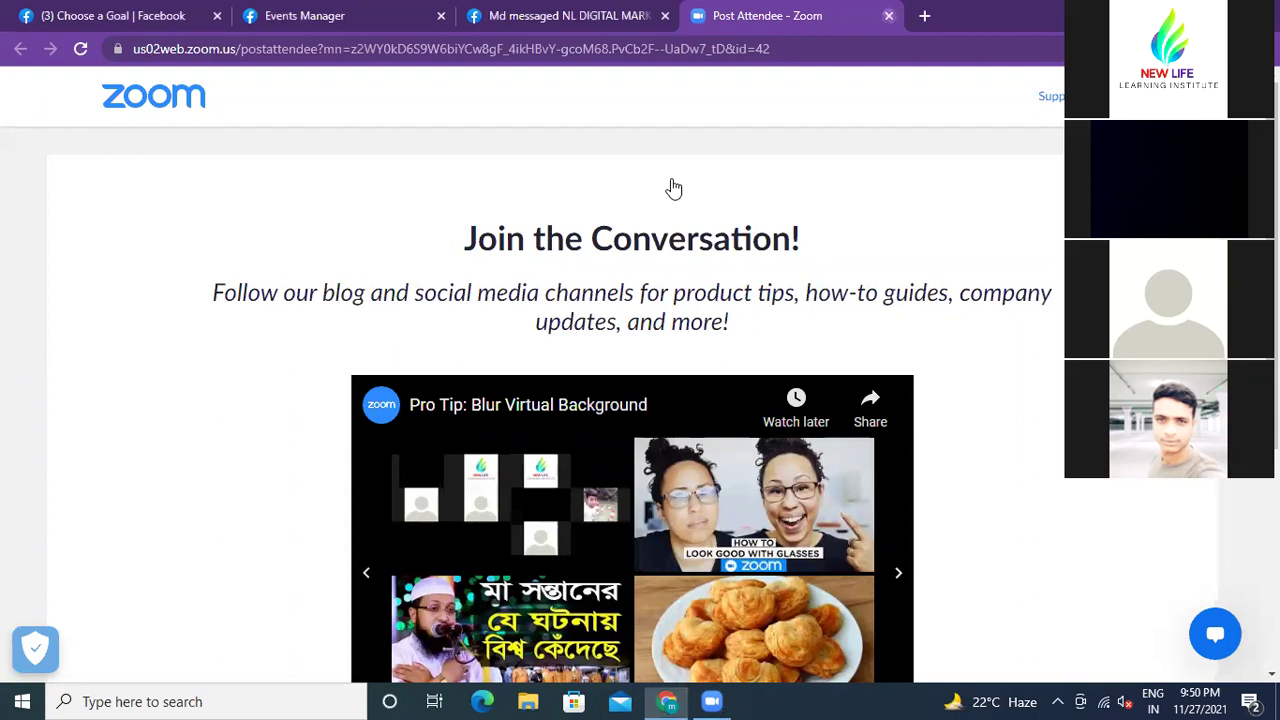
# Close the Zoom post-meeting tab and a Facebook story tab to get back to Events Manager.
pyautogui.click(888, 15)
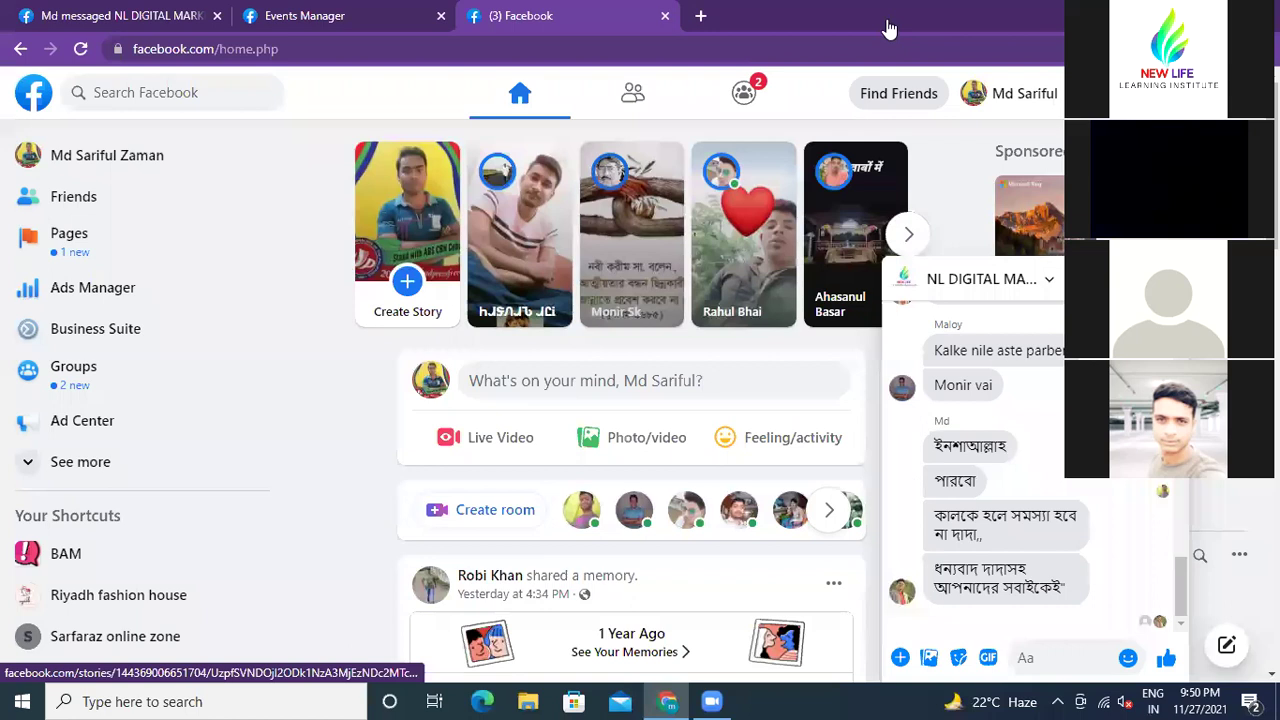
pyautogui.click(855, 235)
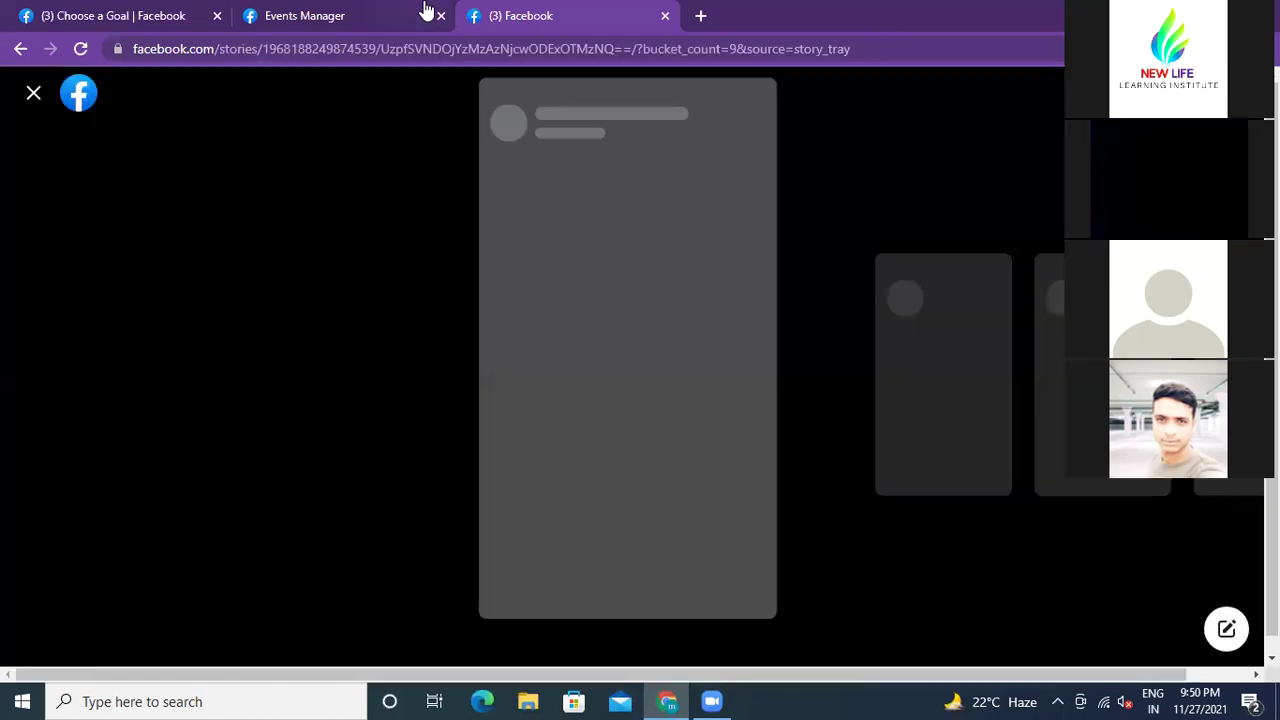
pyautogui.click(665, 15)
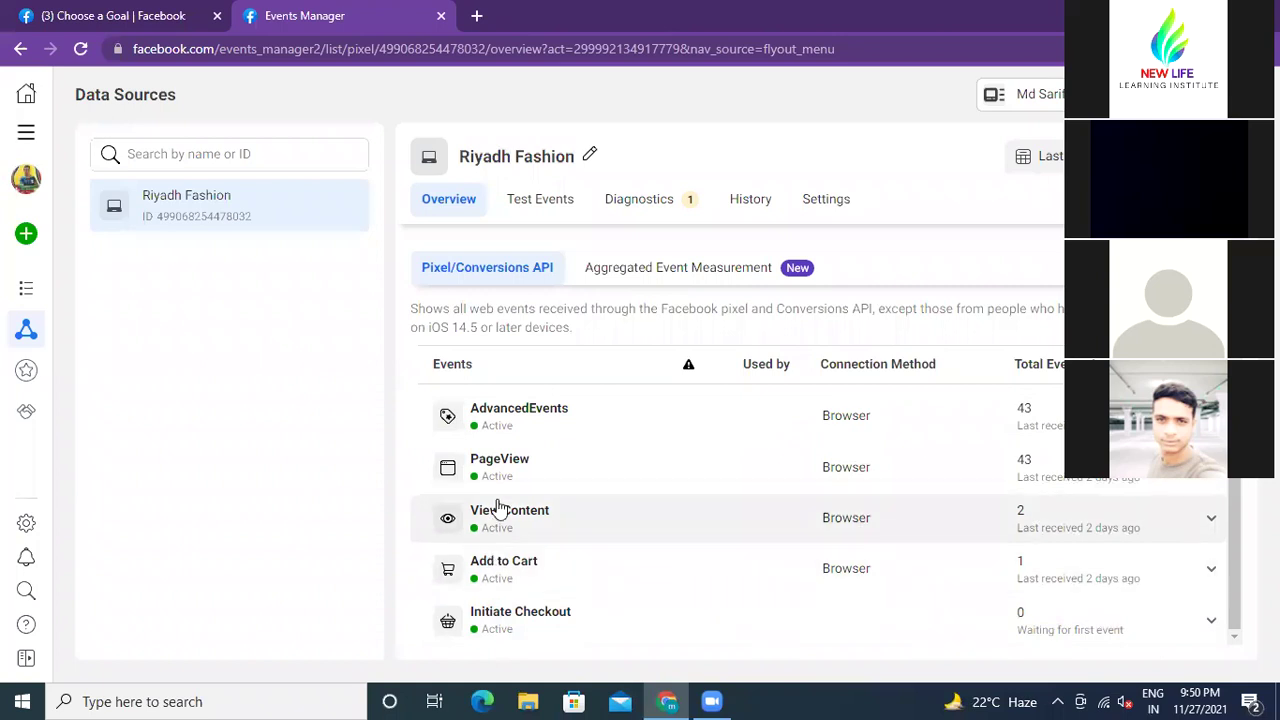
# Close the '(3) Choose a Goal | Facebook' tab and add a blank new browser tab.
pyautogui.scroll(2, 497, 508)
pyautogui.scroll(-2, 503, 480)
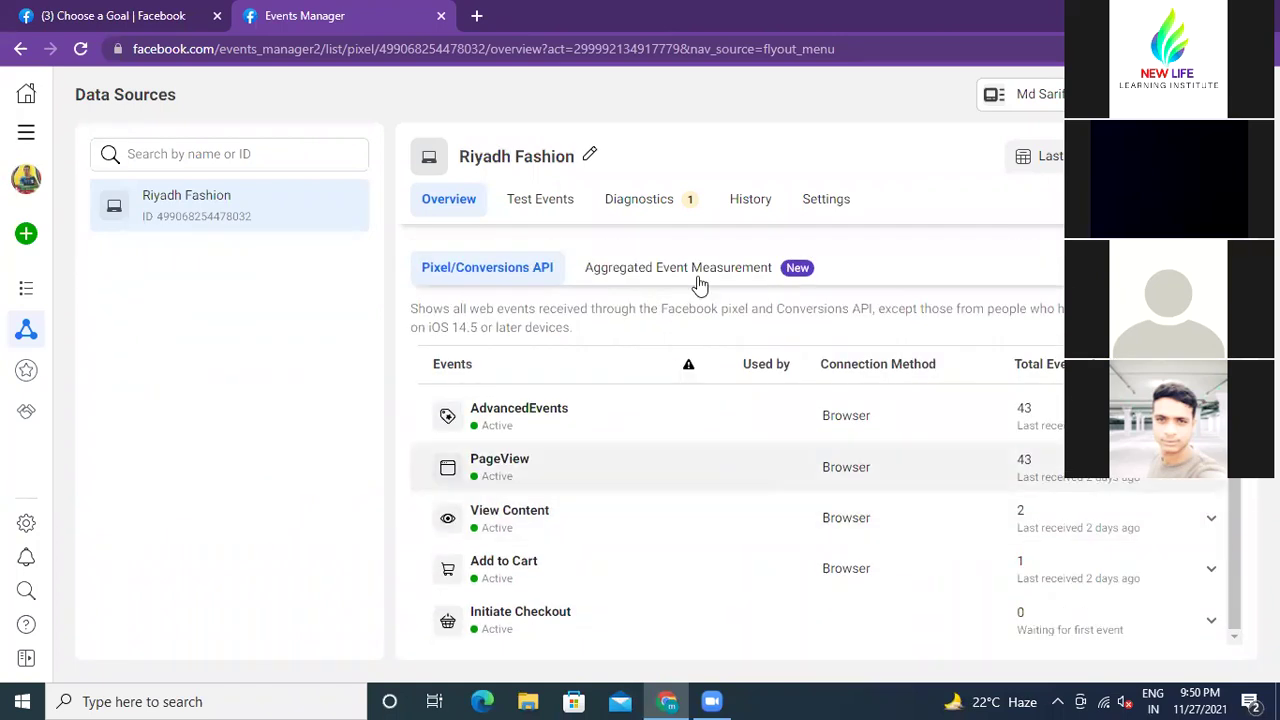
pyautogui.click(700, 268)
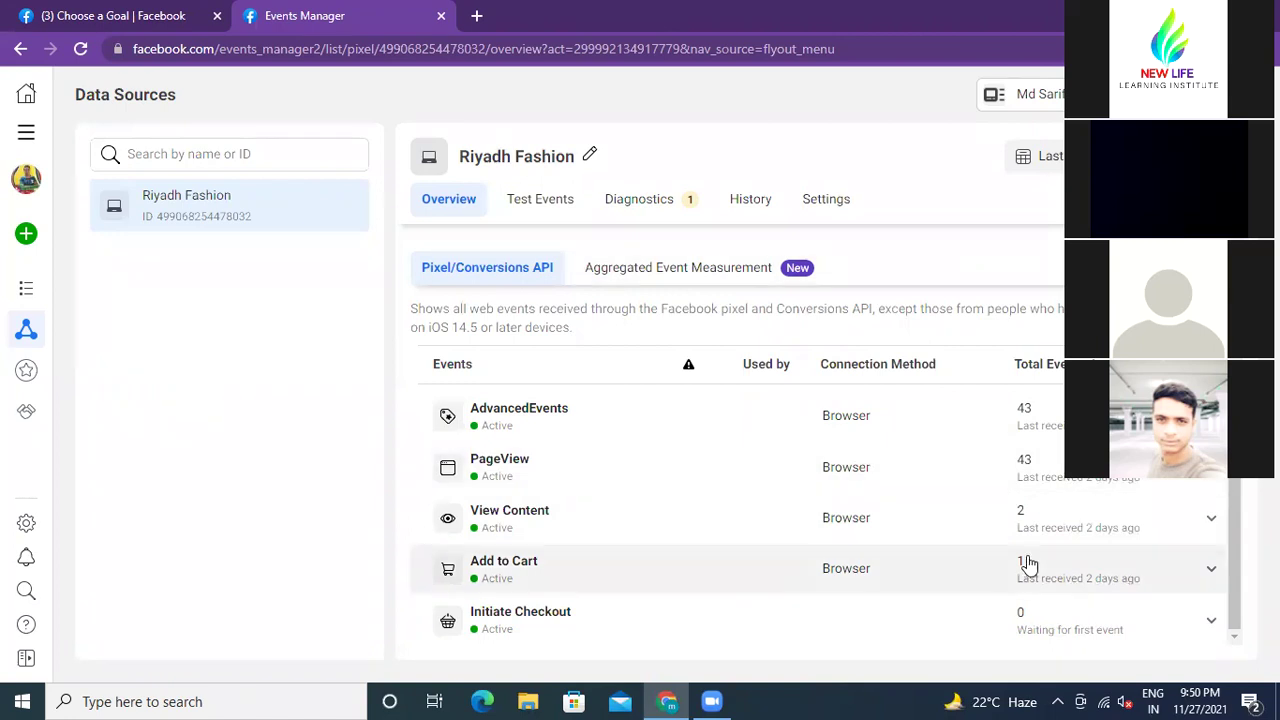
pyautogui.scroll(3, 1023, 563)
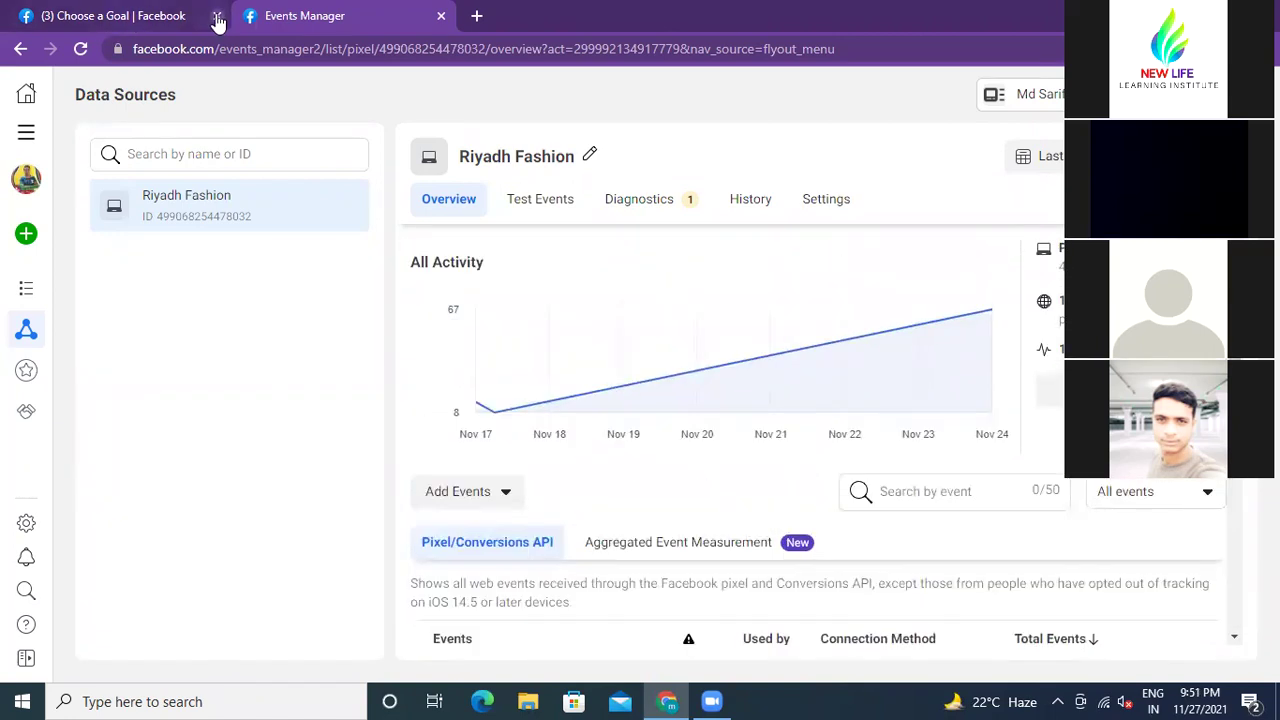
pyautogui.click(217, 17)
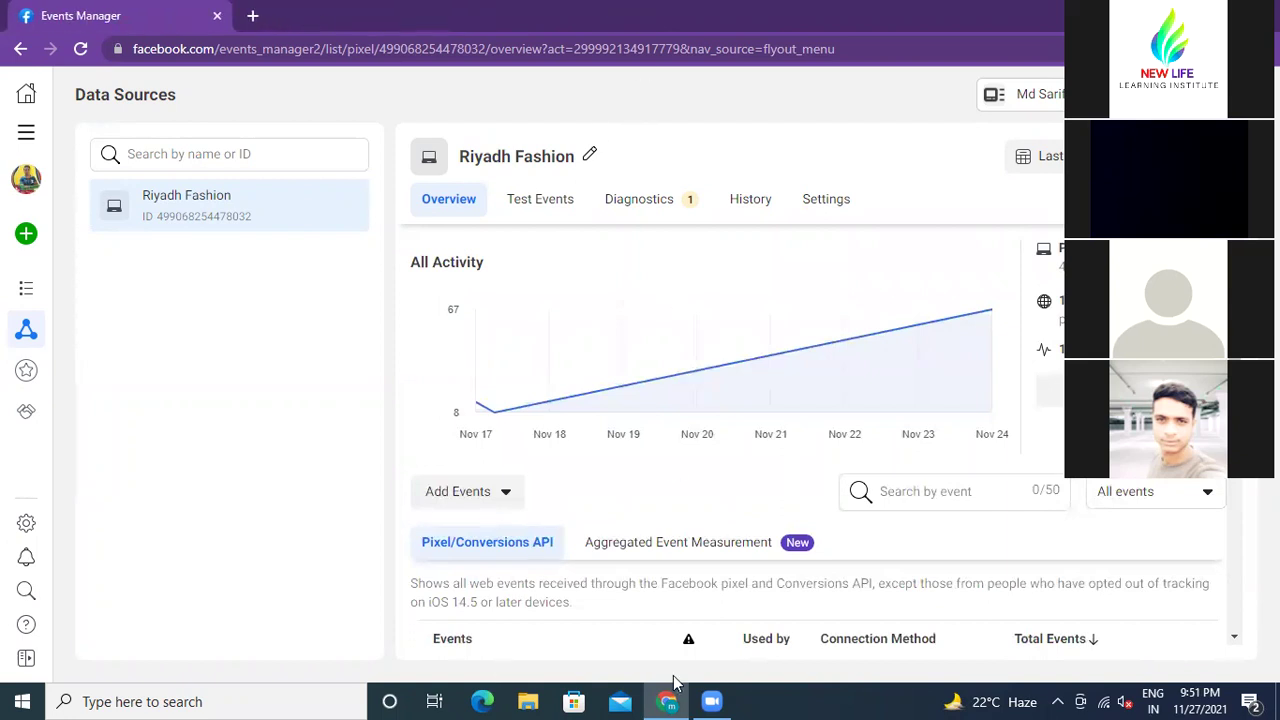
pyautogui.click(252, 16)
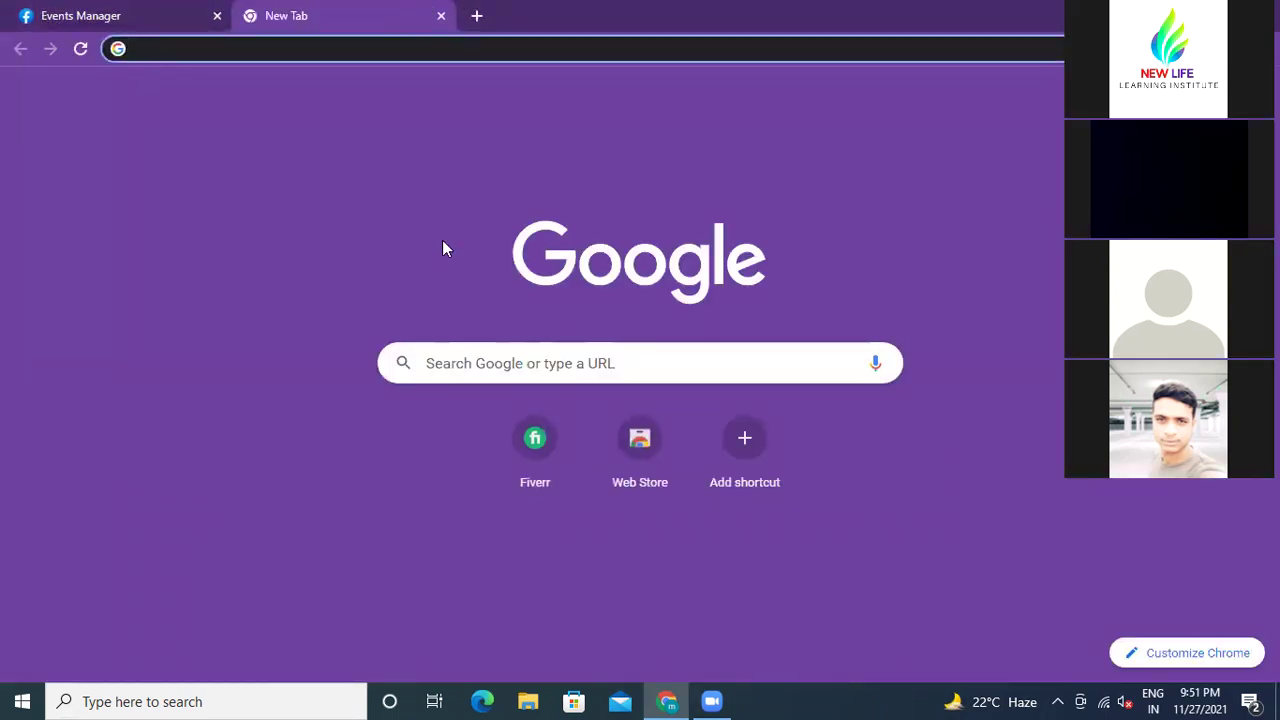
# Load projexiqvirtualagency.com in the new tab by typing 'pro' and accepting the autocomplete.
pyautogui.click(128, 18)
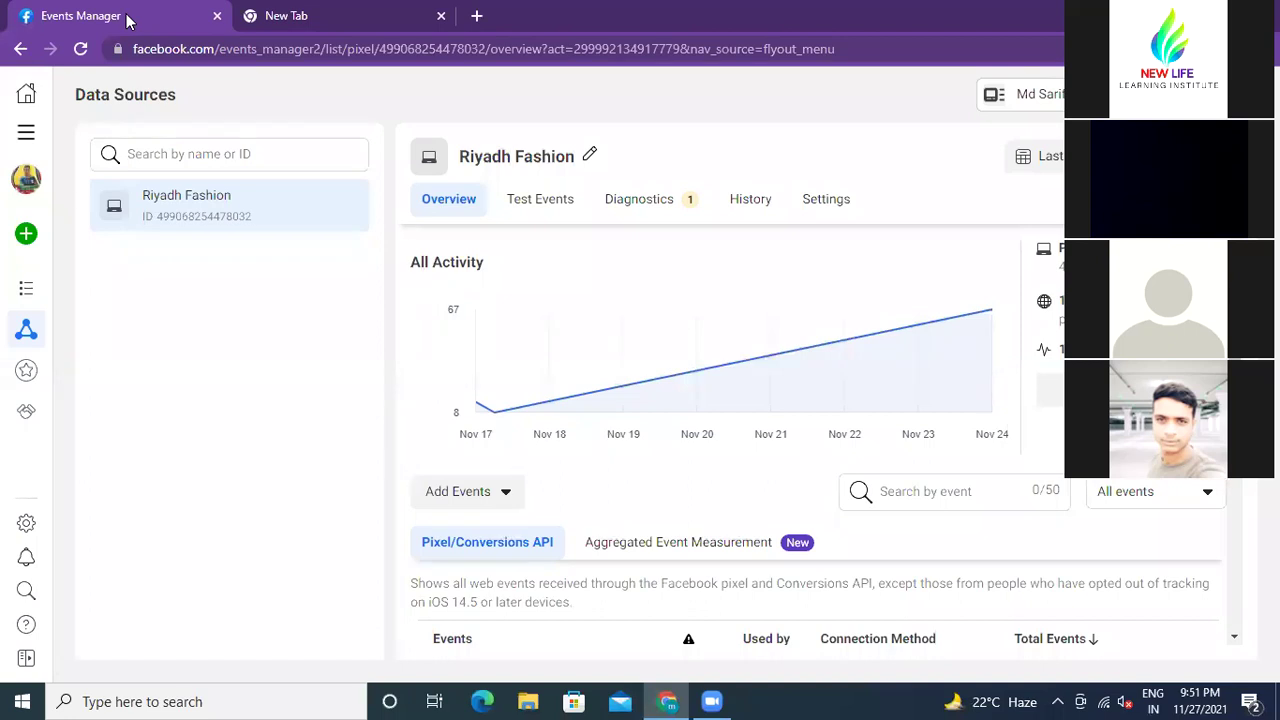
pyautogui.click(400, 16)
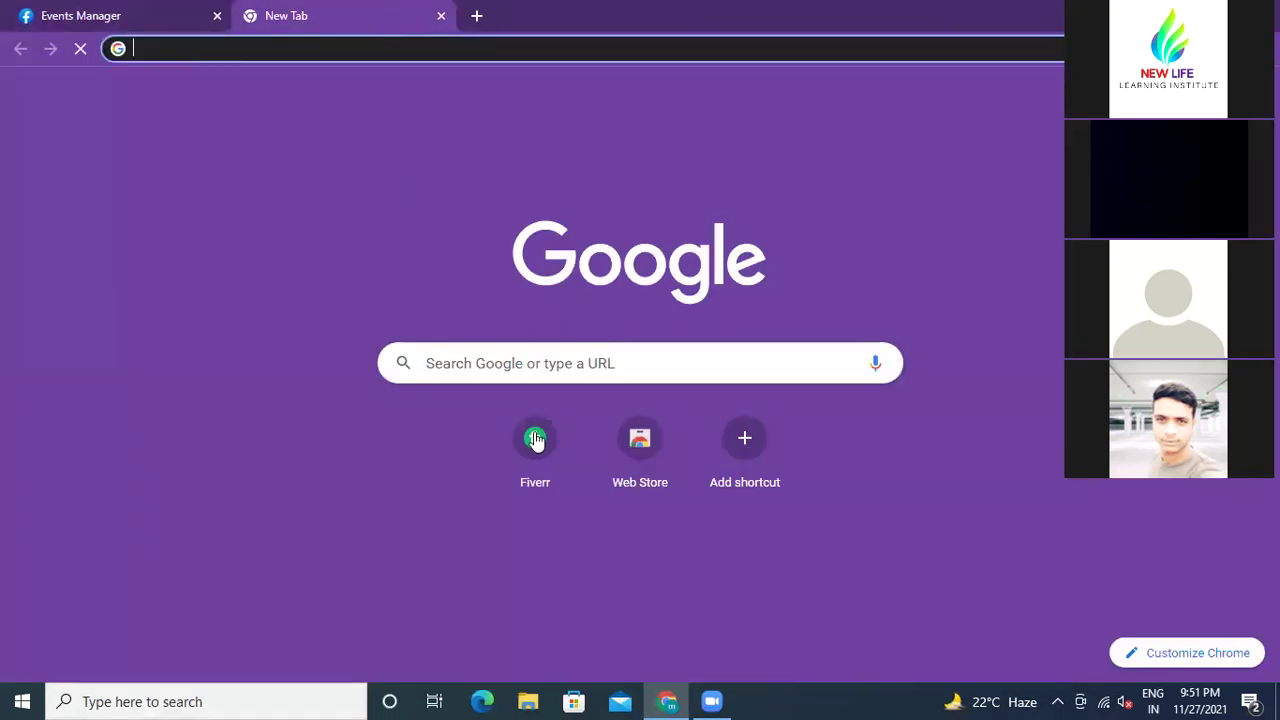
pyautogui.click(548, 362)
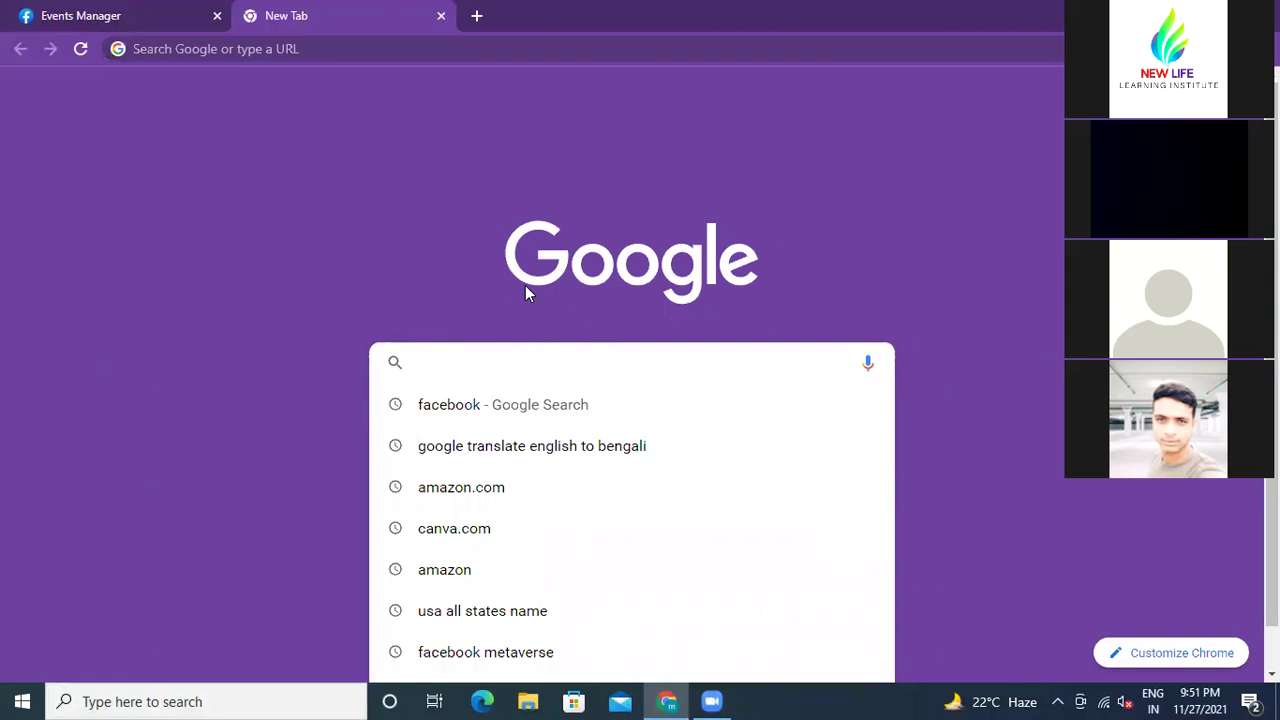
pyautogui.click(314, 45)
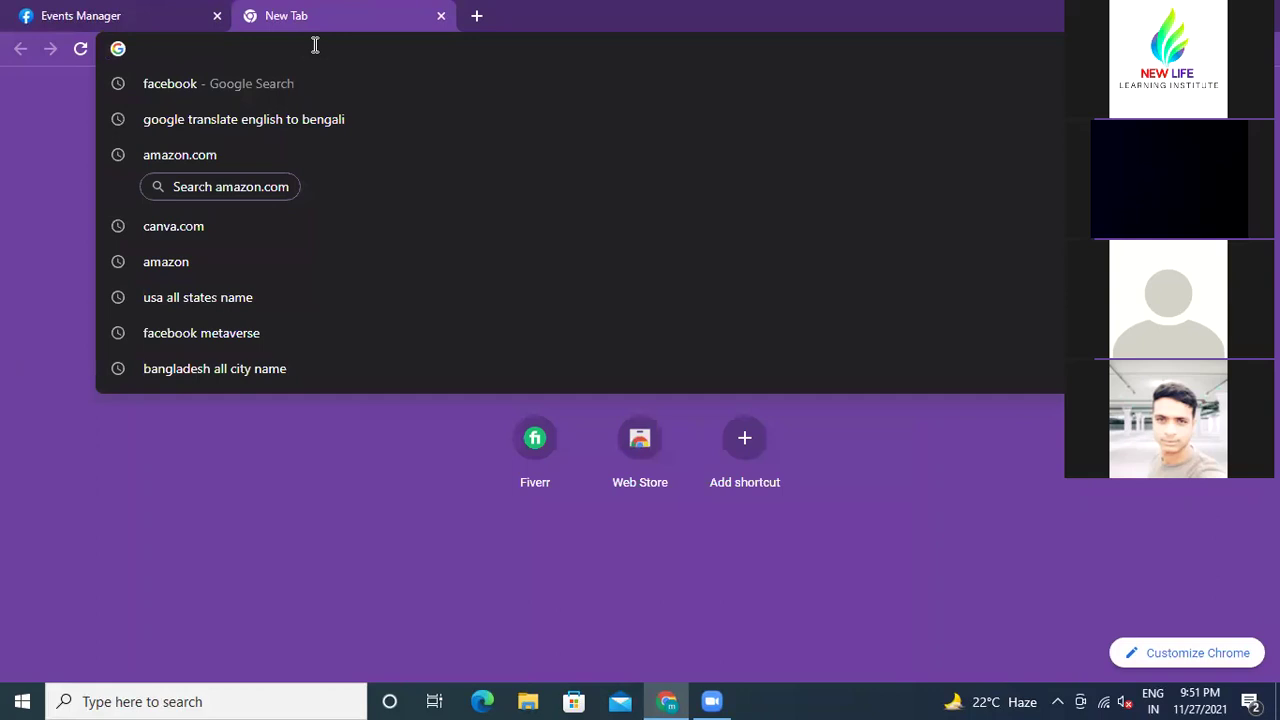
pyautogui.write('projexiqvirtualagency.com')
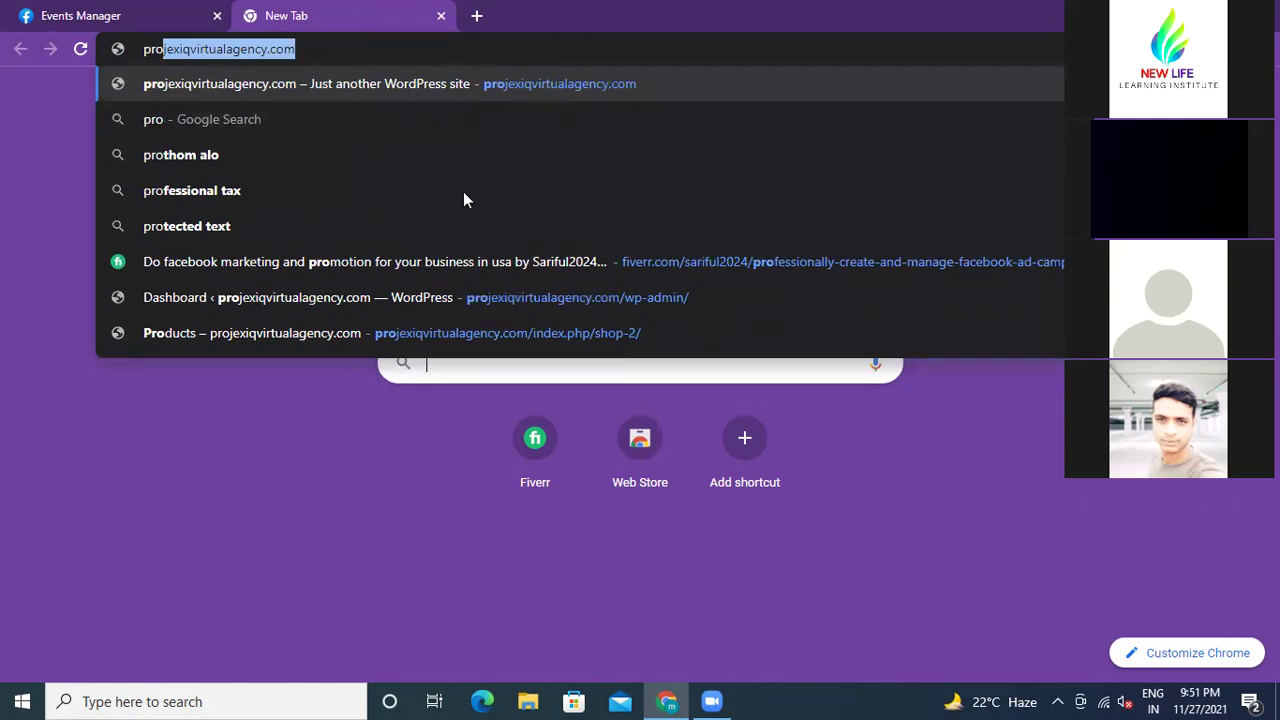
pyautogui.press('Return')
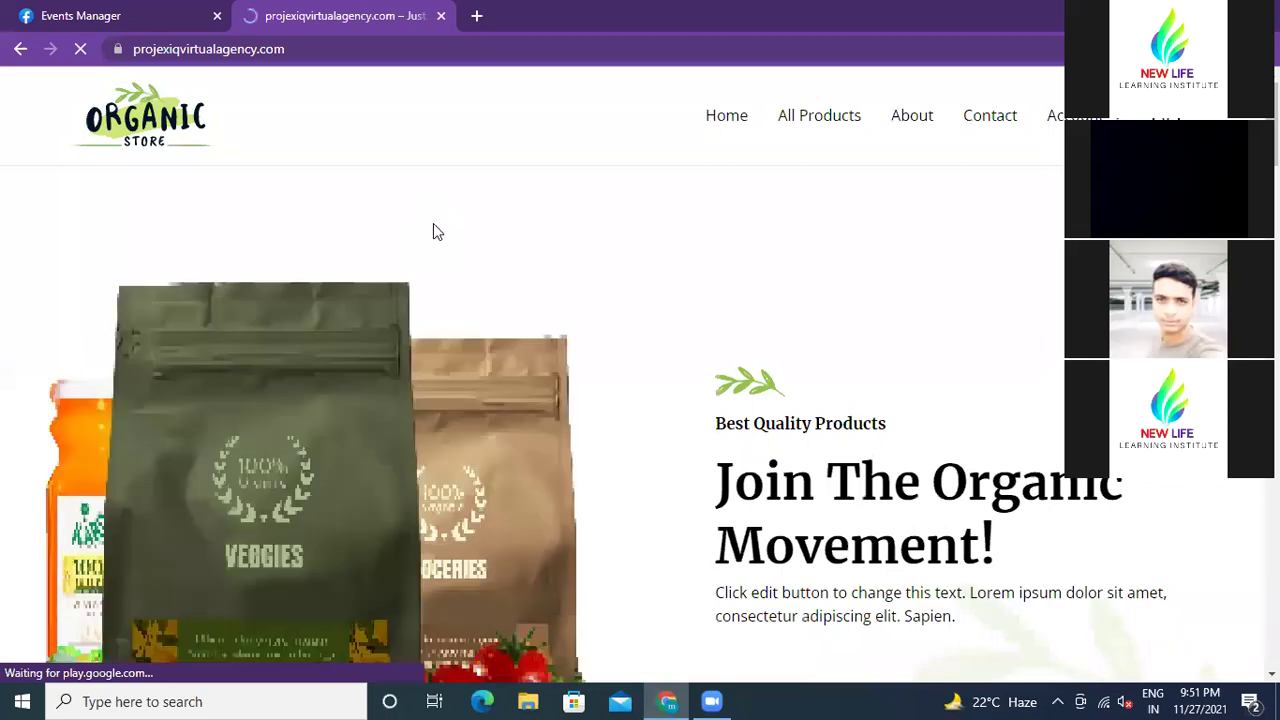
# Append '/' to the site URL and pick the 'Dashboard … wp-admin' suggestion.
pyautogui.hotkey('ctrl', 'l')
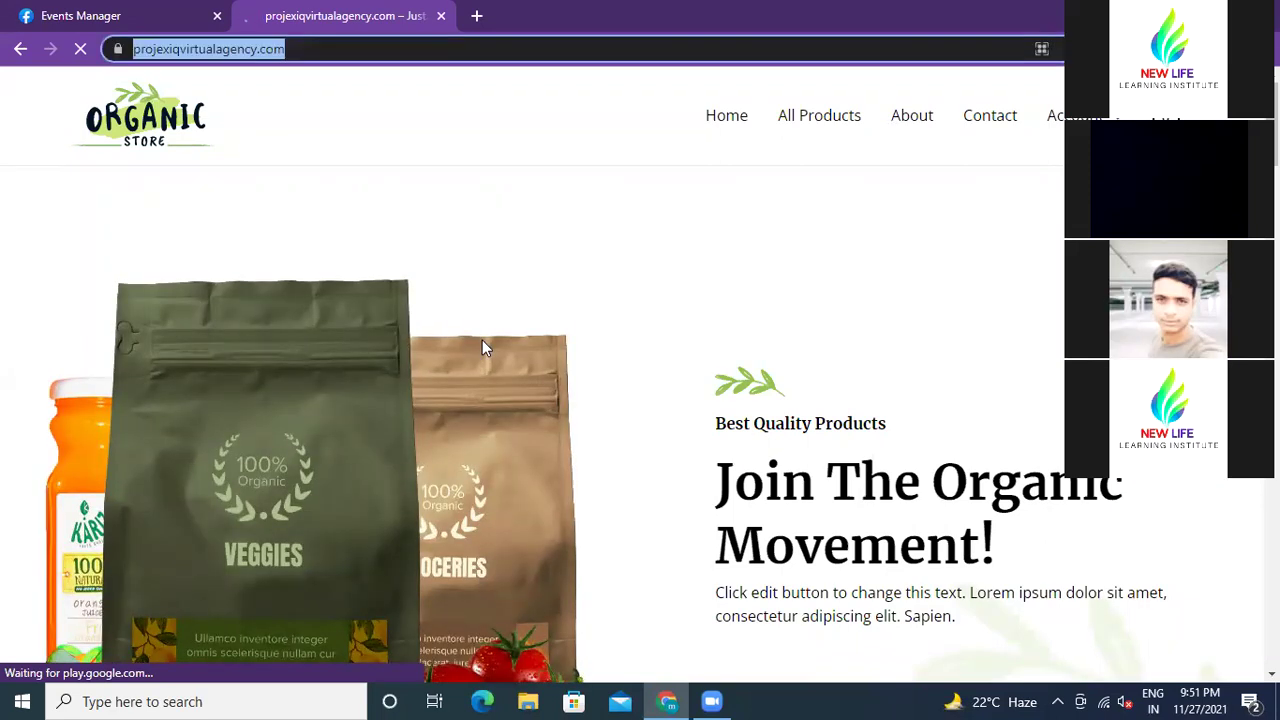
pyautogui.click(289, 48)
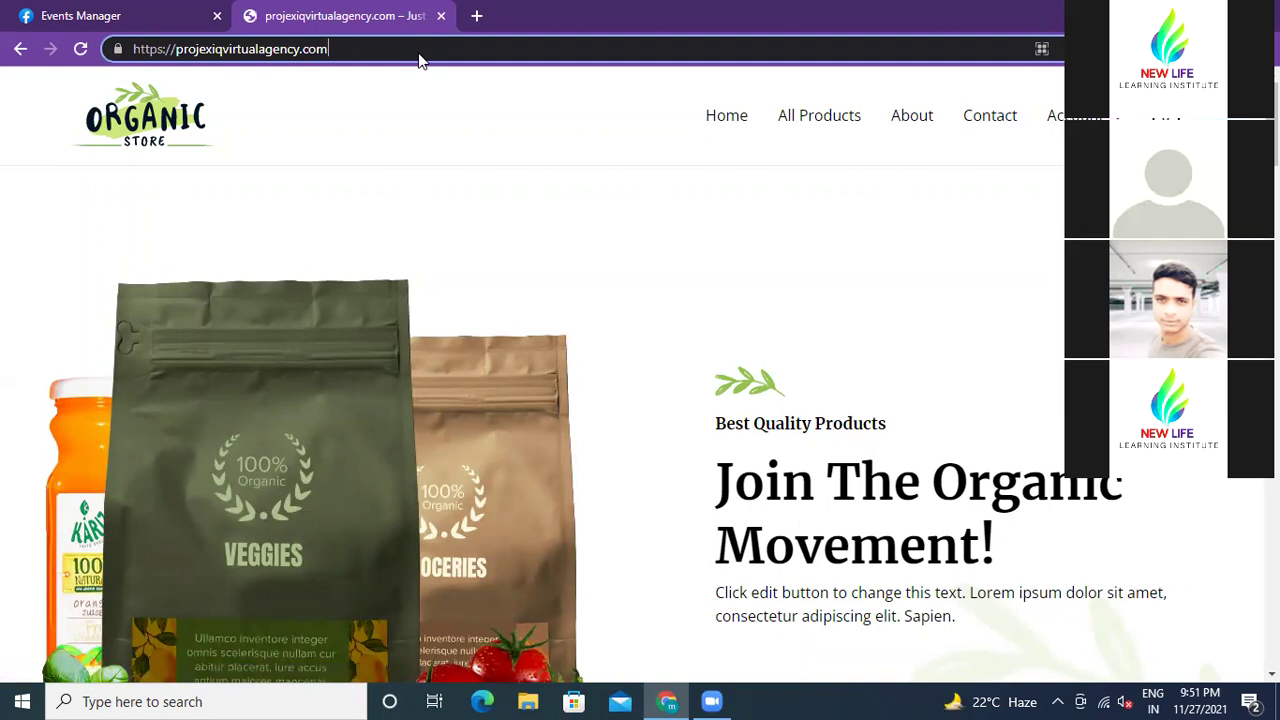
pyautogui.write('/')
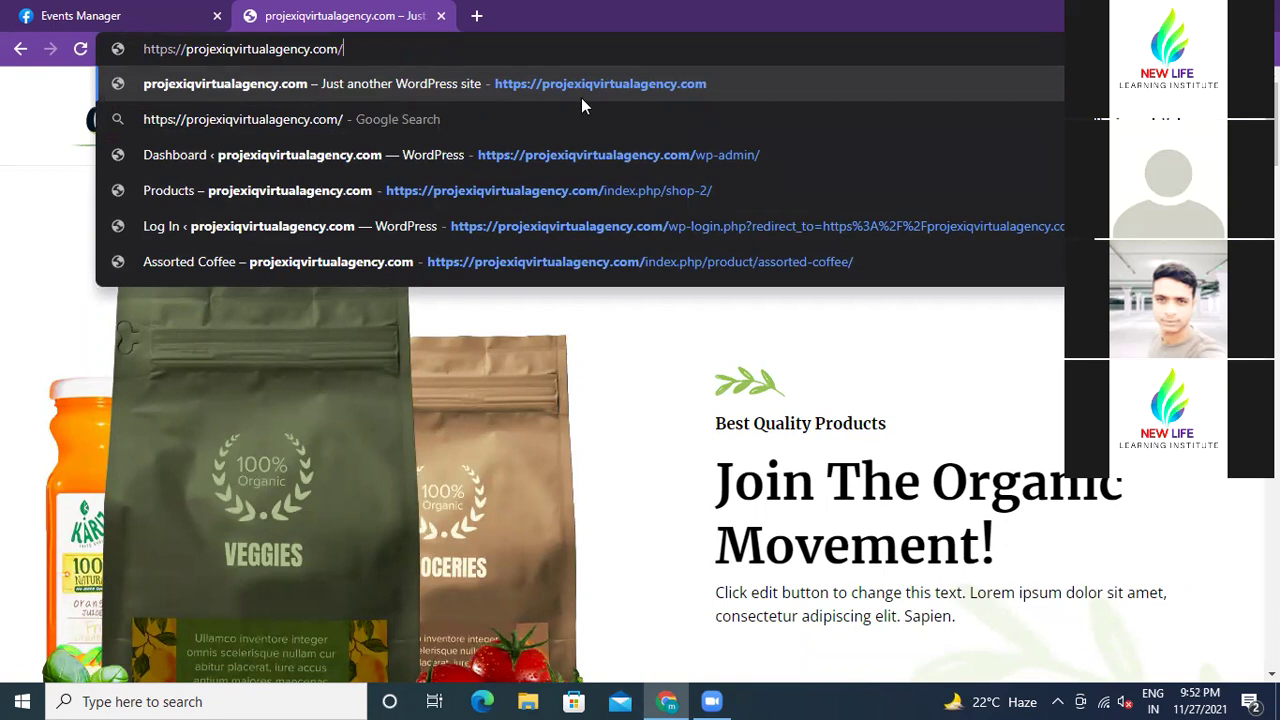
pyautogui.click(658, 155)
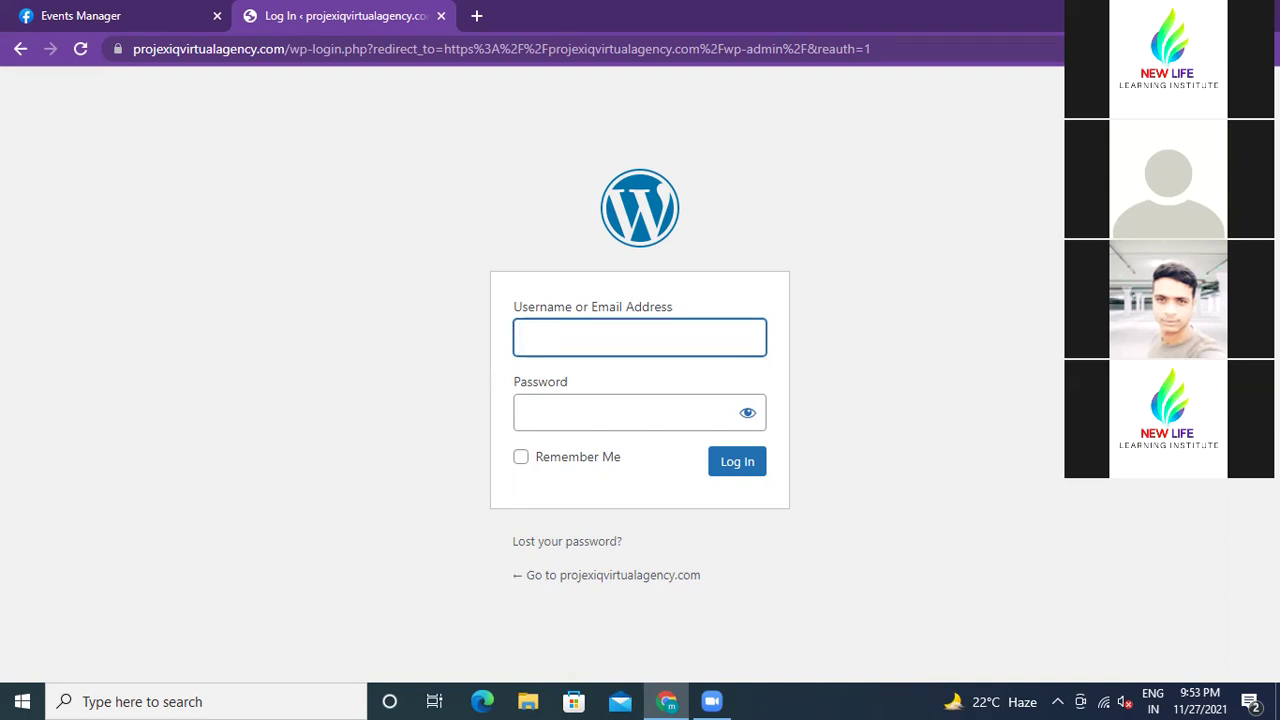
# Enter the admin username in the WordPress login form.
pyautogui.hotkey('alt', 'Tab')
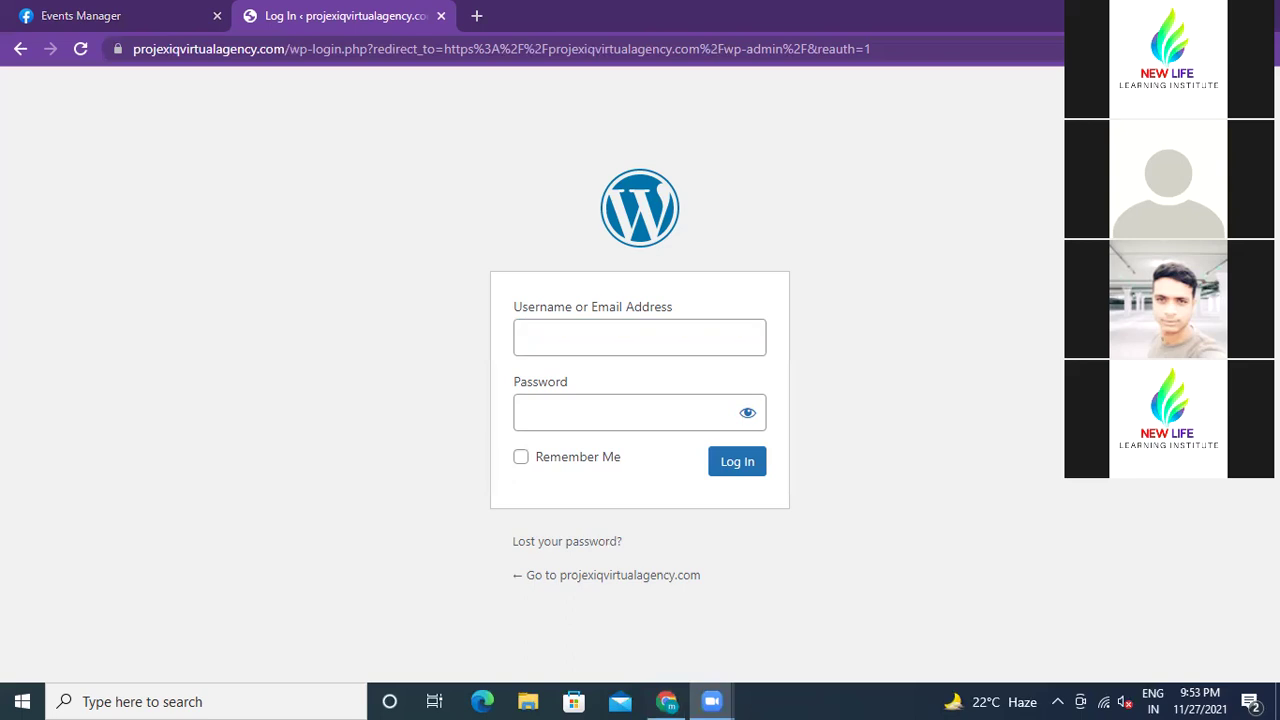
pyautogui.hotkey('alt', 'Tab')
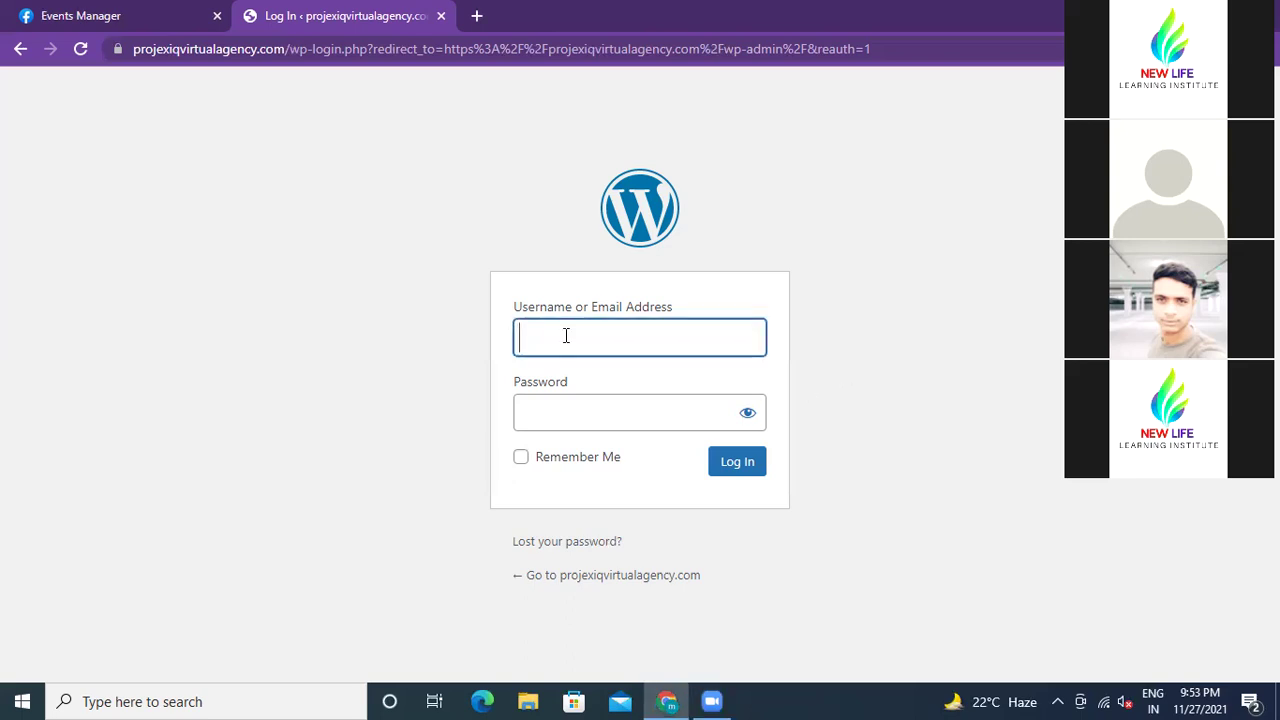
pyautogui.write('vartual-agency')
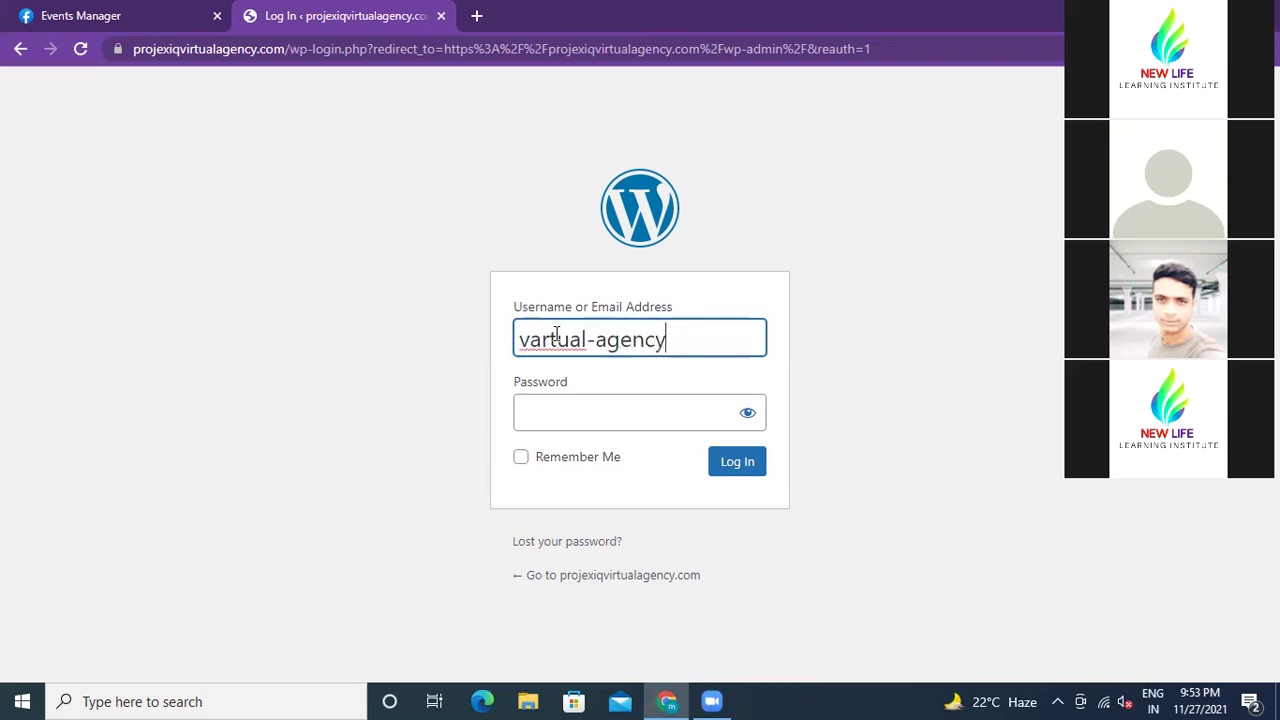
# Type the account password and submit the login, which rejects the username.
pyautogui.click(558, 414)
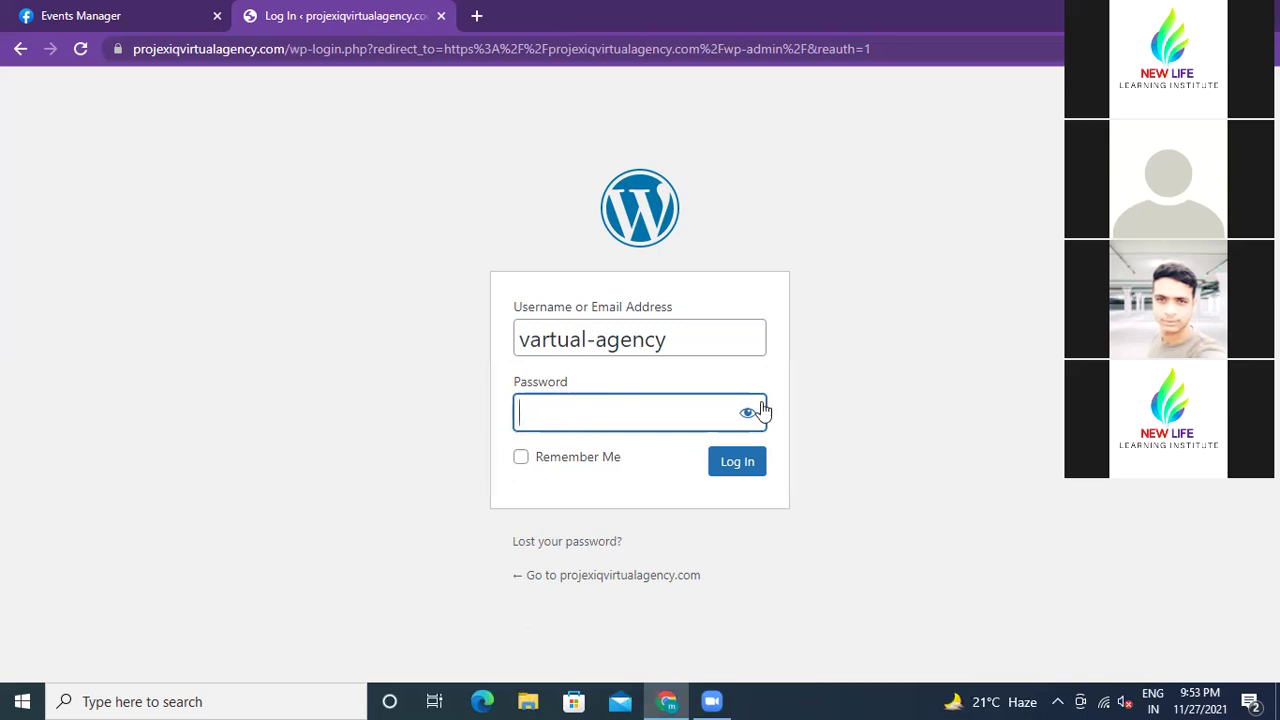
pyautogui.click(748, 414)
pyautogui.click(566, 403)
pyautogui.write('@')
pyautogui.click(747, 415)
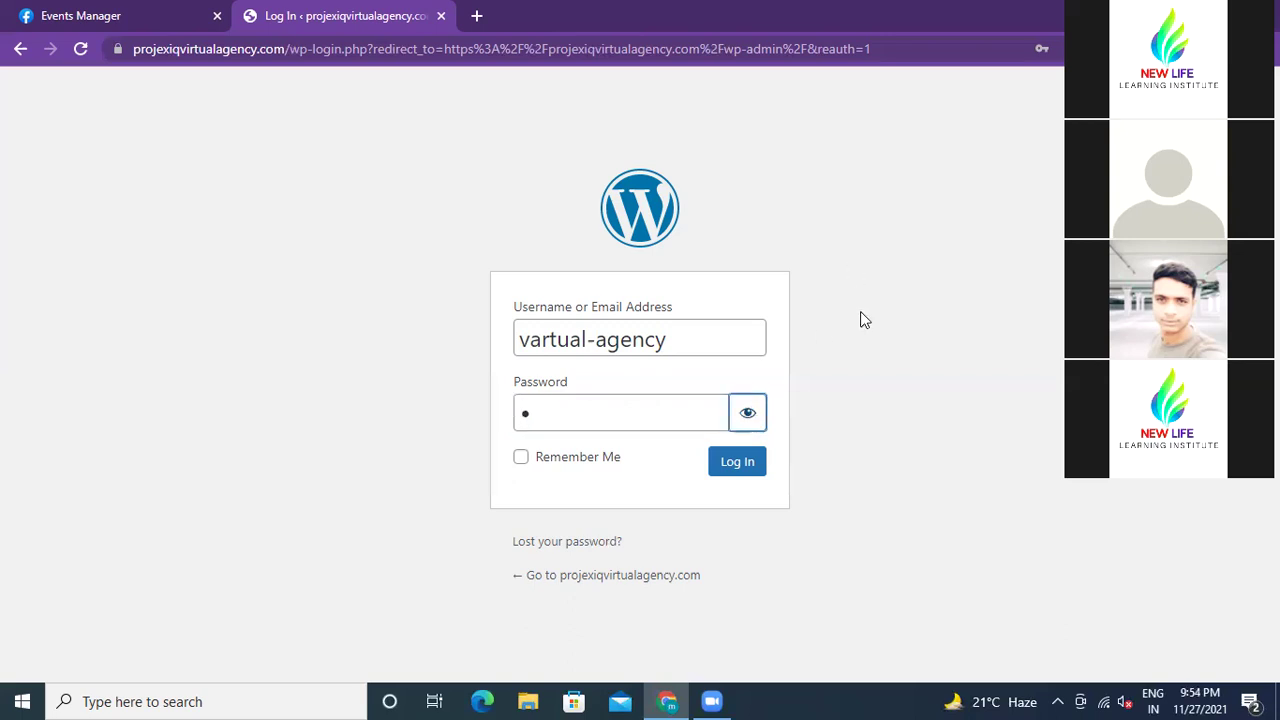
pyautogui.click(538, 414)
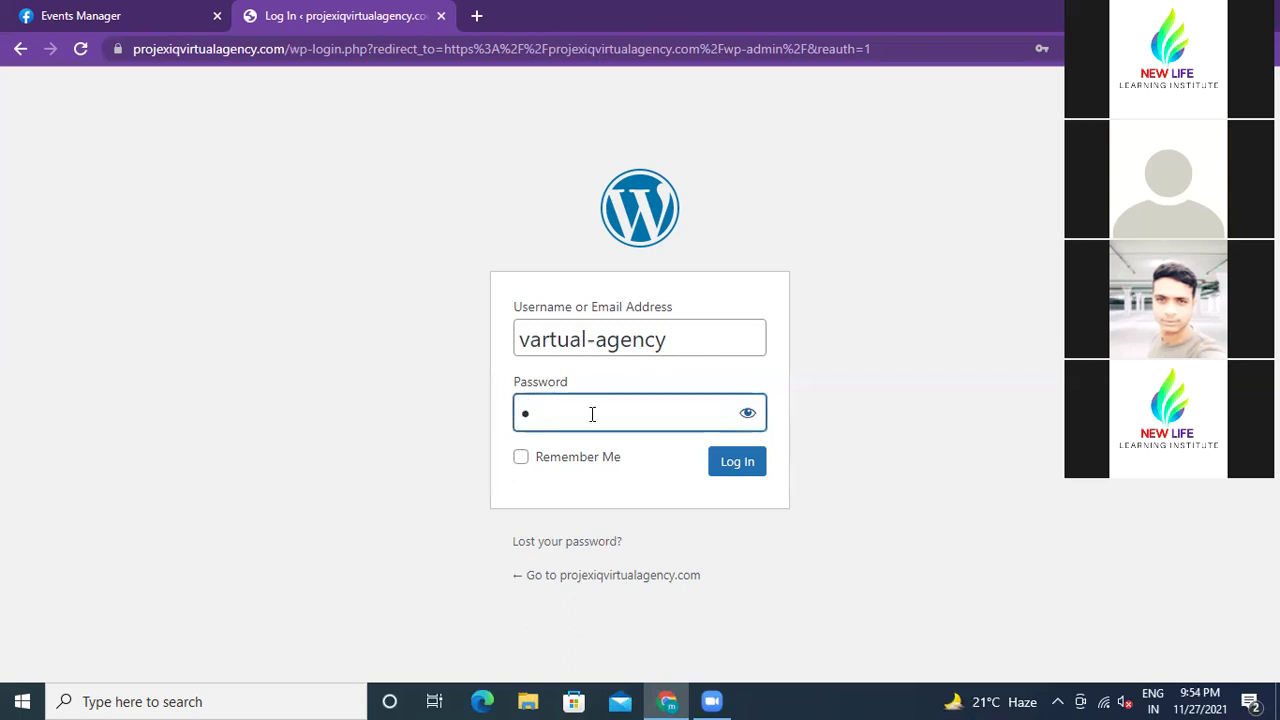
pyautogui.click(736, 468)
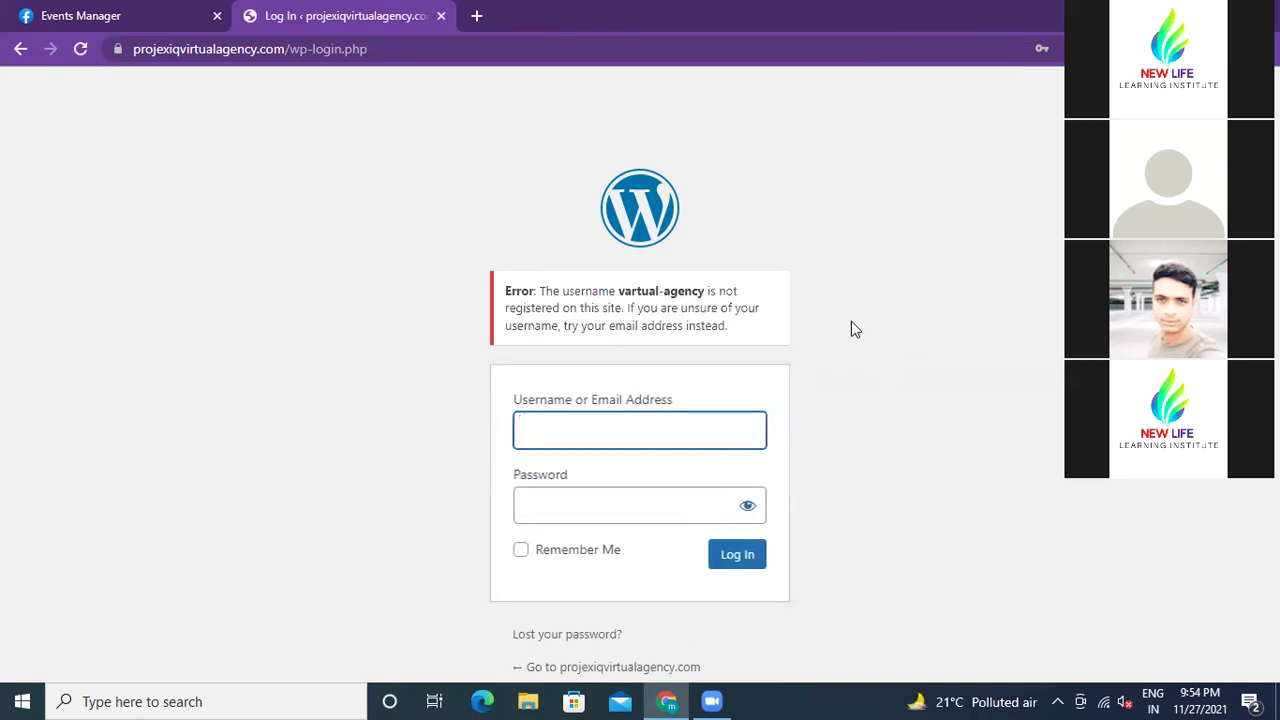
# Fill the username field with the correctly spelled saved username.
pyautogui.click(550, 423)
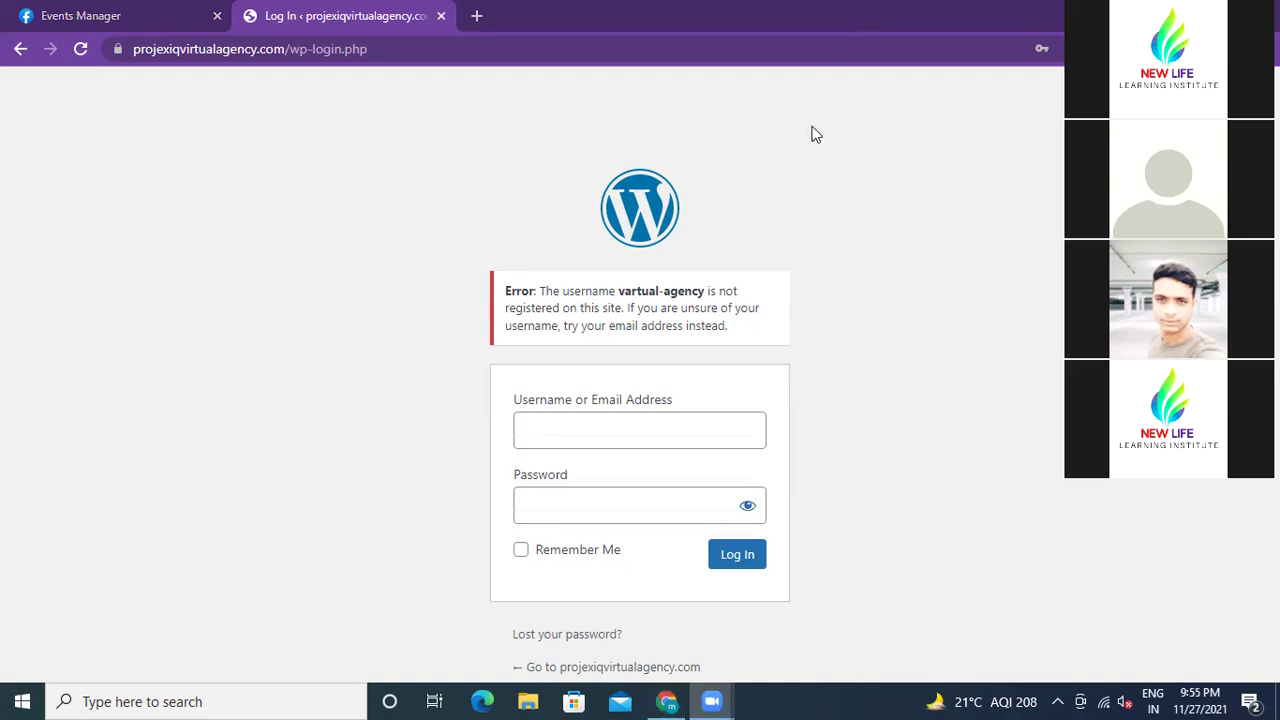
pyautogui.click(769, 420)
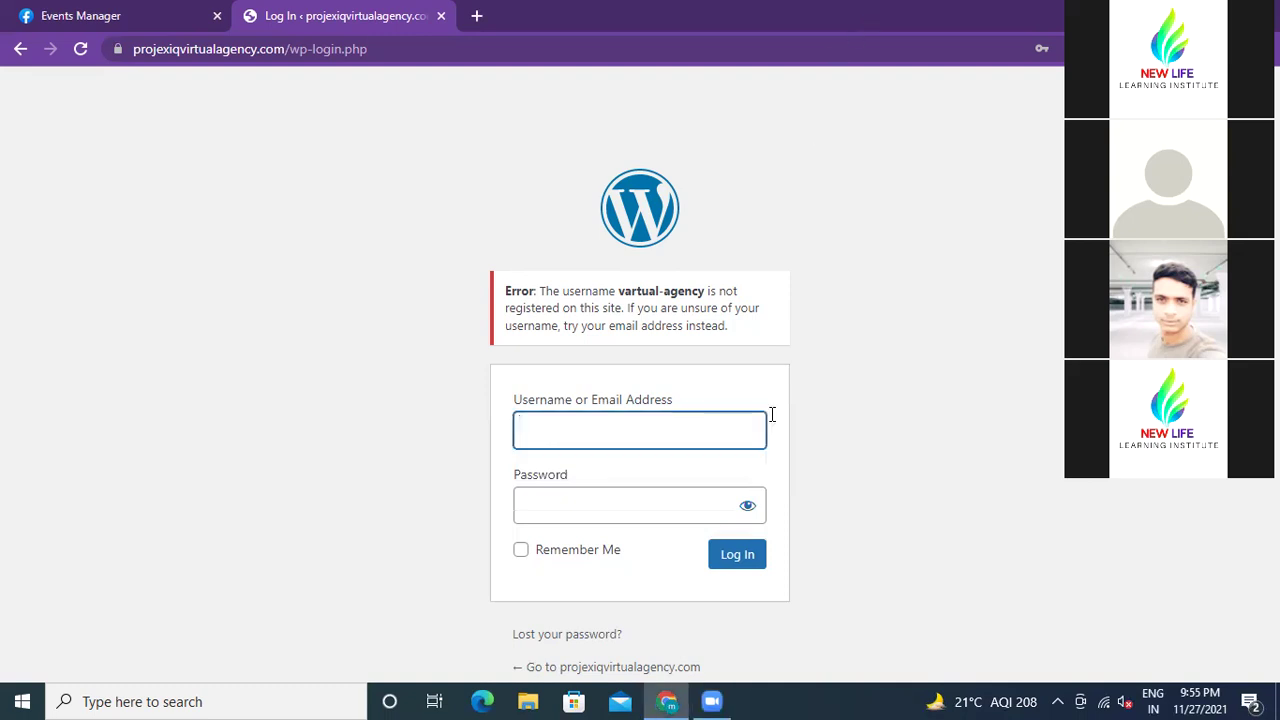
pyautogui.click(560, 431)
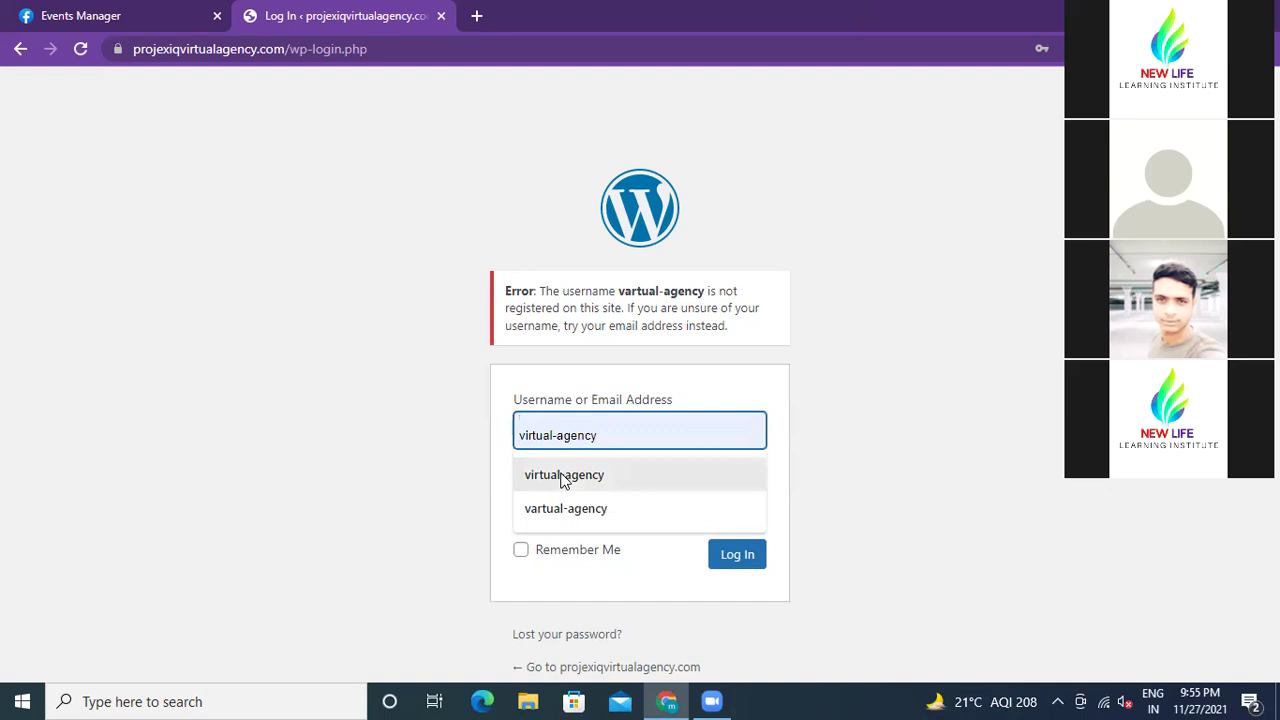
pyautogui.click(562, 476)
# Enter the account password and log in to the WordPress dashboard.
pyautogui.click(564, 505)
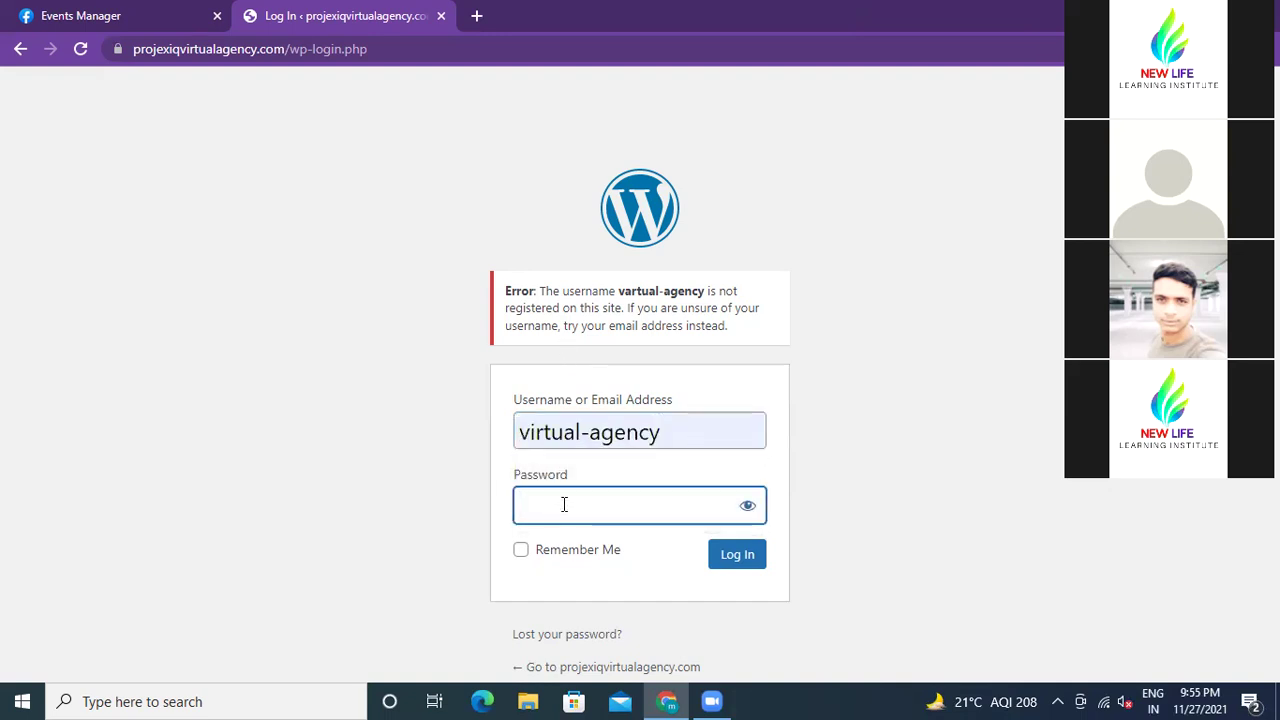
pyautogui.write('**')
pyautogui.hotkey('alt', 'Tab')
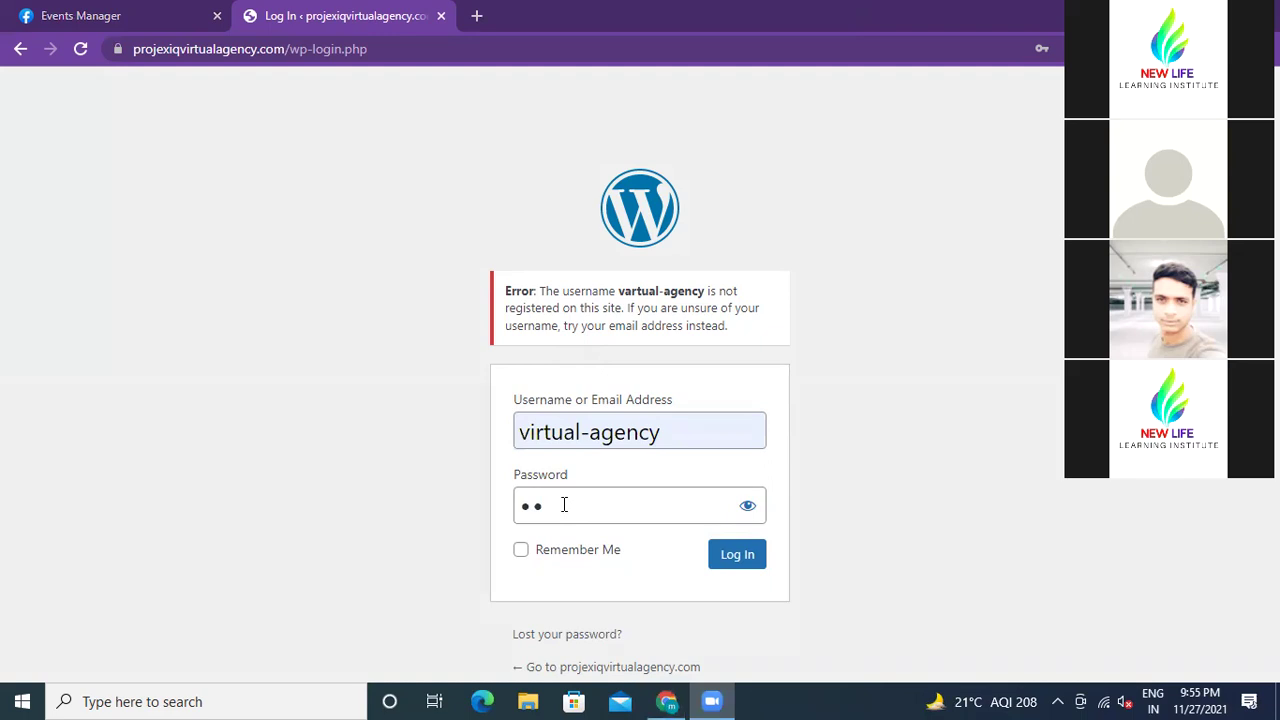
pyautogui.click(565, 505)
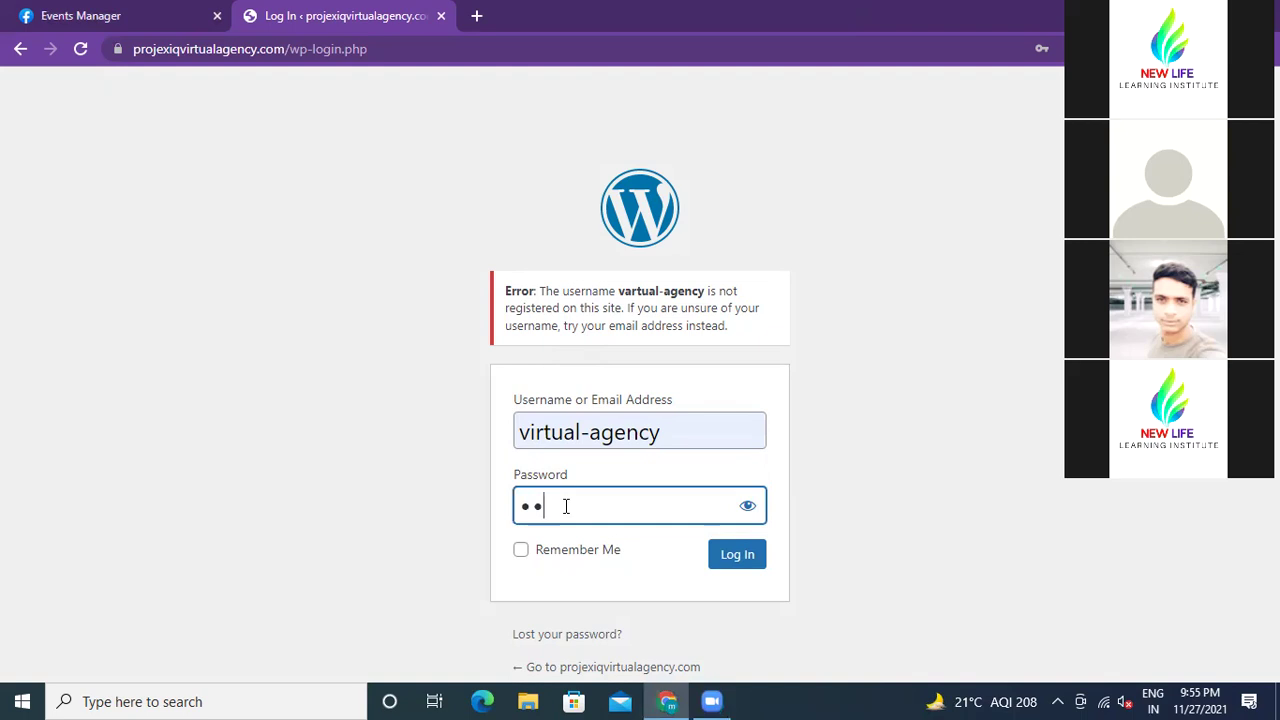
pyautogui.write('**')
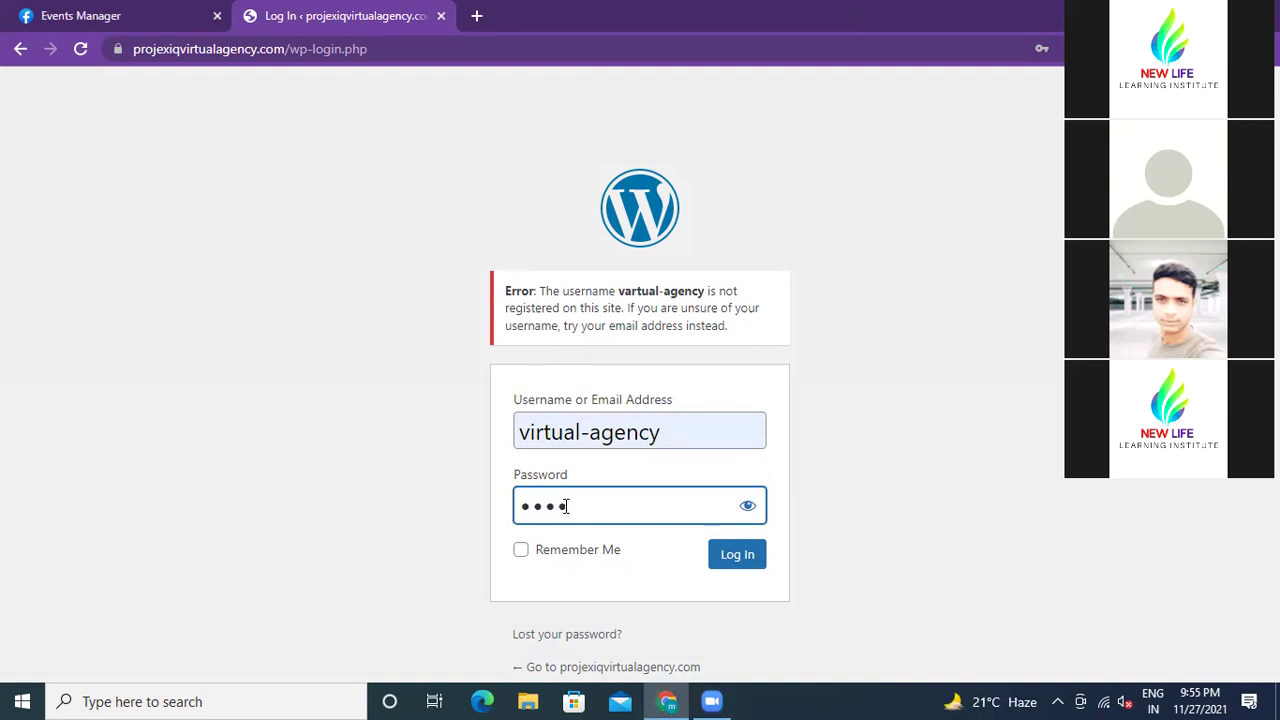
pyautogui.write('****')
pyautogui.click(729, 558)
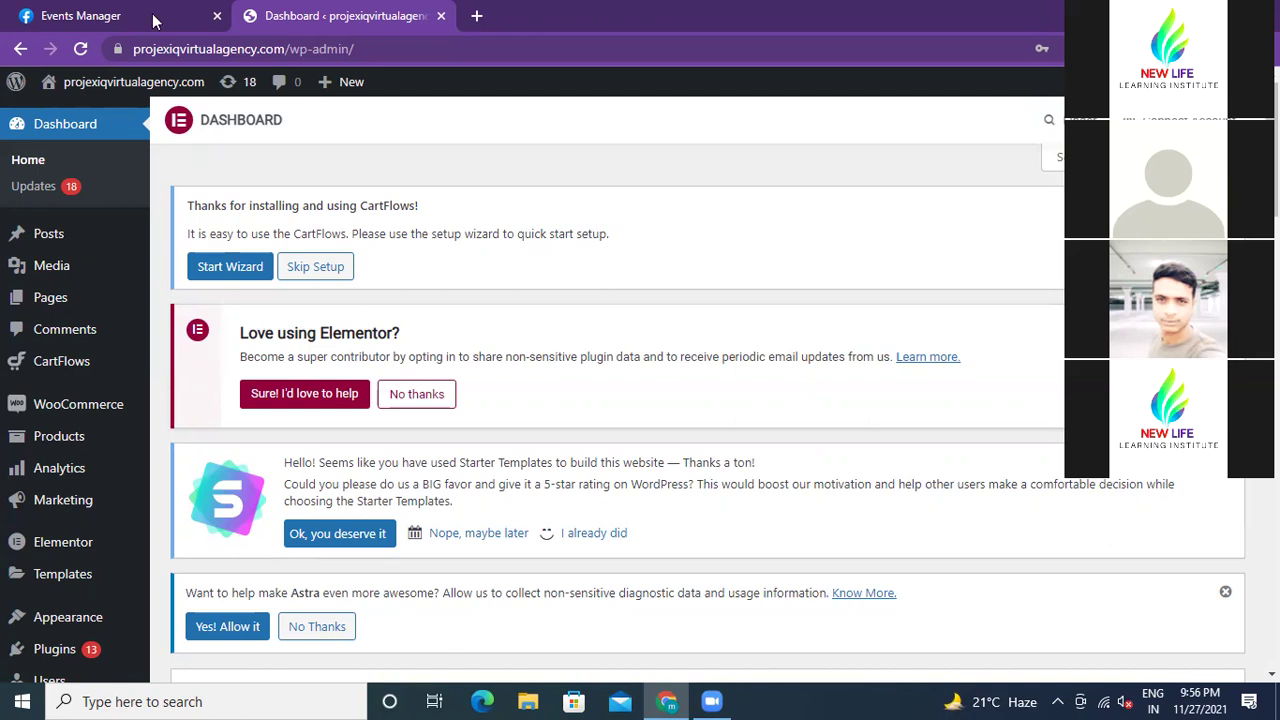
# Open the admin bar's Visit Site link in a new tab from the WordPress dashboard.
pyautogui.hotkey('ctrl', 'shift', 'Tab')
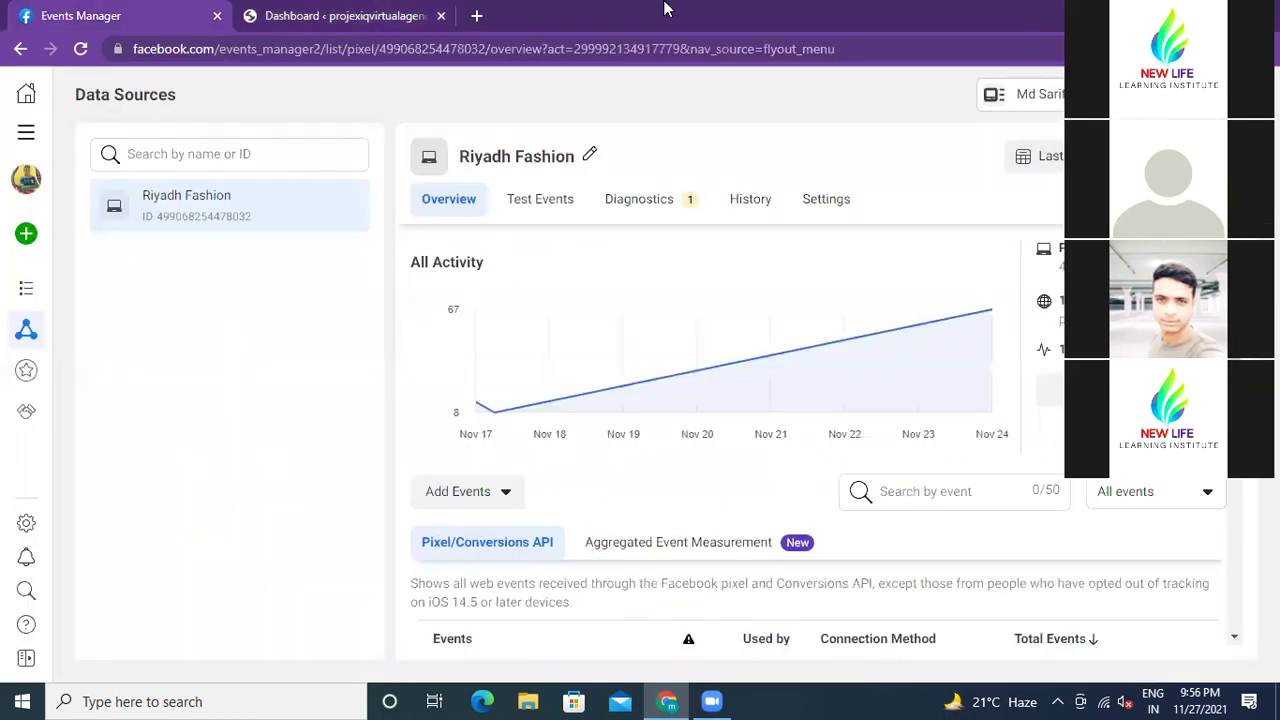
pyautogui.click(345, 16)
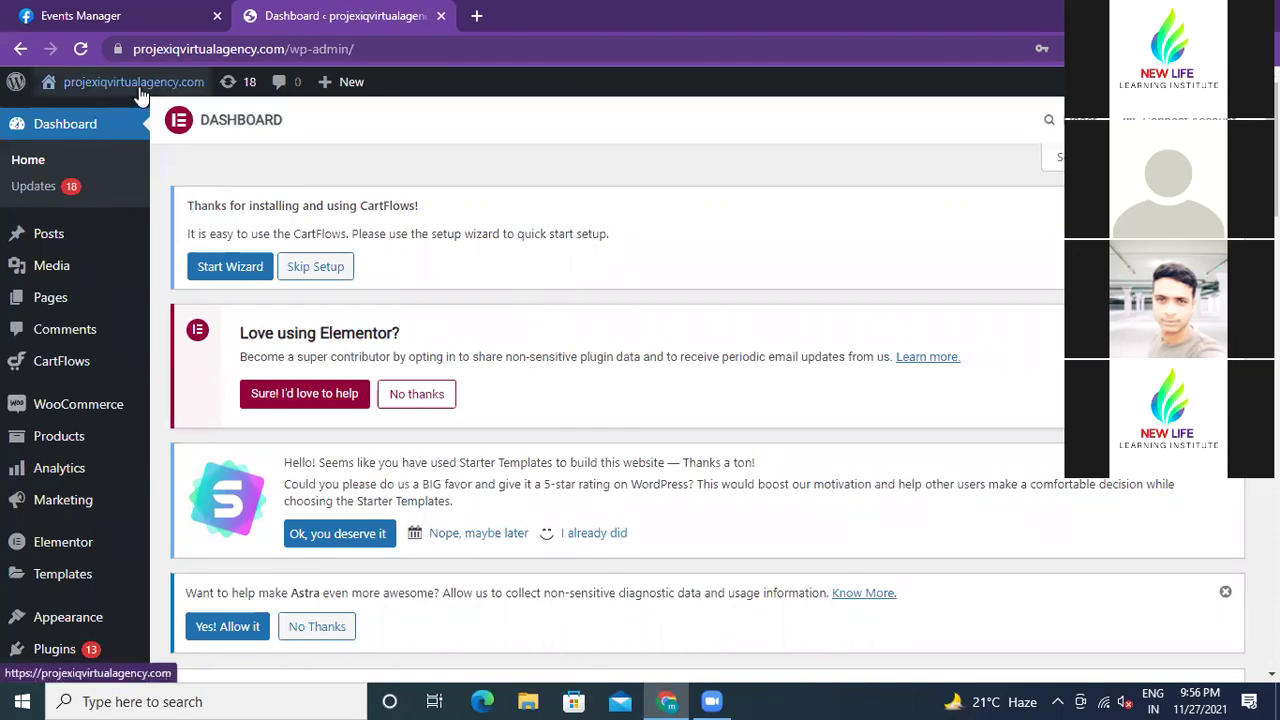
pyautogui.moveTo(139, 94)
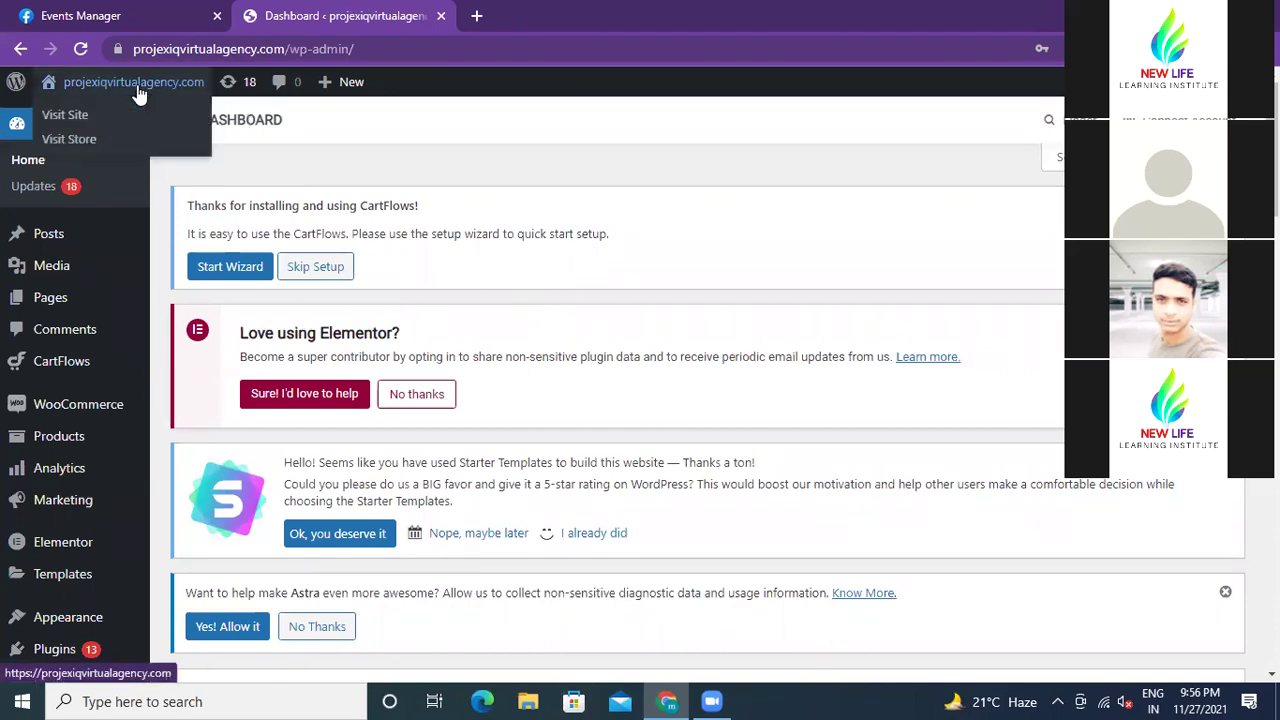
pyautogui.rightClick(74, 116)
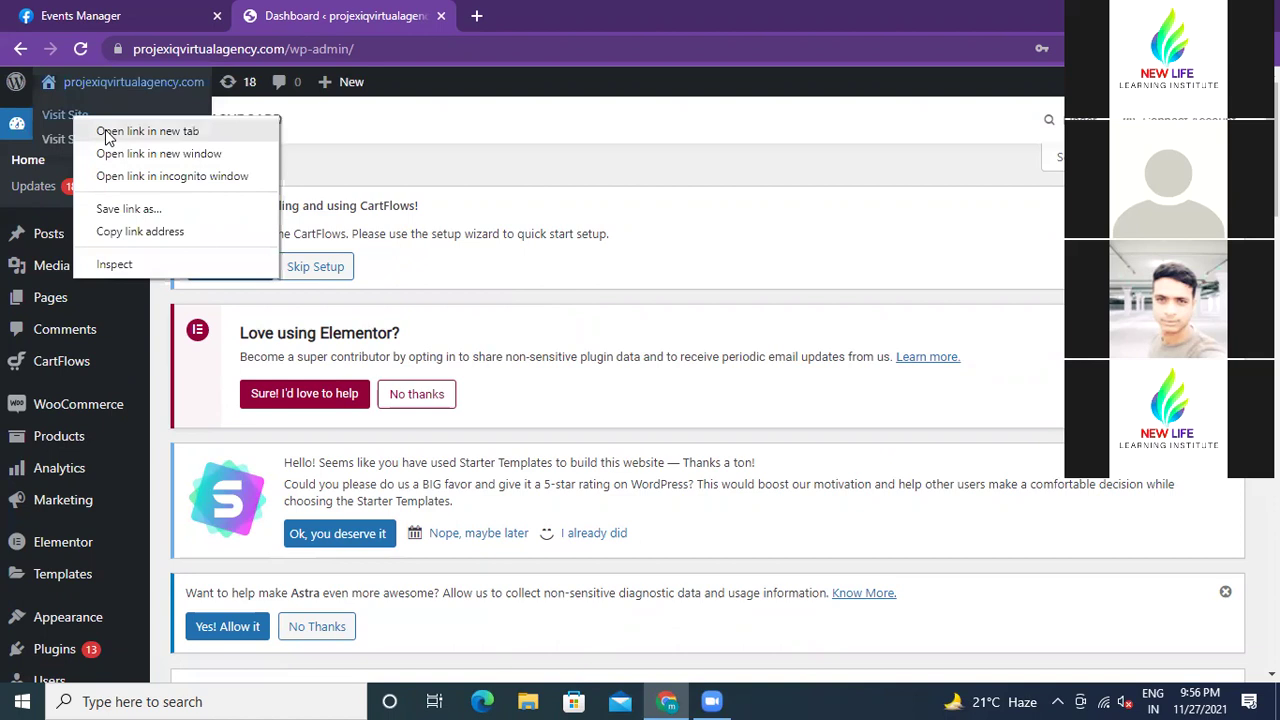
pyautogui.click(108, 132)
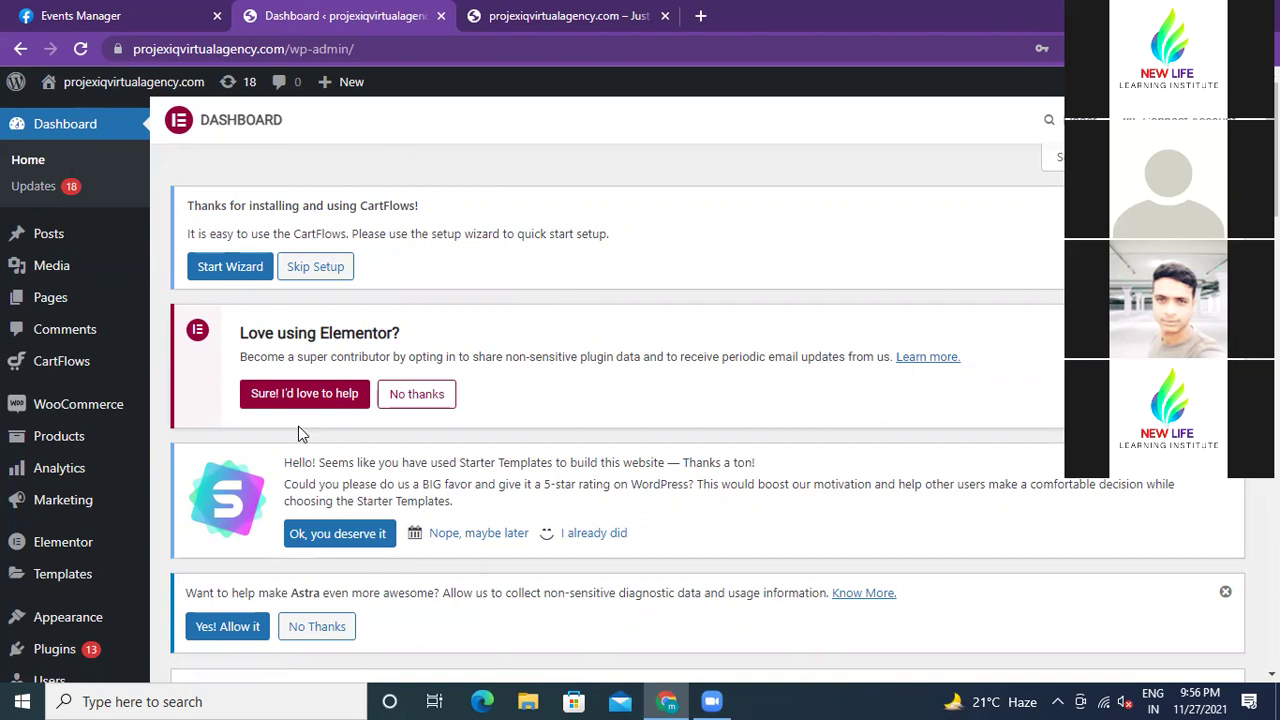
# Scroll the Organic Store home page down past Trending Products and Best Selling to the footer, then back up.
pyautogui.click(550, 22)
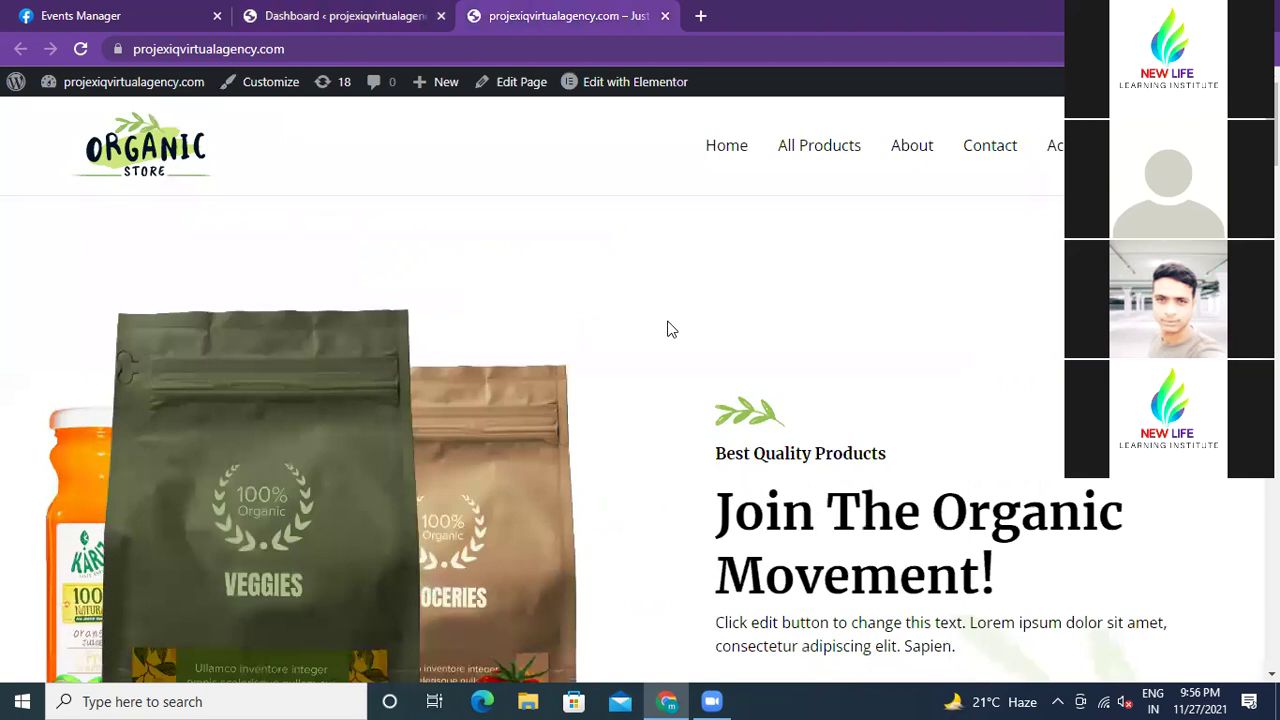
pyautogui.scroll(-2, 670, 330)
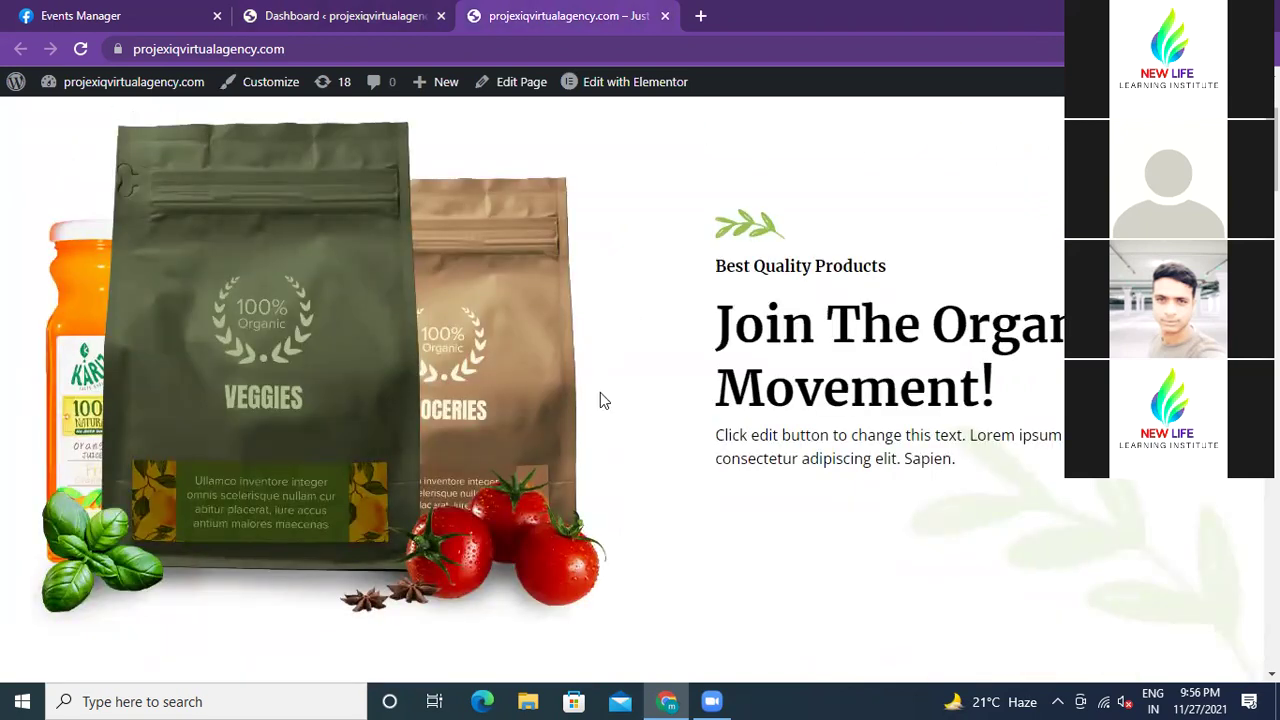
pyautogui.scroll(-1, 658, 395)
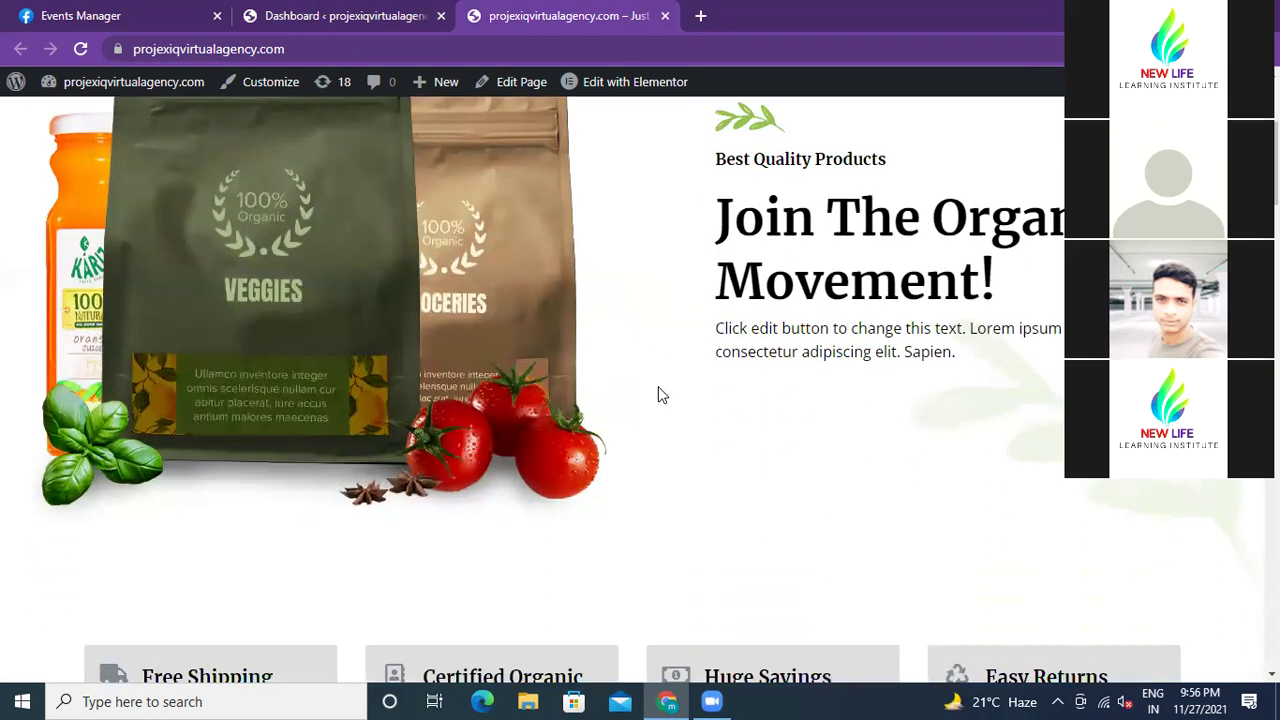
pyautogui.scroll(-2, 658, 395)
pyautogui.scroll(1, 659, 404)
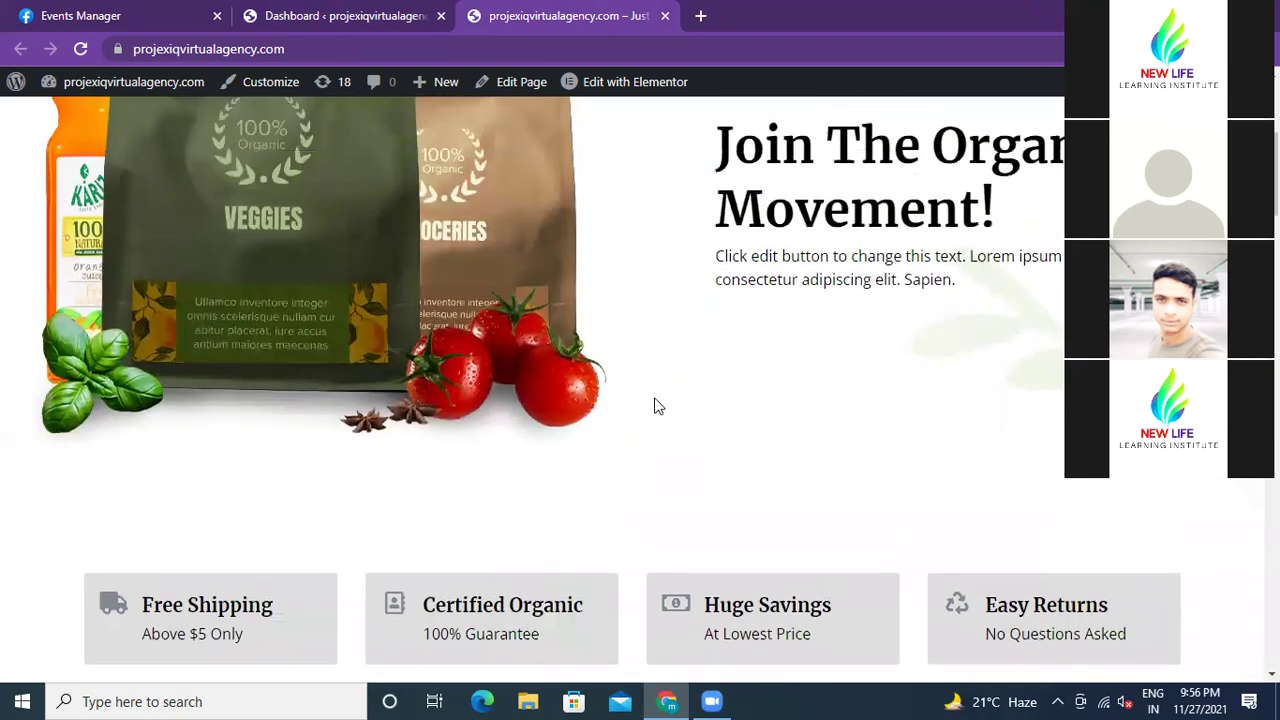
pyautogui.scroll(4, 657, 399)
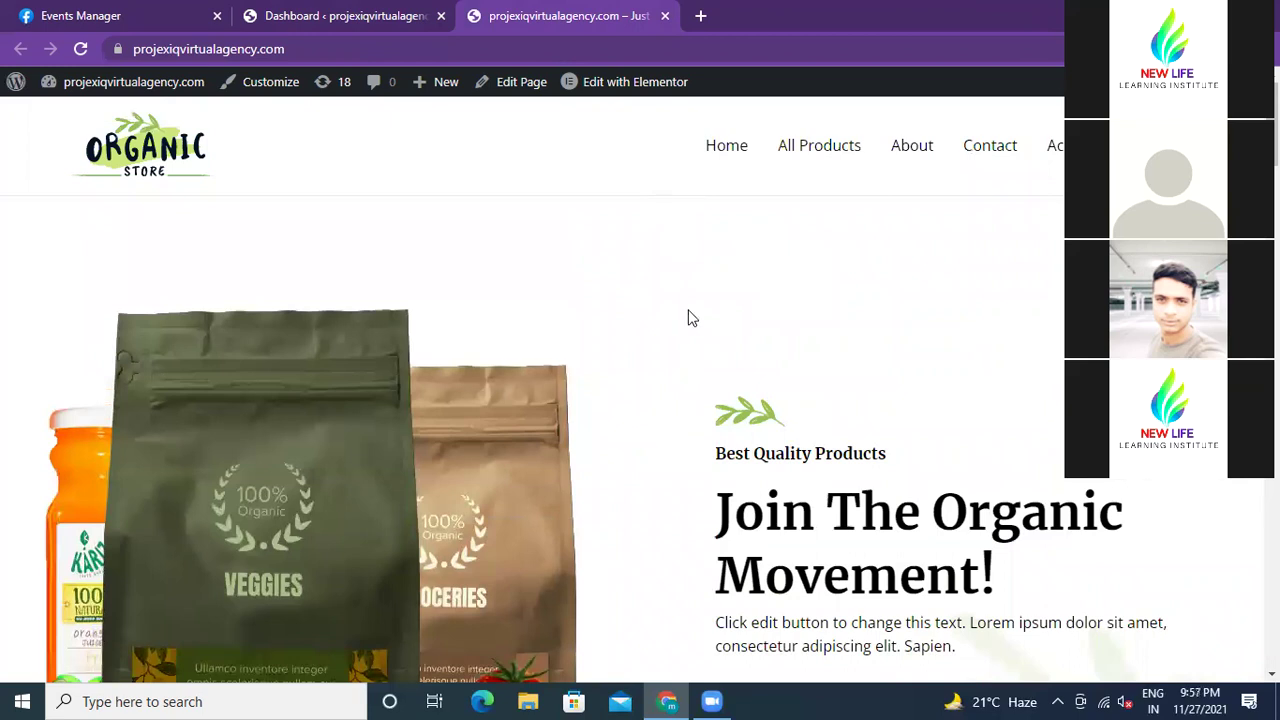
pyautogui.scroll(-3, 688, 318)
pyautogui.scroll(-4, 688, 318)
pyautogui.scroll(1, 688, 318)
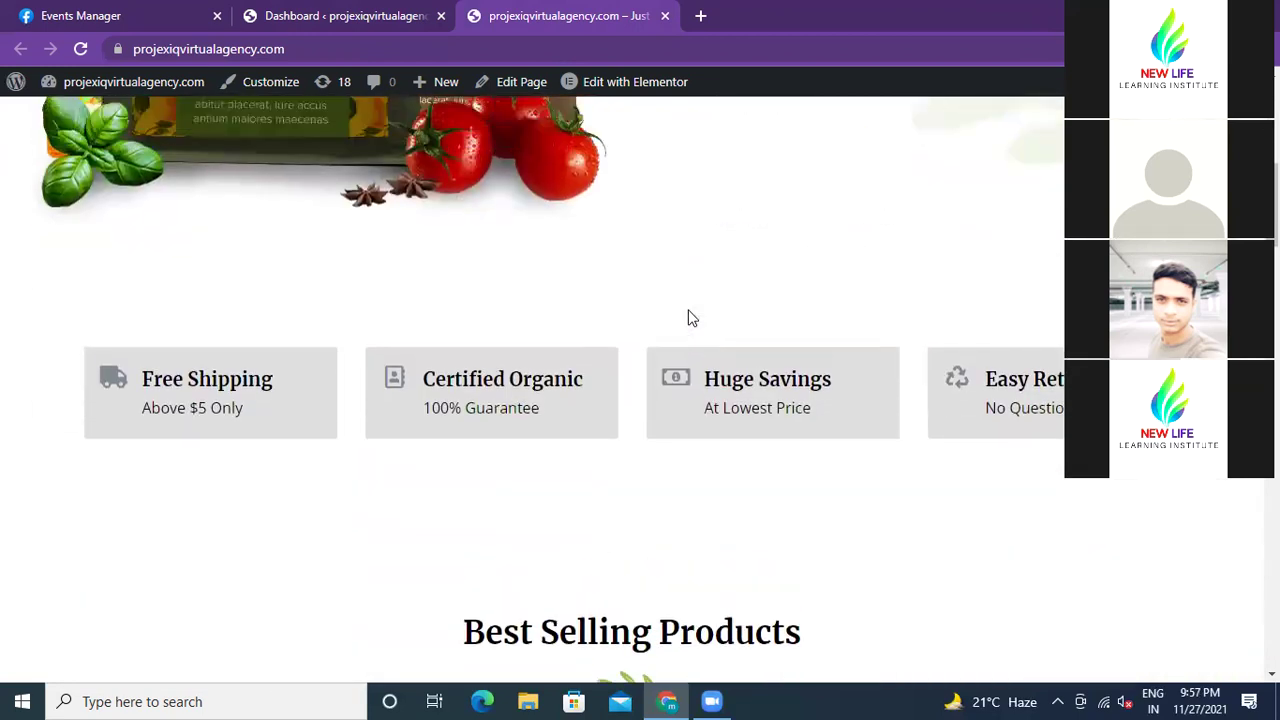
pyautogui.scroll(-2, 688, 318)
pyautogui.scroll(-2, 688, 318)
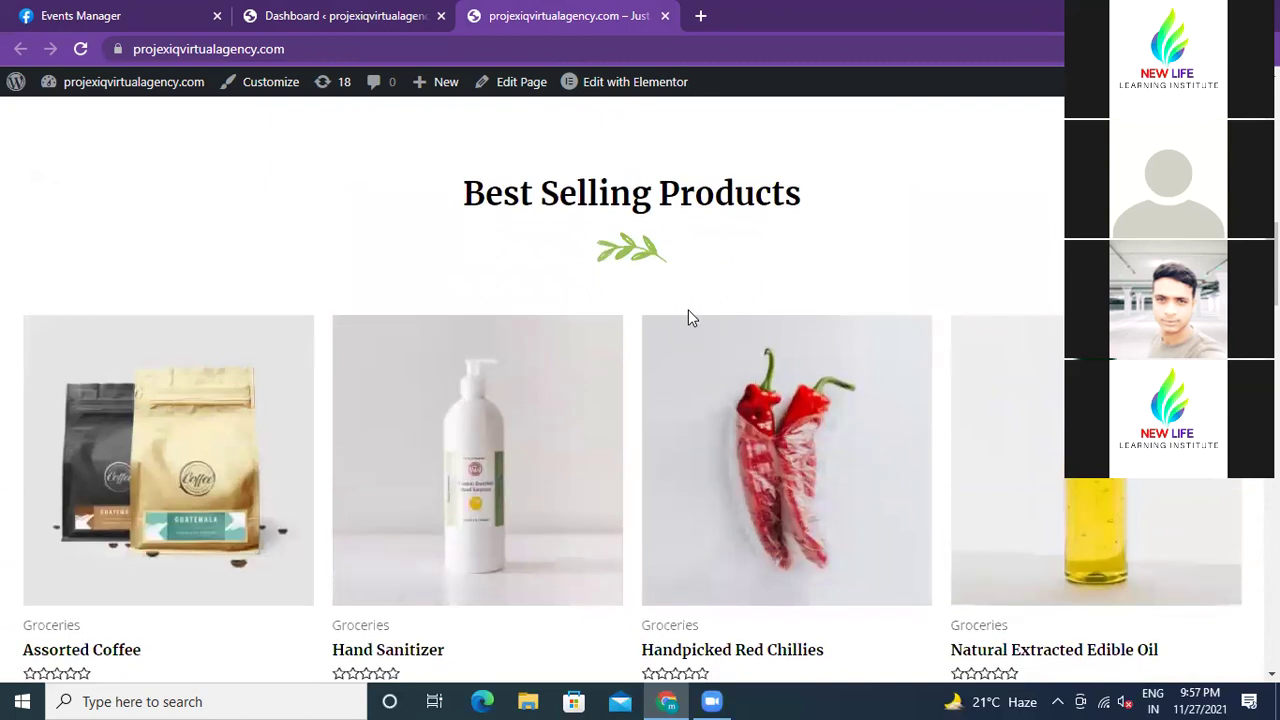
pyautogui.scroll(-5, 688, 318)
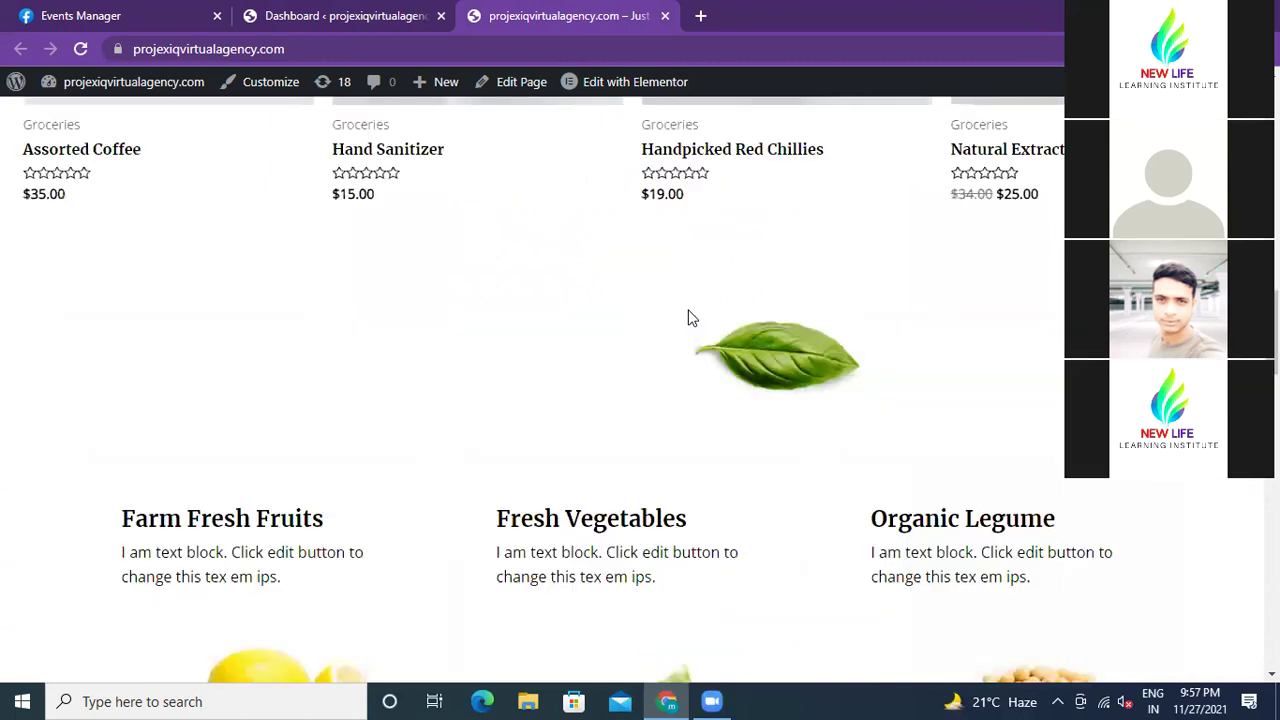
pyautogui.scroll(-10, 688, 318)
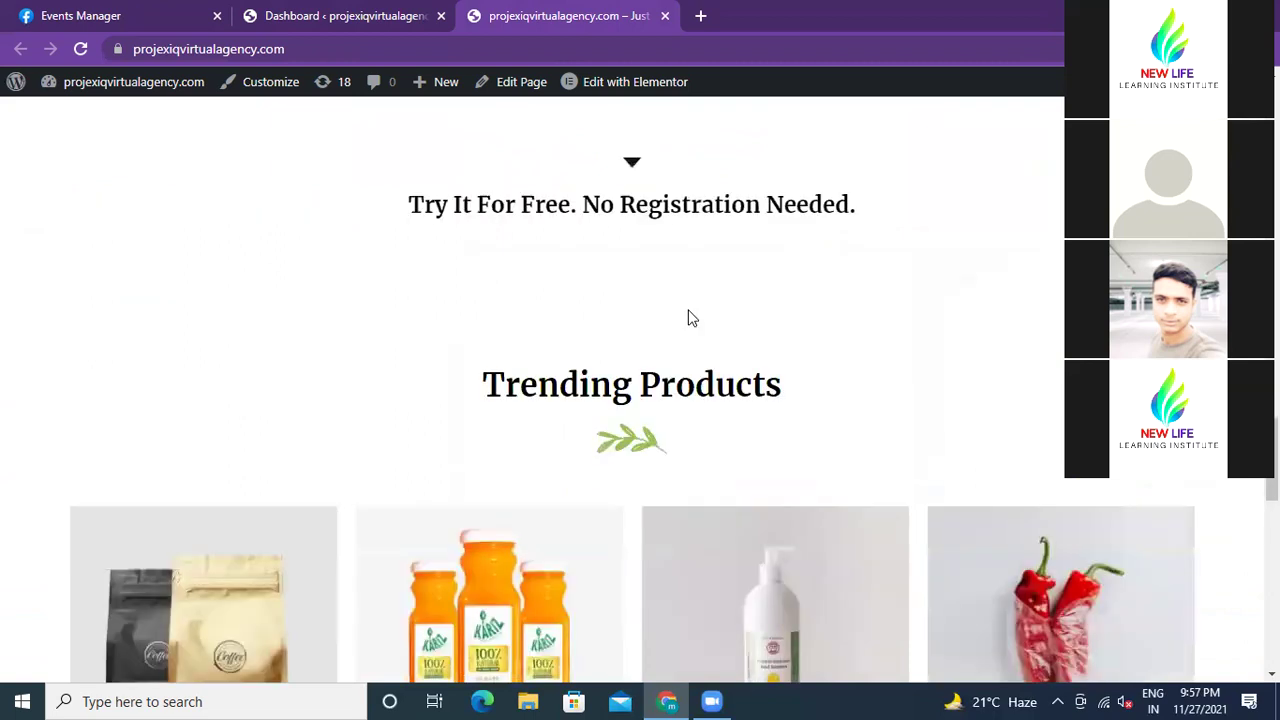
pyautogui.scroll(-7, 690, 318)
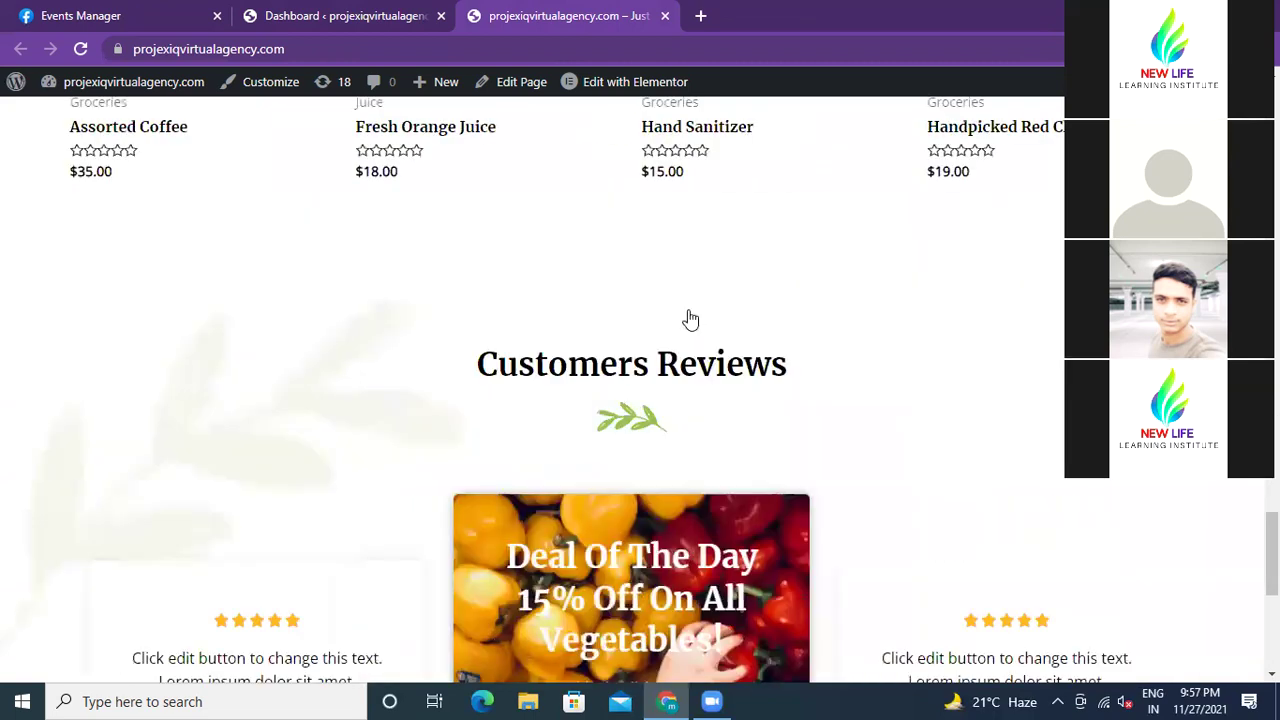
pyautogui.scroll(-5, 690, 318)
pyautogui.scroll(1, 688, 318)
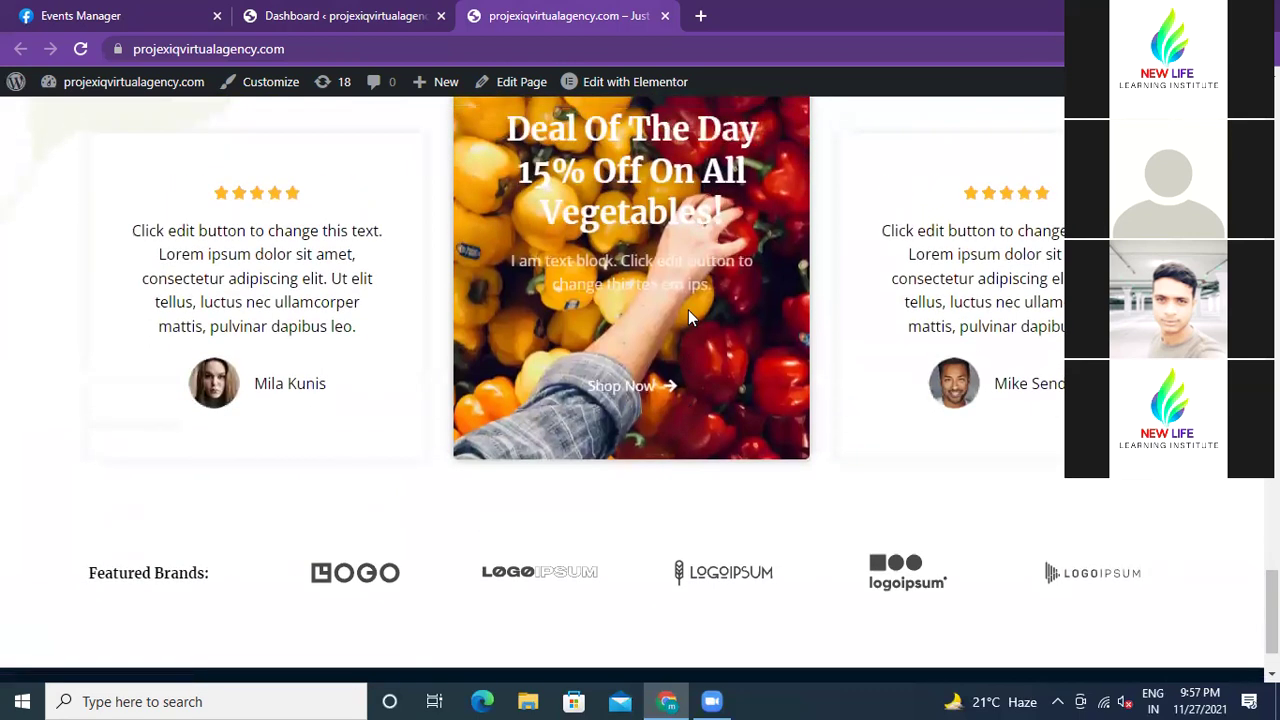
pyautogui.scroll(3, 688, 315)
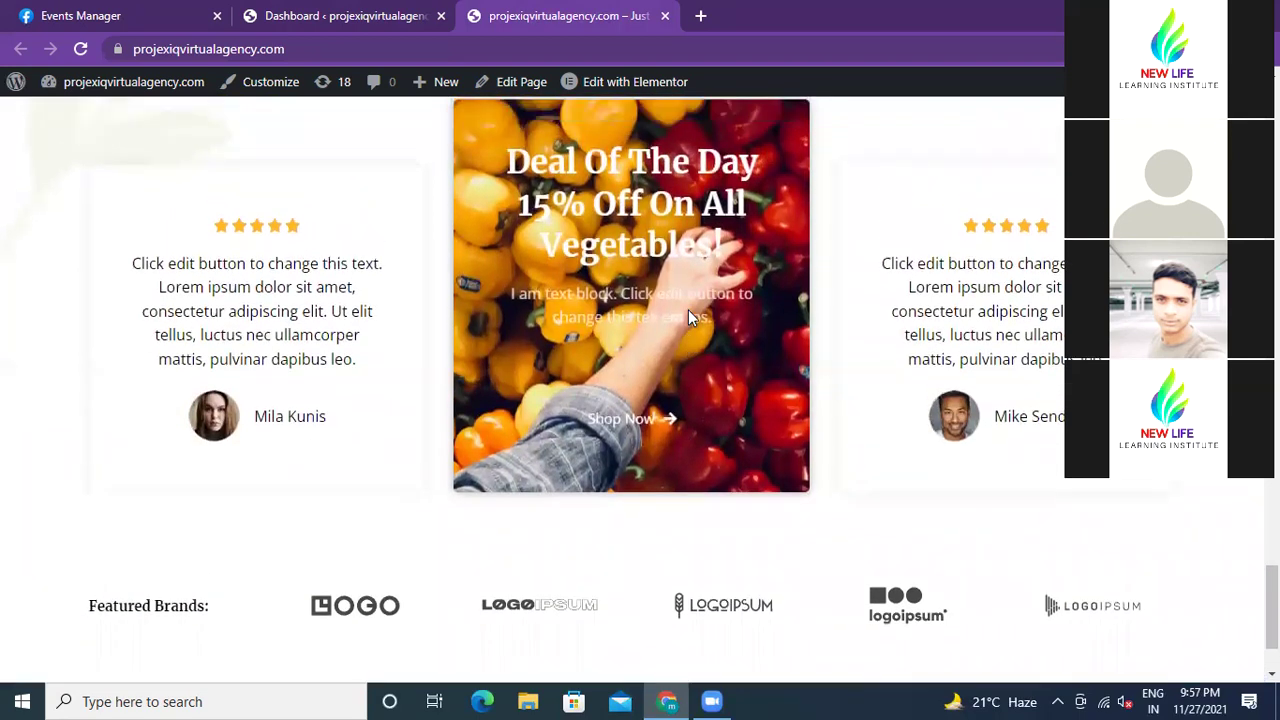
pyautogui.scroll(4, 689, 310)
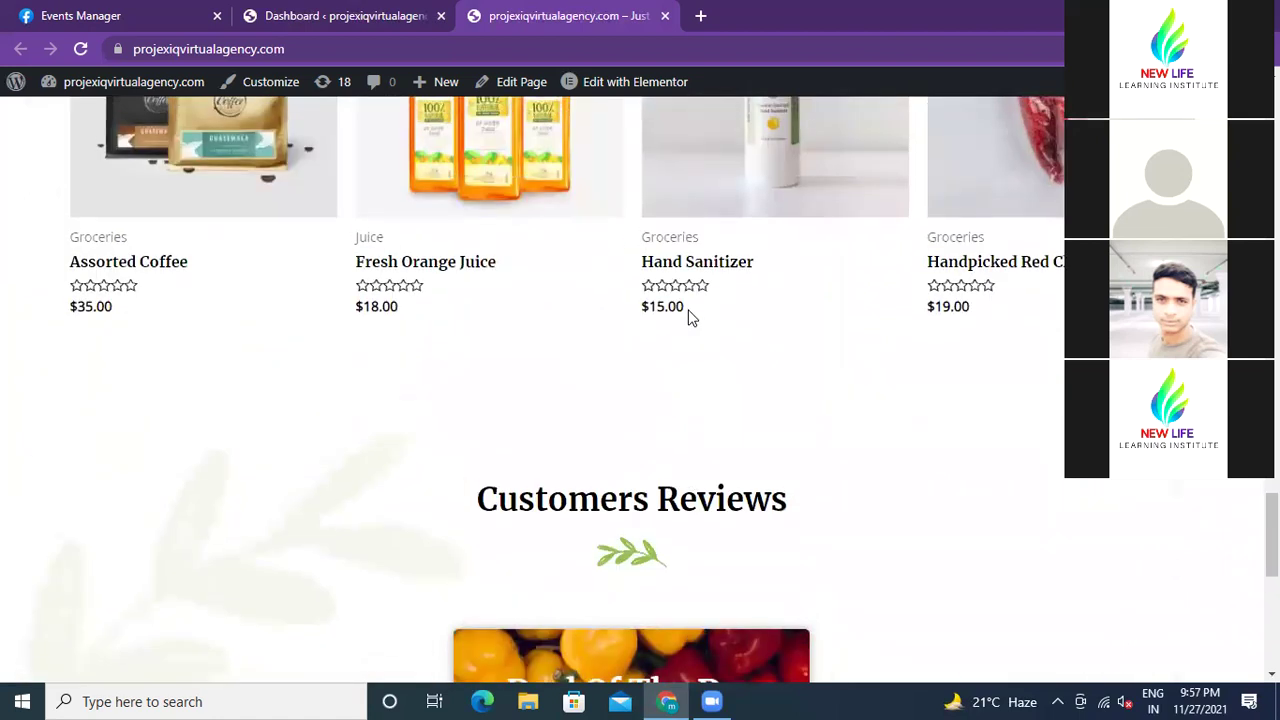
pyautogui.scroll(3, 688, 314)
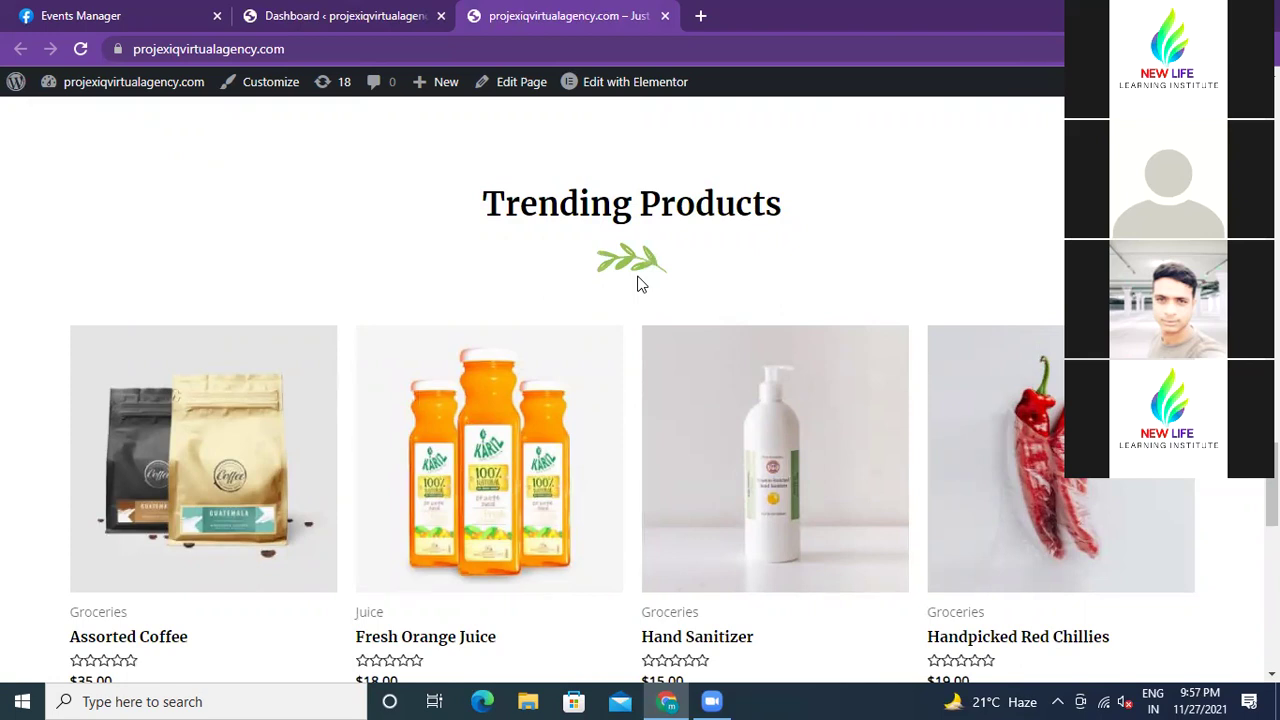
pyautogui.scroll(2, 631, 350)
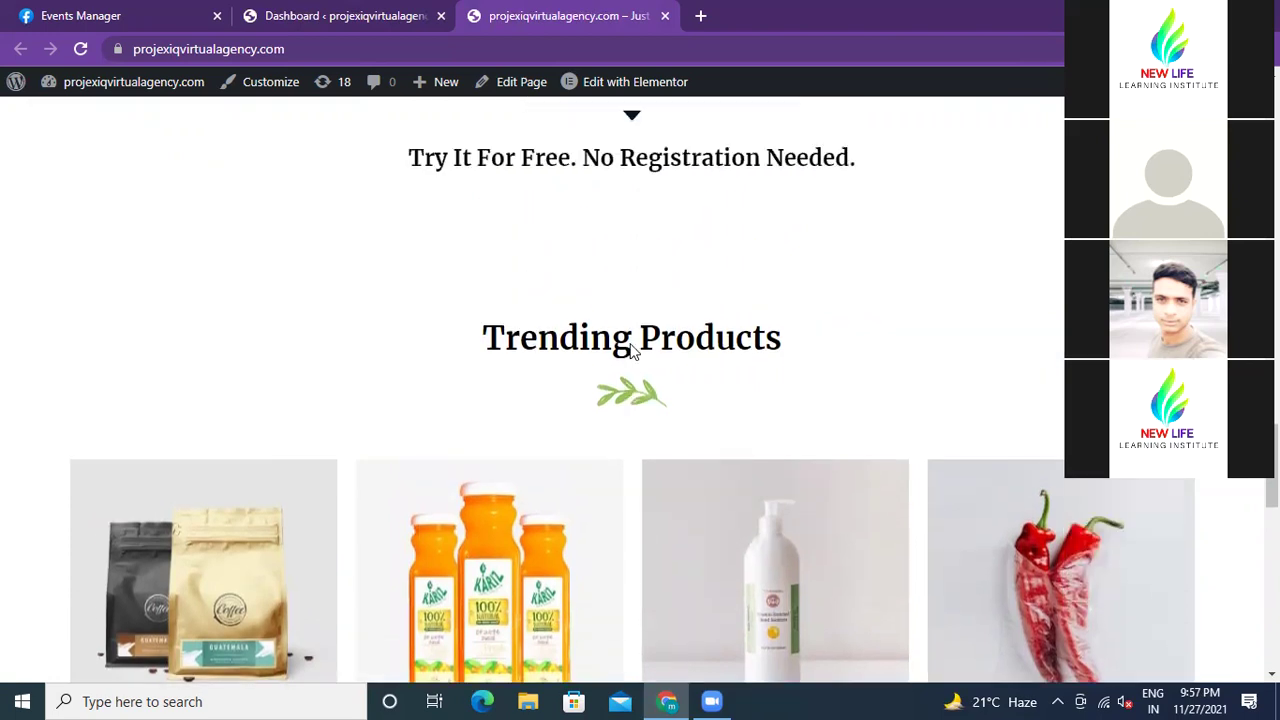
pyautogui.scroll(3, 630, 343)
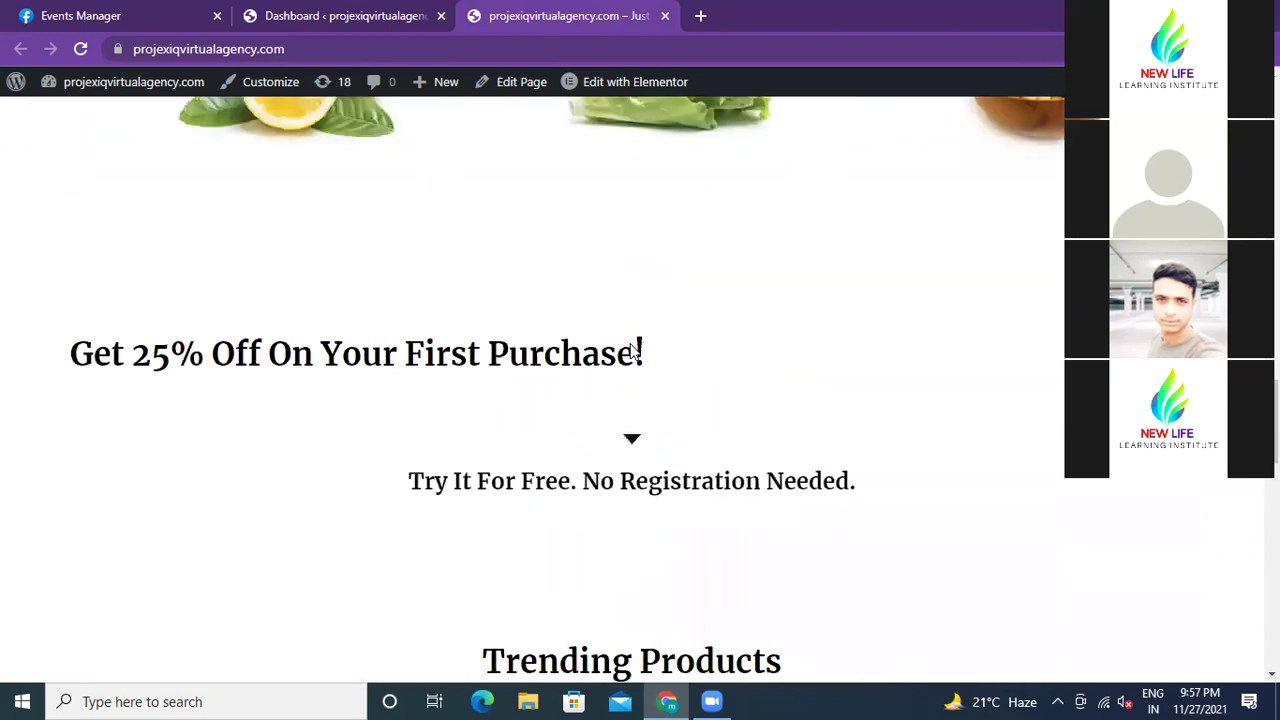
pyautogui.scroll(1, 632, 350)
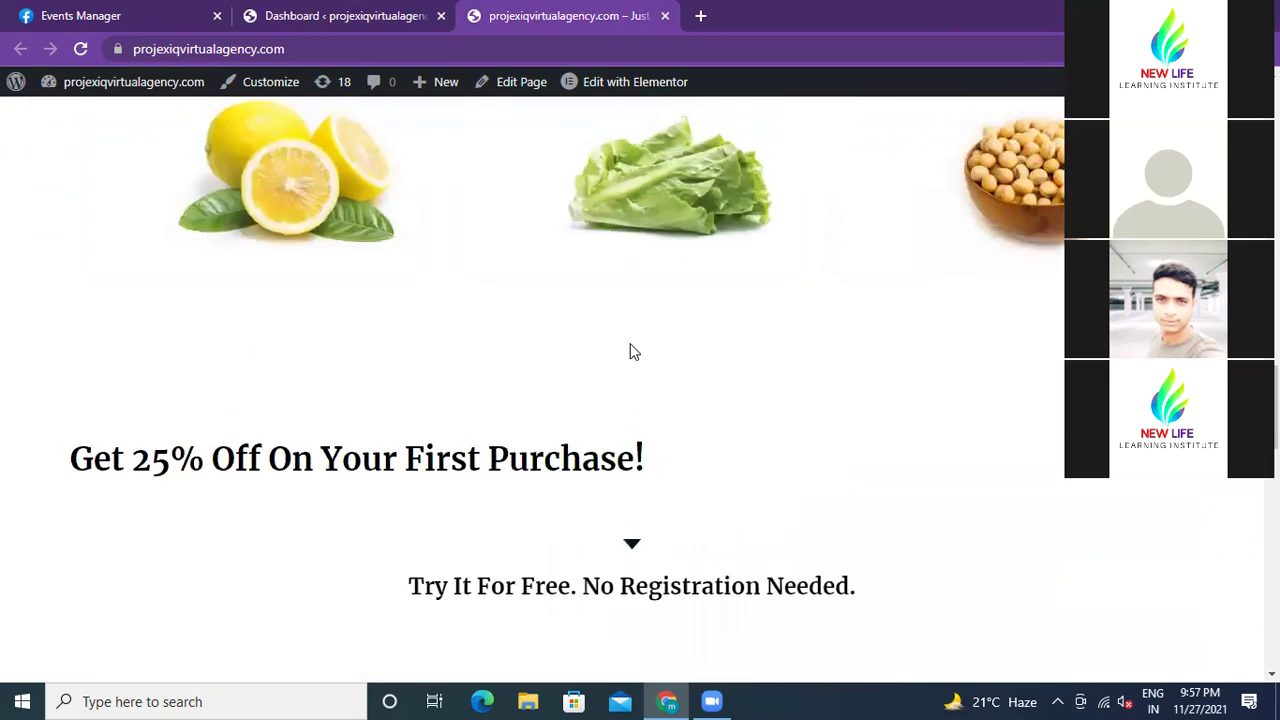
pyautogui.scroll(5, 630, 350)
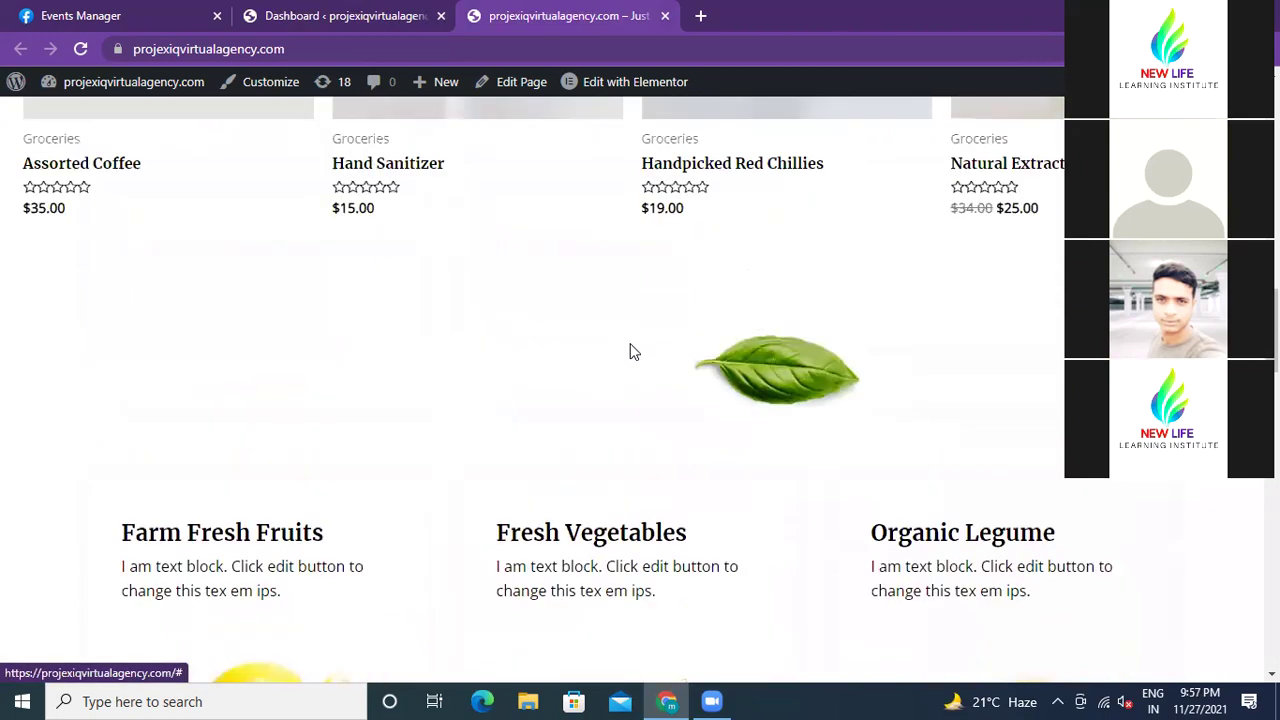
pyautogui.scroll(9, 630, 351)
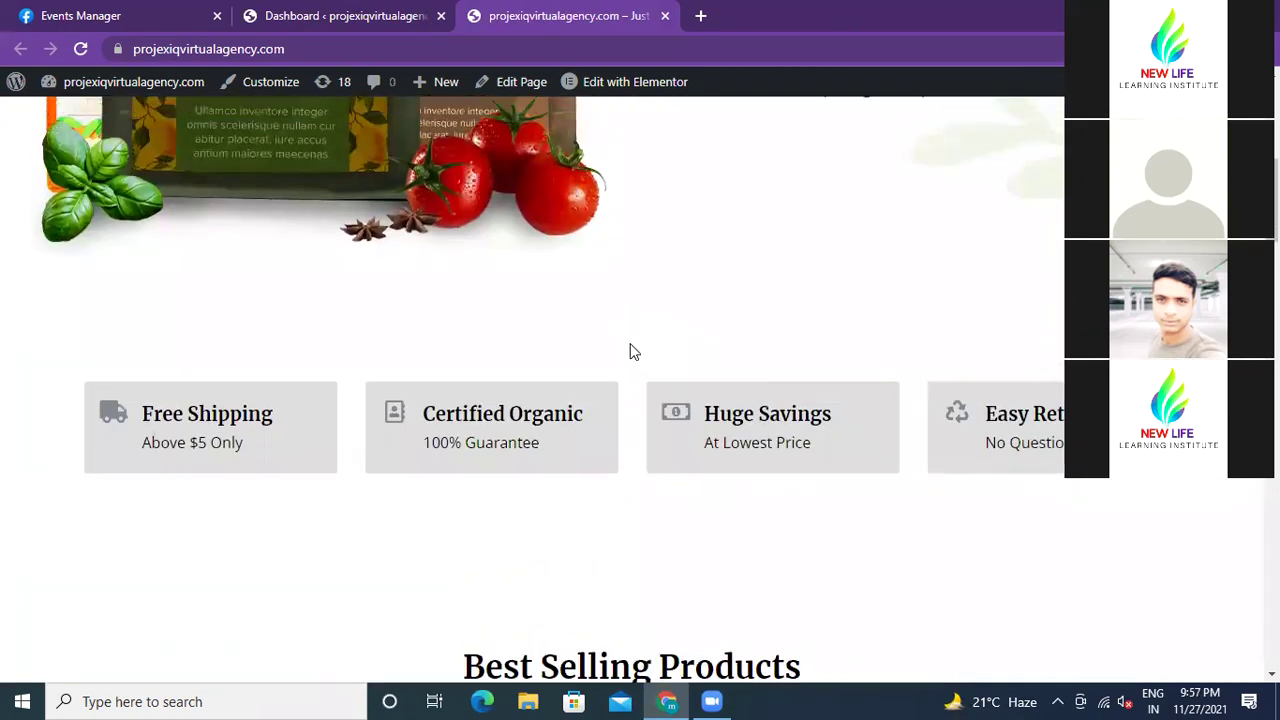
pyautogui.scroll(5, 632, 351)
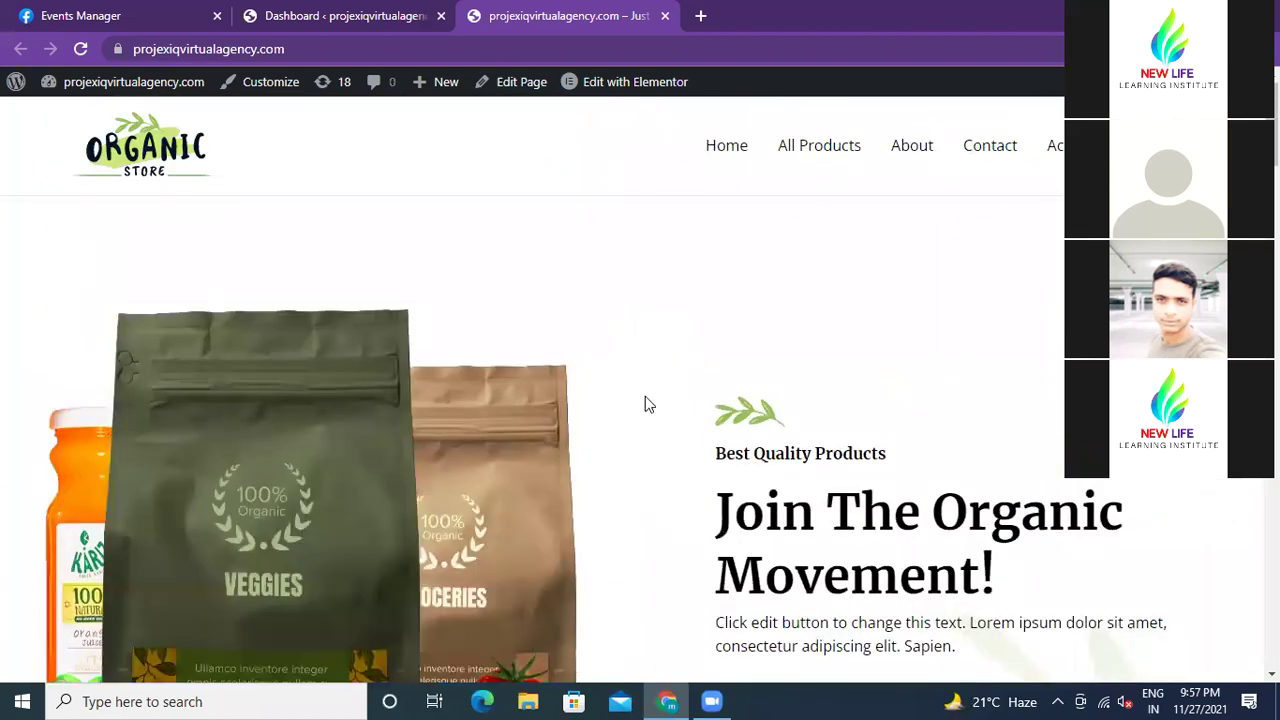
# Move through the WordPress tabs and settle on the Events Manager pixel overview.
pyautogui.click(358, 18)
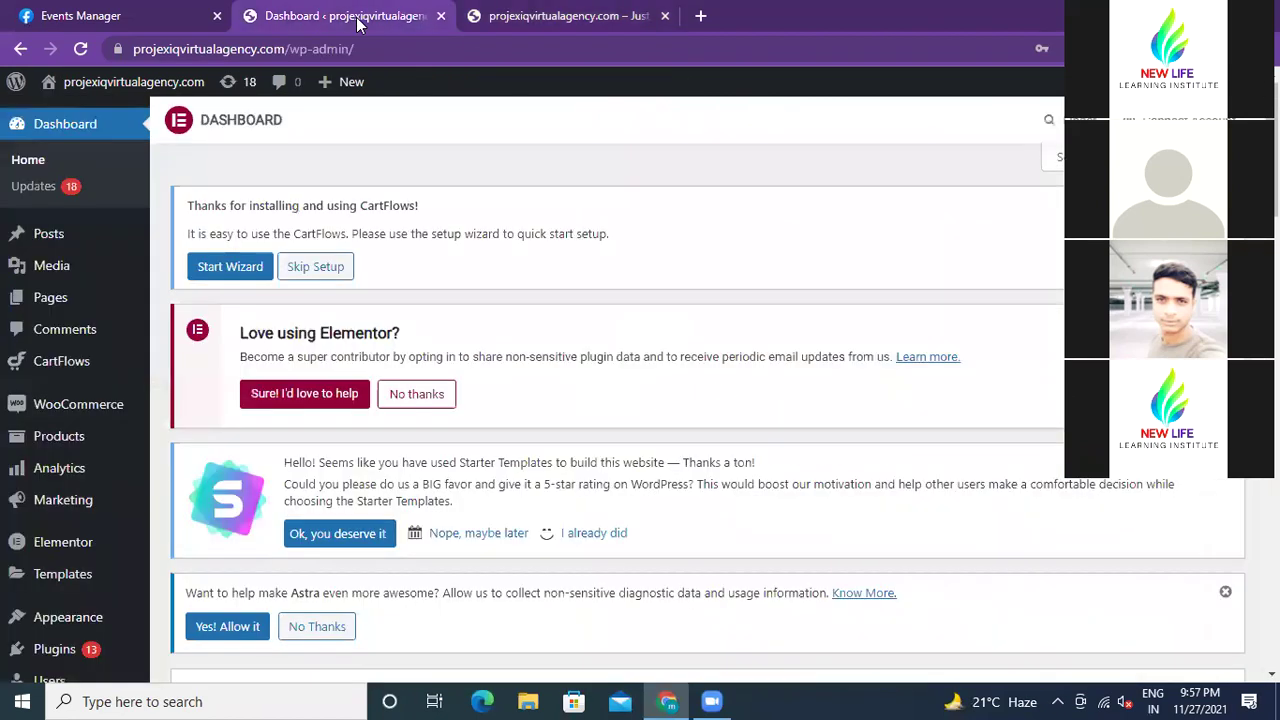
pyautogui.click(582, 18)
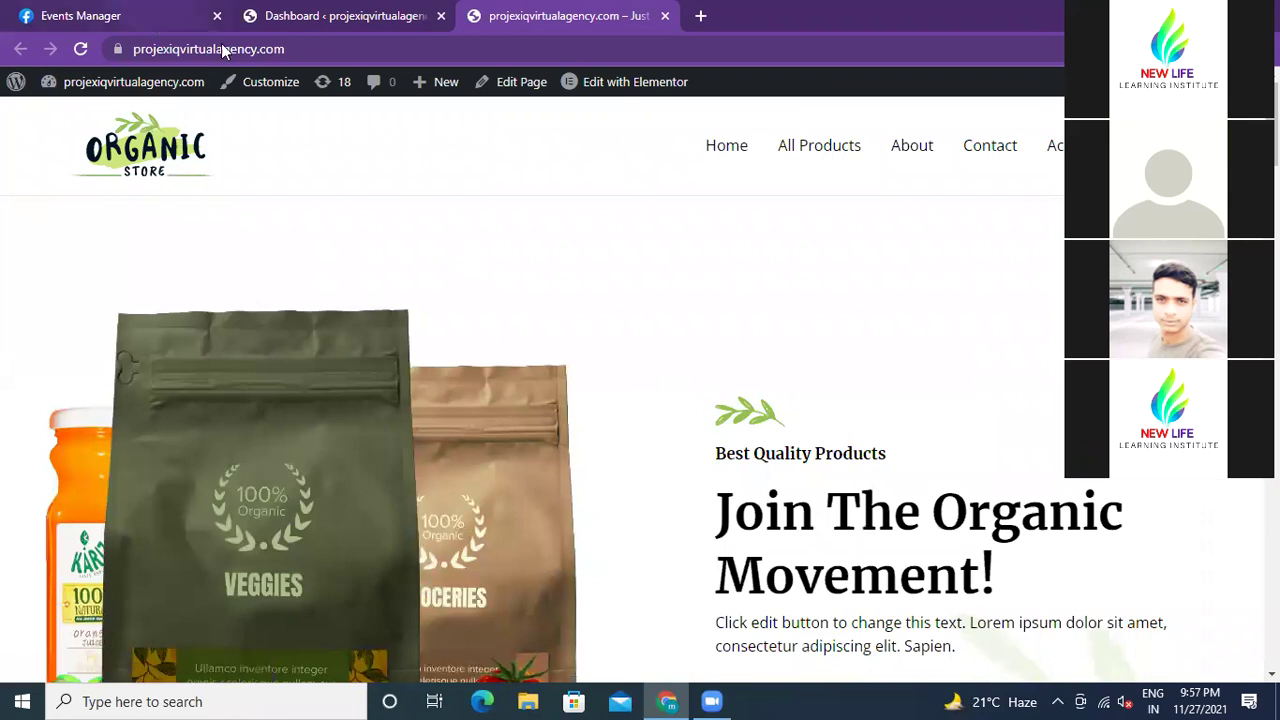
pyautogui.click(116, 18)
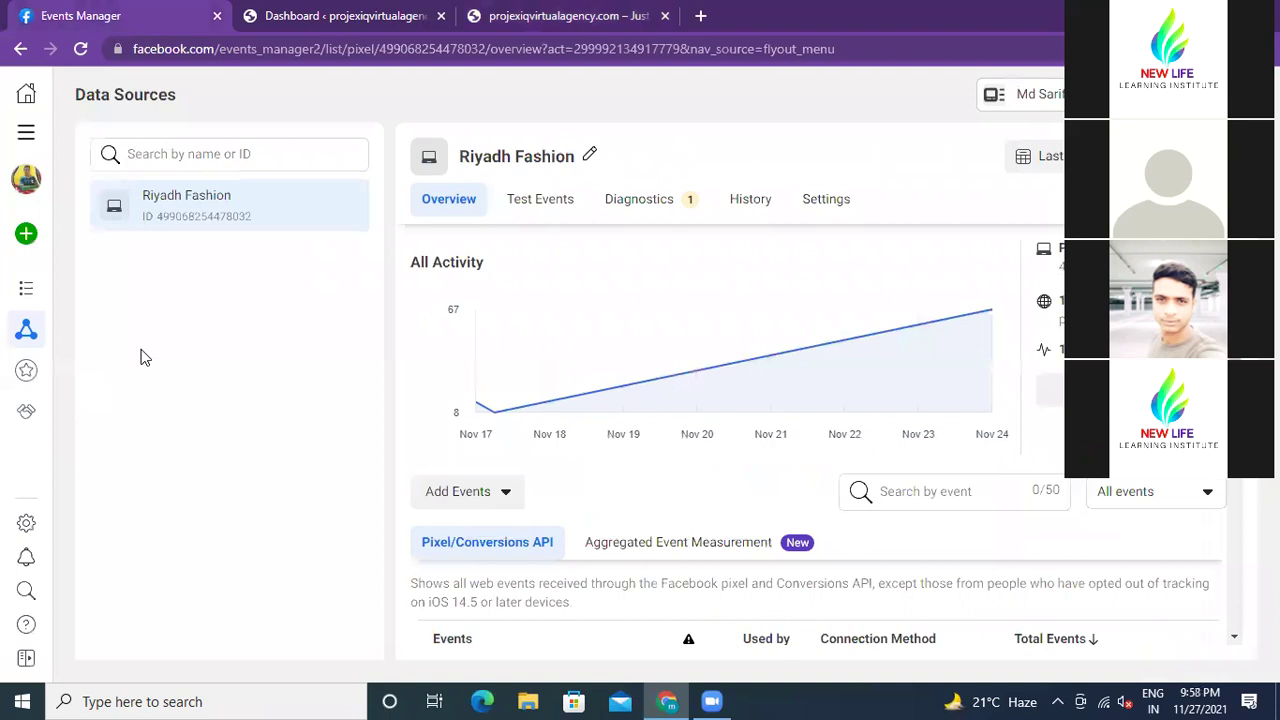
# Add a blank new tab, then return to Events Manager and scroll to the Riyadh Fashion activity chart.
pyautogui.click(605, 18)
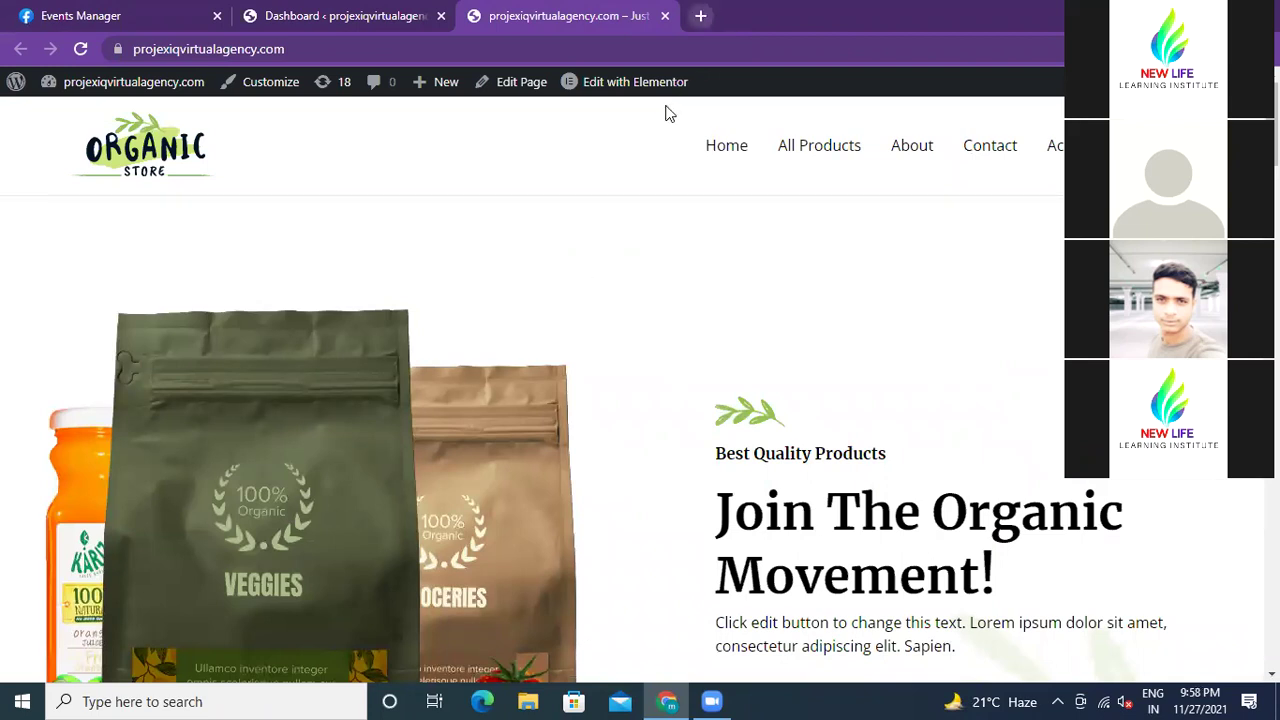
pyautogui.click(700, 15)
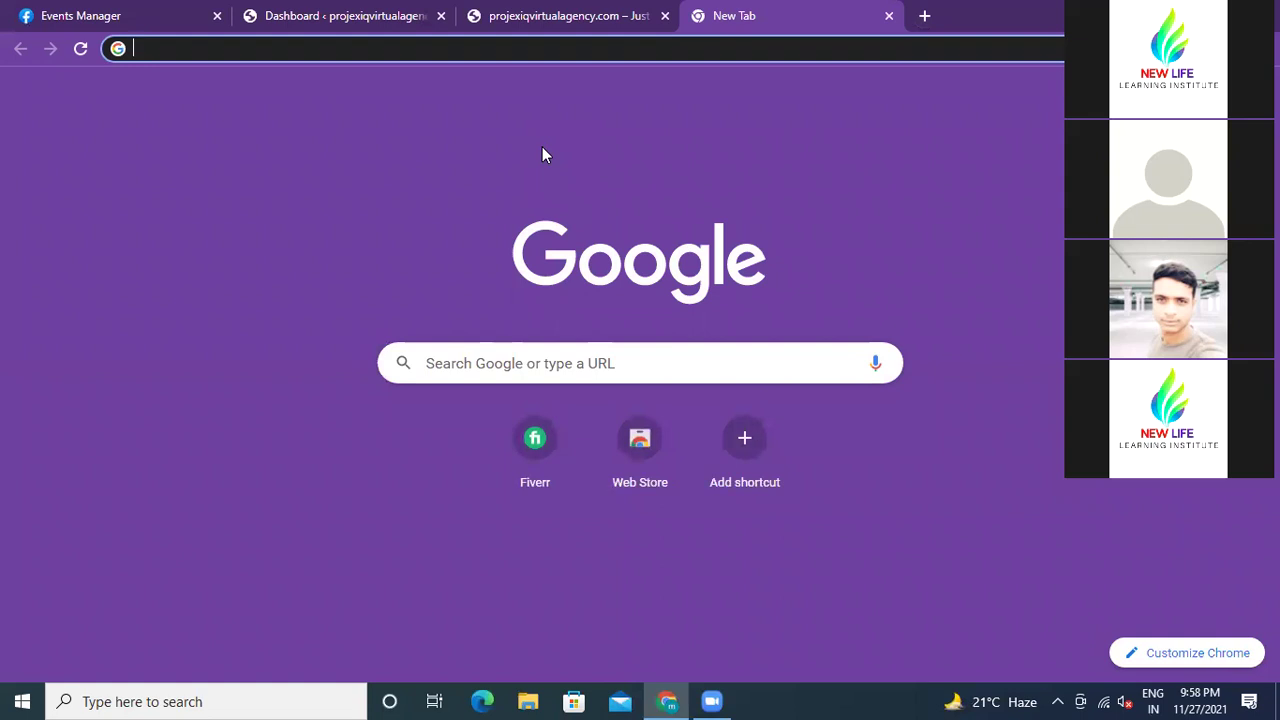
pyautogui.click(540, 15)
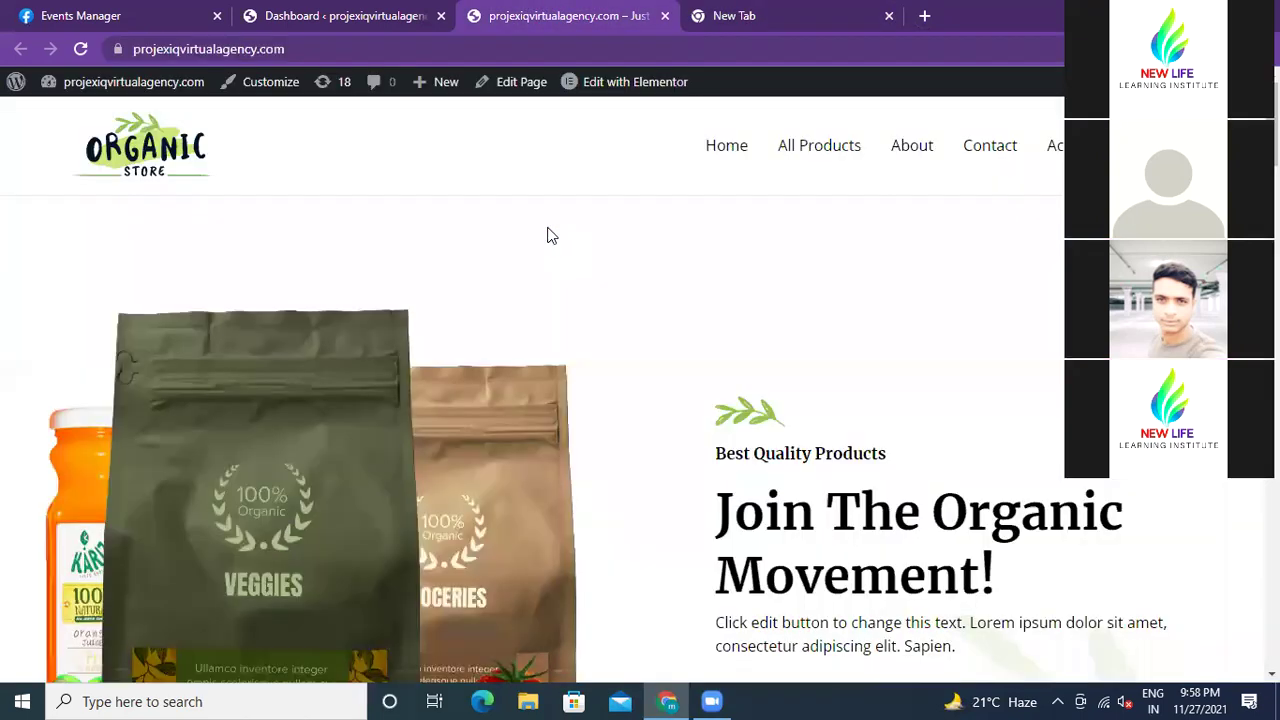
pyautogui.click(125, 18)
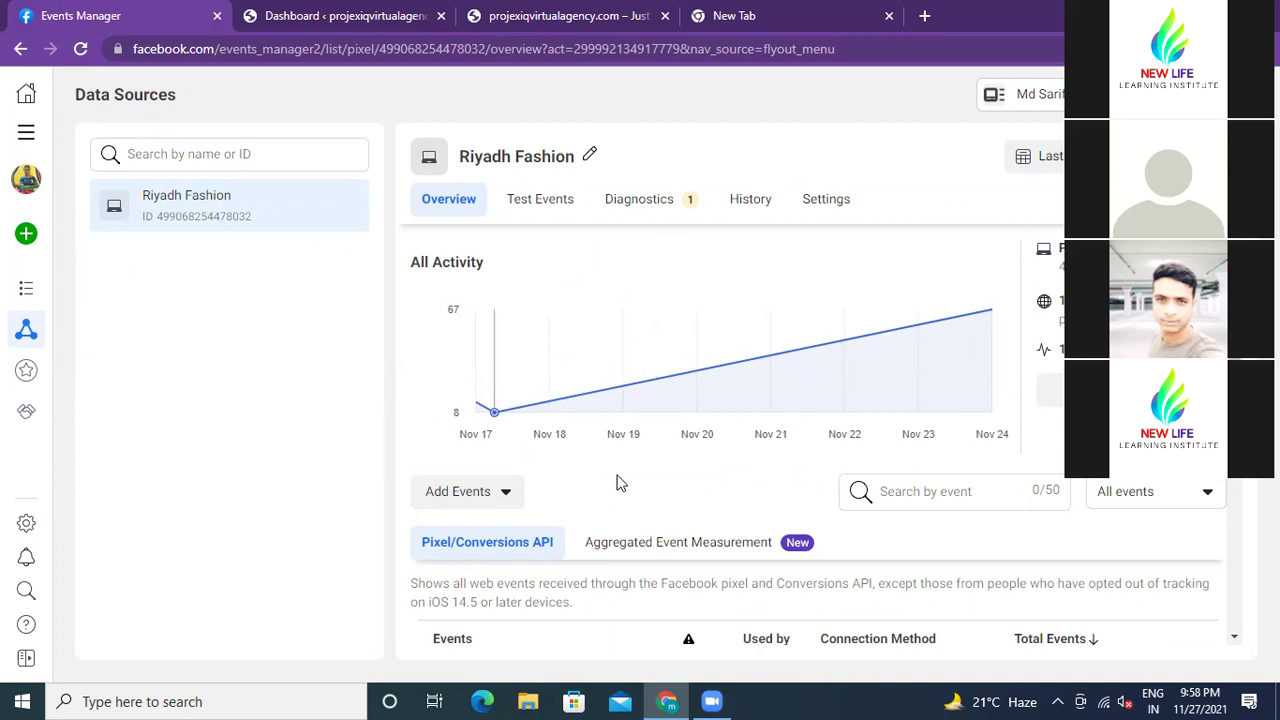
pyautogui.scroll(-3, 616, 483)
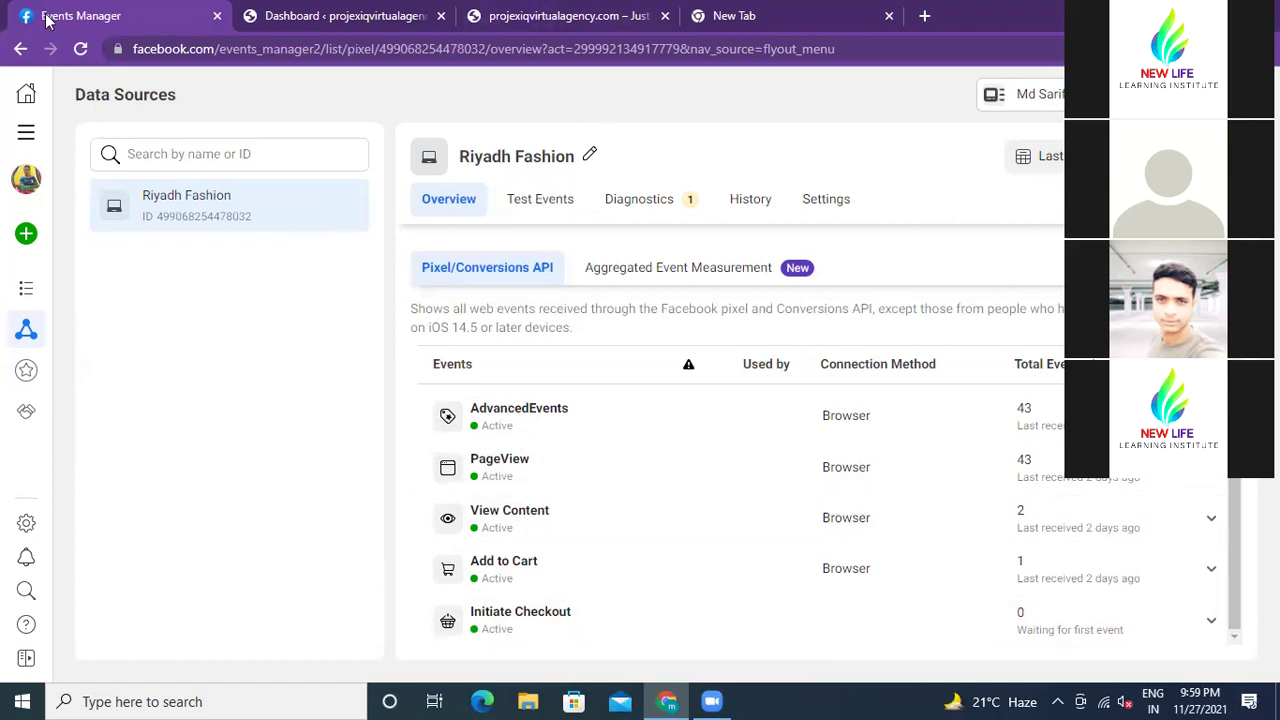
# Open Business Settings from the All tools menu, landing on the People page.
pyautogui.click(27, 139)
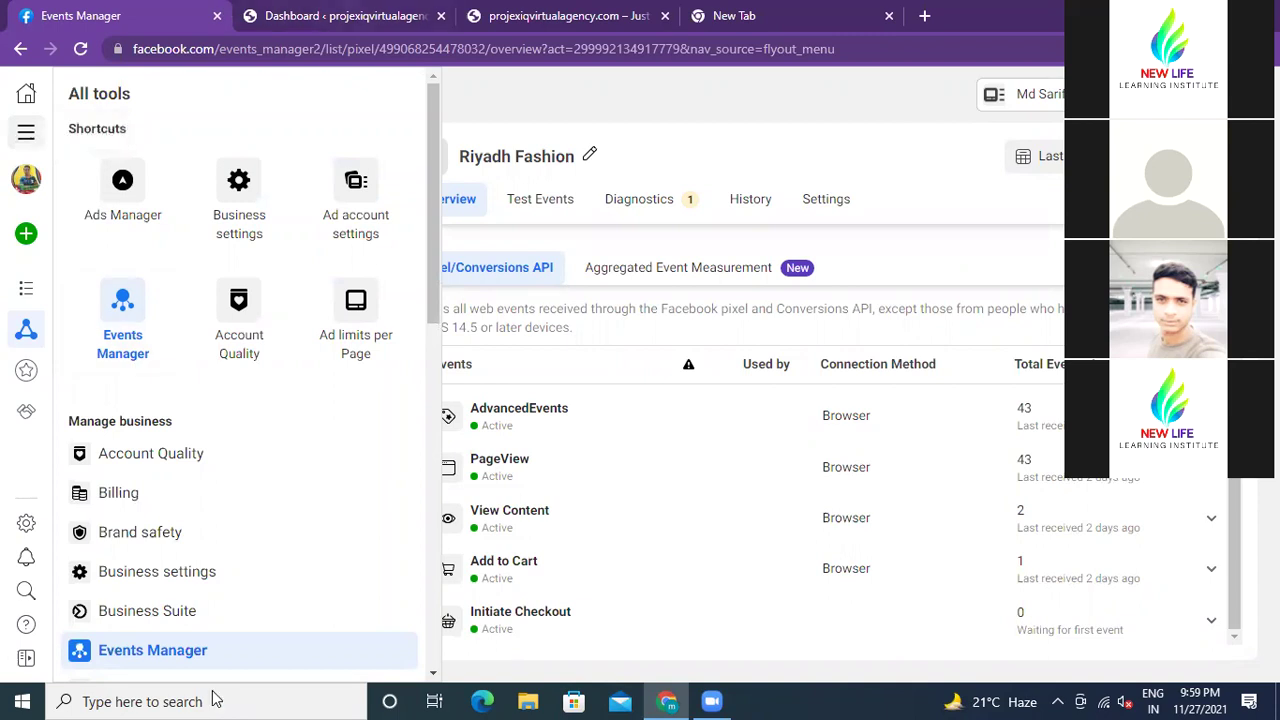
pyautogui.click(195, 578)
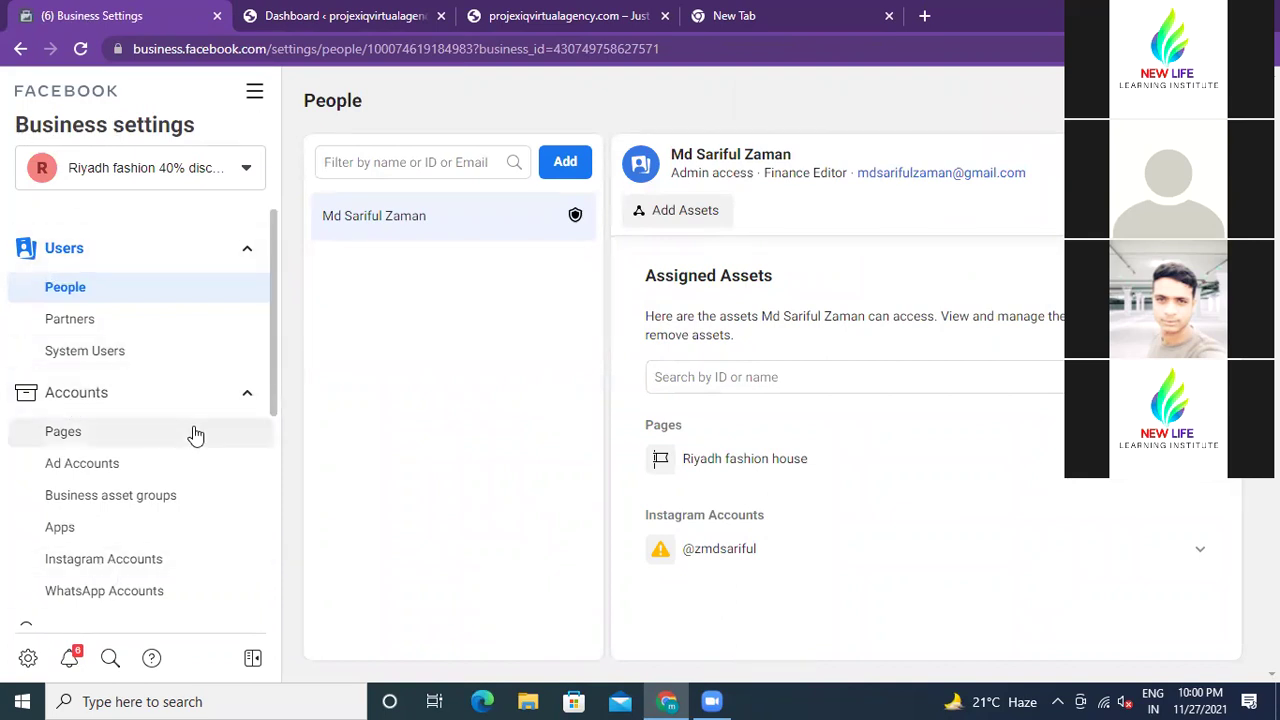
# Go to Pixels under Data Sources and start adding a new pixel.
pyautogui.scroll(-2, 192, 434)
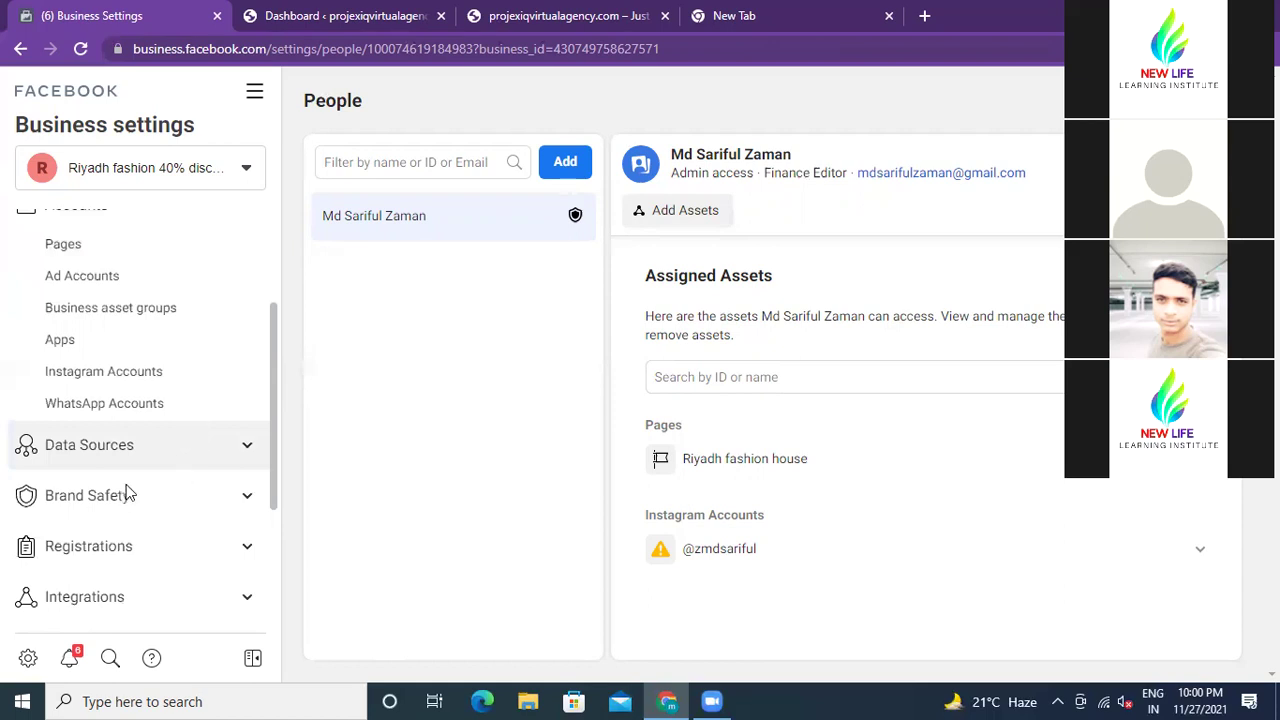
pyautogui.click(122, 450)
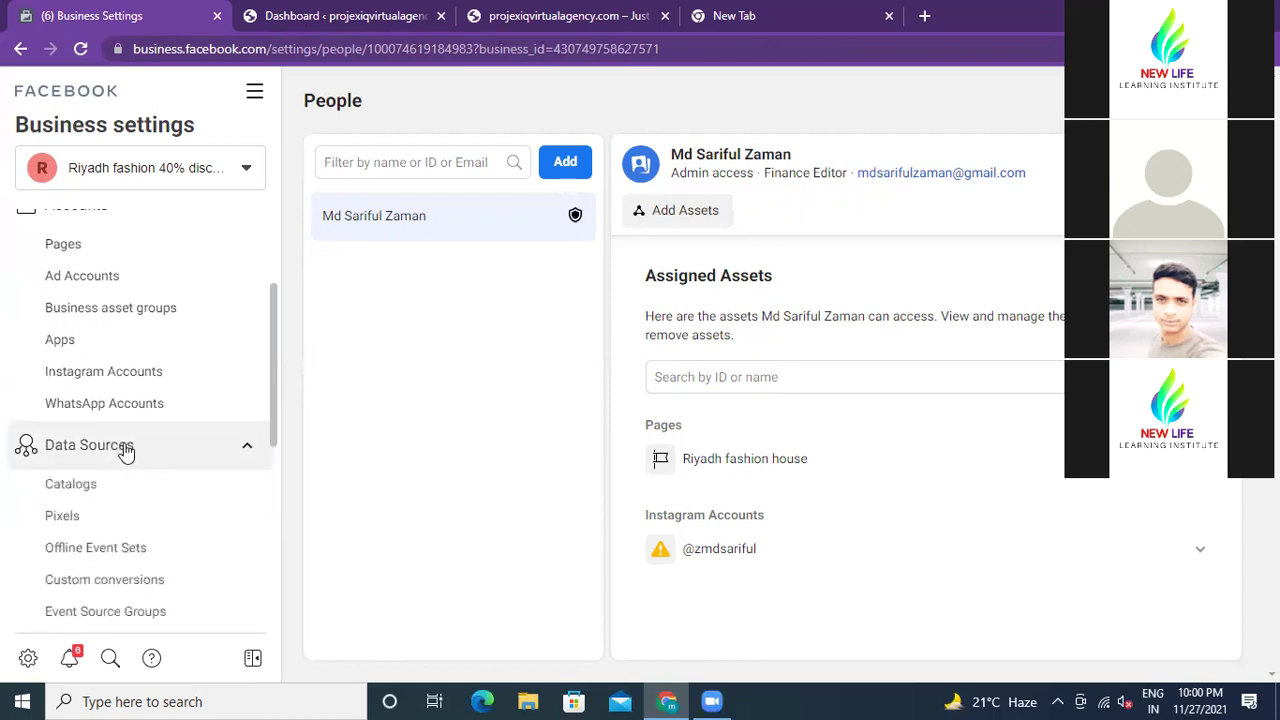
pyautogui.click(62, 518)
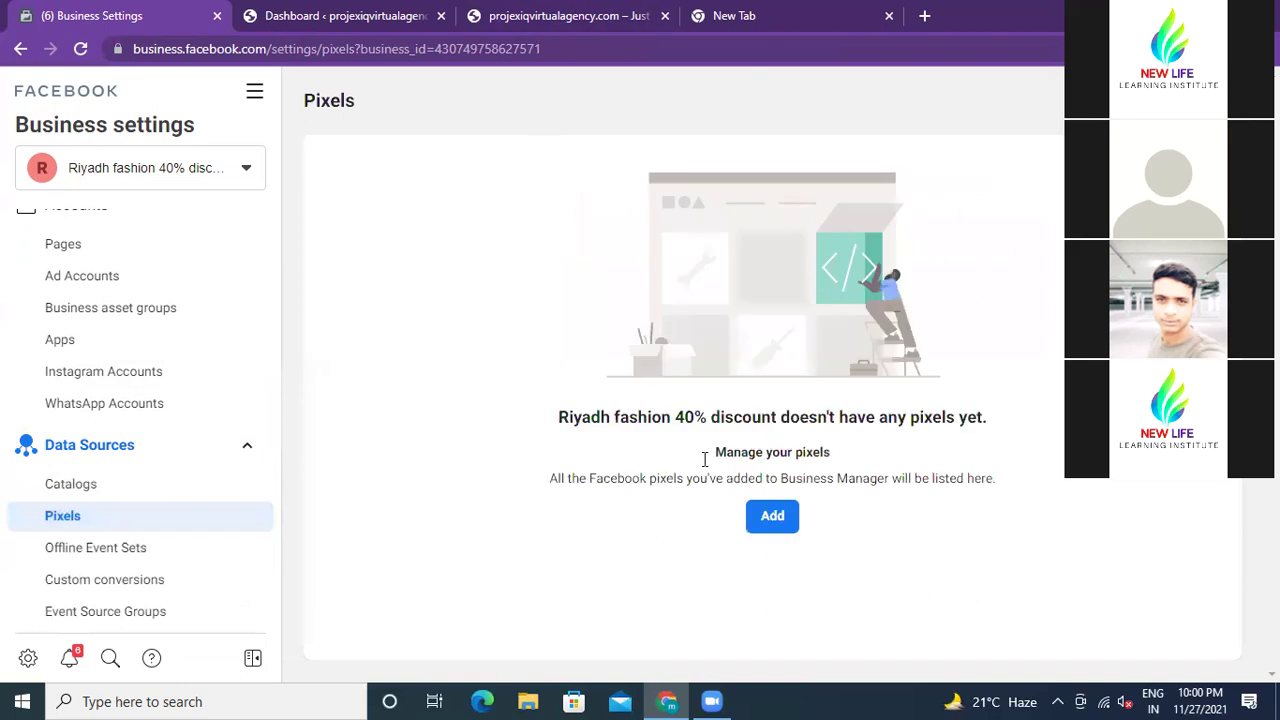
pyautogui.click(774, 518)
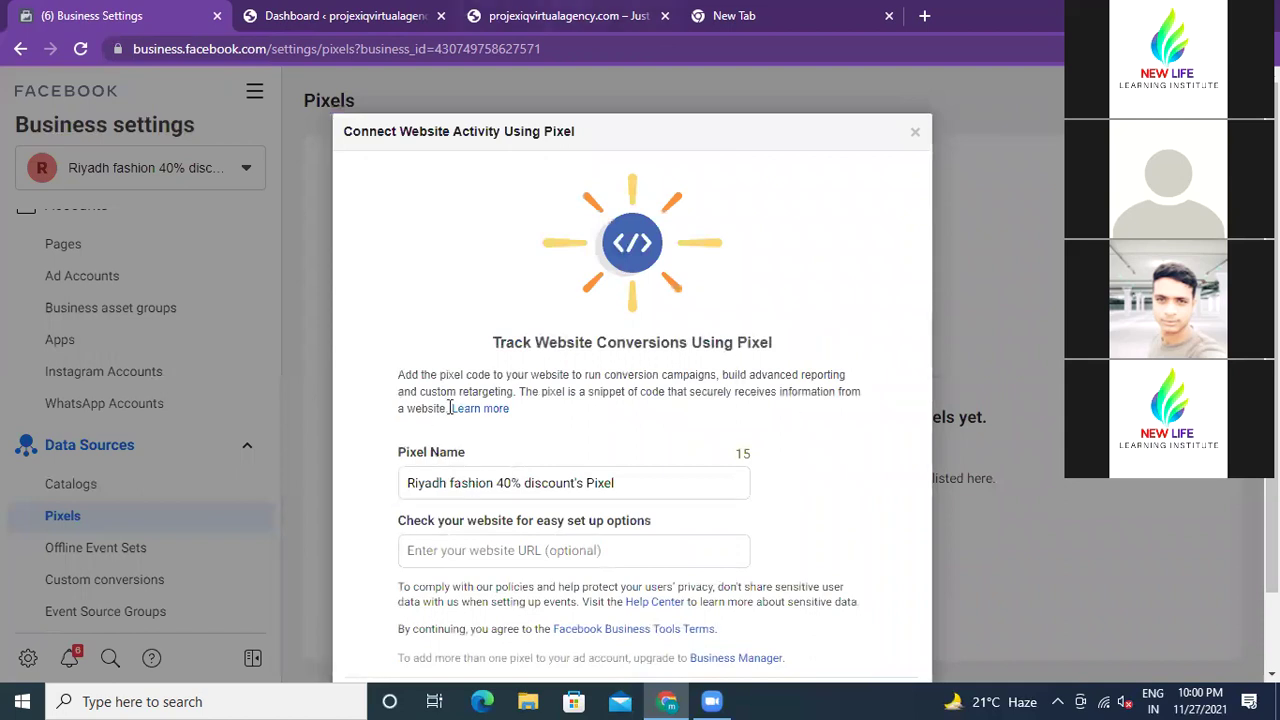
# Dismiss and reopen the new-pixel dialog, then switch to the projexiqvirtualagency.com Organic Store tab.
pyautogui.scroll(-1, 575, 415)
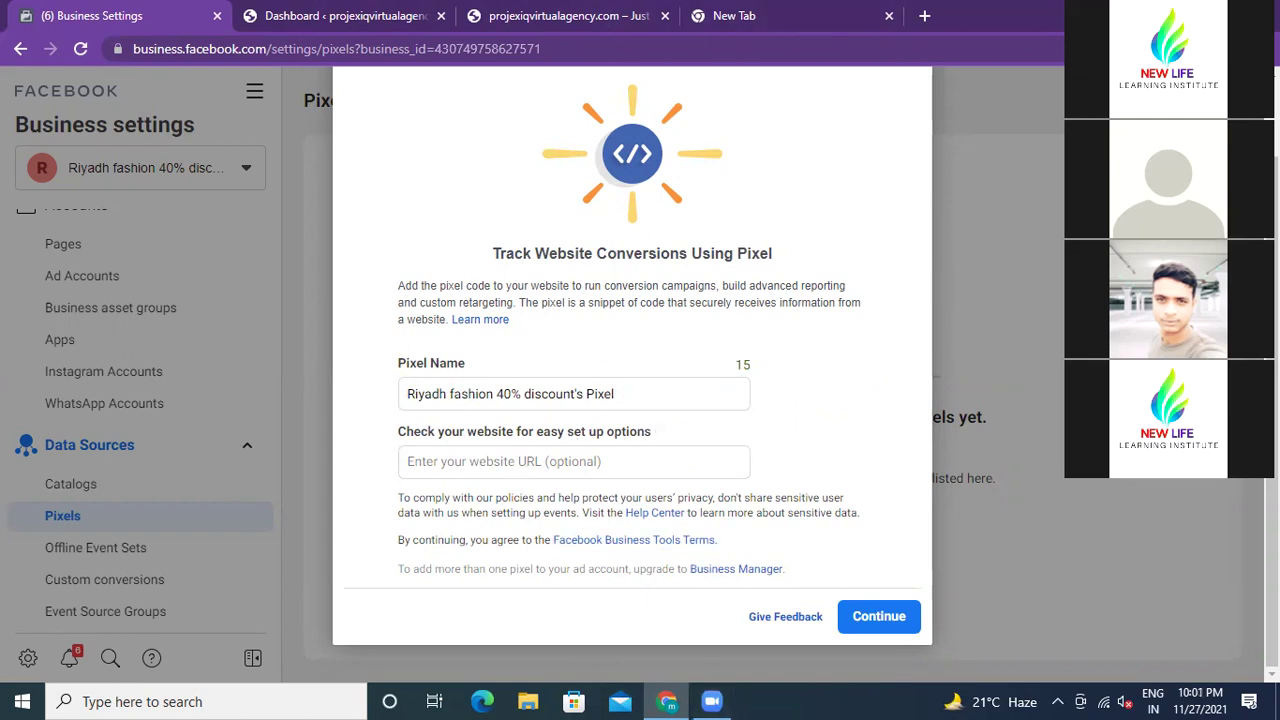
pyautogui.press('Escape')
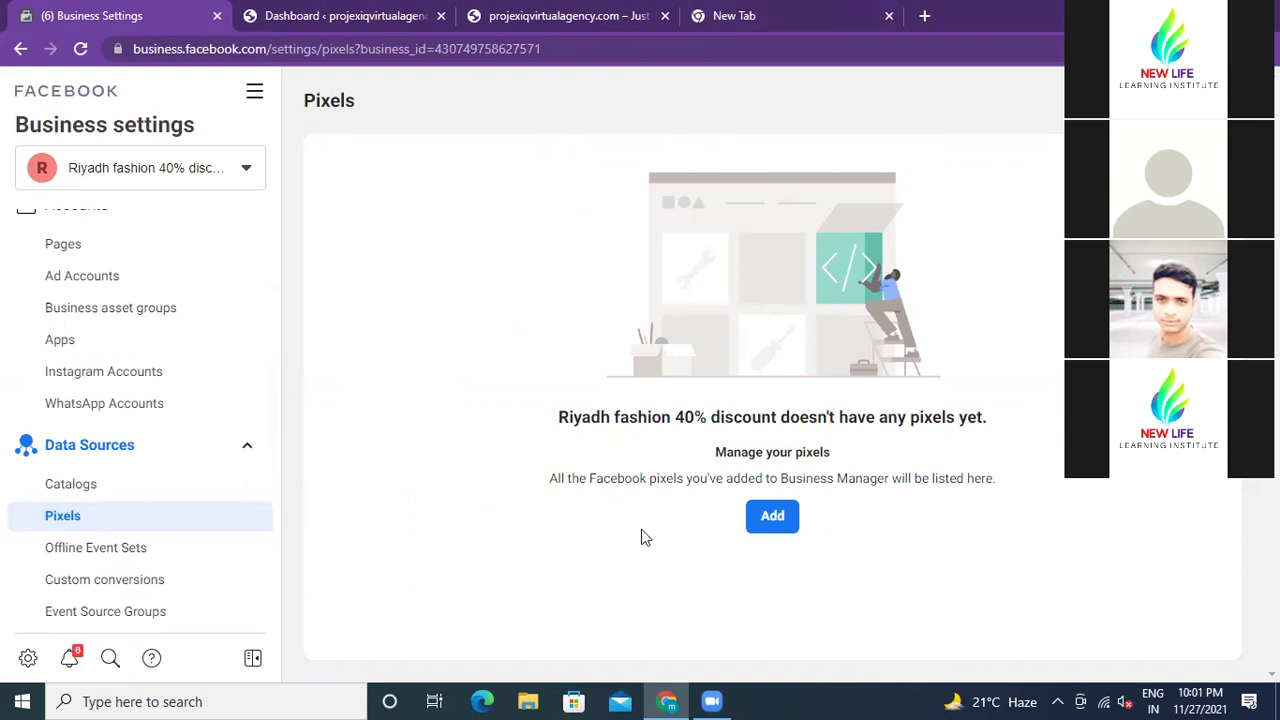
pyautogui.click(779, 520)
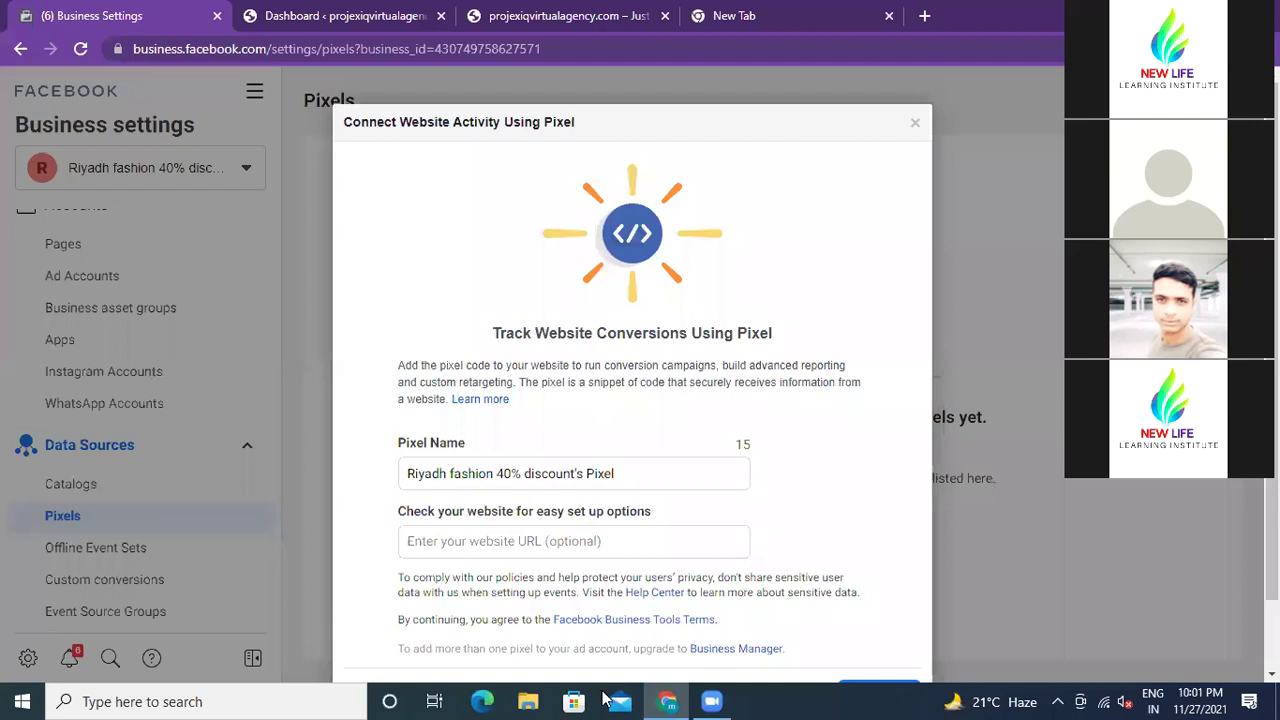
pyautogui.click(600, 14)
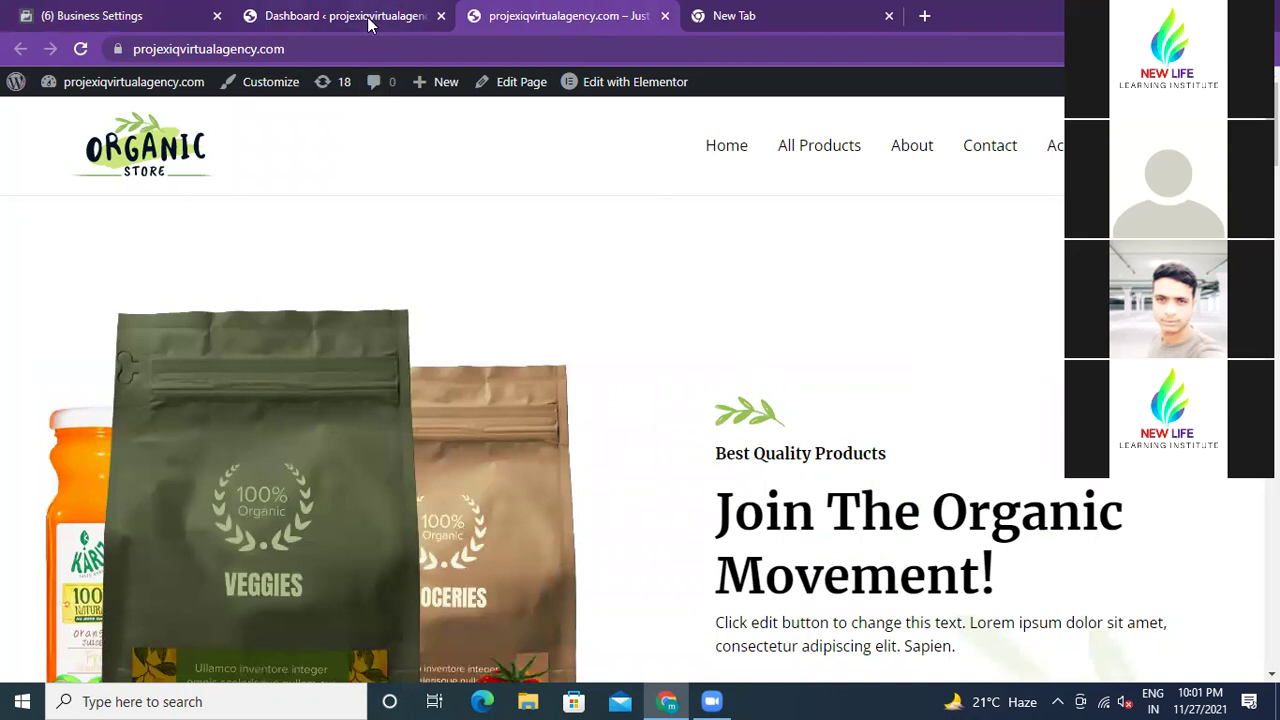
# Bring Chrome's blank New Tab to the front, briefly opening and closing Notepad.
pyautogui.click(368, 24)
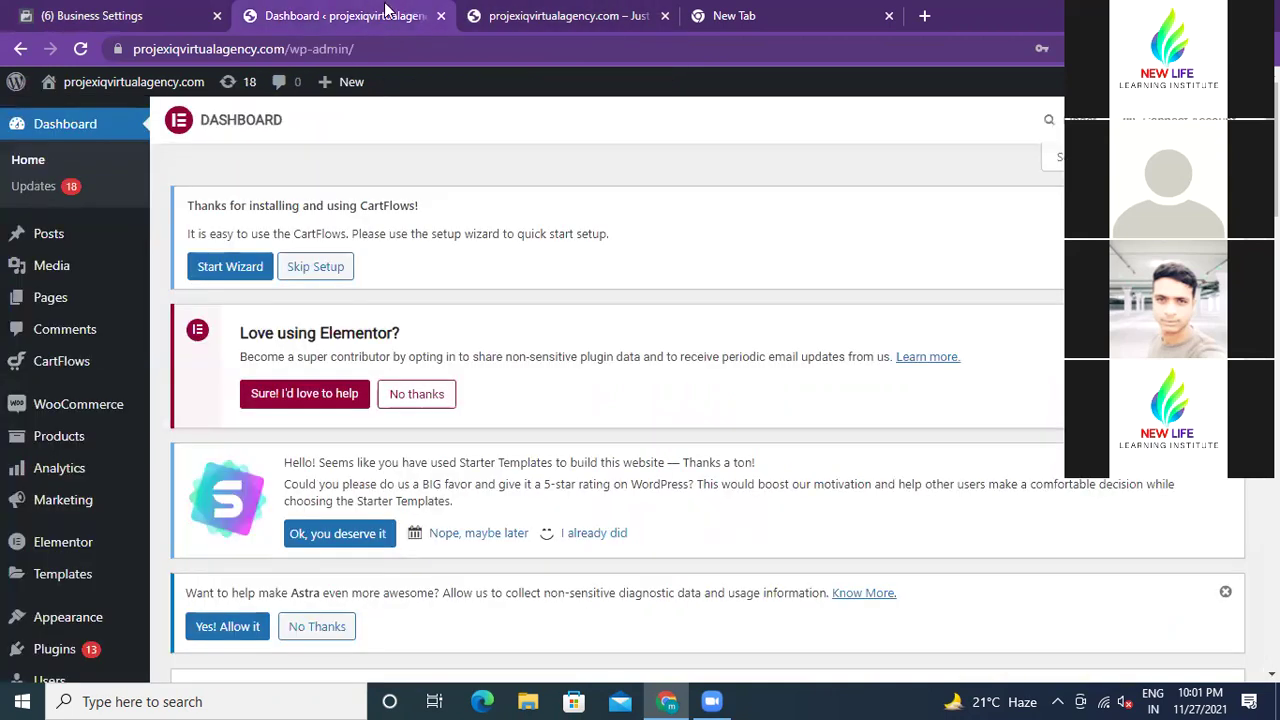
pyautogui.click(787, 20)
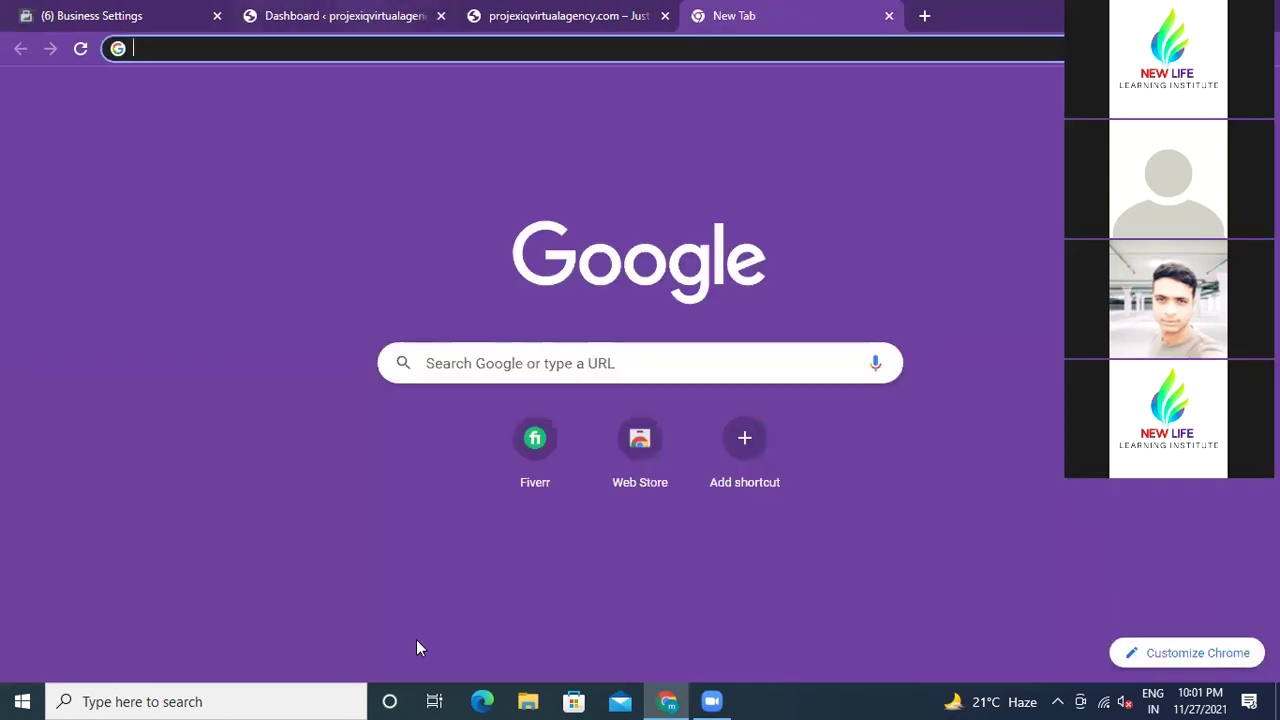
pyautogui.click(165, 701)
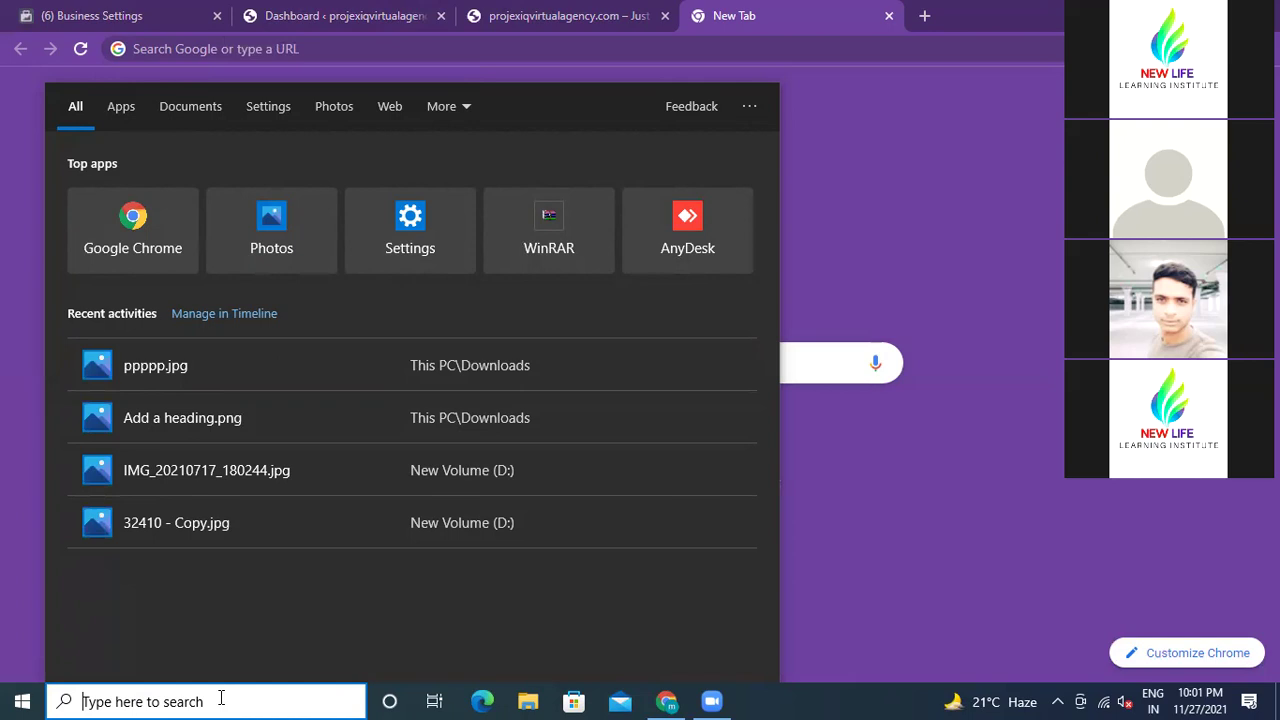
pyautogui.write('not')
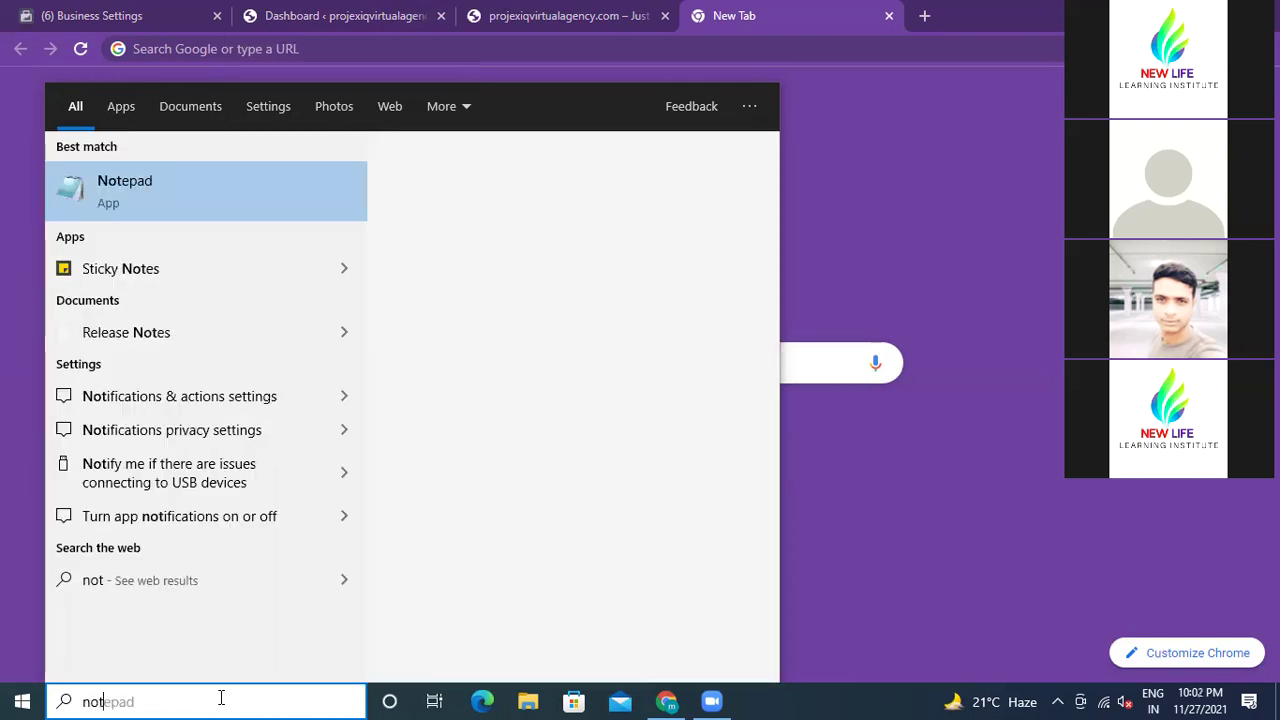
pyautogui.write('e')
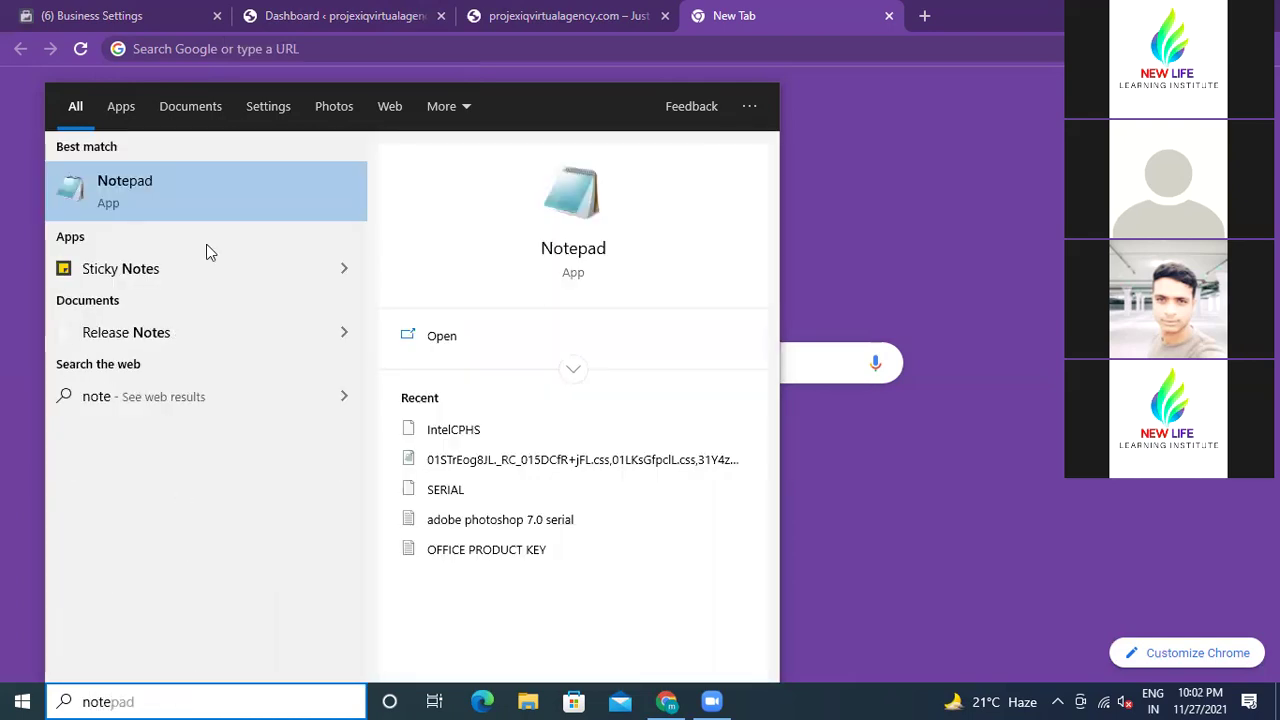
pyautogui.click(151, 186)
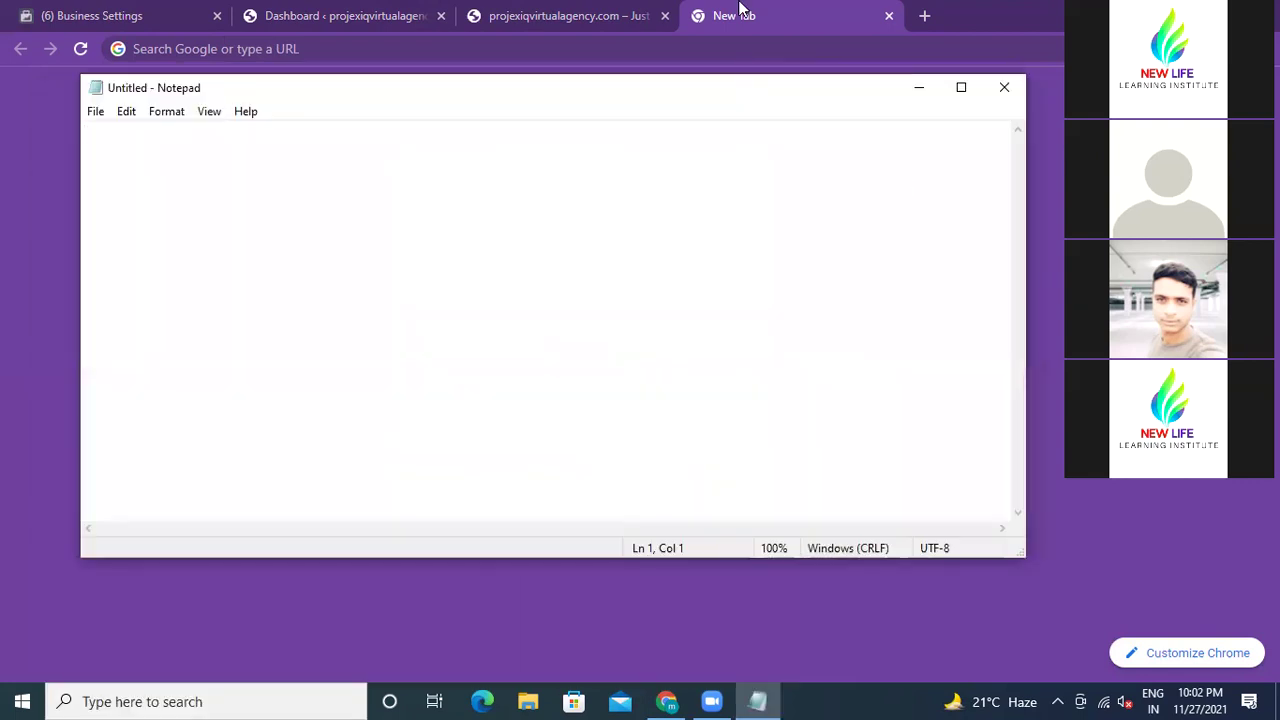
pyautogui.click(1004, 90)
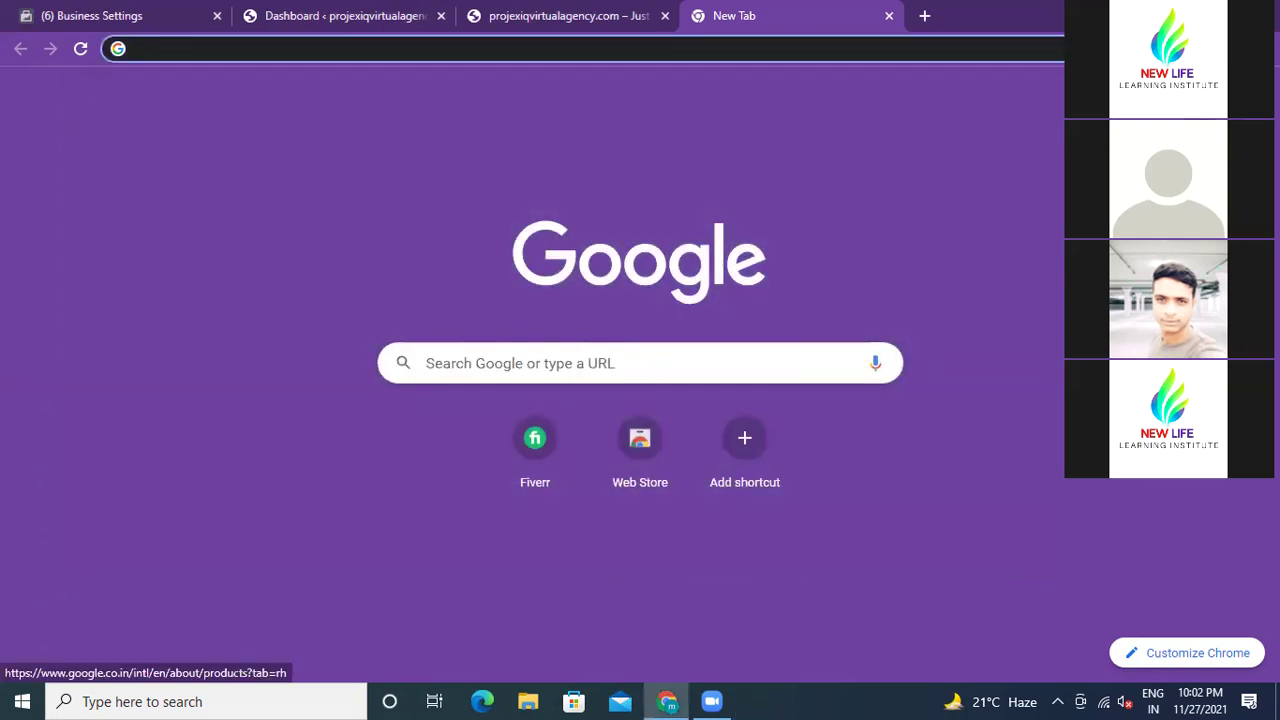
pyautogui.click(1210, 88)
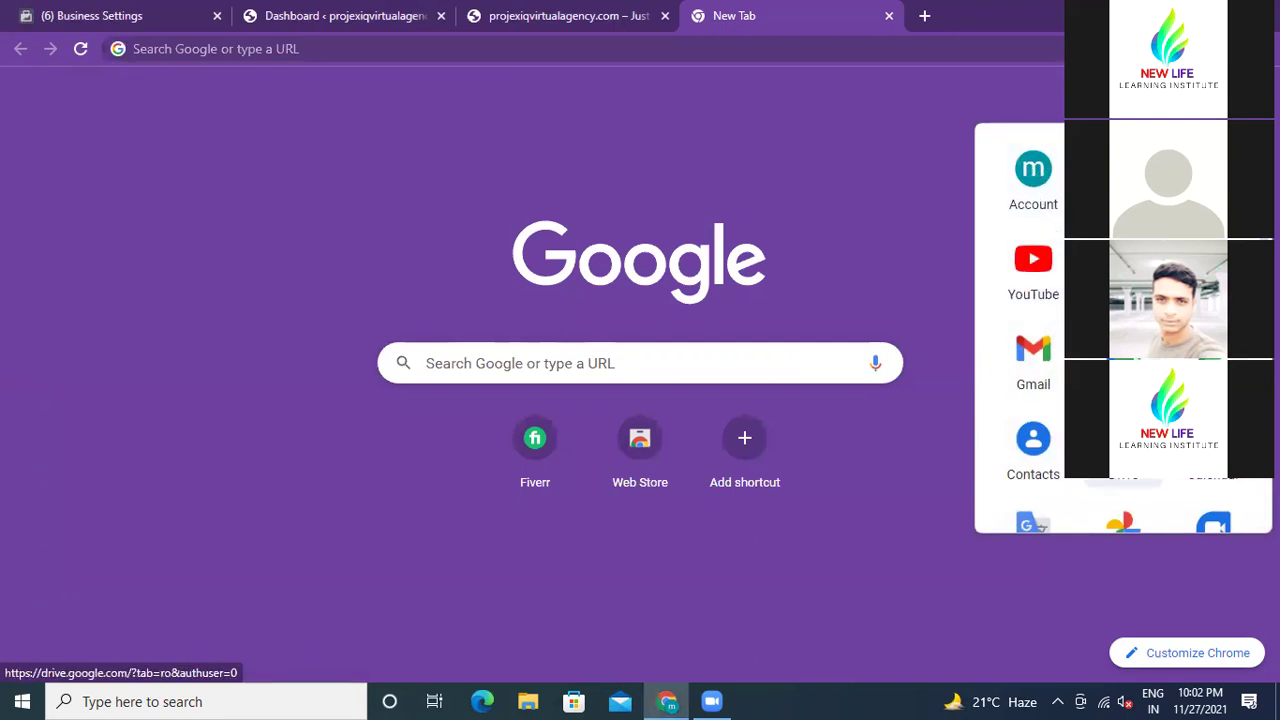
# Create a new blank Google Docs document from Google Drive.
pyautogui.click(1123, 440)
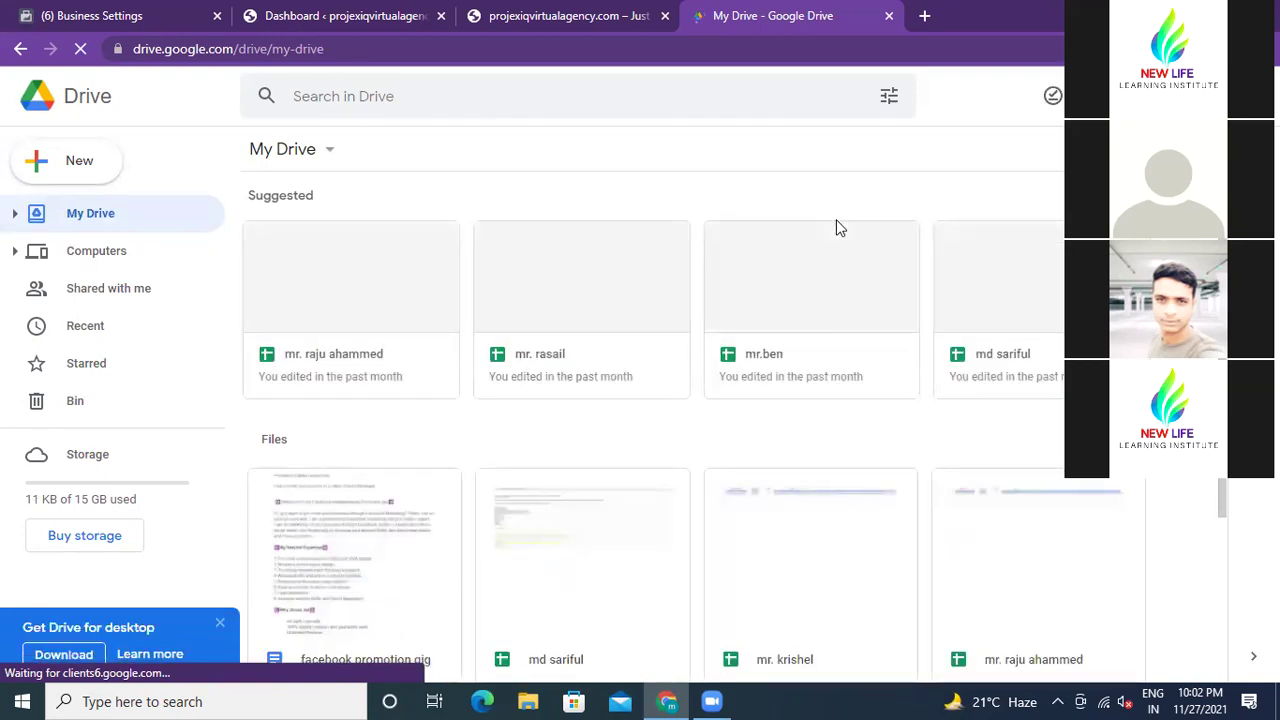
pyautogui.click(37, 166)
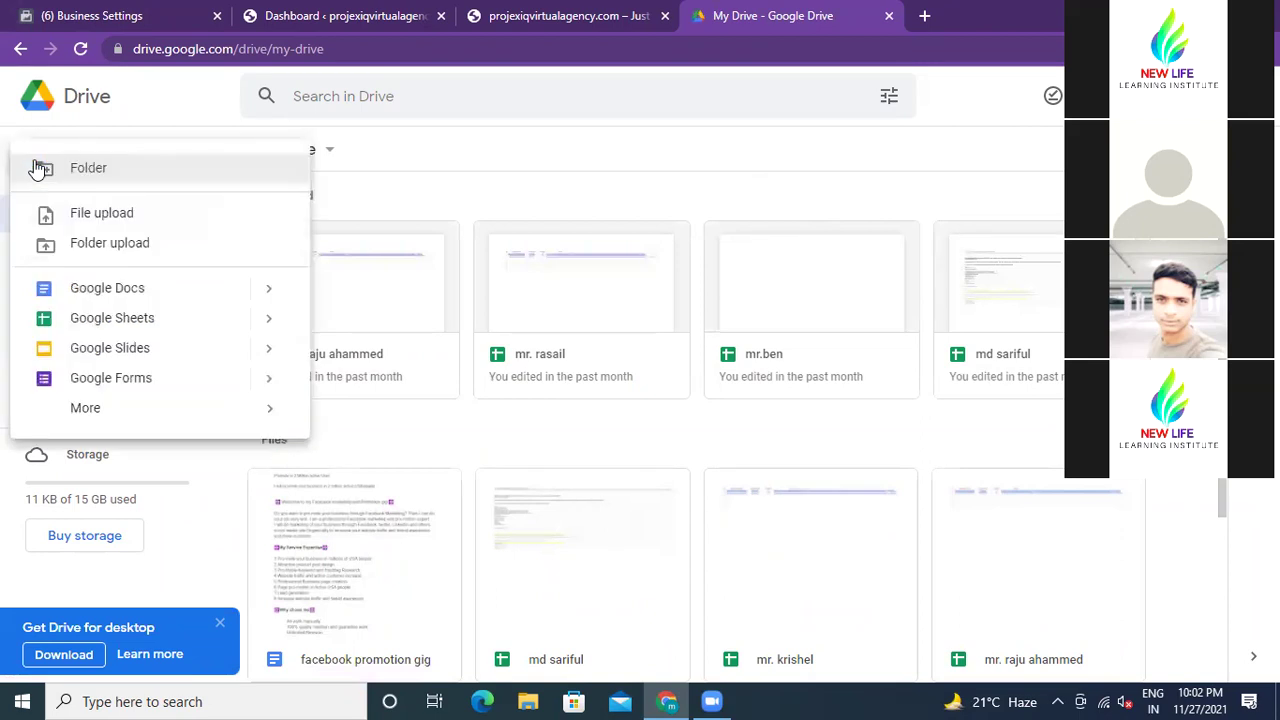
pyautogui.click(127, 290)
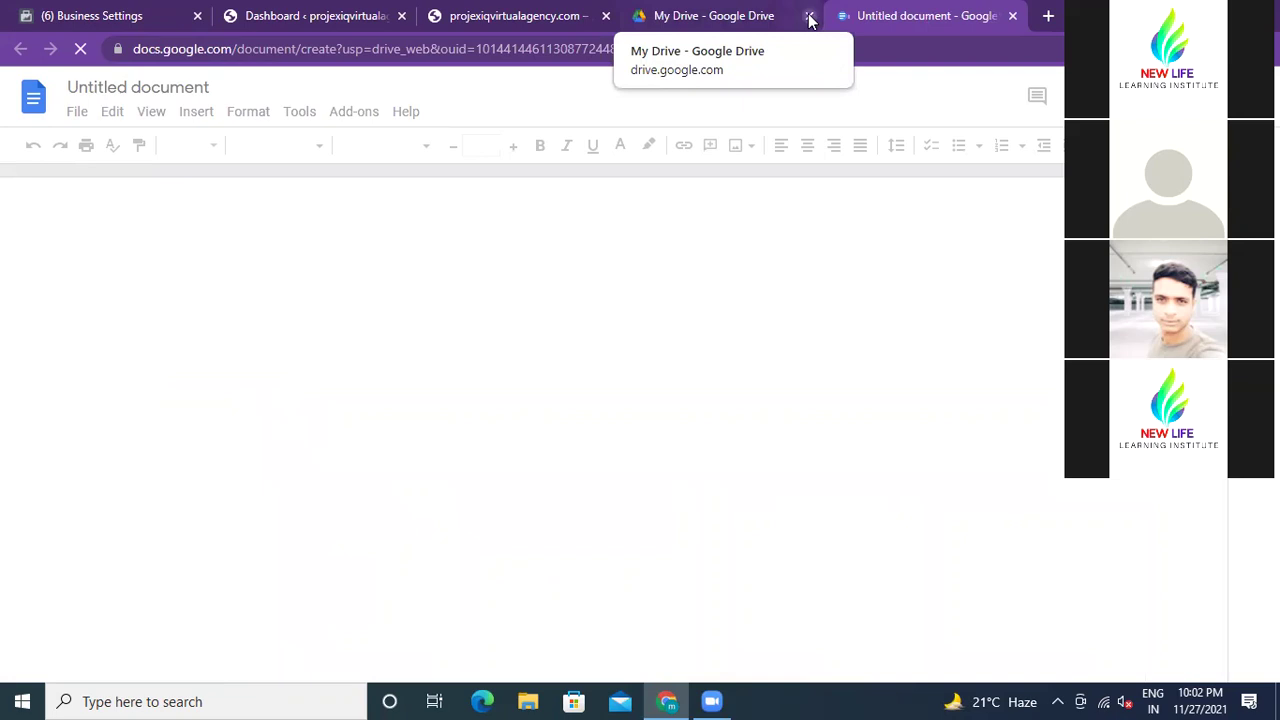
# Close the Drive and Organic Store tabs and return to the Business Settings pixel dialog.
pyautogui.click(810, 16)
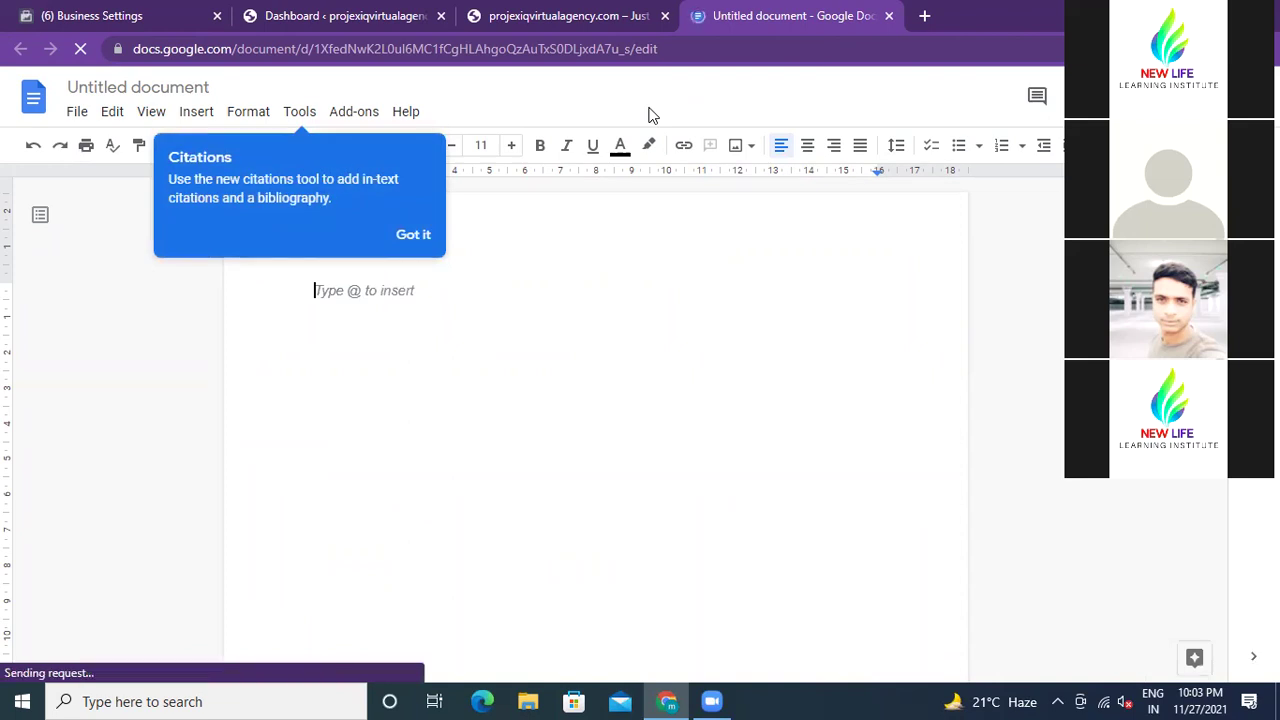
pyautogui.click(665, 16)
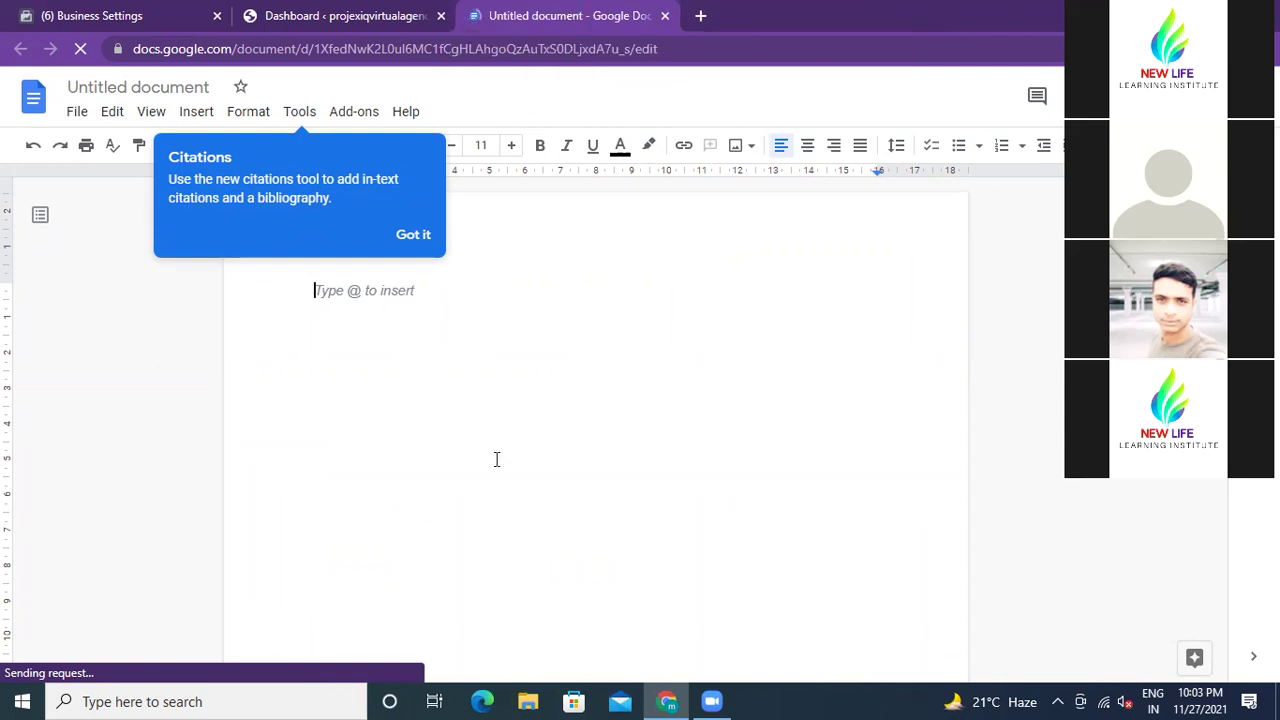
pyautogui.click(70, 22)
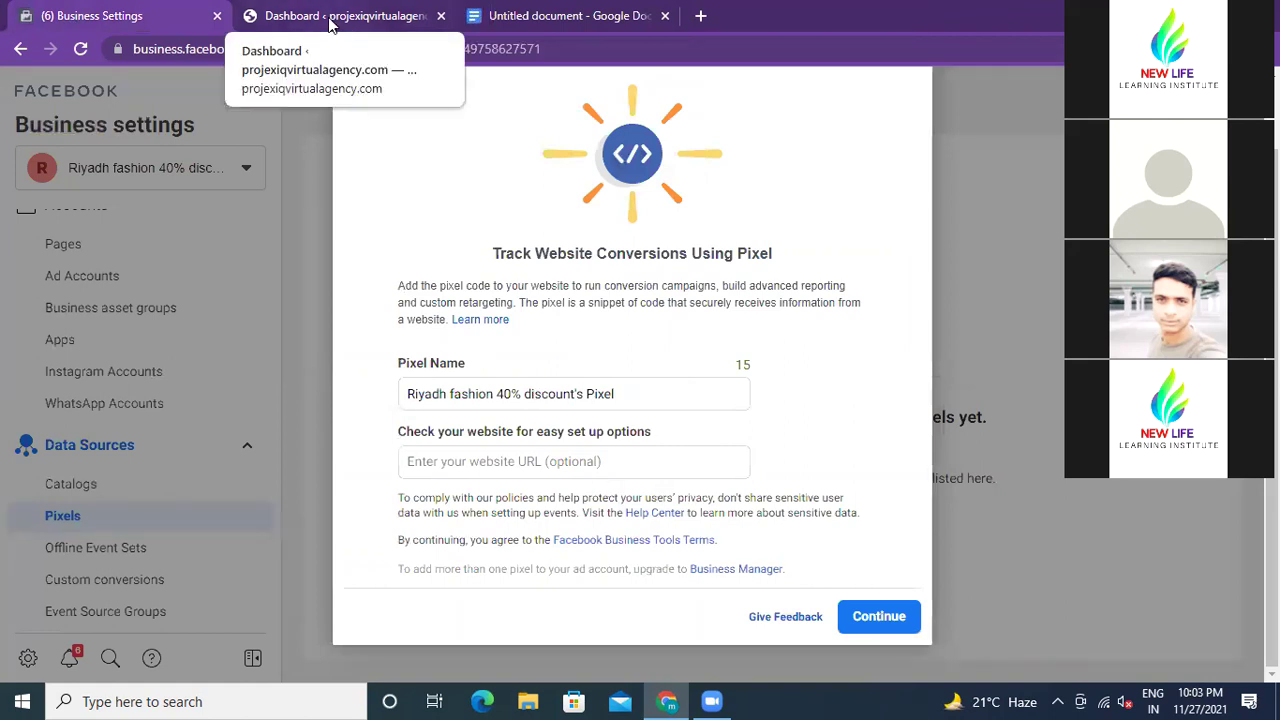
# Name the new pixel 'projectia digital', then switch to the WordPress dashboard.
pyautogui.click(618, 392)
pyautogui.press('BackSpace')
pyautogui.press('BackSpace')
pyautogui.press('BackSpace')
pyautogui.press('BackSpace')
pyautogui.press('BackSpace')
pyautogui.press('BackSpace')
pyautogui.press('BackSpace')
pyautogui.press('BackSpace')
pyautogui.press('BackSpace')
pyautogui.press('BackSpace')
pyautogui.press('BackSpace')
pyautogui.press('BackSpace')
pyautogui.press('BackSpace')
pyautogui.press('BackSpace')
pyautogui.press('BackSpace')
pyautogui.press('BackSpace')
pyautogui.press('BackSpace')
pyautogui.press('BackSpace')
pyautogui.press('BackSpace')
pyautogui.press('BackSpace')
pyautogui.press('BackSpace')
pyautogui.press('BackSpace')
pyautogui.press('BackSpace')
pyautogui.press('BackSpace')
pyautogui.press('BackSpace')
pyautogui.press('BackSpace')
pyautogui.press('BackSpace')
pyautogui.press('BackSpace')
pyautogui.press('BackSpace')
pyautogui.press('BackSpace')
pyautogui.press('BackSpace')
pyautogui.press('BackSpace')
pyautogui.press('BackSpace')
pyautogui.press('BackSpace')
pyautogui.press('BackSpace')
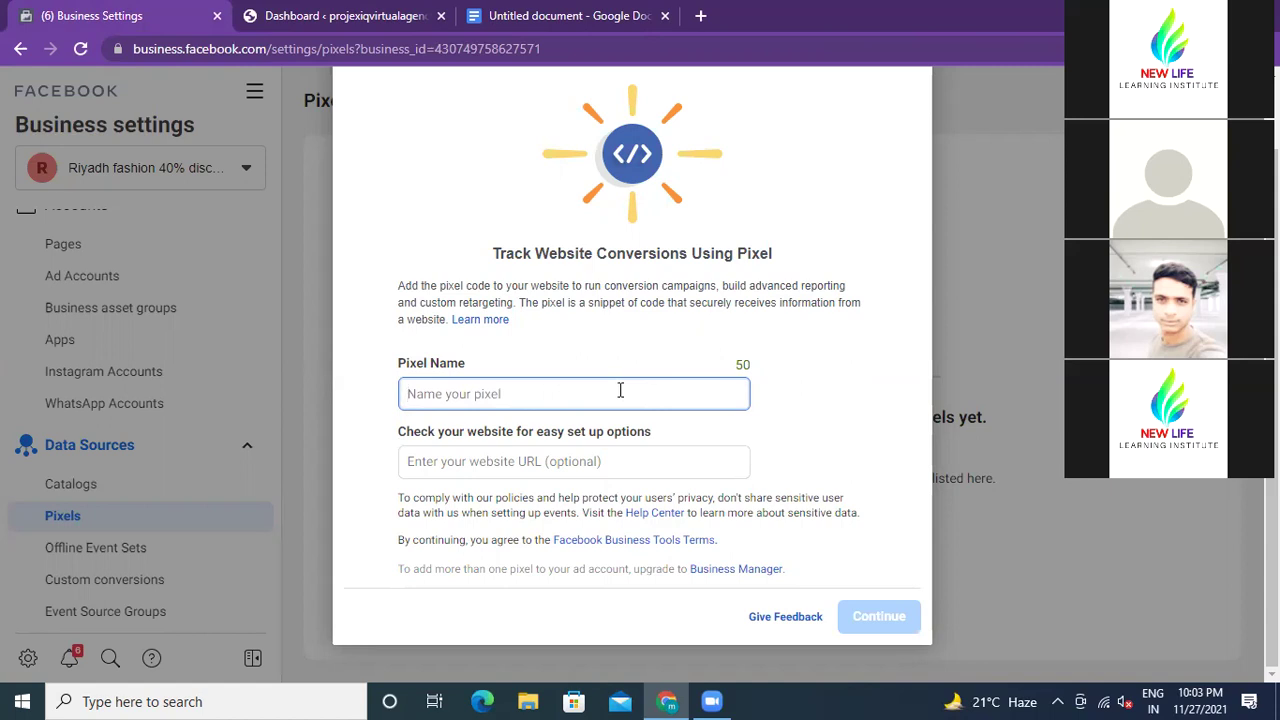
pyautogui.write('projectia ')
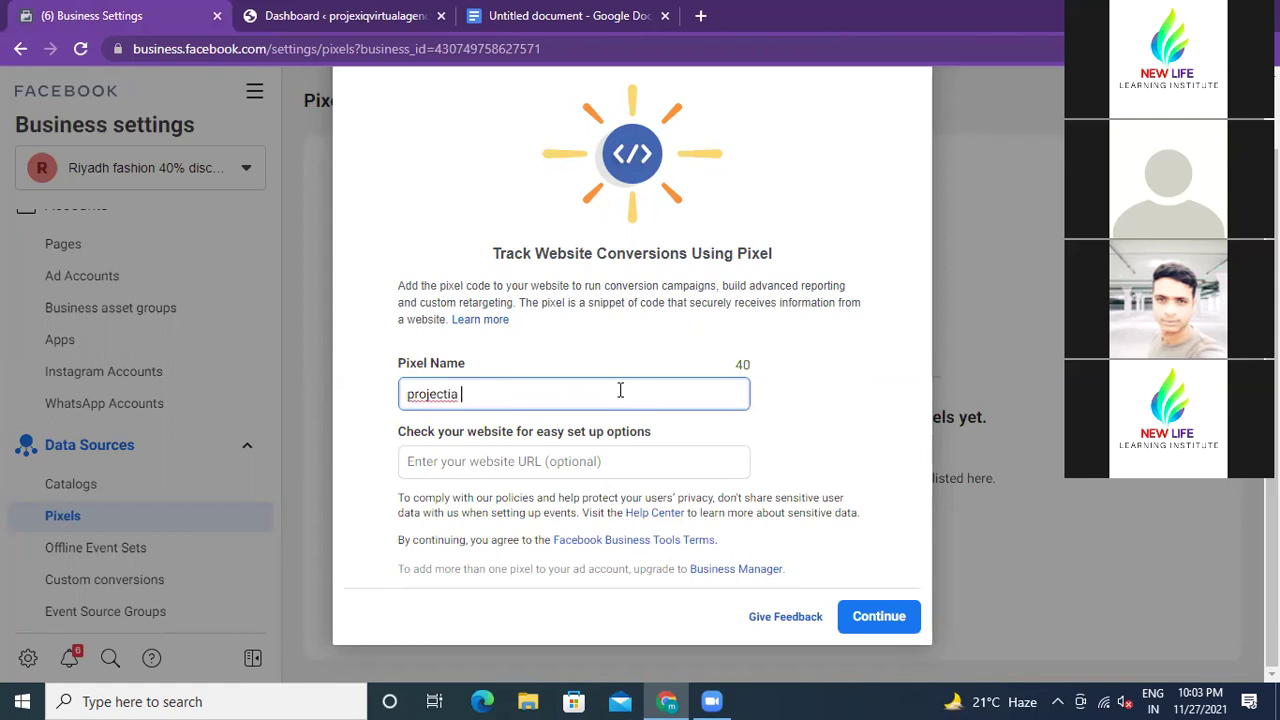
pyautogui.write('digital')
pyautogui.click(463, 393)
pyautogui.click(472, 459)
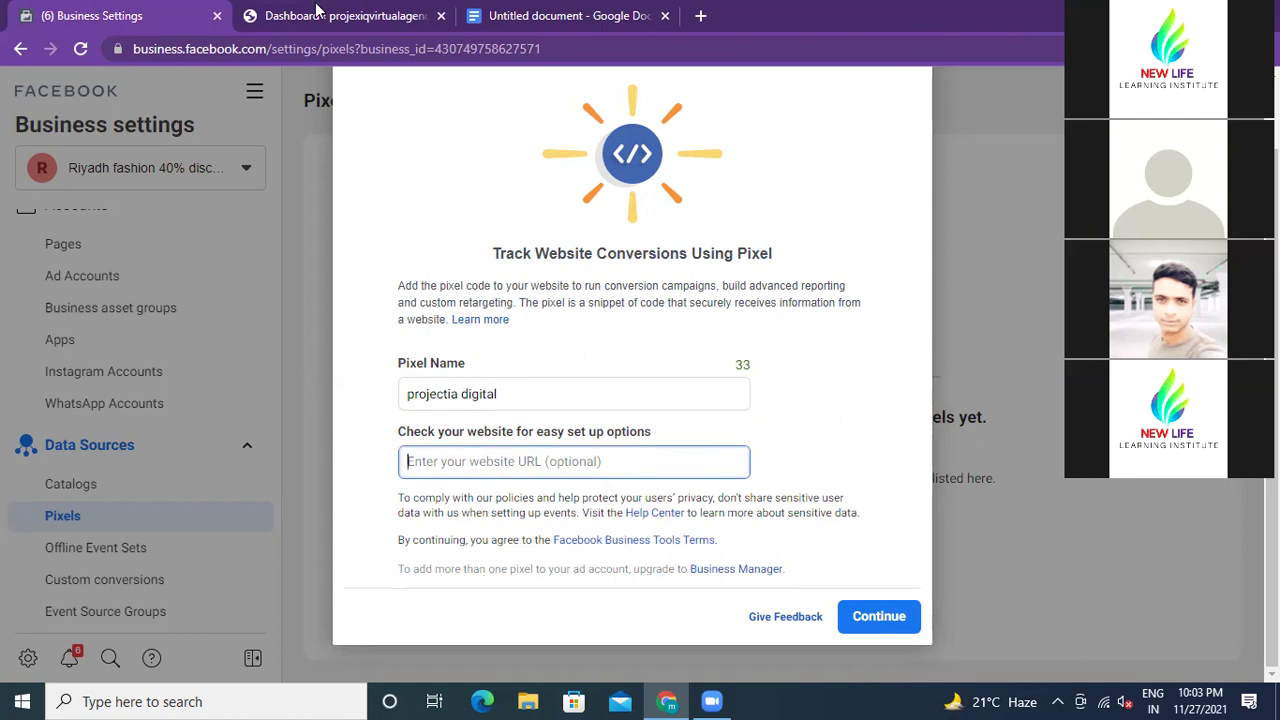
pyautogui.click(351, 16)
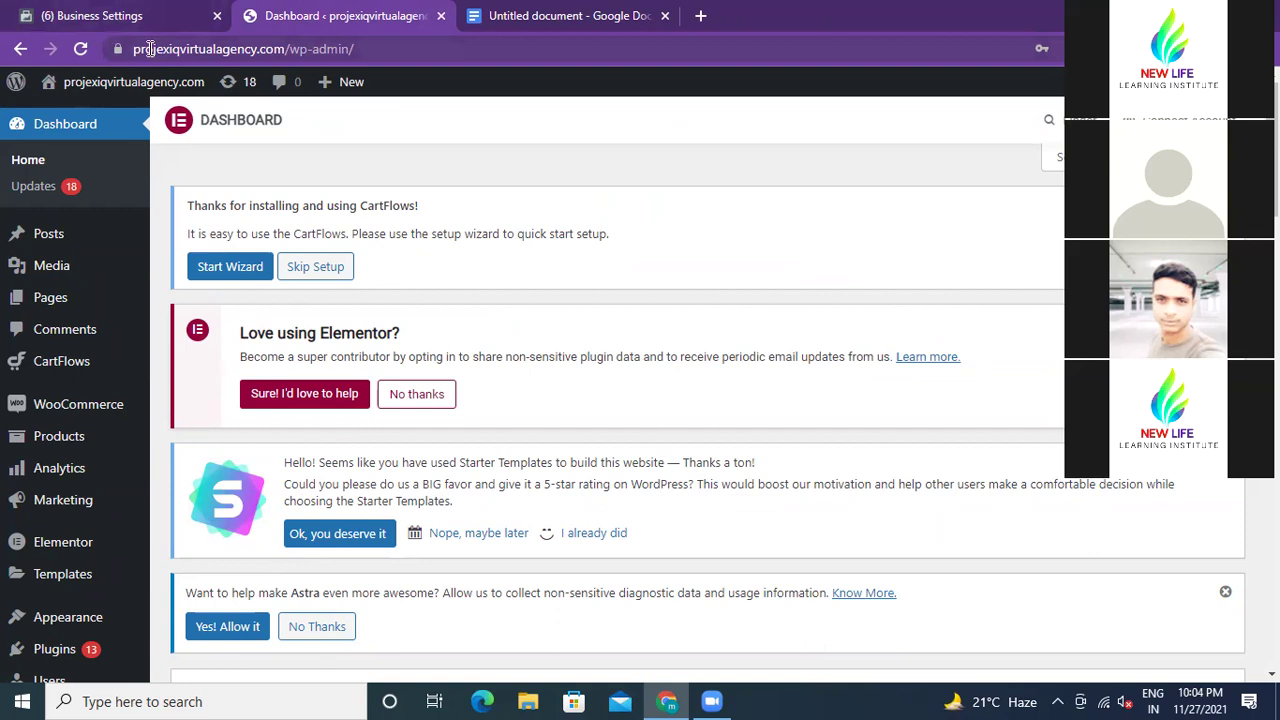
# Copy the projexiqvirtualagency.com address from the address bar and return to the pixel's website field.
pyautogui.moveTo(135, 49); pyautogui.dragTo(285, 48)
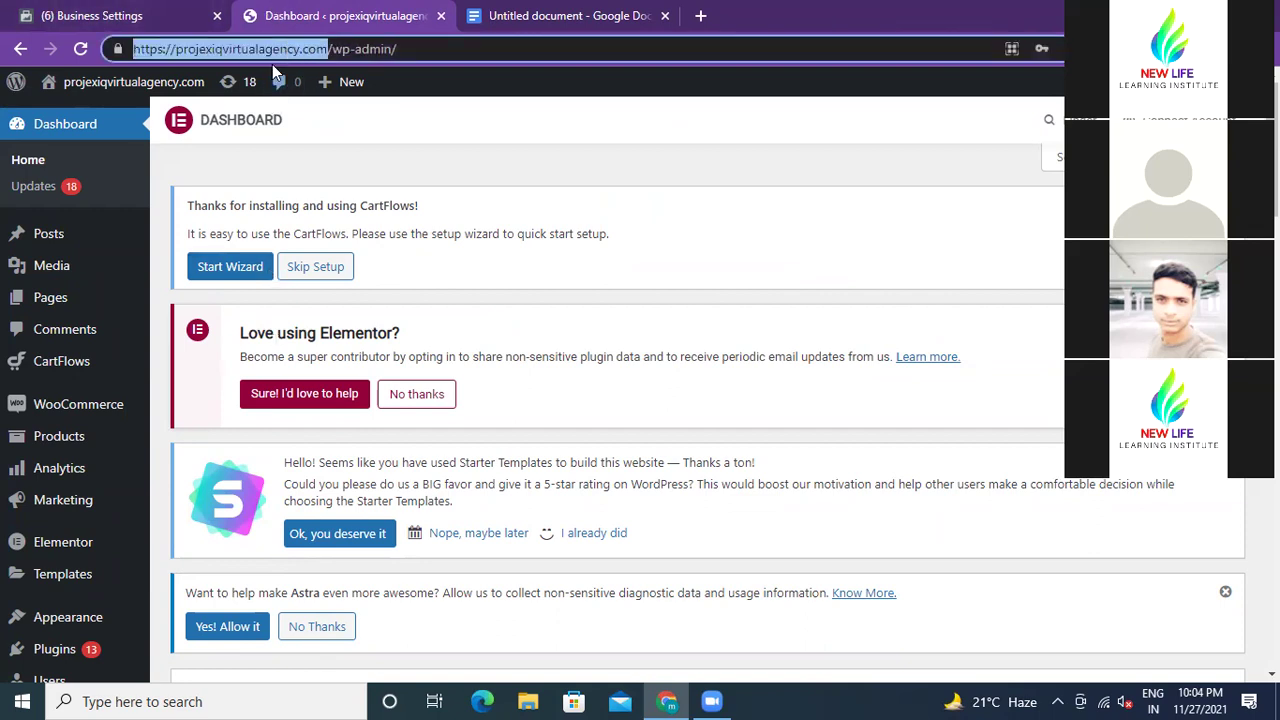
pyautogui.rightClick(275, 50)
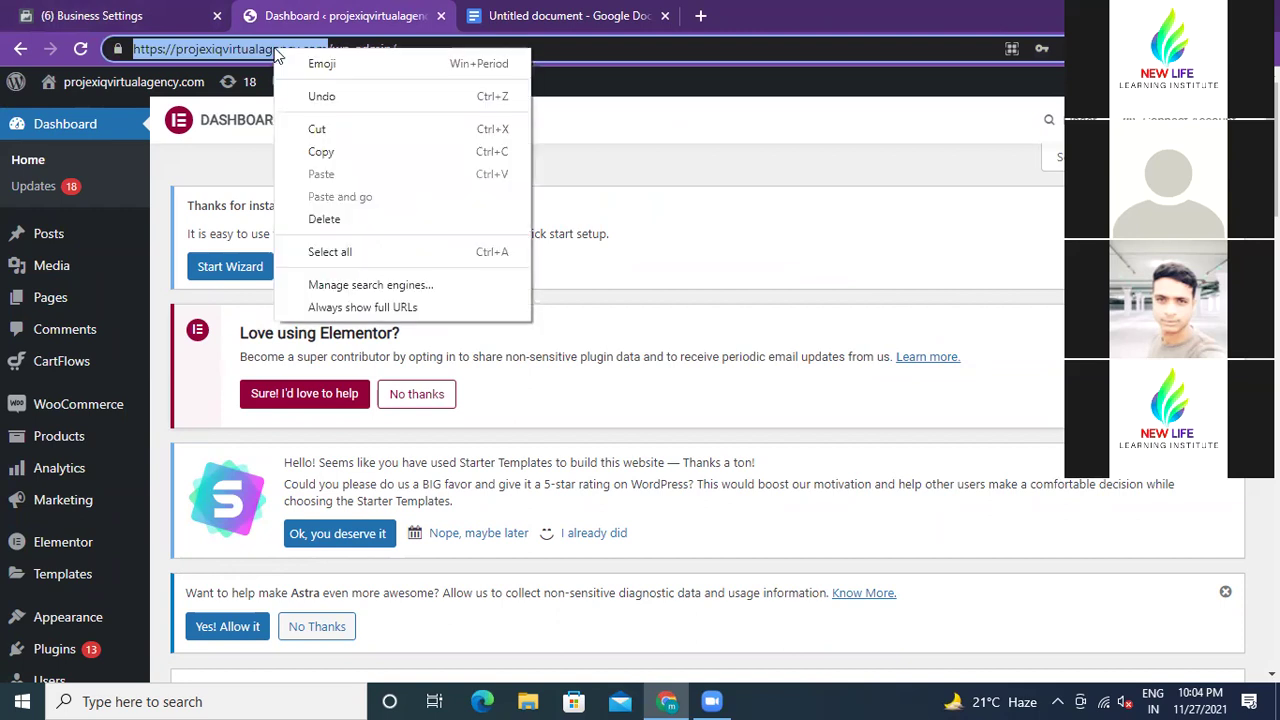
pyautogui.click(318, 152)
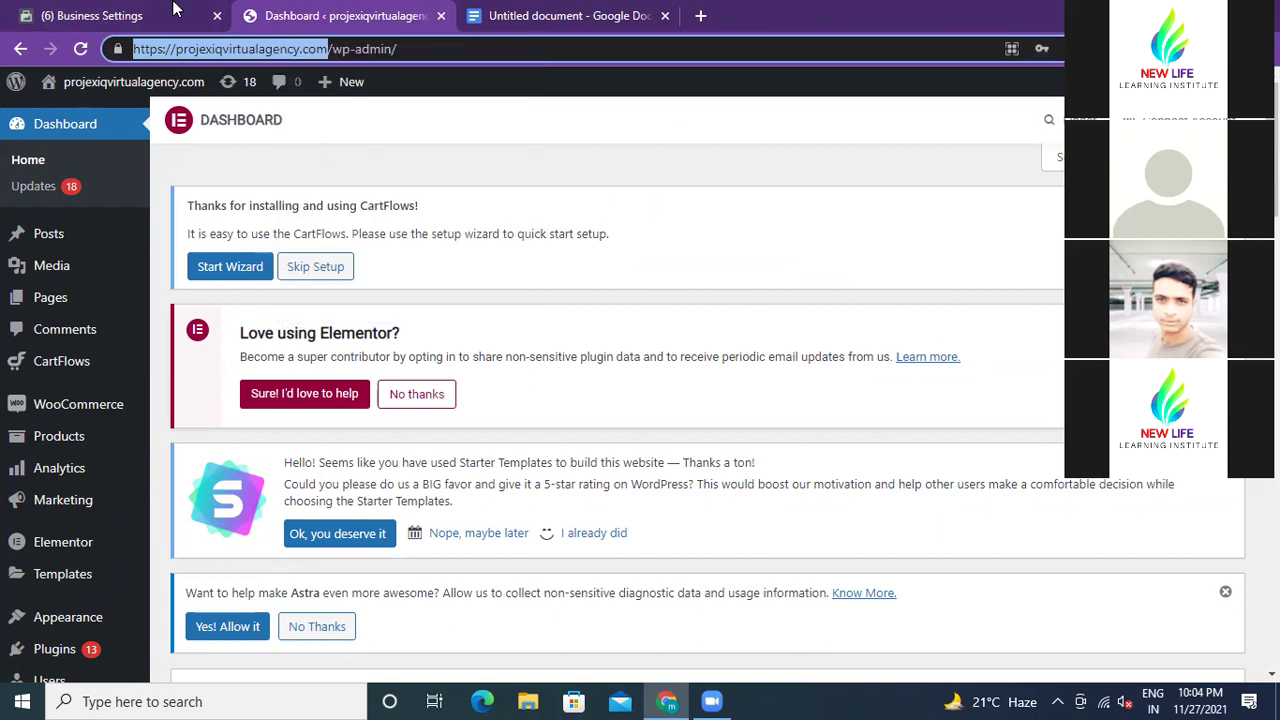
pyautogui.click(133, 20)
pyautogui.click(462, 461)
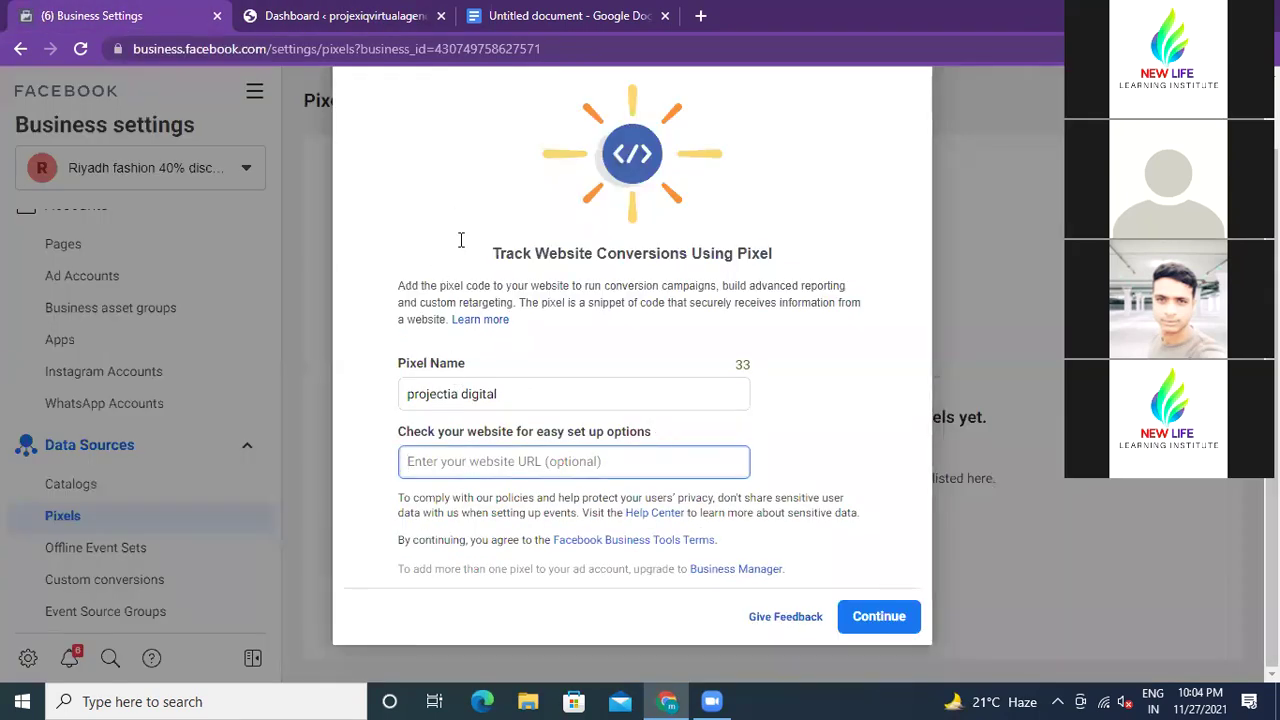
pyautogui.rightClick(451, 466)
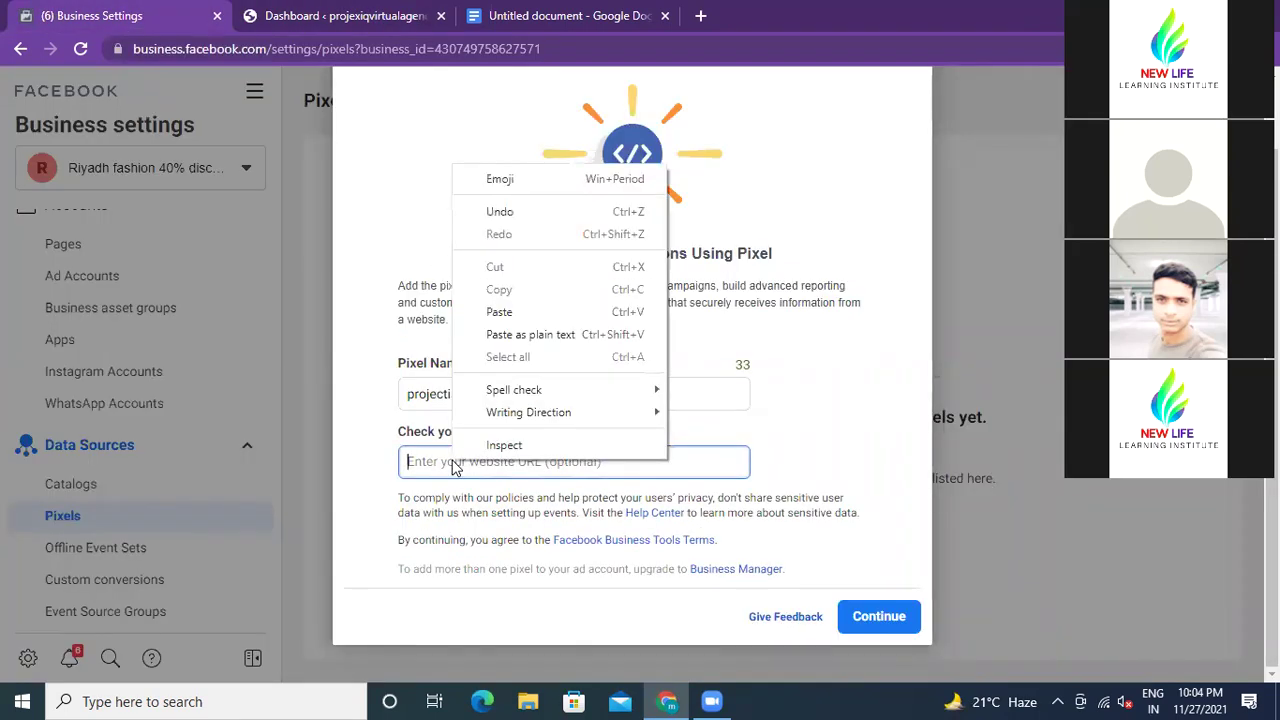
pyautogui.click(530, 312)
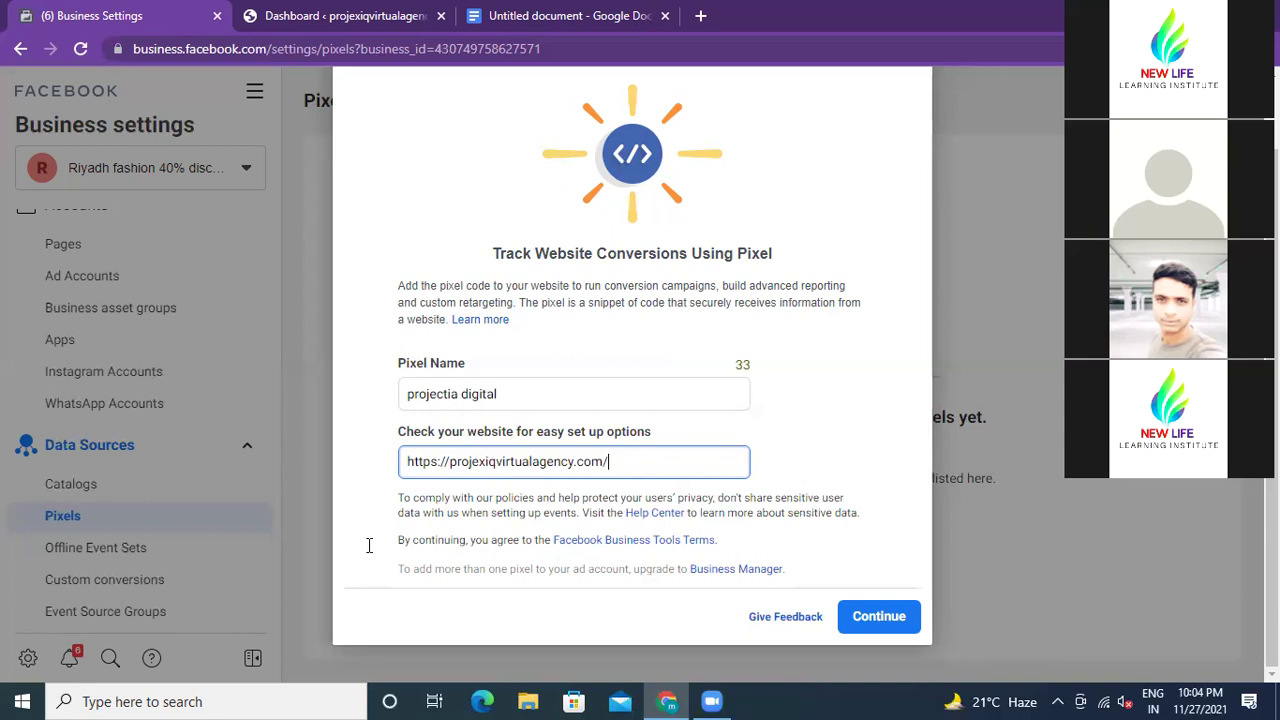
pyautogui.click(874, 620)
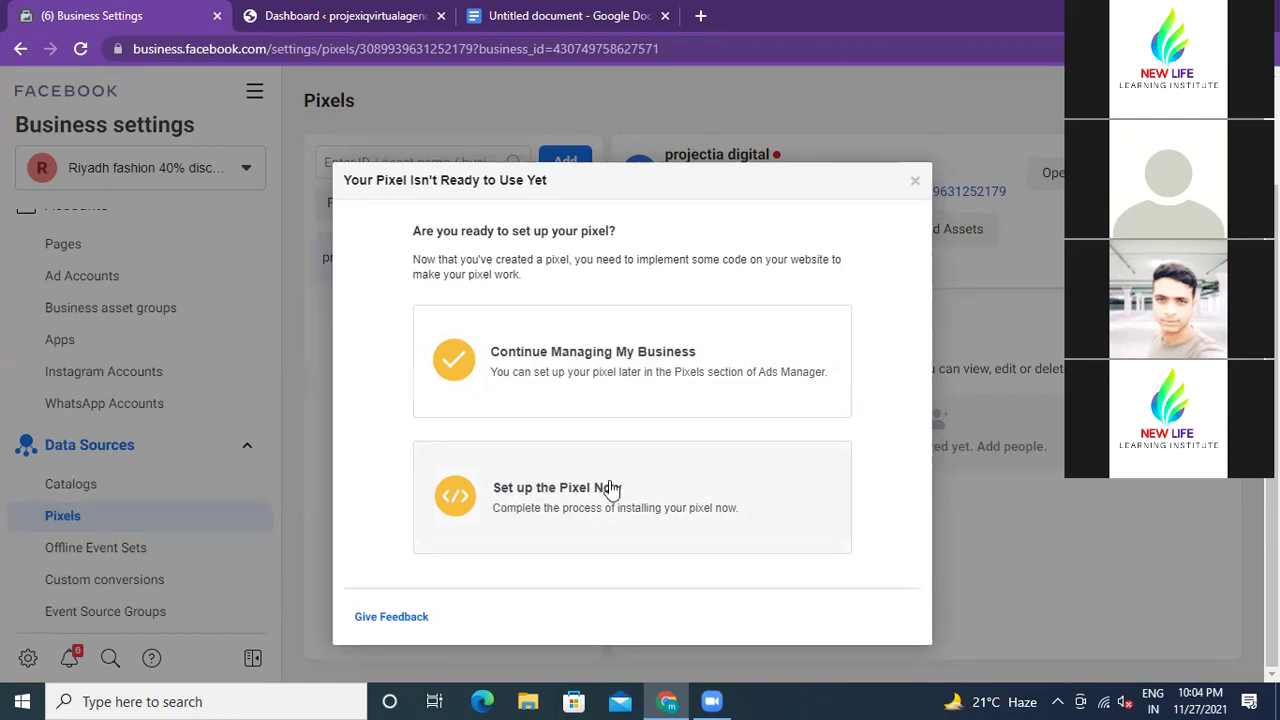
# Choose to set up the projectia digital pixel now, installing its code manually.
pyautogui.click(611, 488)
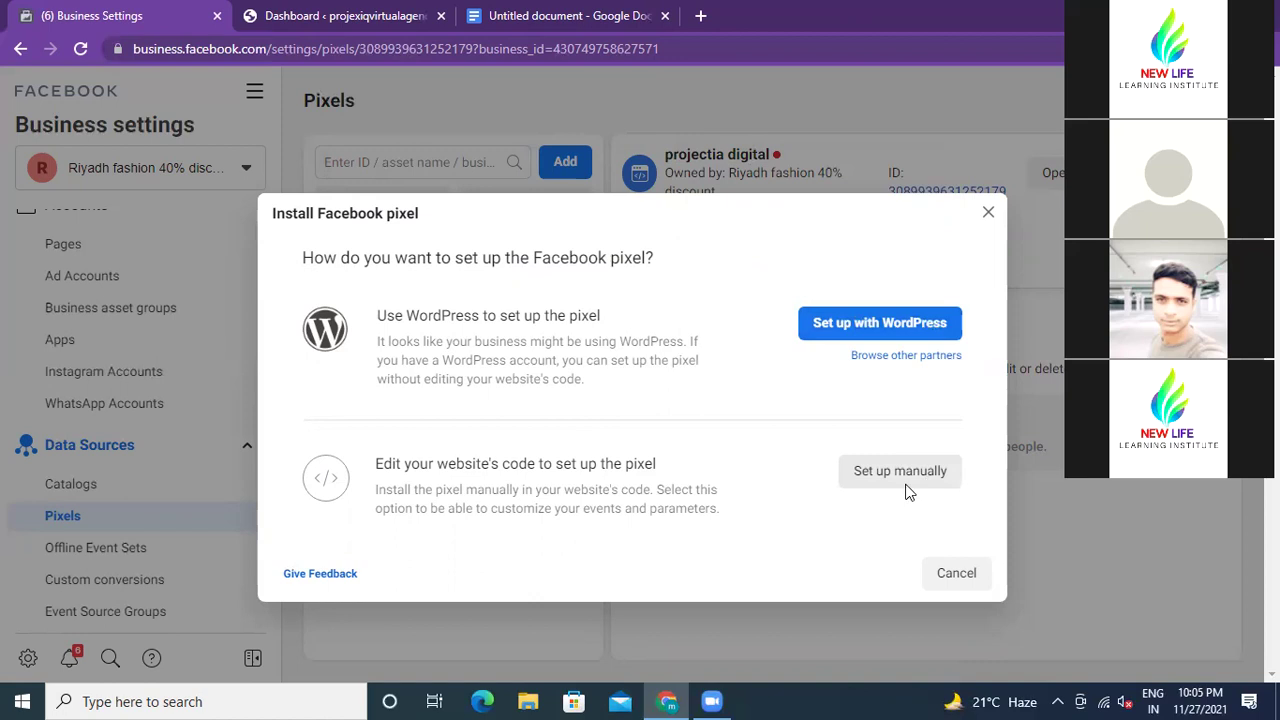
pyautogui.click(870, 478)
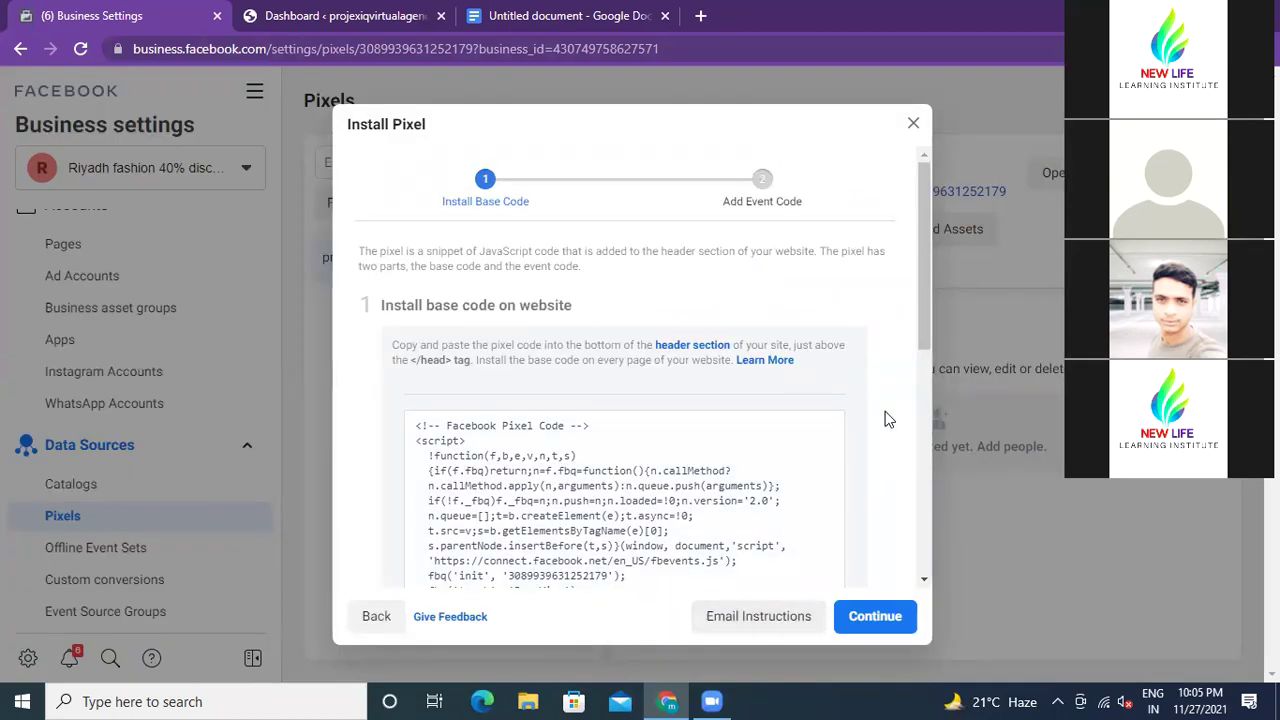
# Copy the projectia digital pixel's base code and switch to the untitled Google Docs document.
pyautogui.scroll(-2, 885, 418)
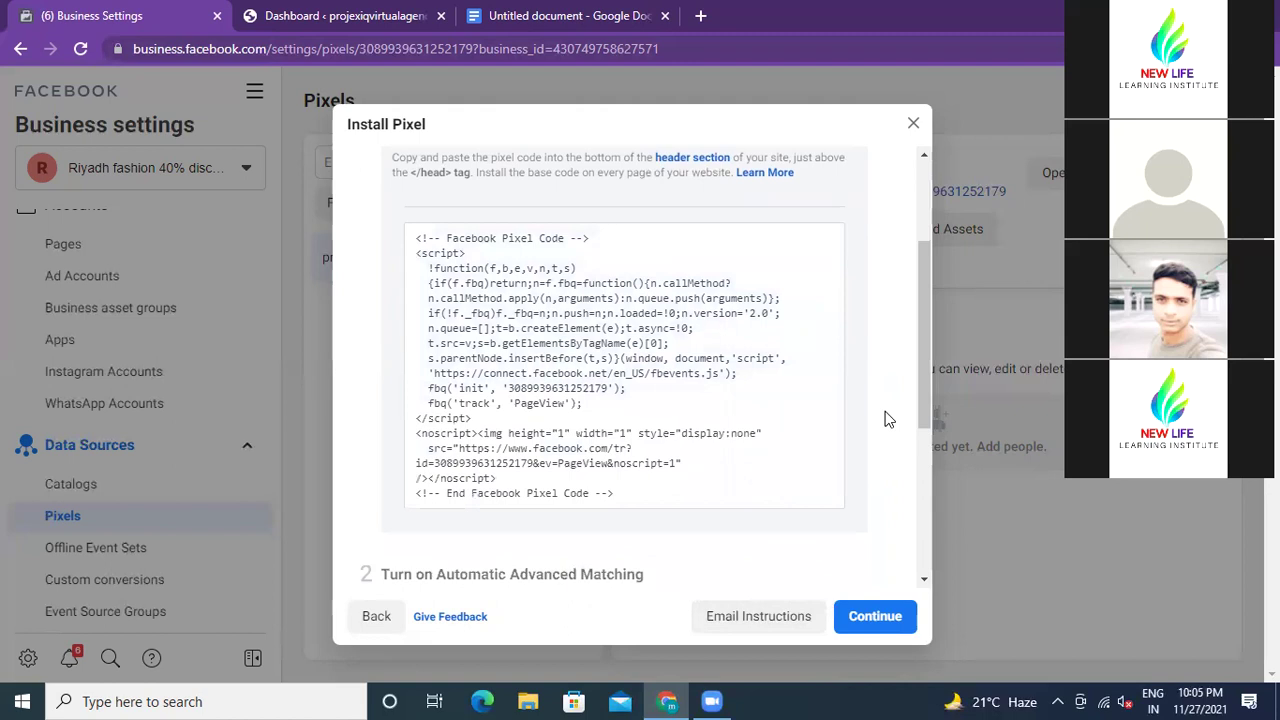
pyautogui.scroll(-3, 885, 418)
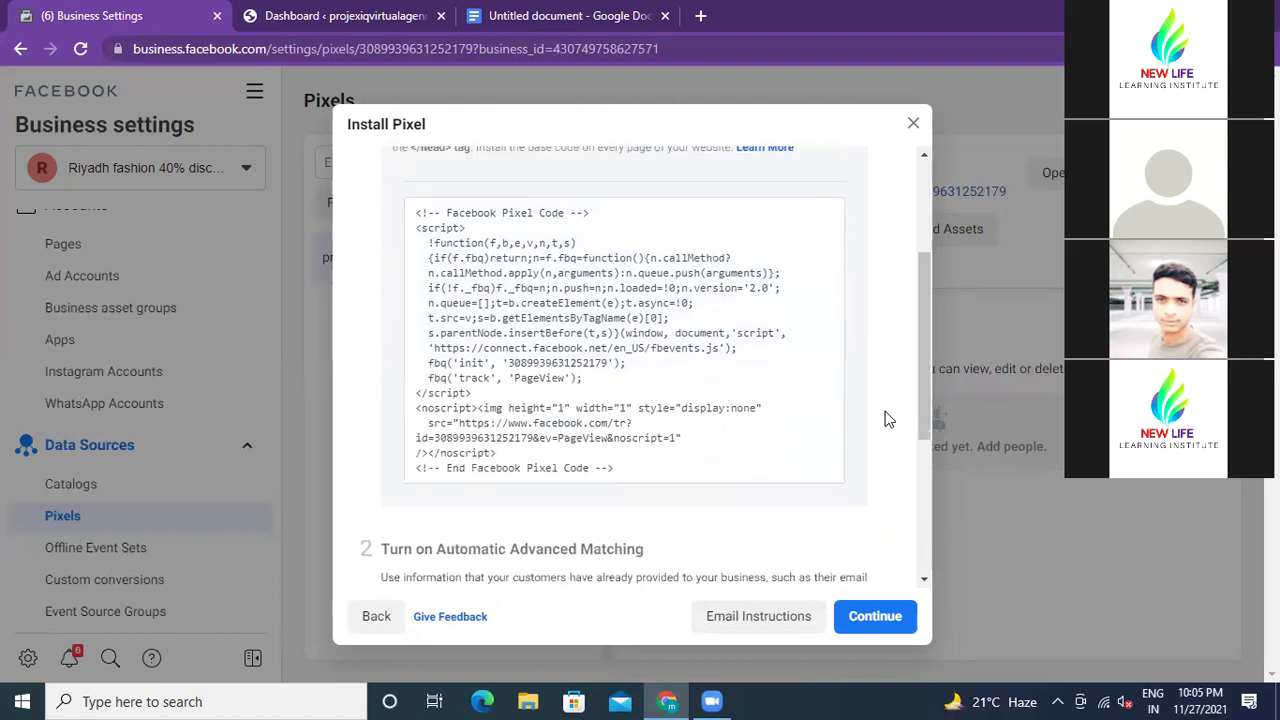
pyautogui.scroll(-1, 885, 427)
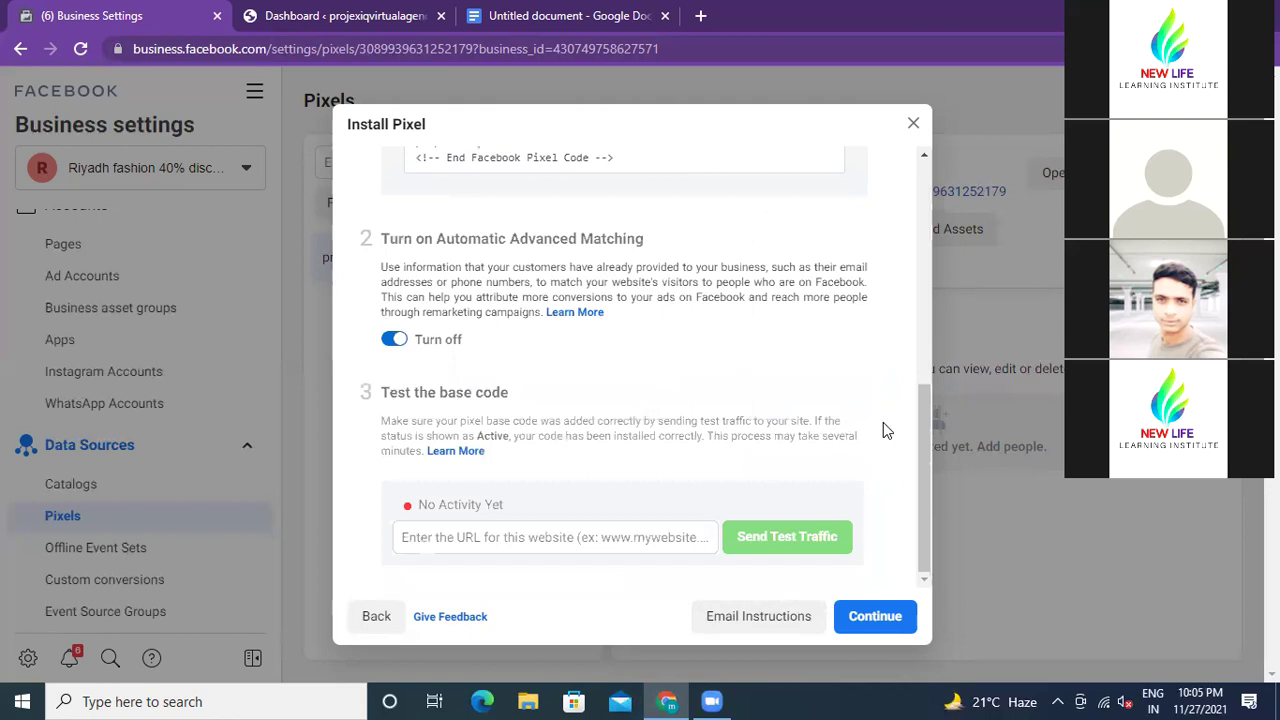
pyautogui.scroll(5, 883, 424)
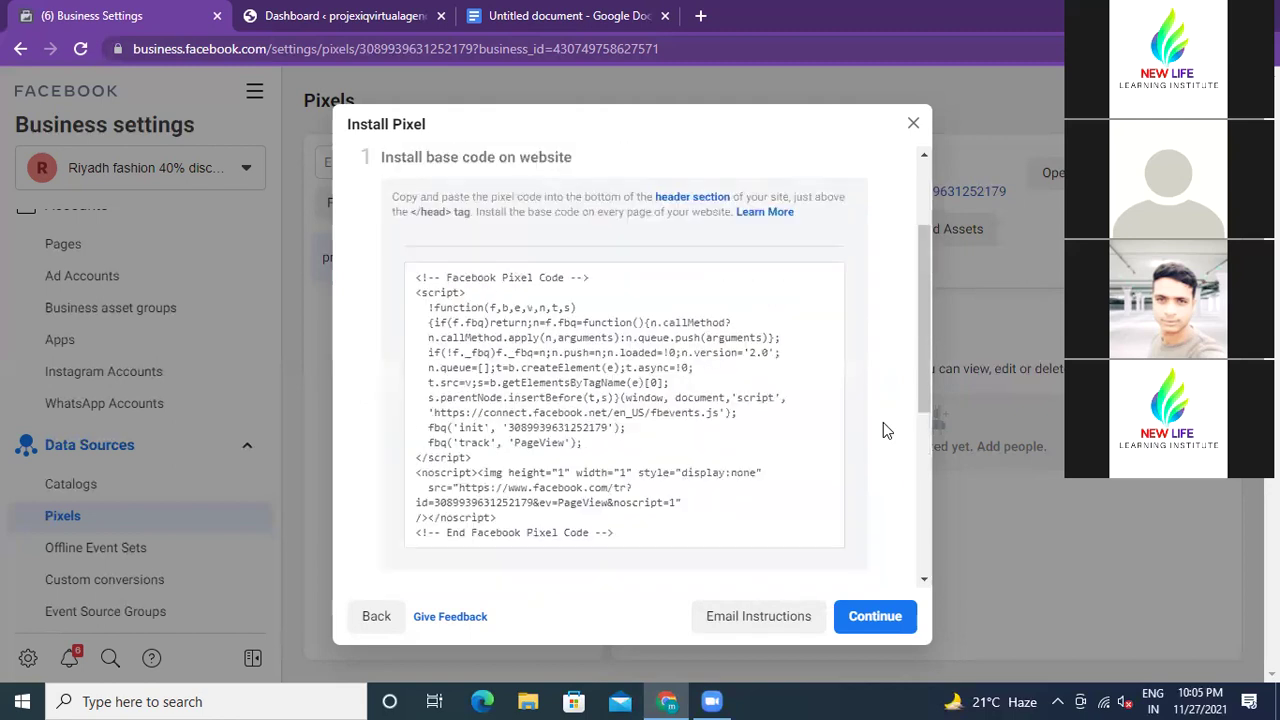
pyautogui.scroll(2, 883, 422)
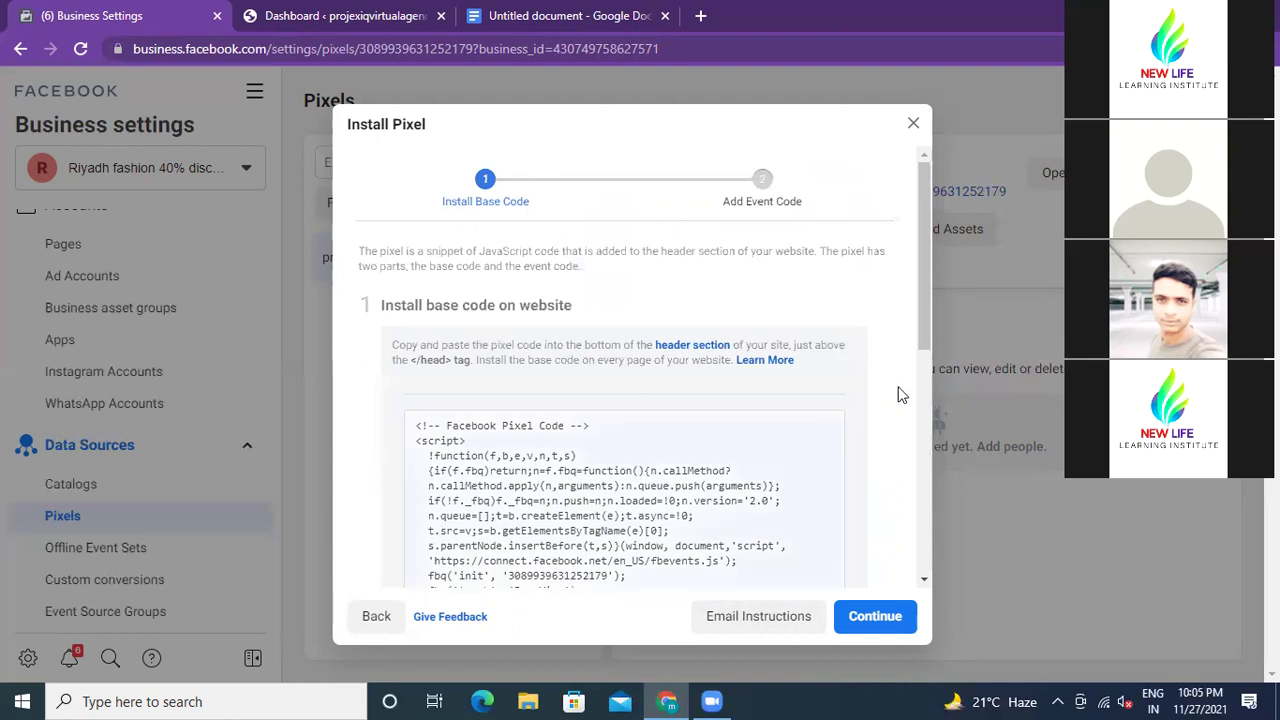
pyautogui.scroll(-2, 881, 377)
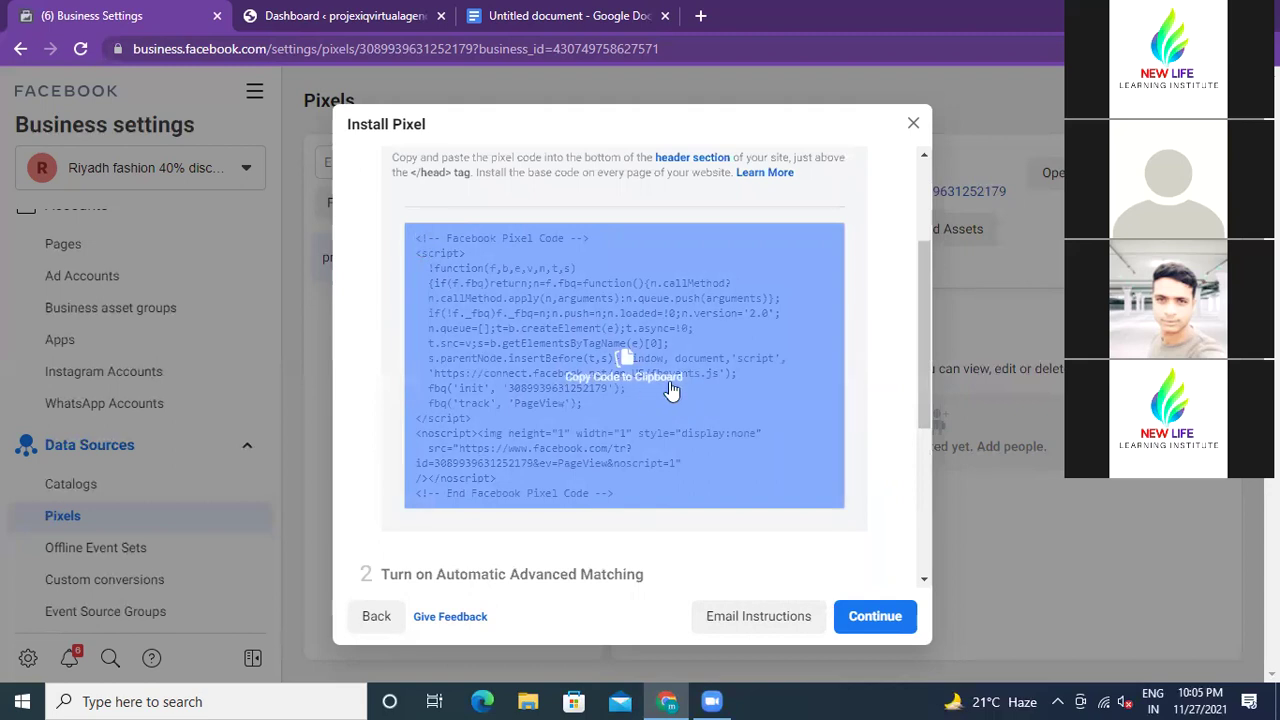
pyautogui.click(640, 310)
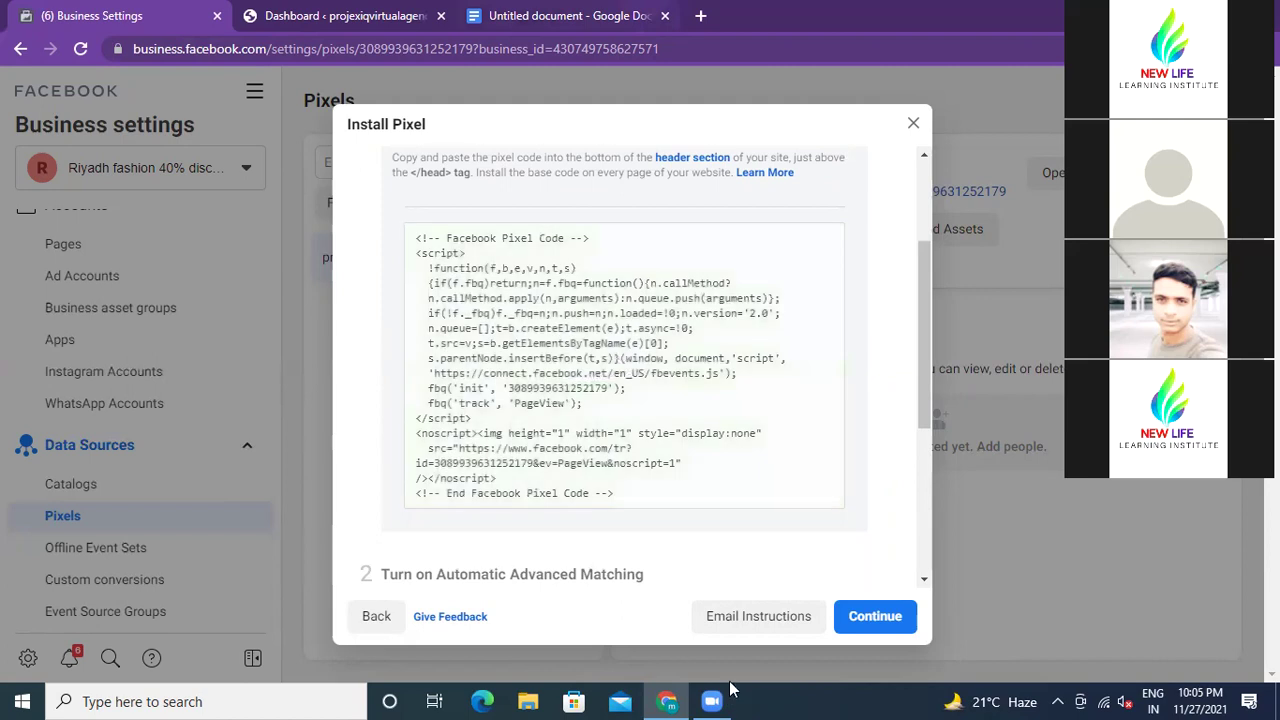
pyautogui.click(590, 20)
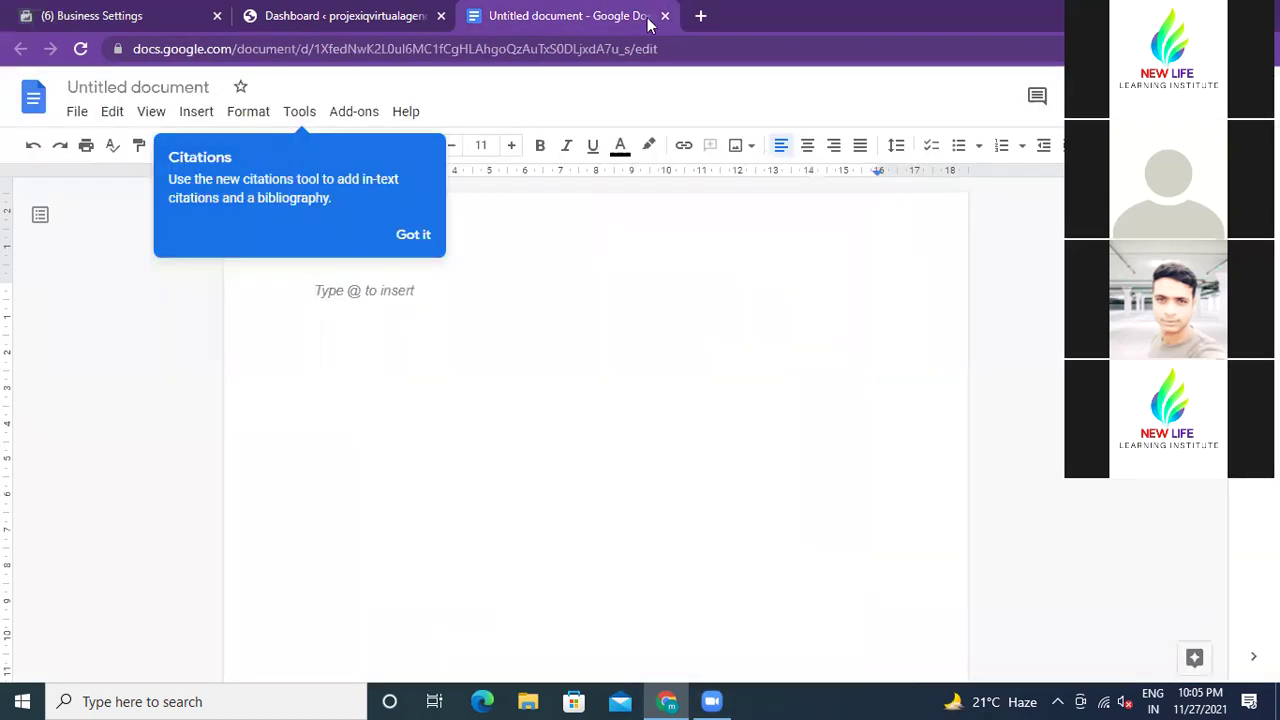
# Paste the Facebook Pixel base code into the untitled Google Doc, then show the Windows desktop.
pyautogui.rightClick(391, 289)
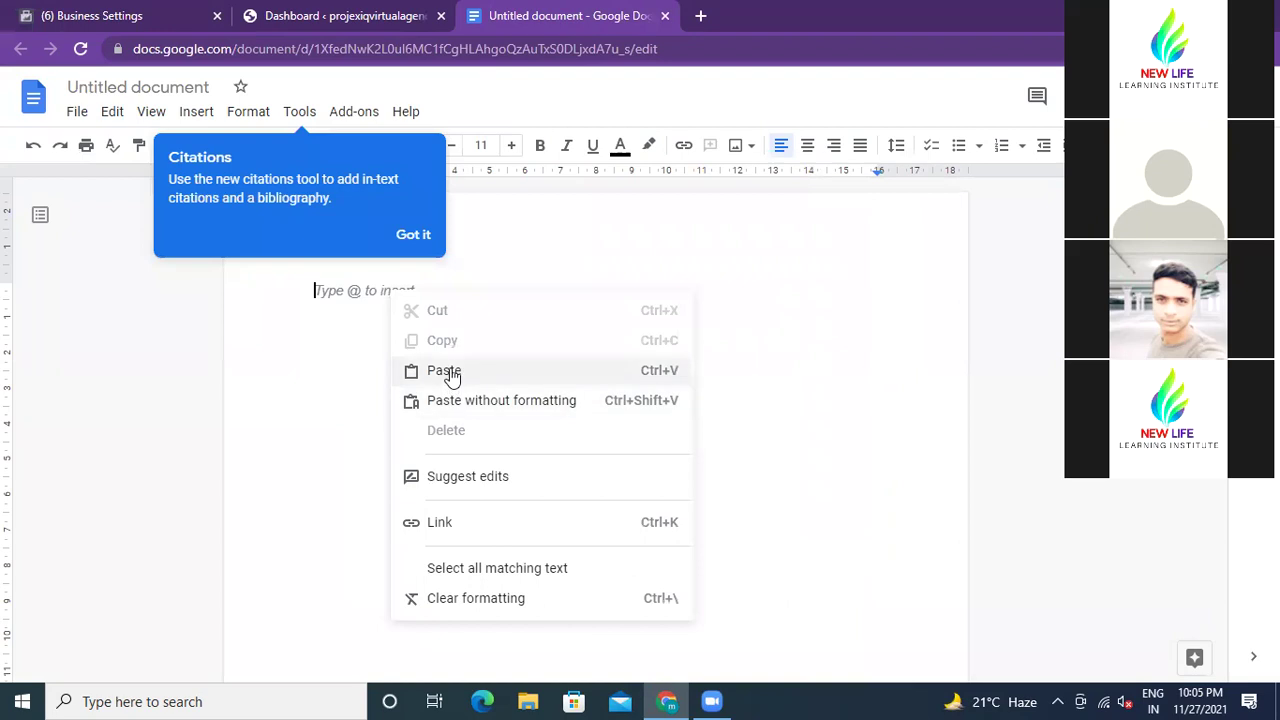
pyautogui.click(496, 253)
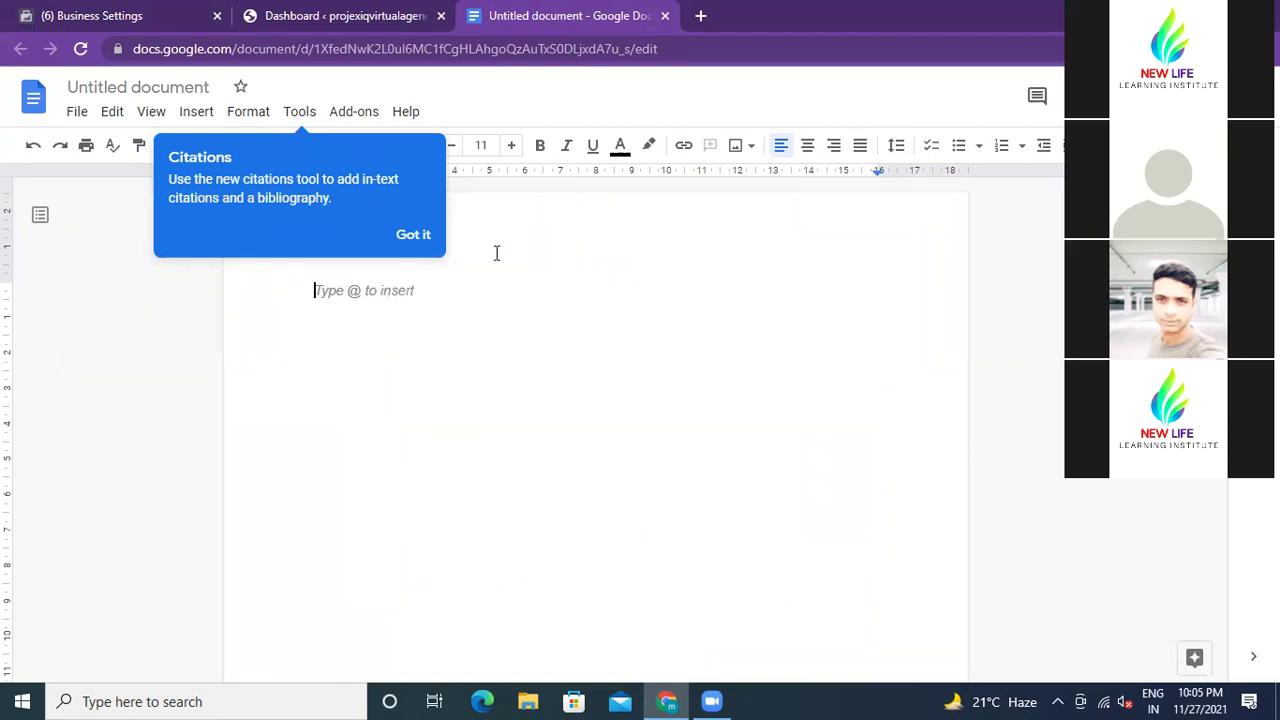
pyautogui.hotkey('ctrl', 'v')
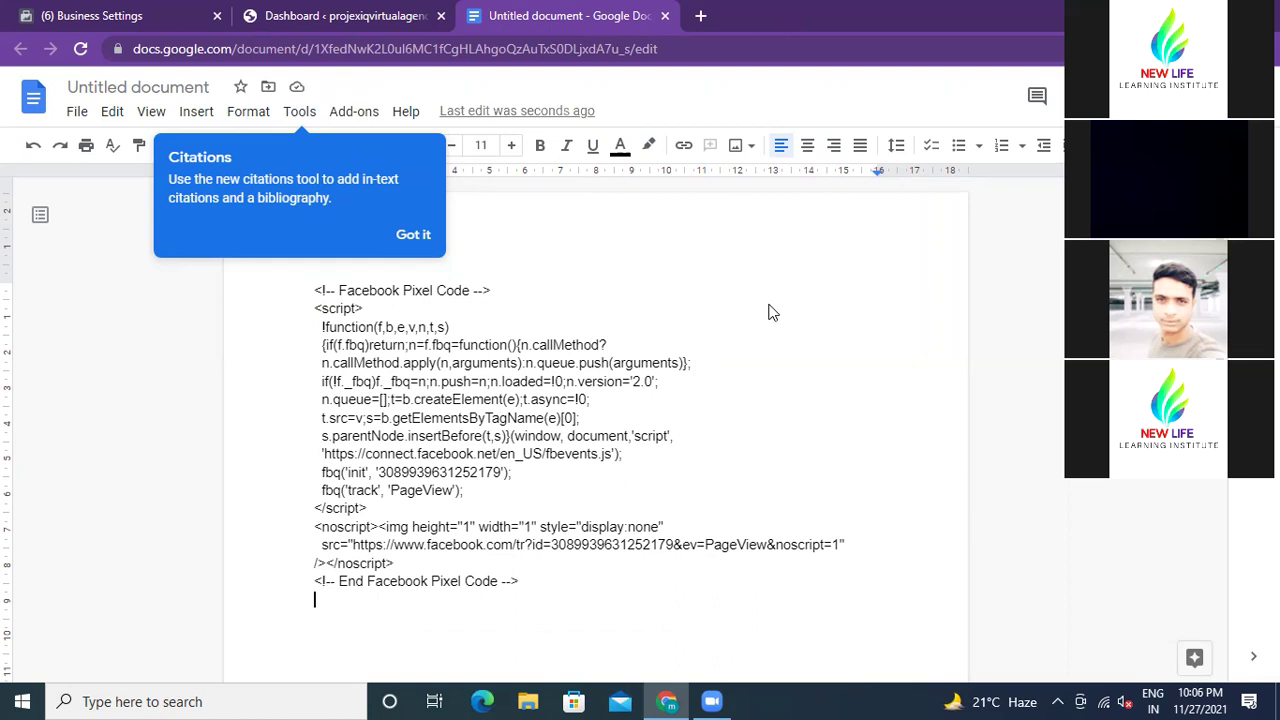
pyautogui.press('super+d')
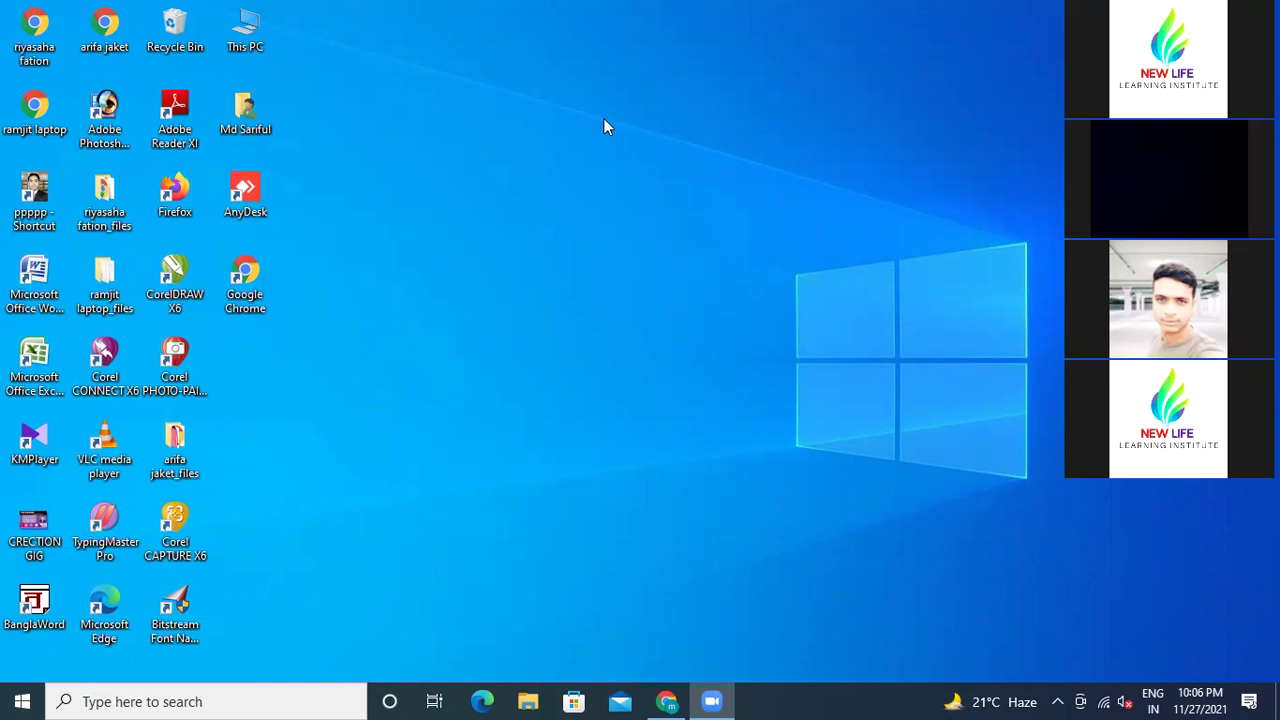
# Refresh the Windows desktop five times, then return to the Google Docs pixel code document.
pyautogui.rightClick(593, 121)
pyautogui.rightClick(612, 128)
pyautogui.click(643, 174)
pyautogui.rightClick(614, 128)
pyautogui.click(643, 179)
pyautogui.rightClick(609, 131)
pyautogui.click(645, 178)
pyautogui.rightClick(609, 120)
pyautogui.click(645, 174)
pyautogui.rightClick(607, 126)
pyautogui.click(644, 176)
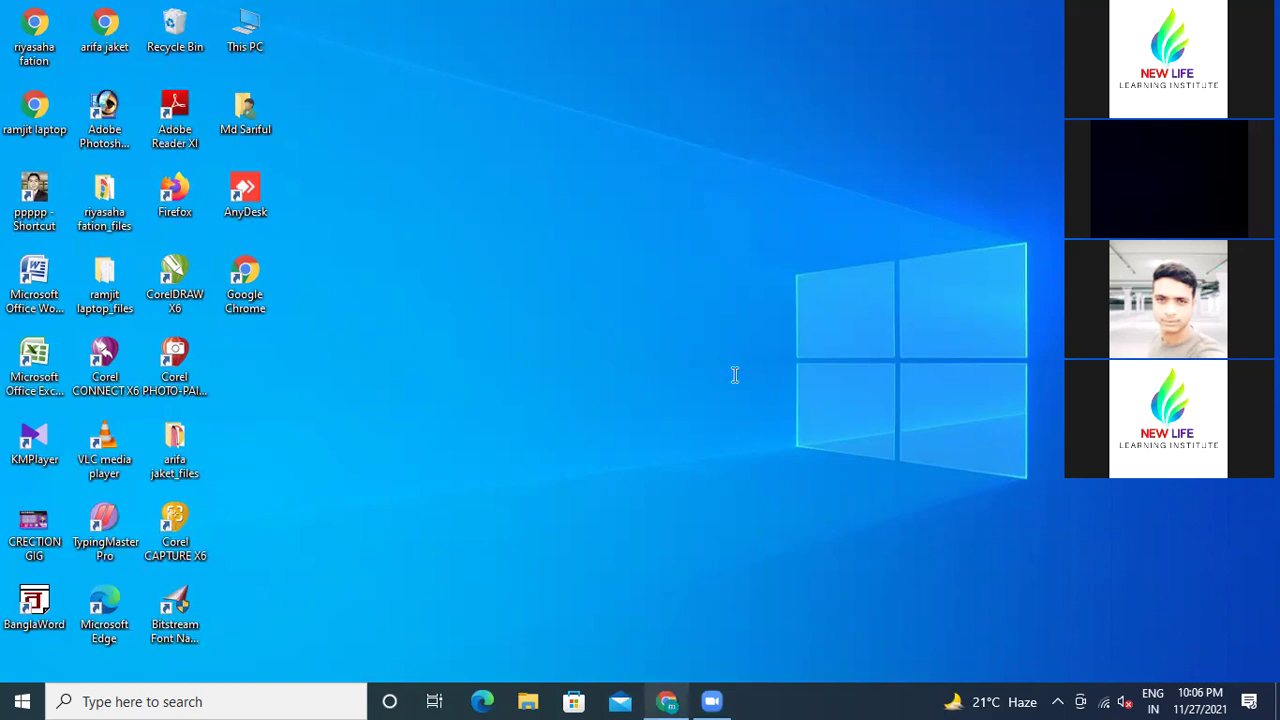
pyautogui.hotkey('alt', 'Tab')
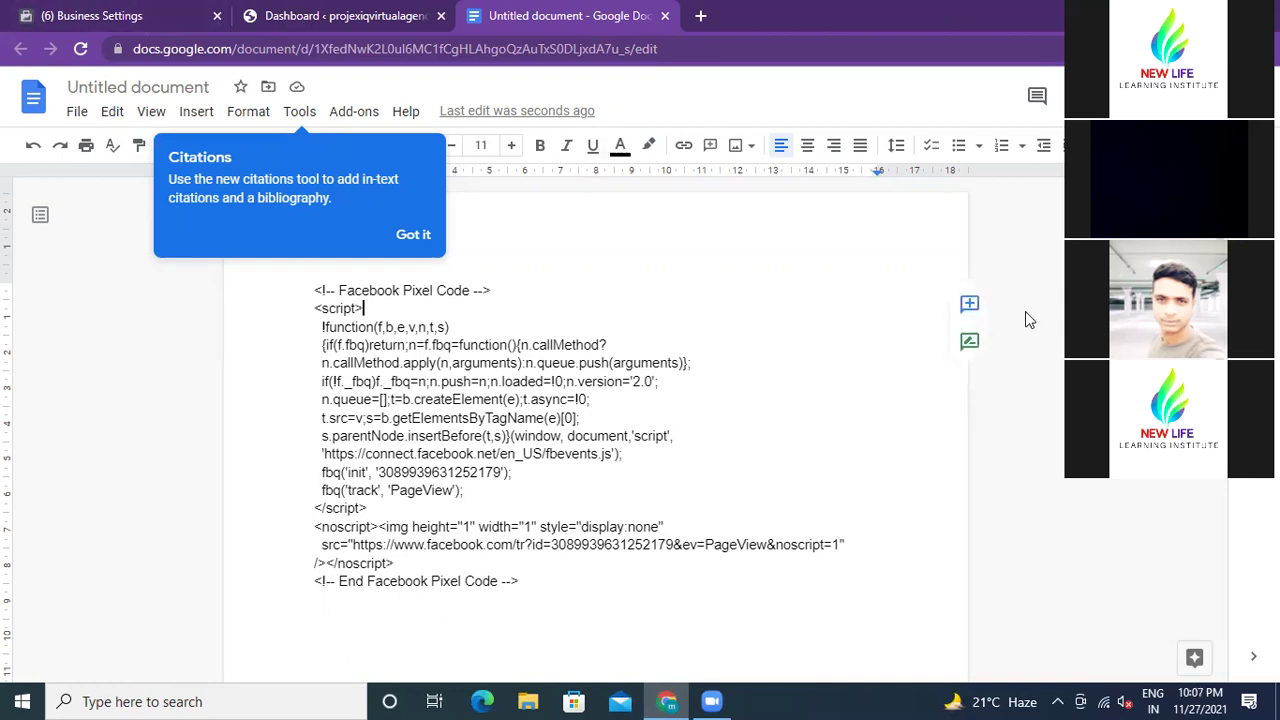
pyautogui.click(109, 21)
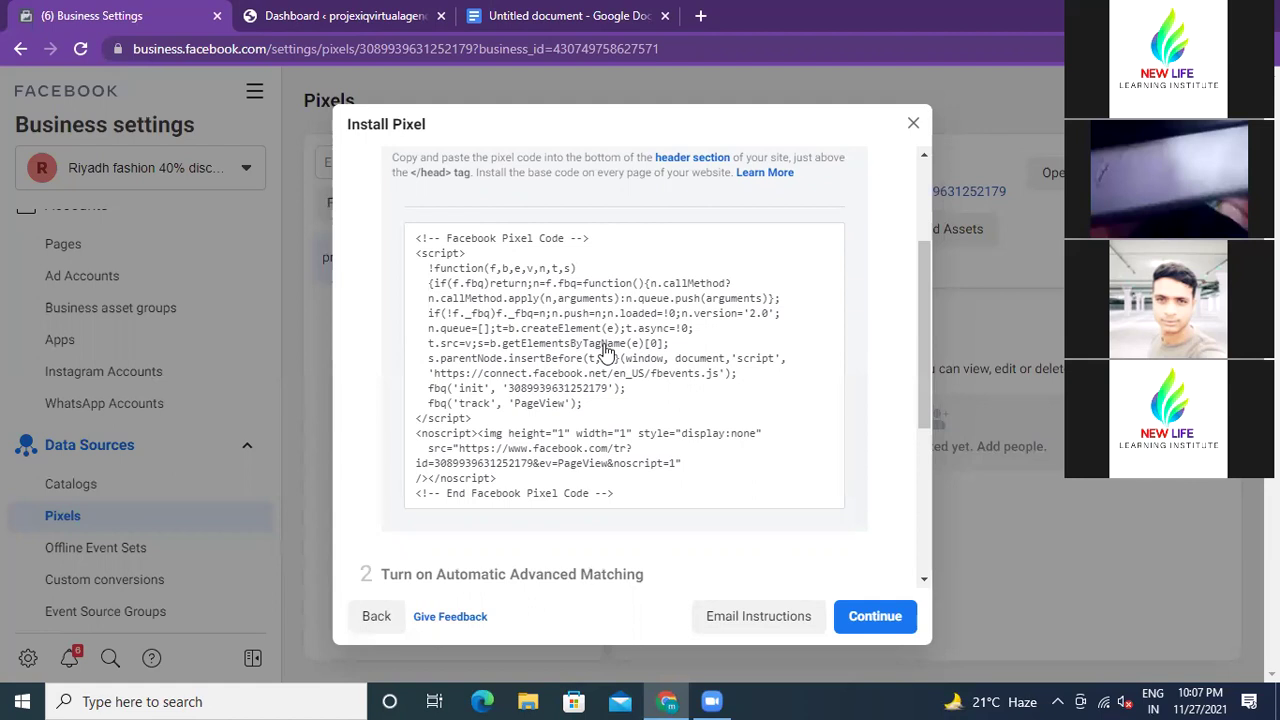
pyautogui.click(605, 362)
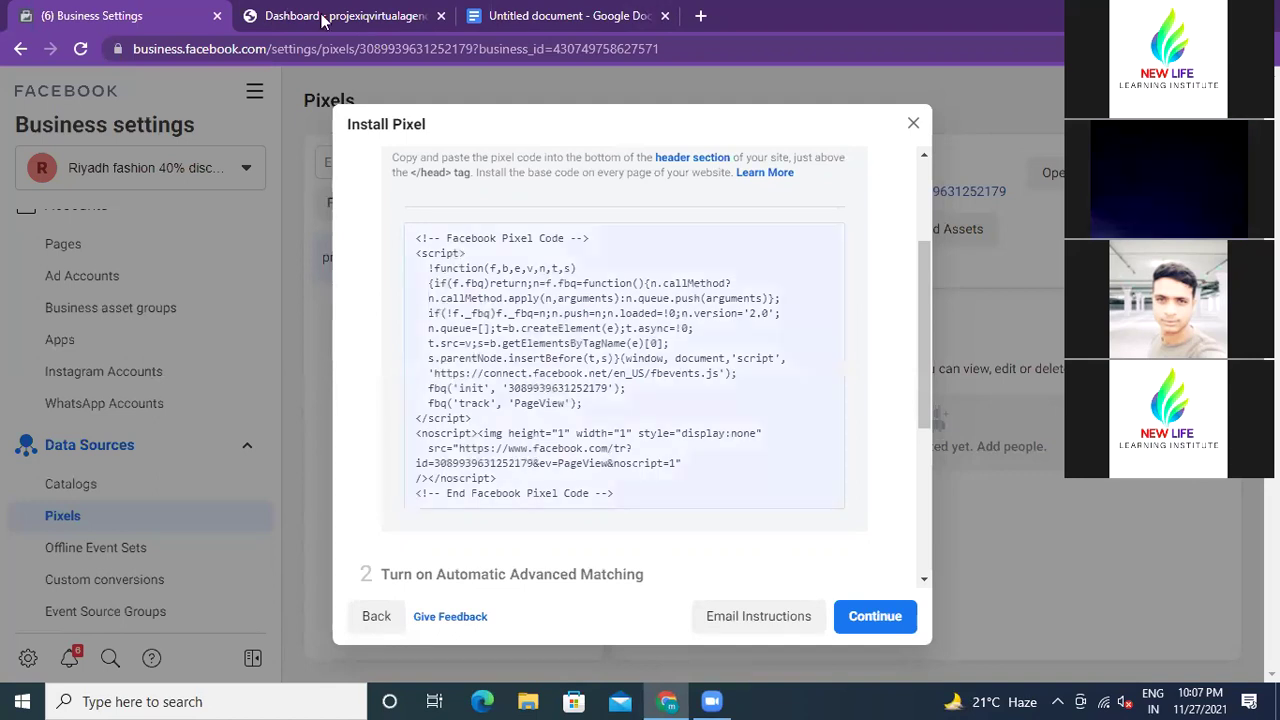
pyautogui.click(525, 14)
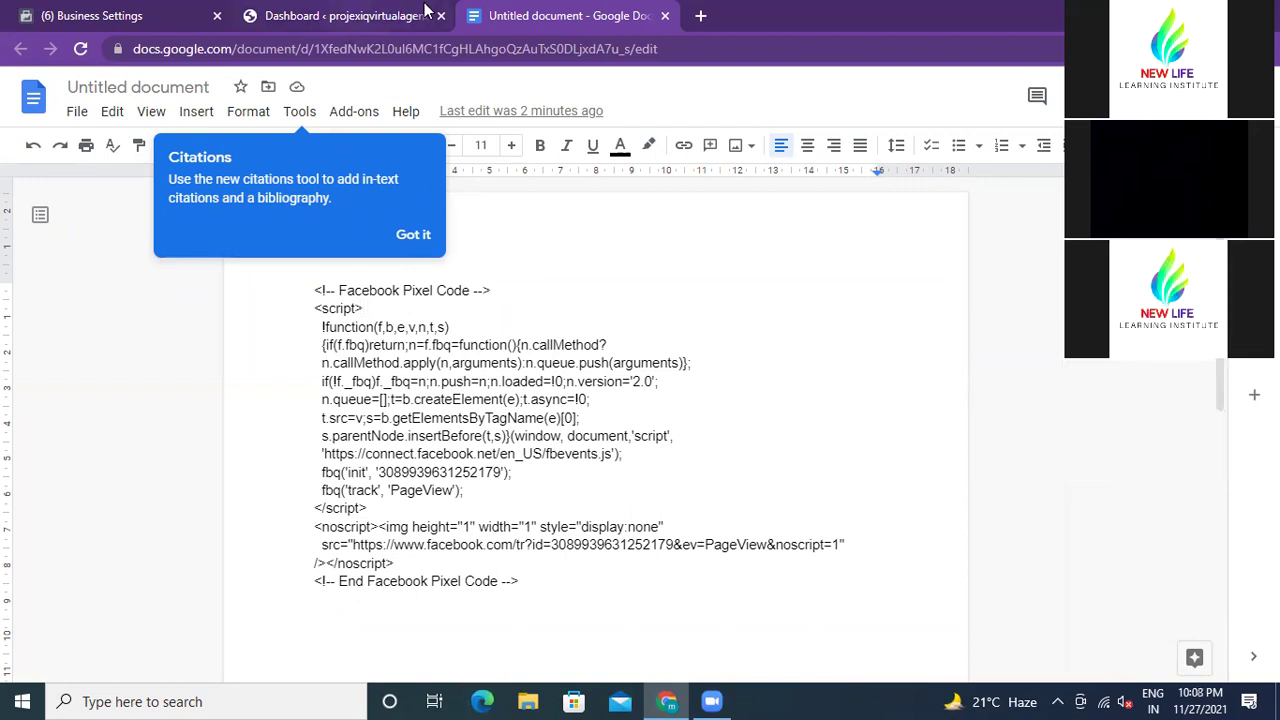
# Switch Chrome to the projexiqvirtualagency.com WordPress Dashboard tab.
pyautogui.click(367, 24)
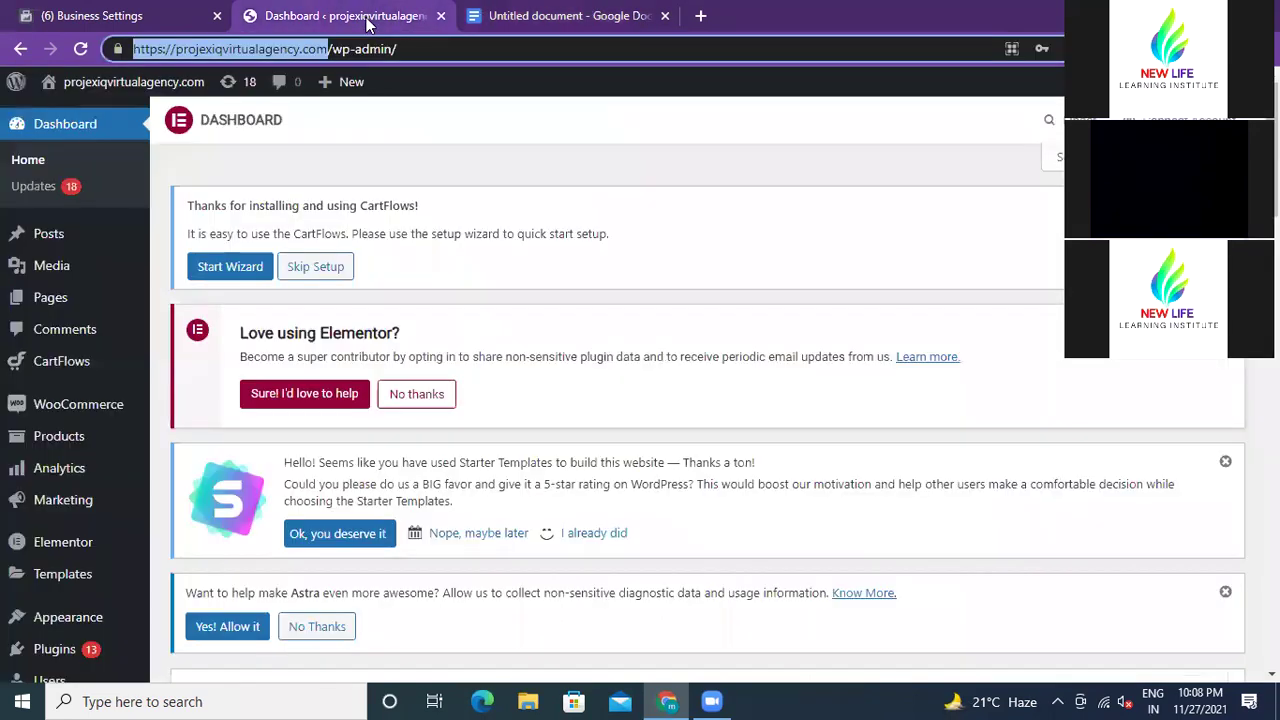
pyautogui.click(431, 138)
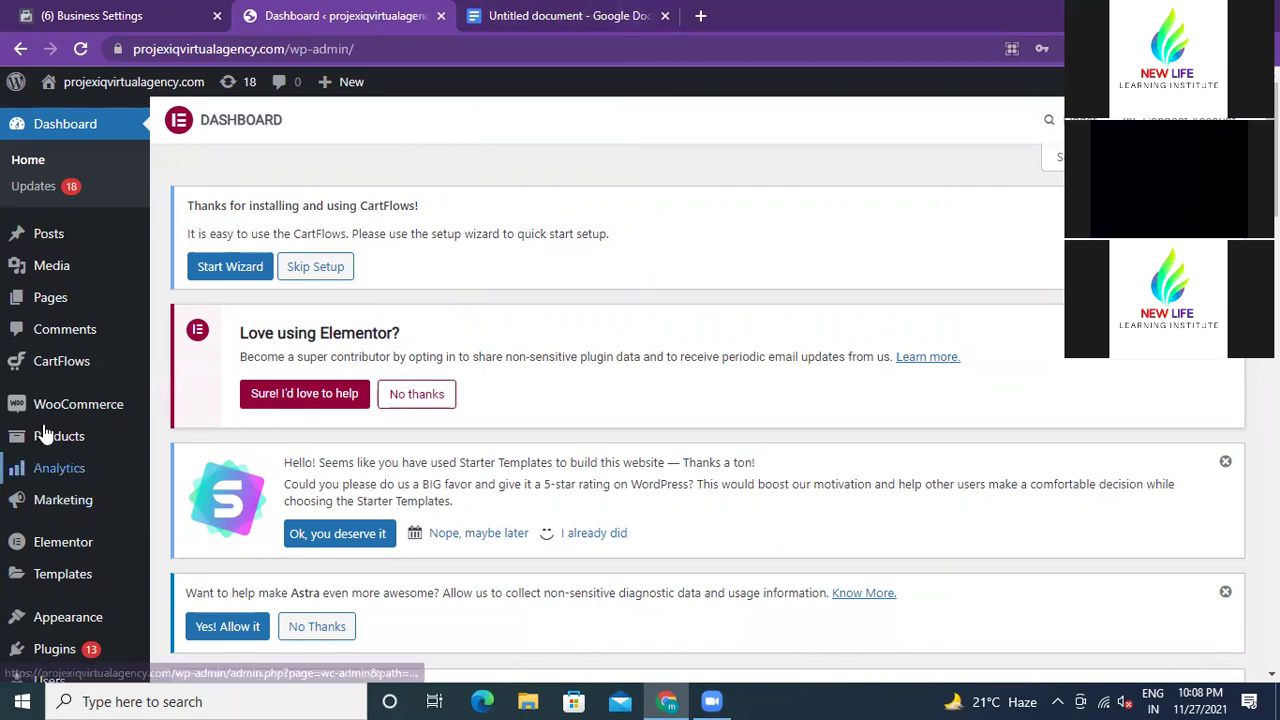
pyautogui.moveTo(84, 458)
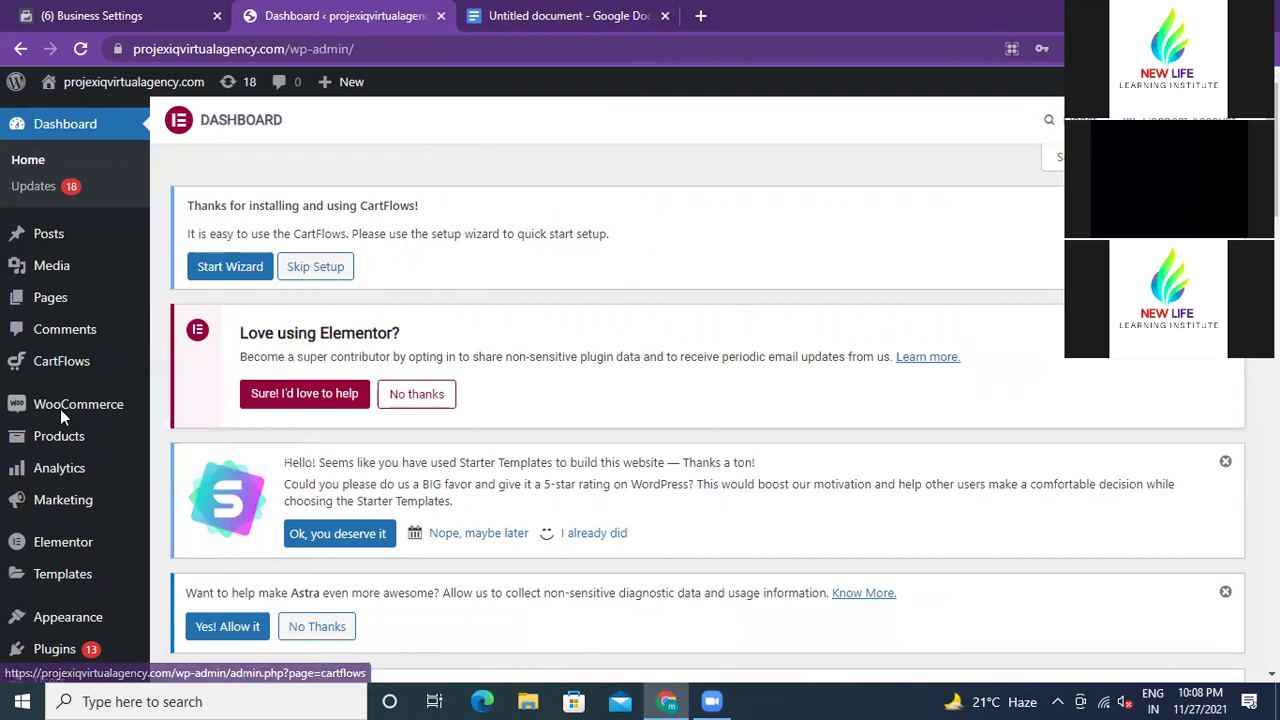
pyautogui.scroll(-3, 62, 466)
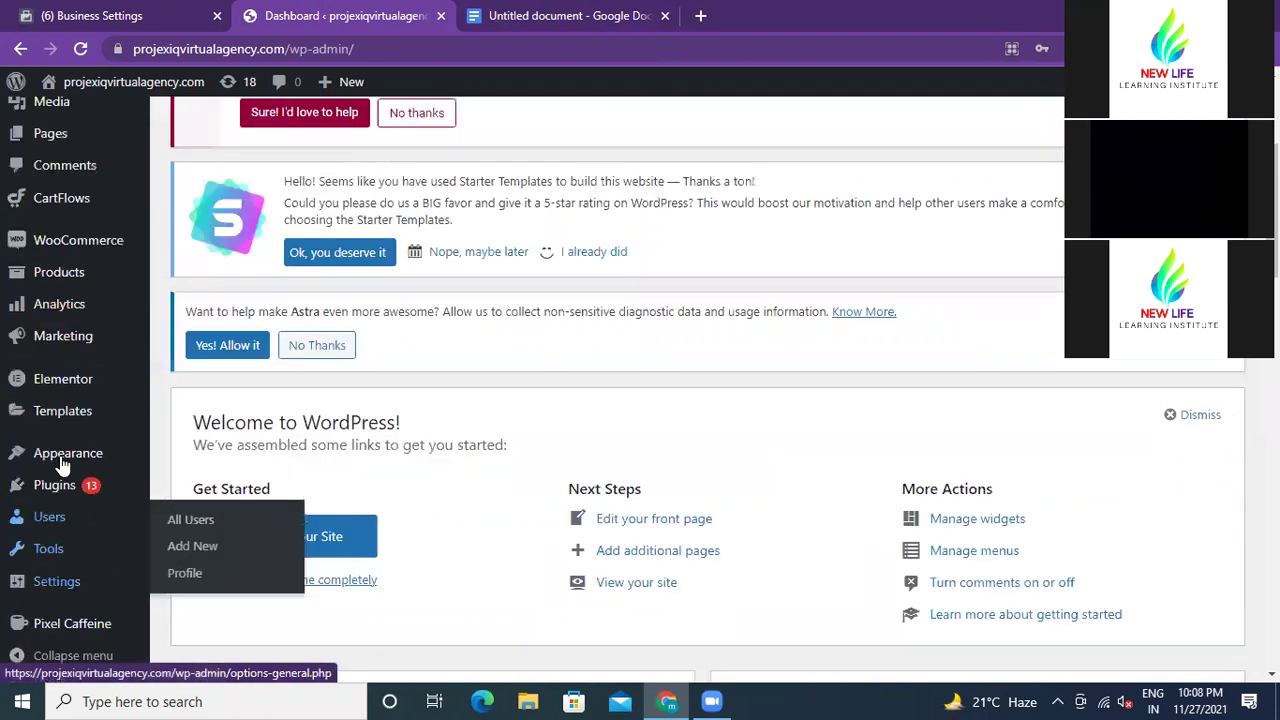
pyautogui.scroll(1, 40, 420)
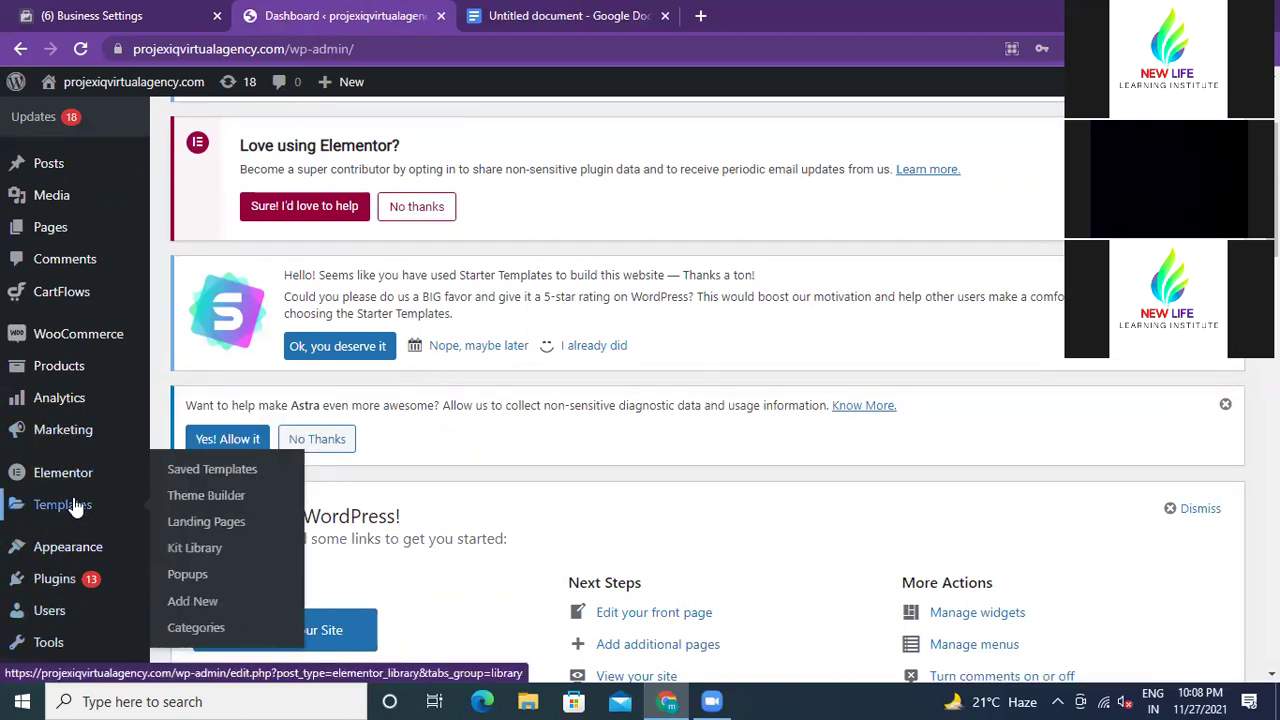
pyautogui.moveTo(75, 483)
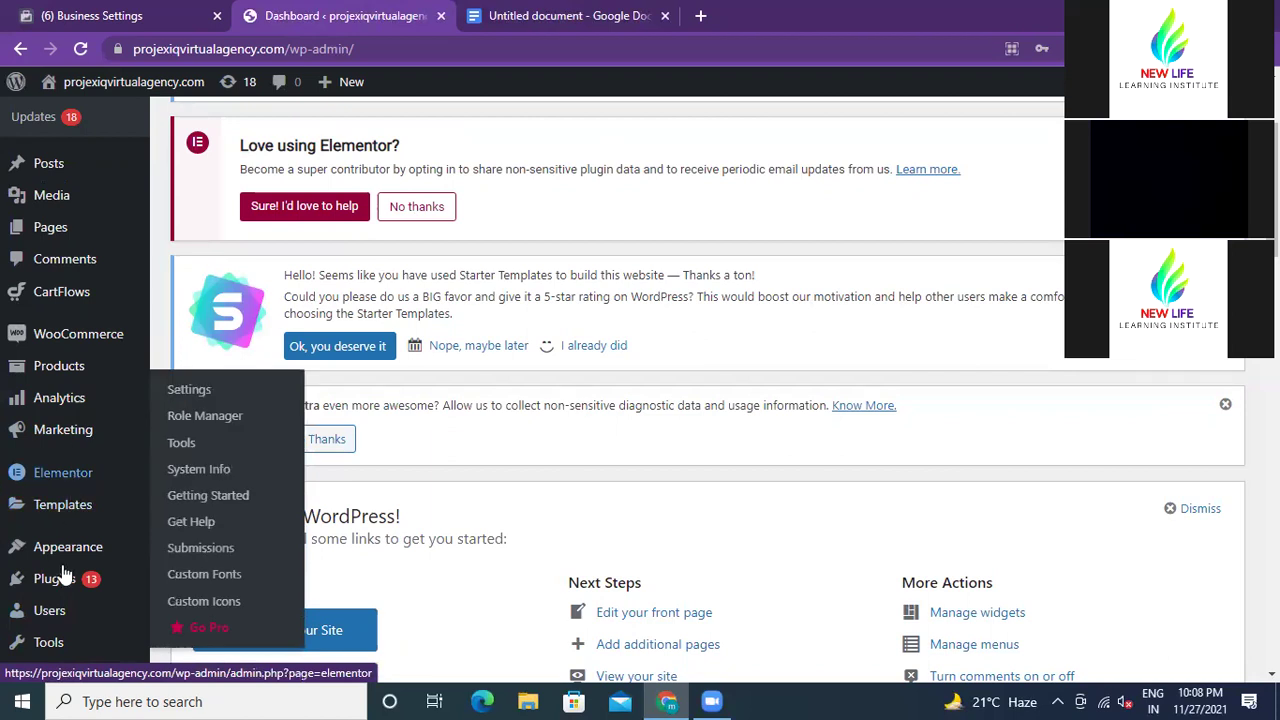
pyautogui.scroll(1, 52, 640)
pyautogui.scroll(-1, 52, 640)
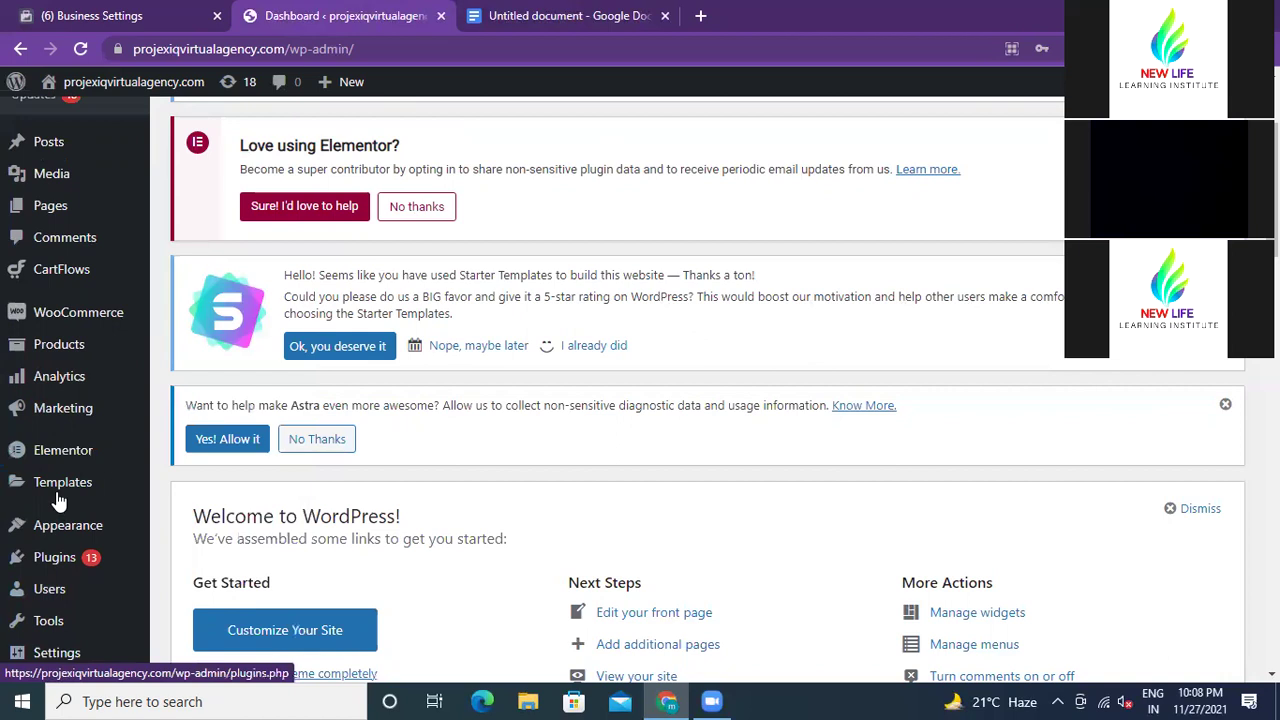
pyautogui.scroll(-2, 57, 480)
pyautogui.scroll(-2, 57, 483)
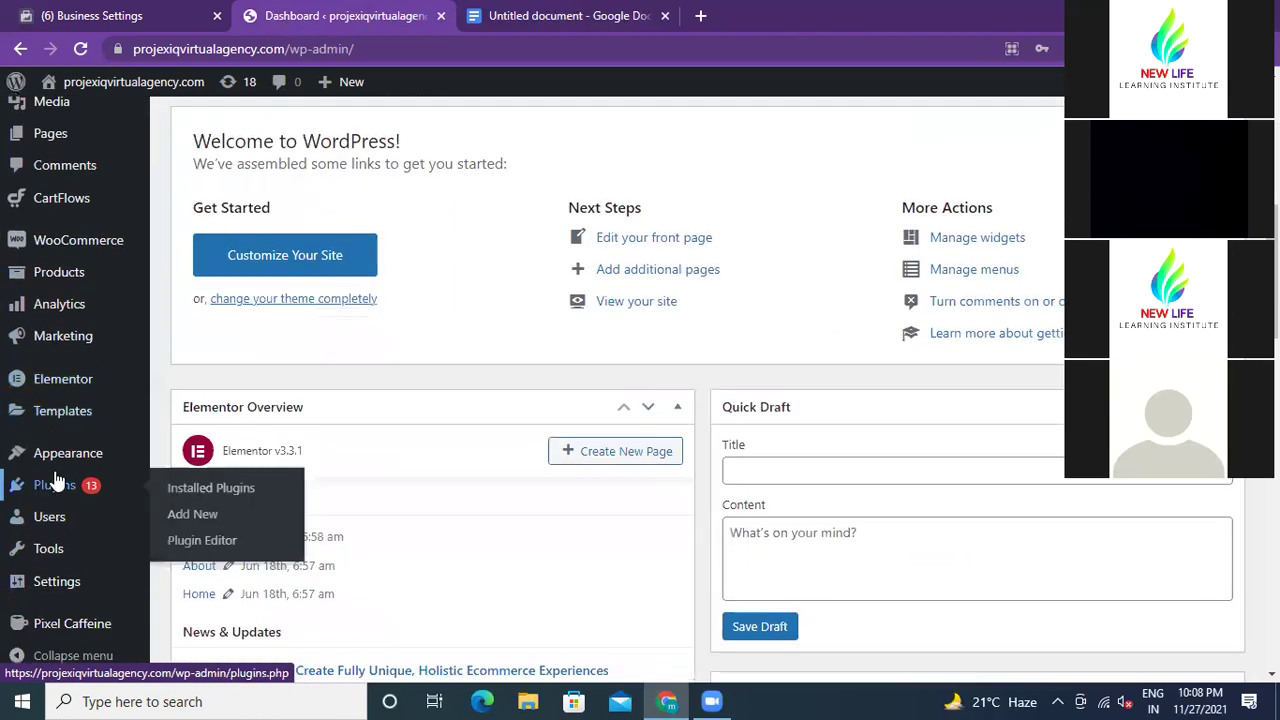
pyautogui.scroll(-1, 57, 483)
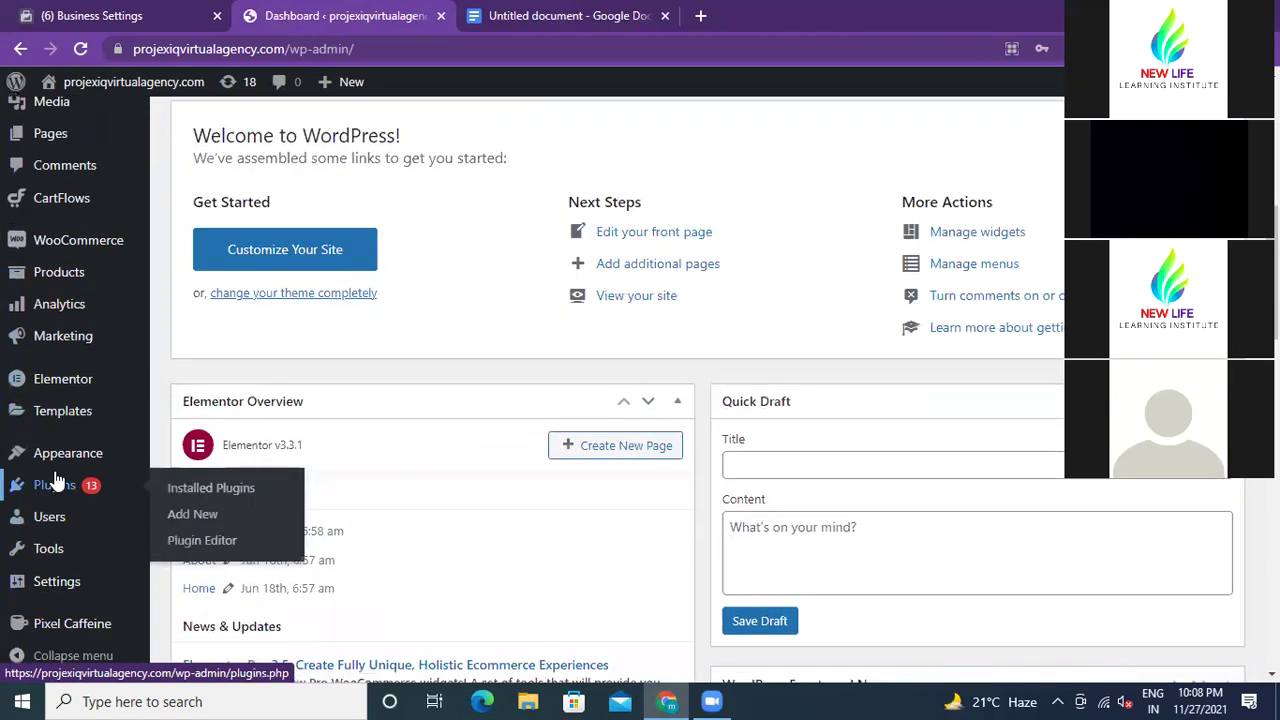
pyautogui.scroll(-1, 57, 483)
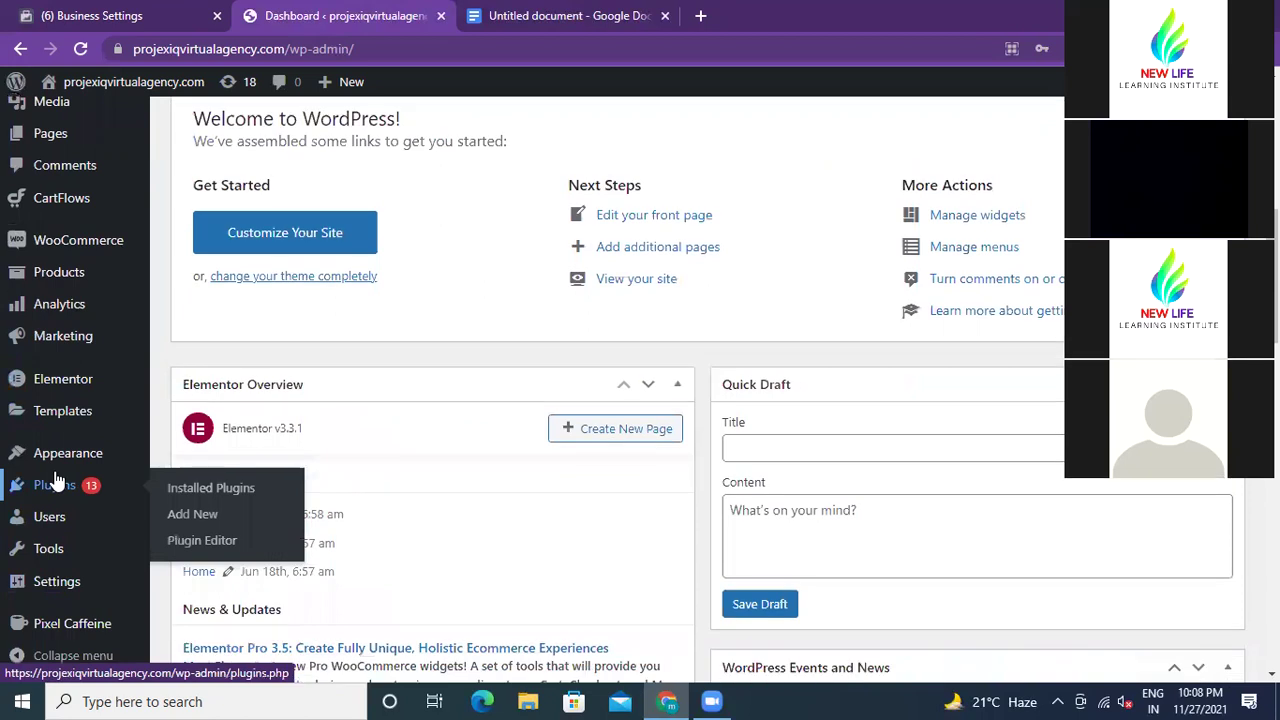
pyautogui.scroll(-2, 57, 483)
# Open the Pixel Caffeine dashboard and scroll to its Main Controls panel showing tracking ON.
pyautogui.click(55, 623)
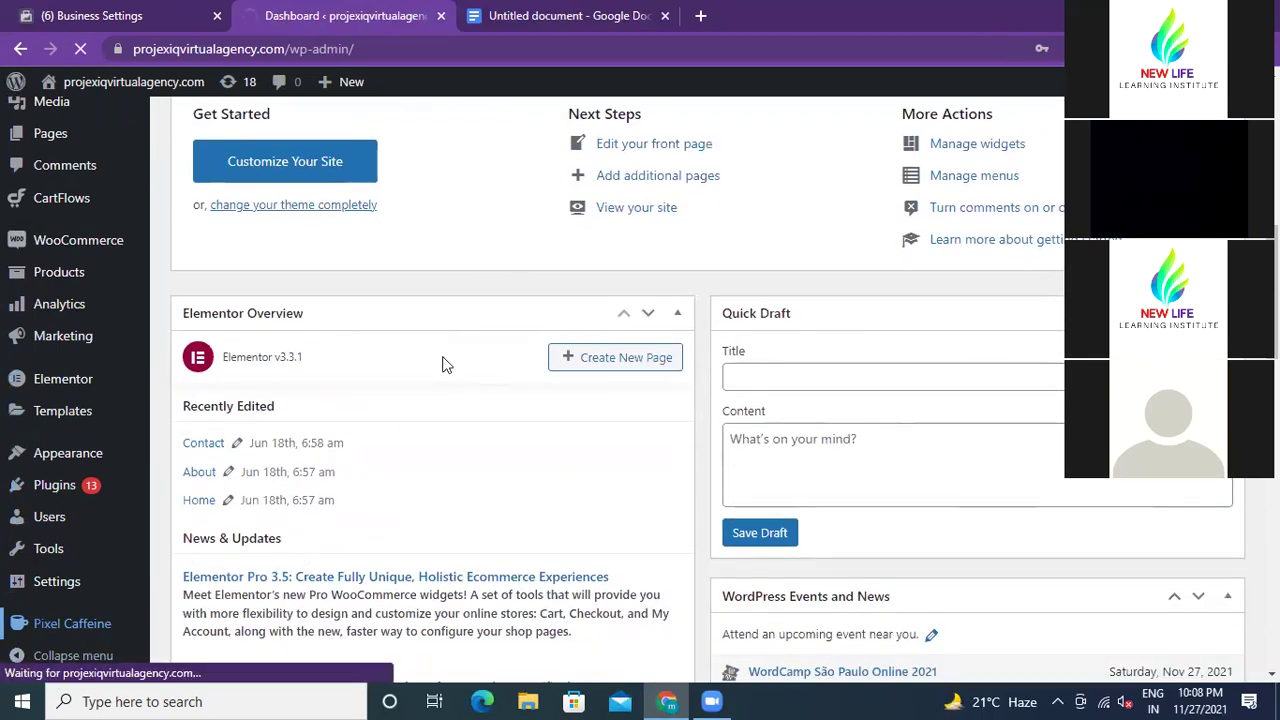
pyautogui.scroll(3, 460, 391)
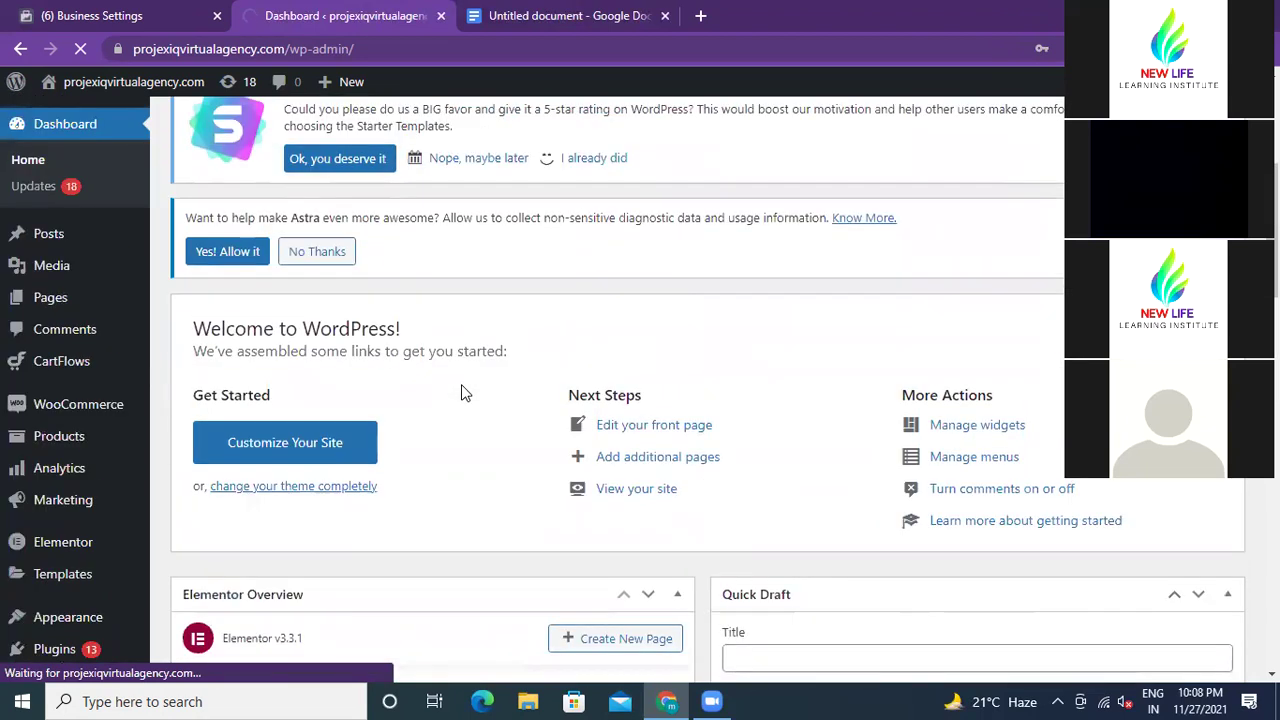
pyautogui.scroll(5, 461, 392)
pyautogui.scroll(-2, 464, 392)
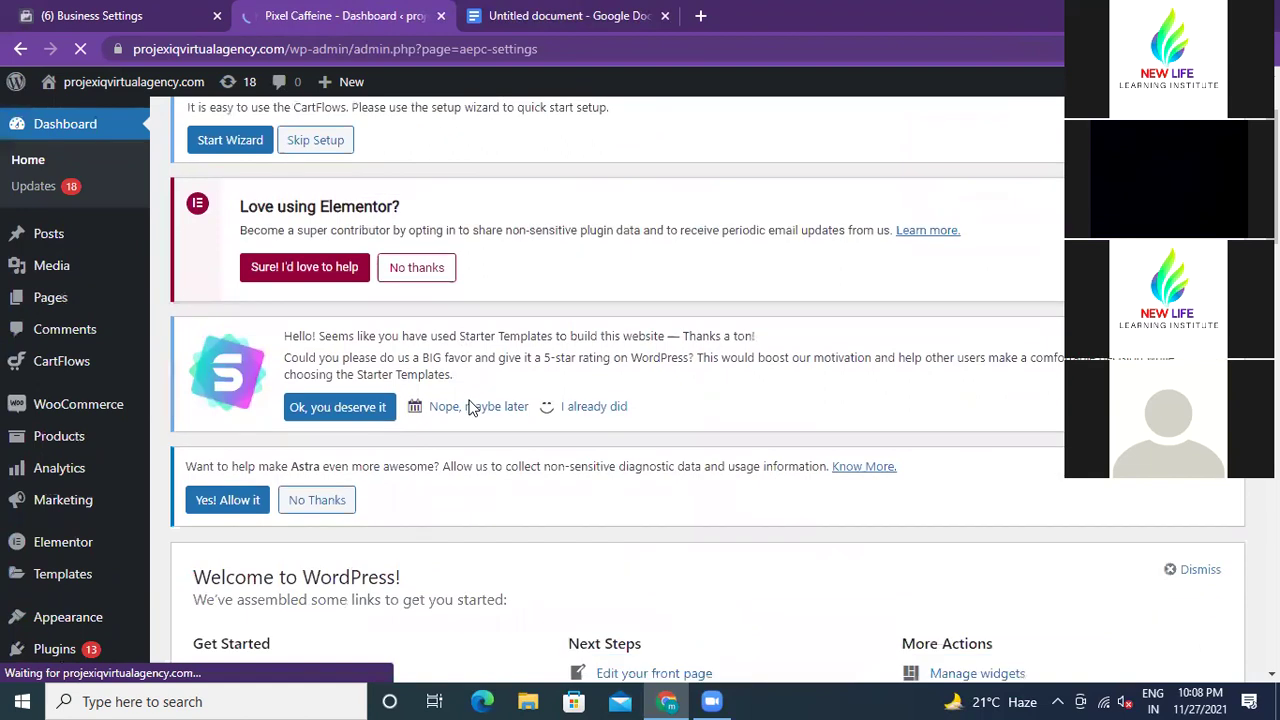
pyautogui.scroll(-4, 470, 408)
pyautogui.scroll(-1, 470, 410)
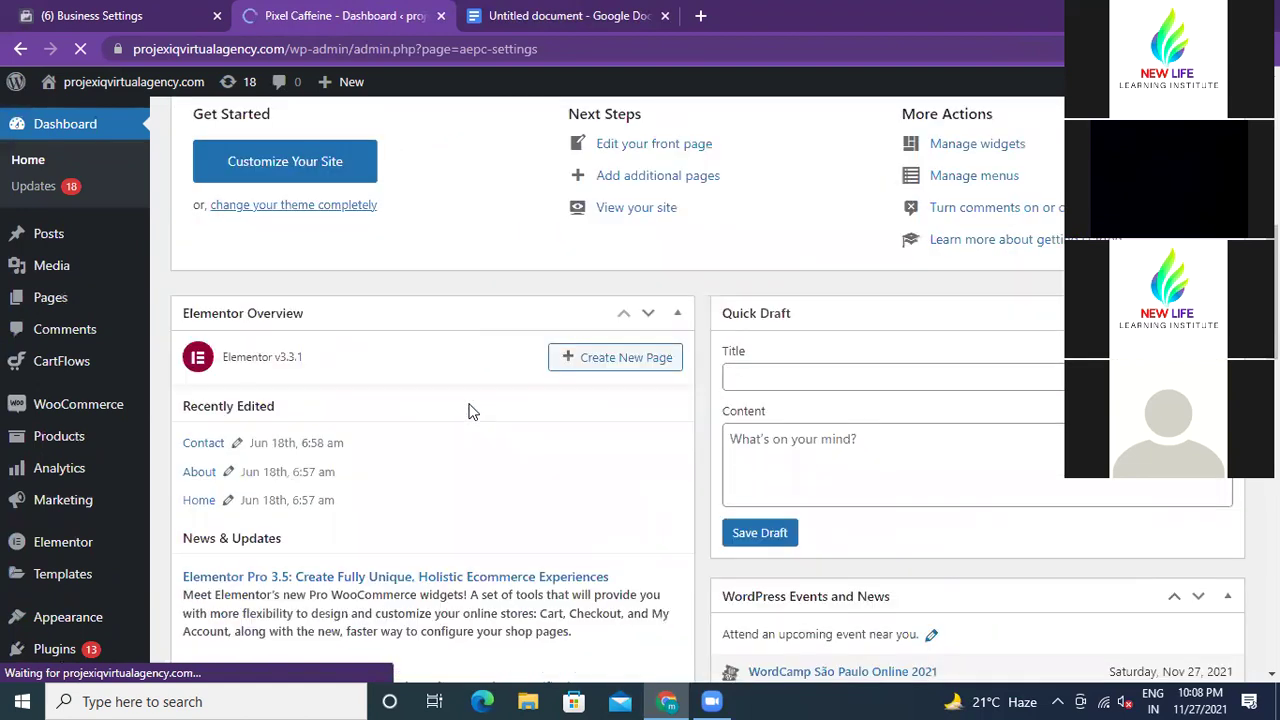
pyautogui.scroll(-3, 470, 410)
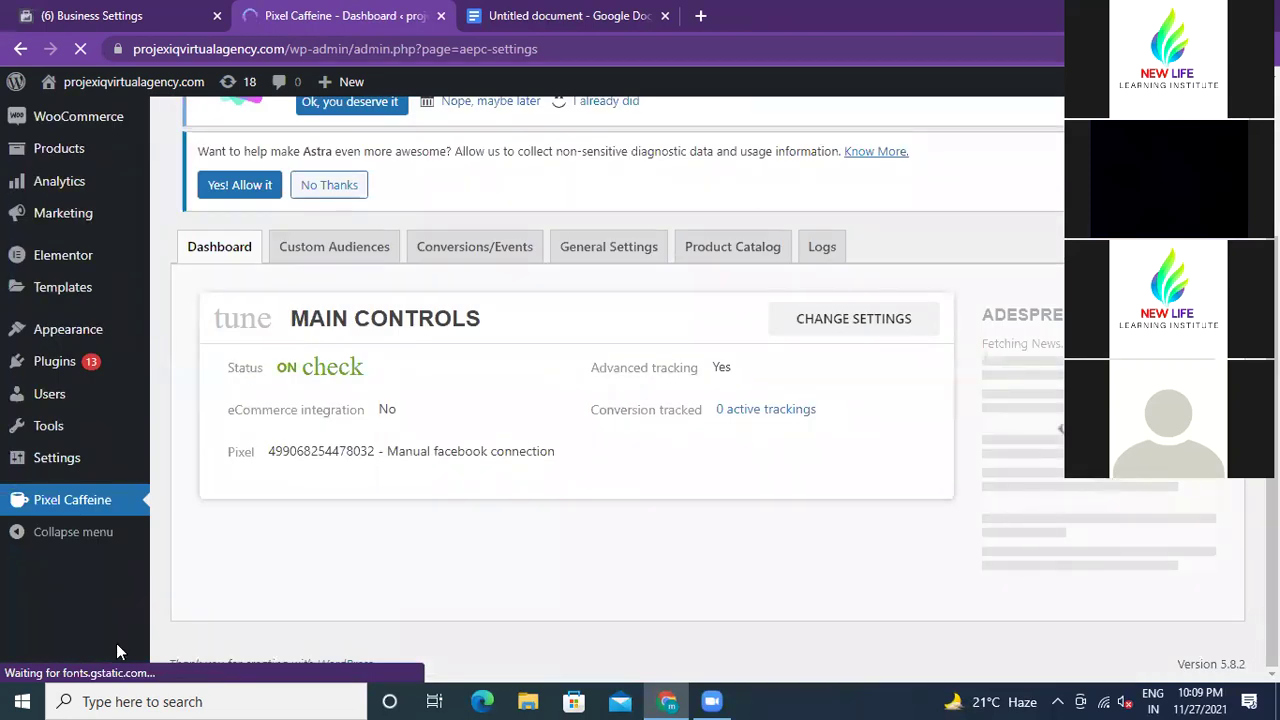
# Go to Pixel Caffeine's General Settings page with Facebook Pixel Setup enabled.
pyautogui.click(107, 510)
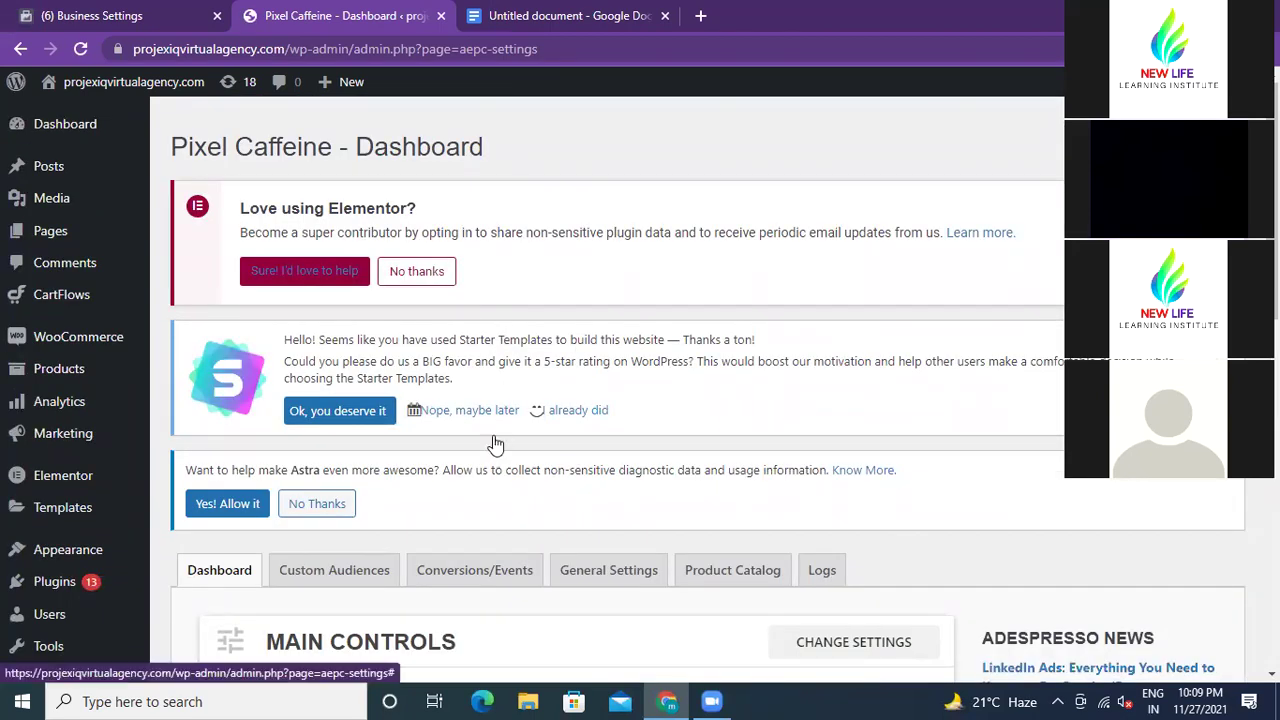
pyautogui.scroll(-4, 495, 443)
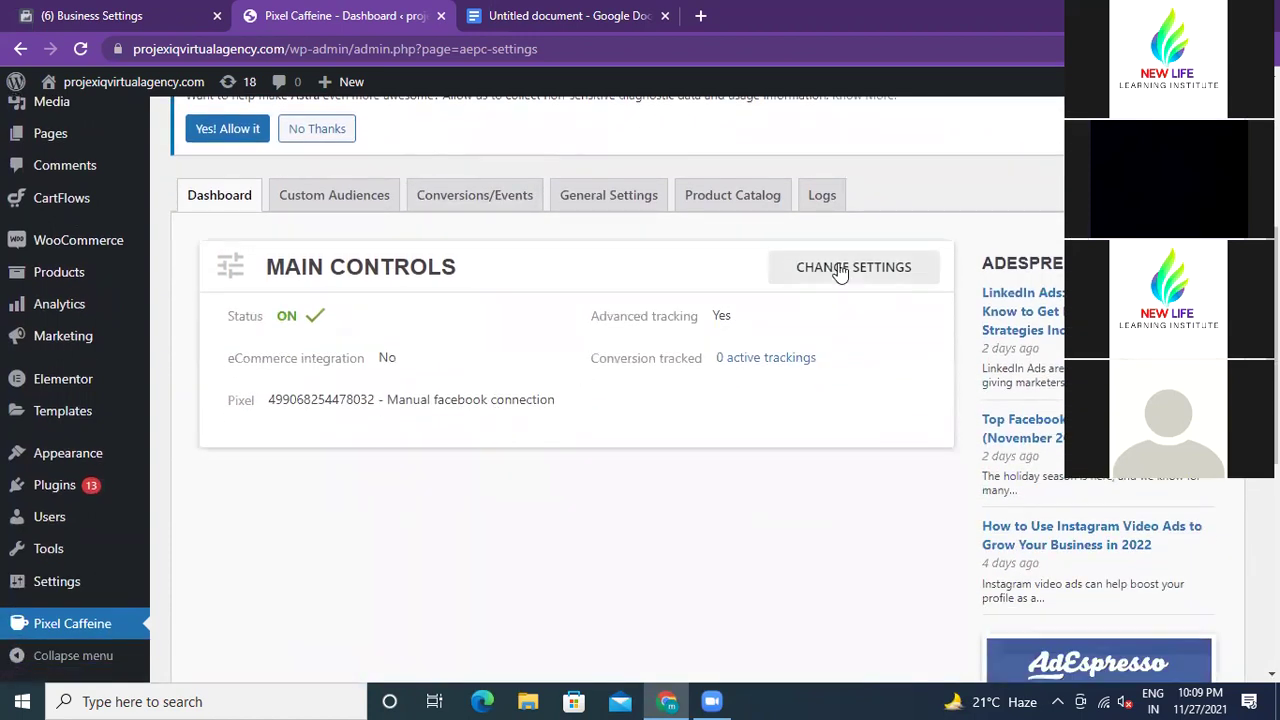
pyautogui.click(608, 198)
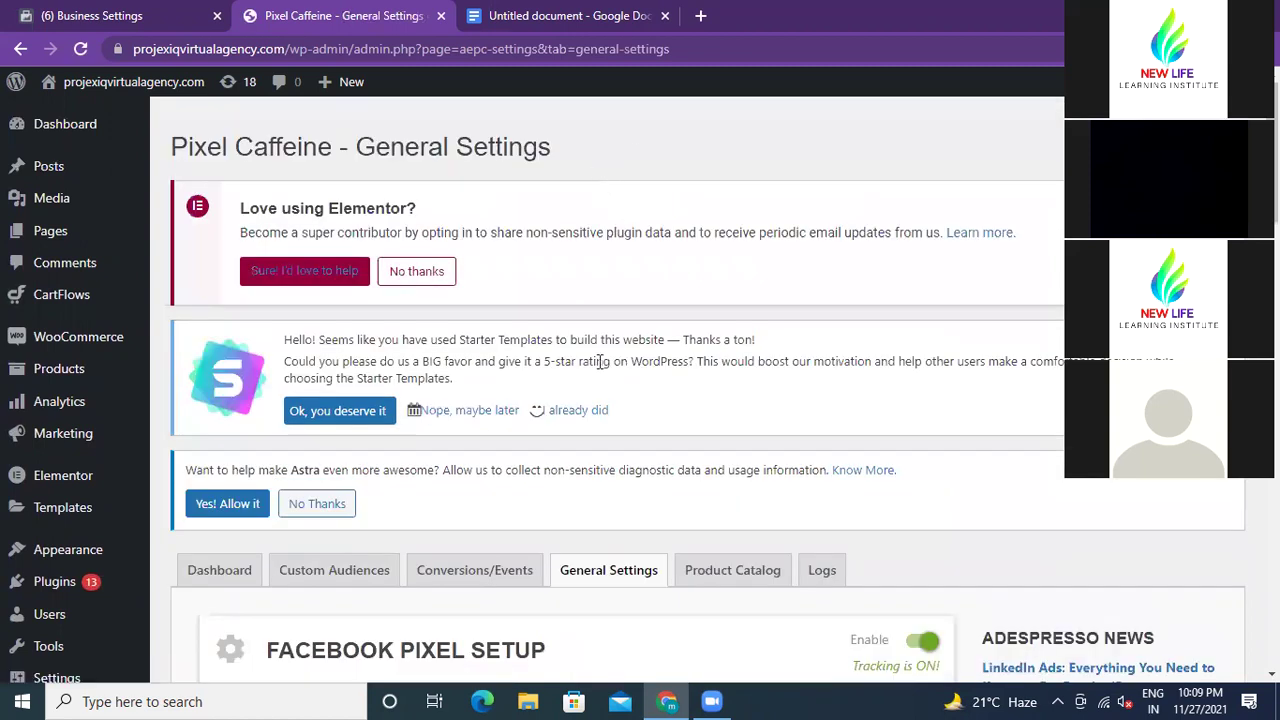
pyautogui.scroll(-2, 598, 362)
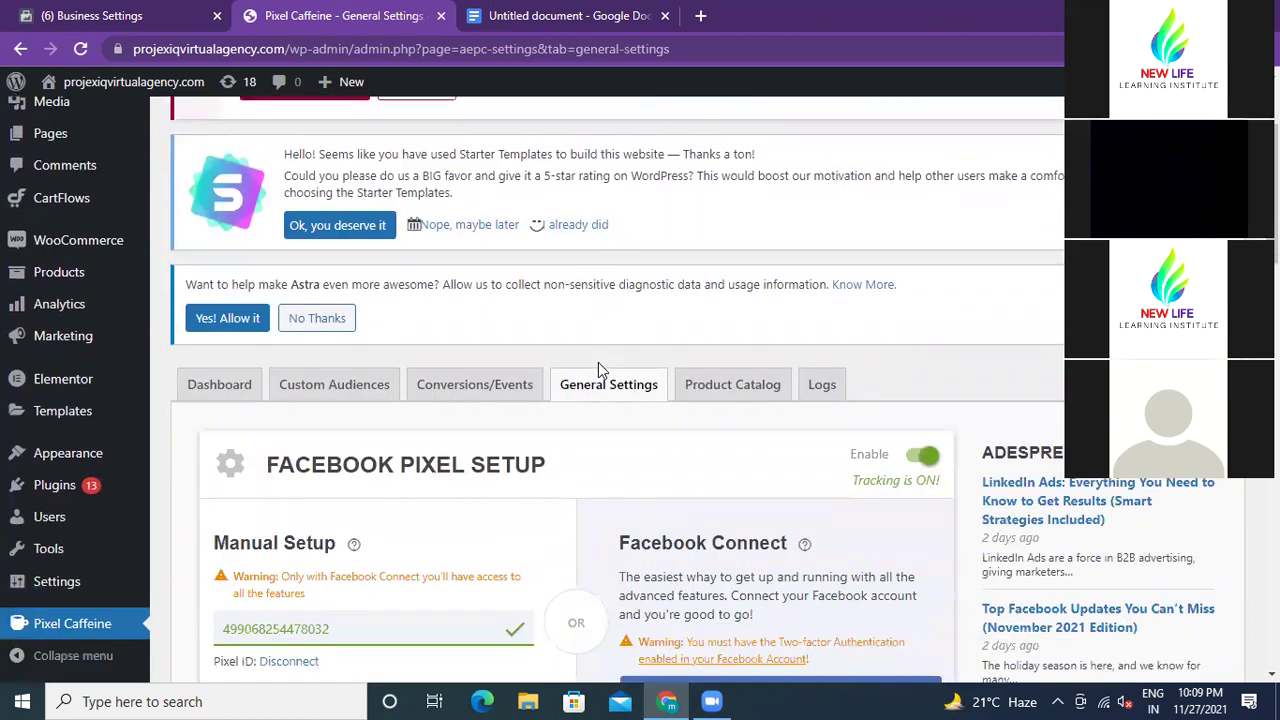
pyautogui.scroll(-1, 598, 370)
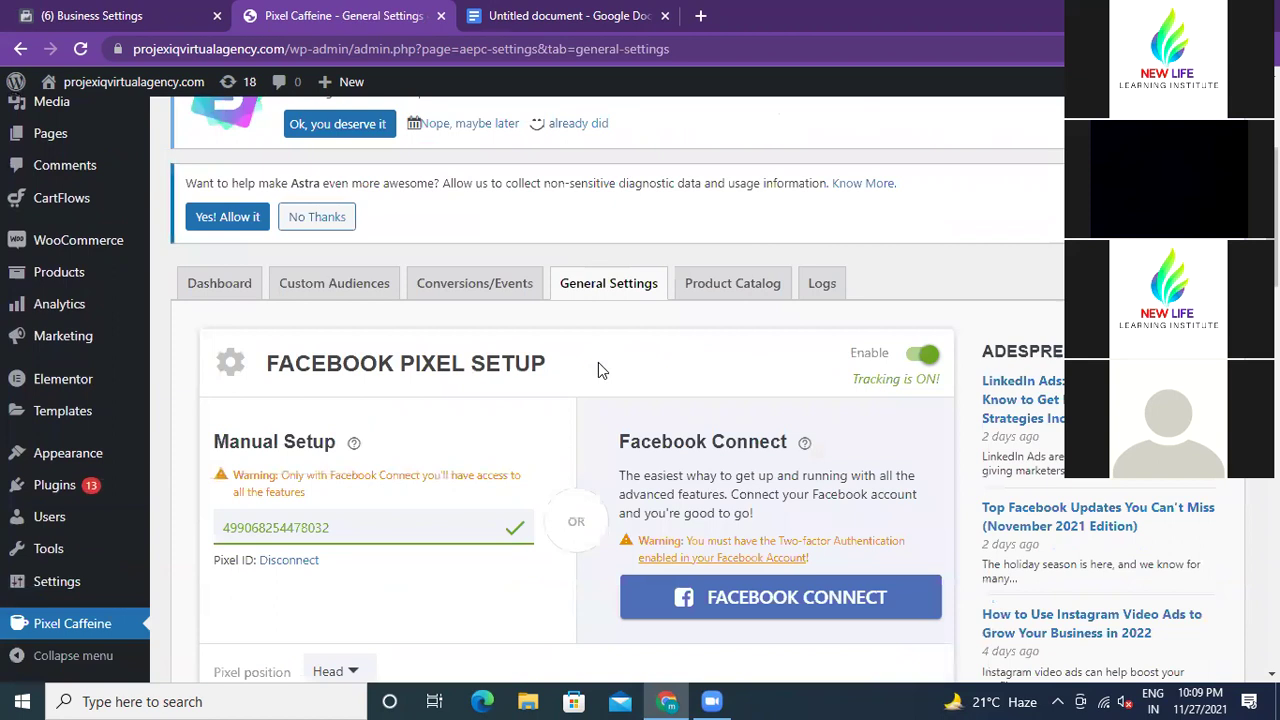
pyautogui.scroll(-8, 598, 366)
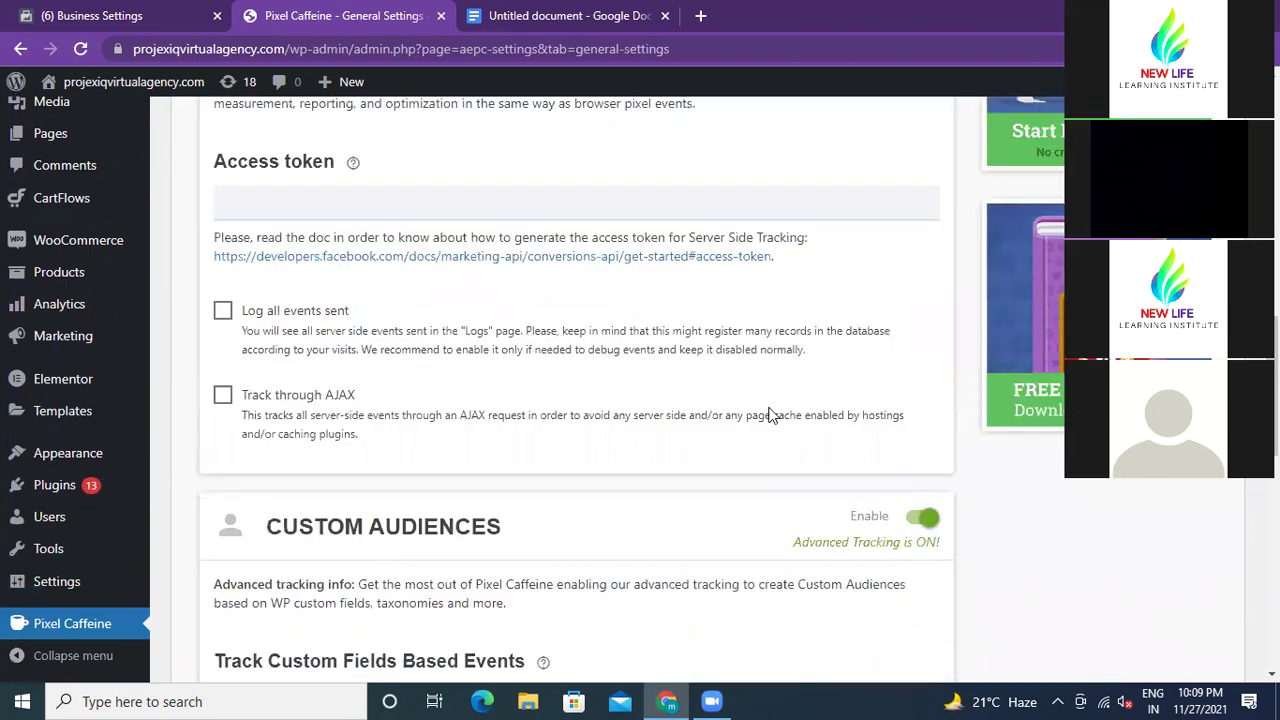
pyautogui.scroll(3, 720, 398)
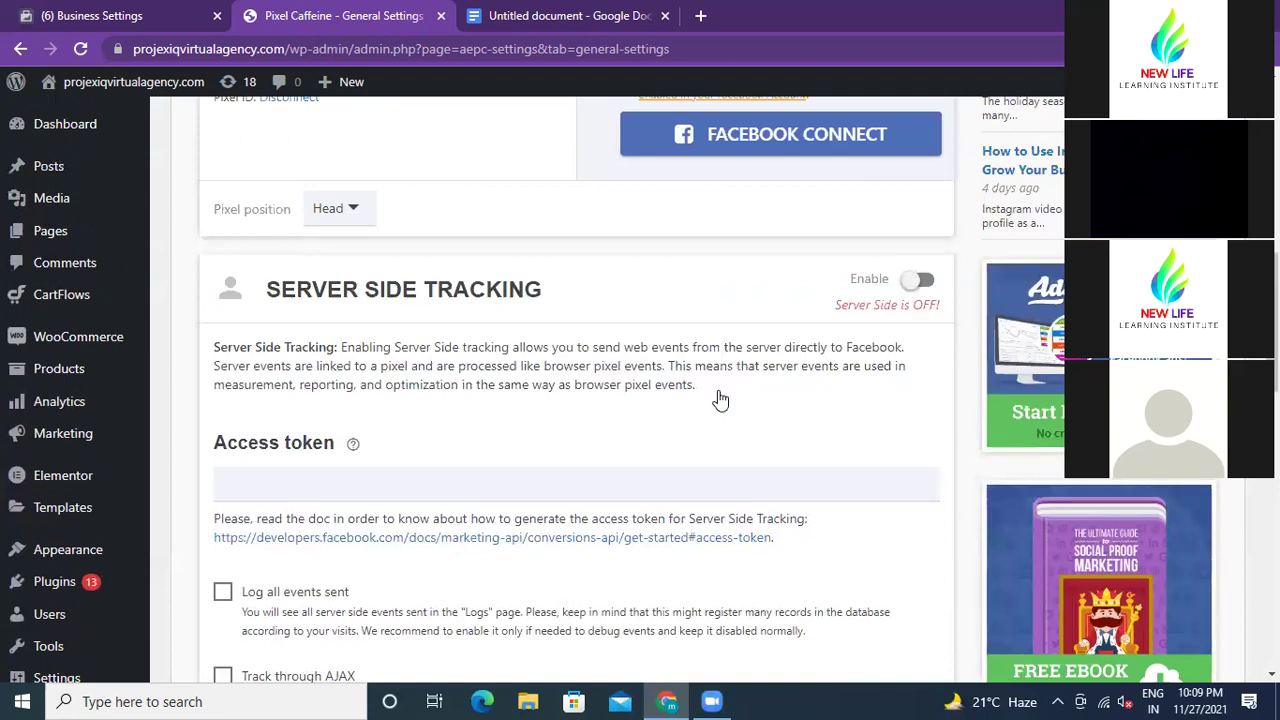
pyautogui.scroll(1, 720, 398)
pyautogui.scroll(2, 720, 398)
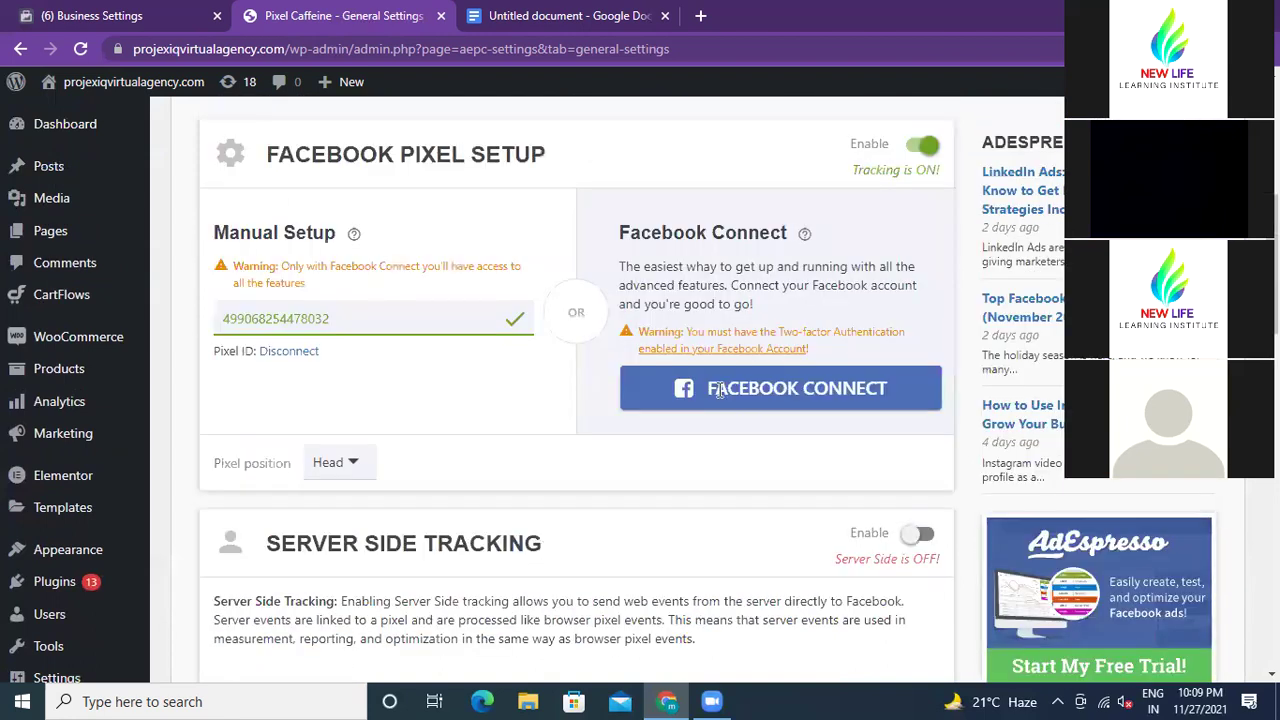
pyautogui.scroll(4, 734, 451)
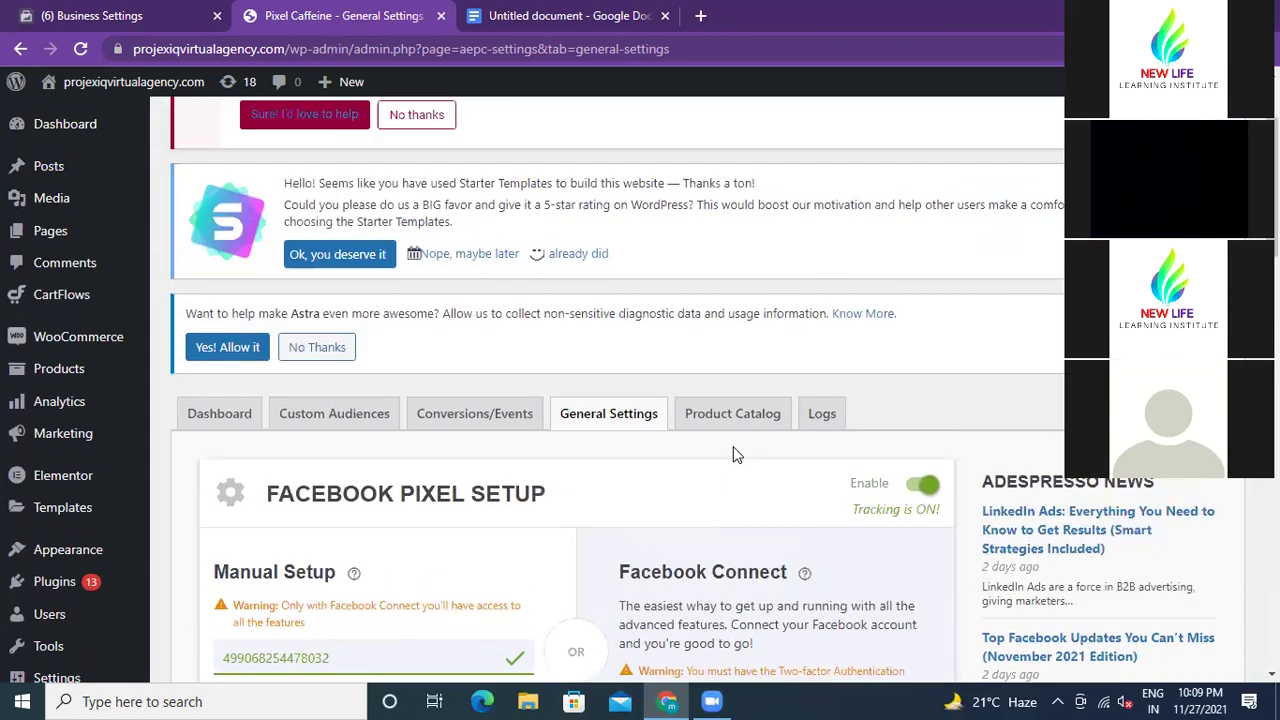
pyautogui.scroll(2, 734, 455)
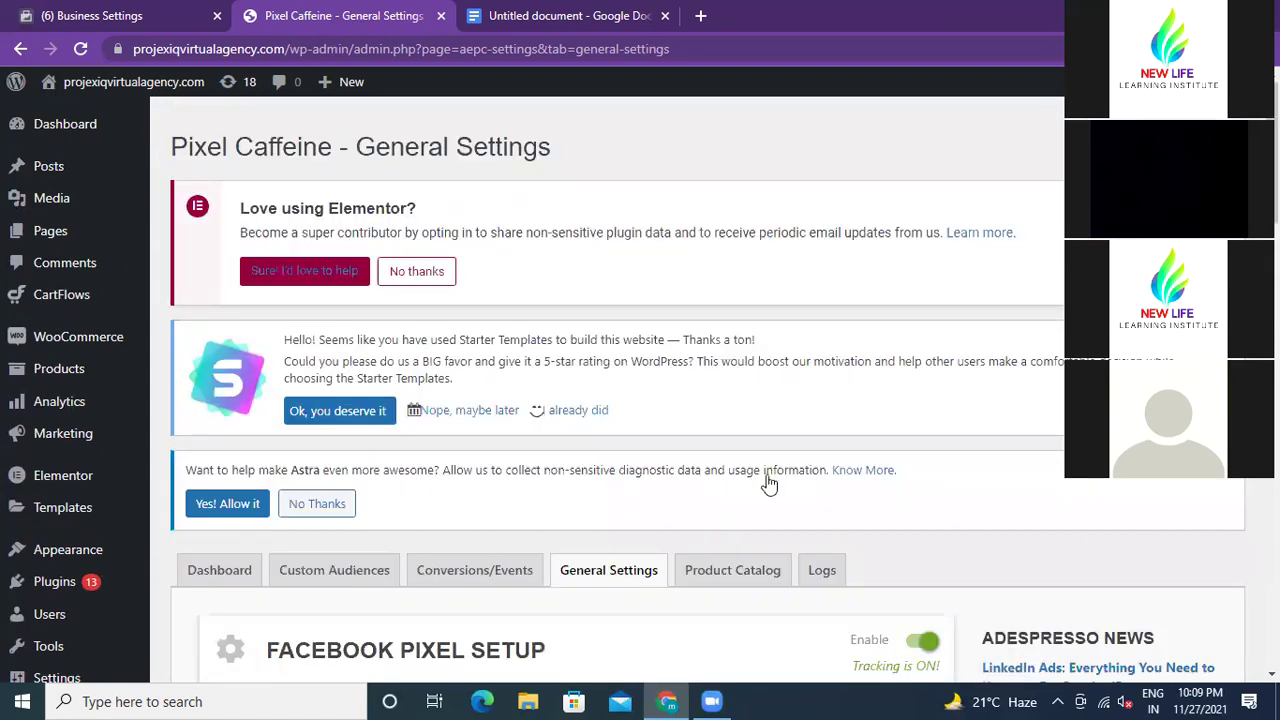
pyautogui.scroll(-1, 800, 480)
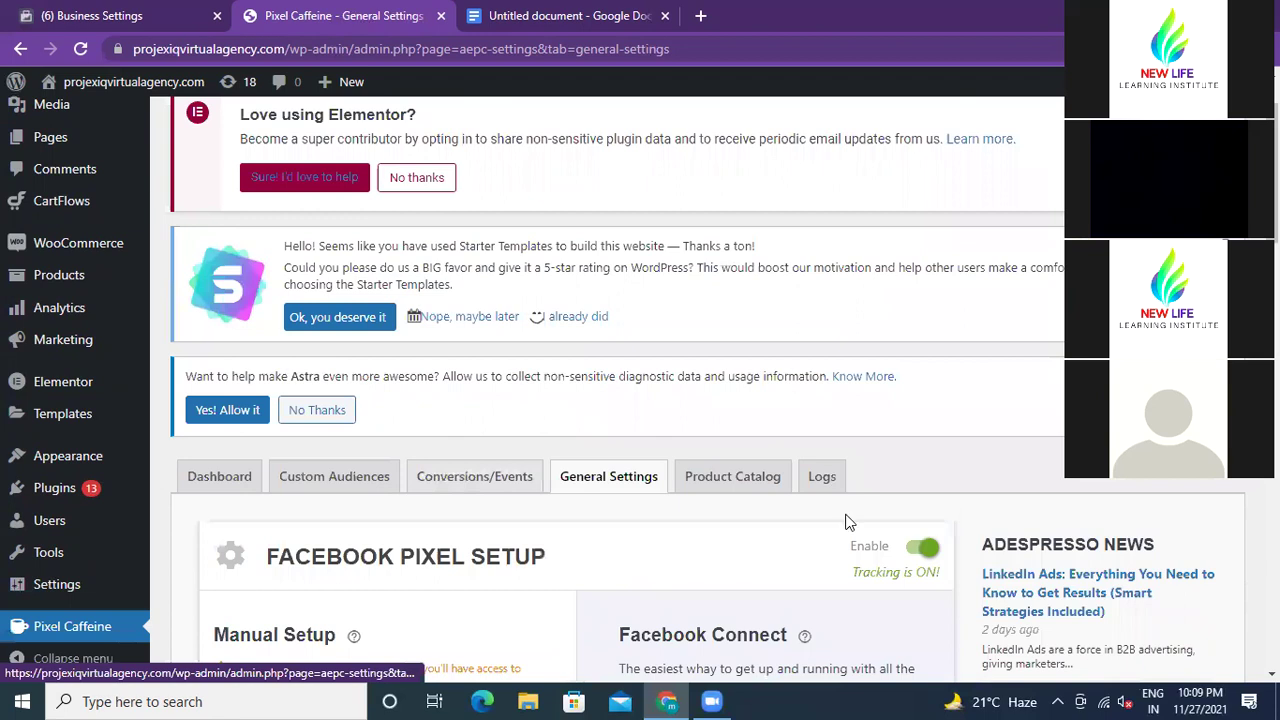
pyautogui.scroll(-5, 911, 548)
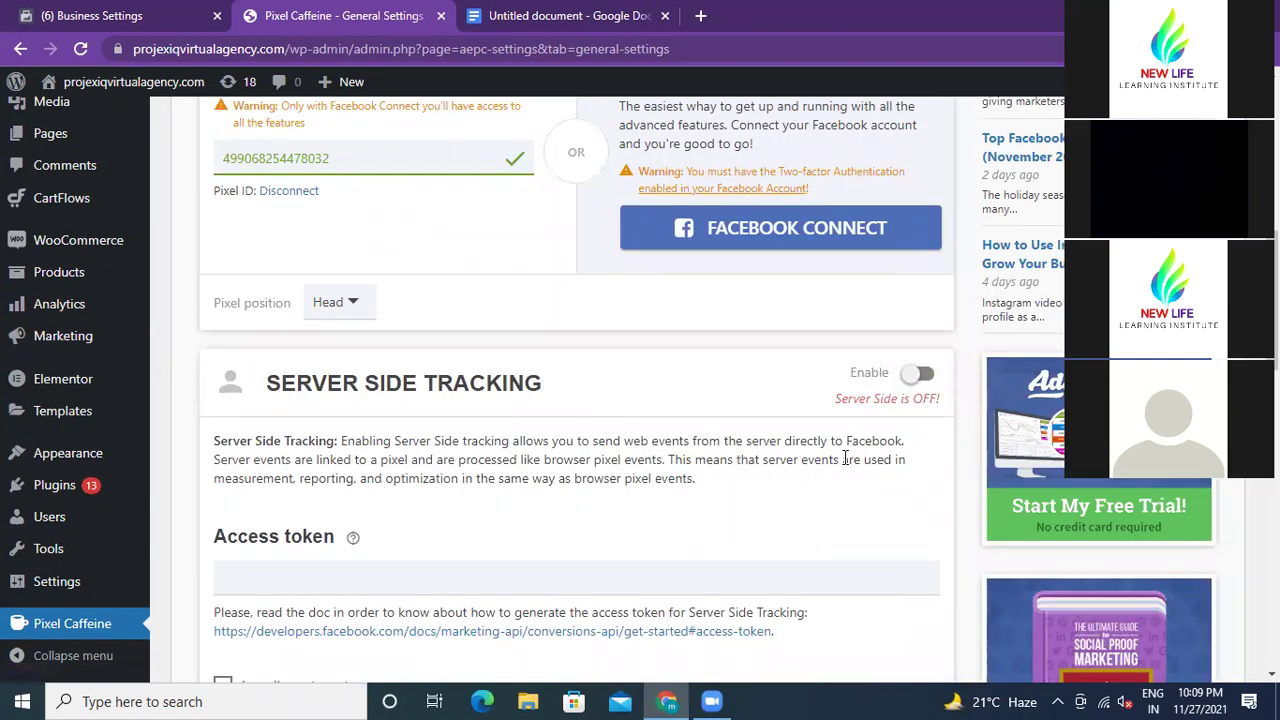
pyautogui.scroll(1, 845, 462)
pyautogui.scroll(3, 845, 463)
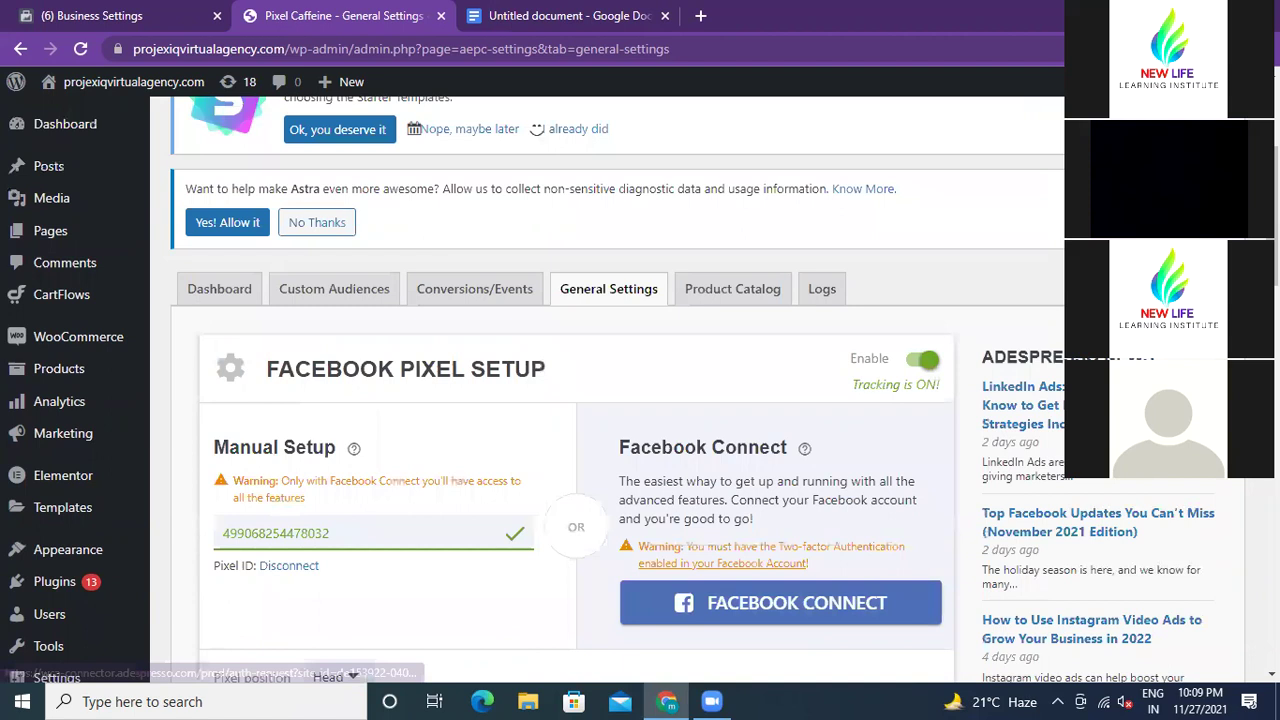
pyautogui.scroll(-1, 707, 400)
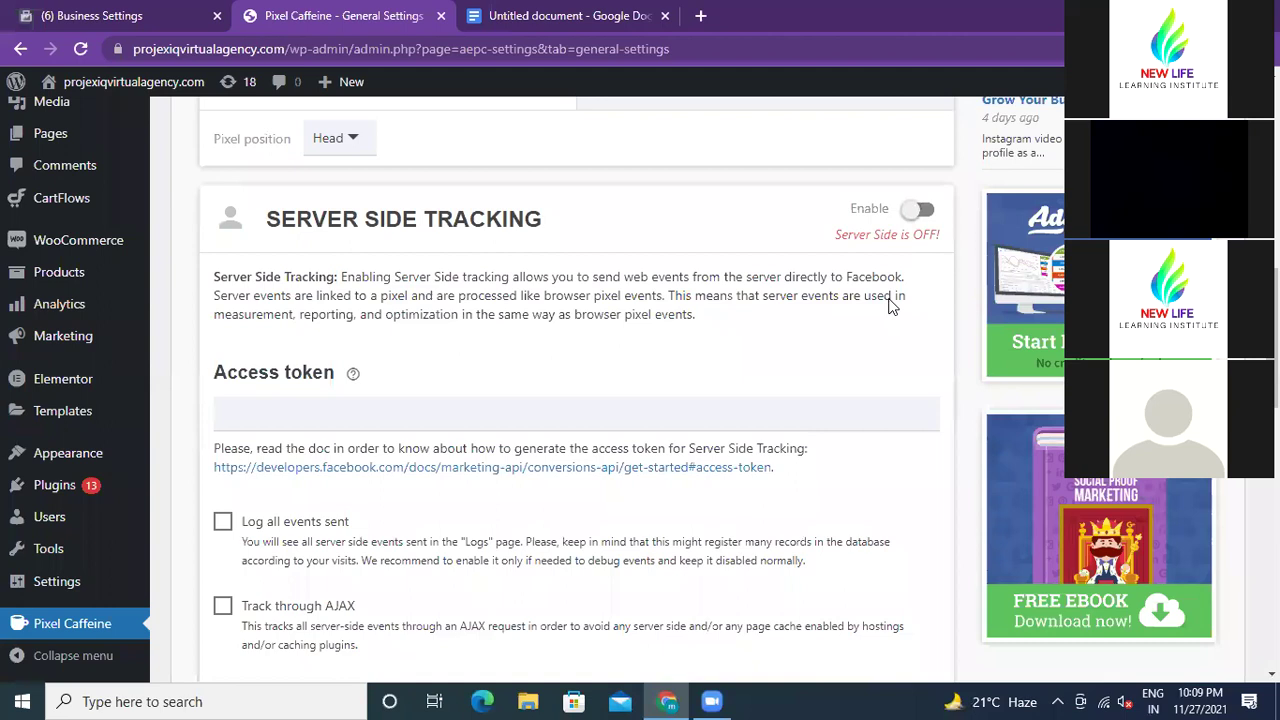
pyautogui.scroll(3, 890, 305)
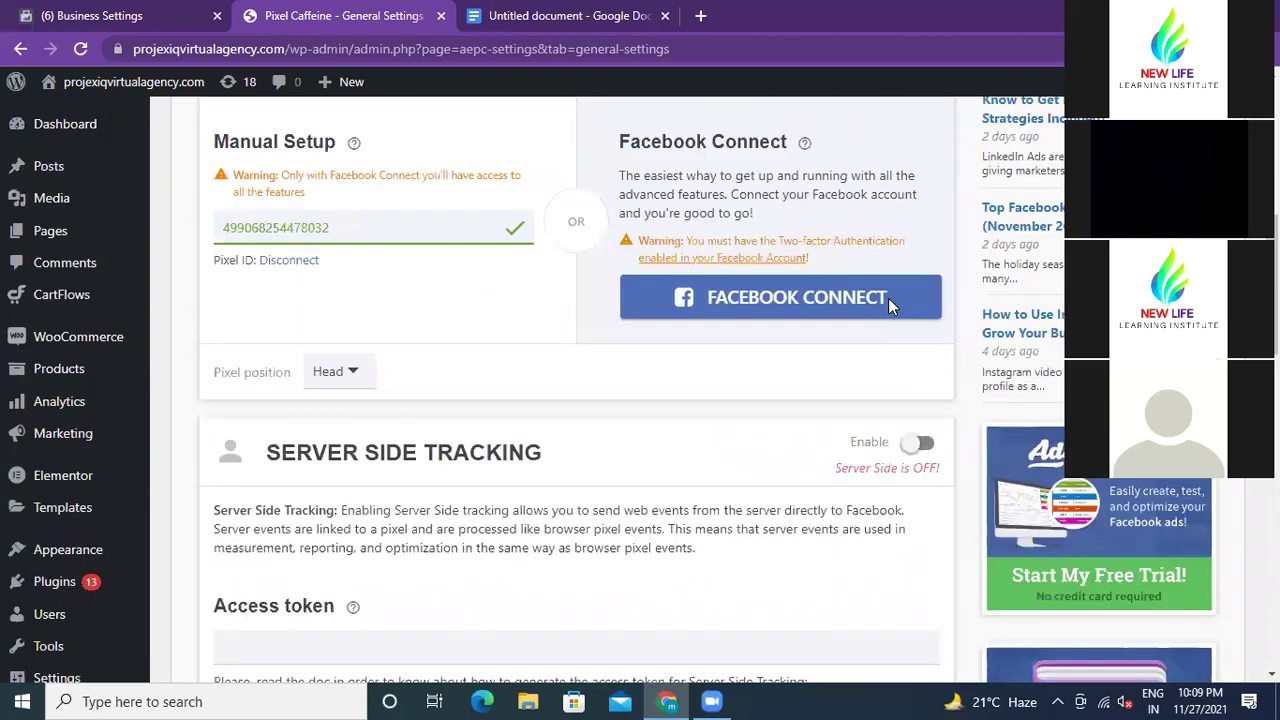
pyautogui.scroll(7, 888, 298)
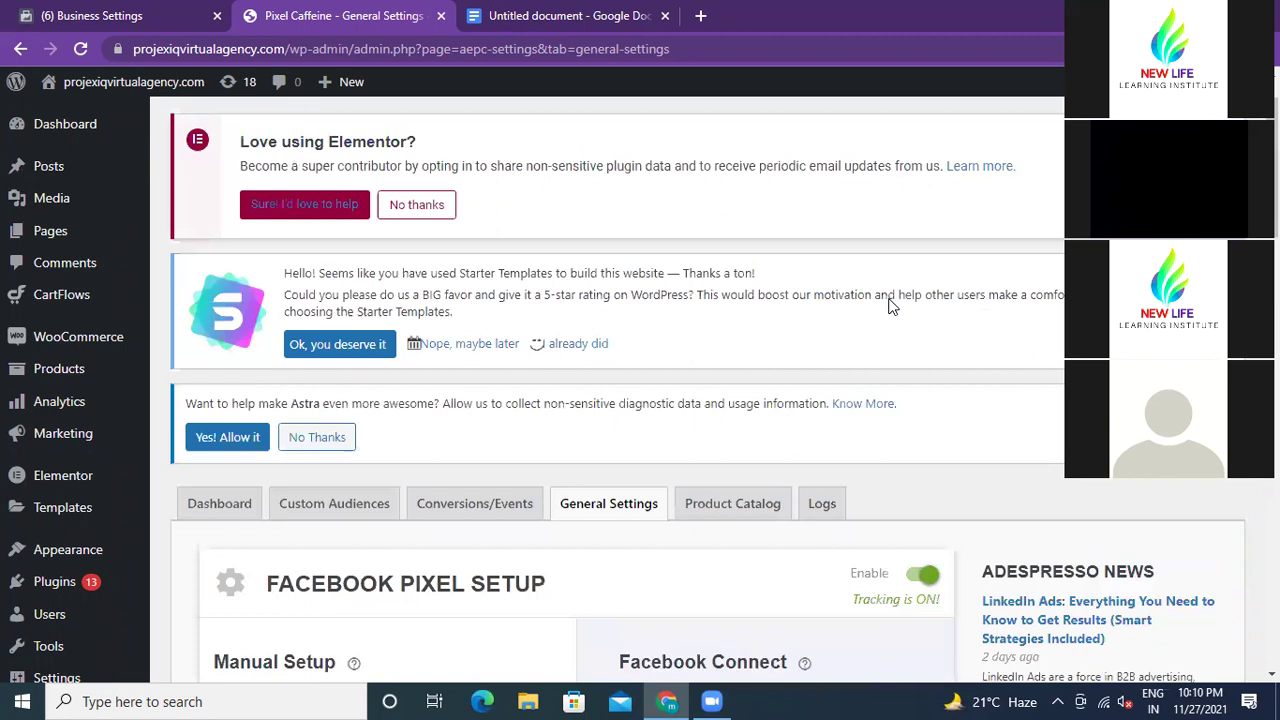
pyautogui.scroll(1, 890, 305)
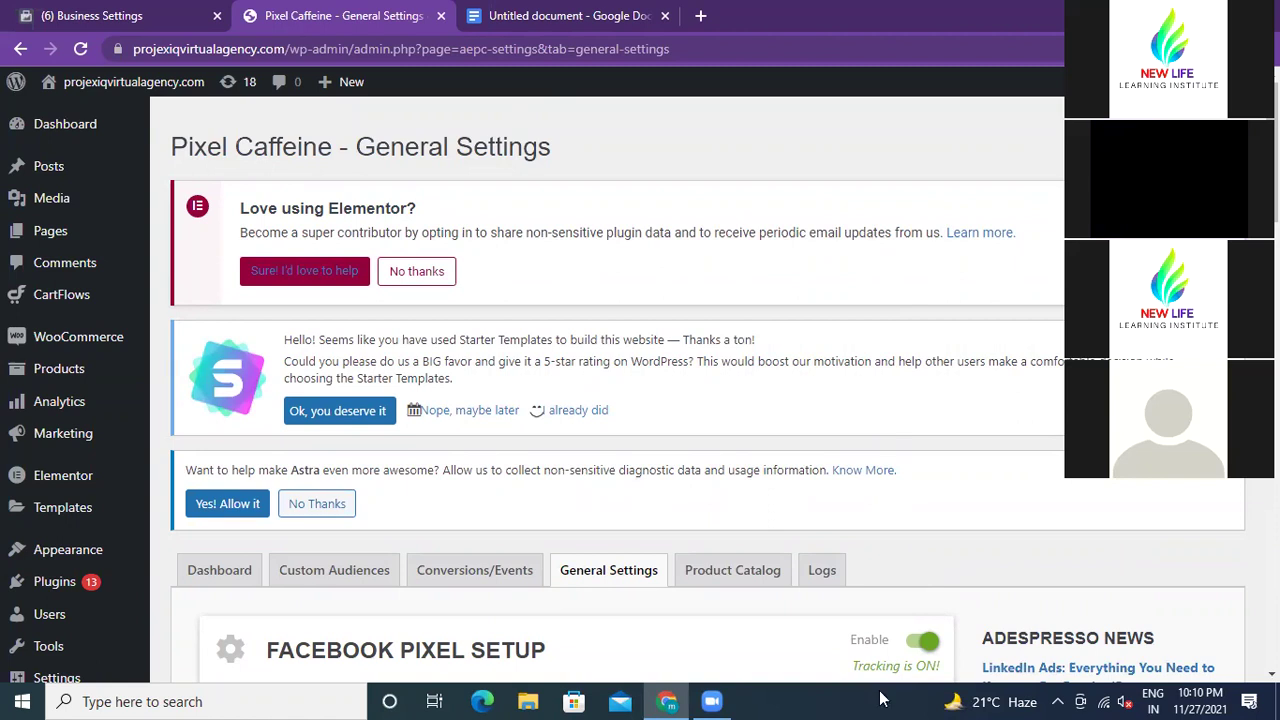
pyautogui.scroll(-1, 706, 409)
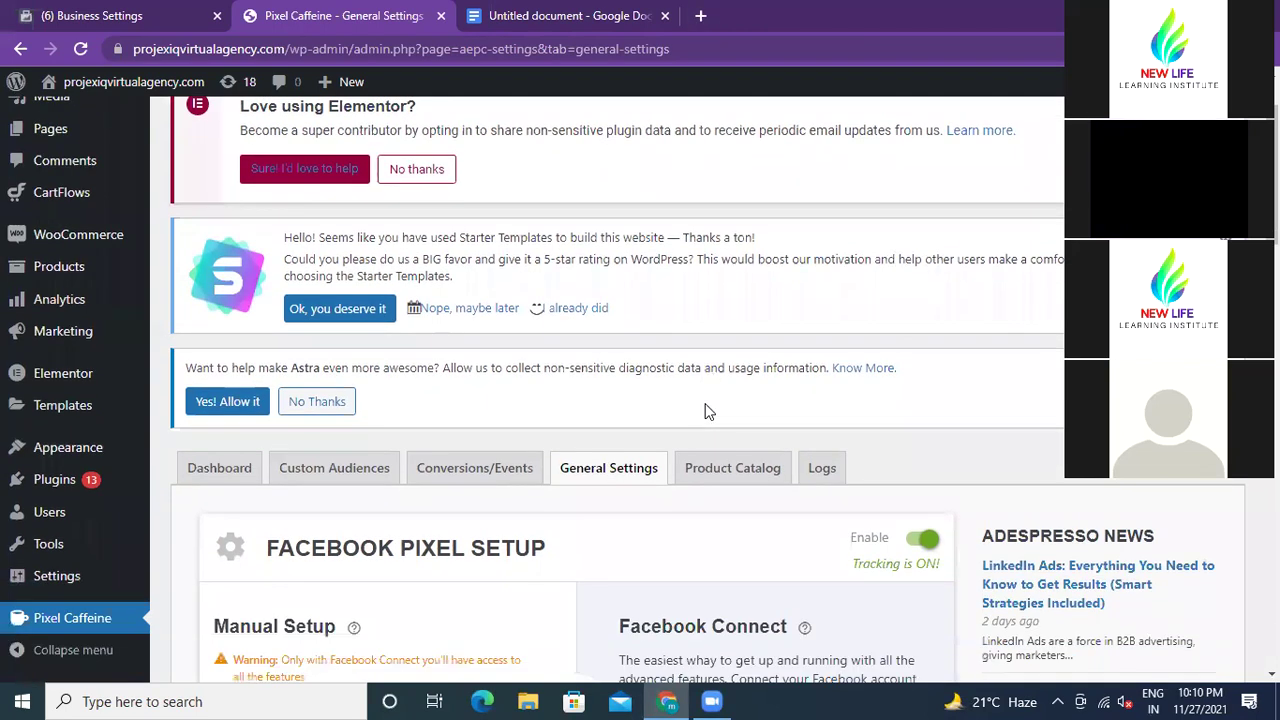
pyautogui.scroll(-1, 706, 410)
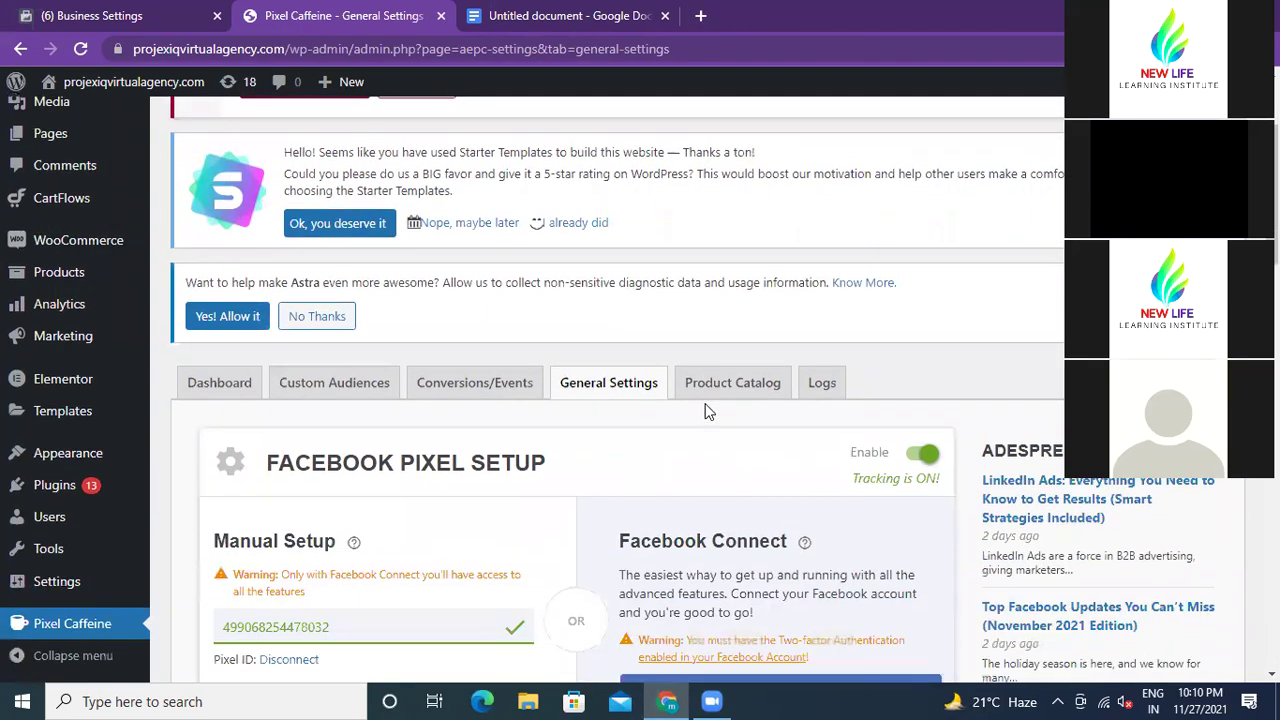
# Turn off the Enable toggle in Facebook Pixel Setup and begin disconnecting the Pixel ID.
pyautogui.click(918, 458)
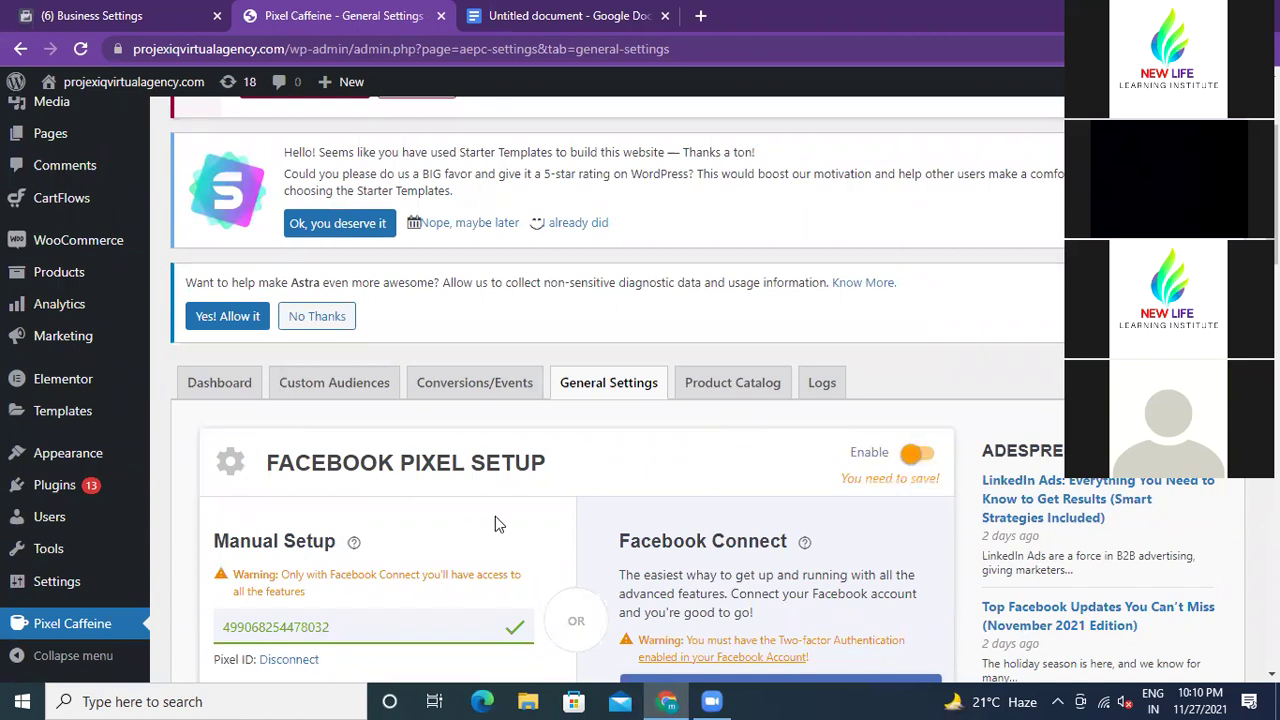
pyautogui.scroll(1, 495, 516)
pyautogui.scroll(1, 495, 516)
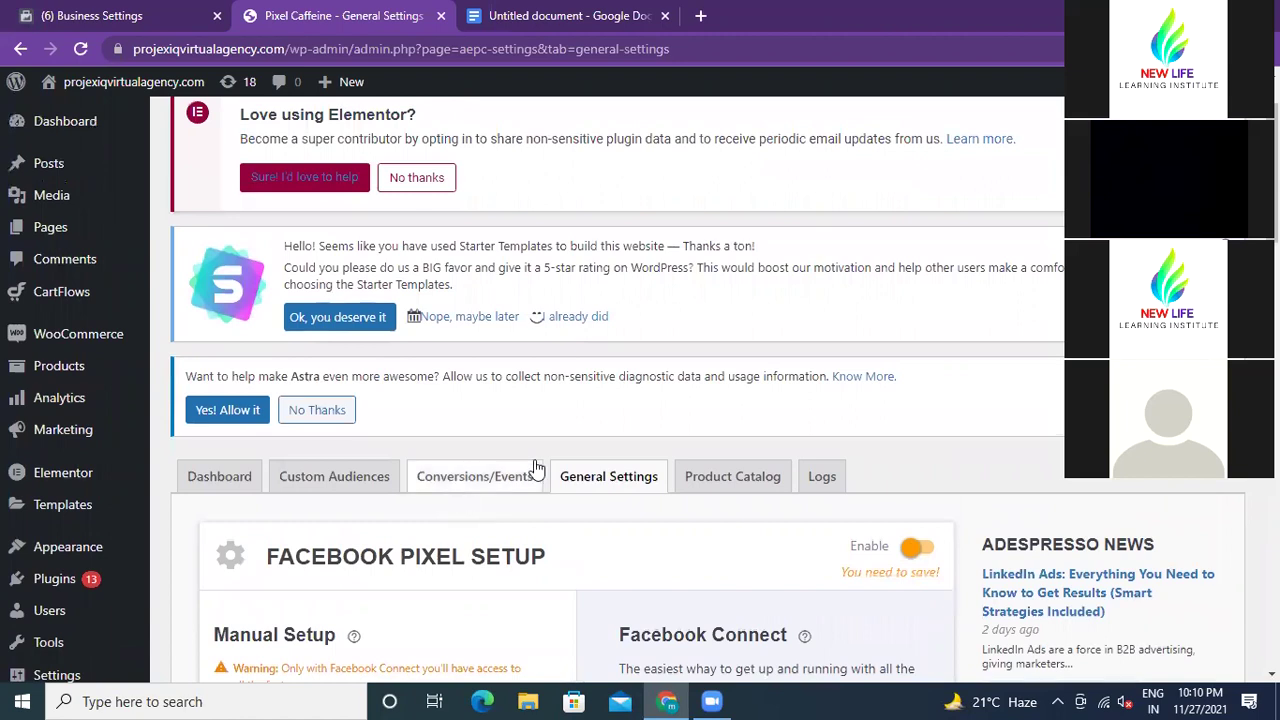
pyautogui.scroll(-1, 496, 517)
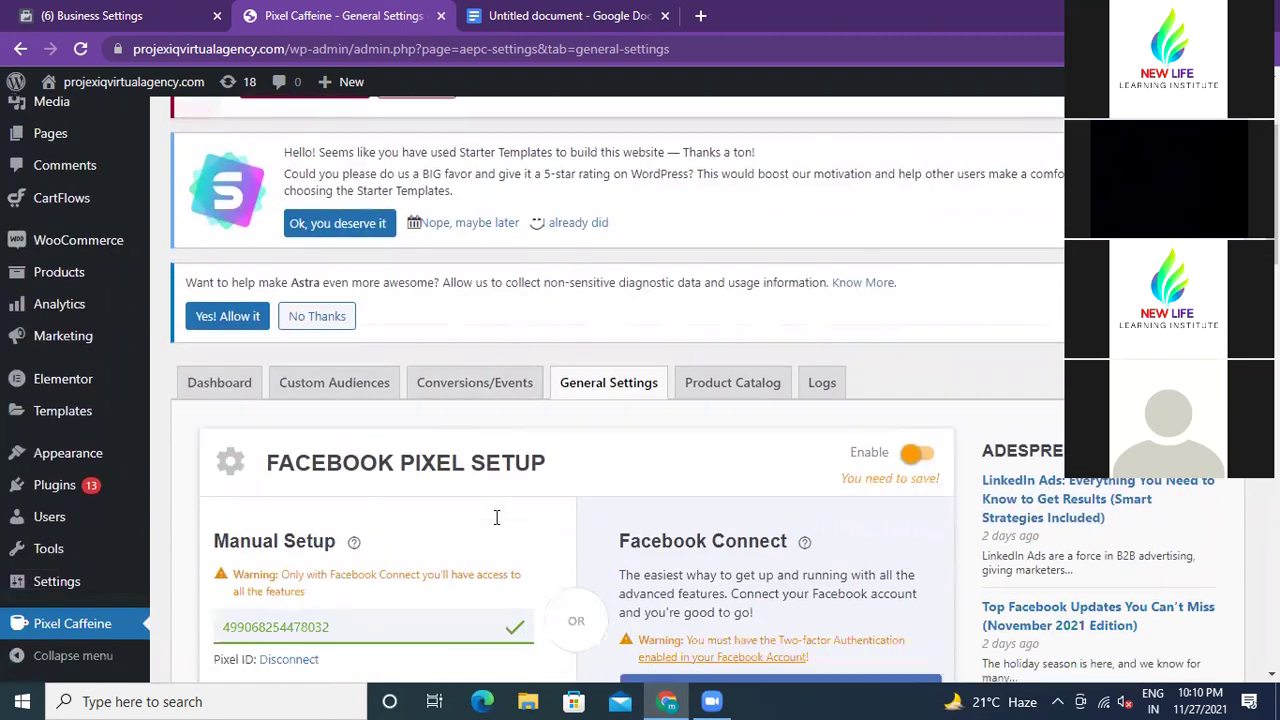
pyautogui.scroll(-1, 496, 517)
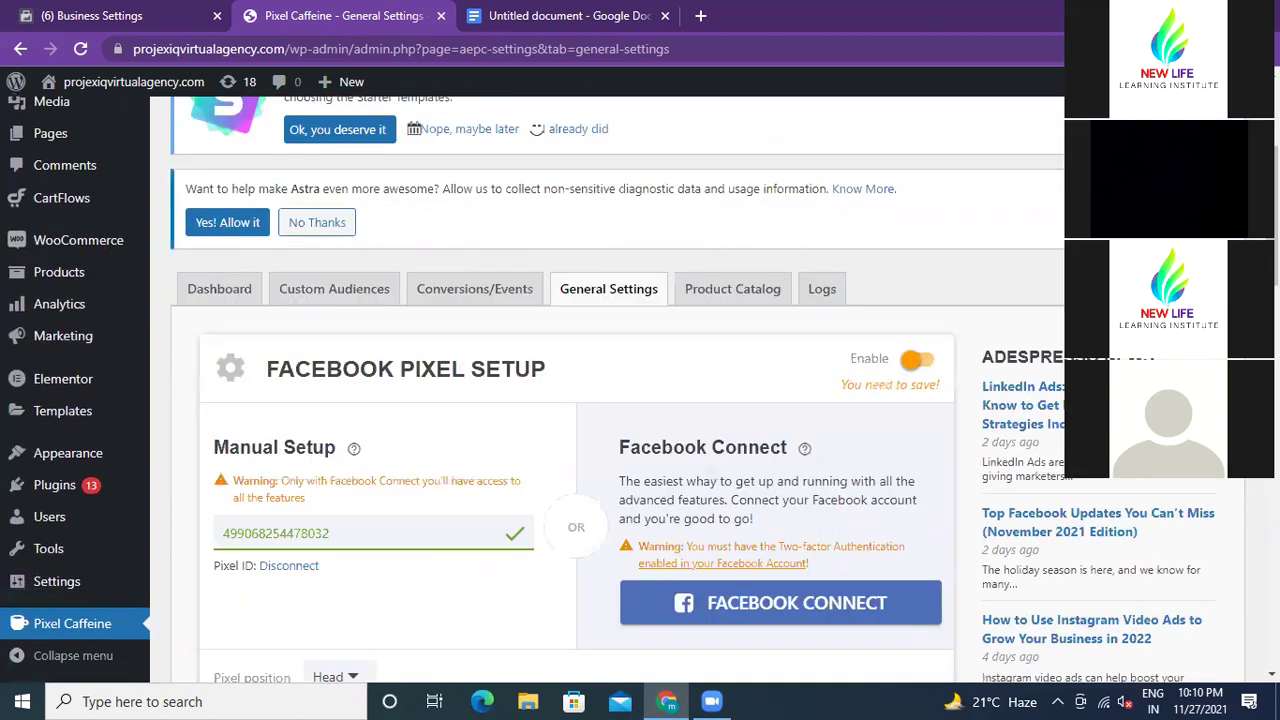
pyautogui.scroll(-2, 245, 680)
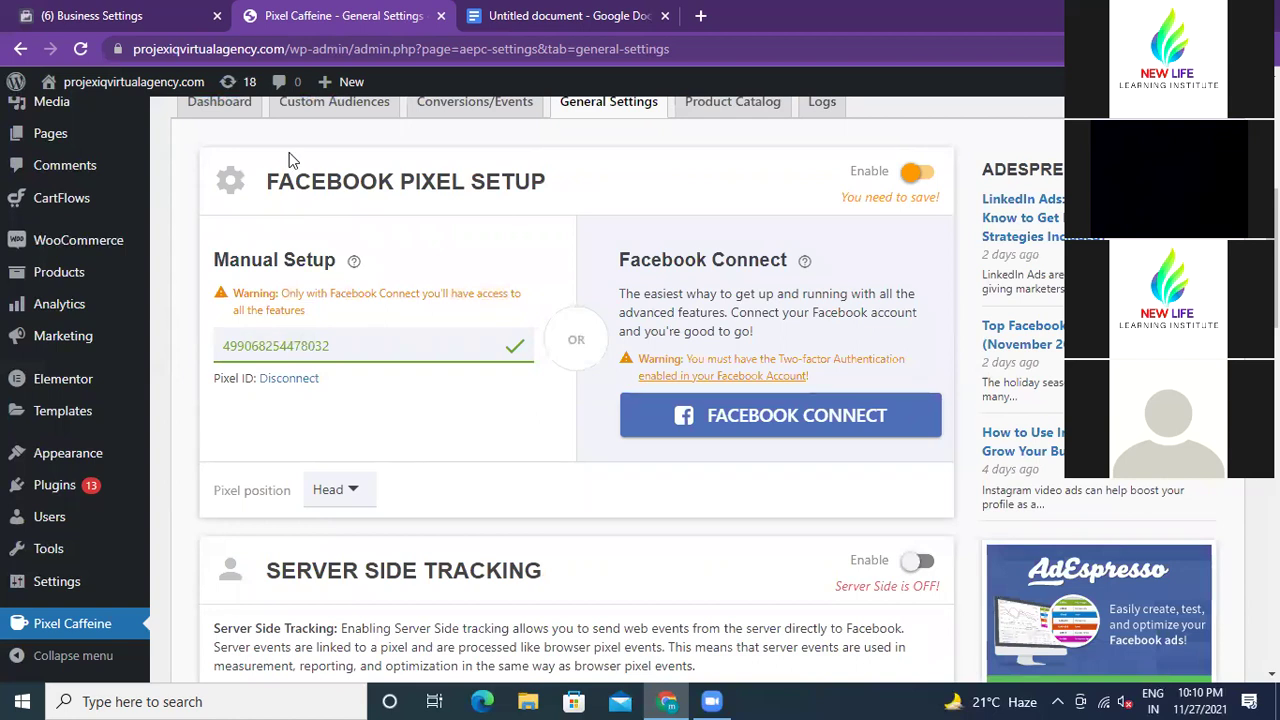
pyautogui.click(300, 386)
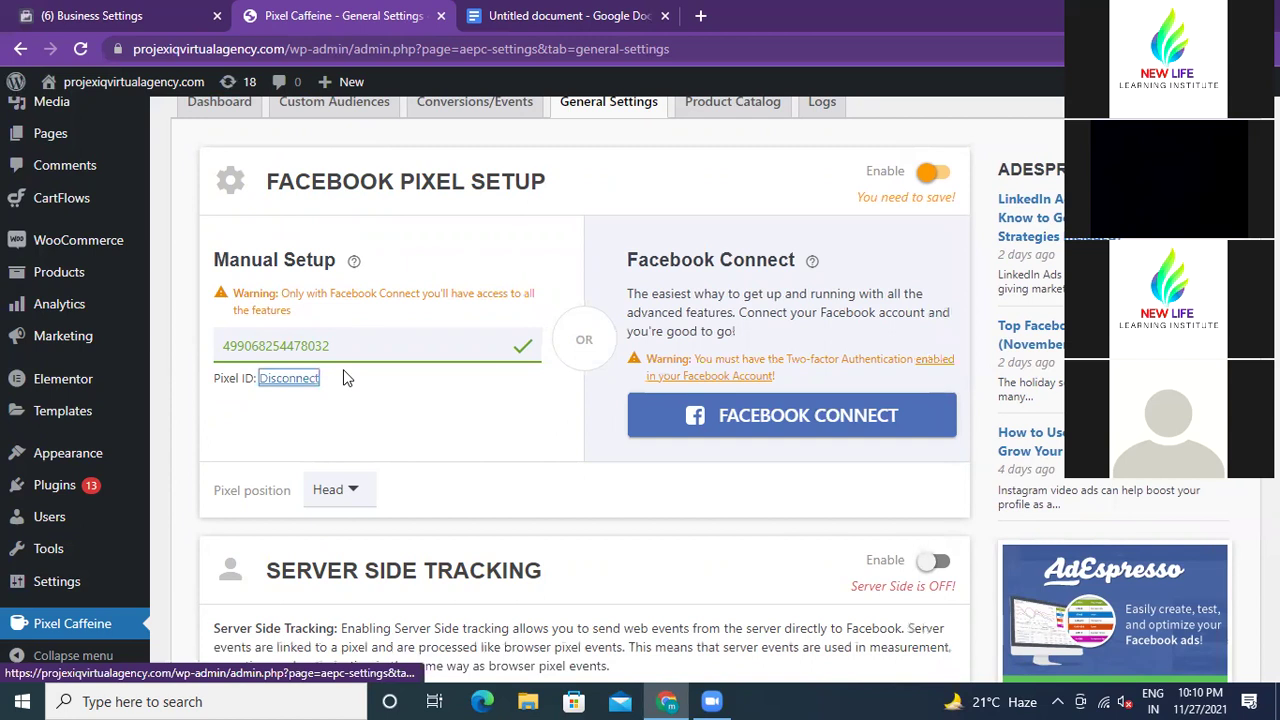
# Disconnect the manual pixel ID, confirming YES and leaving the page so it reloads.
pyautogui.click(288, 386)
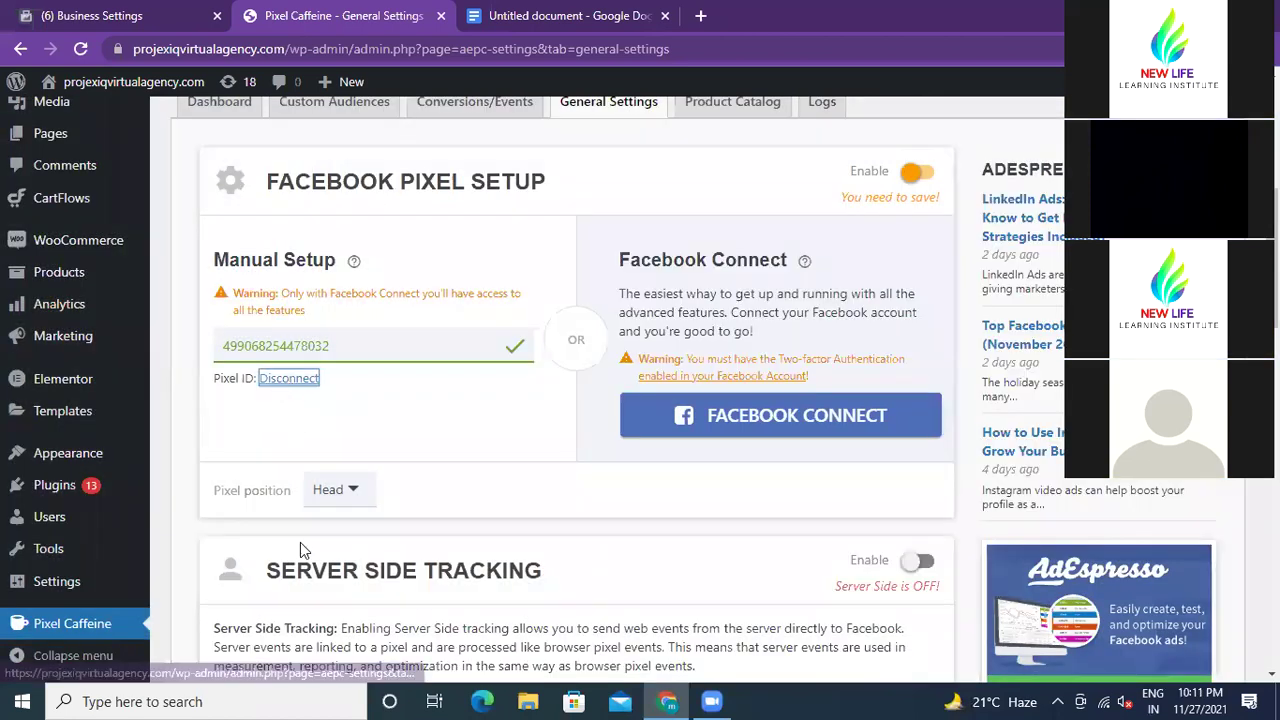
pyautogui.press('Return')
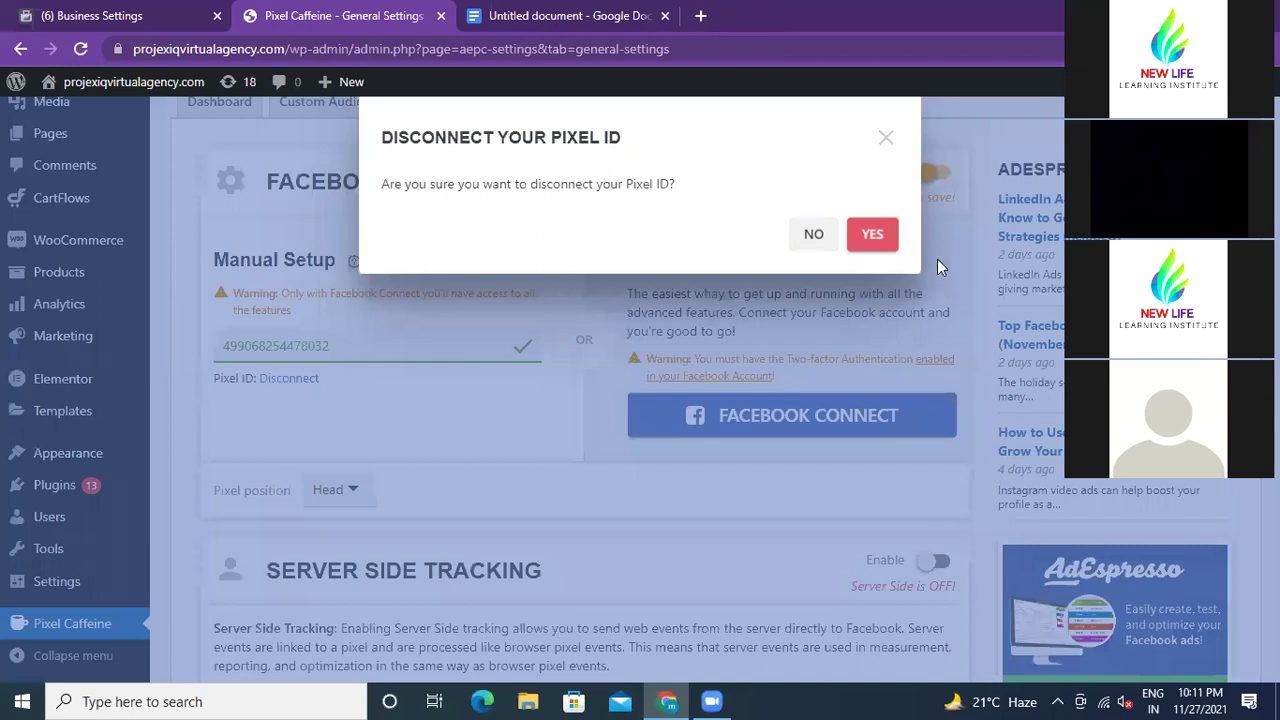
pyautogui.click(874, 244)
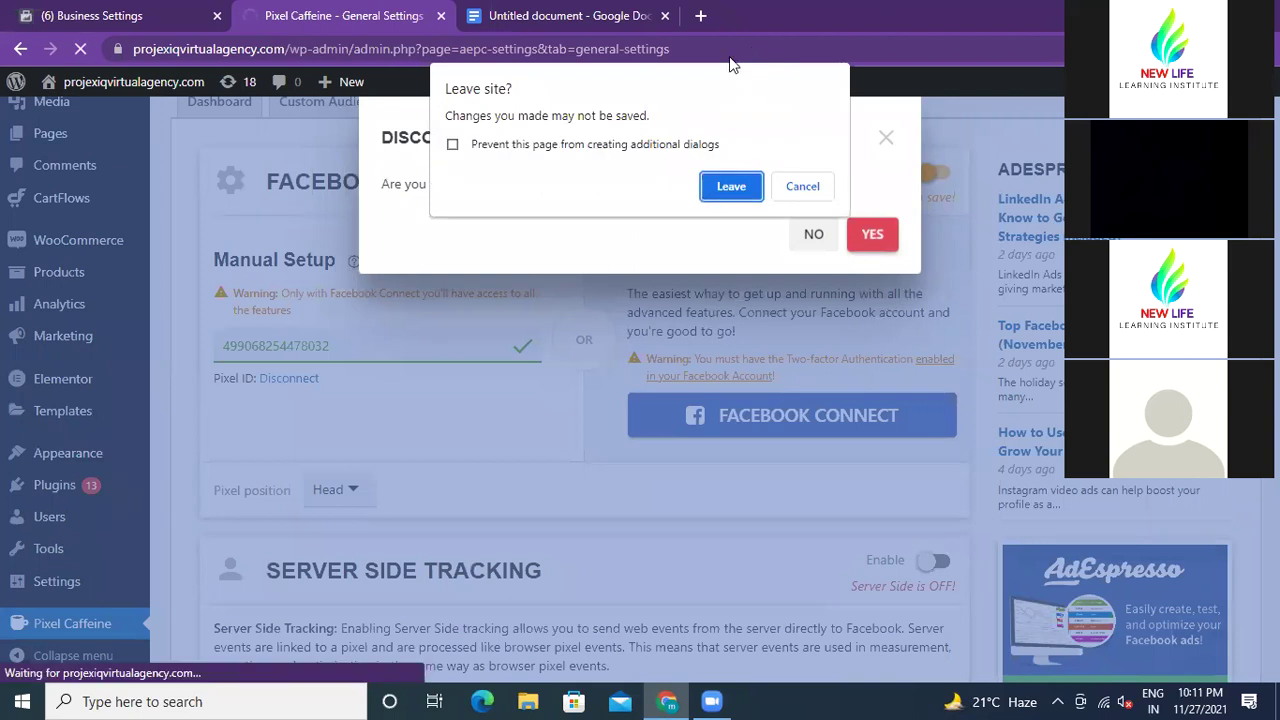
pyautogui.click(731, 188)
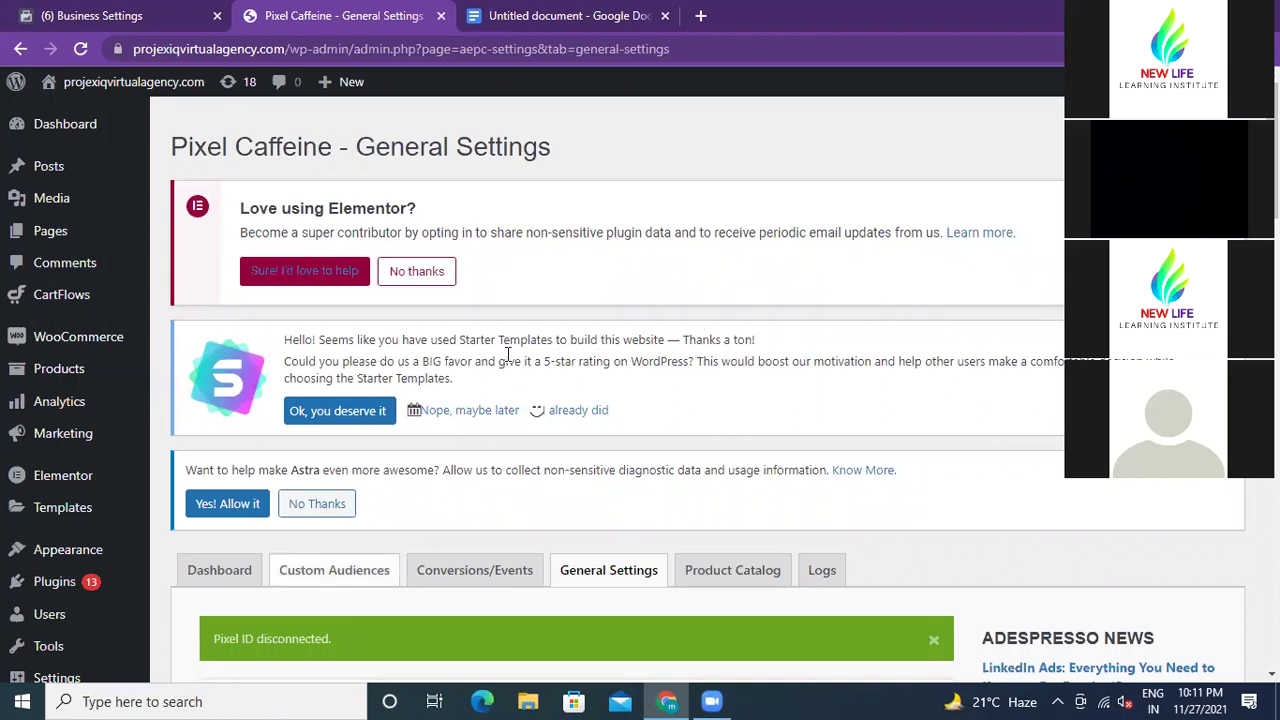
pyautogui.scroll(-1, 650, 381)
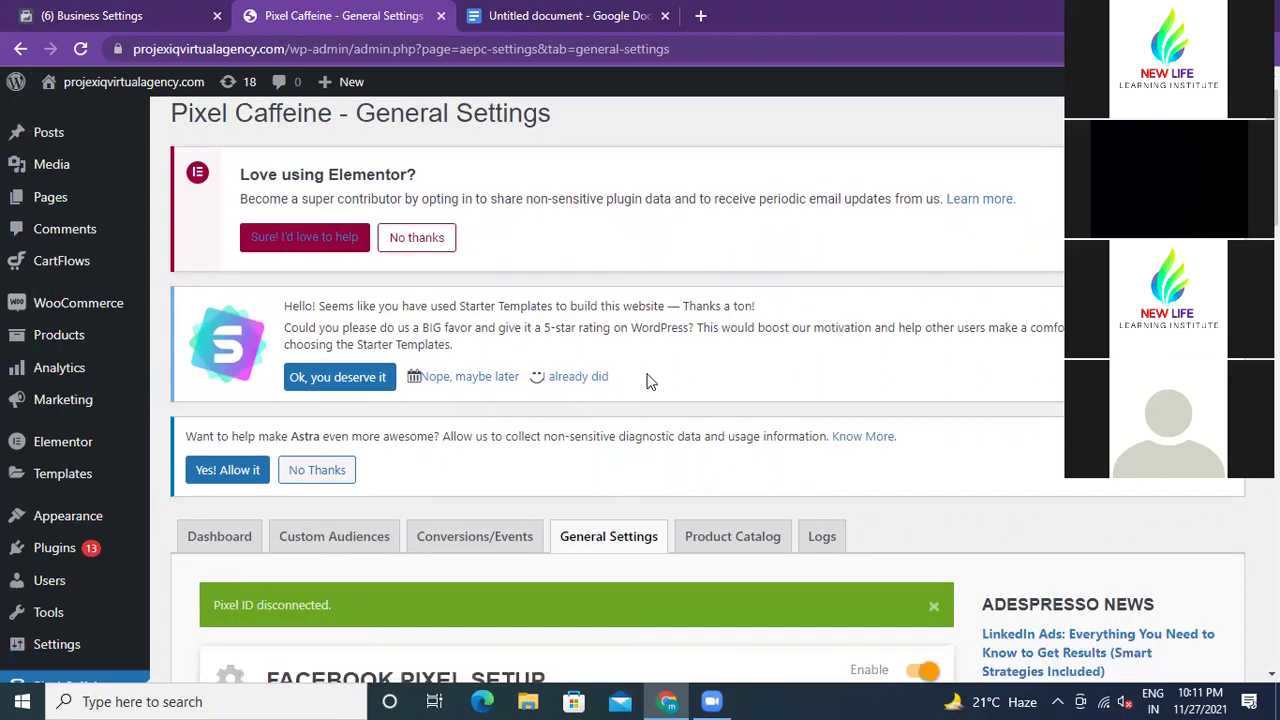
pyautogui.scroll(-3, 646, 381)
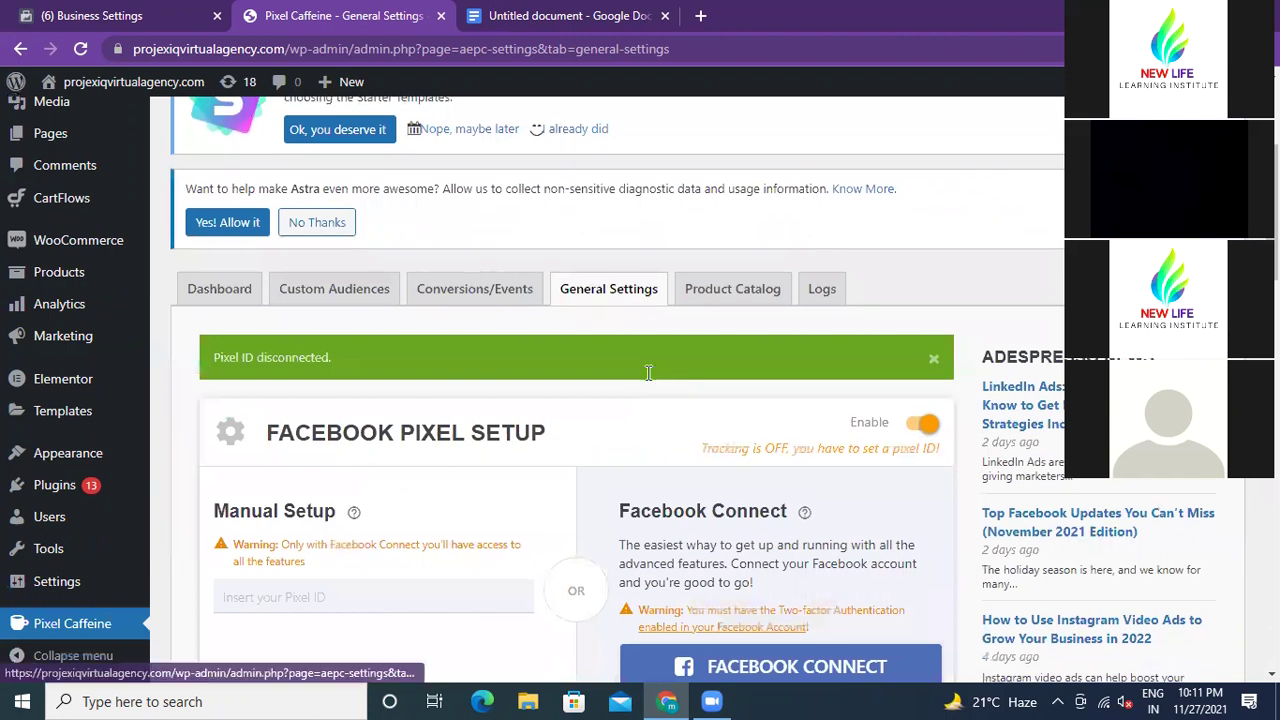
pyautogui.scroll(-3, 648, 372)
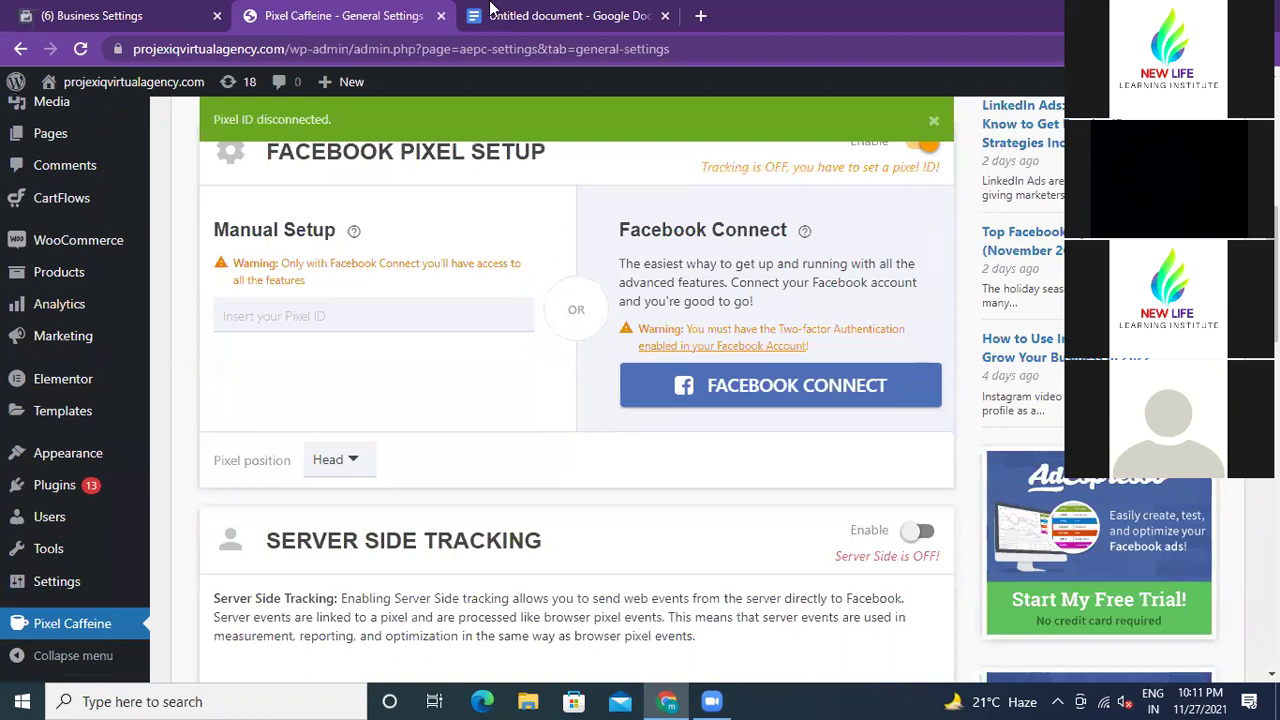
pyautogui.scroll(-5, 450, 424)
pyautogui.scroll(3, 450, 400)
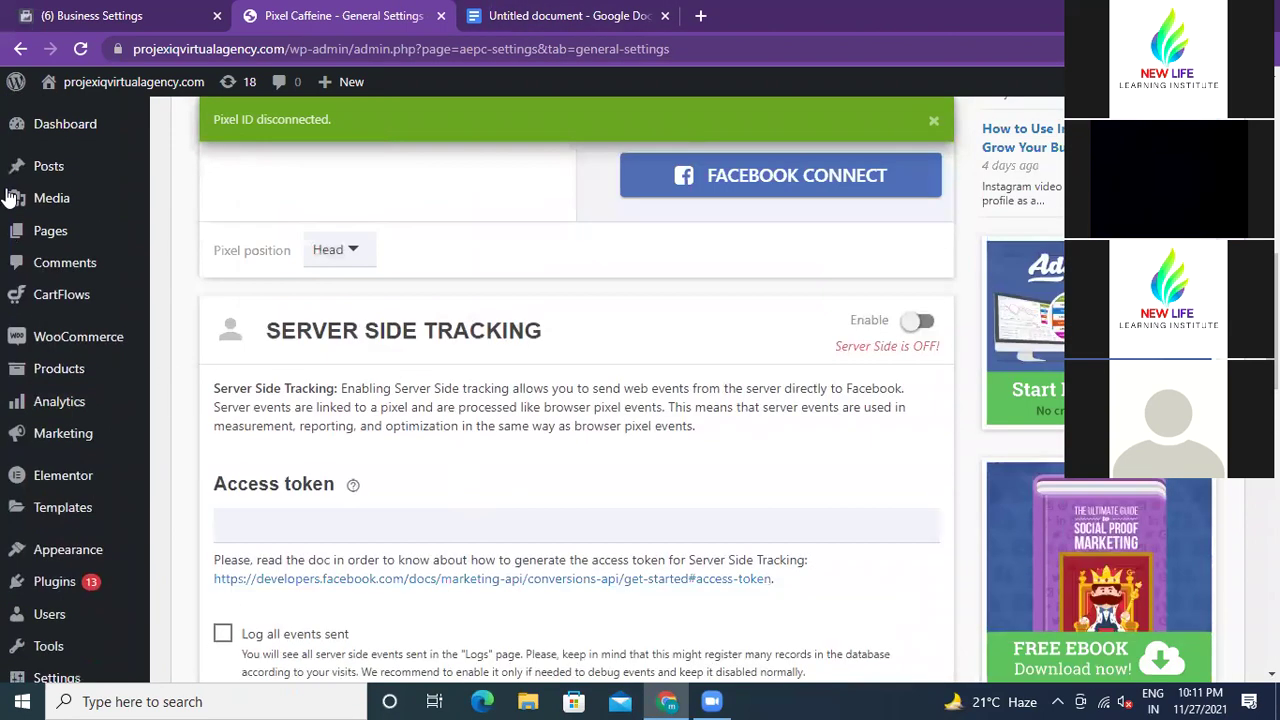
pyautogui.scroll(4, 47, 405)
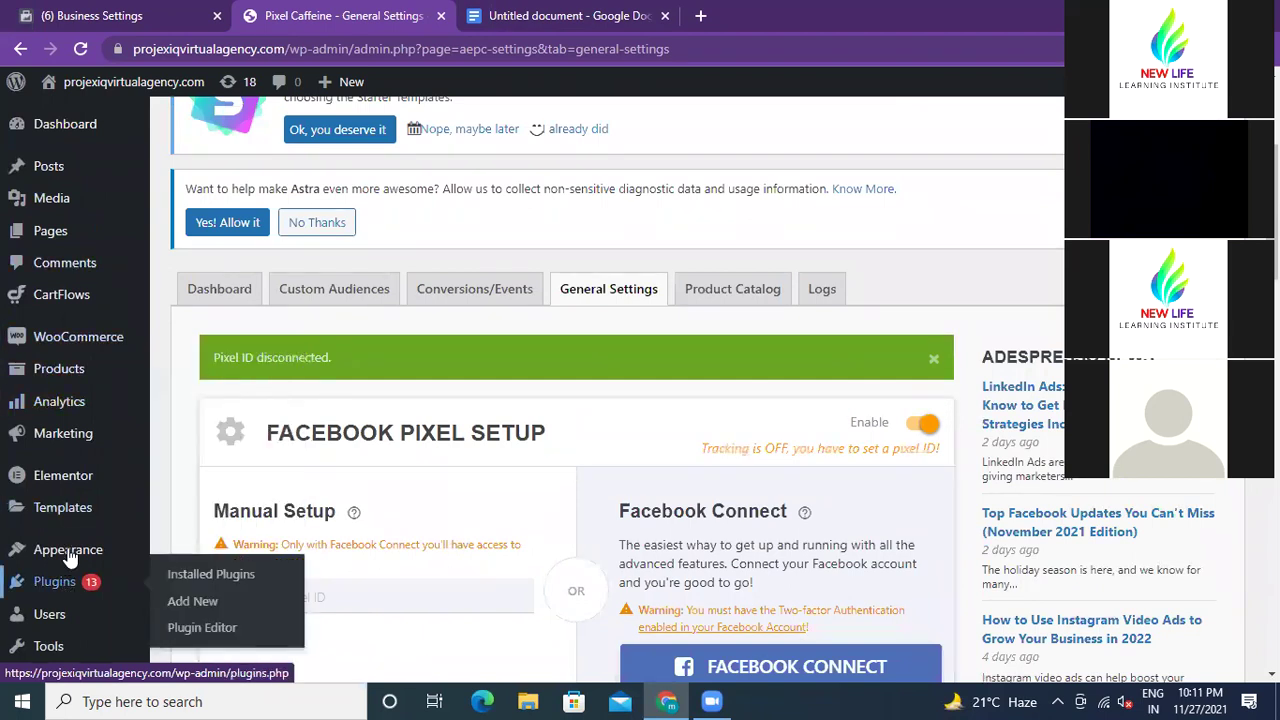
pyautogui.moveTo(70, 556)
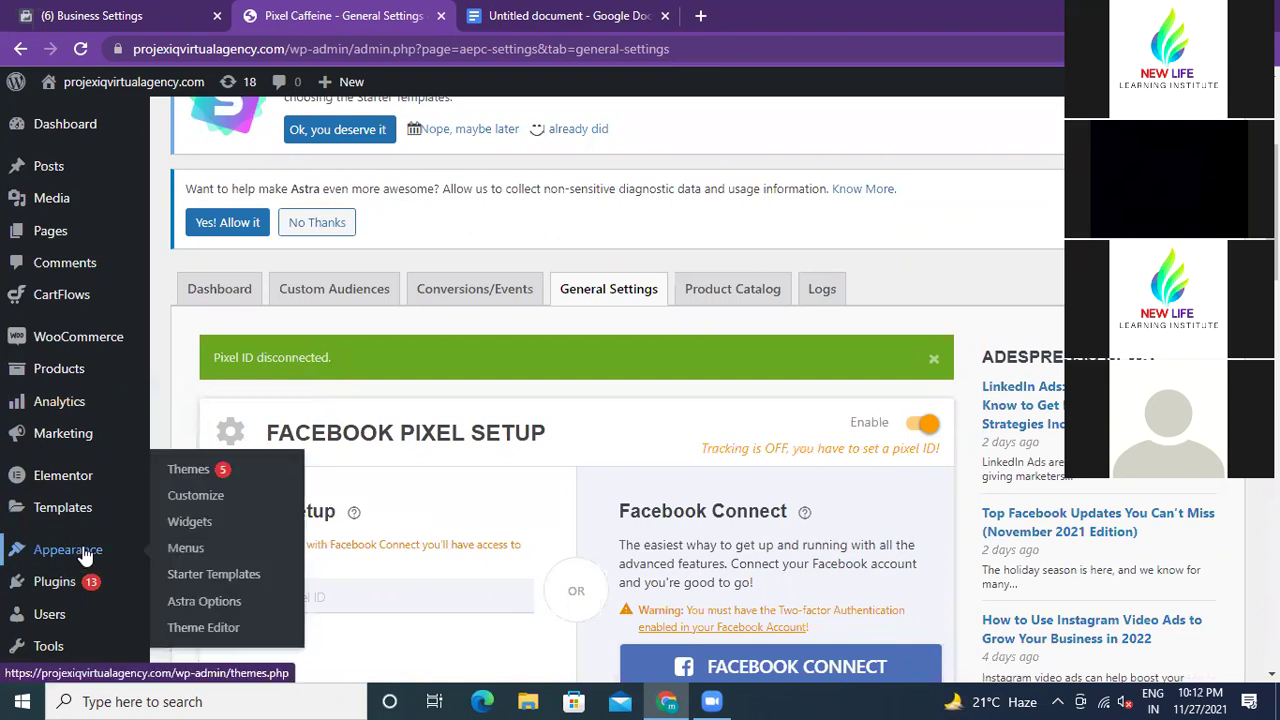
# View the installed themes under Appearance with Astra active, then go to Theme Editor.
pyautogui.click(85, 555)
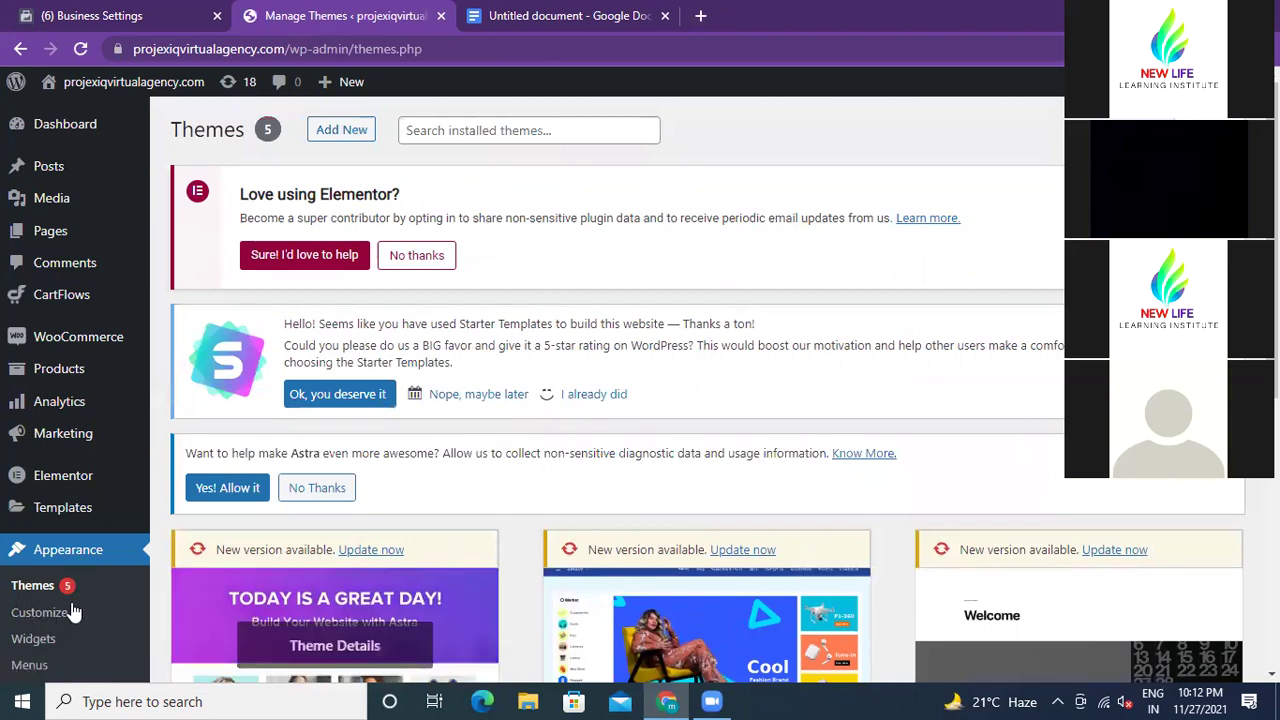
pyautogui.scroll(-3, 71, 604)
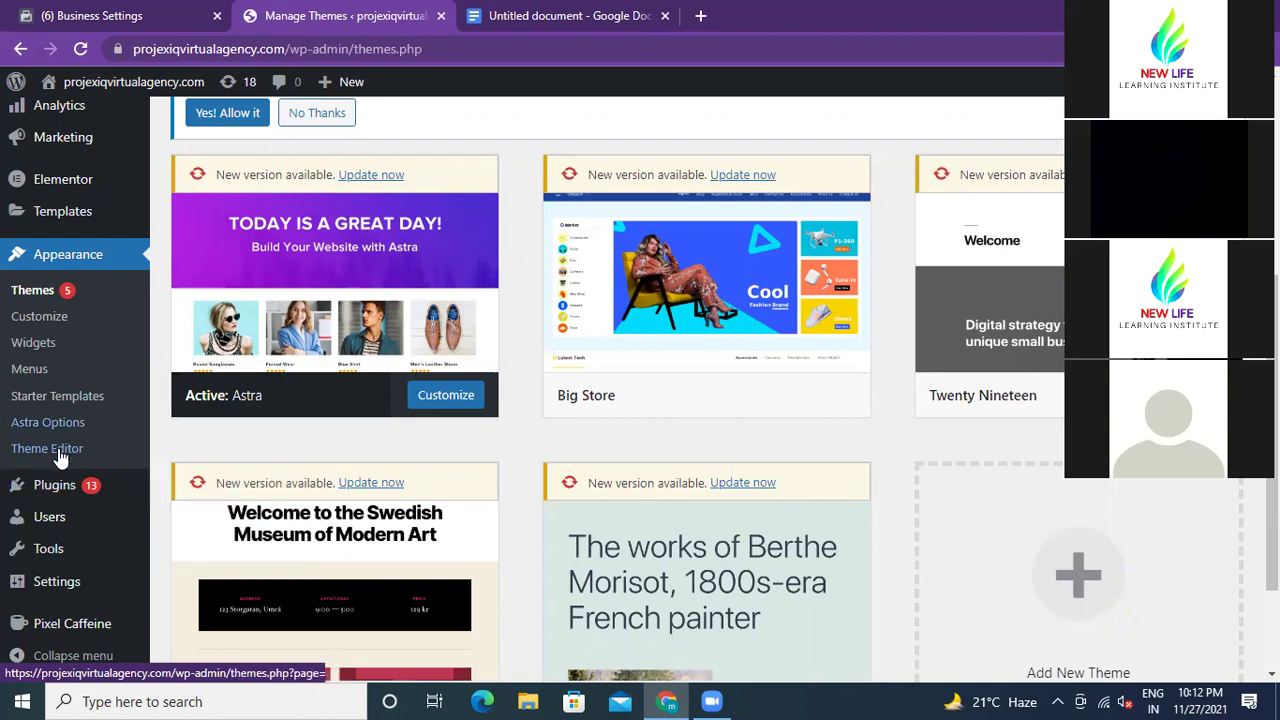
pyautogui.click(47, 449)
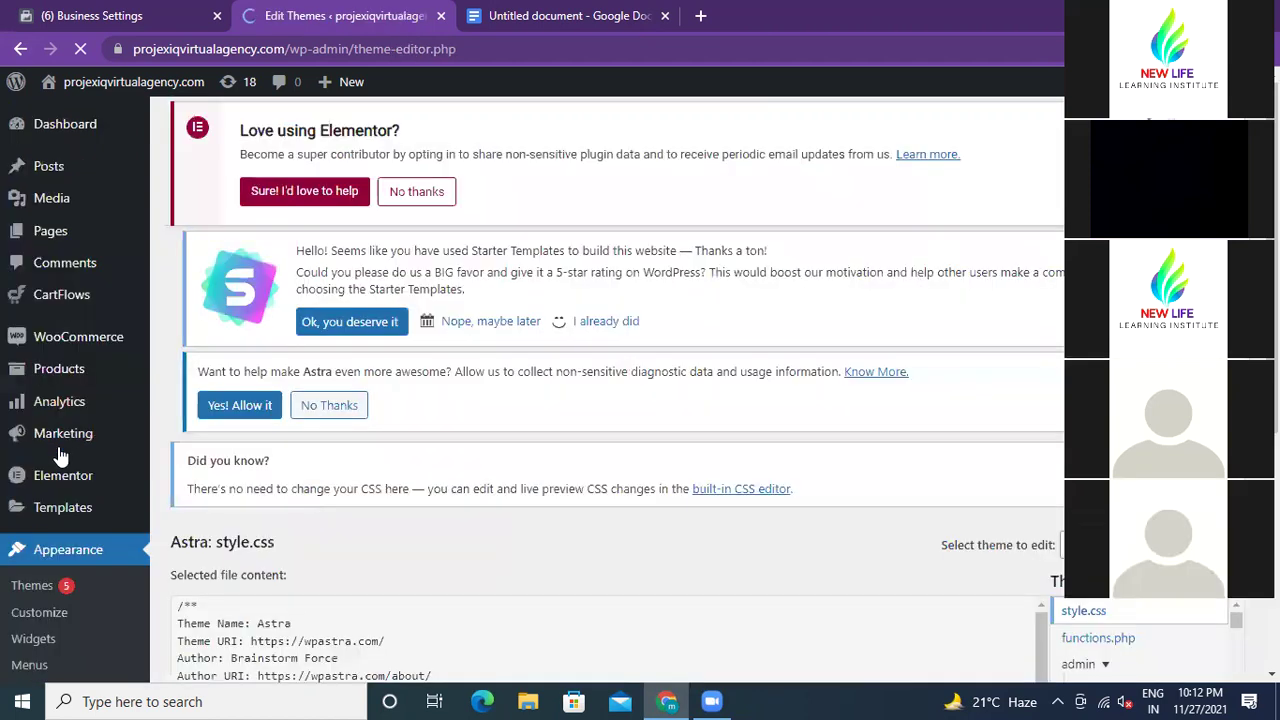
# Open Astra's header.php from the Theme Files list and scroll to its head section.
pyautogui.scroll(-1, 1057, 493)
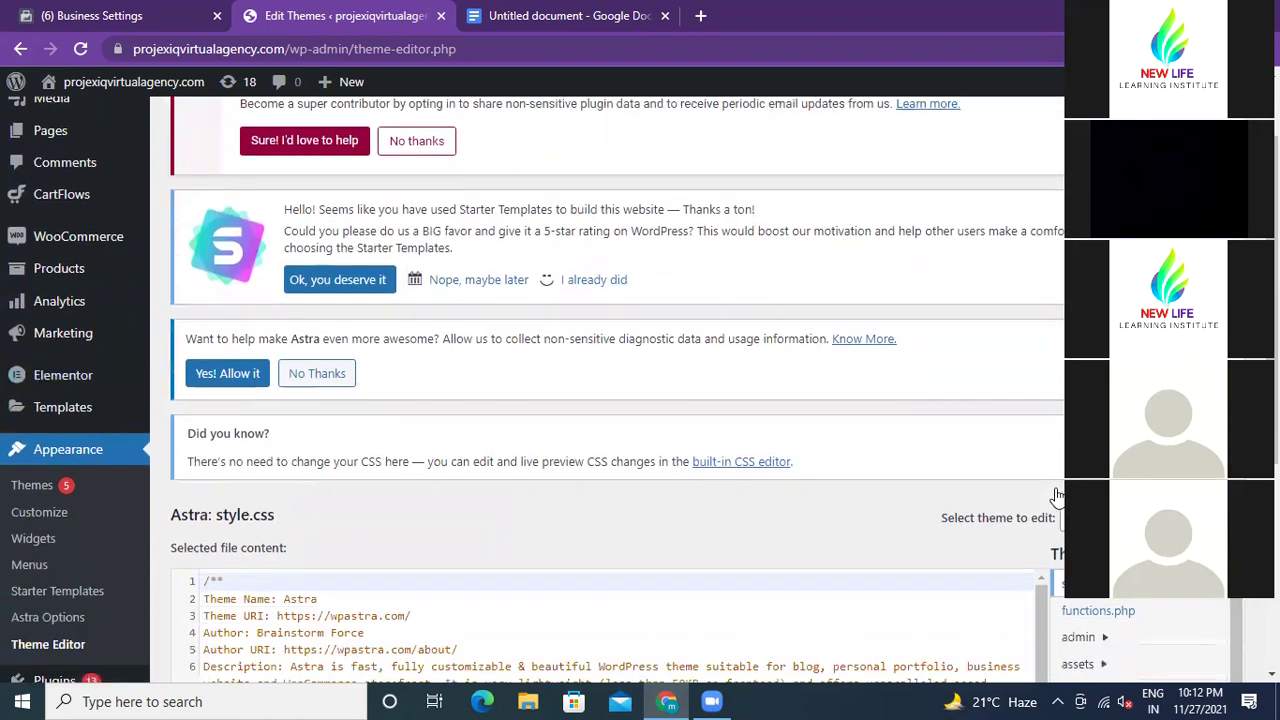
pyautogui.scroll(-3, 1057, 493)
pyautogui.scroll(-1, 1057, 493)
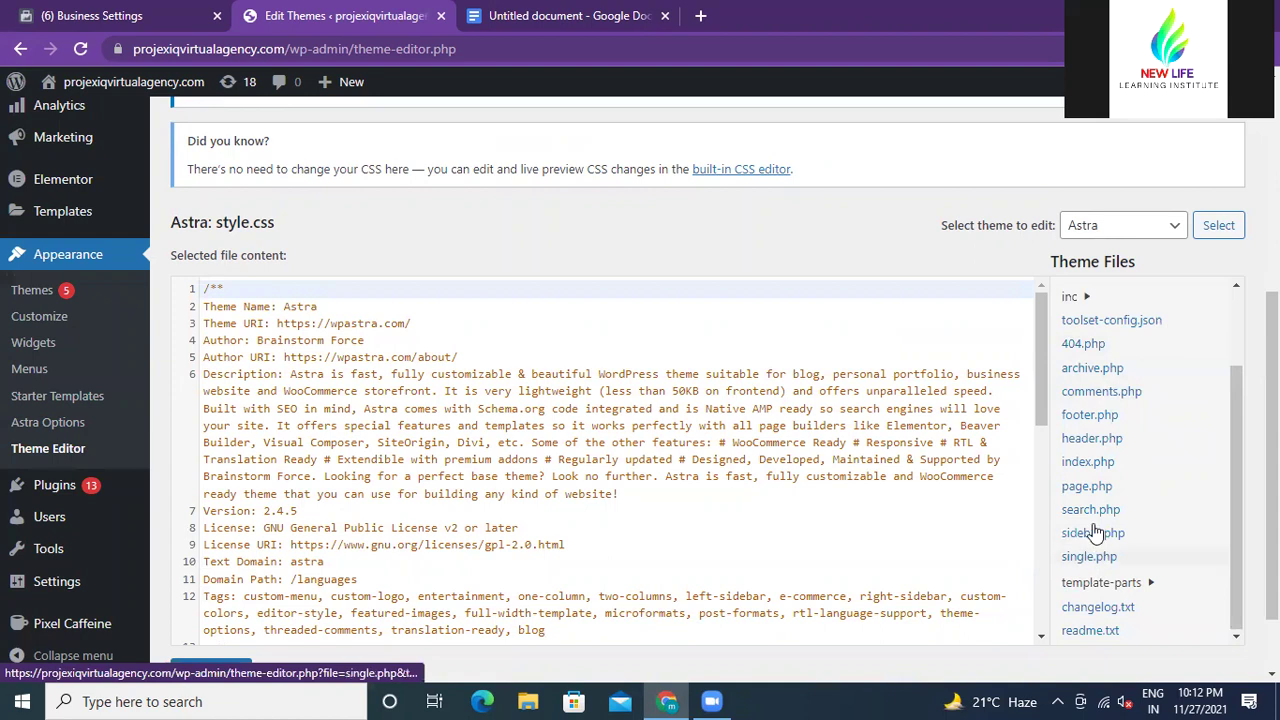
pyautogui.click(1084, 446)
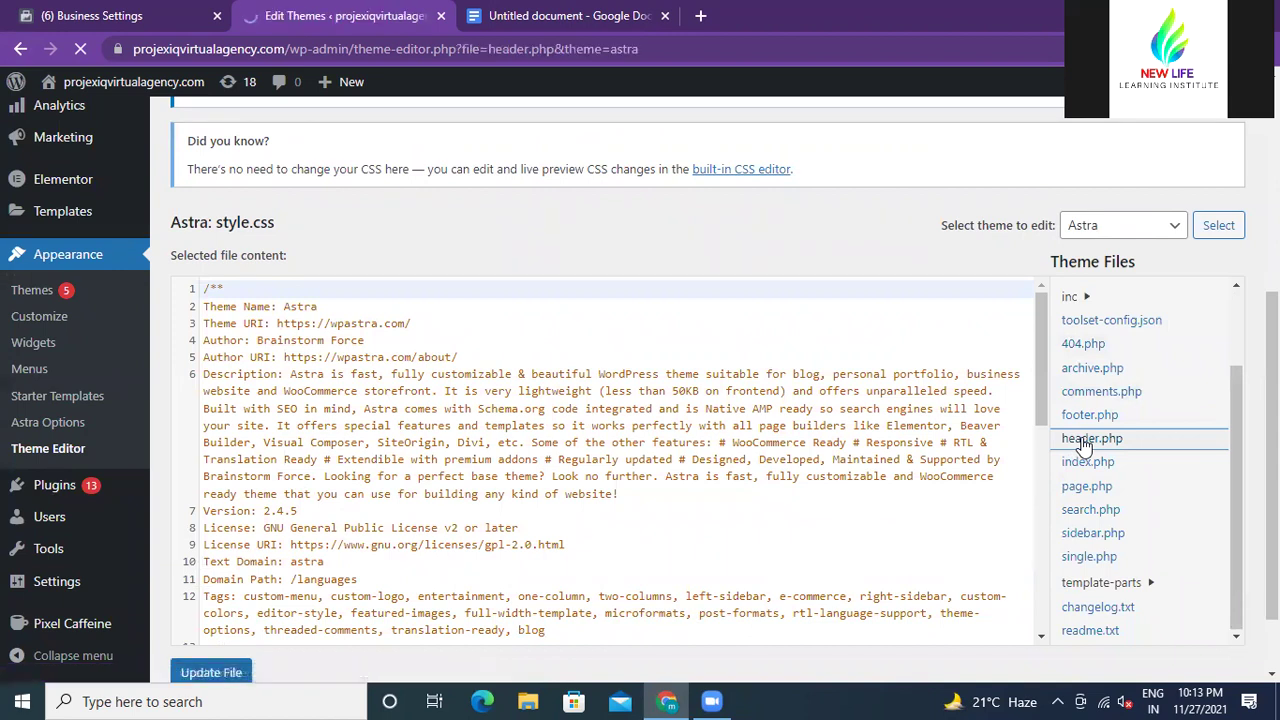
pyautogui.scroll(-4, 1084, 446)
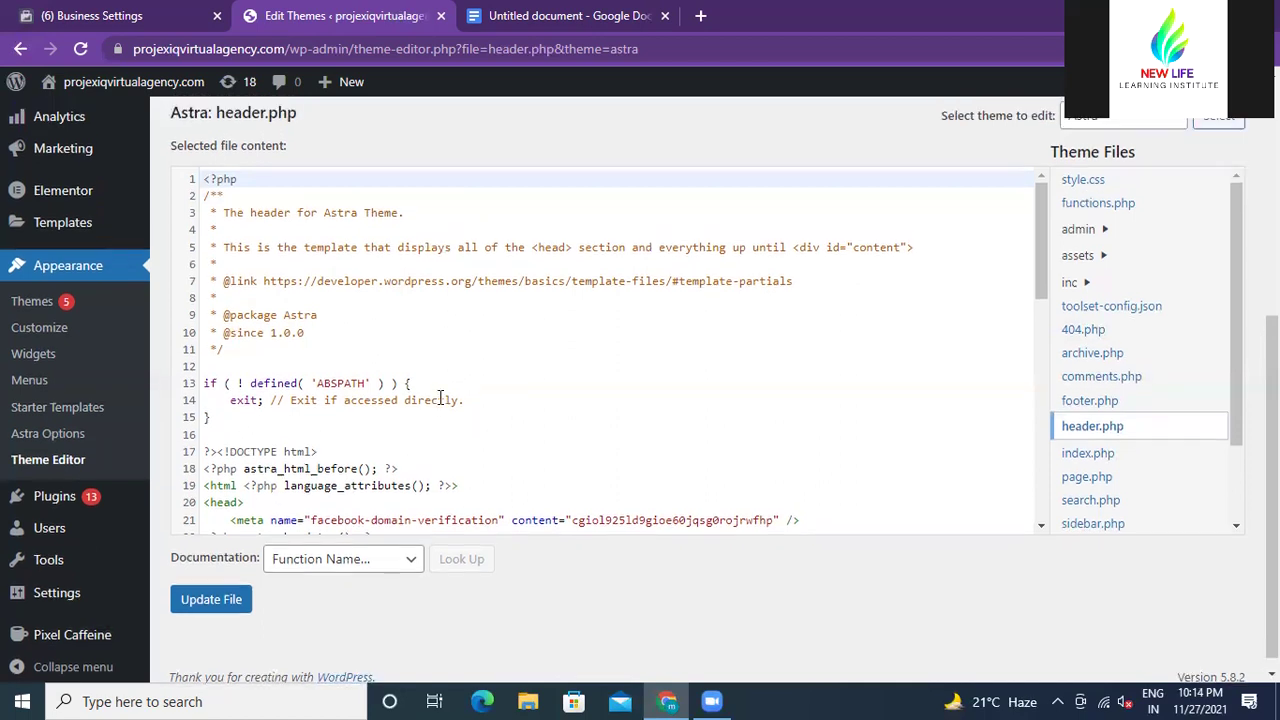
pyautogui.scroll(2, 440, 400)
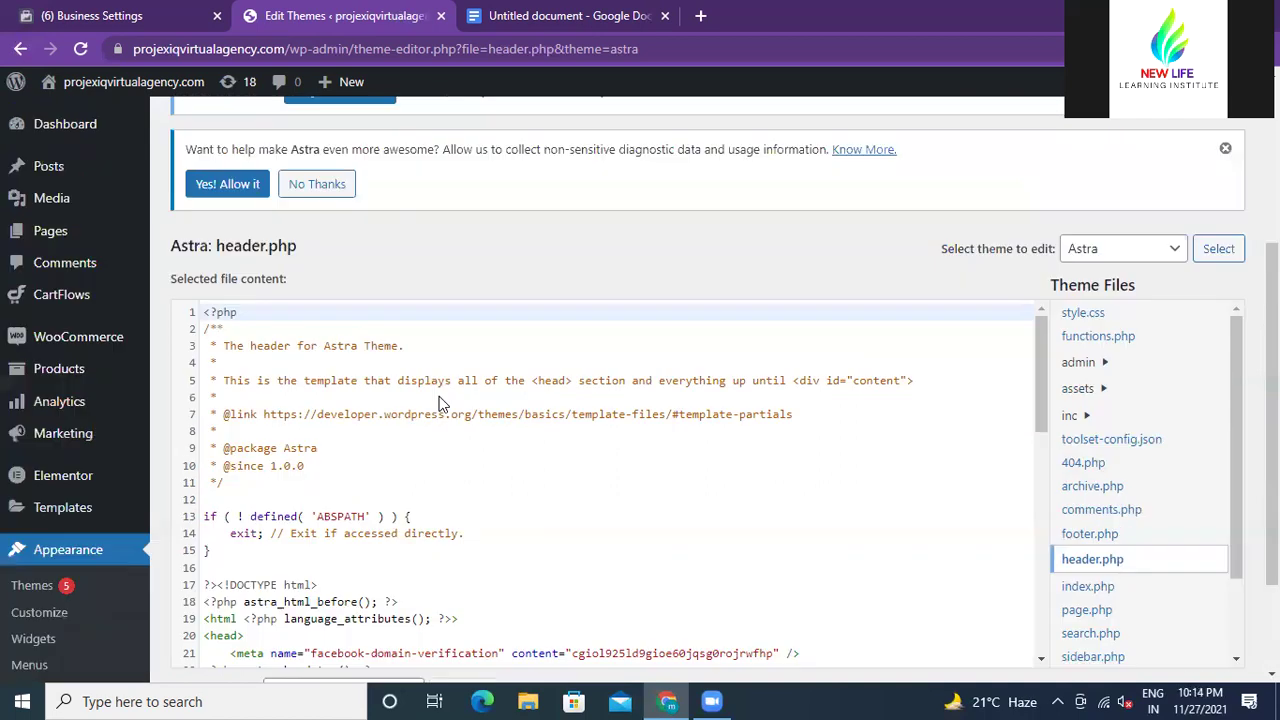
pyautogui.scroll(3, 437, 403)
pyautogui.scroll(-1, 435, 420)
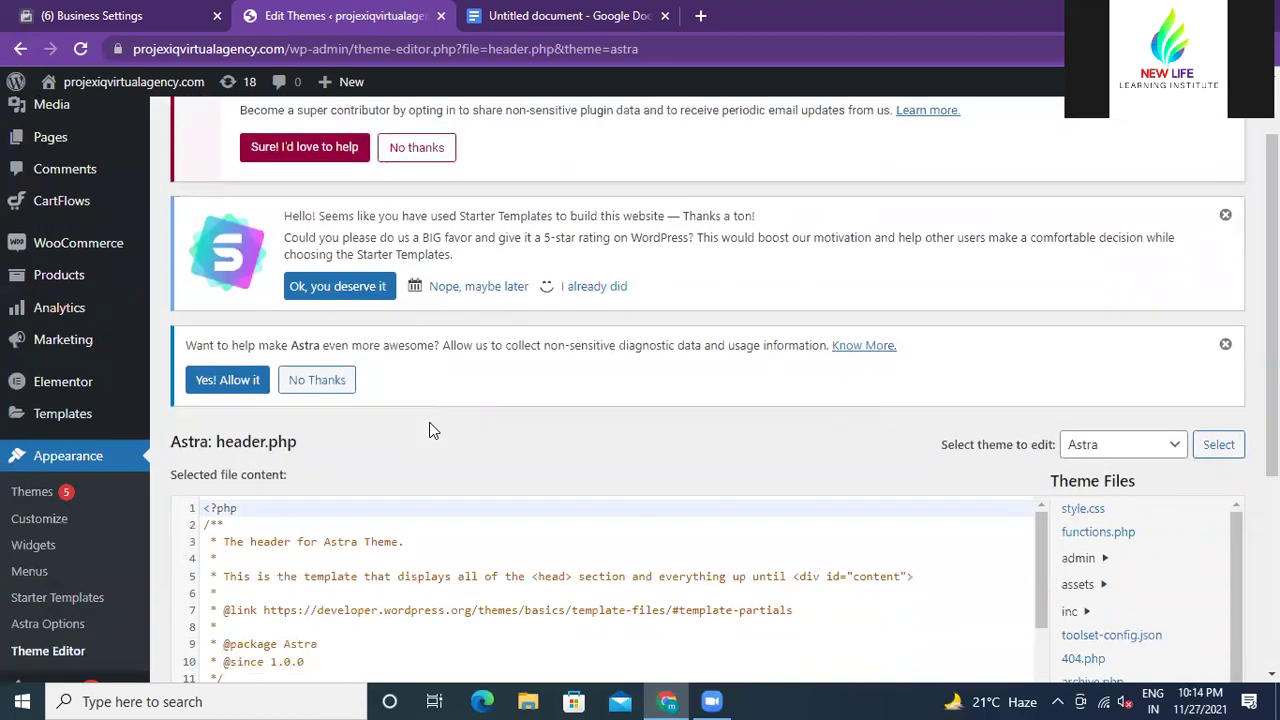
pyautogui.scroll(-4, 432, 430)
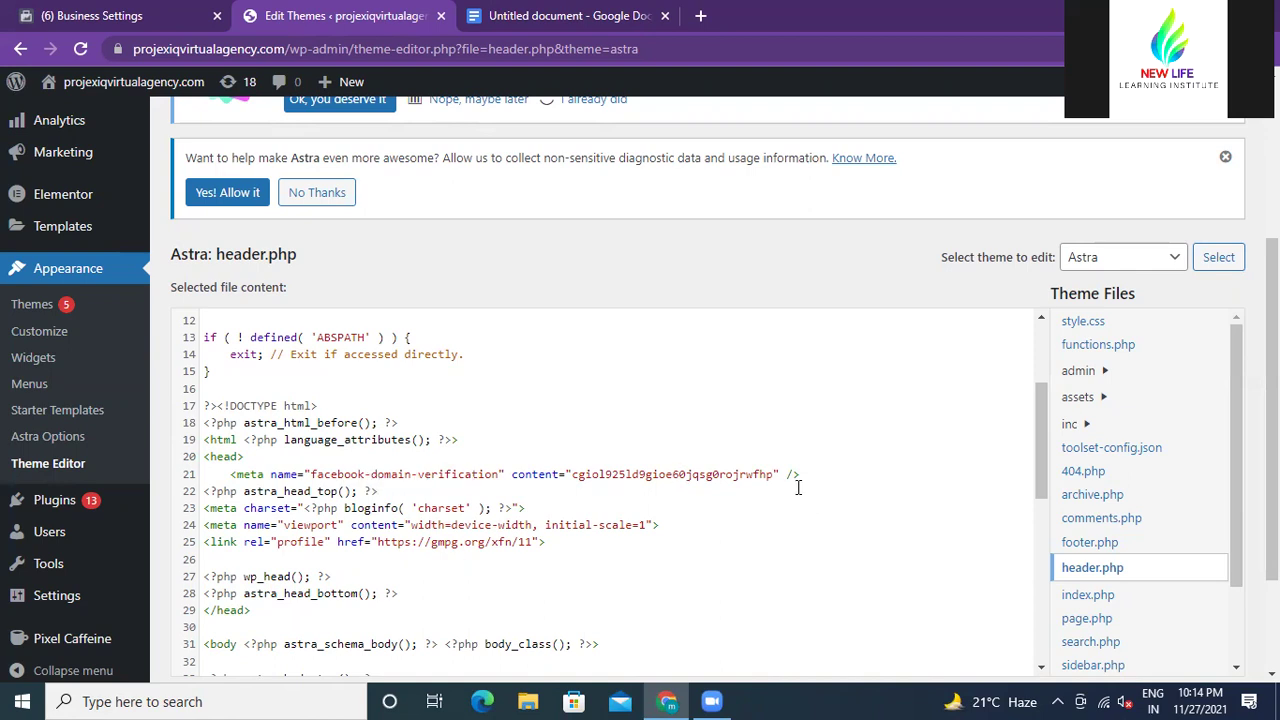
# Paste the Facebook Pixel base code on new blank lines directly after header.php's <head> tag.
pyautogui.click(245, 456)
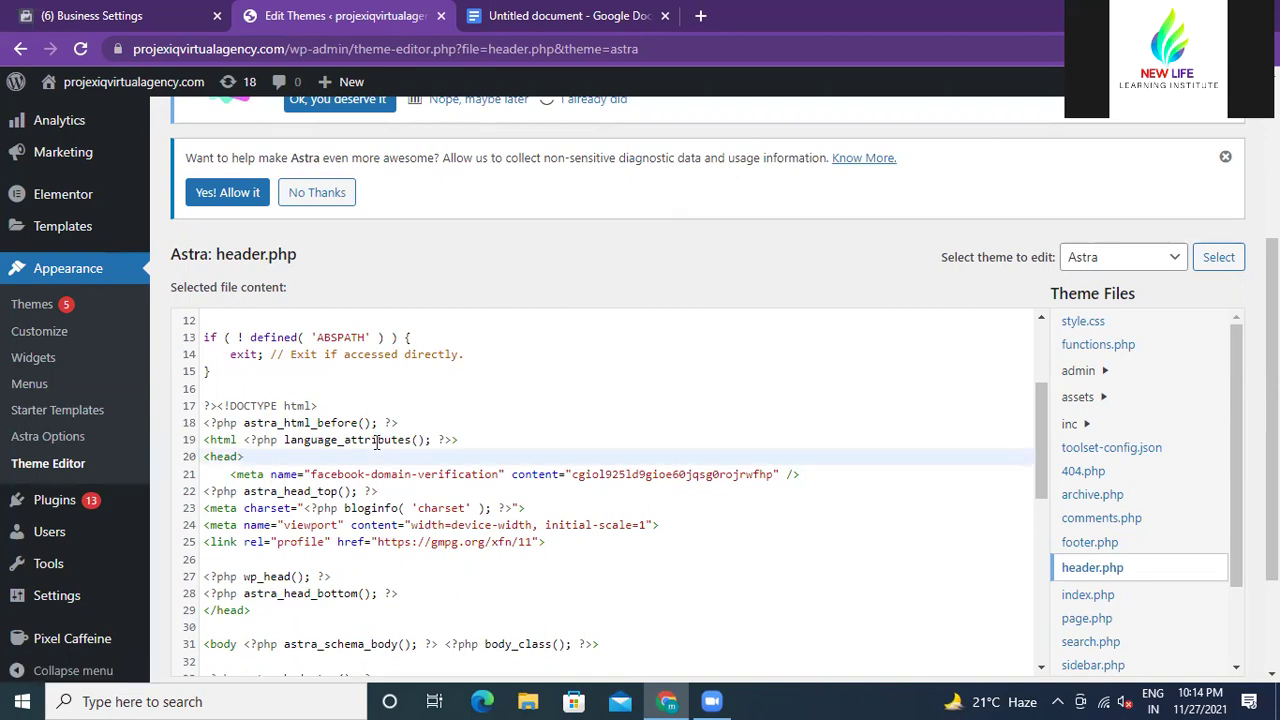
pyautogui.press('Return')
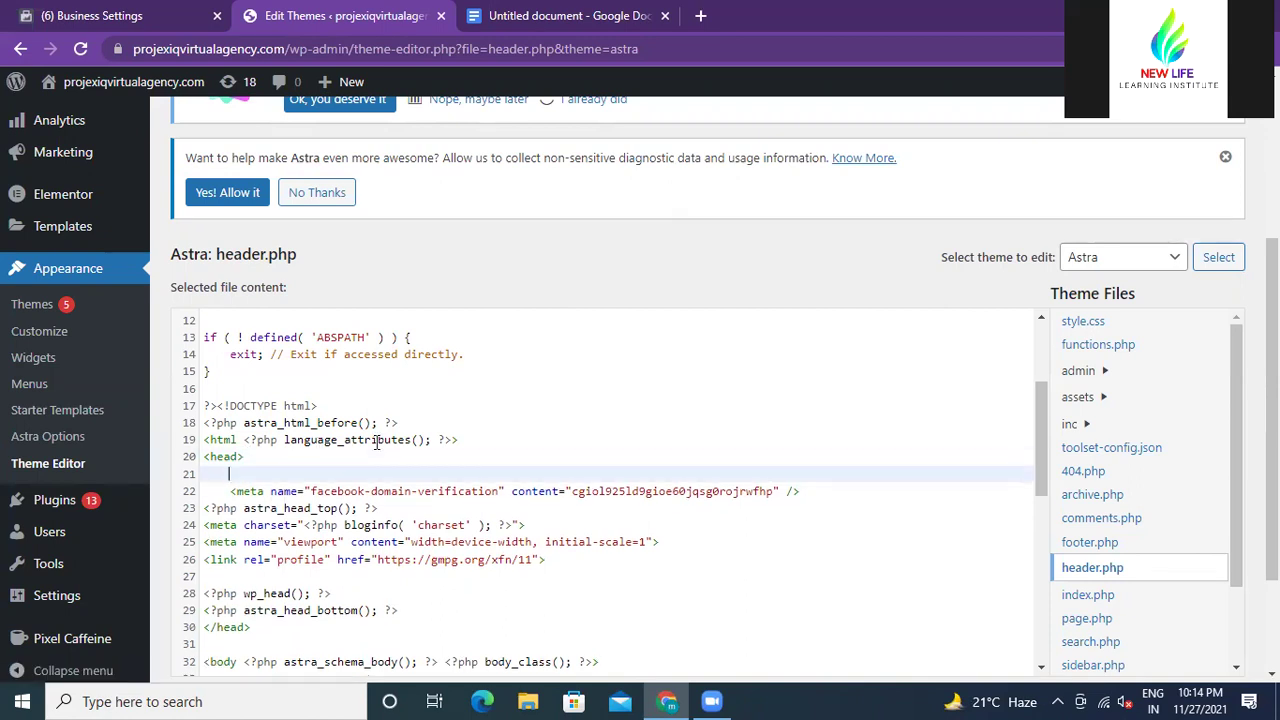
pyautogui.press('Return')
pyautogui.press('Return')
pyautogui.press('Return')
pyautogui.press('Return')
pyautogui.press('Return')
pyautogui.press('Return')
pyautogui.press('Return')
pyautogui.press('Return')
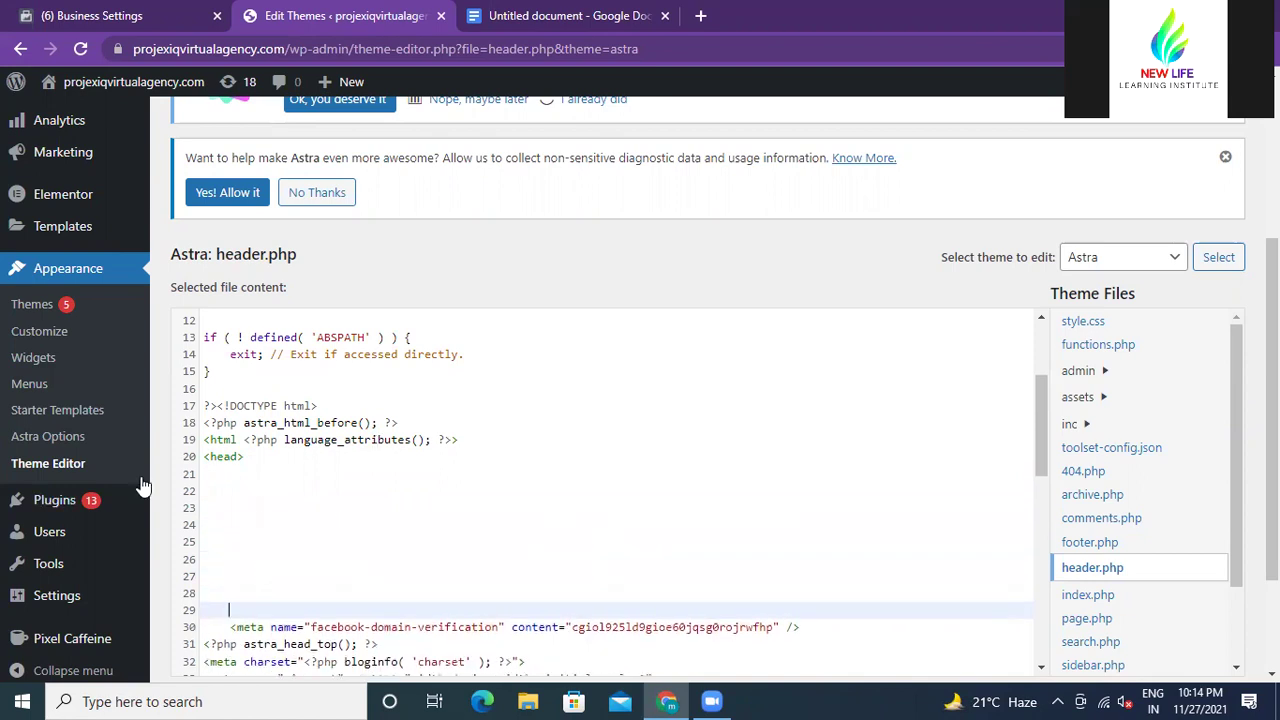
pyautogui.click(207, 475)
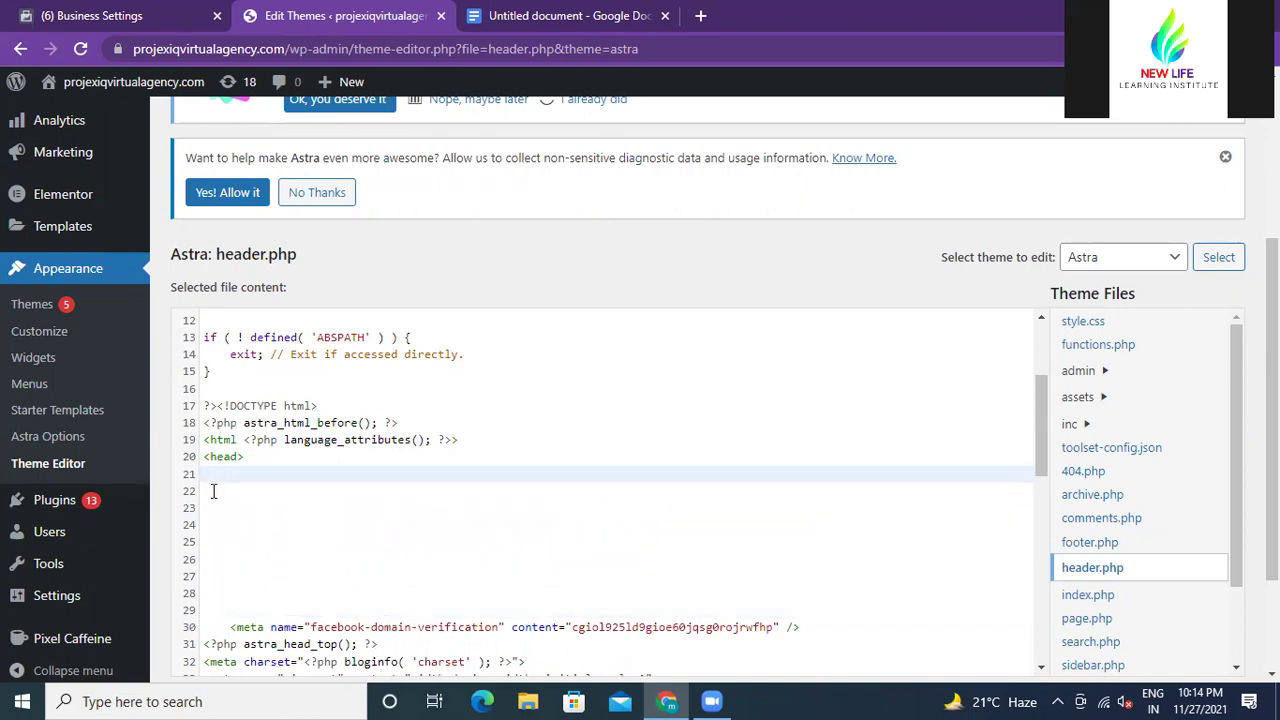
pyautogui.rightClick(224, 476)
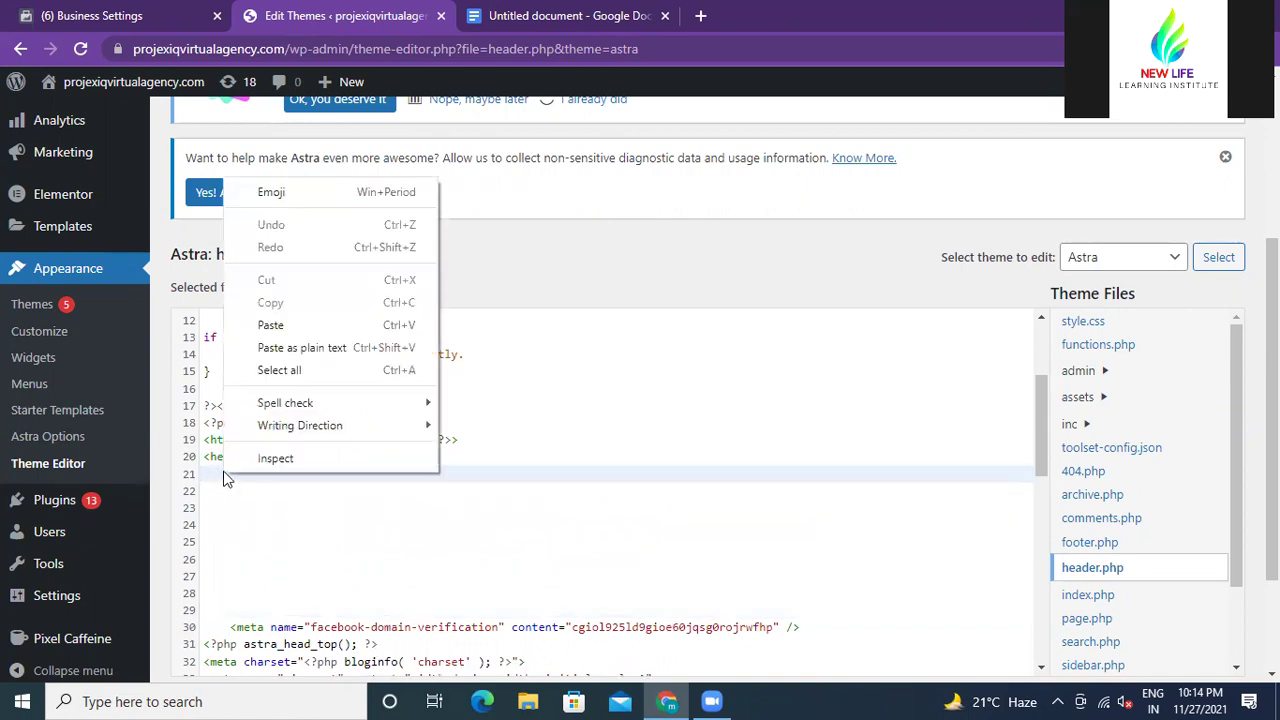
pyautogui.click(270, 324)
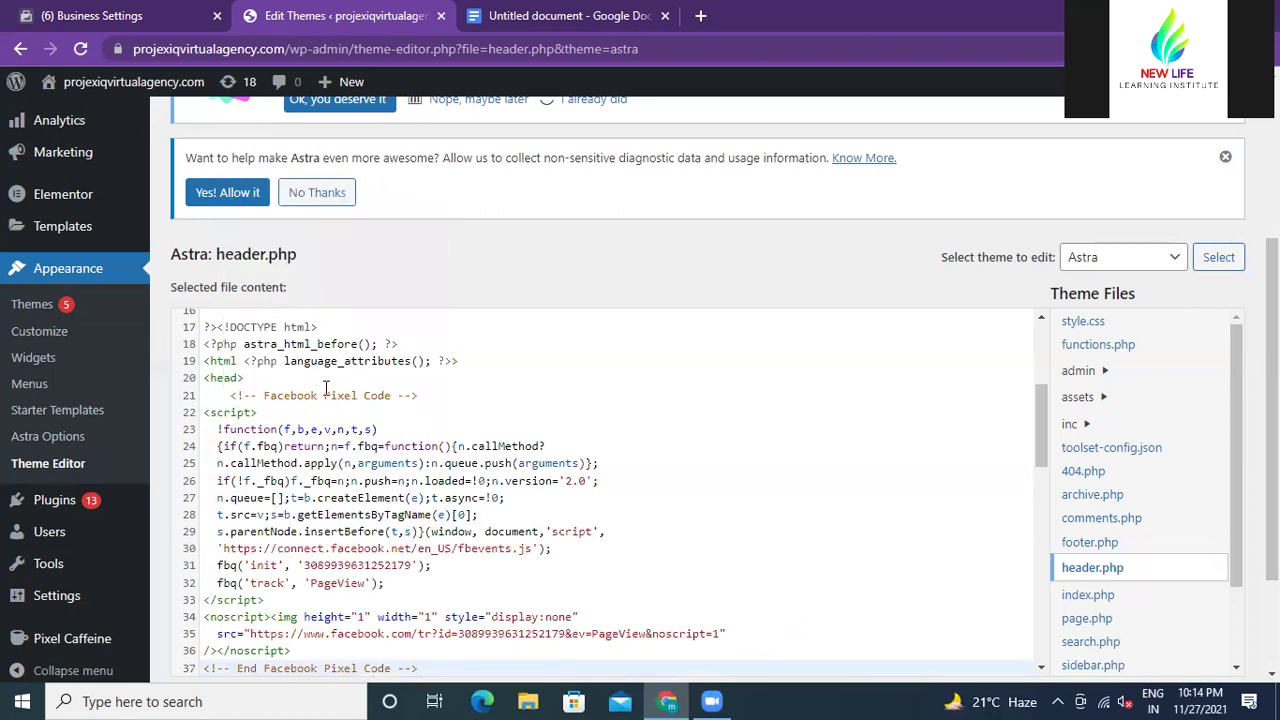
# Inspect the pasted code's pixel ID, PageView track call and setup lines, then return to Google Docs.
pyautogui.scroll(-1, 517, 419)
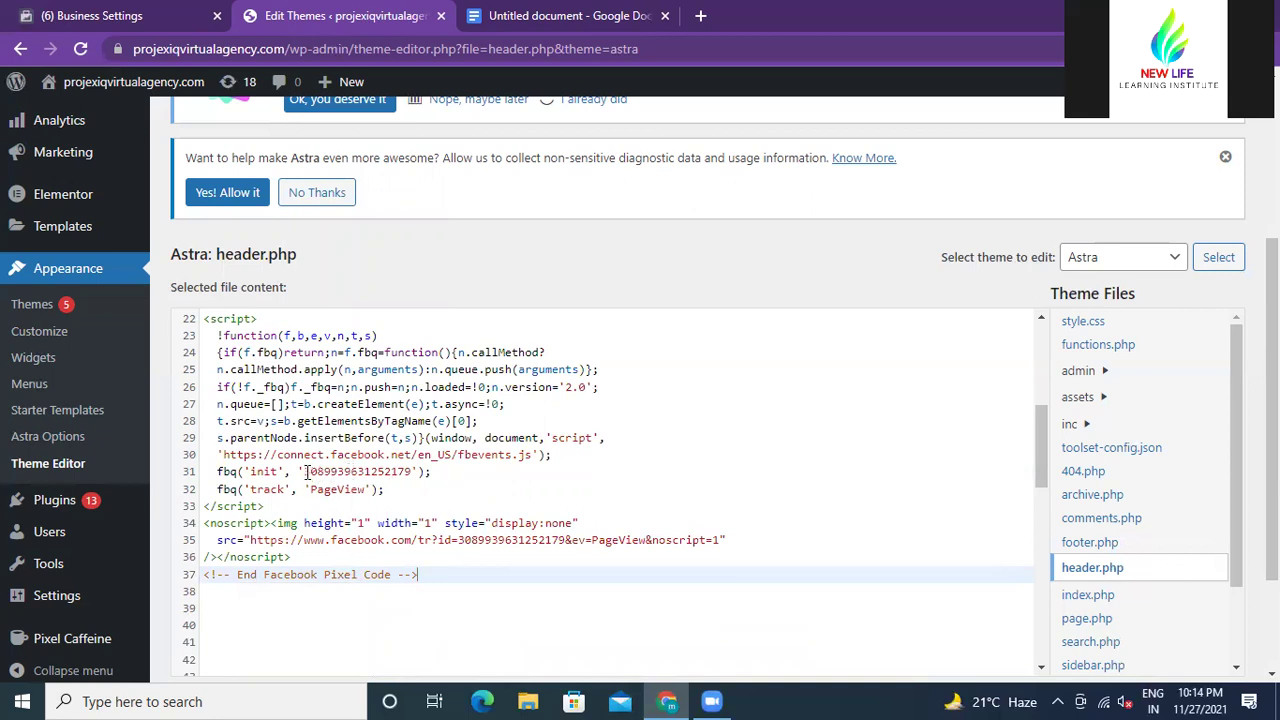
pyautogui.moveTo(303, 471); pyautogui.dragTo(413, 470)
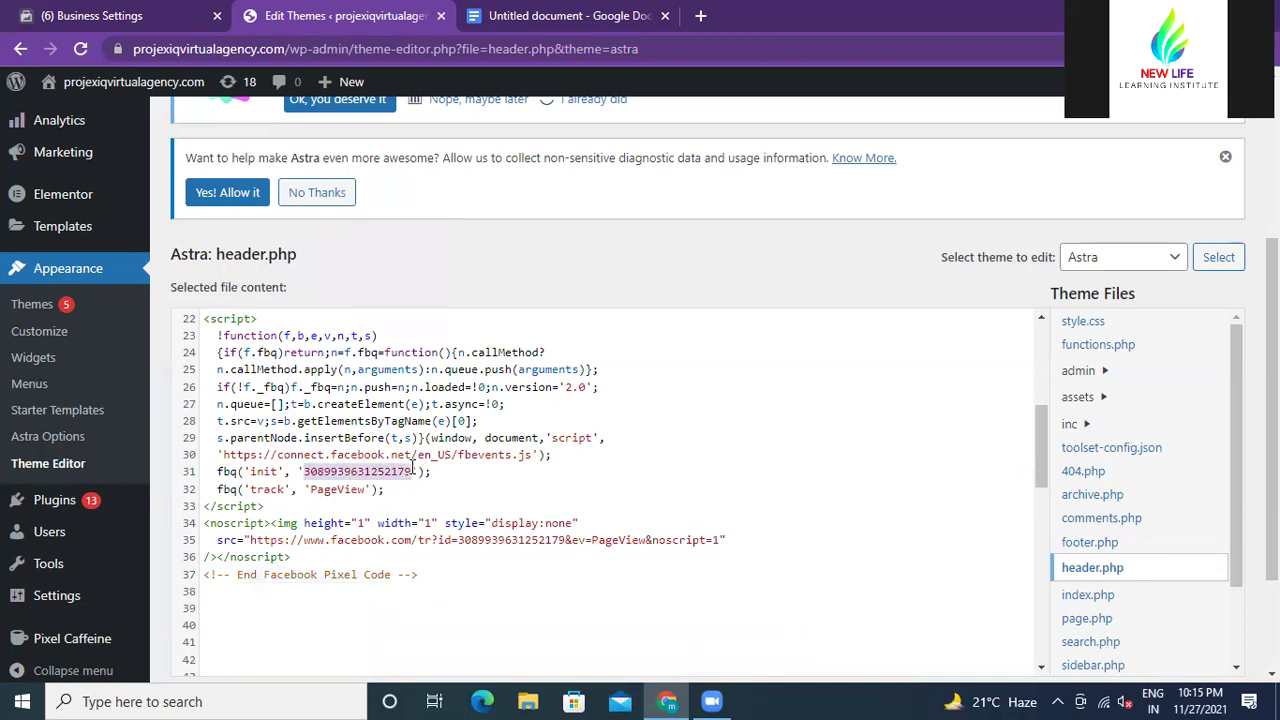
pyautogui.click(464, 494)
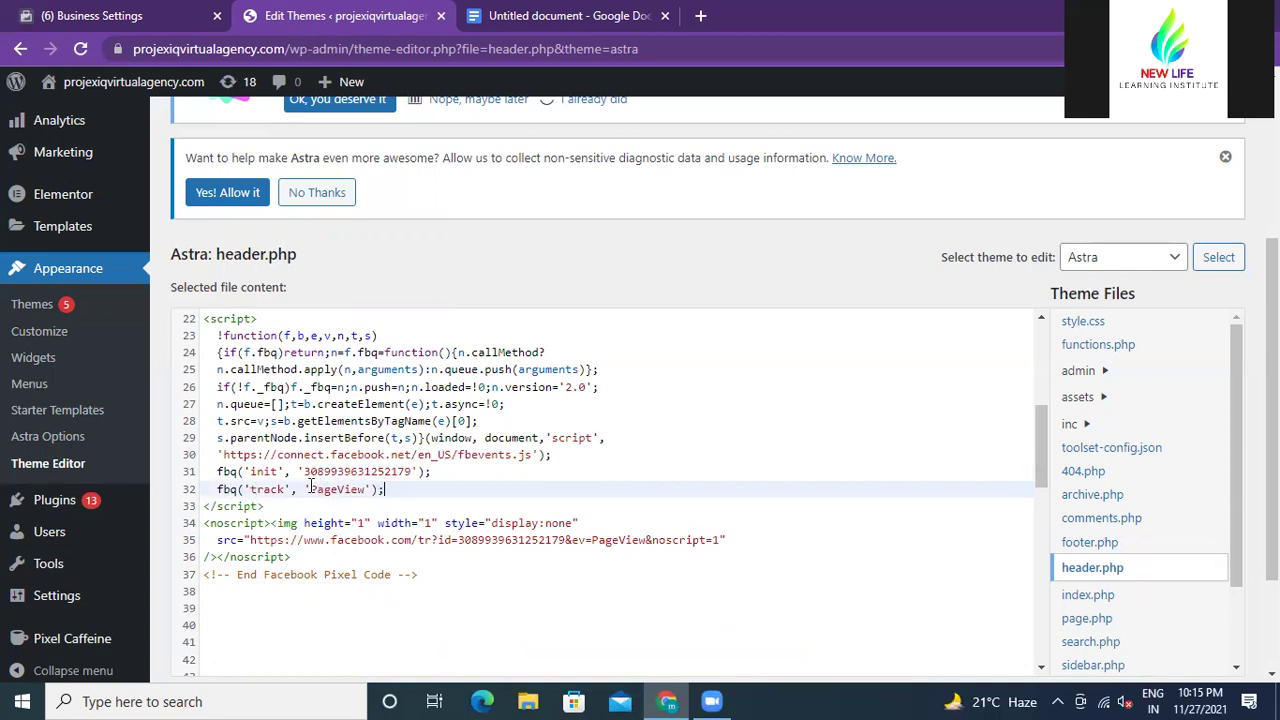
pyautogui.moveTo(310, 489); pyautogui.dragTo(366, 489)
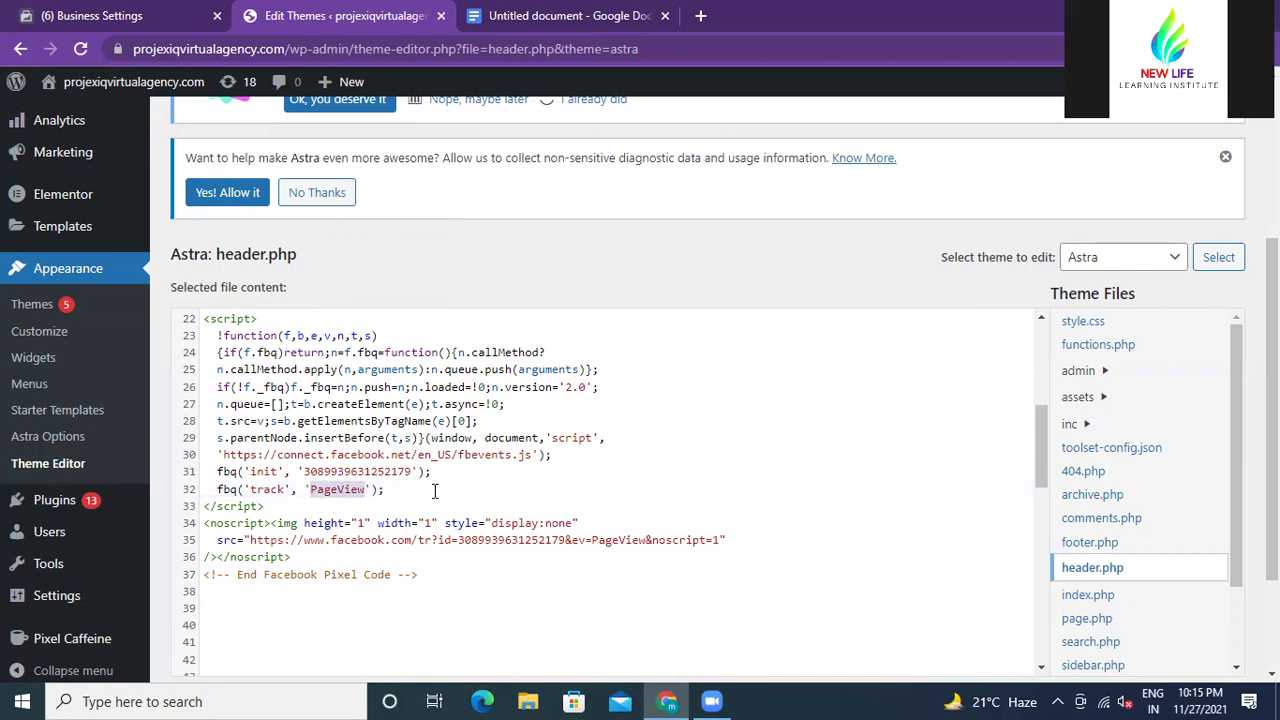
pyautogui.click(436, 490)
pyautogui.moveTo(217, 336); pyautogui.dragTo(448, 470)
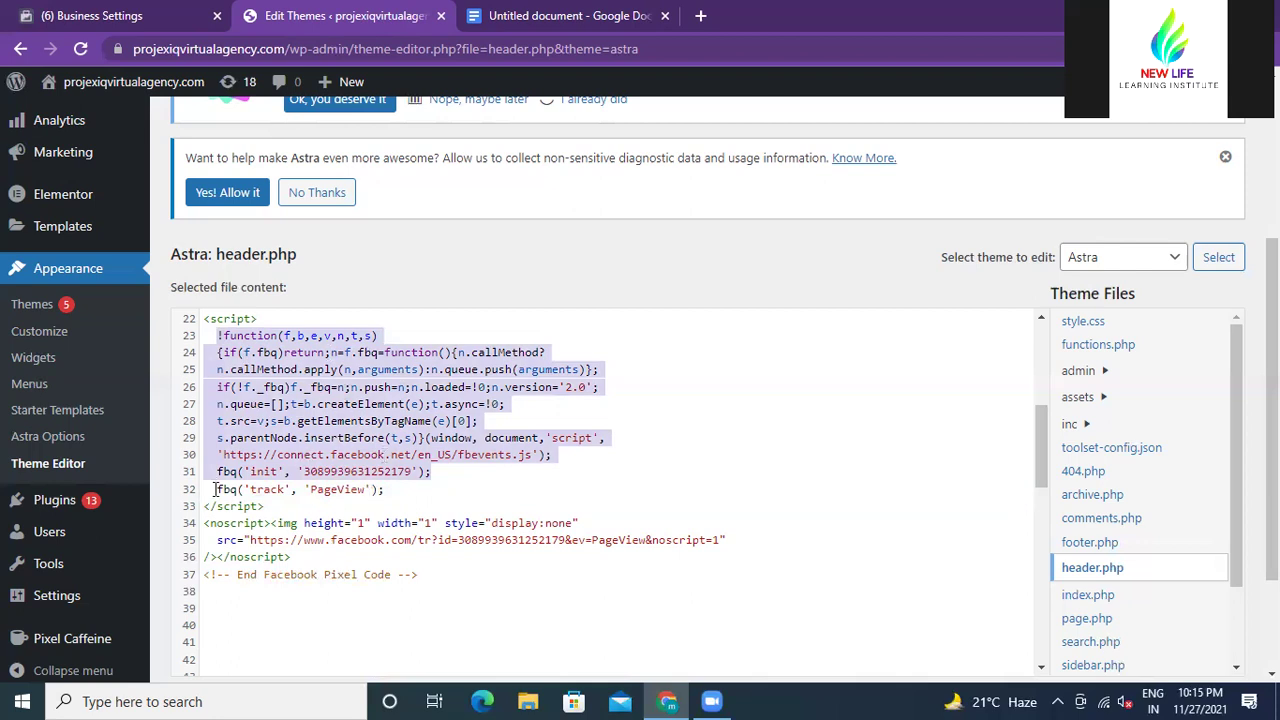
pyautogui.moveTo(215, 489); pyautogui.dragTo(397, 489)
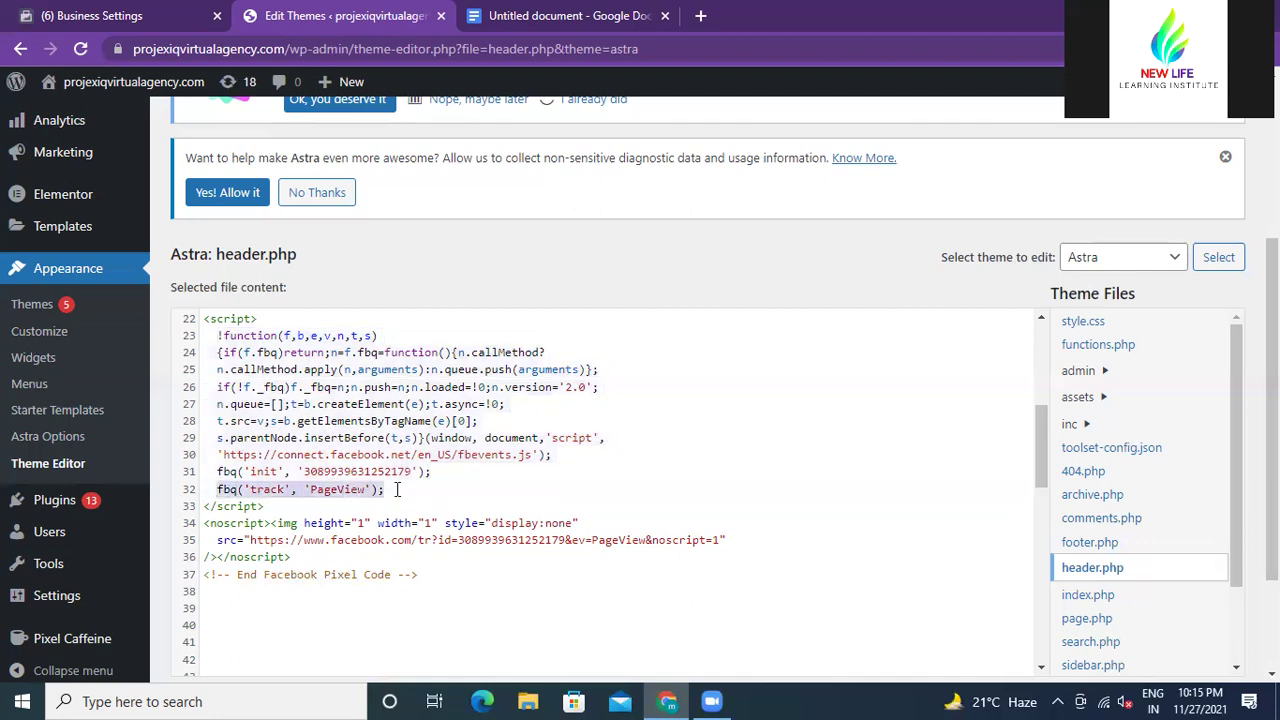
pyautogui.click(397, 489)
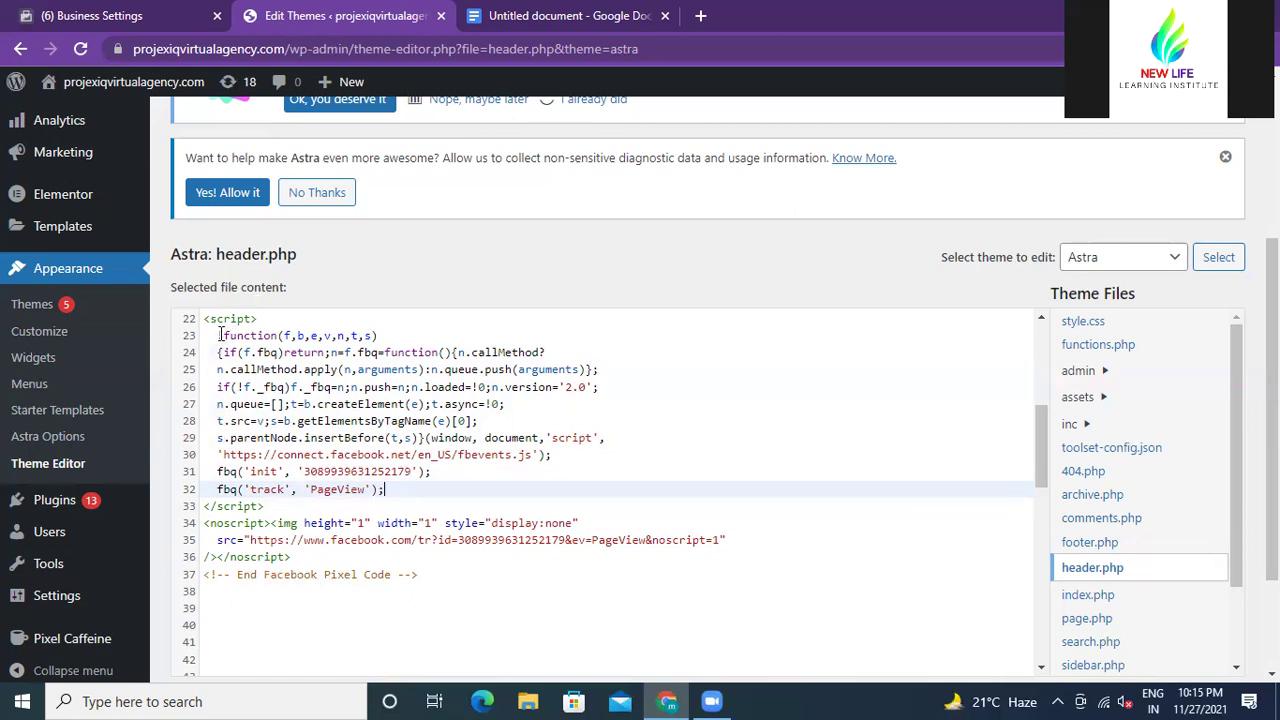
pyautogui.moveTo(220, 335); pyautogui.dragTo(455, 470)
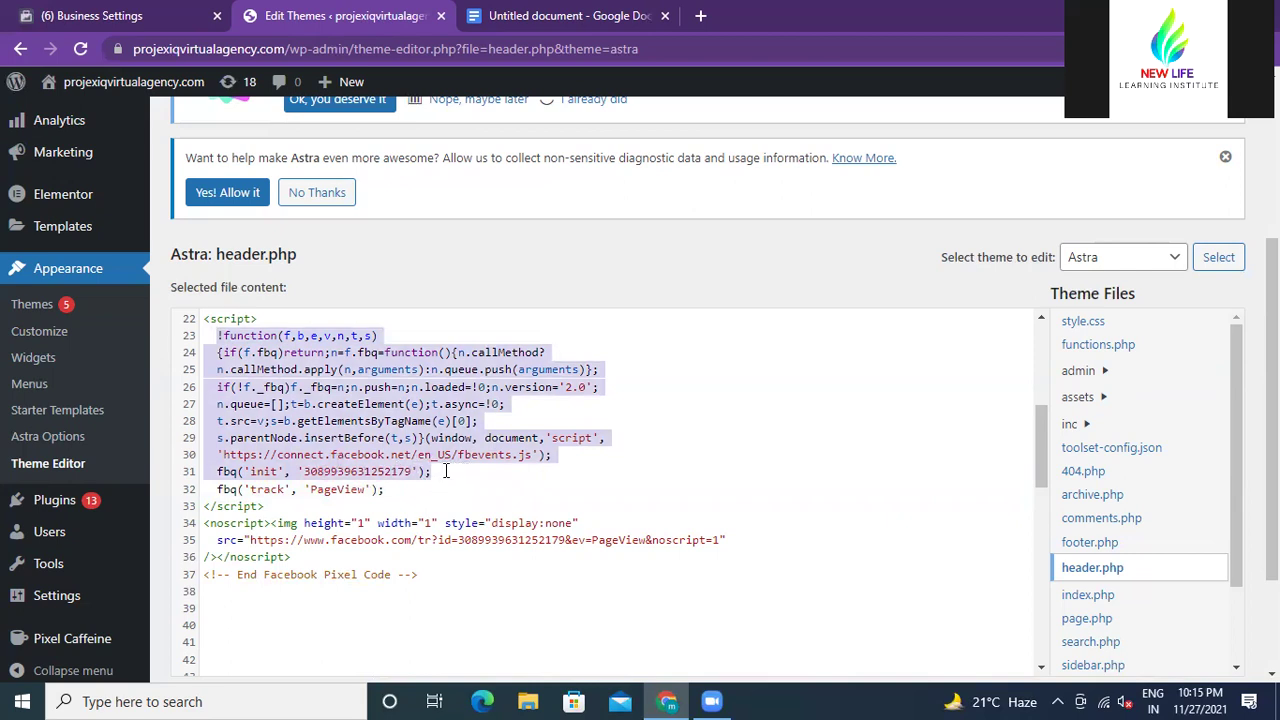
pyautogui.click(437, 471)
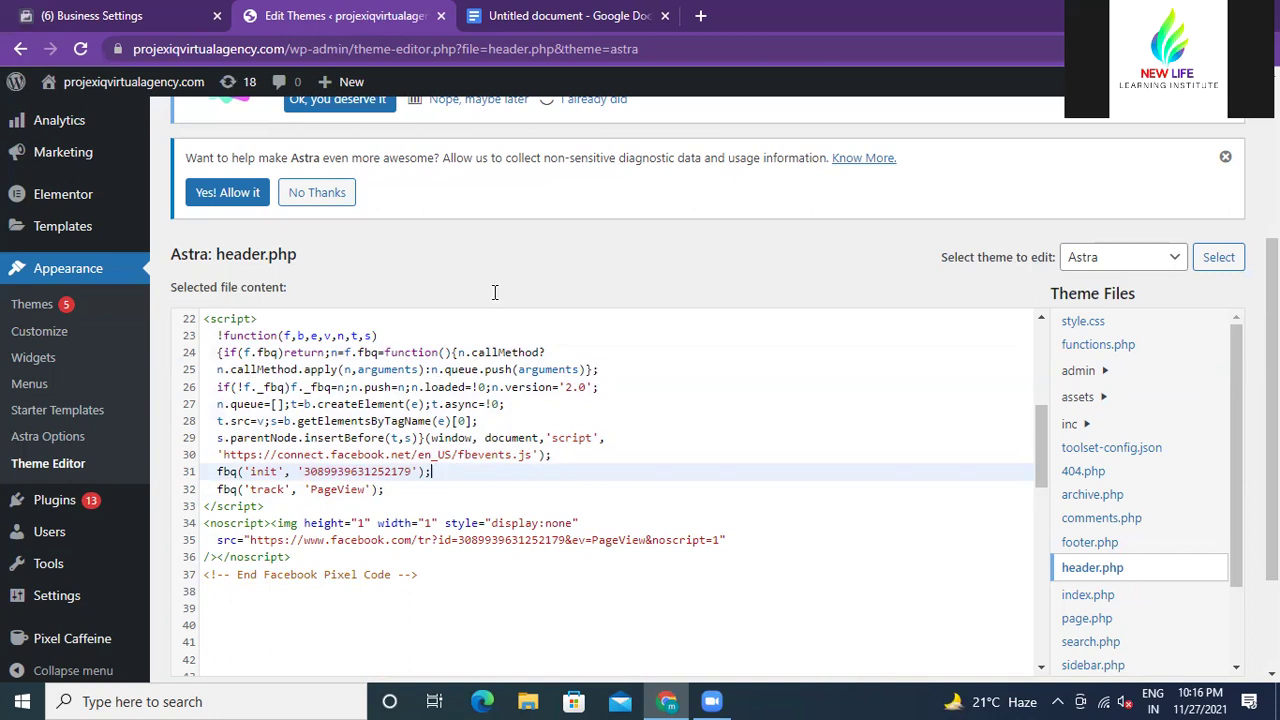
pyautogui.hotkey('ctrl', 'Tab')
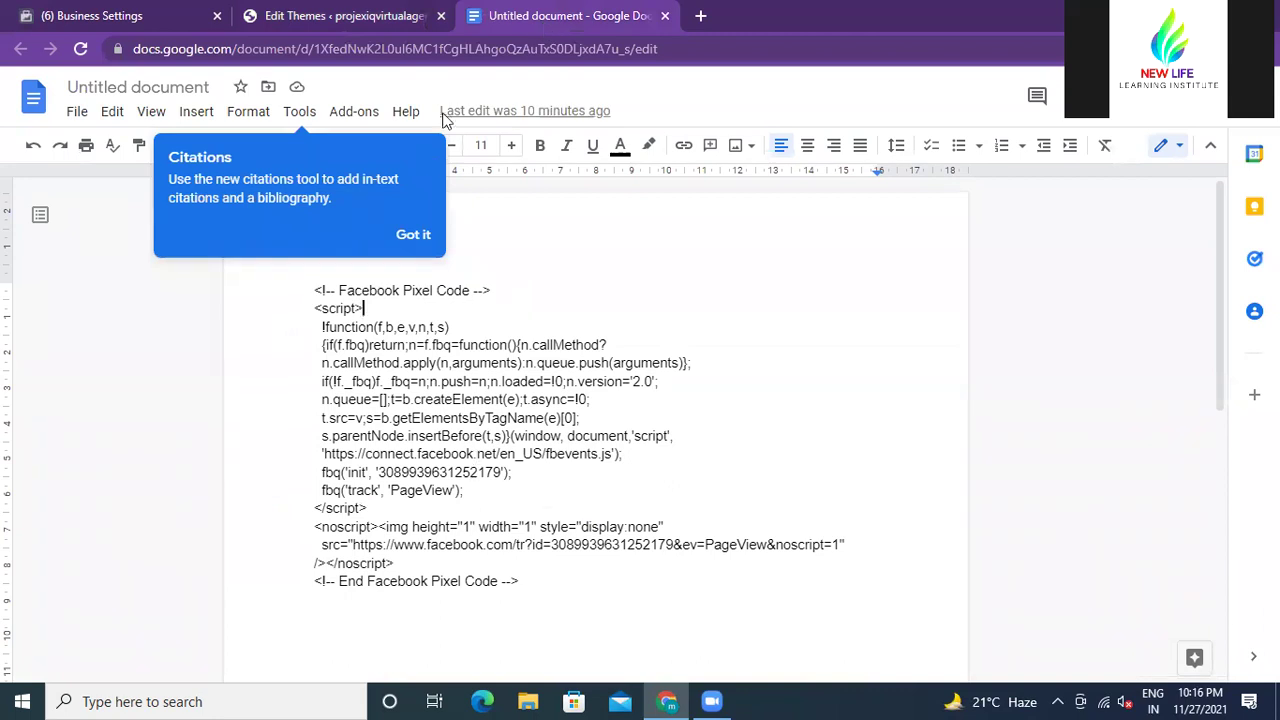
# Insert blank lines after the fbq('track', 'PageView') line and after the closing </script> tag.
pyautogui.click(474, 490)
pyautogui.press('Return')
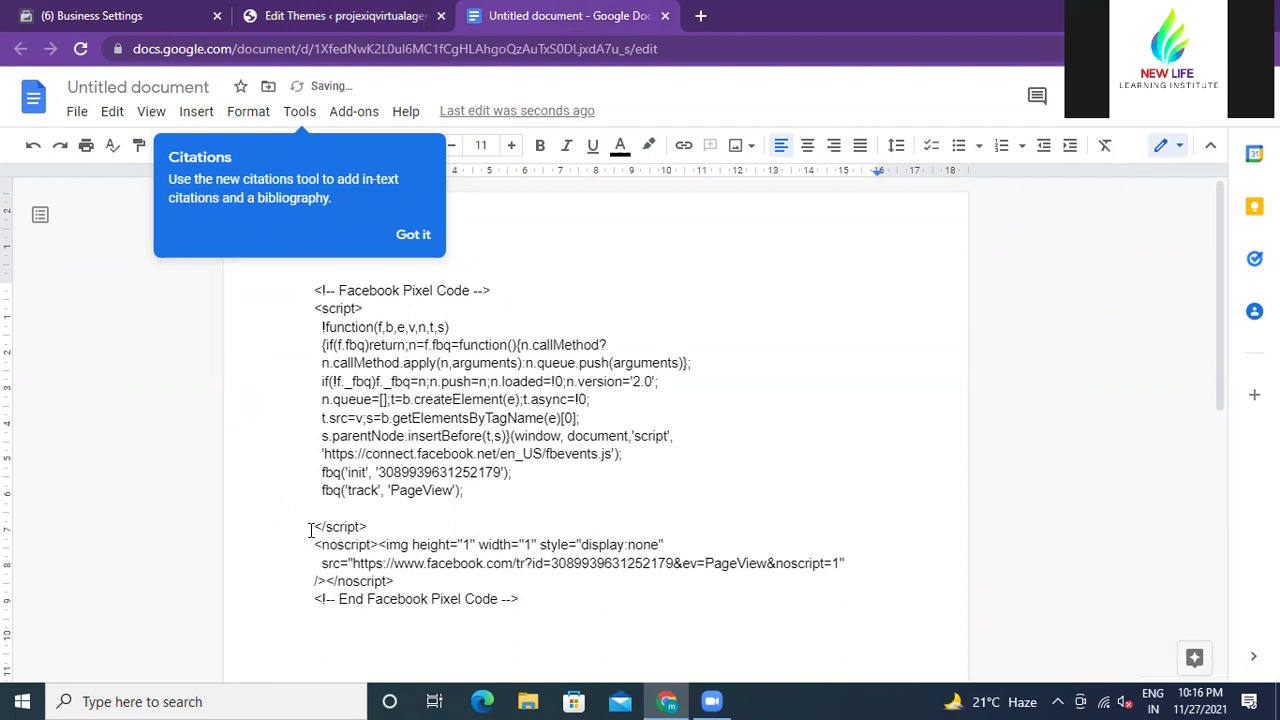
pyautogui.click(406, 523)
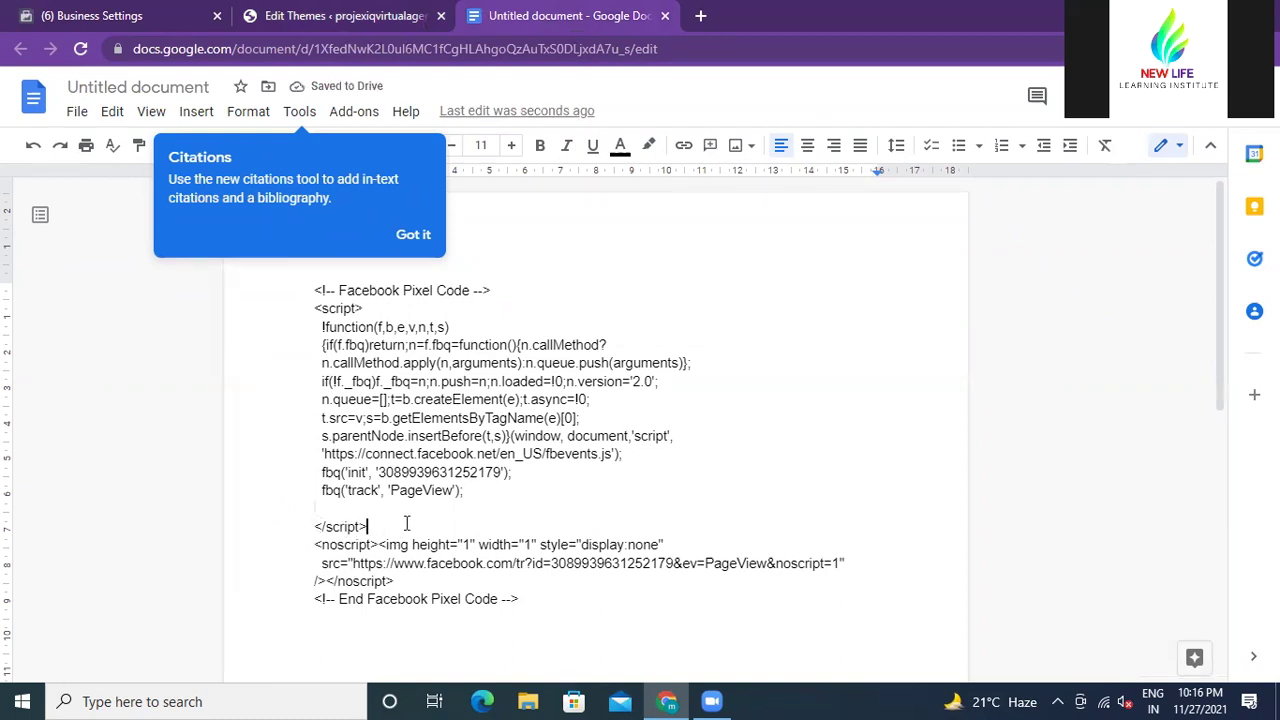
pyautogui.press('Return')
pyautogui.press('Return')
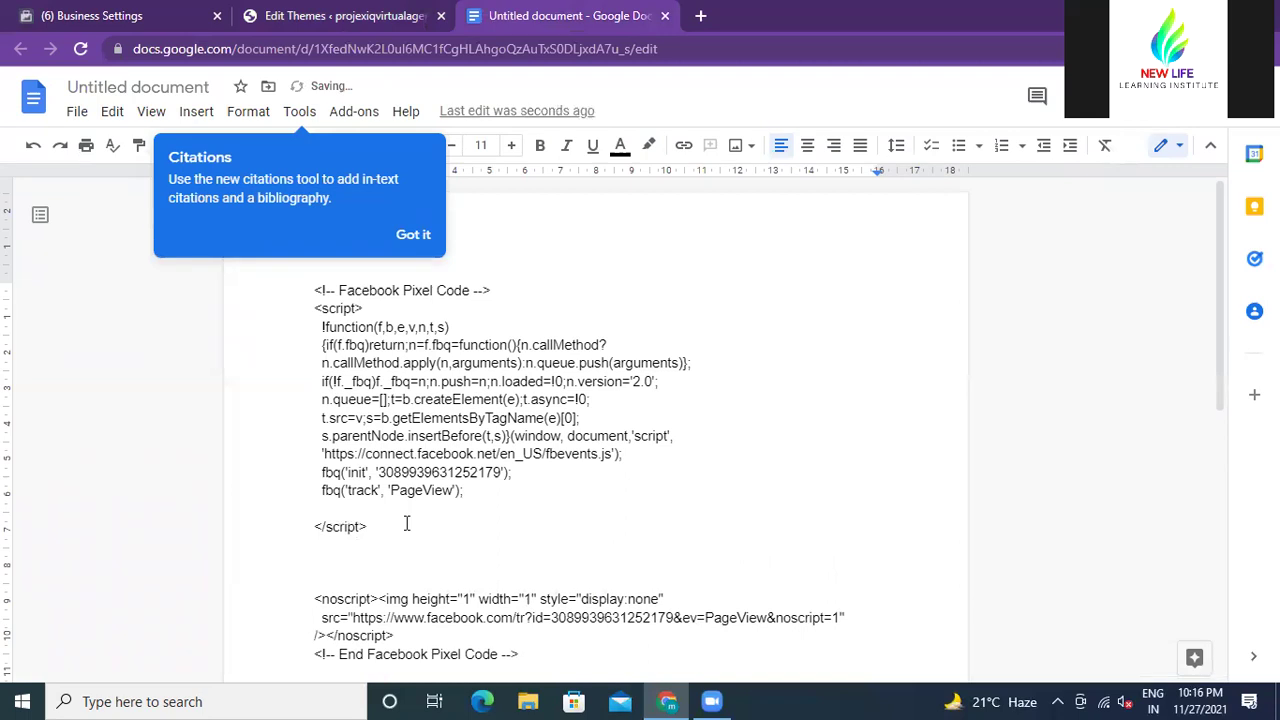
pyautogui.scroll(-2, 448, 530)
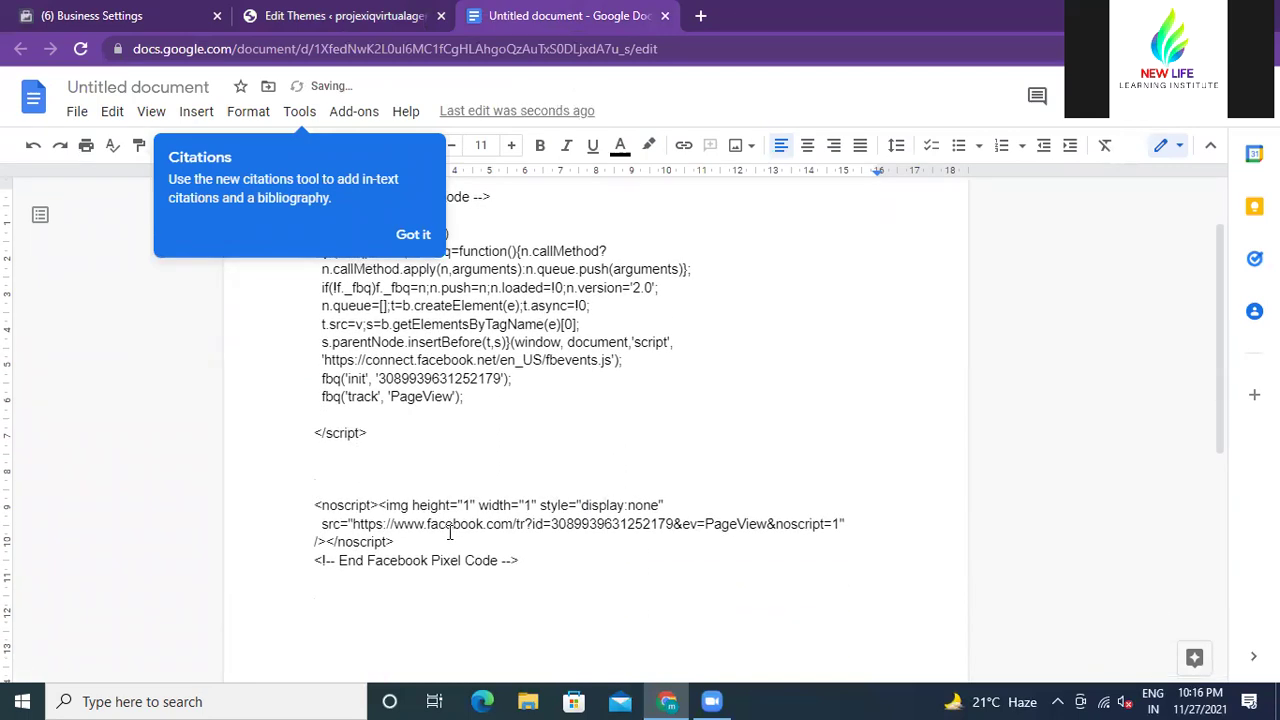
# Copy the closing </script> tag and paste a second copy a few blank lines below it.
pyautogui.scroll(2, 430, 511)
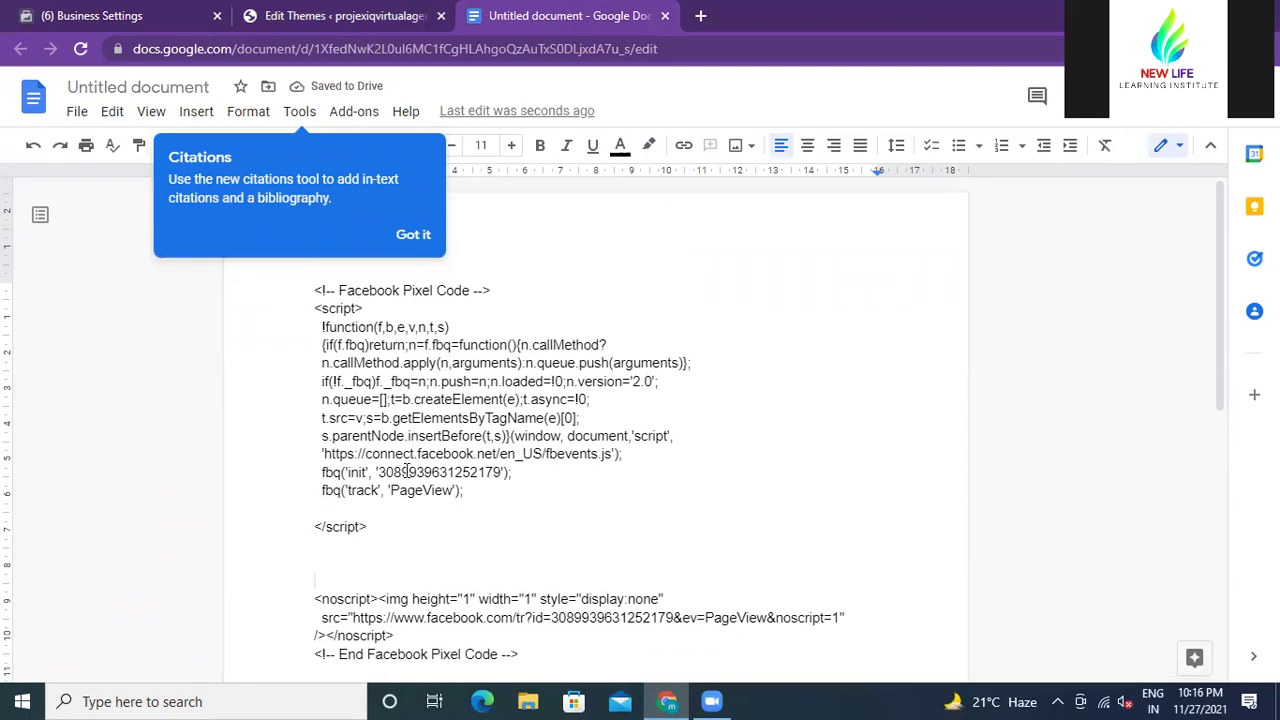
pyautogui.click(316, 527)
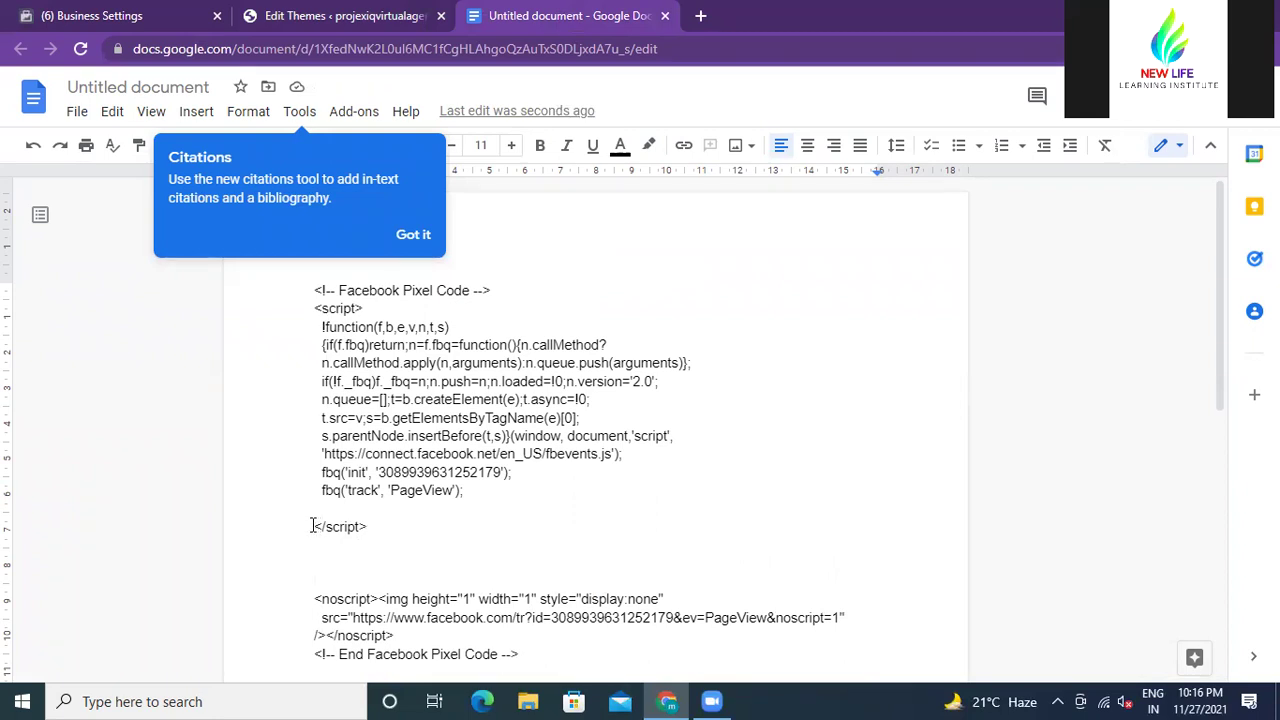
pyautogui.keyDown('shift'); pyautogui.click(392, 527); pyautogui.keyUp('shift')
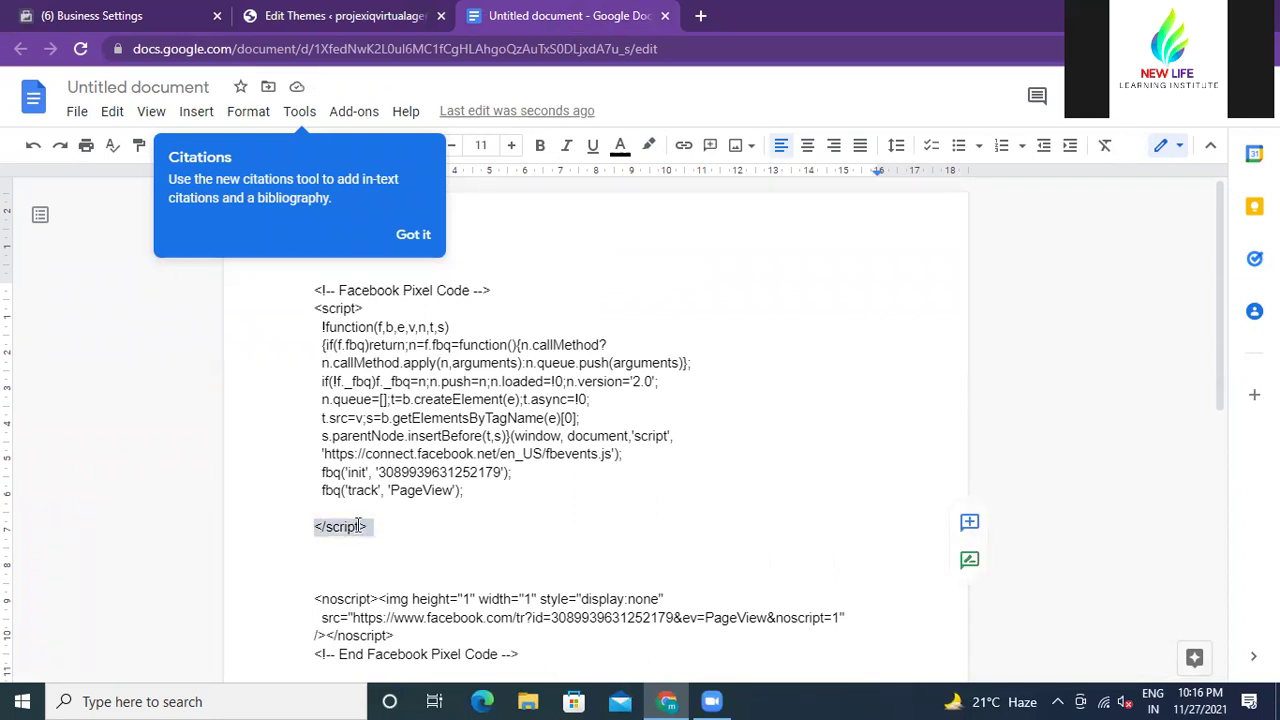
pyautogui.rightClick(357, 530)
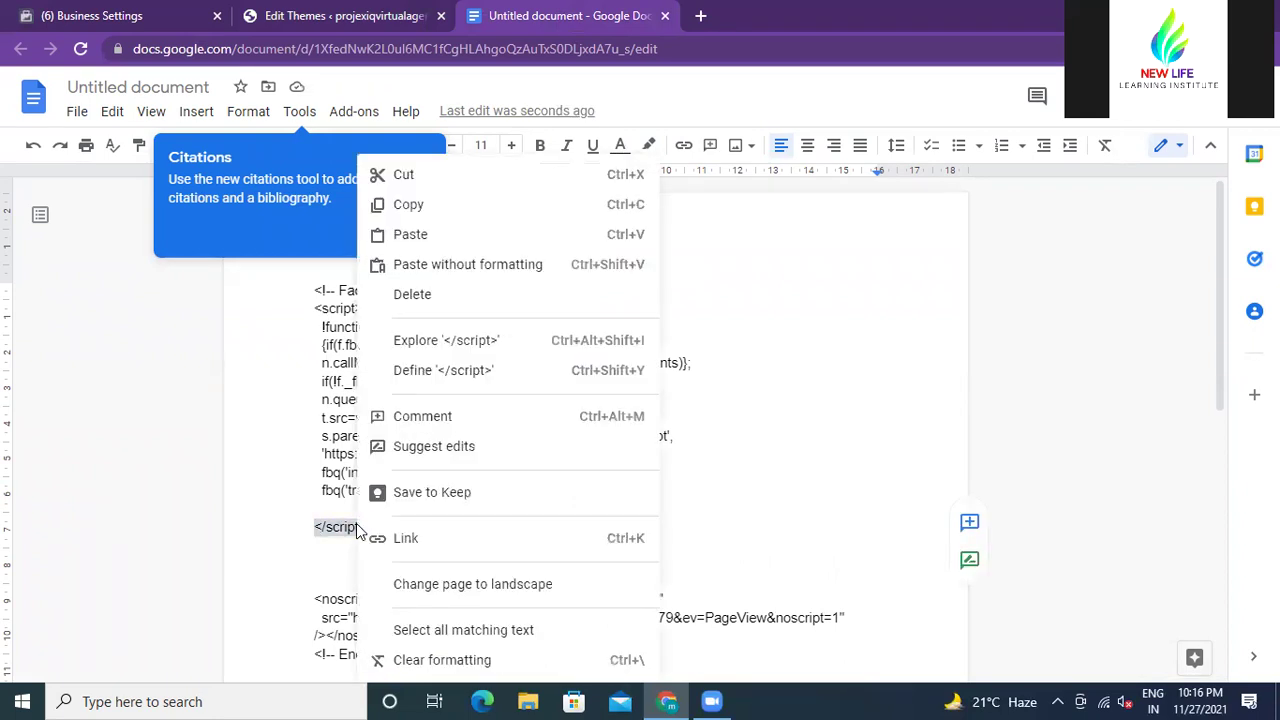
pyautogui.click(430, 208)
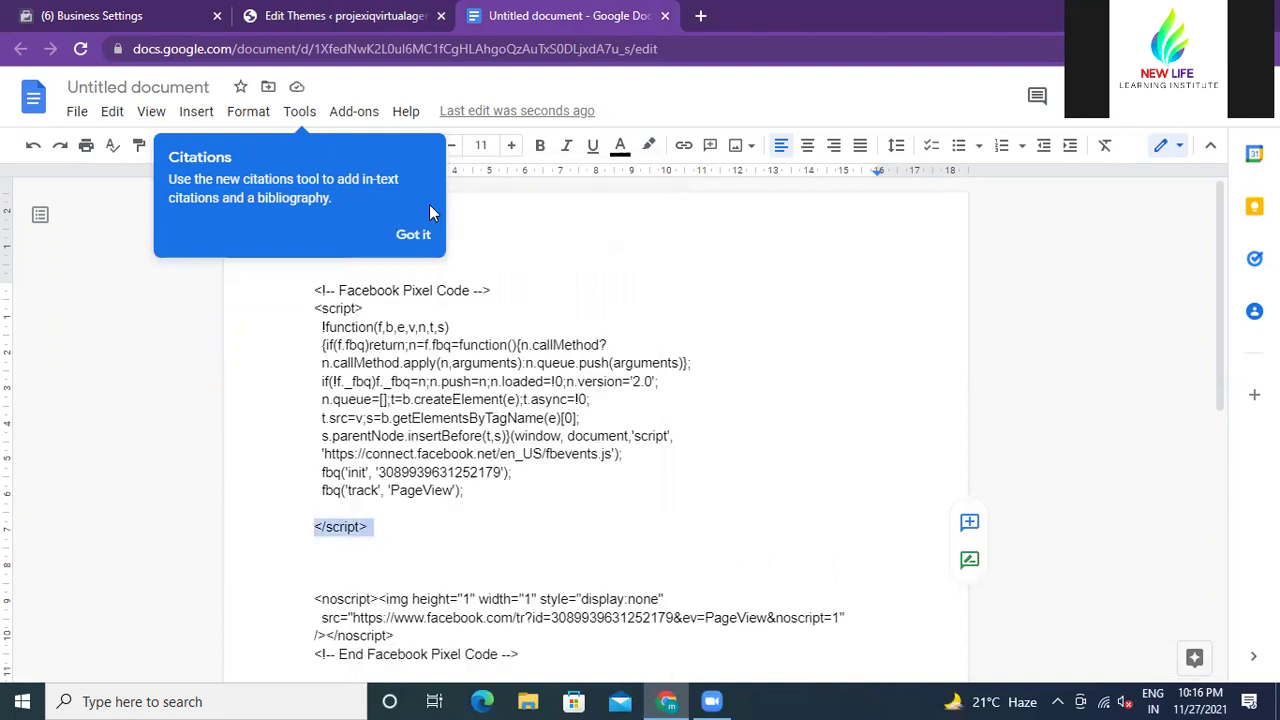
pyautogui.click(380, 528)
pyautogui.press('Return')
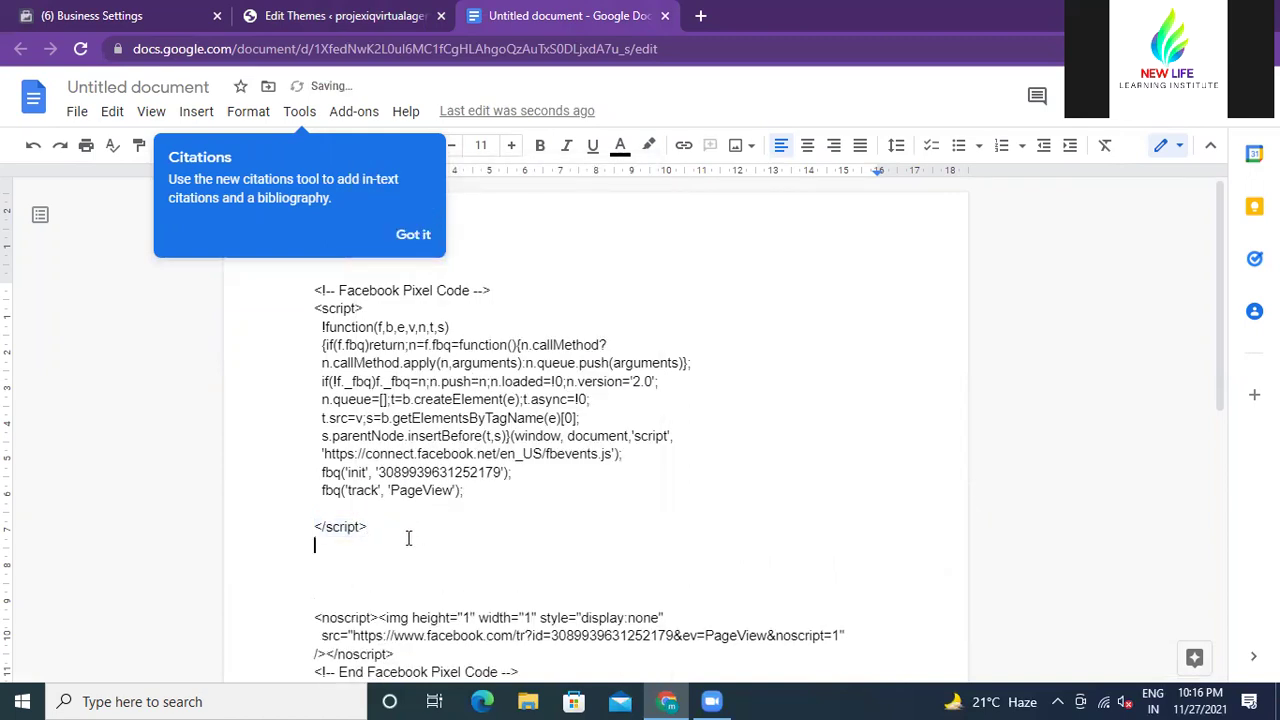
pyautogui.press('Return')
pyautogui.press('Return')
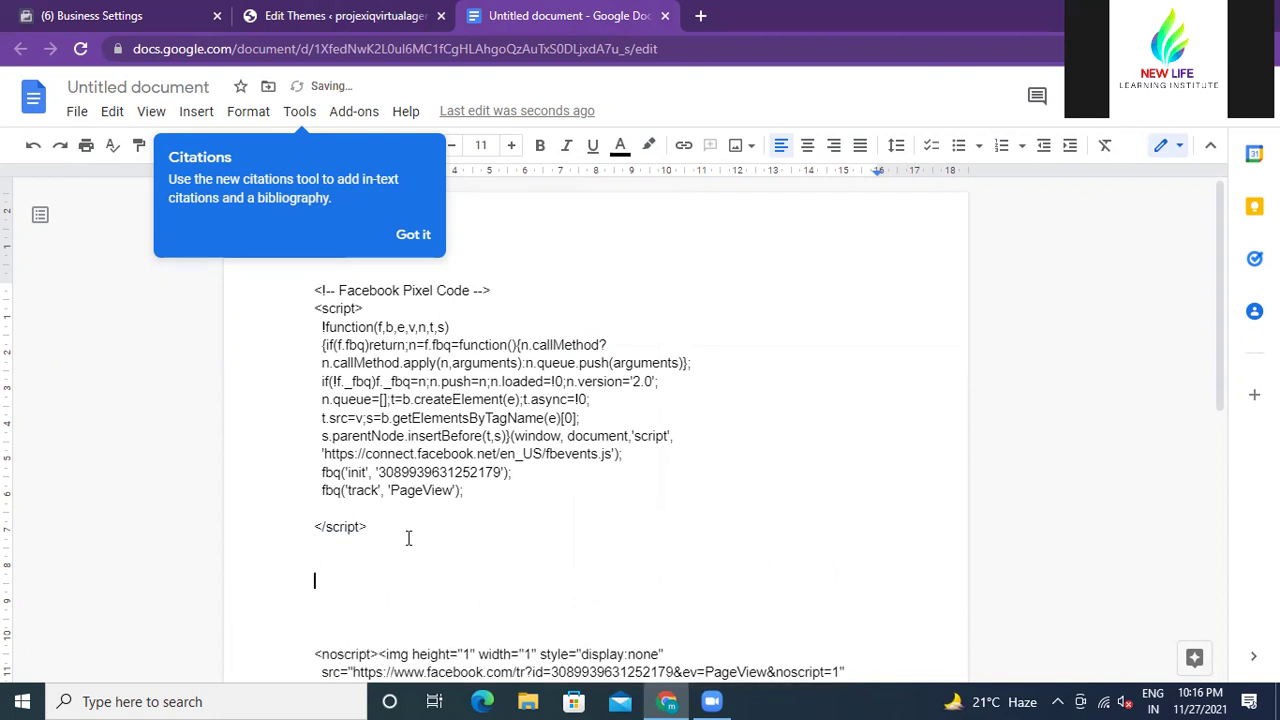
pyautogui.rightClick(317, 581)
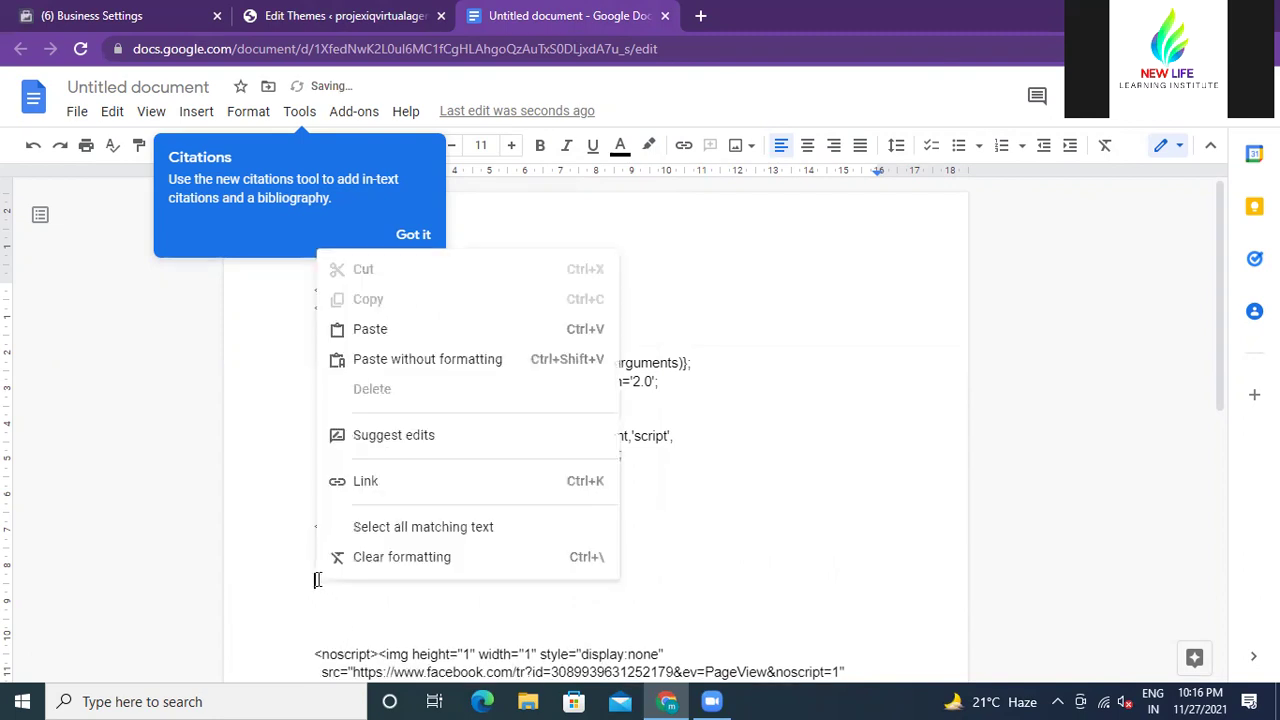
pyautogui.click(403, 332)
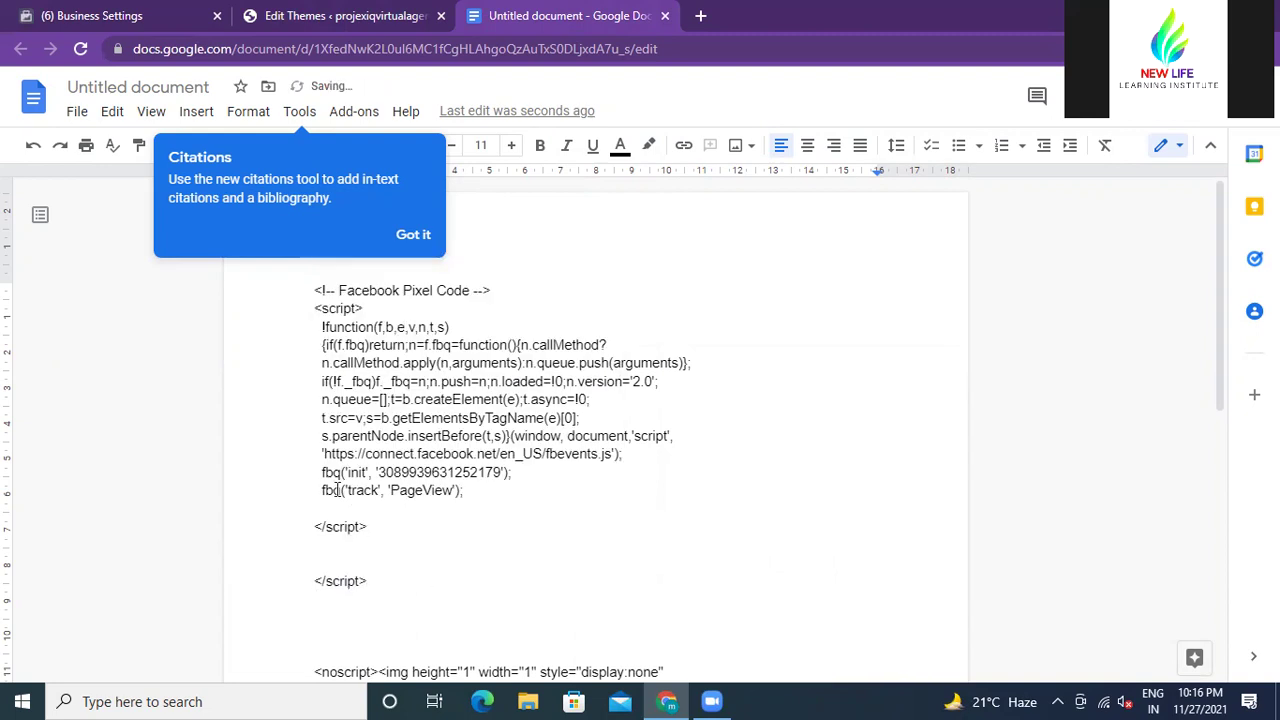
# Copy the fbq('track', 'PageView'); line and paste it below the first </script>.
pyautogui.moveTo(321, 490); pyautogui.dragTo(496, 490)
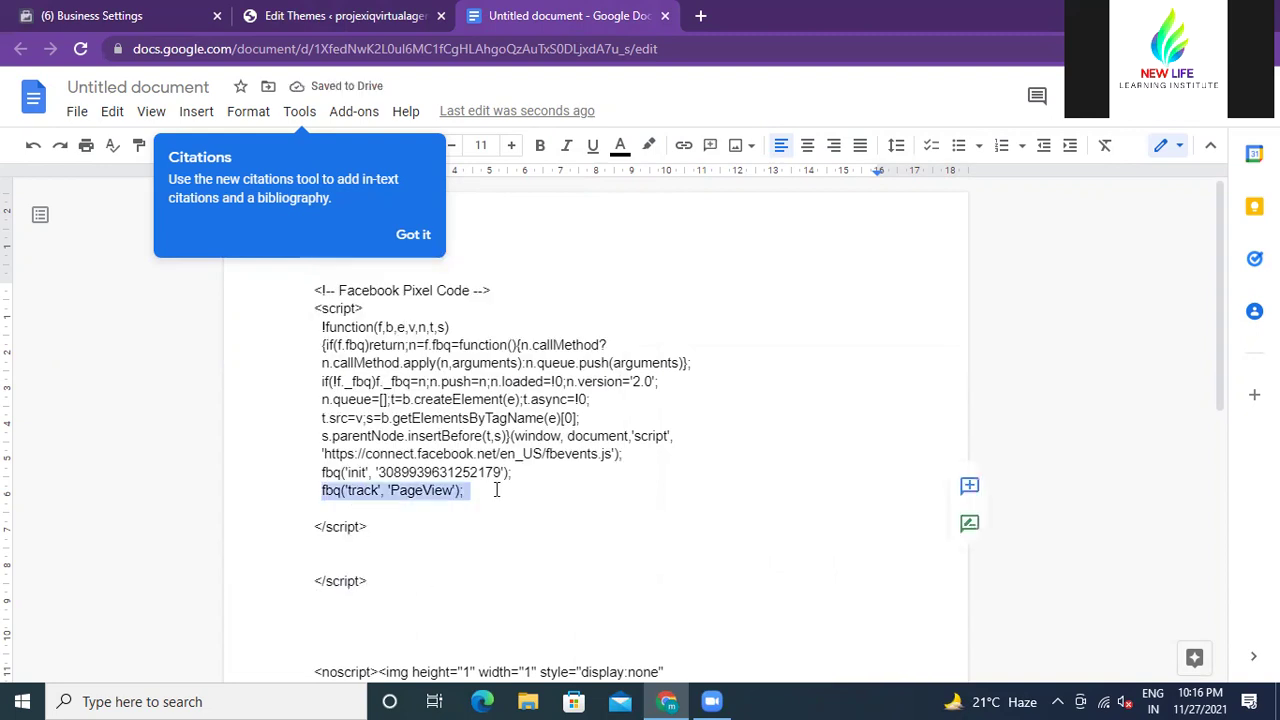
pyautogui.rightClick(446, 490)
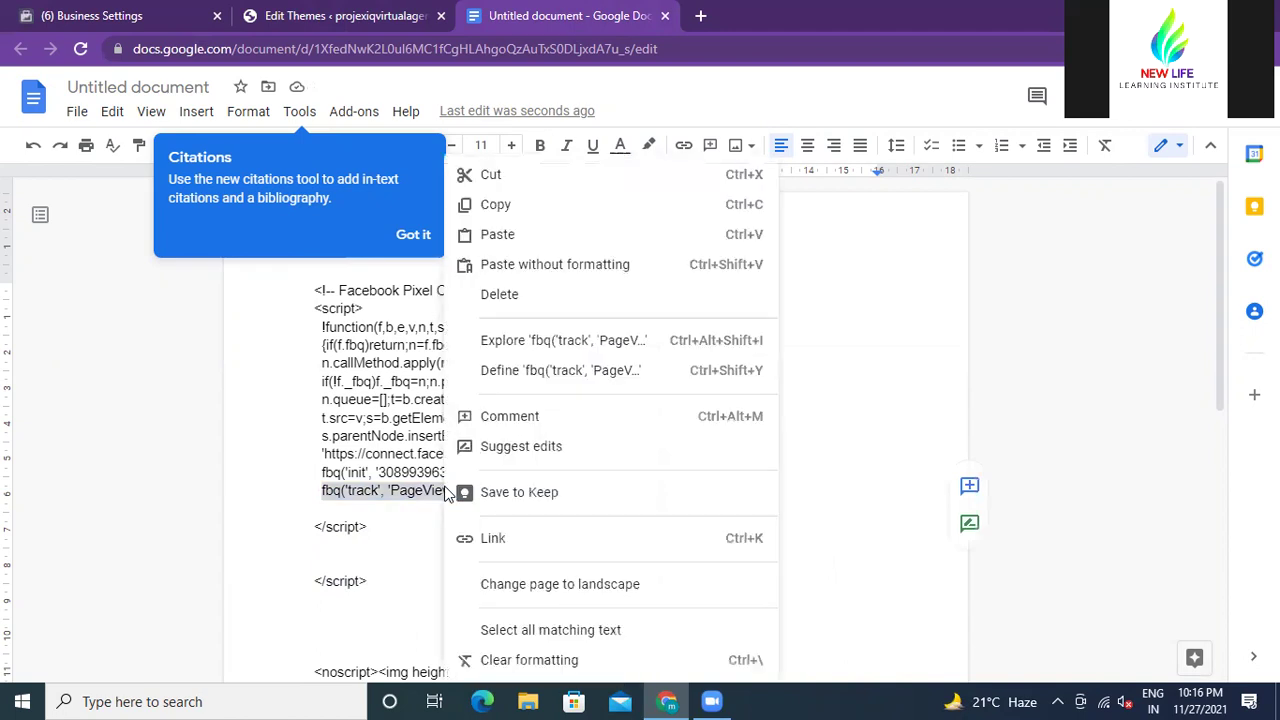
pyautogui.click(495, 206)
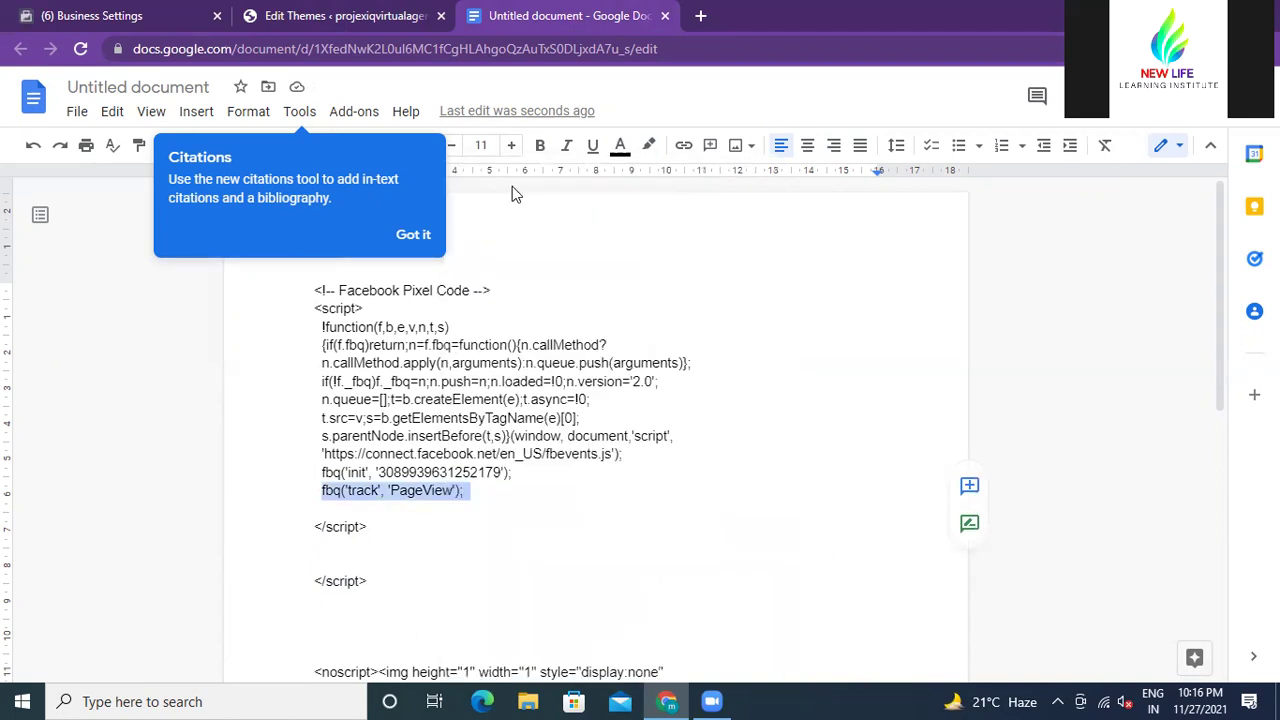
pyautogui.click(326, 546)
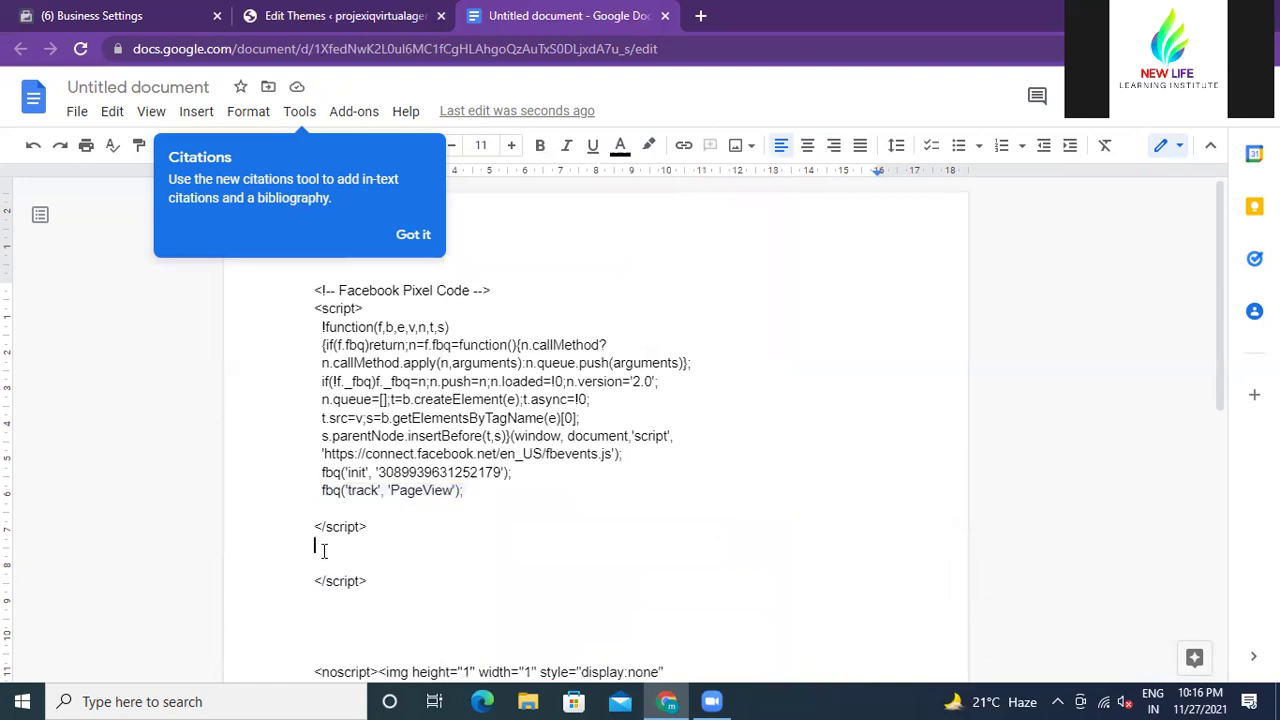
pyautogui.rightClick(323, 550)
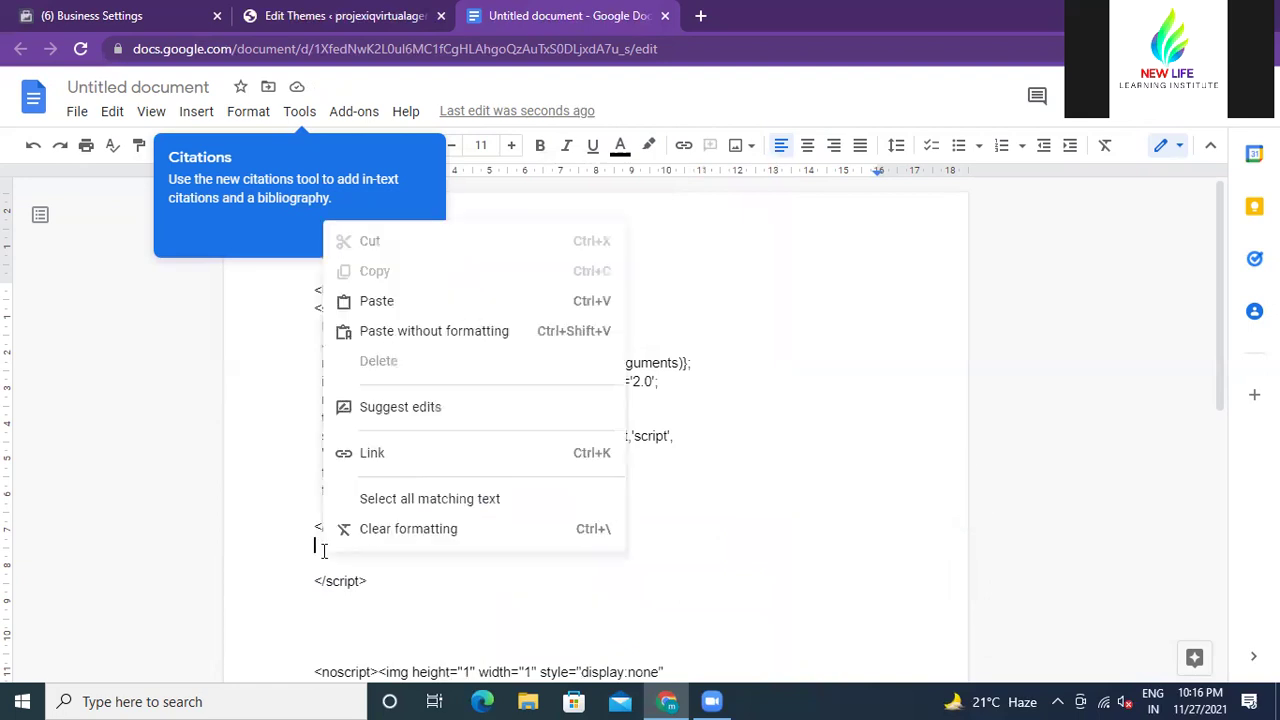
pyautogui.click(395, 301)
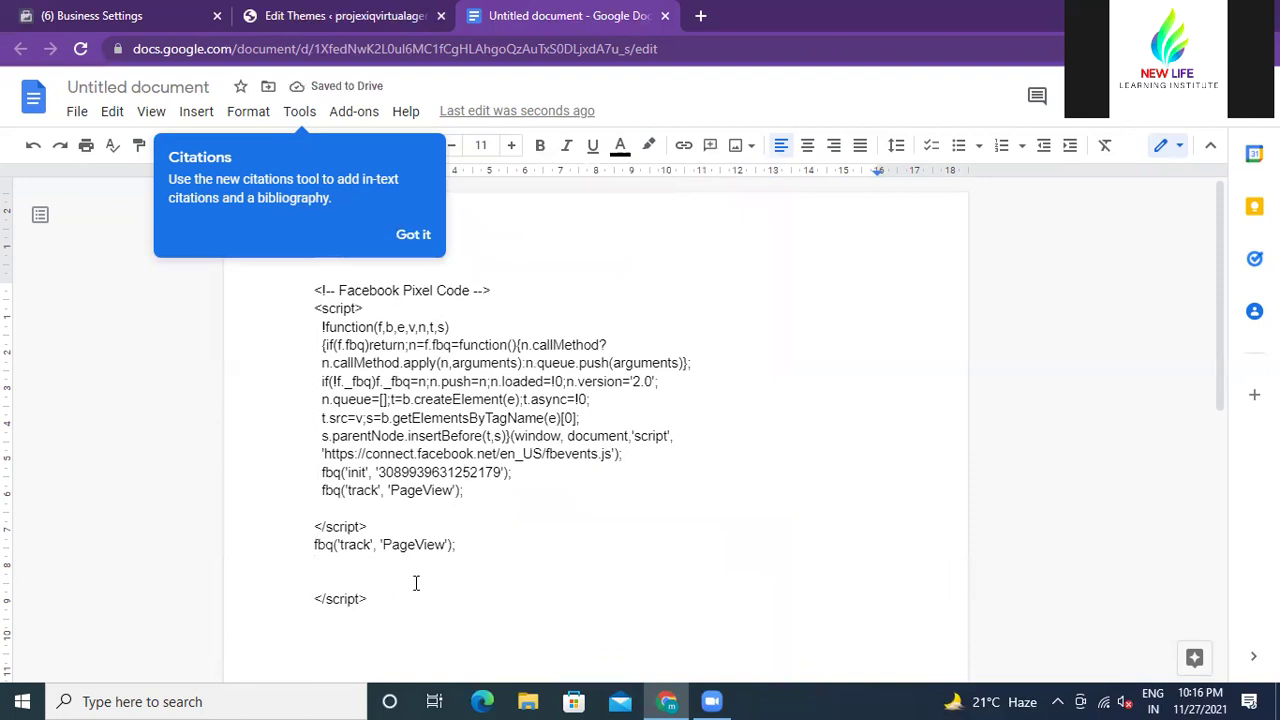
# Delete the original PageView call and stray blank lines from the first script block.
pyautogui.press('BackSpace')
pyautogui.press('BackSpace')
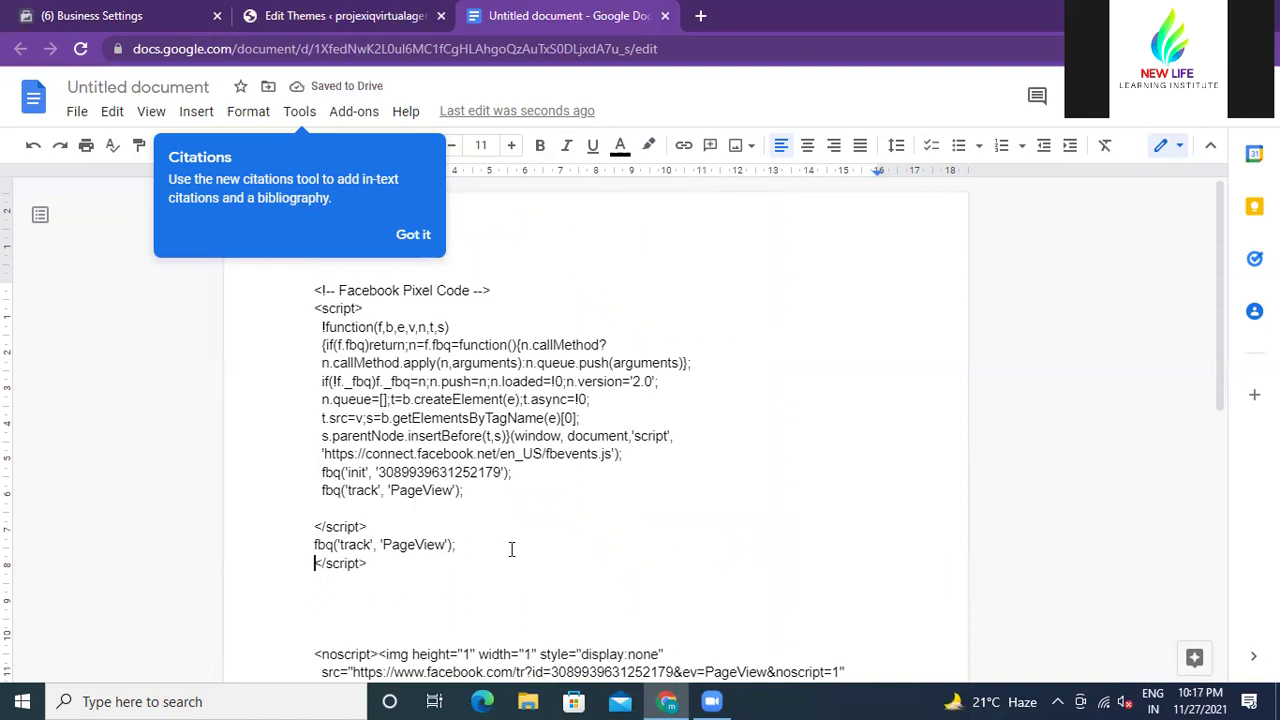
pyautogui.click(462, 490)
pyautogui.press('BackSpace')
pyautogui.press('BackSpace')
pyautogui.press('BackSpace')
pyautogui.press('BackSpace')
pyautogui.press('BackSpace')
pyautogui.press('BackSpace')
pyautogui.press('BackSpace')
pyautogui.press('BackSpace')
pyautogui.press('BackSpace')
pyautogui.press('BackSpace')
pyautogui.press('BackSpace')
pyautogui.press('BackSpace')
pyautogui.press('BackSpace')
pyautogui.press('BackSpace')
pyautogui.press('BackSpace')
pyautogui.press('BackSpace')
pyautogui.press('BackSpace')
pyautogui.press('BackSpace')
pyautogui.press('BackSpace')
pyautogui.press('BackSpace')
pyautogui.press('BackSpace')
pyautogui.press('BackSpace')
pyautogui.press('BackSpace')
pyautogui.press('BackSpace')
pyautogui.press('BackSpace')
pyautogui.press('BackSpace')
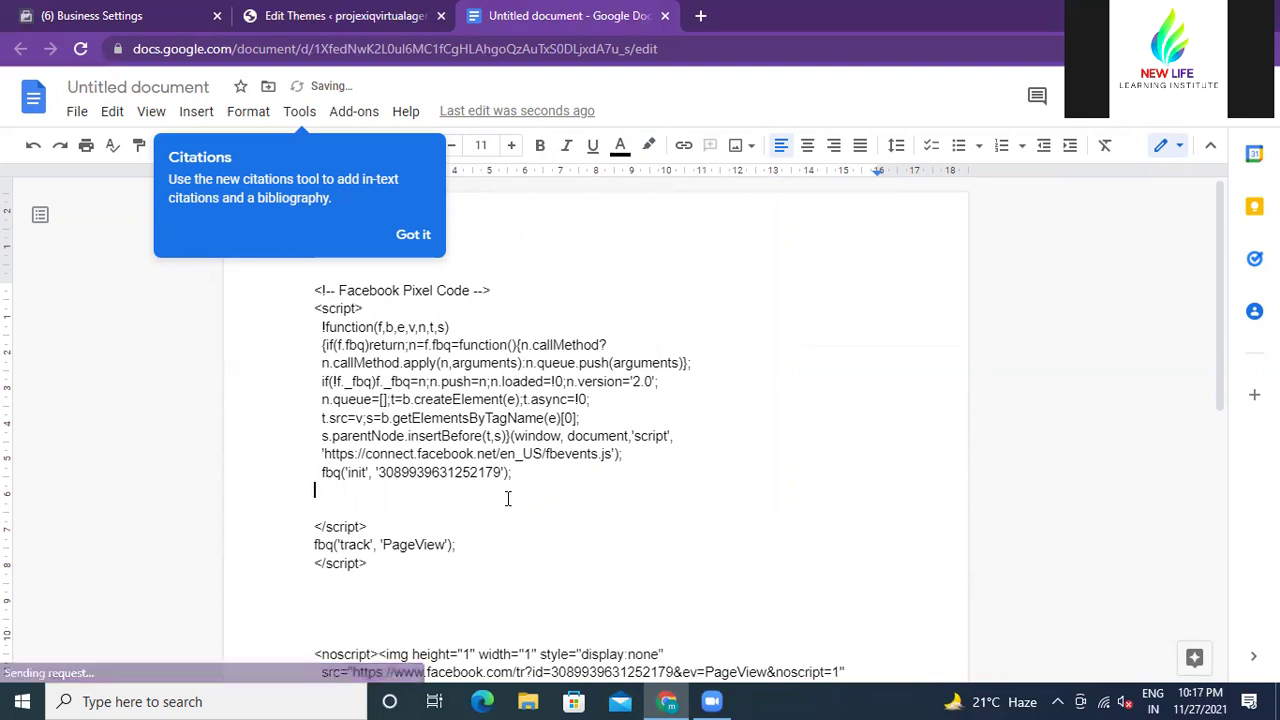
pyautogui.press('BackSpace')
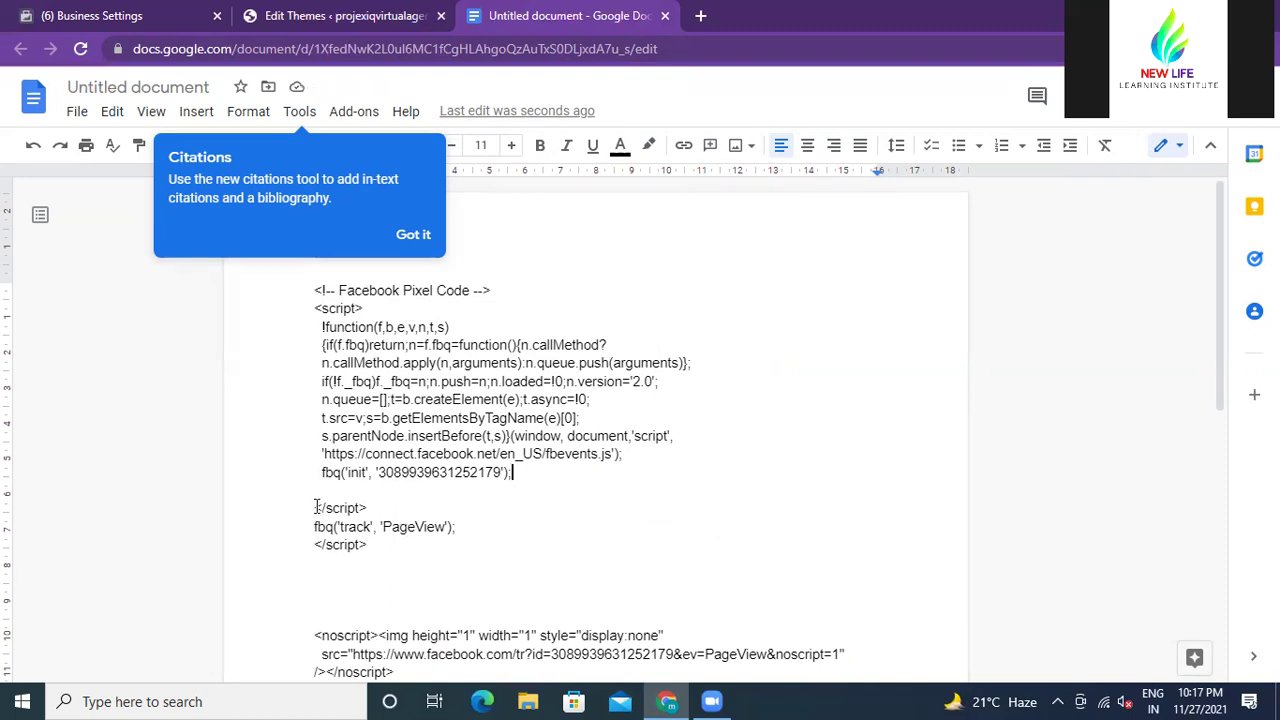
pyautogui.press('Return')
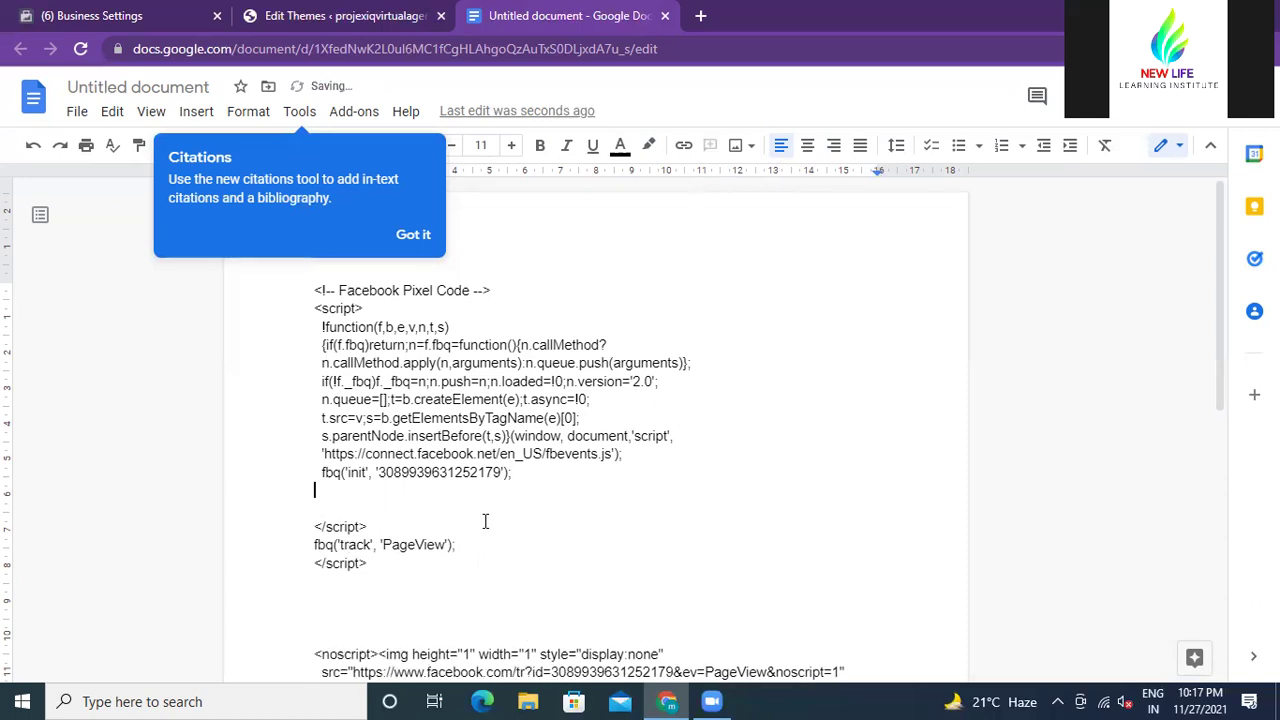
pyautogui.press('Return')
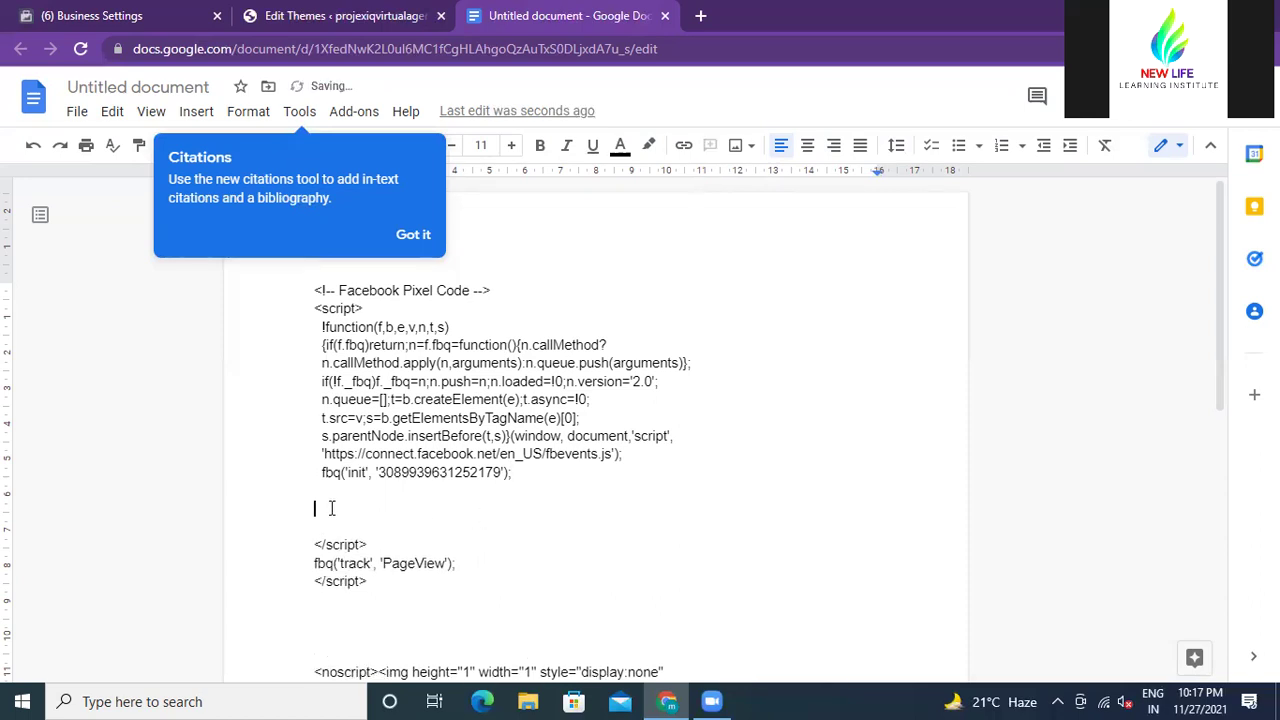
pyautogui.rightClick(322, 502)
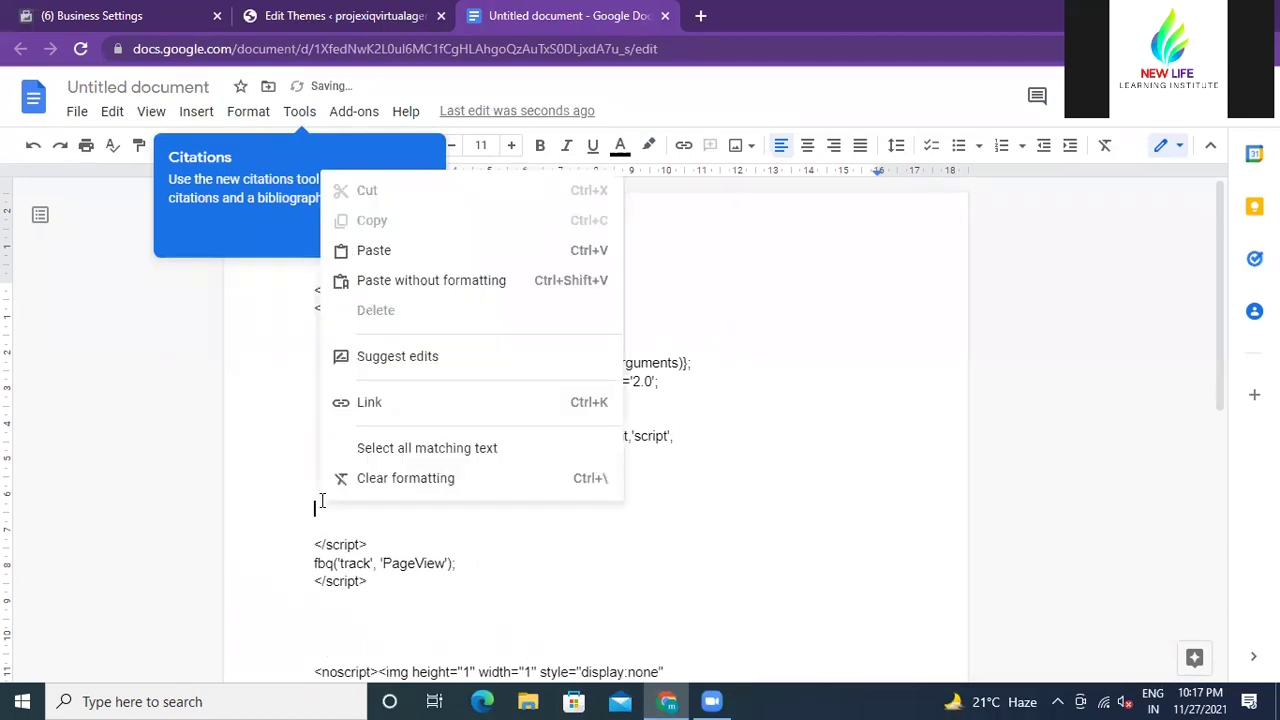
pyautogui.click(380, 252)
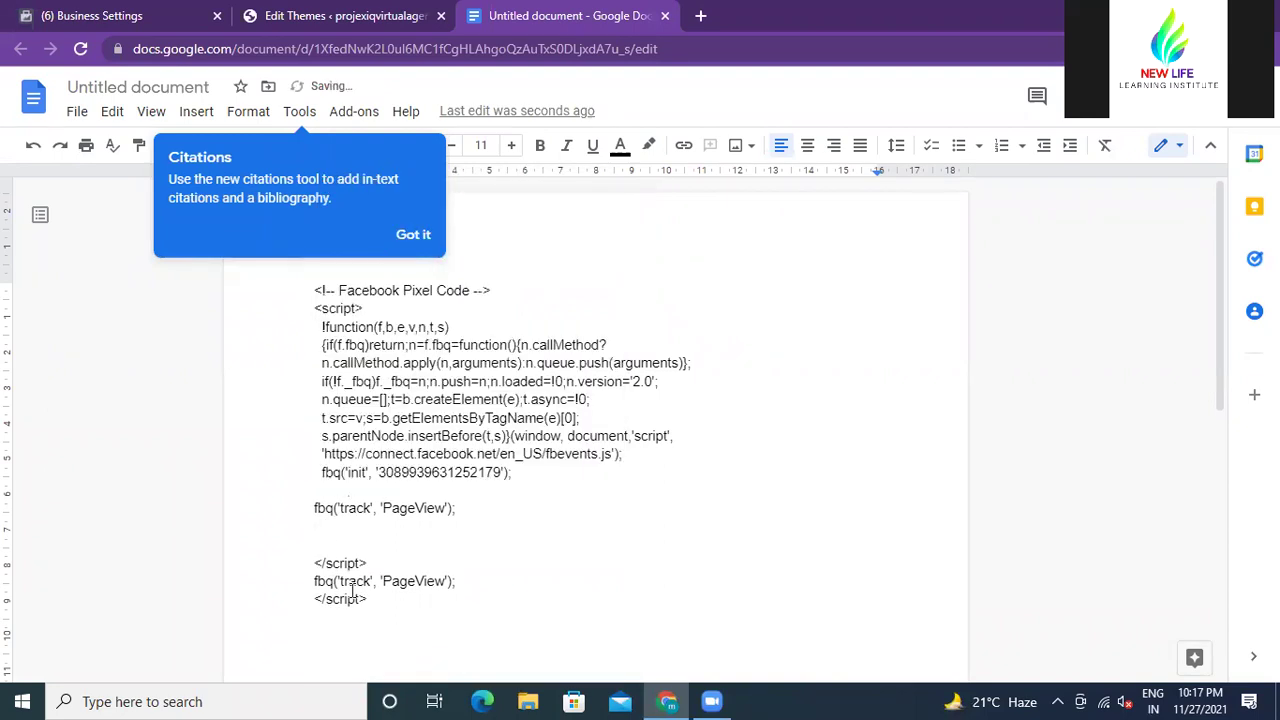
pyautogui.click(496, 513)
pyautogui.press('BackSpace')
pyautogui.press('BackSpace')
pyautogui.press('BackSpace')
pyautogui.press('BackSpace')
pyautogui.press('BackSpace')
pyautogui.press('BackSpace')
pyautogui.press('BackSpace')
pyautogui.press('BackSpace')
pyautogui.press('BackSpace')
pyautogui.press('BackSpace')
pyautogui.press('BackSpace')
pyautogui.press('BackSpace')
pyautogui.press('BackSpace')
pyautogui.press('BackSpace')
pyautogui.press('BackSpace')
pyautogui.press('BackSpace')
pyautogui.press('BackSpace')
pyautogui.press('BackSpace')
pyautogui.press('BackSpace')
pyautogui.press('BackSpace')
pyautogui.press('BackSpace')
pyautogui.press('BackSpace')
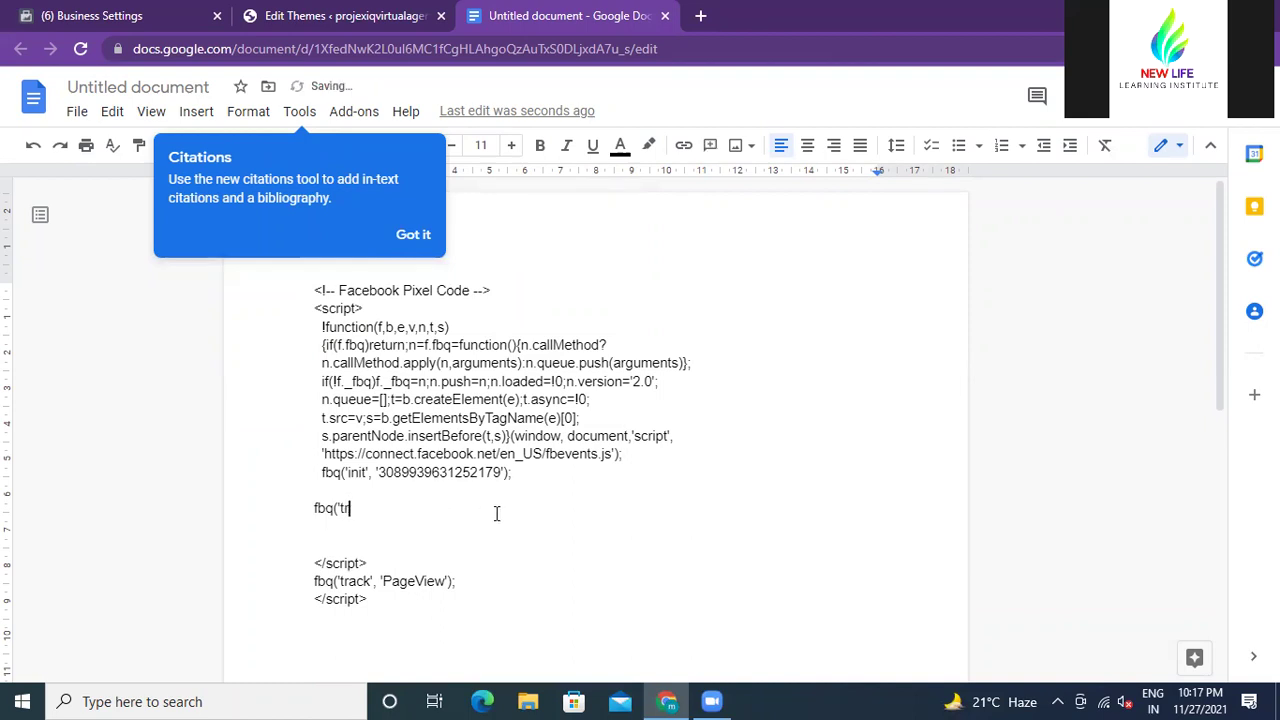
pyautogui.press('BackSpace')
pyautogui.press('BackSpace')
pyautogui.press('BackSpace')
pyautogui.press('BackSpace')
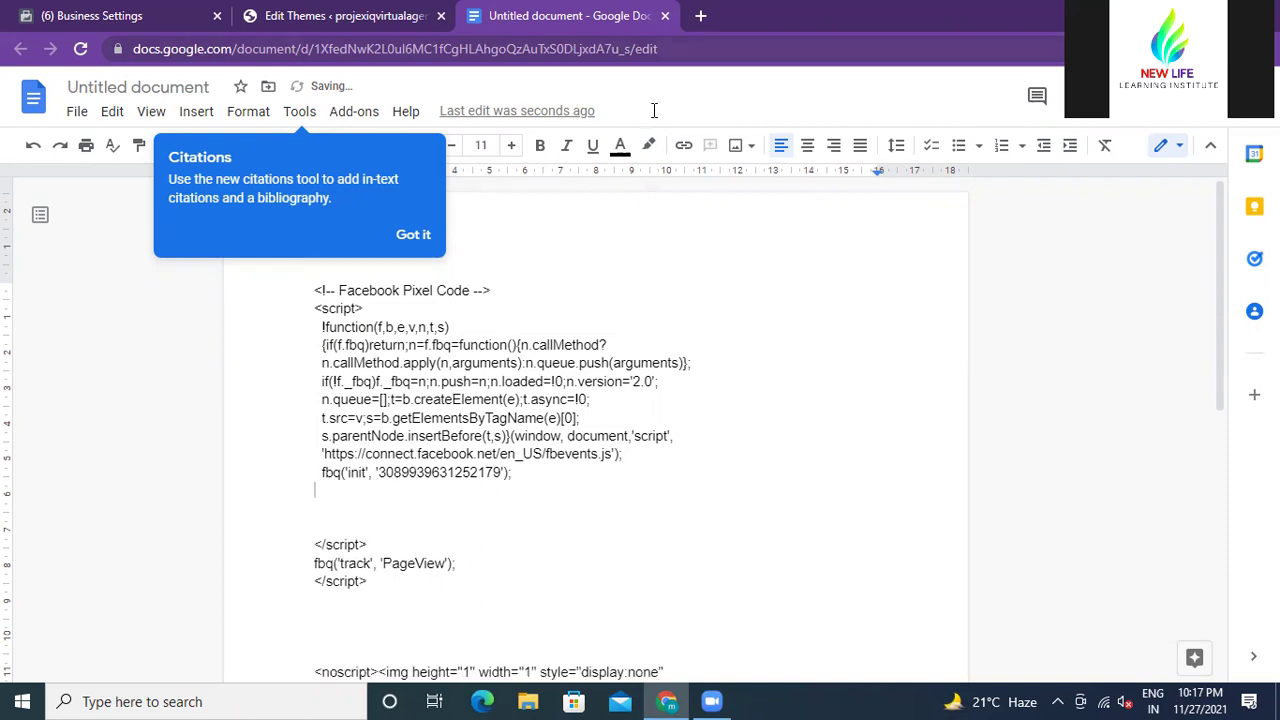
# Copy the first </script> tag and paste it directly under the fbq('init') line.
pyautogui.moveTo(314, 544); pyautogui.dragTo(369, 542)
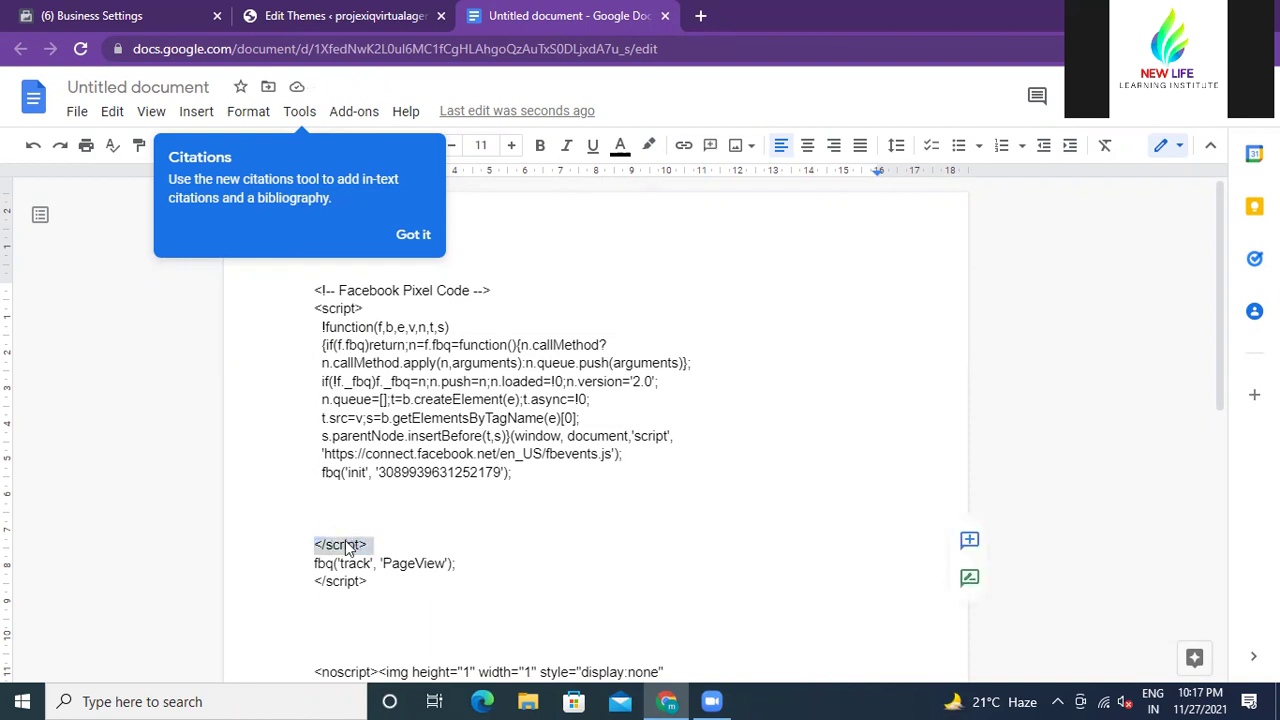
pyautogui.rightClick(345, 543)
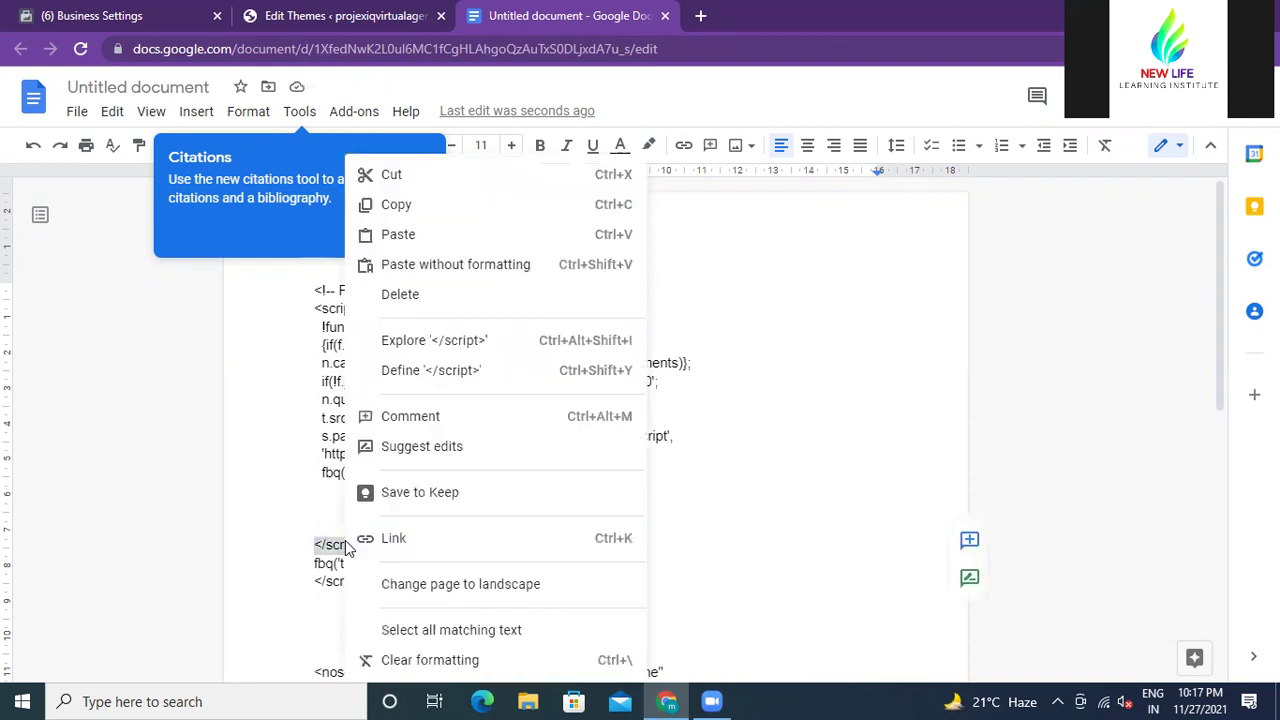
pyautogui.click(405, 206)
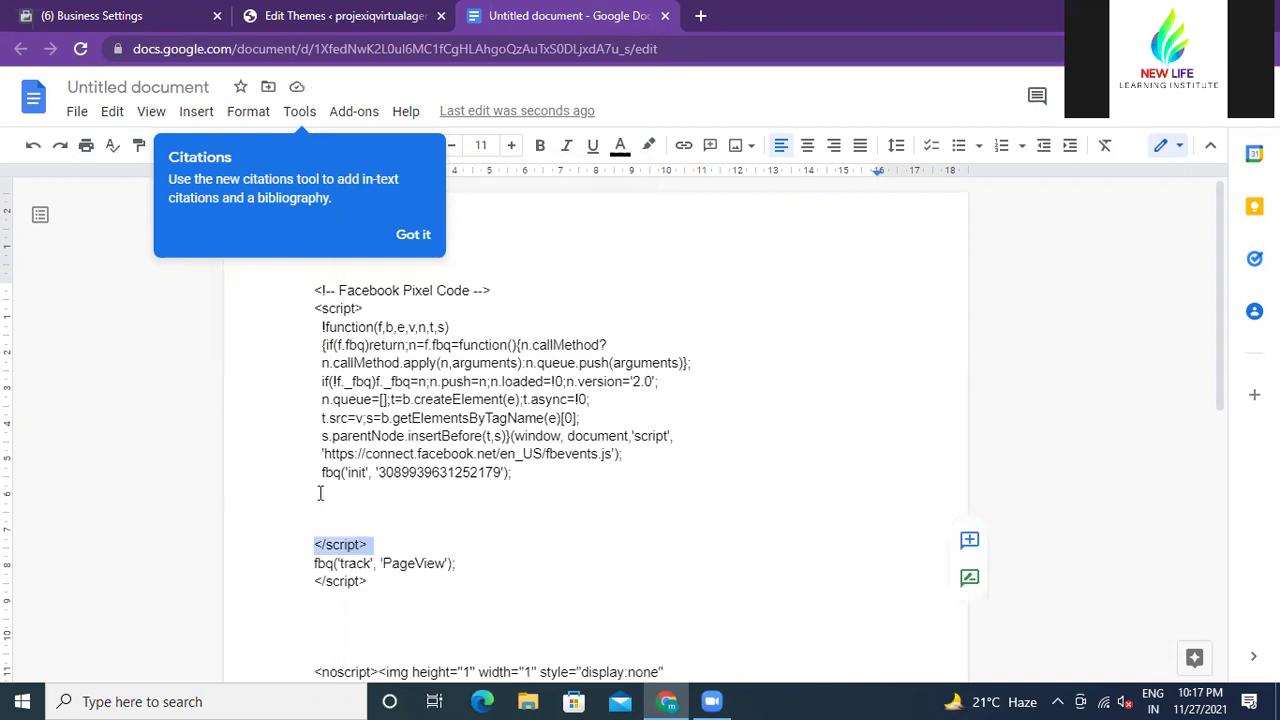
pyautogui.click(320, 493)
pyautogui.rightClick(316, 491)
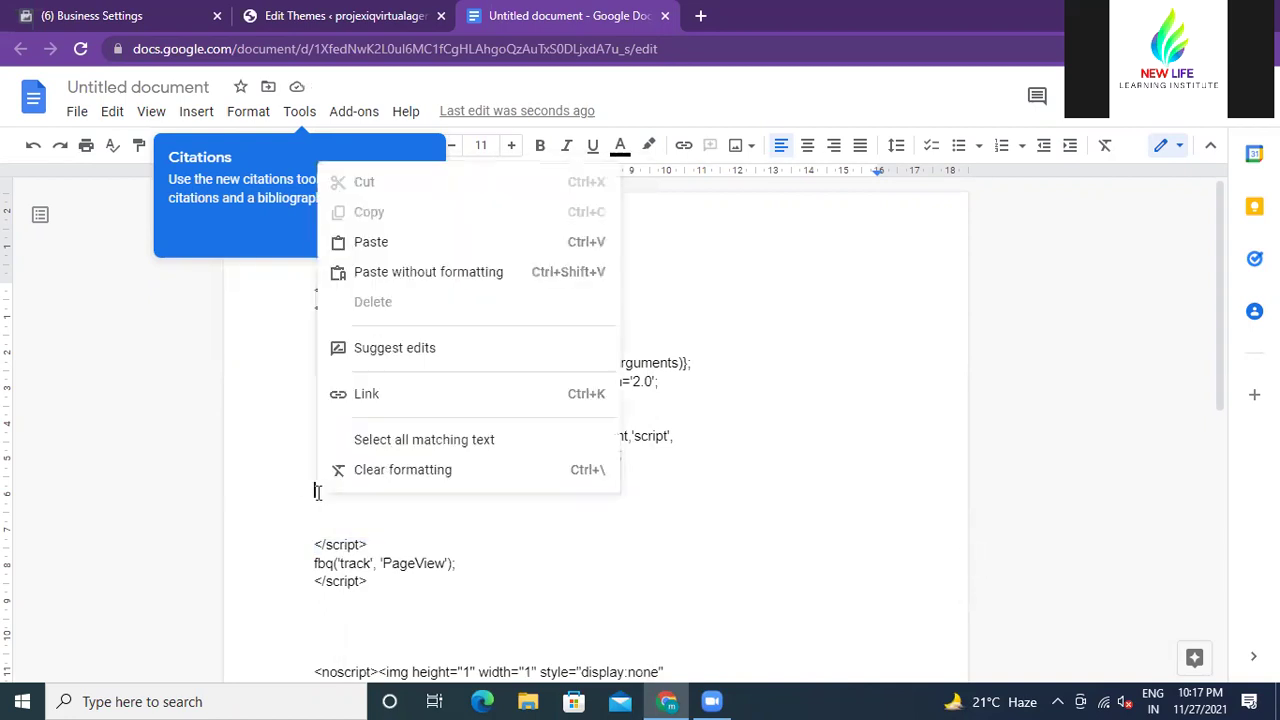
pyautogui.click(376, 251)
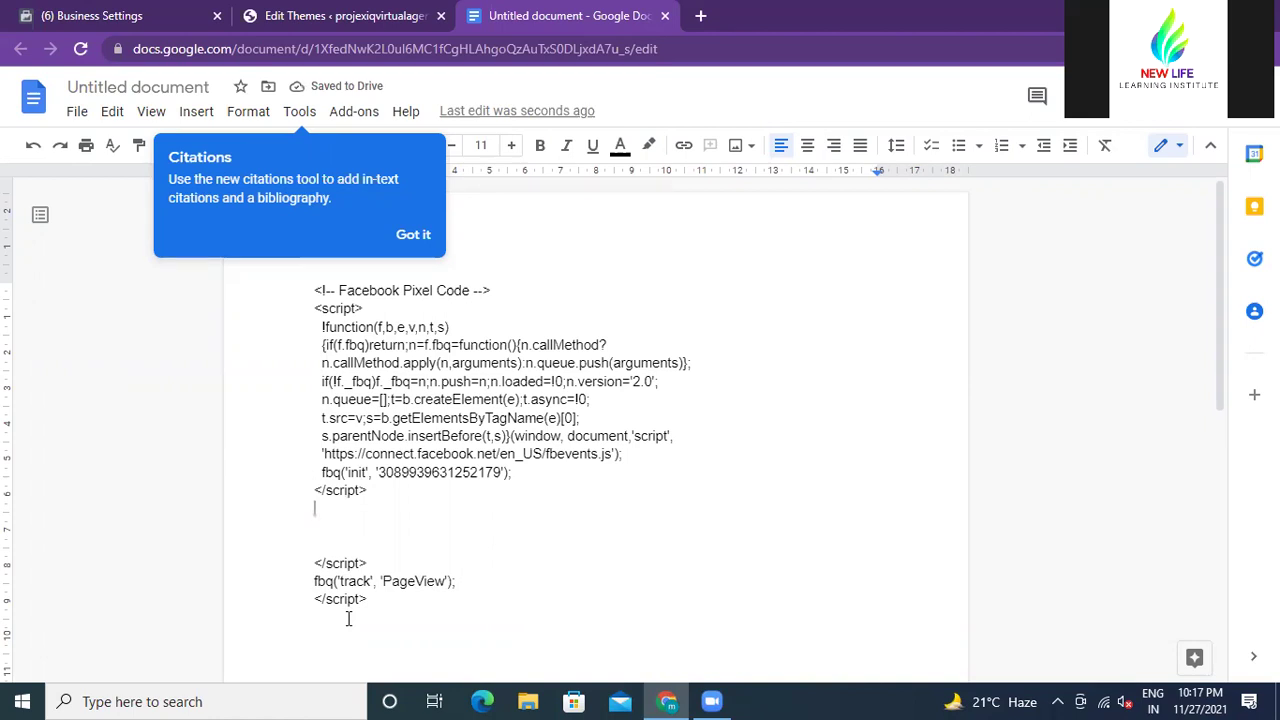
pyautogui.click(315, 308)
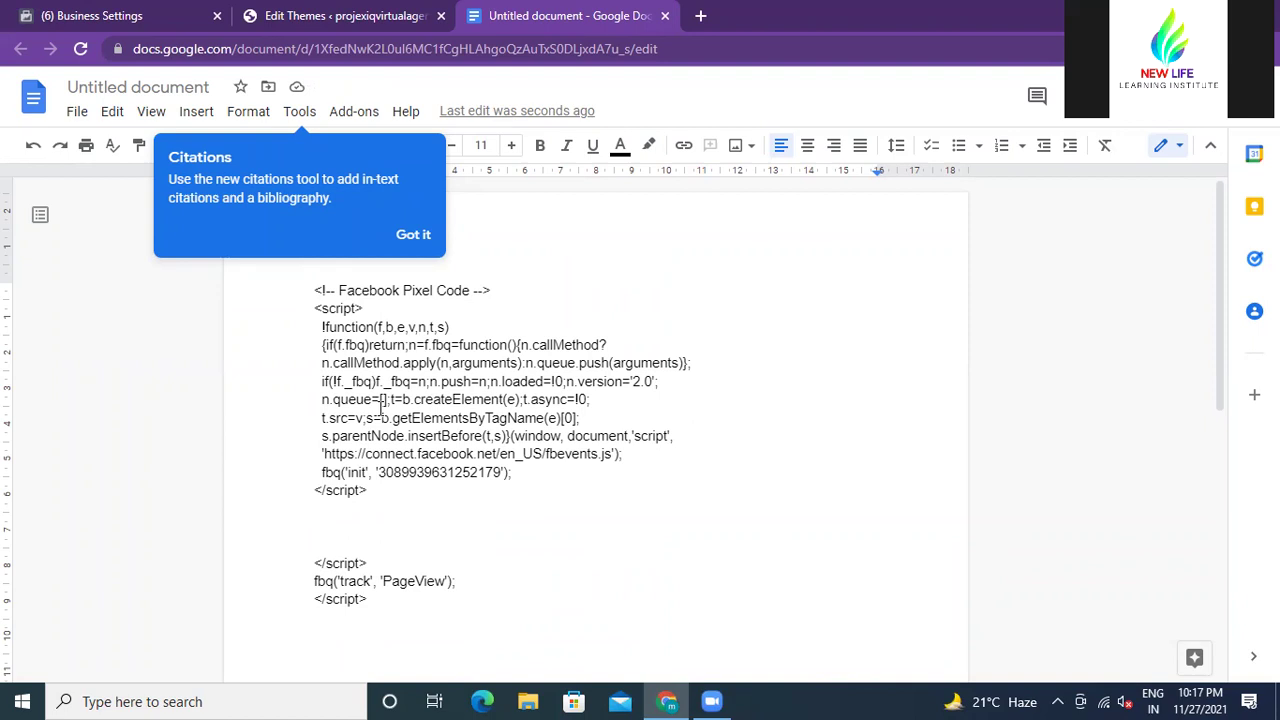
# Select and review the fbq('init') script block and the separate PageView block.
pyautogui.keyDown('shift'); pyautogui.click(491, 486); pyautogui.keyUp('shift')
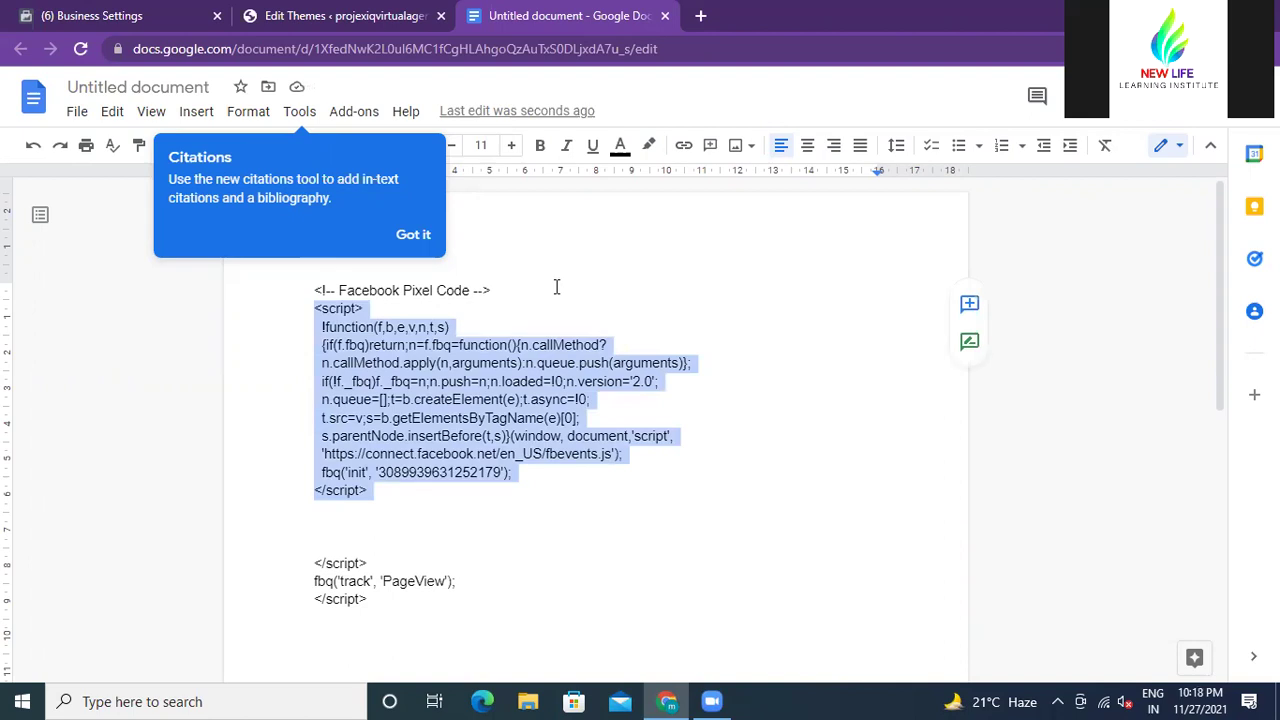
pyautogui.moveTo(316, 563); pyautogui.dragTo(378, 610)
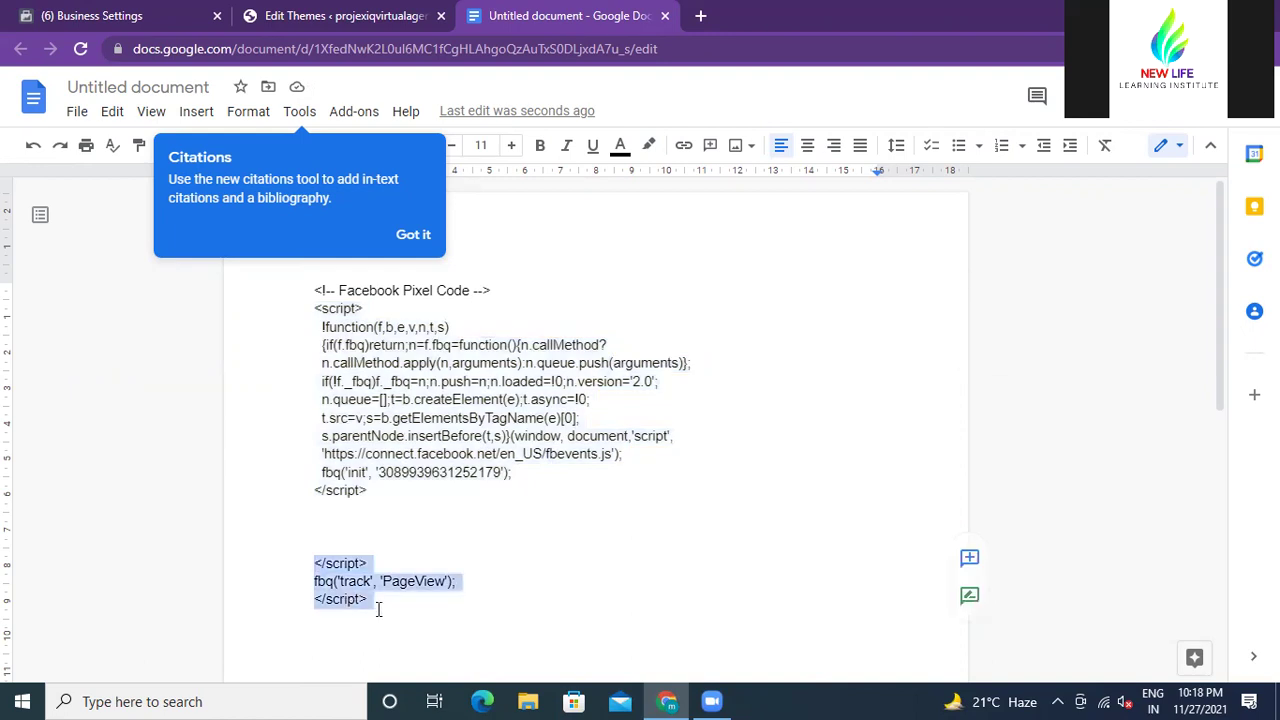
pyautogui.click(416, 523)
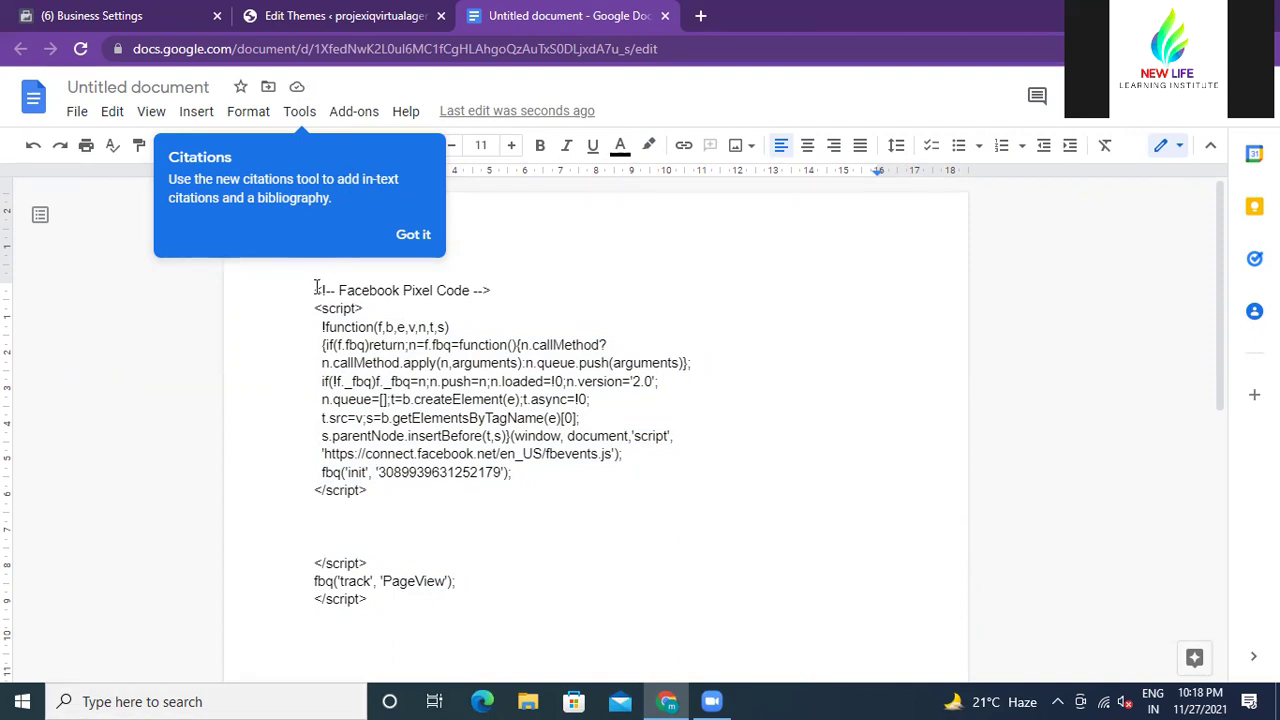
pyautogui.moveTo(316, 288); pyautogui.dragTo(309, 561)
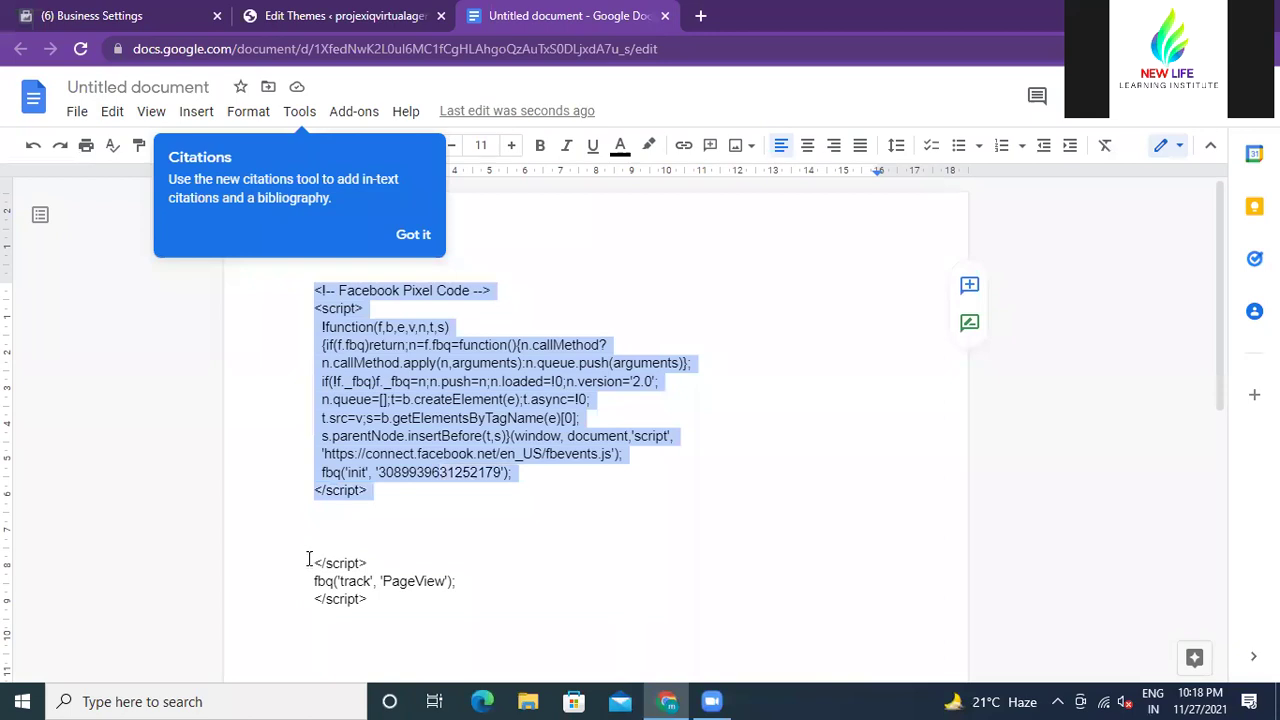
pyautogui.moveTo(309, 561); pyautogui.dragTo(405, 607)
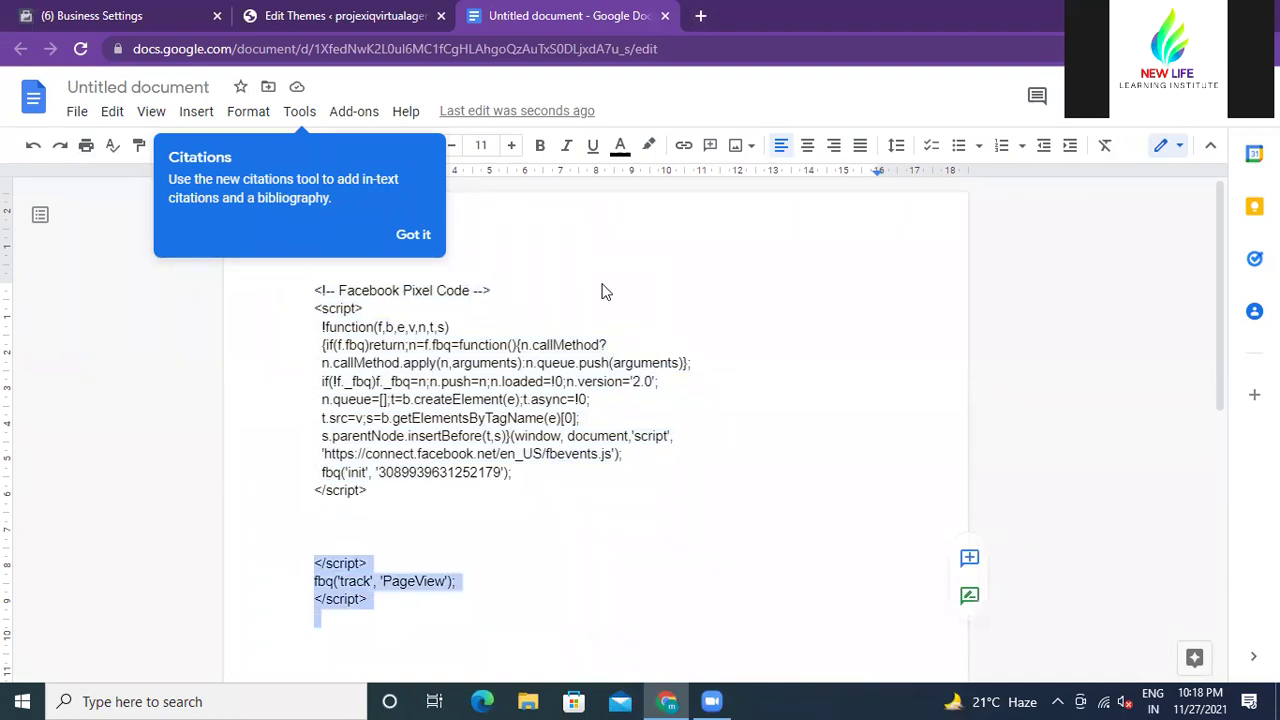
pyautogui.click(397, 505)
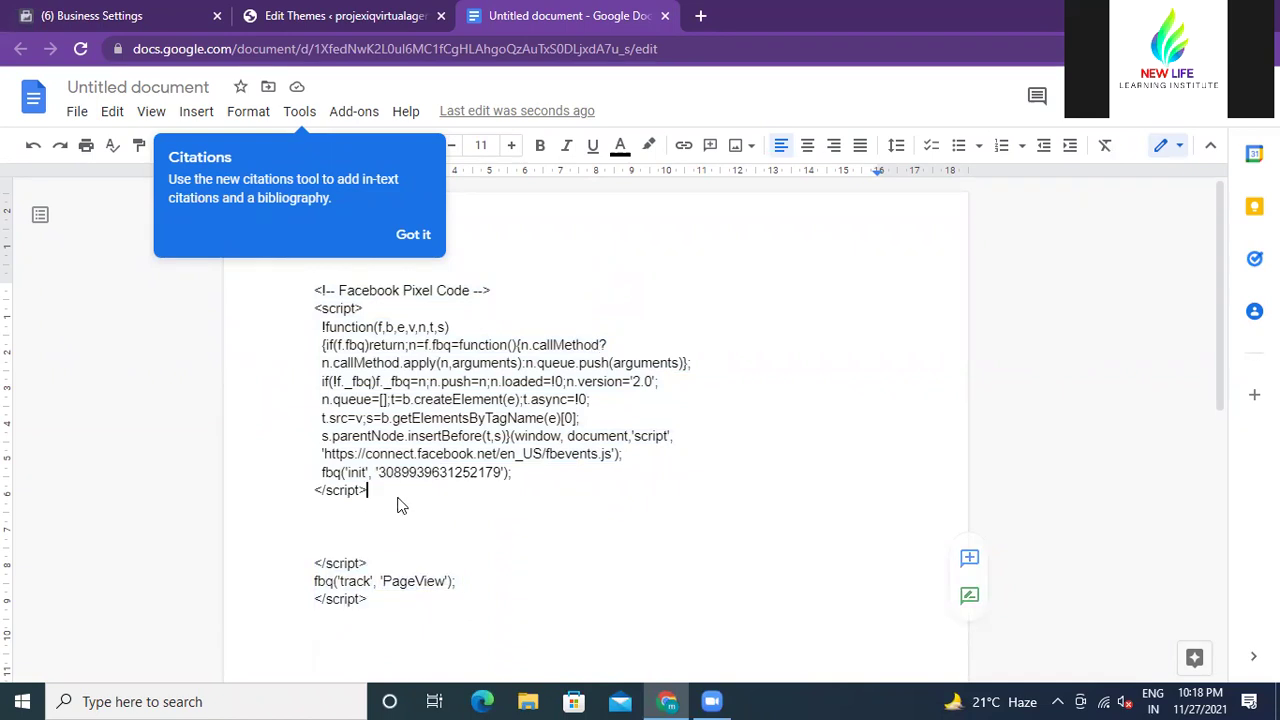
# Change the lower </script> into <script>, then return to the Business Settings and header.php tabs.
pyautogui.click(326, 564)
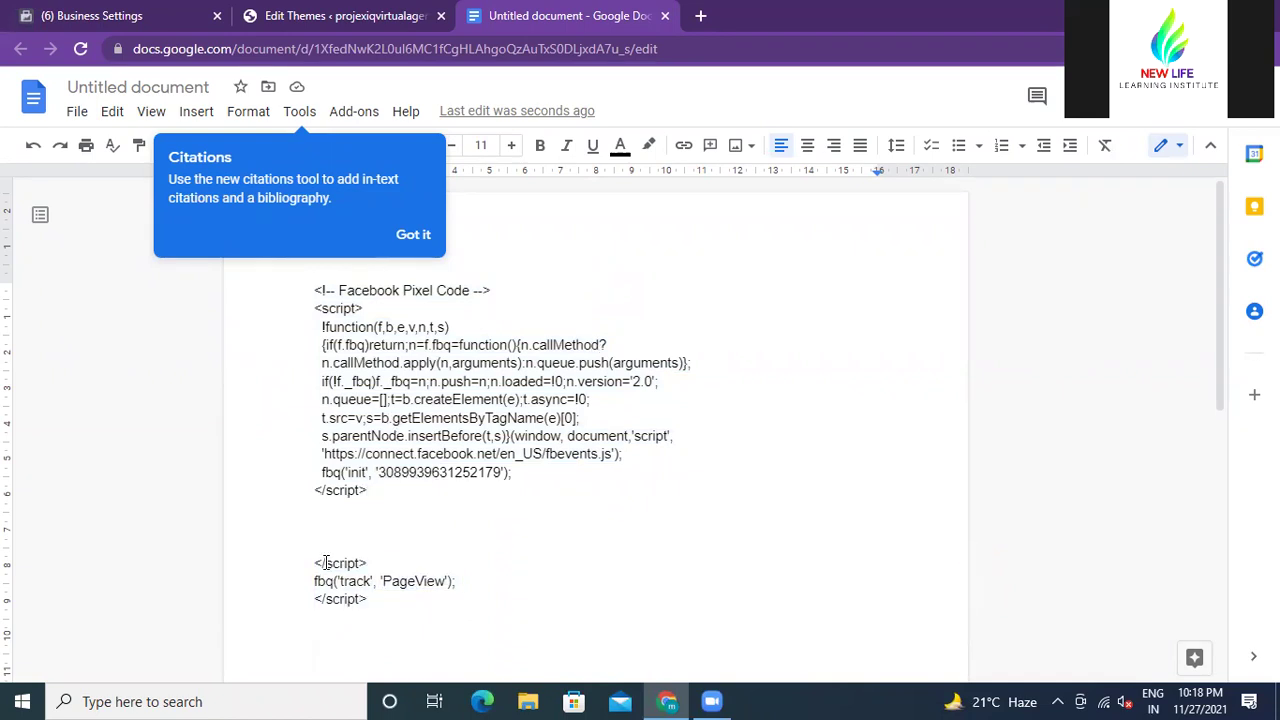
pyautogui.press('BackSpace')
pyautogui.click(406, 538)
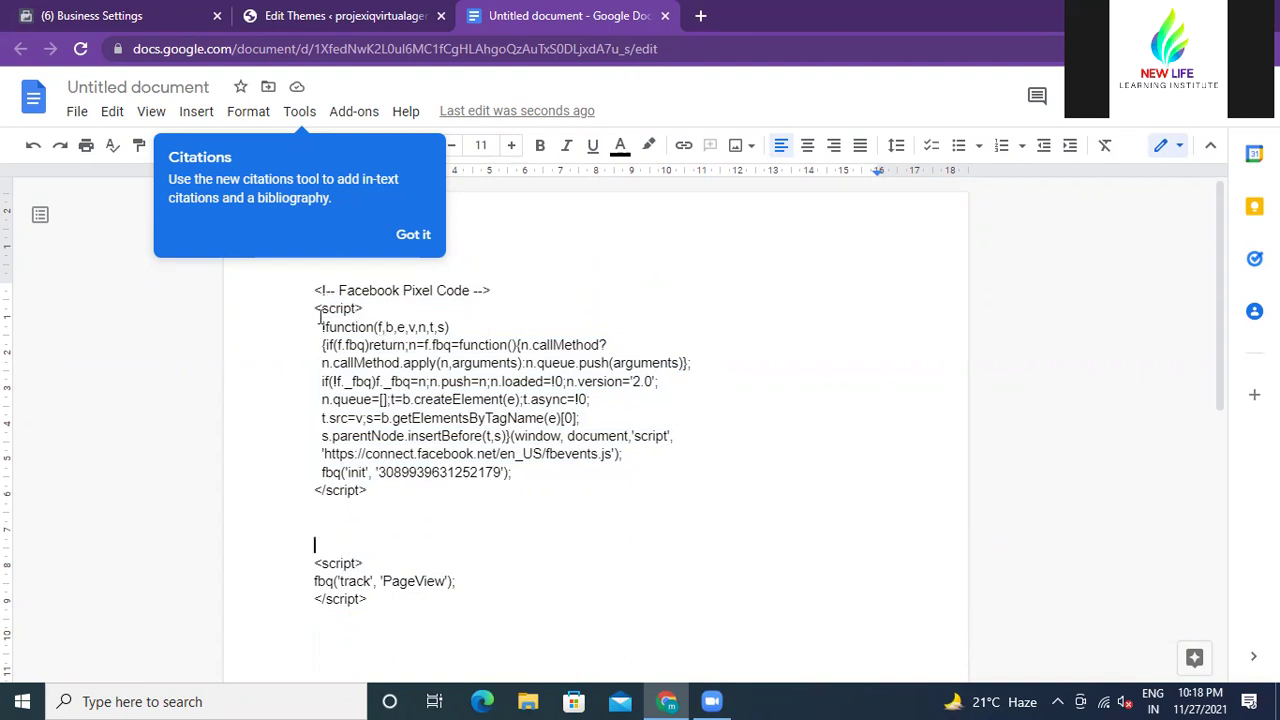
pyautogui.click(140, 18)
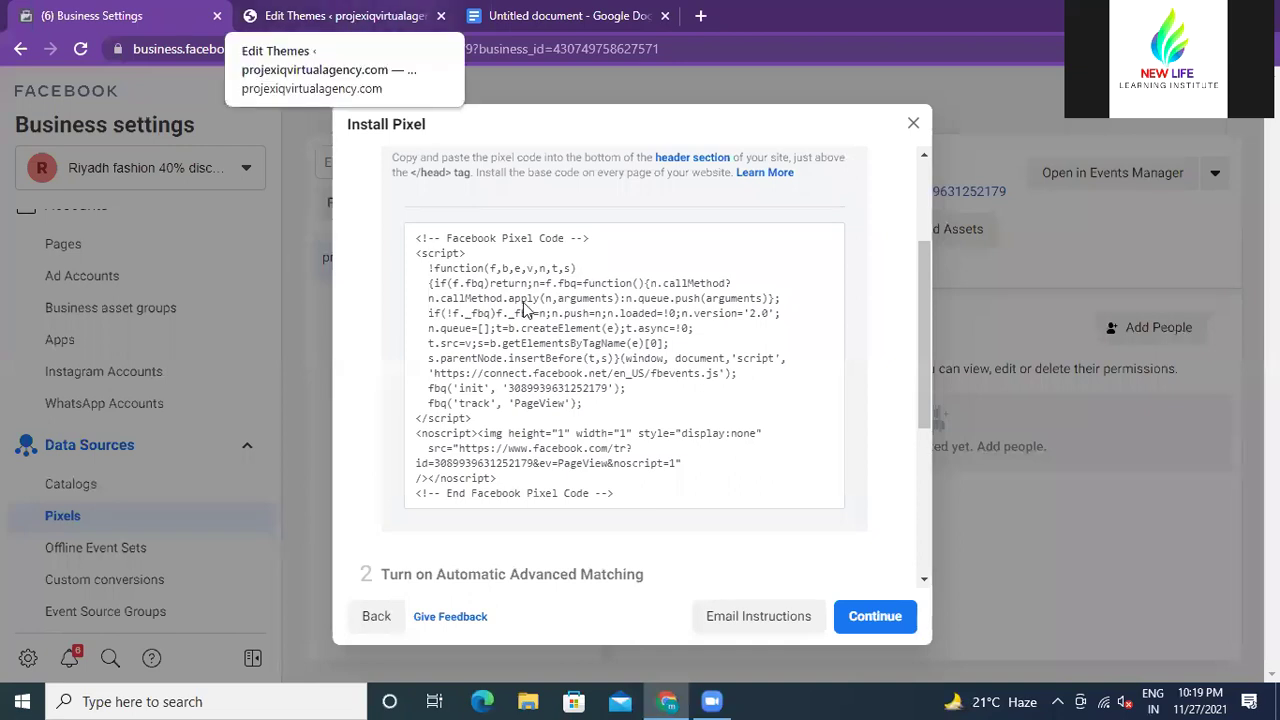
pyautogui.hotkey('ctrl', 'Tab')
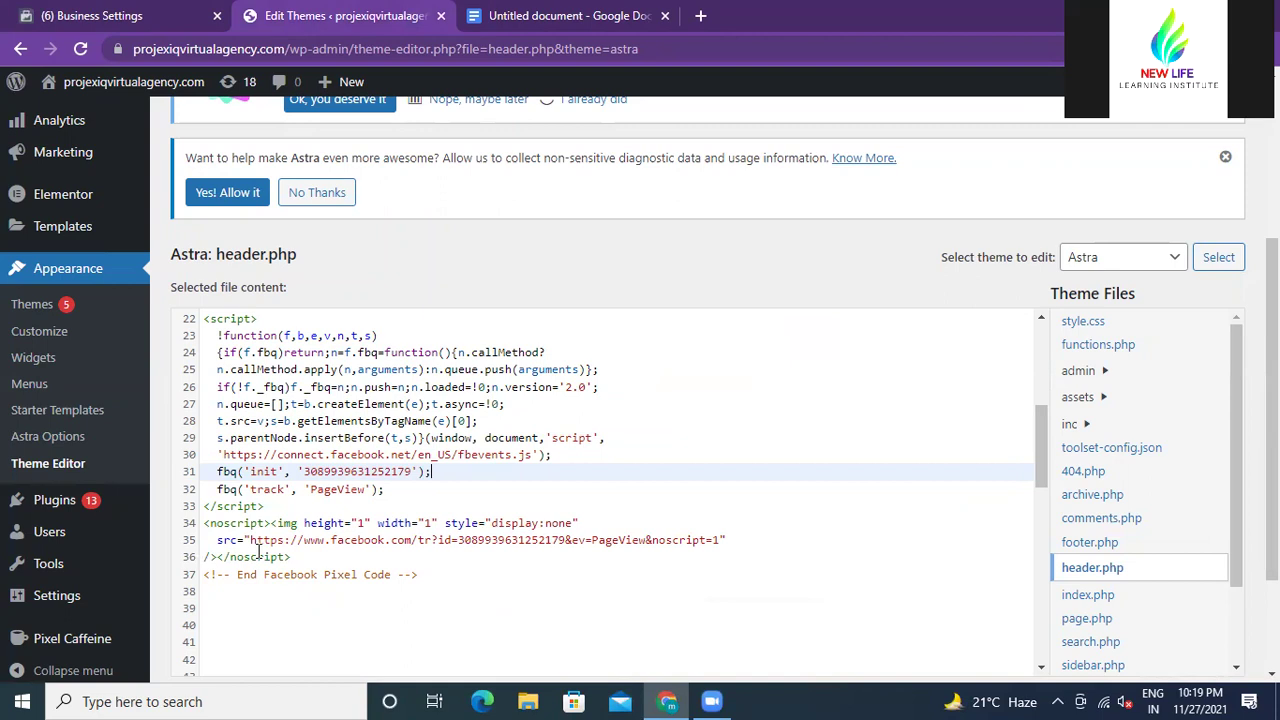
# Insert blank lines in header.php after the fbq init line, above the PageView track line.
pyautogui.click(455, 480)
pyautogui.press('Return')
pyautogui.press('Return')
pyautogui.press('Return')
pyautogui.press('Up')
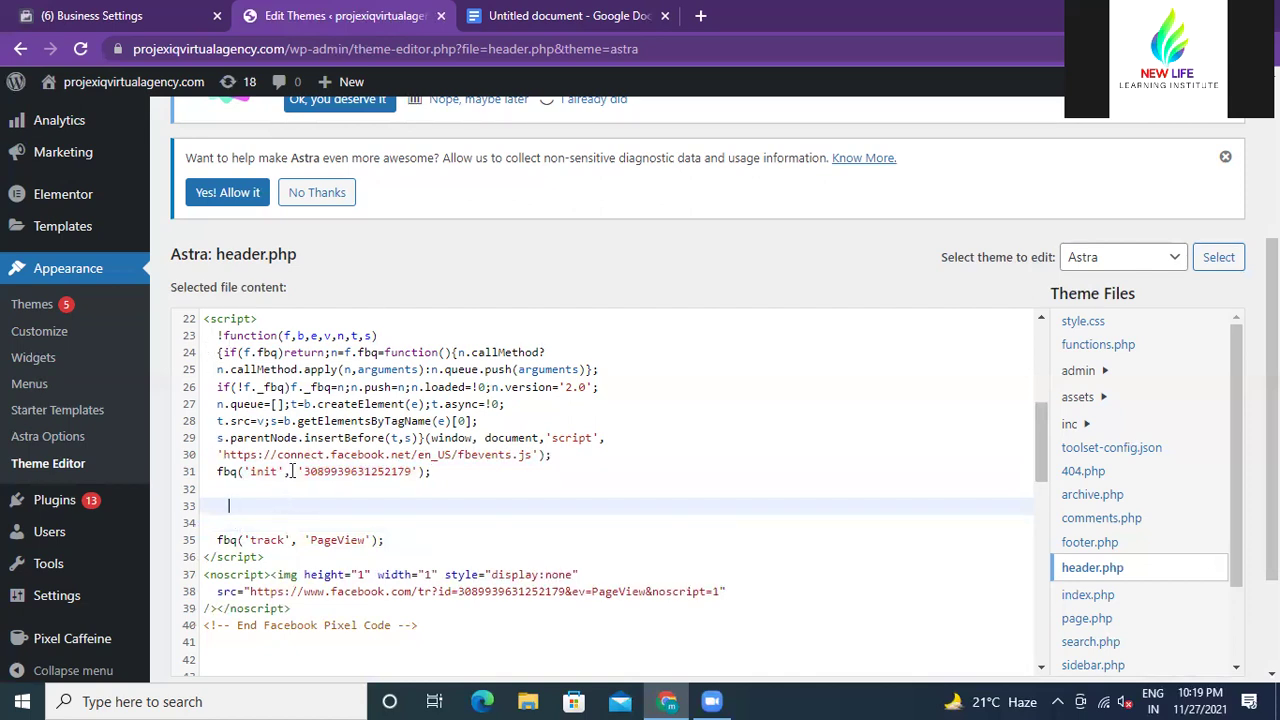
pyautogui.scroll(3, 292, 471)
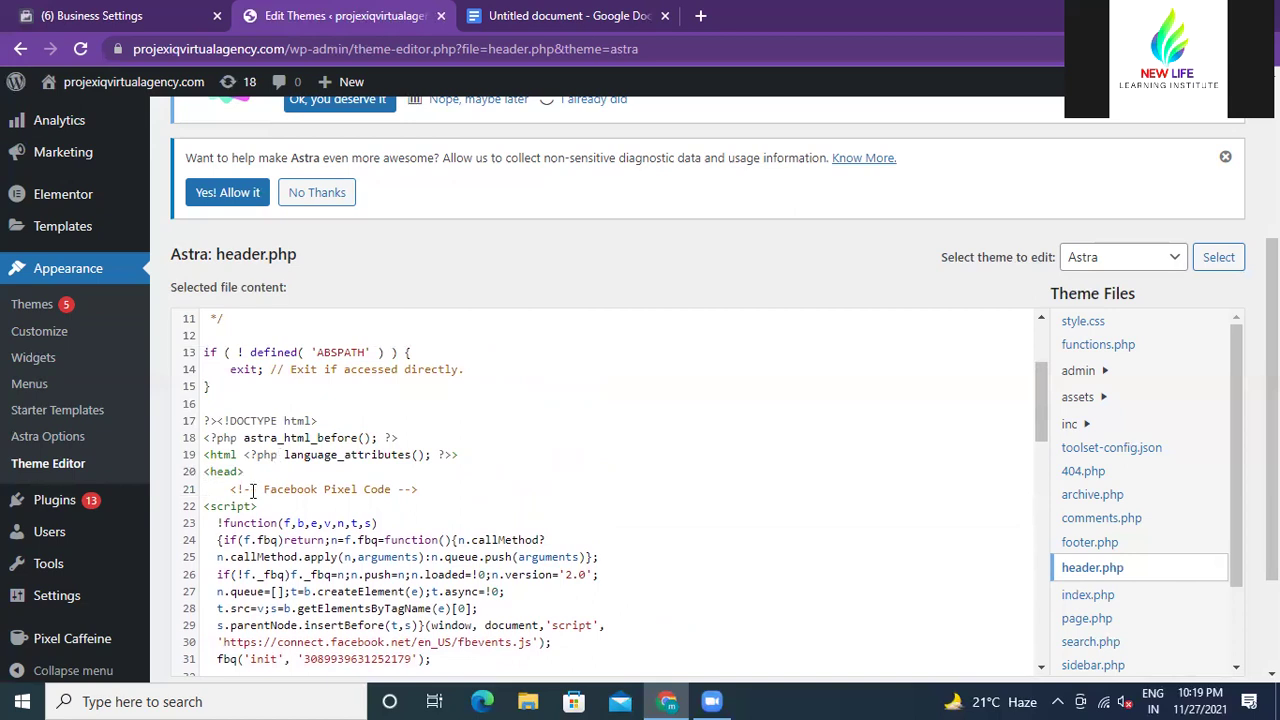
pyautogui.scroll(-3, 342, 500)
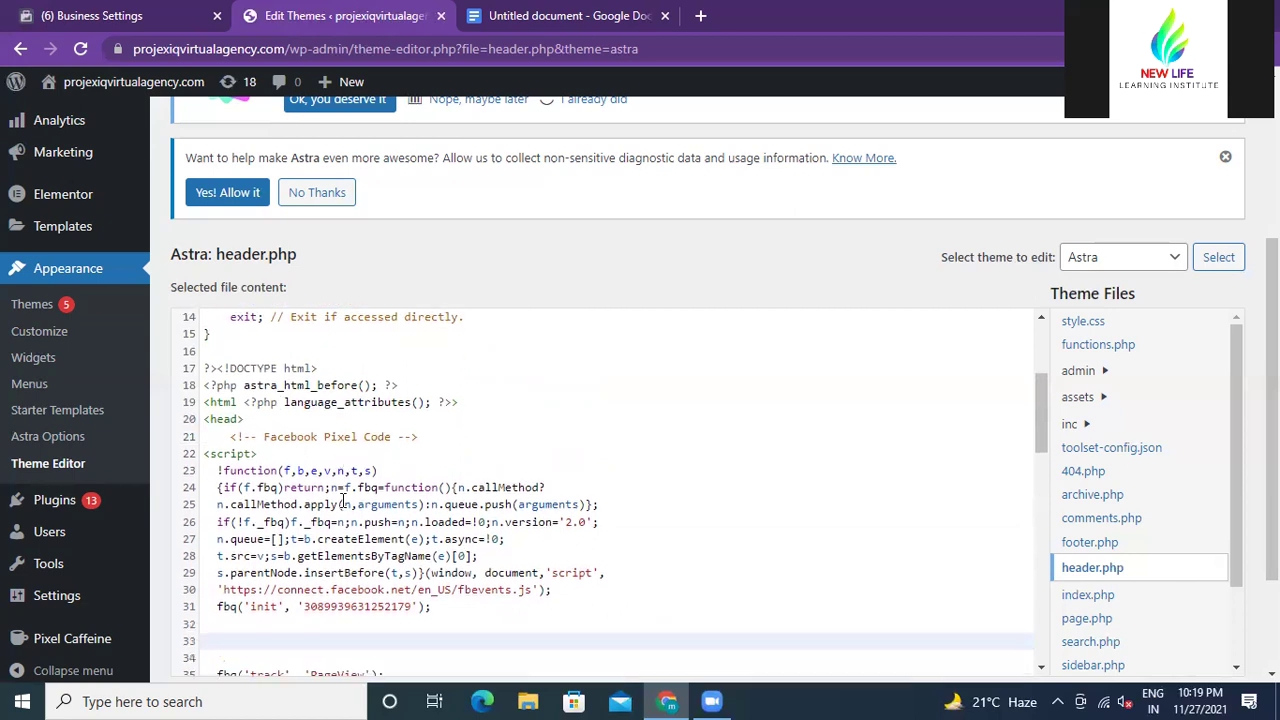
pyautogui.scroll(2, 342, 500)
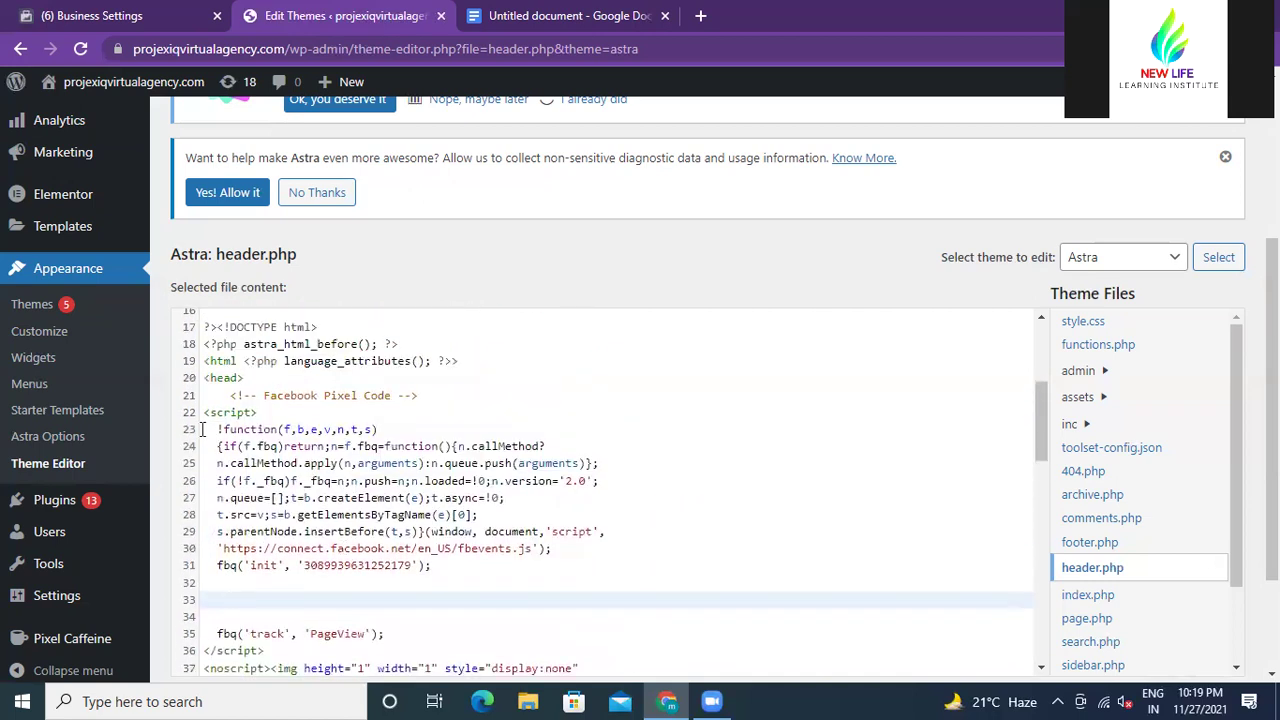
# Select and compare the base code (lines 23–32) and PageView line, then go to Business Settings.
pyautogui.moveTo(210, 428); pyautogui.dragTo(435, 566)
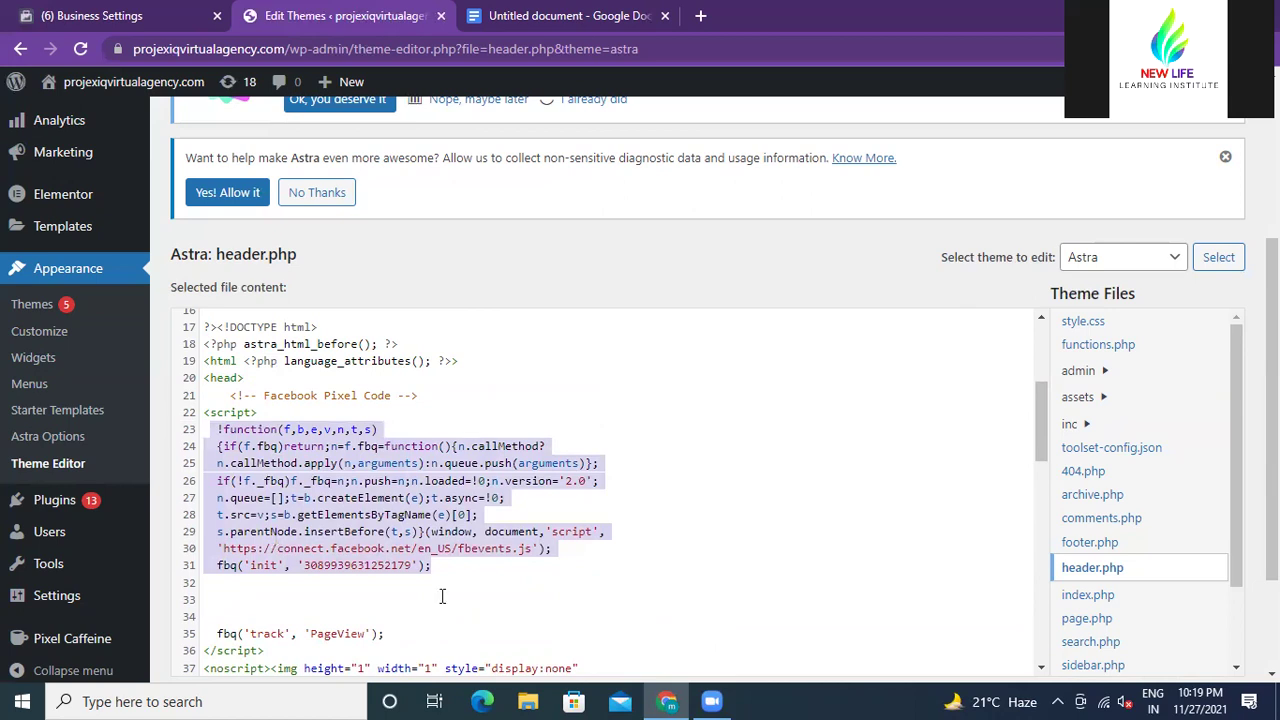
pyautogui.scroll(-1, 442, 596)
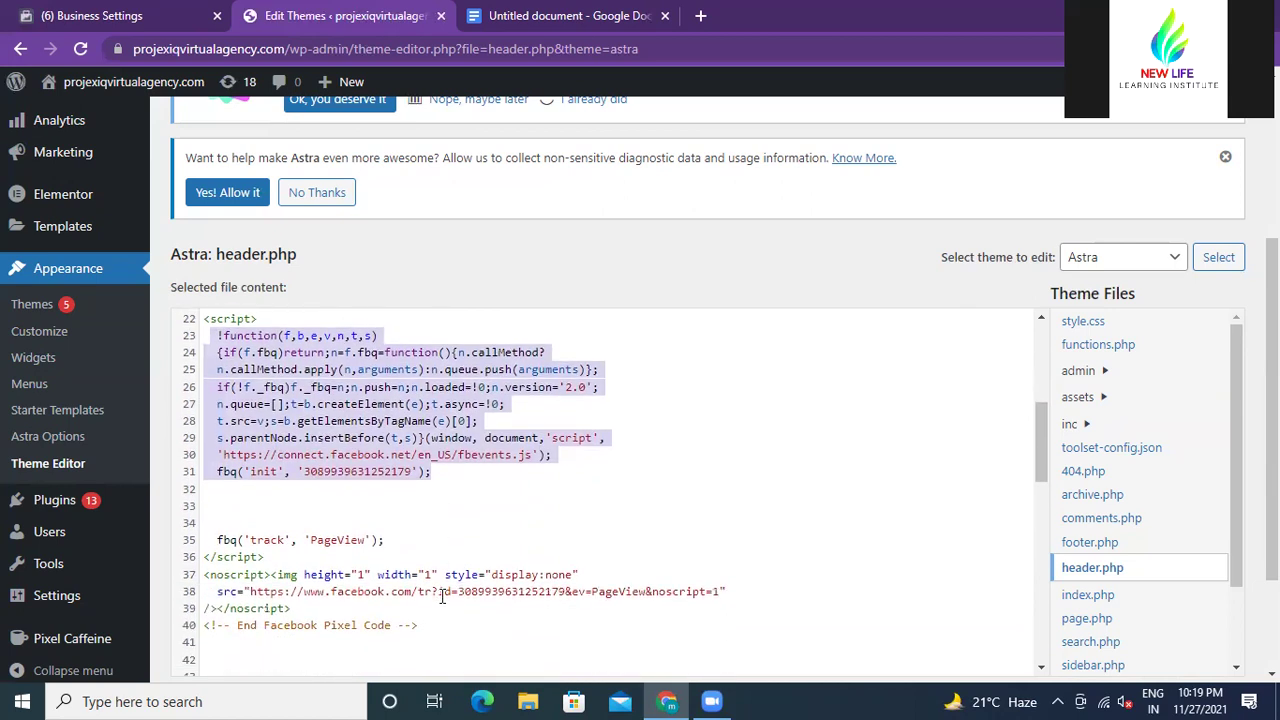
pyautogui.moveTo(217, 540); pyautogui.dragTo(393, 539)
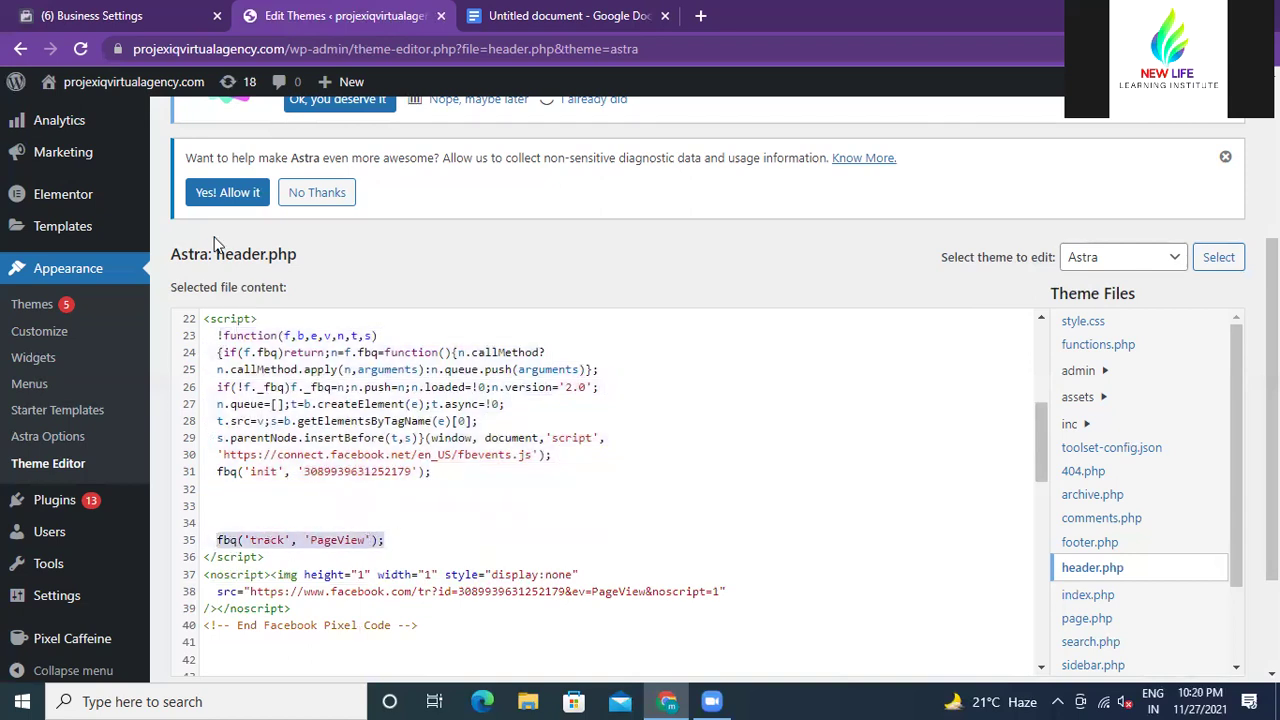
pyautogui.moveTo(219, 336); pyautogui.dragTo(230, 490)
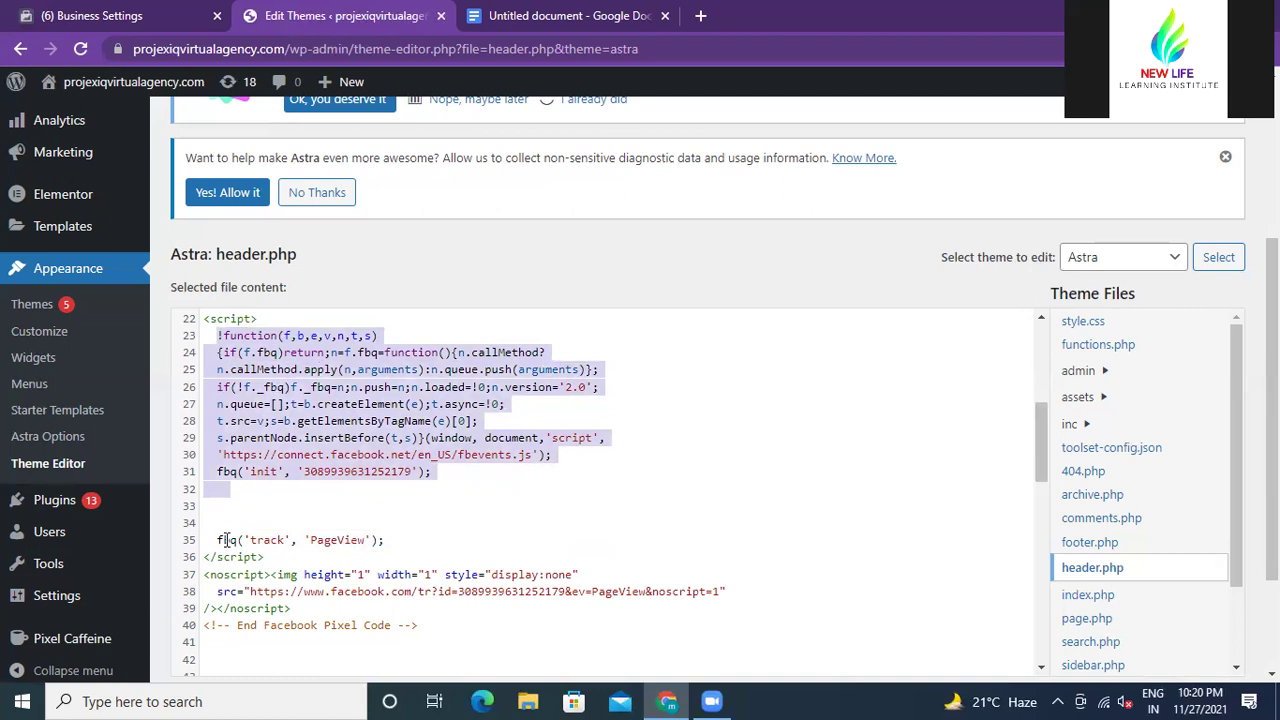
pyautogui.moveTo(216, 540); pyautogui.dragTo(423, 540)
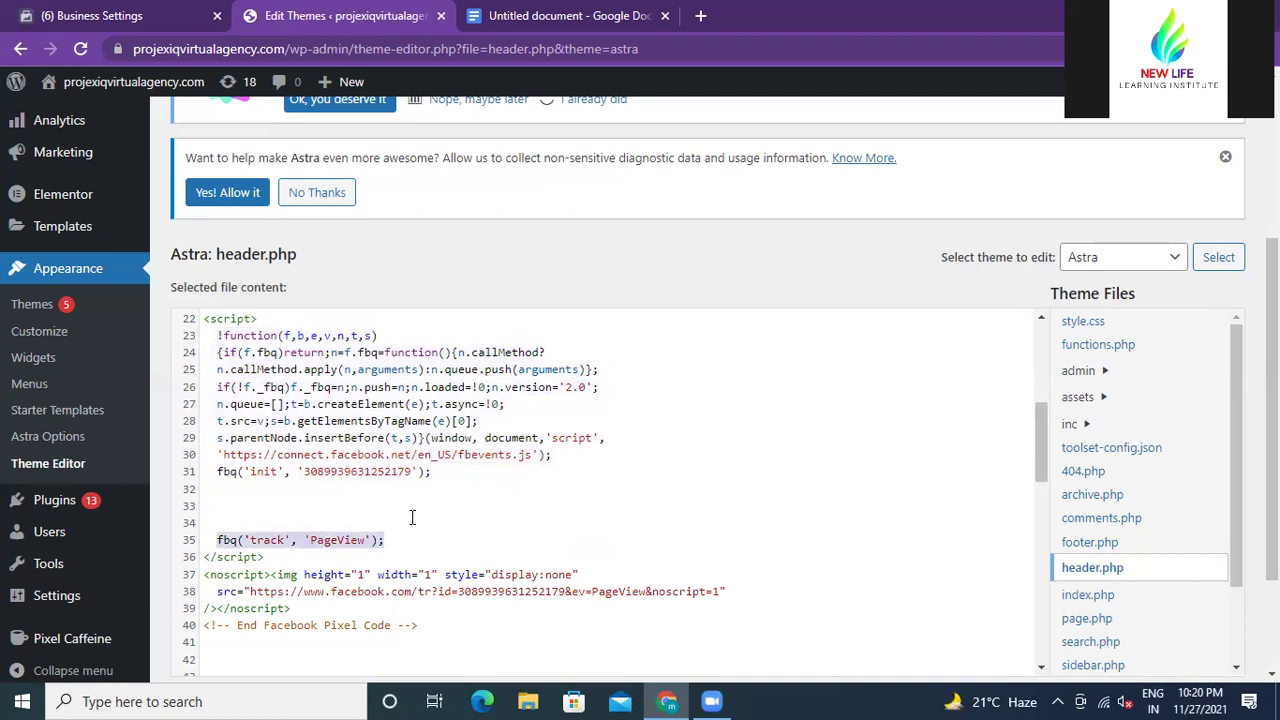
pyautogui.click(215, 336)
pyautogui.keyDown('shift'); pyautogui.click(504, 495); pyautogui.keyUp('shift')
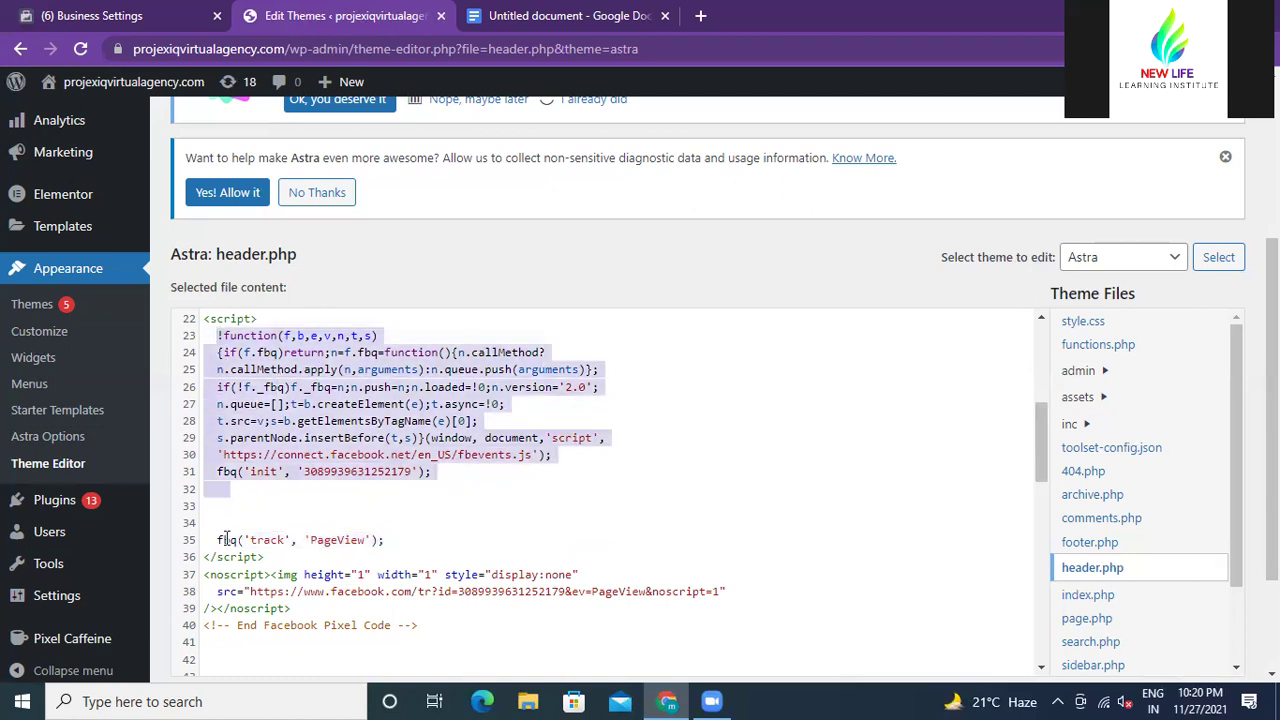
pyautogui.click(255, 510)
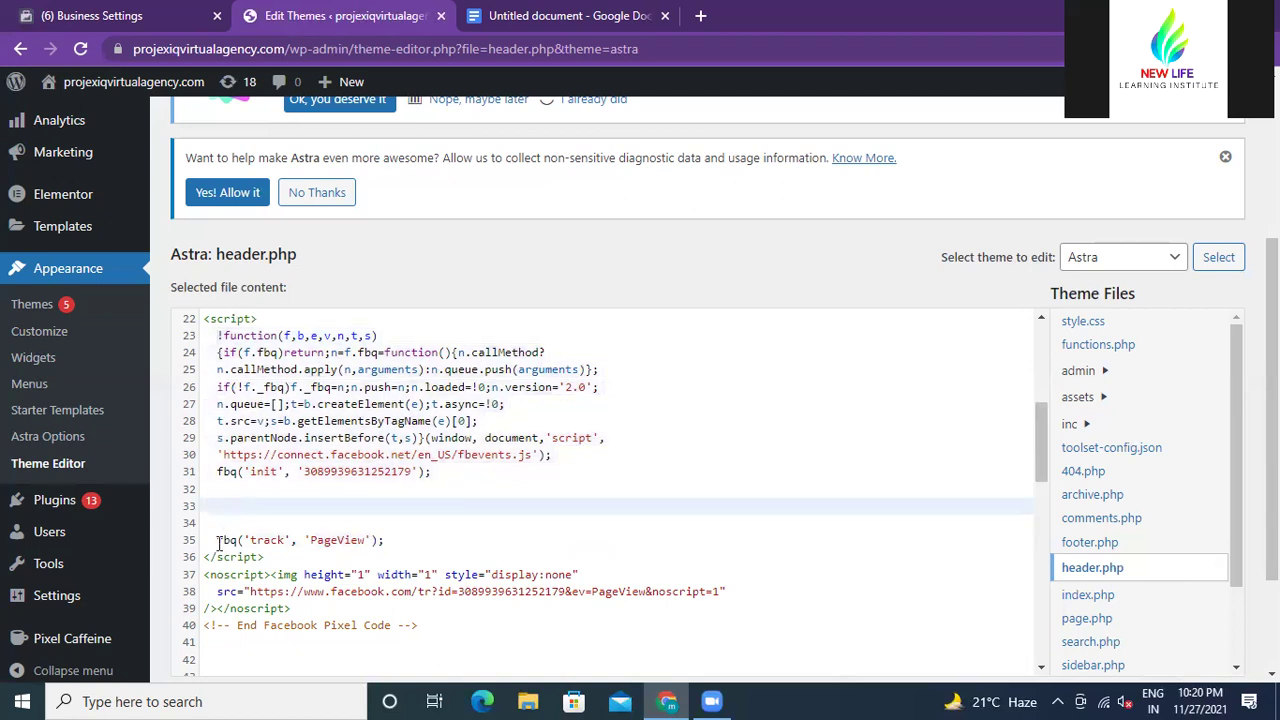
pyautogui.moveTo(212, 336); pyautogui.dragTo(457, 493)
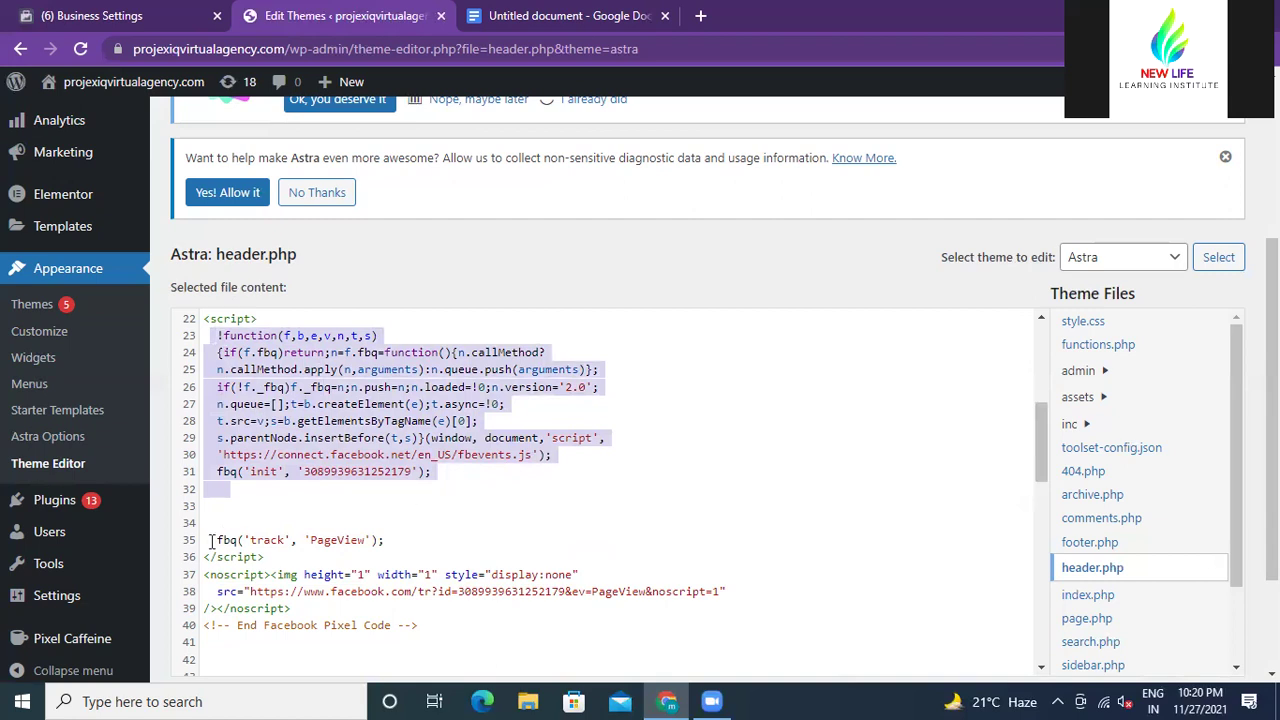
pyautogui.moveTo(216, 540); pyautogui.dragTo(404, 540)
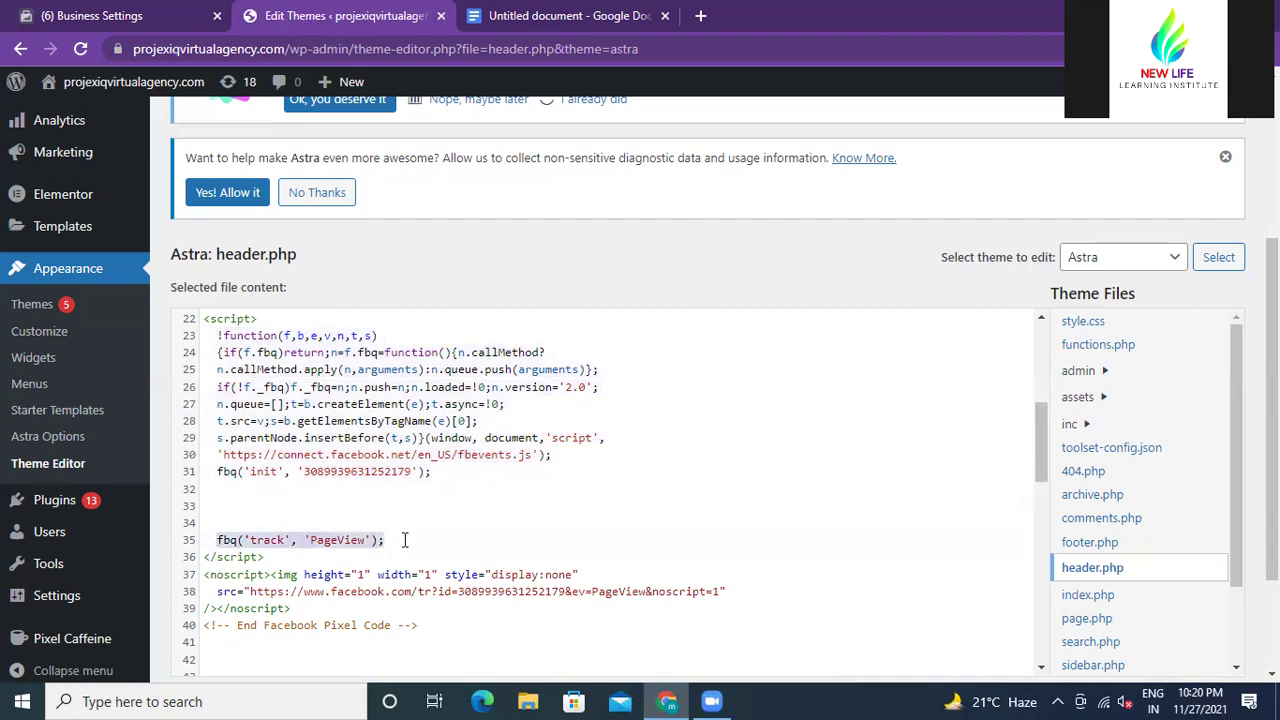
pyautogui.click(410, 513)
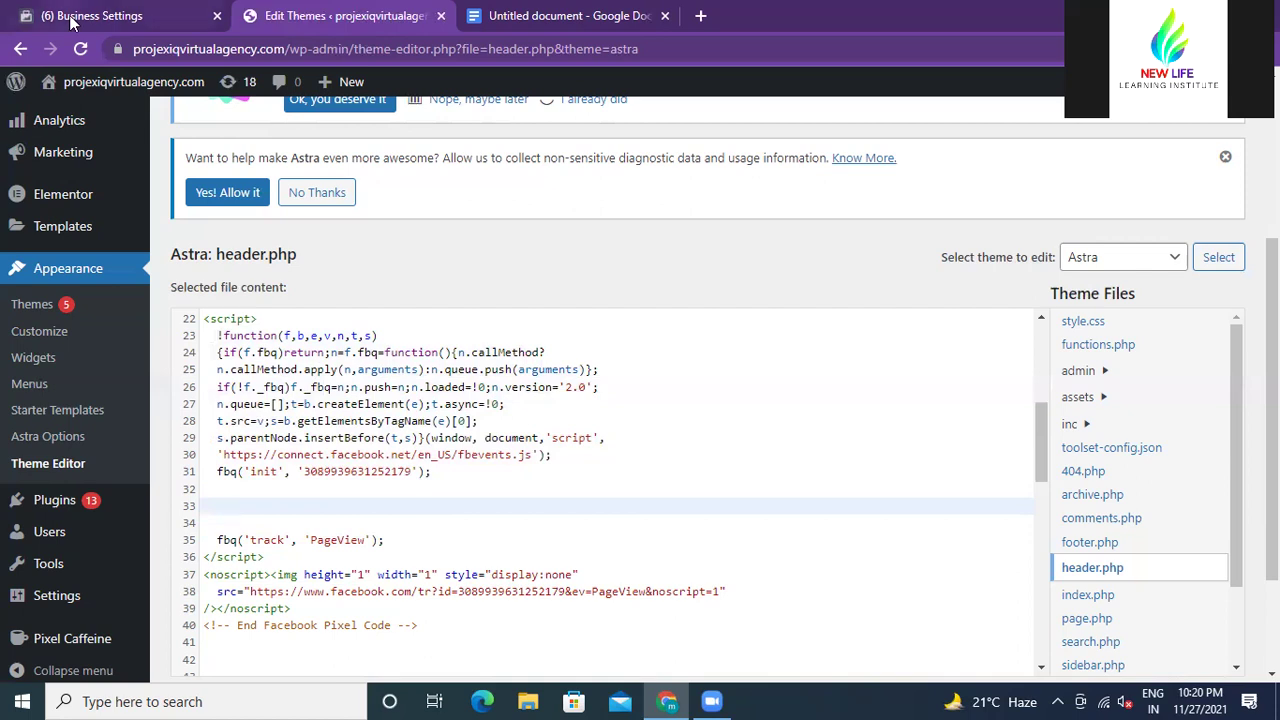
pyautogui.click(168, 12)
# Copy the base code from the Install Pixel dialog and return to the WordPress tab.
pyautogui.click(598, 328)
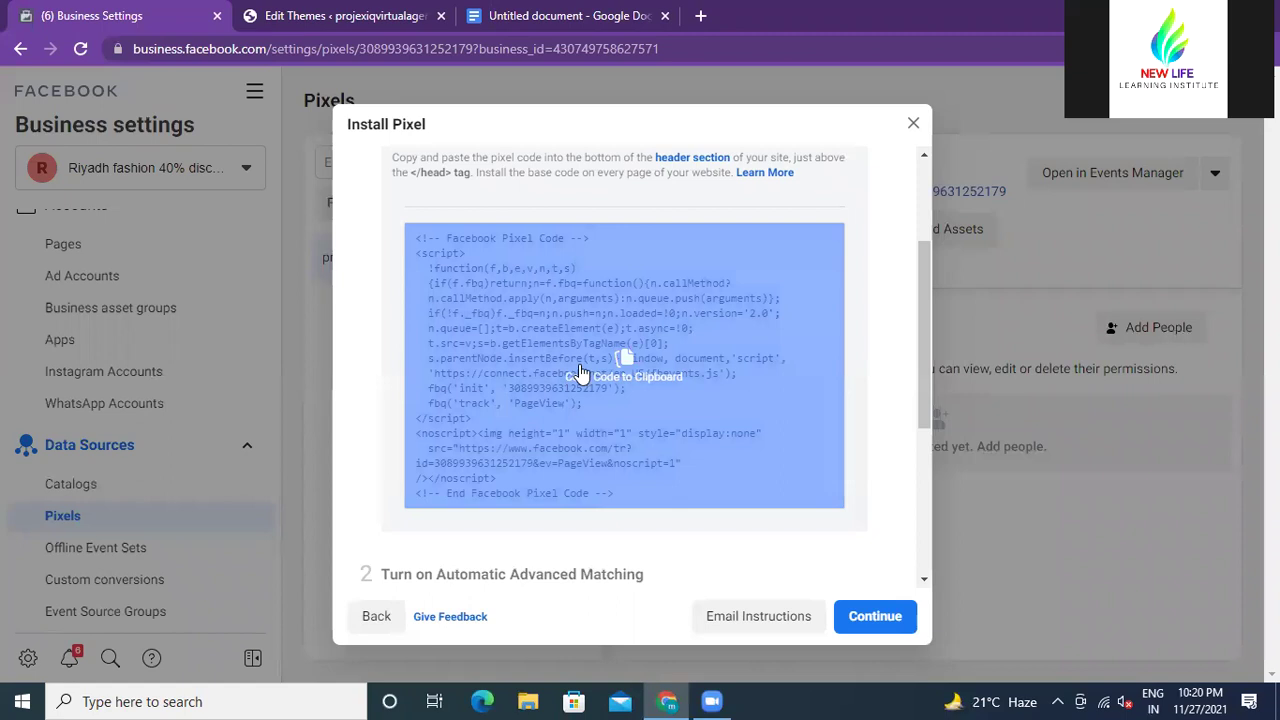
pyautogui.scroll(-1, 566, 569)
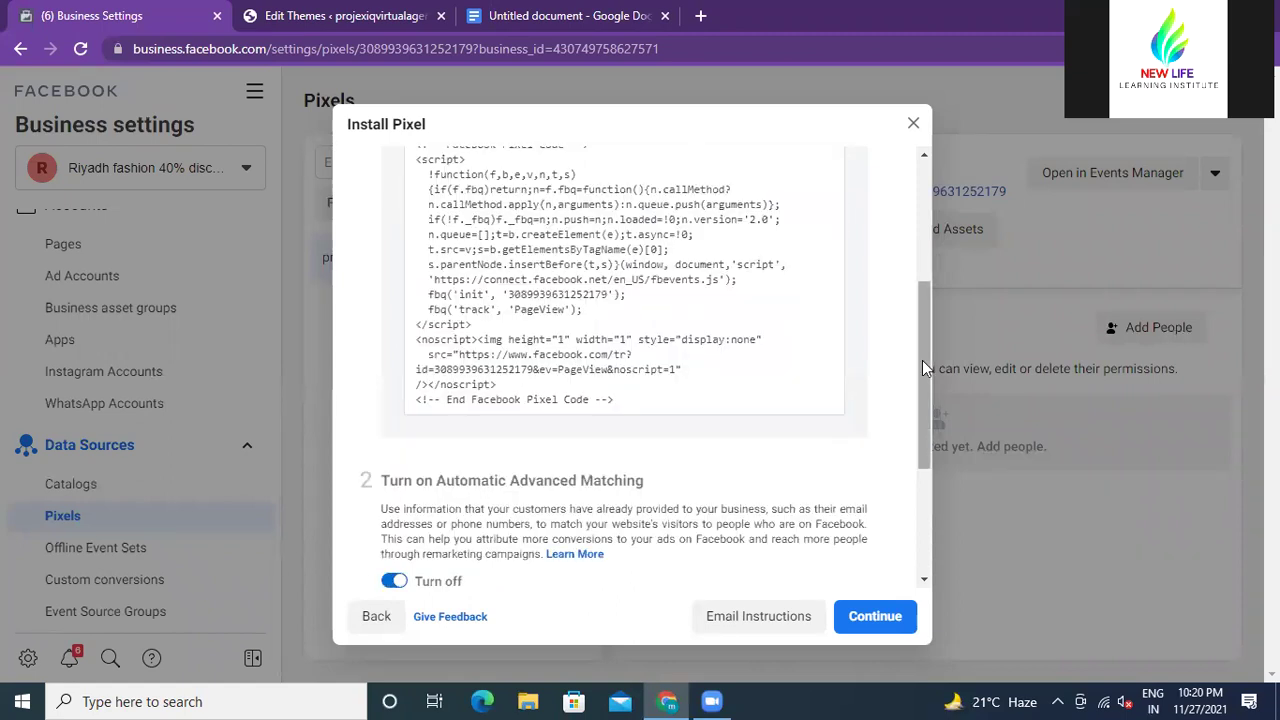
pyautogui.moveTo(920, 388); pyautogui.dragTo(922, 522)
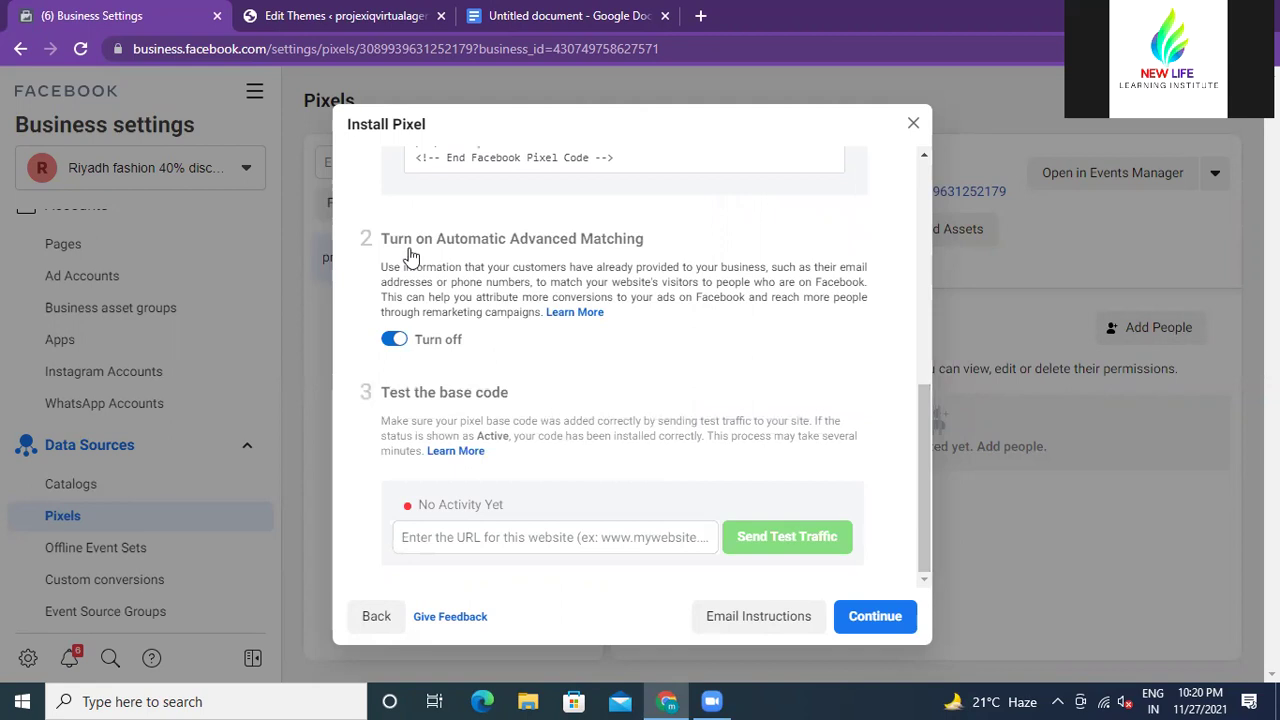
pyautogui.scroll(1, 485, 263)
pyautogui.scroll(3, 486, 263)
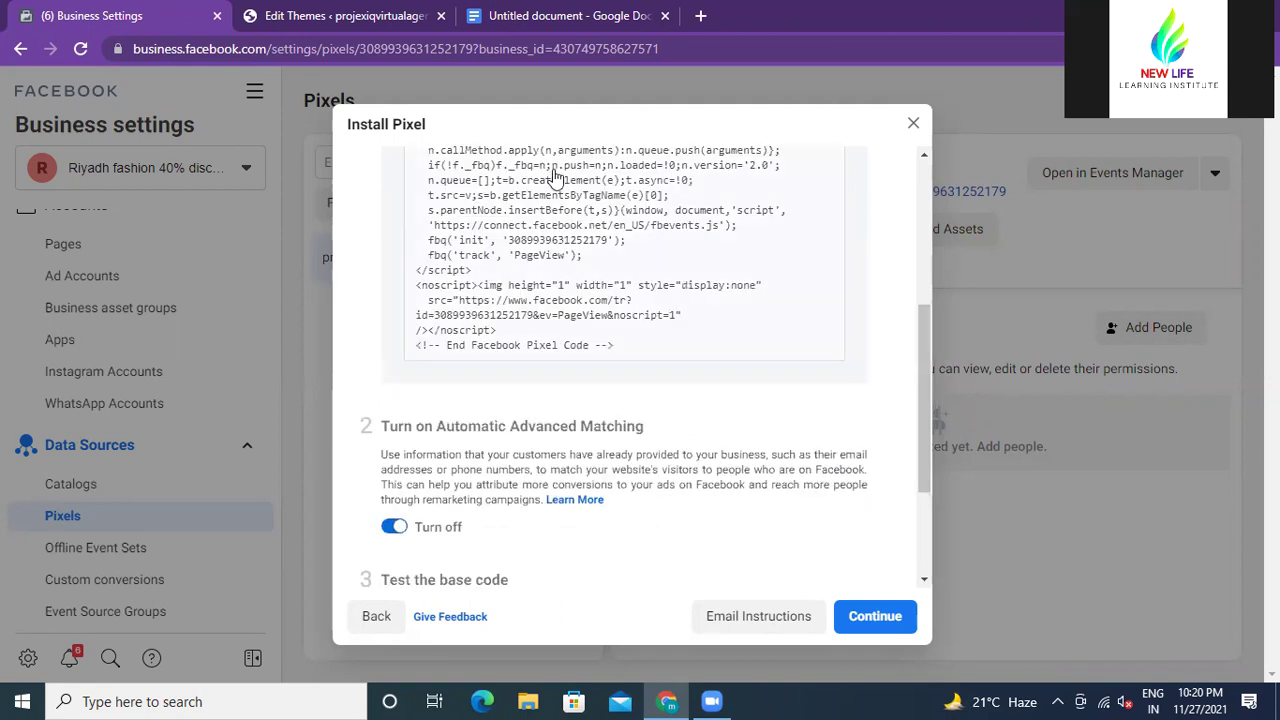
pyautogui.moveTo(450, 284)
pyautogui.scroll(5, 450, 284)
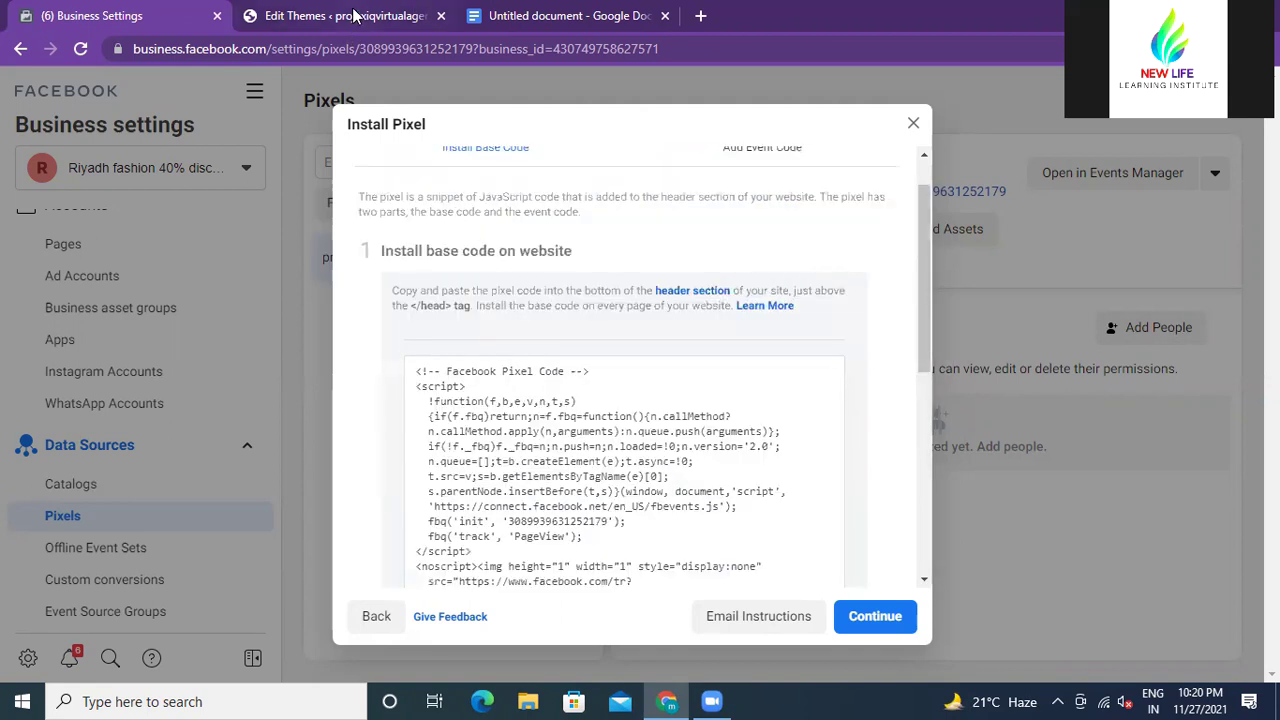
pyautogui.hotkey('ctrl', 'Tab')
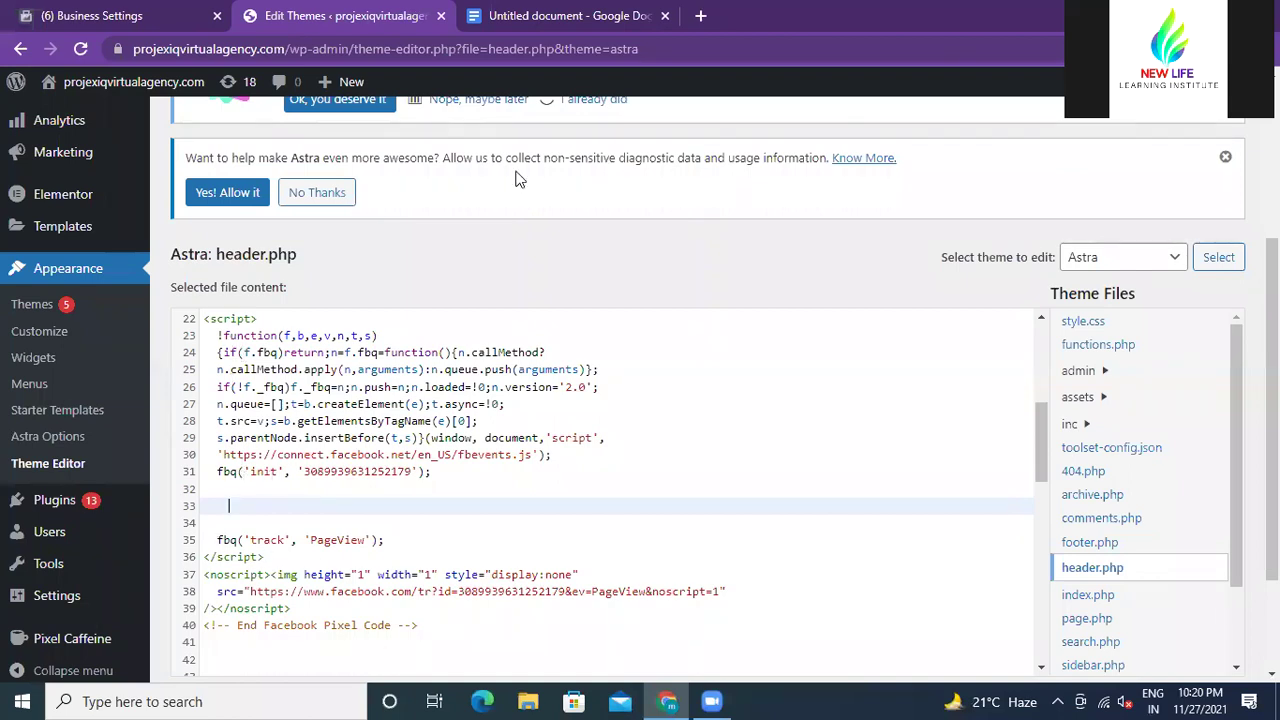
# Check the Google Docs draft with base and PageView scripts, then return to Install Pixel.
pyautogui.click(573, 18)
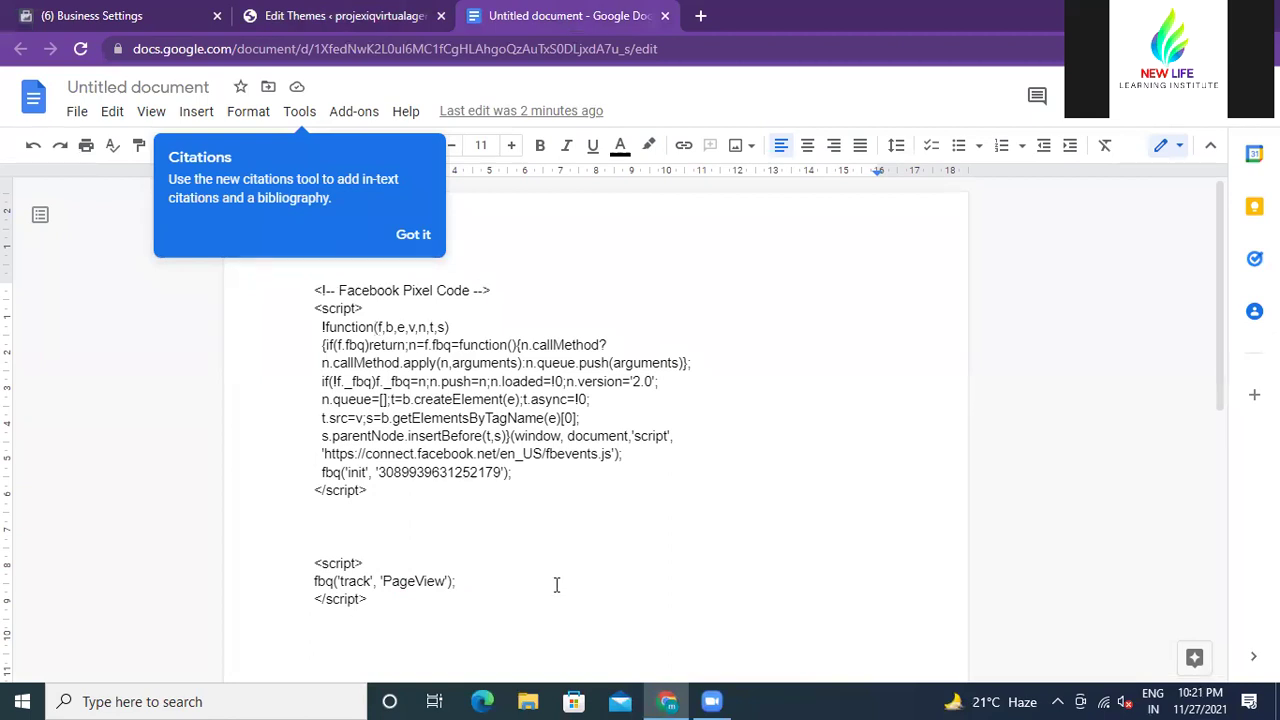
pyautogui.click(145, 20)
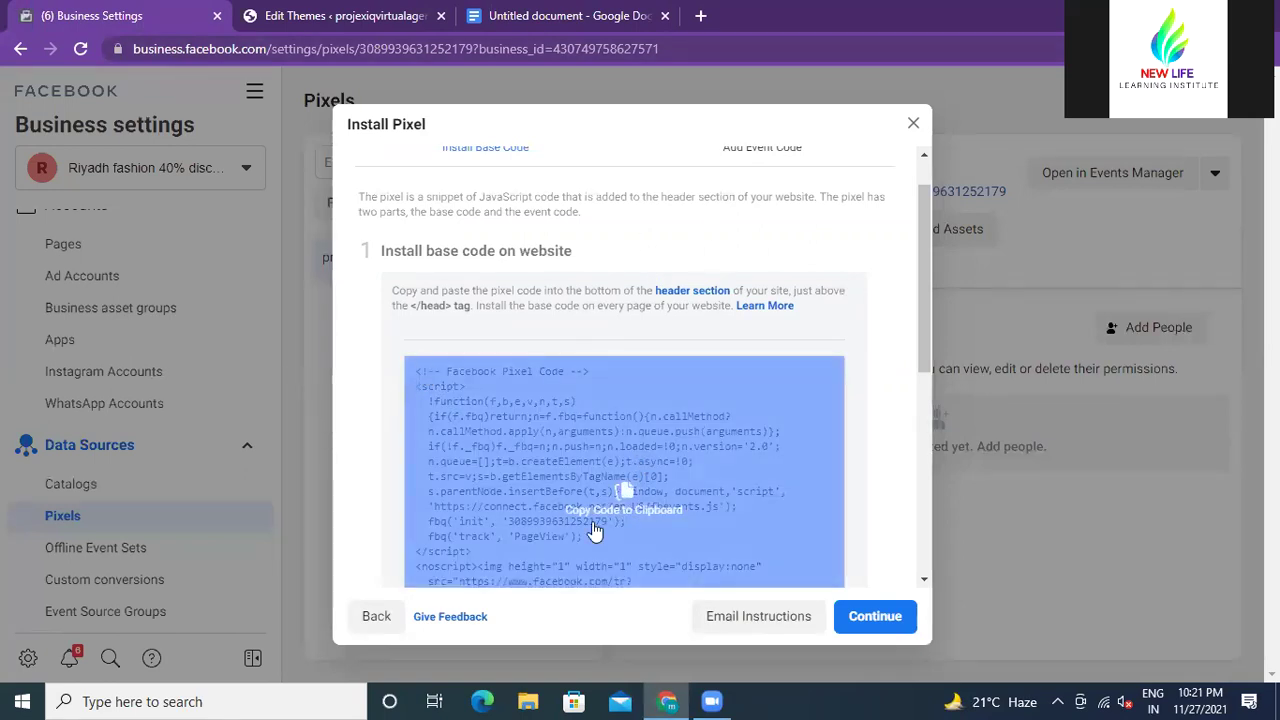
# Re-copy the pixel code and toggle Automatic Advanced Matching off and on to show customer fields.
pyautogui.click(645, 510)
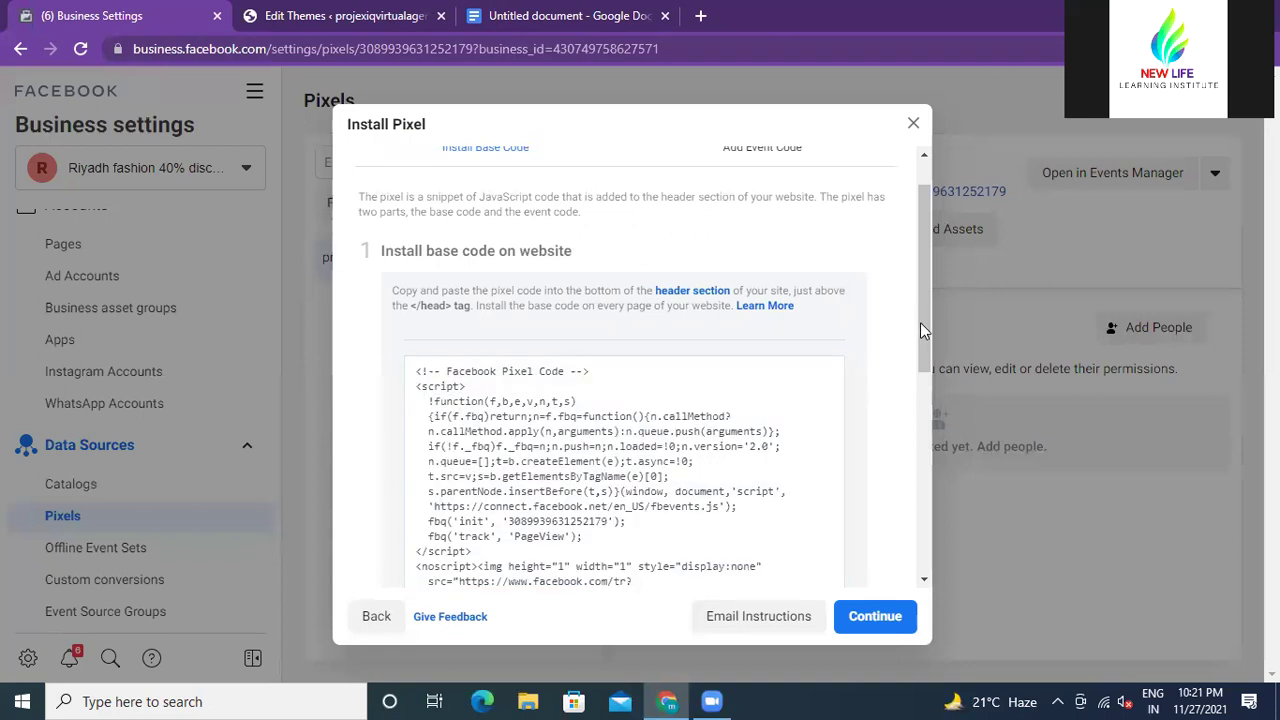
pyautogui.scroll(-3, 920, 327)
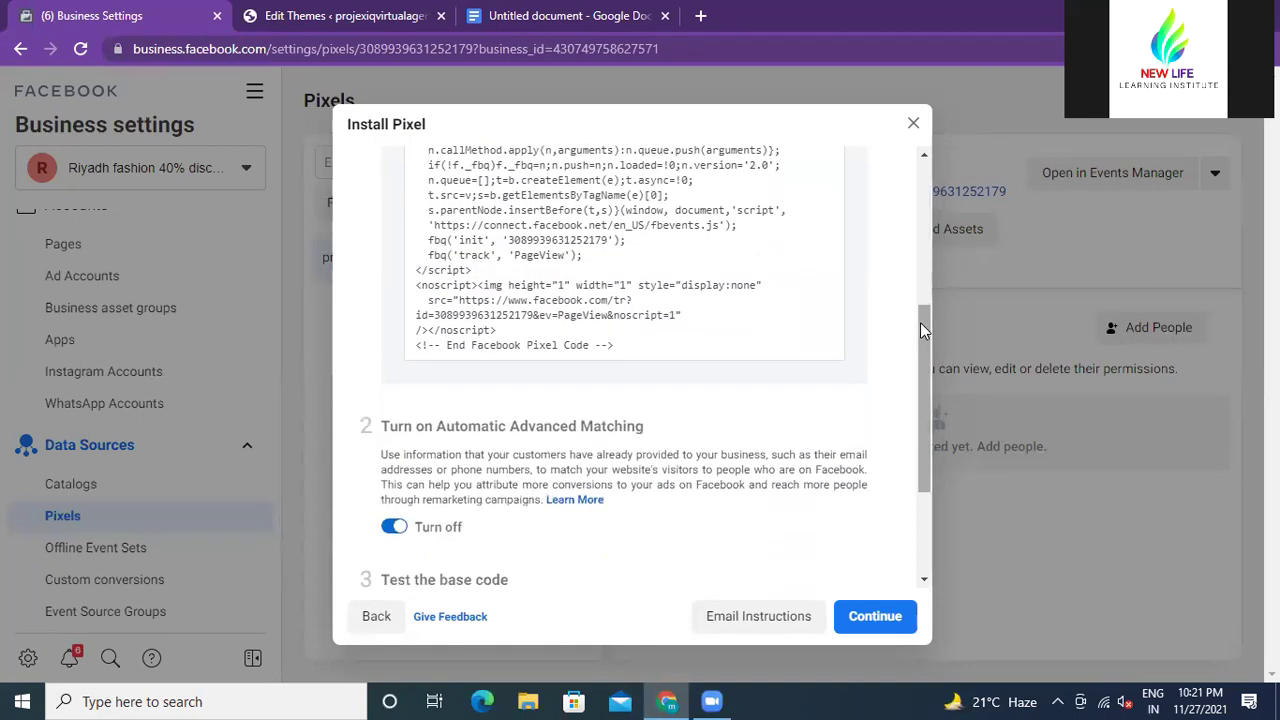
pyautogui.scroll(-1, 920, 322)
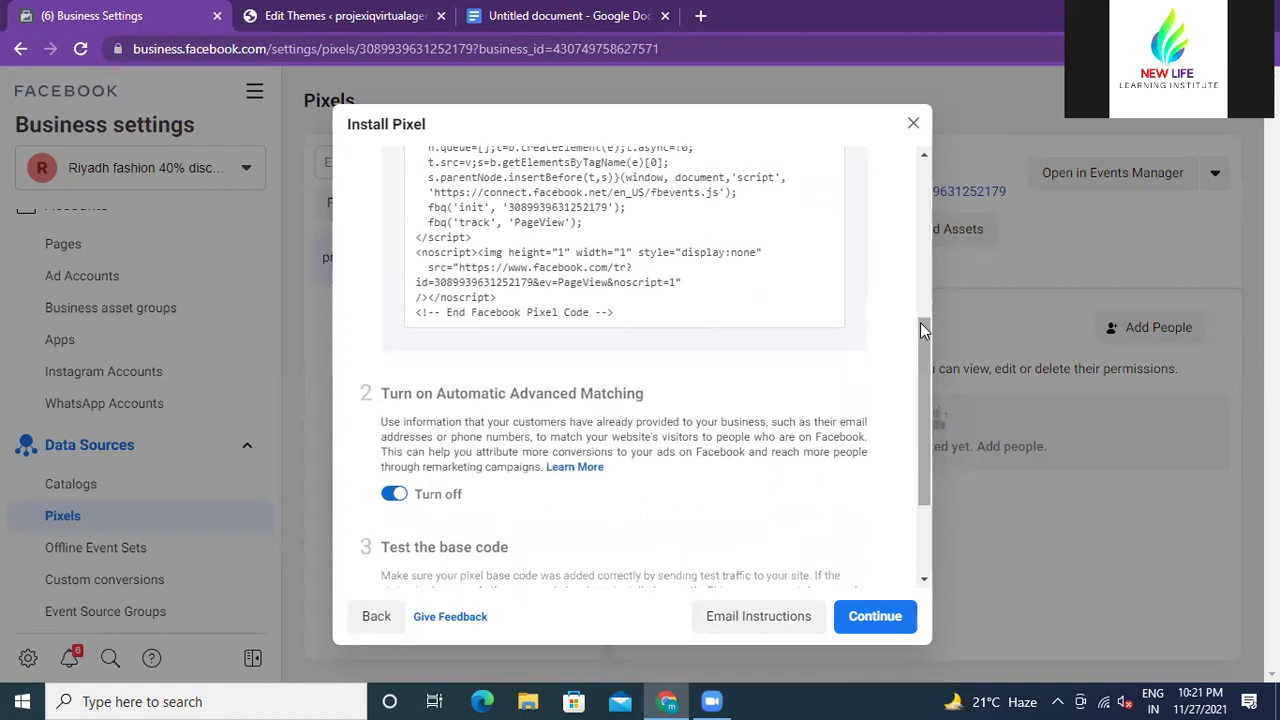
pyautogui.scroll(-4, 920, 322)
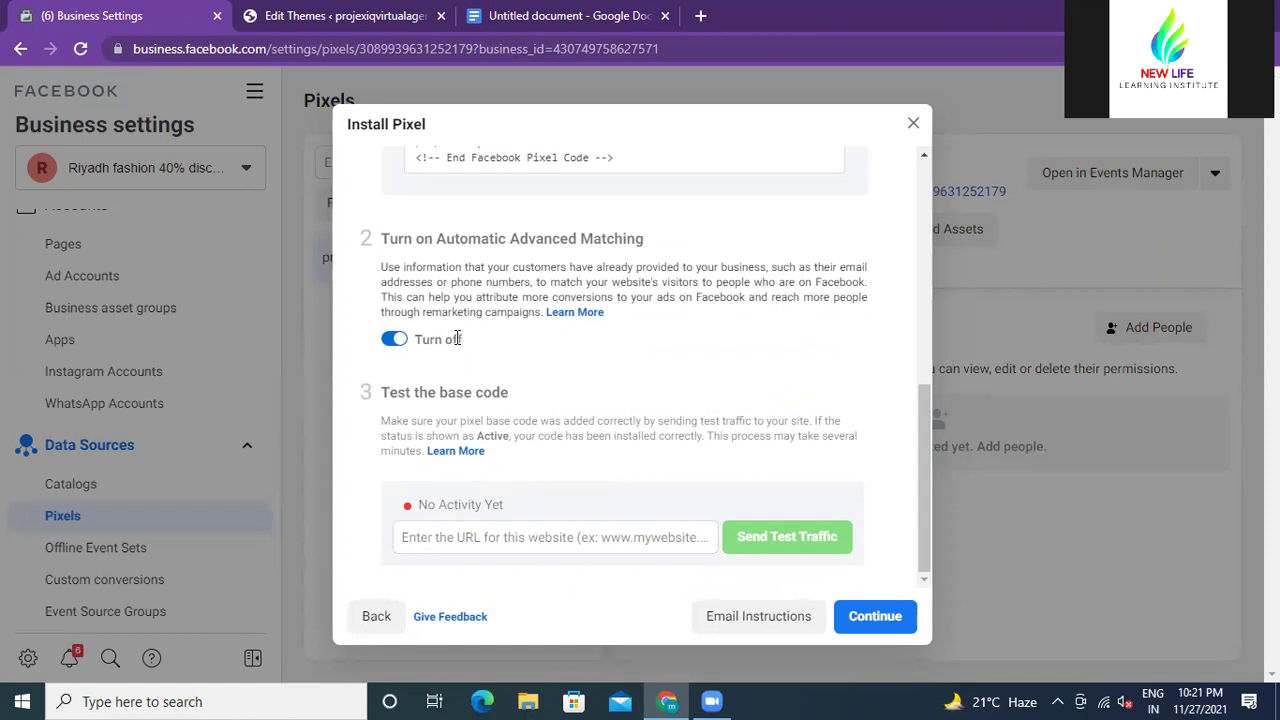
pyautogui.click(392, 341)
pyautogui.click(394, 341)
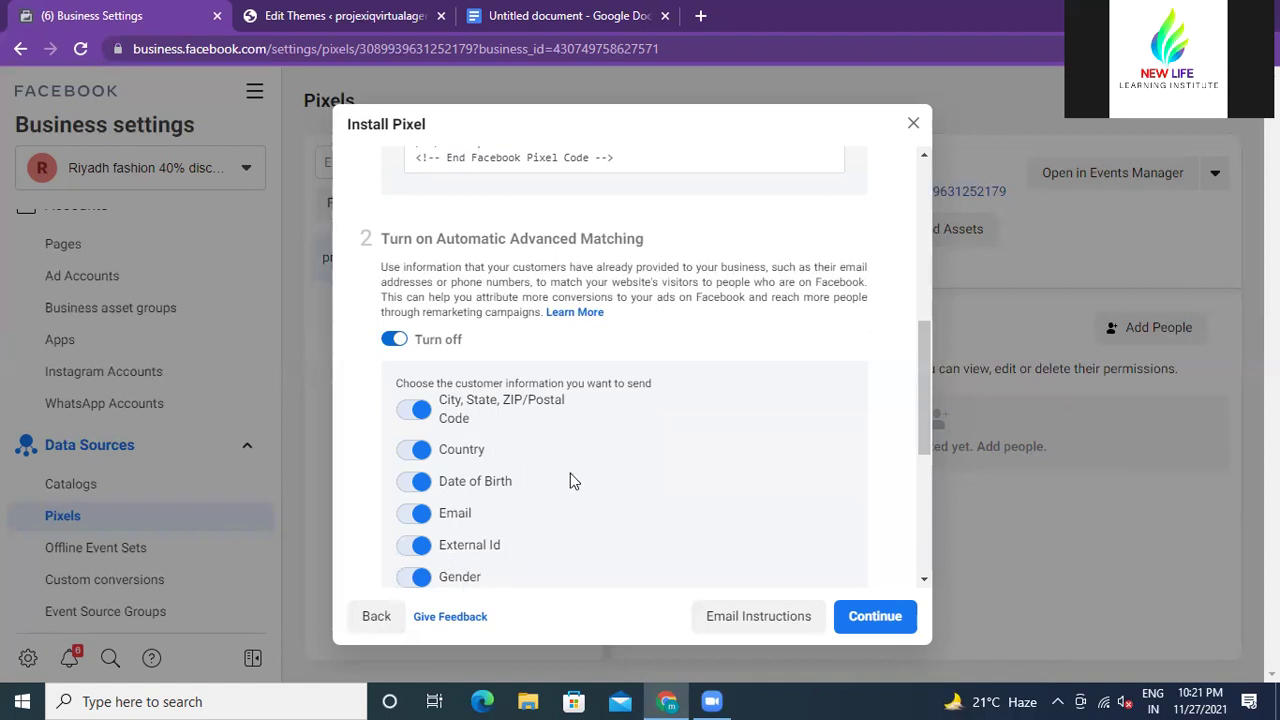
# Scroll to 'Test the base code', focus its website URL field, then switch to WordPress.
pyautogui.scroll(-2, 600, 481)
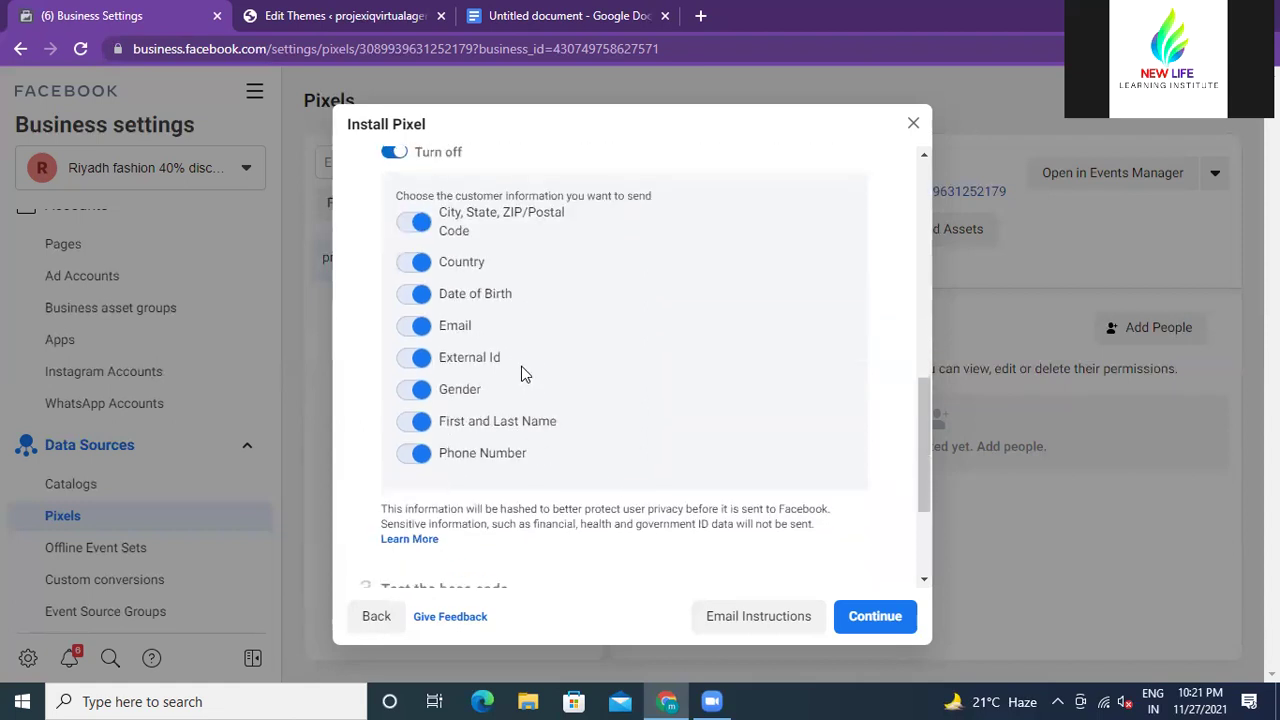
pyautogui.scroll(1, 521, 375)
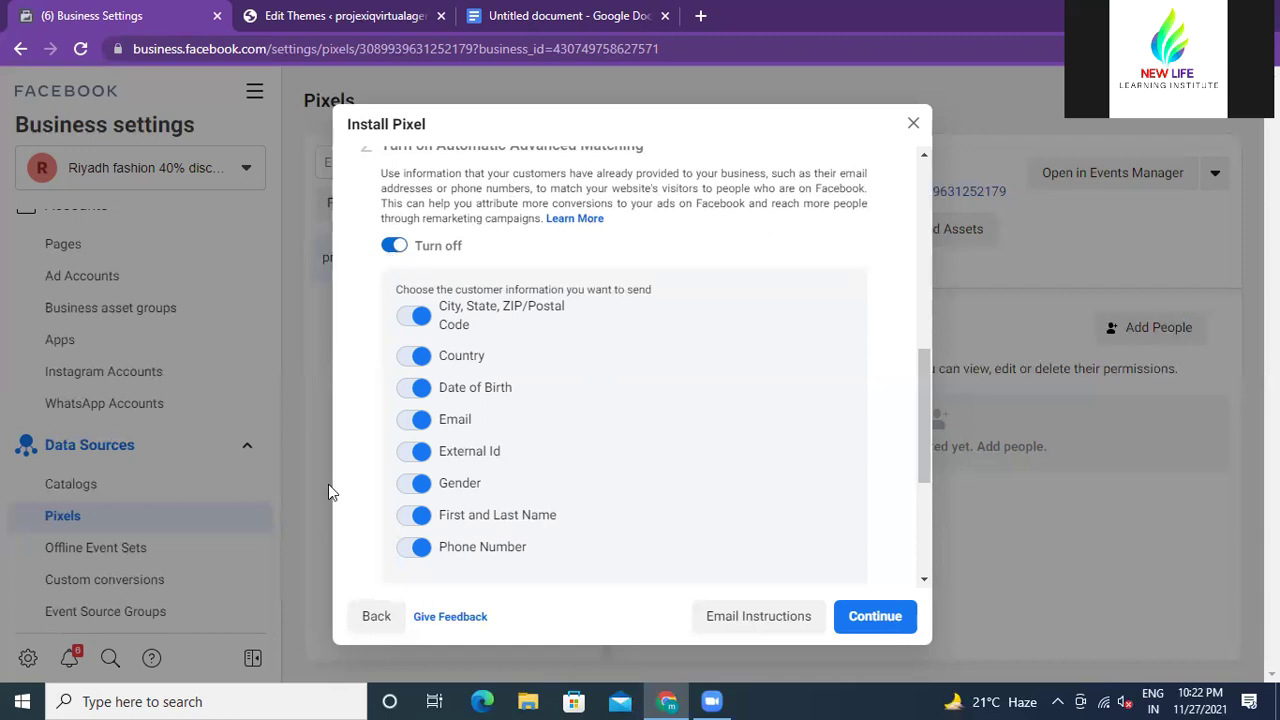
pyautogui.scroll(-2, 926, 441)
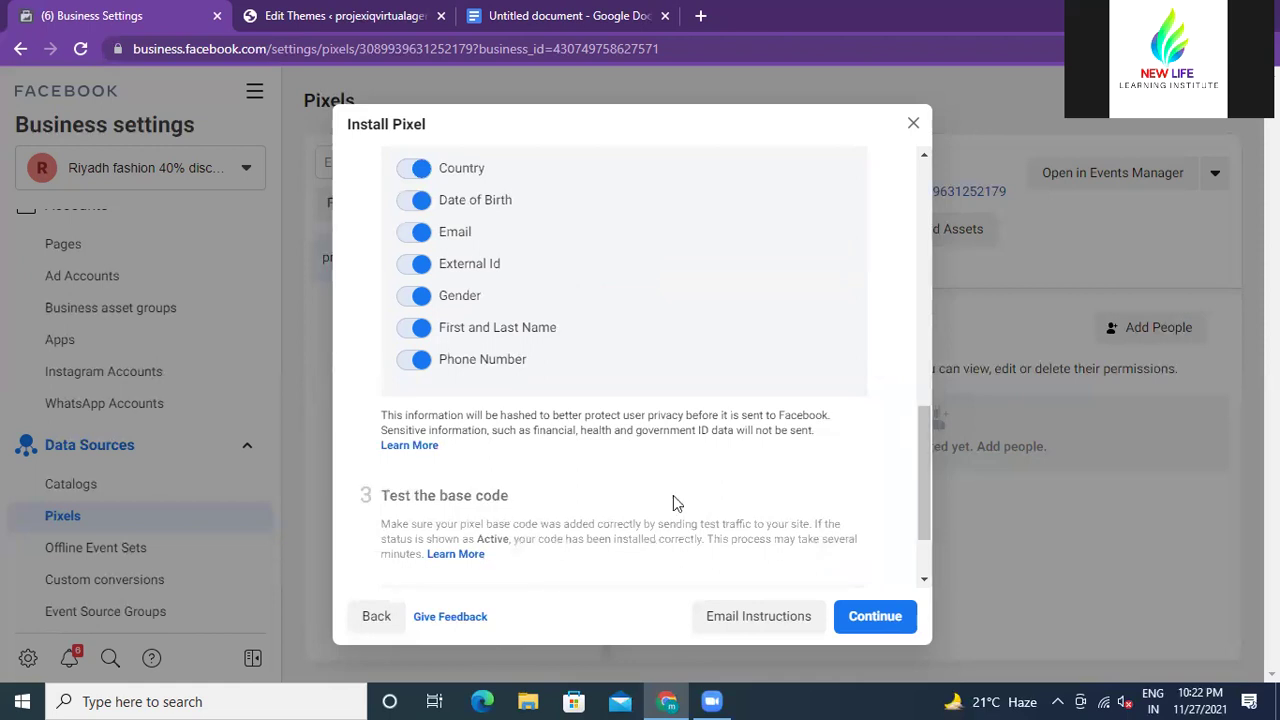
pyautogui.scroll(-1, 673, 495)
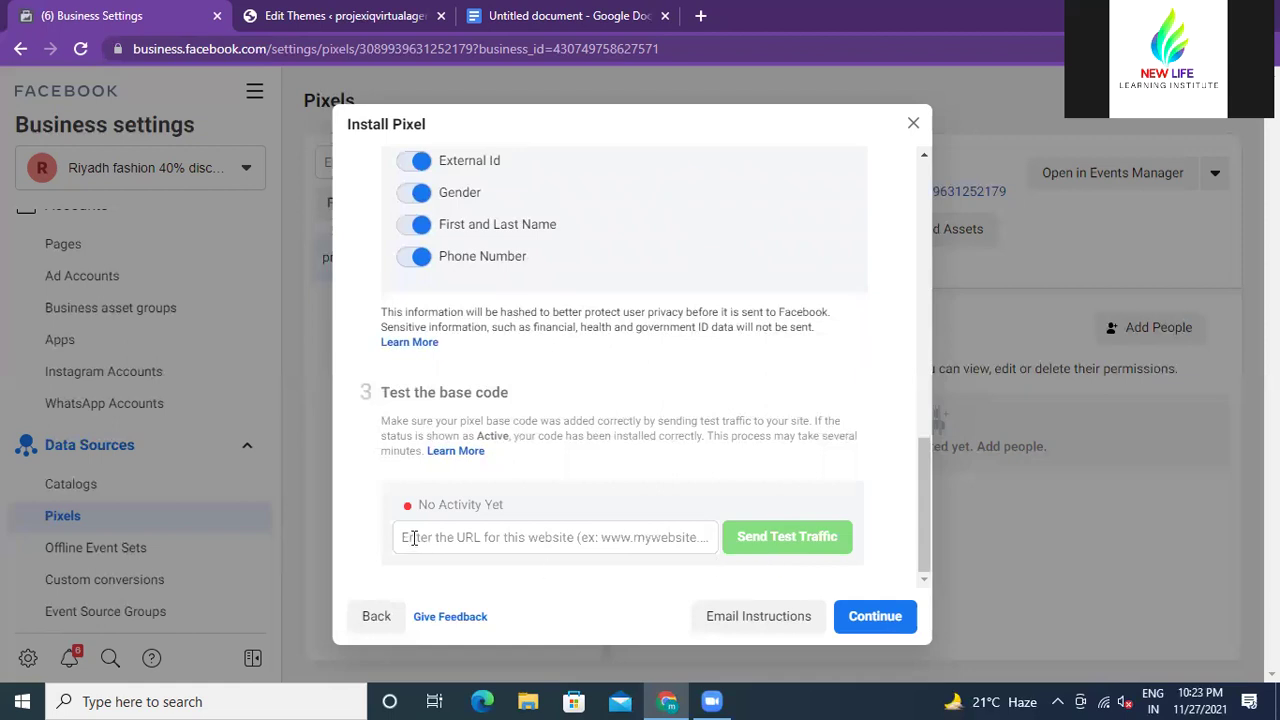
pyautogui.click(498, 539)
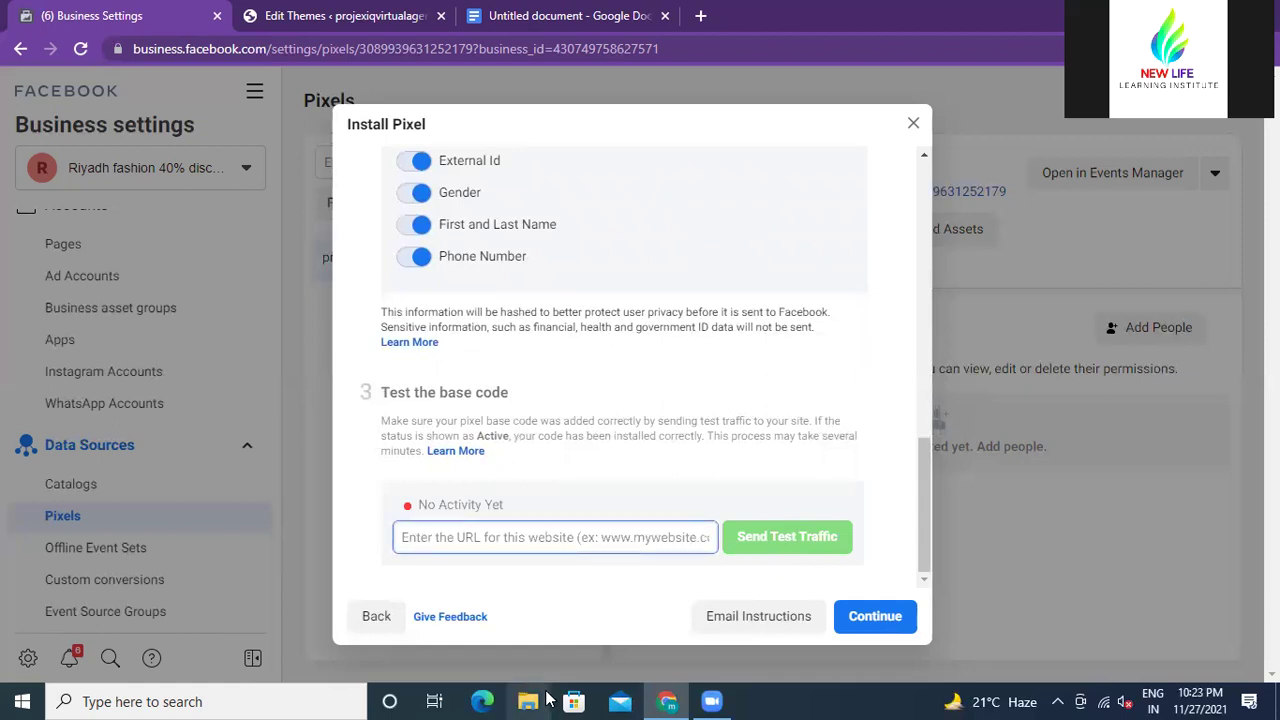
pyautogui.click(357, 20)
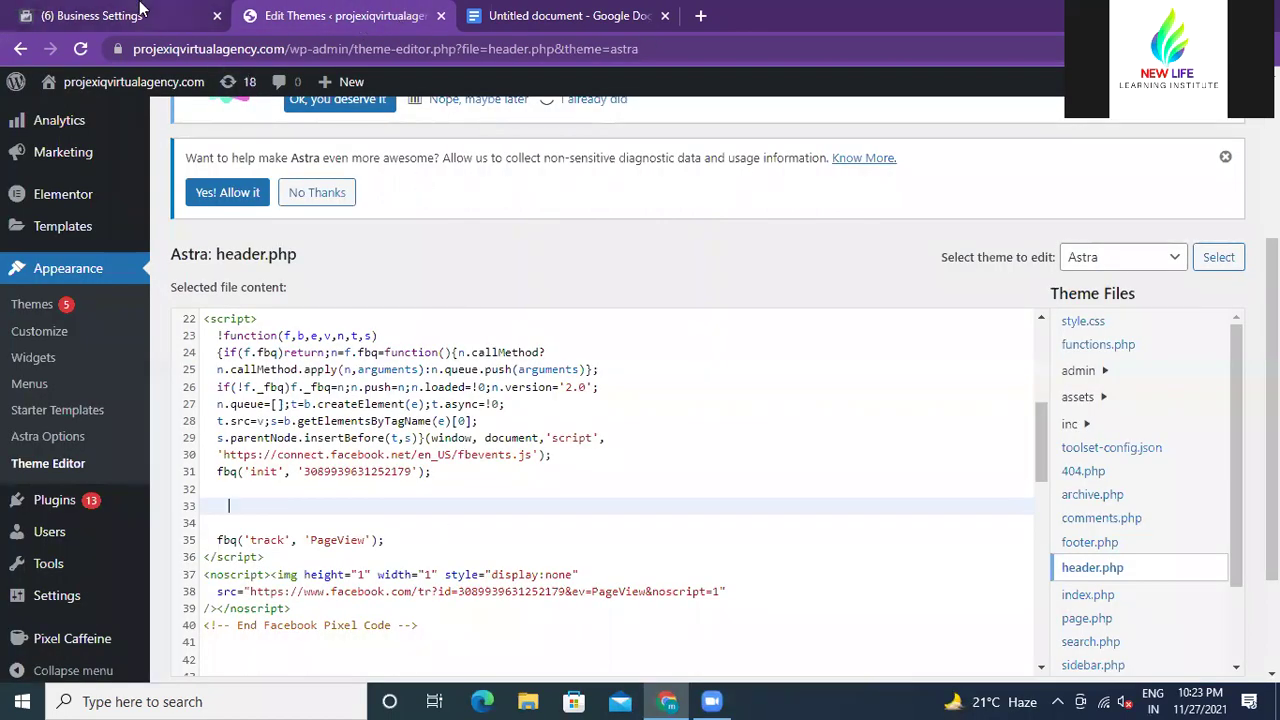
# Copy the domain projexiqvirtualagency.com from the address bar and return to Business Settings.
pyautogui.moveTo(87, 77)
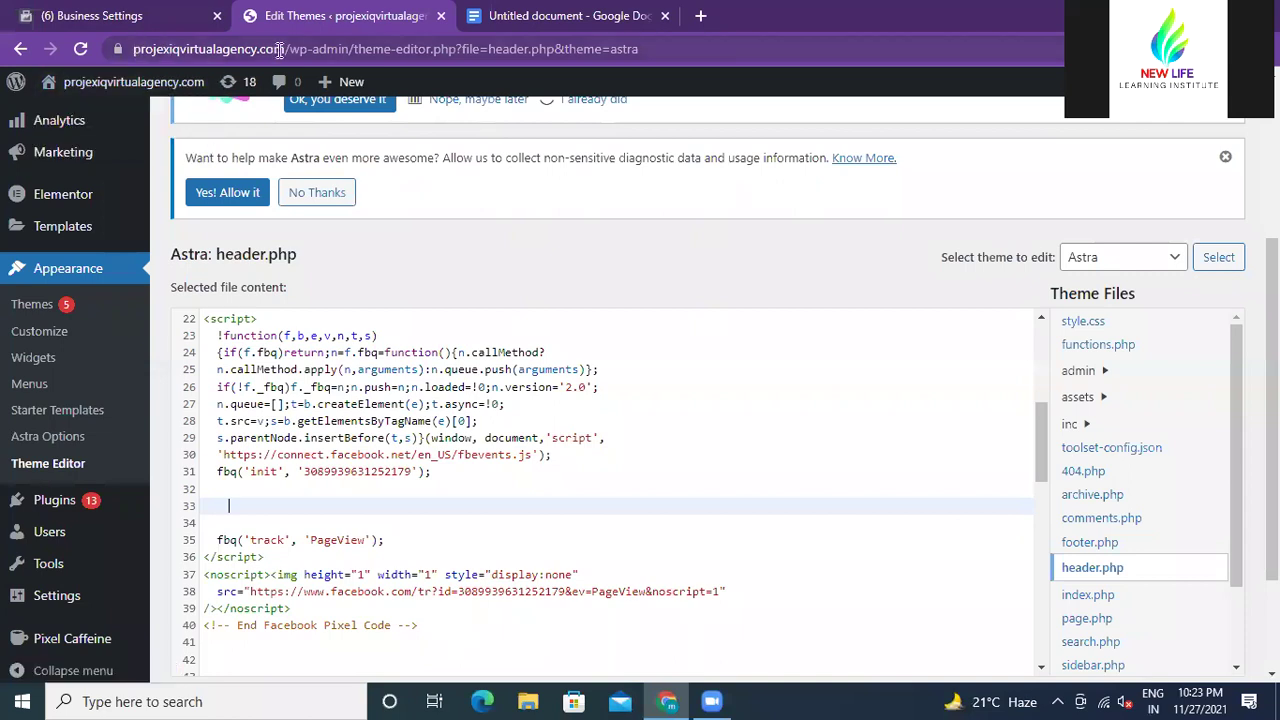
pyautogui.click(280, 50)
pyautogui.moveTo(296, 50); pyautogui.dragTo(287, 49)
pyautogui.press('super+c')
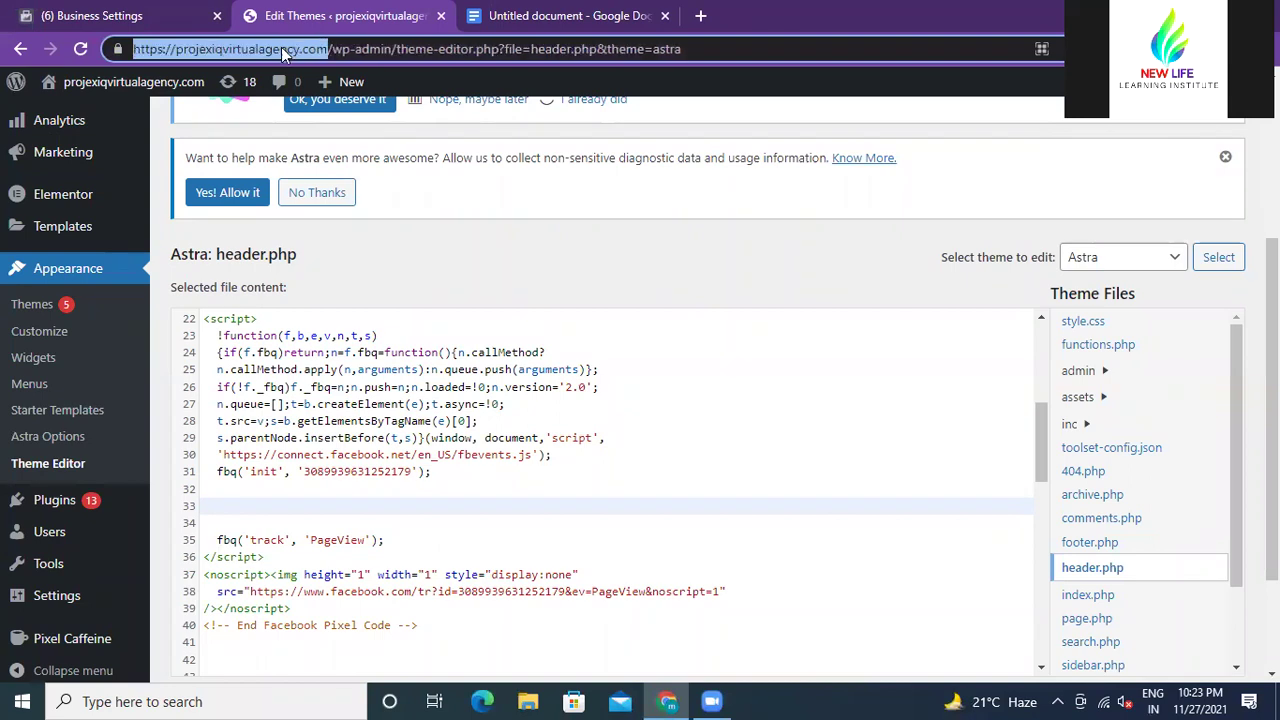
pyautogui.rightClick(288, 50)
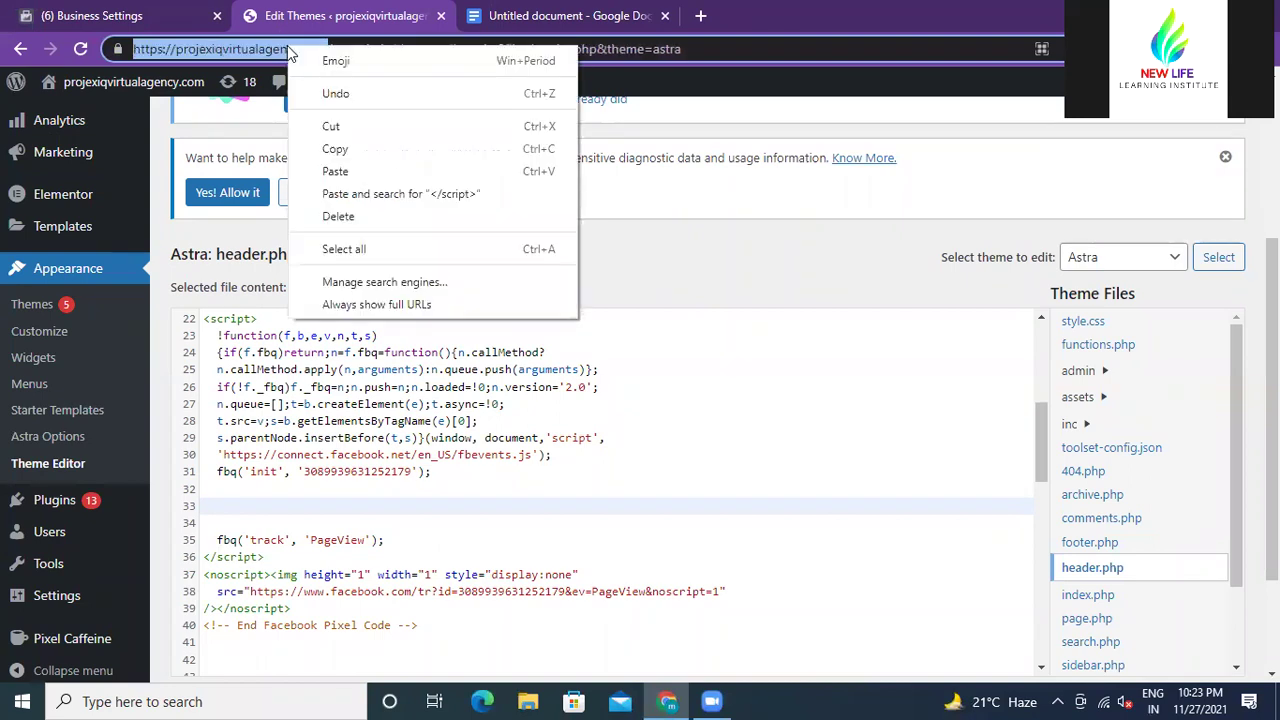
pyautogui.click(336, 149)
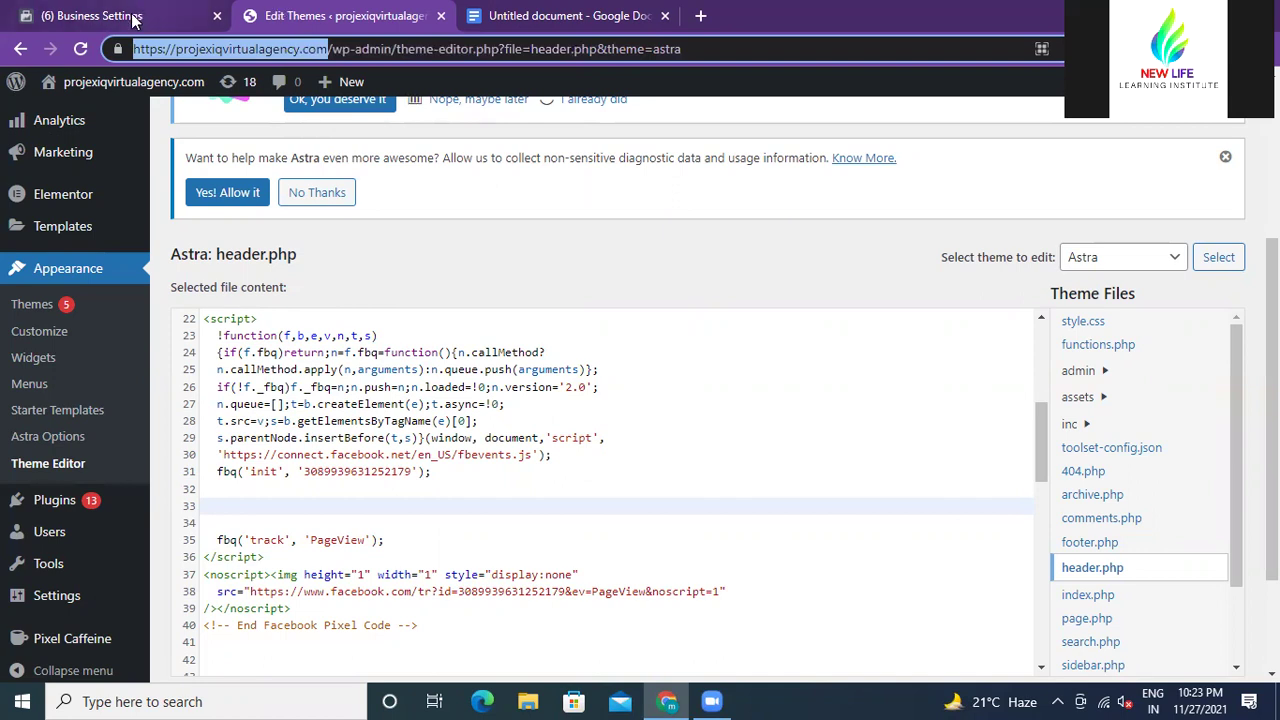
pyautogui.click(133, 14)
pyautogui.click(445, 550)
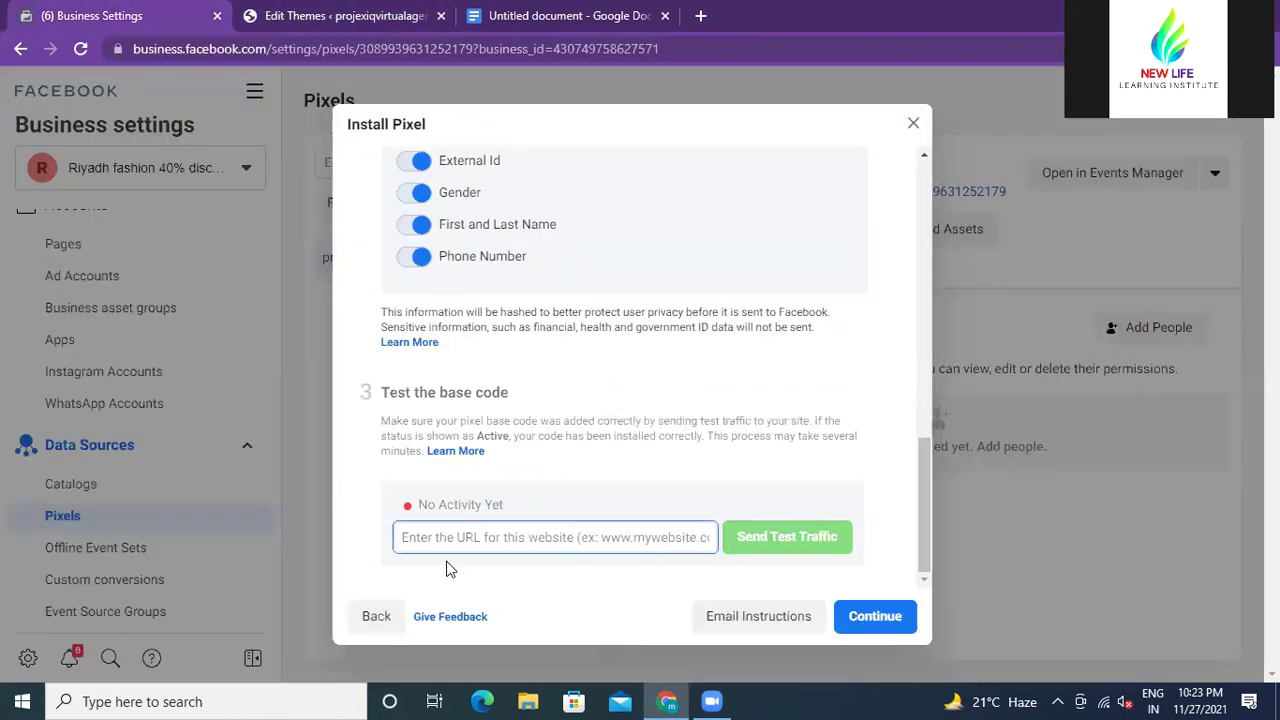
pyautogui.rightClick(447, 541)
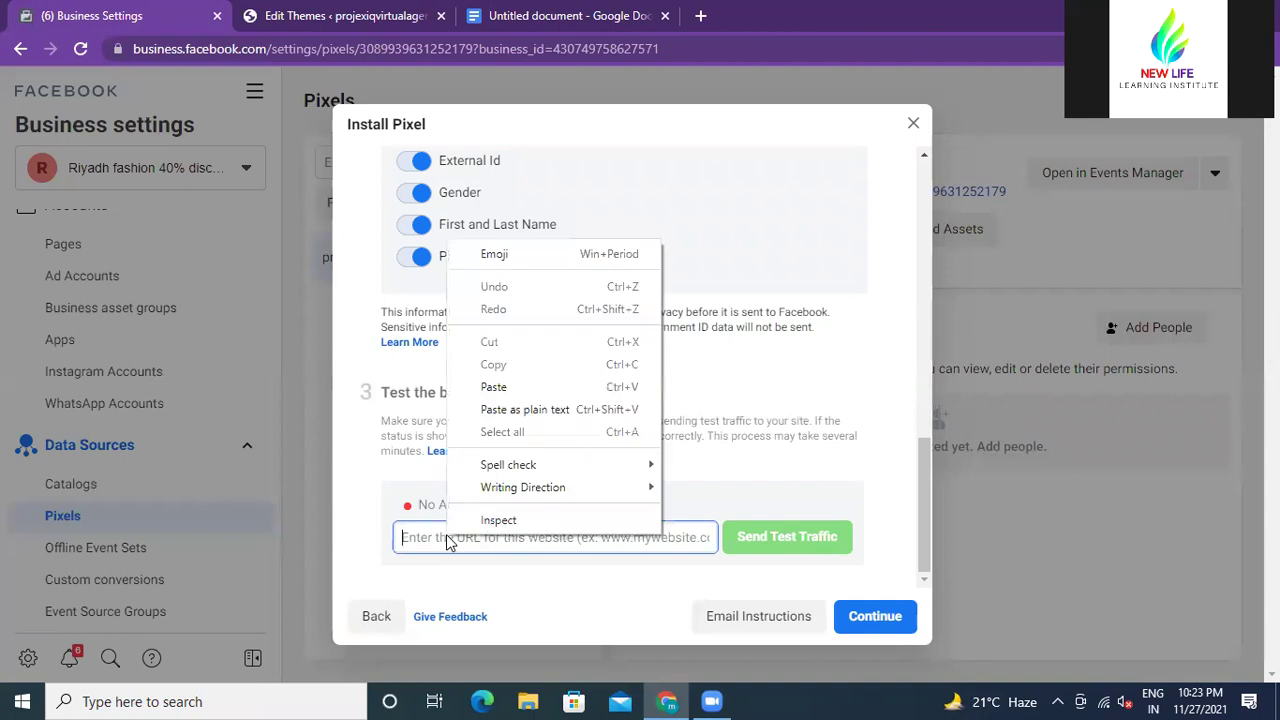
pyautogui.click(494, 387)
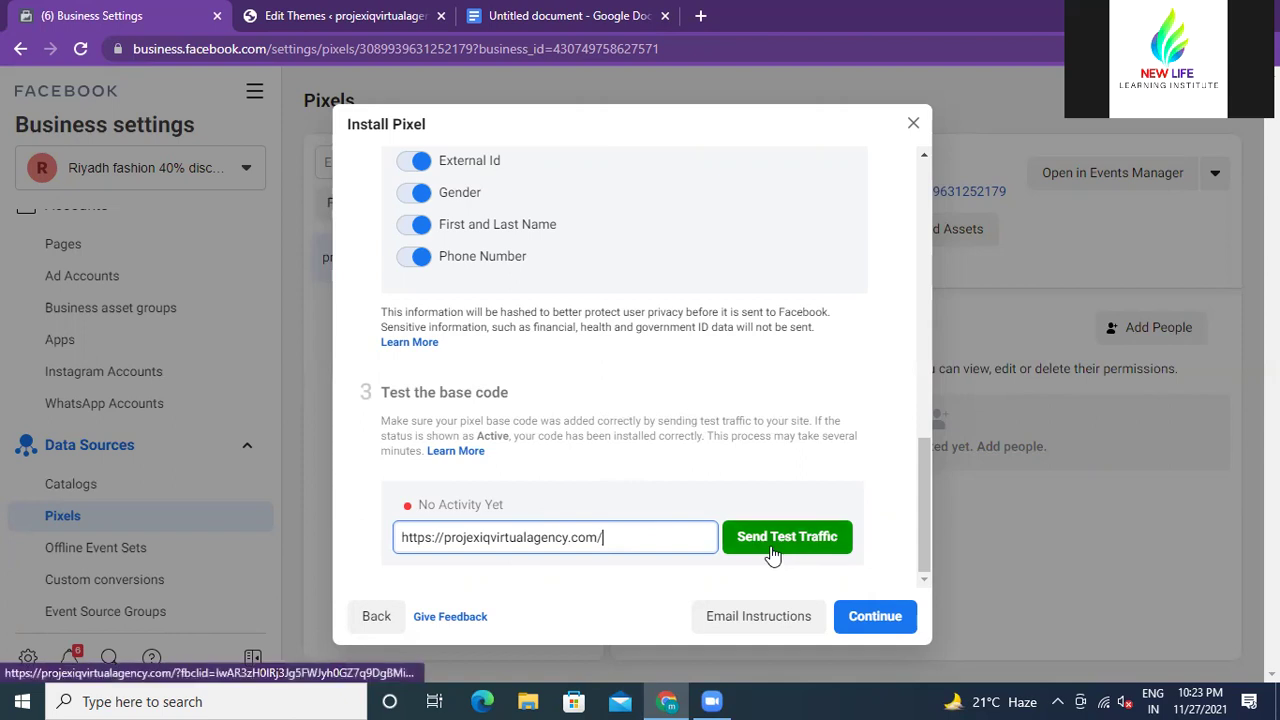
pyautogui.scroll(1, 582, 409)
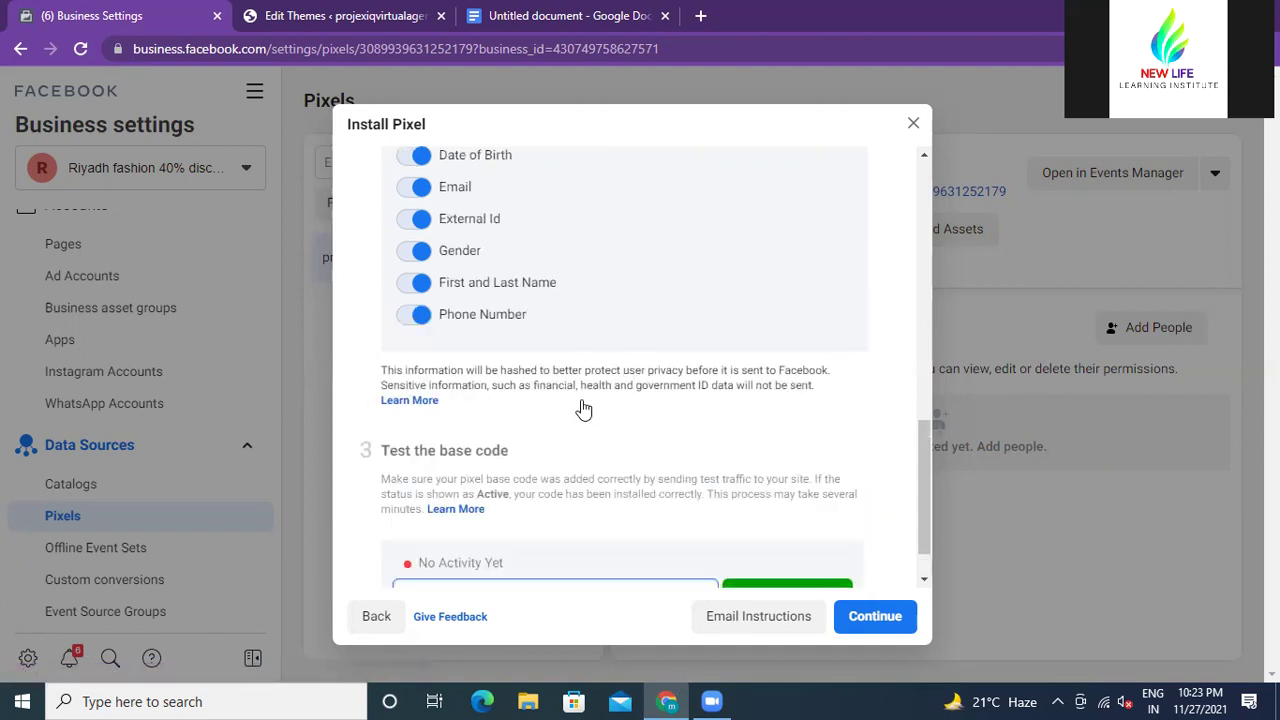
pyautogui.scroll(5, 584, 409)
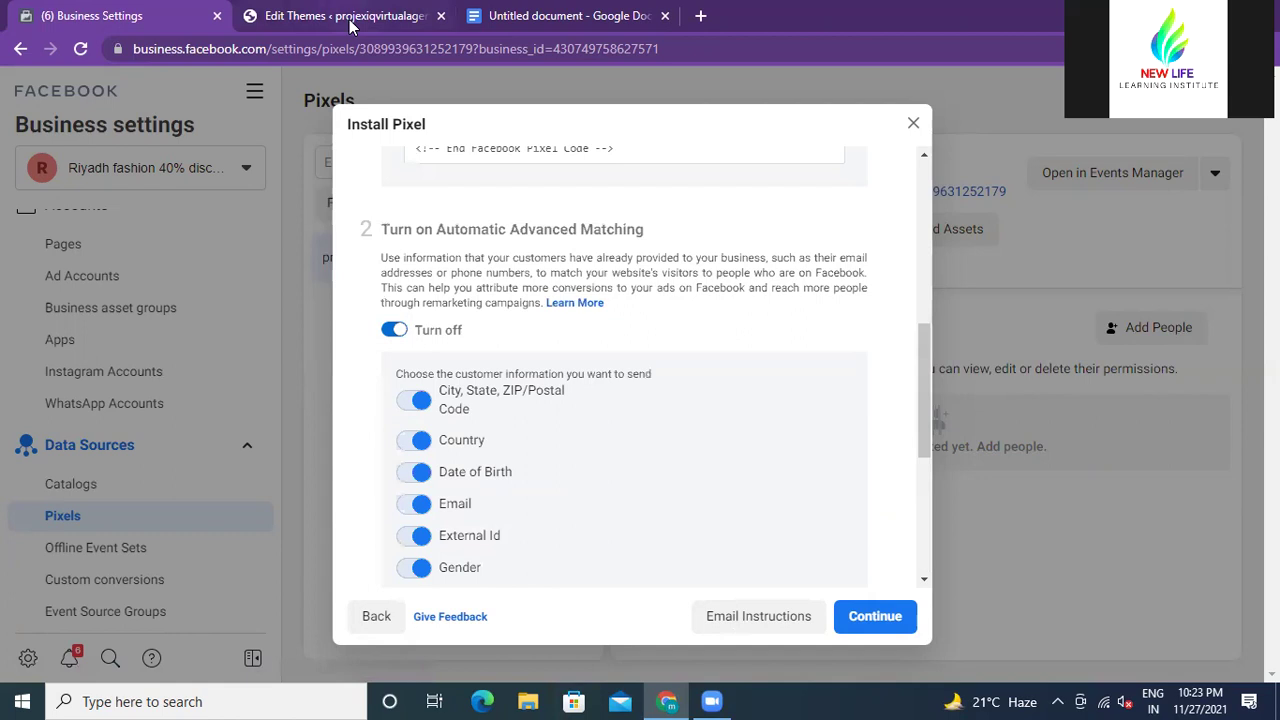
# Delete the blank lines so fbq('track', 'PageView') sits right under the init line.
pyautogui.click(350, 16)
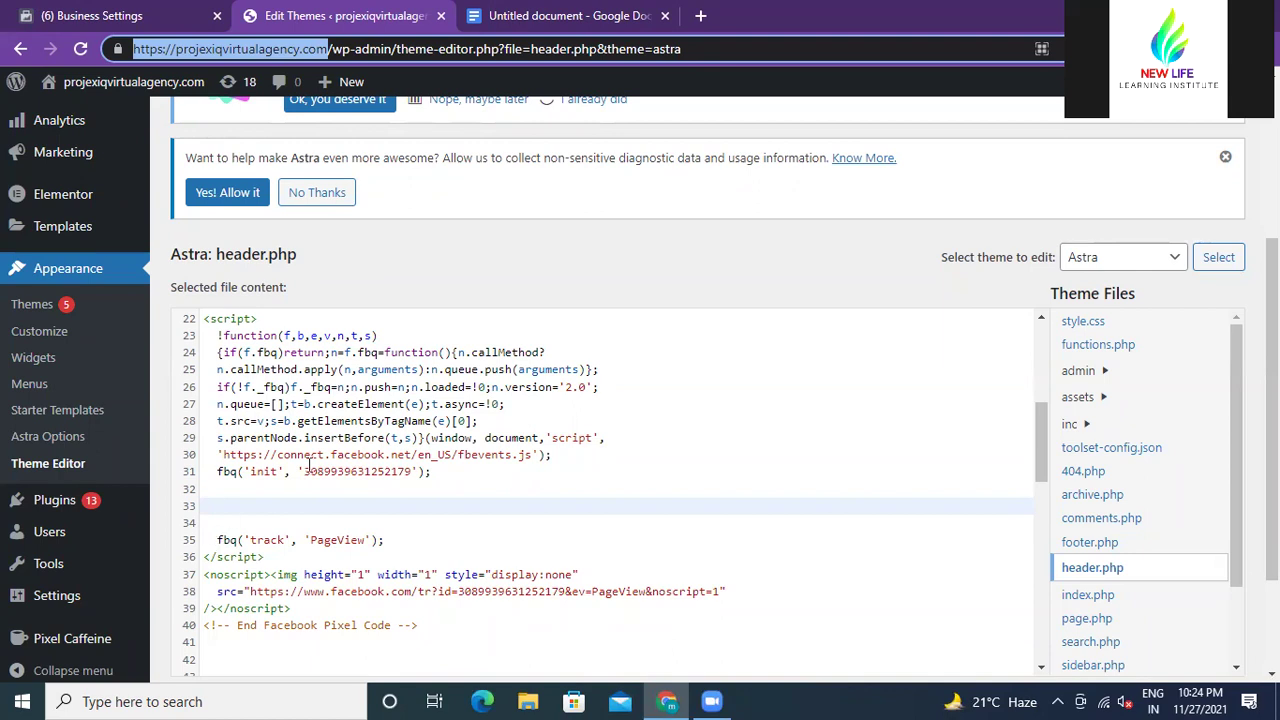
pyautogui.click(214, 540)
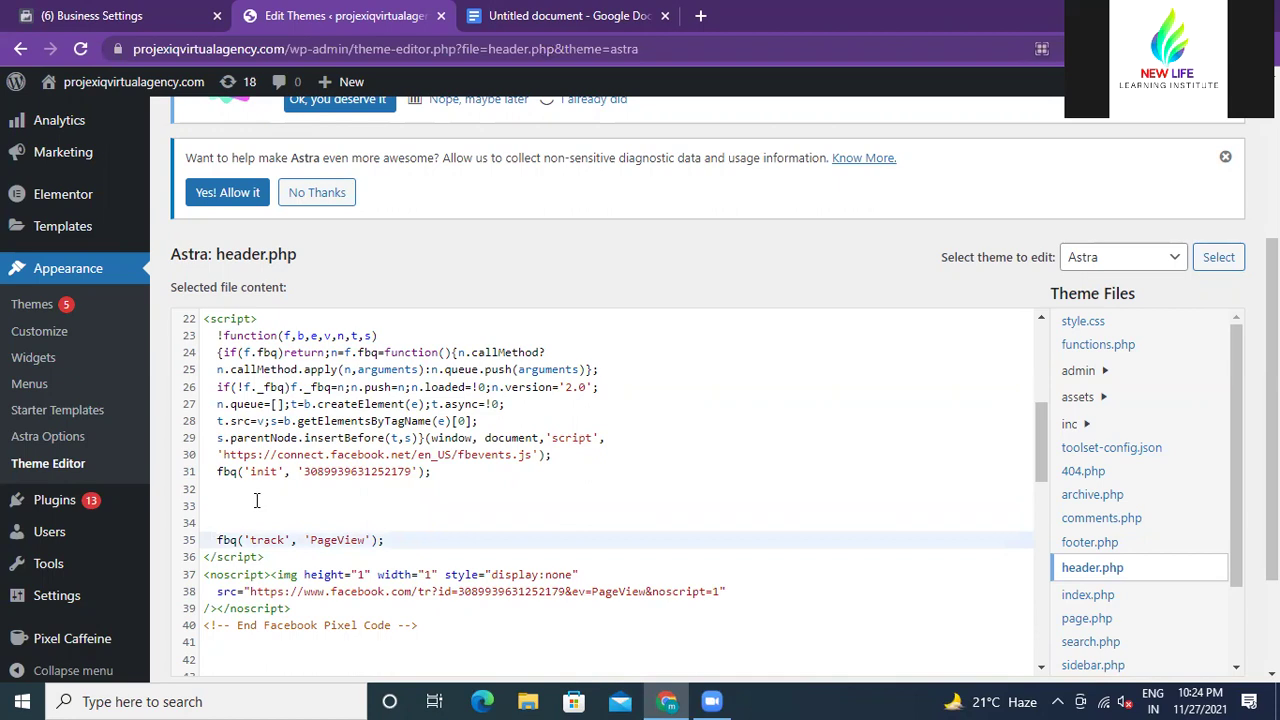
pyautogui.press('BackSpace')
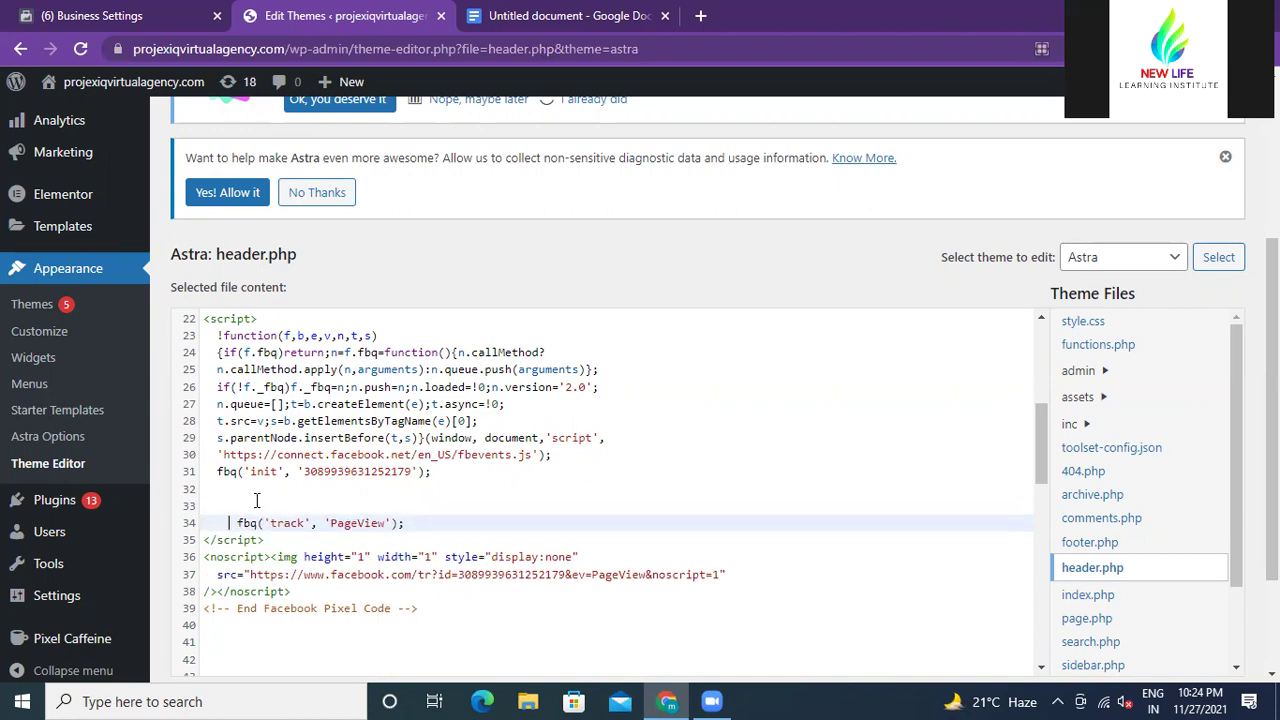
pyautogui.press('Delete')
pyautogui.press('Delete')
pyautogui.press('Delete')
pyautogui.press('Delete')
pyautogui.press('BackSpace')
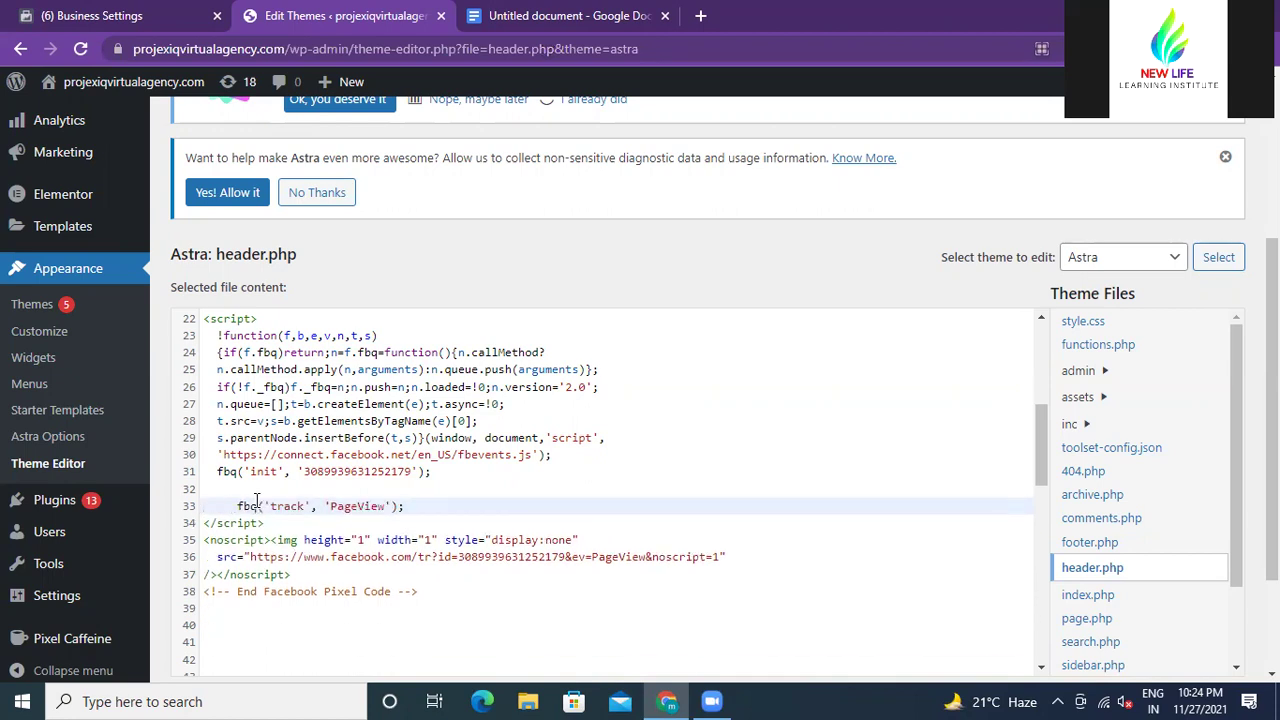
pyautogui.press('BackSpace')
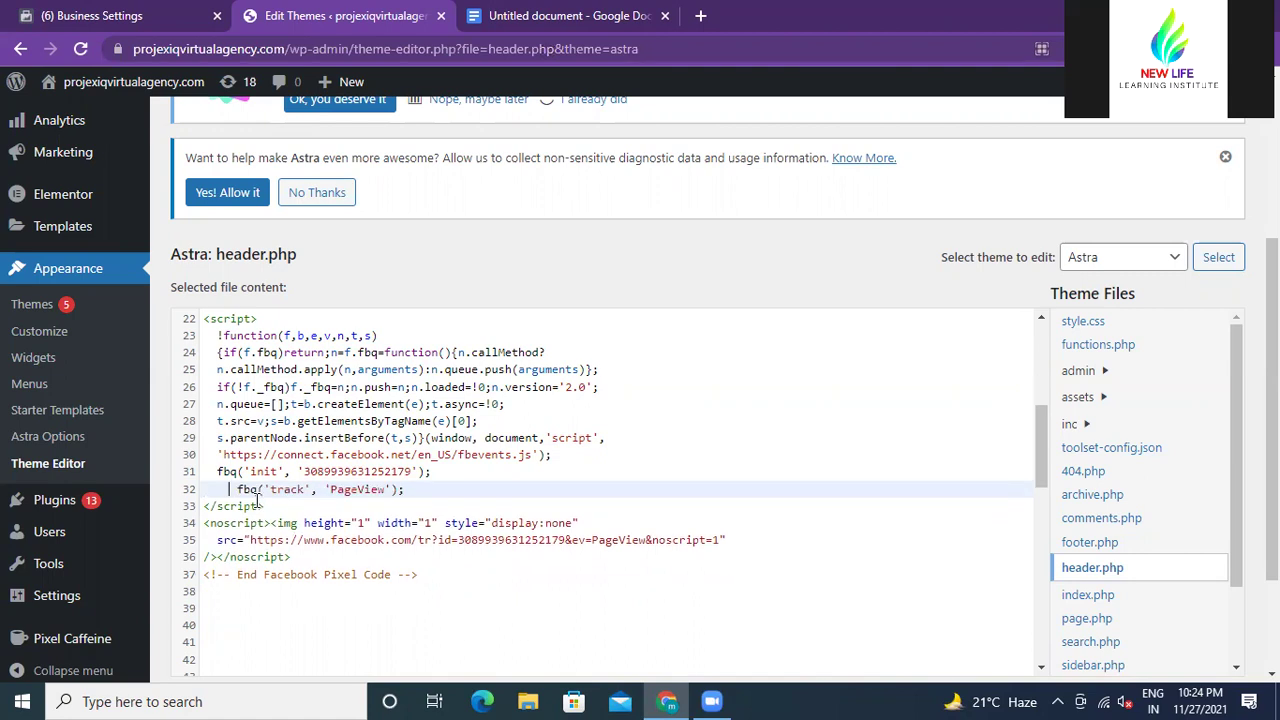
# Save the edited header.php with Update File.
pyautogui.scroll(-1, 1220, 349)
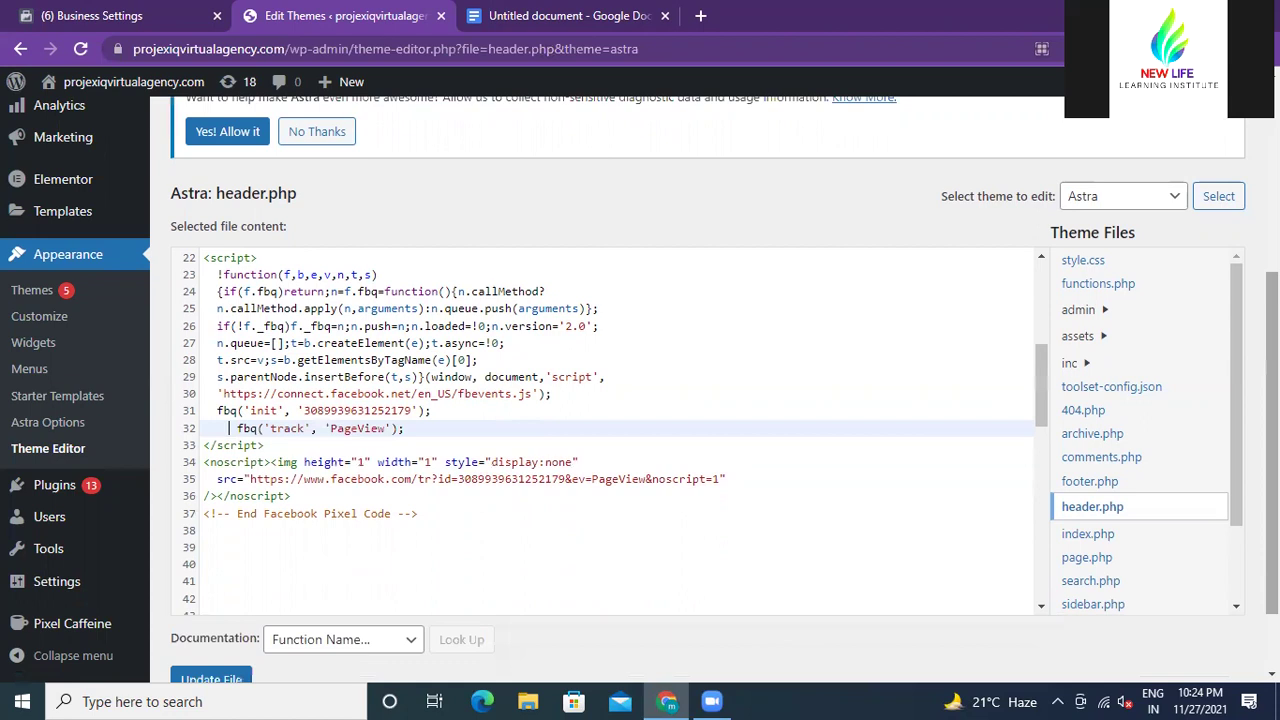
pyautogui.scroll(-1, 724, 390)
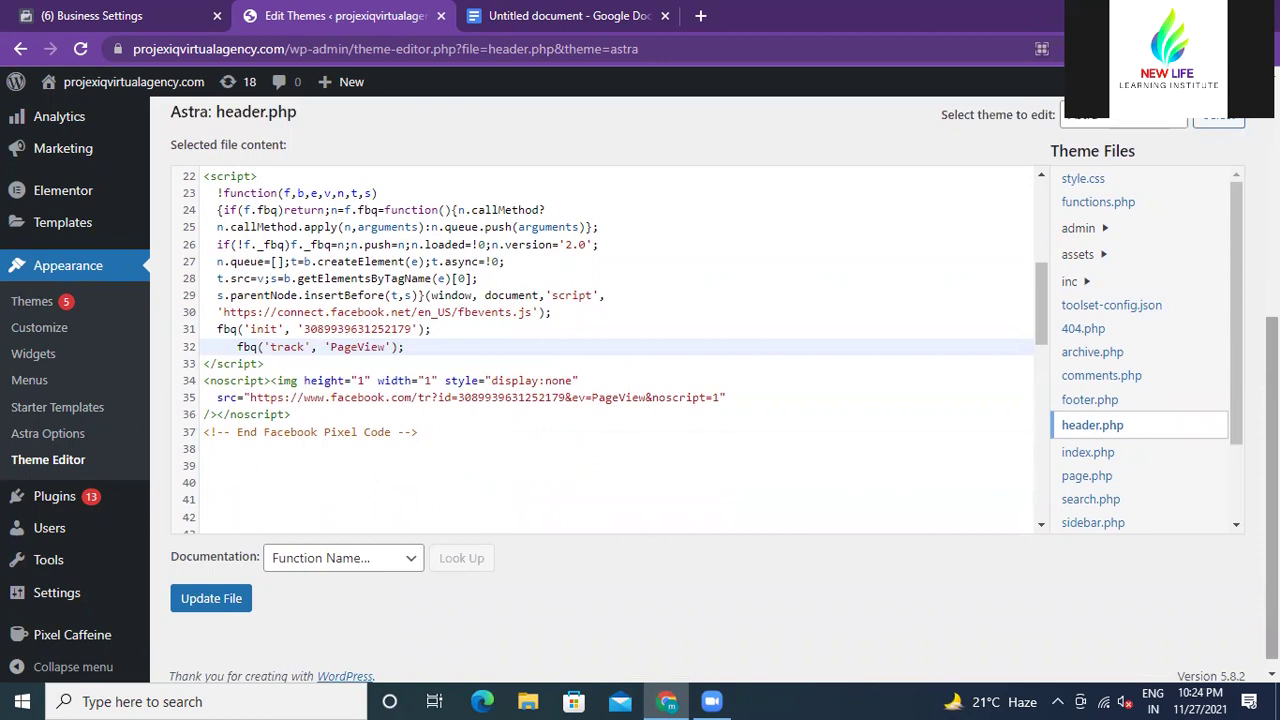
pyautogui.scroll(-1, 640, 390)
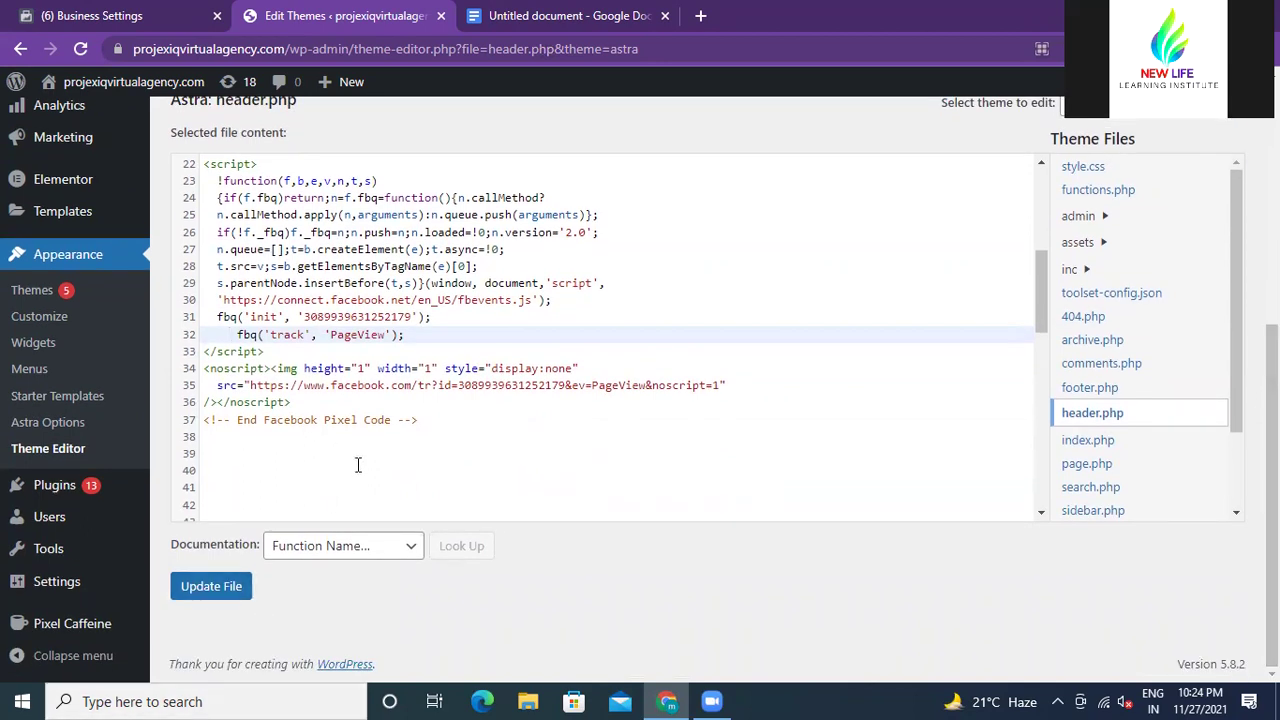
pyautogui.scroll(-3, 357, 463)
pyautogui.scroll(-4, 393, 425)
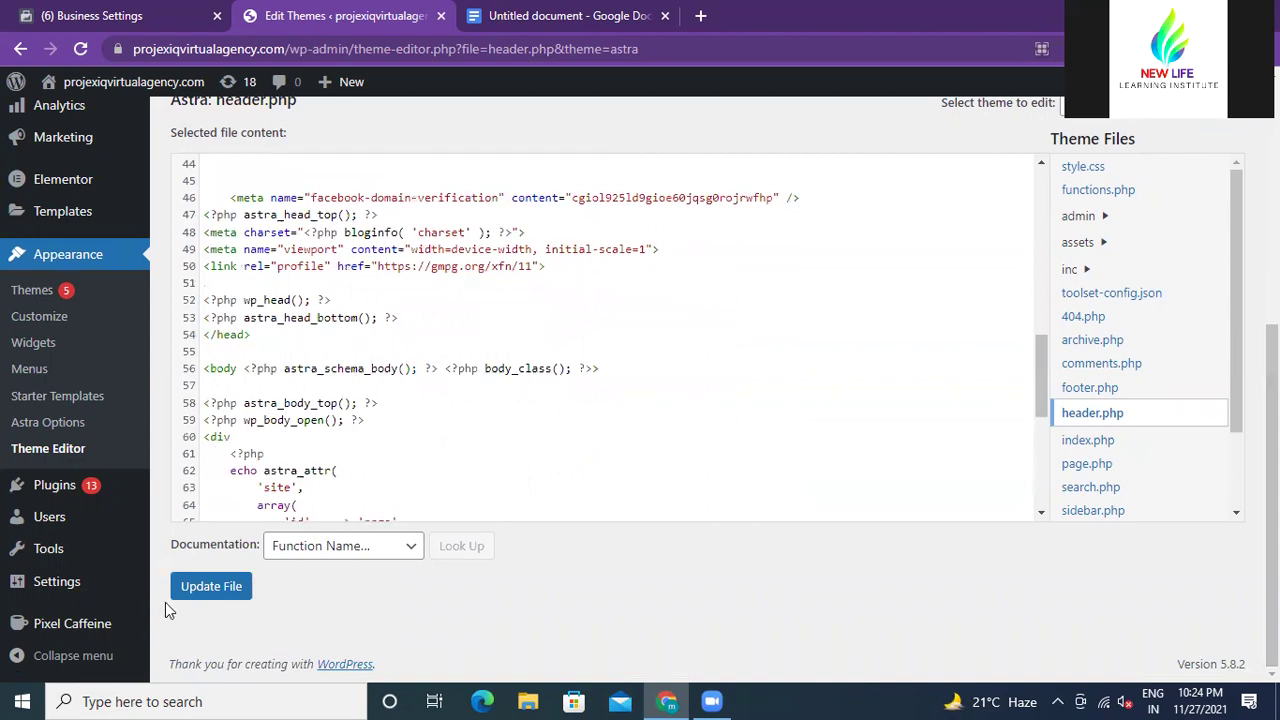
pyautogui.click(238, 586)
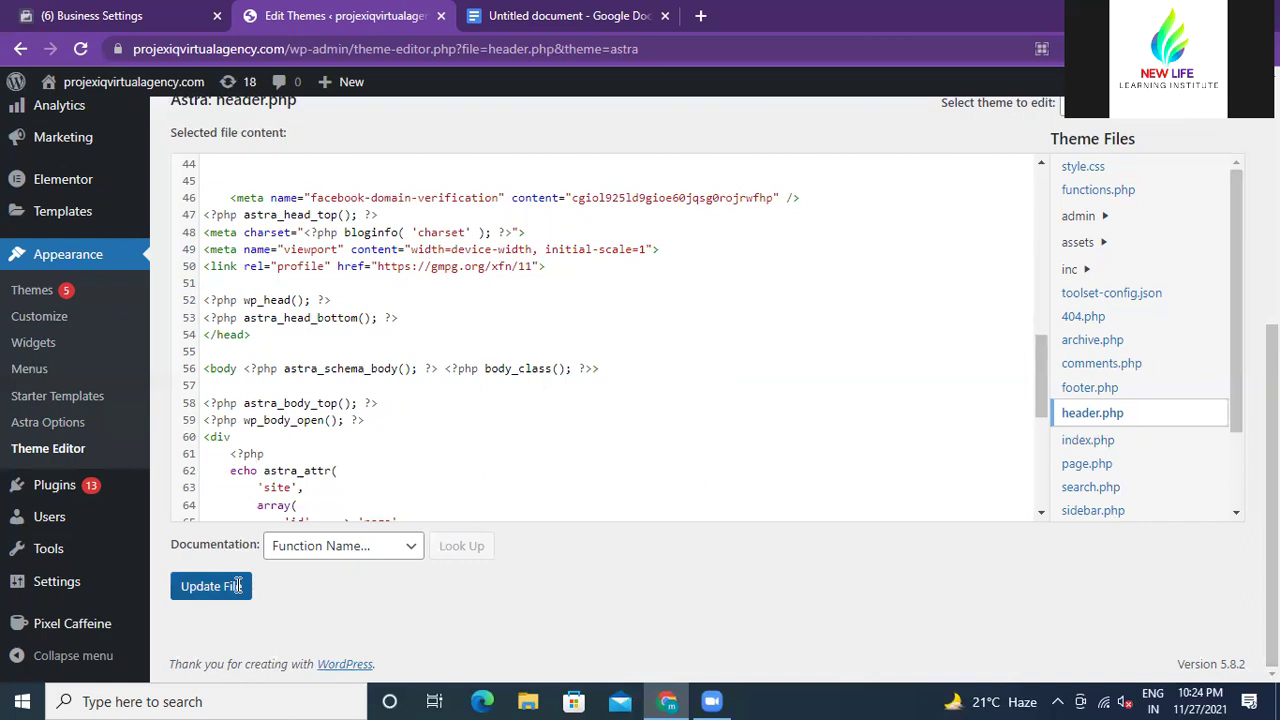
pyautogui.scroll(3, 348, 371)
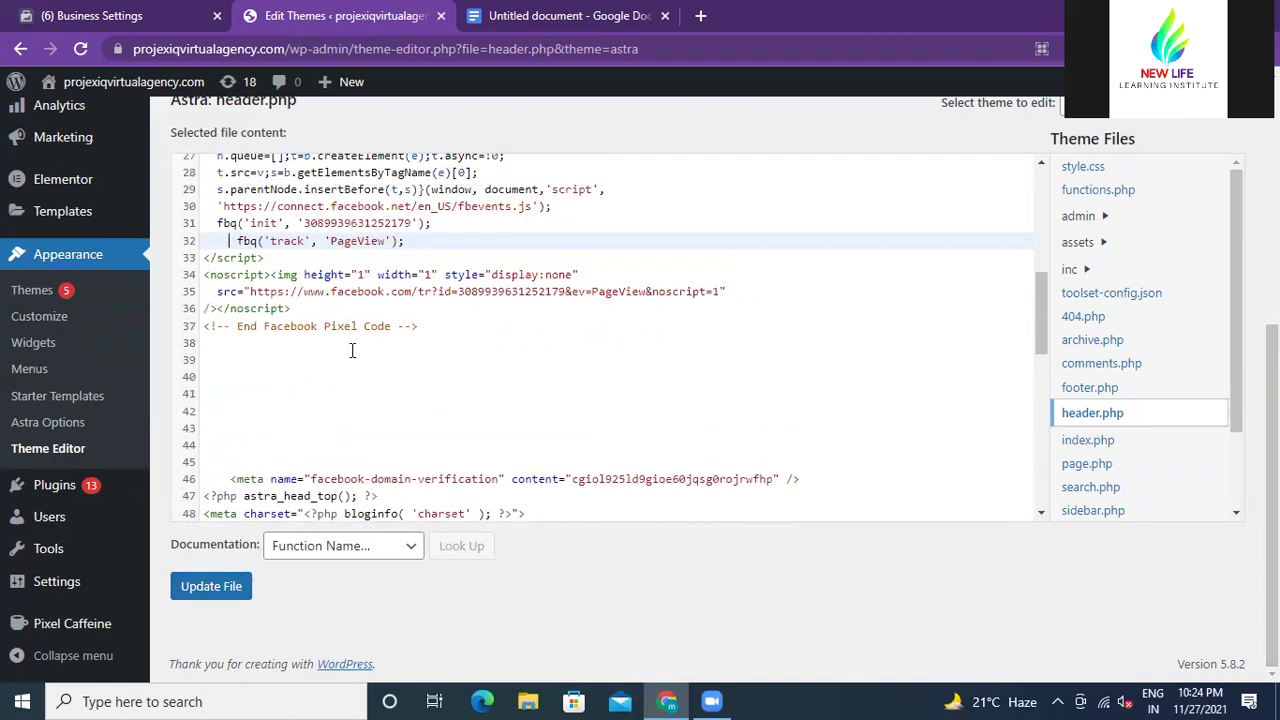
# Strip blank lines and indentation above the verification meta tag, then save header.php.
pyautogui.press('Down')
pyautogui.press('Down')
pyautogui.press('Down')
pyautogui.press('Down')
pyautogui.press('Down')
pyautogui.press('Down')
pyautogui.press('Down')
pyautogui.press('Down')
pyautogui.press('Down')
pyautogui.press('Down')
pyautogui.press('Down')
pyautogui.press('Down')
pyautogui.press('Down')
pyautogui.press('Down')
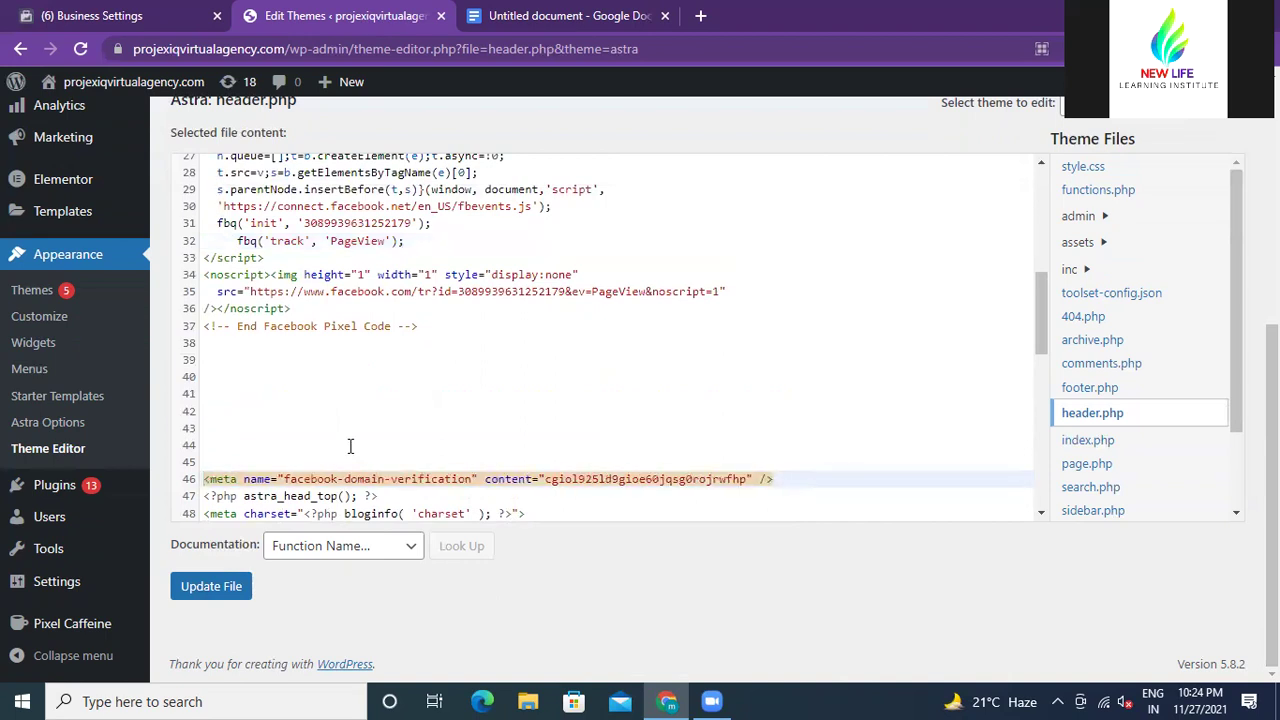
pyautogui.press('BackSpace')
pyautogui.press('BackSpace')
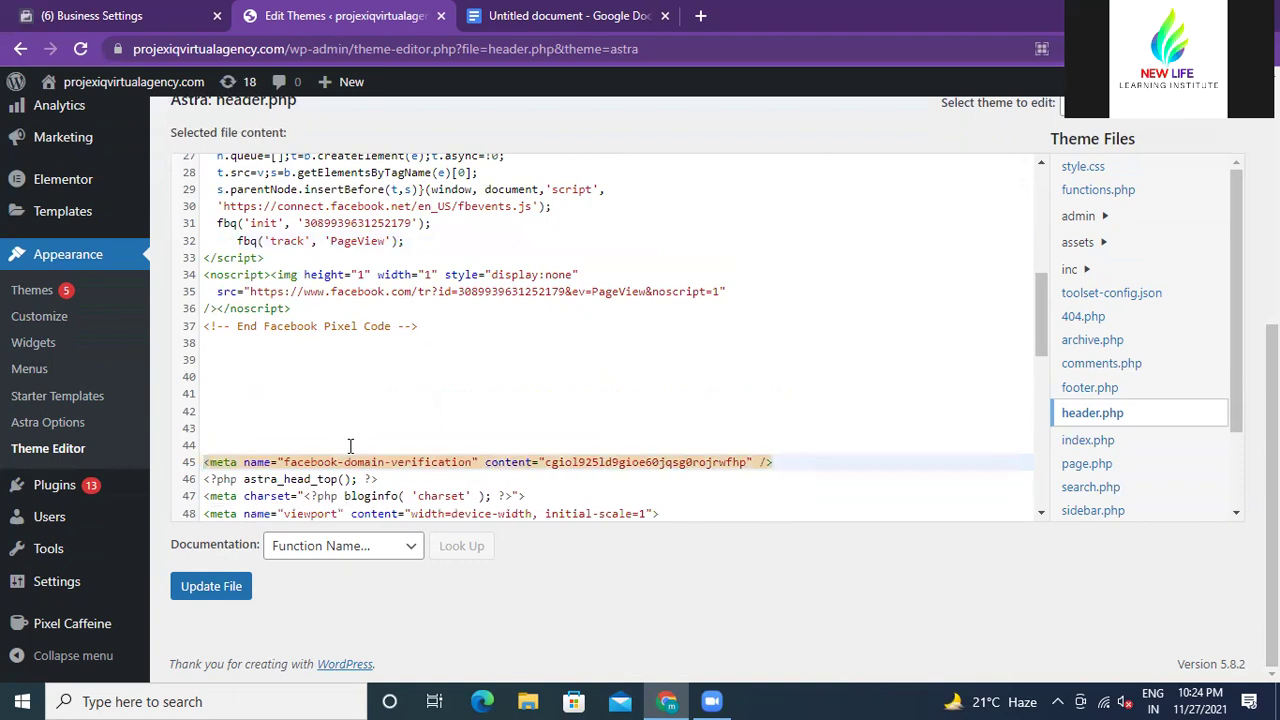
pyautogui.press('BackSpace')
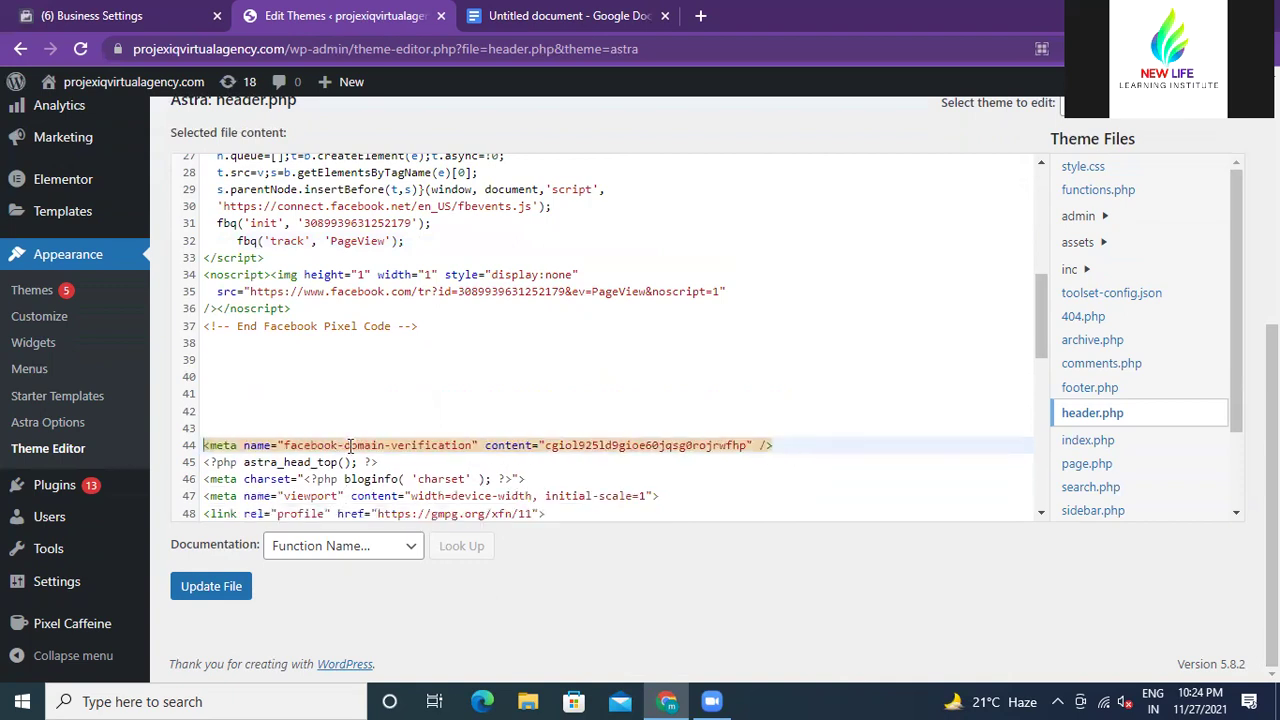
pyautogui.press('BackSpace')
pyautogui.press('BackSpace')
pyautogui.press('BackSpace')
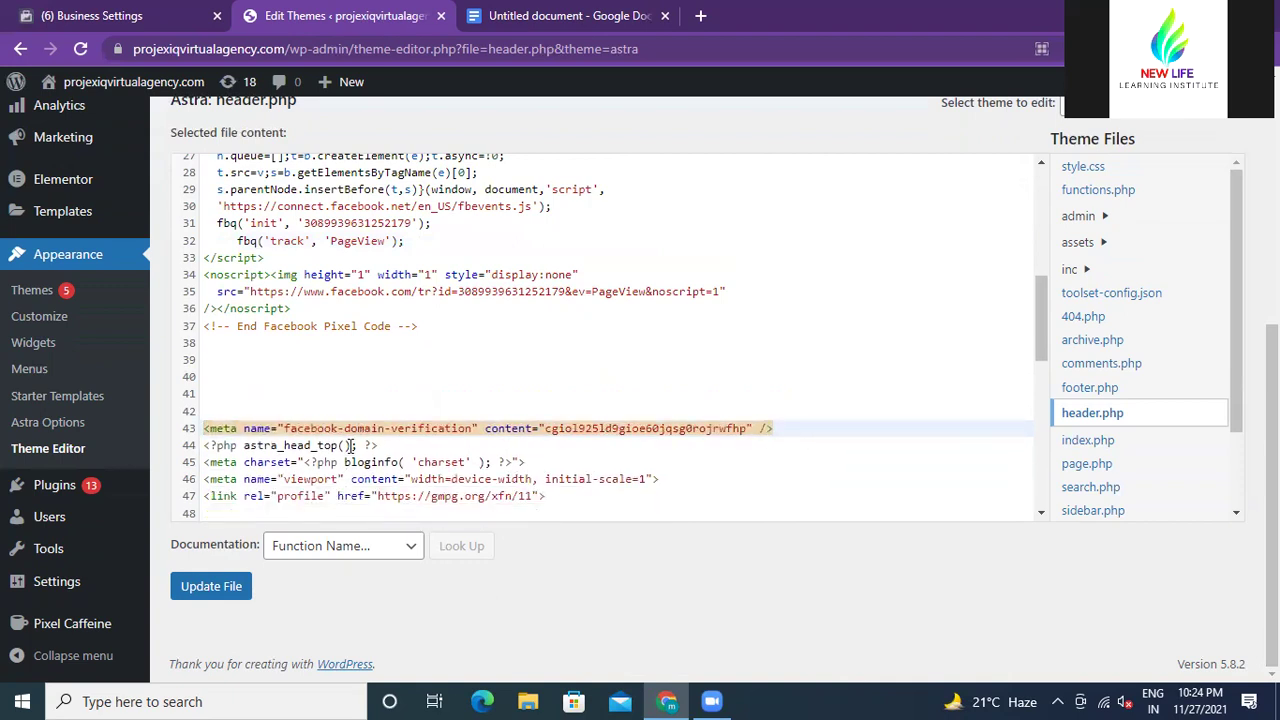
pyautogui.press('BackSpace')
pyautogui.press('BackSpace')
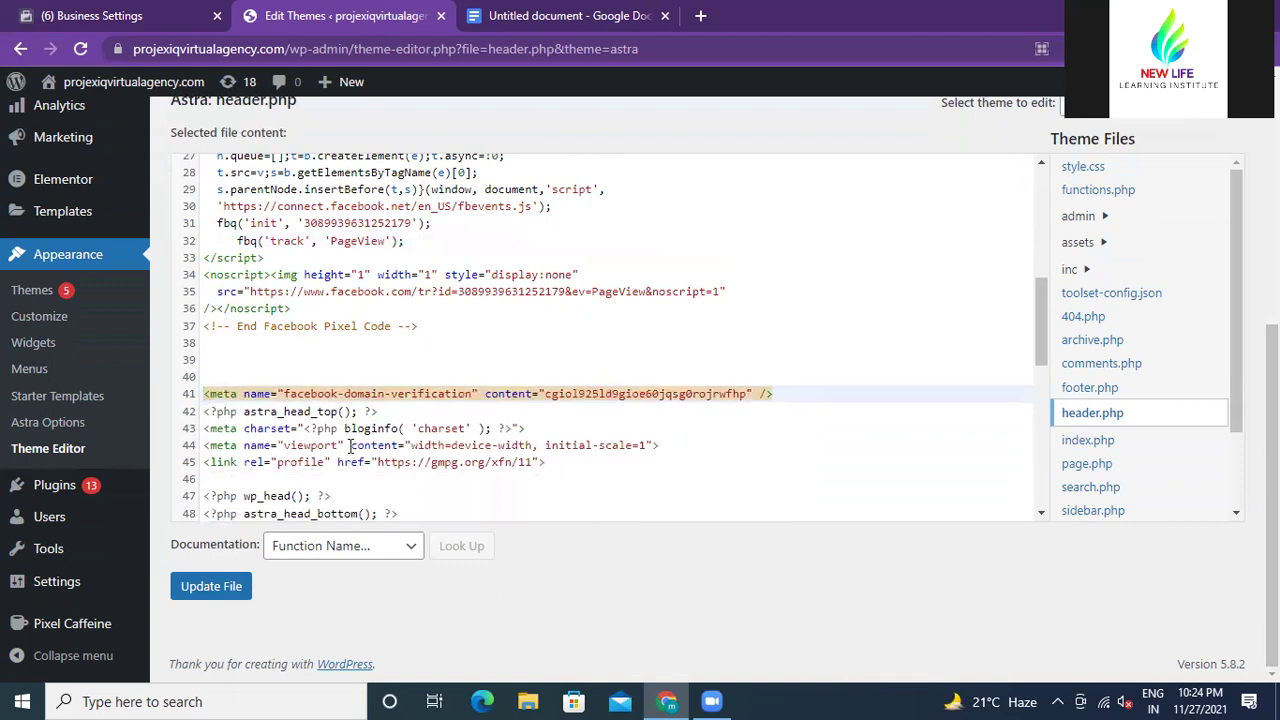
pyautogui.press('BackSpace')
pyautogui.press('BackSpace')
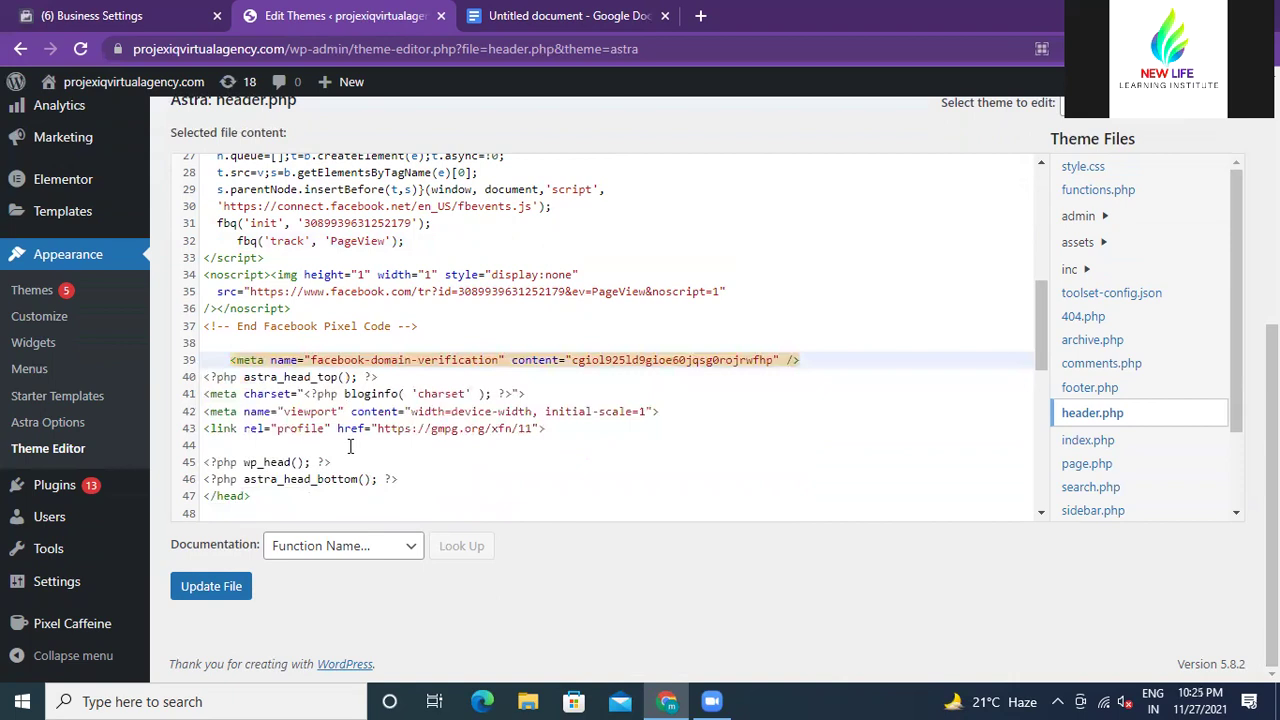
pyautogui.press('BackSpace')
pyautogui.press('BackSpace')
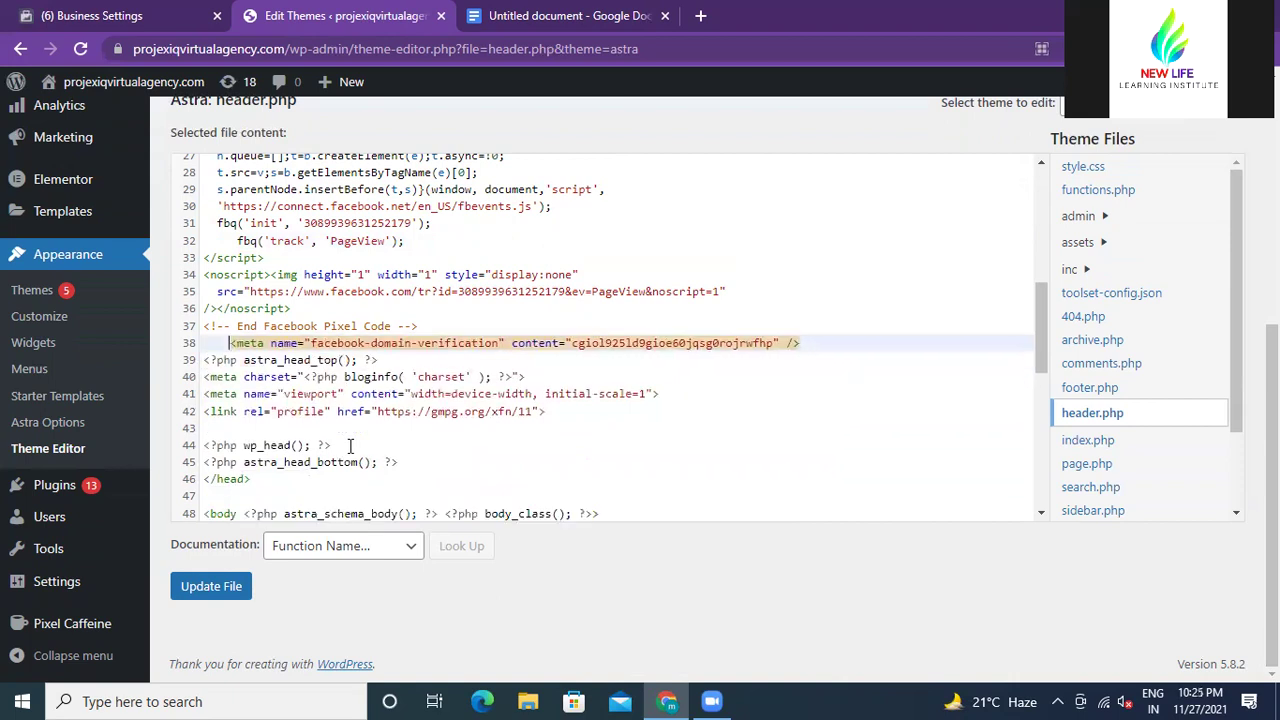
pyautogui.click(200, 588)
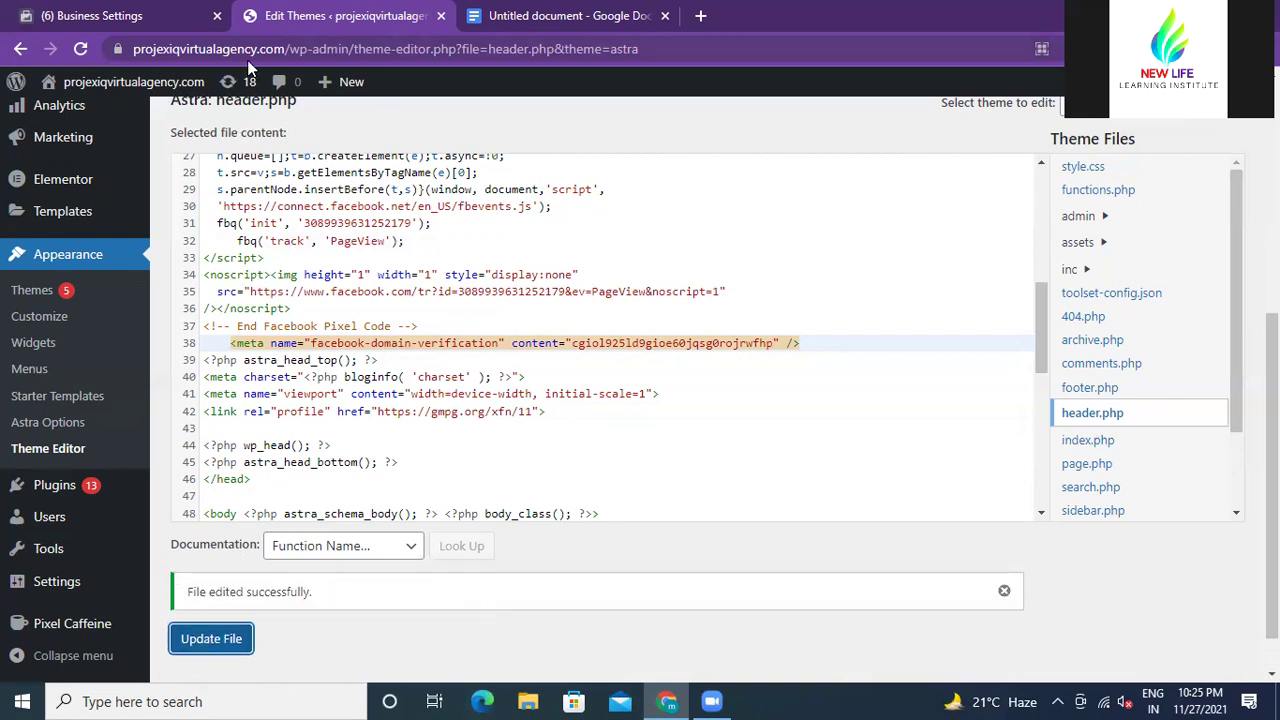
pyautogui.moveTo(186, 93)
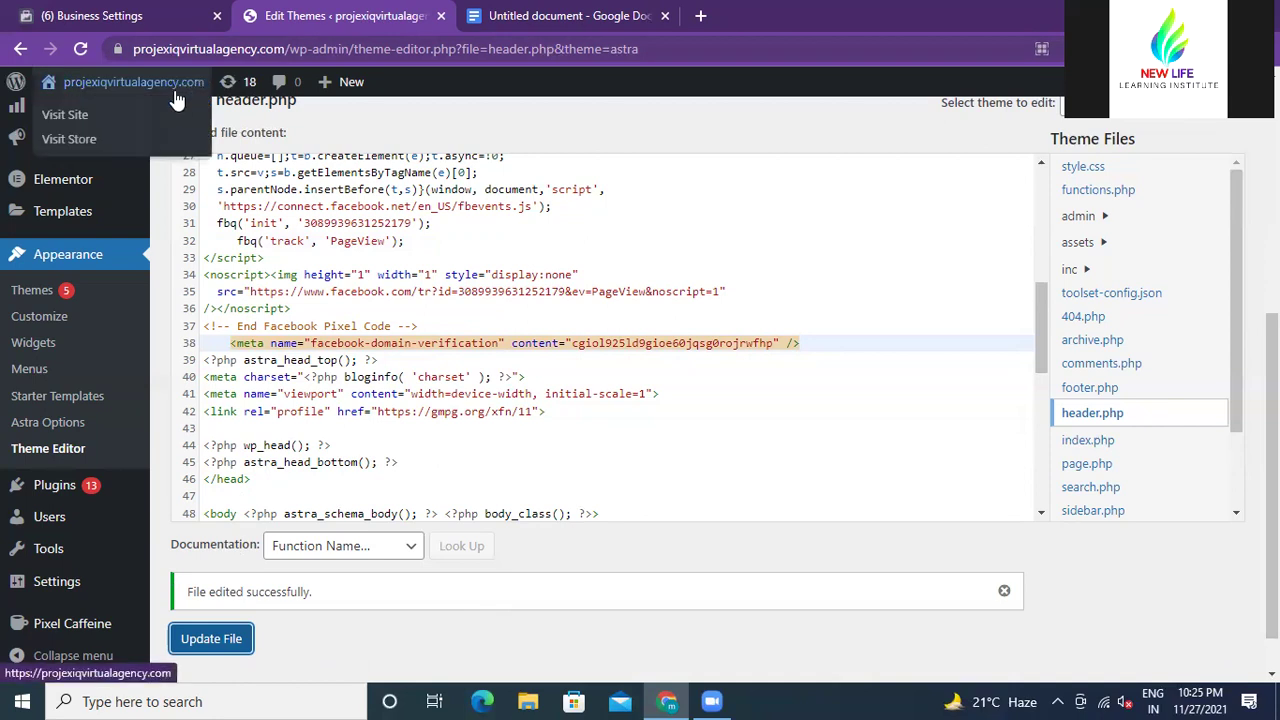
pyautogui.rightClick(80, 117)
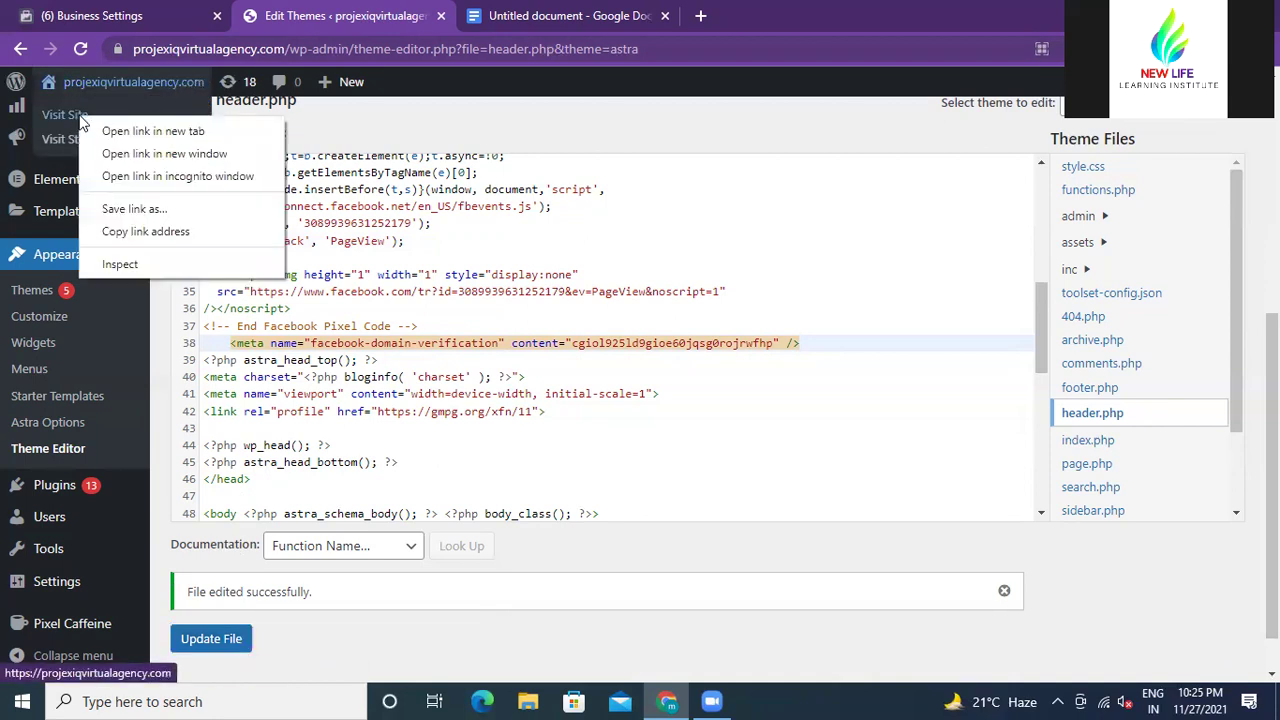
pyautogui.click(110, 131)
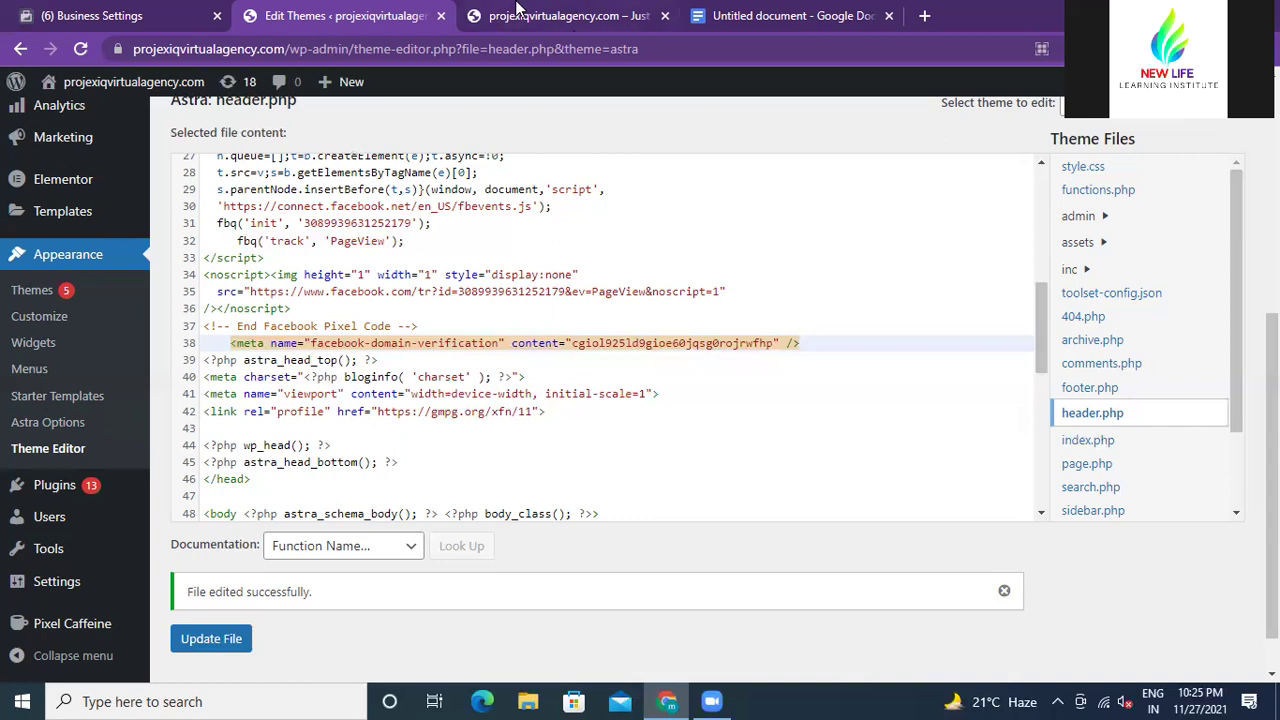
pyautogui.click(577, 17)
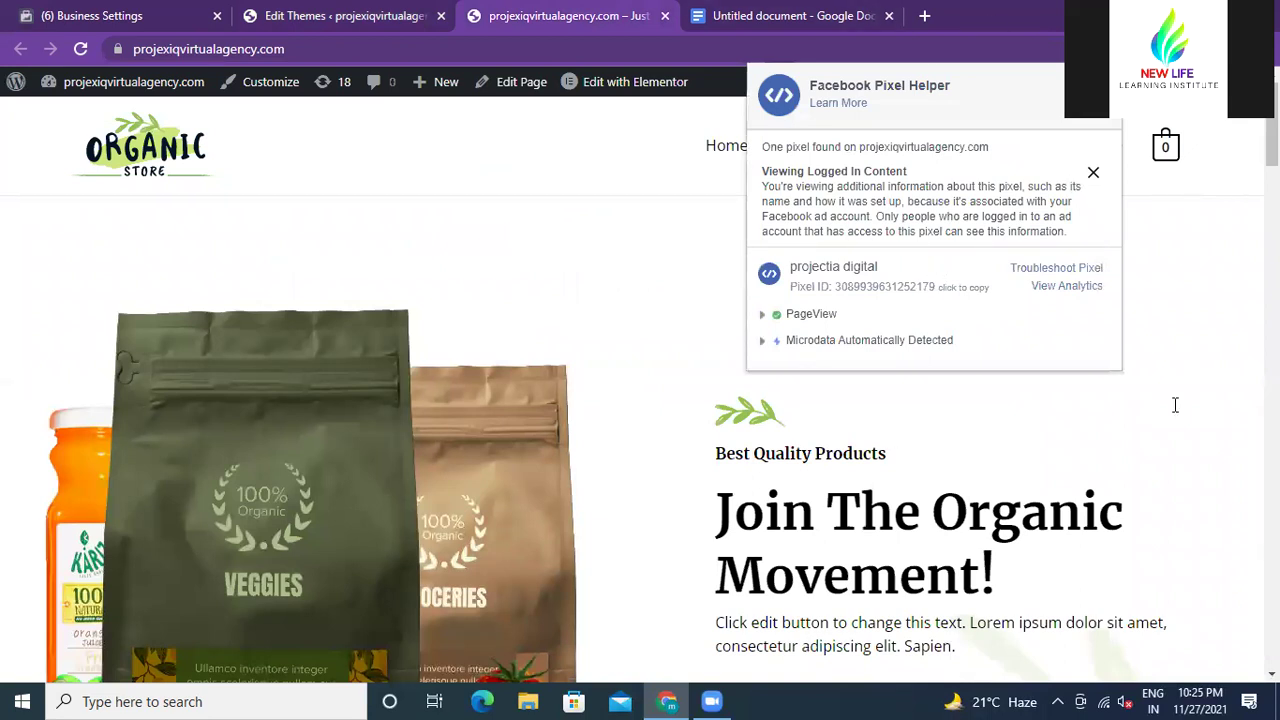
pyautogui.click(1175, 404)
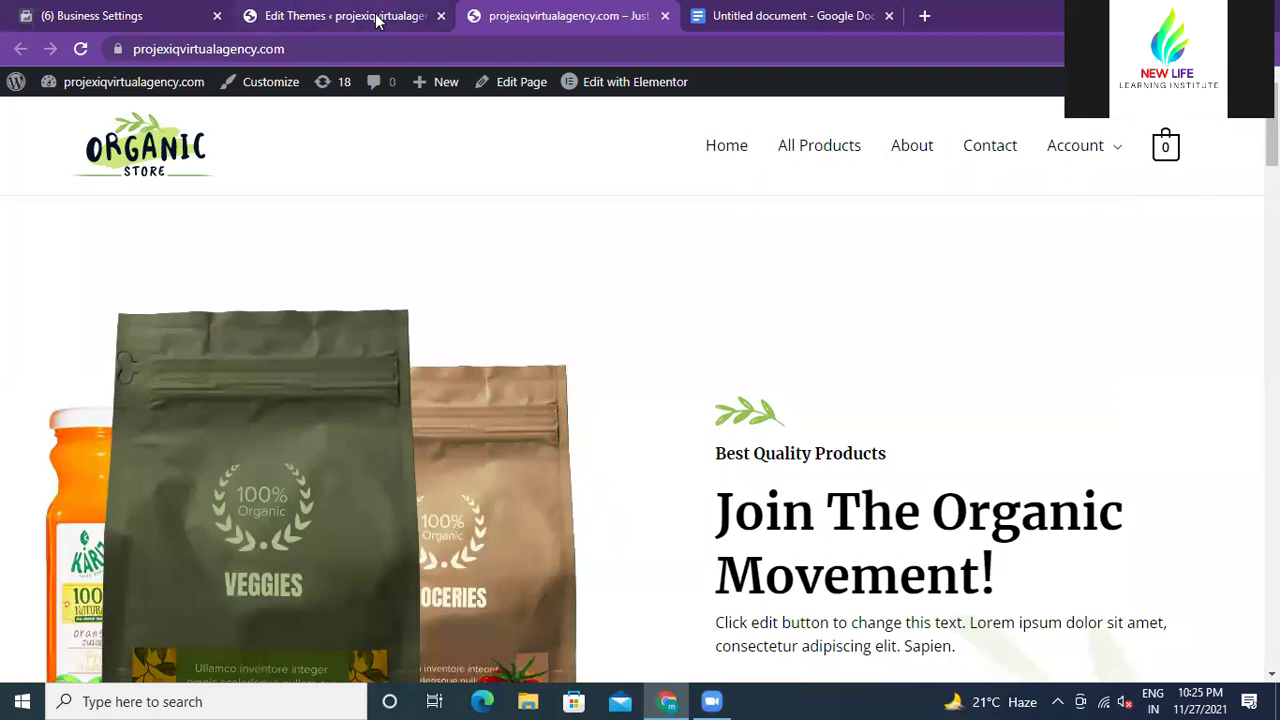
pyautogui.click(376, 18)
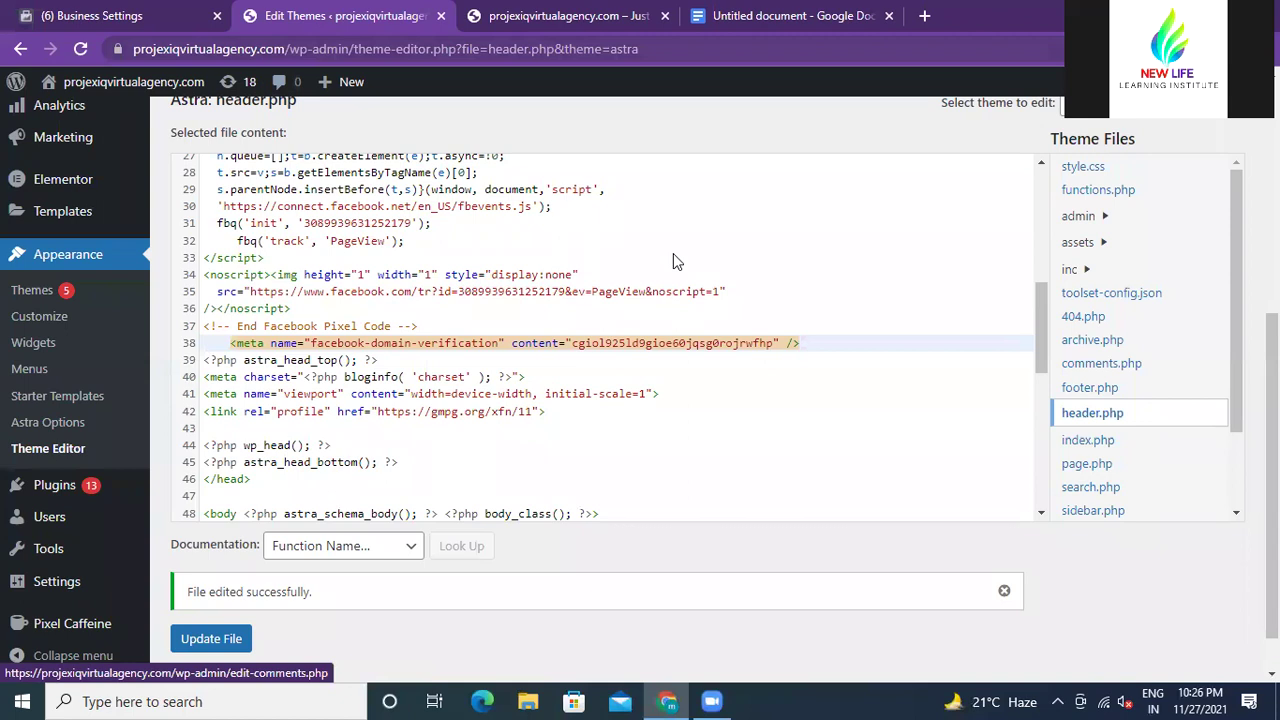
pyautogui.click(585, 18)
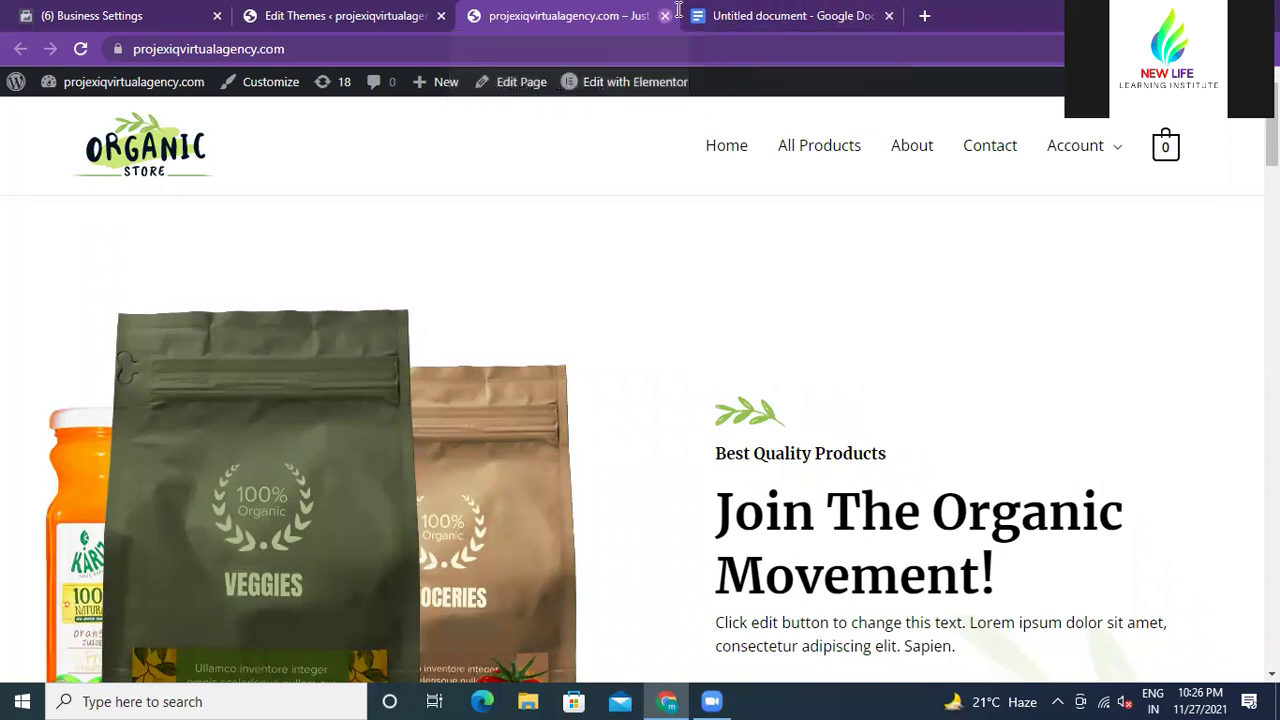
pyautogui.click(660, 15)
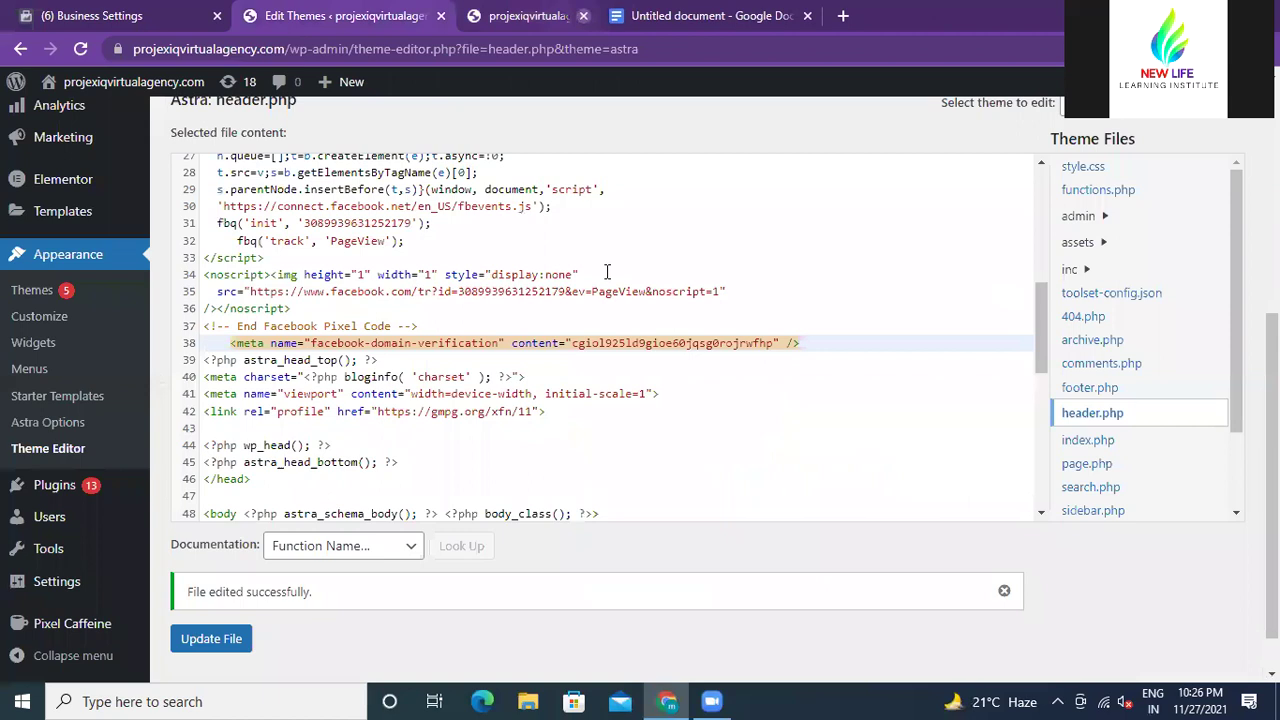
# Delete the Facebook Pixel script block, from closing comment to opening script tag, in header.php.
pyautogui.scroll(1, 420, 366)
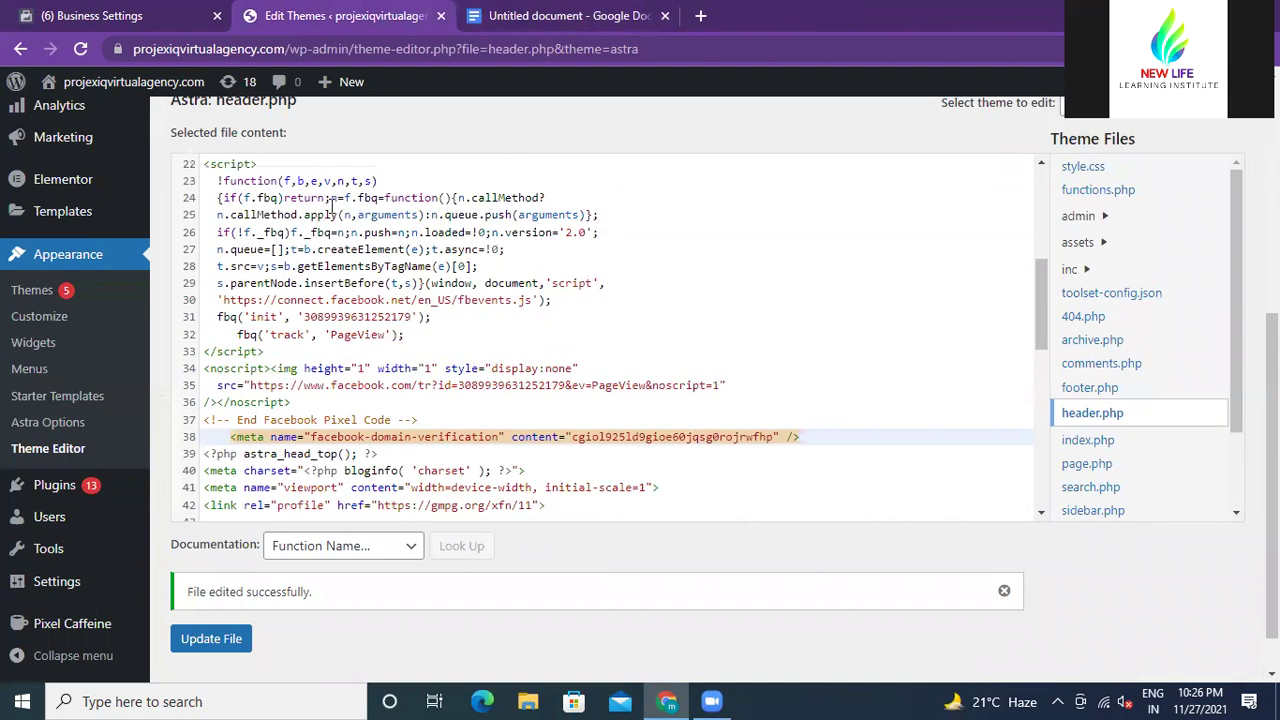
pyautogui.scroll(1, 333, 207)
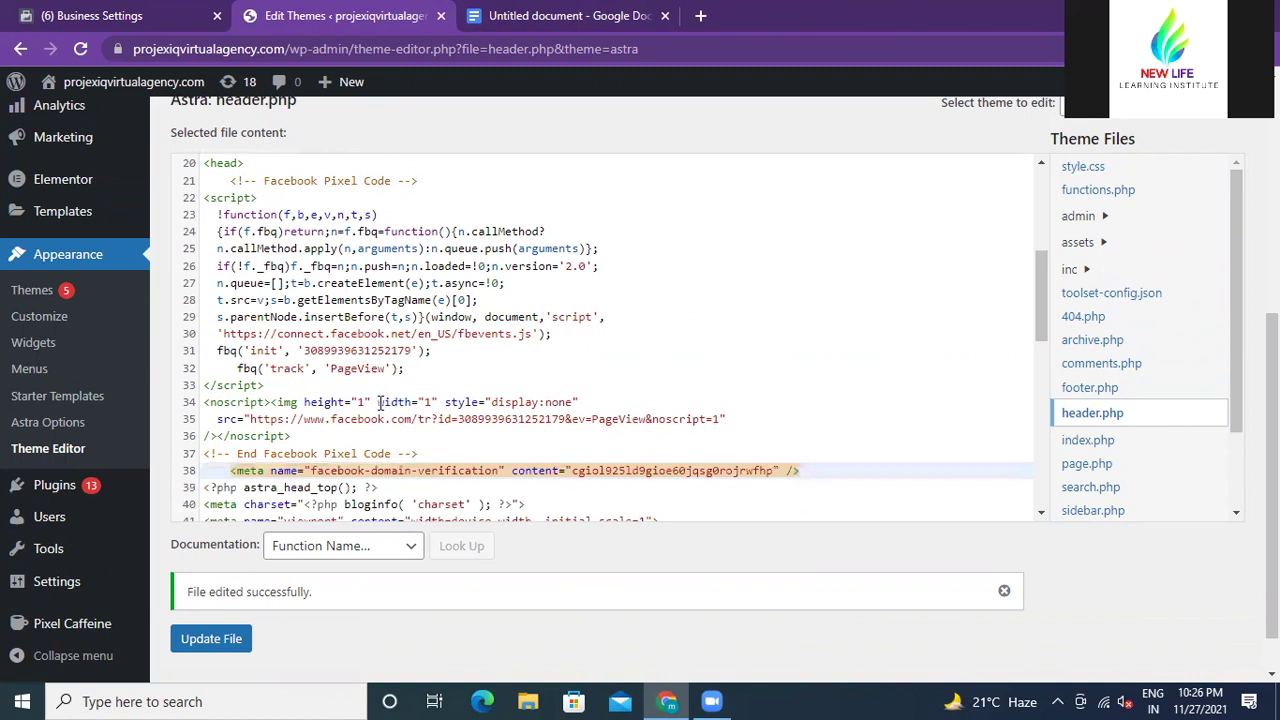
pyautogui.scroll(-1, 380, 400)
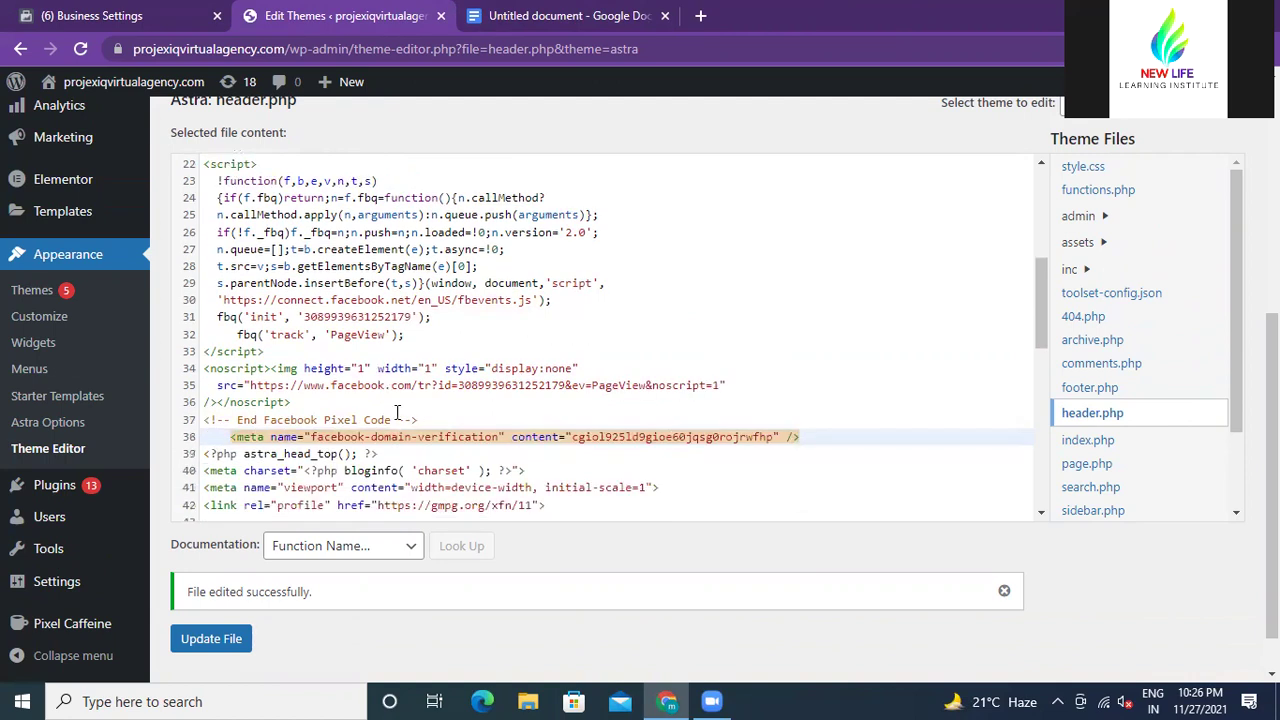
pyautogui.click(420, 421)
pyautogui.press('BackSpace')
pyautogui.press('BackSpace')
pyautogui.press('BackSpace')
pyautogui.press('BackSpace')
pyautogui.press('BackSpace')
pyautogui.press('BackSpace')
pyautogui.press('BackSpace')
pyautogui.press('BackSpace')
pyautogui.press('BackSpace')
pyautogui.press('BackSpace')
pyautogui.press('BackSpace')
pyautogui.press('BackSpace')
pyautogui.press('BackSpace')
pyautogui.press('BackSpace')
pyautogui.press('BackSpace')
pyautogui.press('BackSpace')
pyautogui.press('BackSpace')
pyautogui.press('BackSpace')
pyautogui.press('BackSpace')
pyautogui.press('BackSpace')
pyautogui.press('BackSpace')
pyautogui.press('BackSpace')
pyautogui.press('BackSpace')
pyautogui.press('BackSpace')
pyautogui.press('BackSpace')
pyautogui.press('BackSpace')
pyautogui.press('BackSpace')
pyautogui.press('BackSpace')
pyautogui.press('BackSpace')
pyautogui.press('BackSpace')
pyautogui.press('BackSpace')
pyautogui.press('BackSpace')
pyautogui.press('BackSpace')
pyautogui.press('BackSpace')
pyautogui.press('BackSpace')
pyautogui.press('BackSpace')
pyautogui.press('BackSpace')
pyautogui.press('BackSpace')
pyautogui.press('BackSpace')
pyautogui.press('BackSpace')
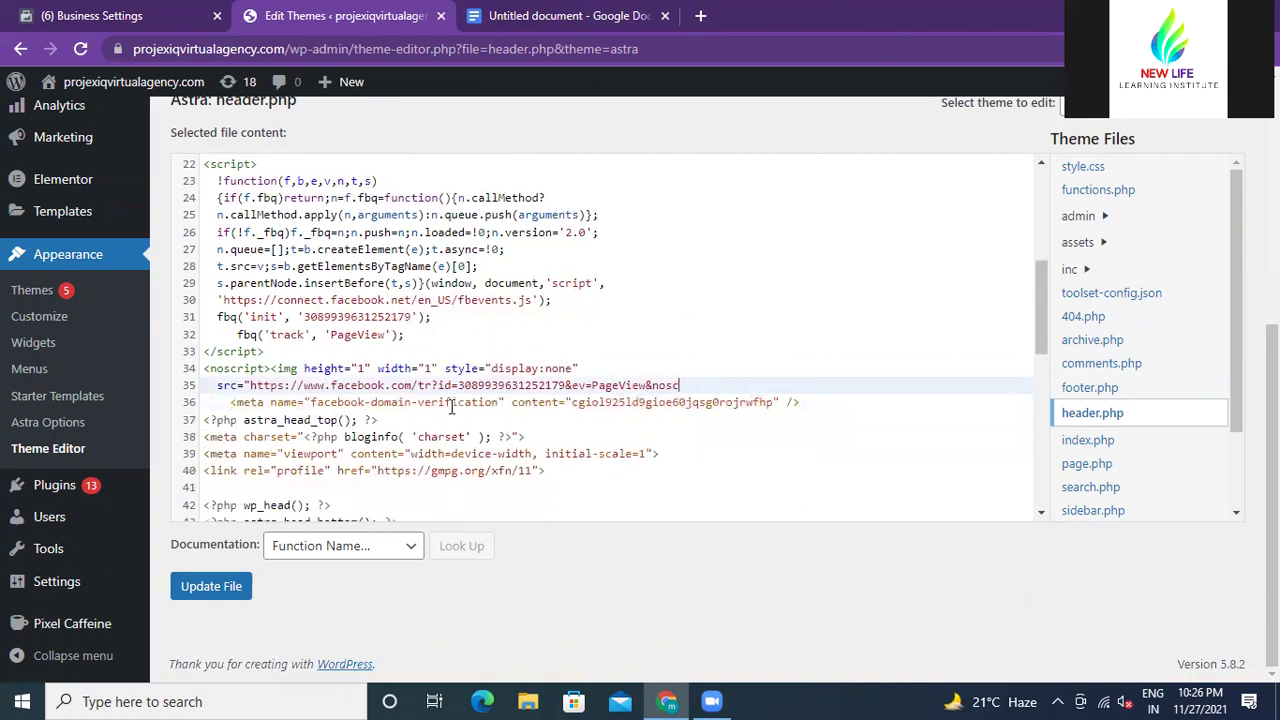
pyautogui.press('BackSpace')
pyautogui.press('BackSpace')
pyautogui.press('BackSpace')
pyautogui.press('BackSpace')
pyautogui.press('BackSpace')
pyautogui.press('BackSpace')
pyautogui.press('BackSpace')
pyautogui.press('BackSpace')
pyautogui.press('BackSpace')
pyautogui.press('BackSpace')
pyautogui.press('BackSpace')
pyautogui.press('BackSpace')
pyautogui.press('BackSpace')
pyautogui.press('BackSpace')
pyautogui.press('BackSpace')
pyautogui.press('BackSpace')
pyautogui.press('BackSpace')
pyautogui.press('BackSpace')
pyautogui.press('BackSpace')
pyautogui.press('BackSpace')
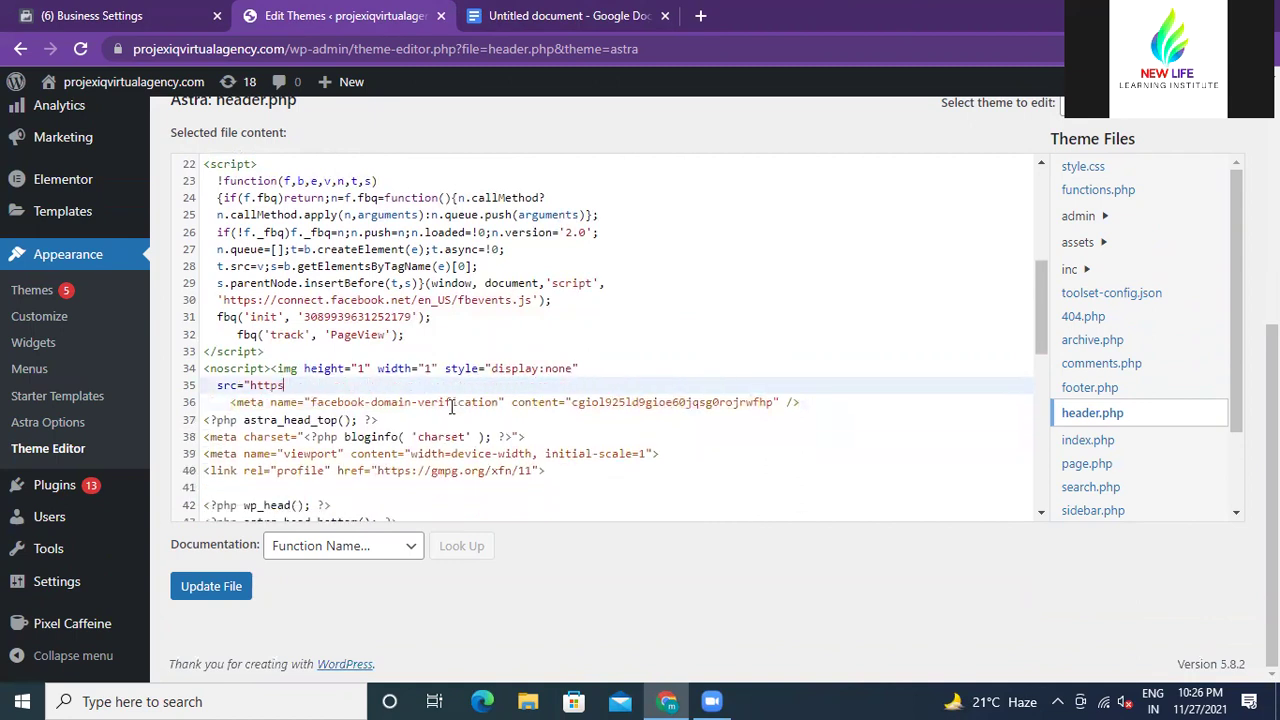
pyautogui.press('BackSpace')
pyautogui.press('BackSpace')
pyautogui.press('BackSpace')
pyautogui.press('BackSpace')
pyautogui.press('BackSpace')
pyautogui.press('BackSpace')
pyautogui.press('BackSpace')
pyautogui.press('BackSpace')
pyautogui.press('BackSpace')
pyautogui.press('BackSpace')
pyautogui.press('BackSpace')
pyautogui.press('BackSpace')
pyautogui.press('BackSpace')
pyautogui.press('BackSpace')
pyautogui.press('BackSpace')
pyautogui.press('BackSpace')
pyautogui.press('BackSpace')
pyautogui.press('BackSpace')
pyautogui.press('BackSpace')
pyautogui.press('BackSpace')
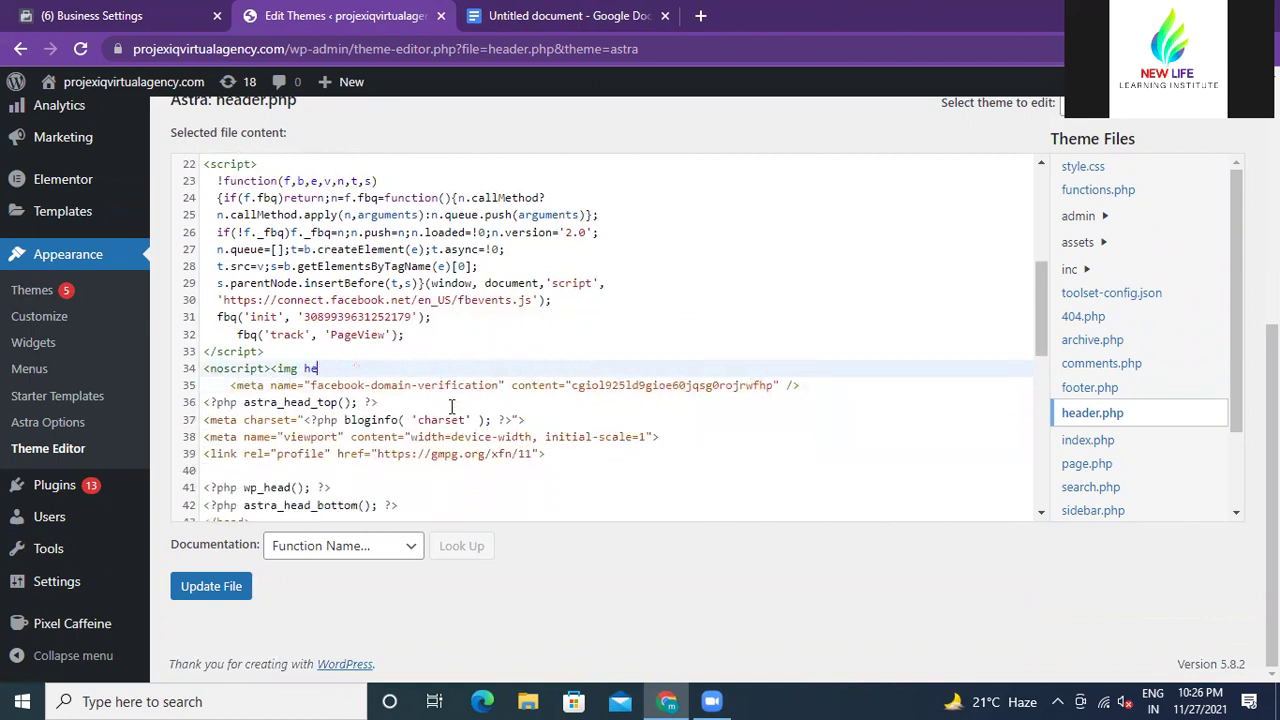
pyautogui.press('BackSpace')
pyautogui.press('BackSpace')
pyautogui.press('BackSpace')
pyautogui.press('BackSpace')
pyautogui.press('BackSpace')
pyautogui.press('BackSpace')
pyautogui.press('BackSpace')
pyautogui.press('BackSpace')
pyautogui.press('BackSpace')
pyautogui.press('BackSpace')
pyautogui.press('BackSpace')
pyautogui.press('BackSpace')
pyautogui.press('BackSpace')
pyautogui.press('BackSpace')
pyautogui.press('BackSpace')
pyautogui.press('BackSpace')
pyautogui.press('BackSpace')
pyautogui.press('BackSpace')
pyautogui.press('BackSpace')
pyautogui.press('BackSpace')
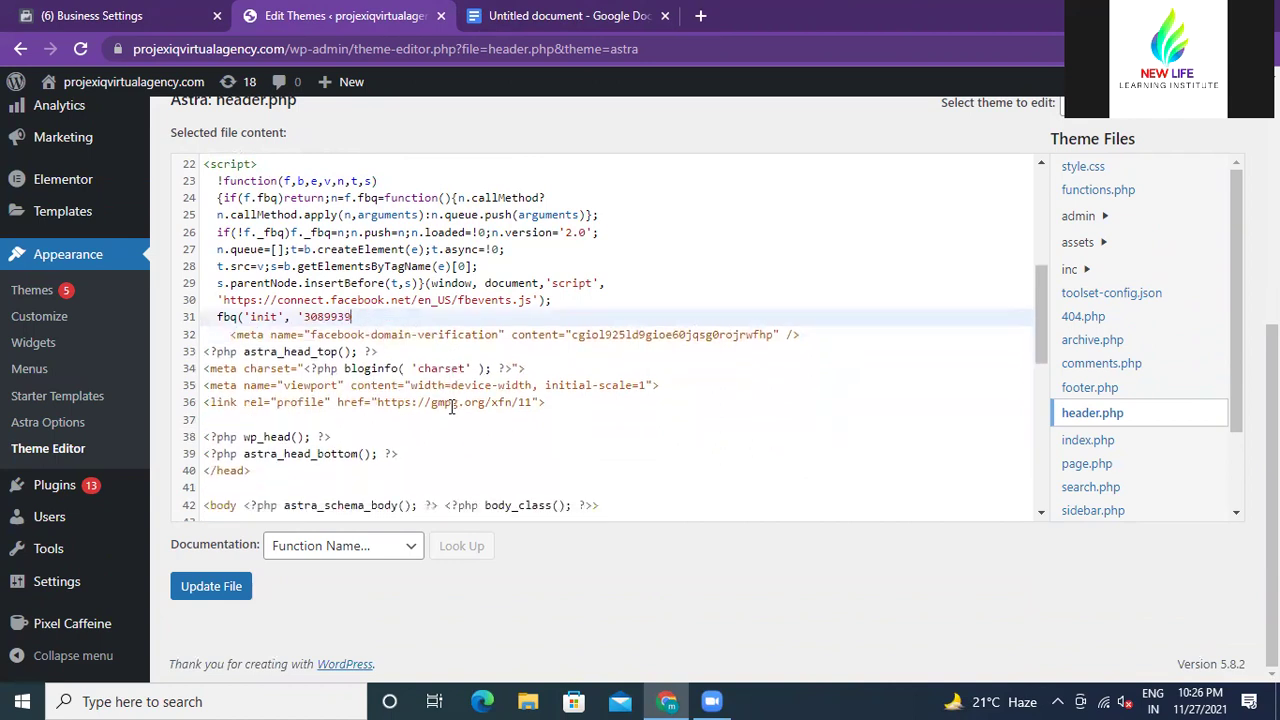
pyautogui.press('BackSpace')
pyautogui.press('BackSpace')
pyautogui.press('BackSpace')
pyautogui.press('BackSpace')
pyautogui.press('BackSpace')
pyautogui.press('BackSpace')
pyautogui.press('BackSpace')
pyautogui.press('BackSpace')
pyautogui.press('BackSpace')
pyautogui.press('BackSpace')
pyautogui.press('BackSpace')
pyautogui.press('BackSpace')
pyautogui.press('BackSpace')
pyautogui.press('BackSpace')
pyautogui.press('BackSpace')
pyautogui.press('BackSpace')
pyautogui.press('BackSpace')
pyautogui.press('BackSpace')
pyautogui.press('BackSpace')
pyautogui.press('BackSpace')
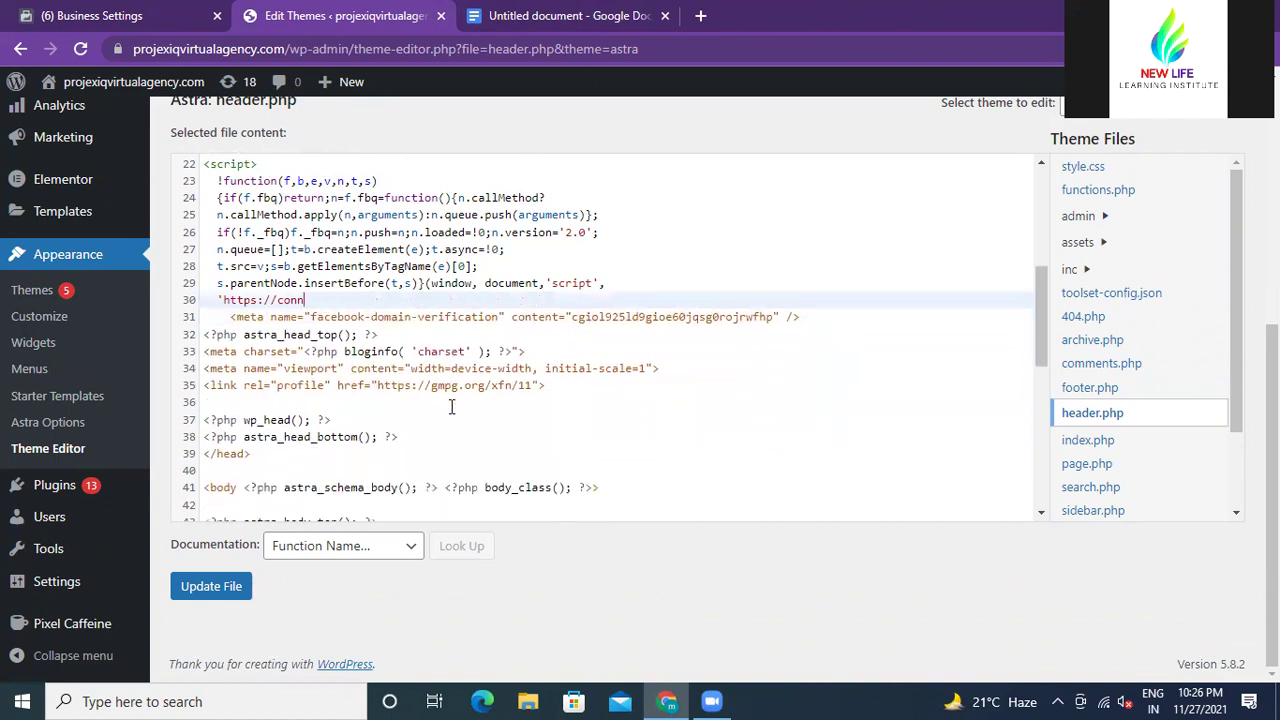
pyautogui.press('BackSpace')
pyautogui.press('BackSpace')
pyautogui.press('BackSpace')
pyautogui.press('BackSpace')
pyautogui.press('BackSpace')
pyautogui.press('BackSpace')
pyautogui.press('BackSpace')
pyautogui.press('BackSpace')
pyautogui.press('BackSpace')
pyautogui.press('BackSpace')
pyautogui.press('BackSpace')
pyautogui.press('BackSpace')
pyautogui.press('BackSpace')
pyautogui.press('BackSpace')
pyautogui.press('BackSpace')
pyautogui.press('BackSpace')
pyautogui.press('BackSpace')
pyautogui.press('BackSpace')
pyautogui.press('BackSpace')
pyautogui.press('BackSpace')
pyautogui.press('BackSpace')
pyautogui.press('BackSpace')
pyautogui.press('BackSpace')
pyautogui.press('BackSpace')
pyautogui.press('BackSpace')
pyautogui.press('BackSpace')
pyautogui.press('BackSpace')
pyautogui.press('BackSpace')
pyautogui.press('BackSpace')
pyautogui.press('BackSpace')
pyautogui.press('BackSpace')
pyautogui.press('BackSpace')
pyautogui.press('BackSpace')
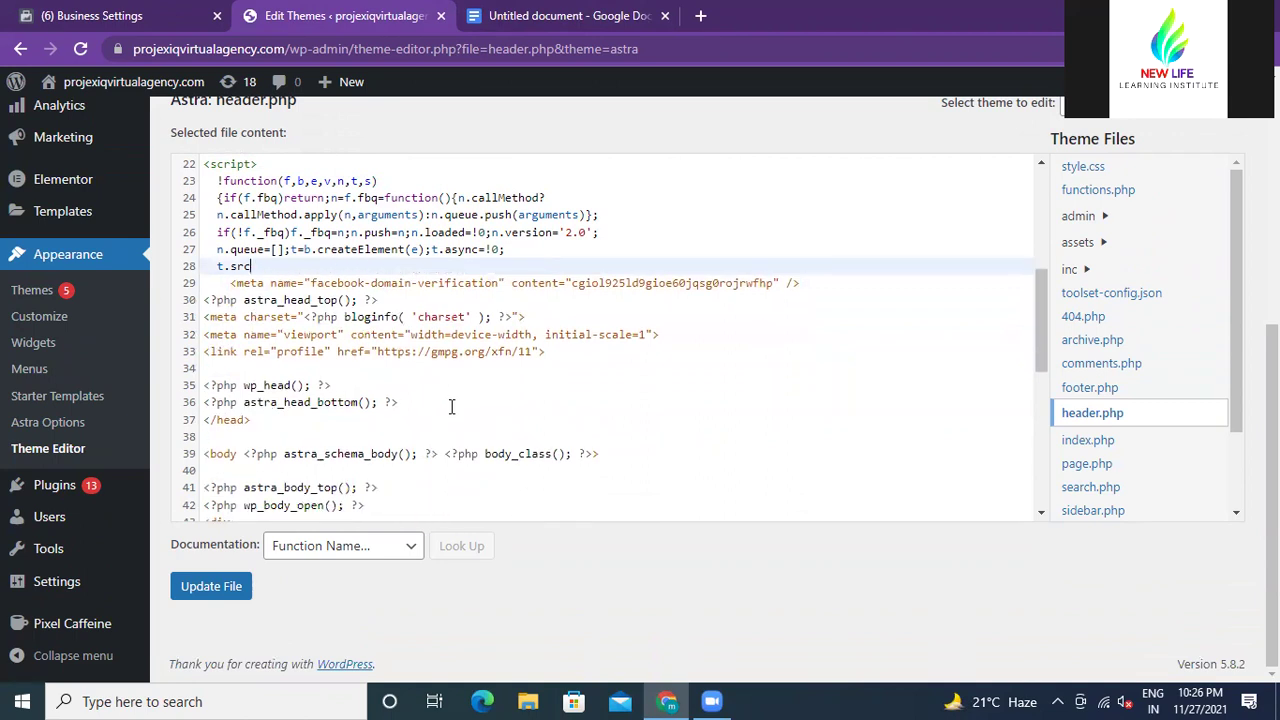
pyautogui.press('BackSpace')
pyautogui.press('BackSpace')
pyautogui.press('BackSpace')
pyautogui.press('BackSpace')
pyautogui.press('BackSpace')
pyautogui.press('BackSpace')
pyautogui.press('BackSpace')
pyautogui.press('BackSpace')
pyautogui.press('BackSpace')
pyautogui.press('BackSpace')
pyautogui.press('BackSpace')
pyautogui.press('BackSpace')
pyautogui.press('BackSpace')
pyautogui.press('BackSpace')
pyautogui.press('BackSpace')
pyautogui.press('BackSpace')
pyautogui.press('BackSpace')
pyautogui.press('BackSpace')
pyautogui.press('BackSpace')
pyautogui.press('BackSpace')
pyautogui.press('BackSpace')
pyautogui.press('BackSpace')
pyautogui.press('BackSpace')
pyautogui.press('BackSpace')
pyautogui.press('BackSpace')
pyautogui.press('BackSpace')
pyautogui.press('BackSpace')
pyautogui.press('BackSpace')
pyautogui.press('BackSpace')
pyautogui.press('BackSpace')
pyautogui.press('BackSpace')
pyautogui.press('BackSpace')
pyautogui.press('BackSpace')
pyautogui.press('BackSpace')
pyautogui.press('BackSpace')
pyautogui.press('BackSpace')
pyautogui.press('BackSpace')
pyautogui.press('BackSpace')
pyautogui.press('BackSpace')
pyautogui.press('BackSpace')
pyautogui.press('BackSpace')
pyautogui.press('BackSpace')
pyautogui.press('BackSpace')
pyautogui.press('BackSpace')
pyautogui.press('BackSpace')
pyautogui.press('BackSpace')
pyautogui.press('BackSpace')
pyautogui.press('BackSpace')
pyautogui.press('BackSpace')
pyautogui.press('BackSpace')
pyautogui.press('BackSpace')
pyautogui.press('BackSpace')
pyautogui.press('BackSpace')
pyautogui.press('BackSpace')
pyautogui.press('BackSpace')
pyautogui.press('BackSpace')
pyautogui.press('BackSpace')
pyautogui.press('BackSpace')
pyautogui.press('BackSpace')
pyautogui.press('BackSpace')
pyautogui.press('BackSpace')
pyautogui.press('BackSpace')
pyautogui.press('BackSpace')
pyautogui.press('BackSpace')
pyautogui.press('BackSpace')
pyautogui.press('BackSpace')
pyautogui.press('BackSpace')
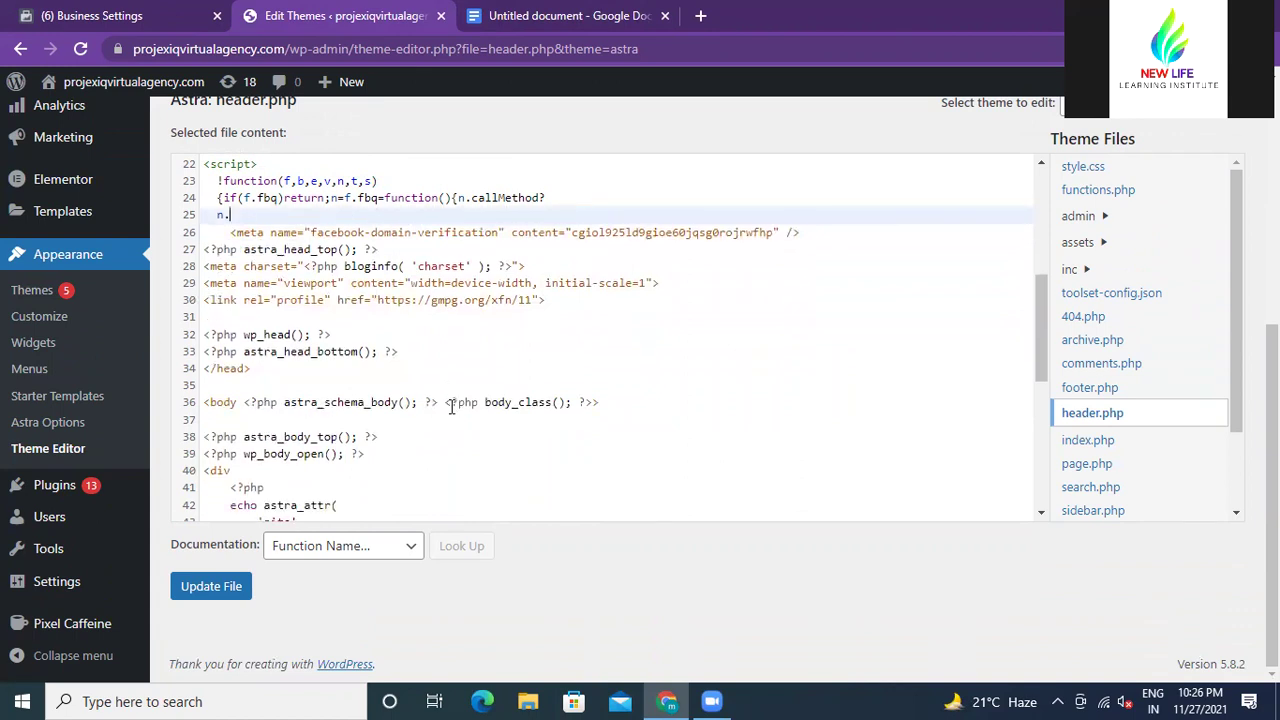
pyautogui.press('BackSpace')
pyautogui.press('BackSpace')
pyautogui.press('BackSpace')
pyautogui.press('BackSpace')
pyautogui.press('BackSpace')
pyautogui.press('BackSpace')
pyautogui.press('BackSpace')
pyautogui.press('BackSpace')
pyautogui.press('BackSpace')
pyautogui.press('BackSpace')
pyautogui.press('BackSpace')
pyautogui.press('BackSpace')
pyautogui.press('BackSpace')
pyautogui.press('BackSpace')
pyautogui.press('BackSpace')
pyautogui.press('BackSpace')
pyautogui.press('BackSpace')
pyautogui.press('BackSpace')
pyautogui.press('BackSpace')
pyautogui.press('BackSpace')
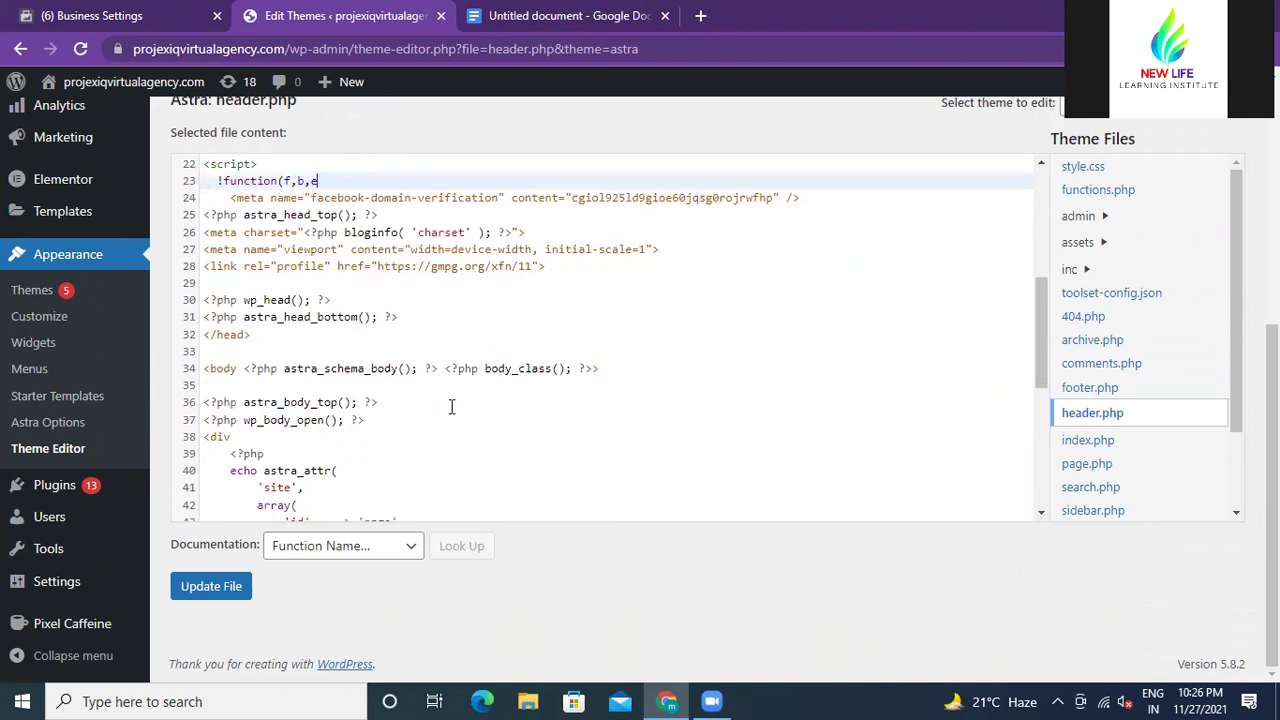
pyautogui.press('BackSpace')
pyautogui.press('BackSpace')
pyautogui.press('BackSpace')
pyautogui.press('BackSpace')
pyautogui.press('BackSpace')
pyautogui.press('BackSpace')
pyautogui.press('BackSpace')
pyautogui.press('BackSpace')
pyautogui.press('BackSpace')
pyautogui.press('BackSpace')
pyautogui.press('BackSpace')
pyautogui.press('BackSpace')
pyautogui.press('BackSpace')
pyautogui.press('BackSpace')
pyautogui.press('BackSpace')
pyautogui.press('BackSpace')
pyautogui.press('BackSpace')
pyautogui.press('BackSpace')
pyautogui.press('BackSpace')
pyautogui.press('BackSpace')
pyautogui.press('BackSpace')
pyautogui.press('BackSpace')
pyautogui.press('BackSpace')
pyautogui.press('BackSpace')
pyautogui.press('BackSpace')
pyautogui.press('BackSpace')
pyautogui.press('BackSpace')
pyautogui.press('BackSpace')
pyautogui.press('BackSpace')
pyautogui.press('BackSpace')
pyautogui.press('BackSpace')
pyautogui.press('BackSpace')
pyautogui.press('BackSpace')
pyautogui.press('BackSpace')
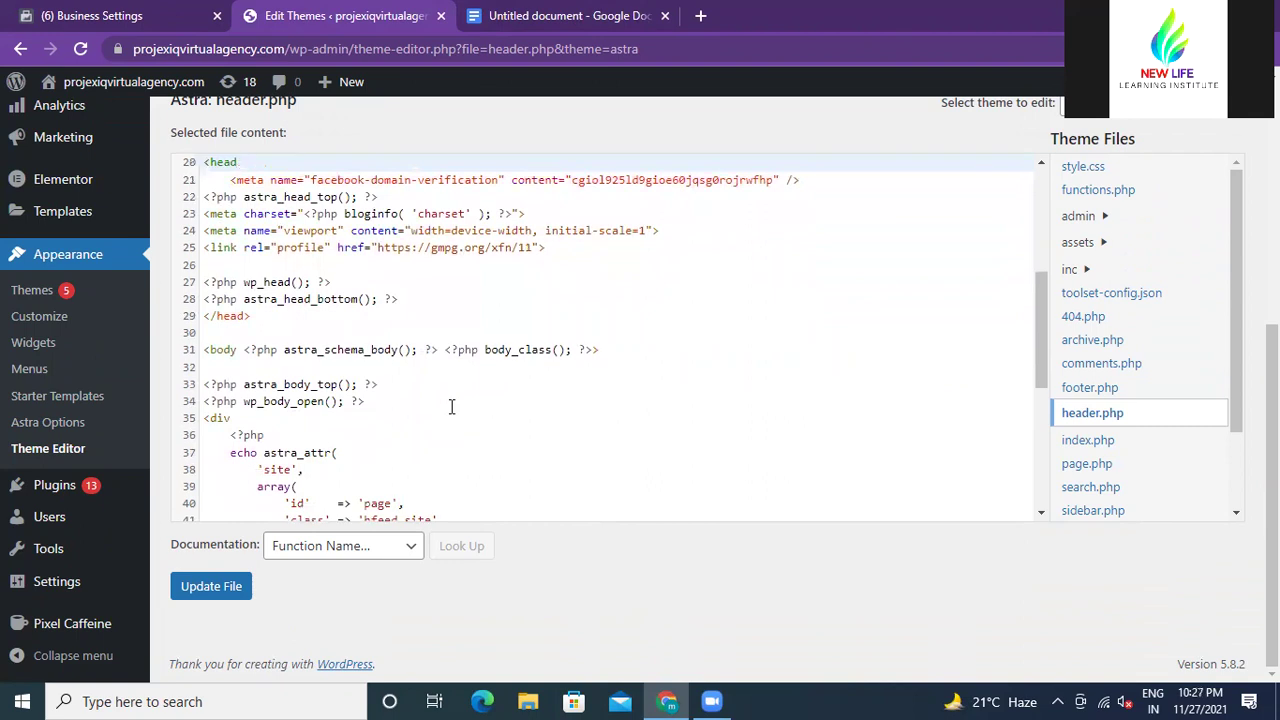
# Restore the '>' on the <head> tag, save header.php, and open the Google Docs notes.
pyautogui.write('>')
pyautogui.click(216, 591)
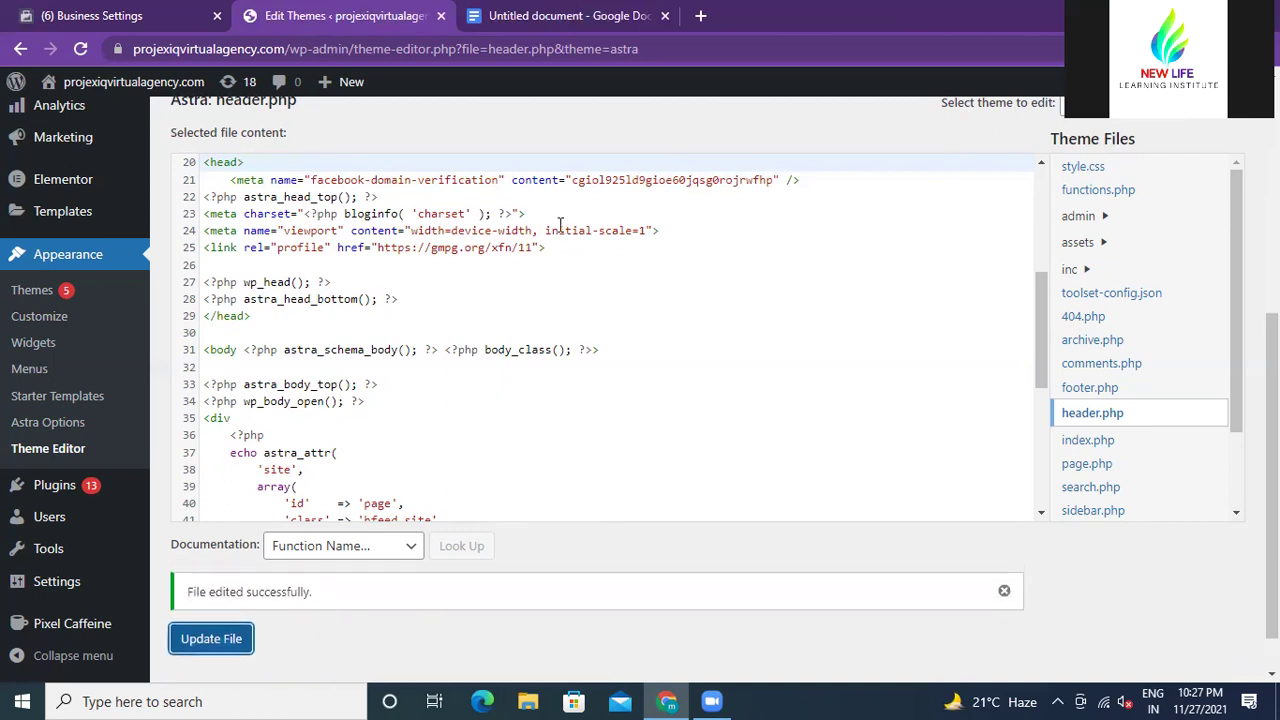
pyautogui.click(570, 16)
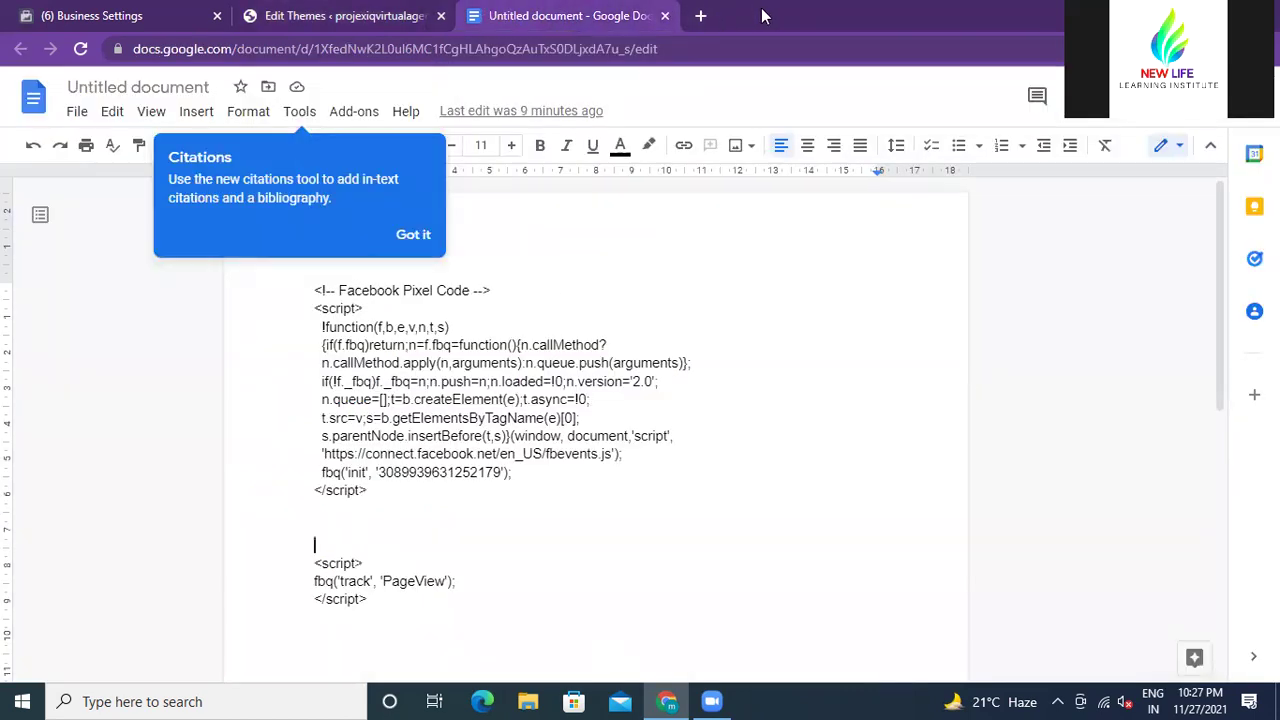
# In a new browser tab, run a Google search for 'google tag manager'.
pyautogui.click(700, 16)
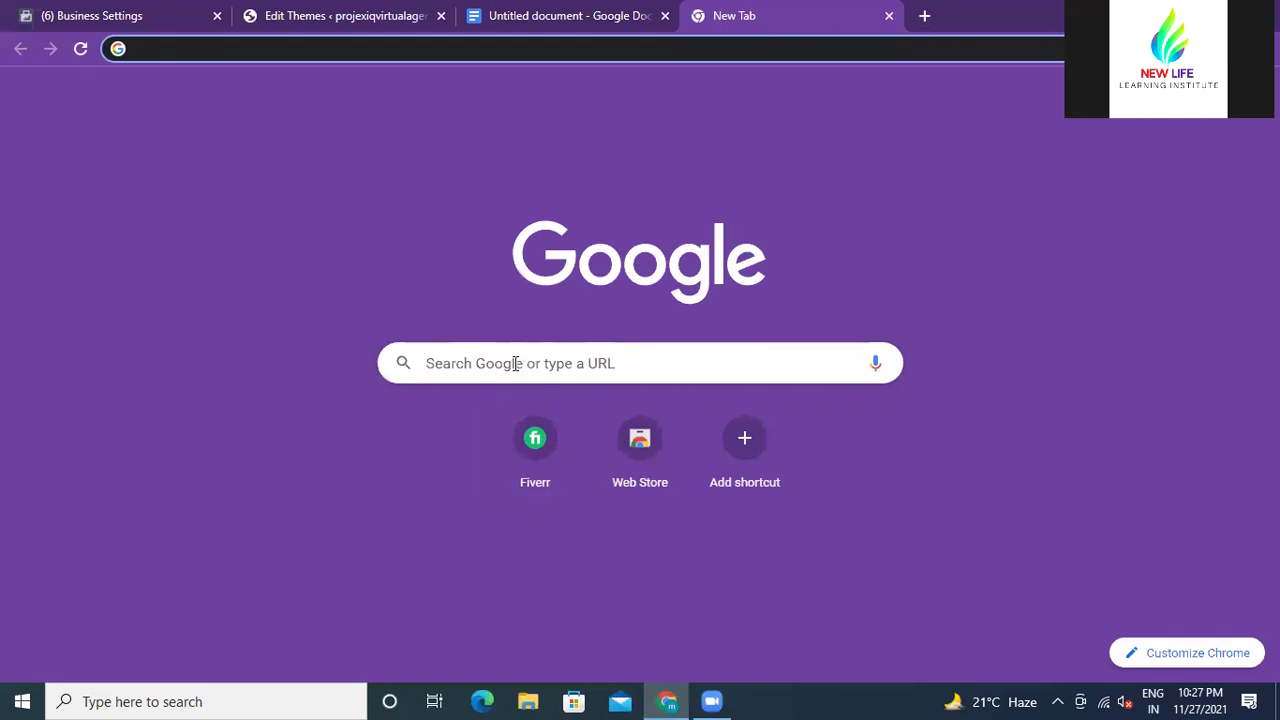
pyautogui.click(517, 366)
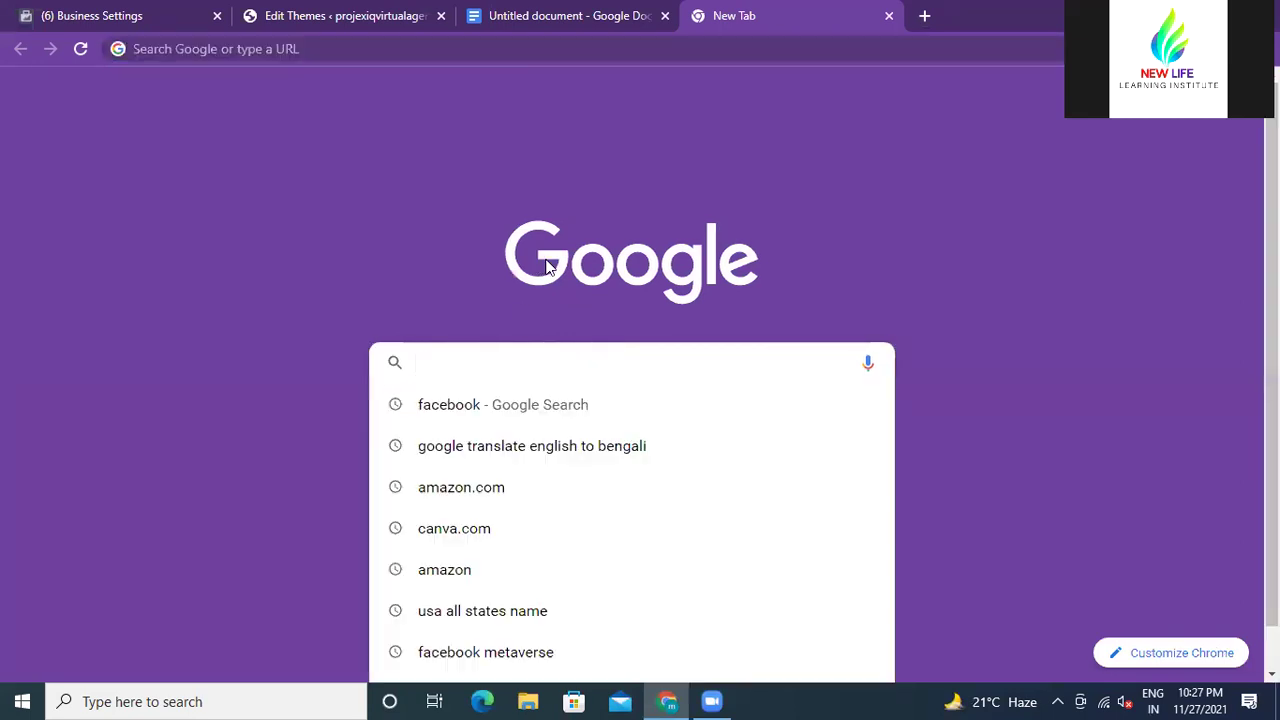
pyautogui.write('goo')
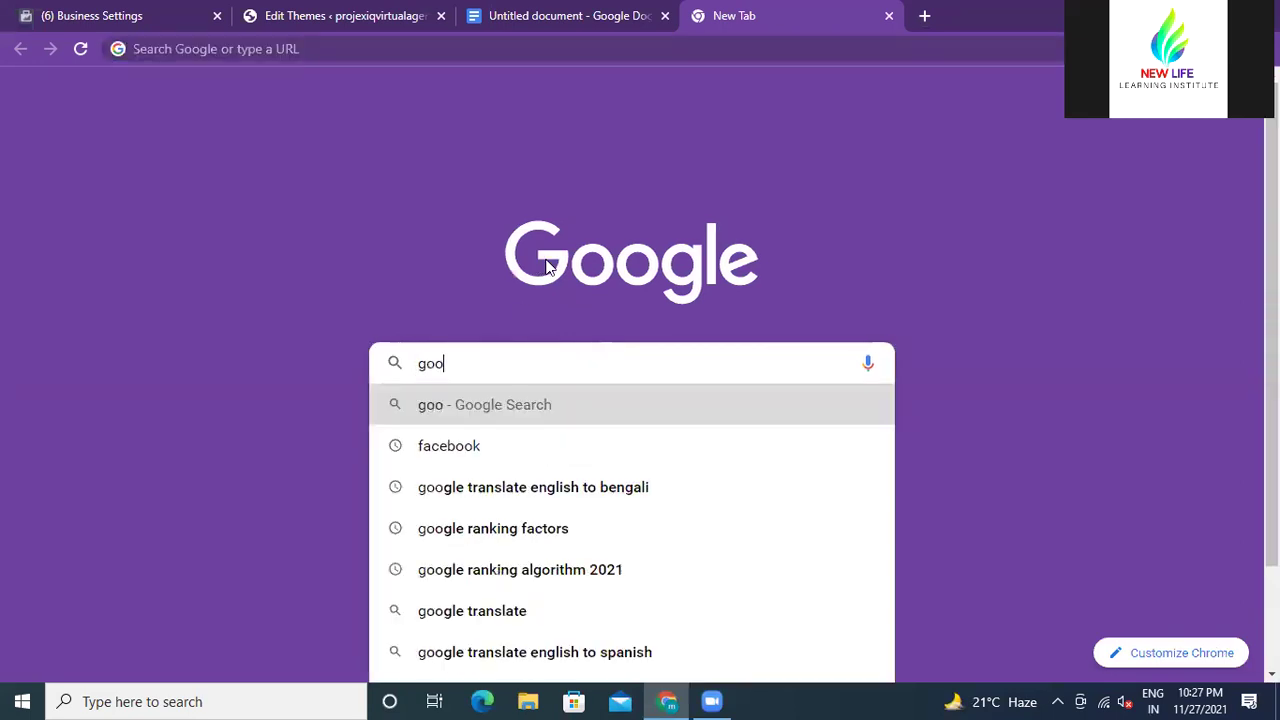
pyautogui.write('gle t')
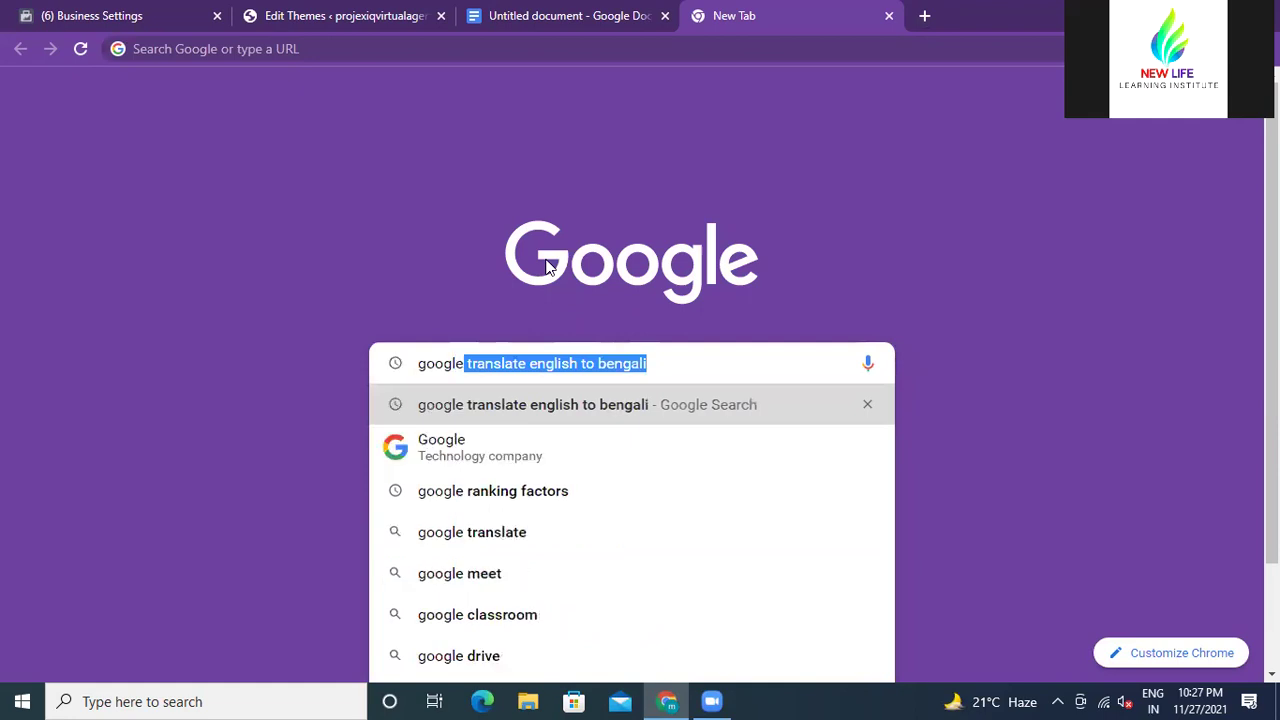
pyautogui.write('ag')
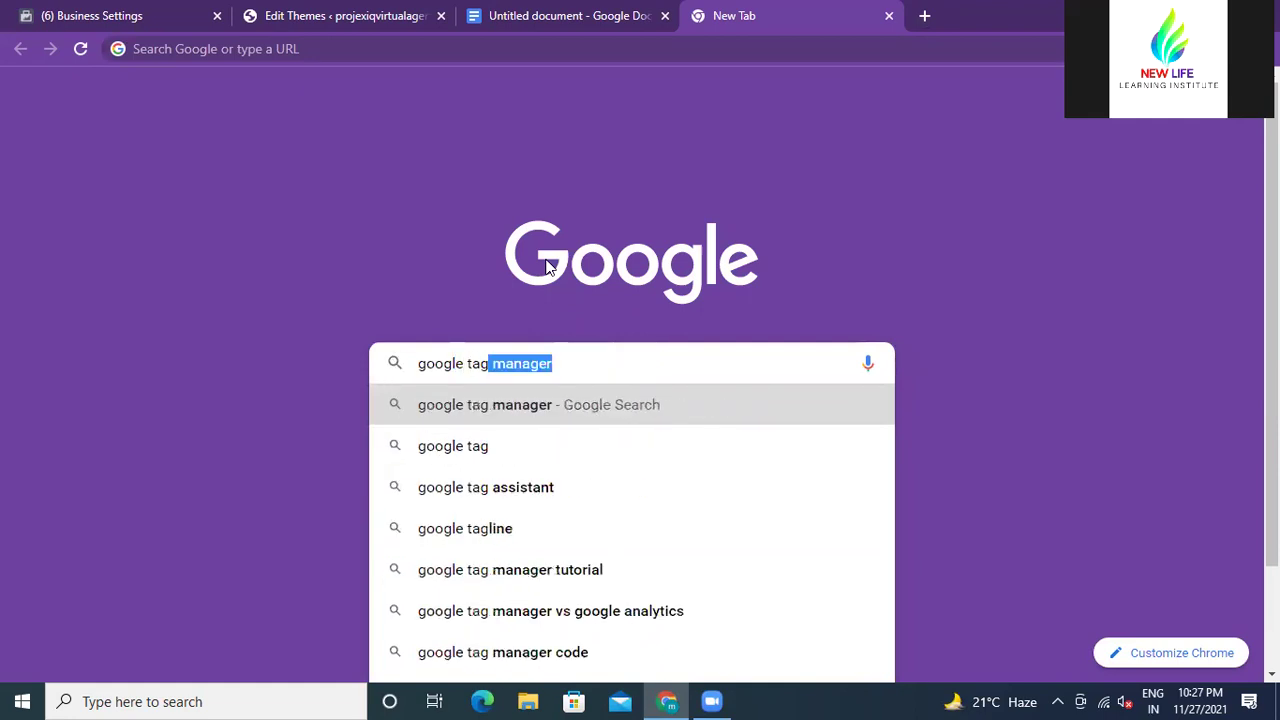
pyautogui.click(505, 415)
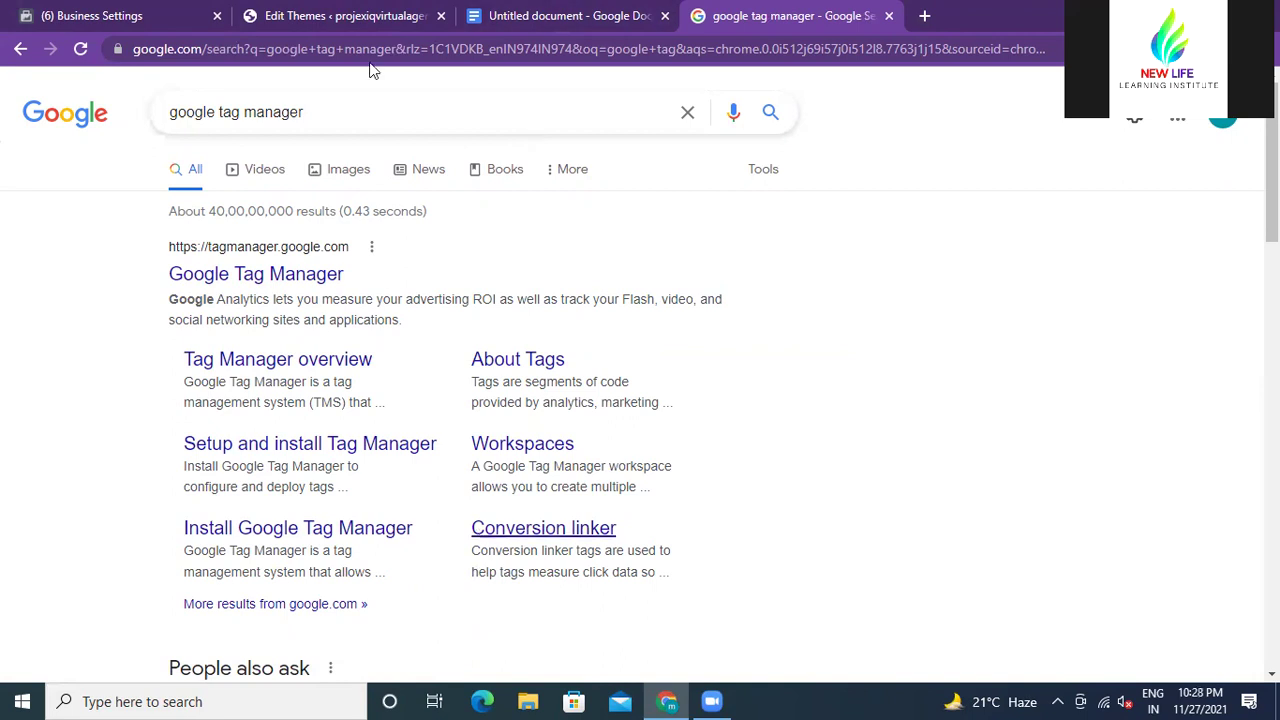
# Switch to the WordPress theme editor tab and go back twice toward the installed themes.
pyautogui.click(357, 22)
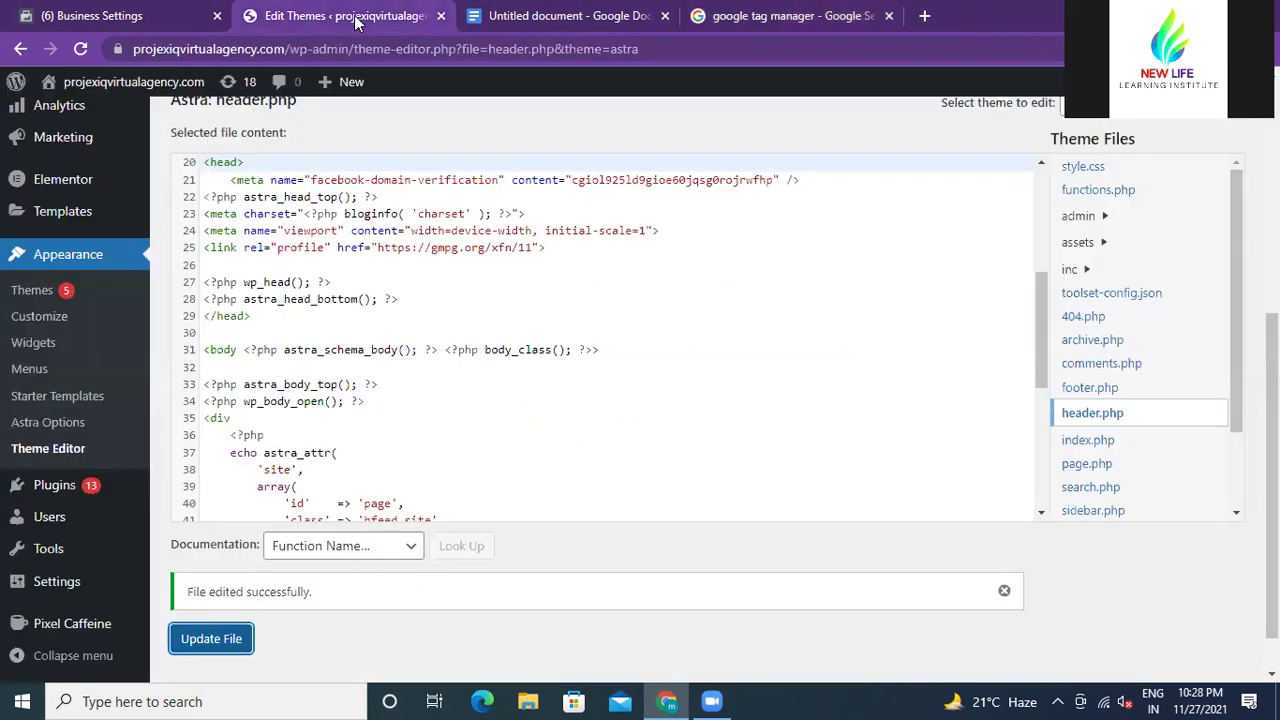
pyautogui.click(20, 48)
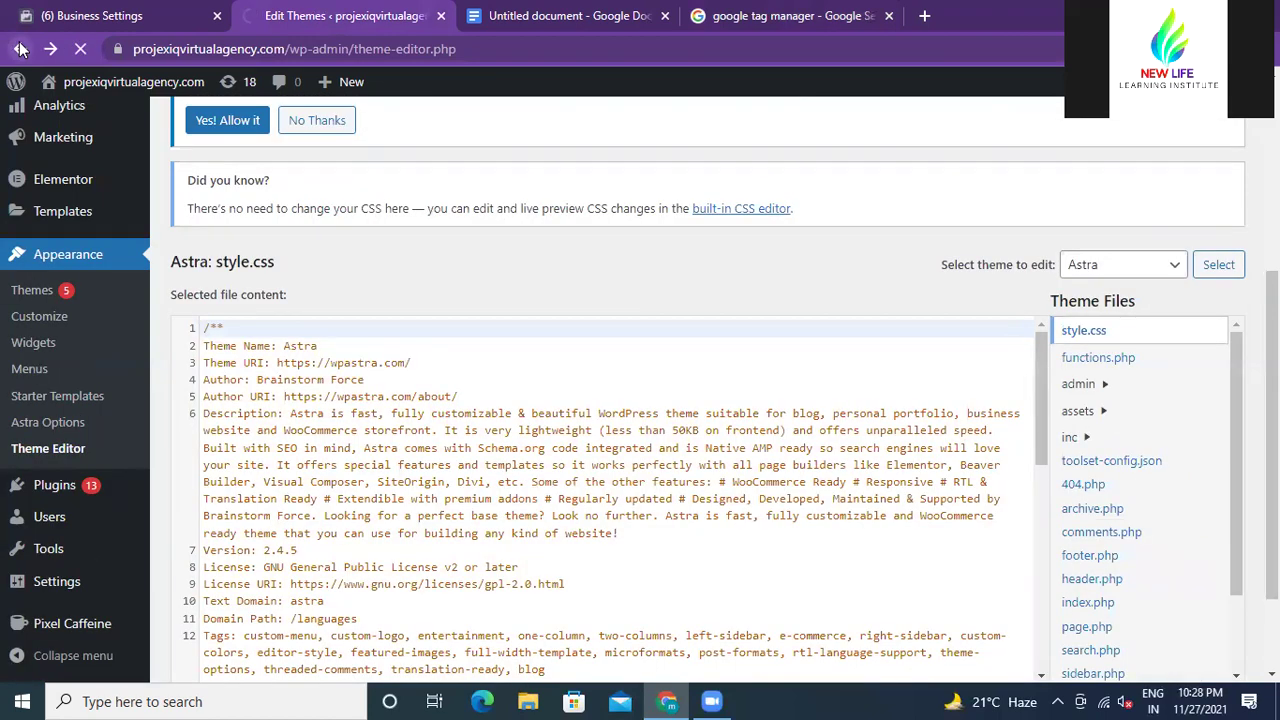
pyautogui.click(20, 48)
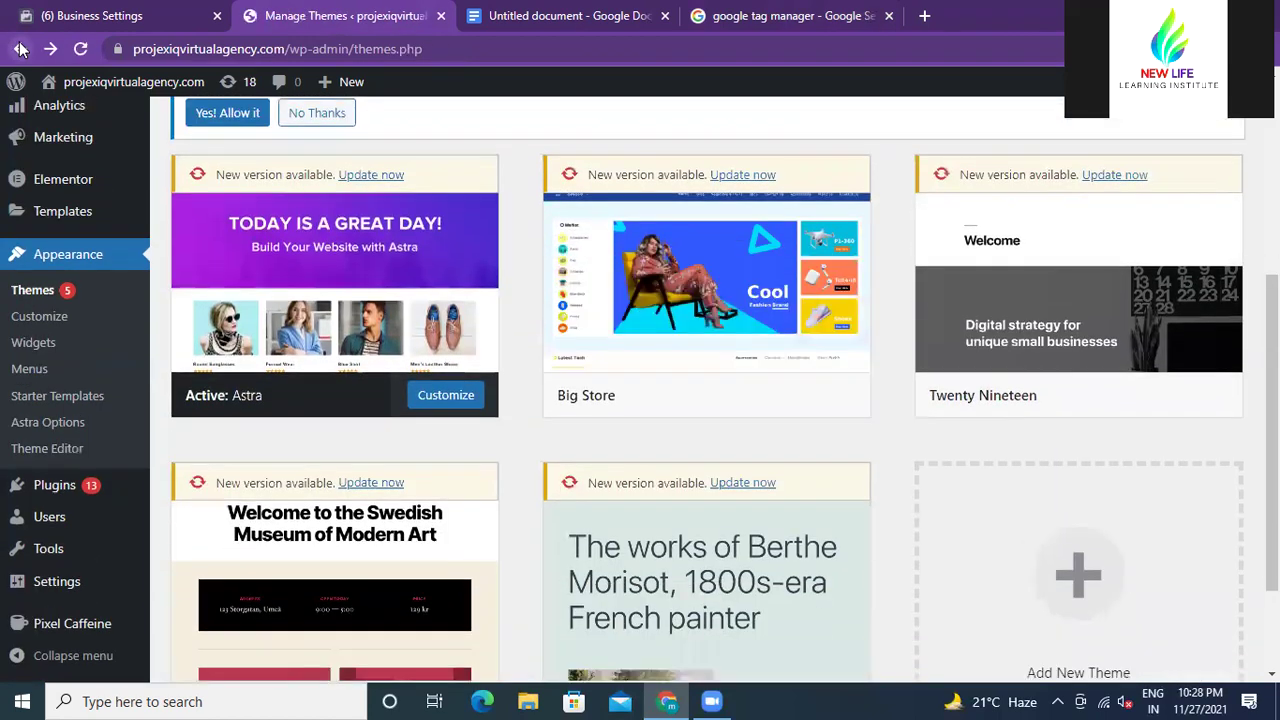
# Glance at the WordPress themes tab, then return to the 'google tag manager' results.
pyautogui.click(776, 18)
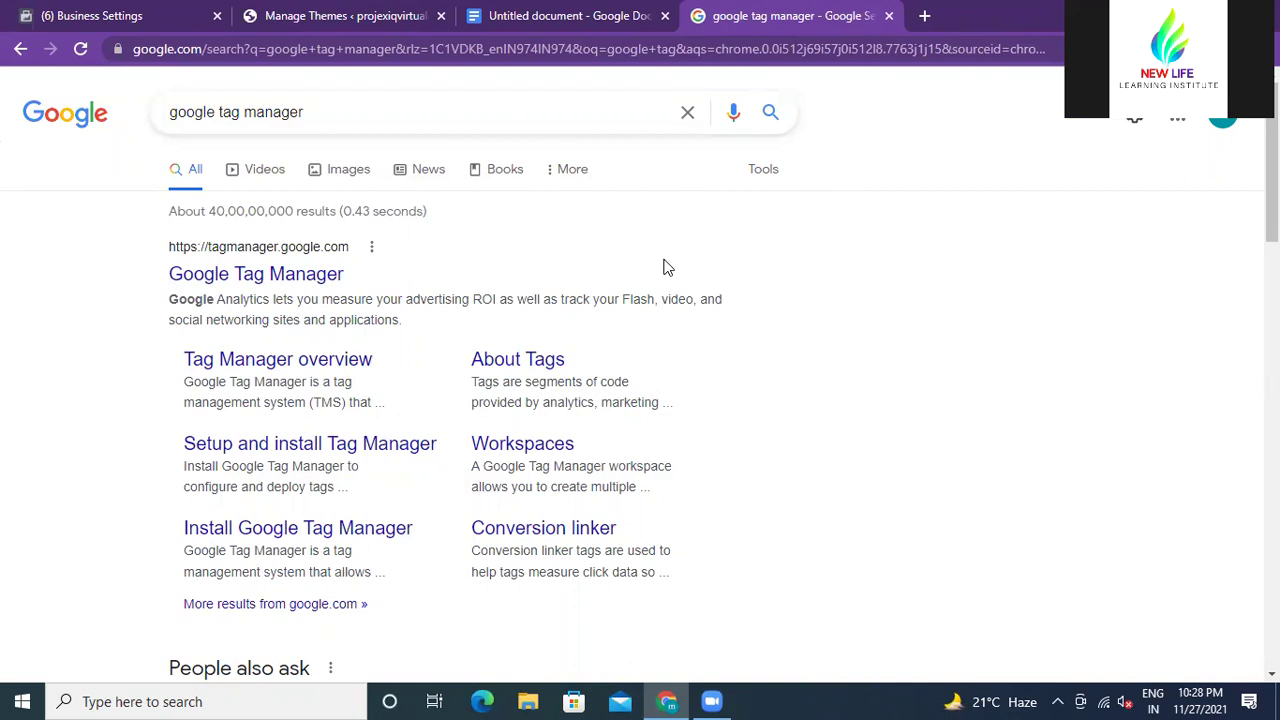
pyautogui.click(339, 20)
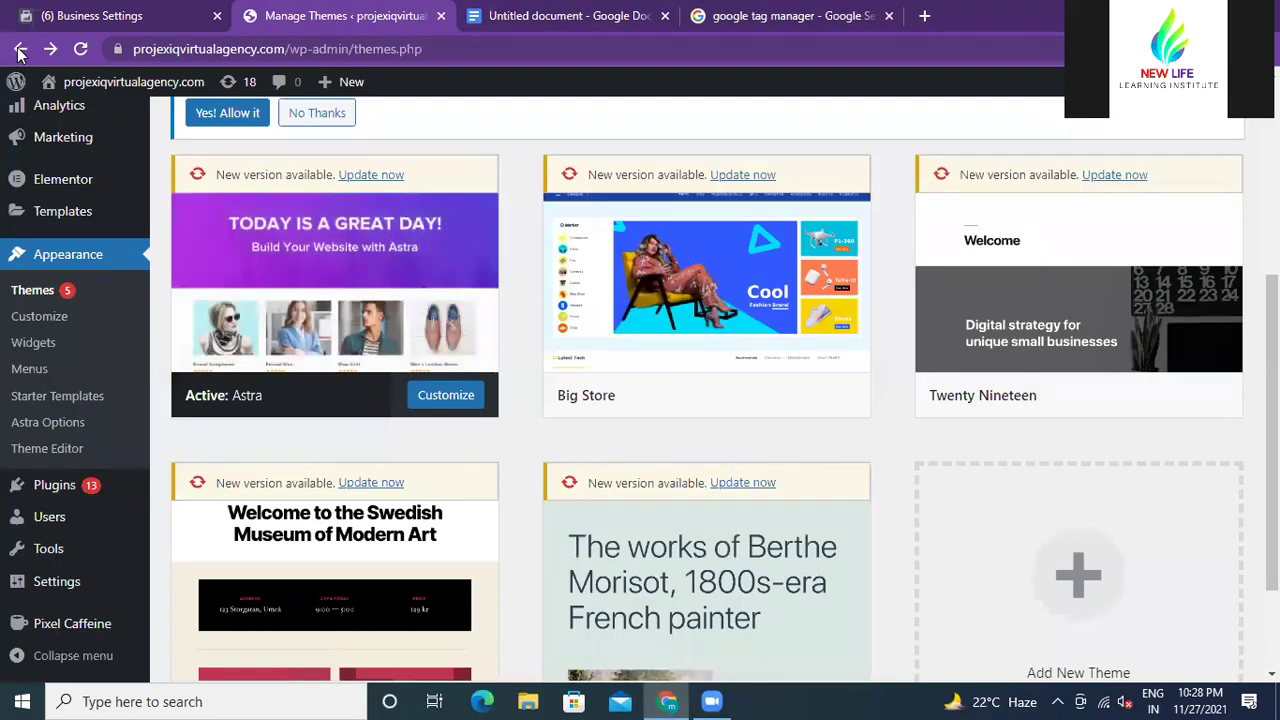
pyautogui.click(790, 18)
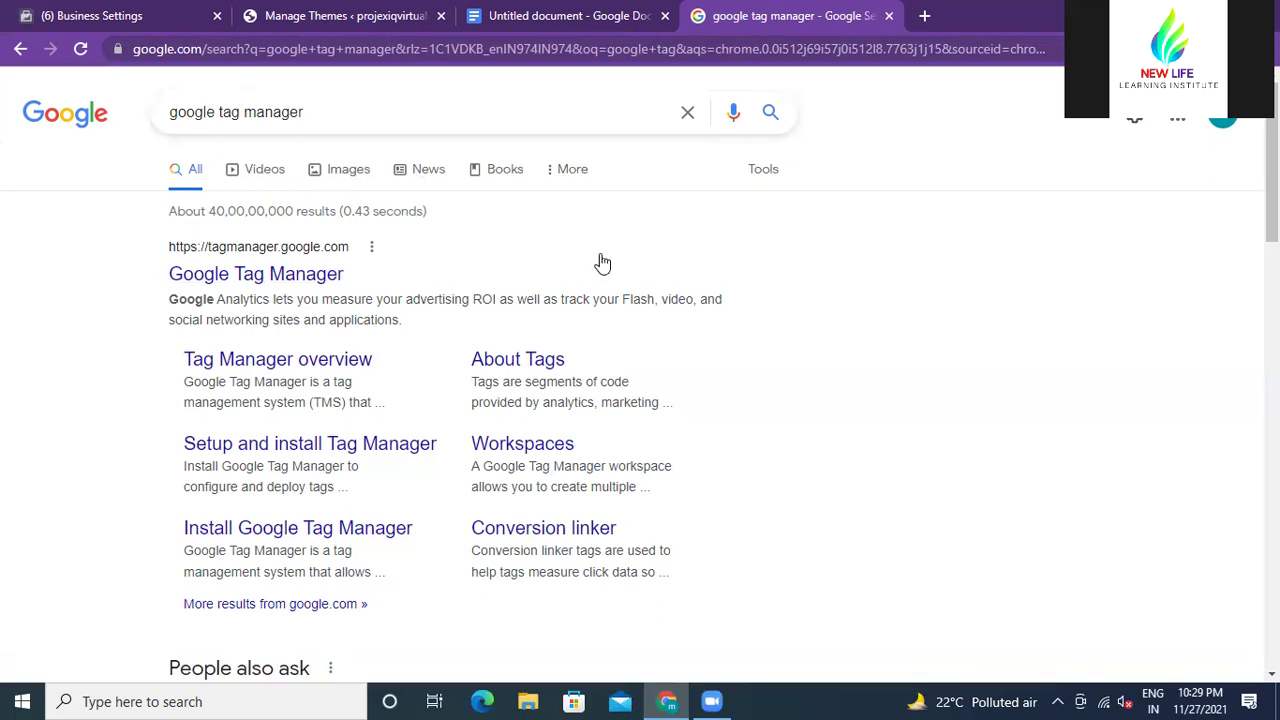
pyautogui.click(352, 171)
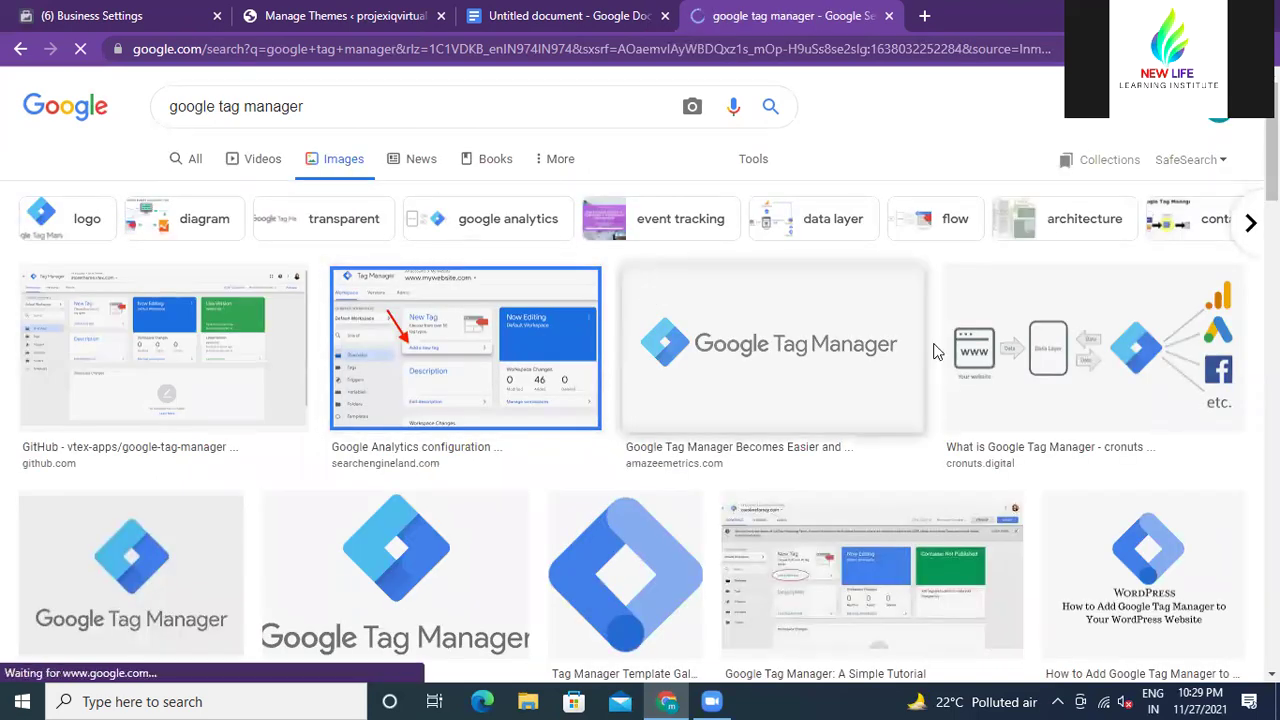
pyautogui.scroll(-3, 935, 352)
pyautogui.scroll(-6, 935, 358)
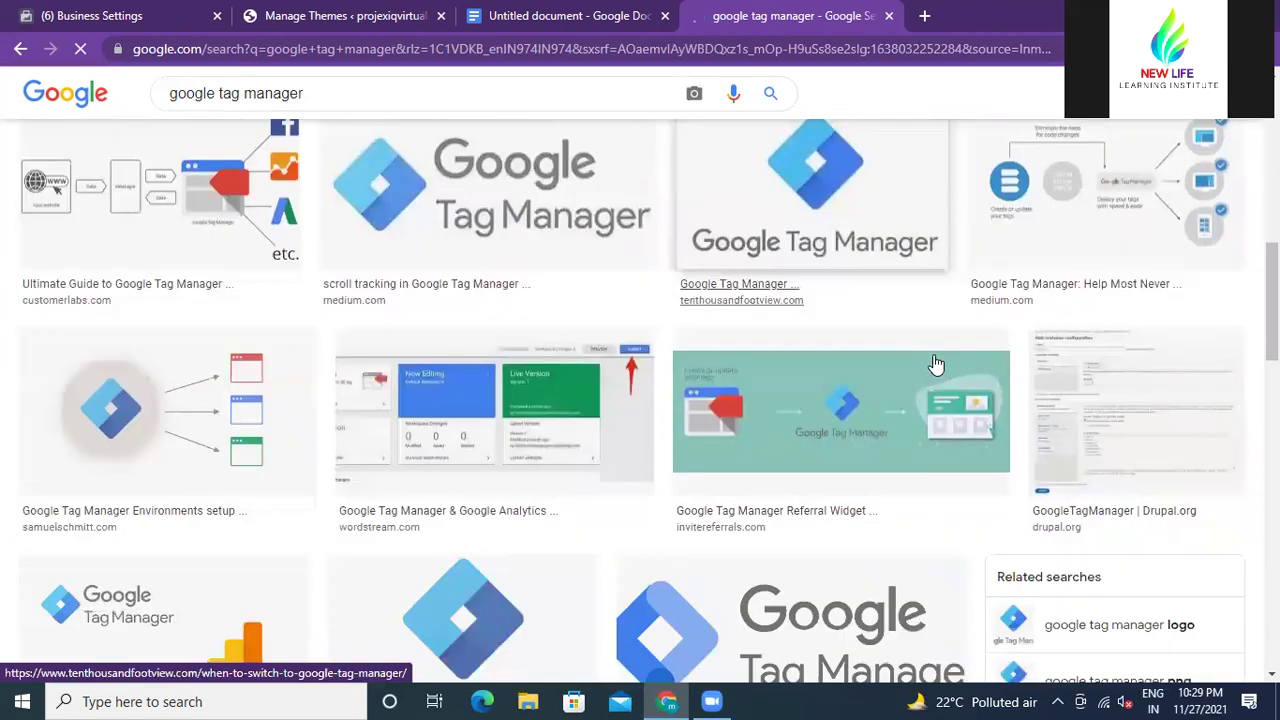
pyautogui.scroll(-2, 935, 365)
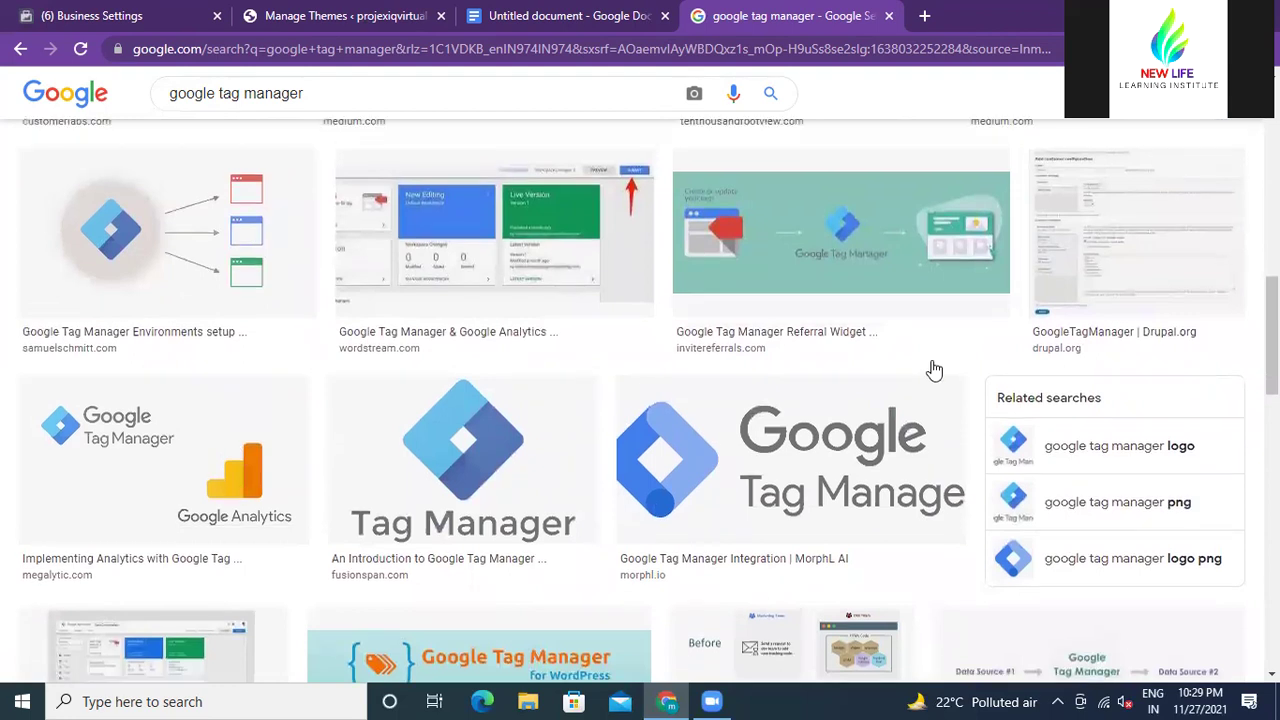
pyautogui.scroll(4, 935, 370)
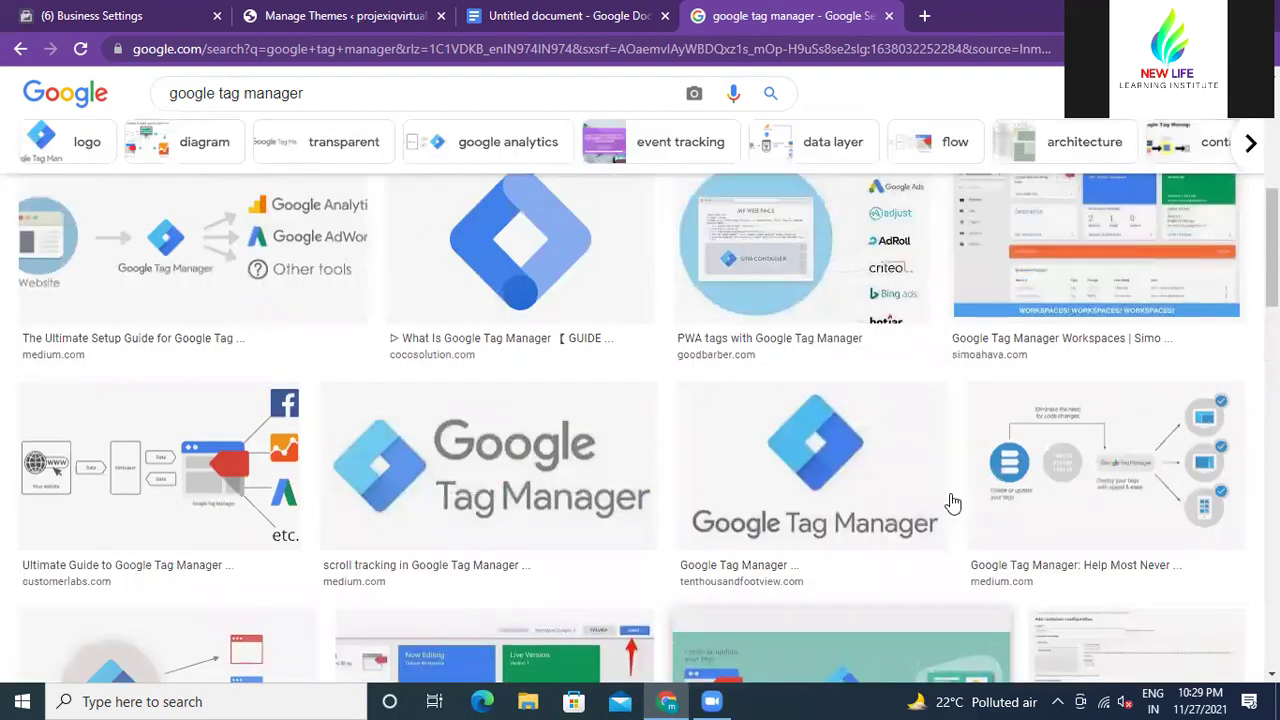
pyautogui.click(18, 52)
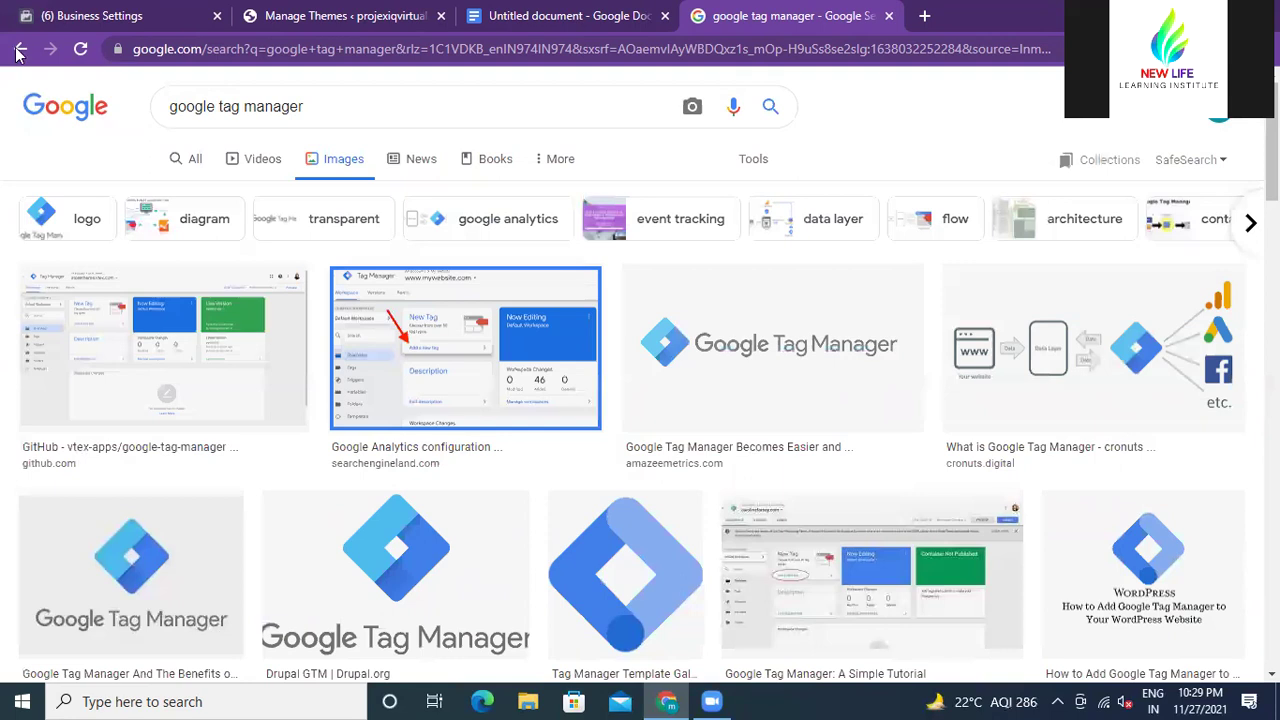
pyautogui.click(17, 53)
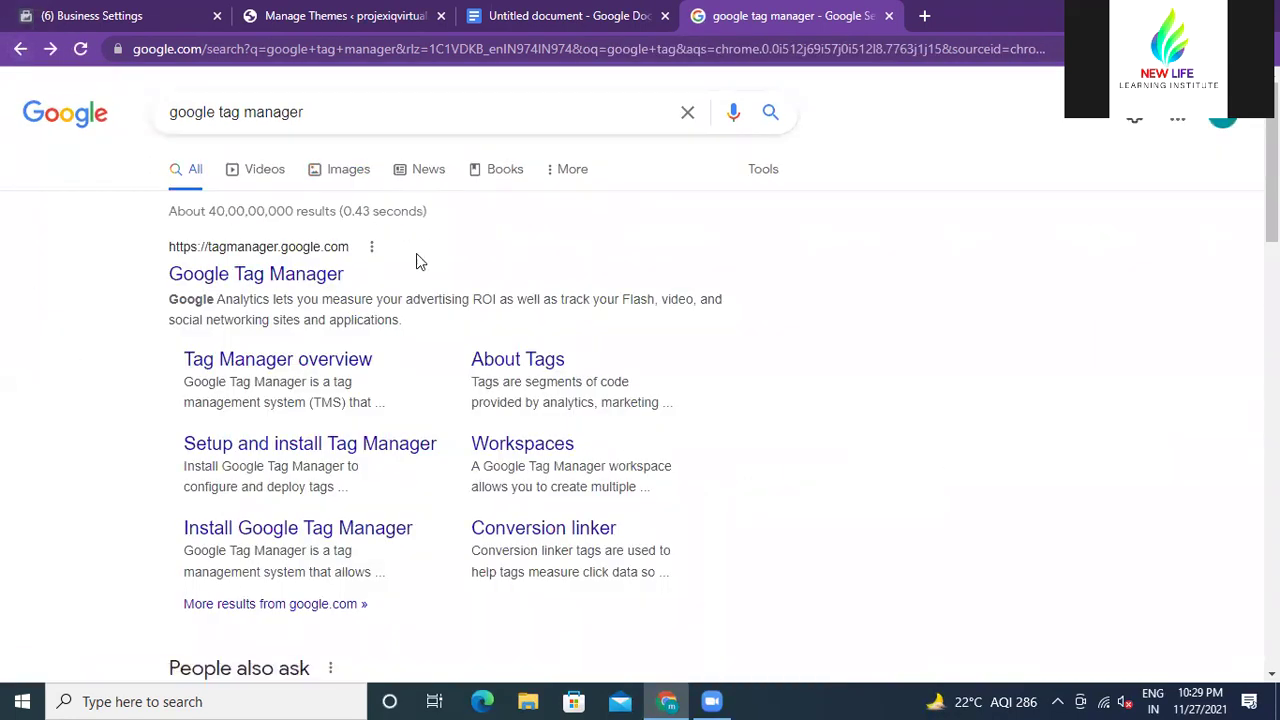
# Open the Google Tag Manager site from the results and start creating a new account.
pyautogui.click(330, 278)
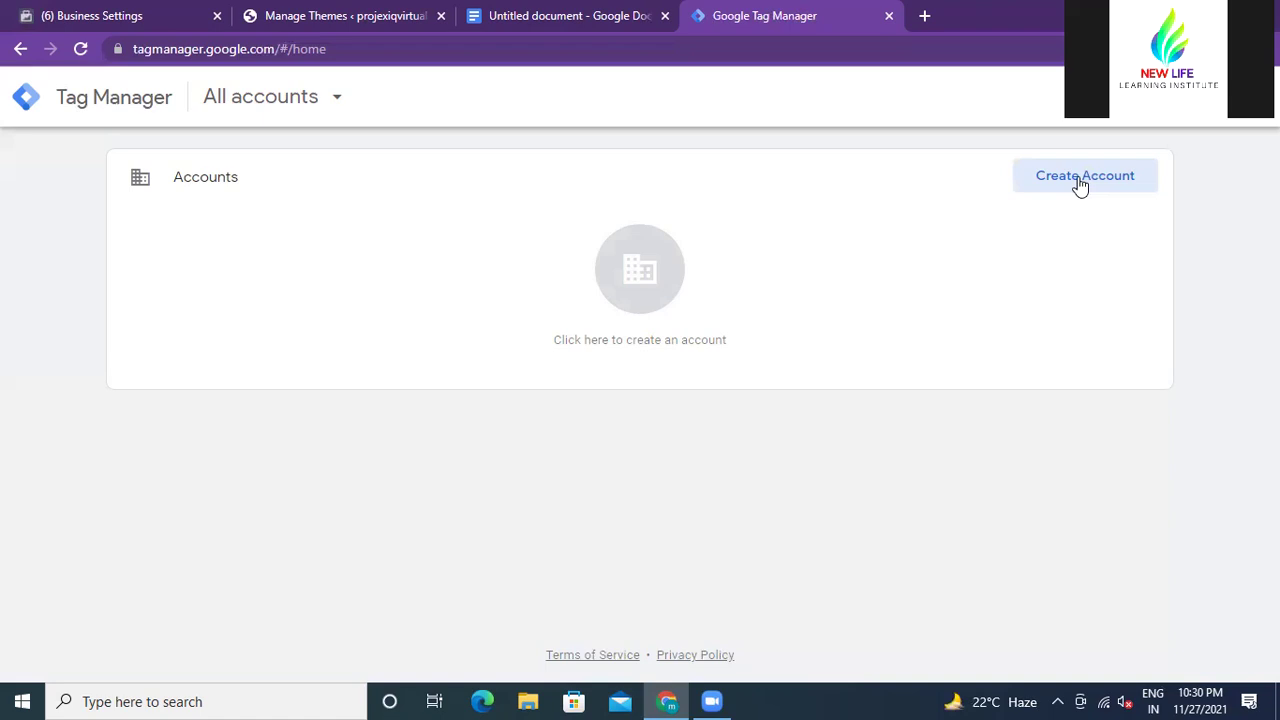
pyautogui.click(1076, 182)
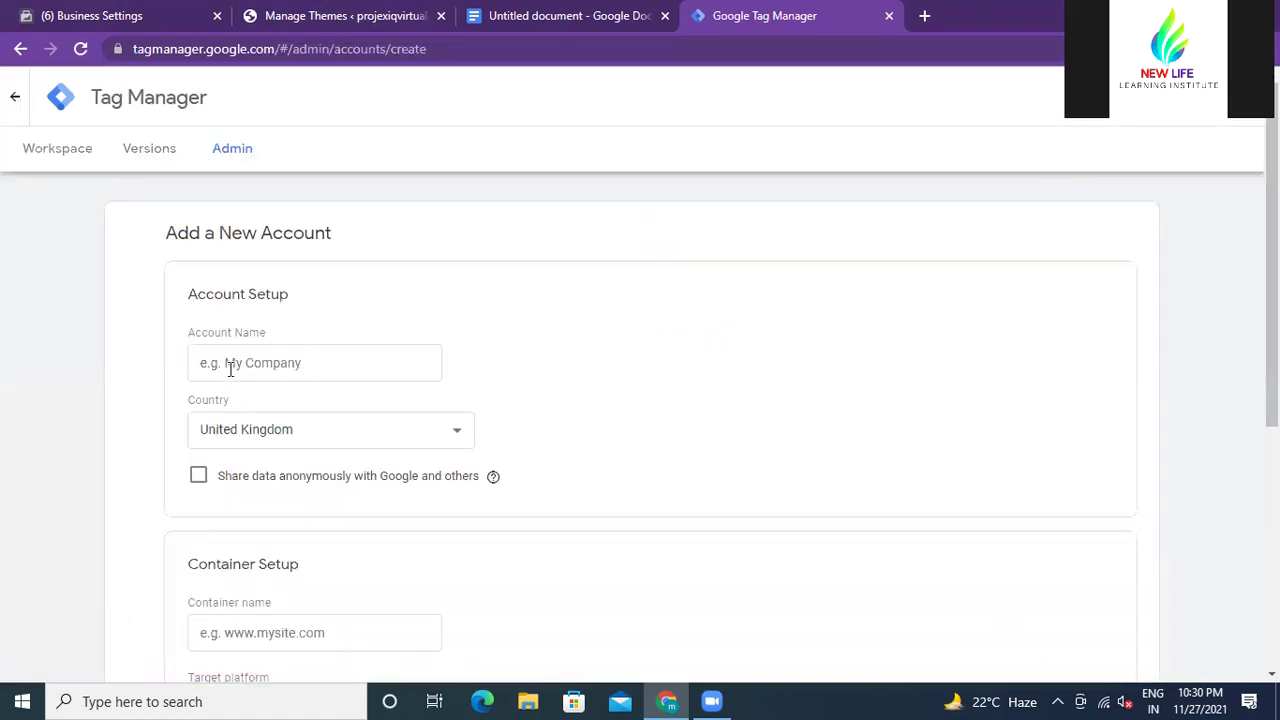
# Enter 'Projectia Digital' as the Account Name and tick sharing data anonymously with Google.
pyautogui.click(274, 363)
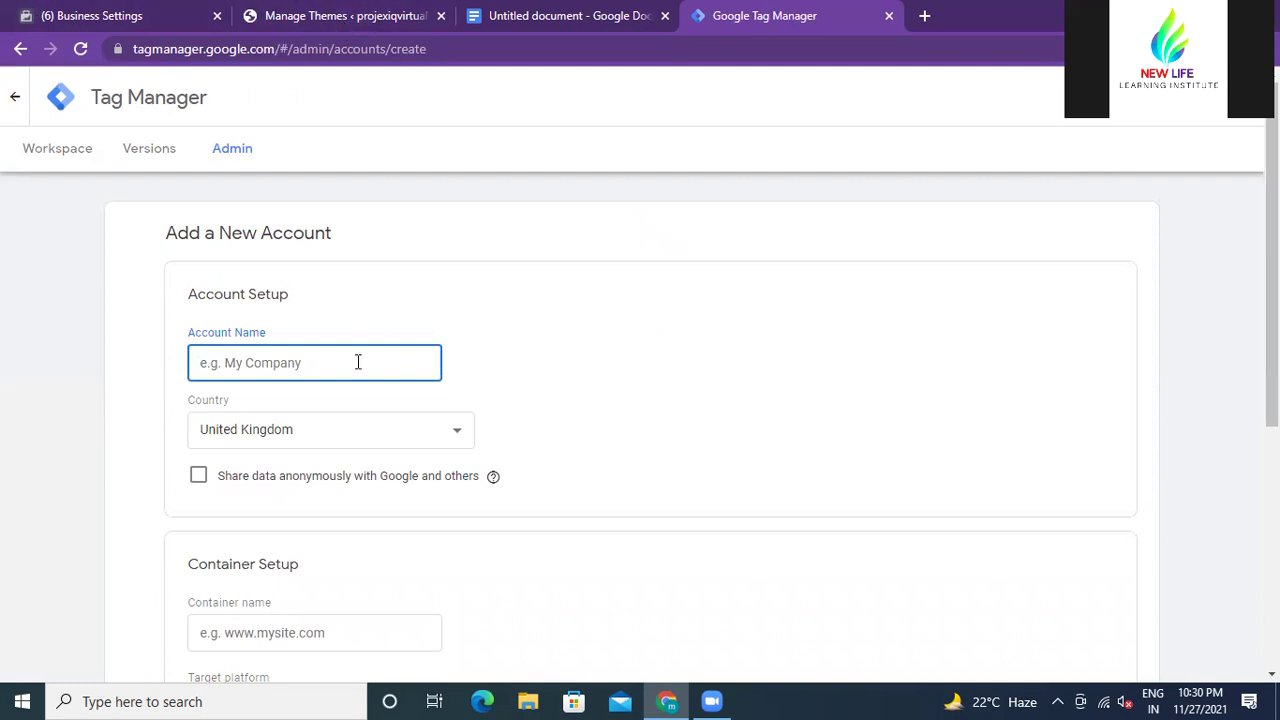
pyautogui.write('pri')
pyautogui.press('BackSpace')
pyautogui.press('BackSpace')
pyautogui.press('BackSpace')
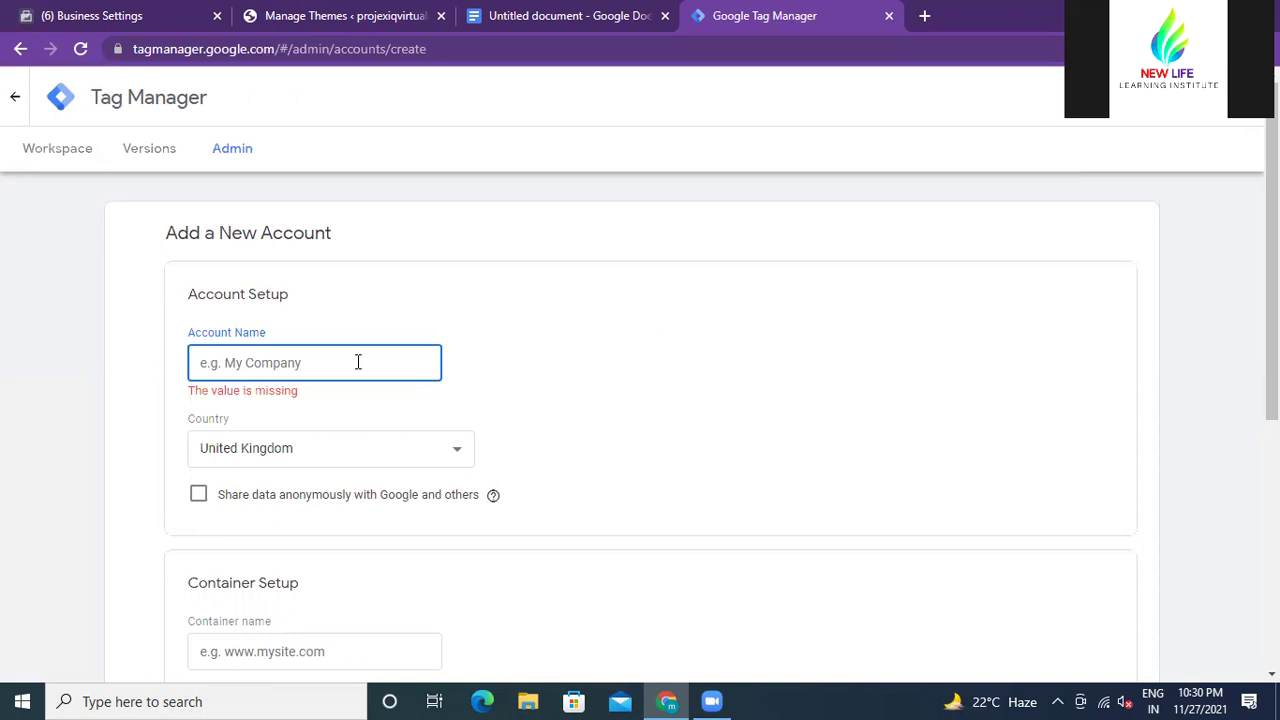
pyautogui.write('Pro')
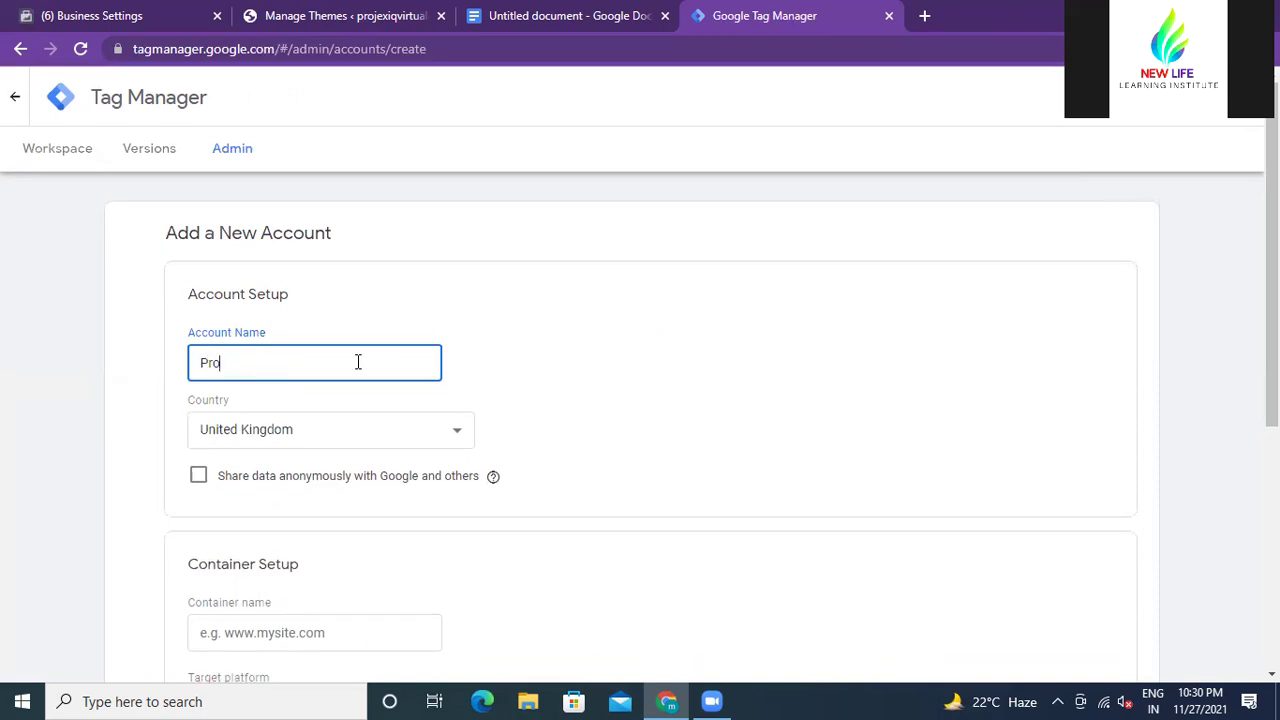
pyautogui.write('jectia Digital')
pyautogui.click(198, 478)
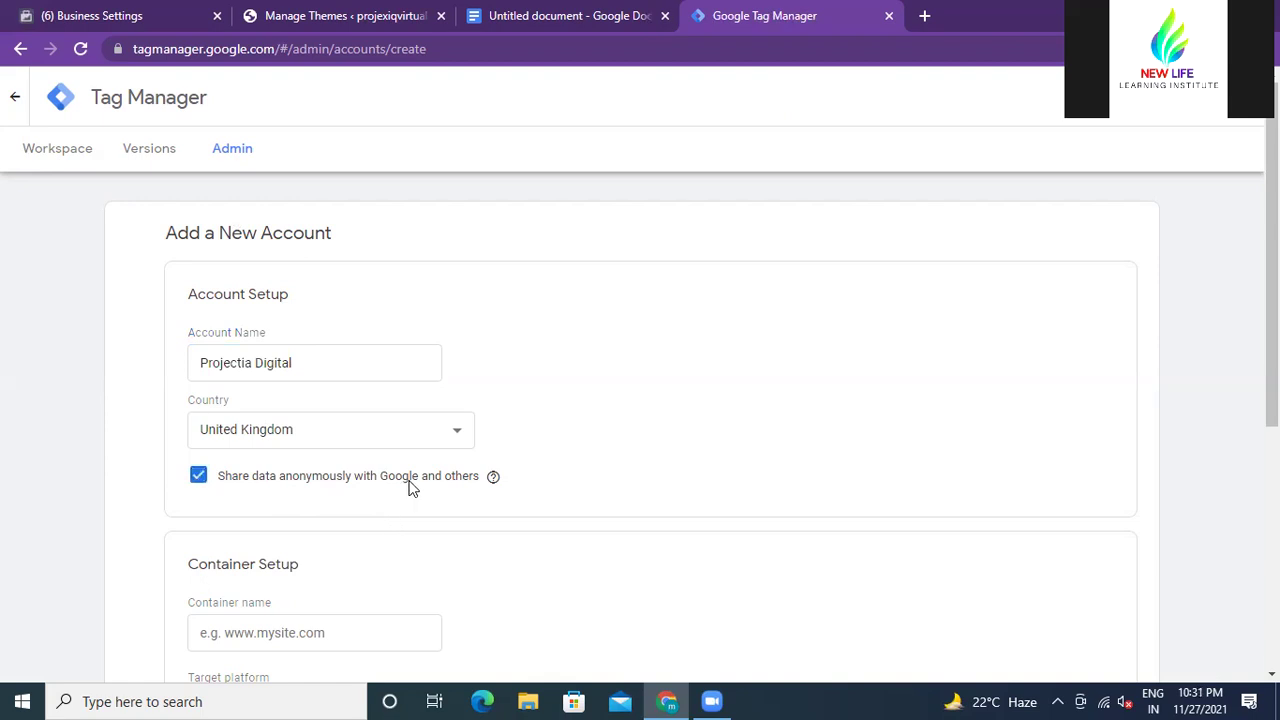
pyautogui.scroll(-2, 620, 425)
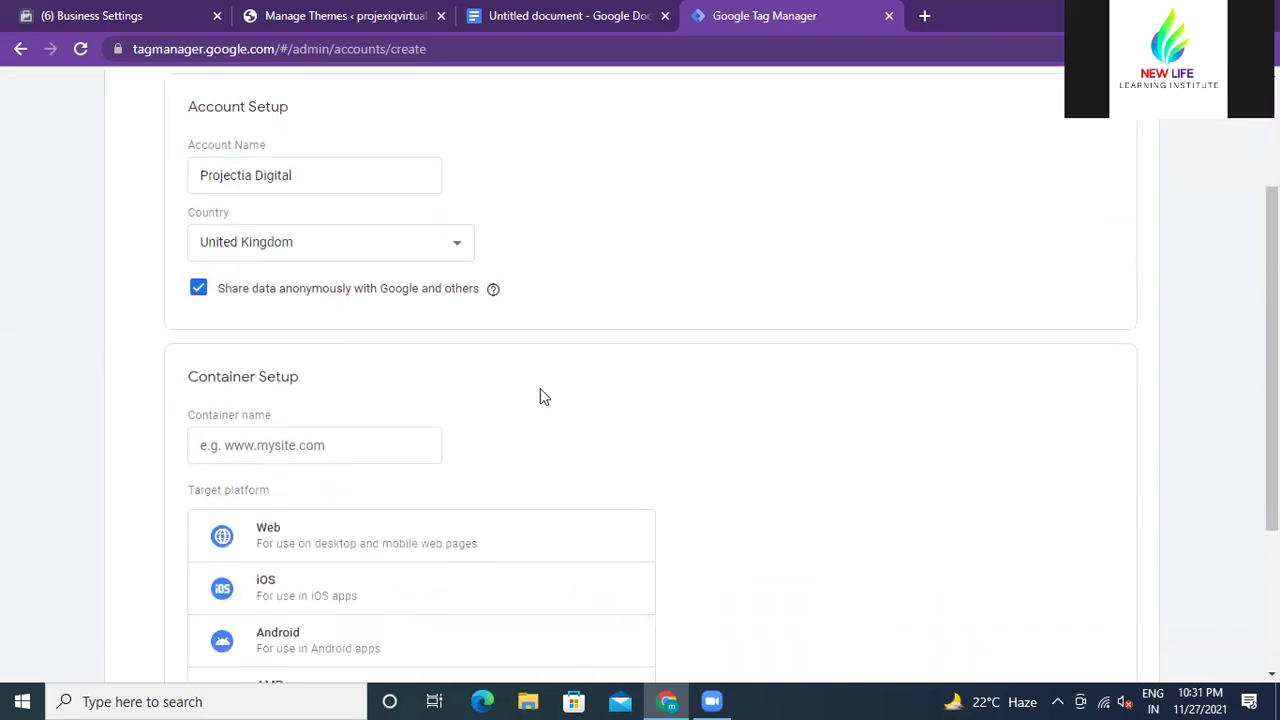
pyautogui.scroll(2, 540, 397)
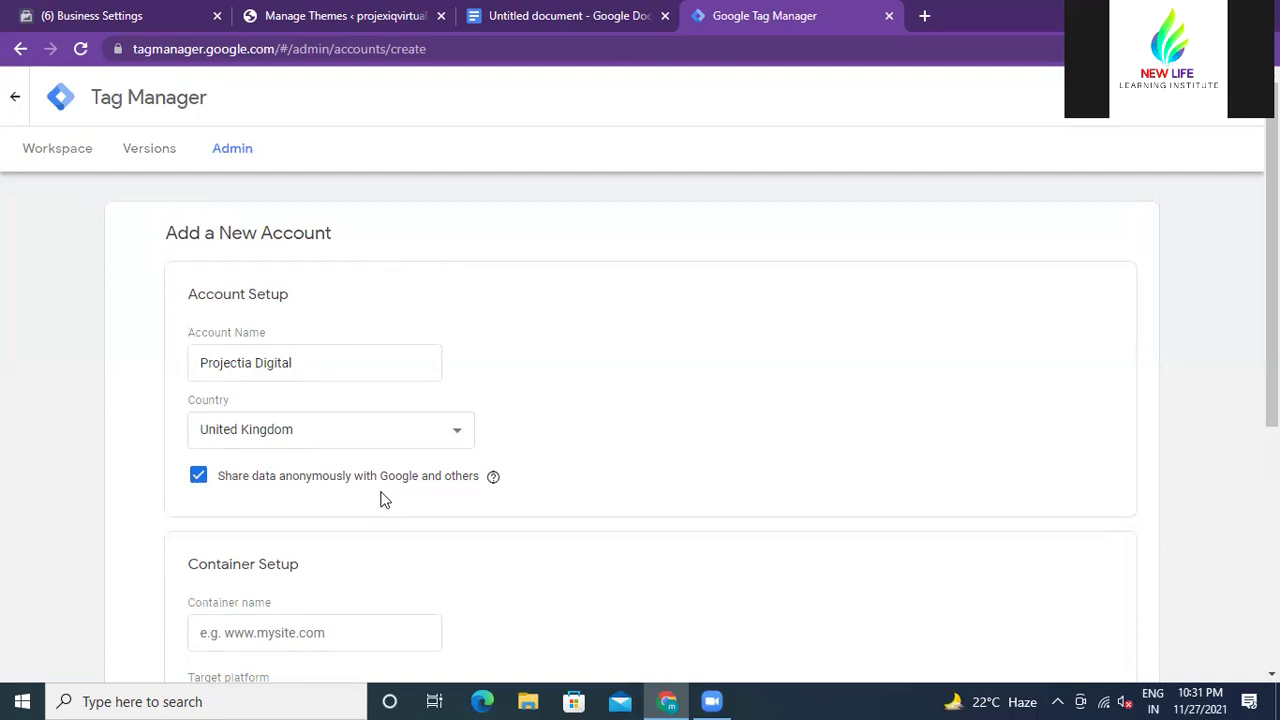
pyautogui.scroll(-1, 380, 497)
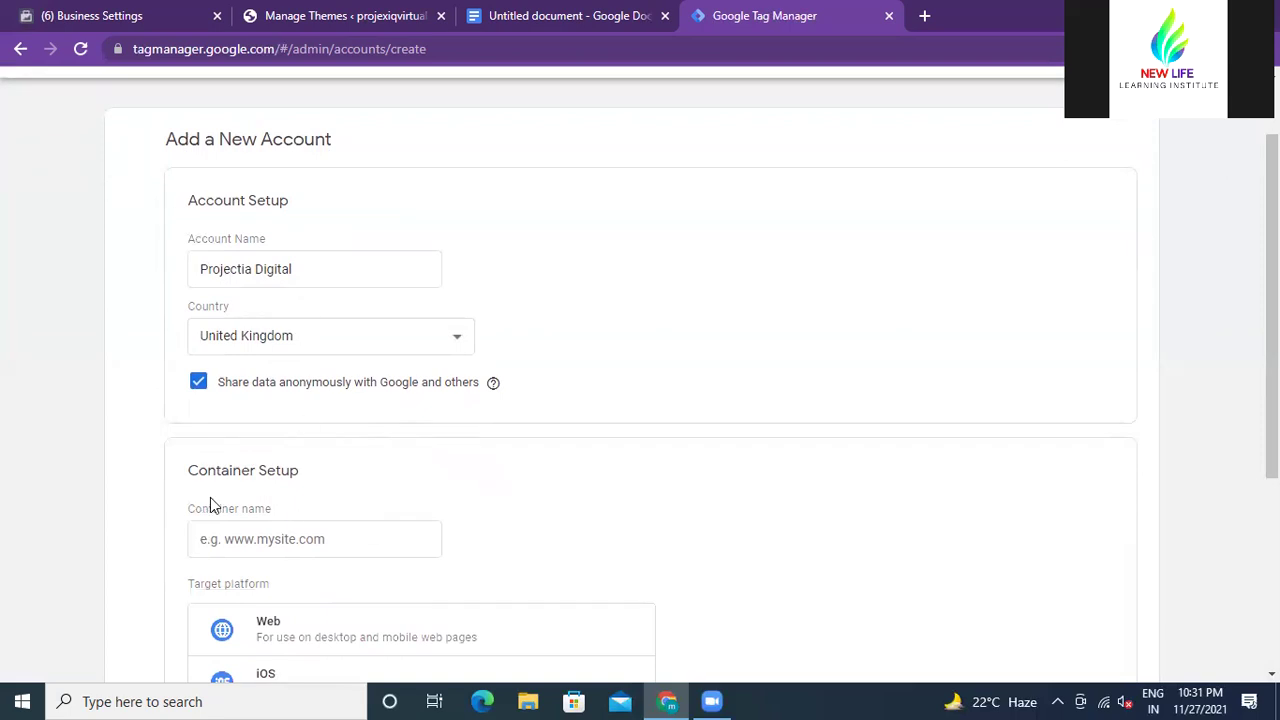
pyautogui.scroll(-1, 390, 464)
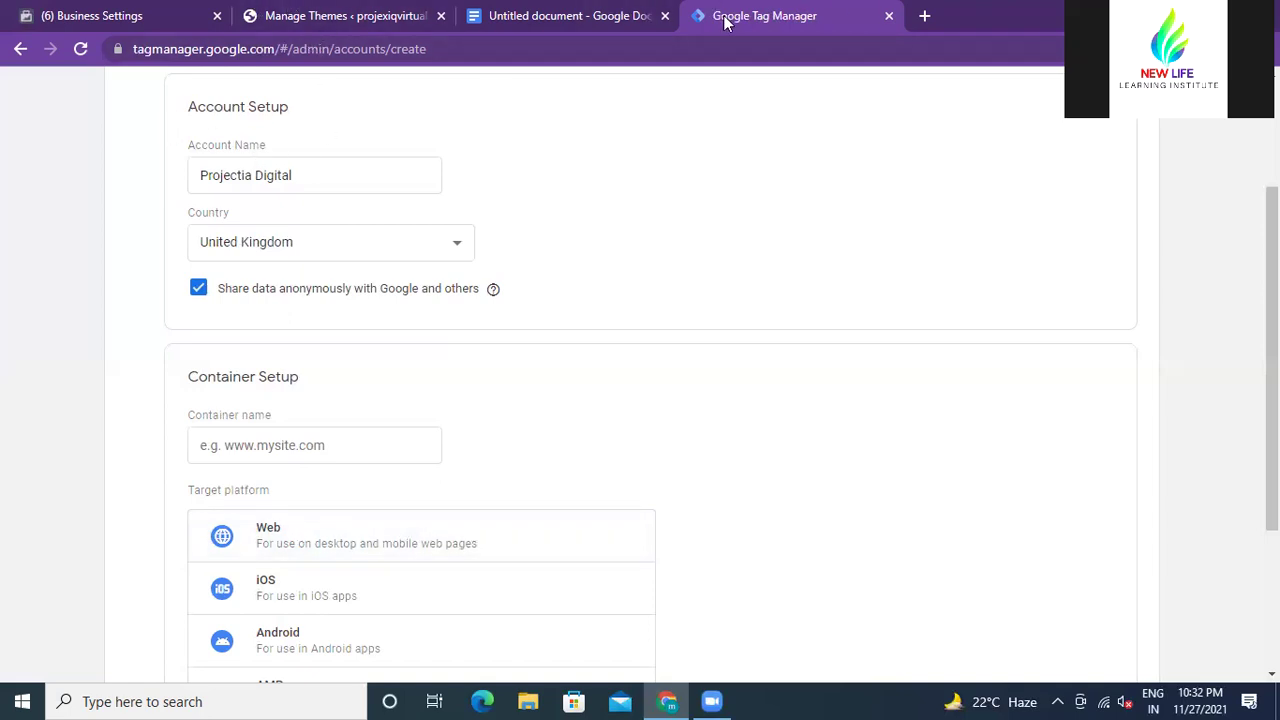
pyautogui.scroll(2, 711, 297)
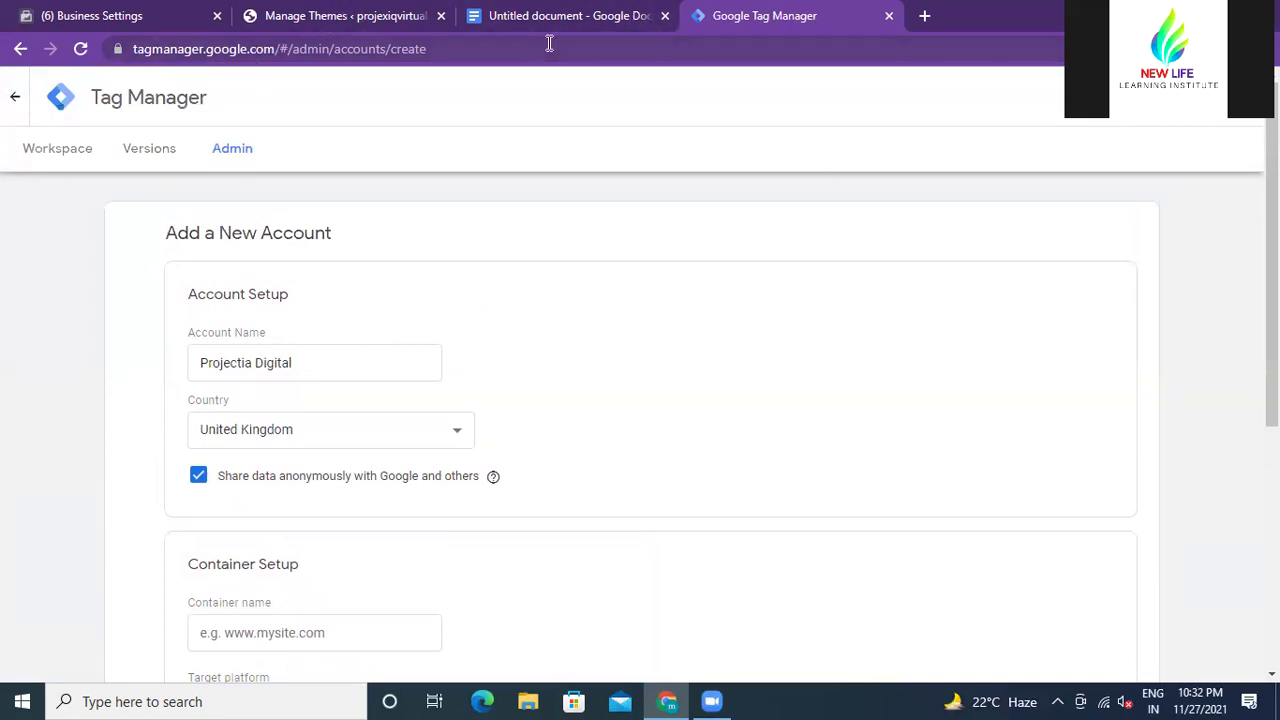
# In a fresh tab, search Google for 'google tag manager'.
pyautogui.click(924, 15)
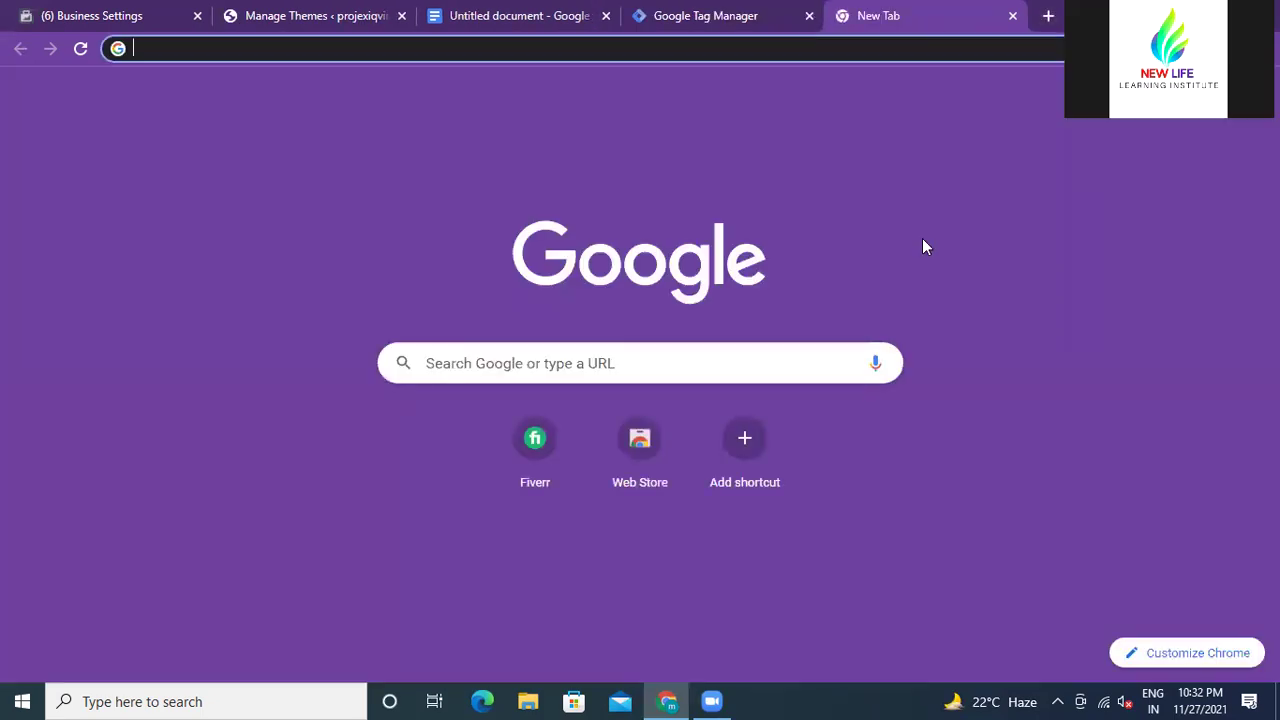
pyautogui.click(557, 362)
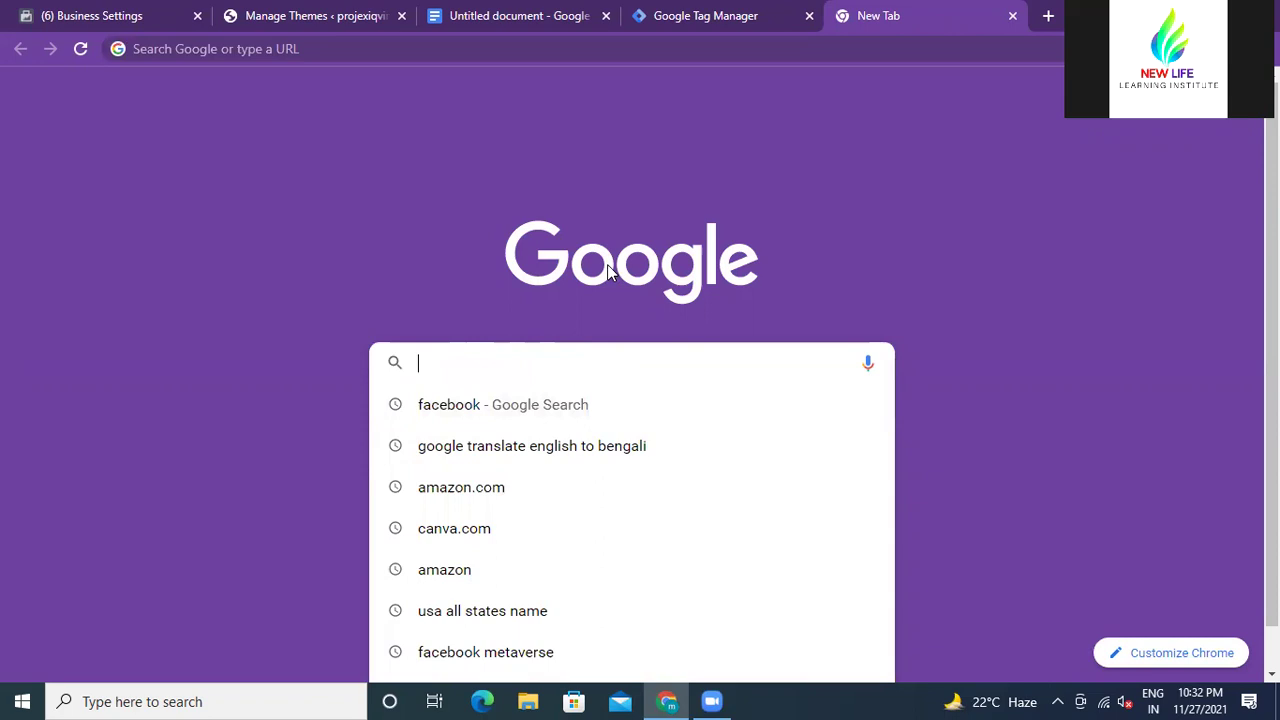
pyautogui.write('goo')
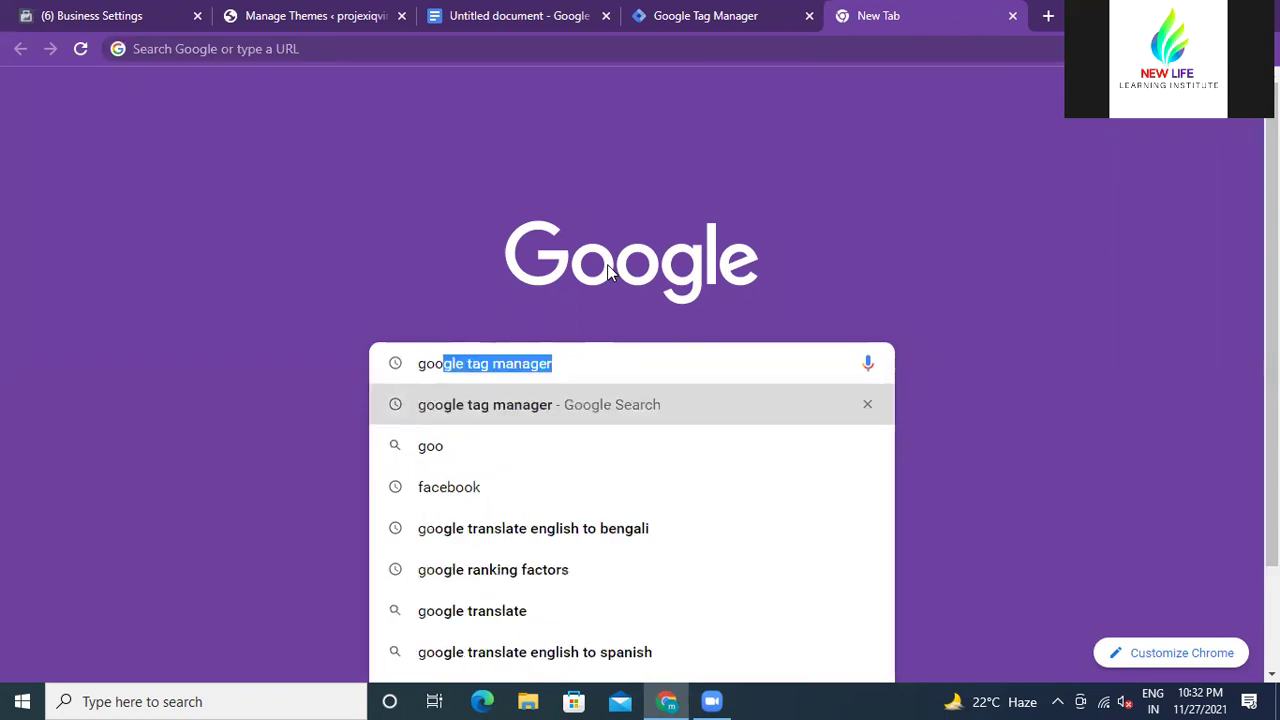
pyautogui.write('gl')
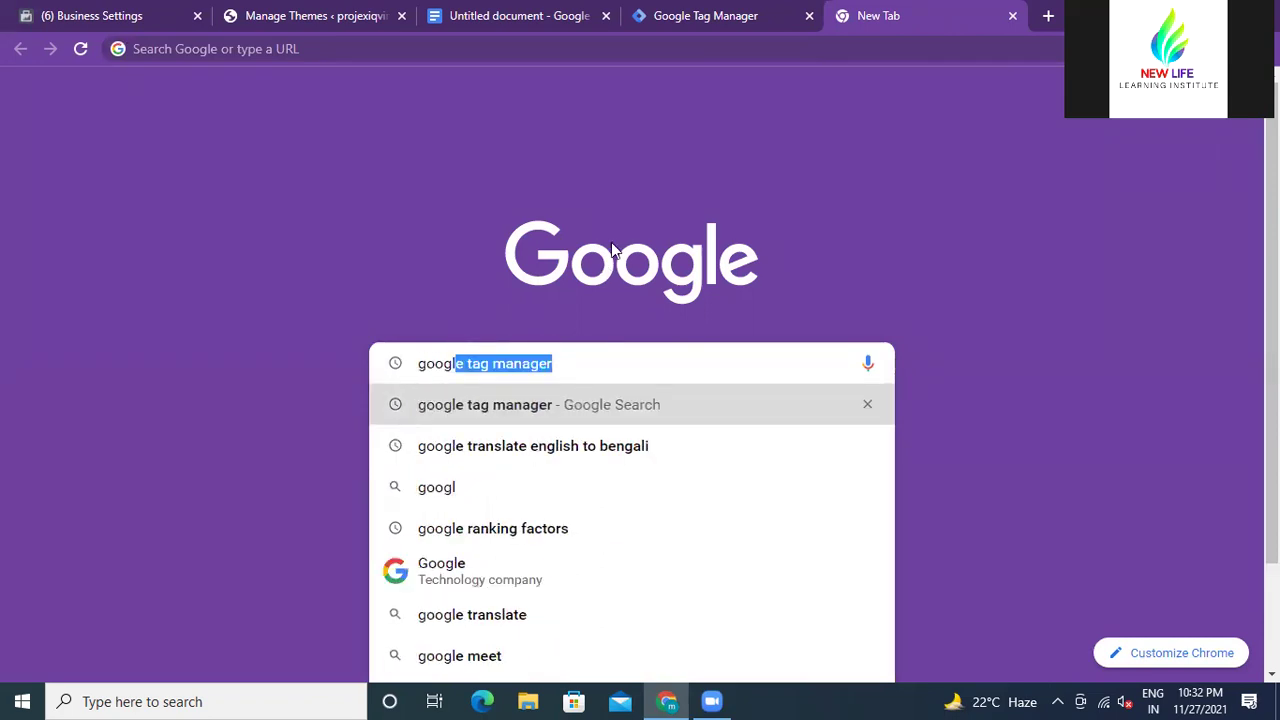
pyautogui.click(525, 407)
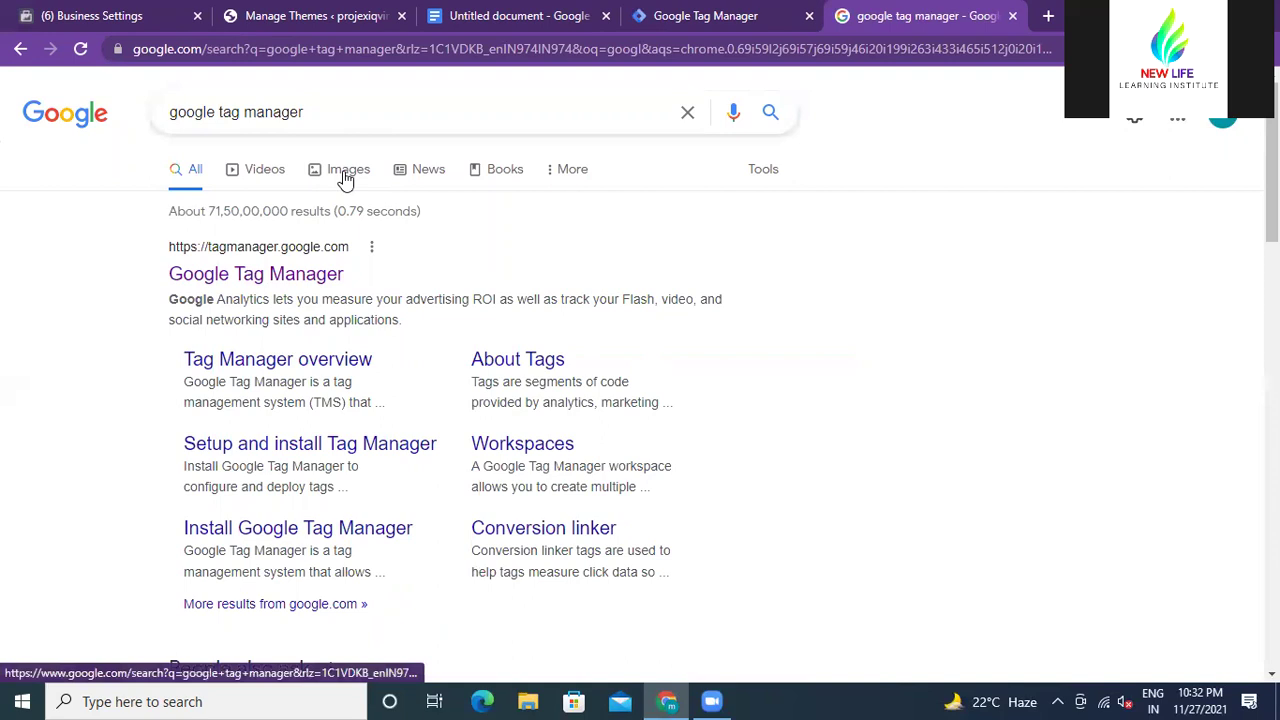
# Switch to the Images results and scroll down through the image grid.
pyautogui.click(345, 177)
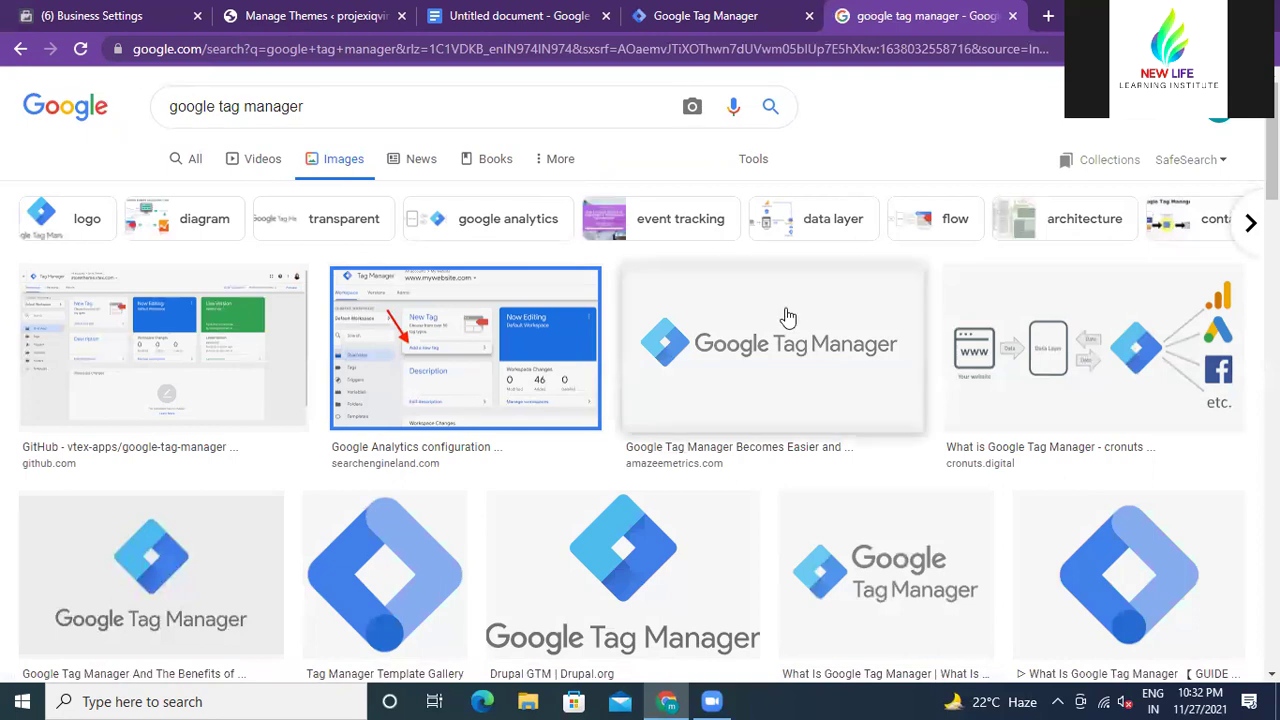
pyautogui.click(1020, 425)
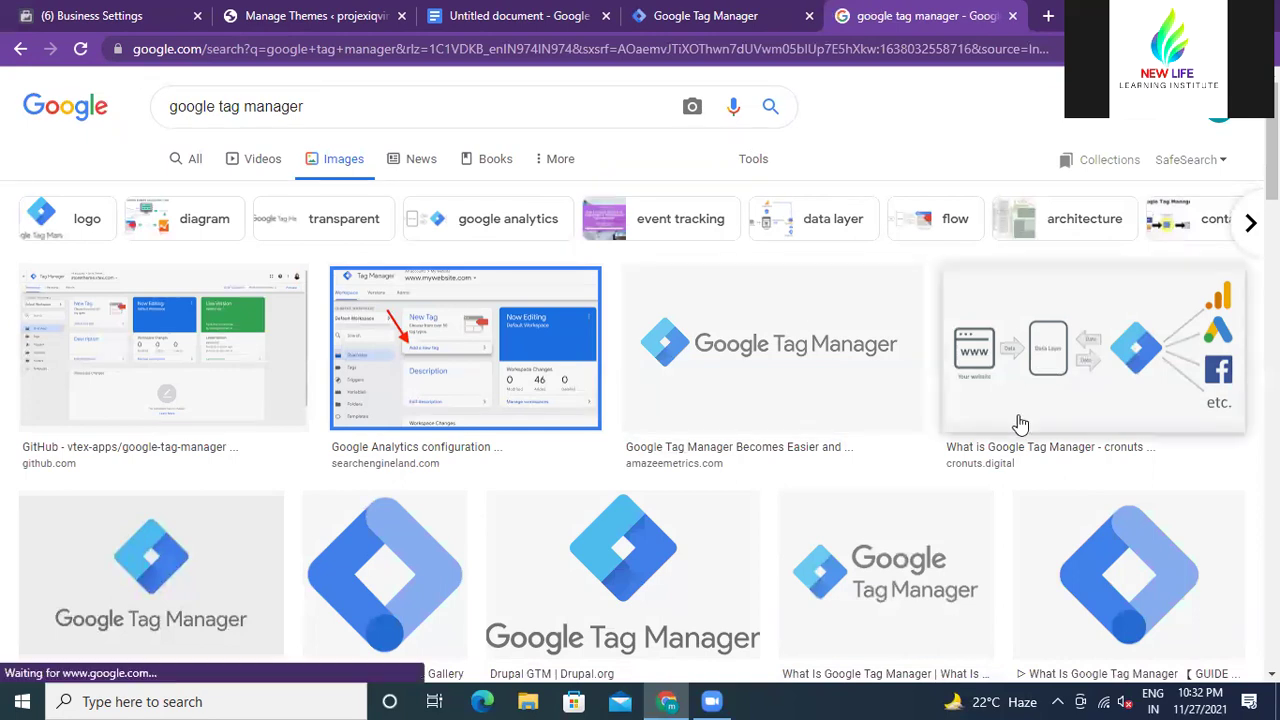
pyautogui.scroll(-5, 1020, 425)
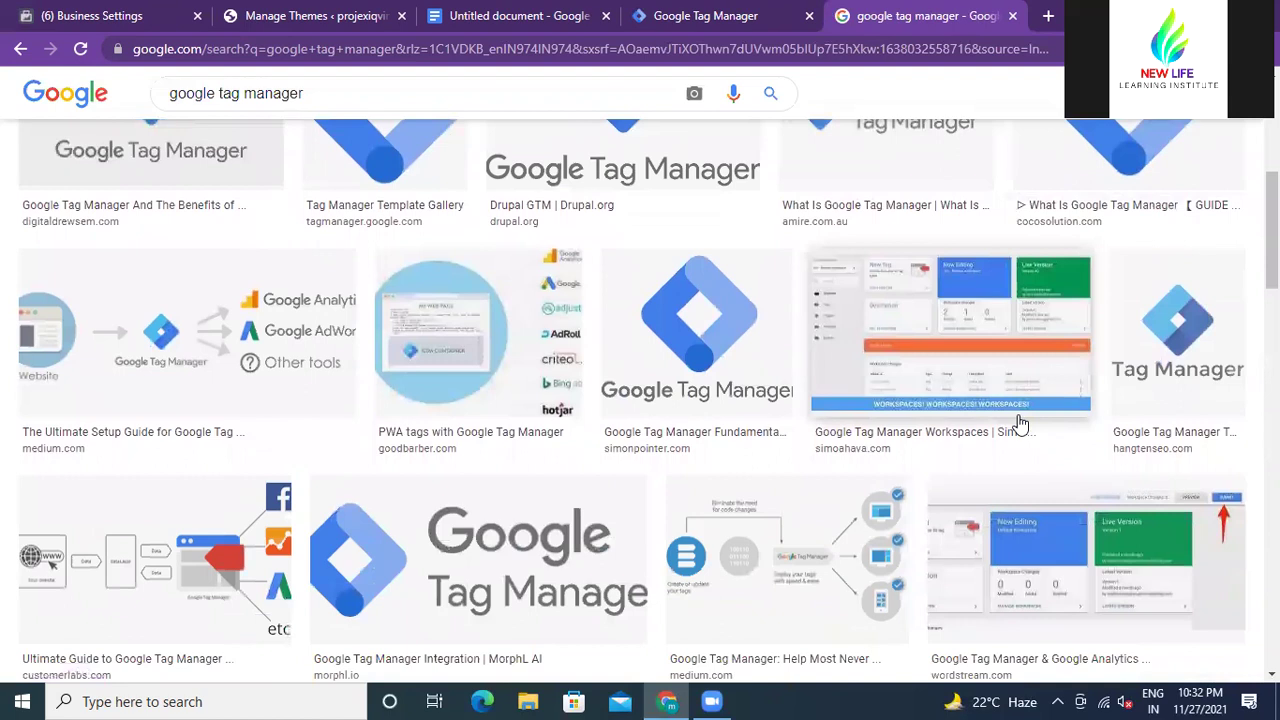
pyautogui.scroll(-1, 1020, 425)
pyautogui.scroll(-1, 1020, 425)
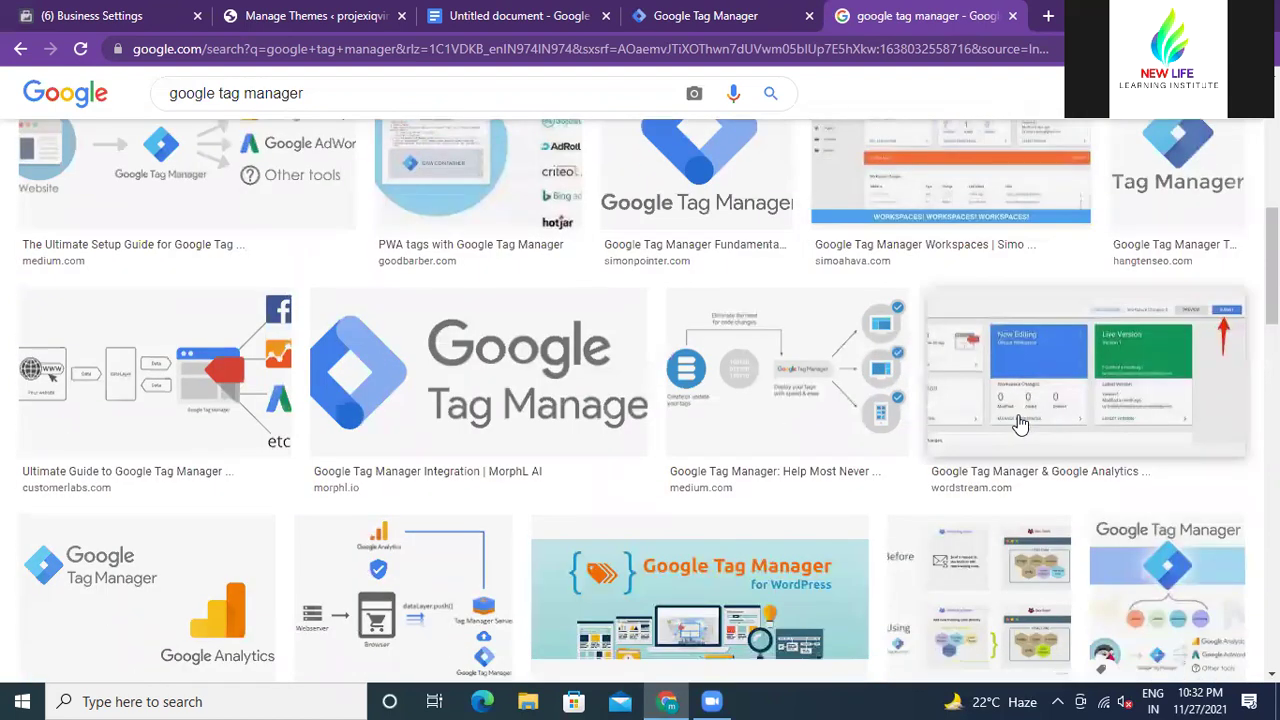
pyautogui.scroll(-3, 1020, 425)
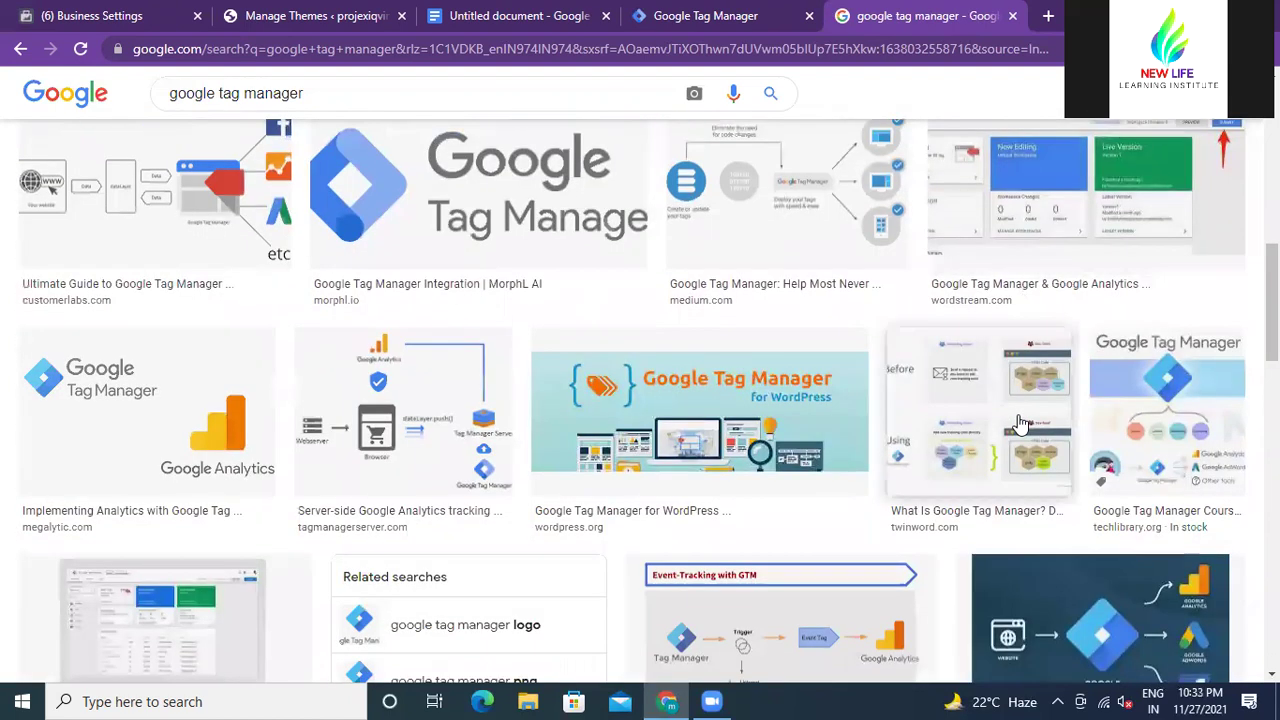
pyautogui.scroll(-4, 1020, 425)
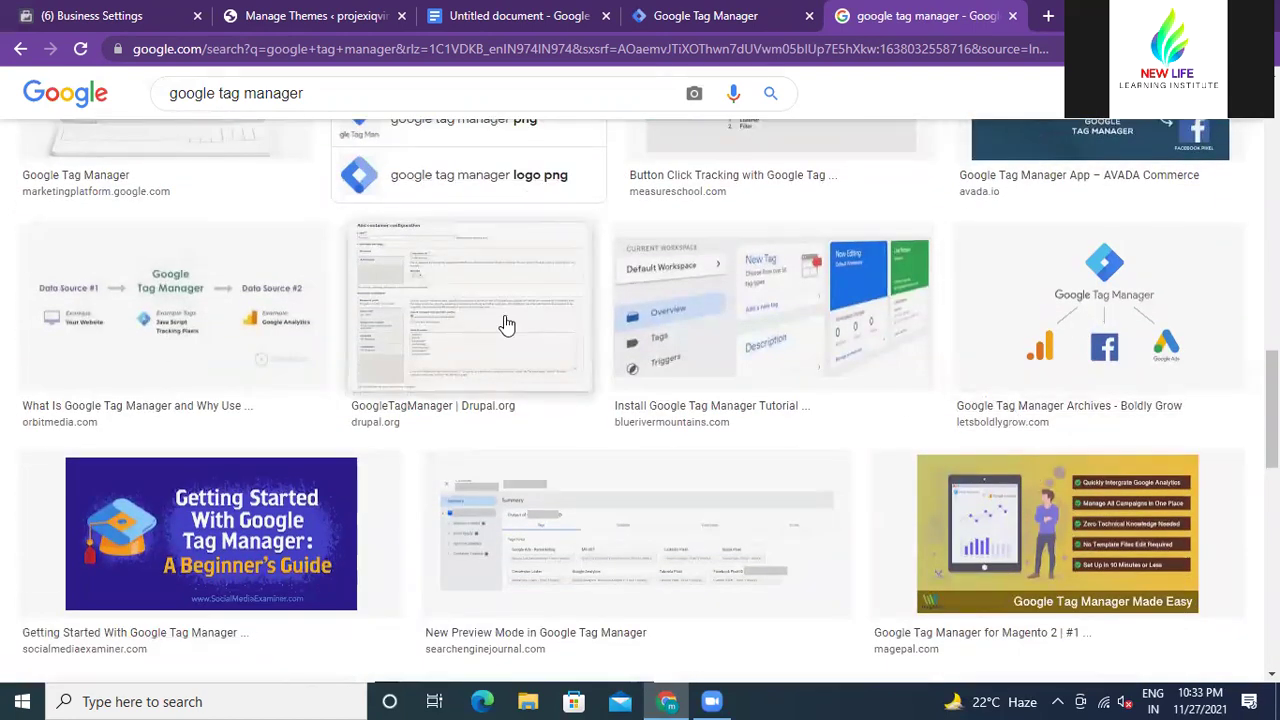
pyautogui.scroll(-2, 503, 323)
pyautogui.scroll(-2, 507, 323)
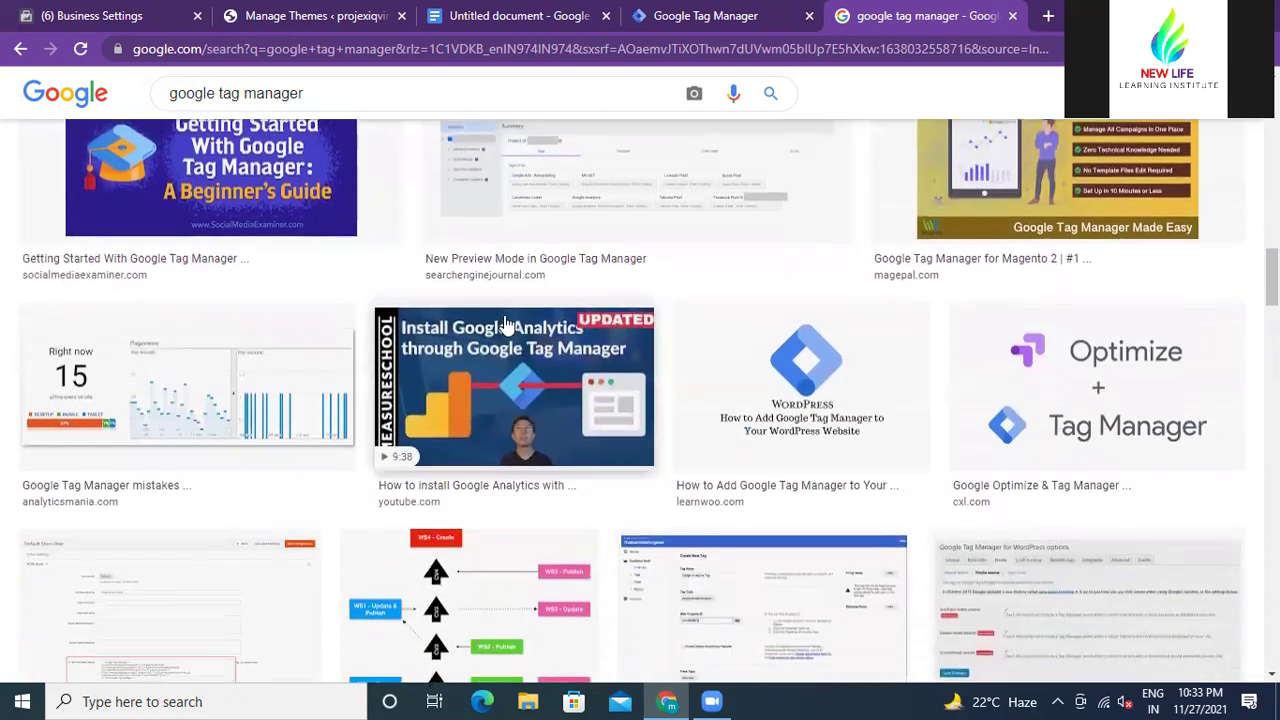
pyautogui.scroll(-2, 507, 323)
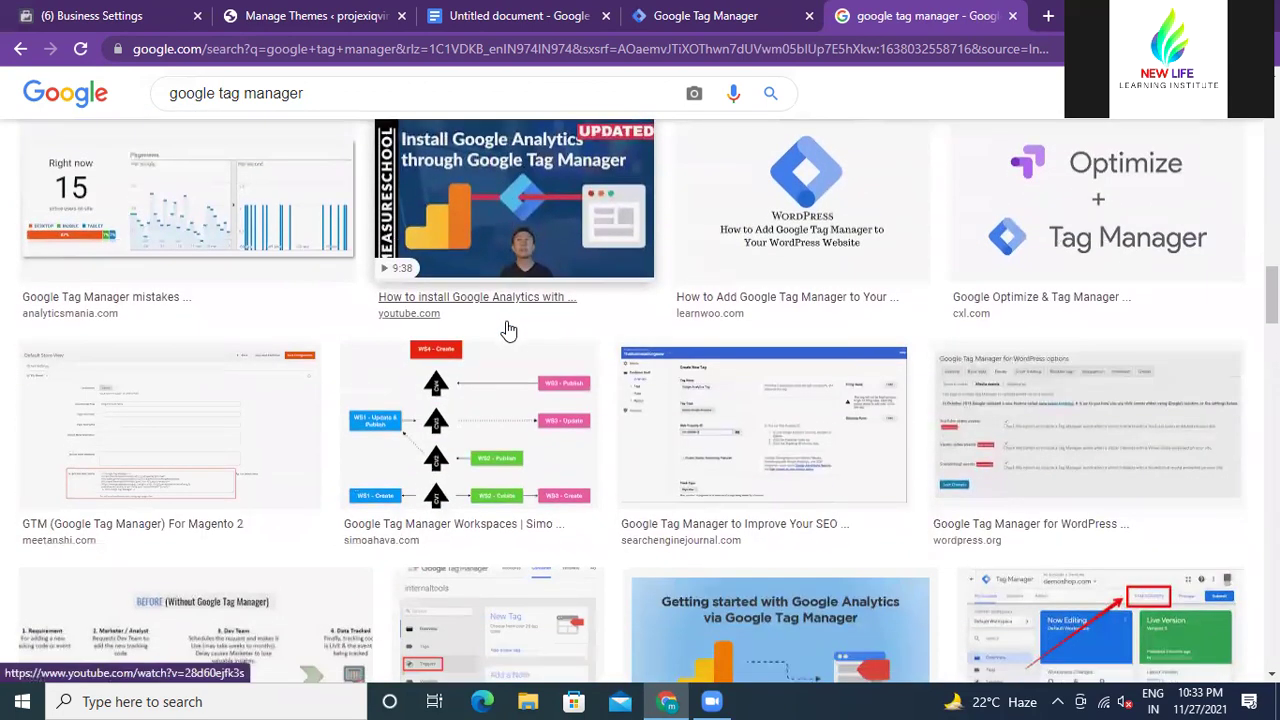
# Search Google for 'scratchpad.io' and open the first result.
pyautogui.click(20, 49)
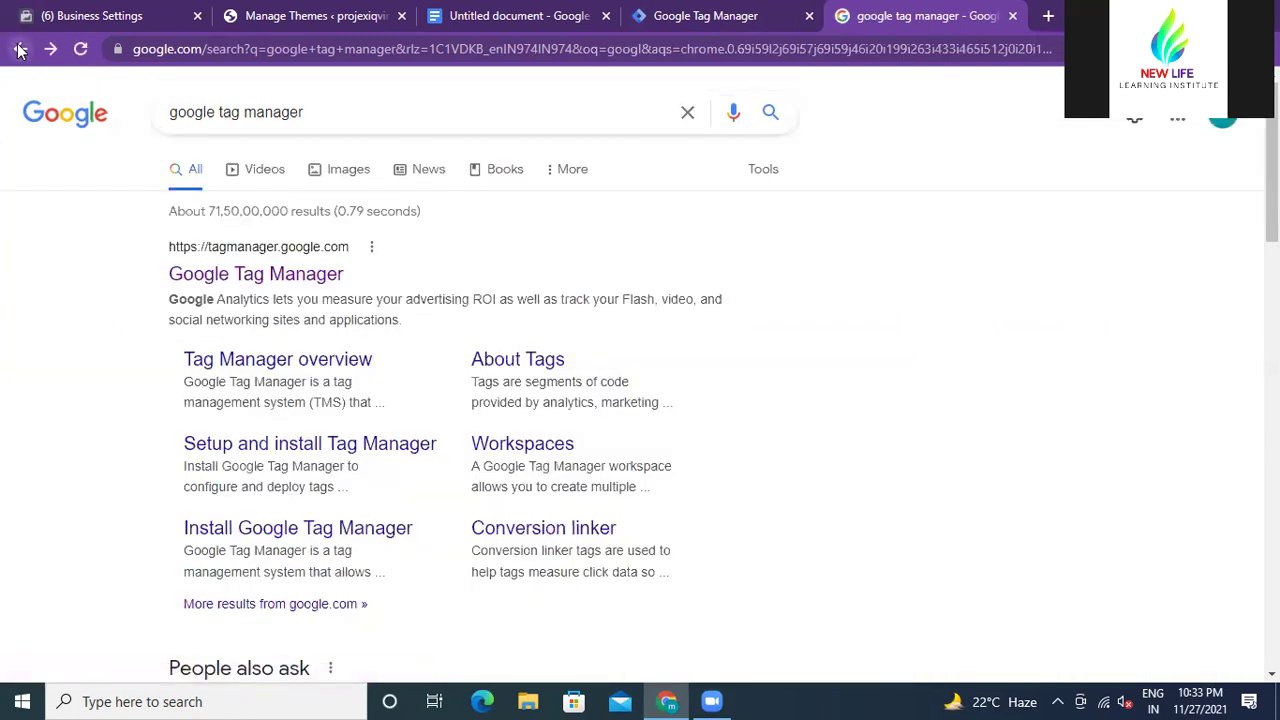
pyautogui.click(318, 112)
pyautogui.press('BackSpace')
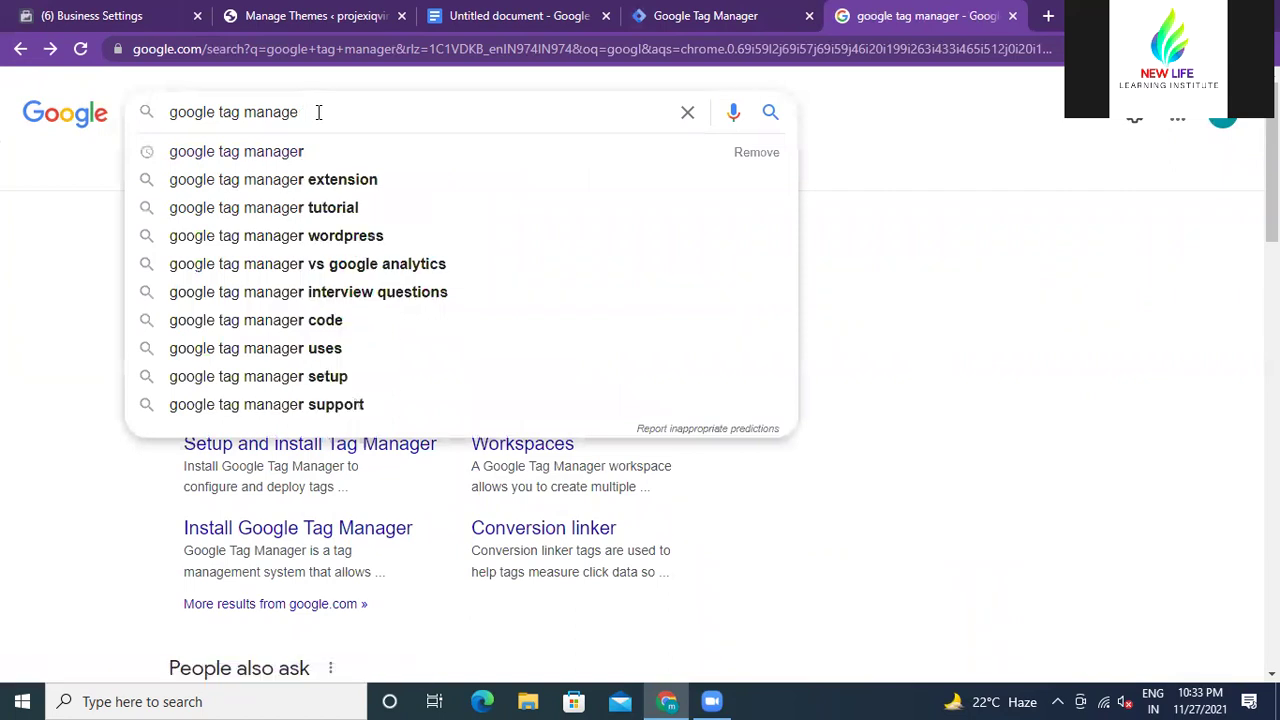
pyautogui.press('BackSpace')
pyautogui.press('BackSpace')
pyautogui.press('BackSpace')
pyautogui.press('BackSpace')
pyautogui.press('BackSpace')
pyautogui.press('BackSpace')
pyautogui.press('BackSpace')
pyautogui.press('BackSpace')
pyautogui.press('BackSpace')
pyautogui.press('BackSpace')
pyautogui.press('BackSpace')
pyautogui.press('BackSpace')
pyautogui.press('BackSpace')
pyautogui.press('BackSpace')
pyautogui.press('BackSpace')
pyautogui.press('BackSpace')
pyautogui.press('BackSpace')
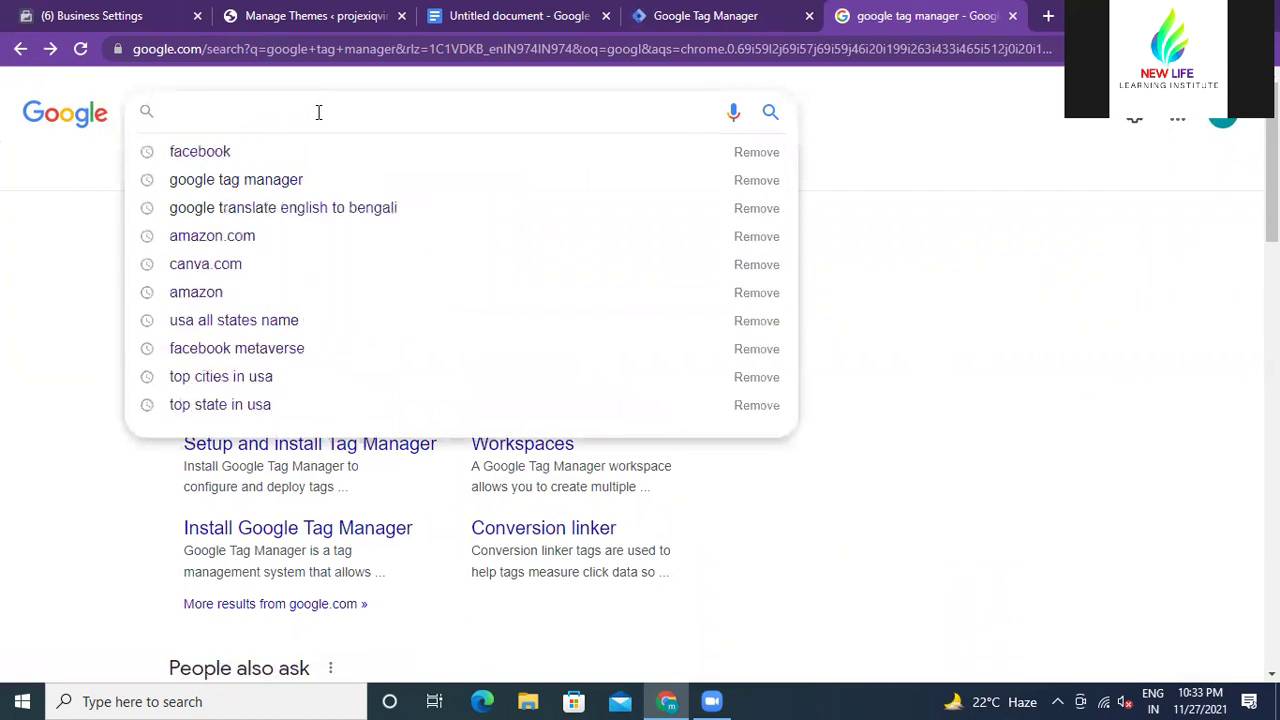
pyautogui.write('scathp')
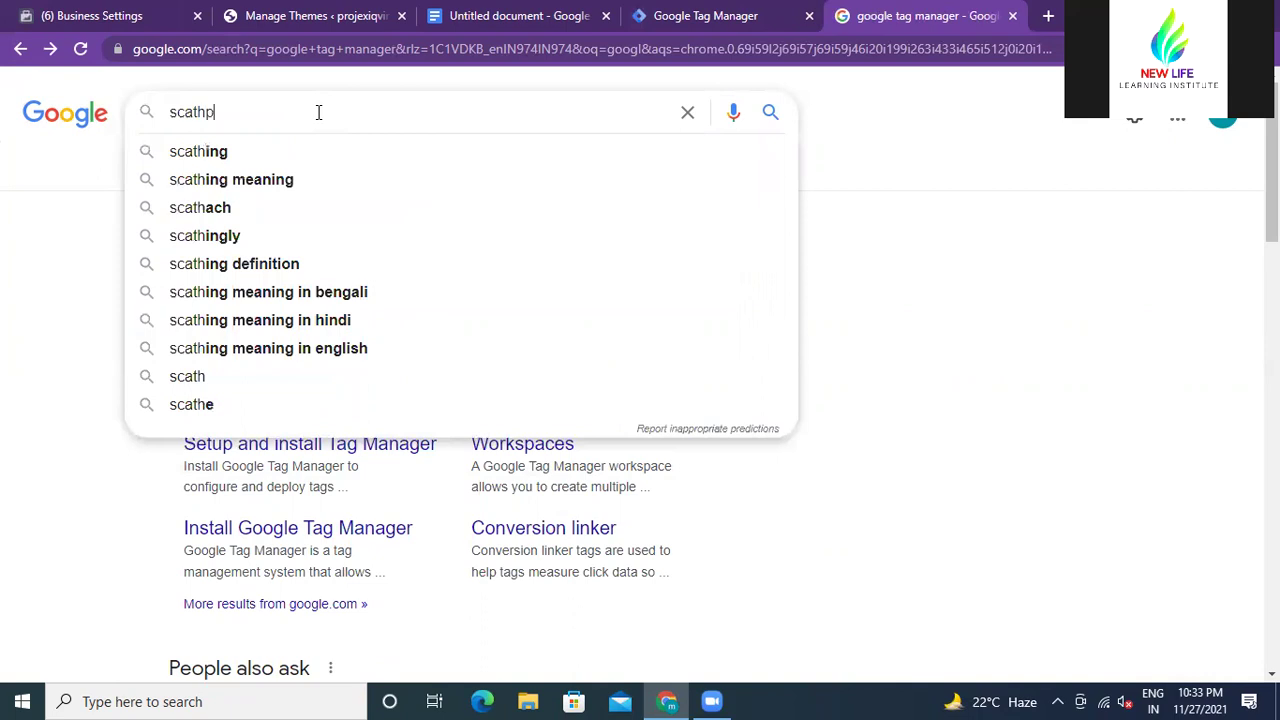
pyautogui.write('ad.io')
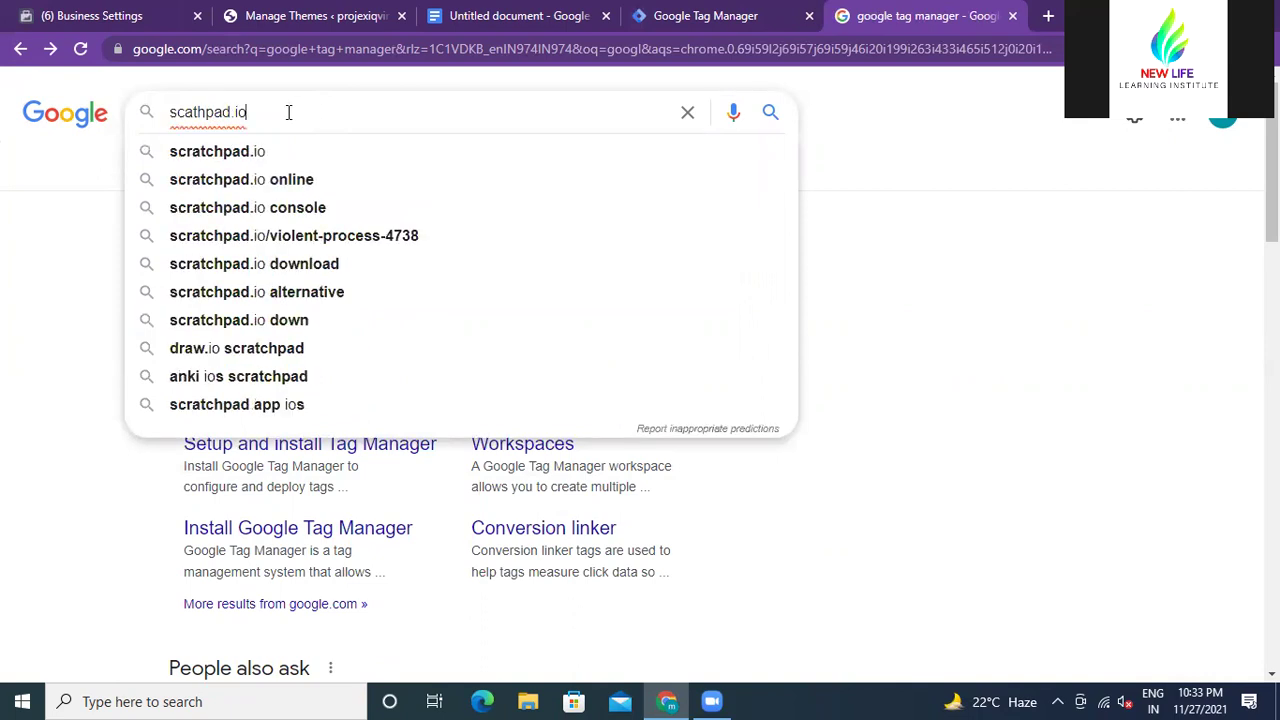
pyautogui.click(337, 160)
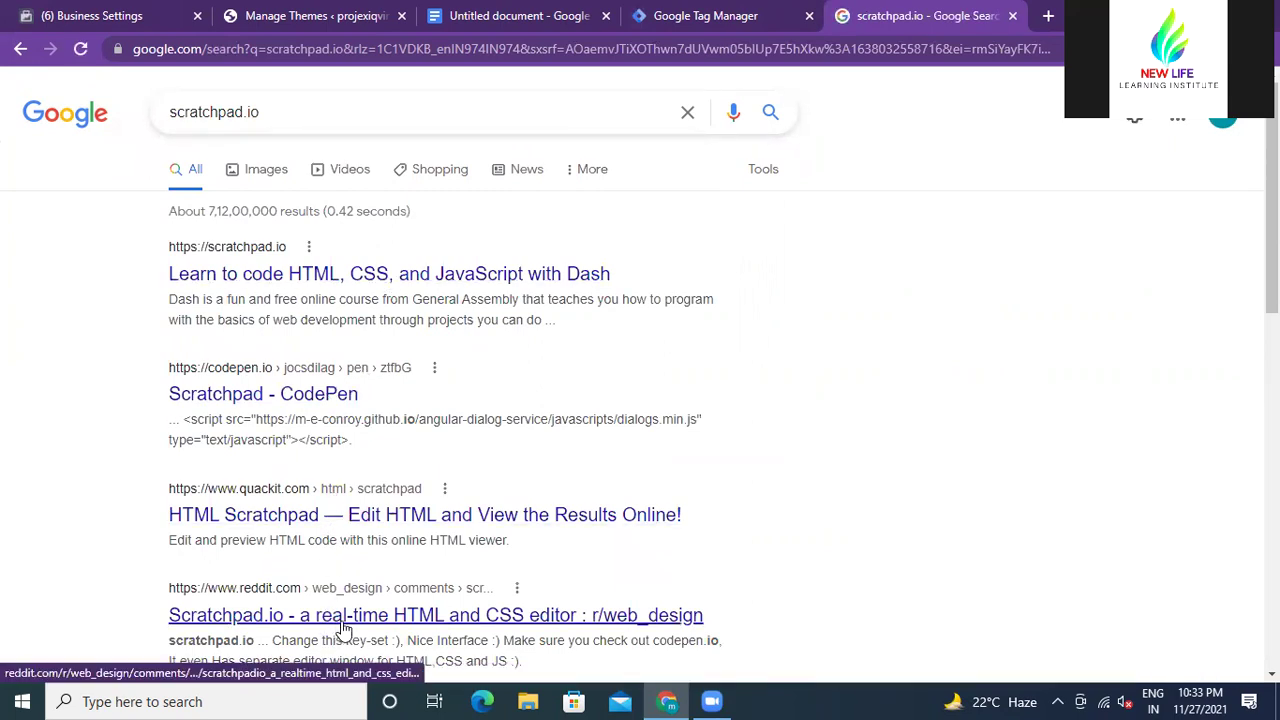
pyautogui.scroll(-3, 568, 553)
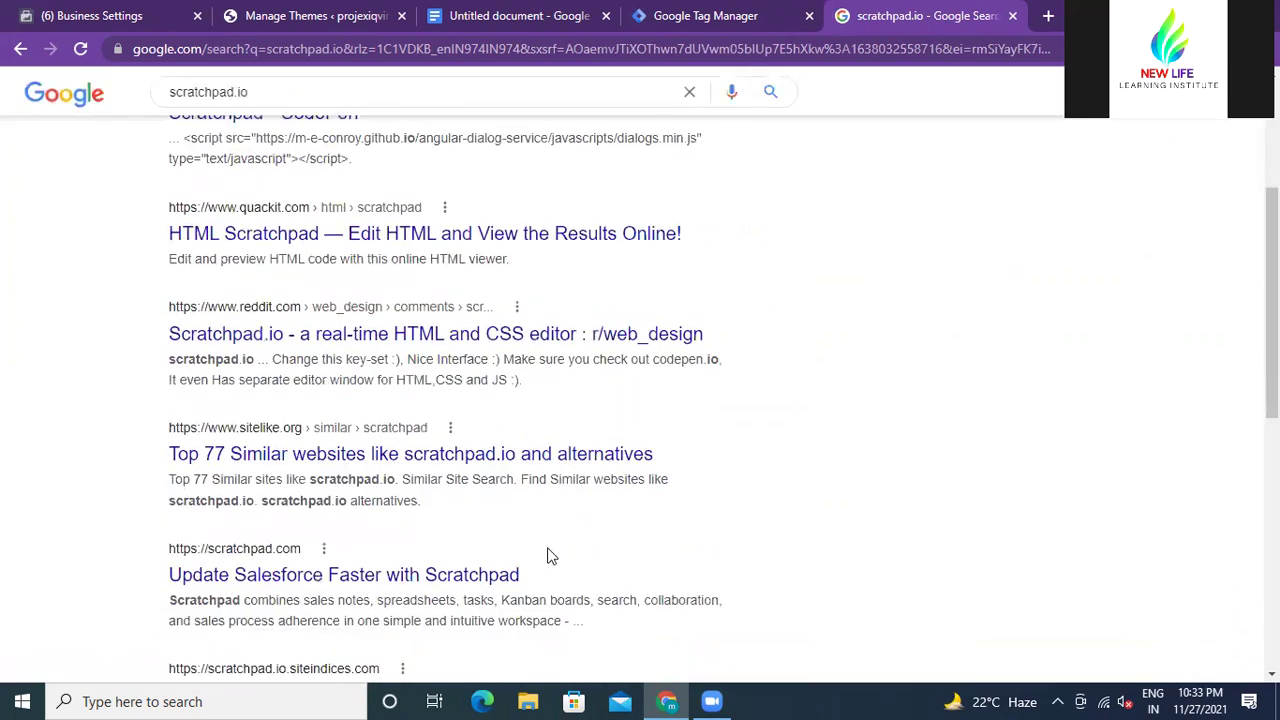
pyautogui.scroll(3, 551, 555)
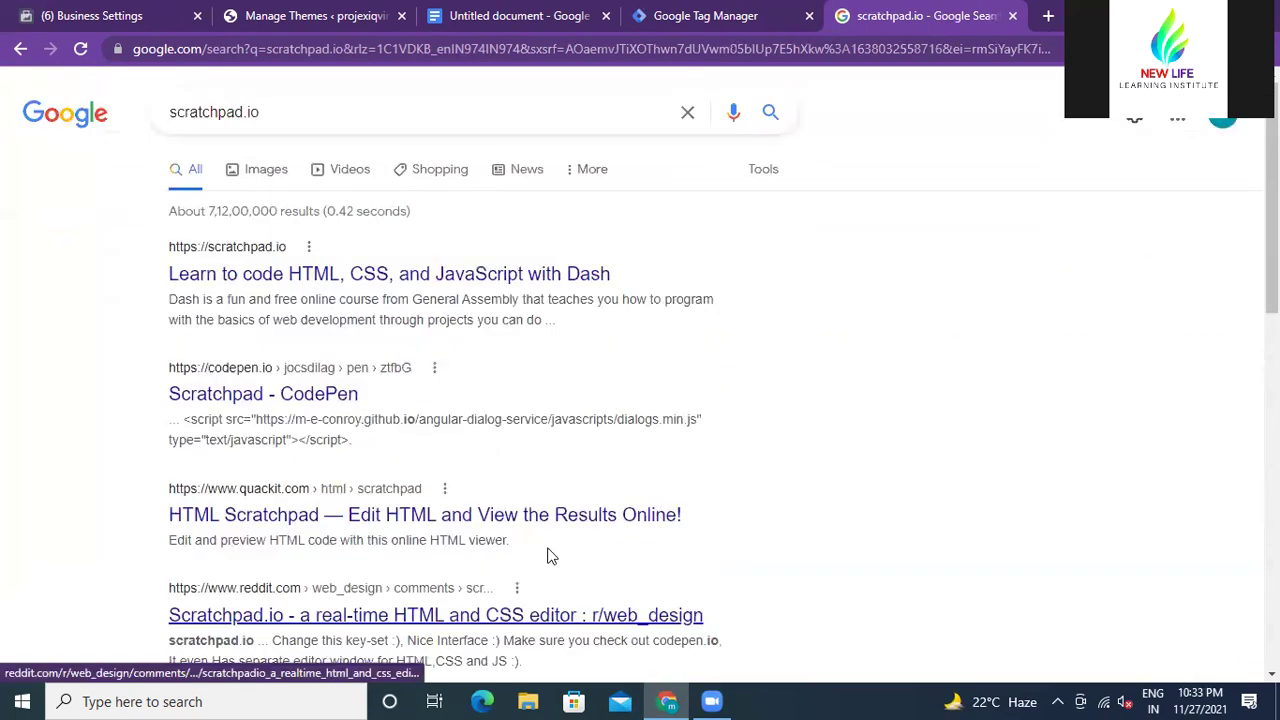
pyautogui.click(414, 277)
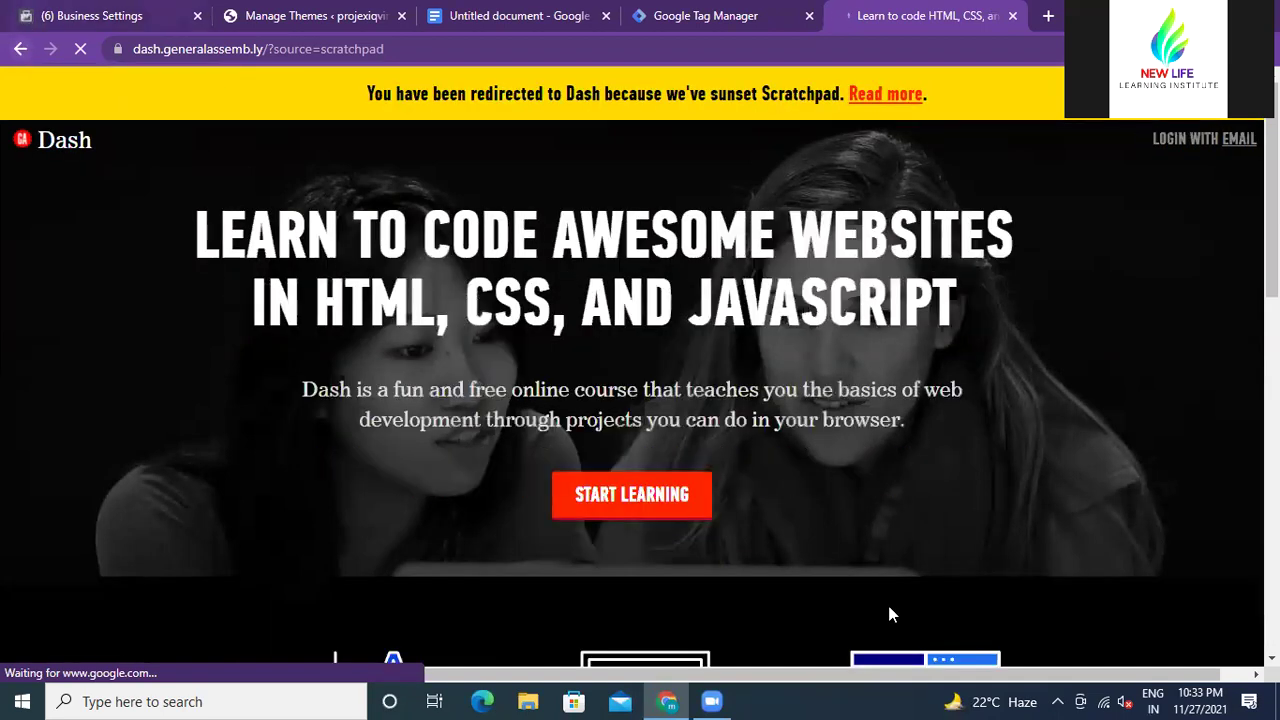
# Go back and search for 'scratchpad.io online', scrolling through the results.
pyautogui.click(19, 49)
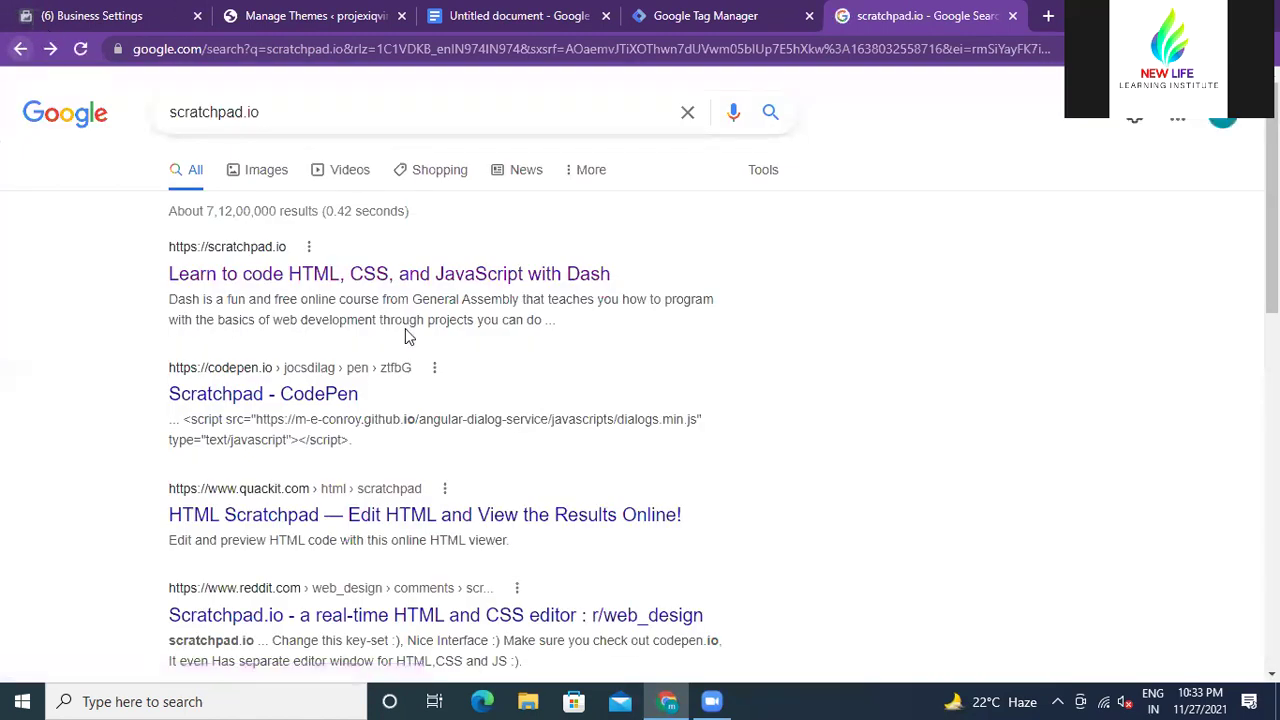
pyautogui.click(186, 113)
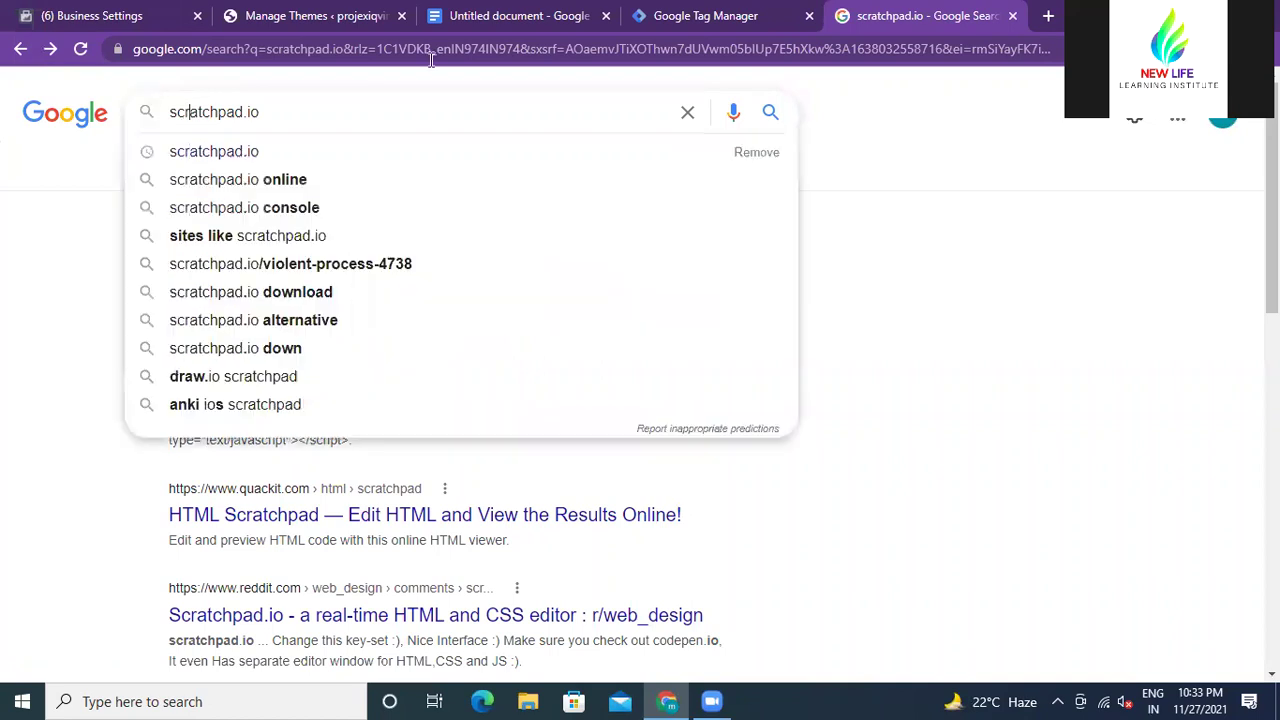
pyautogui.press('BackSpace')
pyautogui.write('e')
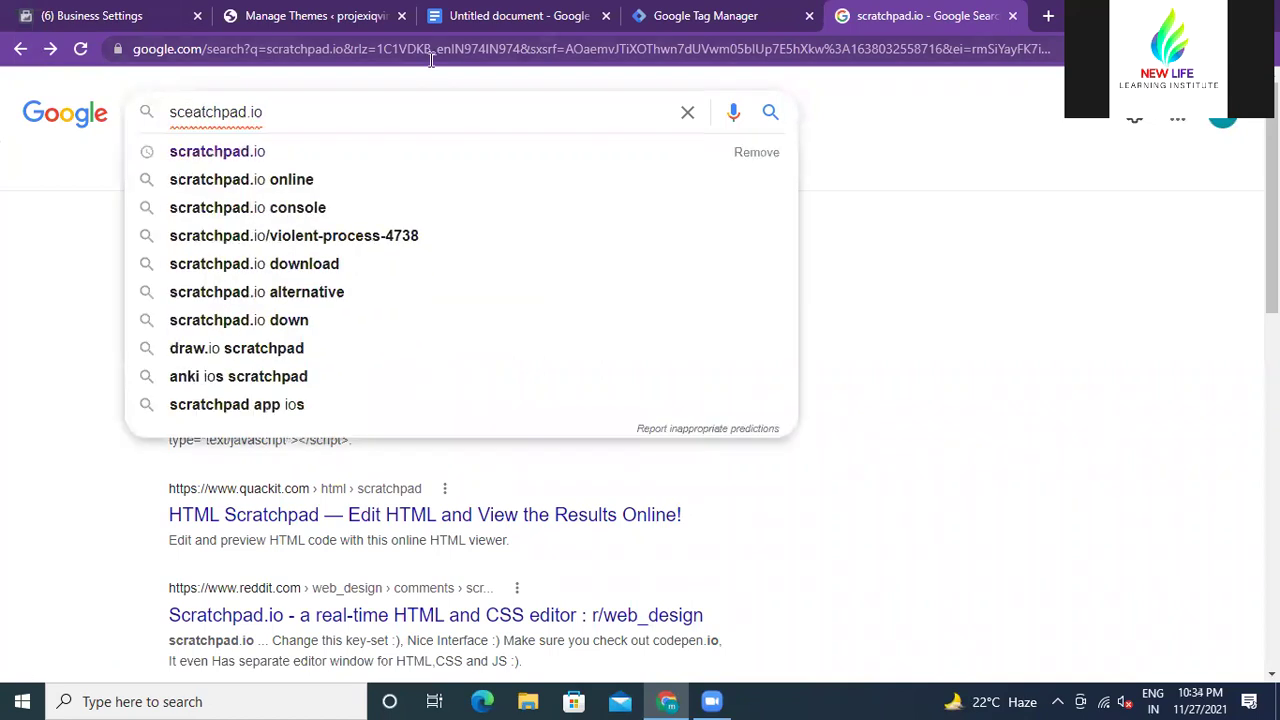
pyautogui.click(240, 188)
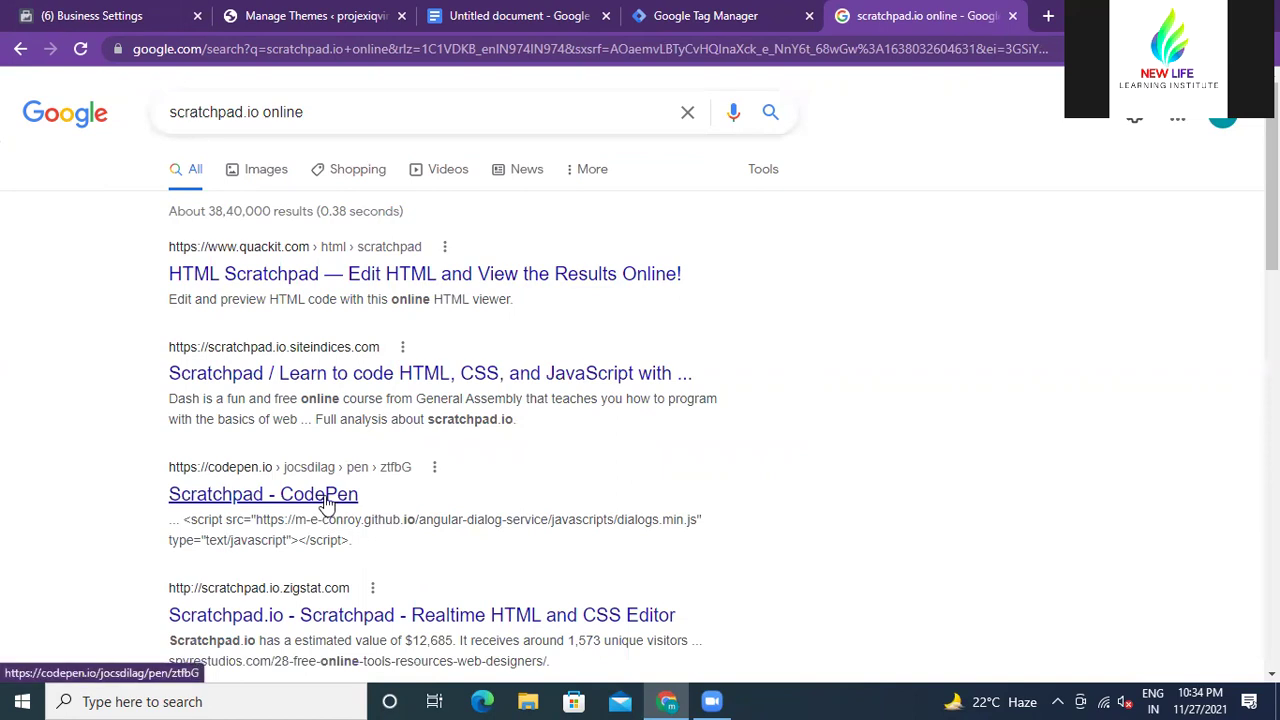
pyautogui.scroll(-1, 456, 435)
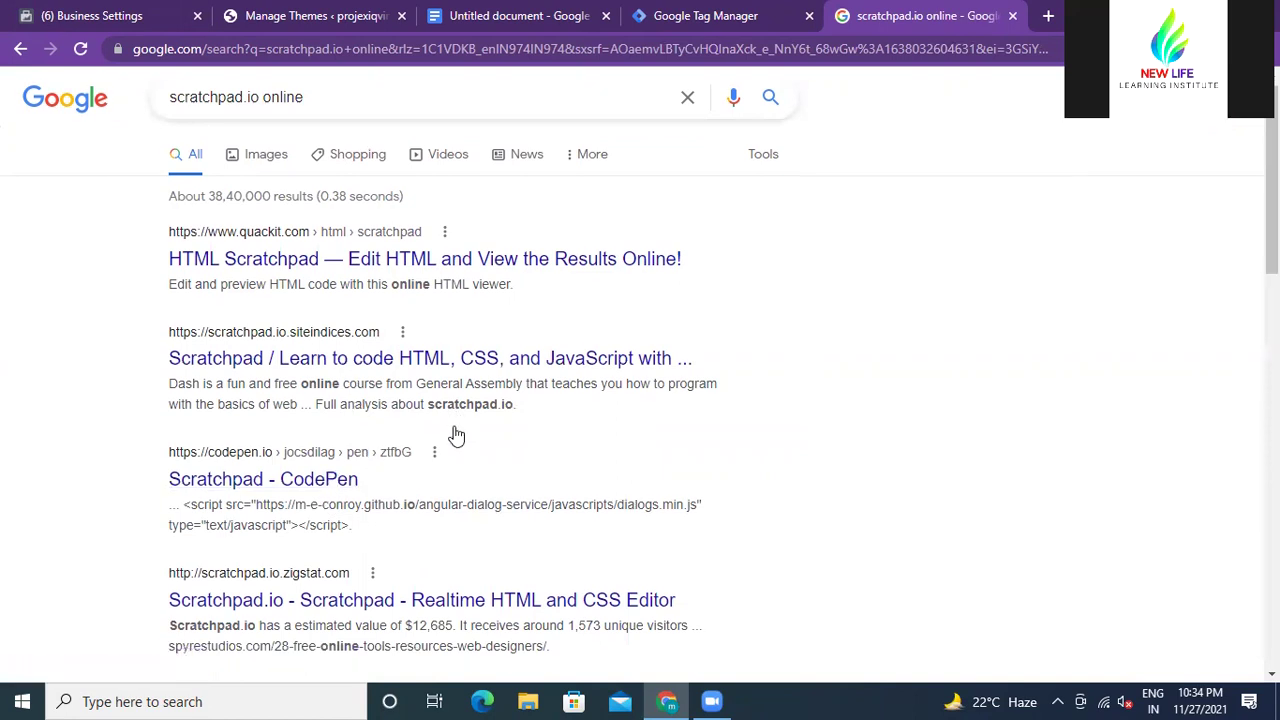
pyautogui.scroll(-4, 456, 435)
pyautogui.scroll(-2, 456, 435)
pyautogui.scroll(4, 456, 435)
# Replace the query with a search for 'online sketch maker'.
pyautogui.click(309, 91)
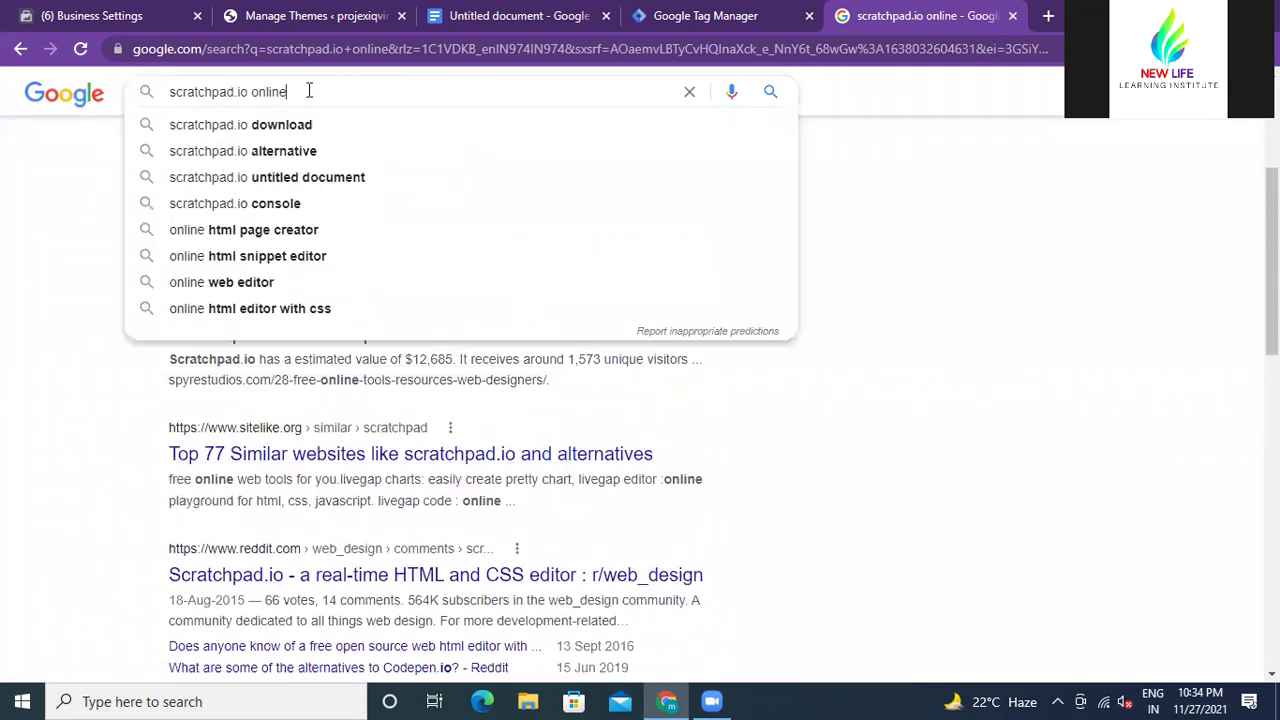
pyautogui.press('BackSpace')
pyautogui.press('BackSpace')
pyautogui.press('BackSpace')
pyautogui.press('BackSpace')
pyautogui.press('BackSpace')
pyautogui.press('BackSpace')
pyautogui.press('BackSpace')
pyautogui.press('BackSpace')
pyautogui.press('BackSpace')
pyautogui.press('BackSpace')
pyautogui.press('BackSpace')
pyautogui.press('BackSpace')
pyautogui.press('BackSpace')
pyautogui.press('BackSpace')
pyautogui.press('BackSpace')
pyautogui.press('BackSpace')
pyautogui.press('BackSpace')
pyautogui.press('BackSpace')
pyautogui.press('BackSpace')
pyautogui.press('BackSpace')
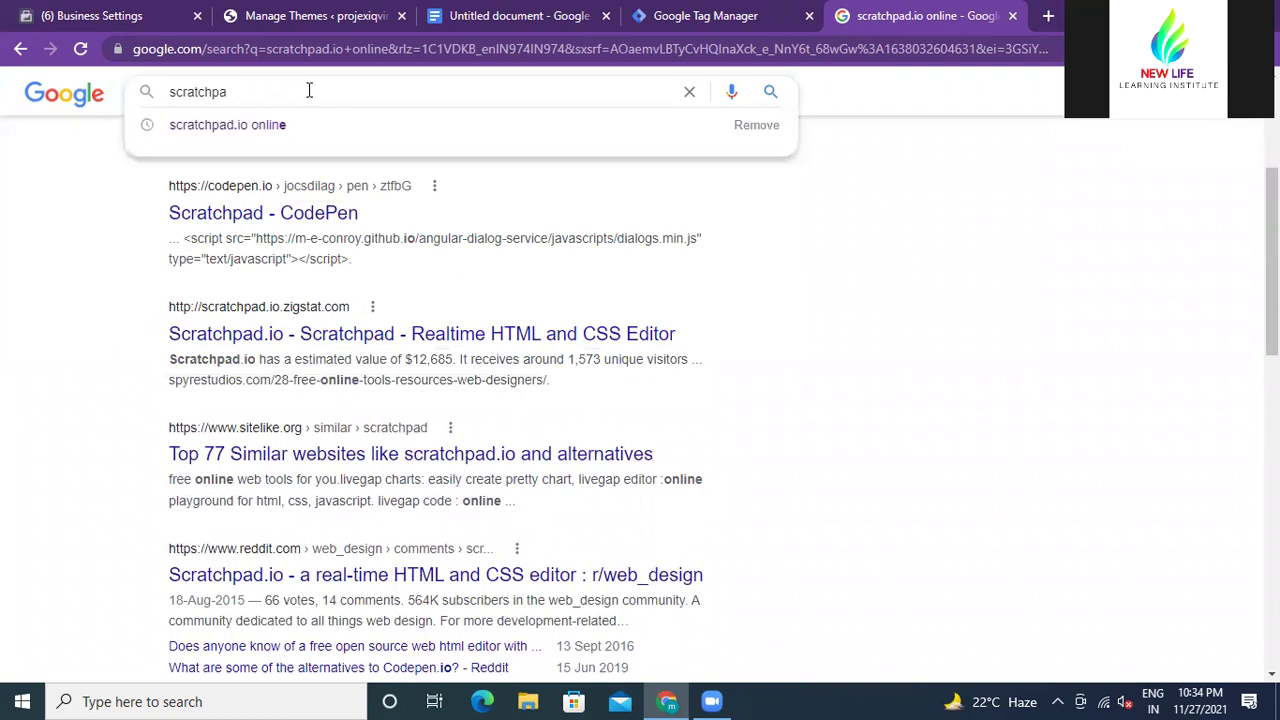
pyautogui.write('online')
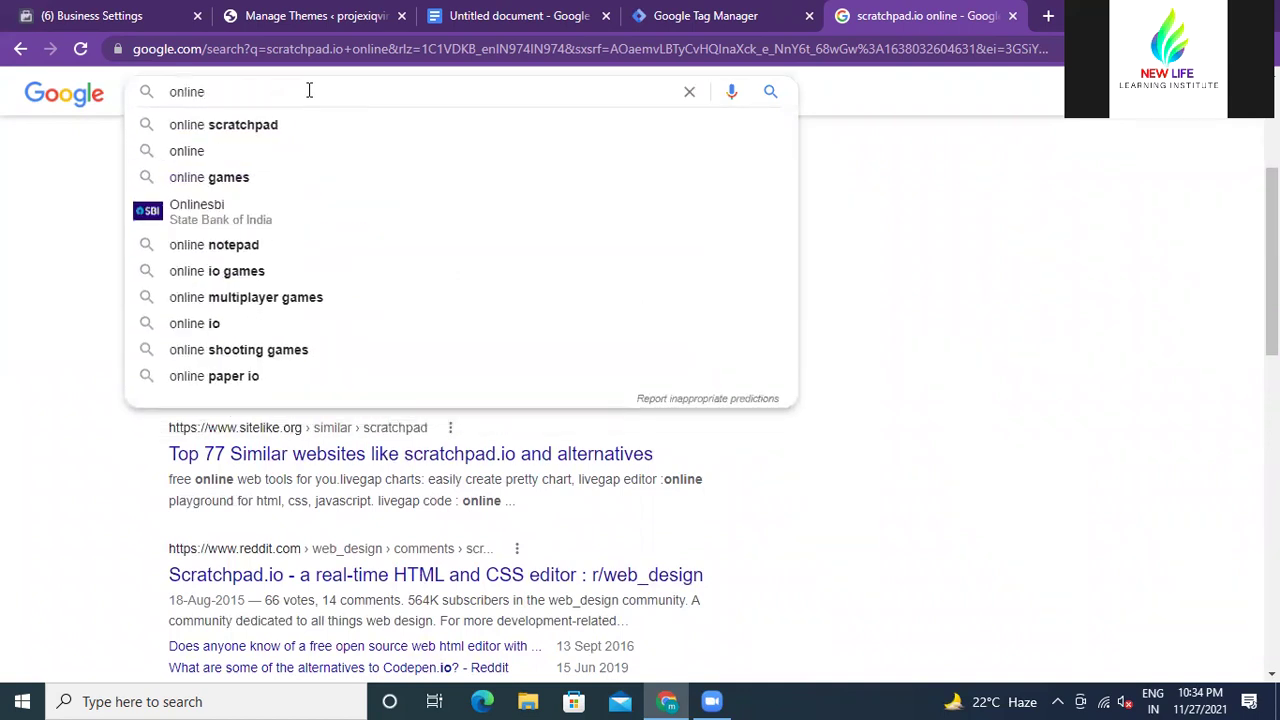
pyautogui.write(' scath')
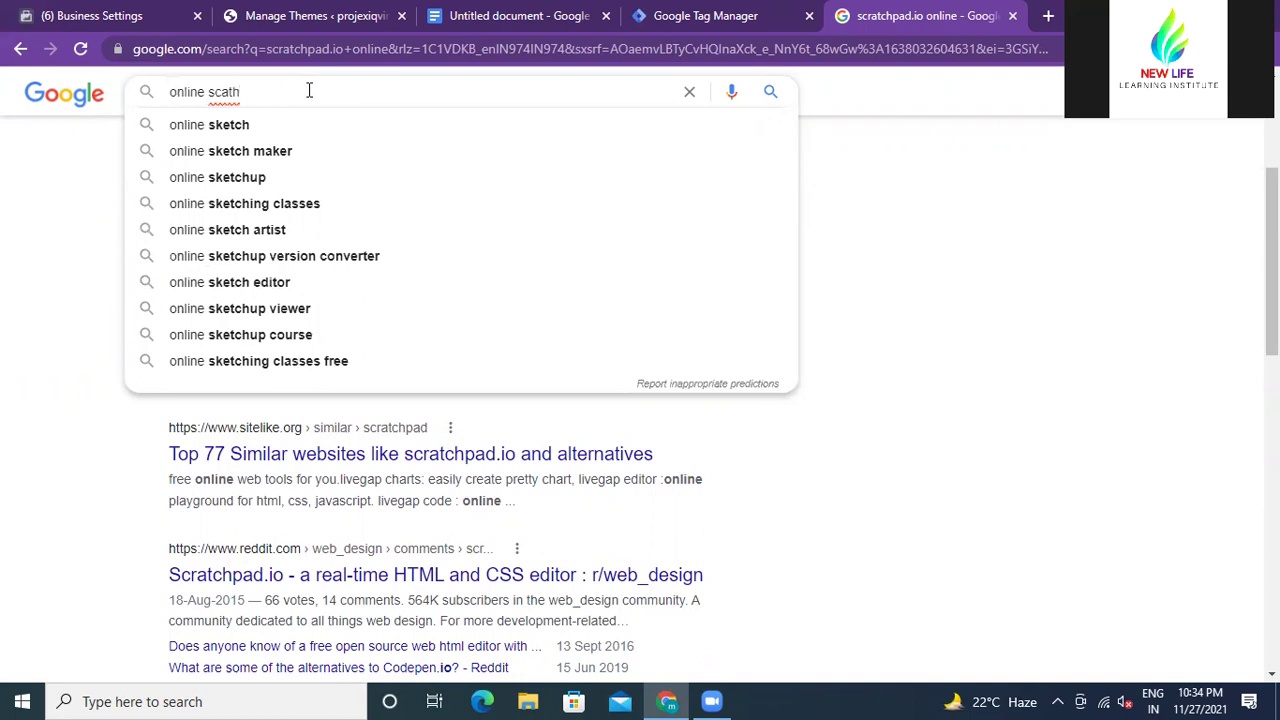
pyautogui.click(264, 152)
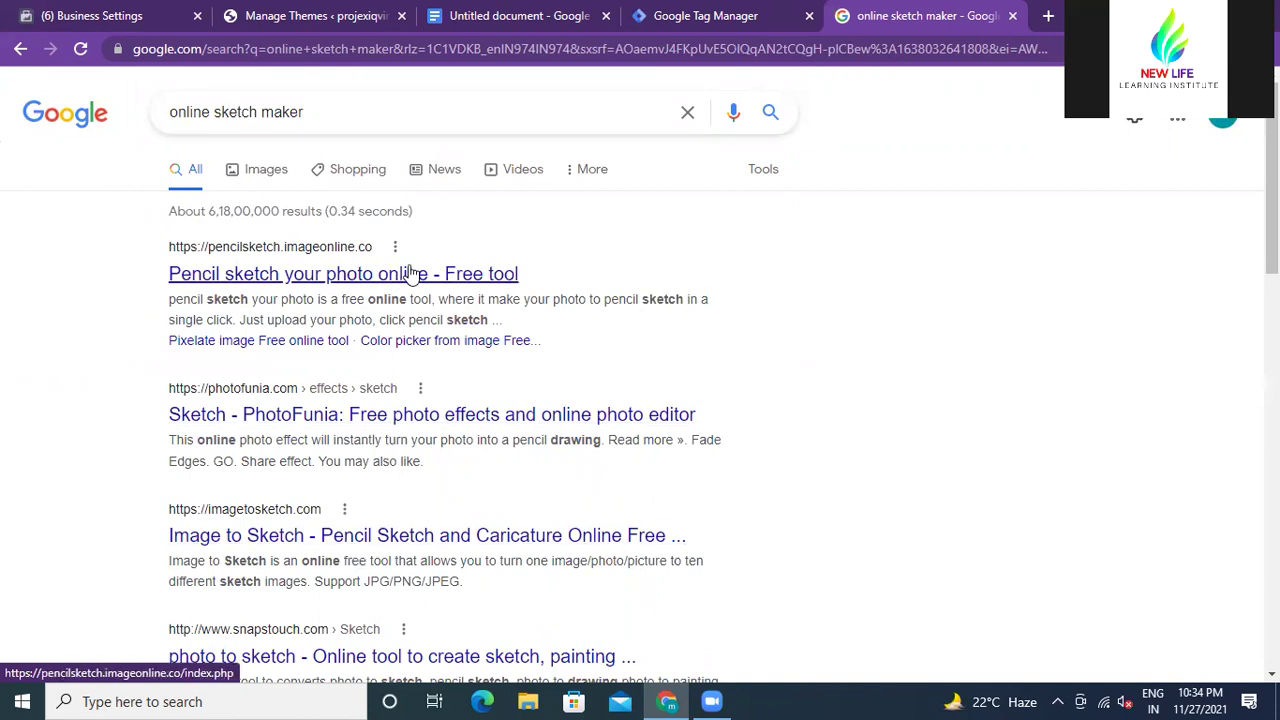
# Open the 'Pencil sketch your photo online' result, then step back to the blank New Tab page.
pyautogui.click(403, 276)
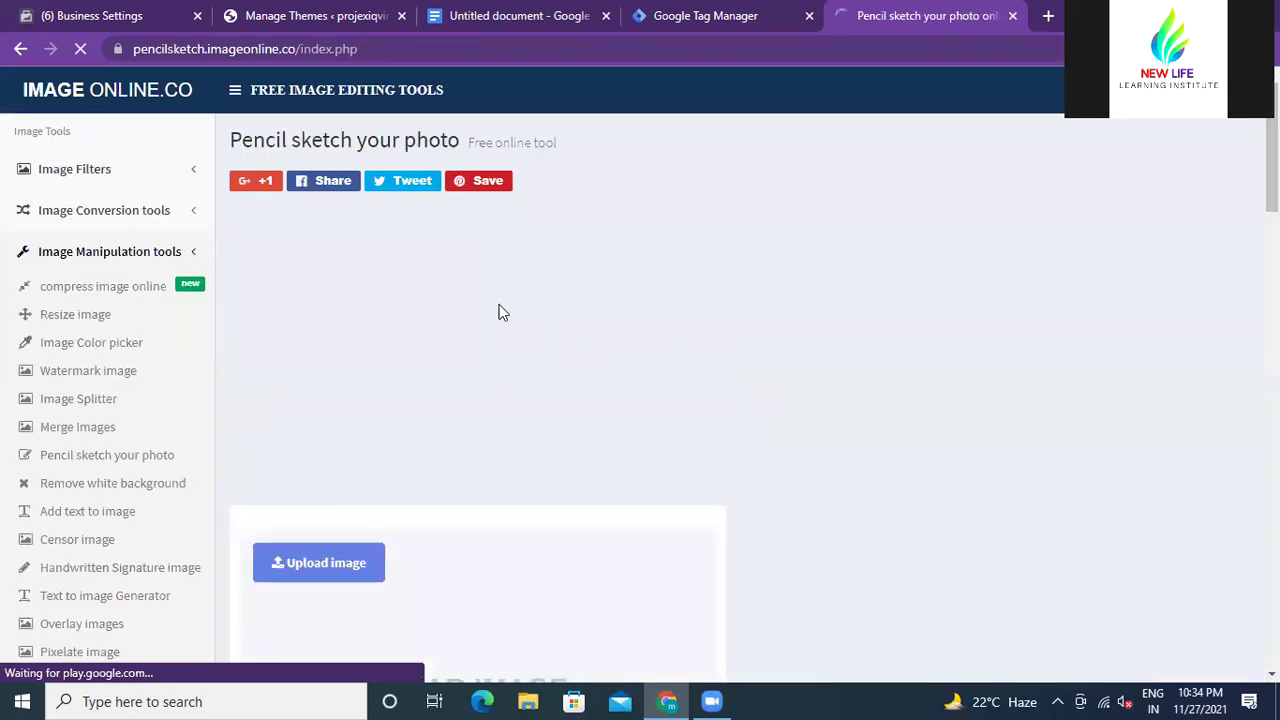
pyautogui.click(20, 49)
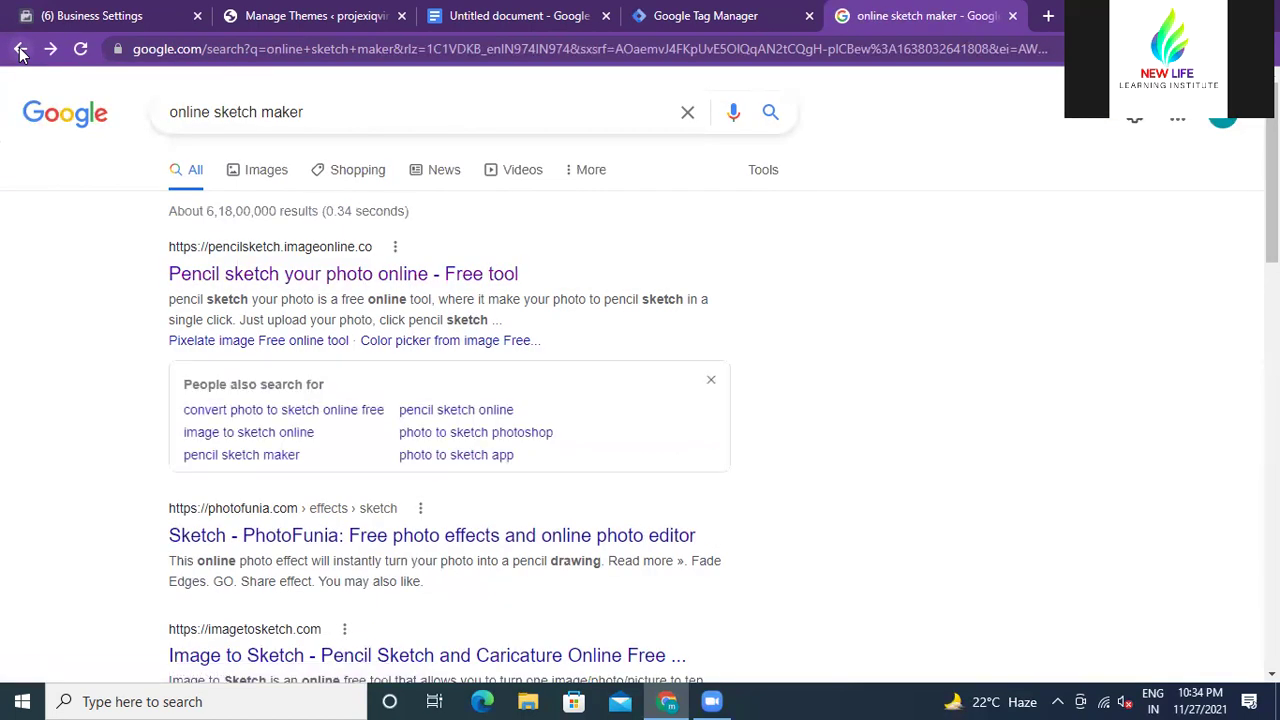
pyautogui.click(20, 50)
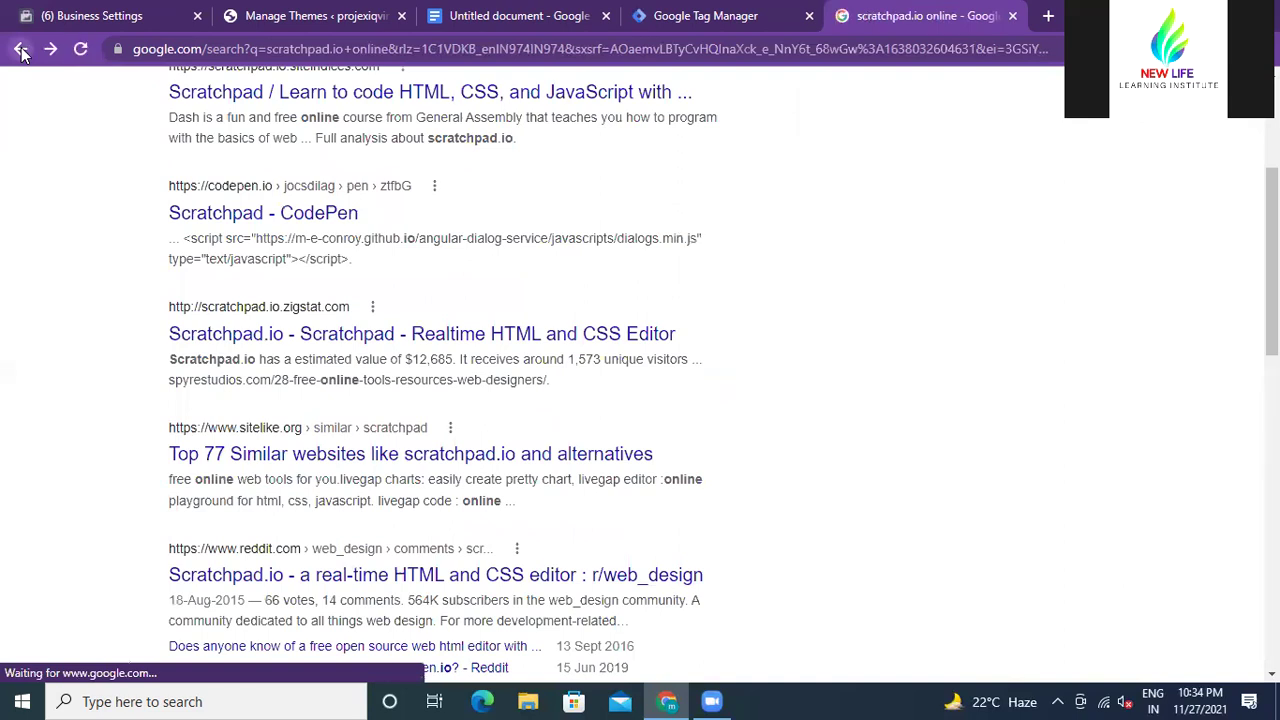
pyautogui.click(20, 50)
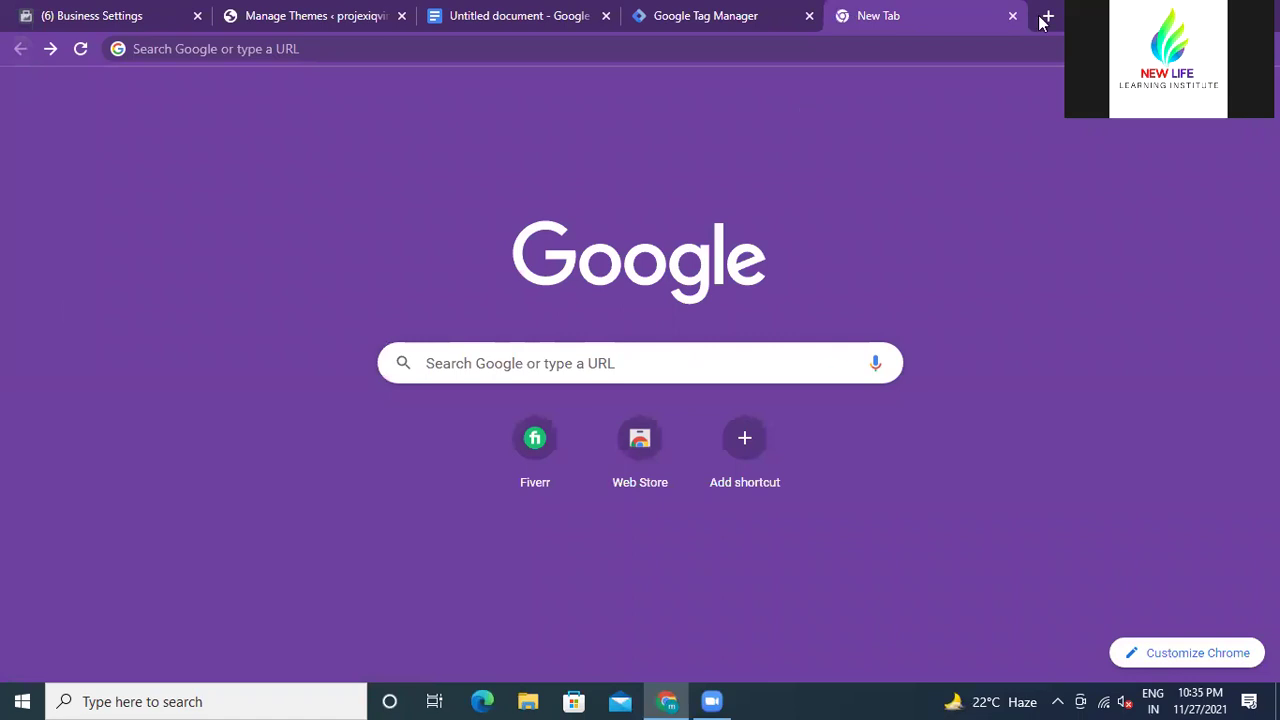
# Switch to the Tag Manager tab, minimize Chrome, and refresh the desktop three times.
pyautogui.hotkey('ctrl', 'shift', 'Tab')
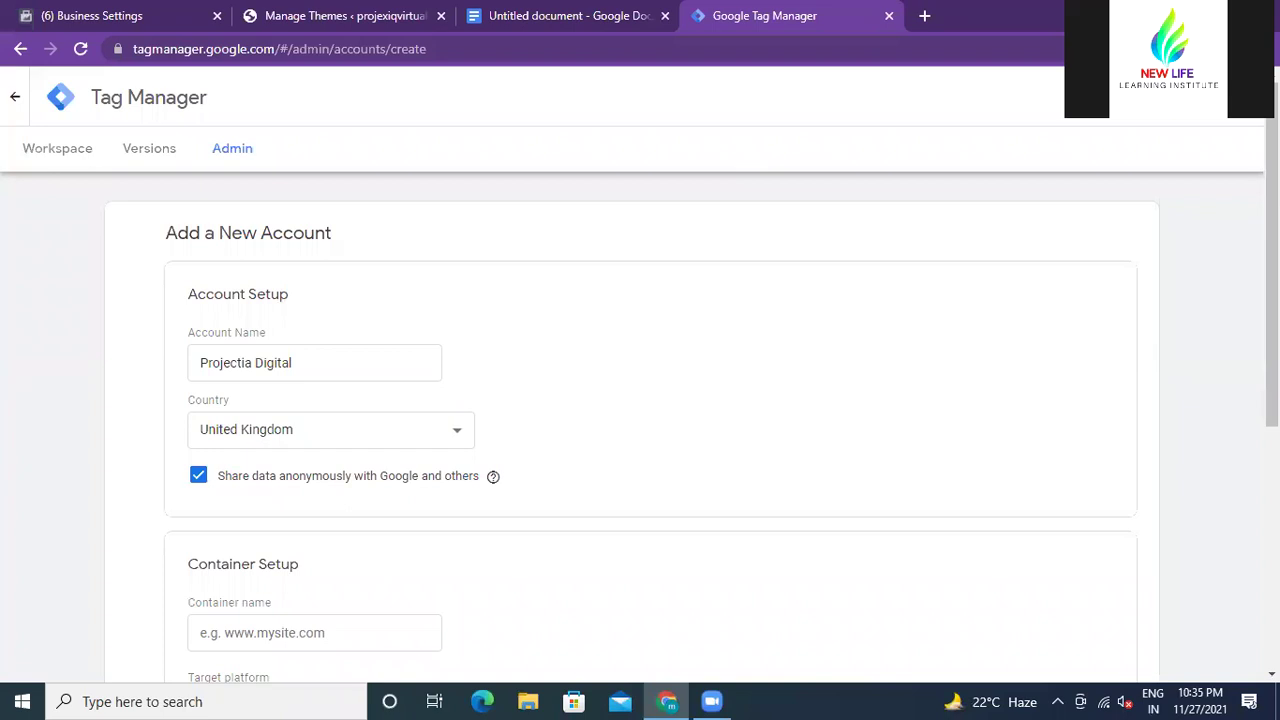
pyautogui.press('super+d')
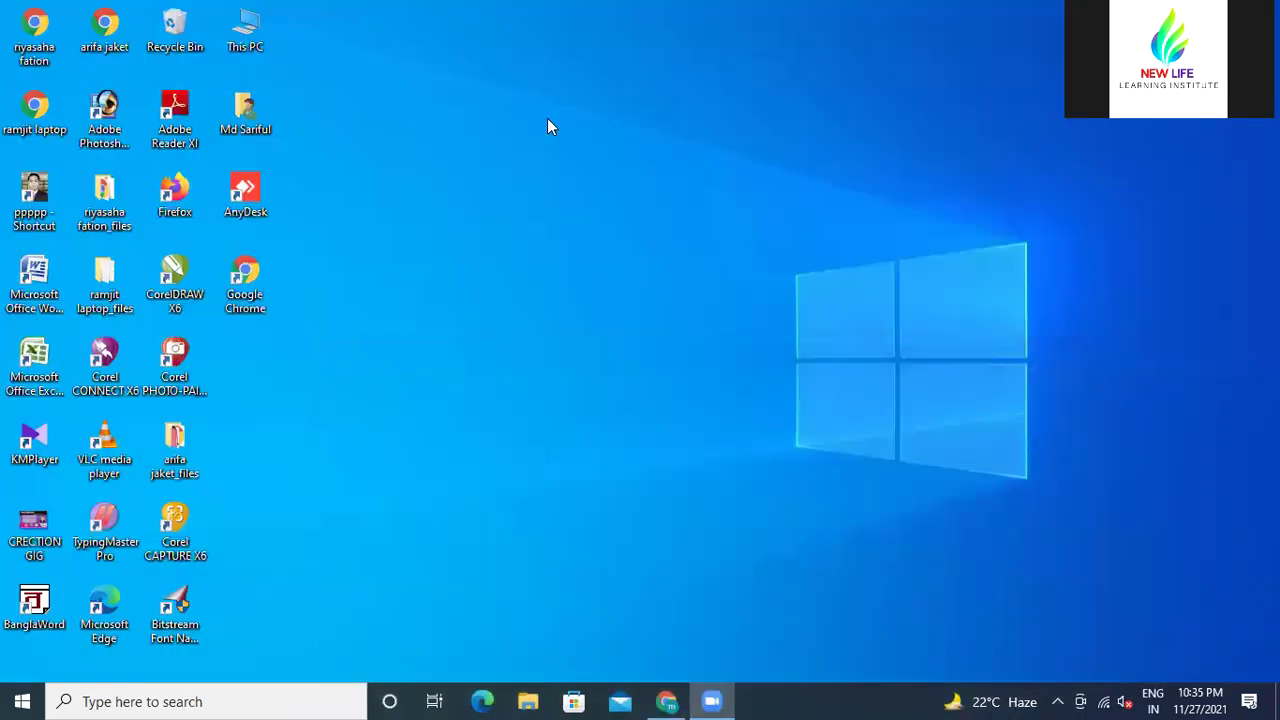
pyautogui.rightClick(455, 147)
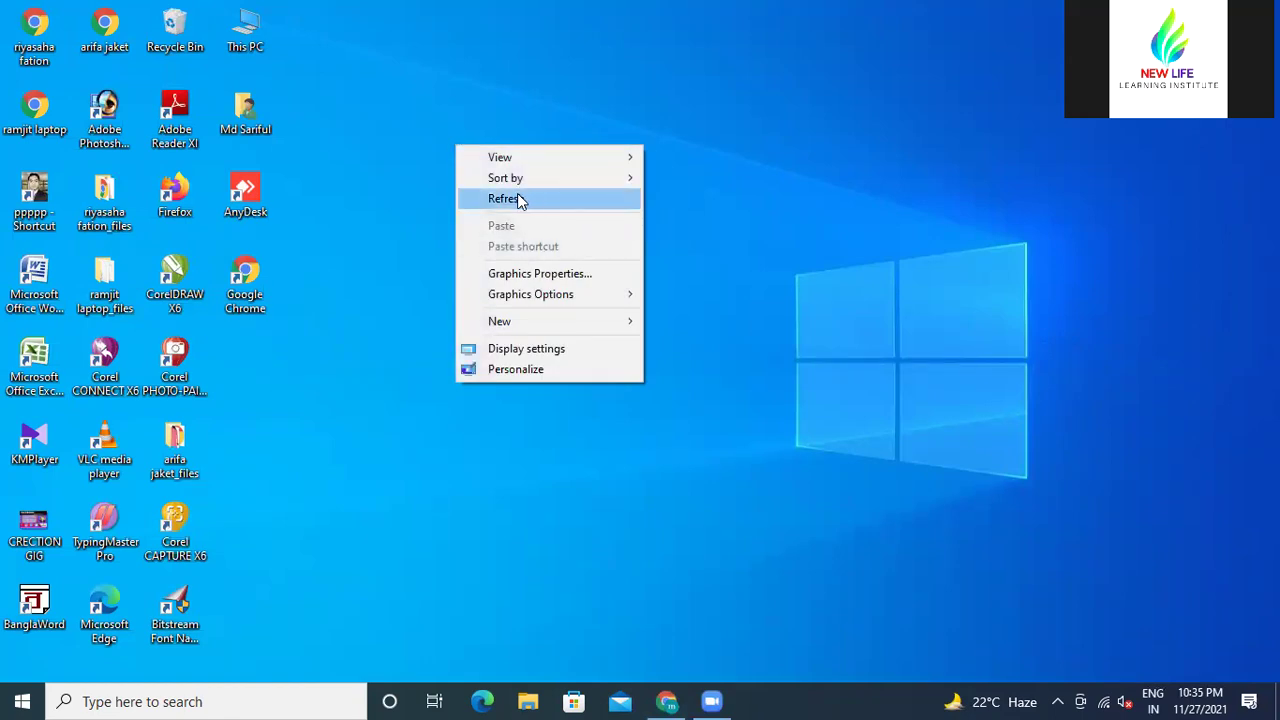
pyautogui.click(522, 199)
pyautogui.rightClick(467, 158)
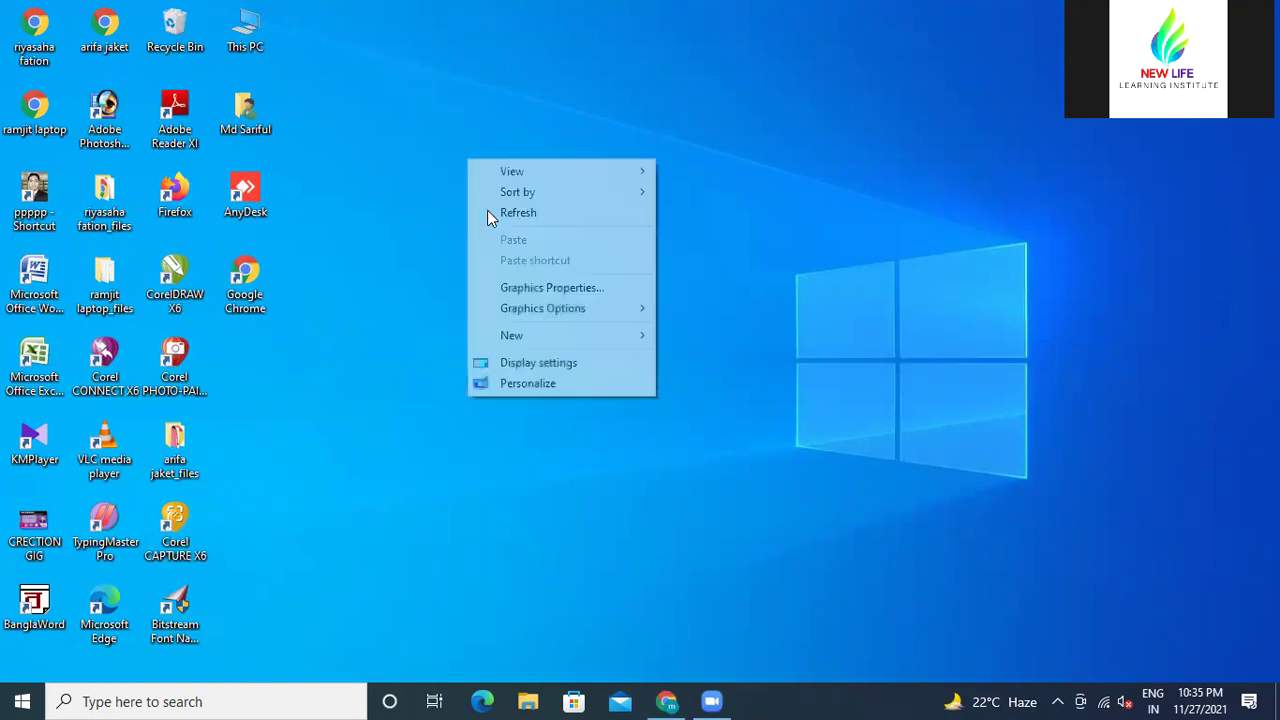
pyautogui.click(505, 212)
pyautogui.rightClick(448, 146)
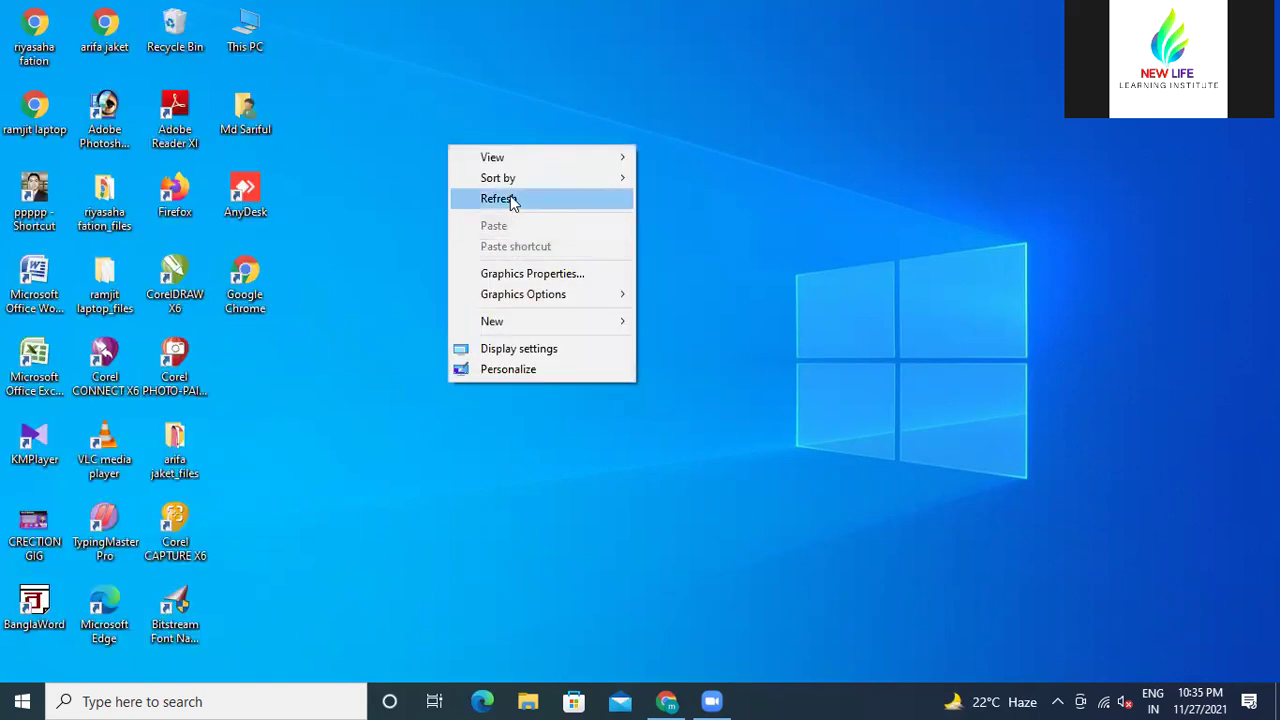
pyautogui.click(507, 199)
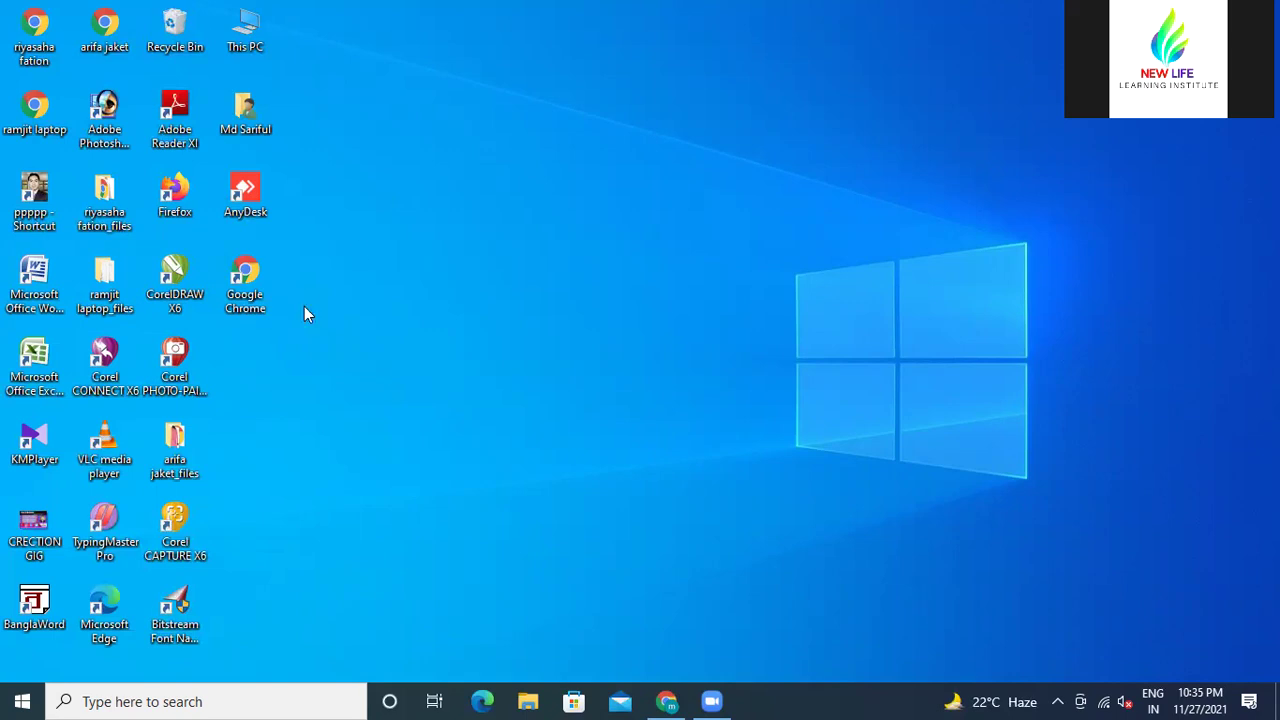
# Open the Windows search panel, type 'drow', then close the panel.
pyautogui.click(137, 701)
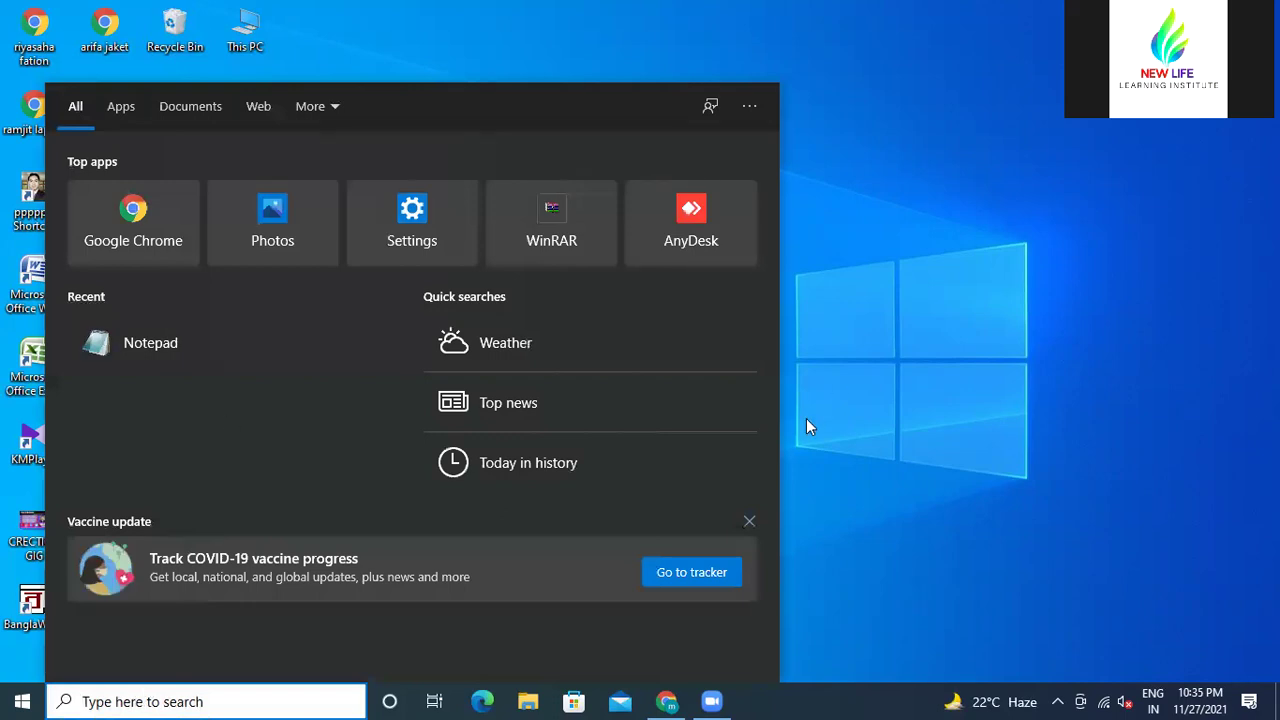
pyautogui.write('drow')
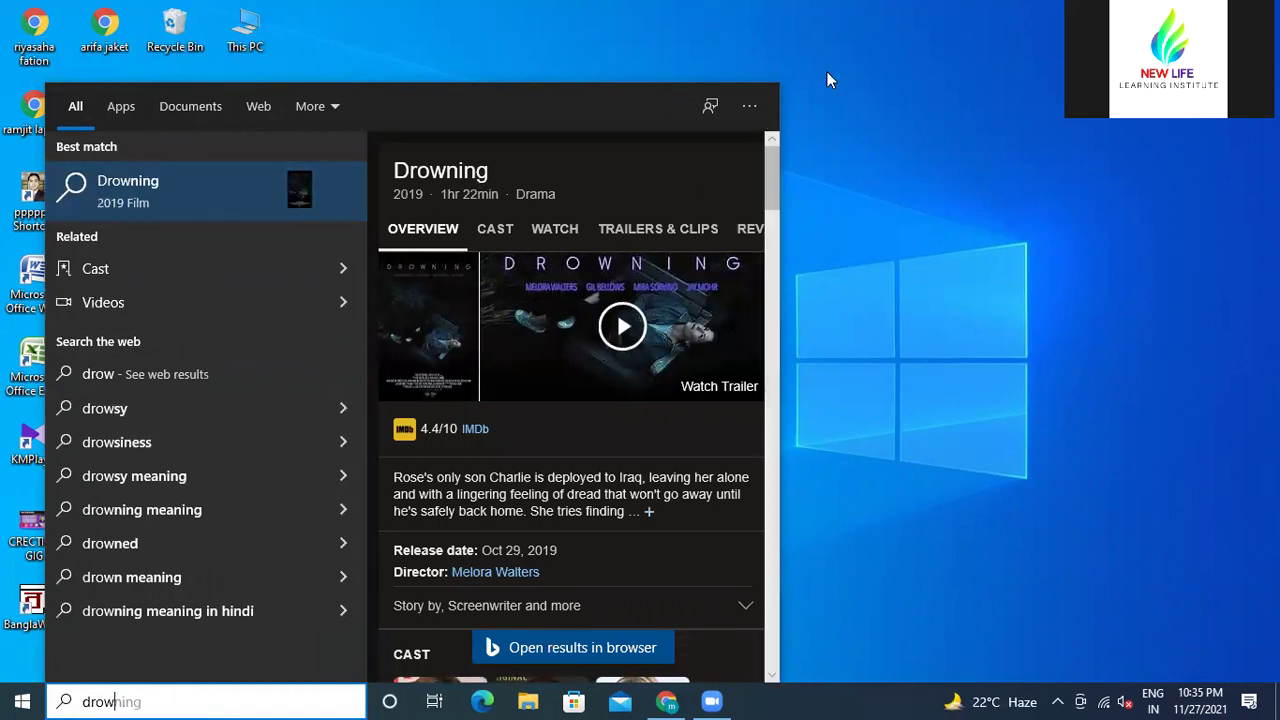
pyautogui.click(740, 61)
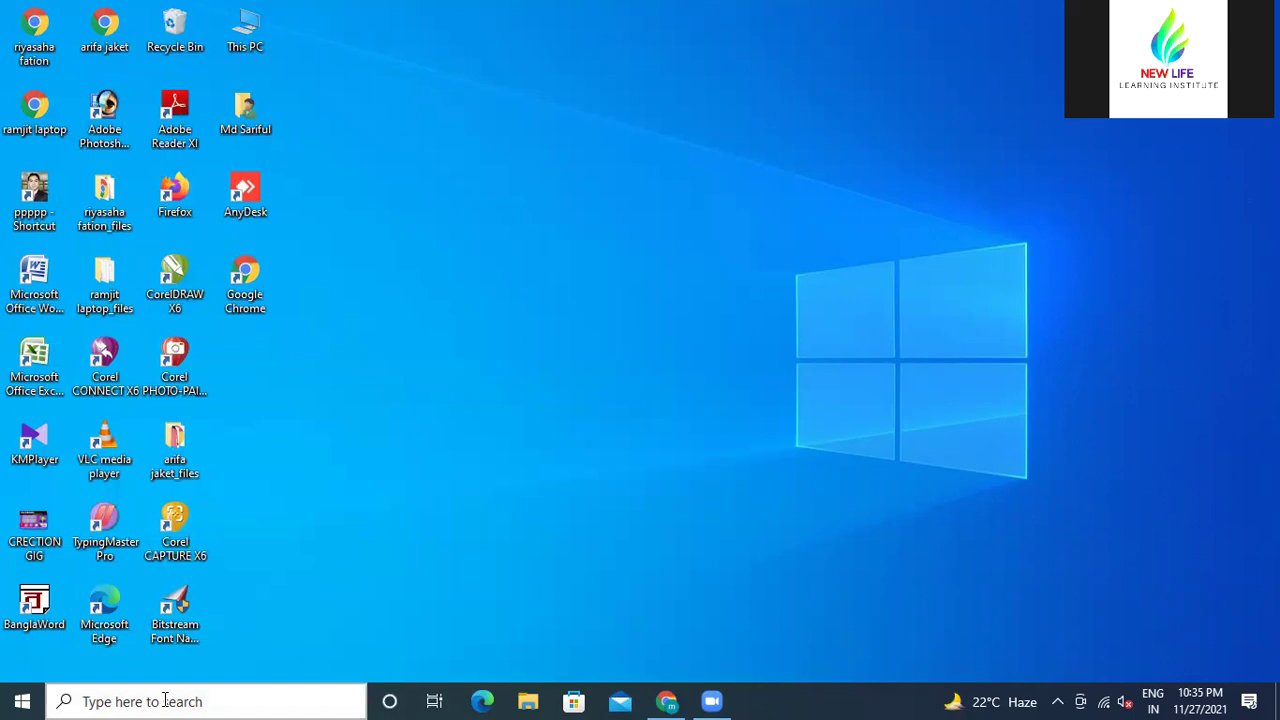
pyautogui.click(165, 700)
pyautogui.click(749, 106)
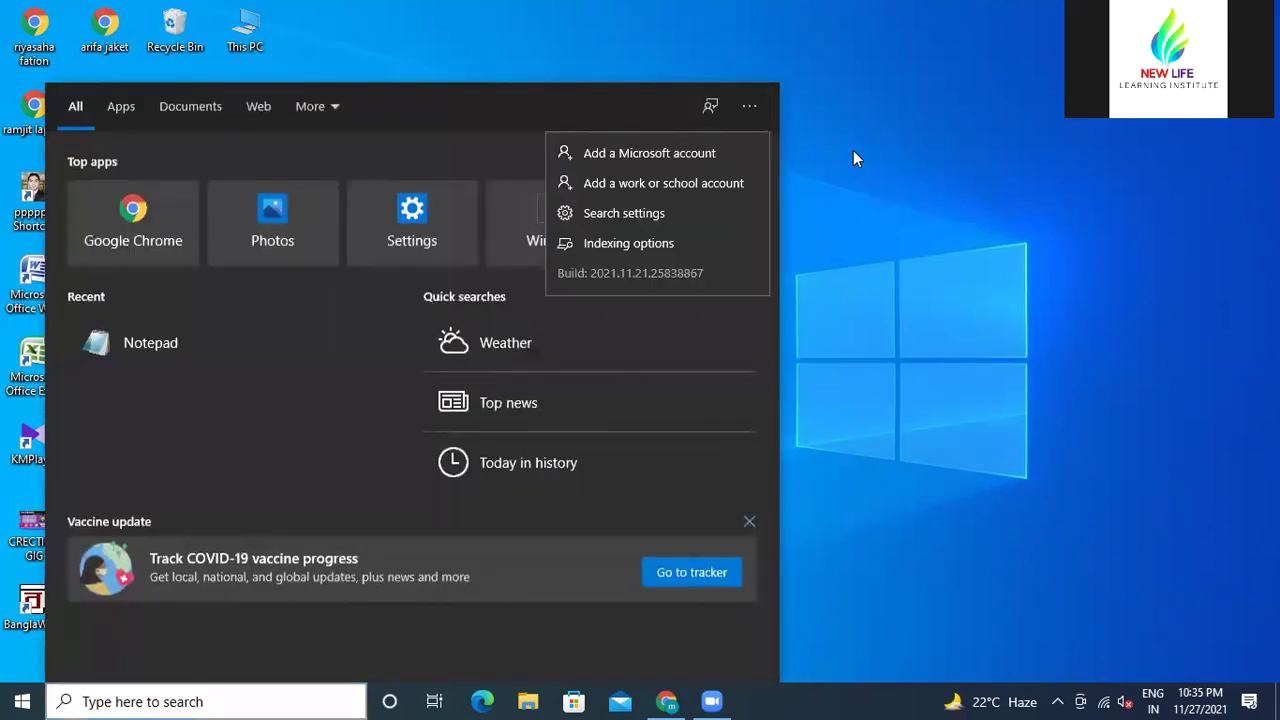
pyautogui.click(850, 165)
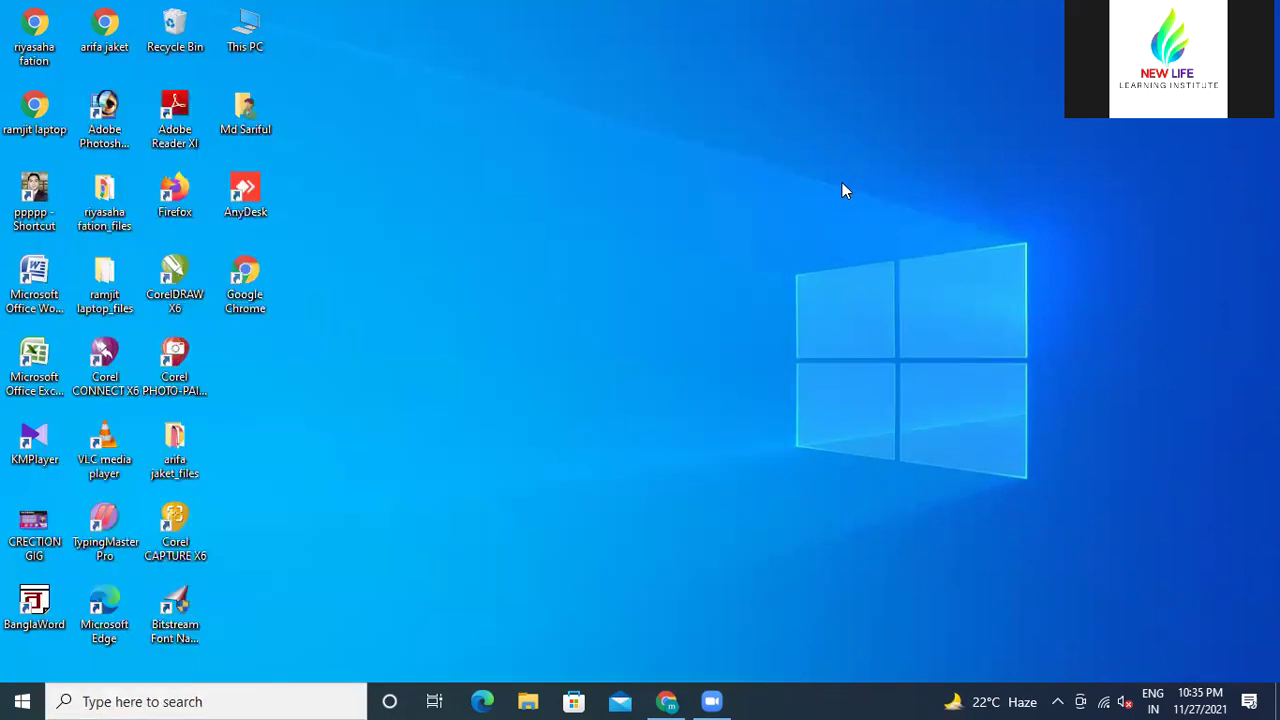
# Open riyasaha fation.html in Chrome, close Chrome with Alt+F4, and refresh the desktop three times.
pyautogui.doubleClick(33, 24)
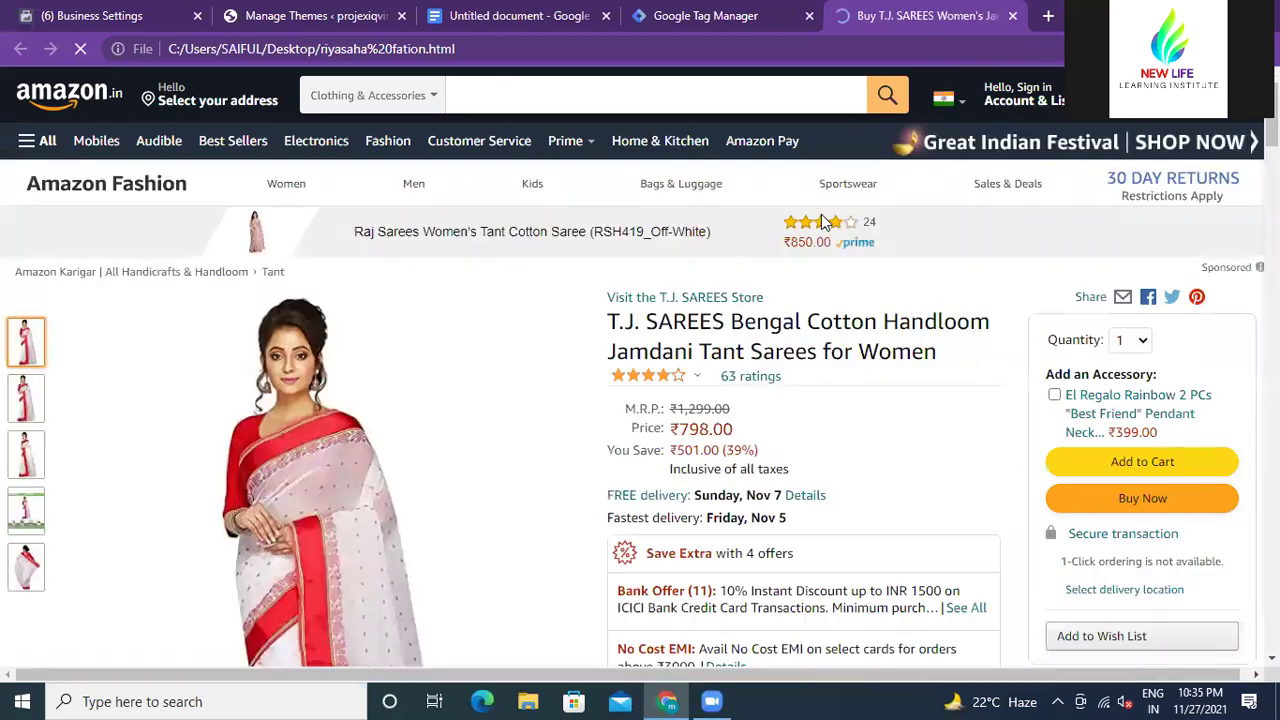
pyautogui.hotkey('alt', 'F4')
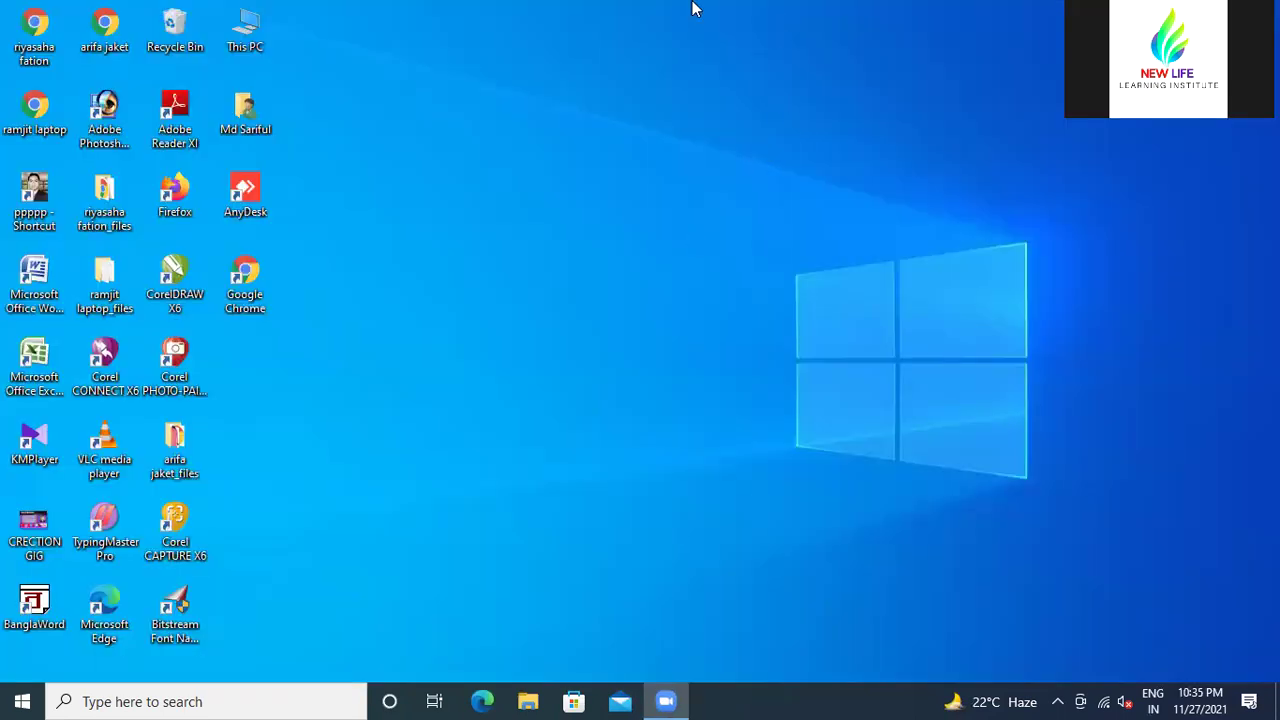
pyautogui.rightClick(414, 168)
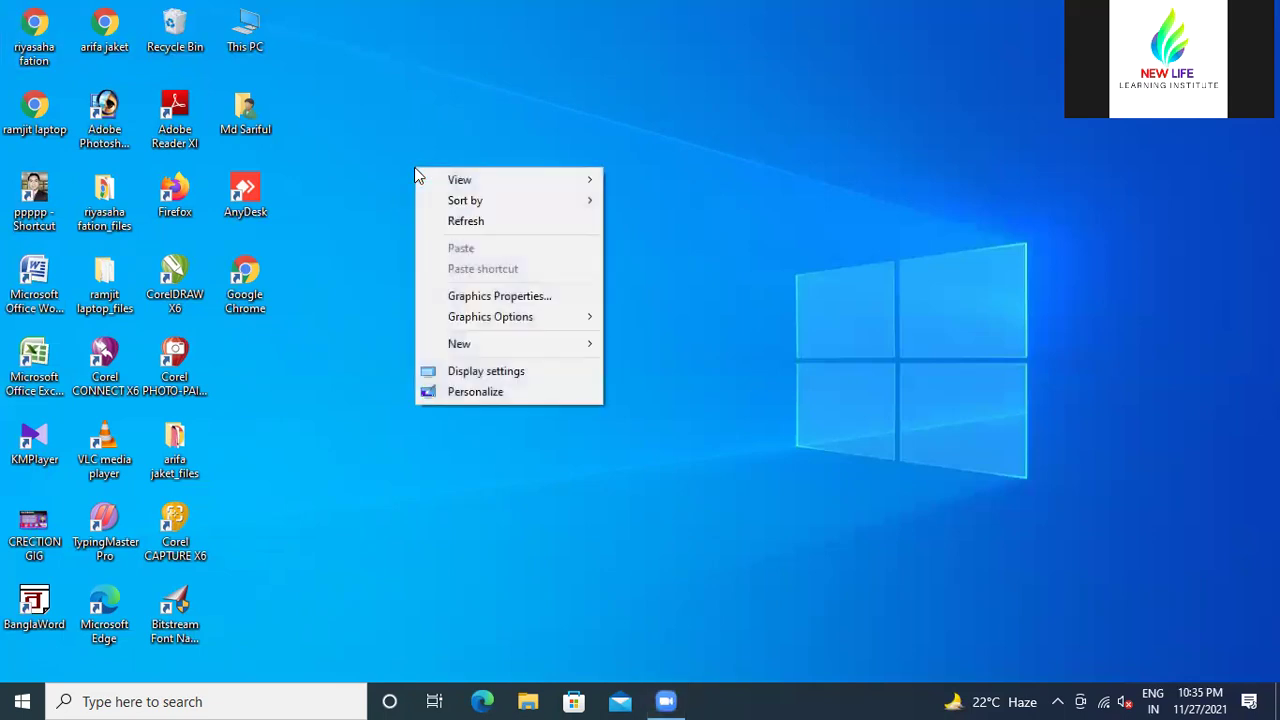
pyautogui.click(488, 221)
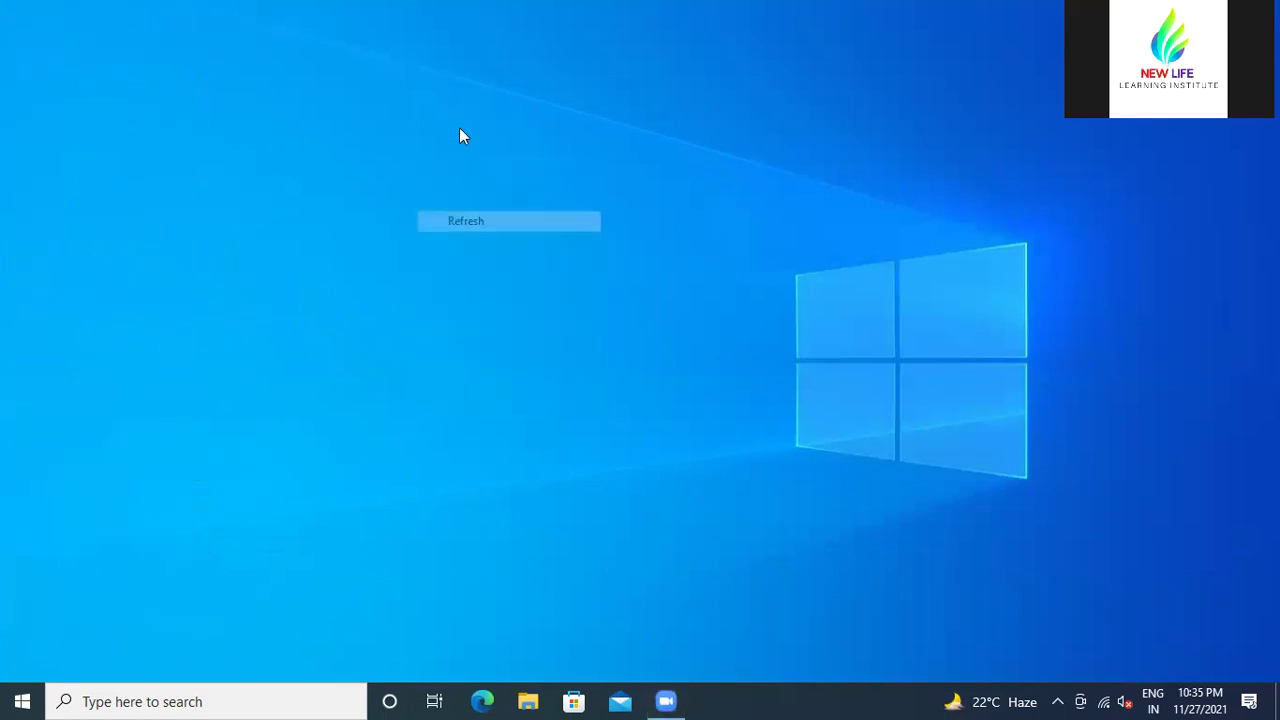
pyautogui.rightClick(459, 127)
pyautogui.click(505, 178)
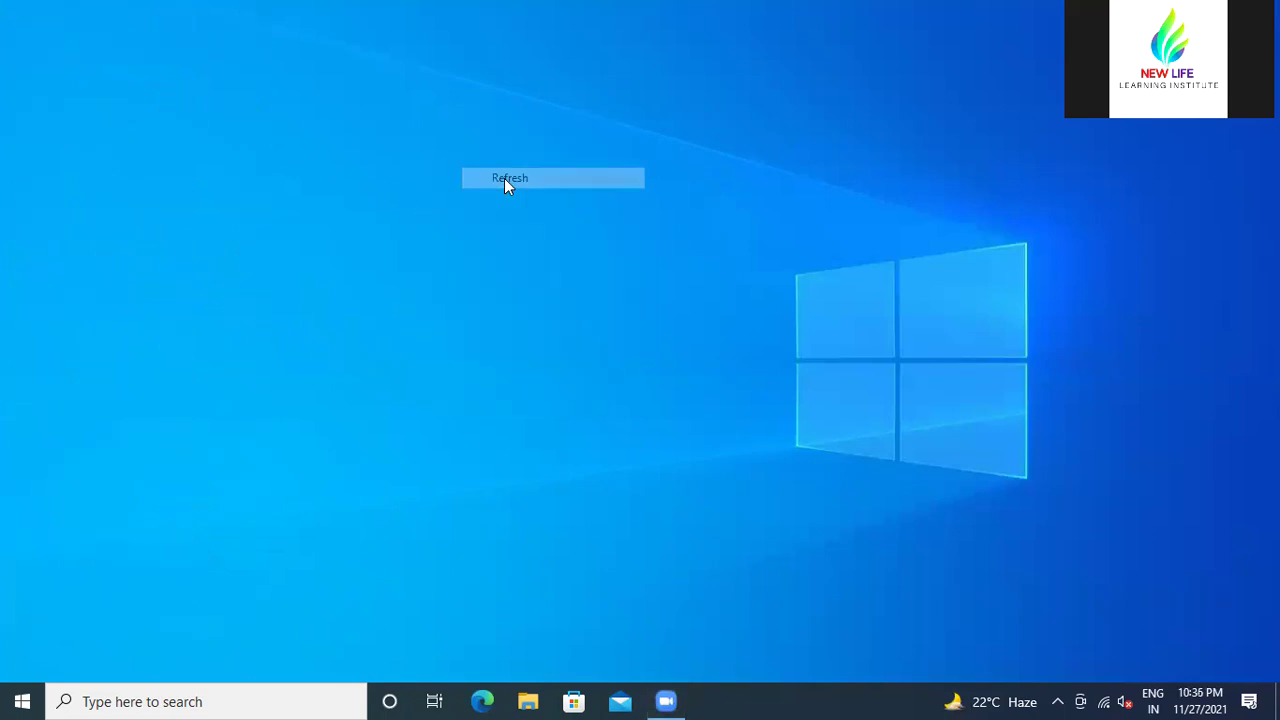
pyautogui.rightClick(476, 174)
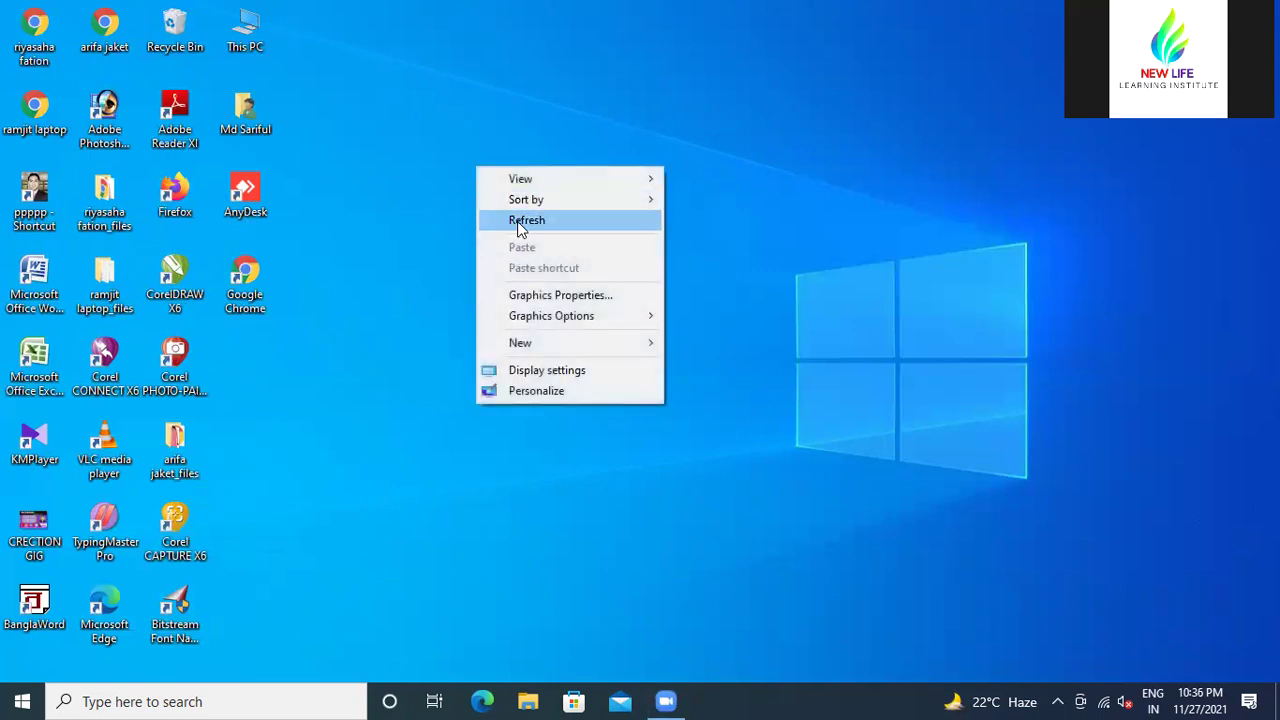
pyautogui.click(518, 221)
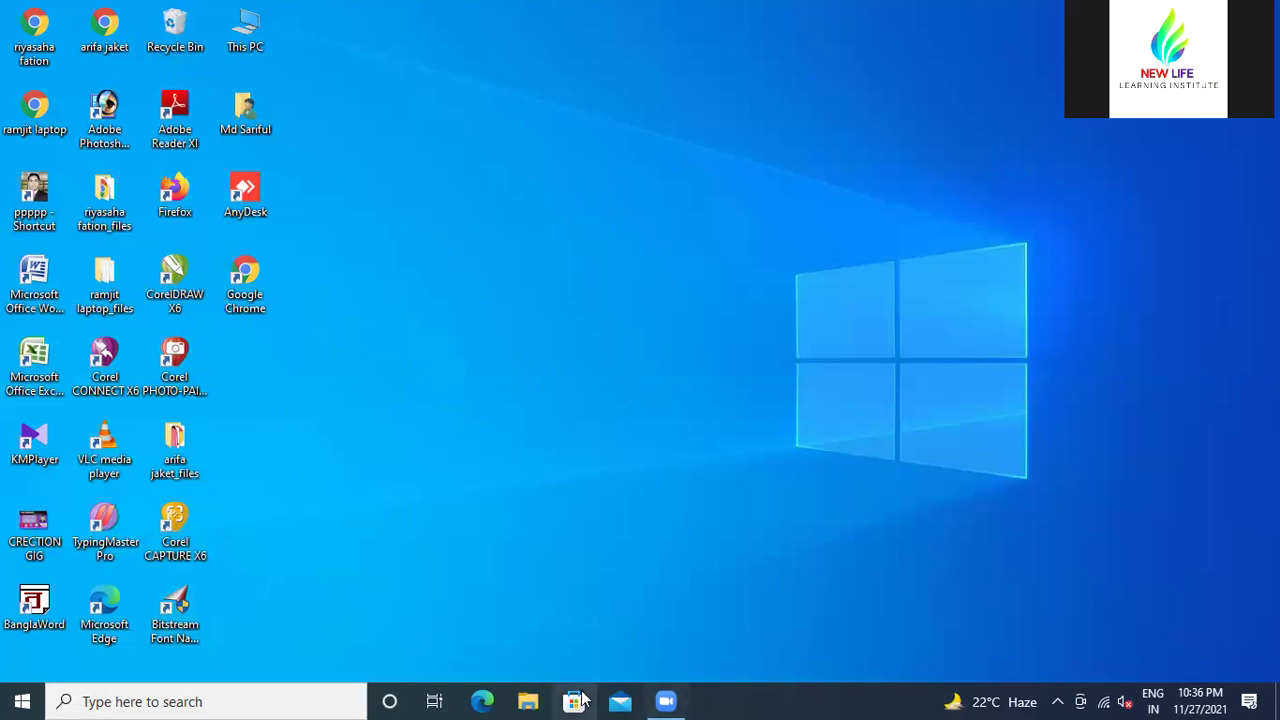
pyautogui.click(22, 699)
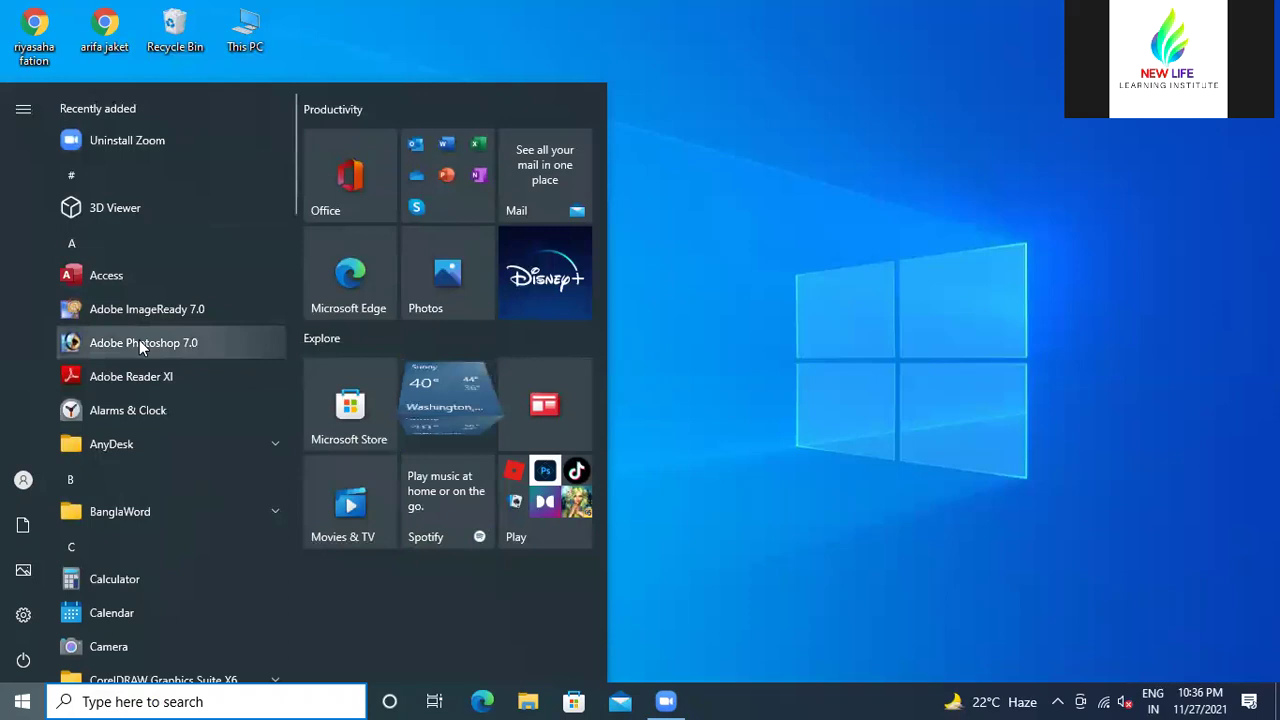
pyautogui.scroll(-2, 139, 341)
pyautogui.scroll(-6, 139, 342)
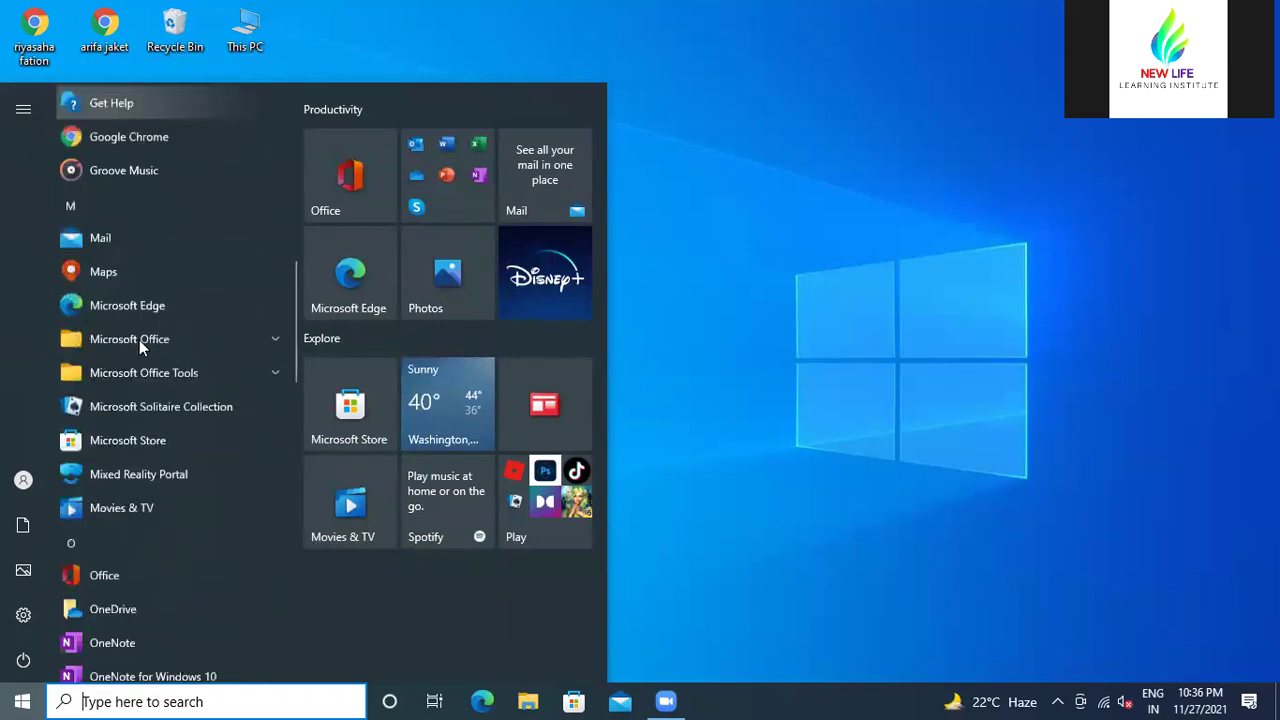
pyautogui.scroll(-2, 139, 347)
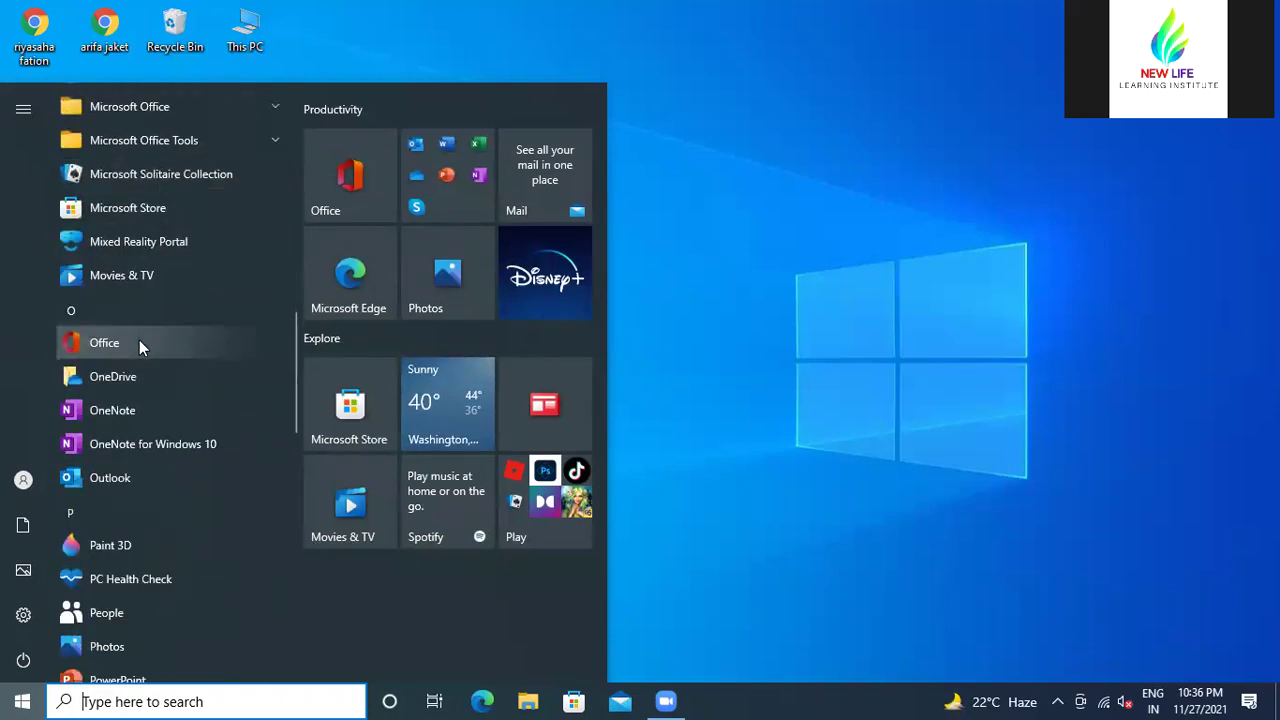
pyautogui.scroll(-2, 139, 347)
pyautogui.scroll(-1, 139, 342)
pyautogui.scroll(3, 139, 342)
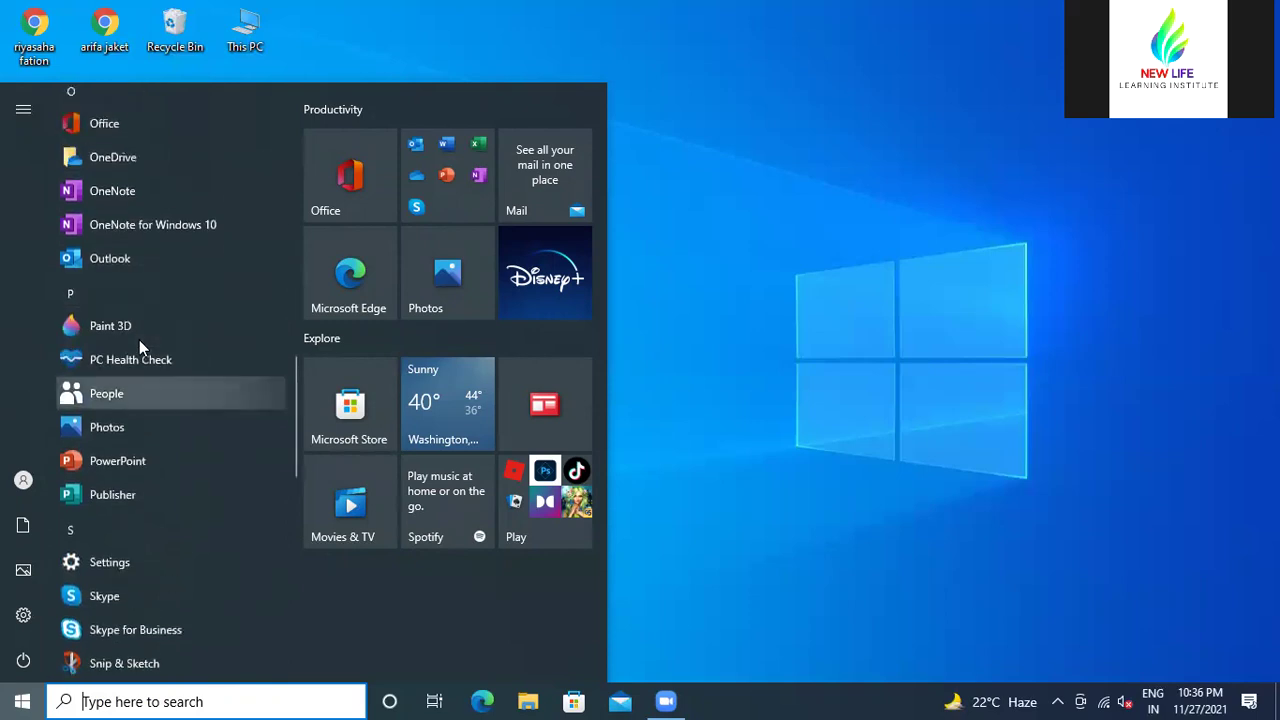
pyautogui.scroll(1, 139, 347)
pyautogui.scroll(-1, 139, 347)
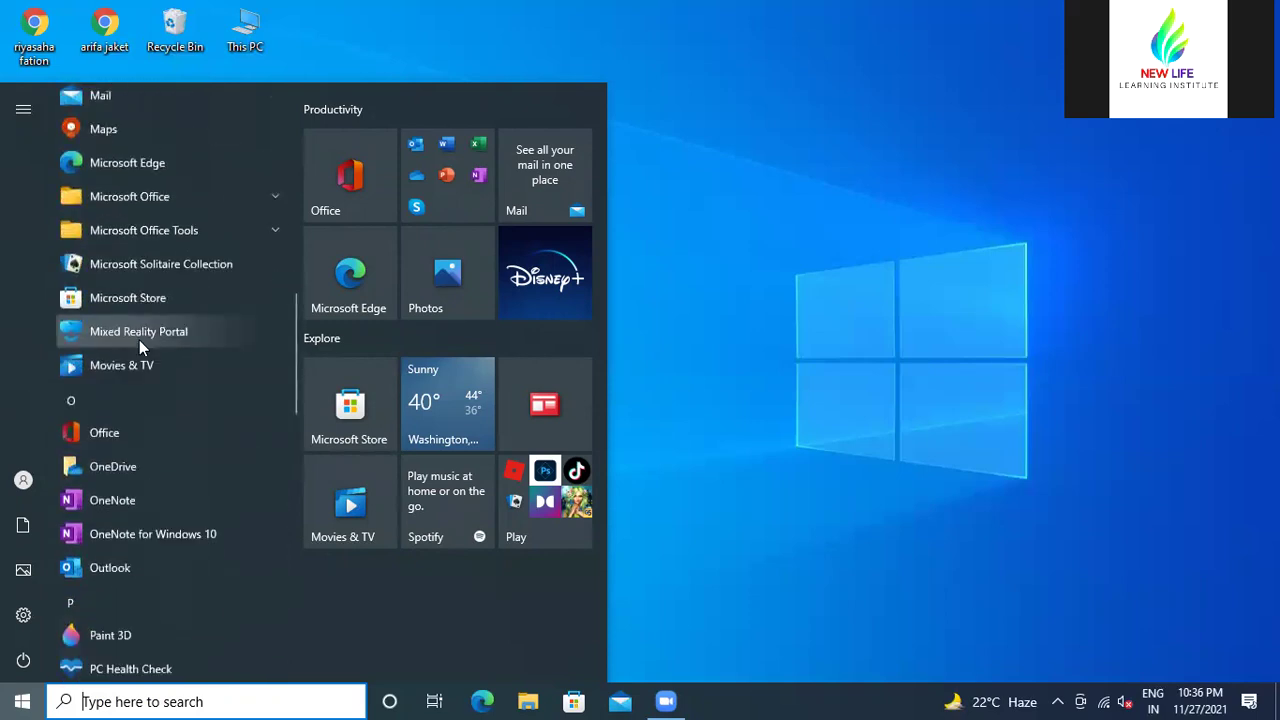
pyautogui.scroll(1, 139, 347)
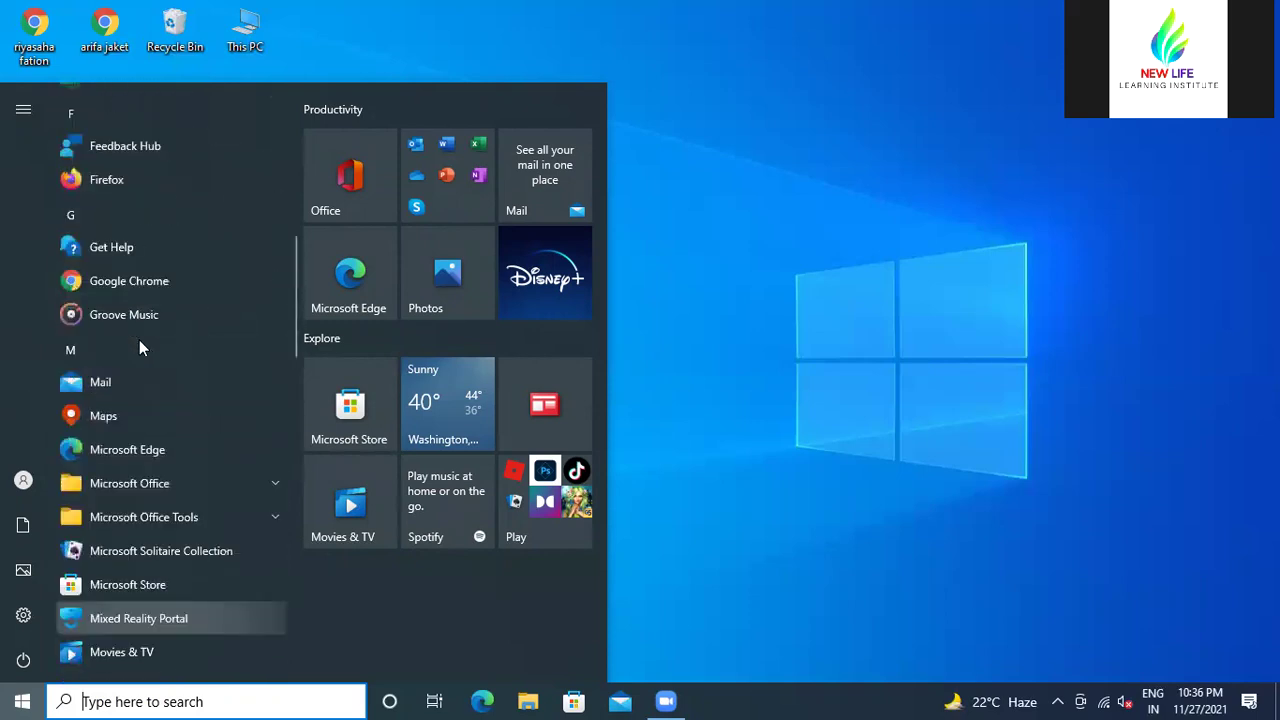
pyautogui.scroll(1, 139, 347)
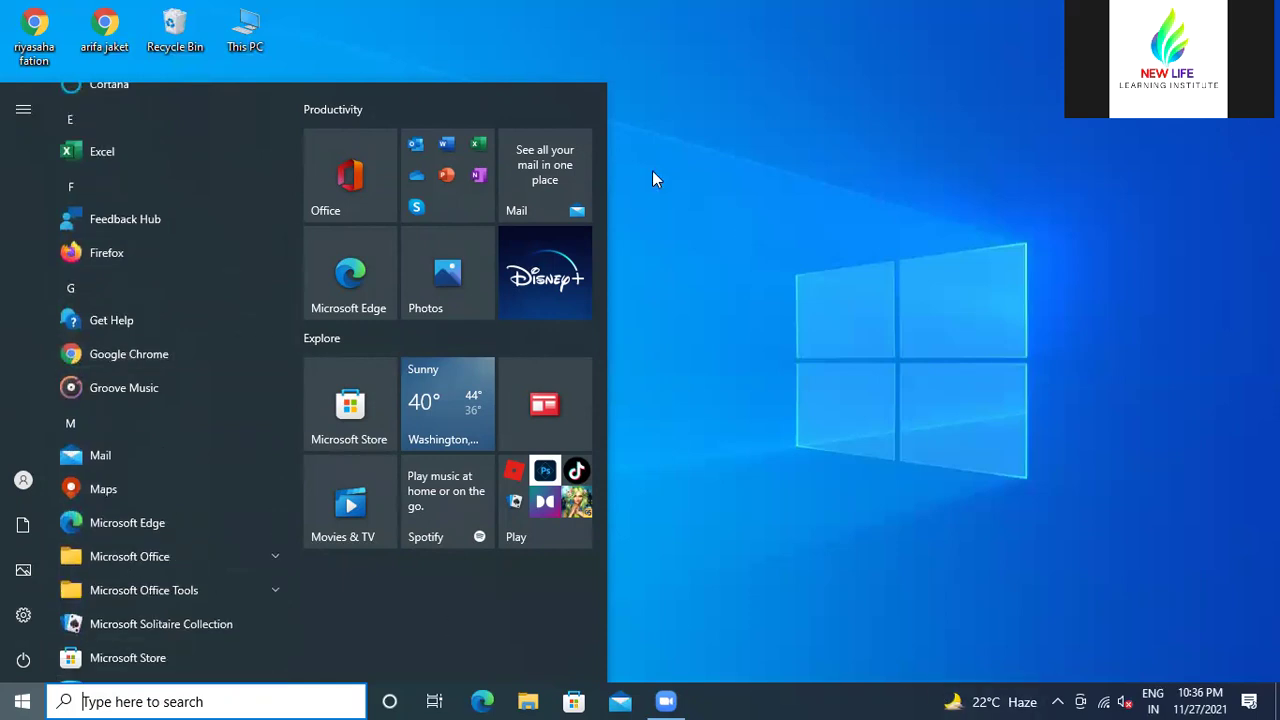
pyautogui.click(733, 85)
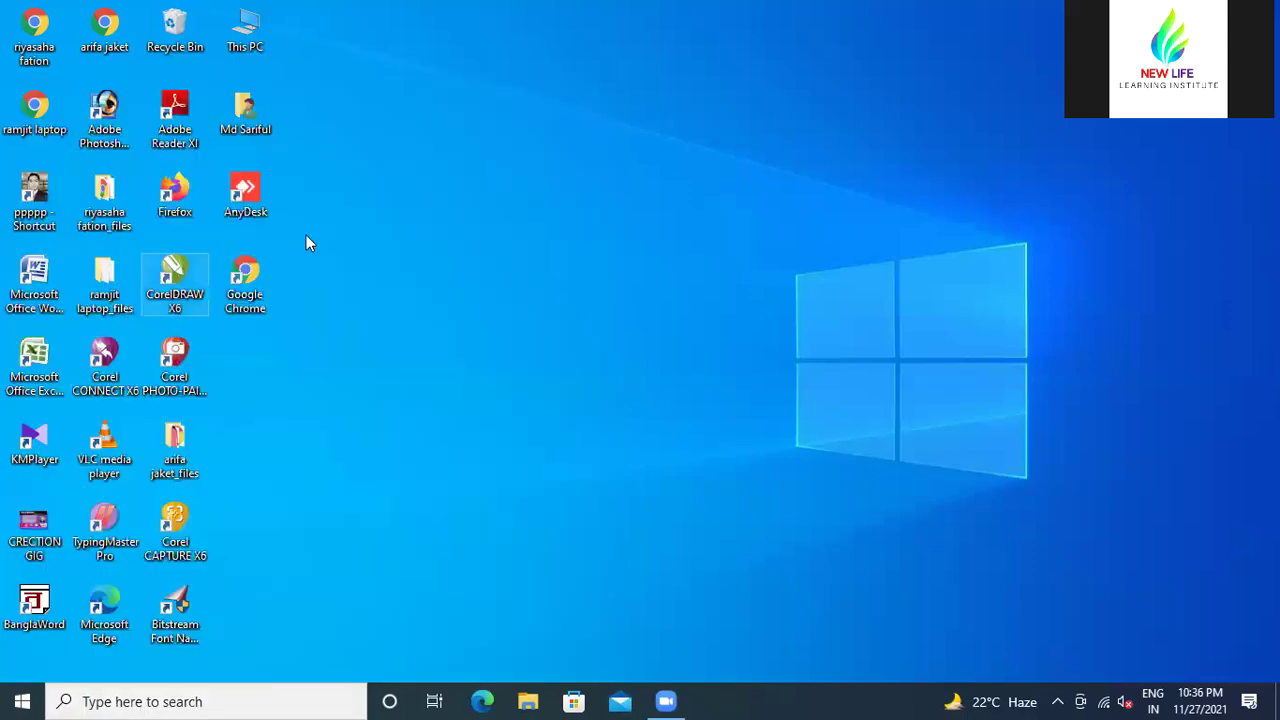
# Launch Chrome with the saved profile, search for canva.com from recent searches, then close Chrome.
pyautogui.doubleClick(250, 293)
pyautogui.click(407, 377)
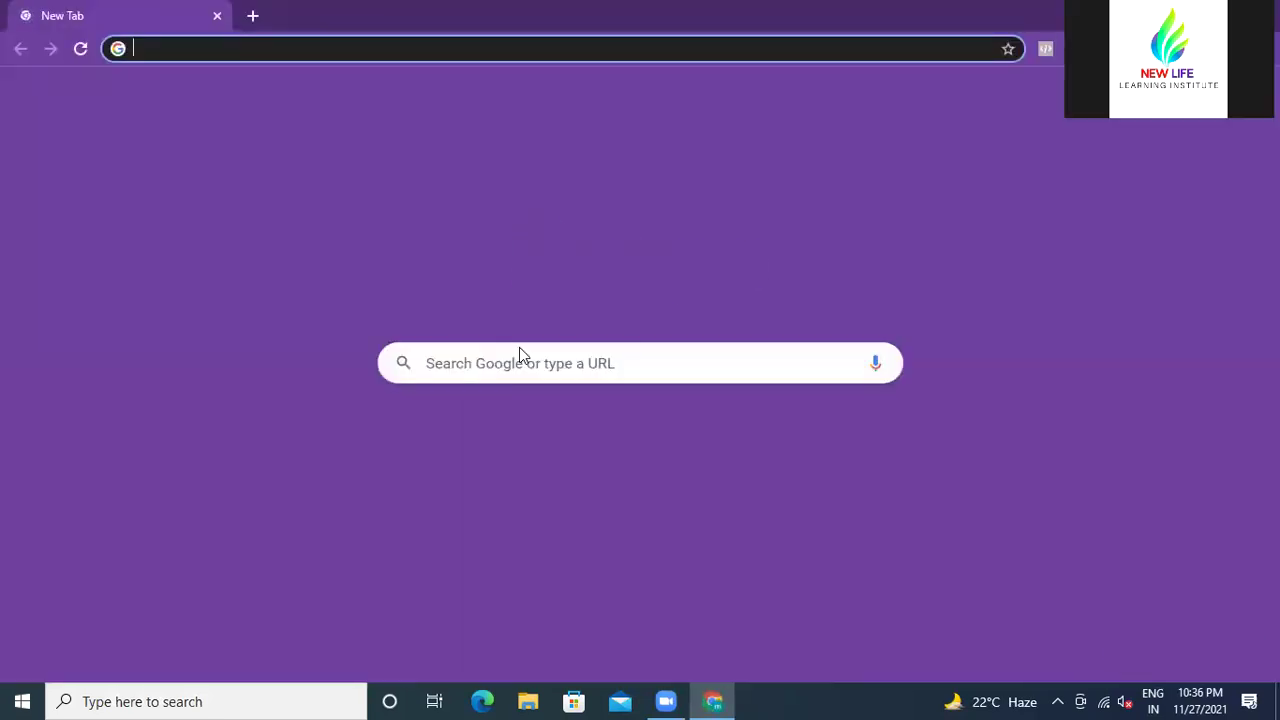
pyautogui.click(645, 362)
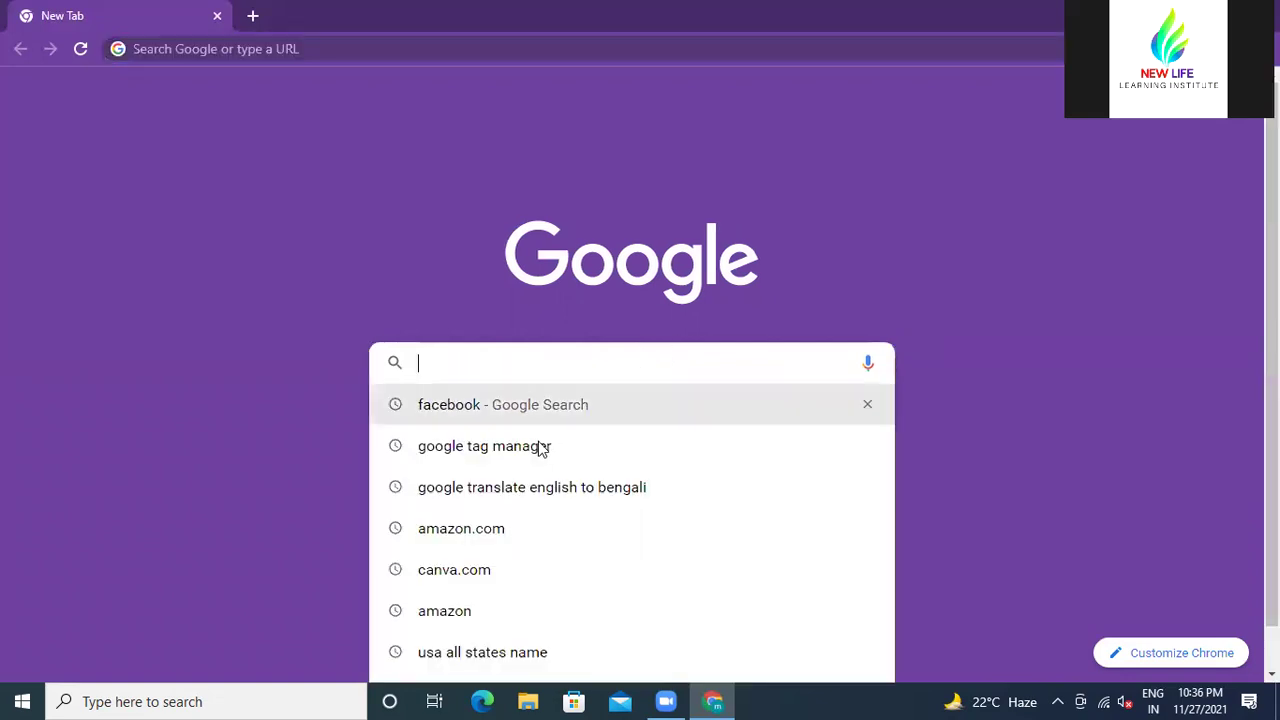
pyautogui.scroll(-1, 466, 512)
pyautogui.click(463, 520)
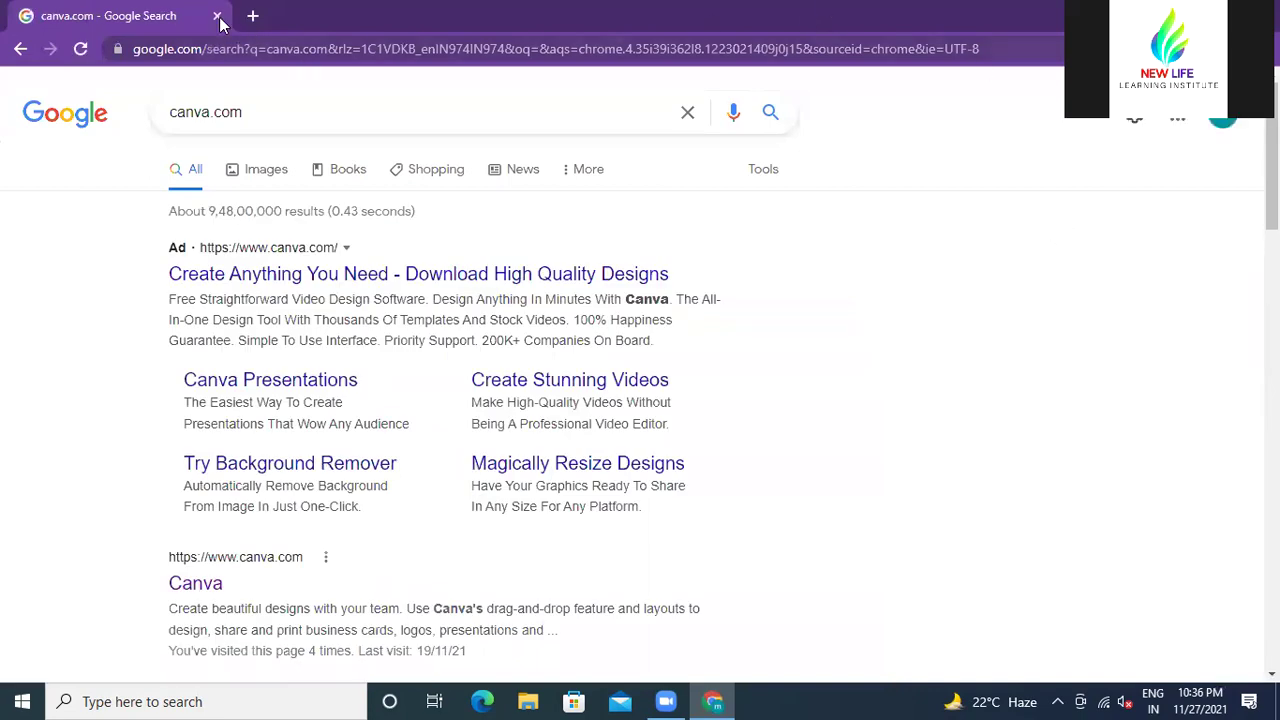
pyautogui.hotkey('alt', 'F4')
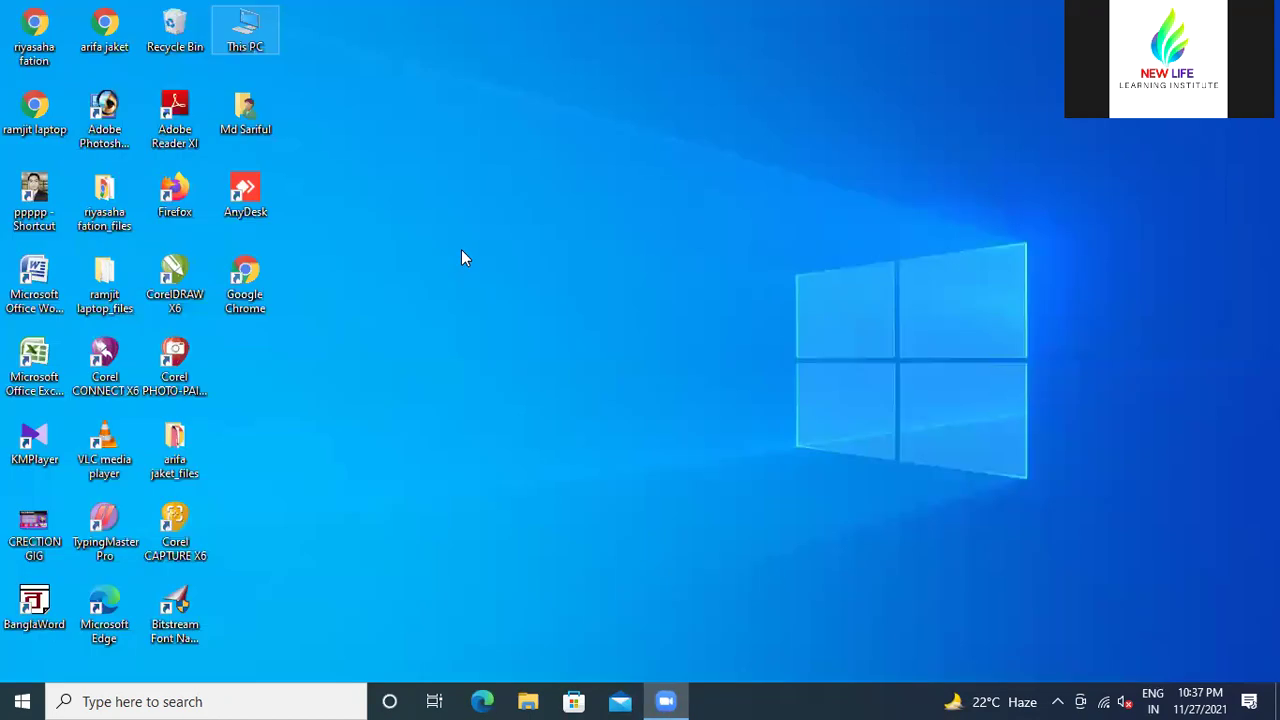
# Relaunch Chrome with the saved profile, open Facebook from recent searches, and add a blank tab.
pyautogui.doubleClick(247, 278)
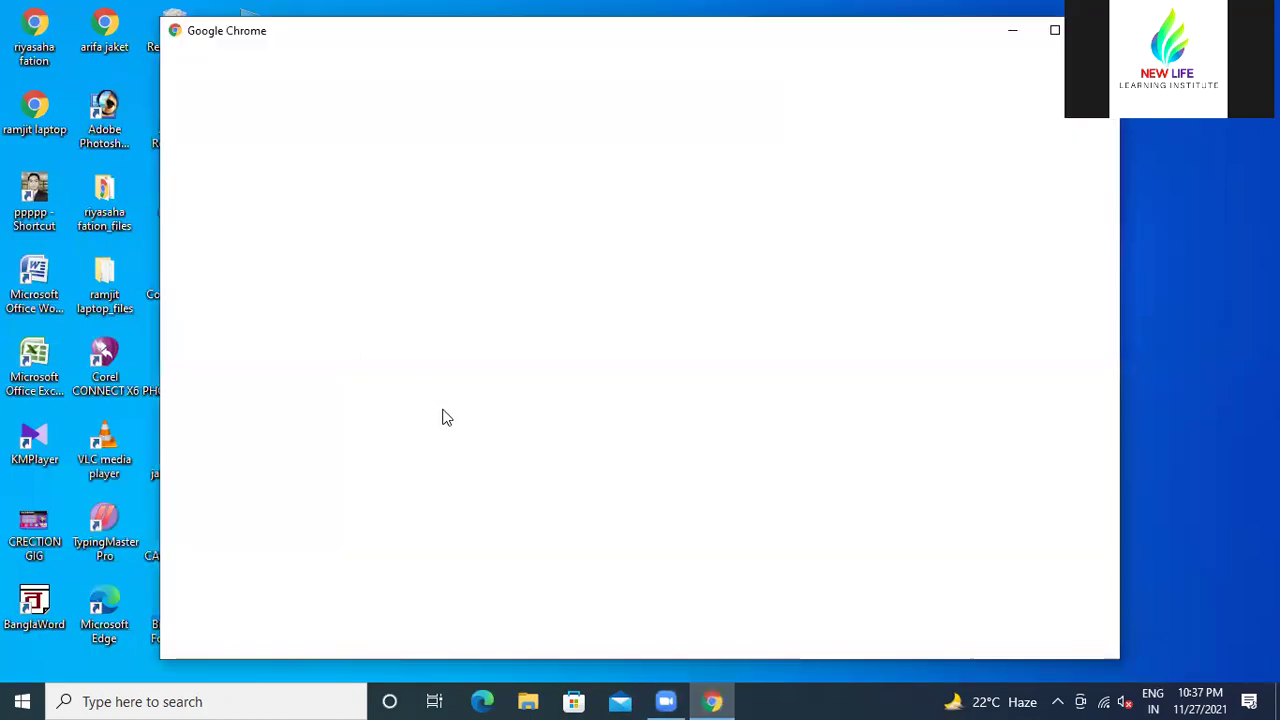
pyautogui.click(411, 373)
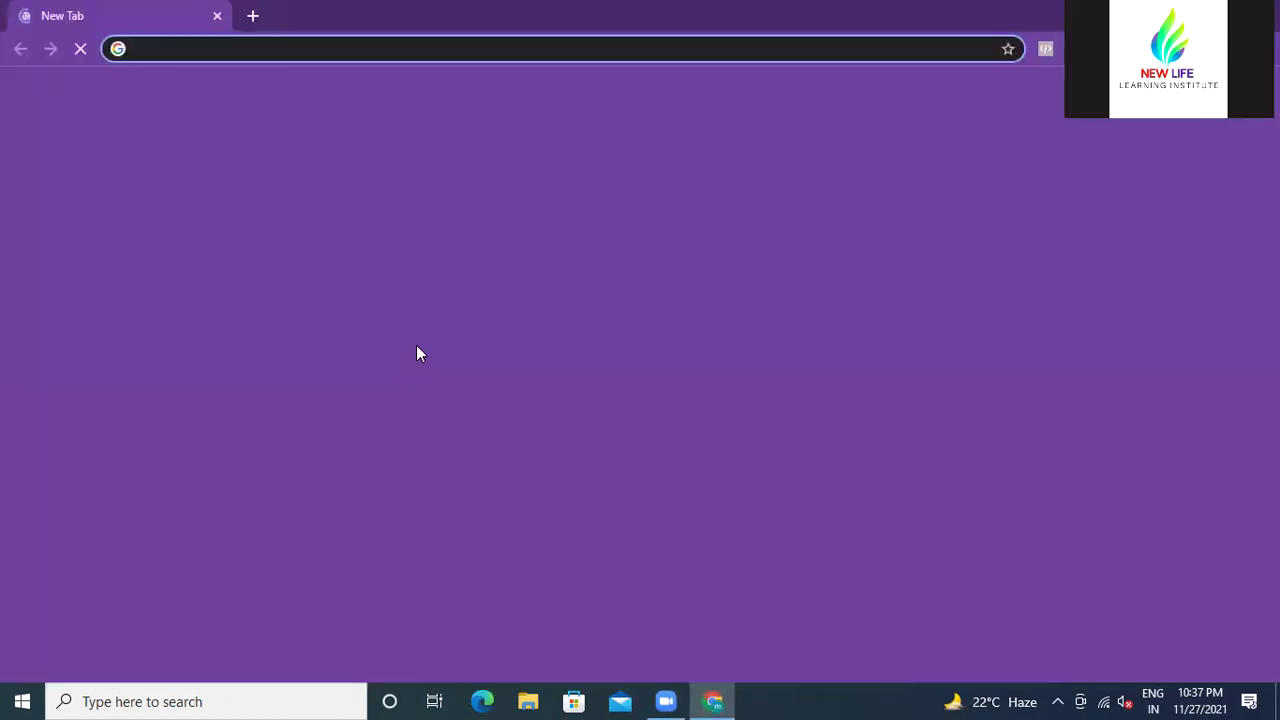
pyautogui.click(623, 363)
pyautogui.click(451, 414)
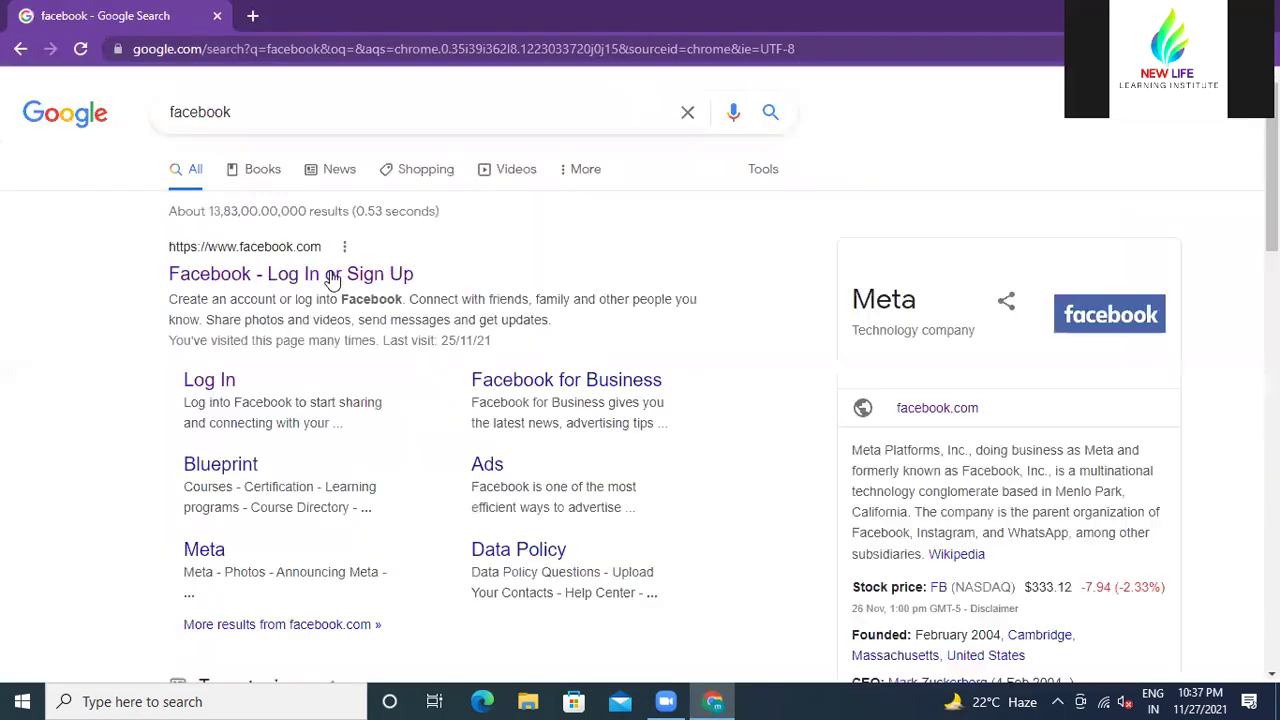
pyautogui.click(333, 275)
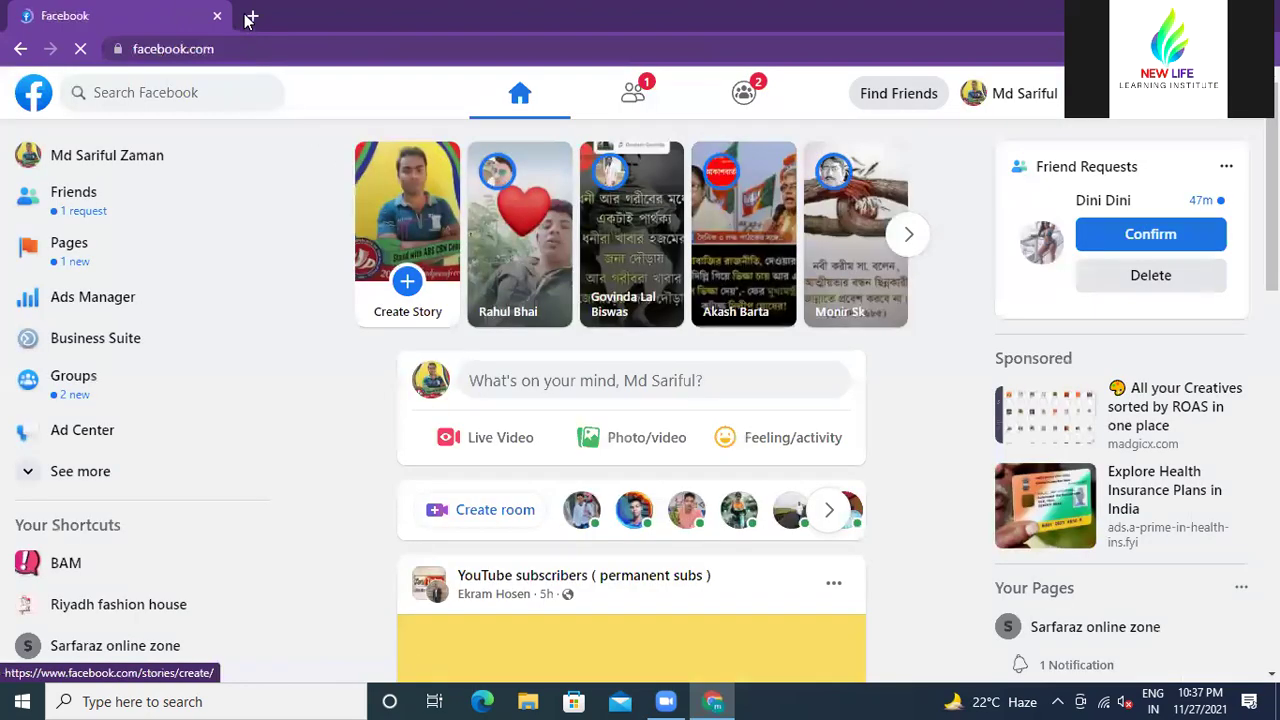
pyautogui.click(251, 17)
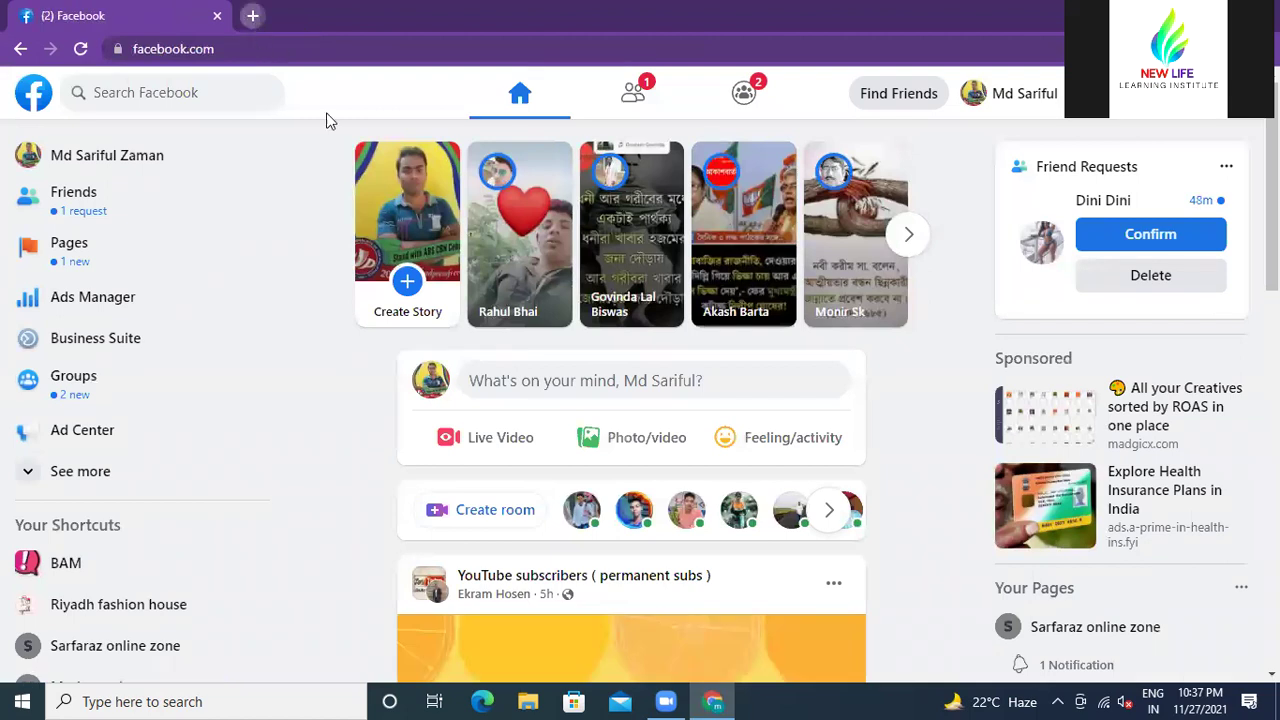
pyautogui.click(626, 348)
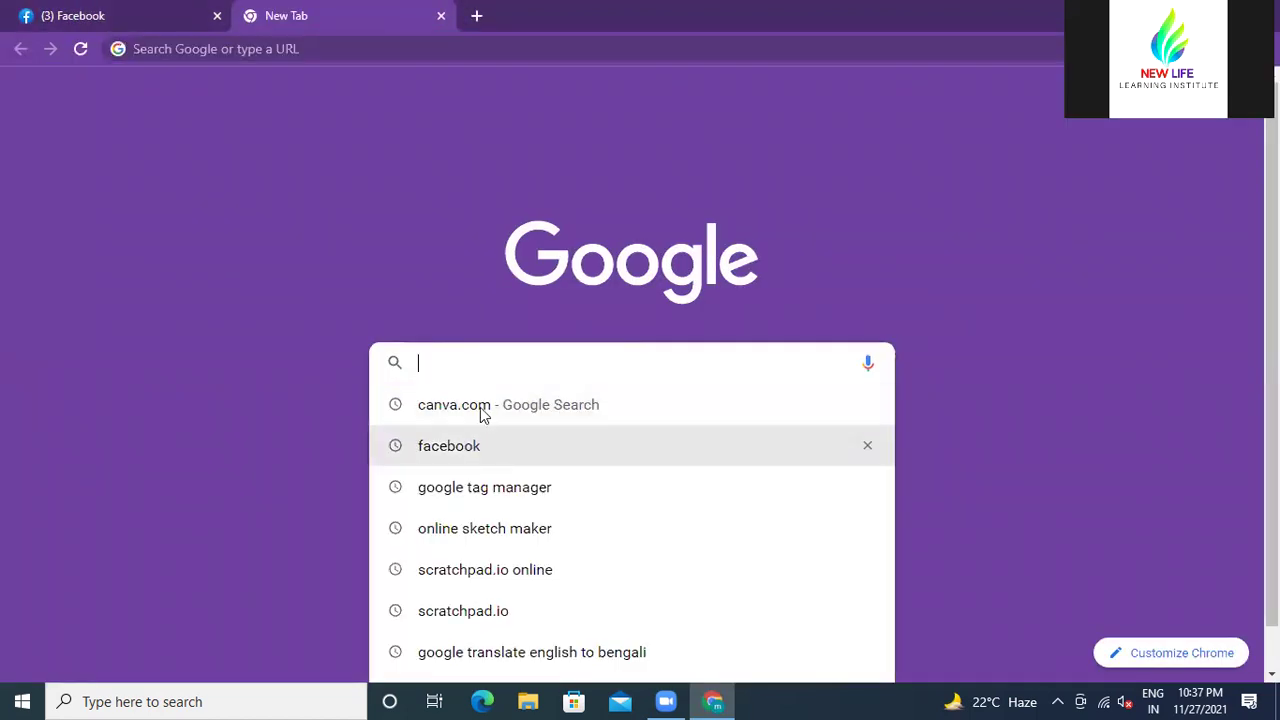
# Search canva.com from recent searches and open the Canva Home page from the results.
pyautogui.click(480, 405)
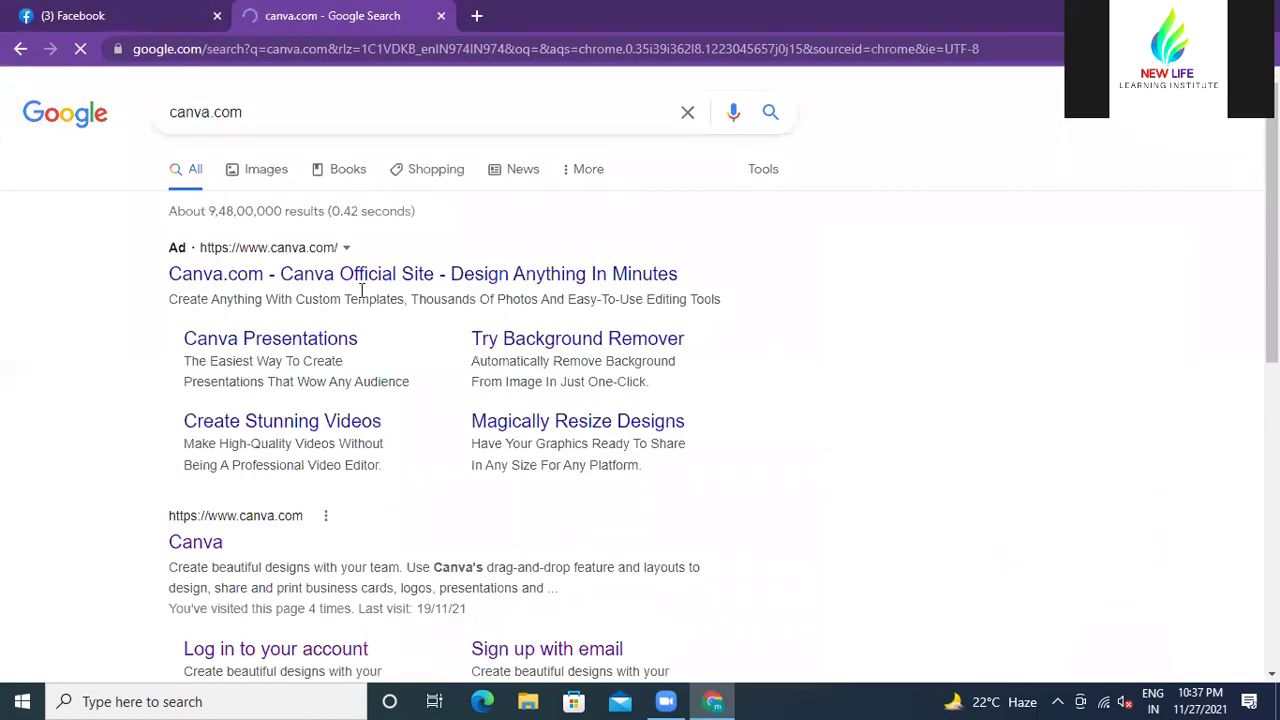
pyautogui.click(212, 542)
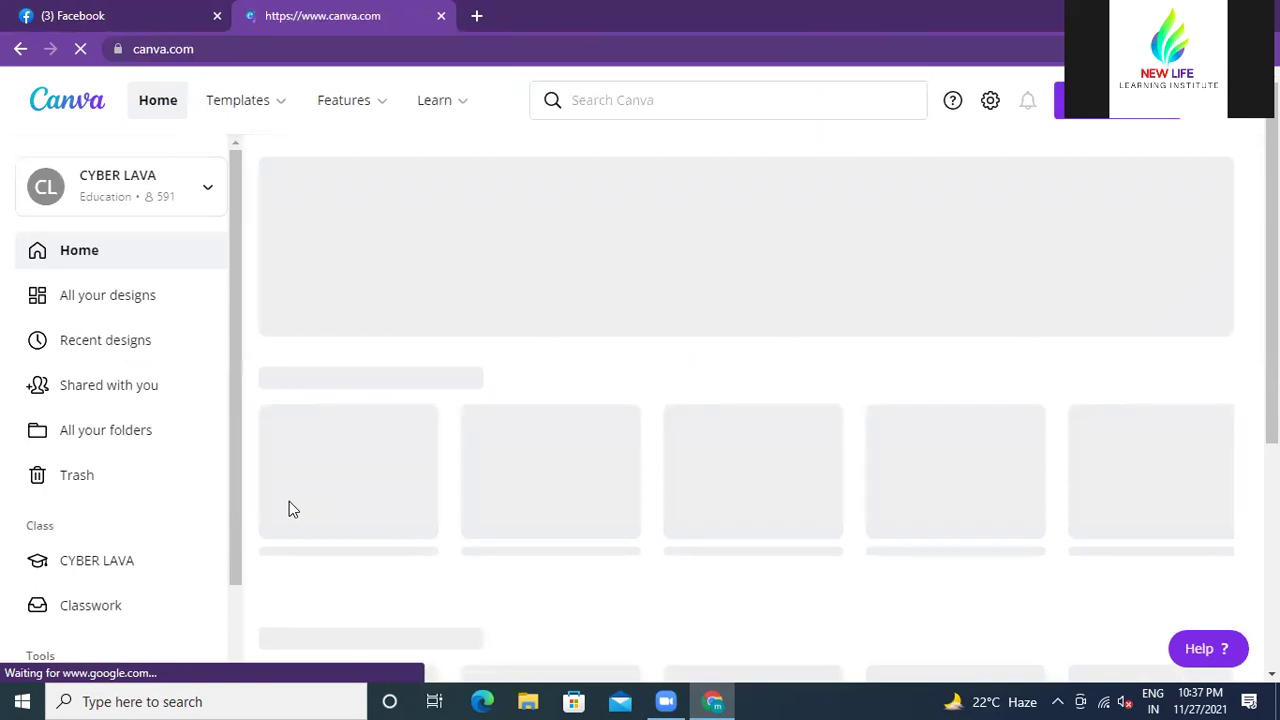
pyautogui.moveTo(289, 505)
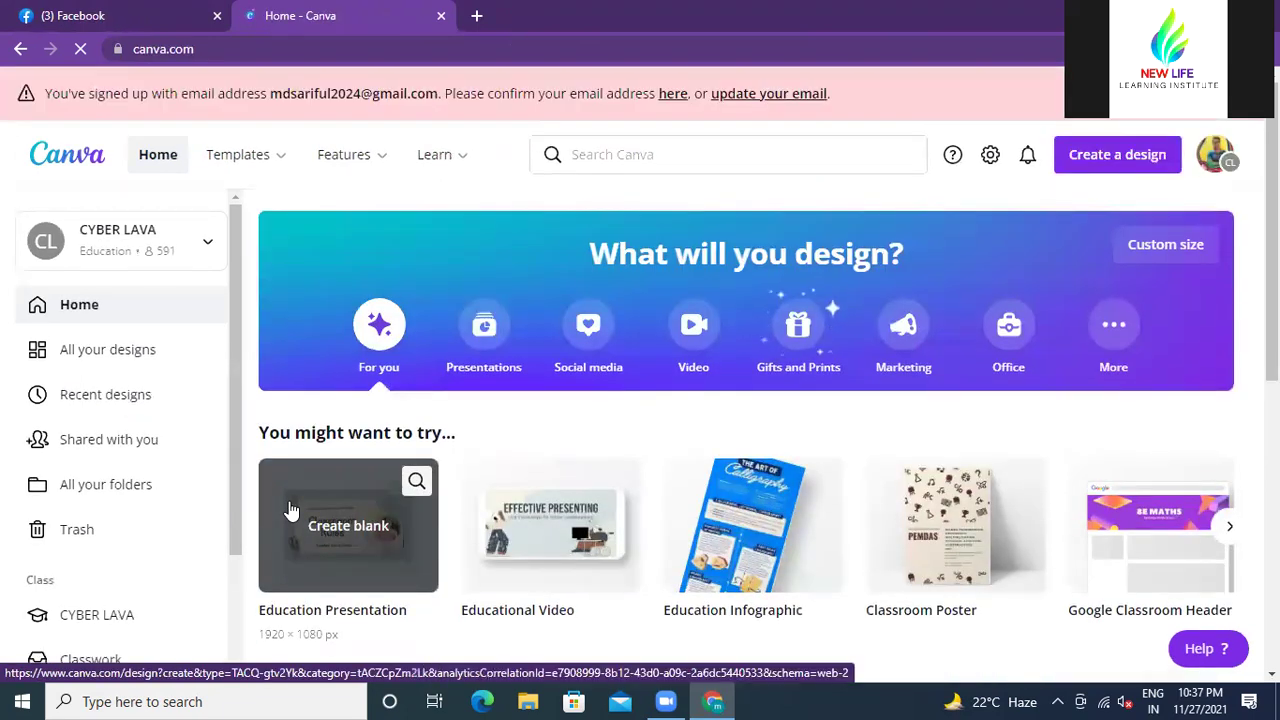
# Create a blank Canva design using the recent 997 × 670 px custom size.
pyautogui.click(1088, 165)
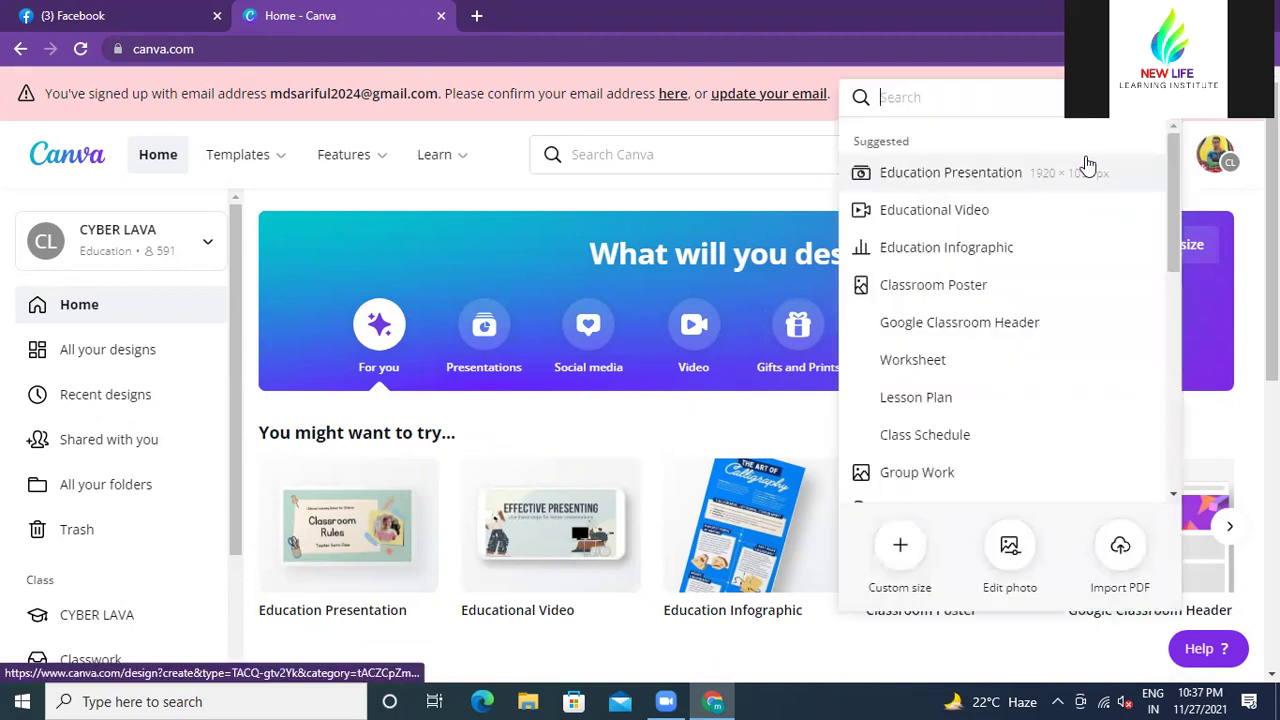
pyautogui.click(903, 549)
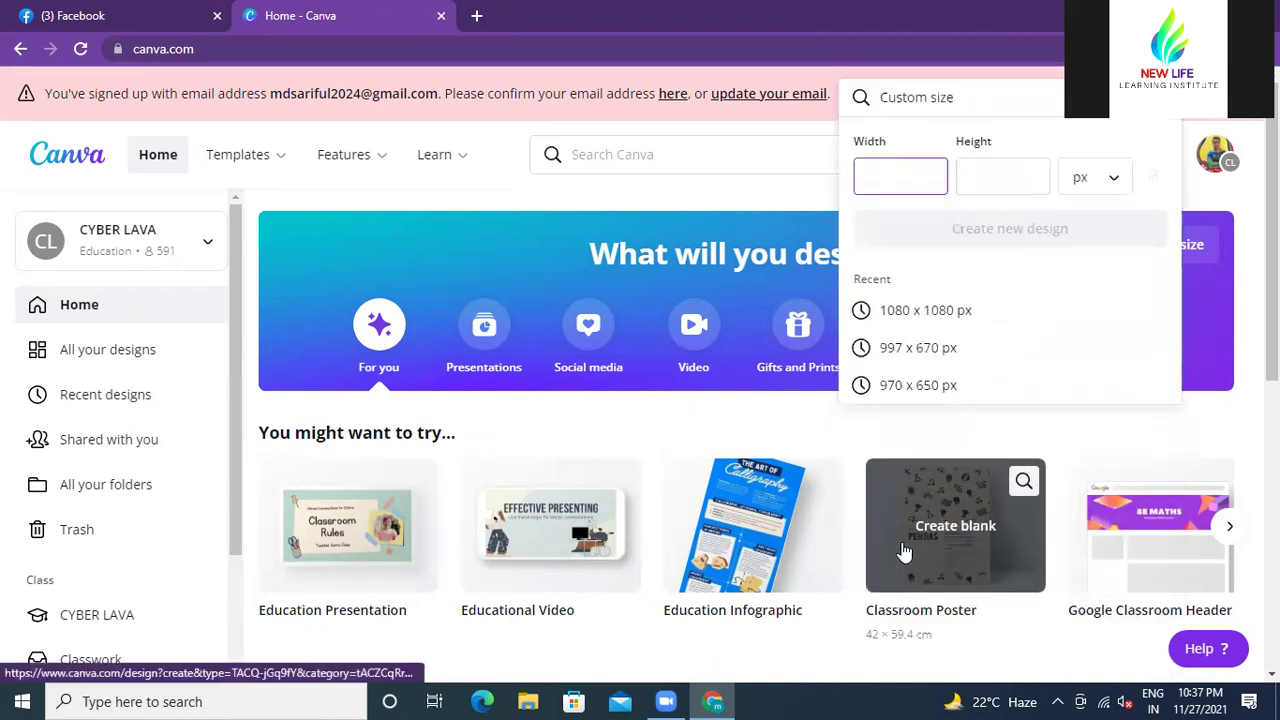
pyautogui.click(913, 350)
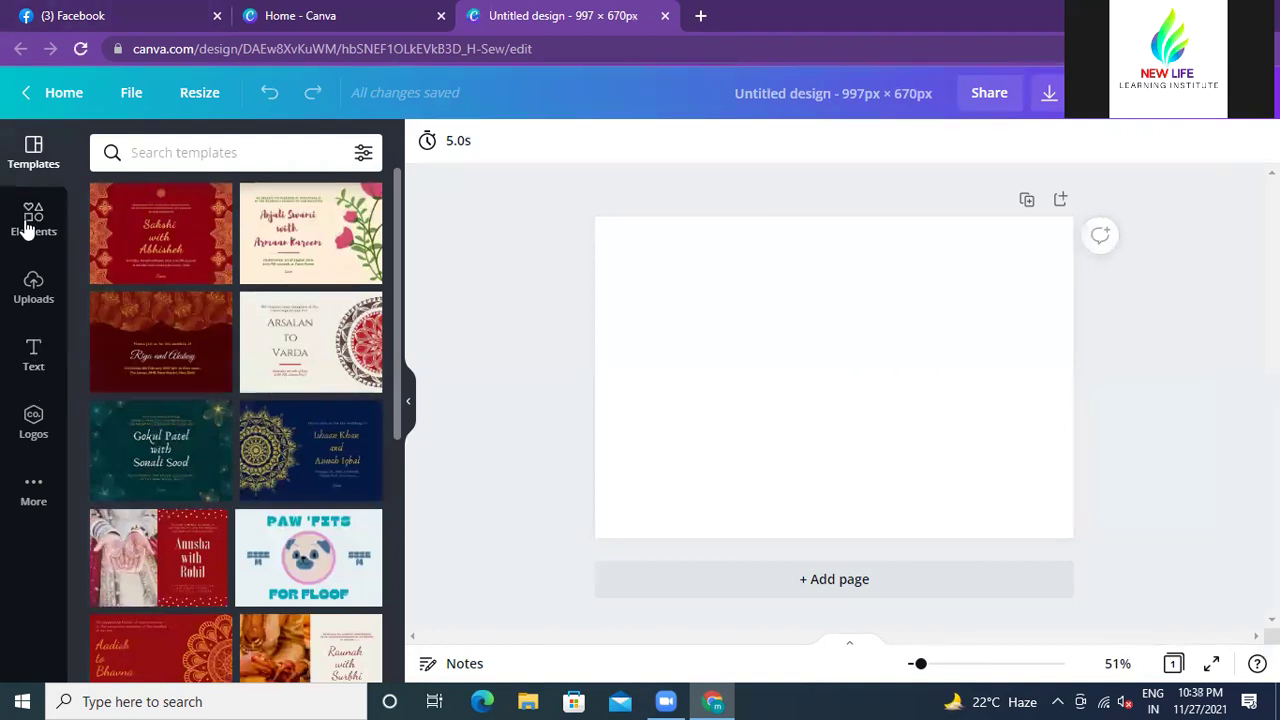
# Add a heading from the Text panel, change it to FACEBOOK, and move it to the page top.
pyautogui.click(33, 347)
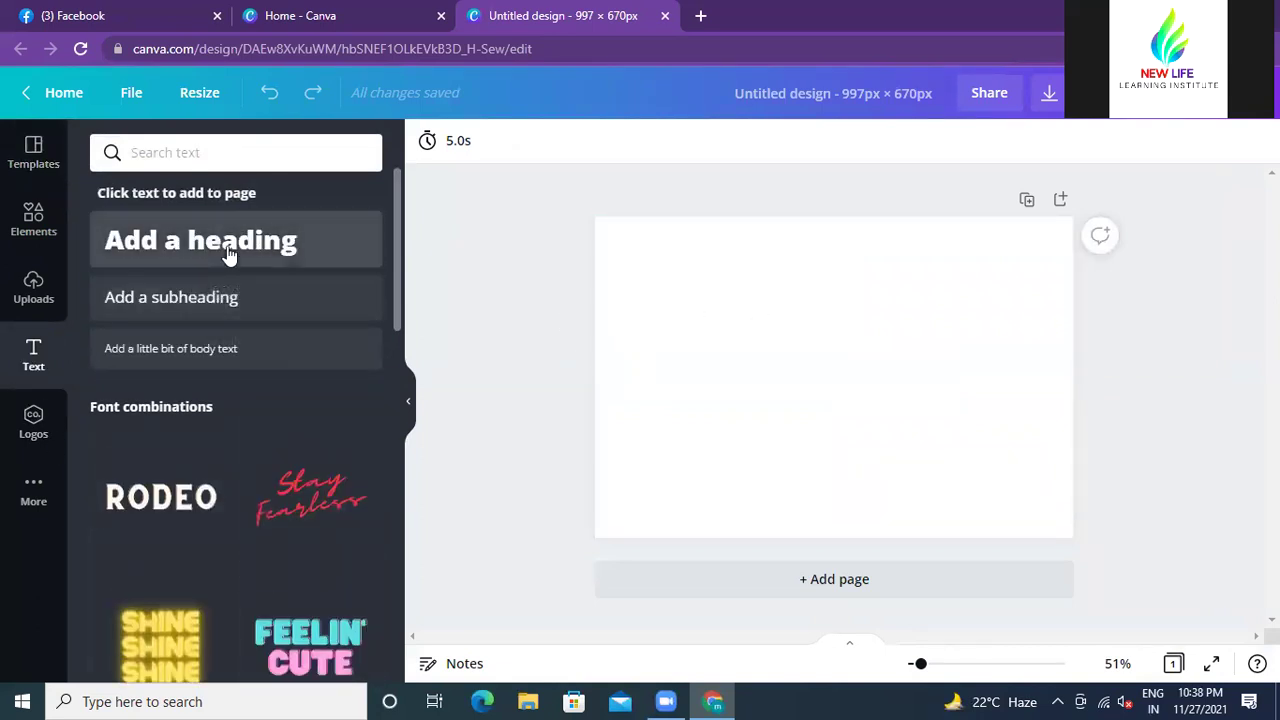
pyautogui.press('t')
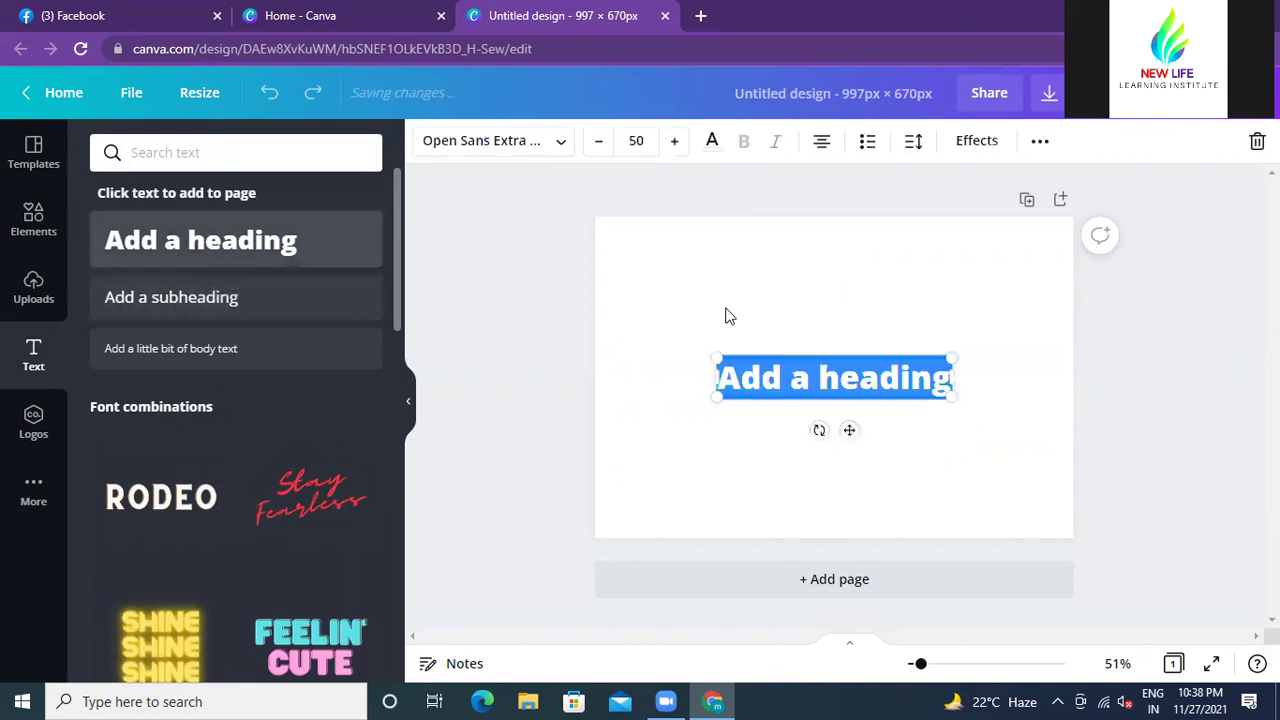
pyautogui.click(813, 378)
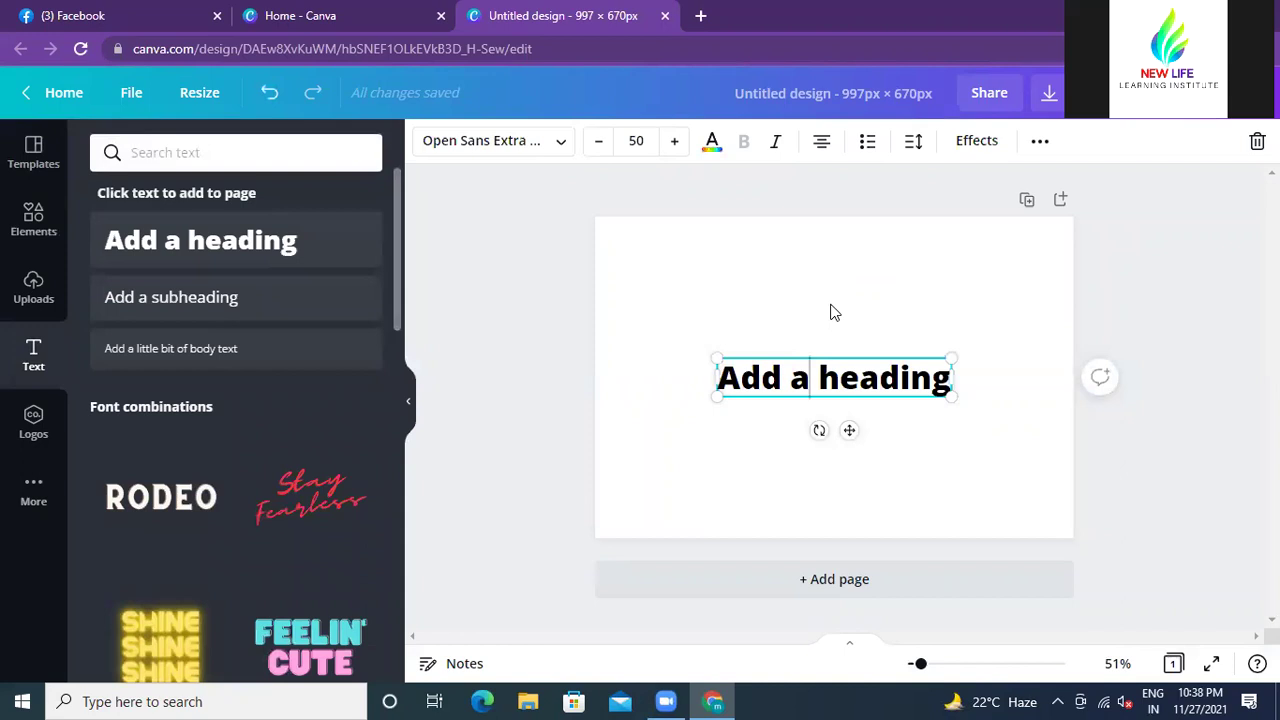
pyautogui.press('BackSpace')
pyautogui.press('BackSpace')
pyautogui.press('BackSpace')
pyautogui.press('BackSpace')
pyautogui.press('BackSpace')
pyautogui.press('BackSpace')
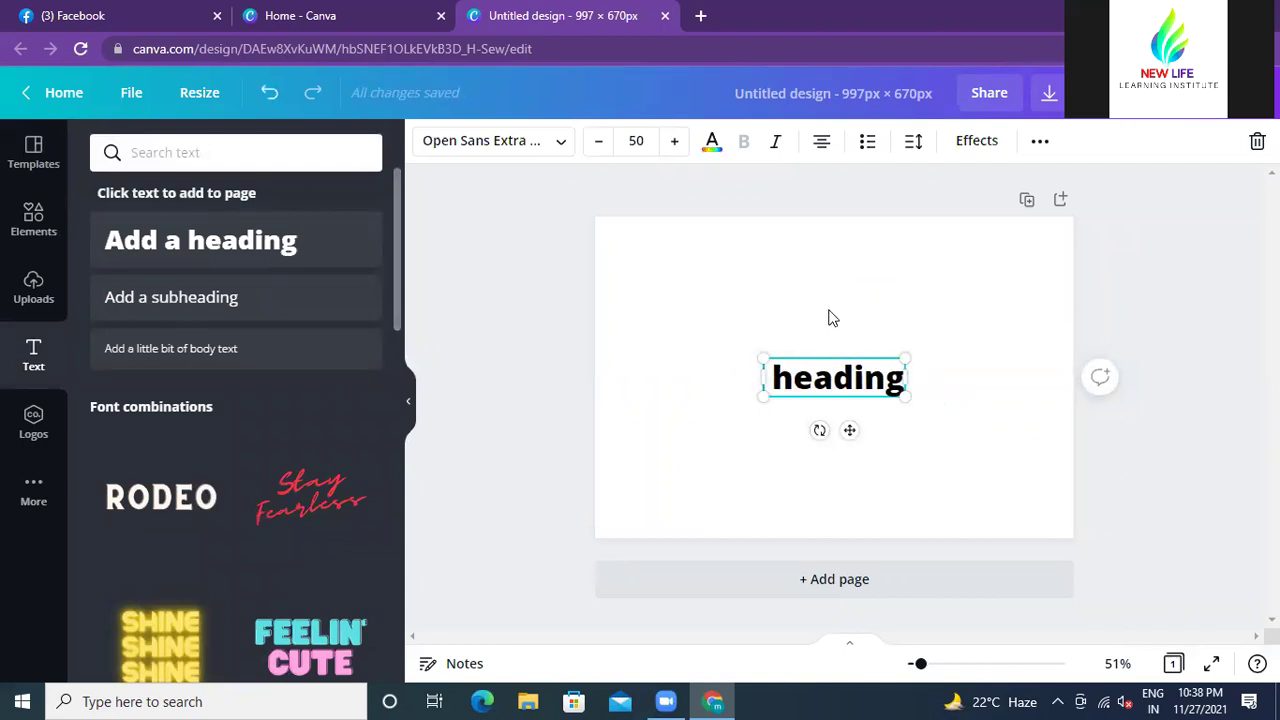
pyautogui.write('FACEBO')
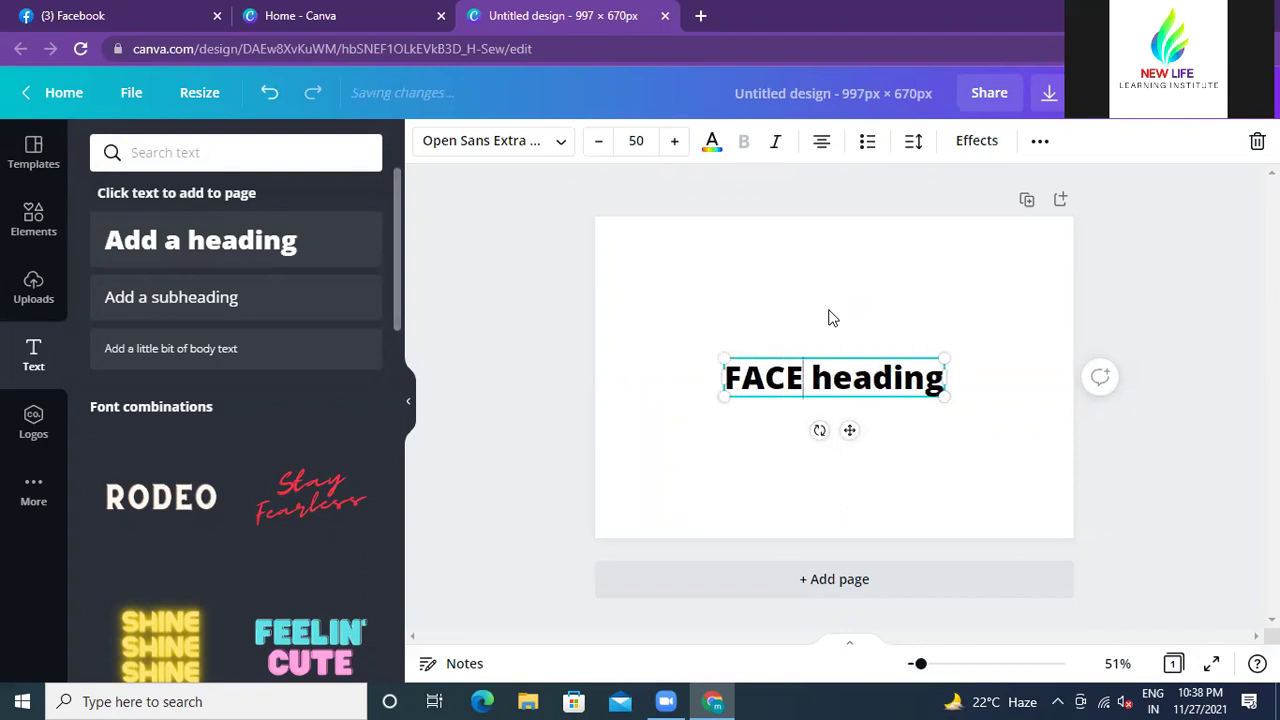
pyautogui.write('OK')
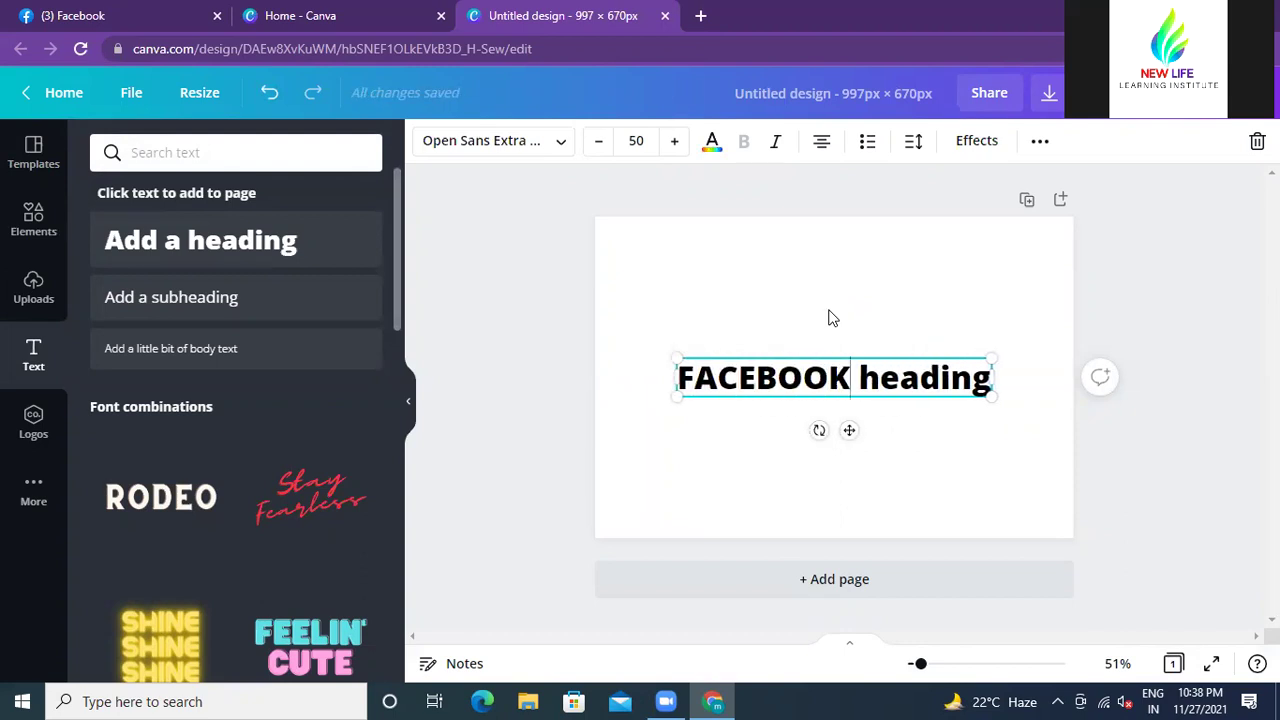
pyautogui.press('Delete')
pyautogui.press('Delete')
pyautogui.press('Delete')
pyautogui.press('Delete')
pyautogui.press('Delete')
pyautogui.press('Delete')
pyautogui.press('Delete')
pyautogui.press('Delete')
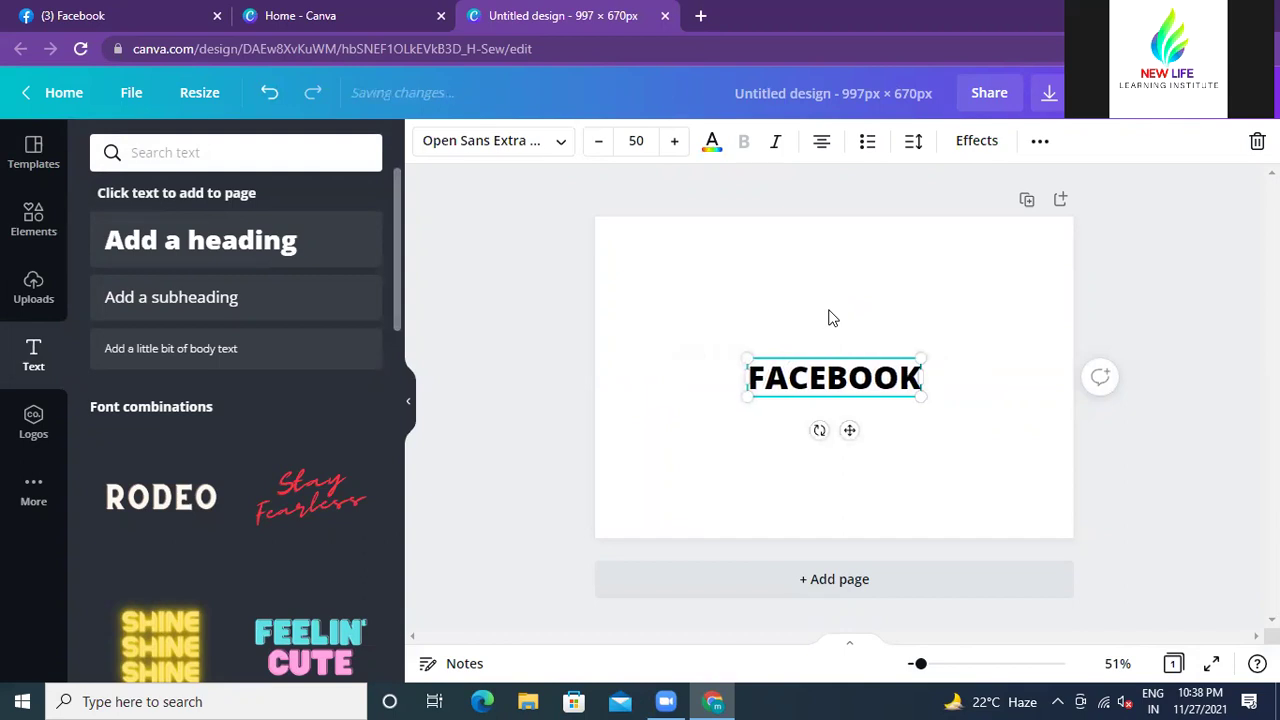
pyautogui.click(829, 304)
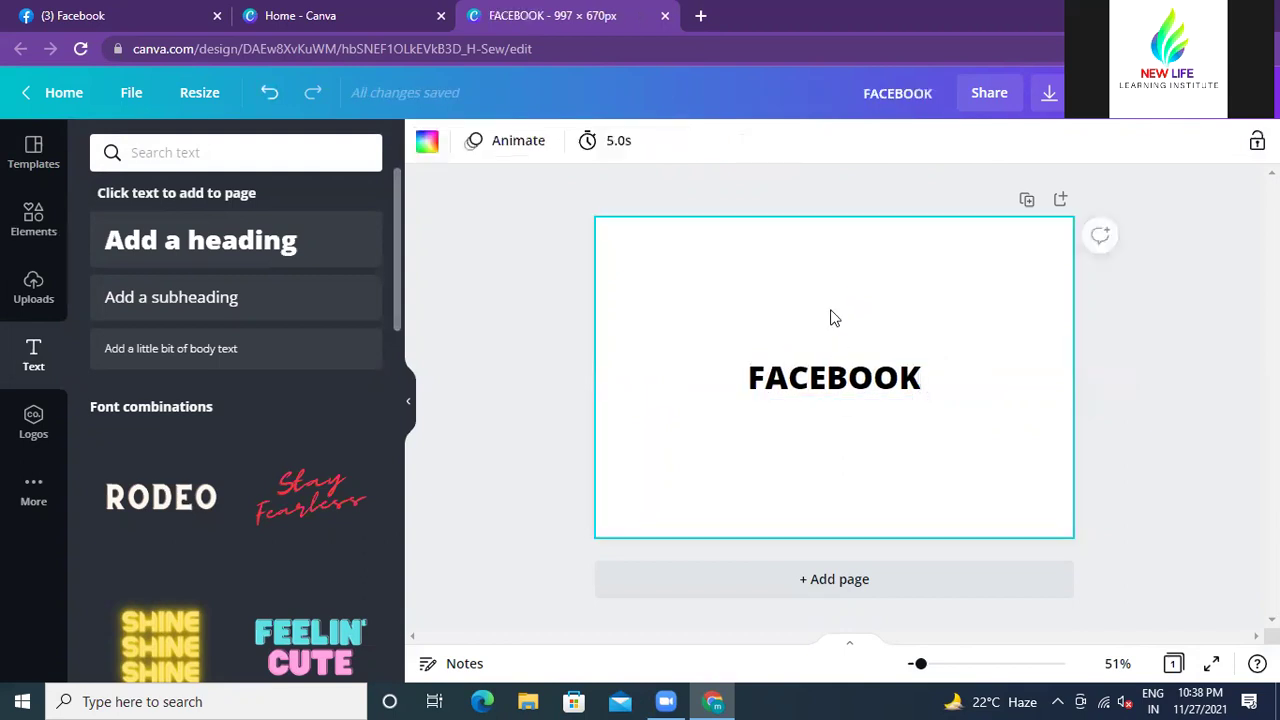
pyautogui.moveTo(829, 378); pyautogui.dragTo(829, 259)
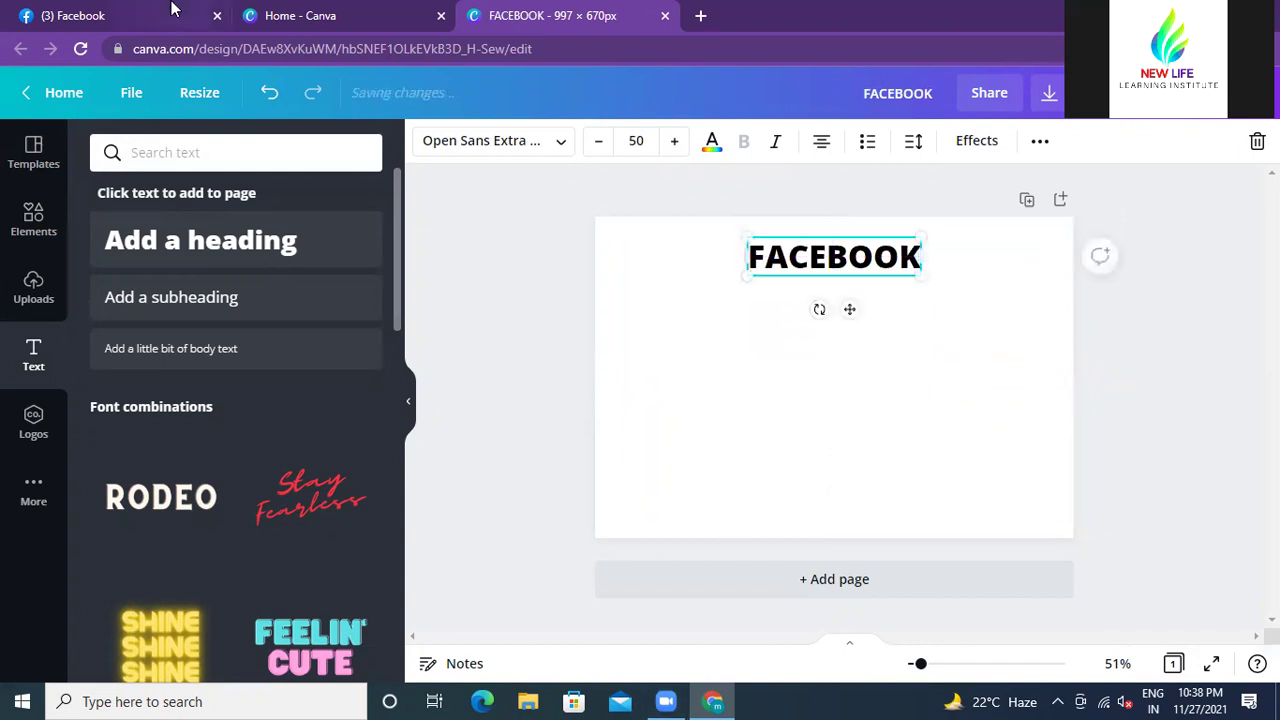
# Add a second heading below FACEBOOK and widen it to fit one line.
pyautogui.moveTo(255, 232); pyautogui.dragTo(873, 272)
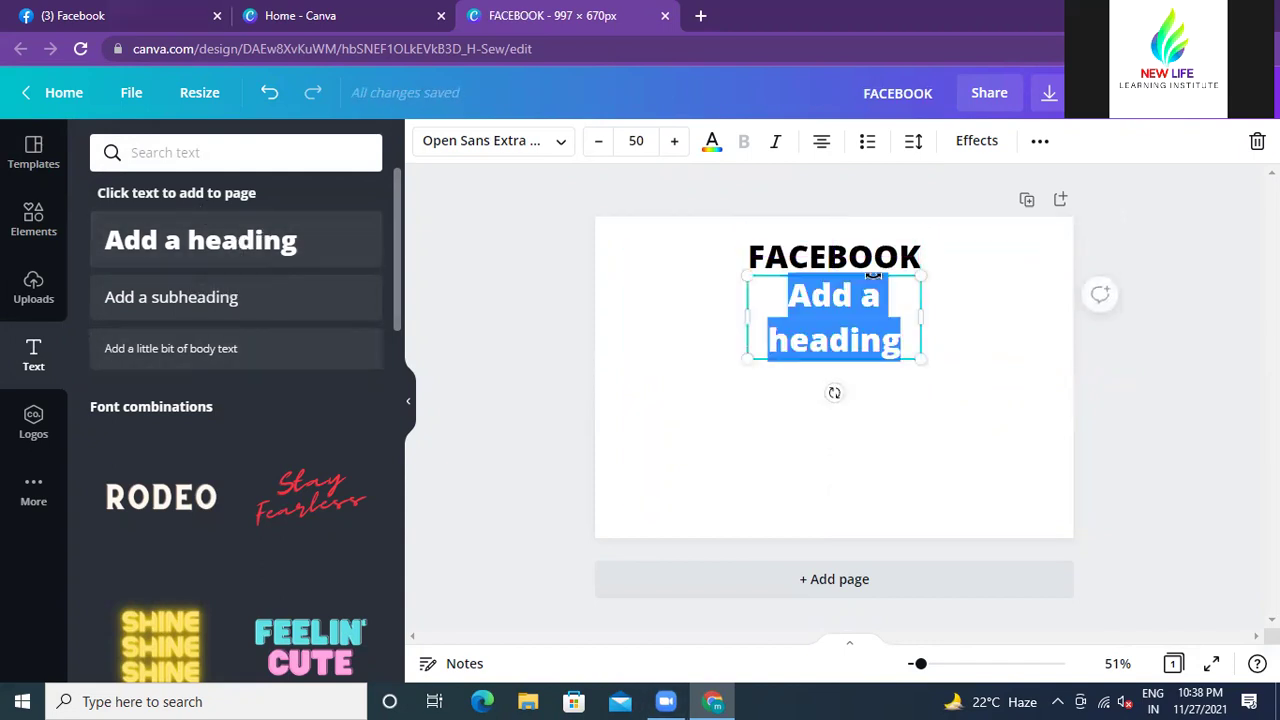
pyautogui.click(808, 398)
pyautogui.moveTo(834, 313); pyautogui.dragTo(832, 340)
pyautogui.moveTo(922, 345); pyautogui.dragTo(1026, 345)
# Change the second heading's text to GOOGLE TAG MANAGER and nudge it slightly left.
pyautogui.doubleClick(866, 323)
pyautogui.click(866, 323)
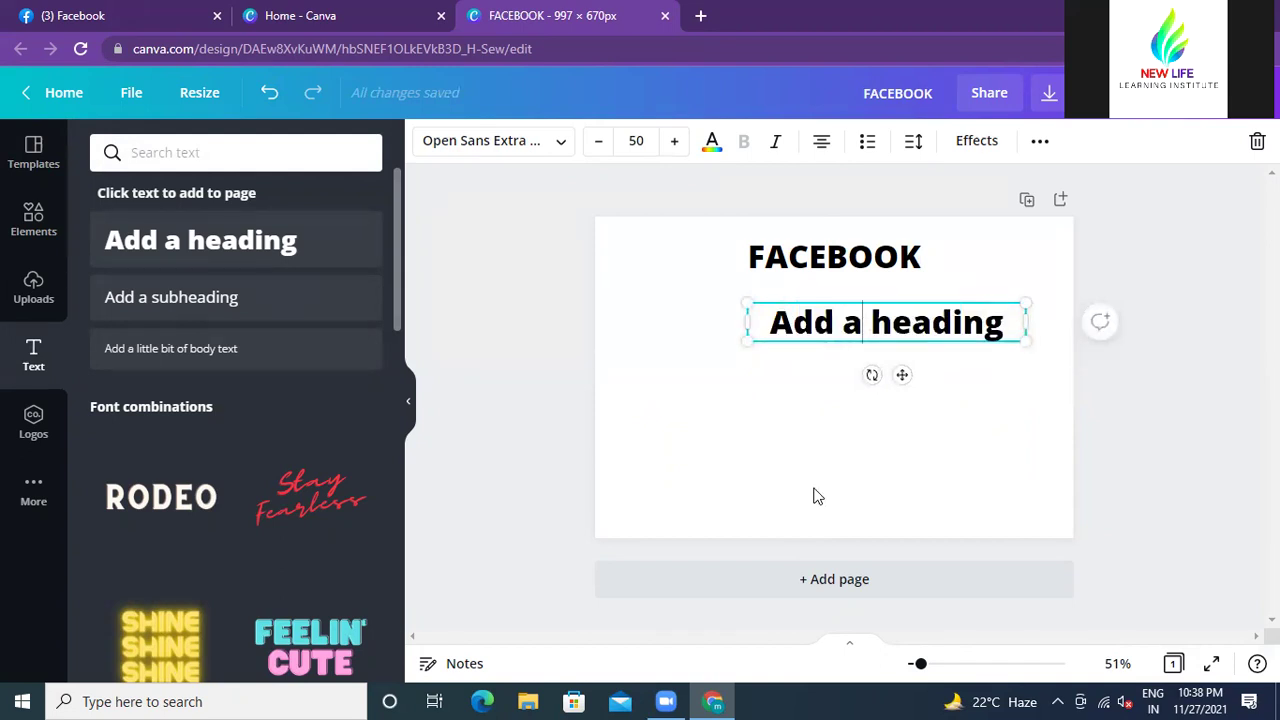
pyautogui.press('BackSpace')
pyautogui.press('BackSpace')
pyautogui.press('BackSpace')
pyautogui.press('BackSpace')
pyautogui.press('BackSpace')
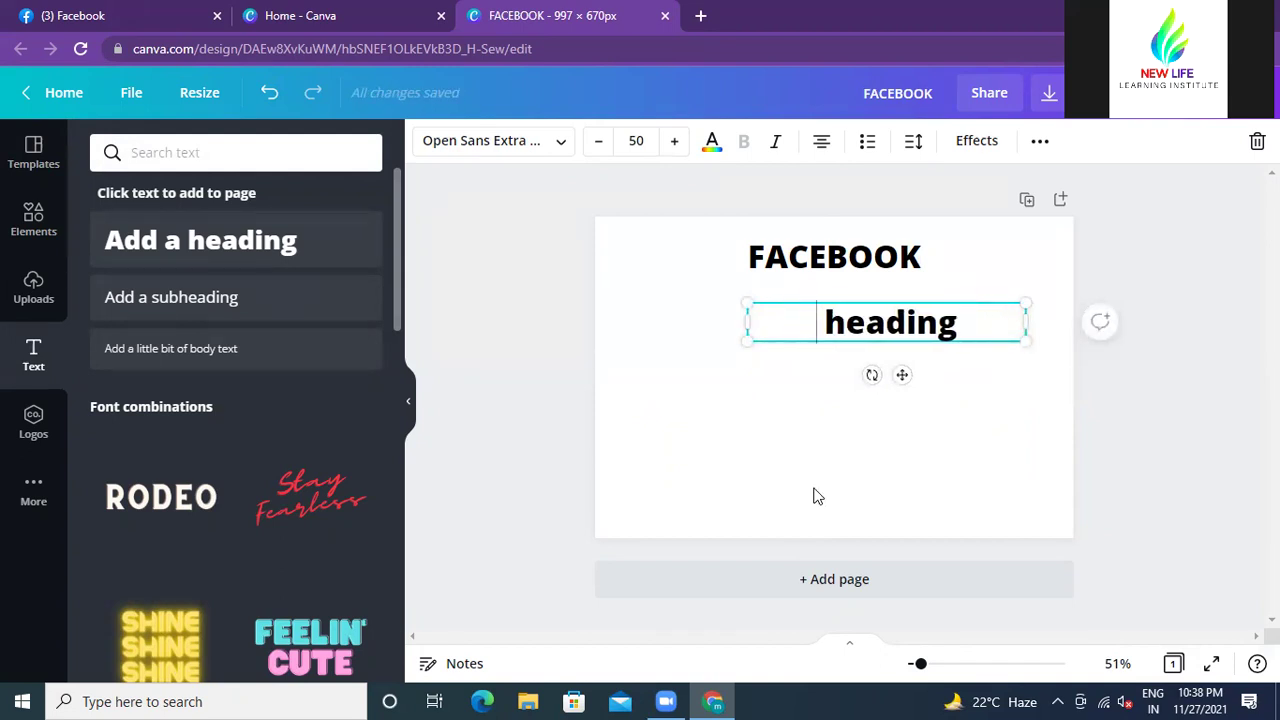
pyautogui.write('GOOGLE')
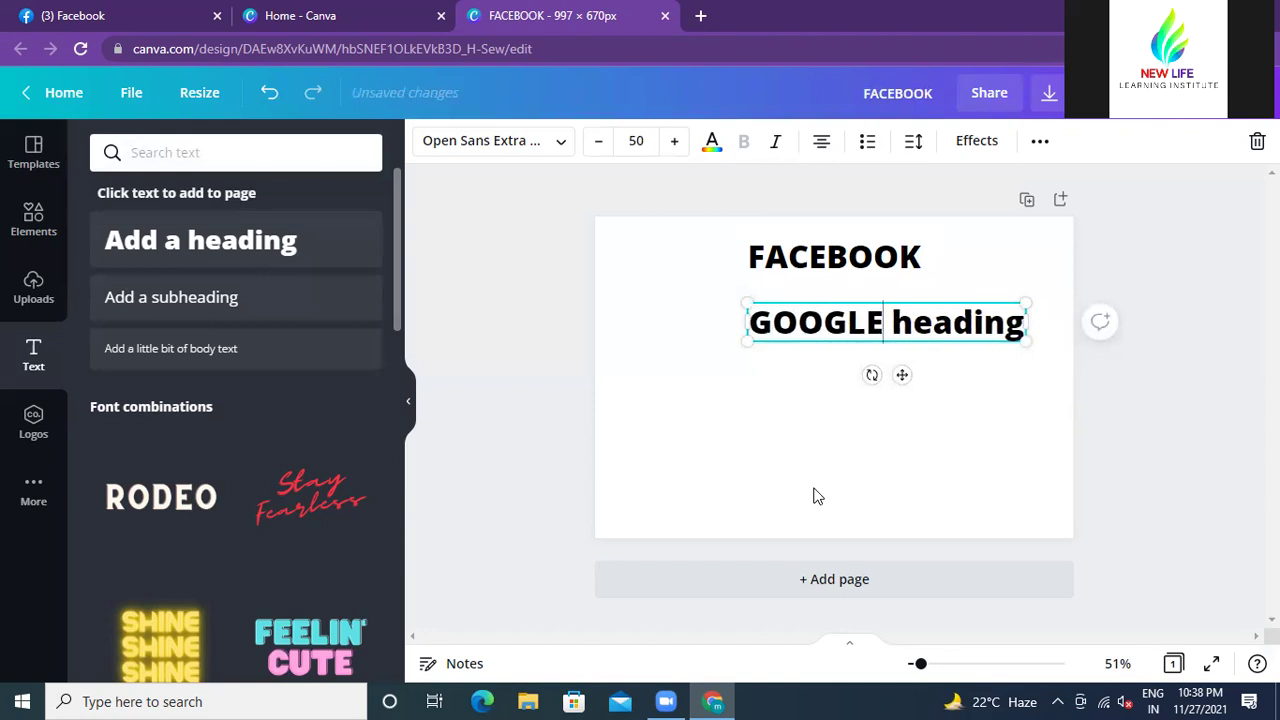
pyautogui.write(' TAG ')
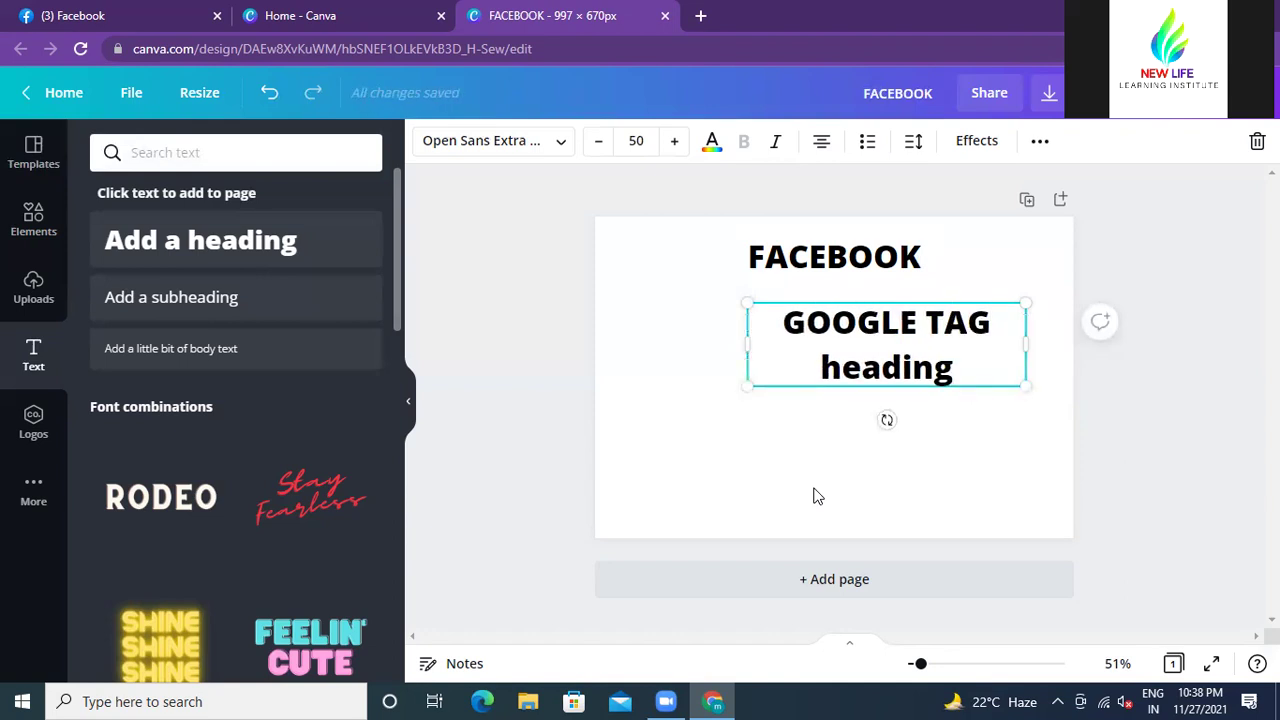
pyautogui.write('MANAGER')
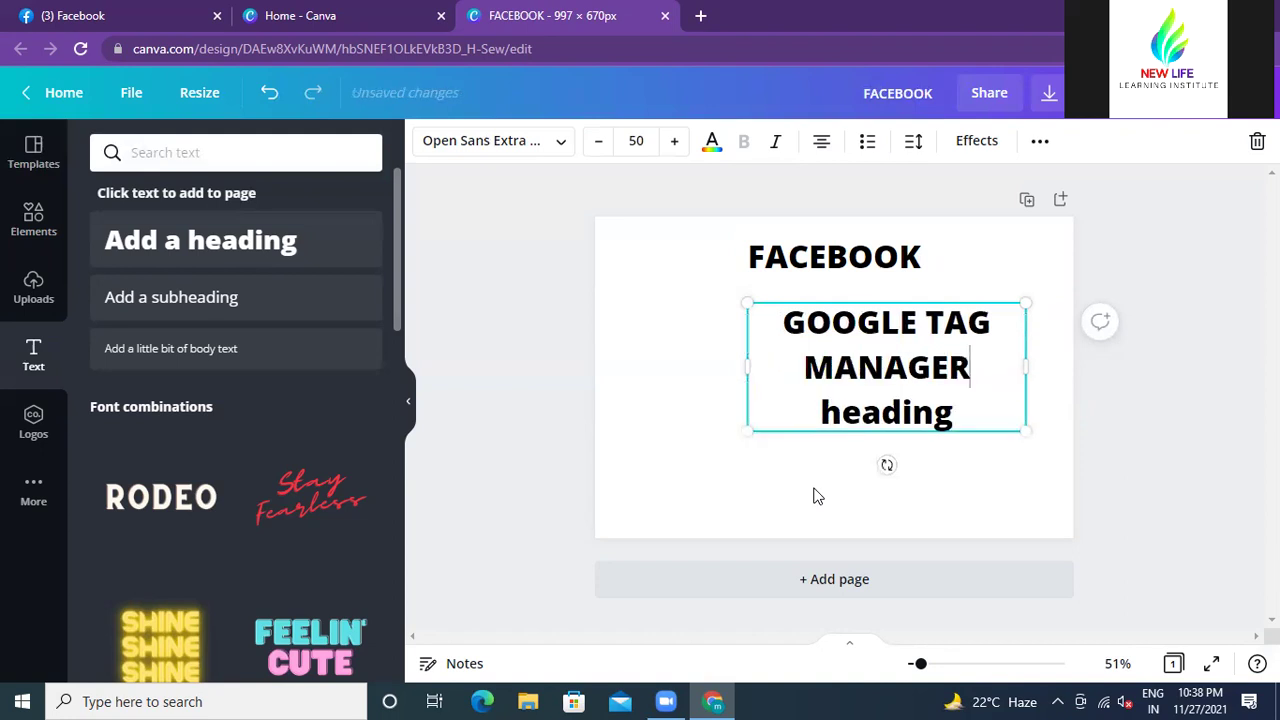
pyautogui.press('Down')
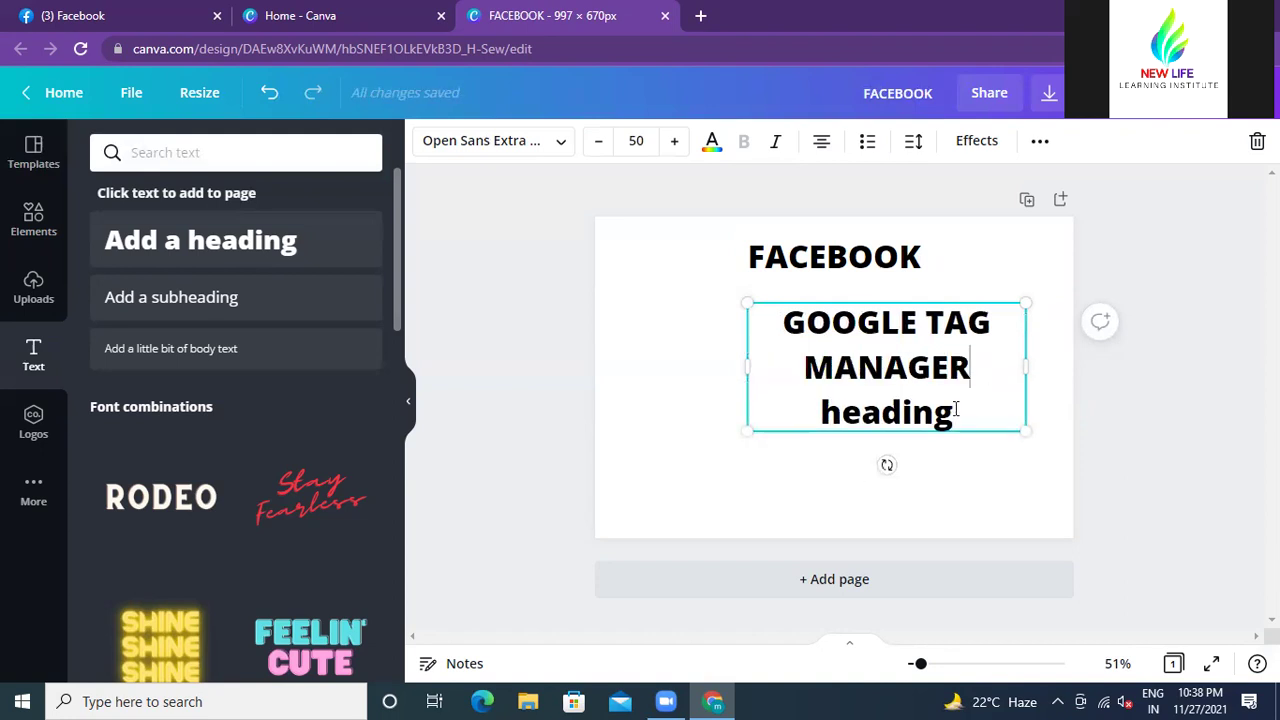
pyautogui.press('BackSpace')
pyautogui.press('BackSpace')
pyautogui.press('BackSpace')
pyautogui.press('BackSpace')
pyautogui.press('BackSpace')
pyautogui.press('BackSpace')
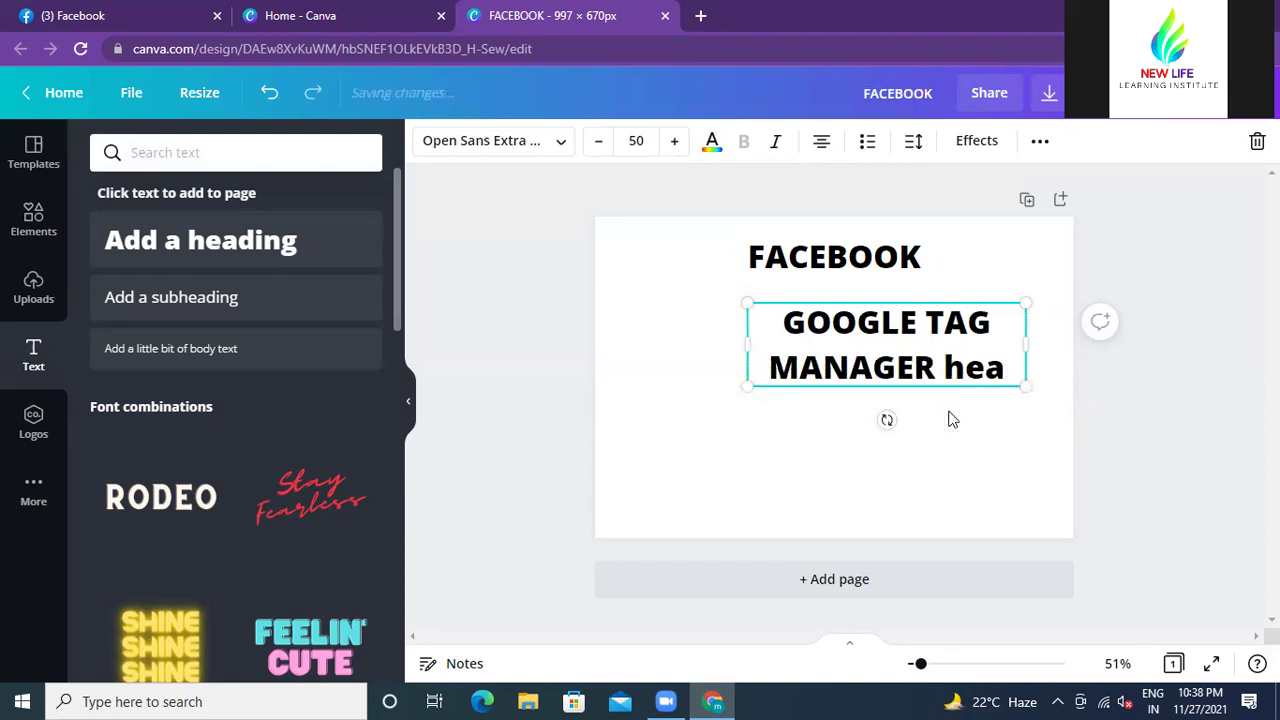
pyautogui.press('BackSpace')
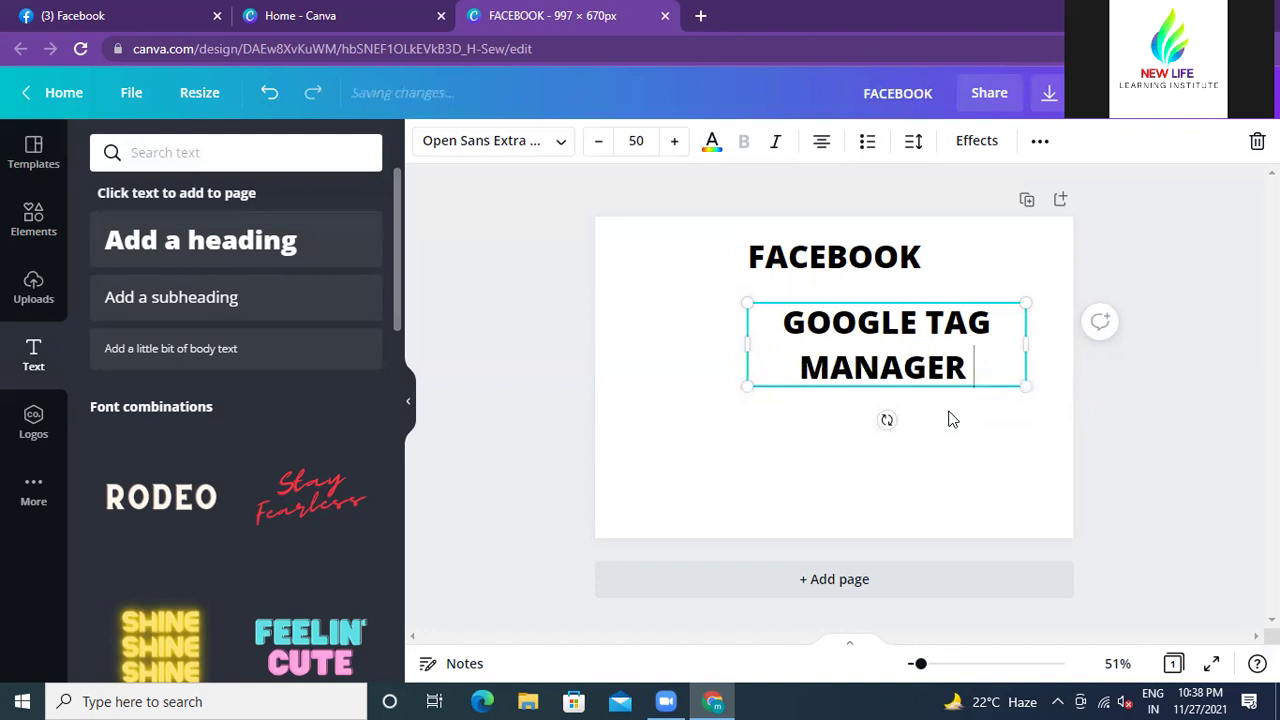
pyautogui.click(800, 477)
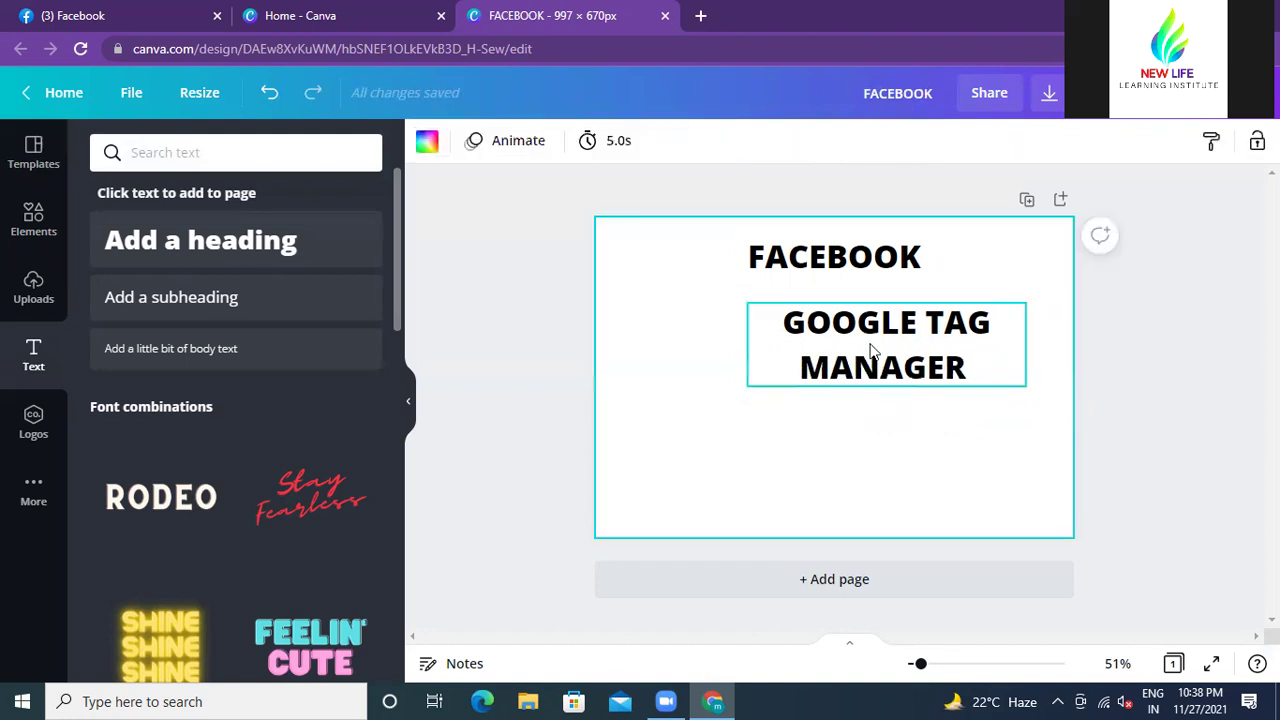
pyautogui.moveTo(835, 341)
pyautogui.mouseDown()
pyautogui.moveTo(789, 340)
pyautogui.moveTo(820, 343)
pyautogui.mouseUp()
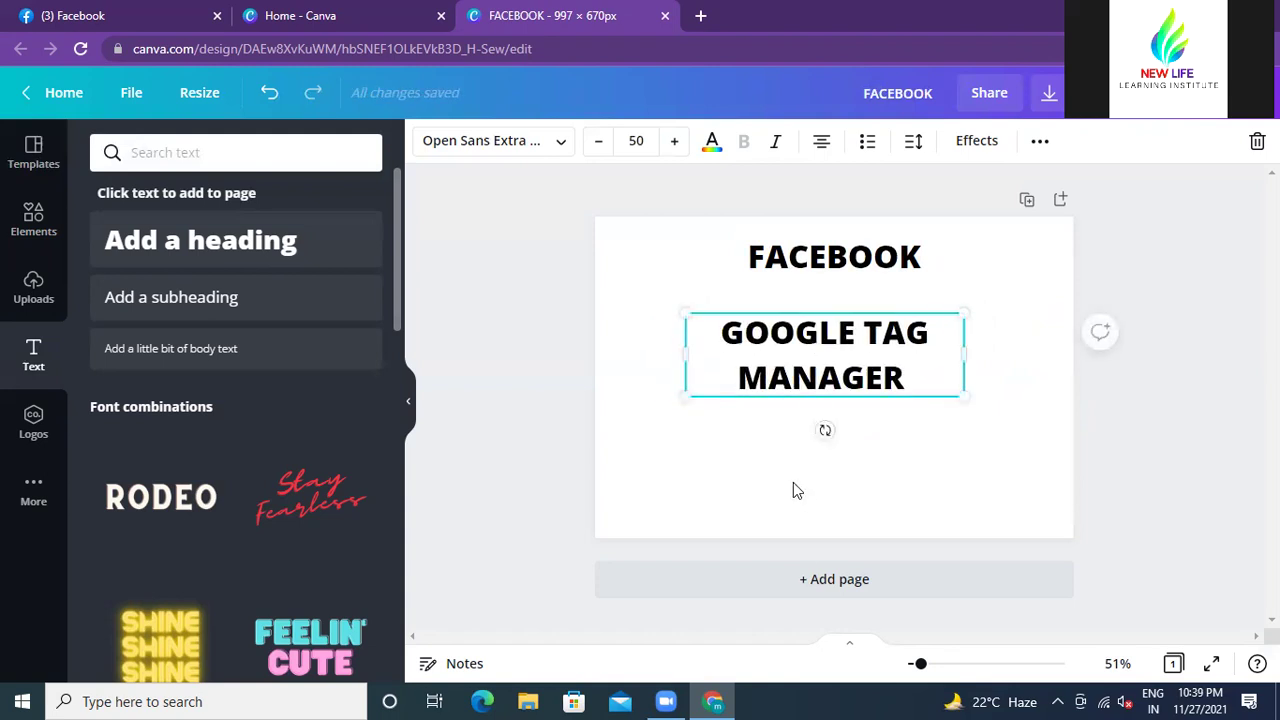
pyautogui.click(793, 490)
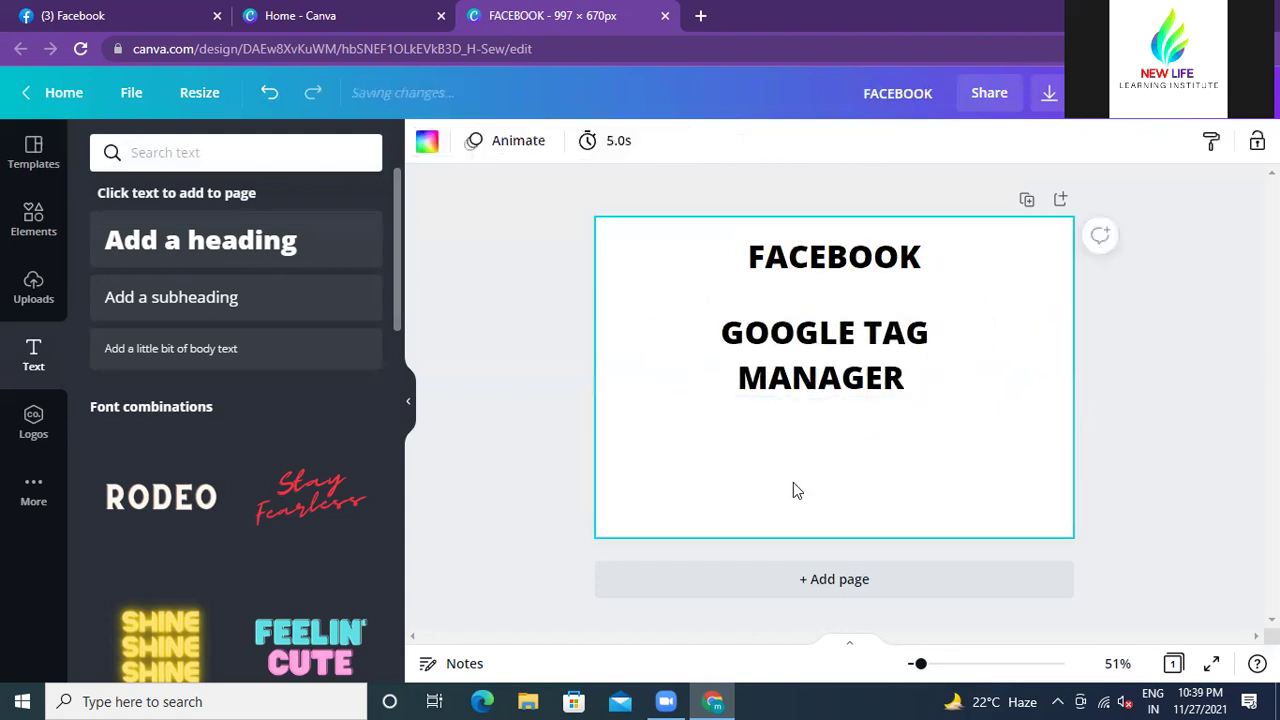
# Add a third heading and place it centred below GOOGLE TAG MANAGER.
pyautogui.click(220, 248)
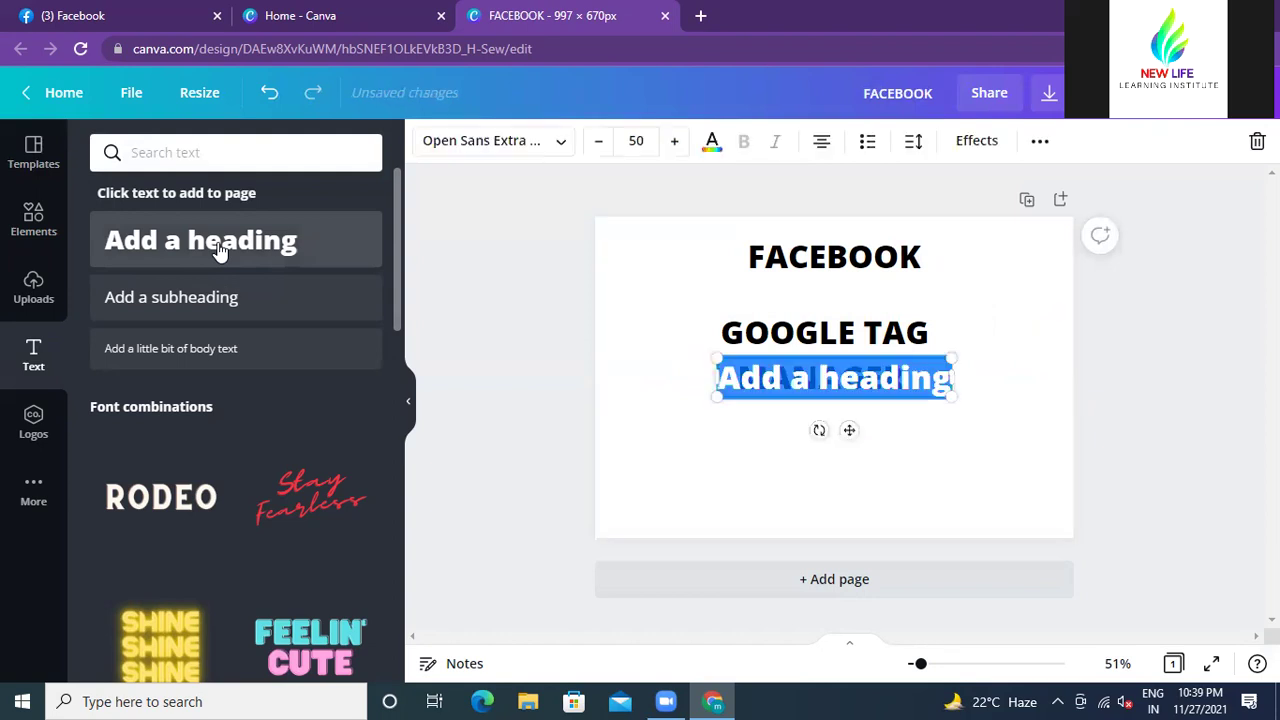
pyautogui.click(731, 490)
pyautogui.moveTo(823, 391); pyautogui.dragTo(821, 477)
# Change the third heading's text to WEBSITE and centre GOOGLE TAG MANAGER on the page.
pyautogui.doubleClick(813, 477)
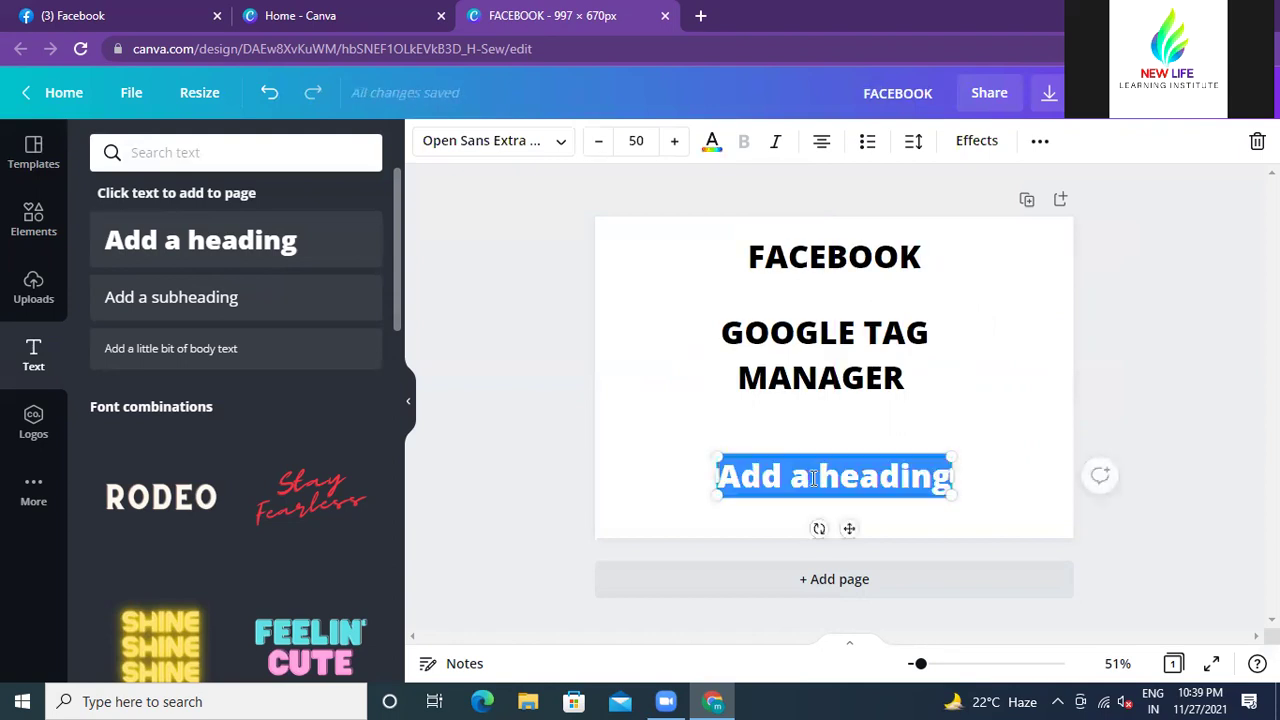
pyautogui.click(813, 477)
pyautogui.press('BackSpace')
pyautogui.press('BackSpace')
pyautogui.press('BackSpace')
pyautogui.press('BackSpace')
pyautogui.press('BackSpace')
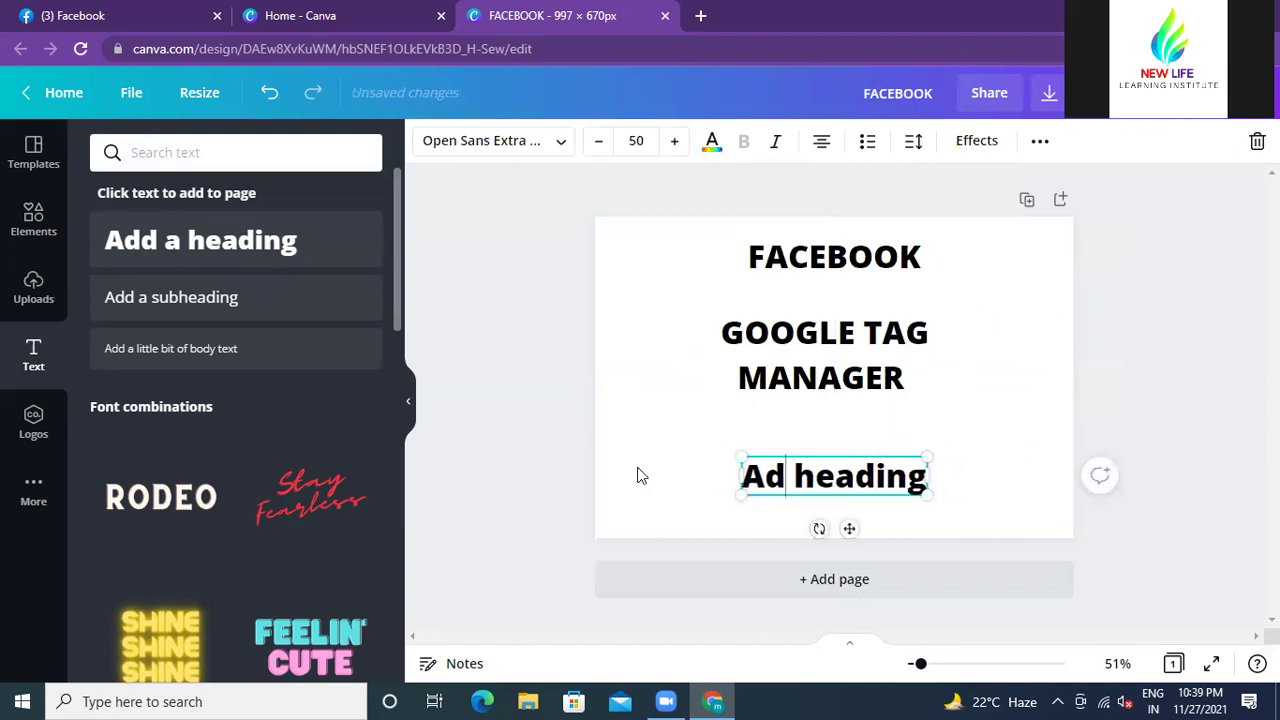
pyautogui.write('WEBSI')
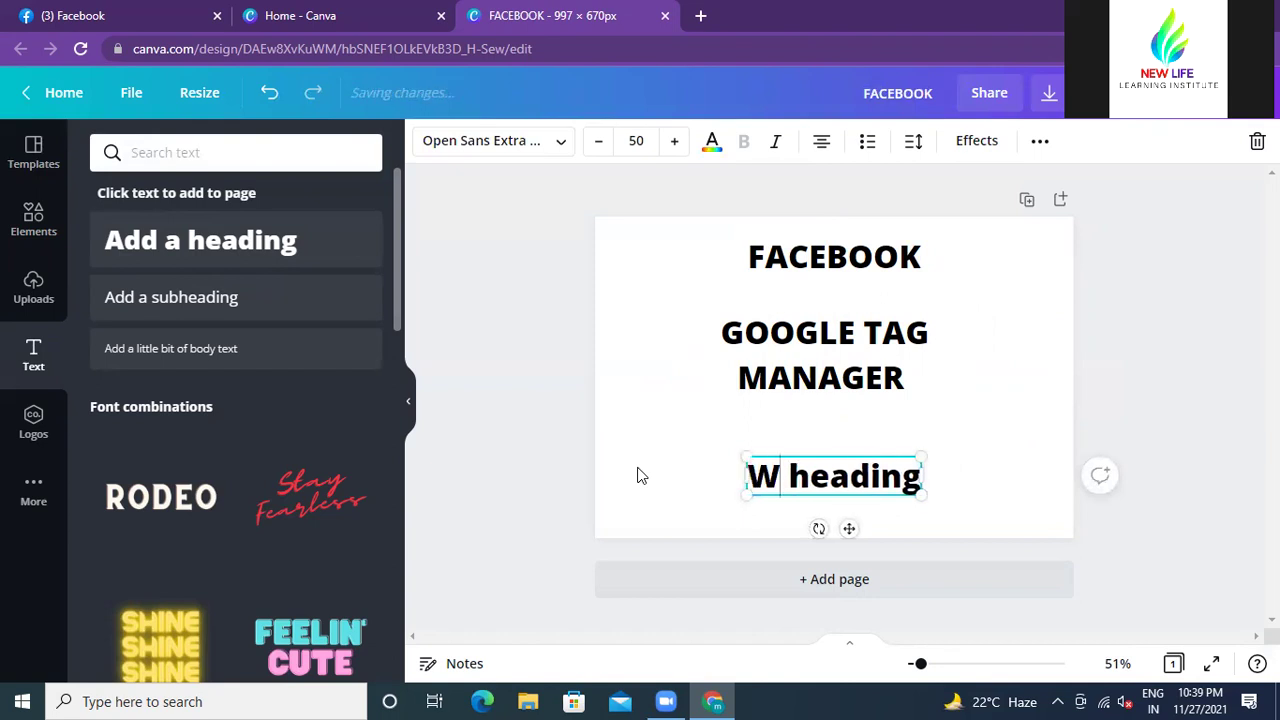
pyautogui.write('TE')
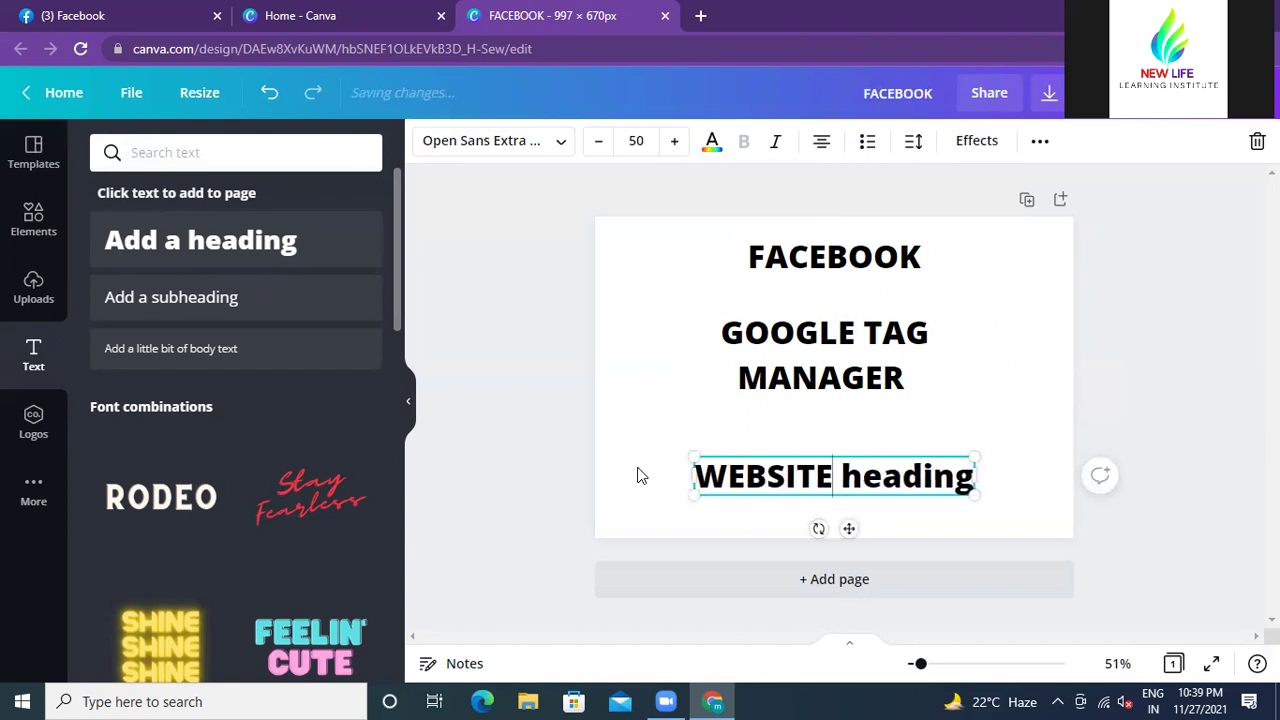
pyautogui.press('Delete')
pyautogui.press('Delete')
pyautogui.press('Delete')
pyautogui.press('Delete')
pyautogui.press('Delete')
pyautogui.press('Delete')
pyautogui.press('Delete')
pyautogui.press('Delete')
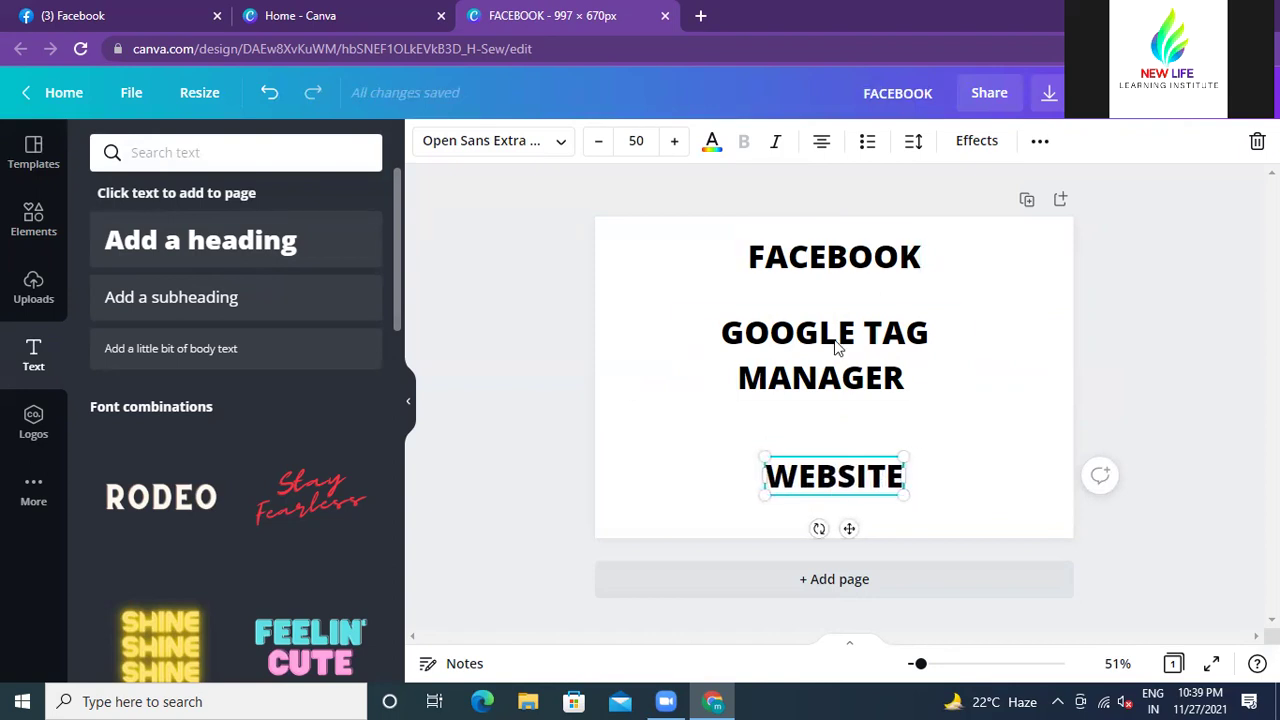
pyautogui.moveTo(835, 343); pyautogui.dragTo(845, 355)
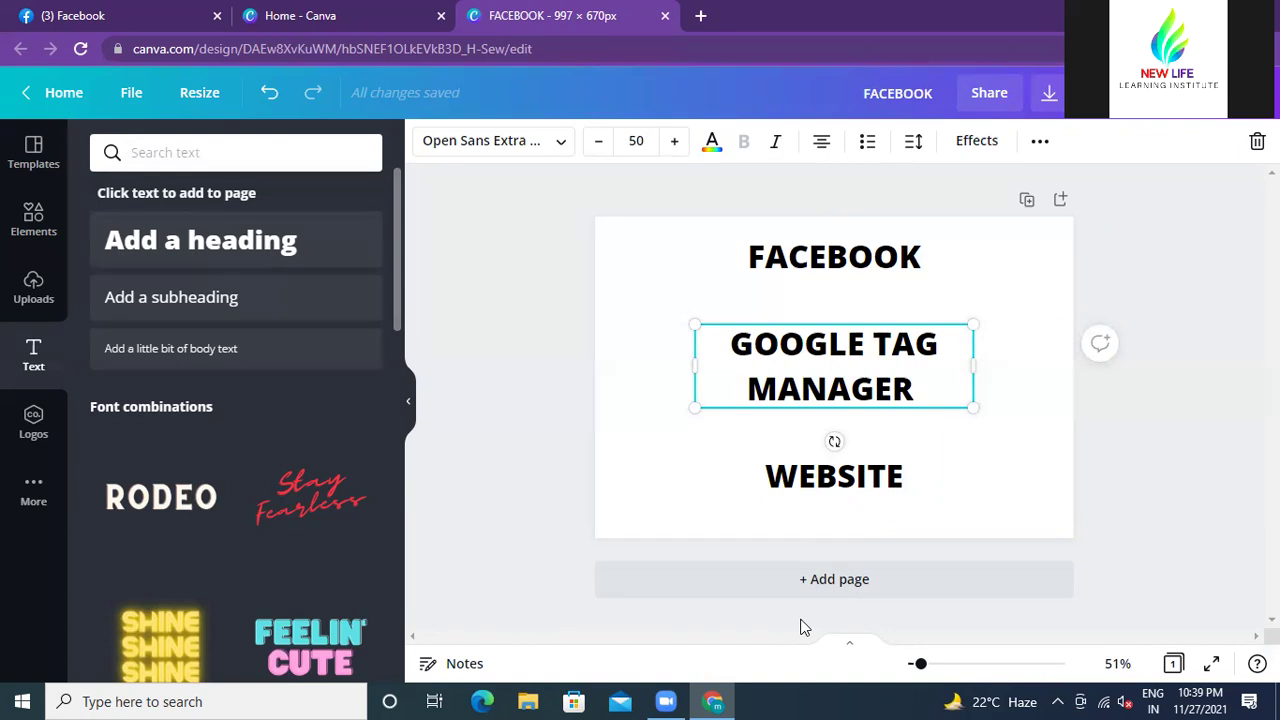
pyautogui.click(800, 627)
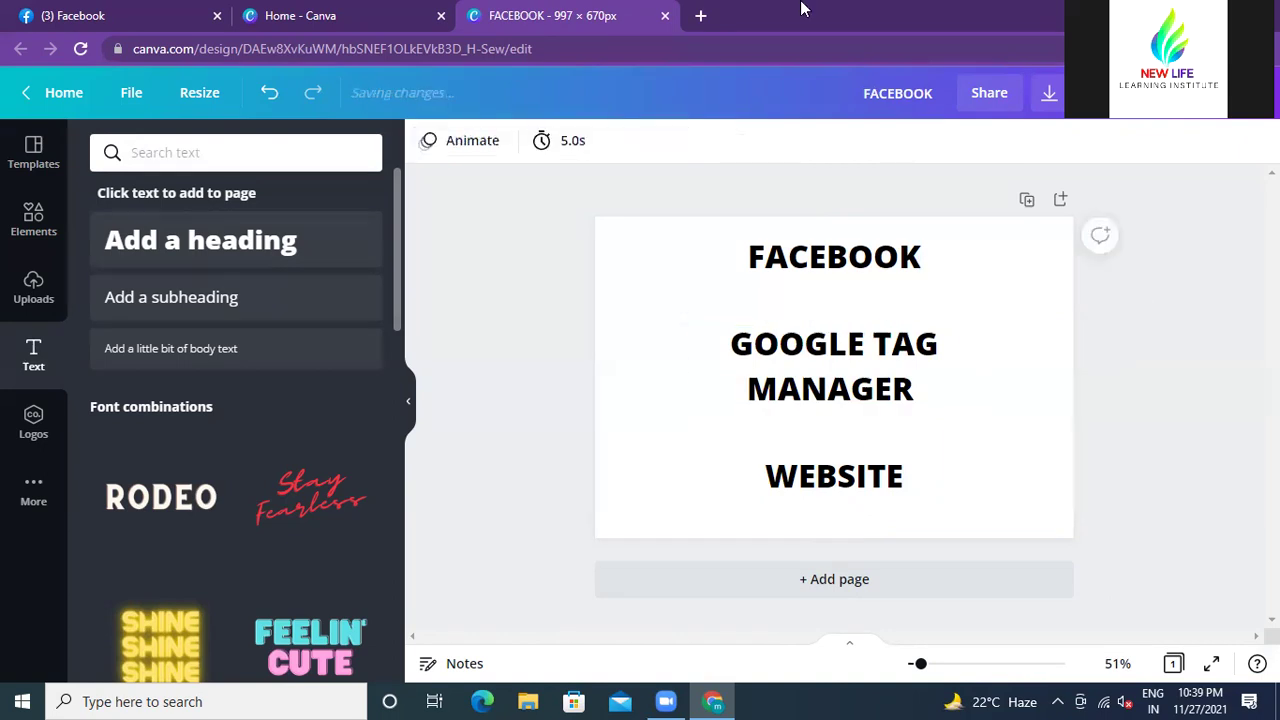
# Open a new tab and paste the website URL into its search box, trimming it back.
pyautogui.click(701, 15)
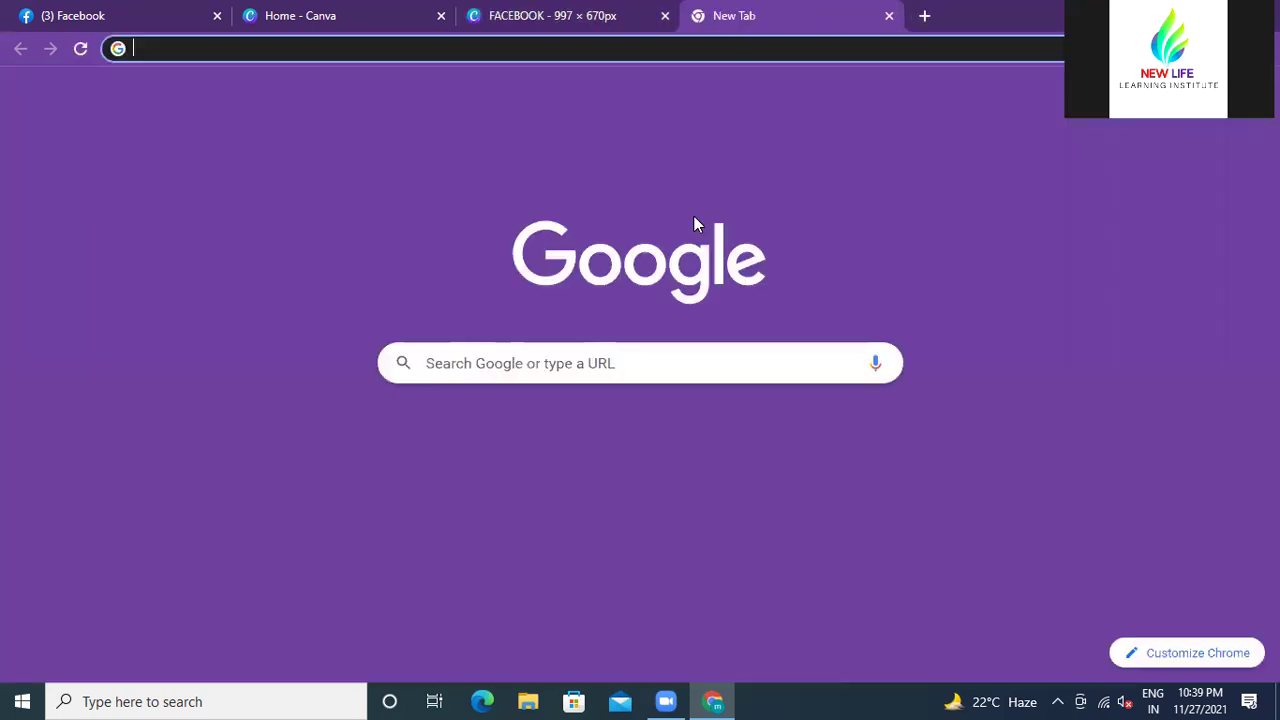
pyautogui.rightClick(537, 365)
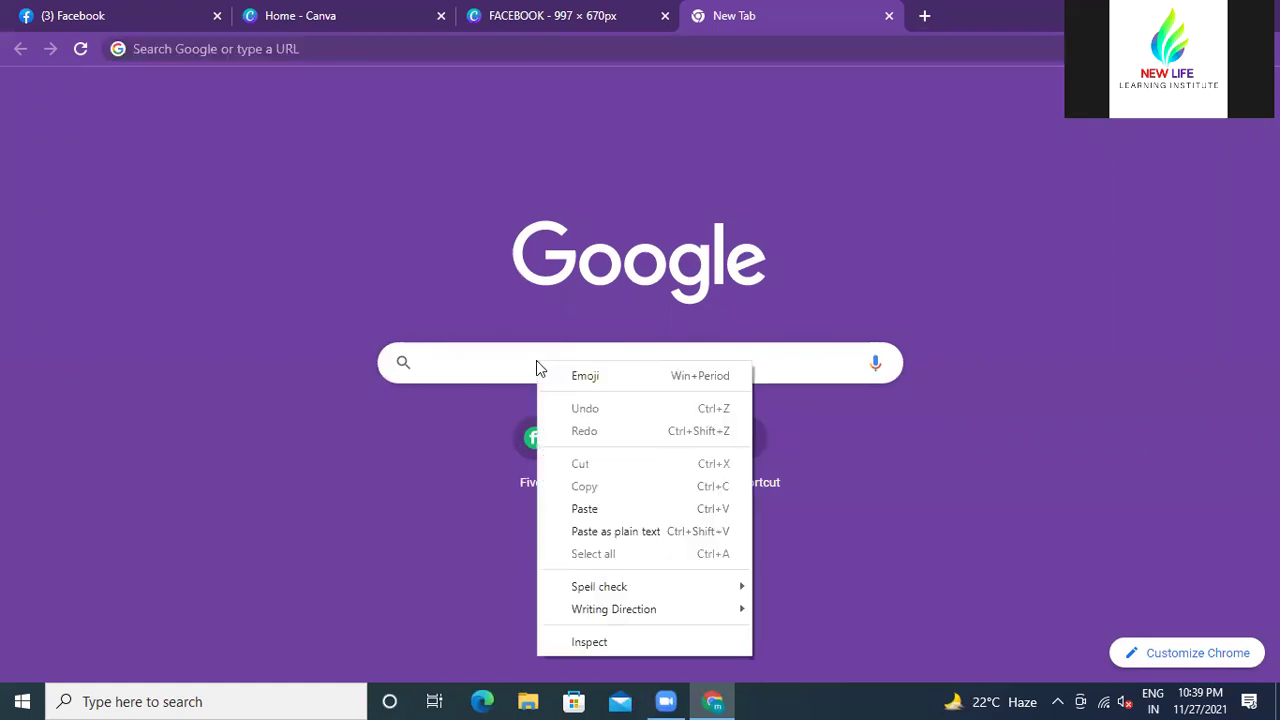
pyautogui.click(612, 510)
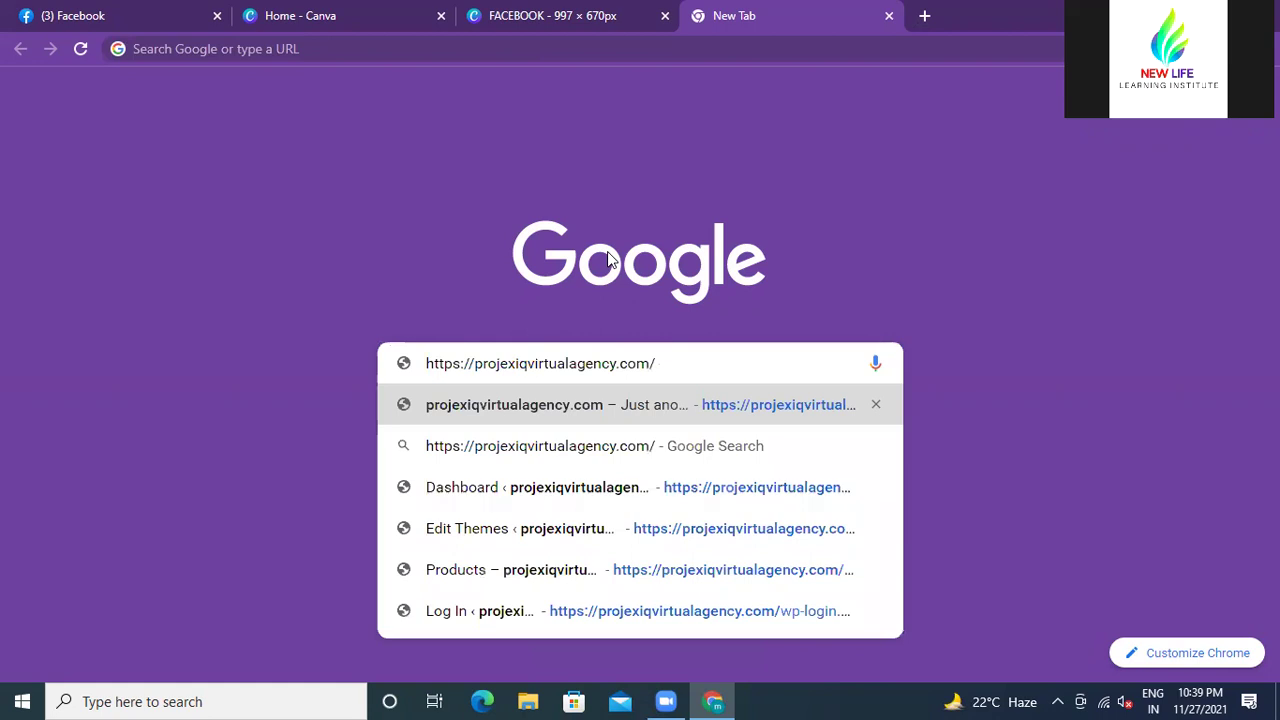
pyautogui.press('BackSpace')
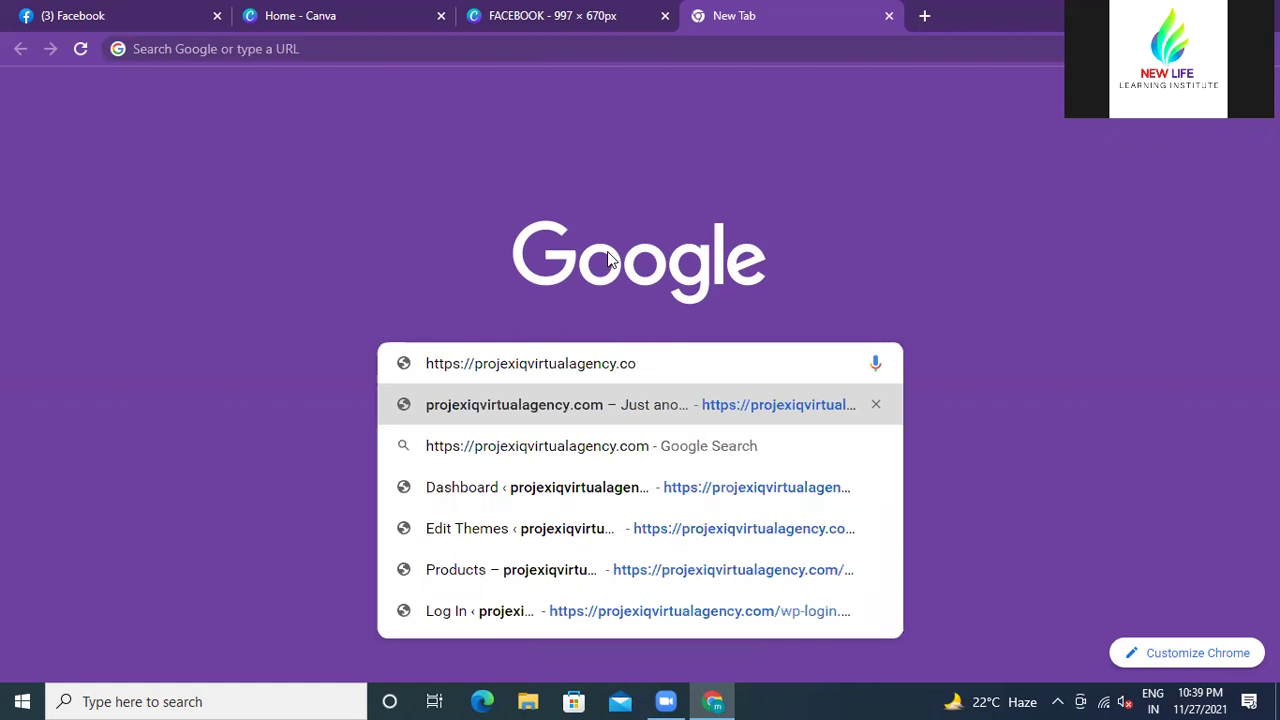
pyautogui.press('BackSpace')
pyautogui.press('BackSpace')
pyautogui.press('BackSpace')
pyautogui.press('BackSpace')
pyautogui.press('BackSpace')
pyautogui.press('BackSpace')
pyautogui.press('BackSpace')
pyautogui.press('BackSpace')
pyautogui.press('BackSpace')
pyautogui.press('BackSpace')
pyautogui.press('BackSpace')
pyautogui.press('BackSpace')
pyautogui.press('BackSpace')
pyautogui.press('BackSpace')
pyautogui.press('BackSpace')
pyautogui.press('BackSpace')
pyautogui.press('BackSpace')
pyautogui.press('BackSpace')
pyautogui.press('BackSpace')
pyautogui.press('BackSpace')
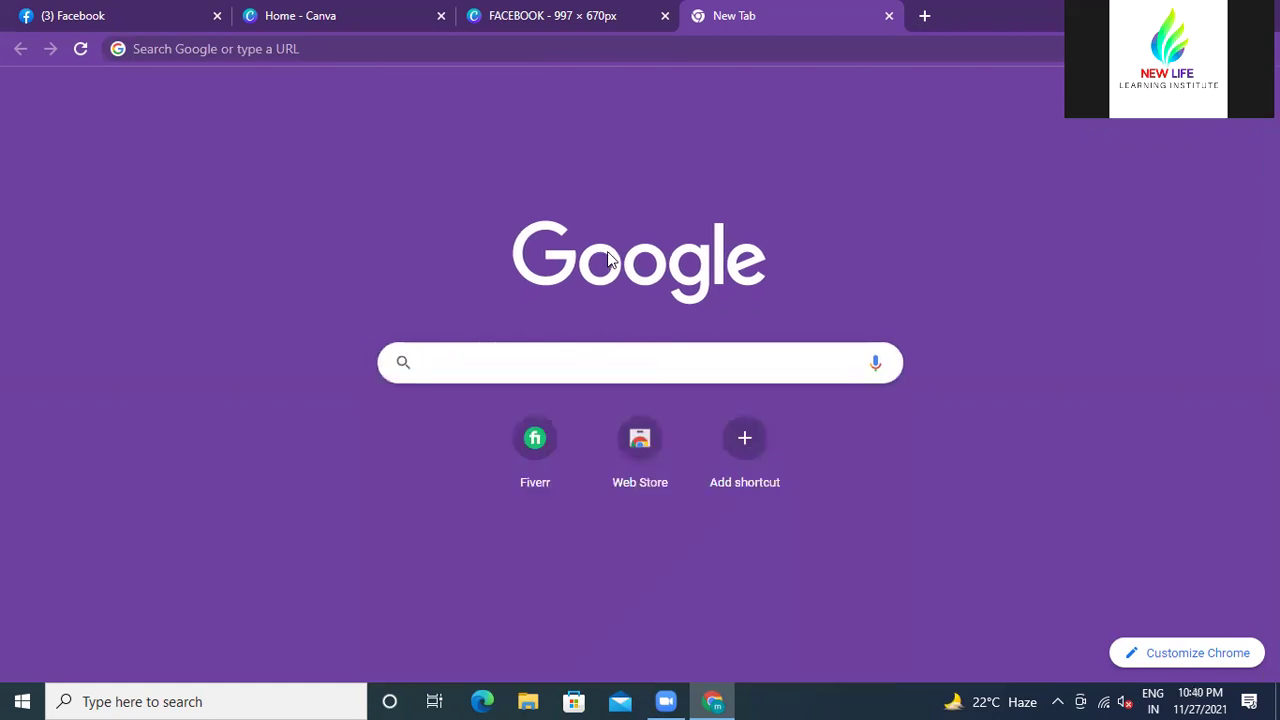
pyautogui.rightClick(464, 358)
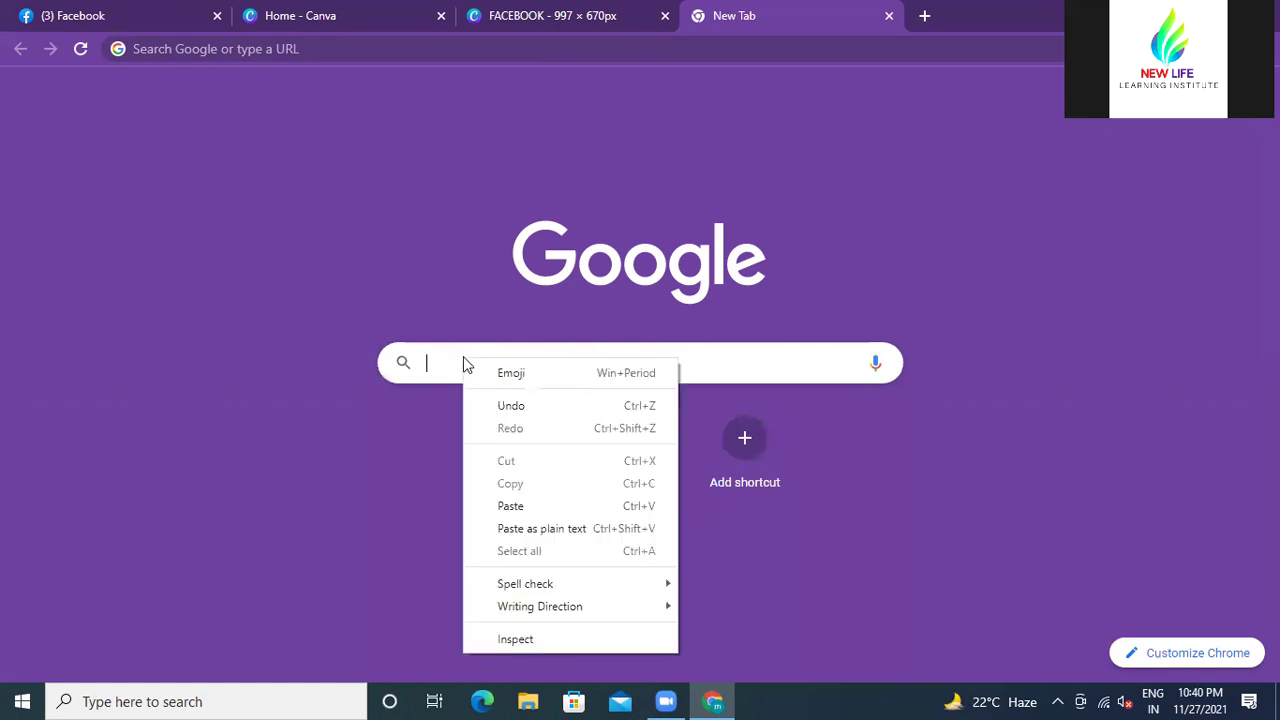
pyautogui.click(512, 506)
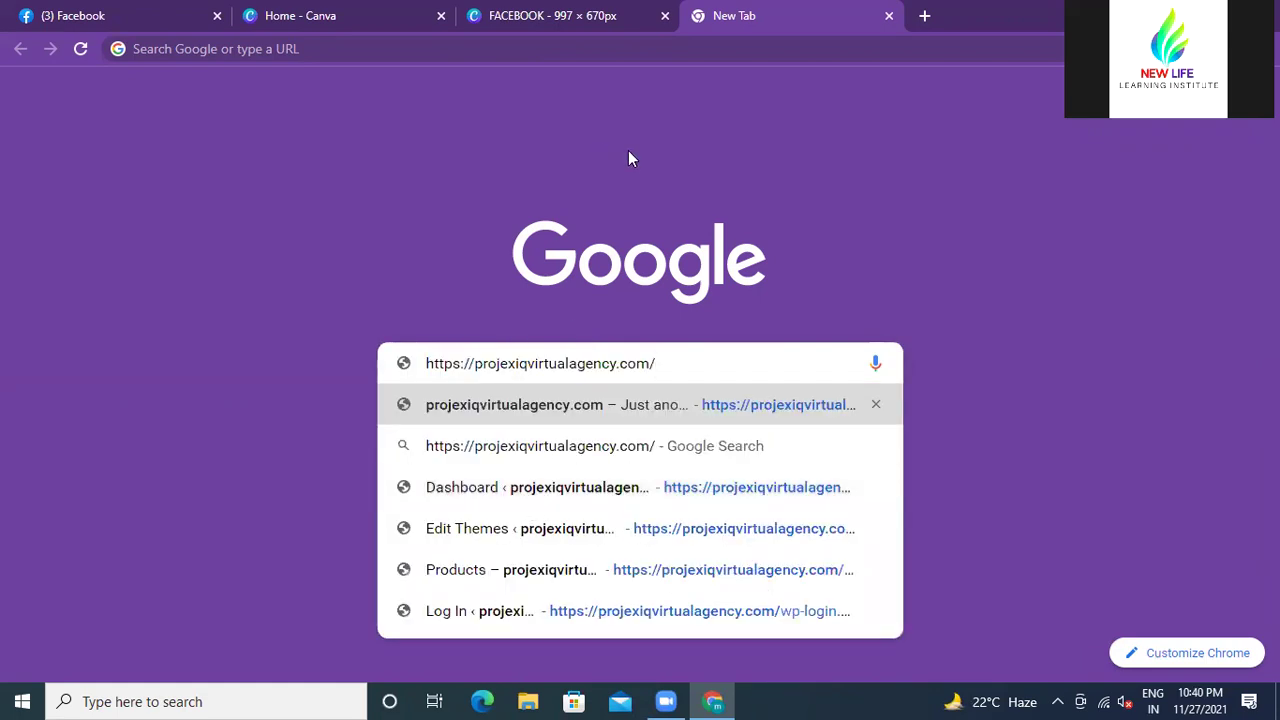
pyautogui.press('BackSpace')
pyautogui.press('BackSpace')
pyautogui.press('BackSpace')
pyautogui.press('BackSpace')
pyautogui.press('BackSpace')
pyautogui.press('BackSpace')
pyautogui.press('BackSpace')
pyautogui.press('BackSpace')
pyautogui.press('BackSpace')
pyautogui.press('BackSpace')
pyautogui.press('BackSpace')
pyautogui.press('BackSpace')
pyautogui.press('BackSpace')
pyautogui.press('BackSpace')
pyautogui.press('BackSpace')
pyautogui.press('BackSpace')
pyautogui.press('BackSpace')
pyautogui.press('BackSpace')
pyautogui.press('BackSpace')
pyautogui.press('BackSpace')
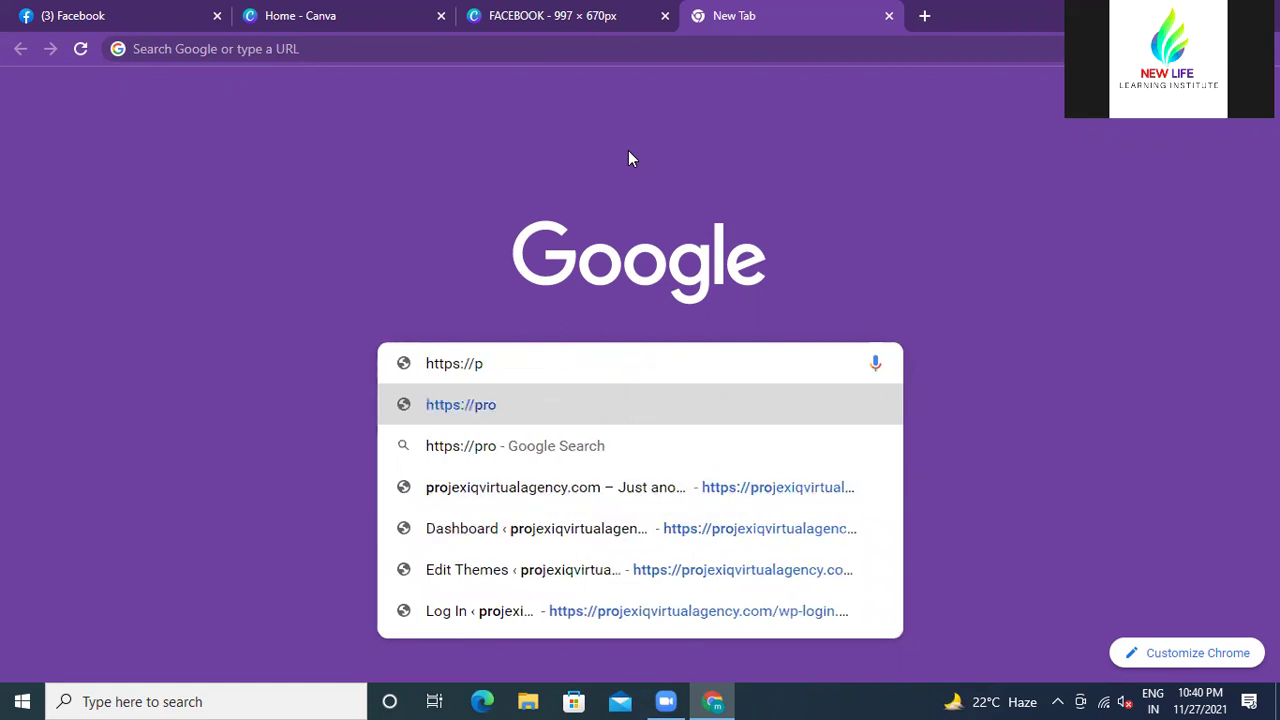
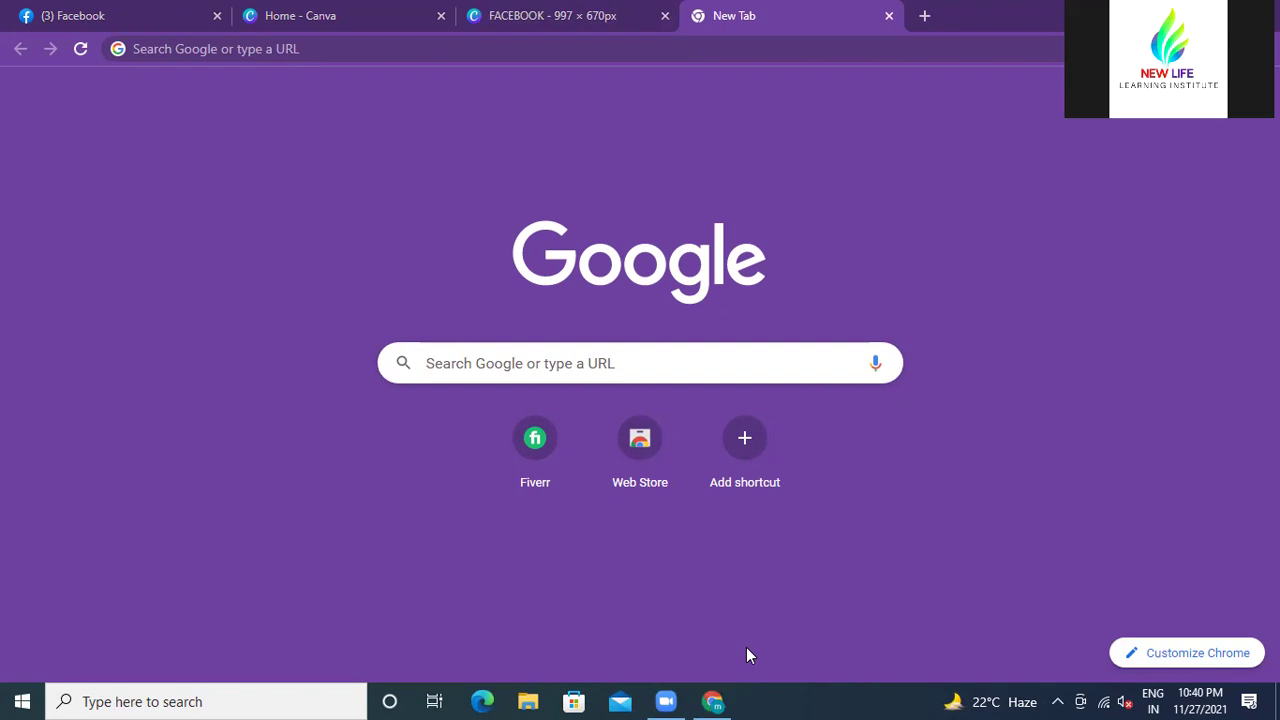
pyautogui.click(534, 365)
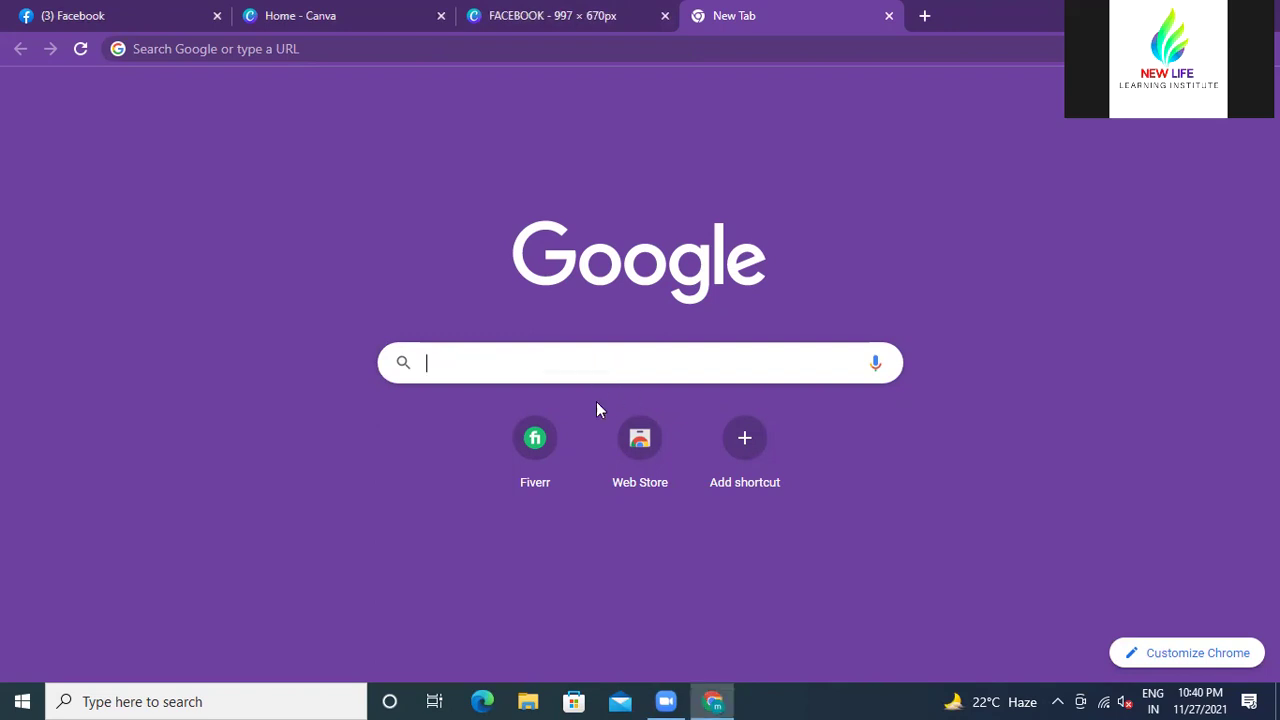
pyautogui.rightClick(535, 367)
pyautogui.click(595, 516)
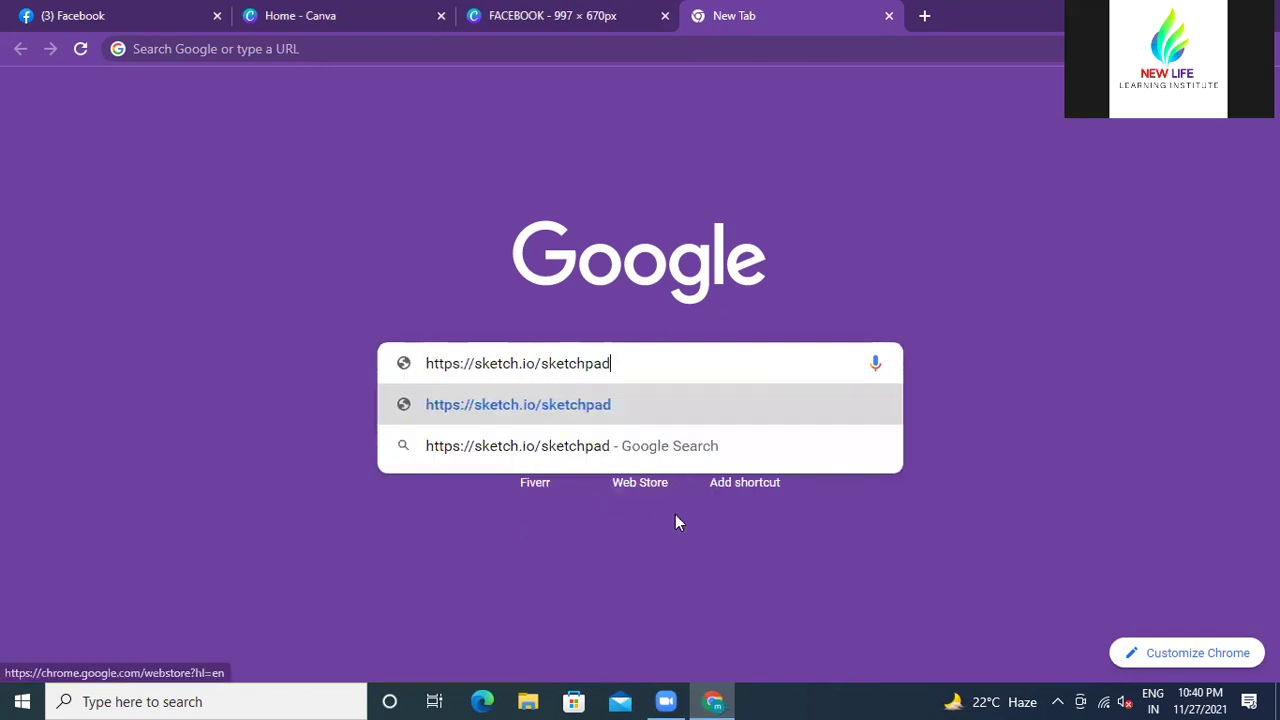
pyautogui.click(567, 405)
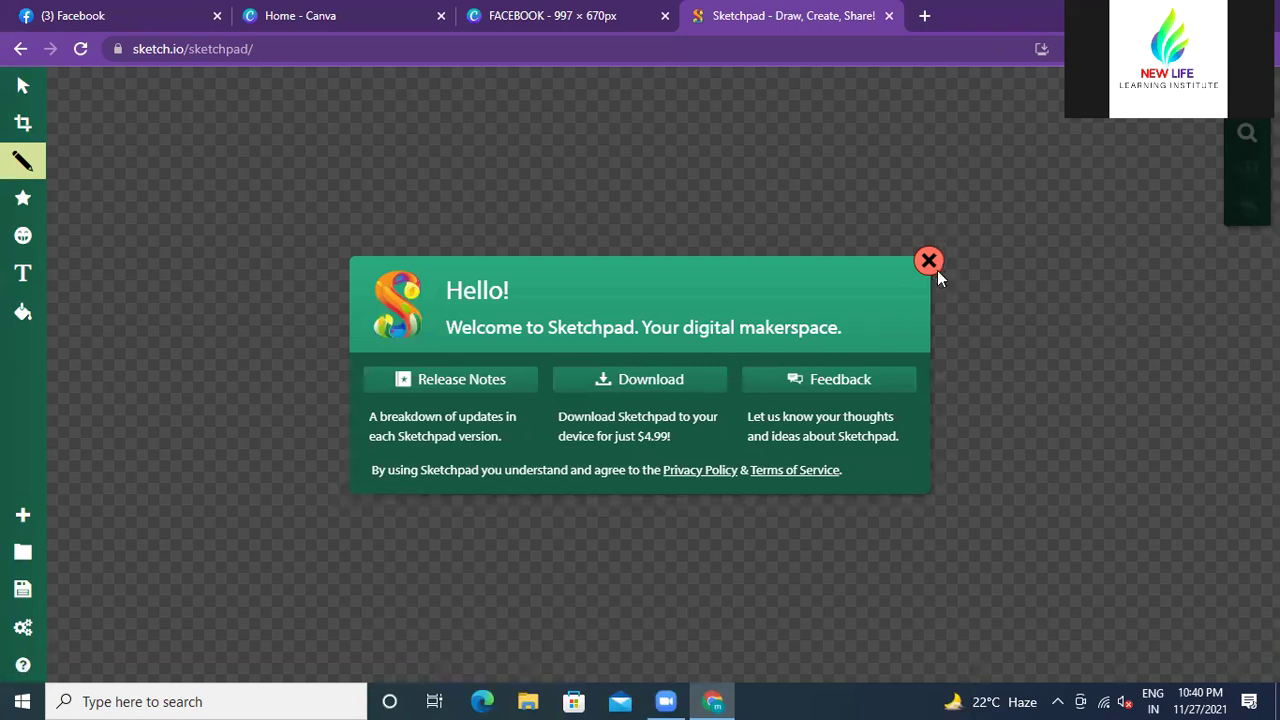
# Dismiss the welcome message and create a 1366 × 657 px white canvas from the Color template.
pyautogui.click(926, 148)
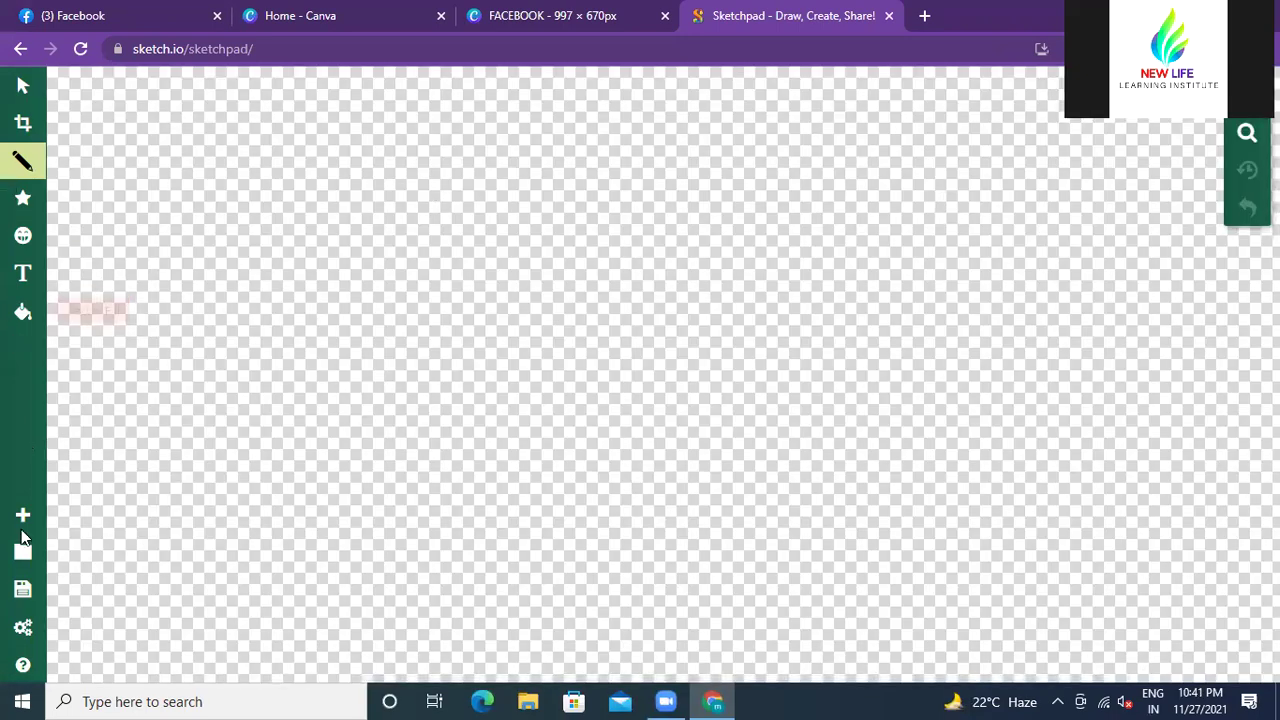
pyautogui.click(23, 554)
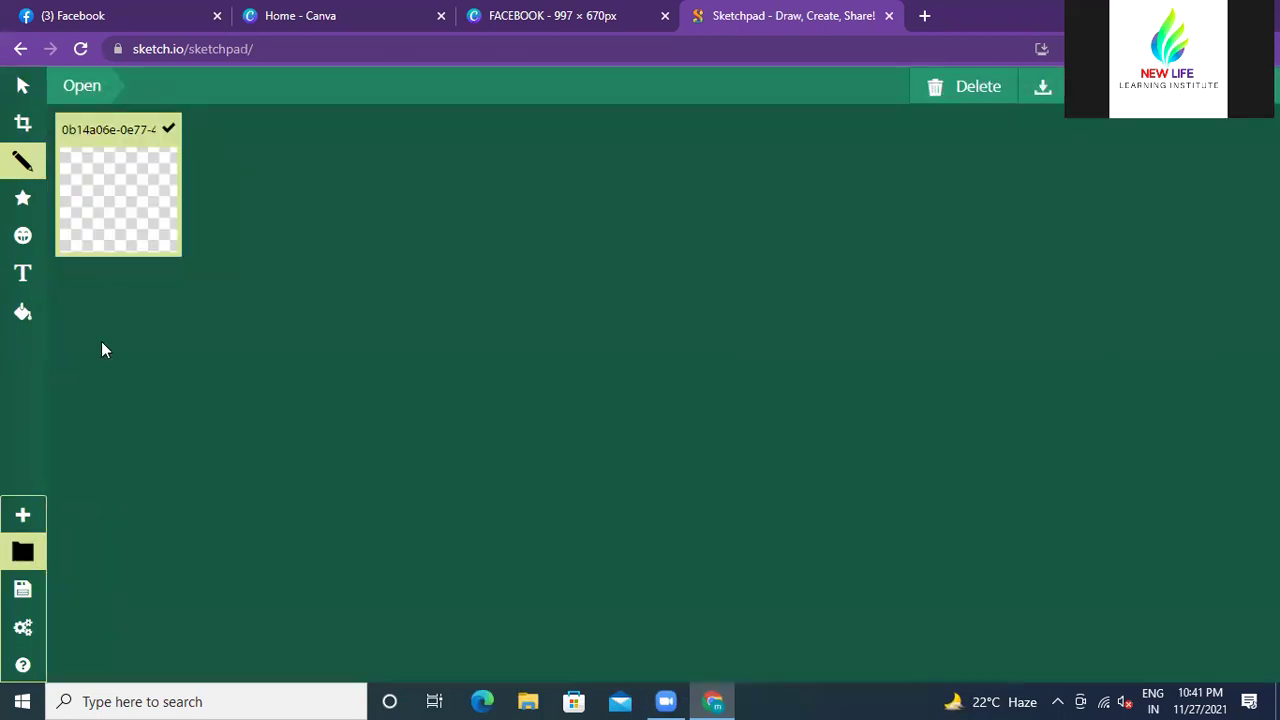
pyautogui.click(22, 515)
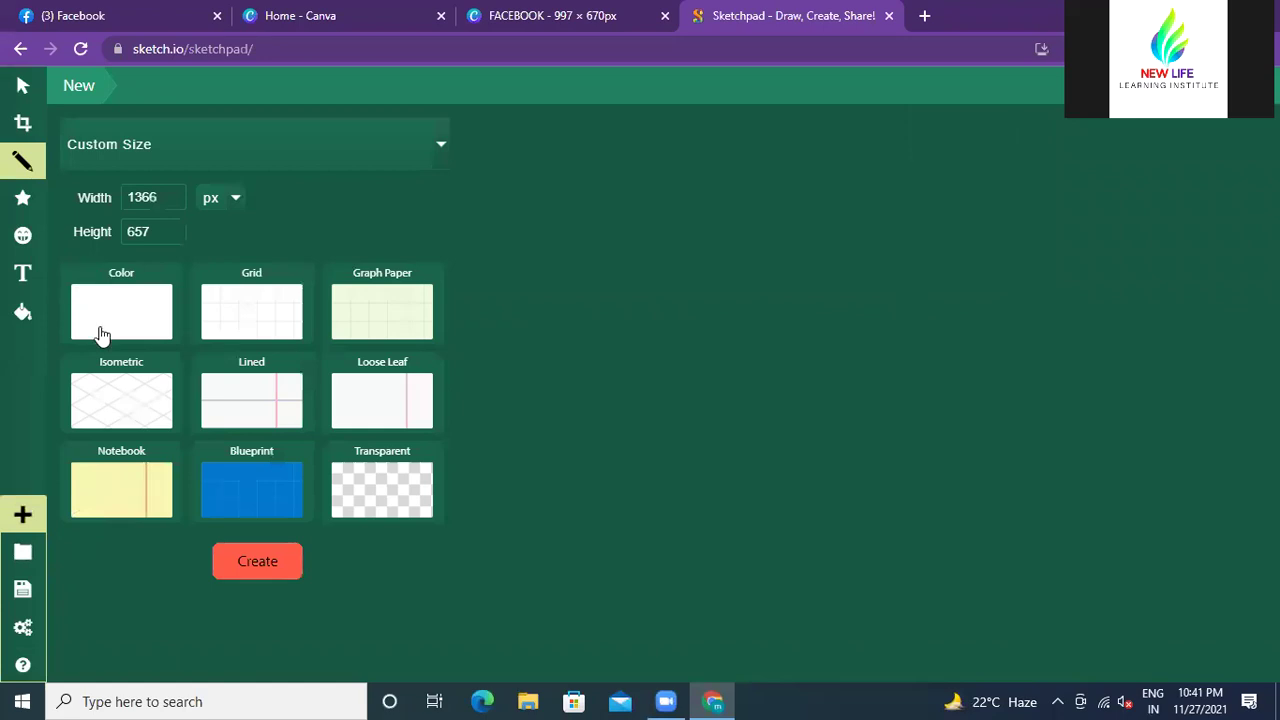
pyautogui.click(123, 318)
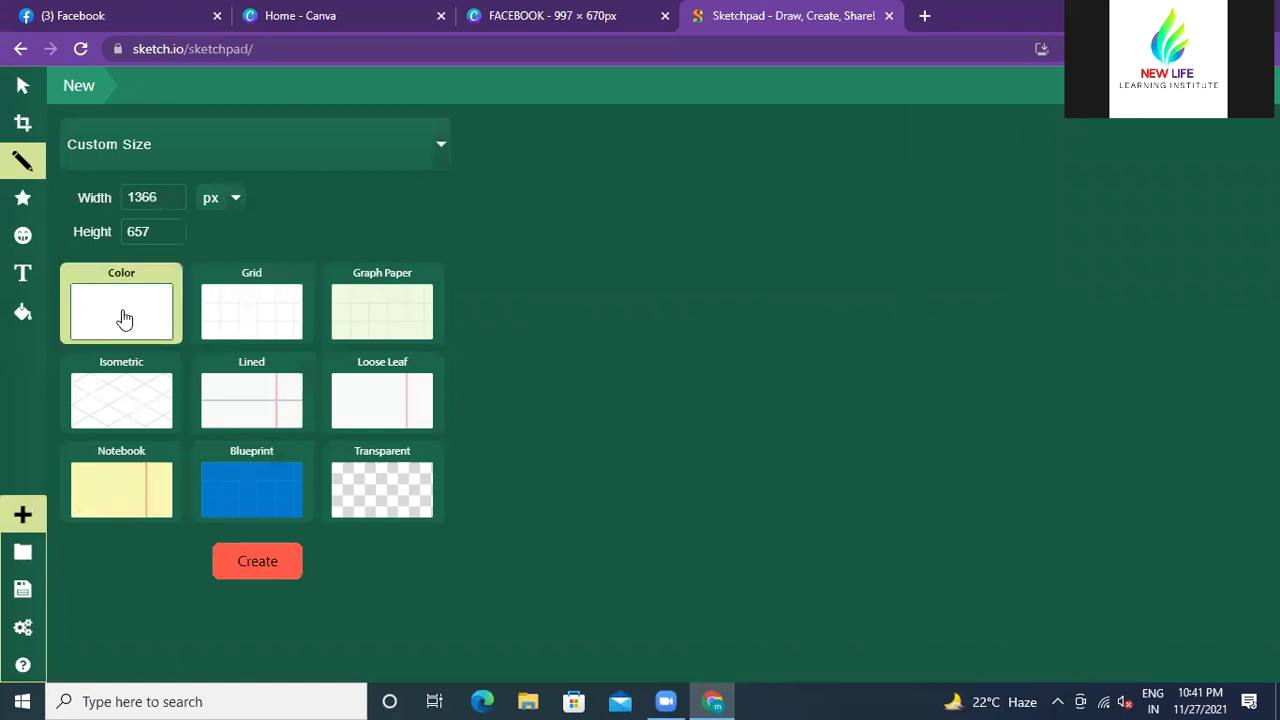
pyautogui.click(254, 566)
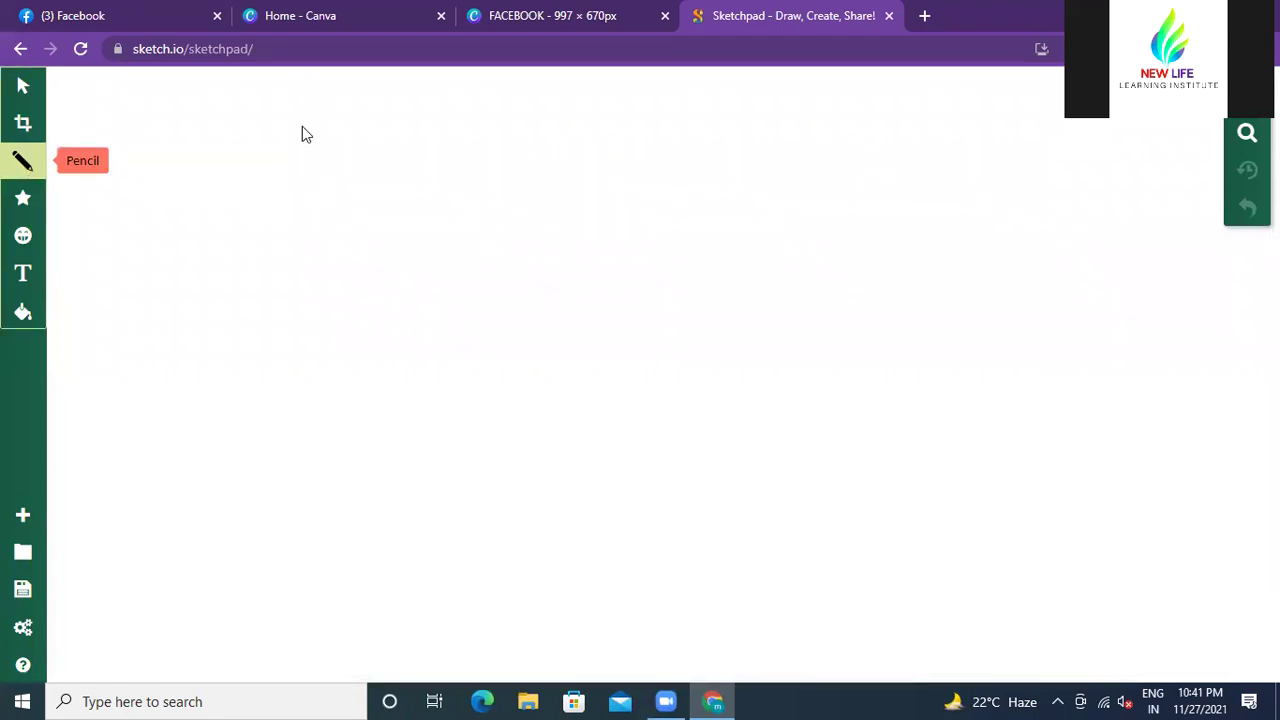
pyautogui.click(146, 138)
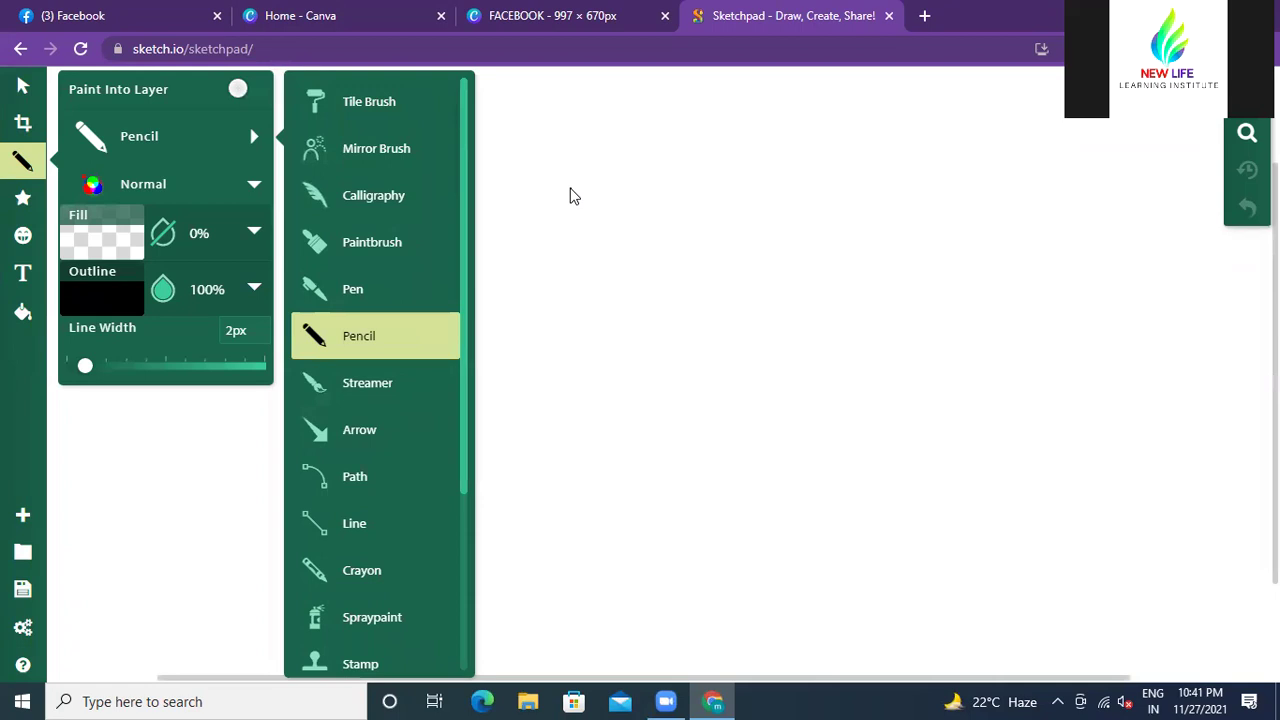
pyautogui.click(570, 187)
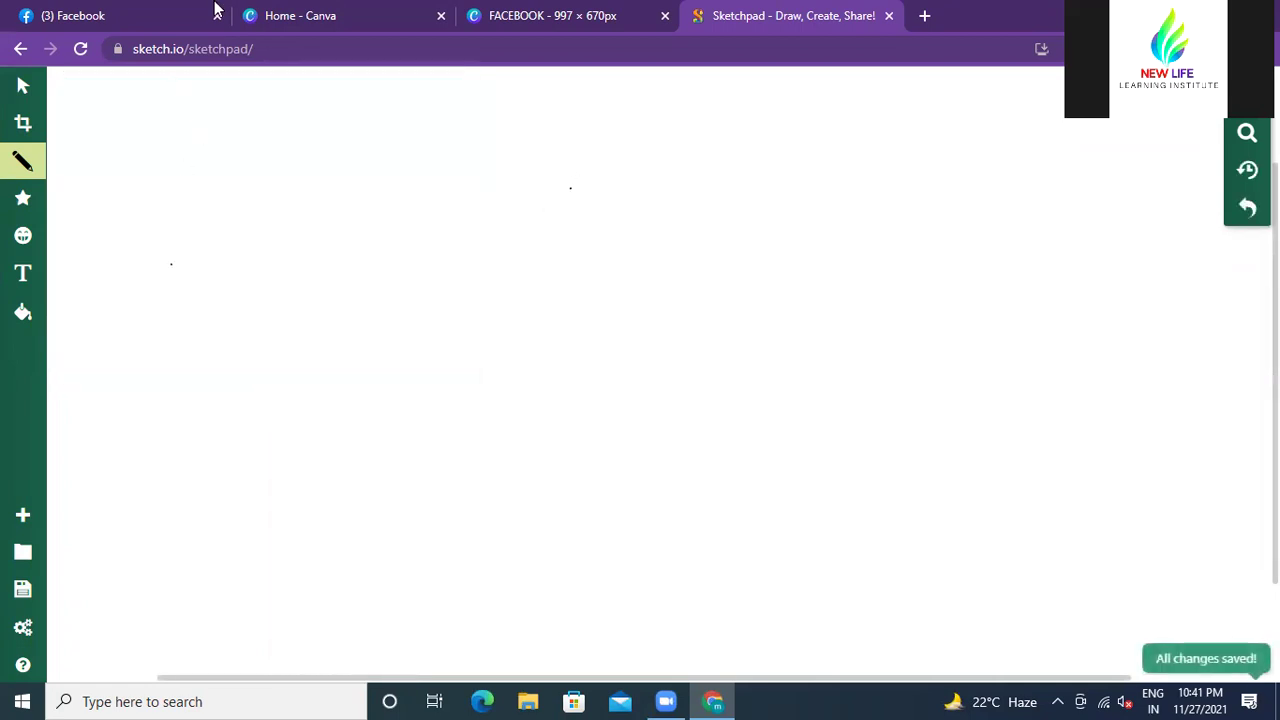
# Add a text box near the top left reading FACEBOOK and shrink it.
pyautogui.click(23, 273)
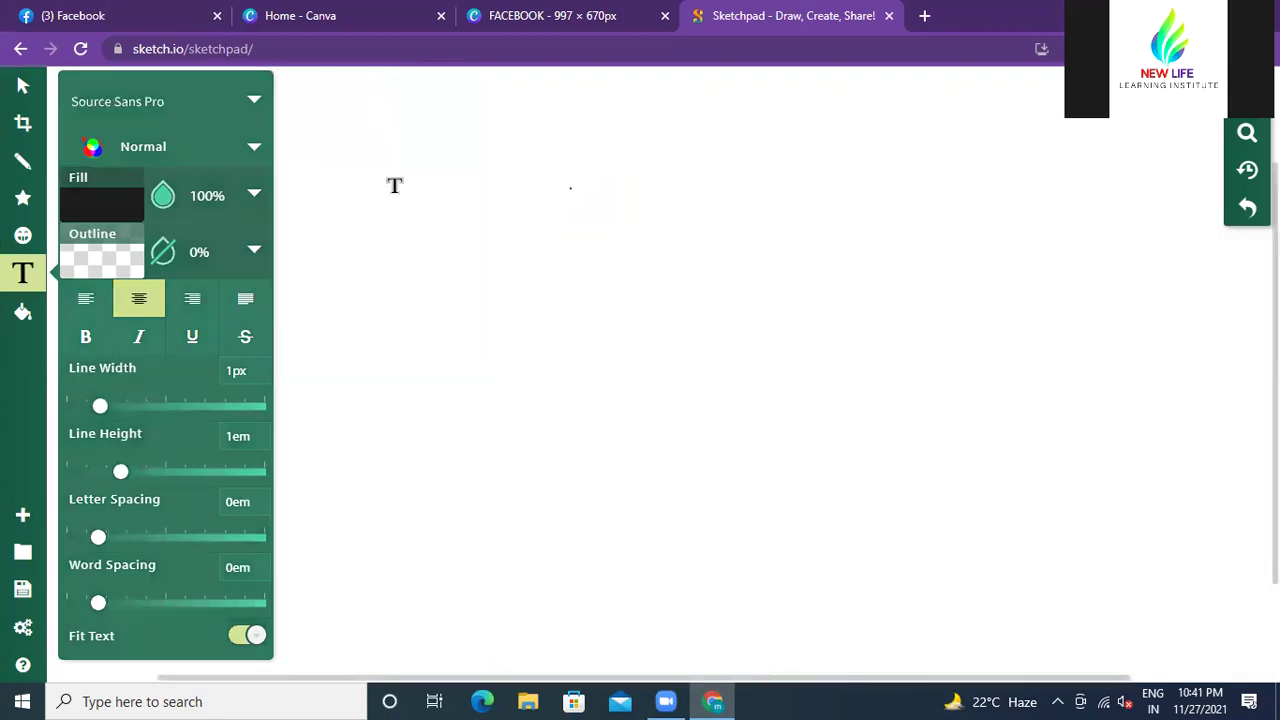
pyautogui.click(392, 182)
pyautogui.click(226, 131)
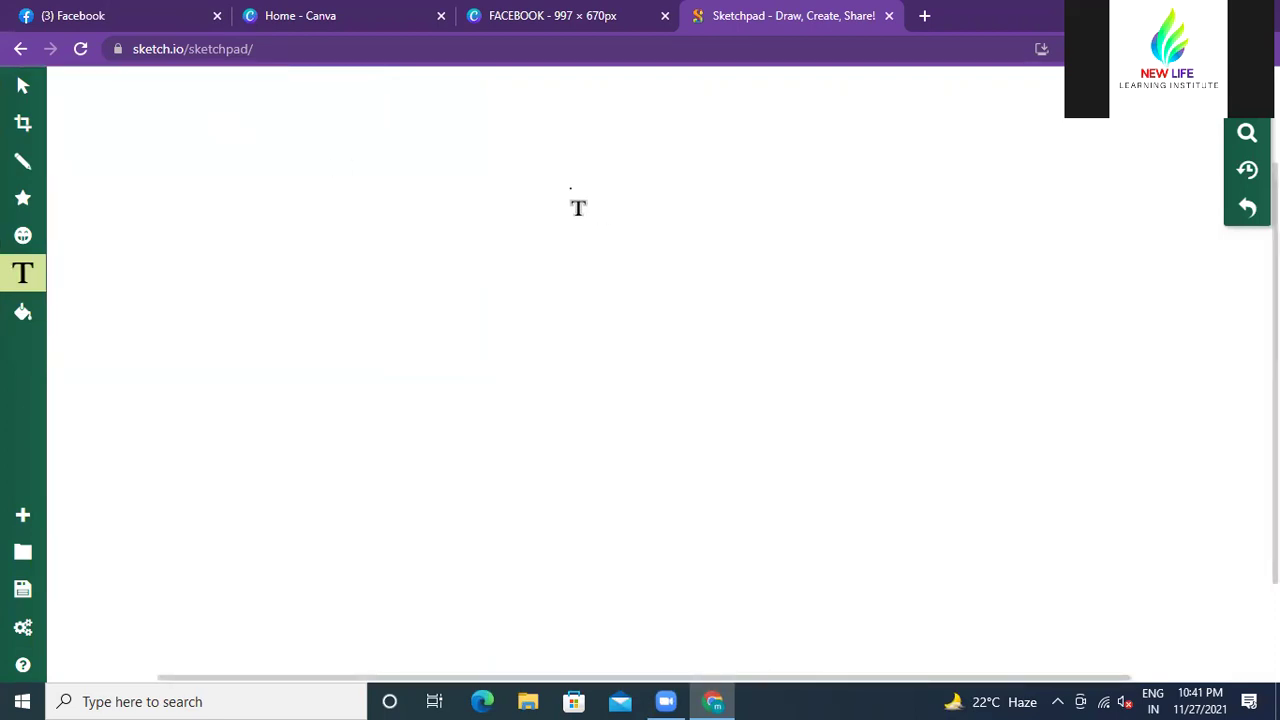
pyautogui.click(262, 138)
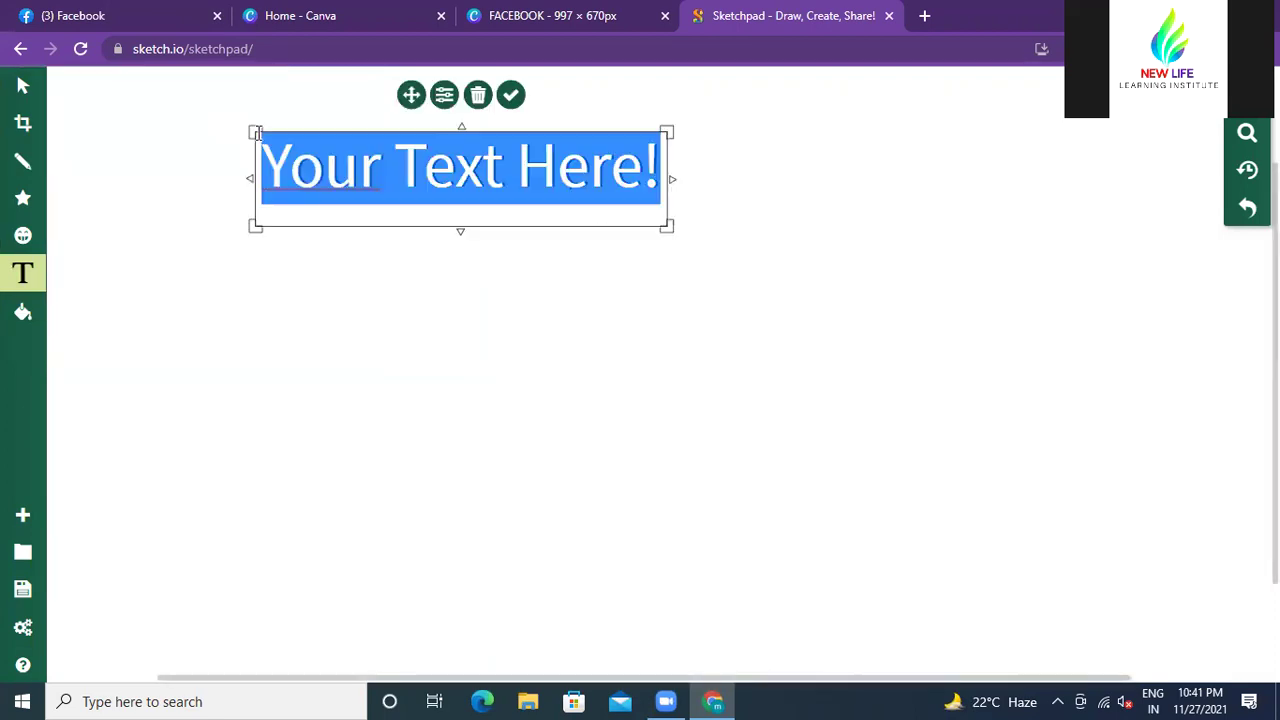
pyautogui.click(405, 168)
pyautogui.press('BackSpace')
pyautogui.press('BackSpace')
pyautogui.press('BackSpace')
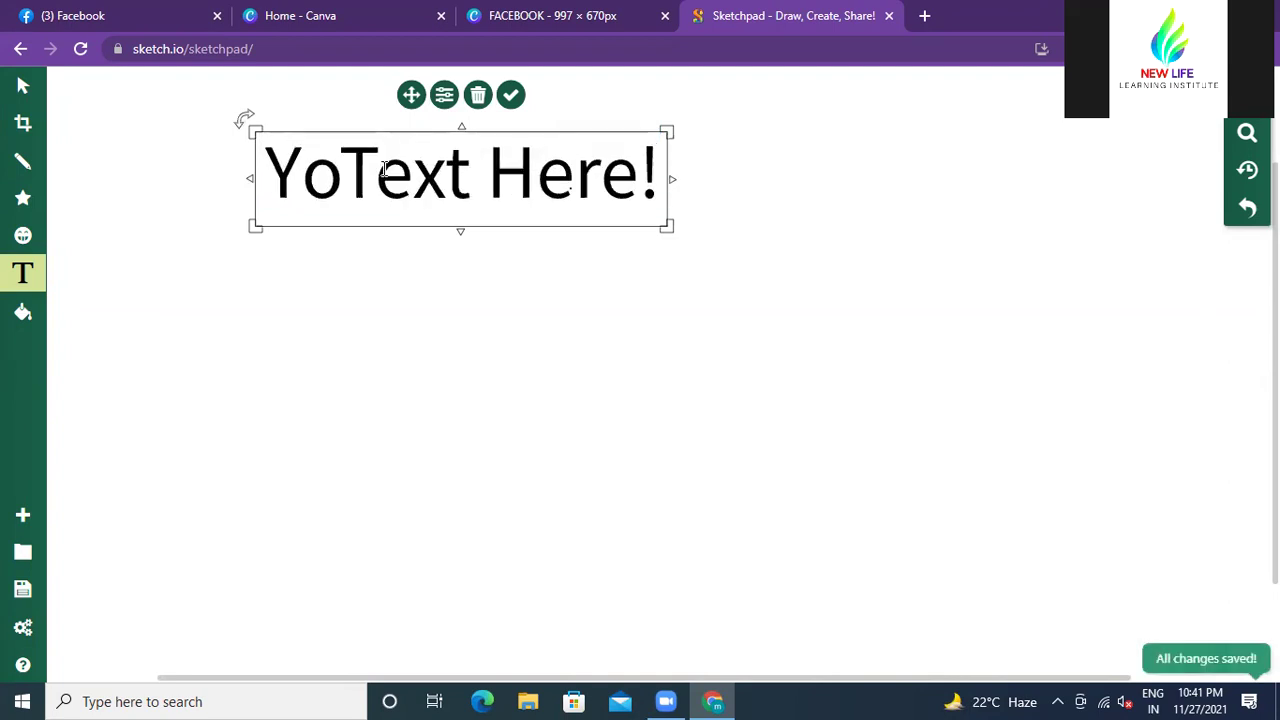
pyautogui.press('BackSpace')
pyautogui.press('BackSpace')
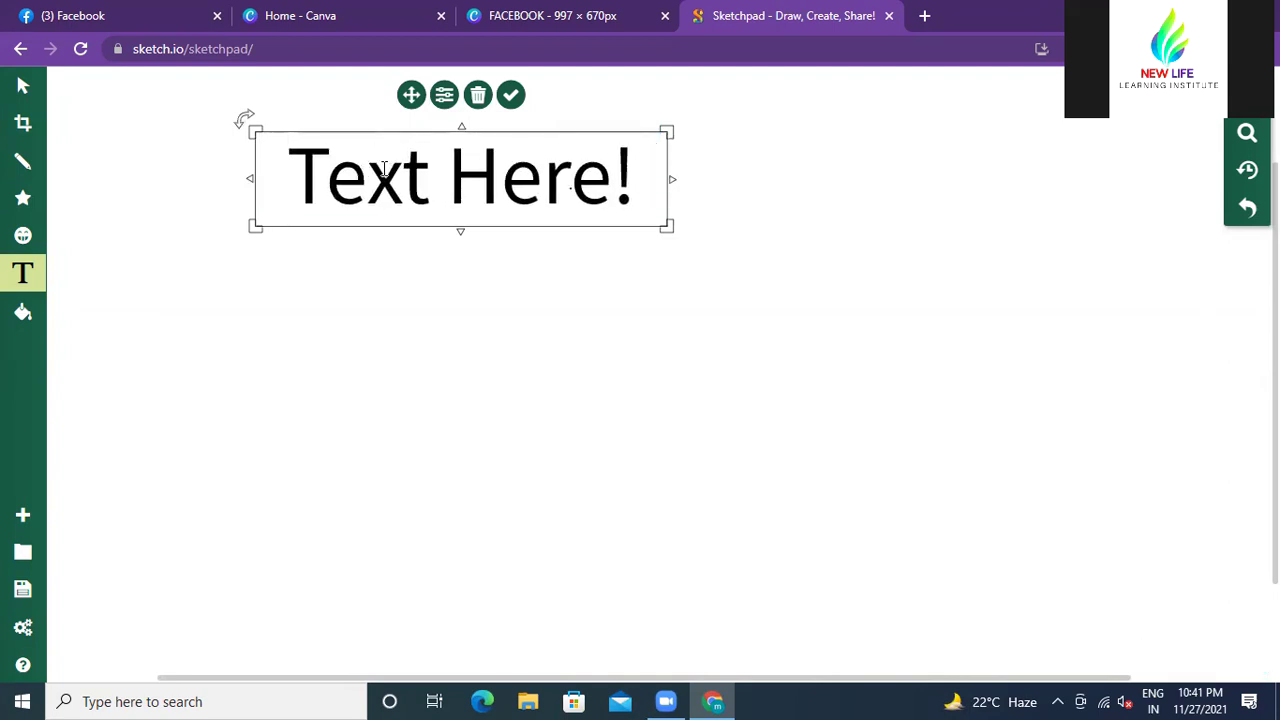
pyautogui.write('FACEB')
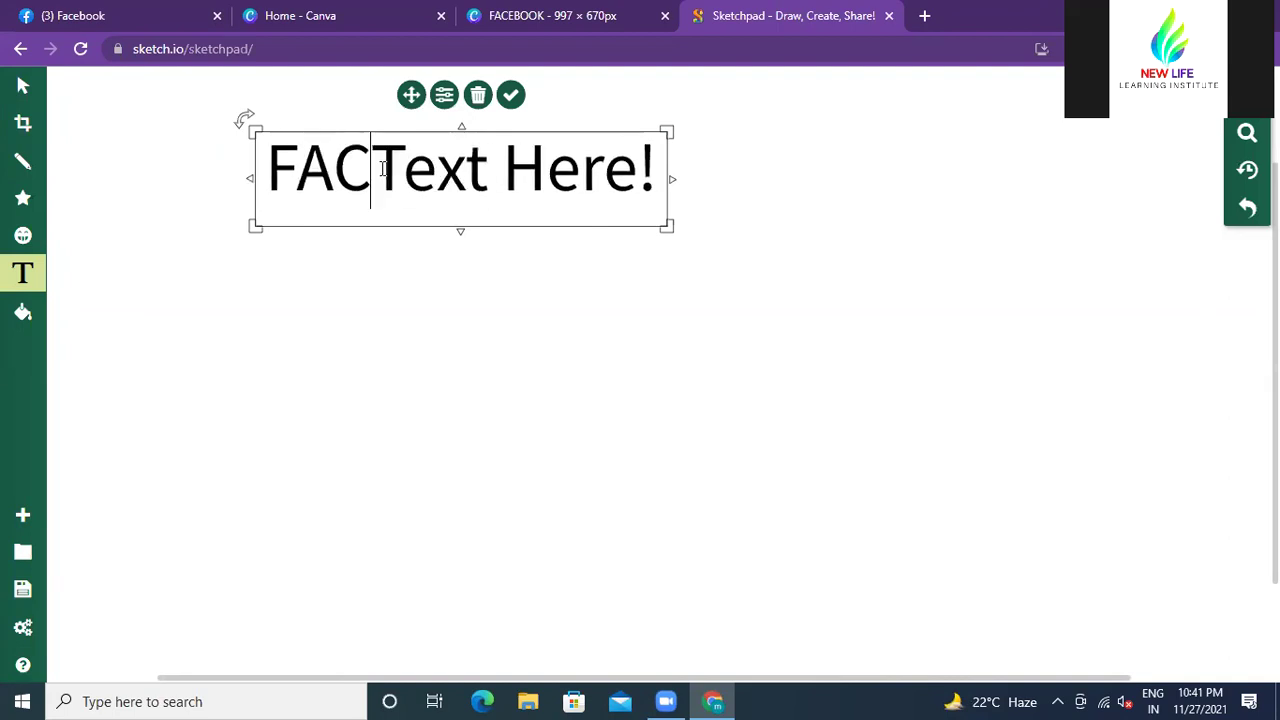
pyautogui.write('OOK')
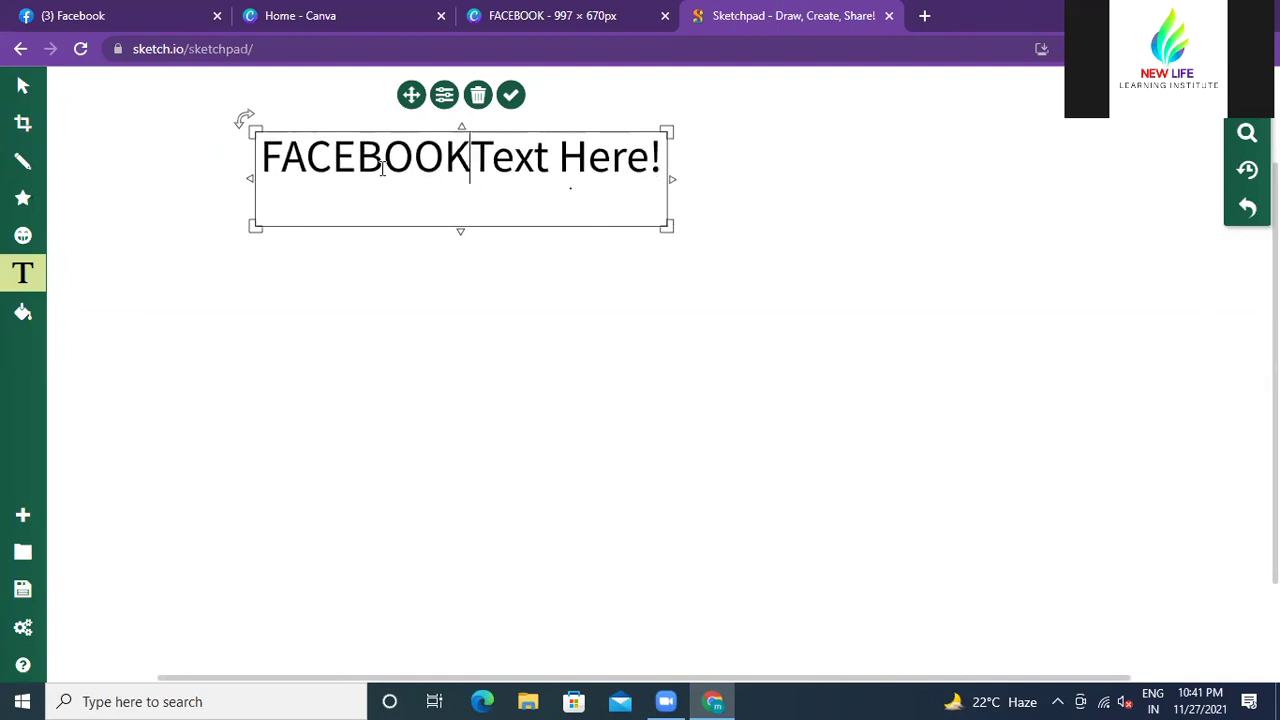
pyautogui.press('Delete')
pyautogui.press('Delete')
pyautogui.press('Delete')
pyautogui.press('Delete')
pyautogui.press('Delete')
pyautogui.press('Delete')
pyautogui.press('Delete')
pyautogui.press('Delete')
pyautogui.press('Delete')
pyautogui.press('Delete')
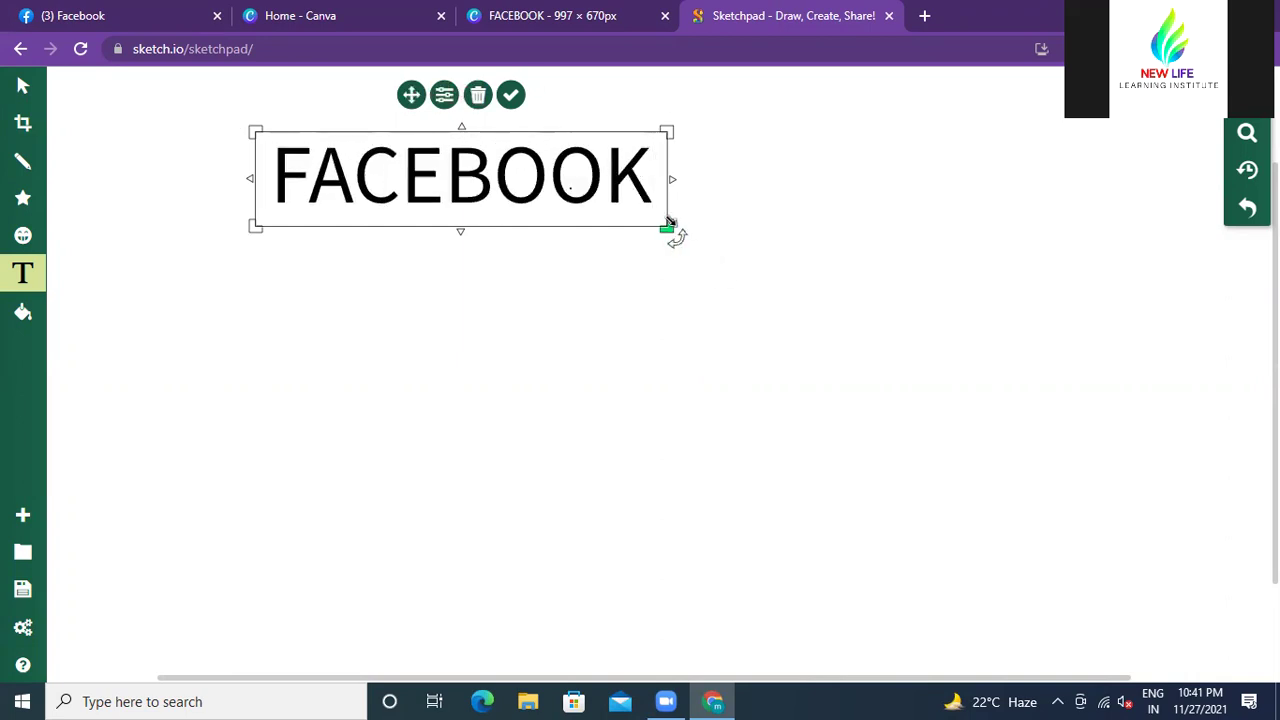
pyautogui.moveTo(666, 226); pyautogui.dragTo(589, 188)
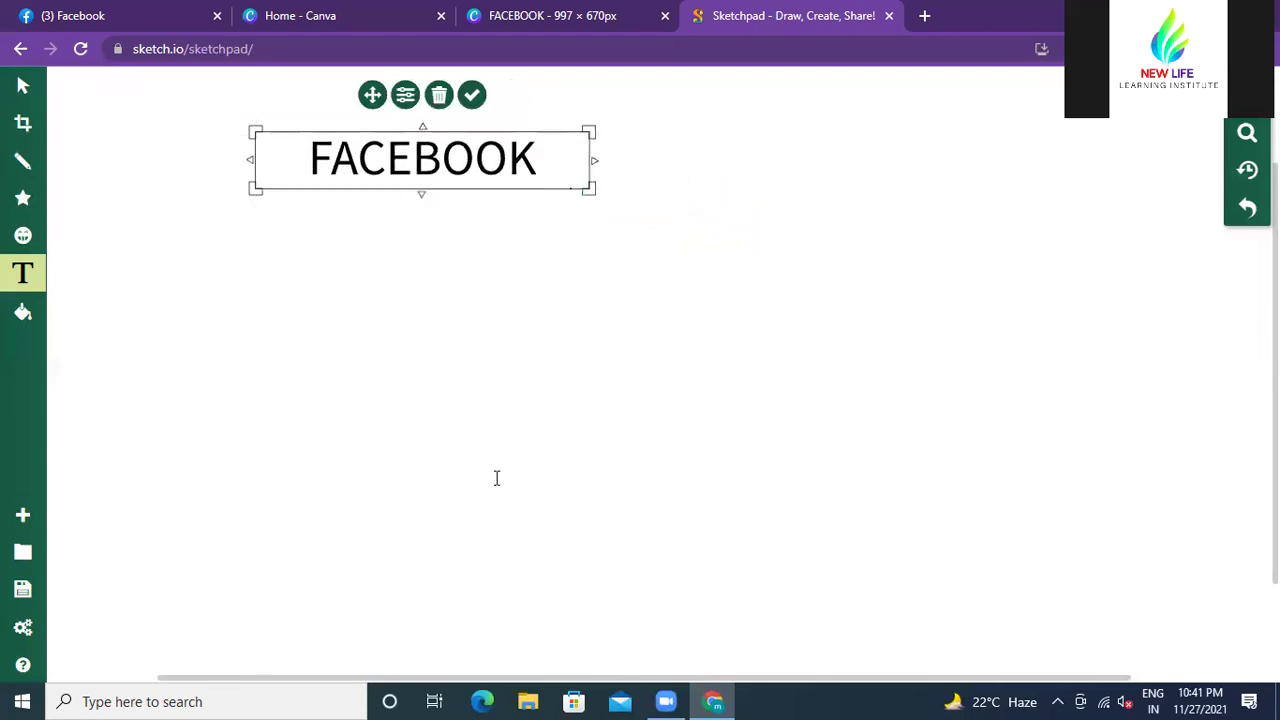
pyautogui.click(288, 258)
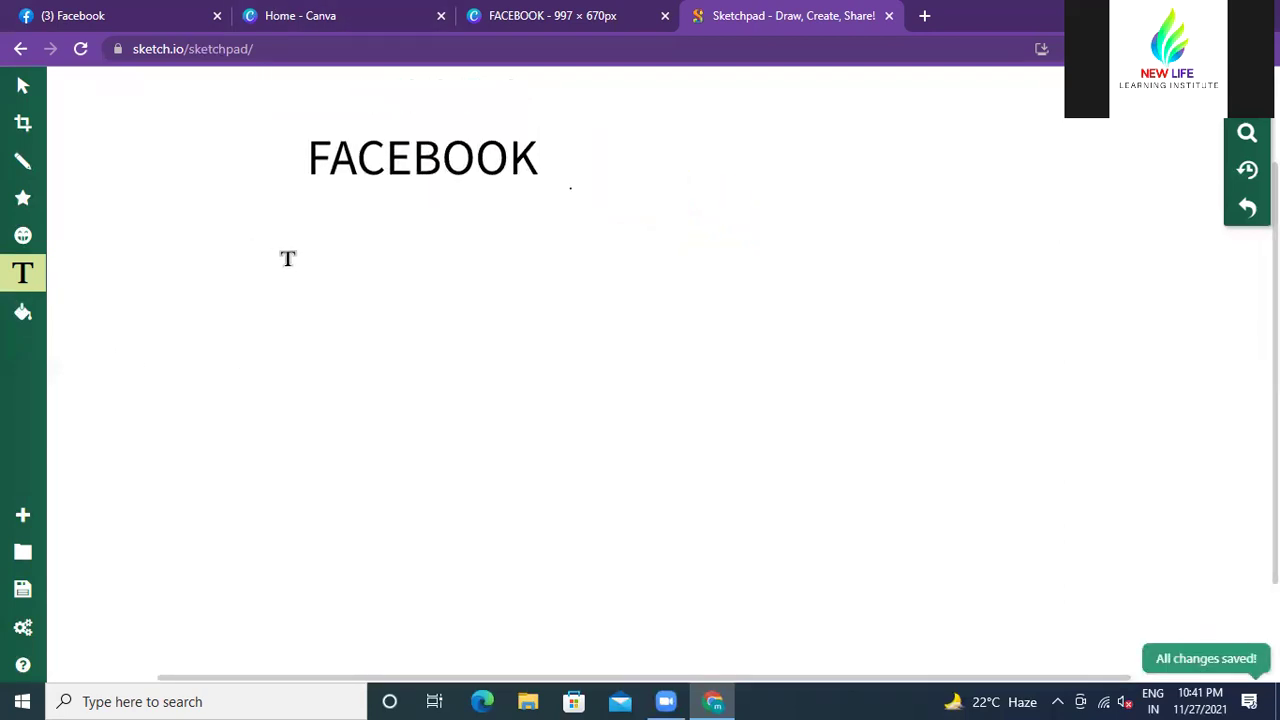
# Add a GTM text label and move it left, directly under FACEBOOK.
pyautogui.click(288, 258)
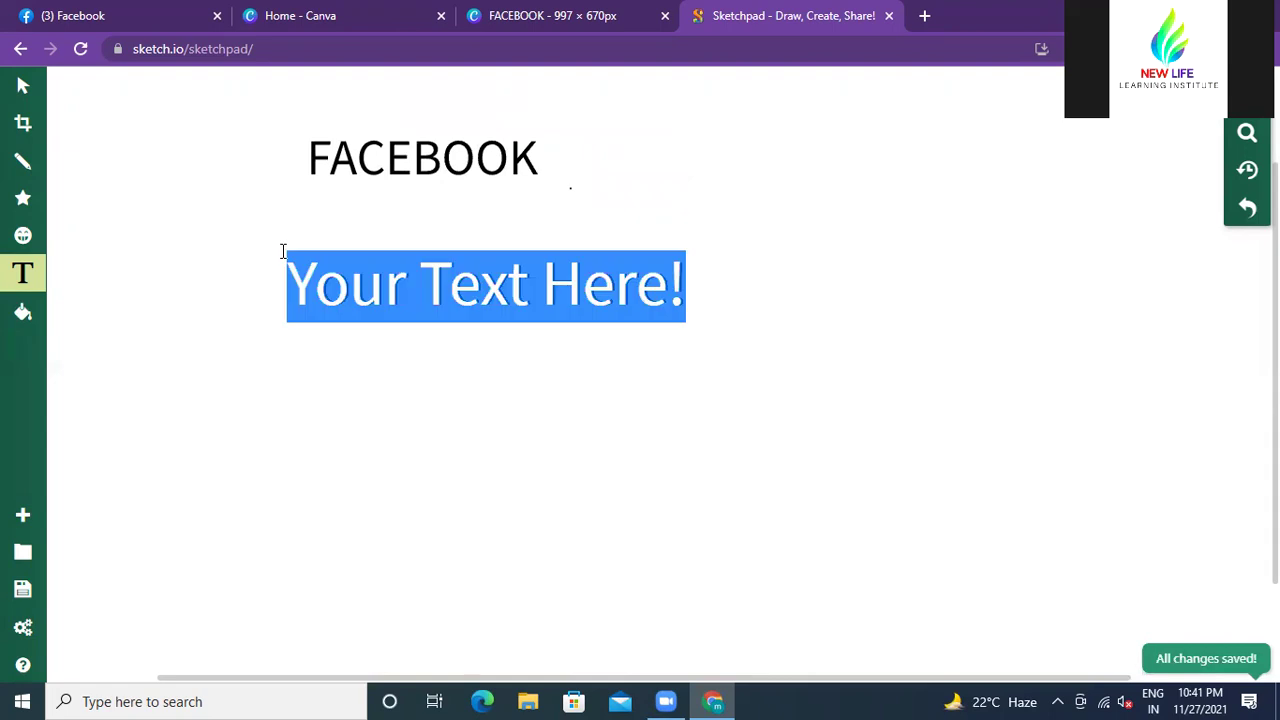
pyautogui.click(422, 288)
pyautogui.press('BackSpace')
pyautogui.press('BackSpace')
pyautogui.press('BackSpace')
pyautogui.press('BackSpace')
pyautogui.press('BackSpace')
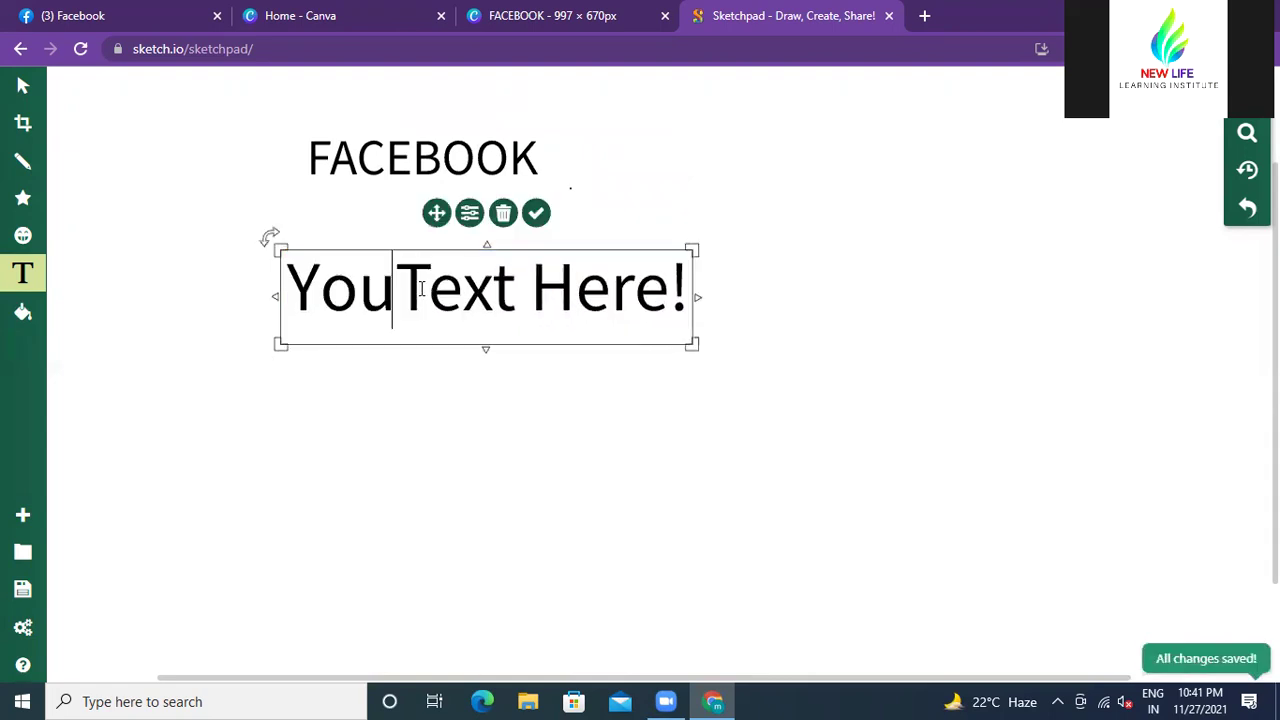
pyautogui.write('GTM')
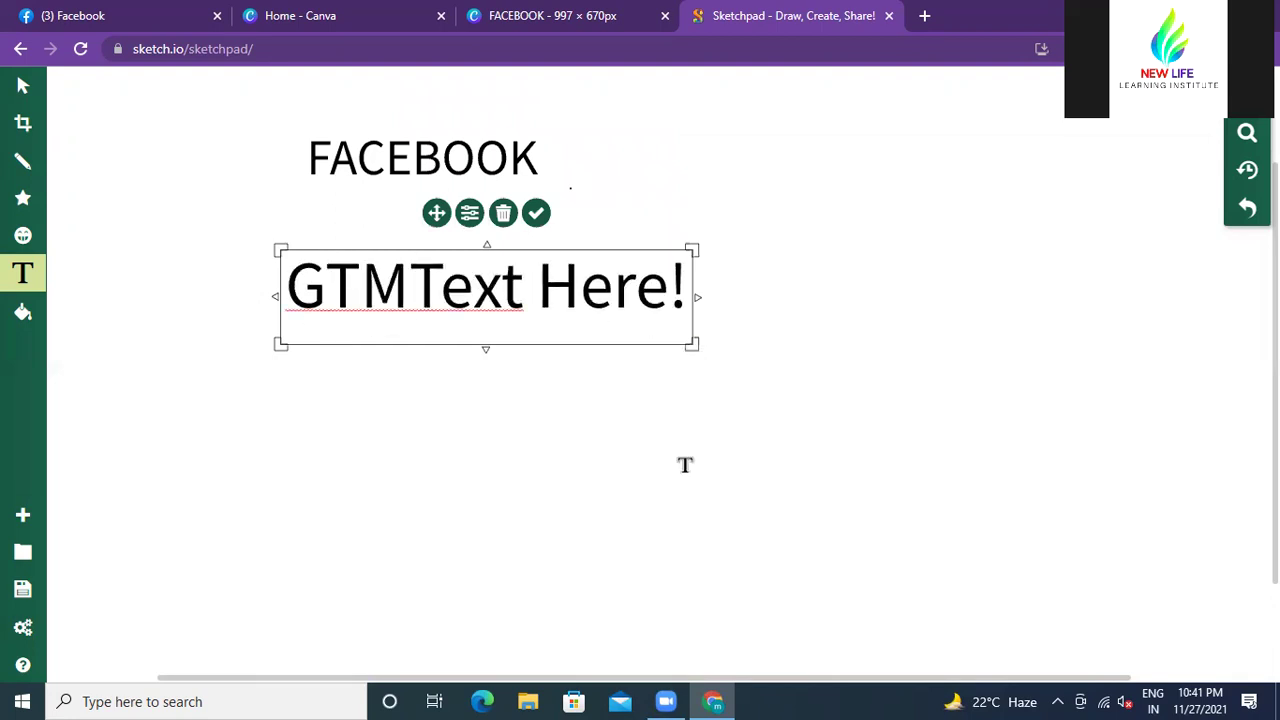
pyautogui.press('Delete')
pyautogui.press('Delete')
pyautogui.press('Delete')
pyautogui.press('Delete')
pyautogui.press('Delete')
pyautogui.press('Delete')
pyautogui.press('Delete')
pyautogui.press('Delete')
pyautogui.press('Delete')
pyautogui.press('Delete')
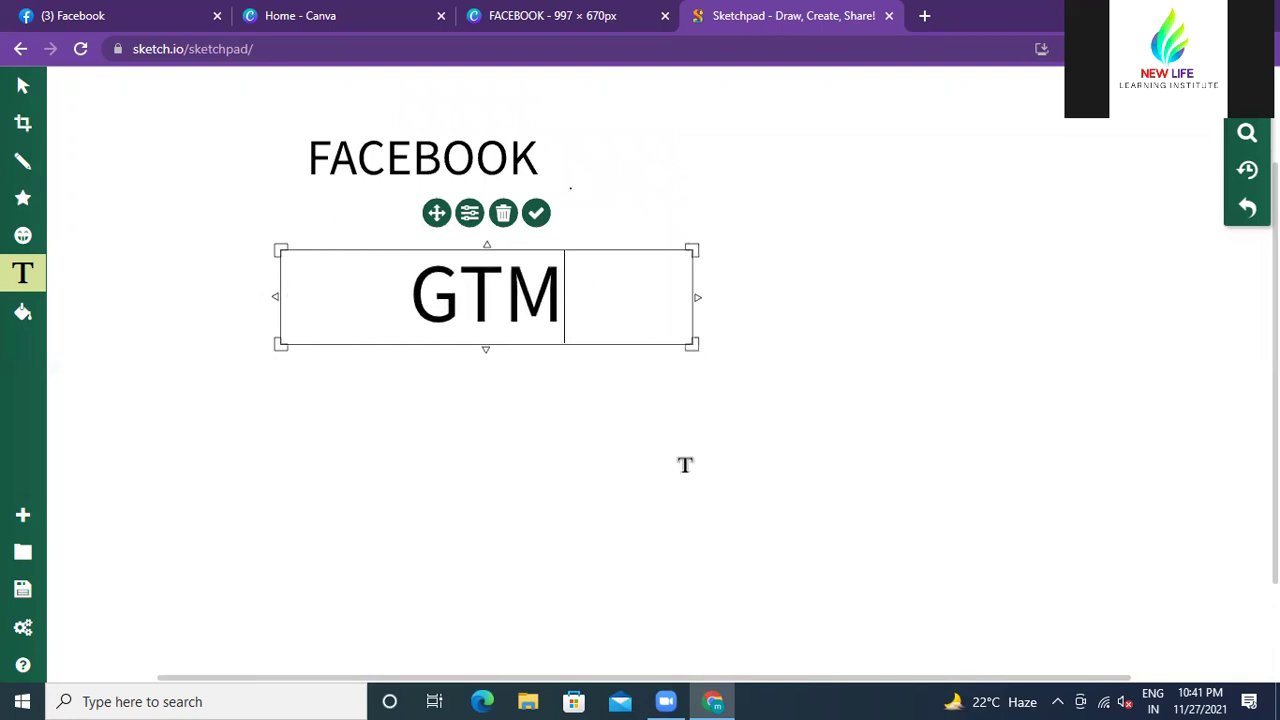
pyautogui.click(806, 405)
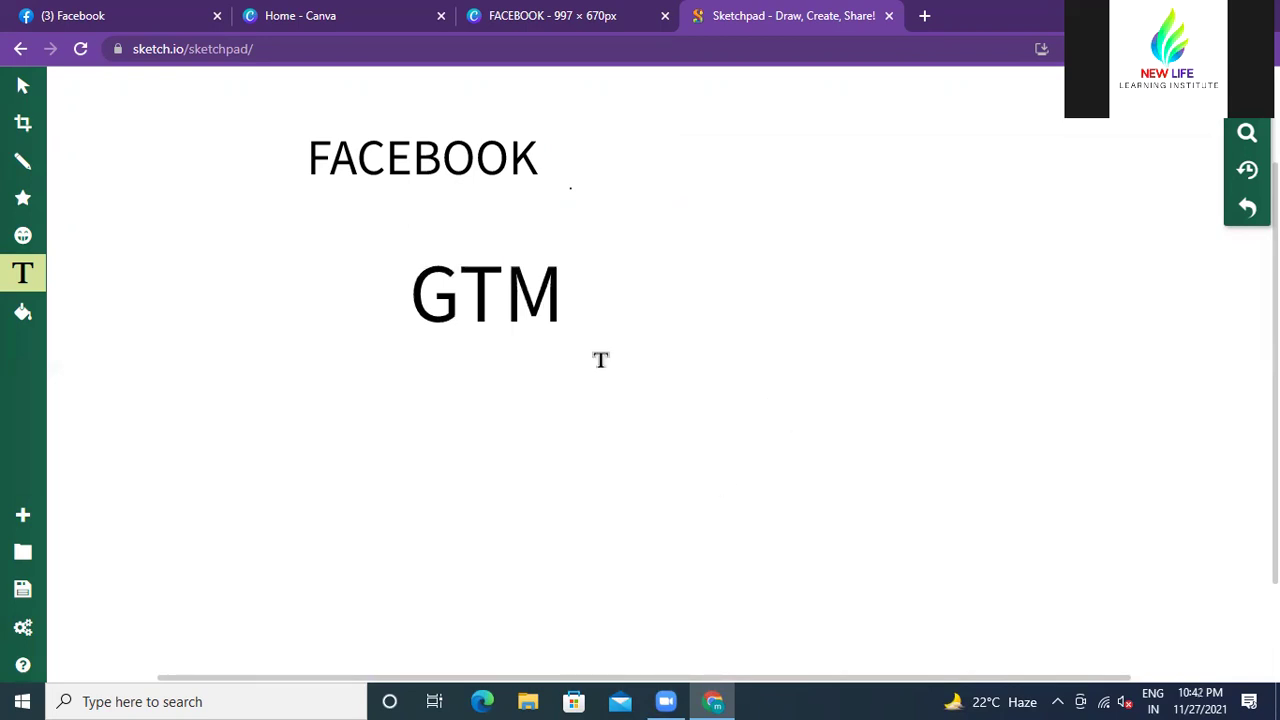
pyautogui.click(449, 237)
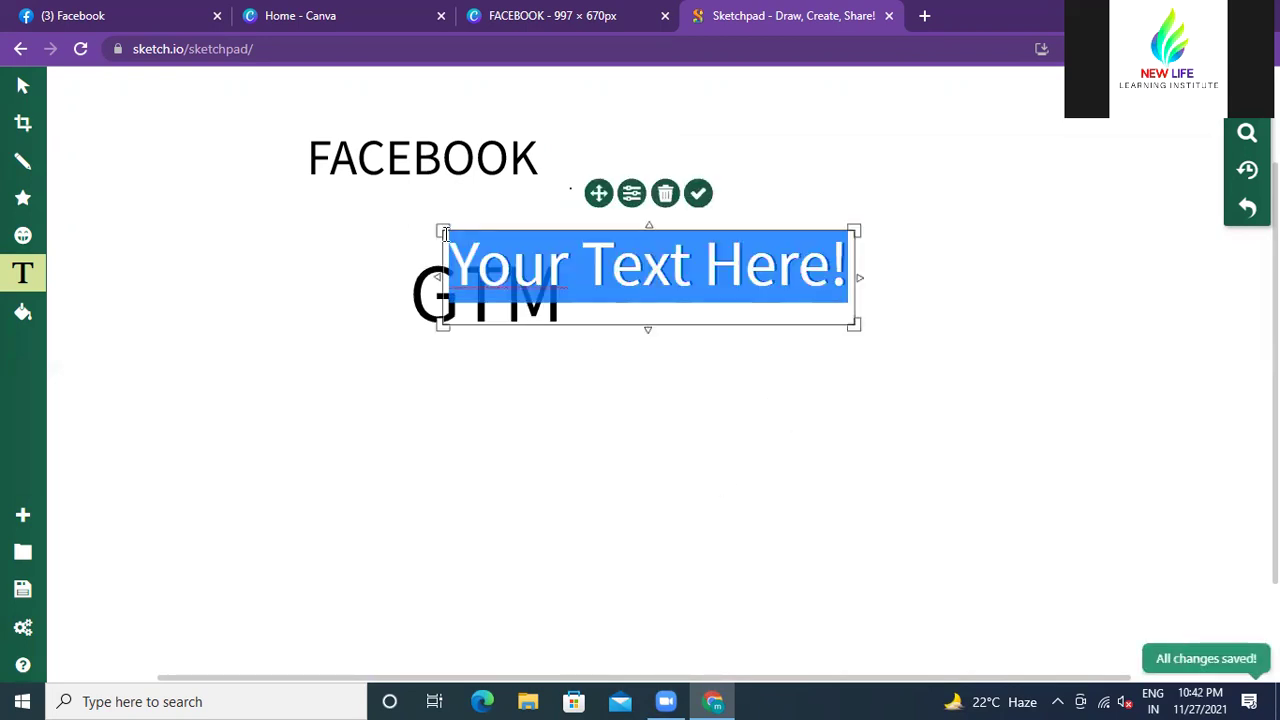
pyautogui.click(574, 404)
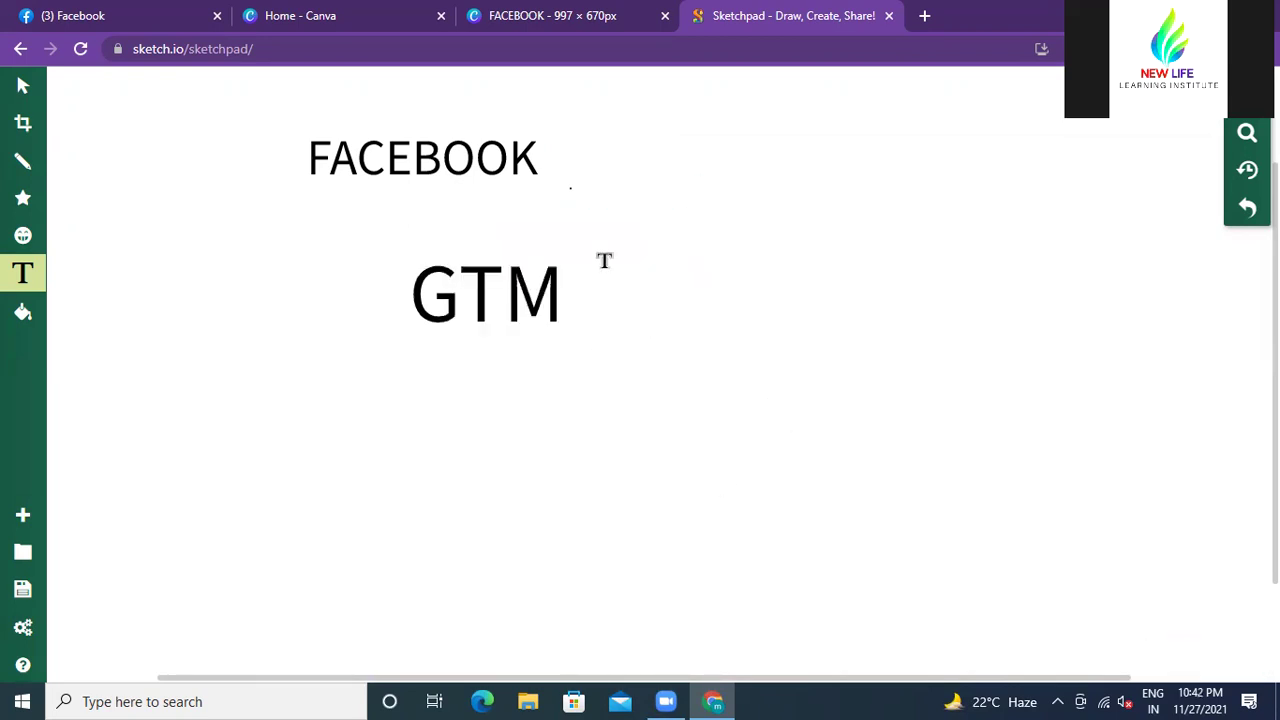
pyautogui.click(520, 270)
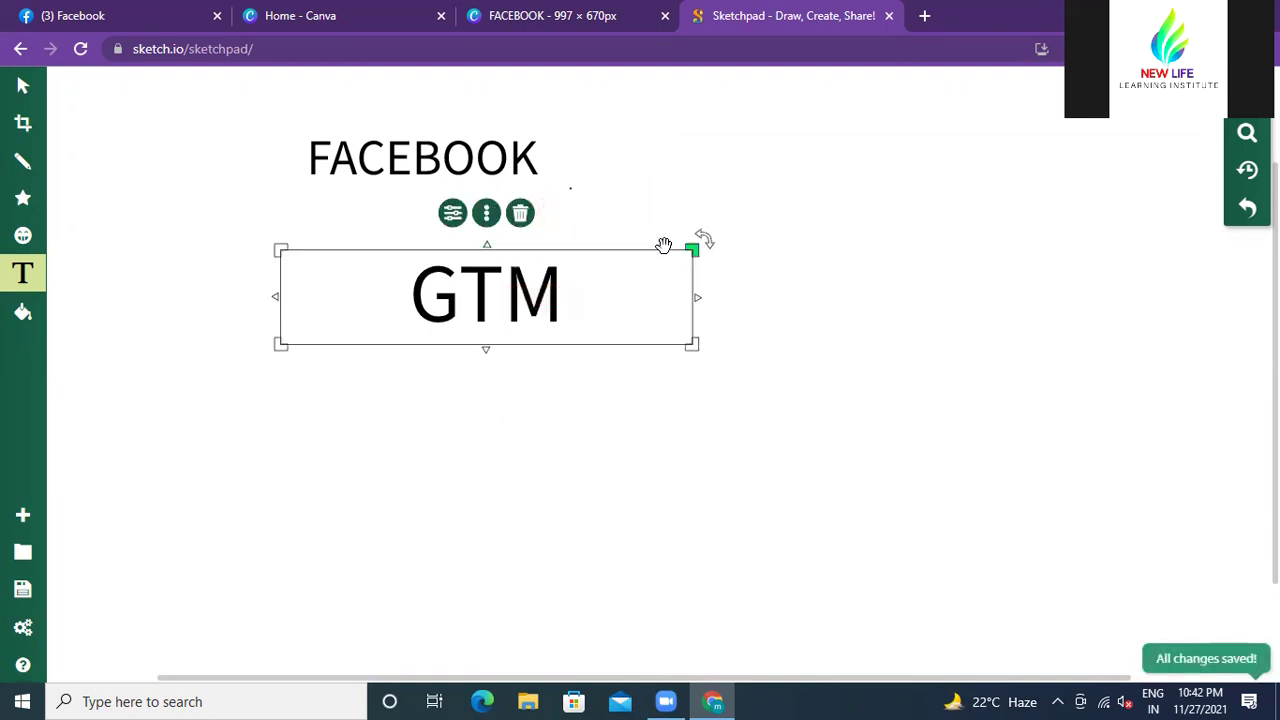
pyautogui.moveTo(530, 281); pyautogui.dragTo(454, 267)
pyautogui.click(250, 410)
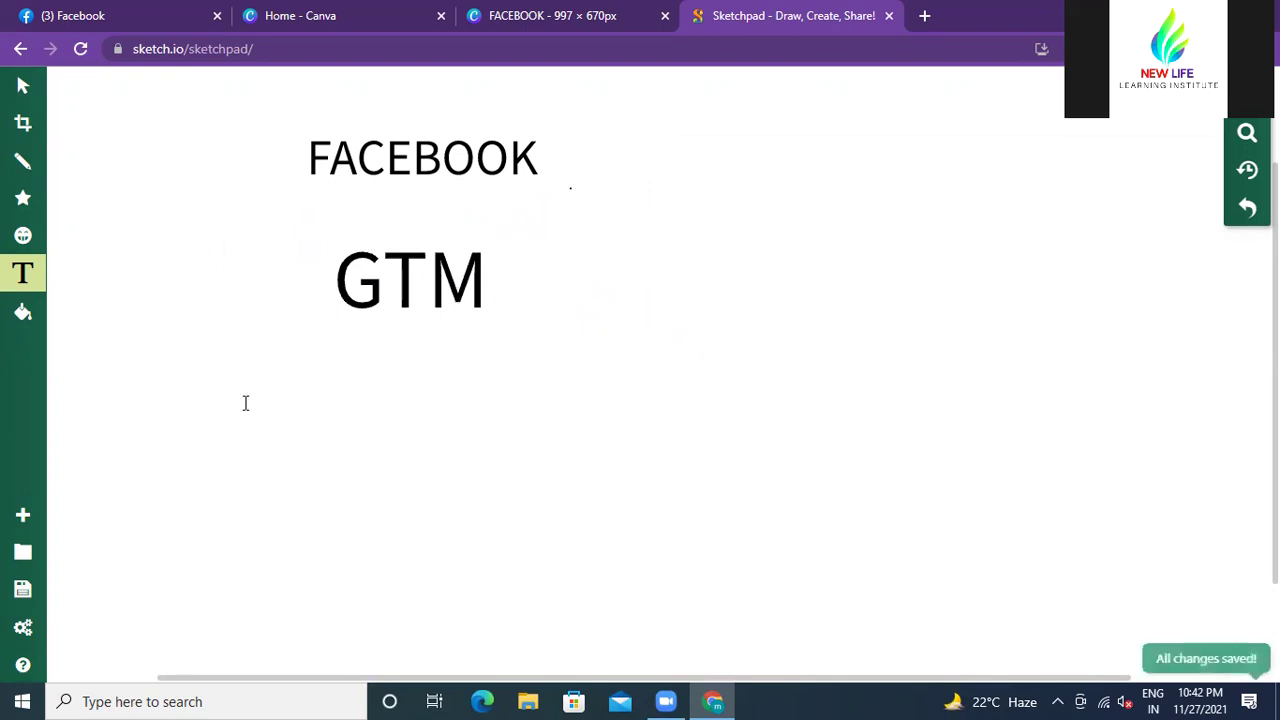
# Add a WEBSITE label below GTM, correcting the WEBSIE typo, and centre it under GTM.
pyautogui.click(248, 405)
pyautogui.click(374, 445)
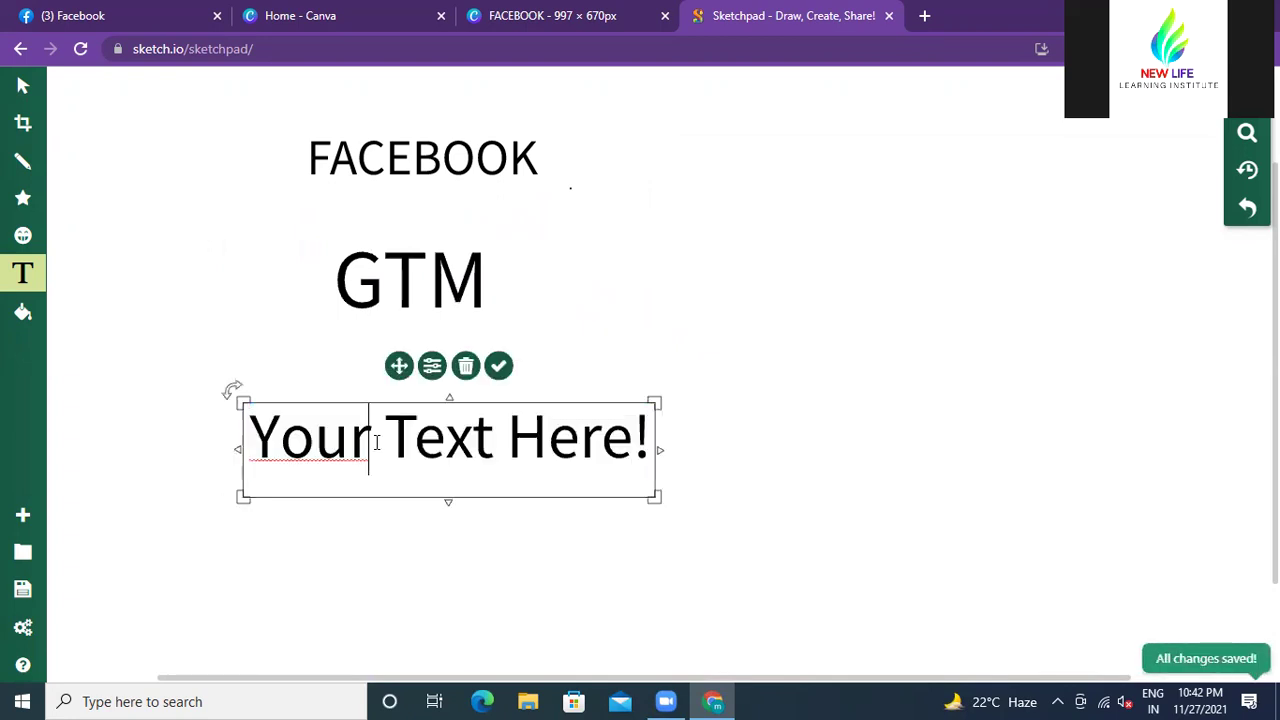
pyautogui.press('BackSpace')
pyautogui.press('BackSpace')
pyautogui.press('BackSpace')
pyautogui.press('BackSpace')
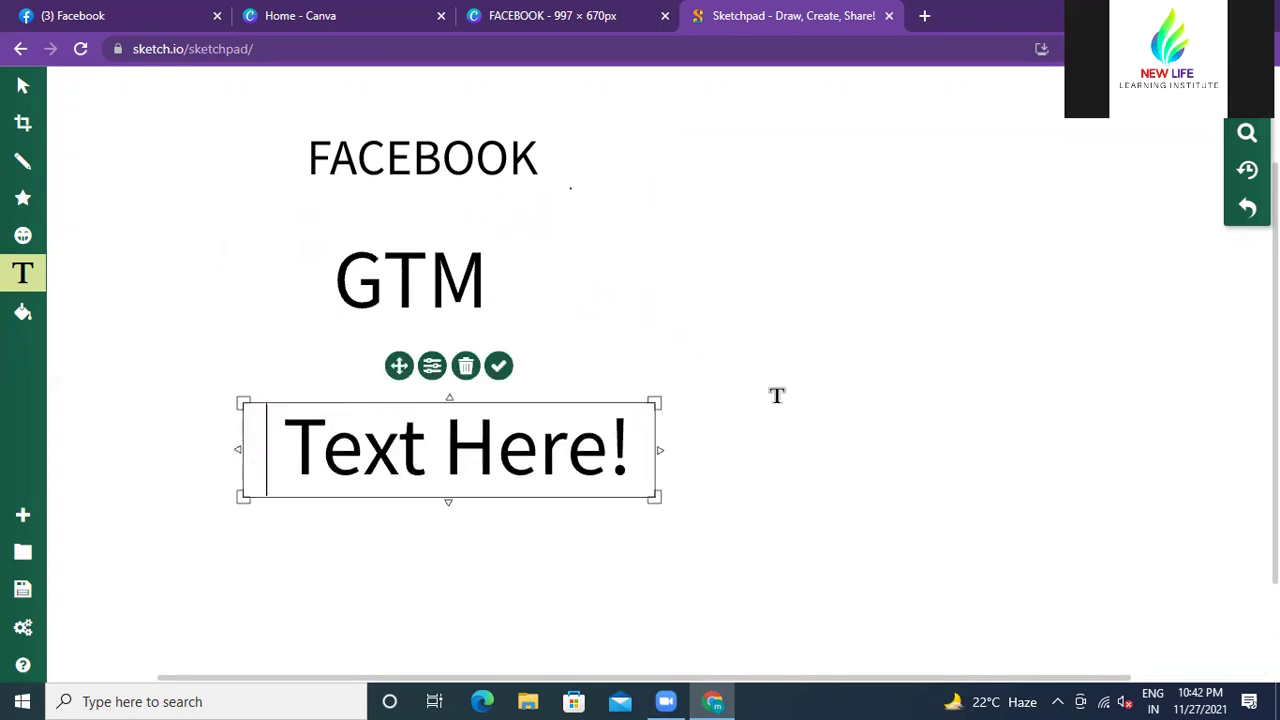
pyautogui.write('WEBSI')
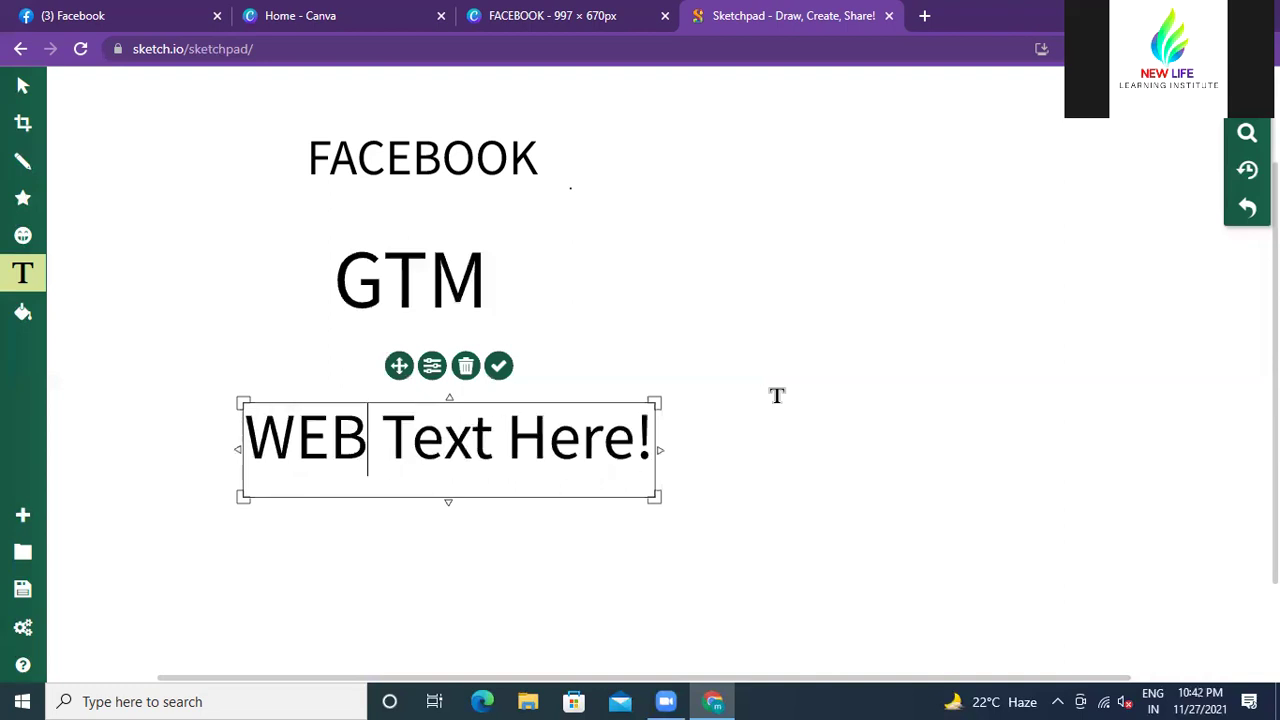
pyautogui.write('E')
pyautogui.press('Delete')
pyautogui.press('Delete')
pyautogui.press('Delete')
pyautogui.press('Delete')
pyautogui.press('Delete')
pyautogui.press('Delete')
pyautogui.press('Delete')
pyautogui.press('Delete')
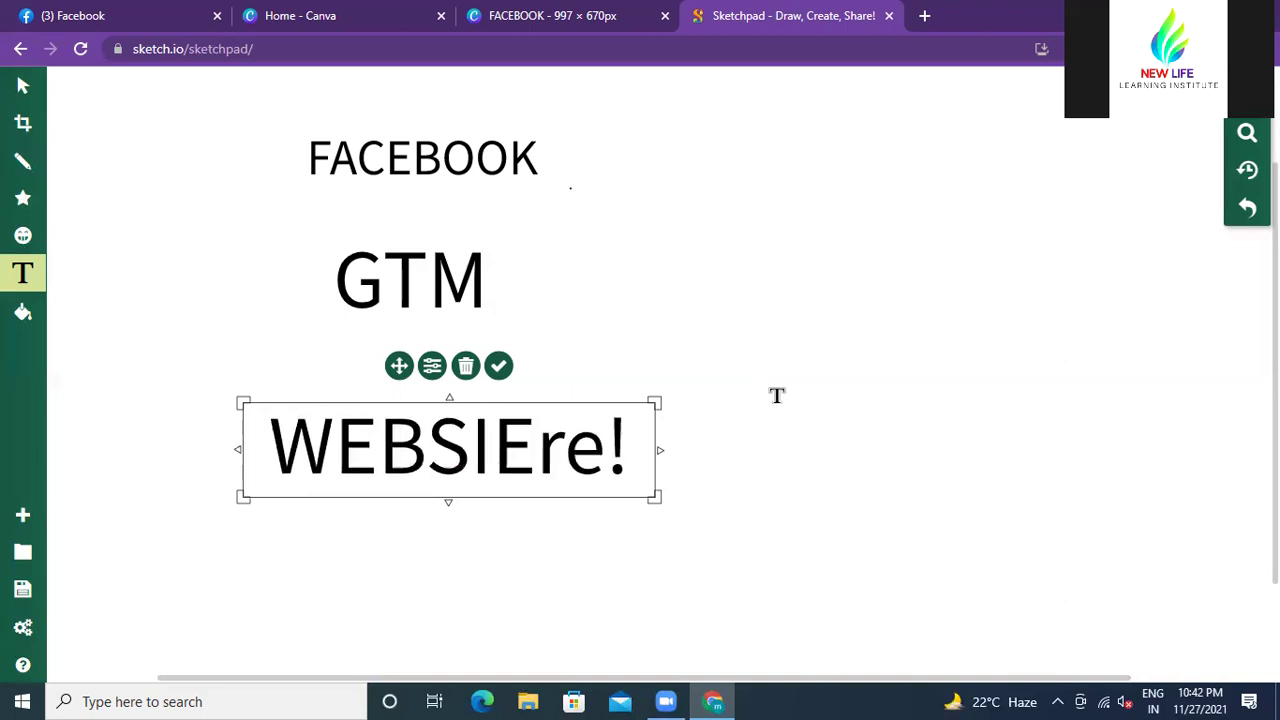
pyautogui.press('Delete')
pyautogui.press('Delete')
pyautogui.press('Delete')
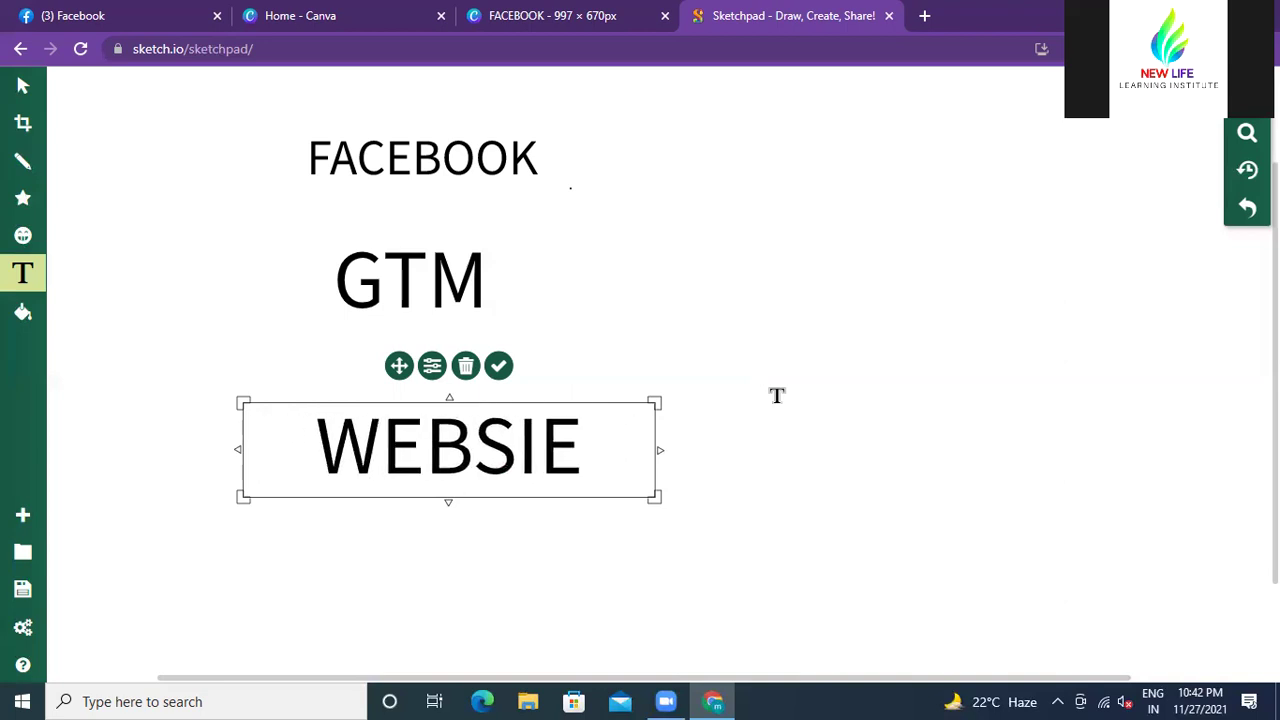
pyautogui.click(532, 450)
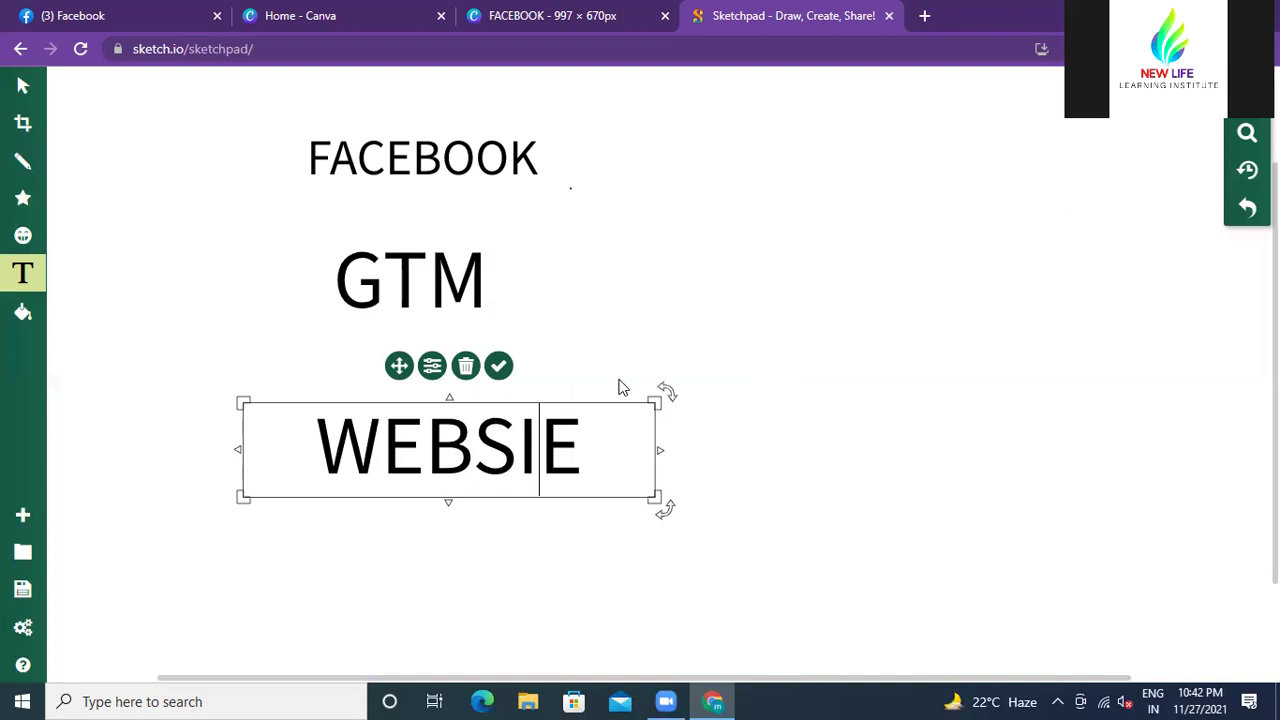
pyautogui.write('T')
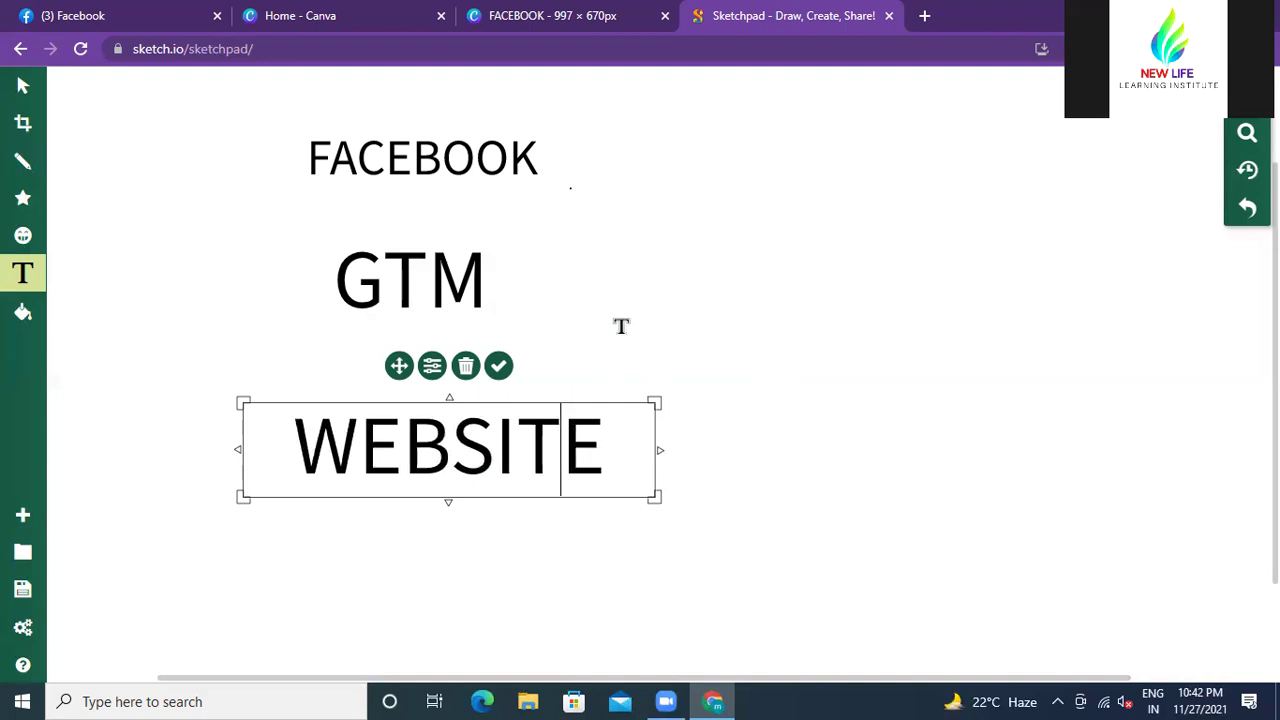
pyautogui.click(851, 303)
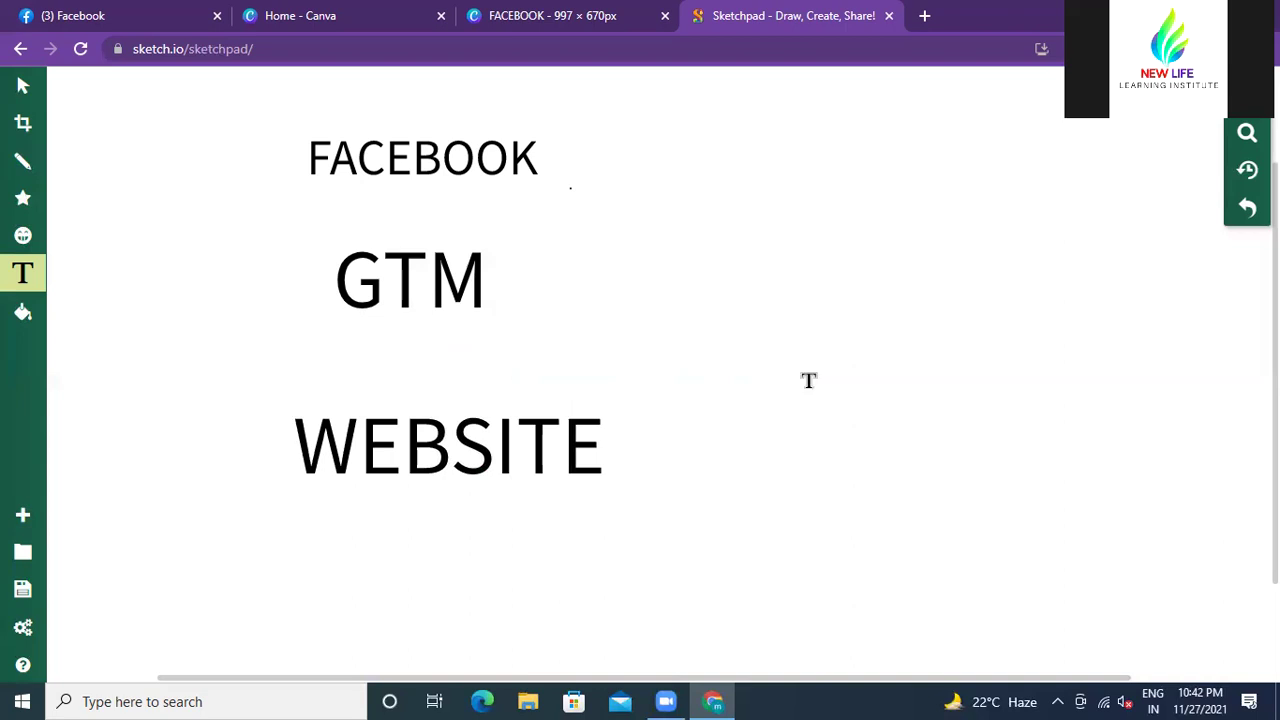
pyautogui.click(417, 451)
pyautogui.moveTo(430, 450); pyautogui.dragTo(383, 437)
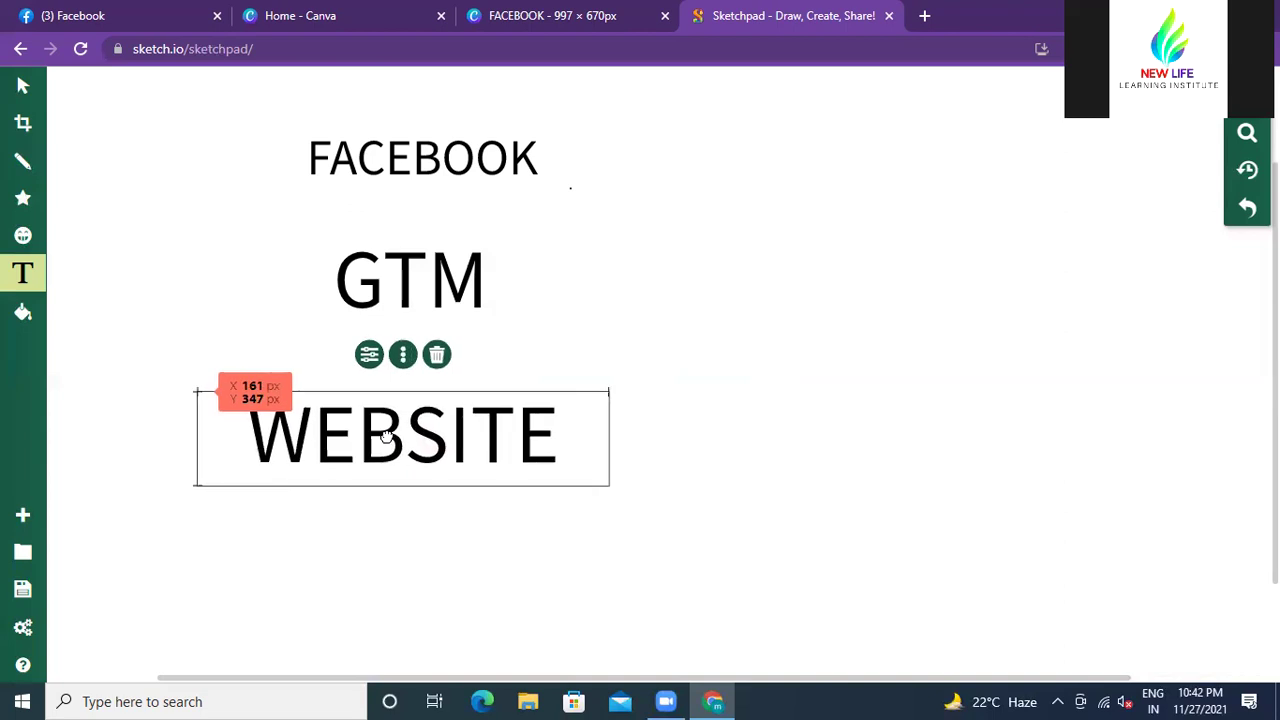
# Pencil-draw down and up arrows between FACEBOOK, GTM and WEBSITE, plus a curved WEBSITE-to-FACEBOOK arrow.
pyautogui.click(23, 162)
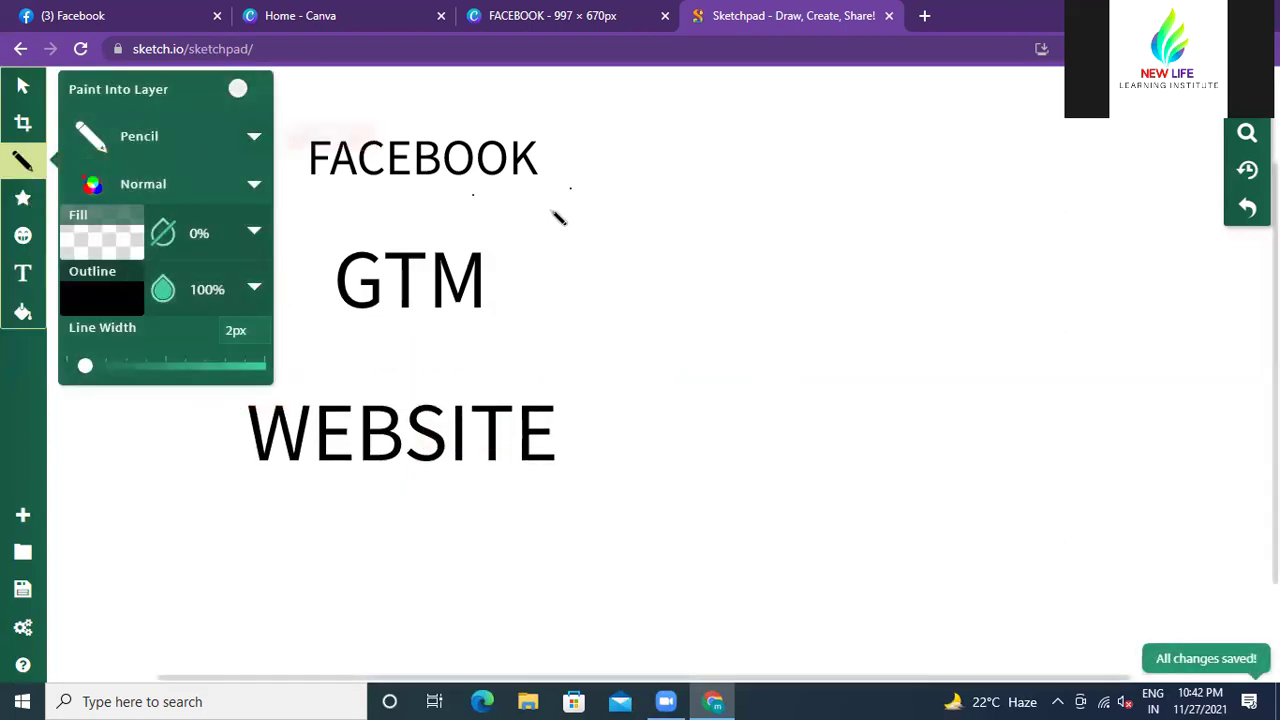
pyautogui.click(600, 196)
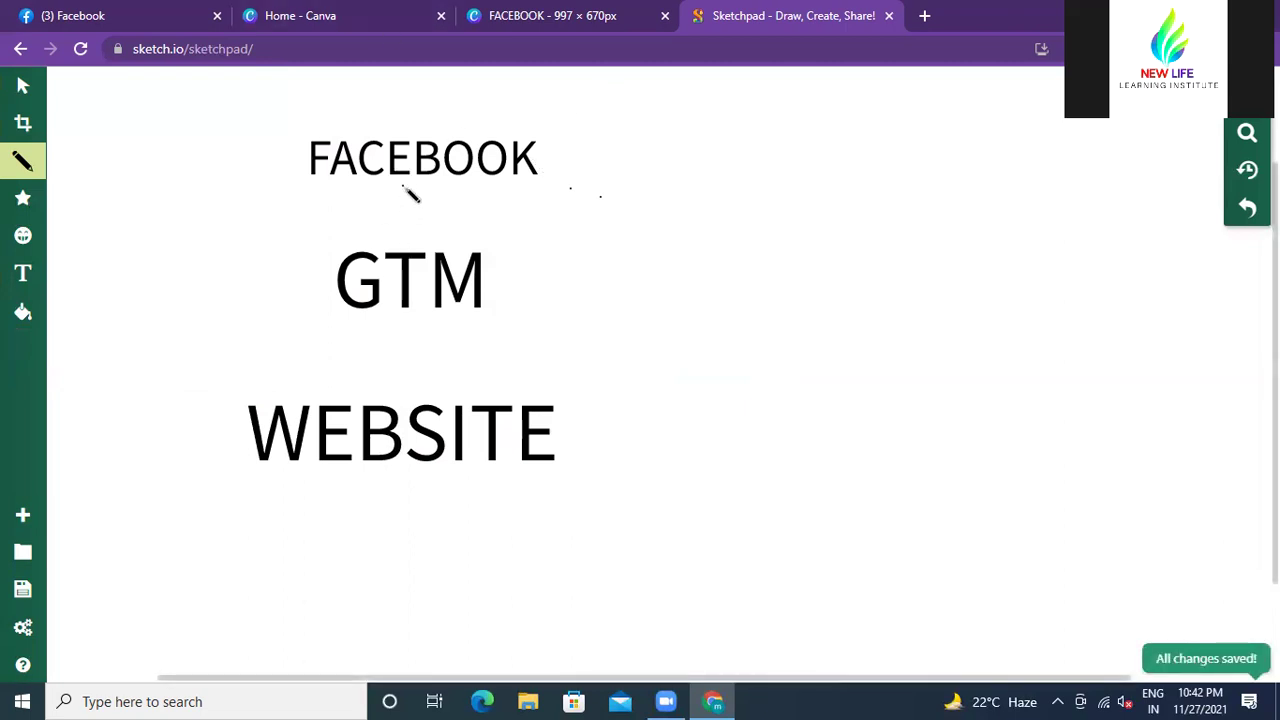
pyautogui.moveTo(404, 183)
pyautogui.mouseDown()
pyautogui.moveTo(404, 233)
pyautogui.moveTo(395, 225)
pyautogui.moveTo(403, 237)
pyautogui.moveTo(421, 229)
pyautogui.mouseUp()
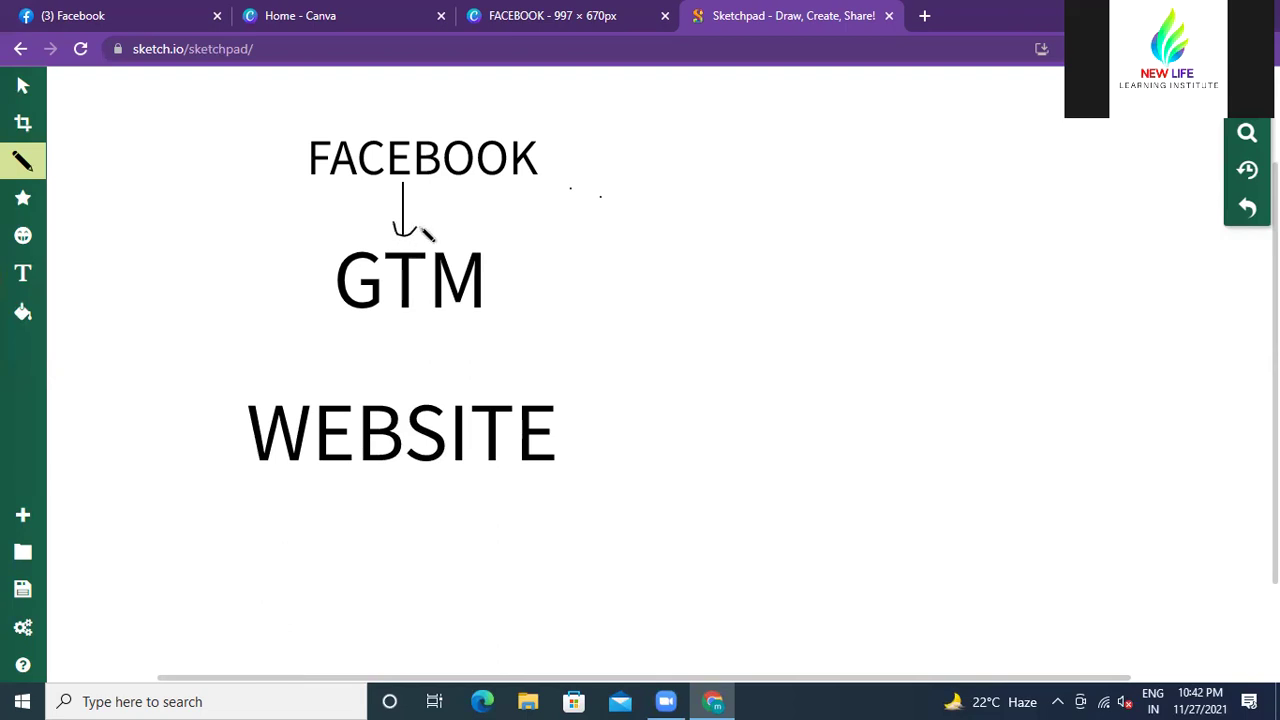
pyautogui.moveTo(405, 318)
pyautogui.mouseDown()
pyautogui.moveTo(397, 382)
pyautogui.moveTo(421, 388)
pyautogui.mouseUp()
pyautogui.moveTo(425, 320); pyautogui.dragTo(425, 387)
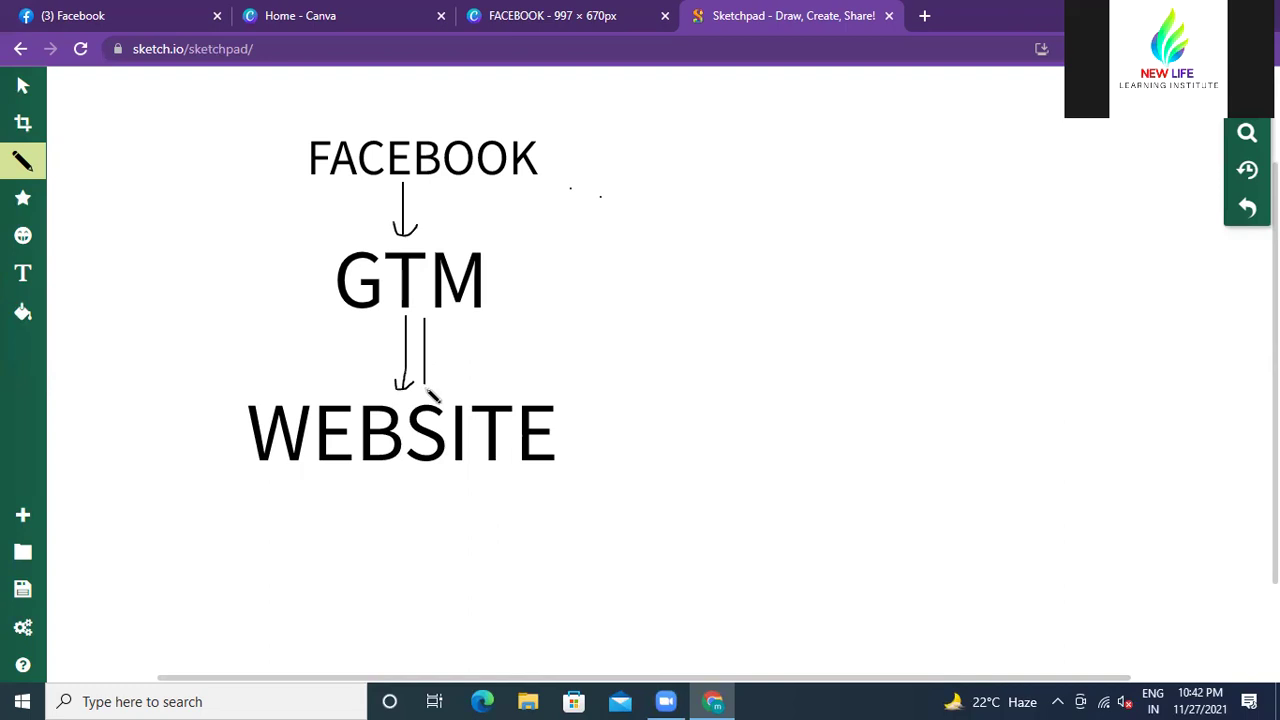
pyautogui.moveTo(424, 318); pyautogui.dragTo(434, 327)
pyautogui.moveTo(430, 228); pyautogui.dragTo(438, 196)
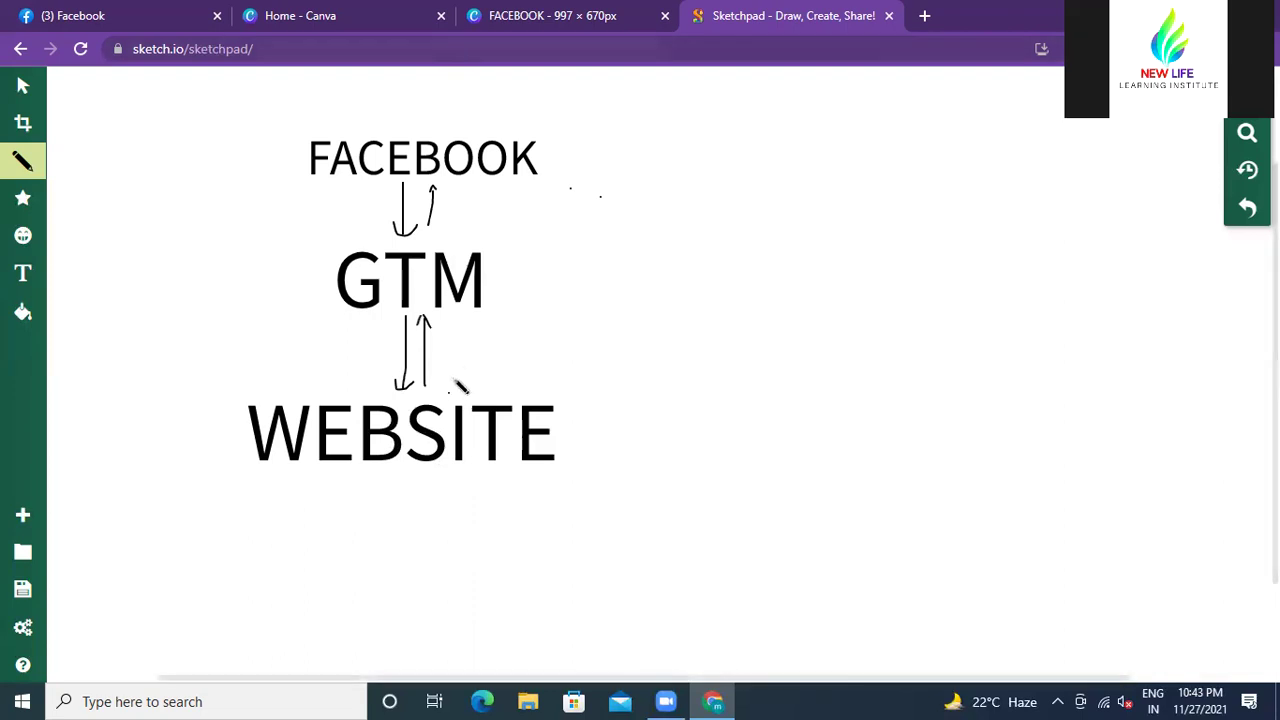
pyautogui.moveTo(532, 390)
pyautogui.mouseDown()
pyautogui.moveTo(567, 308)
pyautogui.moveTo(562, 228)
pyautogui.moveTo(537, 209)
pyautogui.moveTo(553, 209)
pyautogui.mouseUp()
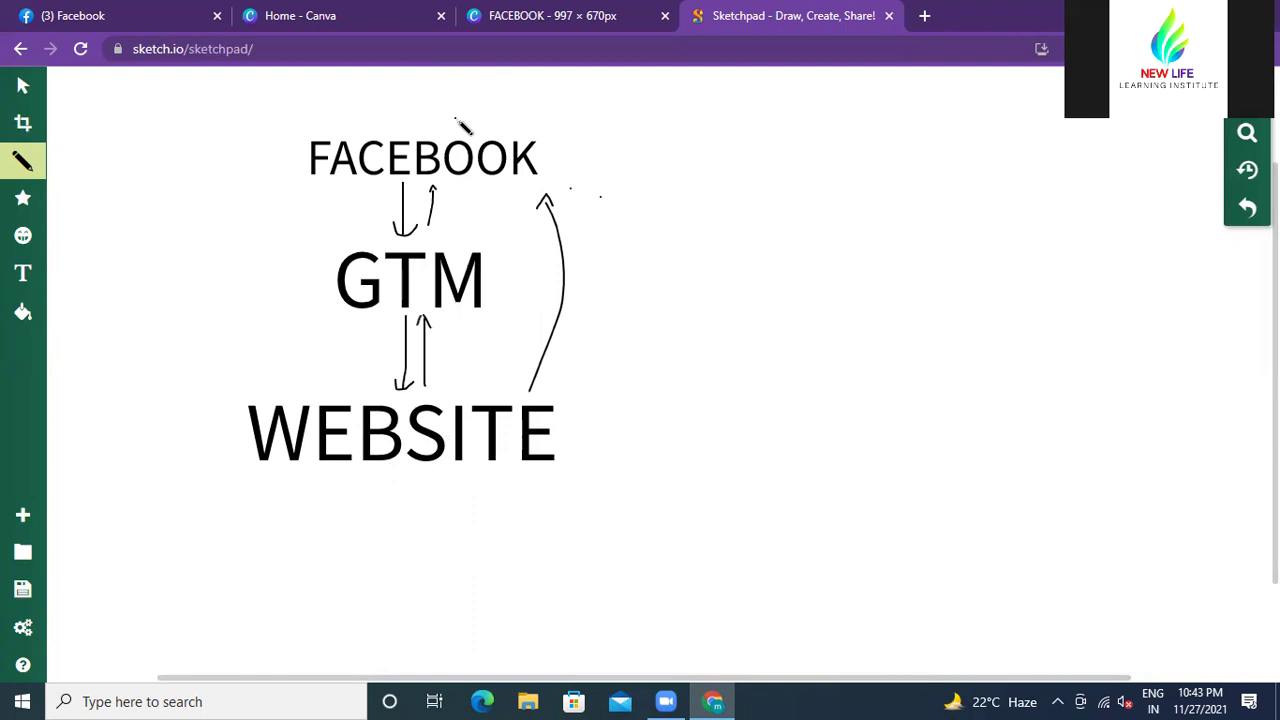
# Close the FACEBOOK design and Canva home tabs and return to the Facebook tab.
pyautogui.click(497, 89)
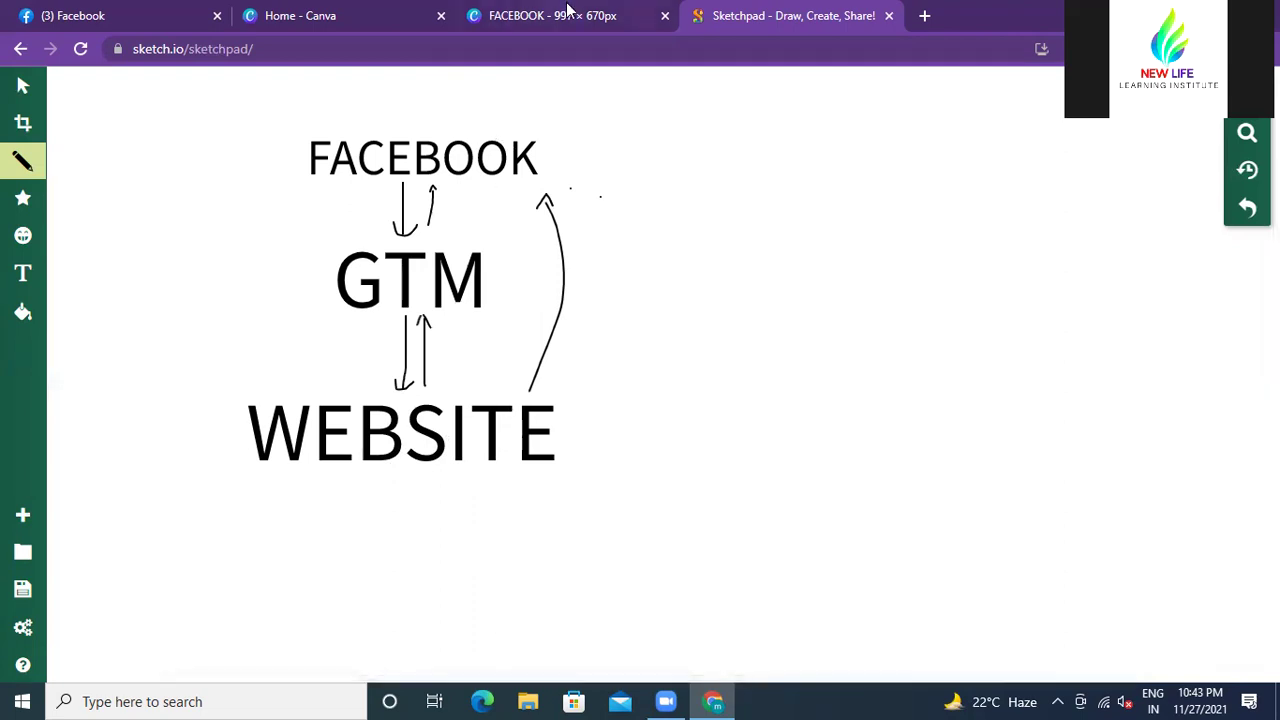
pyautogui.click(665, 17)
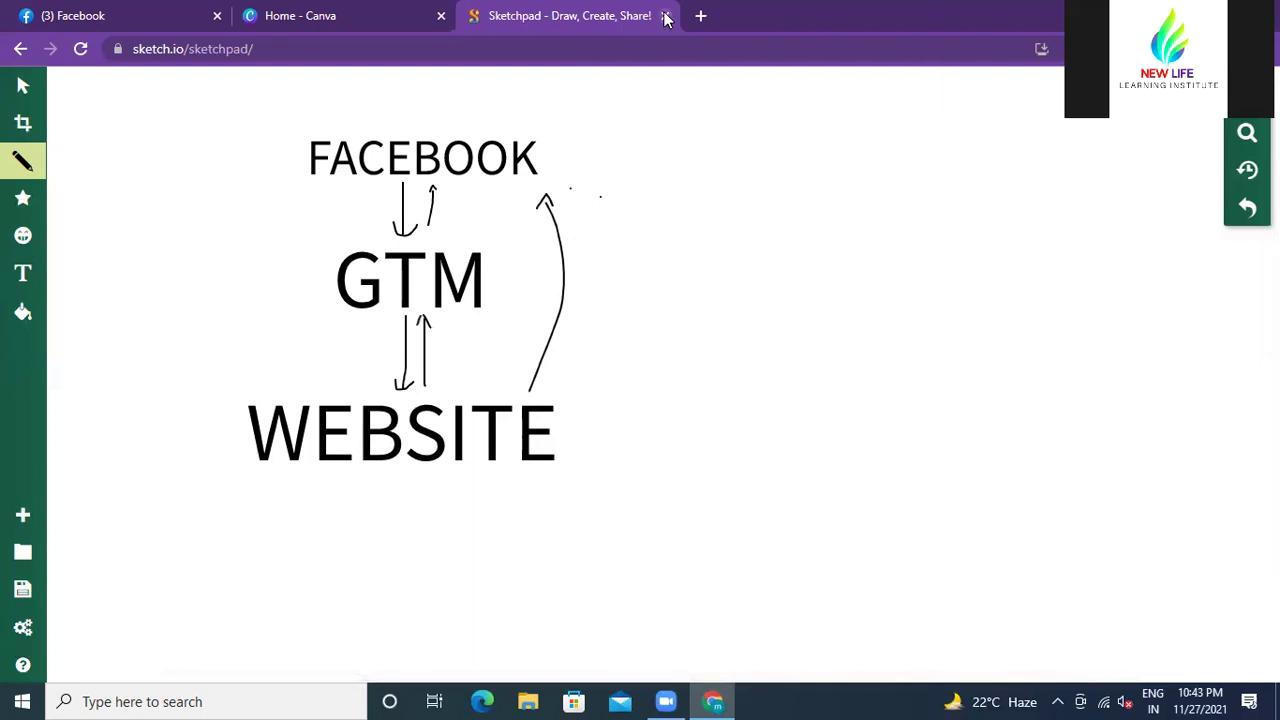
pyautogui.click(441, 16)
pyautogui.click(105, 13)
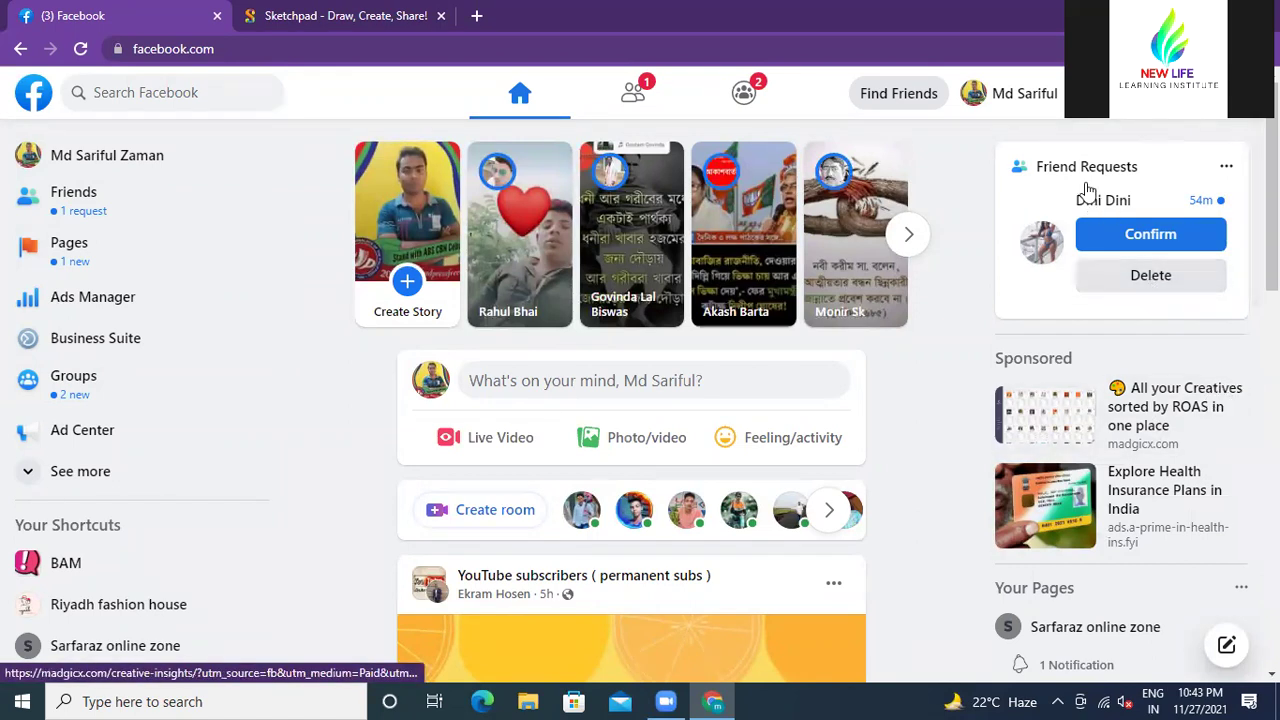
# Reach Ads Manager through Menu > Create > Ad and close the leftover Google search tab.
pyautogui.click(1095, 93)
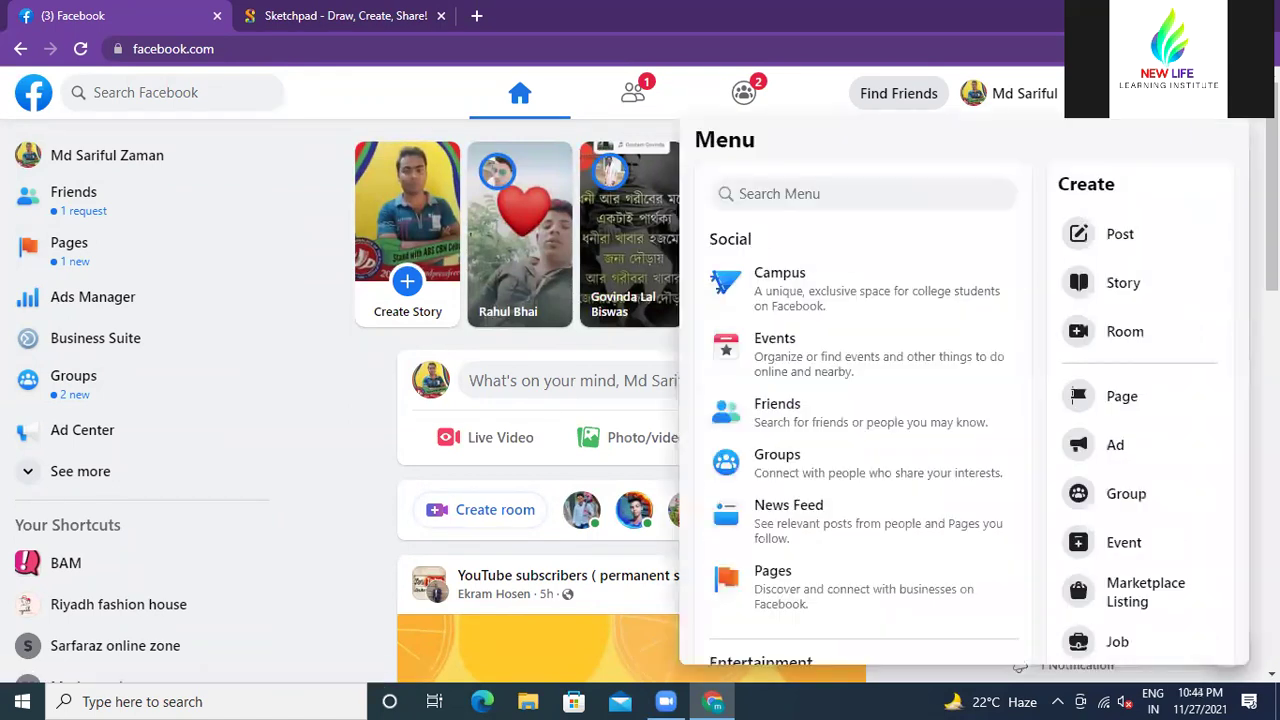
pyautogui.click(1117, 451)
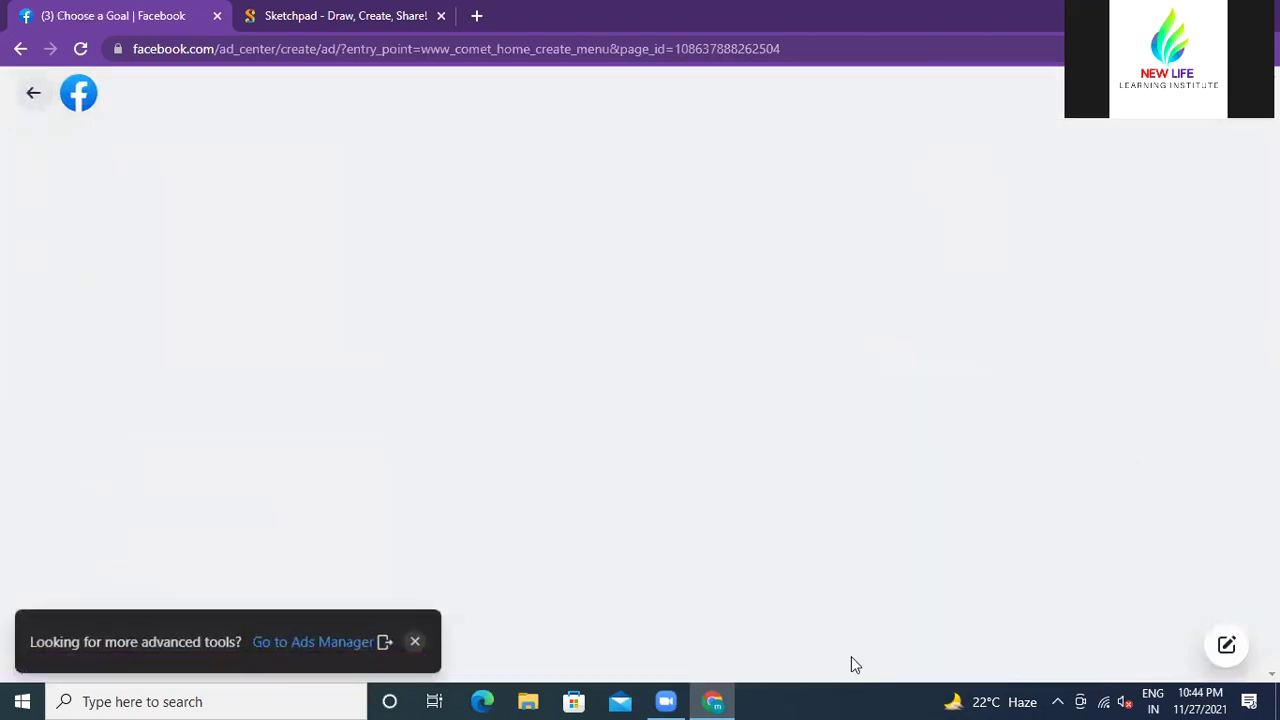
pyautogui.click(312, 642)
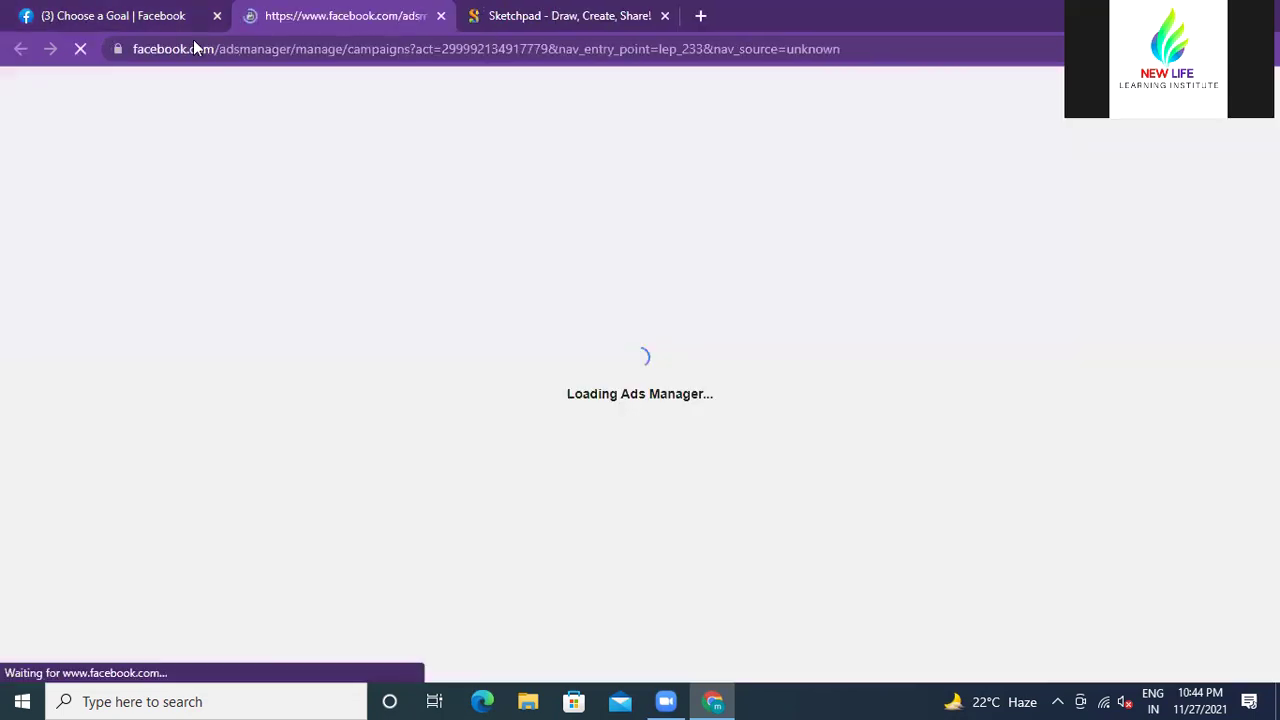
pyautogui.click(143, 22)
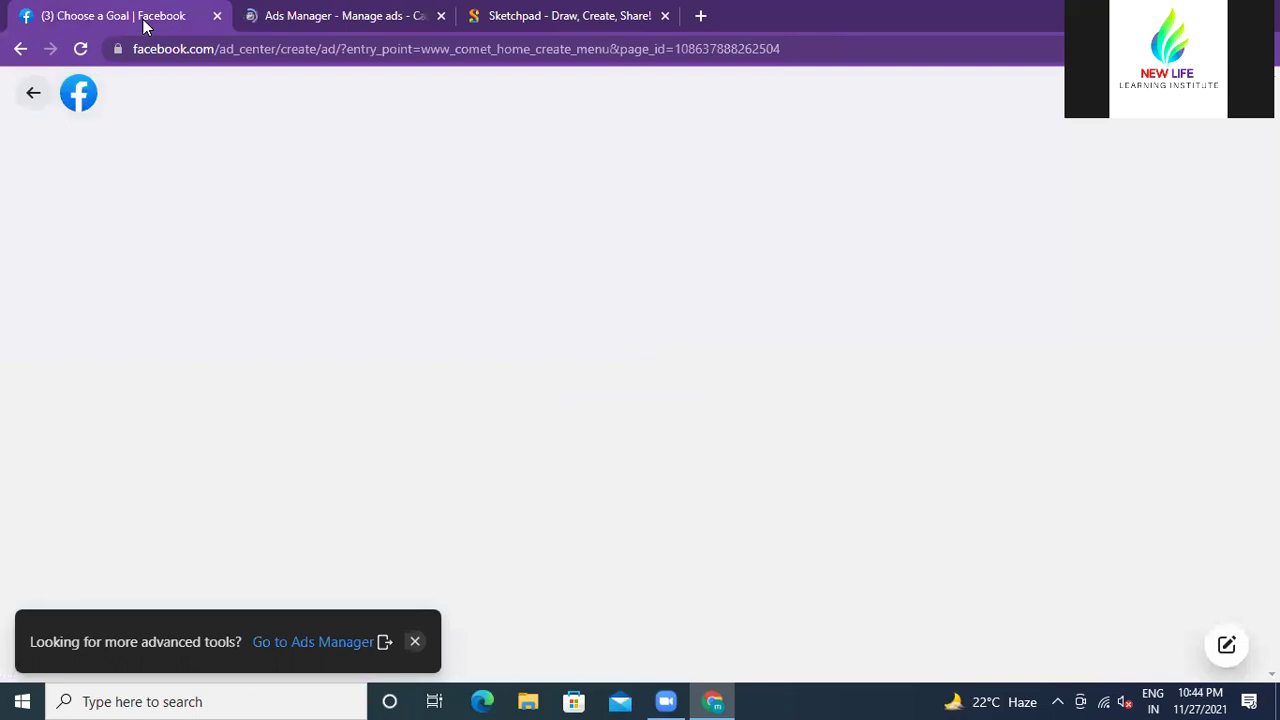
pyautogui.click(19, 50)
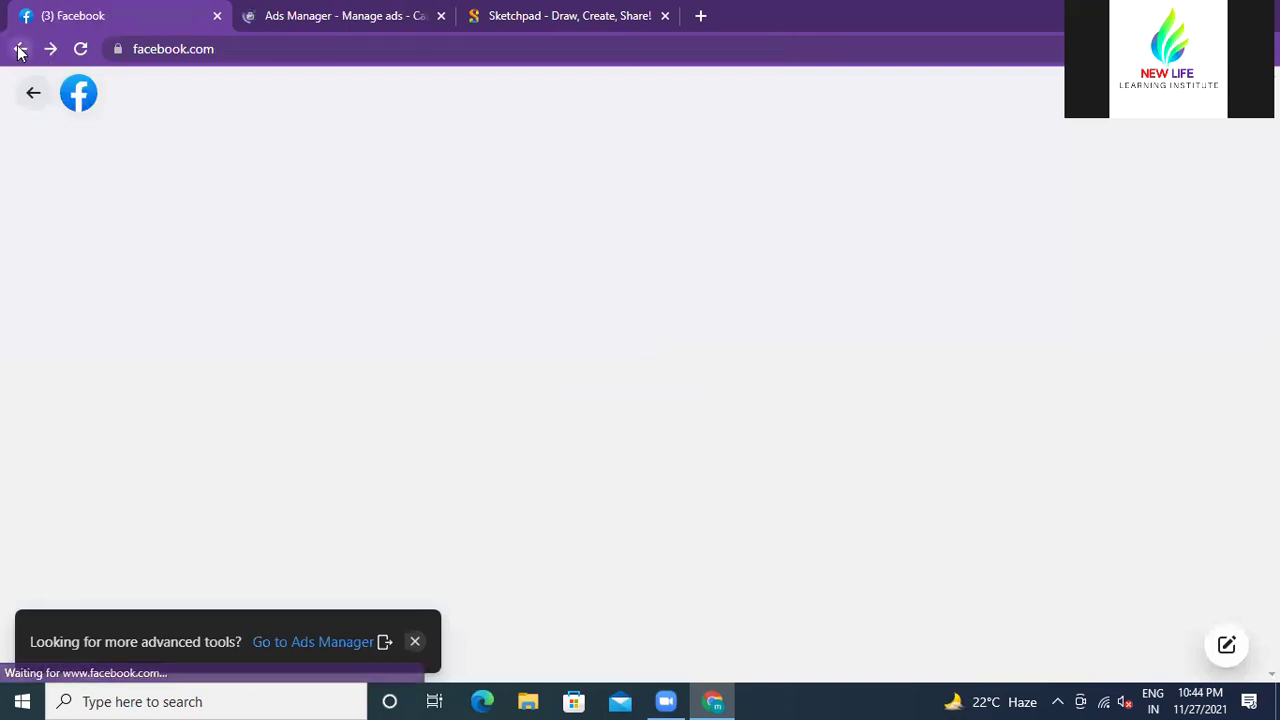
pyautogui.click(19, 50)
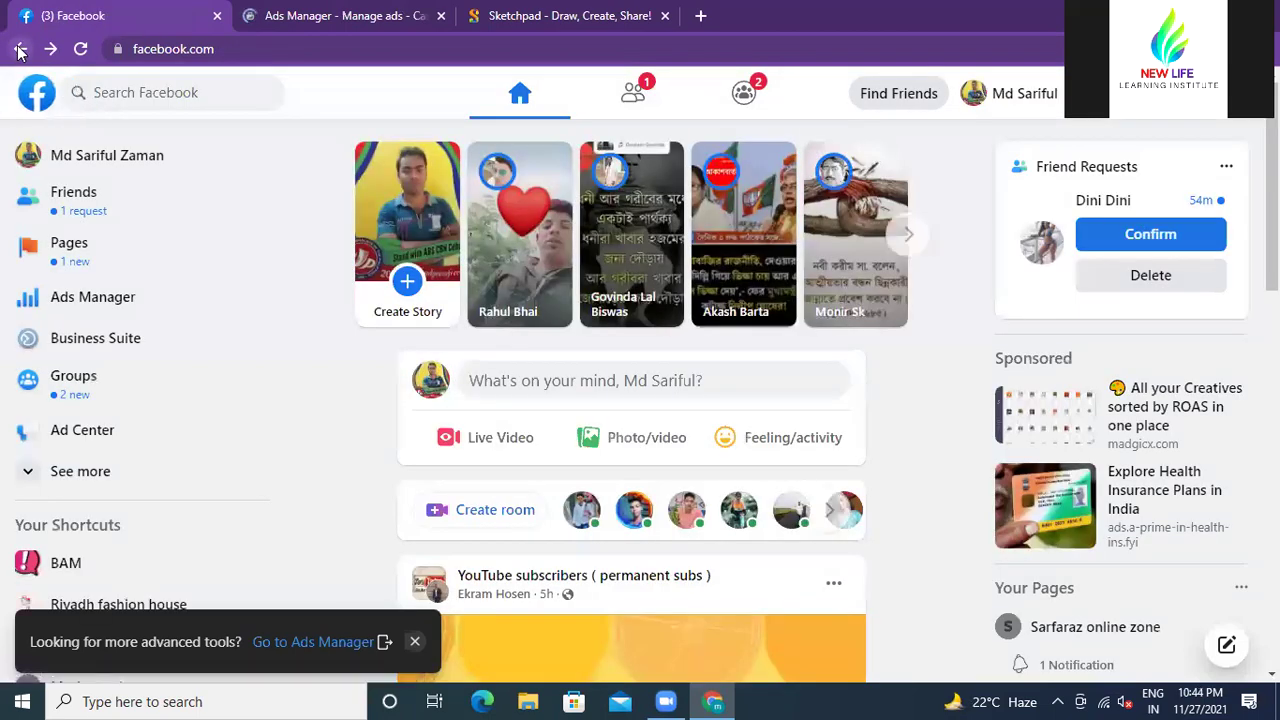
pyautogui.click(19, 50)
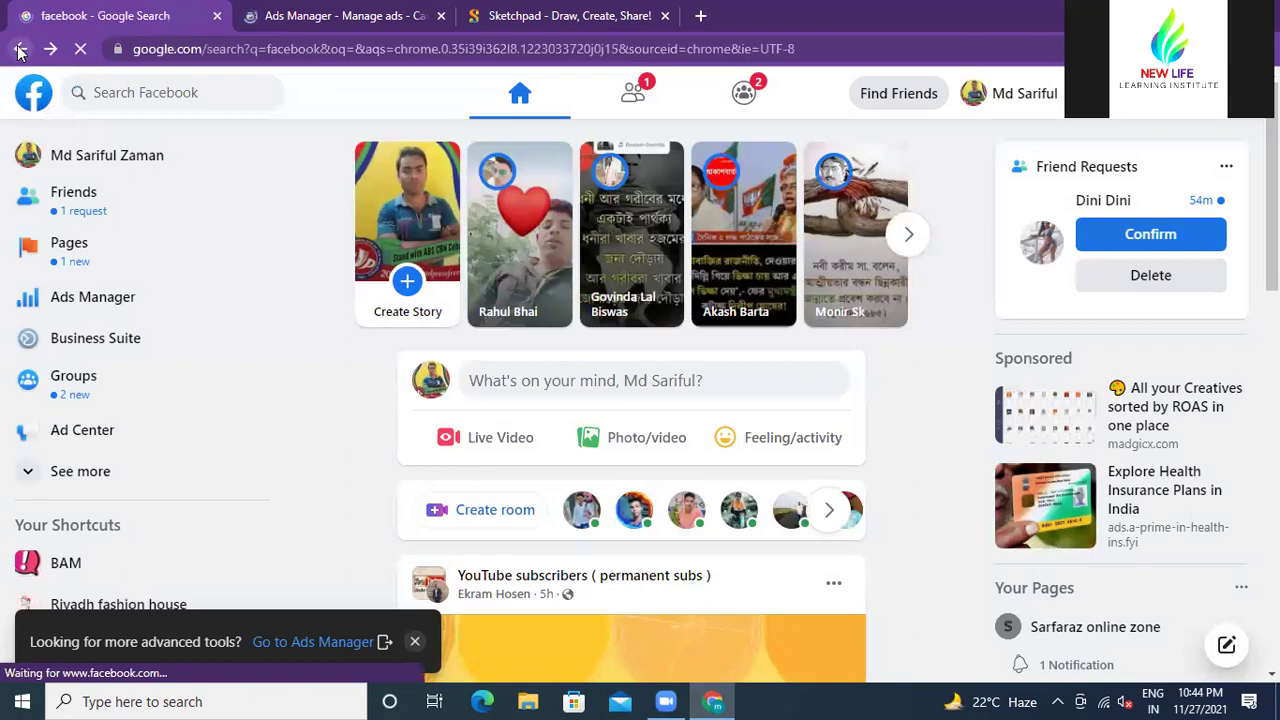
pyautogui.click(217, 15)
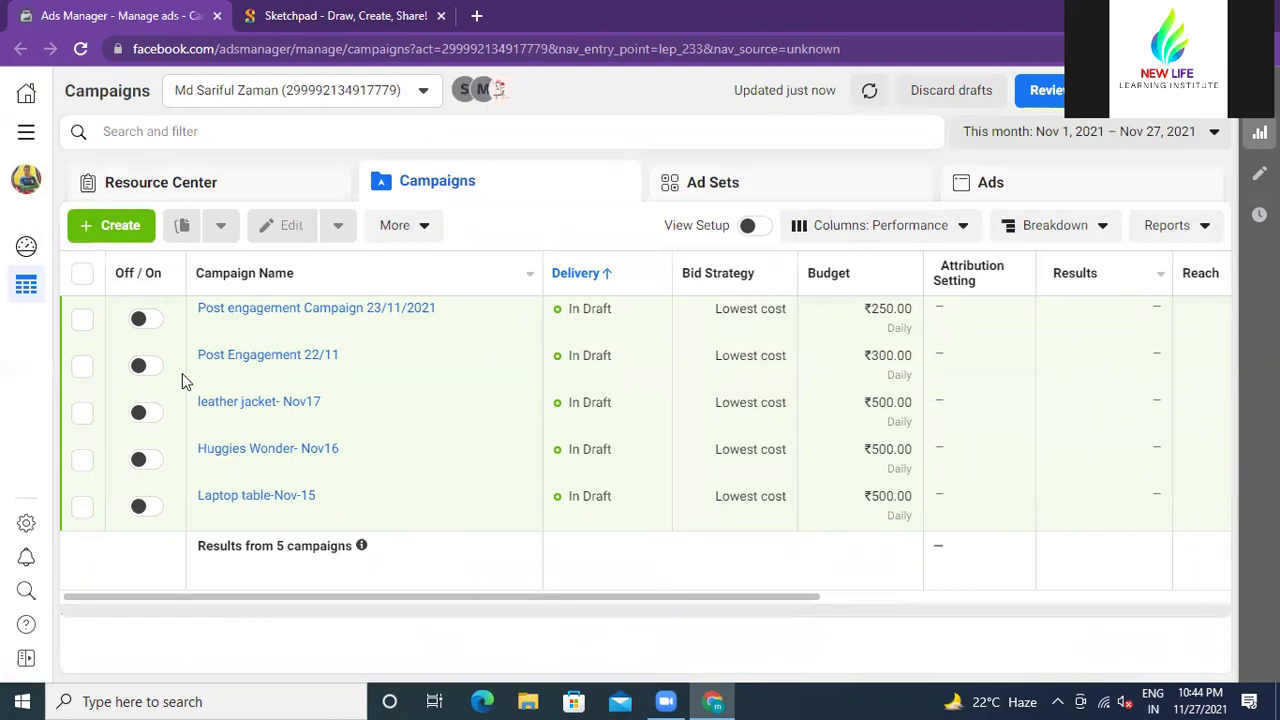
# Go to All tools > Business settings > Data Sources > Pixels and start adding a pixel.
pyautogui.click(28, 136)
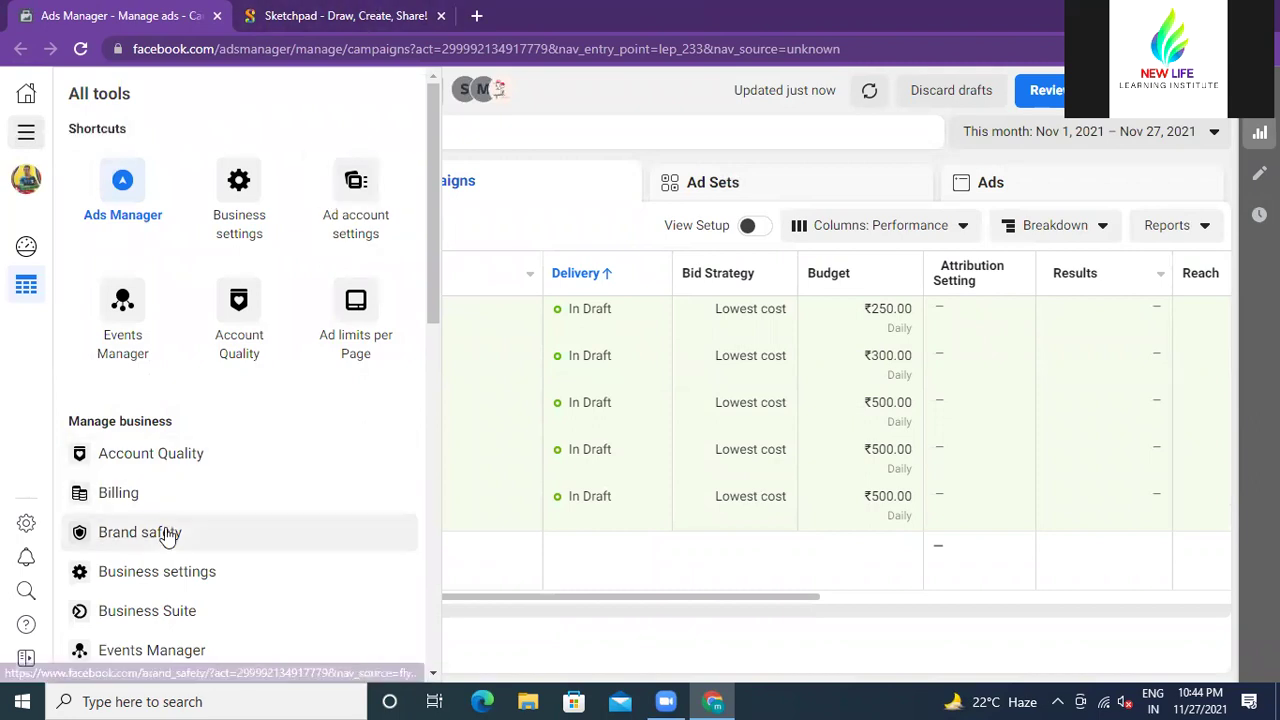
pyautogui.click(173, 578)
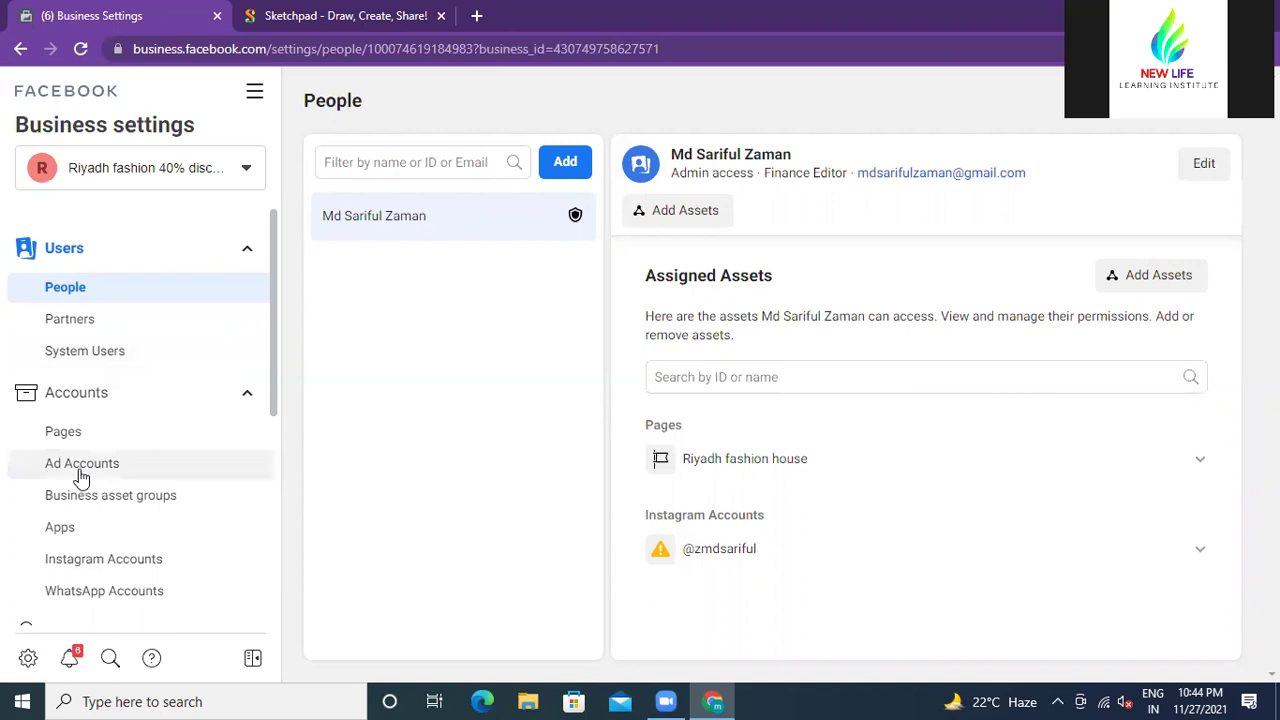
pyautogui.scroll(-2, 152, 525)
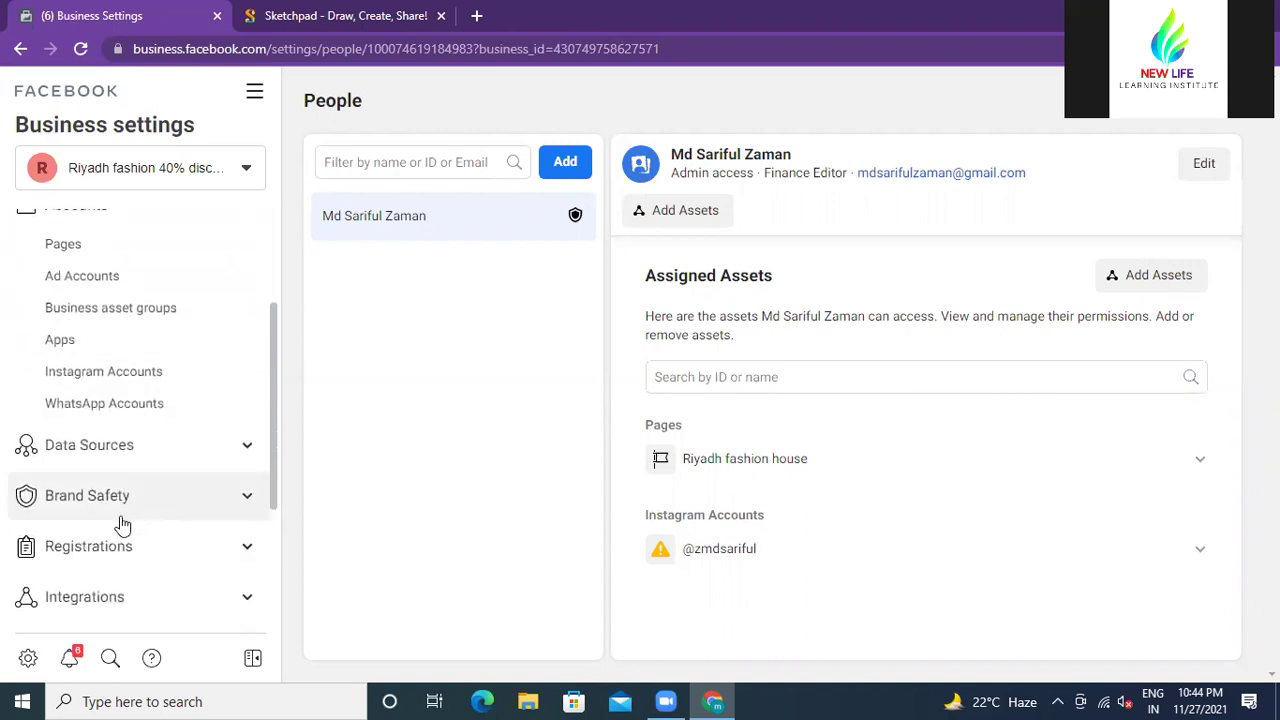
pyautogui.click(120, 450)
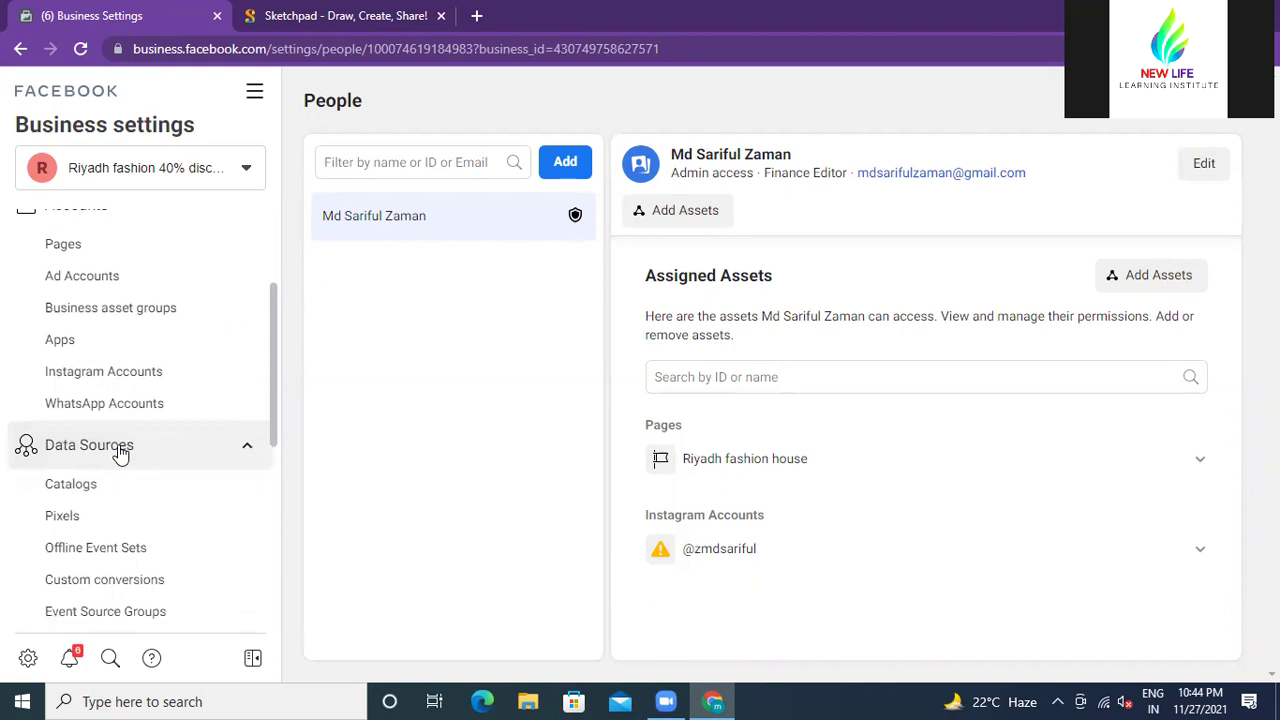
pyautogui.click(96, 527)
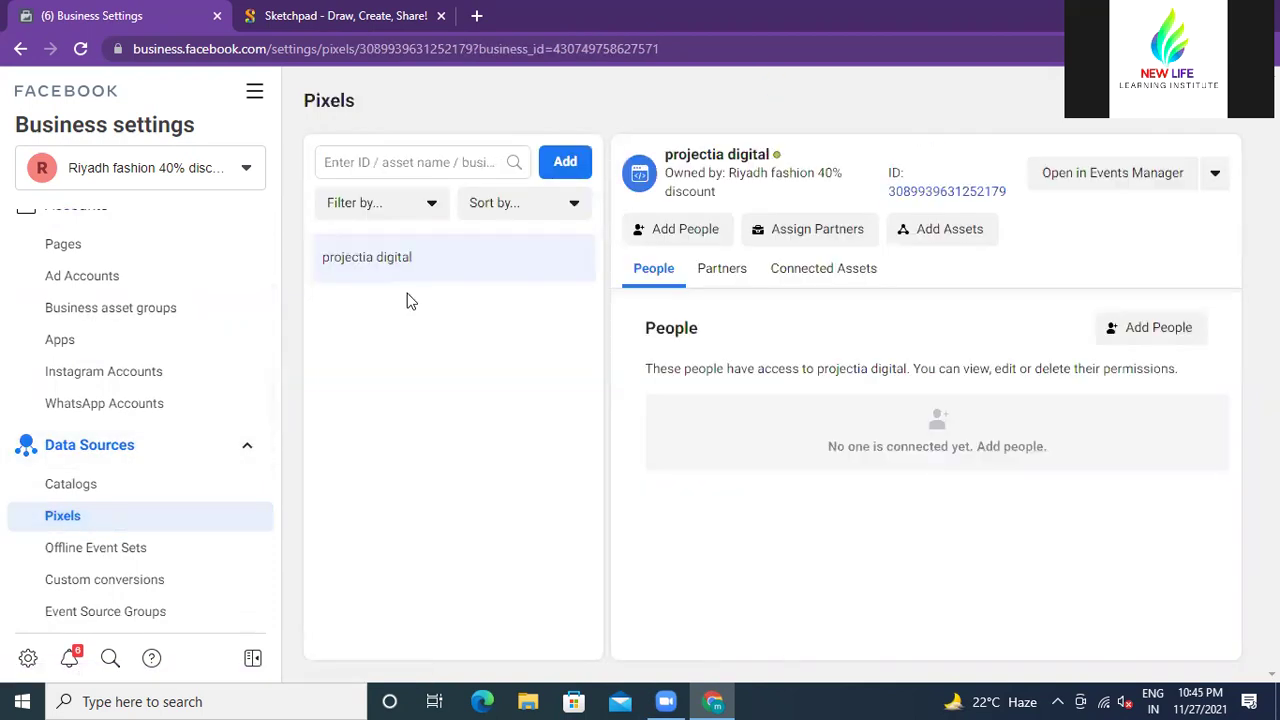
pyautogui.click(566, 165)
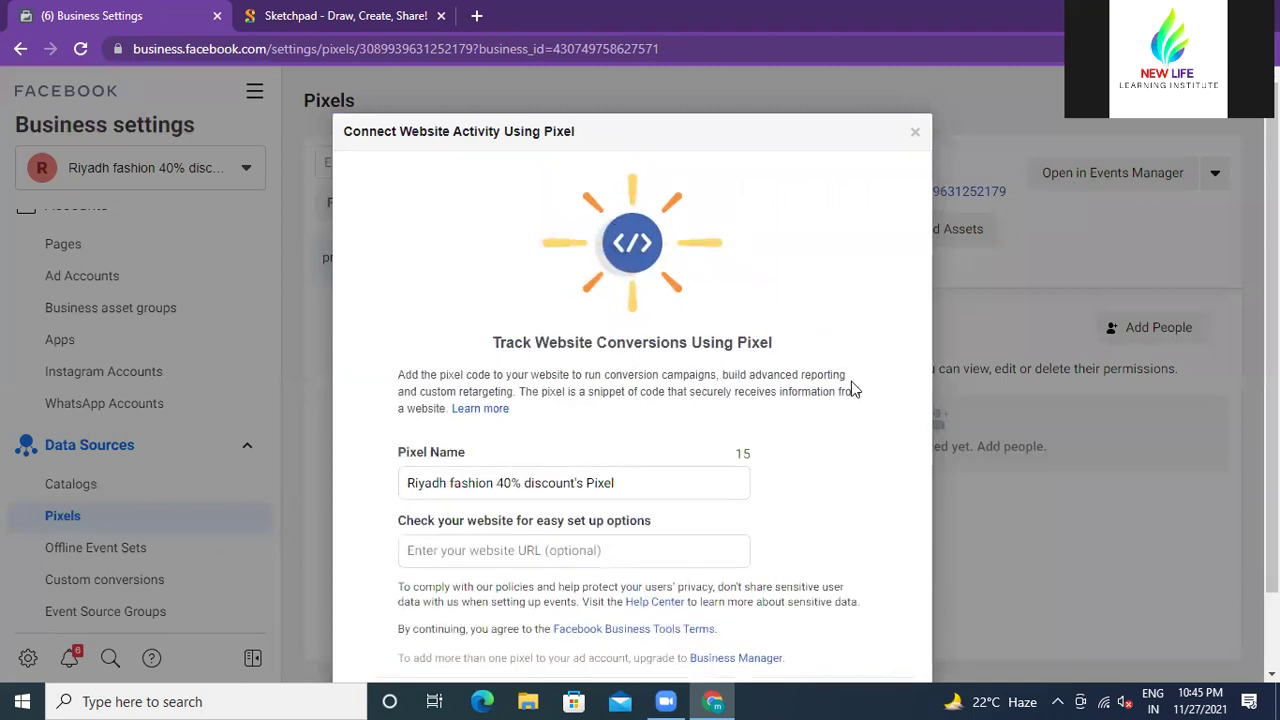
# Replace the old Riyadh fashion pixel name with 'projectia digital'.
pyautogui.scroll(-1, 766, 386)
pyautogui.click(625, 392)
pyautogui.press('BackSpace')
pyautogui.press('BackSpace')
pyautogui.press('BackSpace')
pyautogui.press('BackSpace')
pyautogui.press('BackSpace')
pyautogui.press('BackSpace')
pyautogui.press('BackSpace')
pyautogui.press('BackSpace')
pyautogui.press('BackSpace')
pyautogui.press('BackSpace')
pyautogui.press('BackSpace')
pyautogui.press('BackSpace')
pyautogui.press('BackSpace')
pyautogui.press('BackSpace')
pyautogui.press('BackSpace')
pyautogui.press('BackSpace')
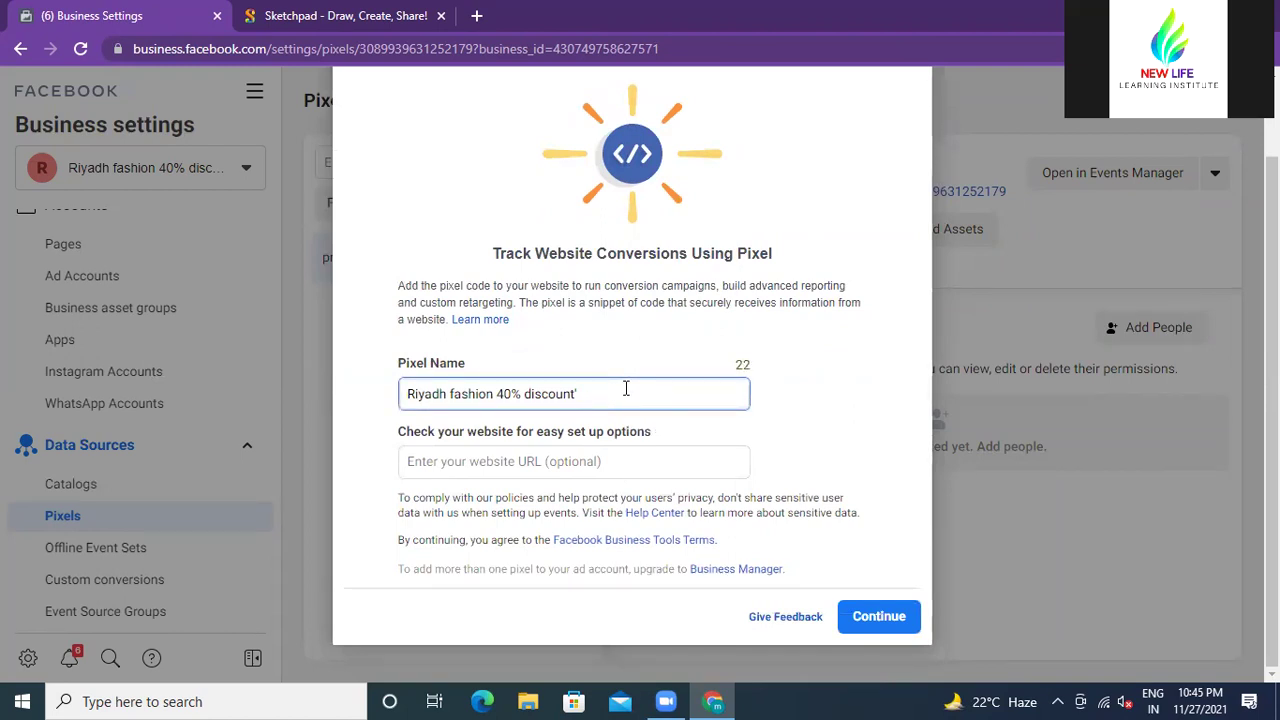
pyautogui.press('BackSpace')
pyautogui.press('BackSpace')
pyautogui.press('BackSpace')
pyautogui.press('BackSpace')
pyautogui.press('BackSpace')
pyautogui.press('BackSpace')
pyautogui.press('BackSpace')
pyautogui.press('BackSpace')
pyautogui.press('BackSpace')
pyautogui.press('BackSpace')
pyautogui.press('BackSpace')
pyautogui.press('BackSpace')
pyautogui.press('BackSpace')
pyautogui.press('BackSpace')
pyautogui.press('BackSpace')
pyautogui.press('BackSpace')
pyautogui.press('BackSpace')
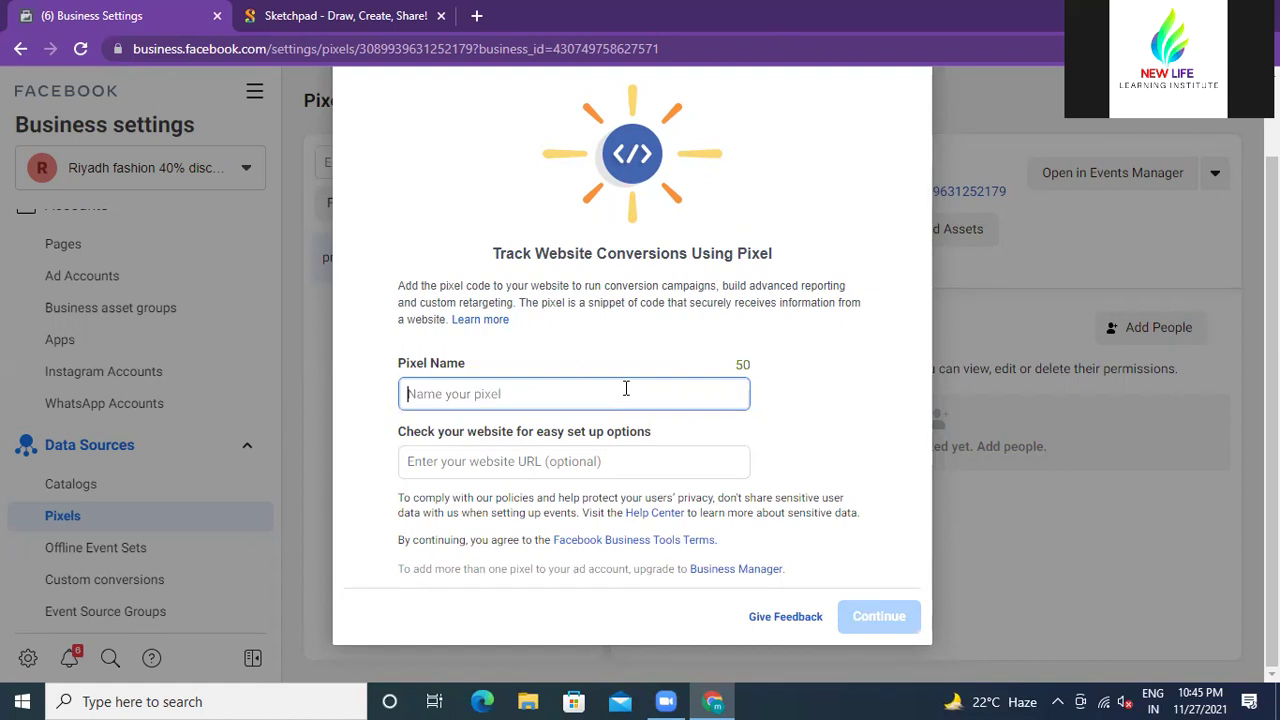
pyautogui.write('p')
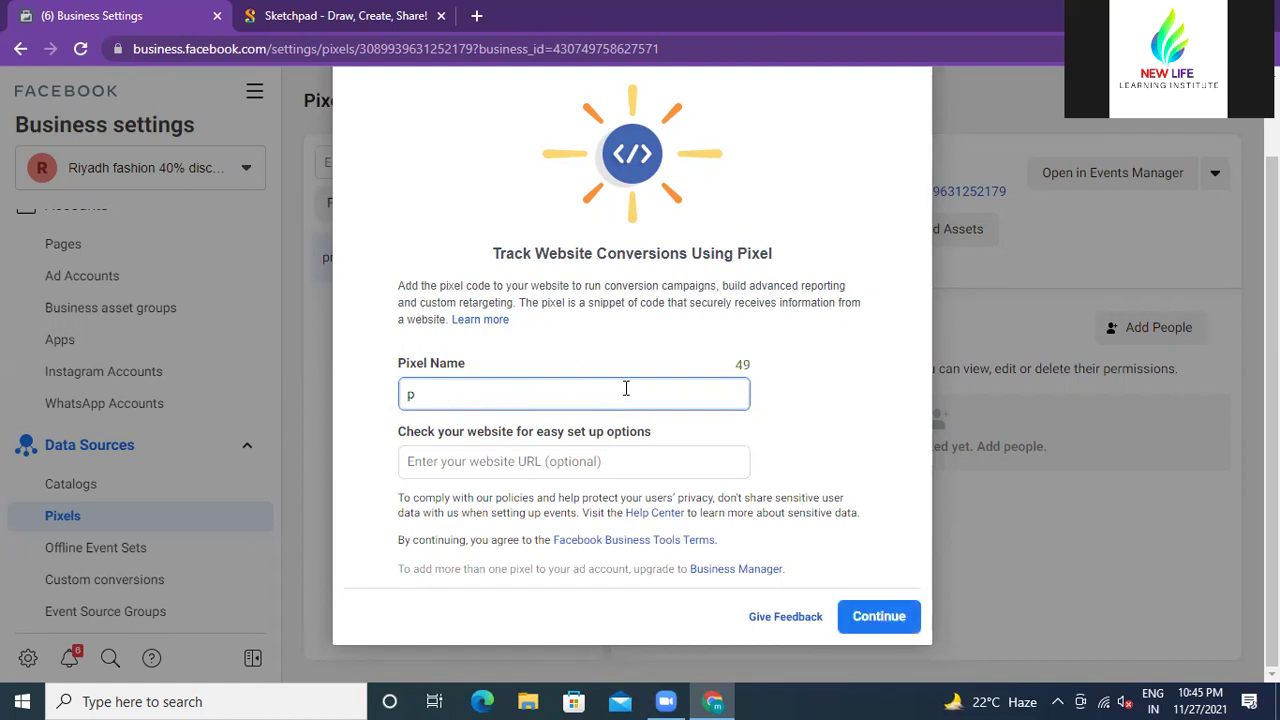
pyautogui.write('ROJE')
pyautogui.press('BackSpace')
pyautogui.press('BackSpace')
pyautogui.press('BackSpace')
pyautogui.press('BackSpace')
pyautogui.press('BackSpace')
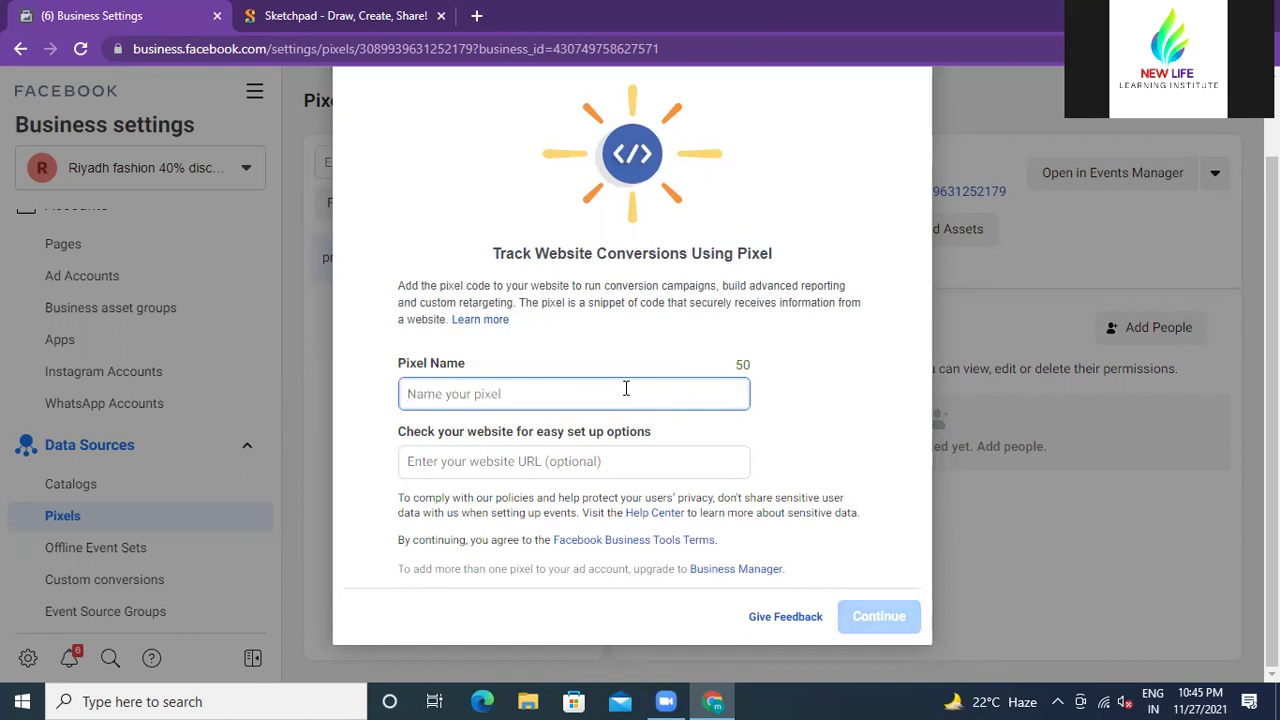
pyautogui.write('pro')
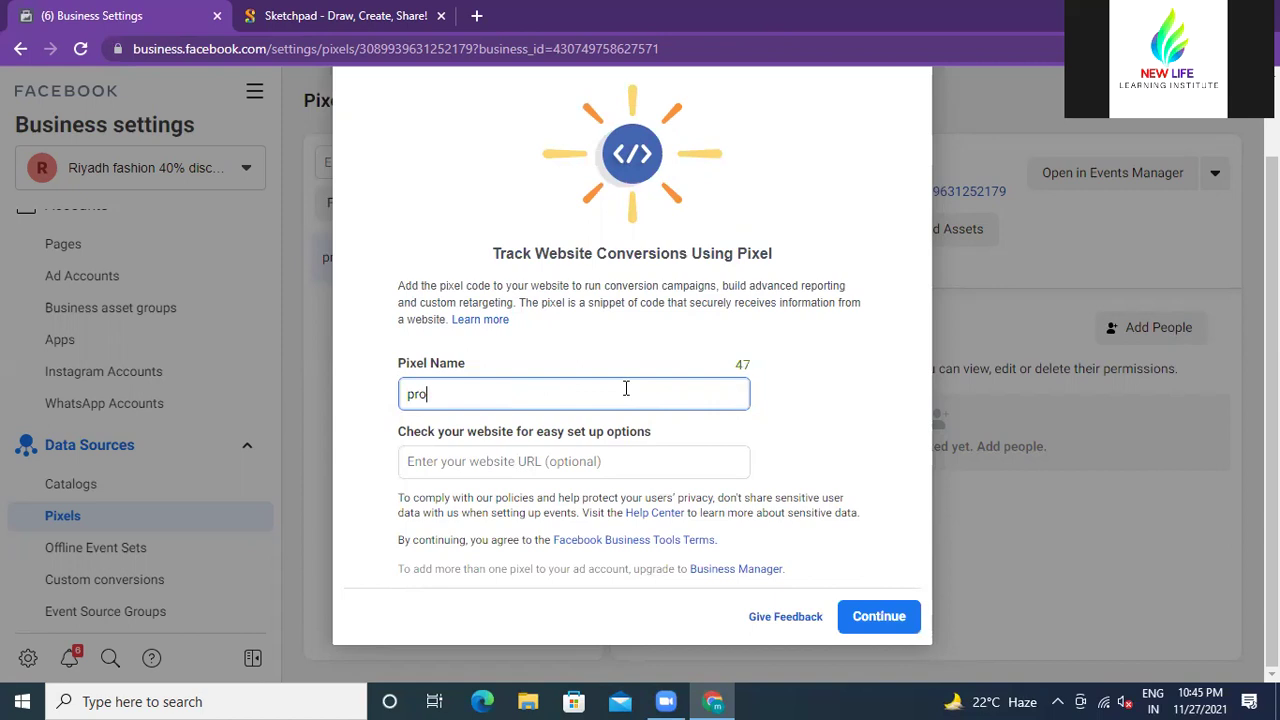
pyautogui.write('jectia digital')
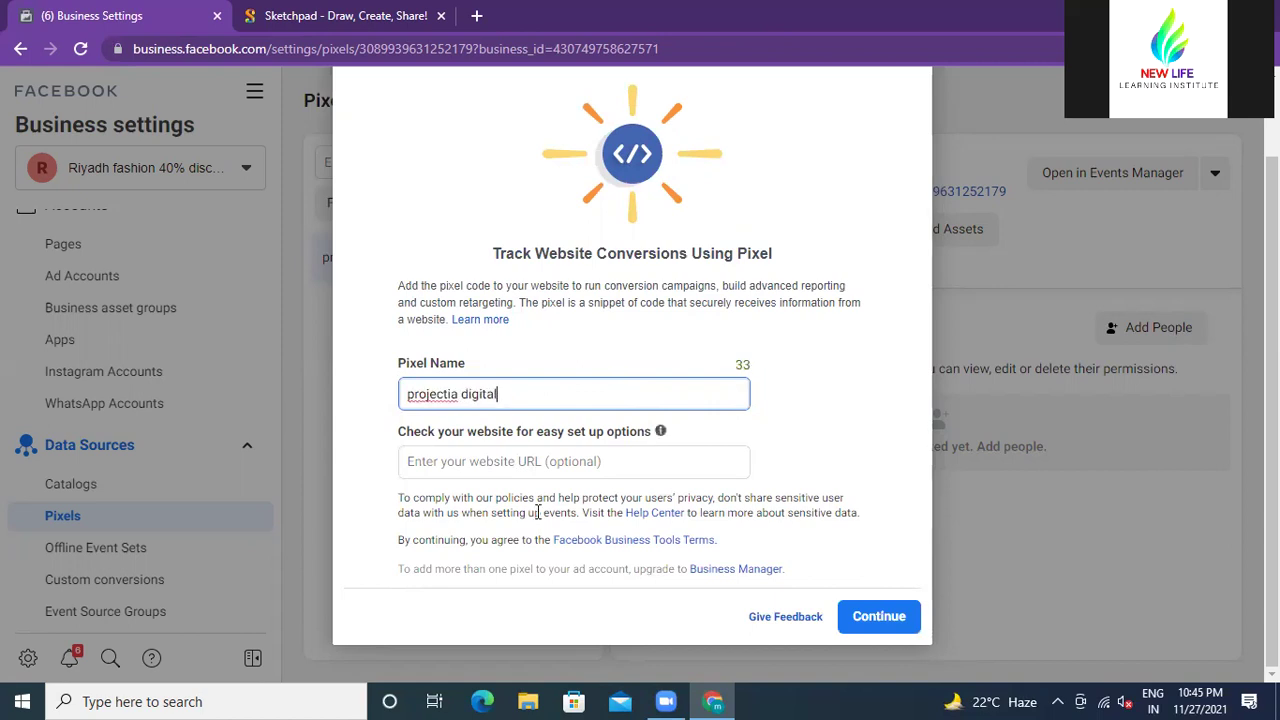
pyautogui.click(503, 463)
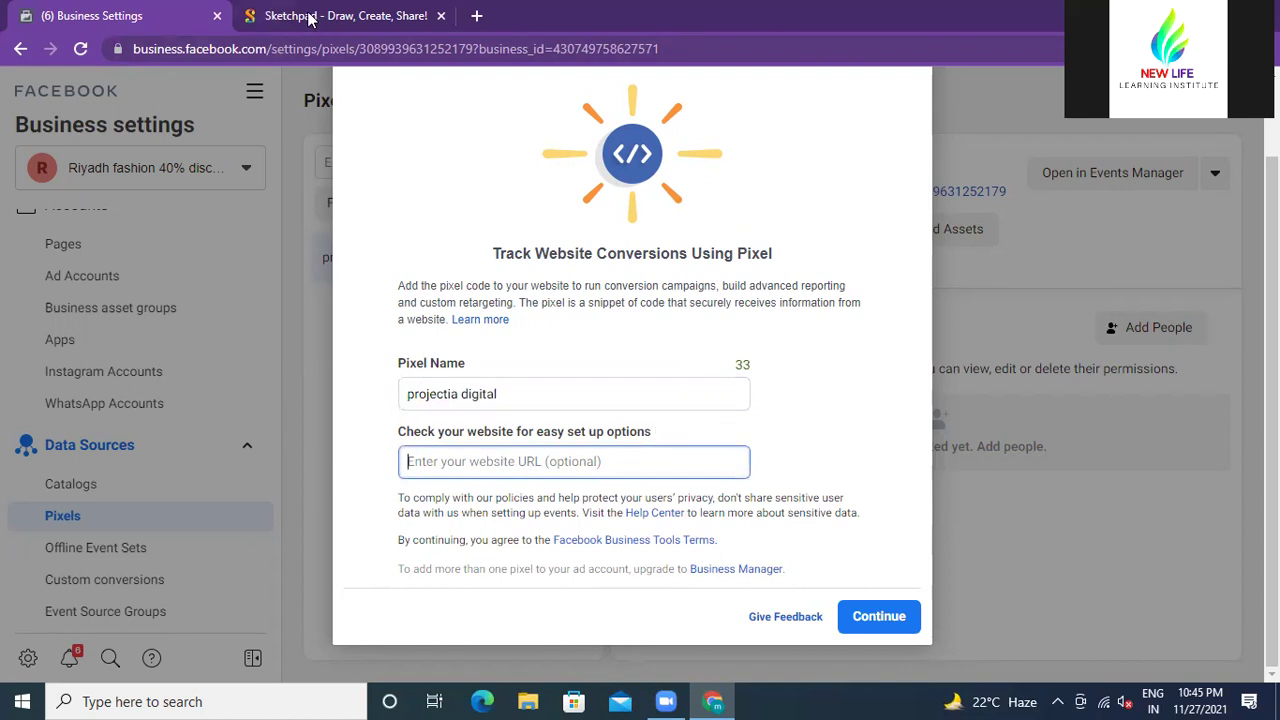
# In a new tab, load the 'Dashboard ‹ projexiqvirtualagency.com' suggestion after typing 'p'.
pyautogui.click(477, 17)
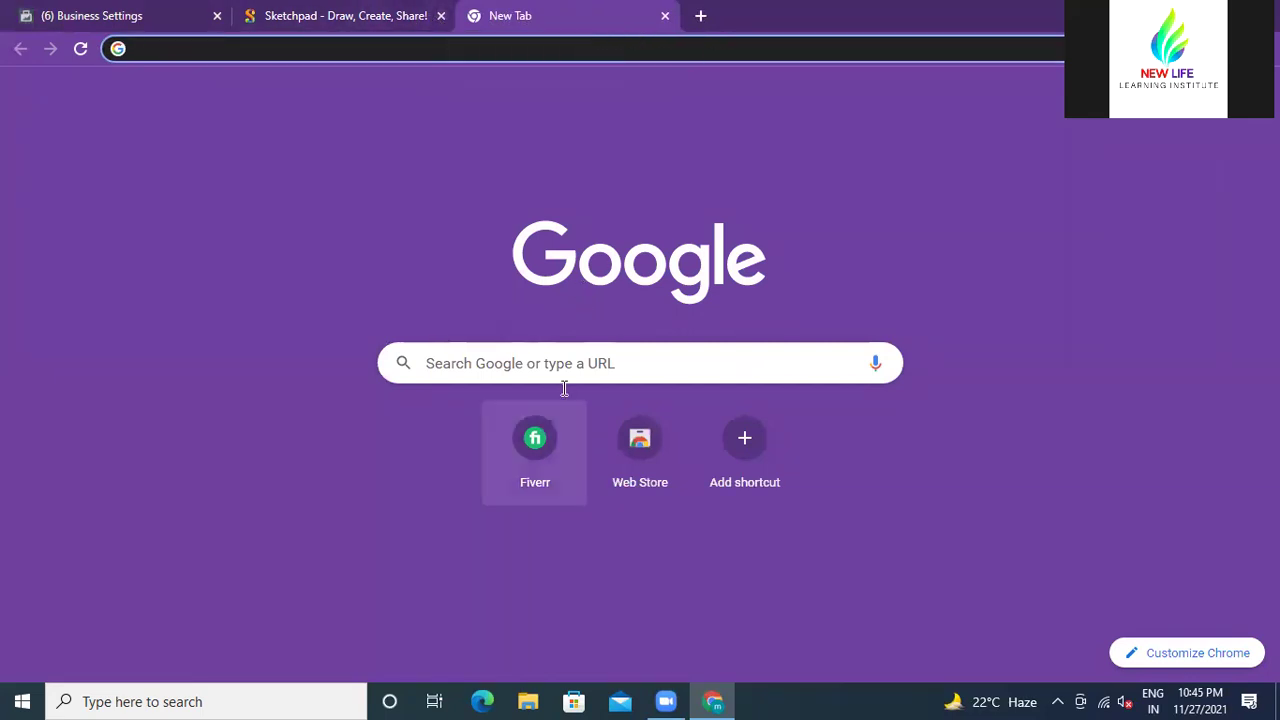
pyautogui.click(253, 48)
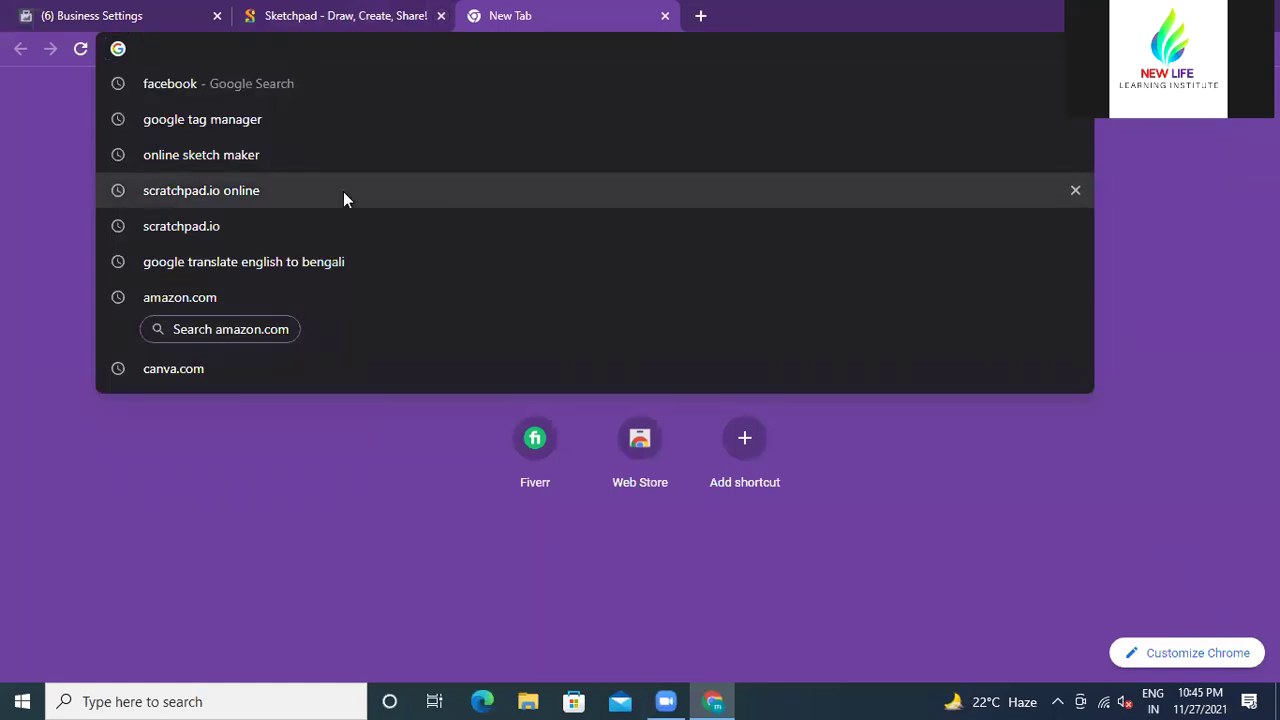
pyautogui.write('p')
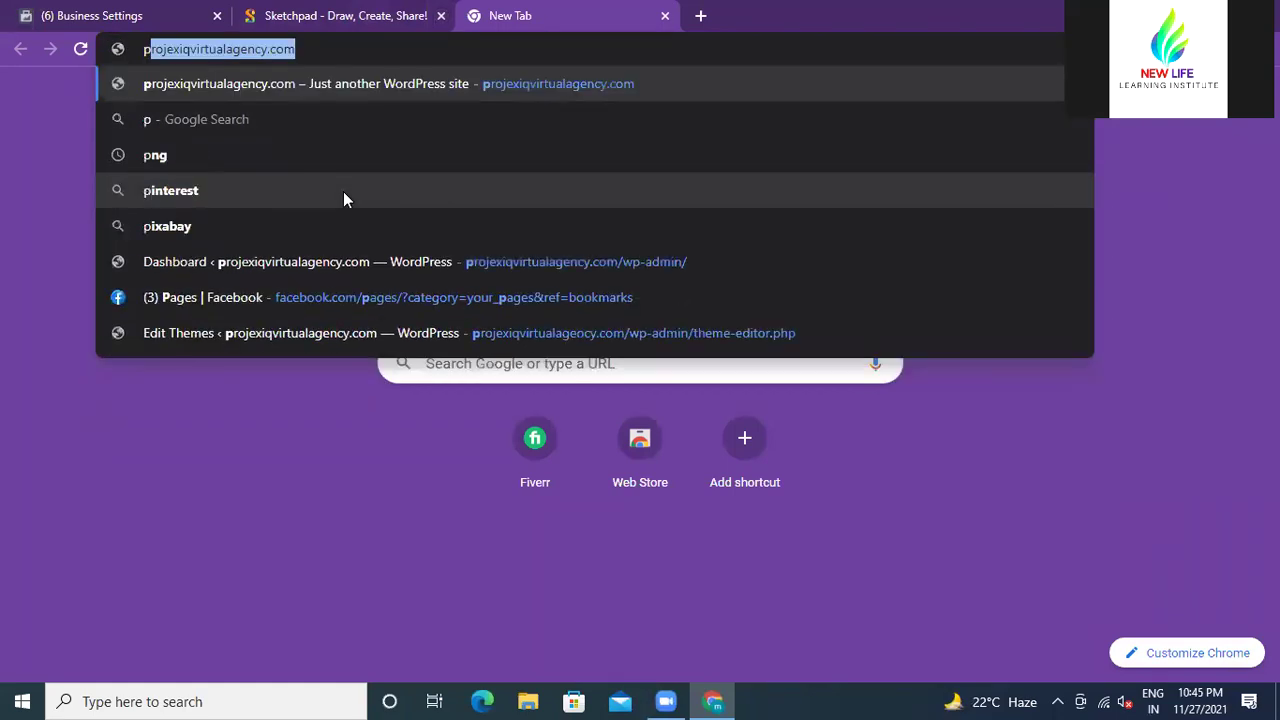
pyautogui.click(521, 262)
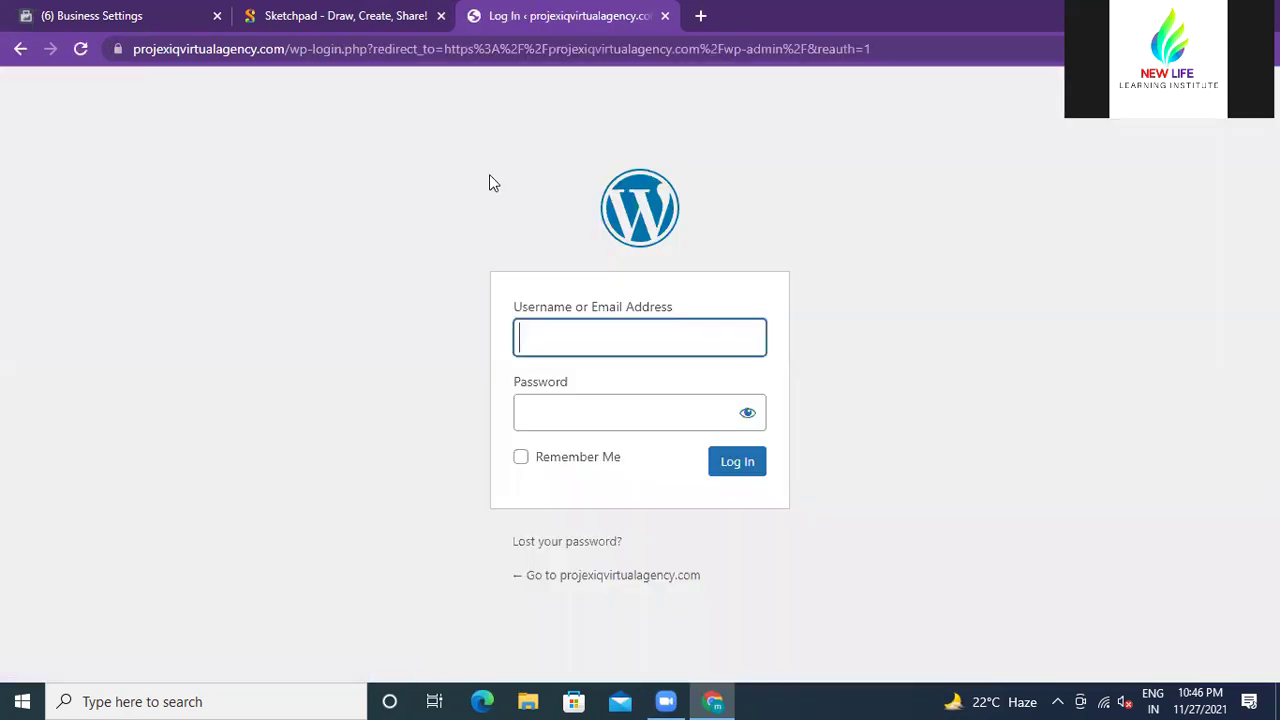
# Log in to WordPress with the saved autofill username and the account password.
pyautogui.click(566, 335)
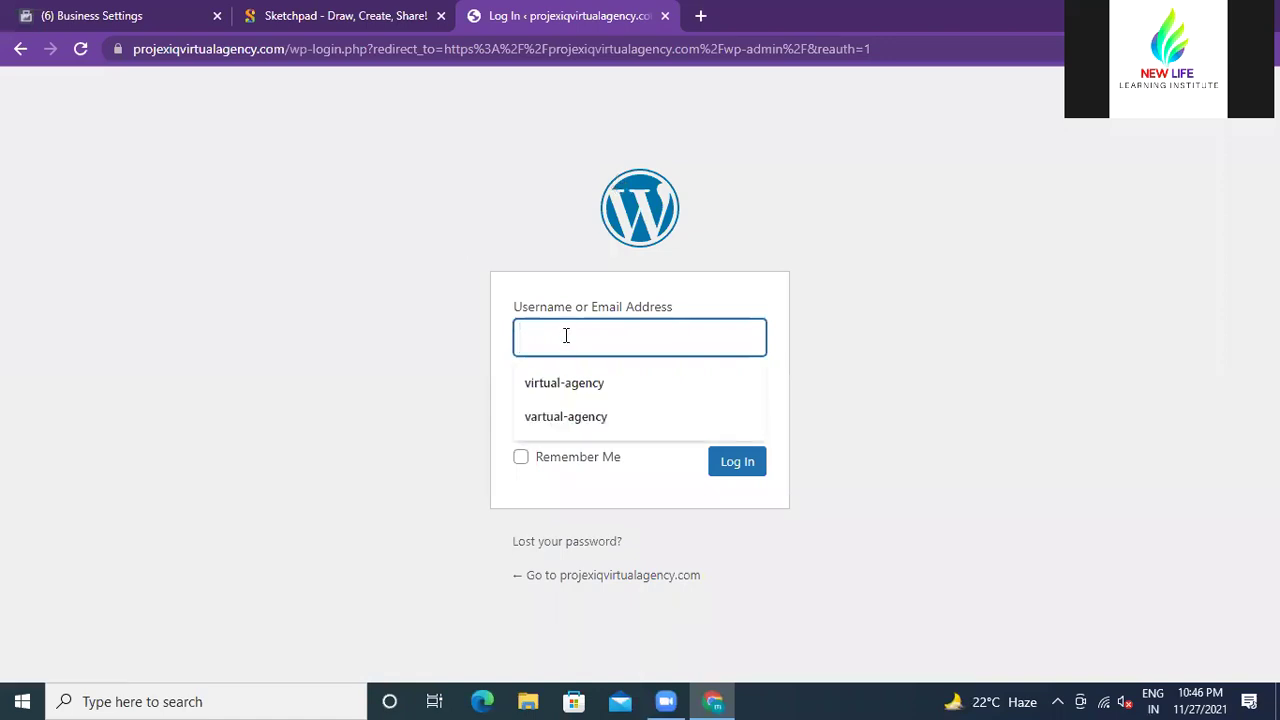
pyautogui.click(566, 390)
pyautogui.click(543, 407)
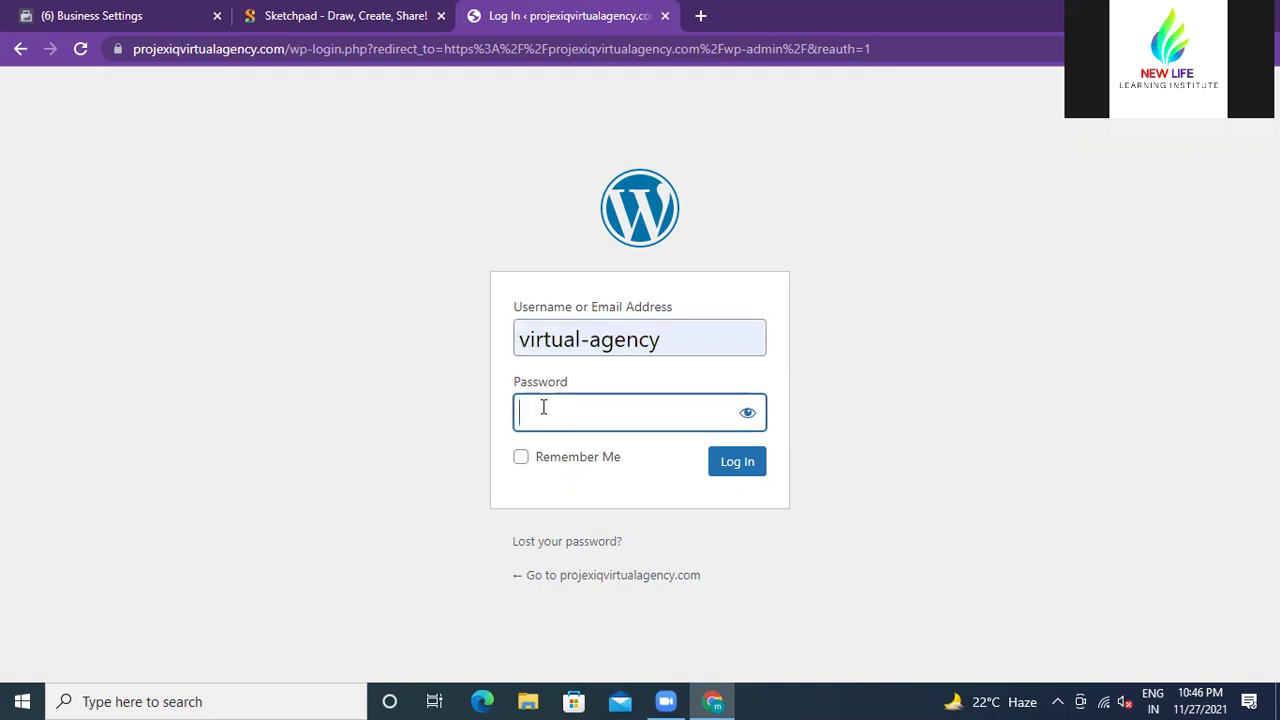
pyautogui.write('•••••••')
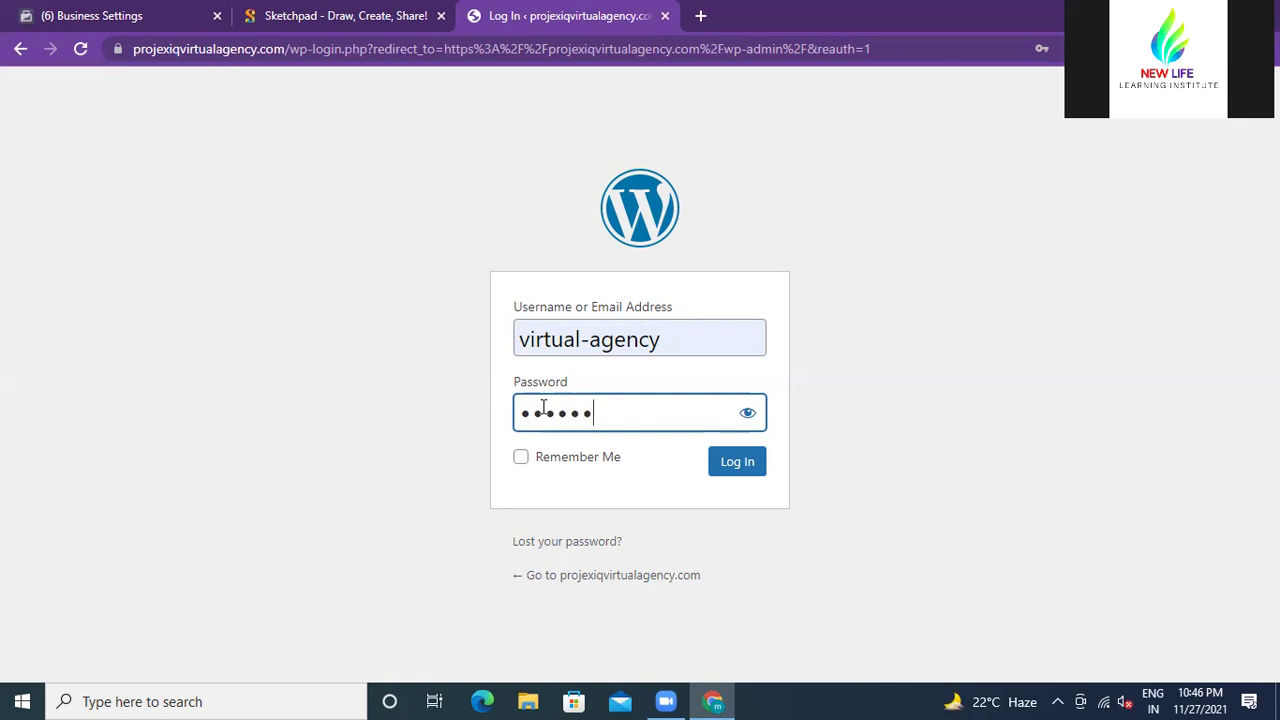
pyautogui.write('•')
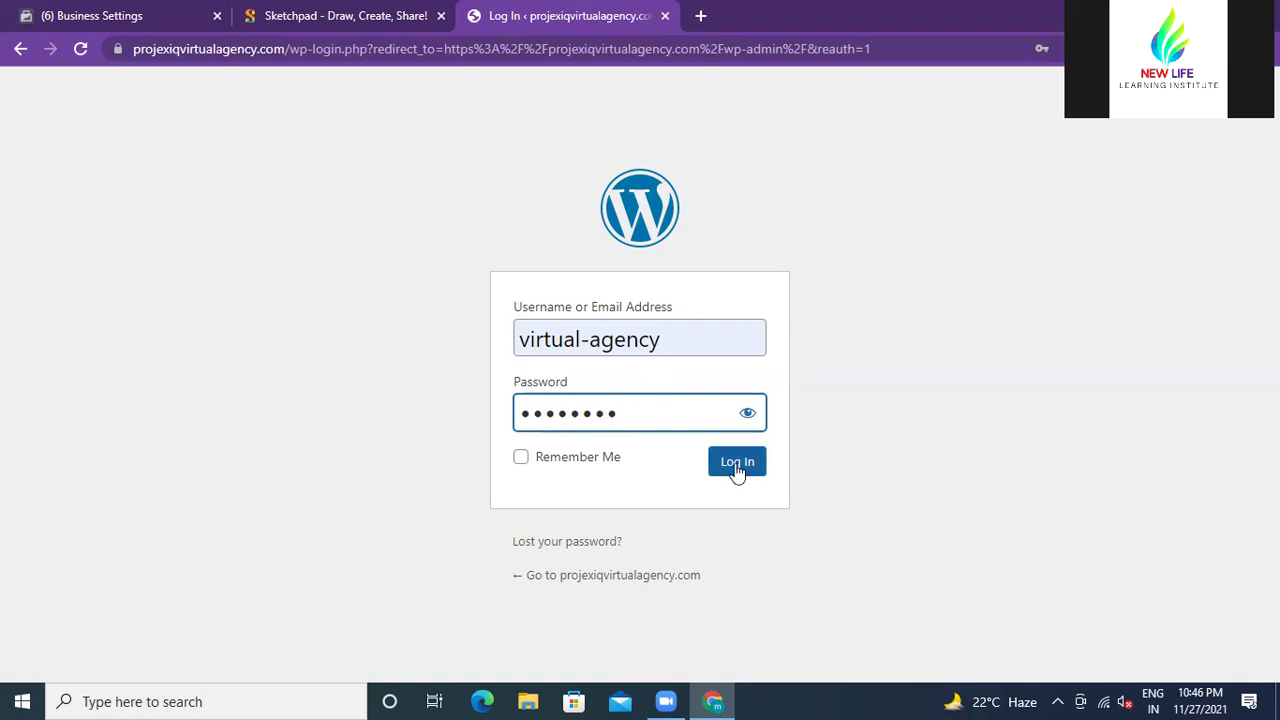
pyautogui.click(737, 463)
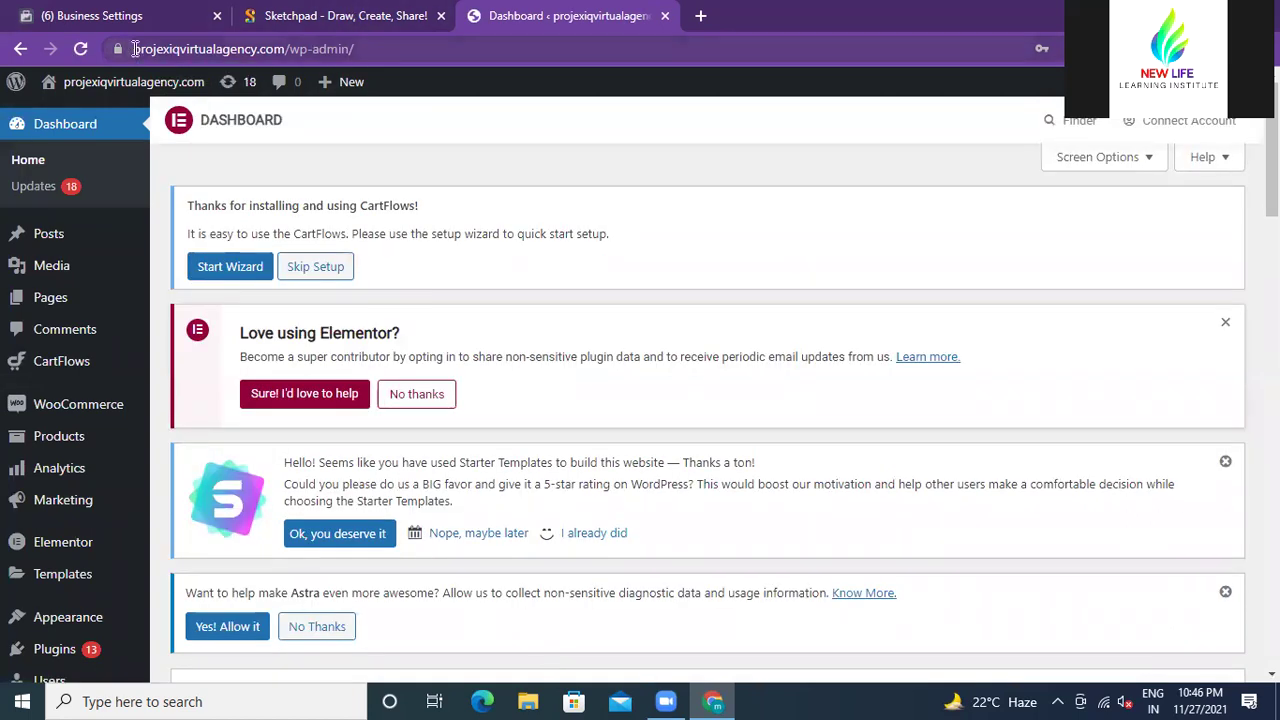
pyautogui.moveTo(135, 49); pyautogui.dragTo(287, 49)
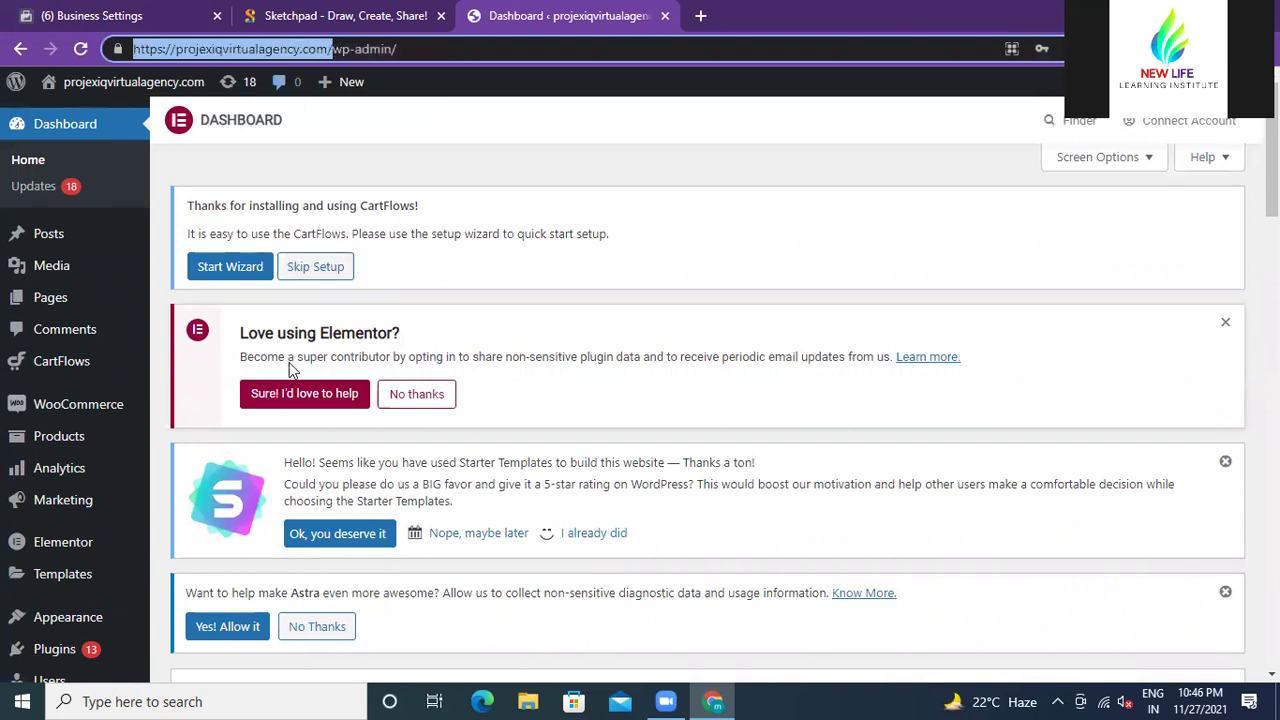
pyautogui.rightClick(236, 51)
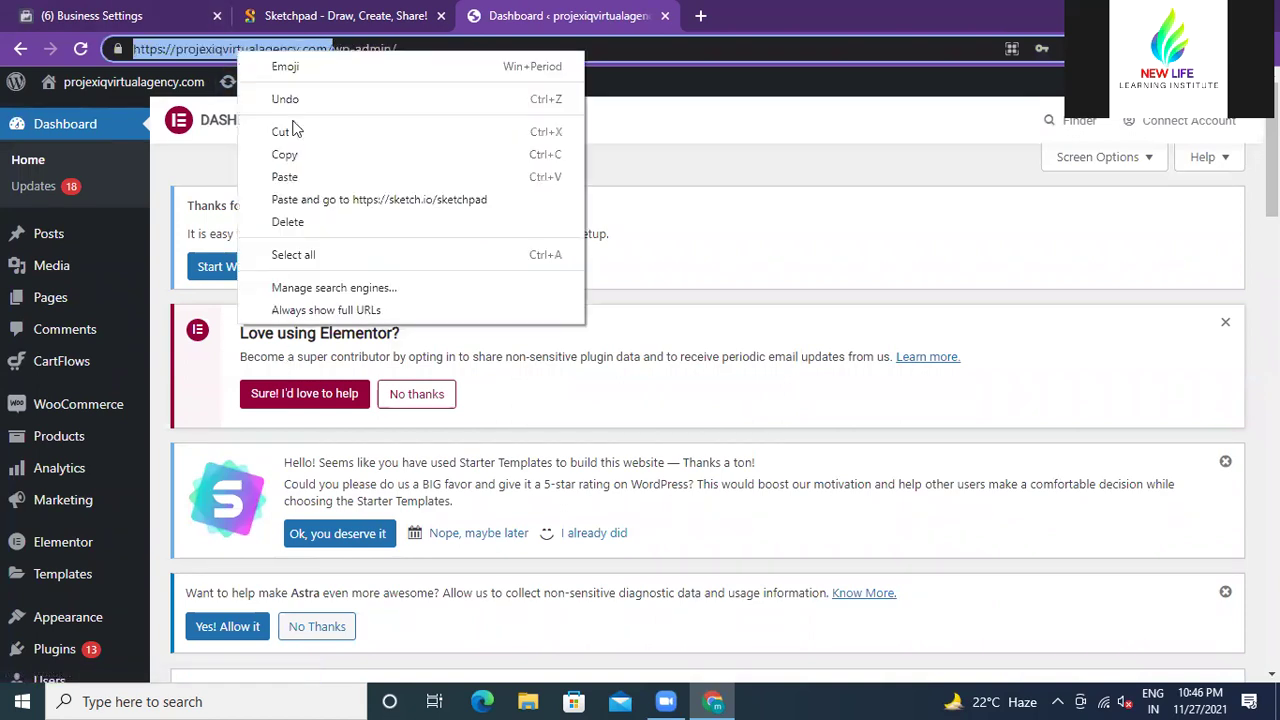
pyautogui.click(286, 155)
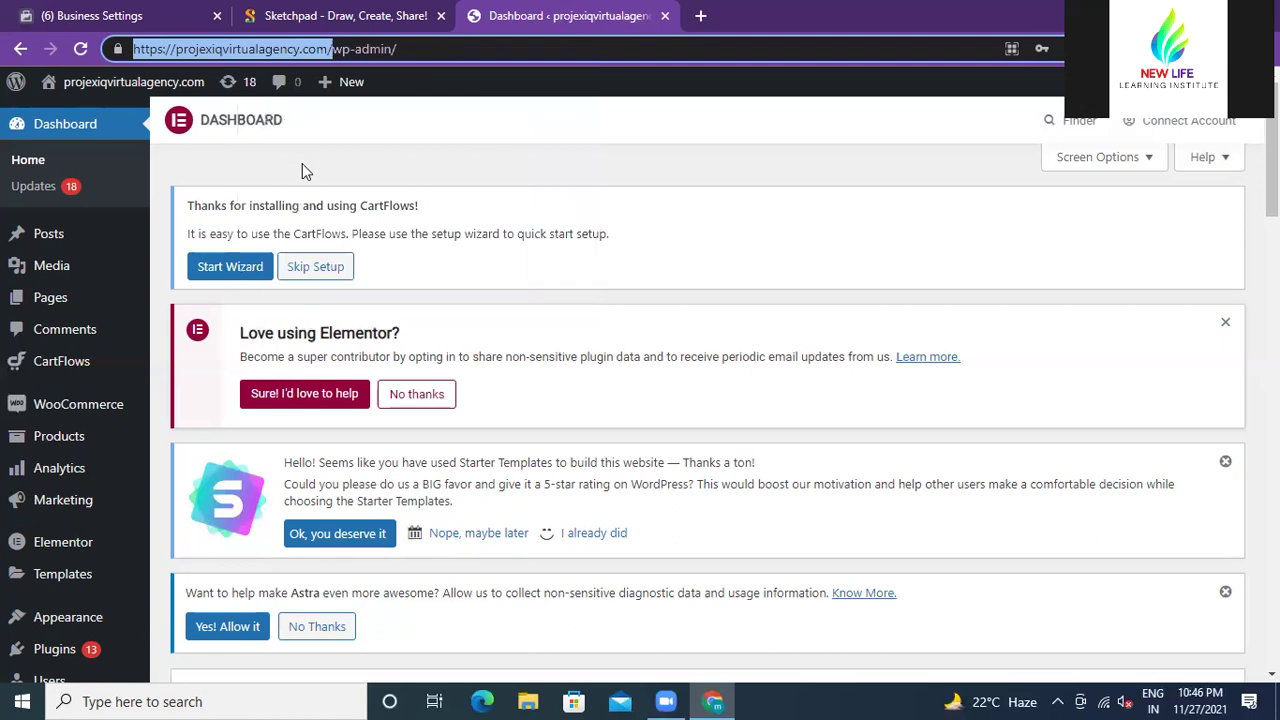
pyautogui.click(167, 22)
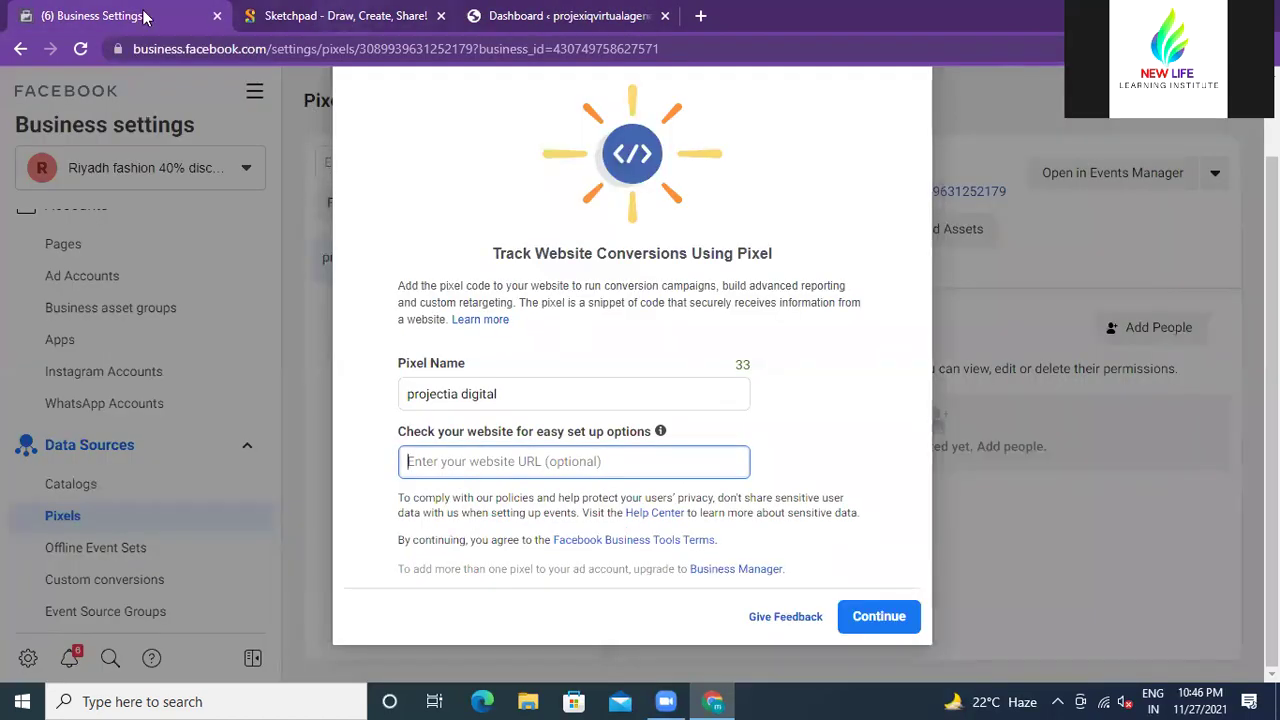
pyautogui.moveTo(378, 16); pyautogui.dragTo(150, 16)
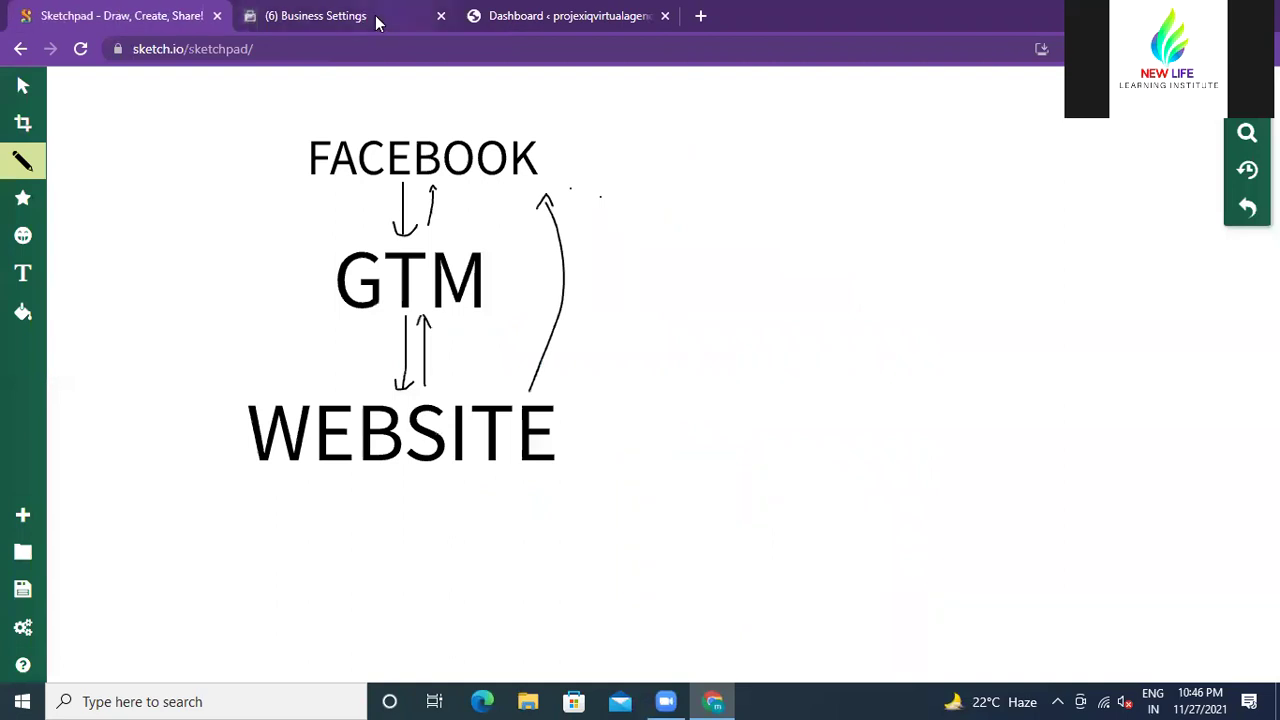
pyautogui.click(378, 20)
pyautogui.click(436, 466)
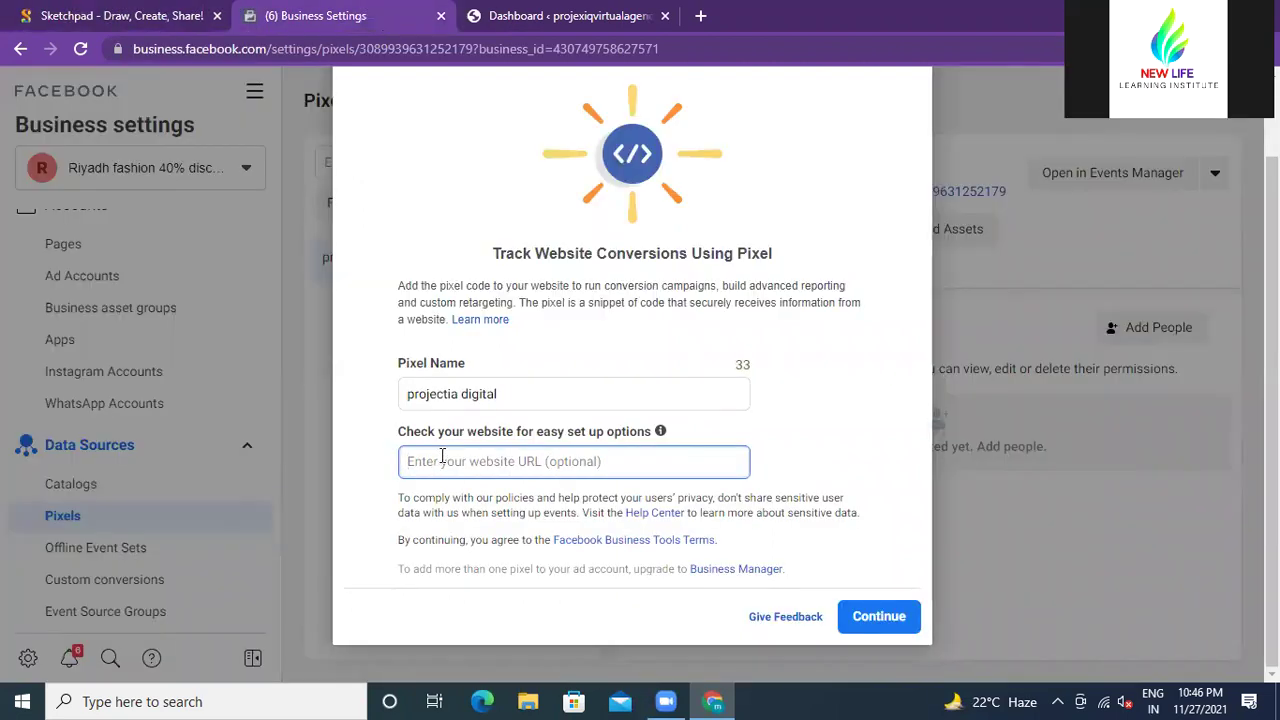
pyautogui.rightClick(442, 460)
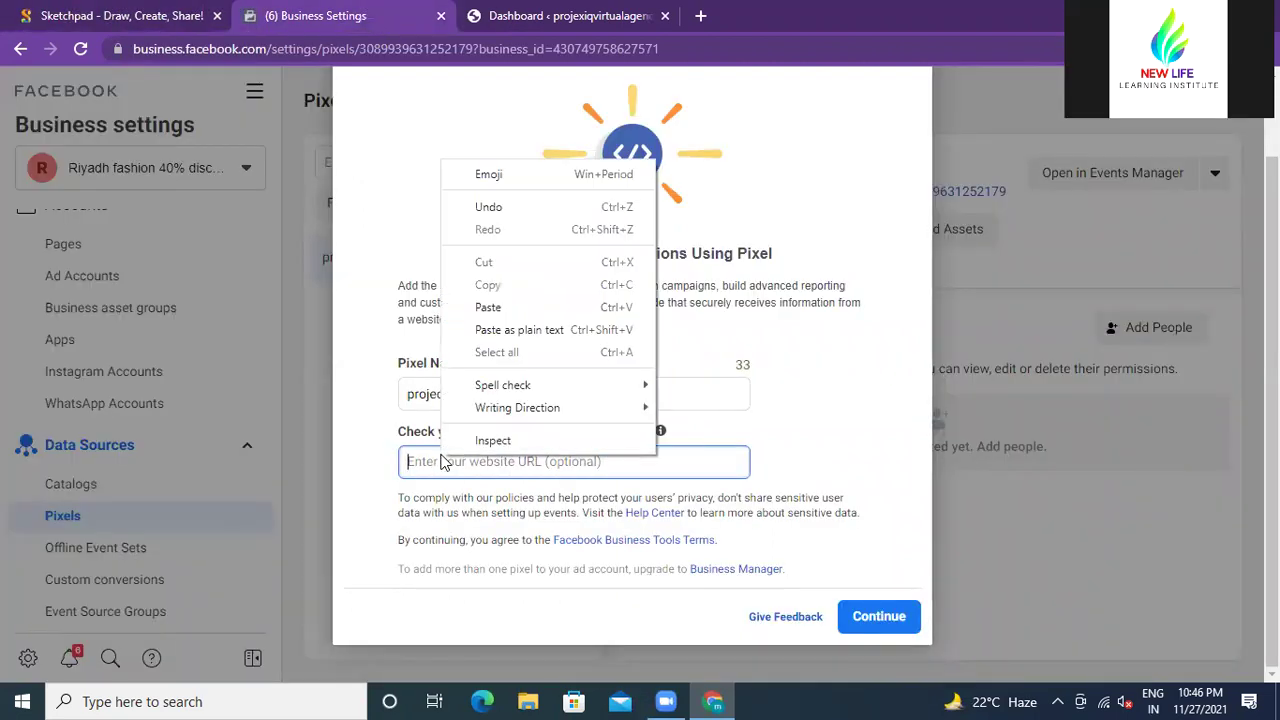
pyautogui.click(508, 308)
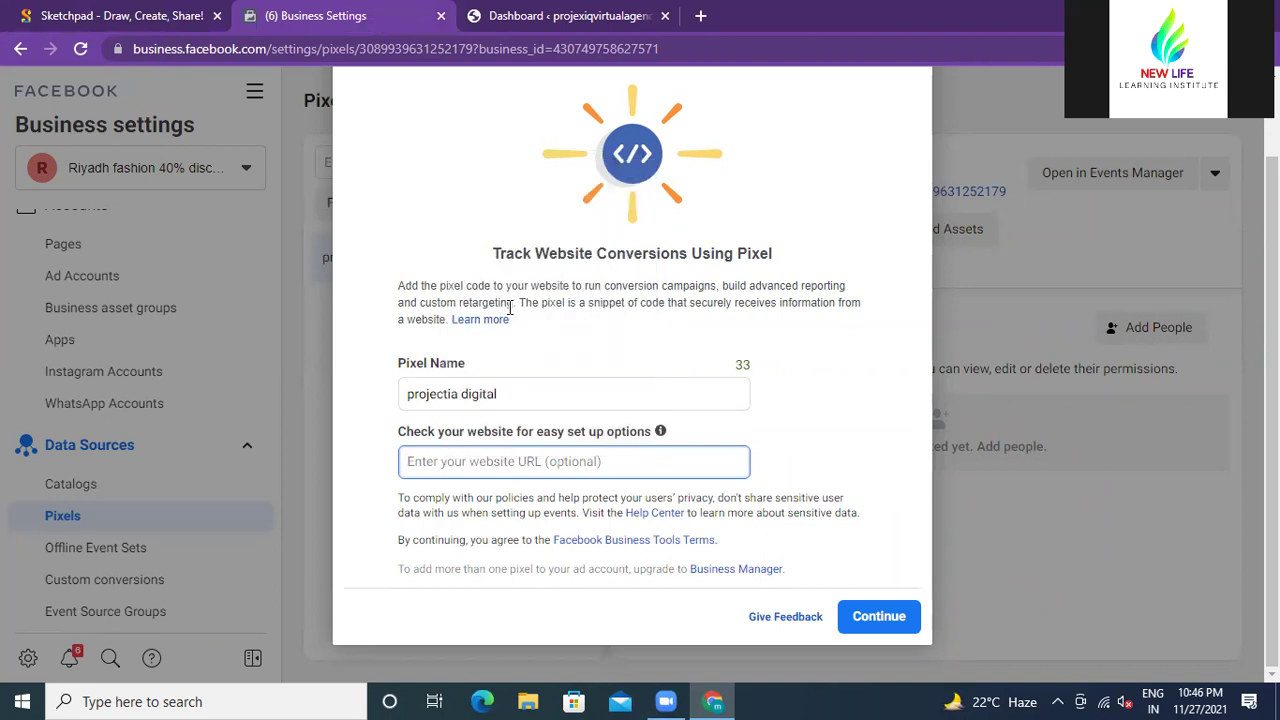
pyautogui.click(862, 614)
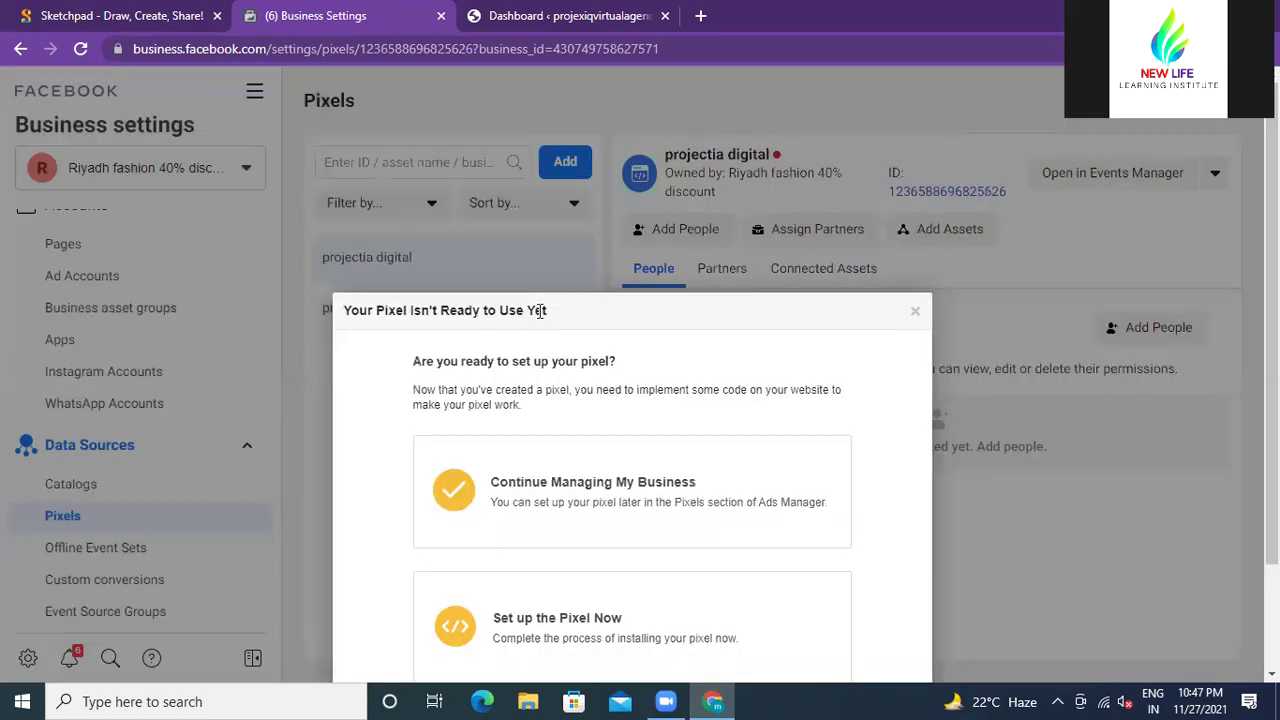
# Choose to set up the pixel now and install its base code manually.
pyautogui.click(575, 624)
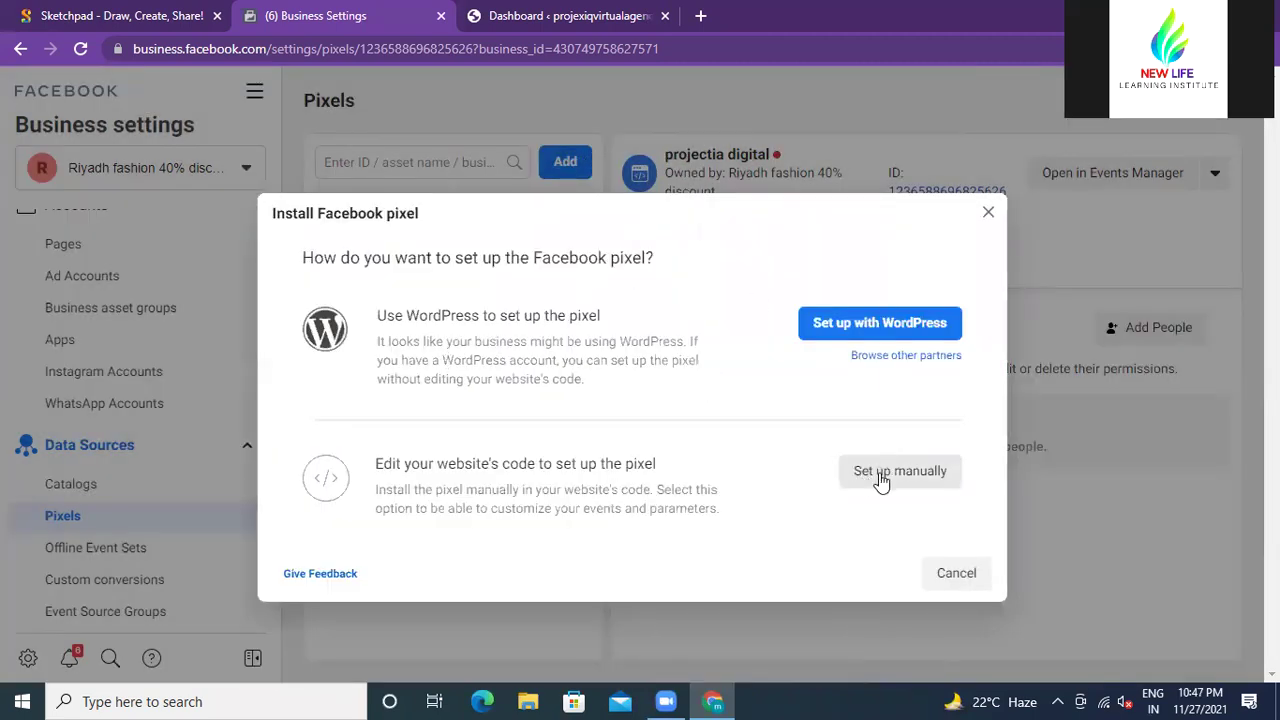
pyautogui.click(867, 477)
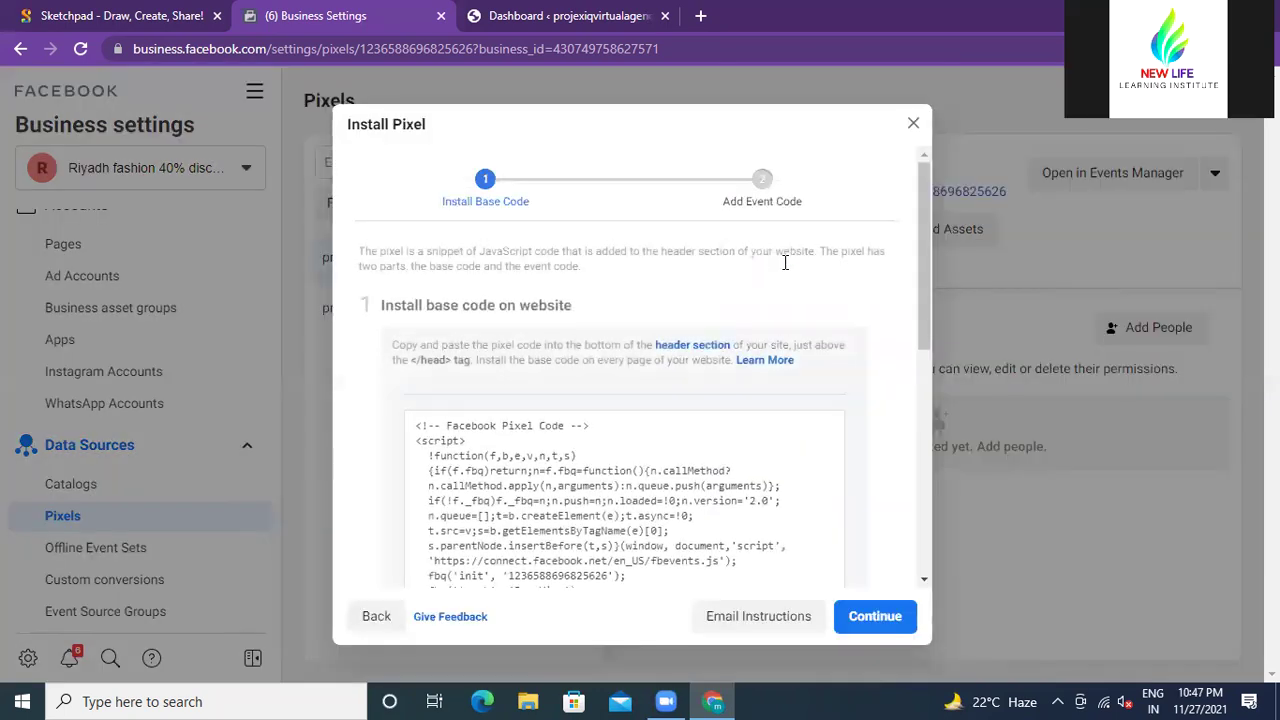
pyautogui.moveTo(587, 490)
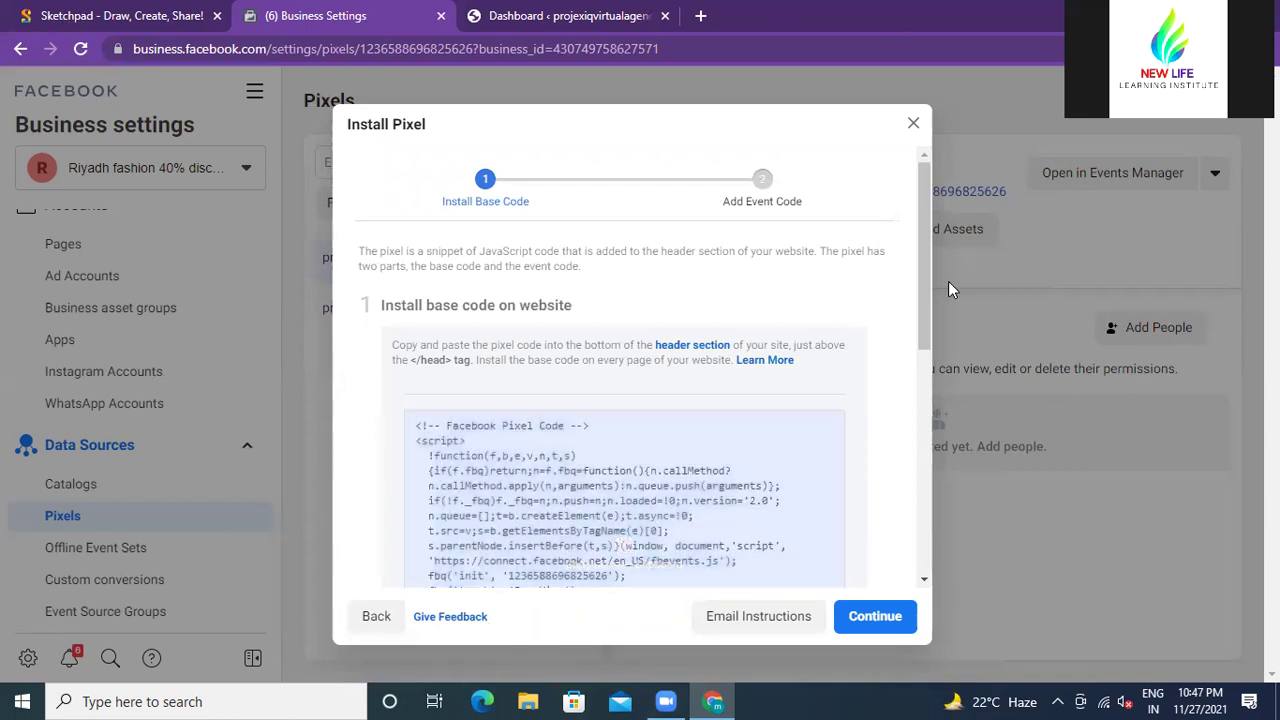
# Toggle automatic advanced matching off and back on, leaving it enabled.
pyautogui.scroll(-5, 928, 287)
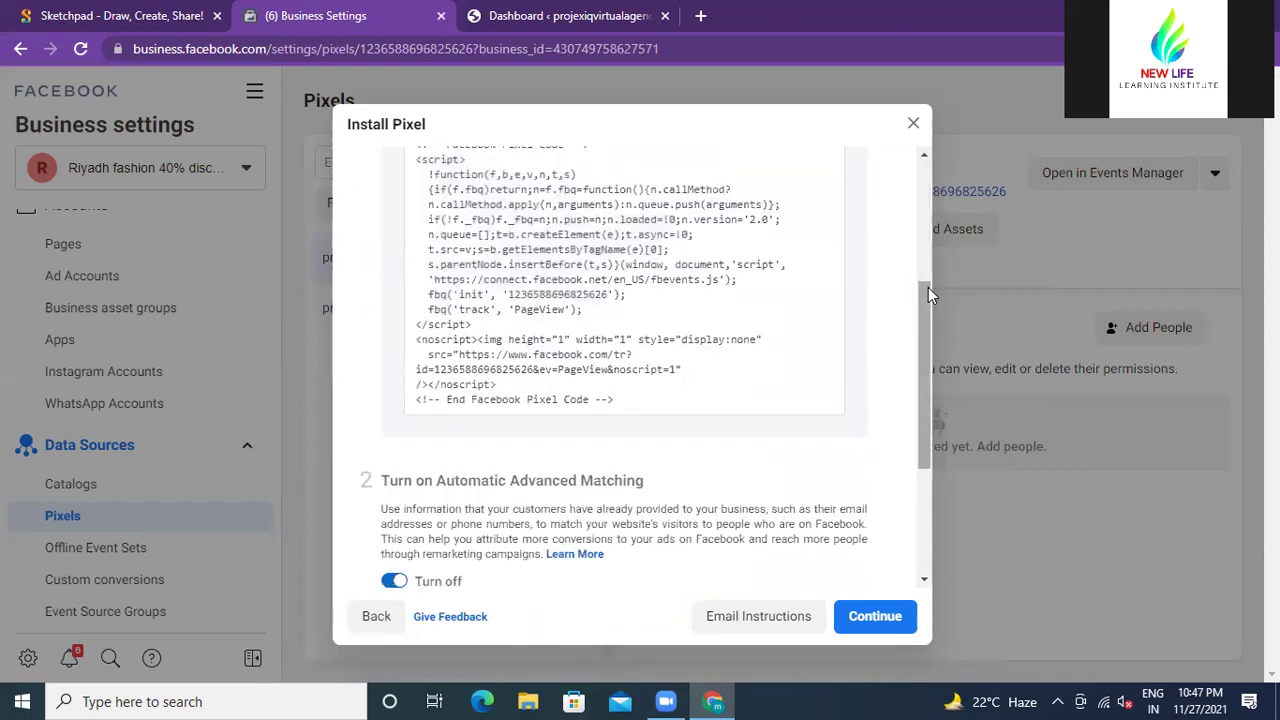
pyautogui.scroll(-3, 928, 287)
pyautogui.click(393, 340)
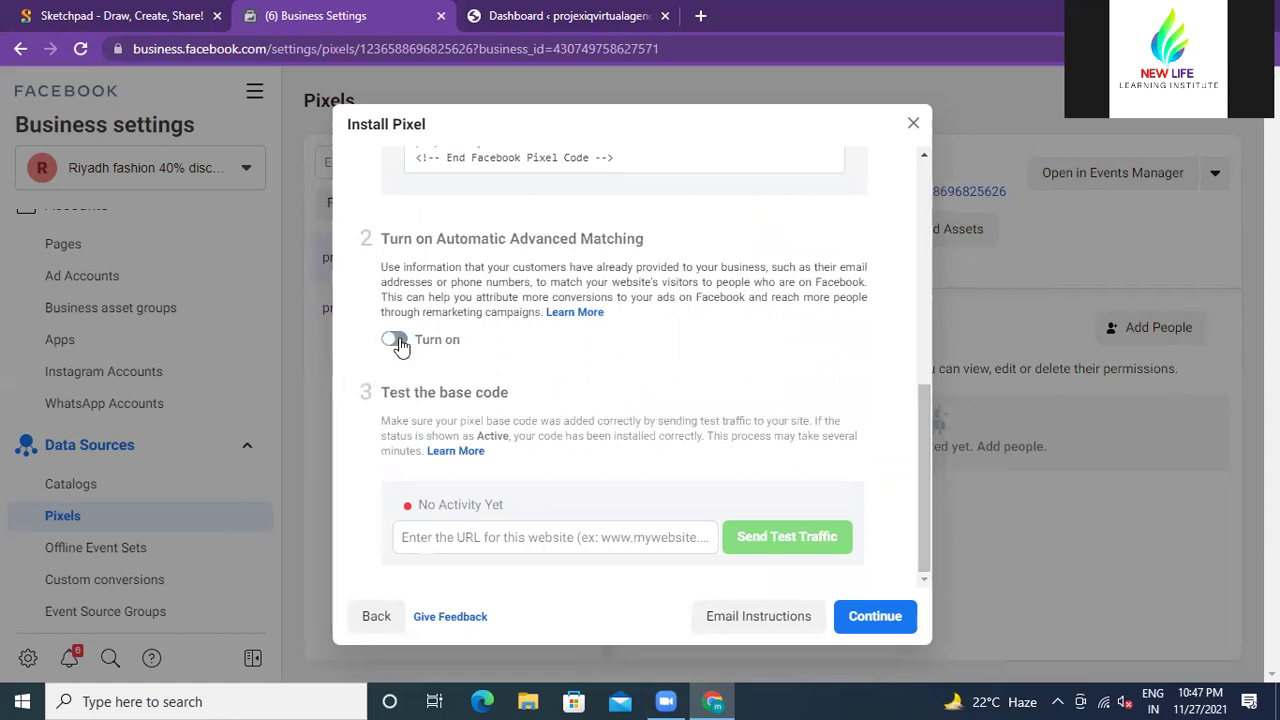
pyautogui.click(396, 340)
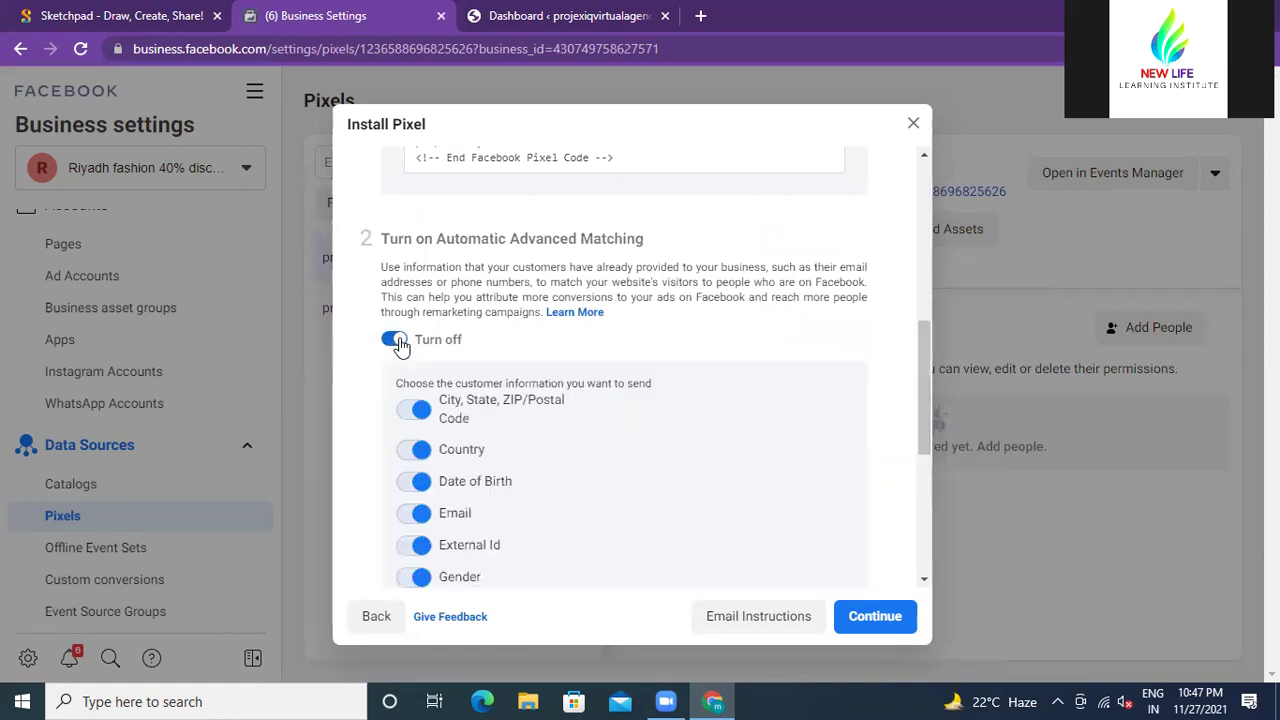
pyautogui.scroll(-3, 922, 420)
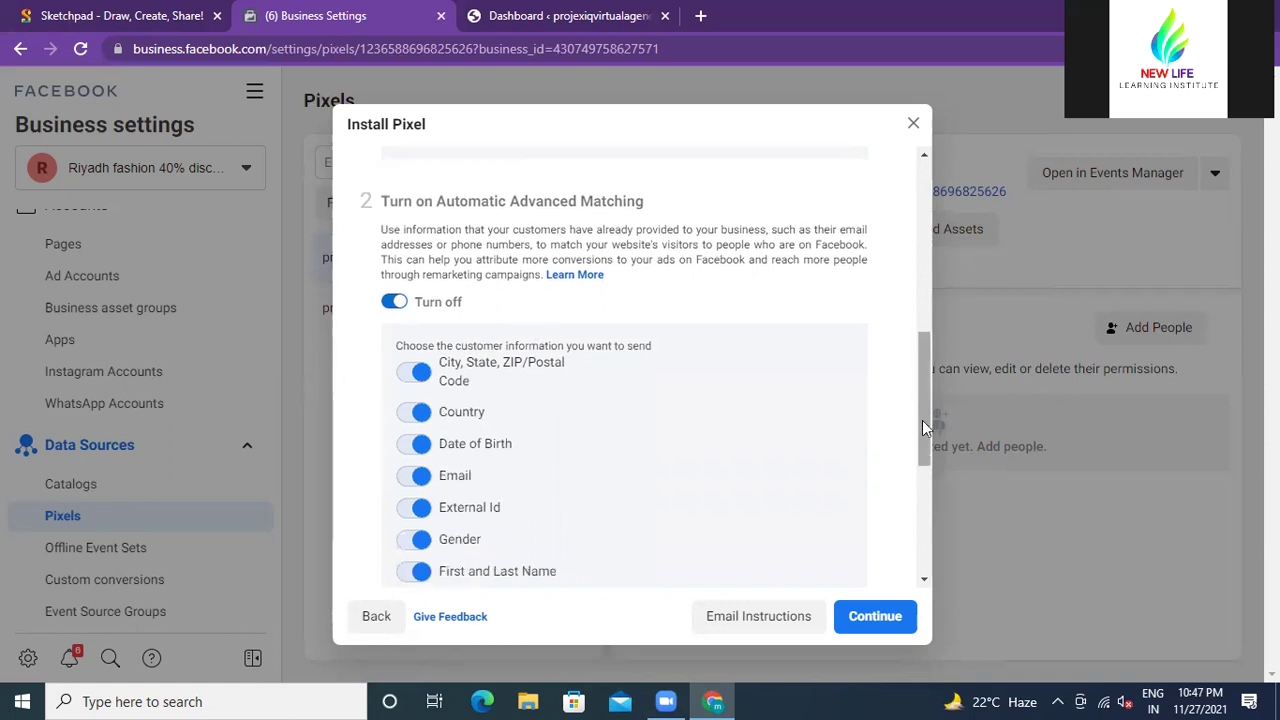
pyautogui.scroll(-1, 922, 430)
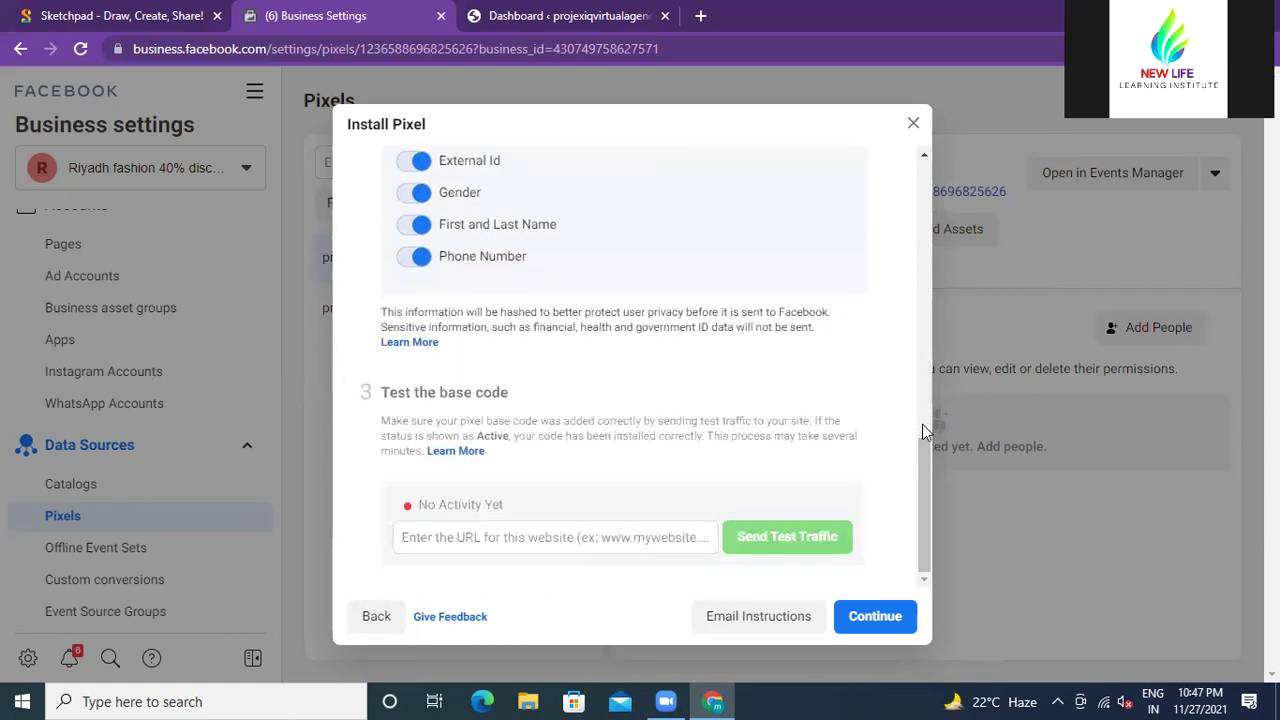
pyautogui.click(511, 538)
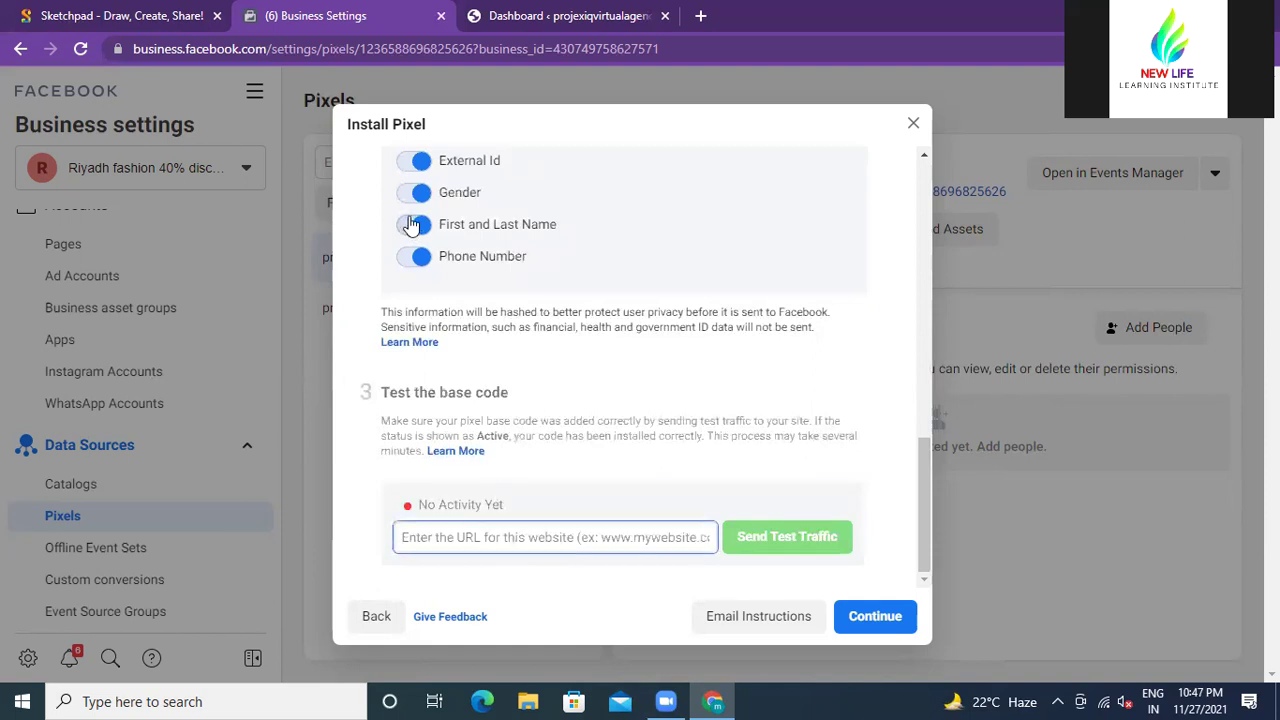
pyautogui.rightClick(437, 538)
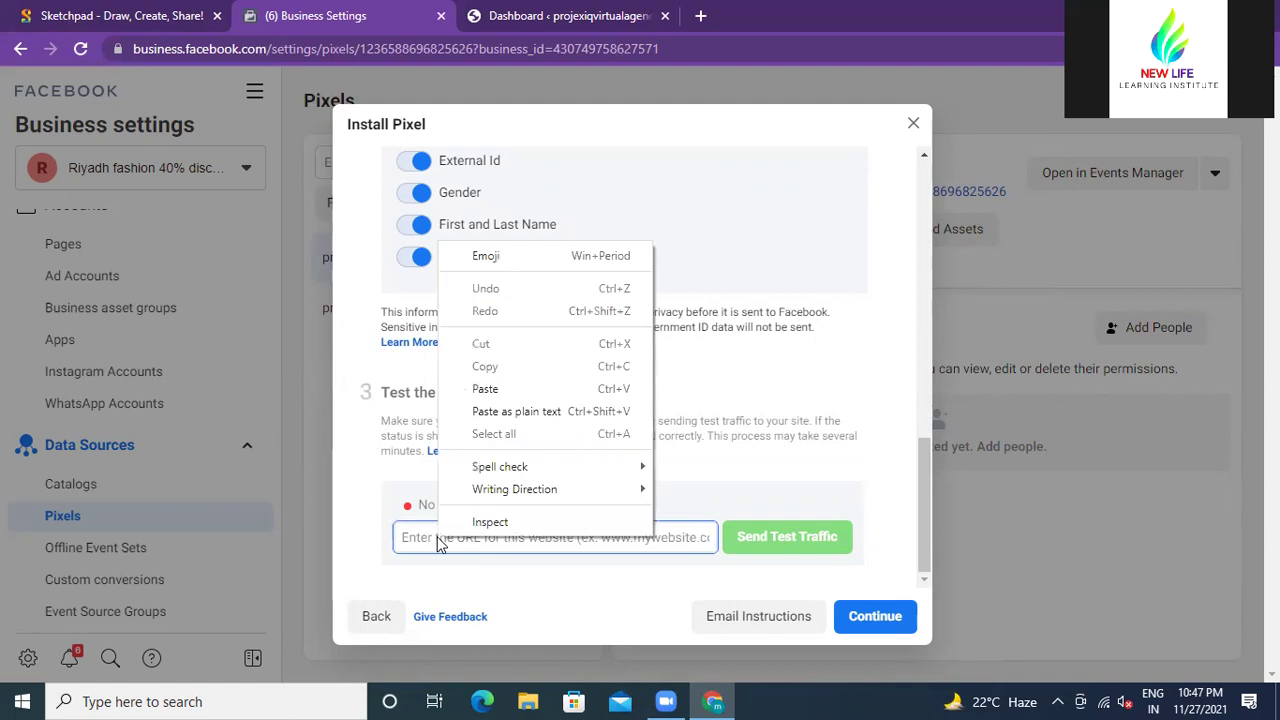
pyautogui.click(490, 389)
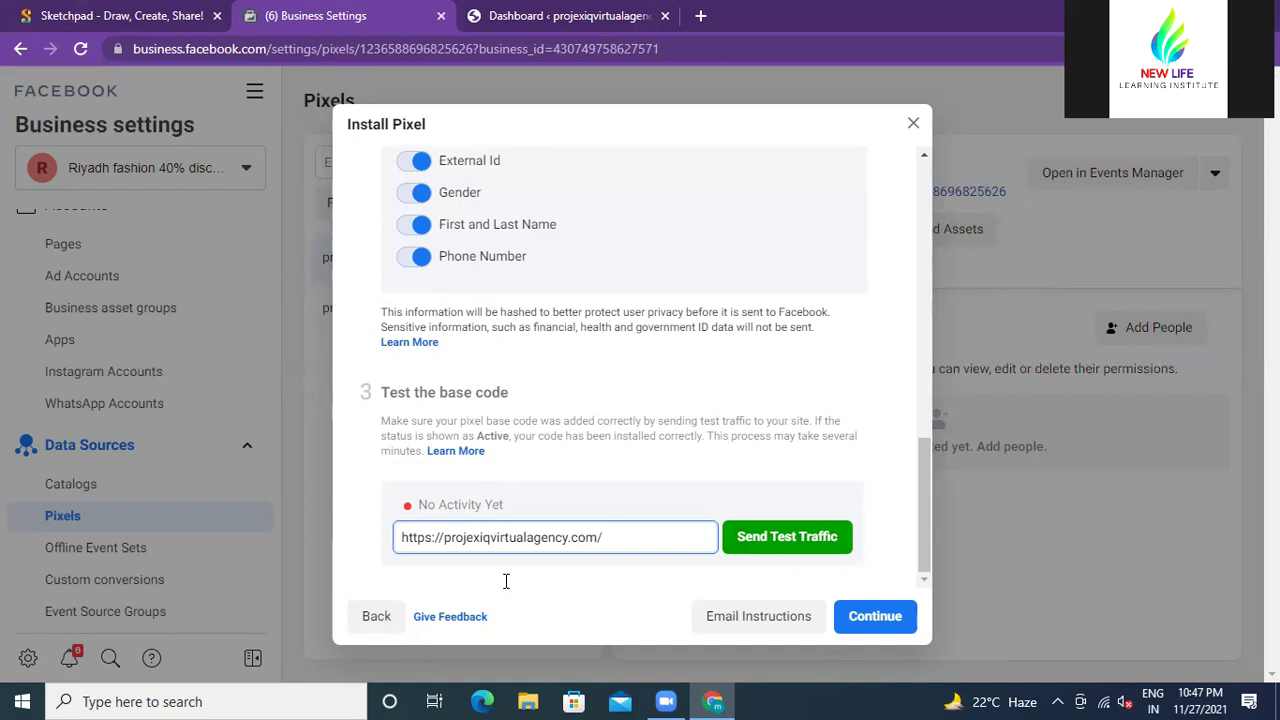
pyautogui.click(700, 16)
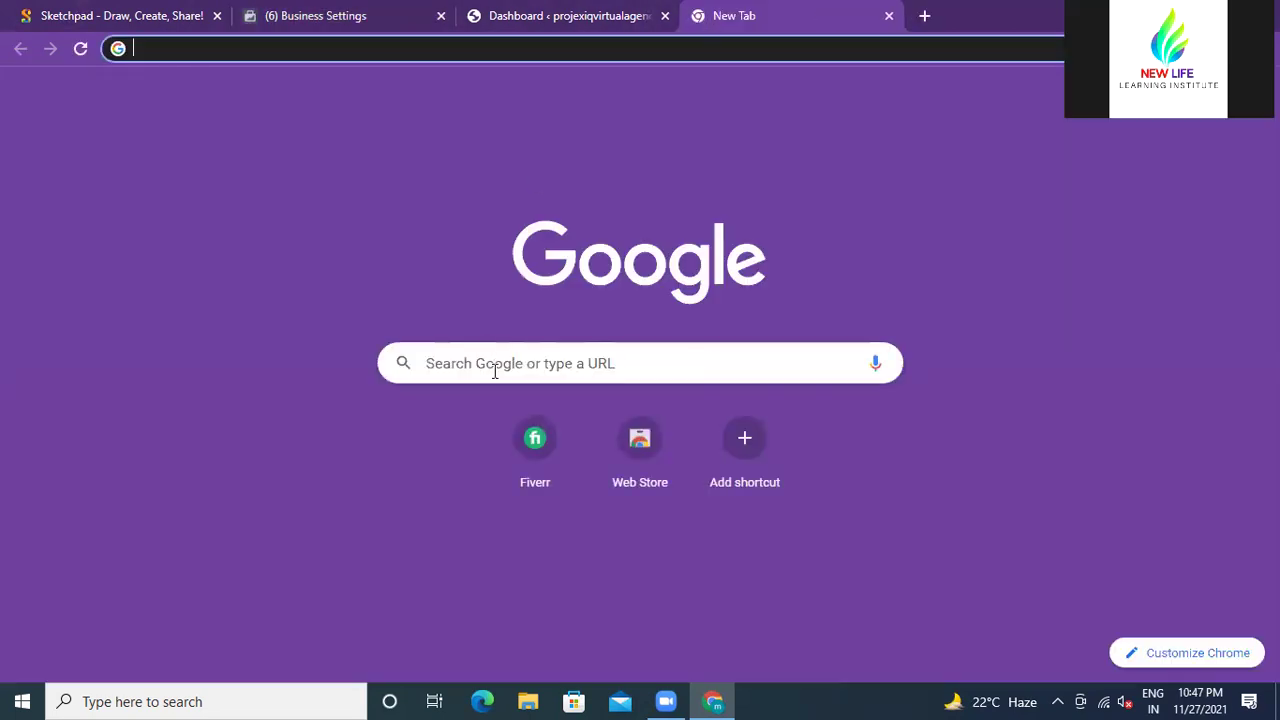
# Search Google for 'google tag manager' and open the Tag Manager site's empty All accounts page.
pyautogui.click(494, 371)
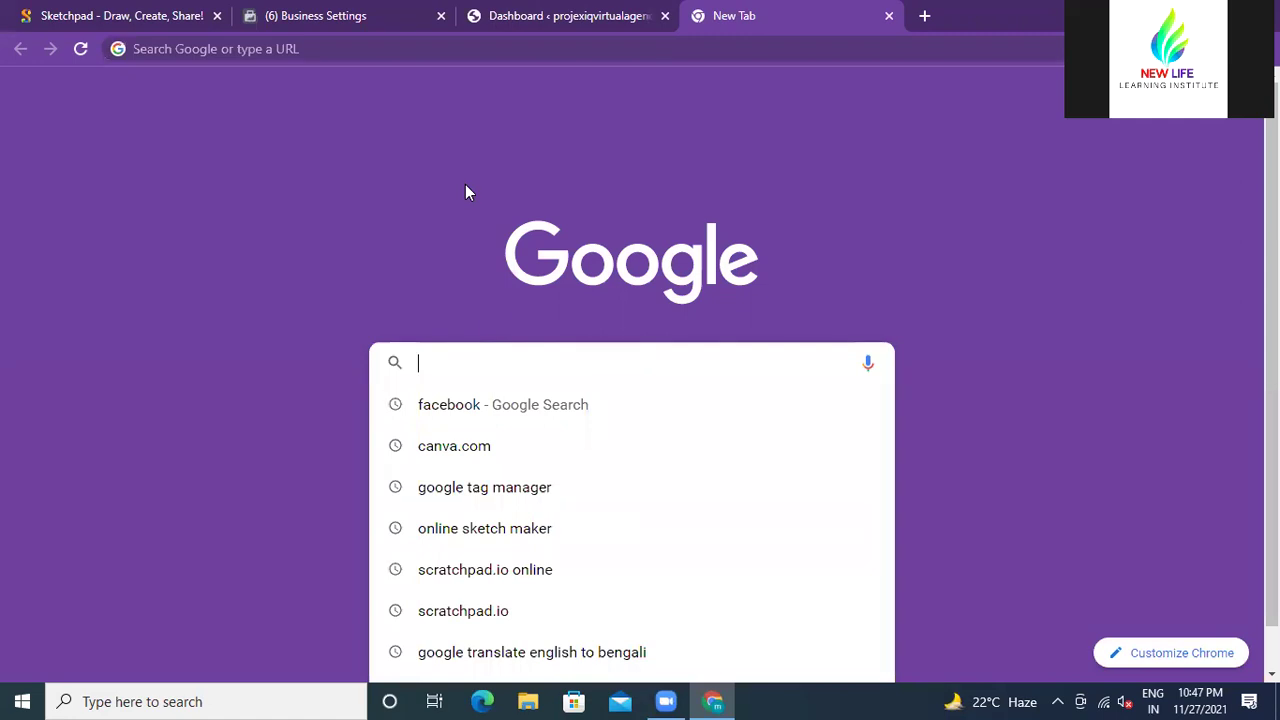
pyautogui.click(506, 488)
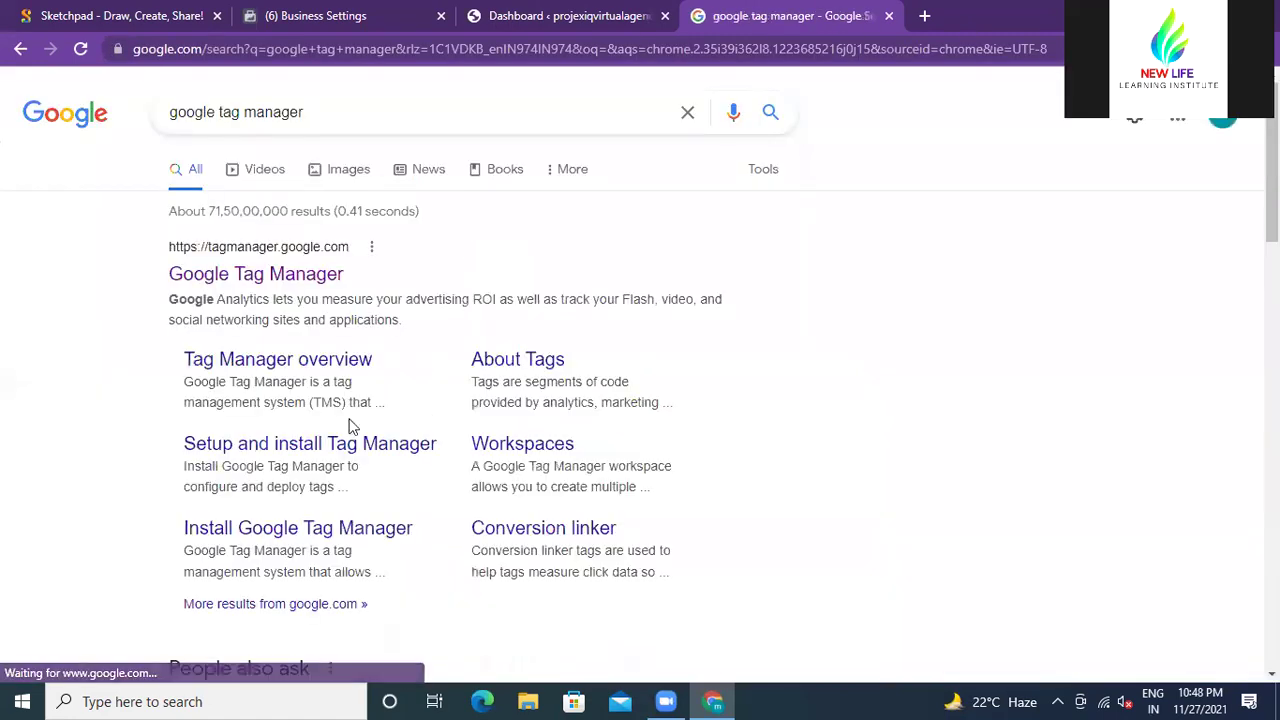
pyautogui.click(313, 283)
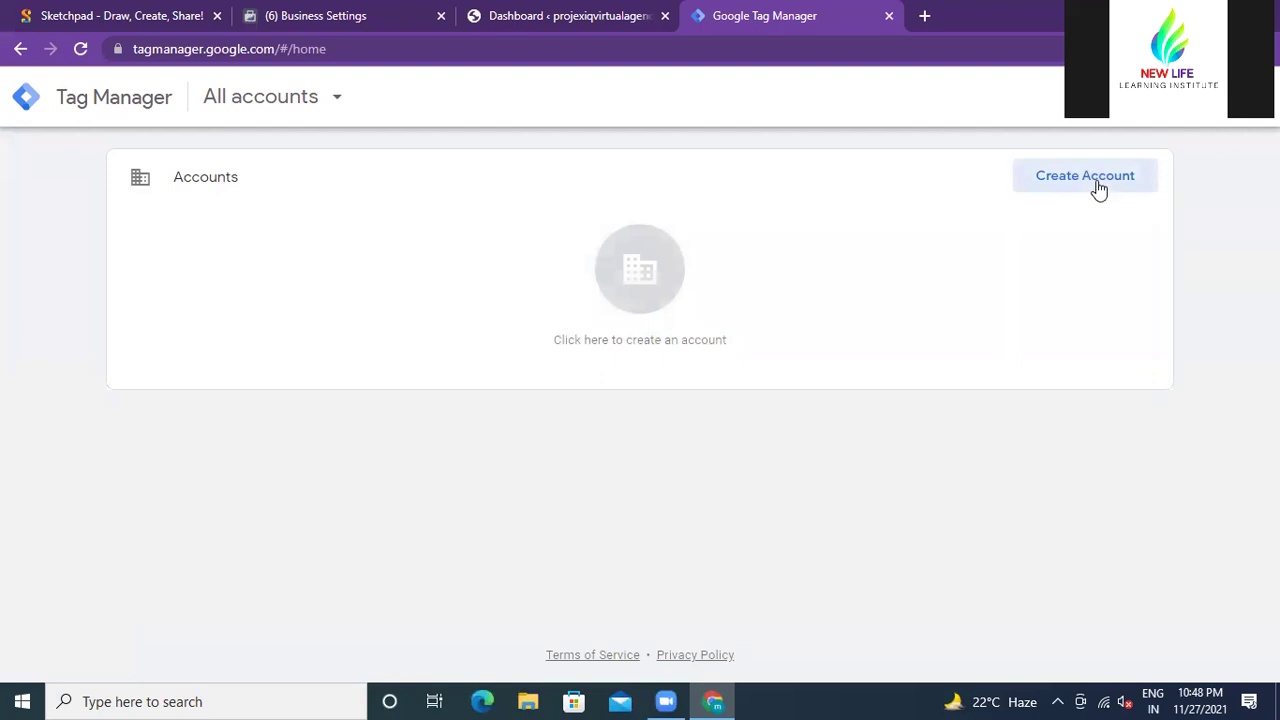
# Start a Tag Manager account named 'projectia digital', United Kingdom, with anonymous data sharing ticked.
pyautogui.click(1092, 186)
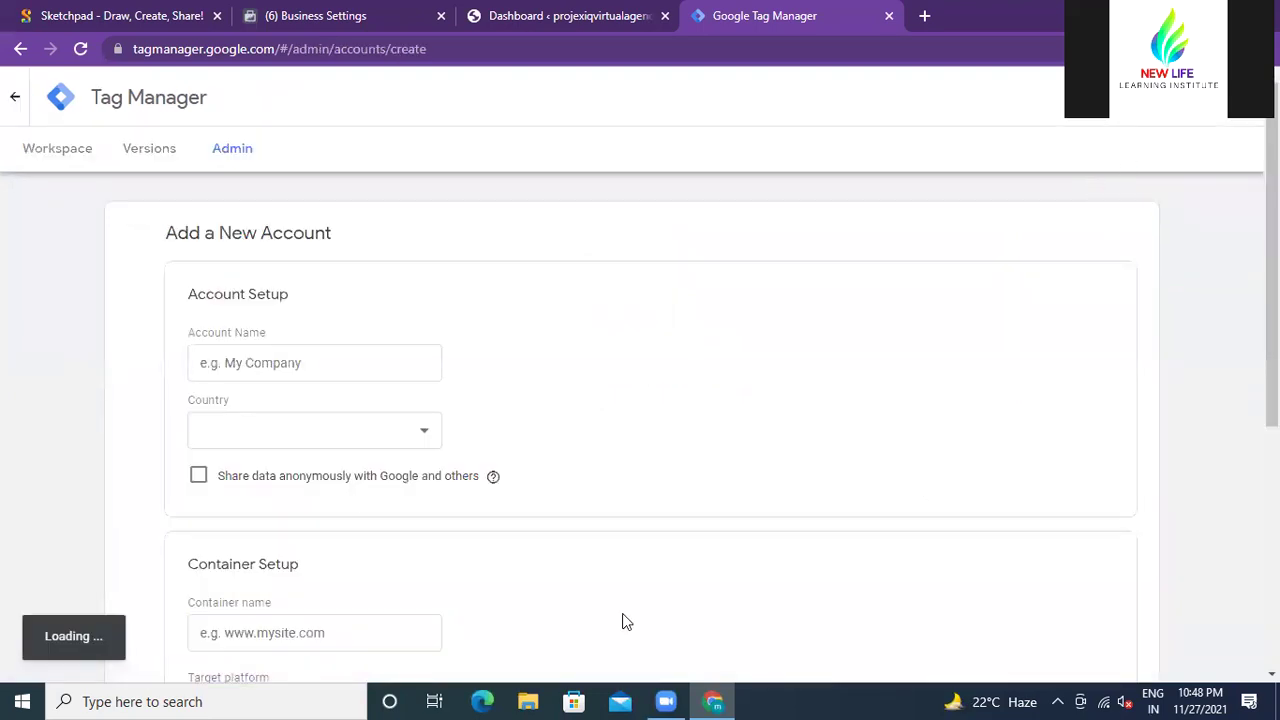
pyautogui.click(296, 363)
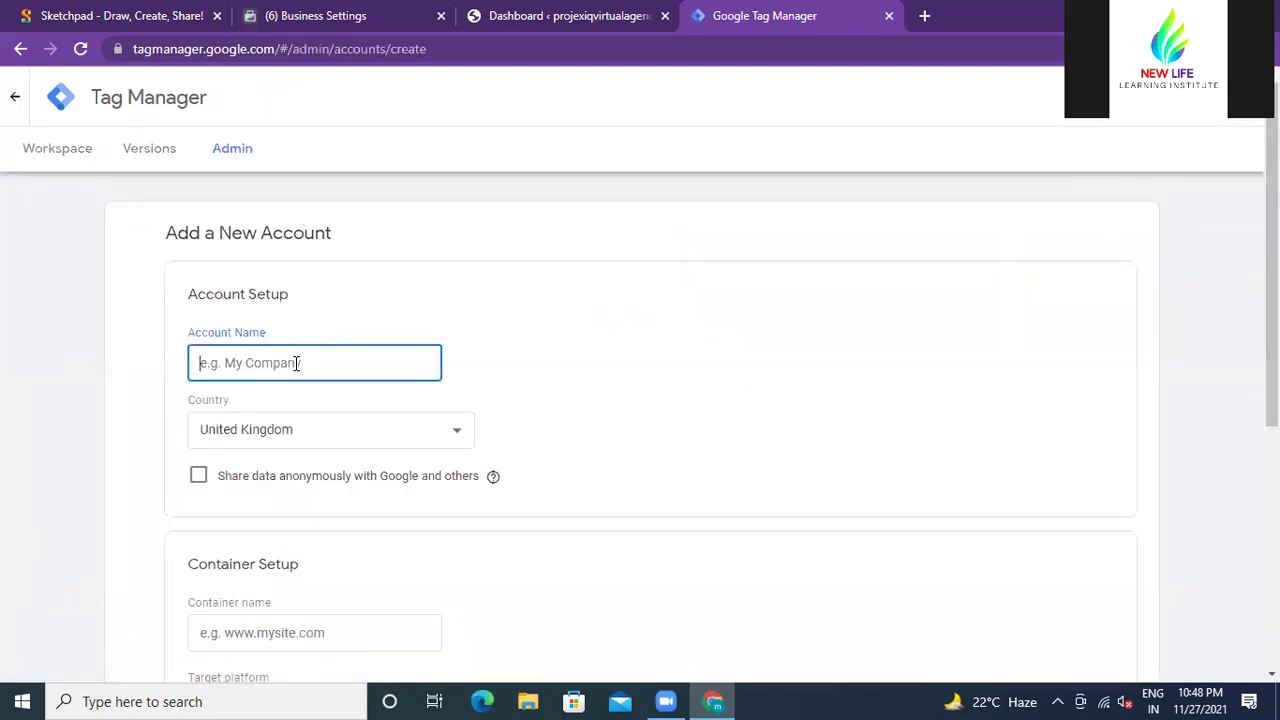
pyautogui.write('projectia digital')
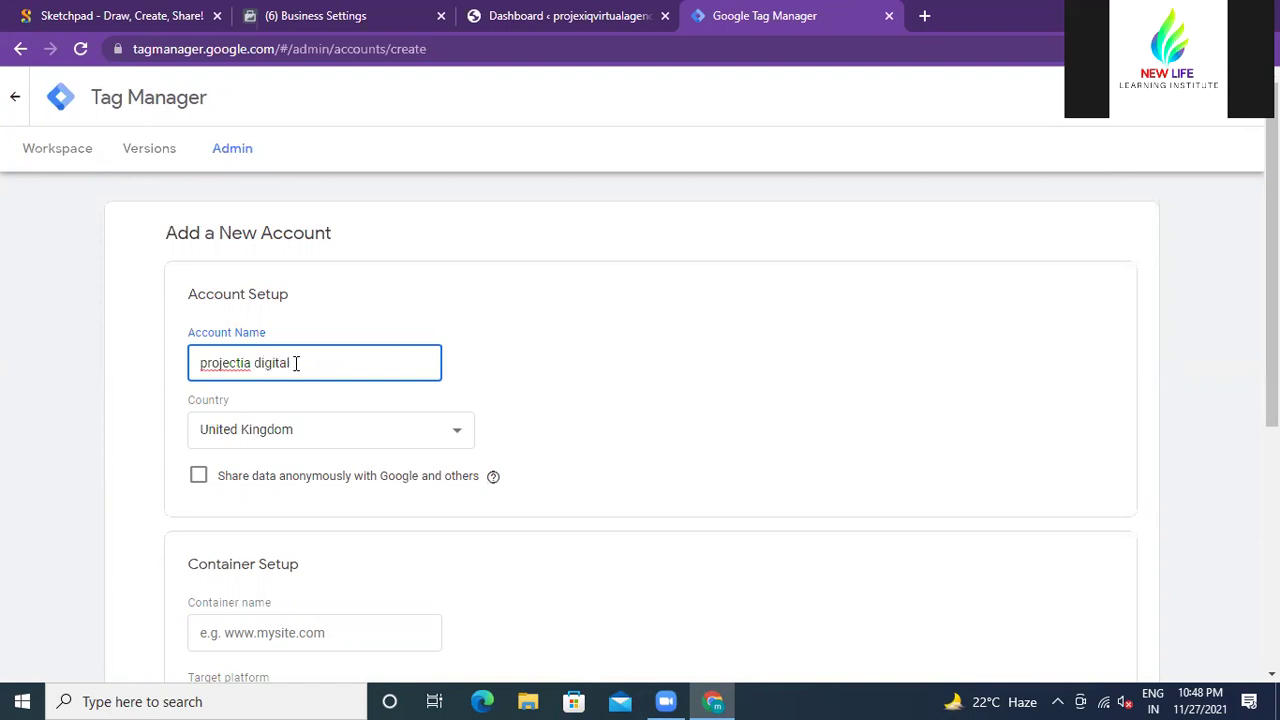
pyautogui.click(199, 475)
pyautogui.scroll(-1, 532, 371)
pyautogui.scroll(-2, 532, 371)
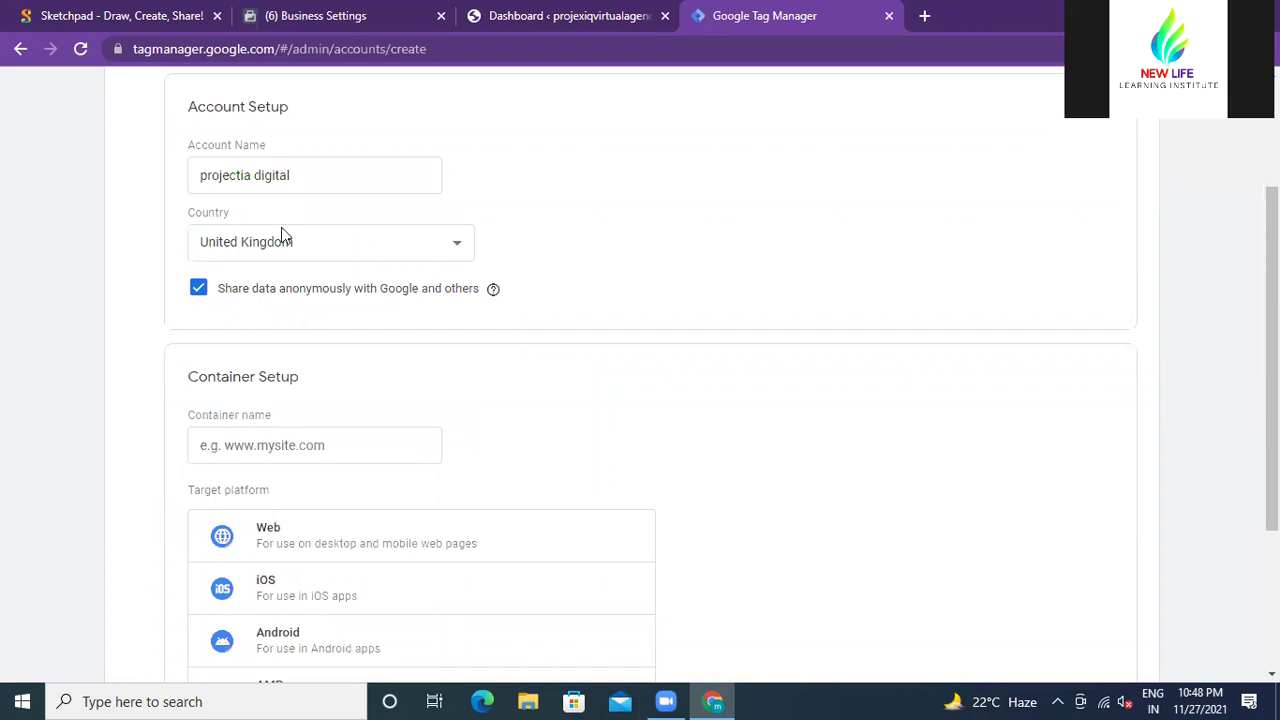
pyautogui.scroll(-1, 330, 397)
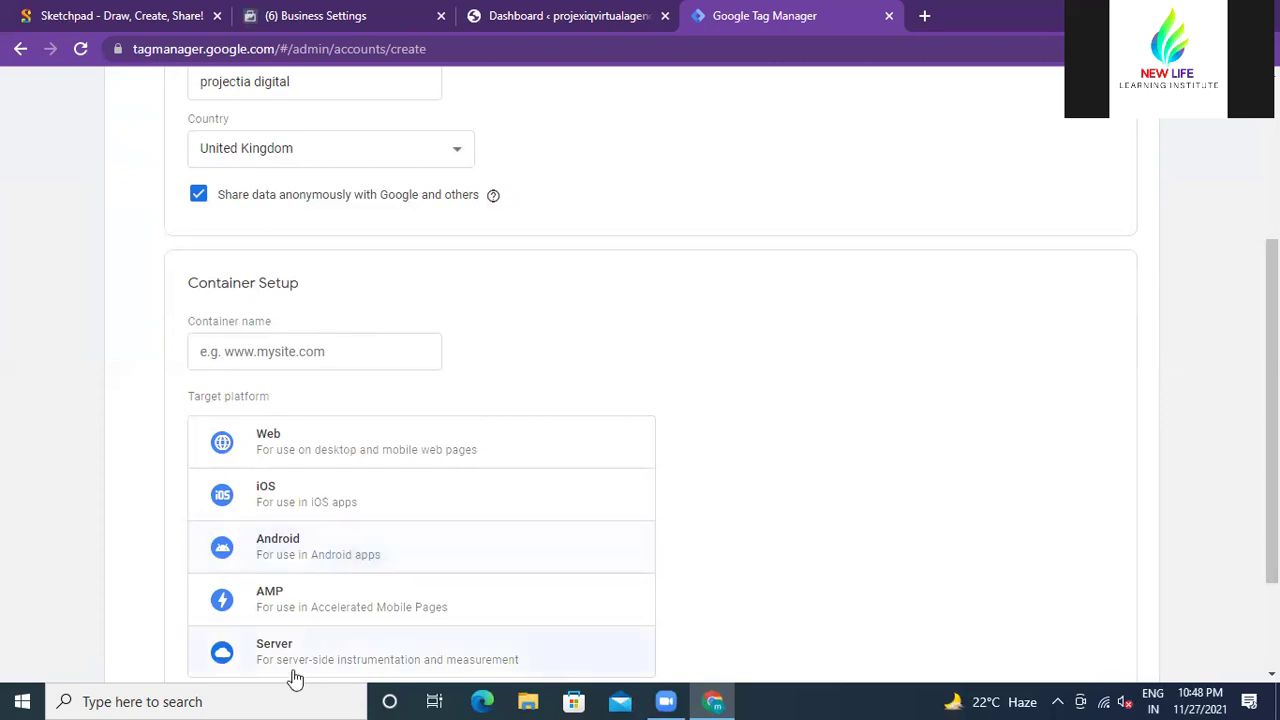
pyautogui.scroll(-1, 449, 597)
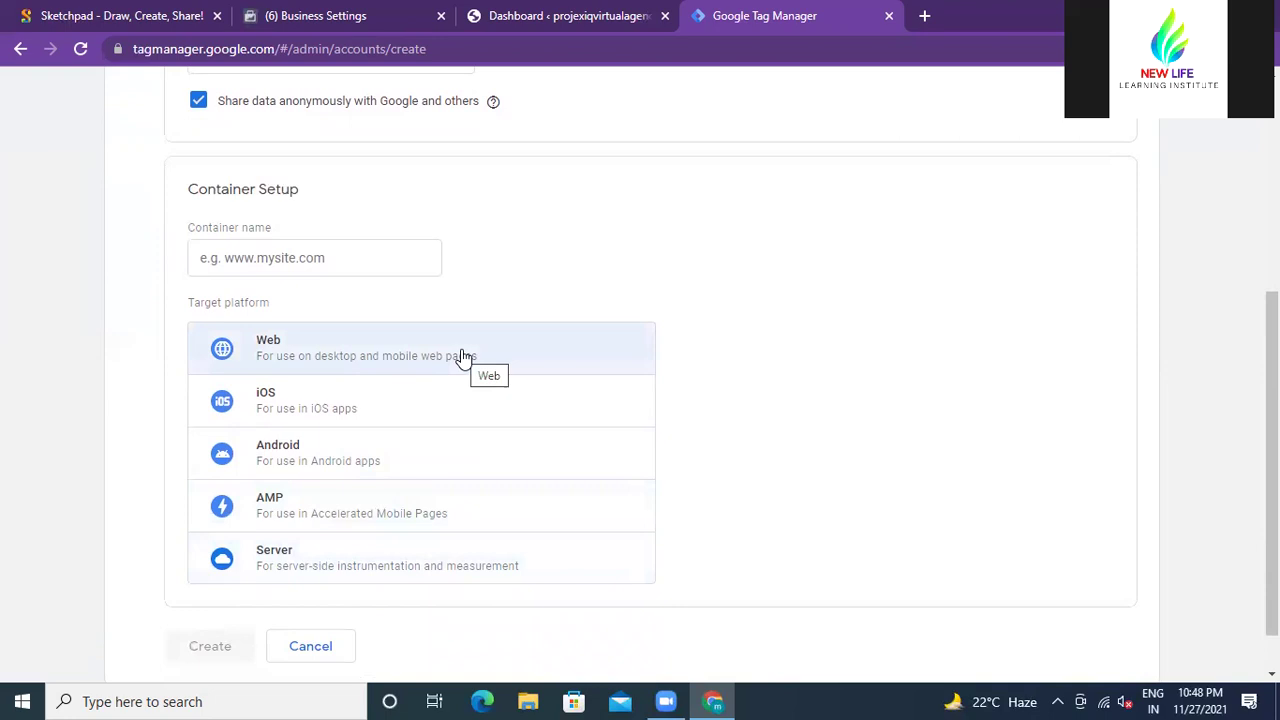
pyautogui.scroll(1, 534, 267)
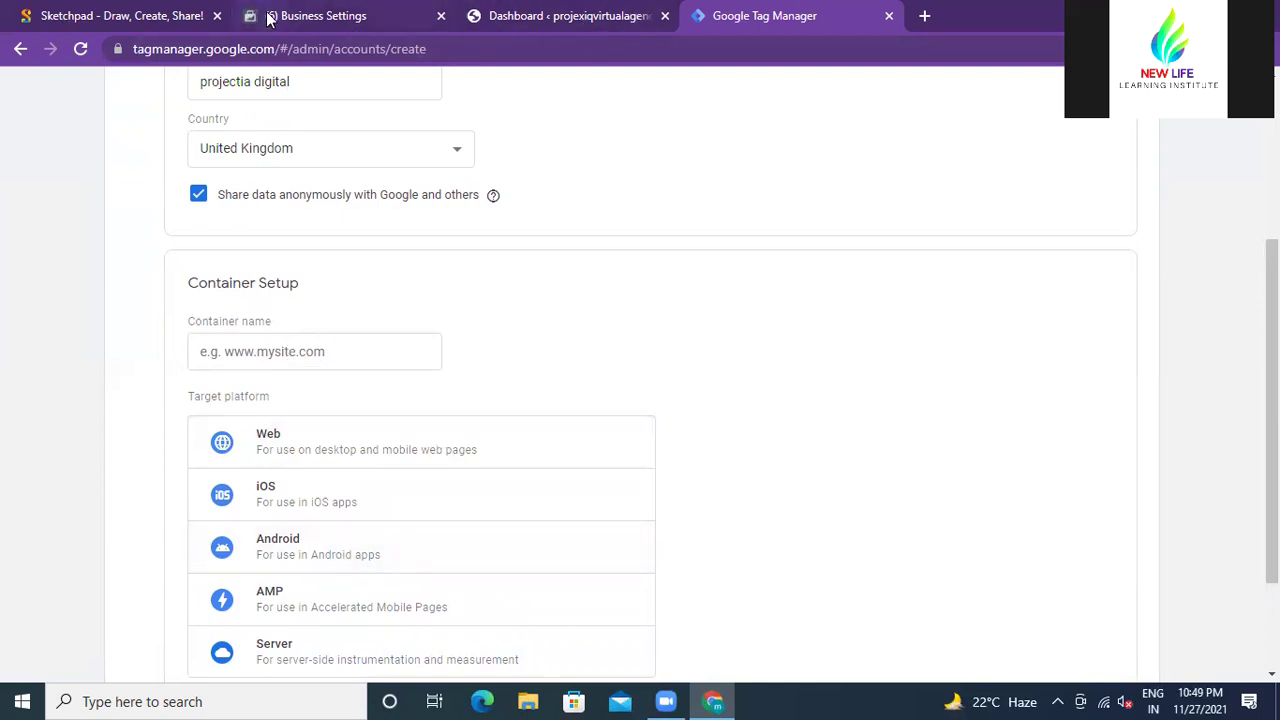
# Name the container projexiqvirtualagency.com without the trailing slash, target Web, and submit it.
pyautogui.click(270, 352)
pyautogui.rightClick(270, 352)
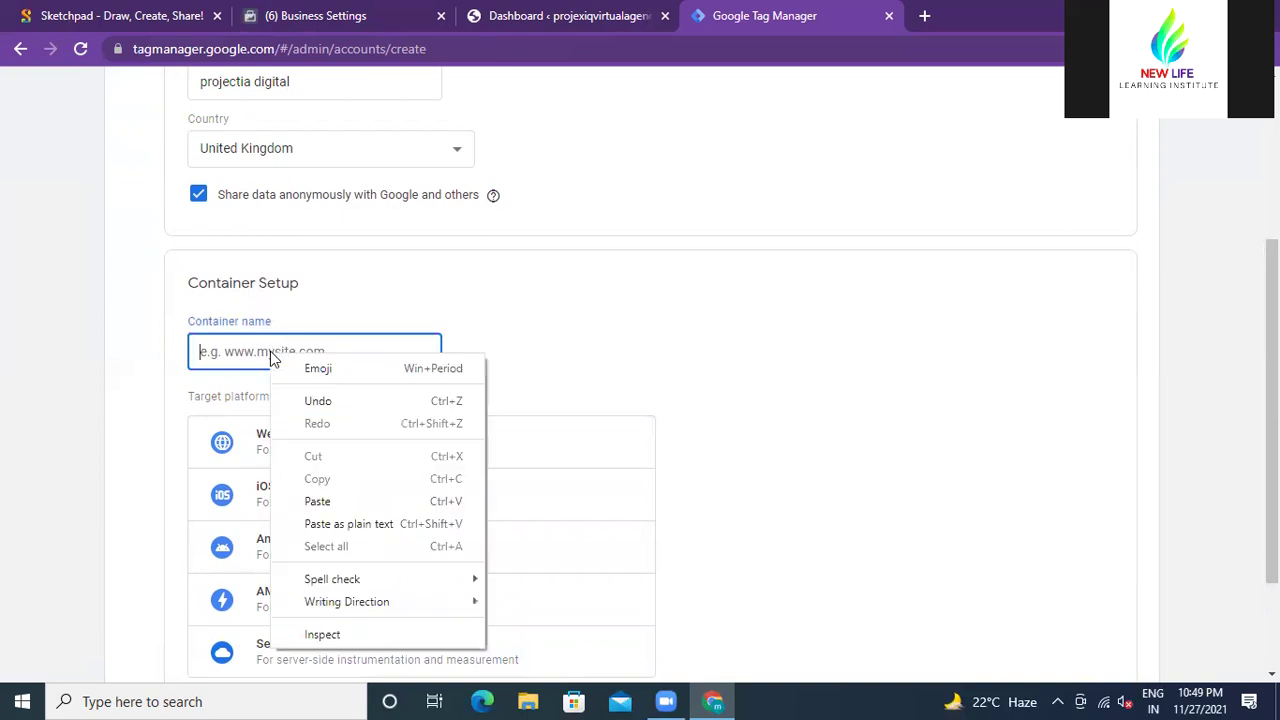
pyautogui.click(318, 501)
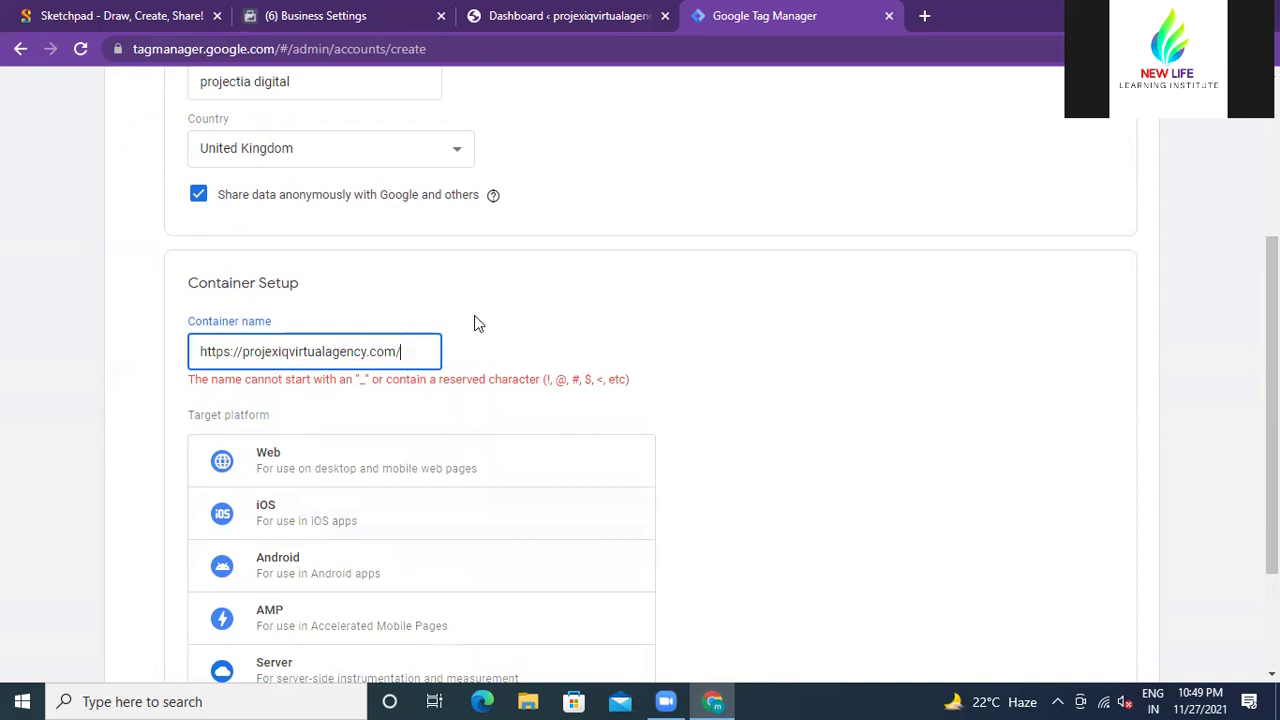
pyautogui.press('BackSpace')
pyautogui.press('BackSpace')
pyautogui.press('BackSpace')
pyautogui.press('BackSpace')
pyautogui.press('BackSpace')
pyautogui.press('BackSpace')
pyautogui.press('BackSpace')
pyautogui.press('BackSpace')
pyautogui.press('BackSpace')
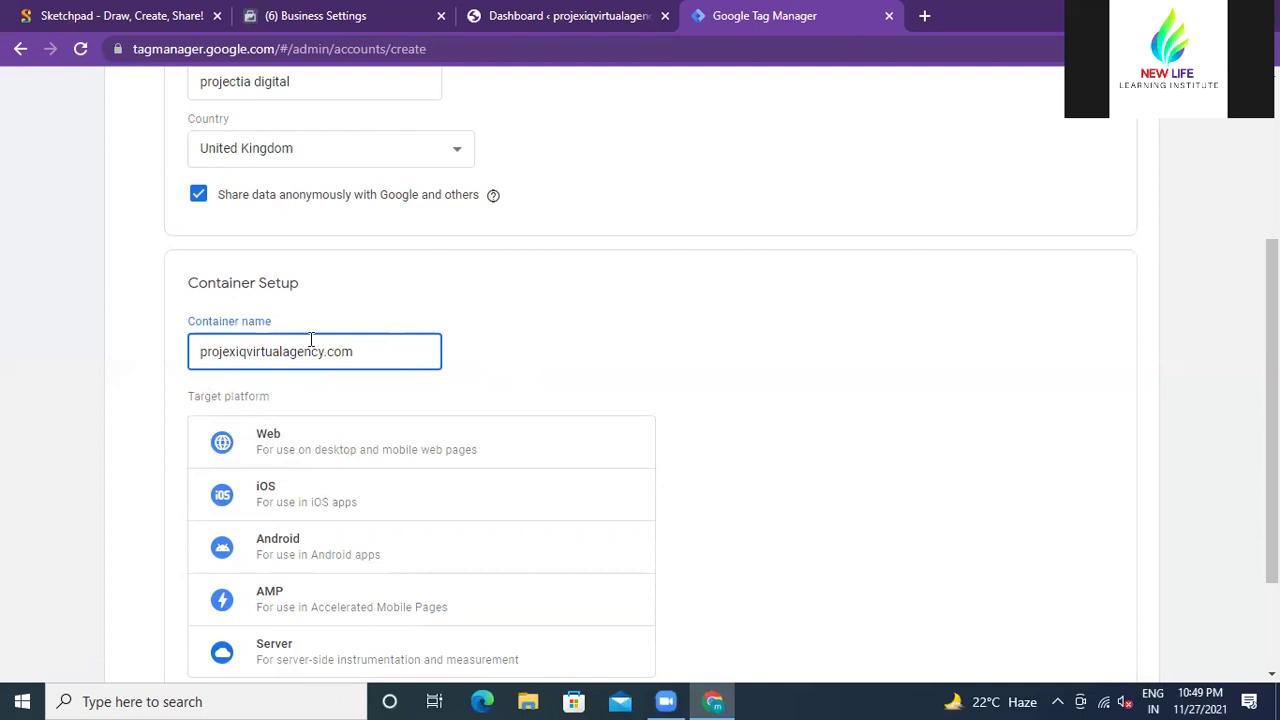
pyautogui.click(308, 455)
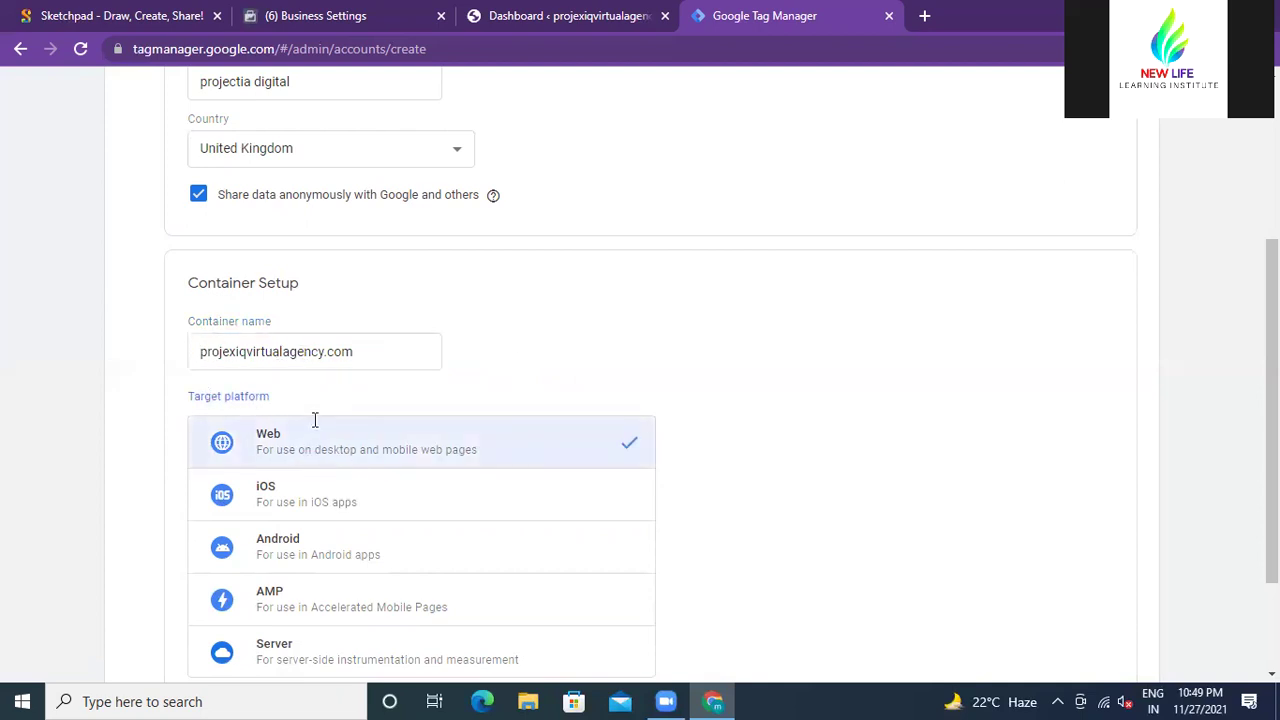
pyautogui.scroll(1, 733, 413)
pyautogui.scroll(-3, 729, 413)
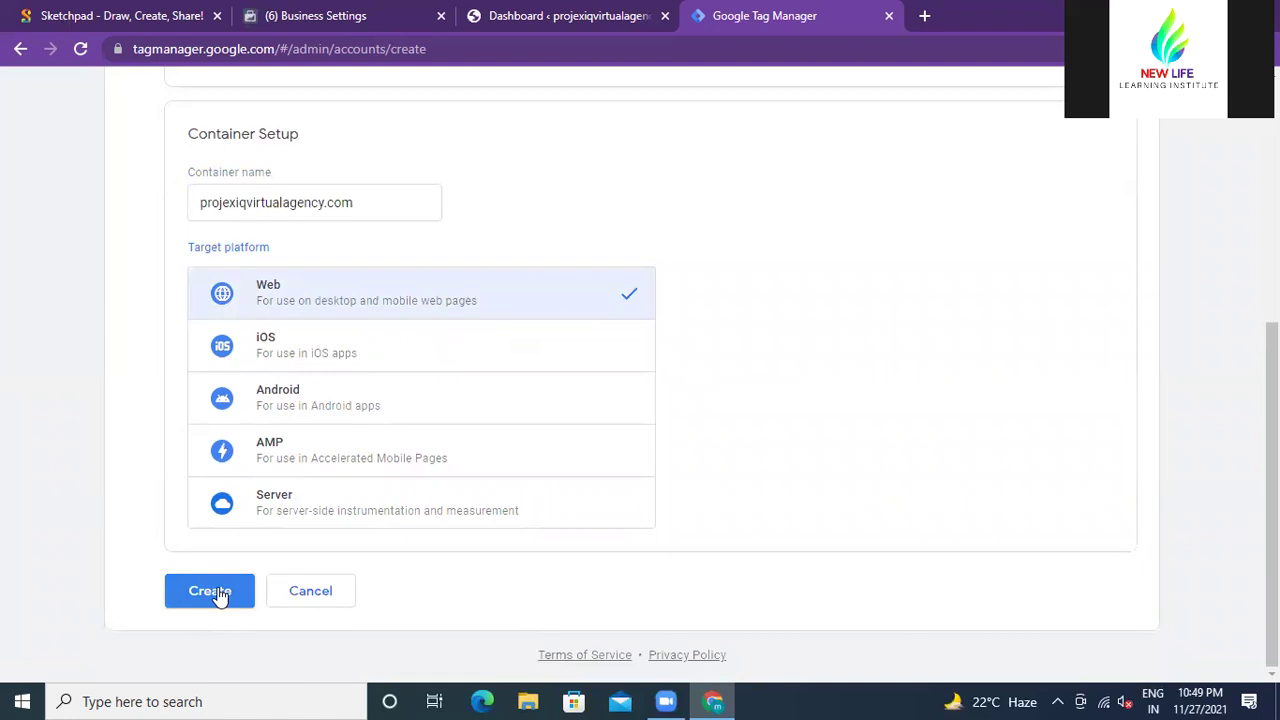
pyautogui.click(210, 591)
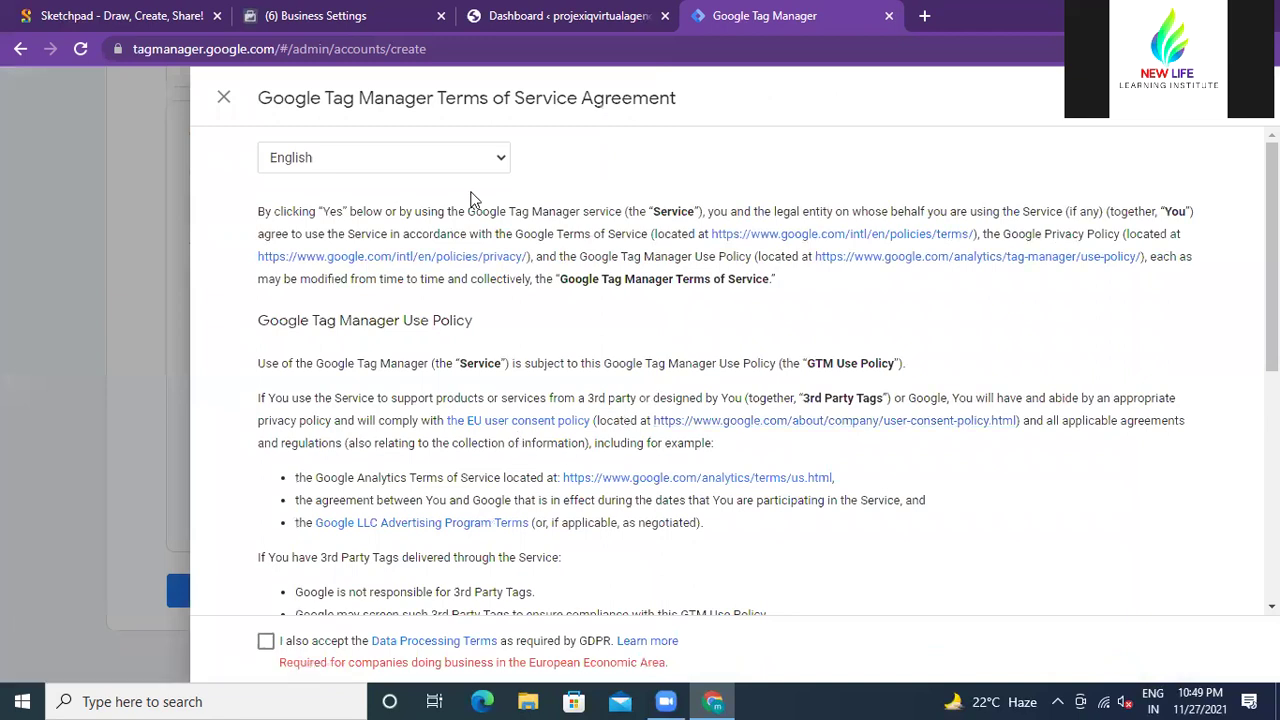
# Accept the GDPR Data Processing Terms and terms of service, creating container GTM-KHHR2GB, then switch to WordPress.
pyautogui.scroll(-5, 815, 363)
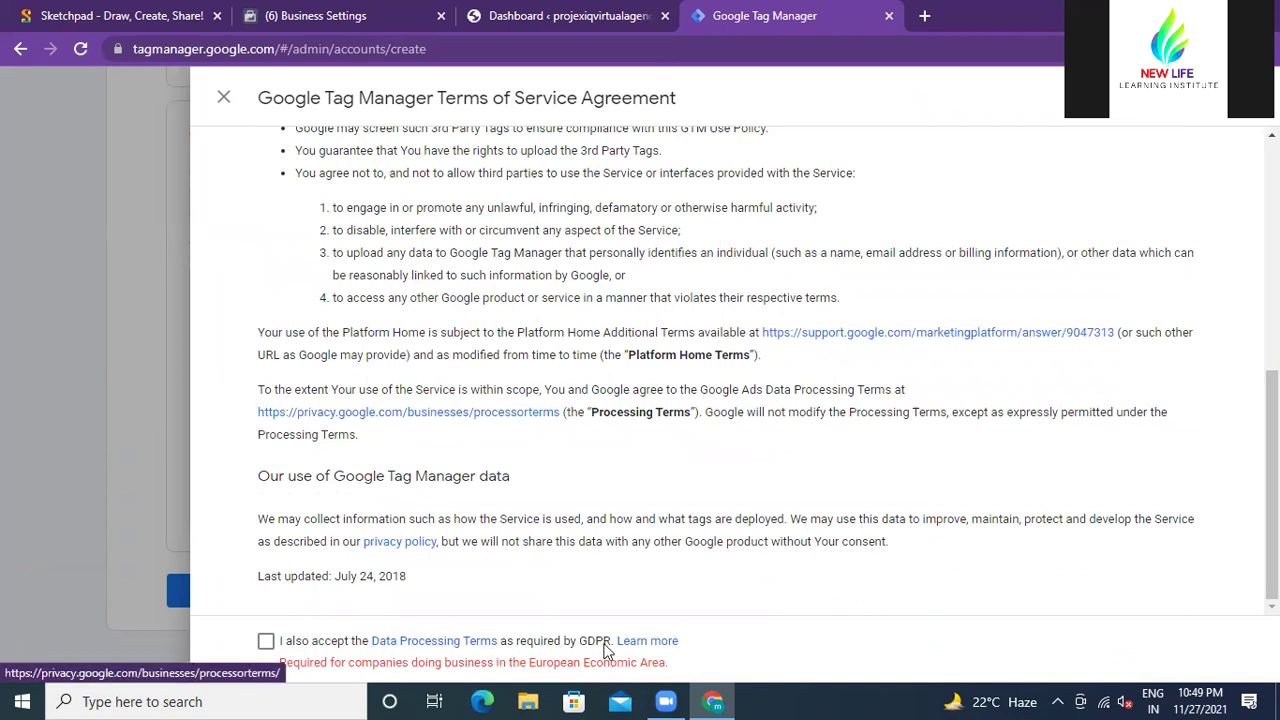
pyautogui.click(266, 644)
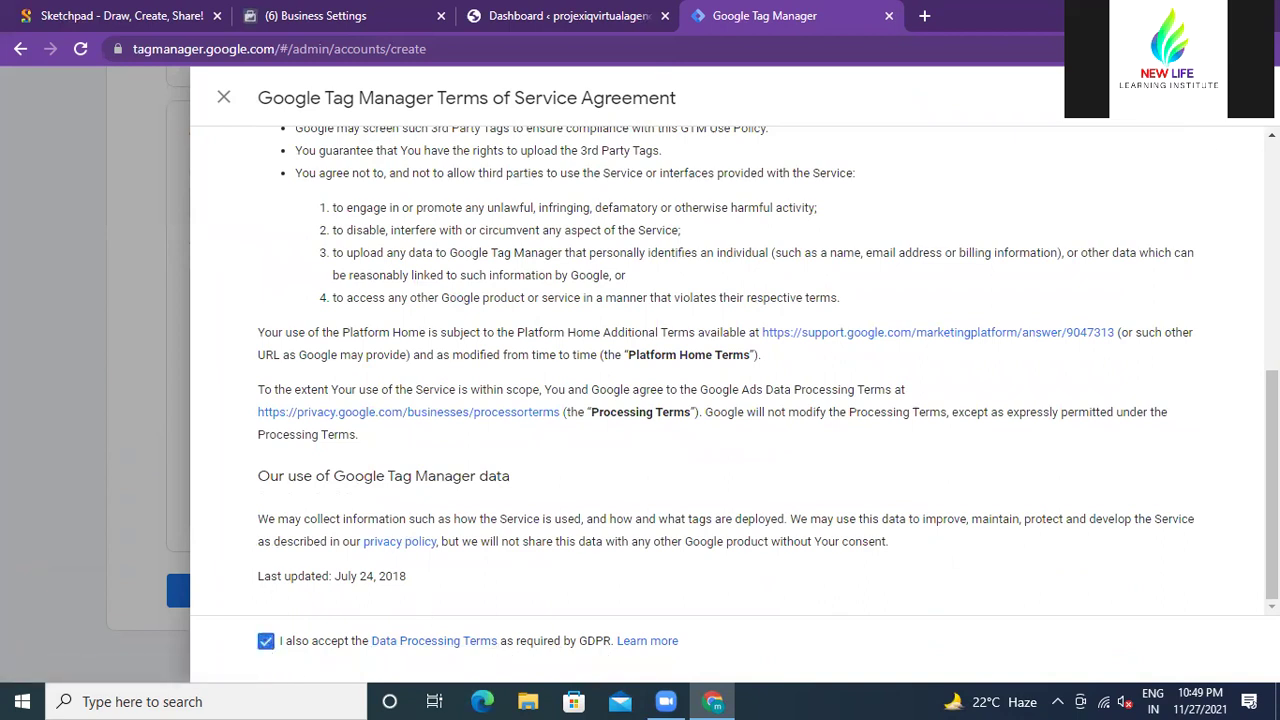
pyautogui.click(1220, 97)
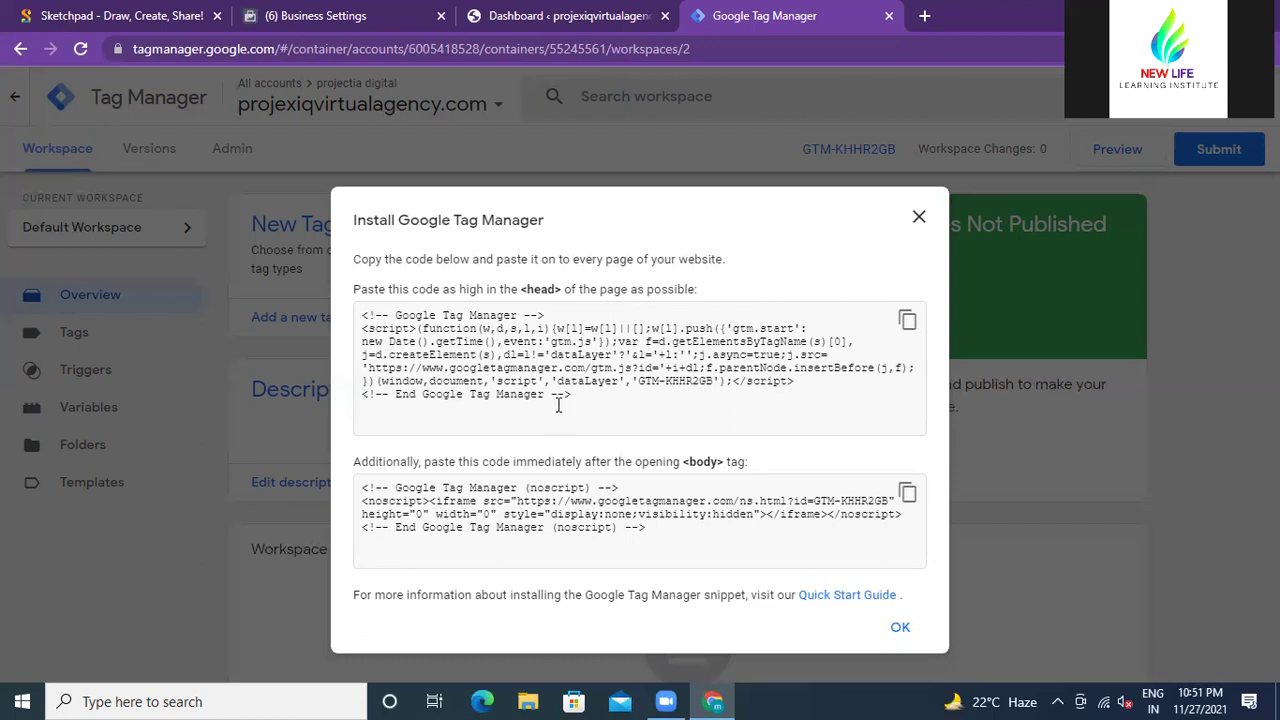
pyautogui.click(606, 16)
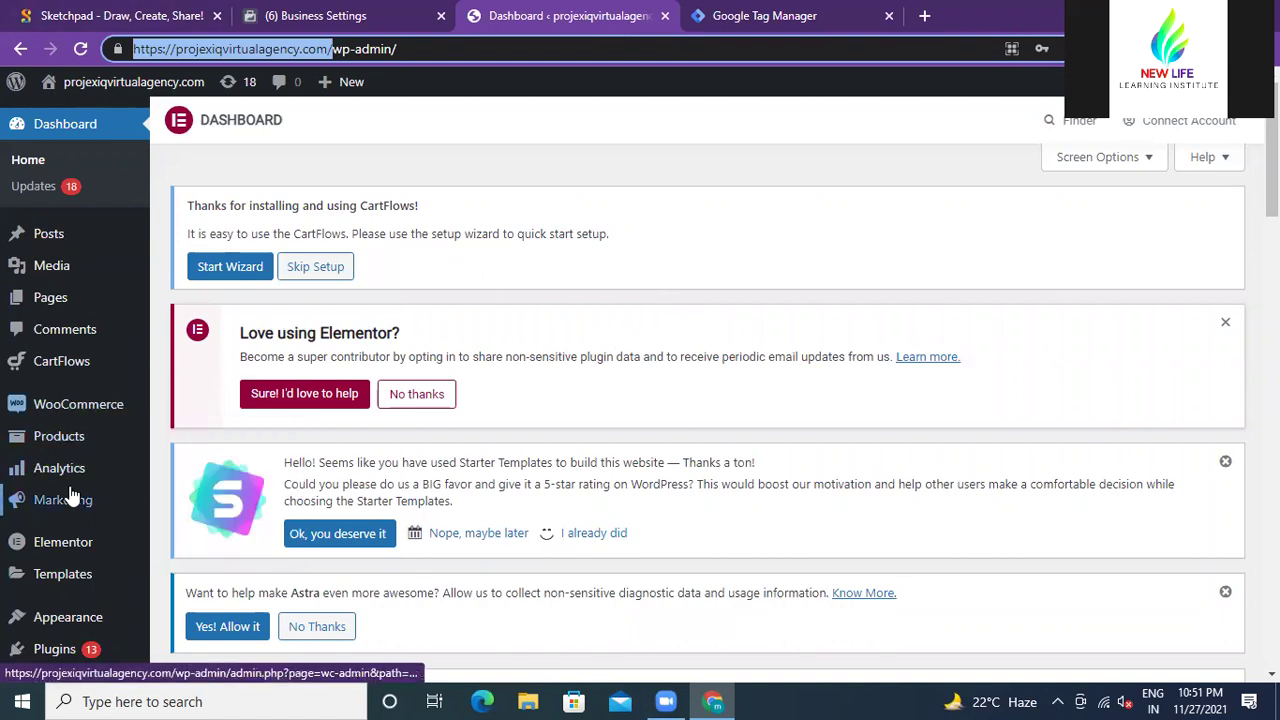
pyautogui.scroll(-2, 70, 497)
pyautogui.moveTo(58, 497)
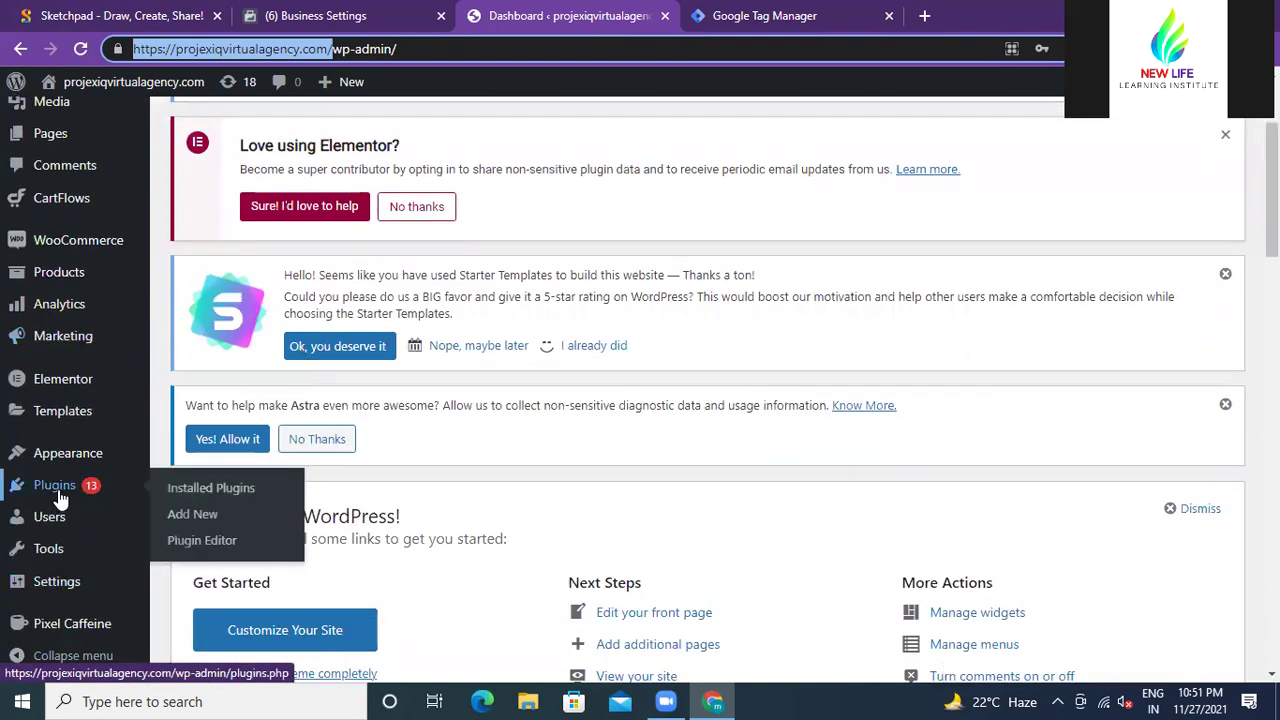
pyautogui.click(196, 519)
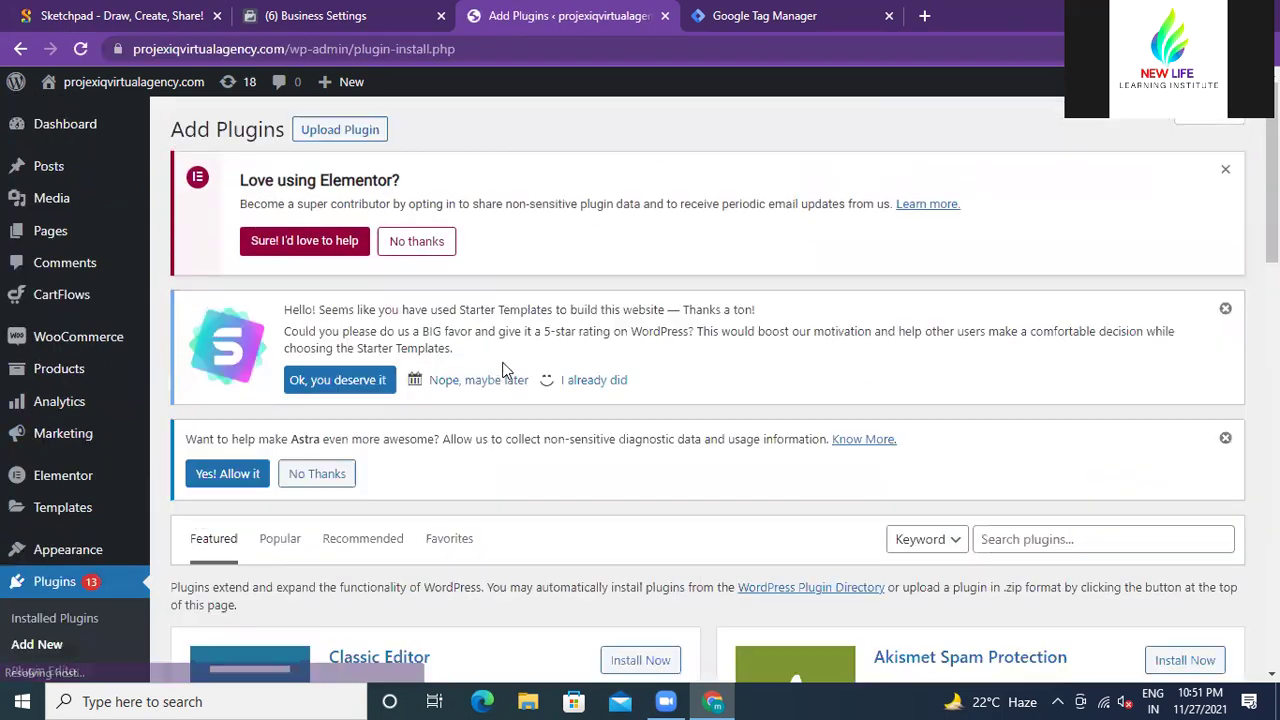
pyautogui.click(1016, 539)
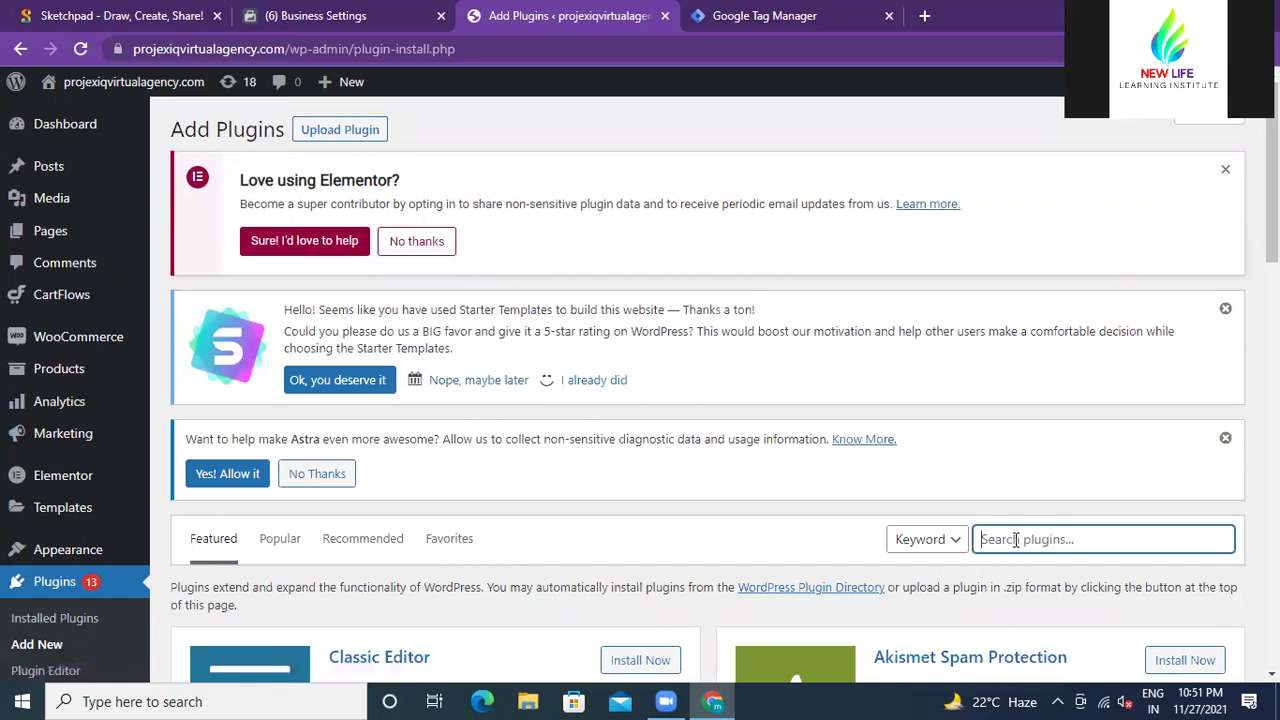
pyautogui.write('google tag')
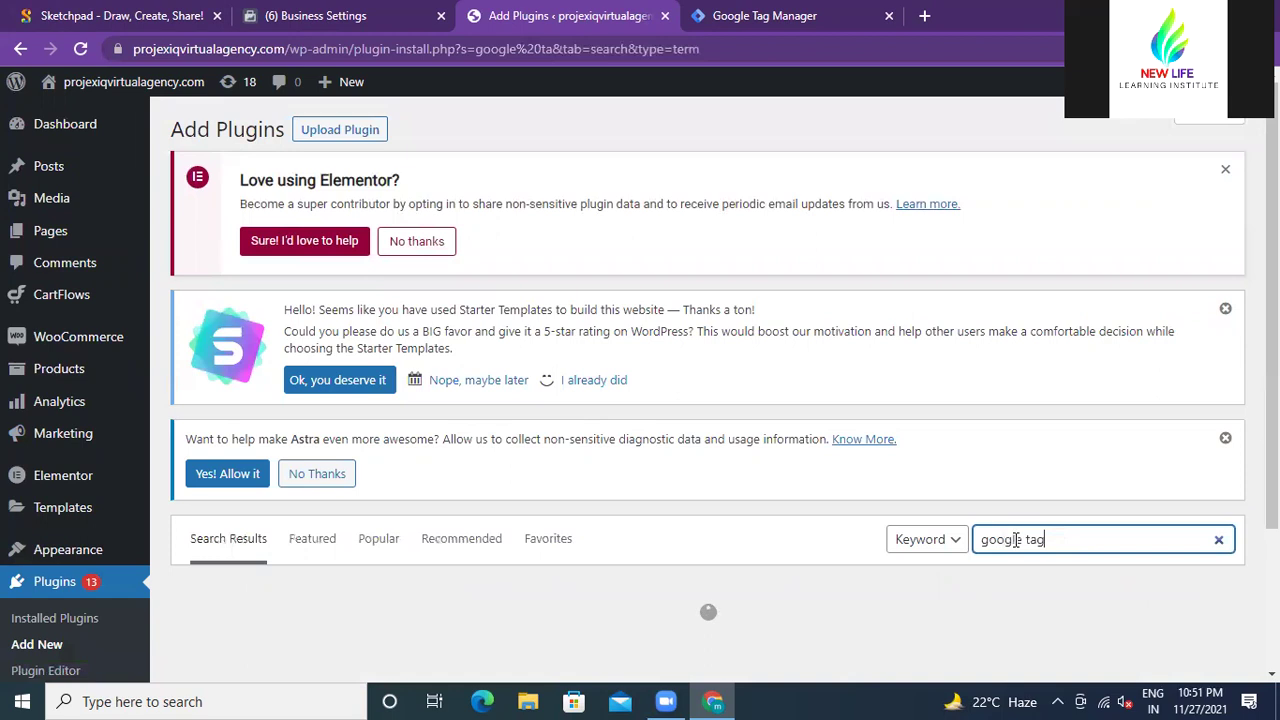
pyautogui.write(' manager')
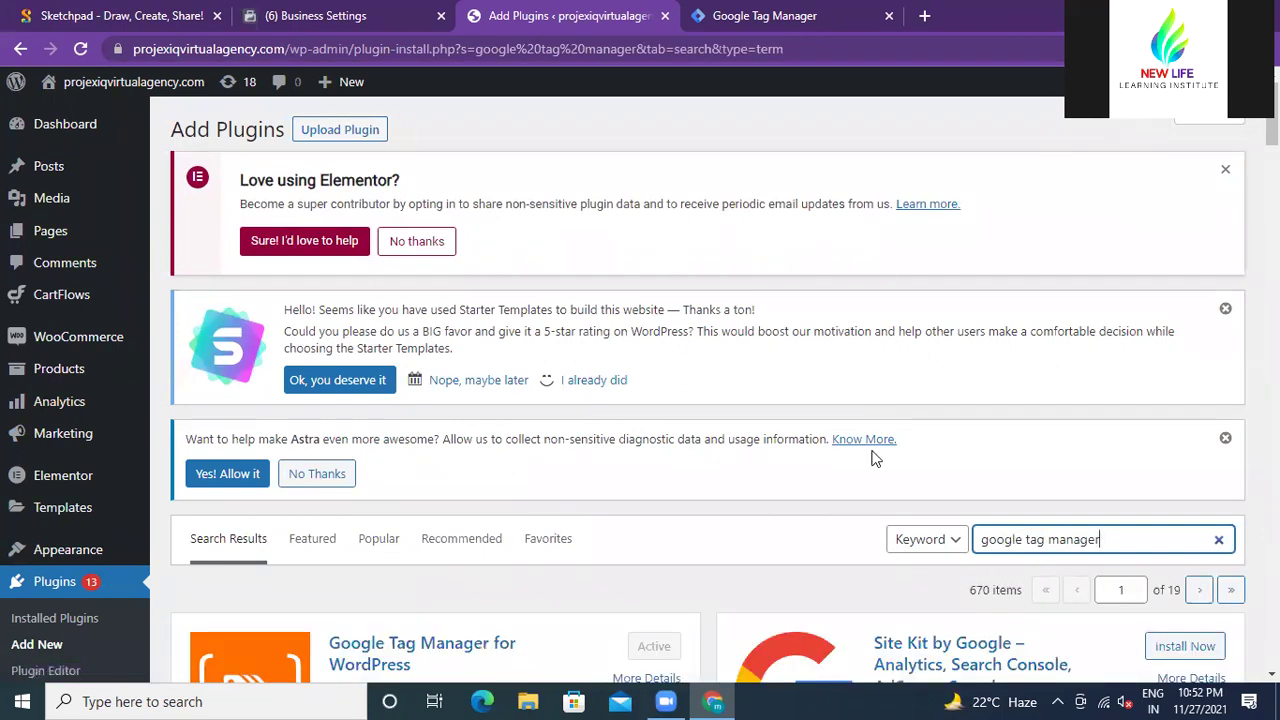
pyautogui.scroll(-1, 875, 457)
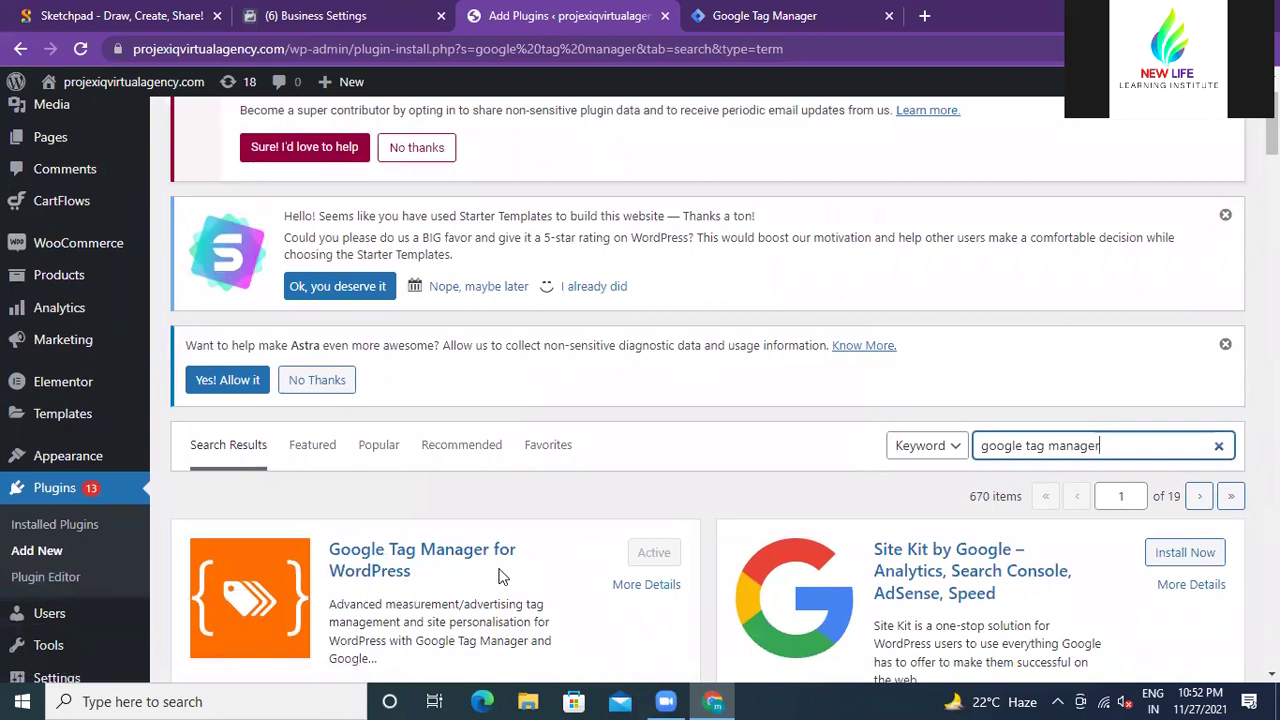
pyautogui.scroll(1, 778, 462)
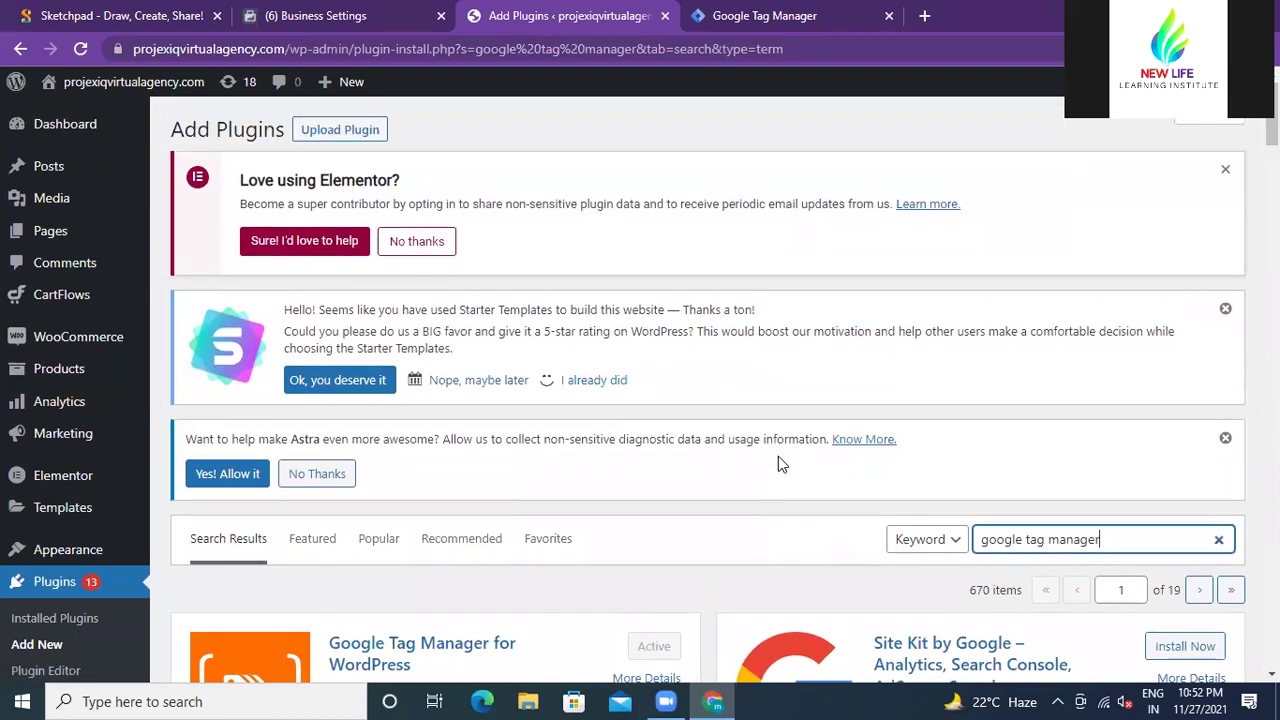
pyautogui.scroll(-1, 778, 462)
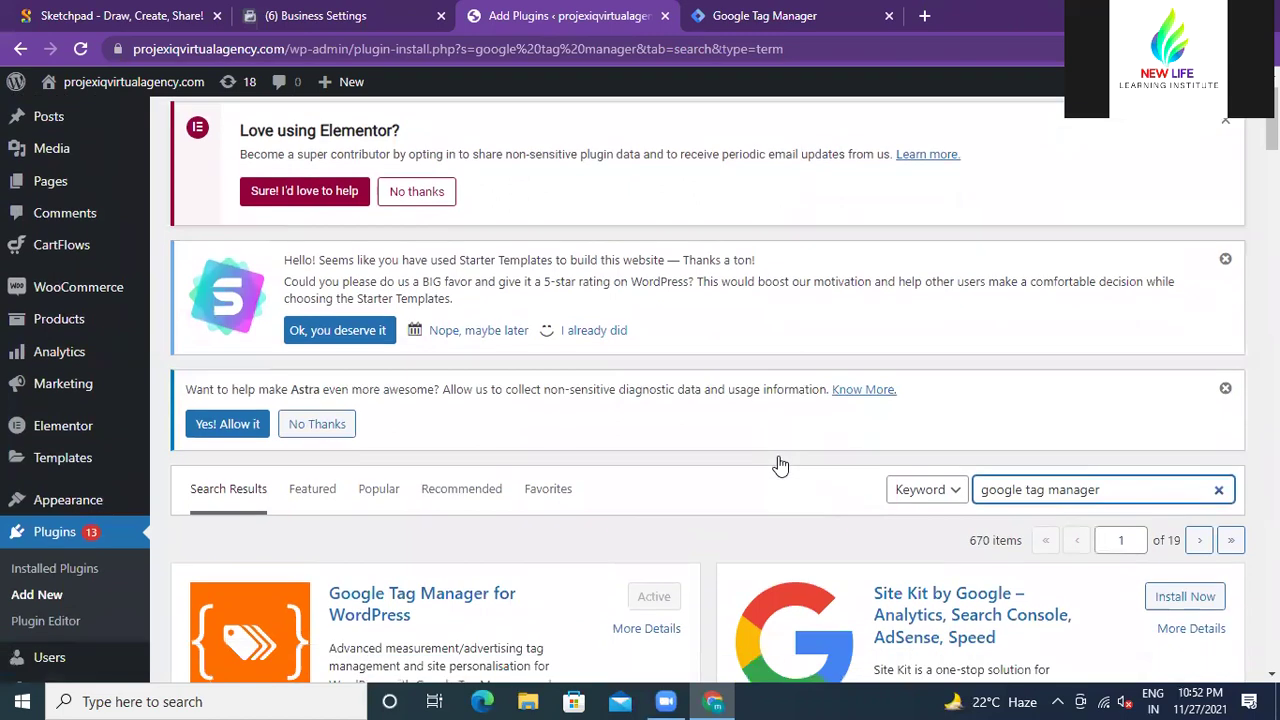
pyautogui.scroll(-2, 780, 465)
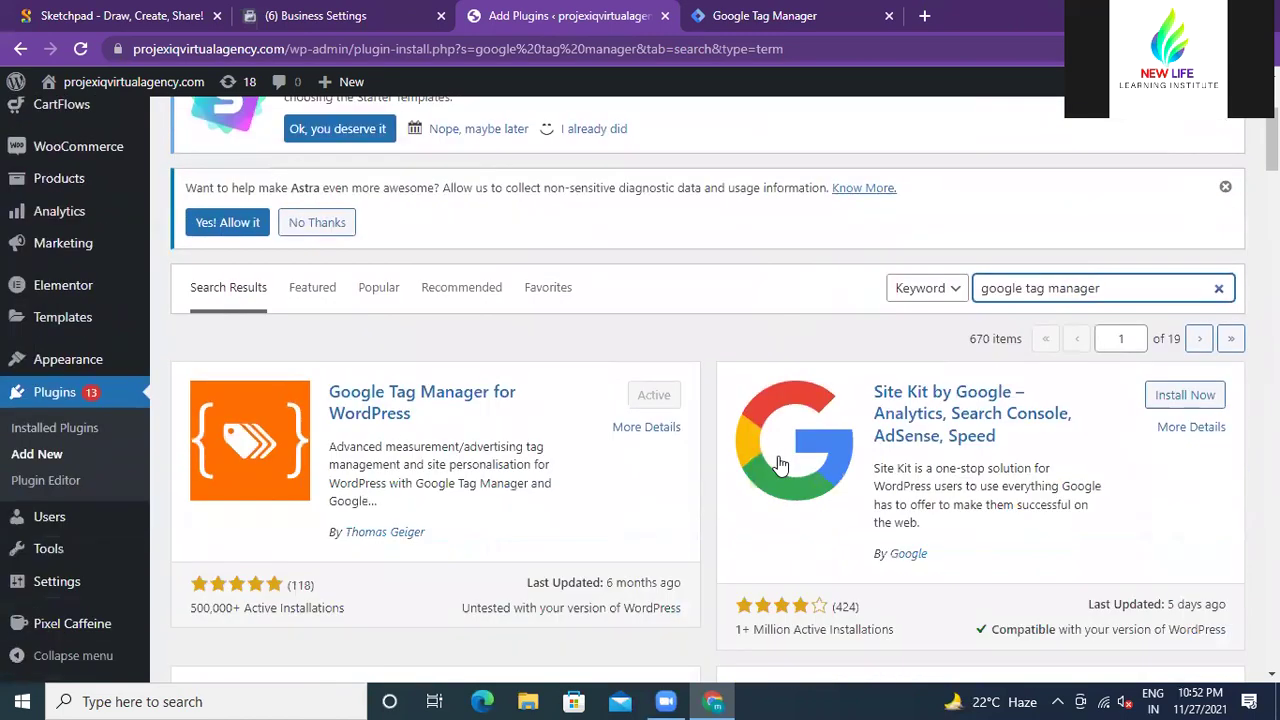
pyautogui.scroll(-2, 780, 465)
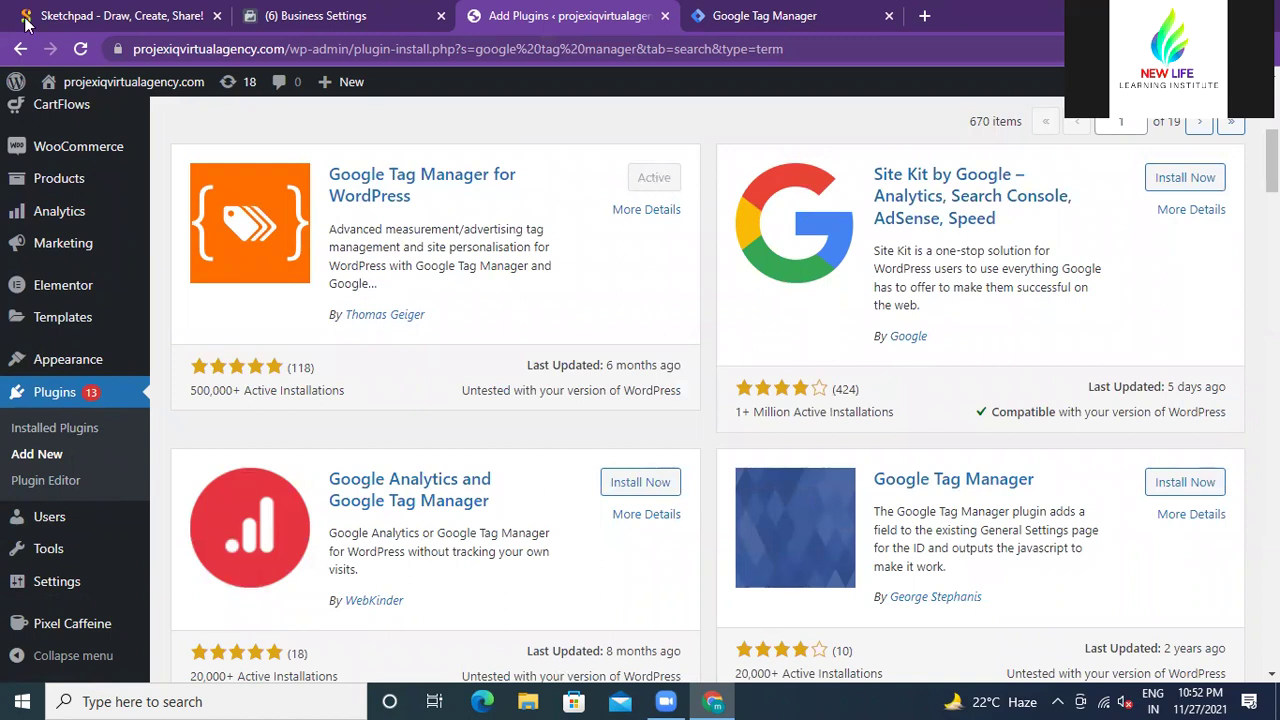
# Open Installed Plugins and scroll to the active Google Tag Manager for Wordpress 1.13.1 row.
pyautogui.click(72, 432)
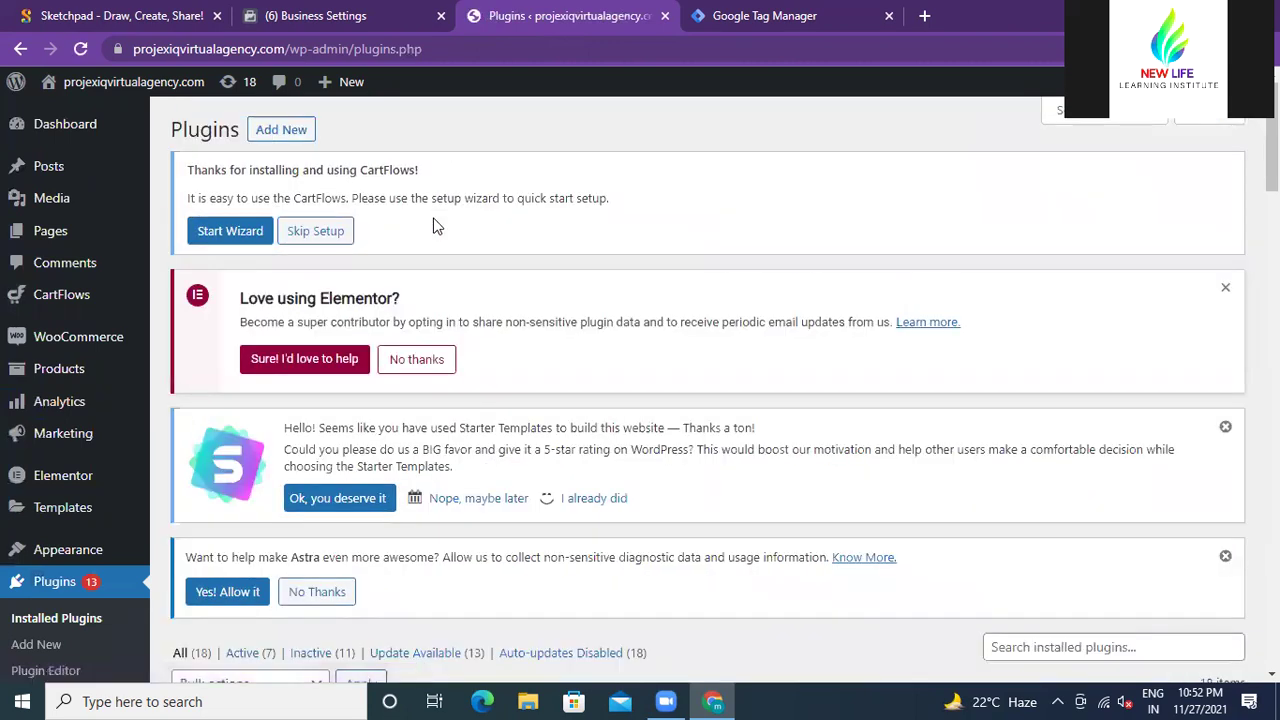
pyautogui.scroll(-2, 606, 500)
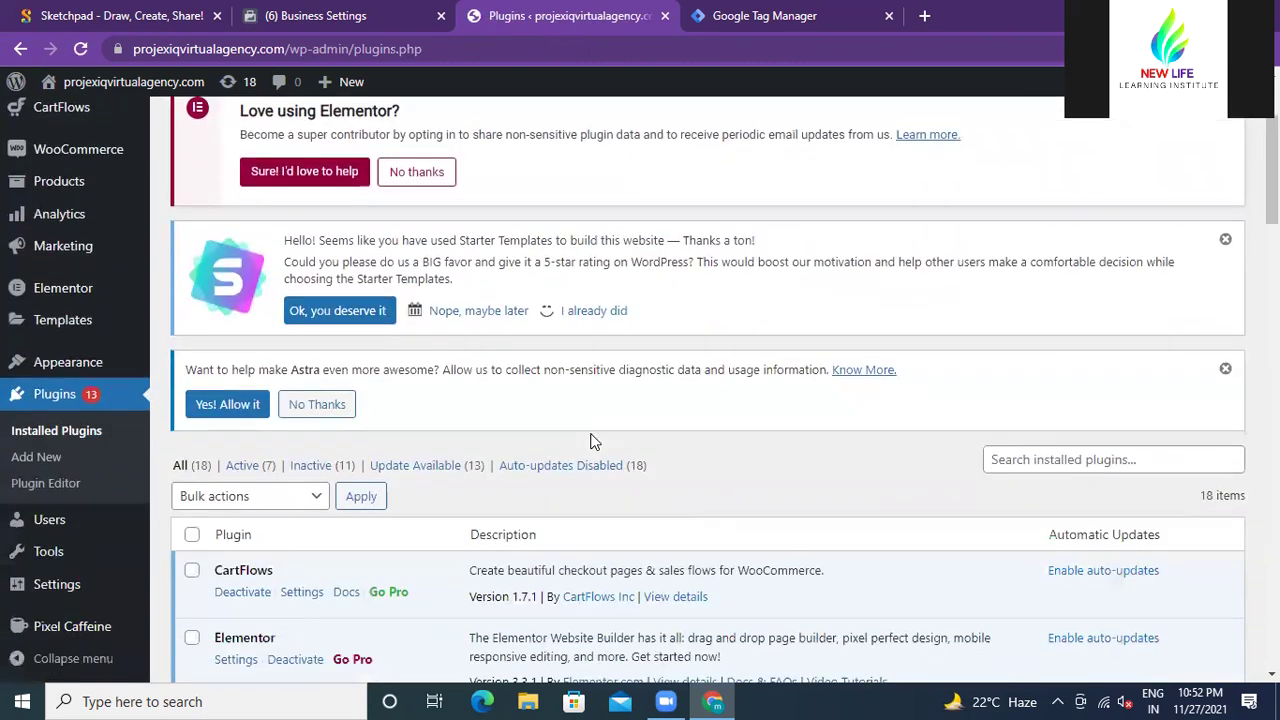
pyautogui.scroll(-2, 590, 441)
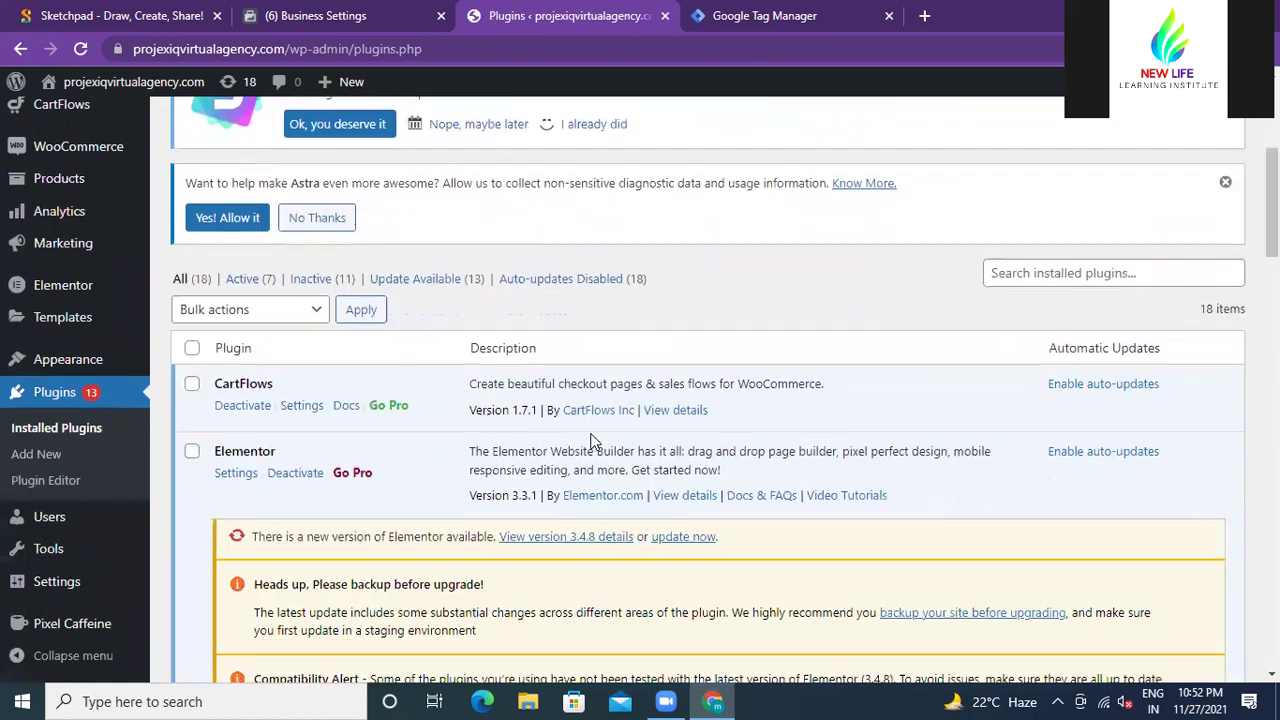
pyautogui.scroll(-2, 590, 441)
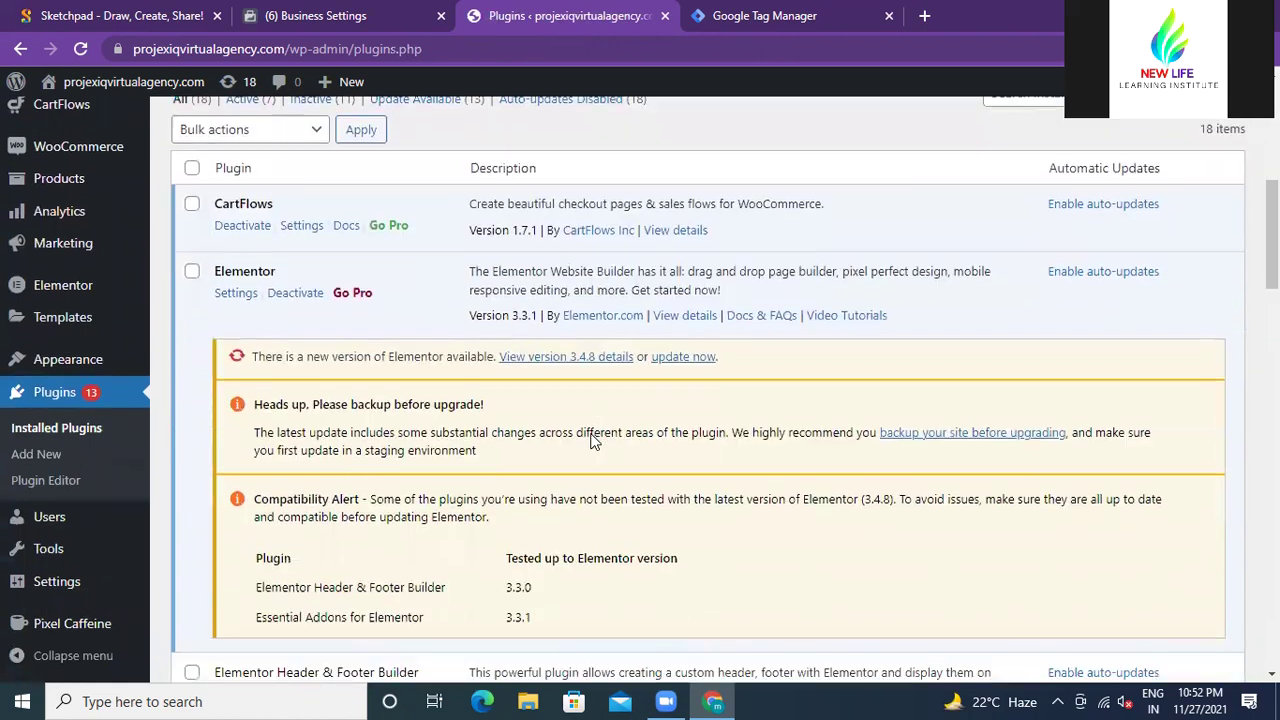
pyautogui.scroll(-2, 590, 441)
pyautogui.scroll(-1, 590, 441)
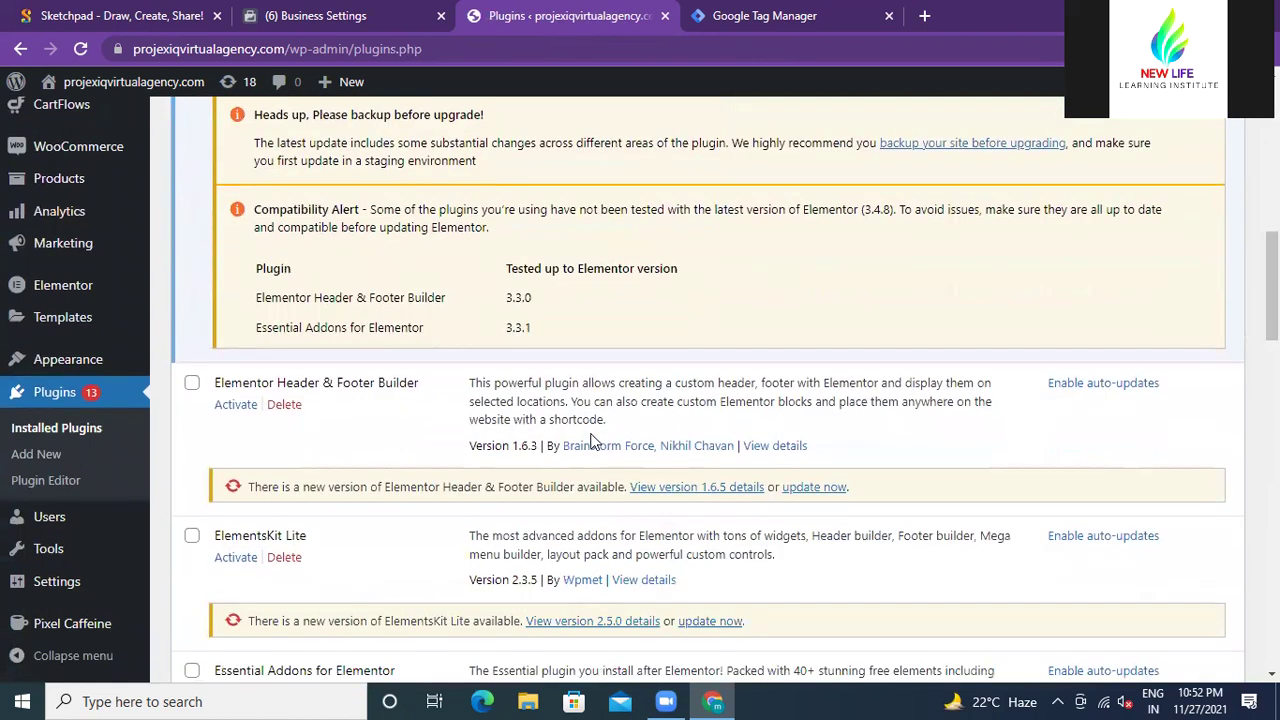
pyautogui.scroll(-2, 590, 441)
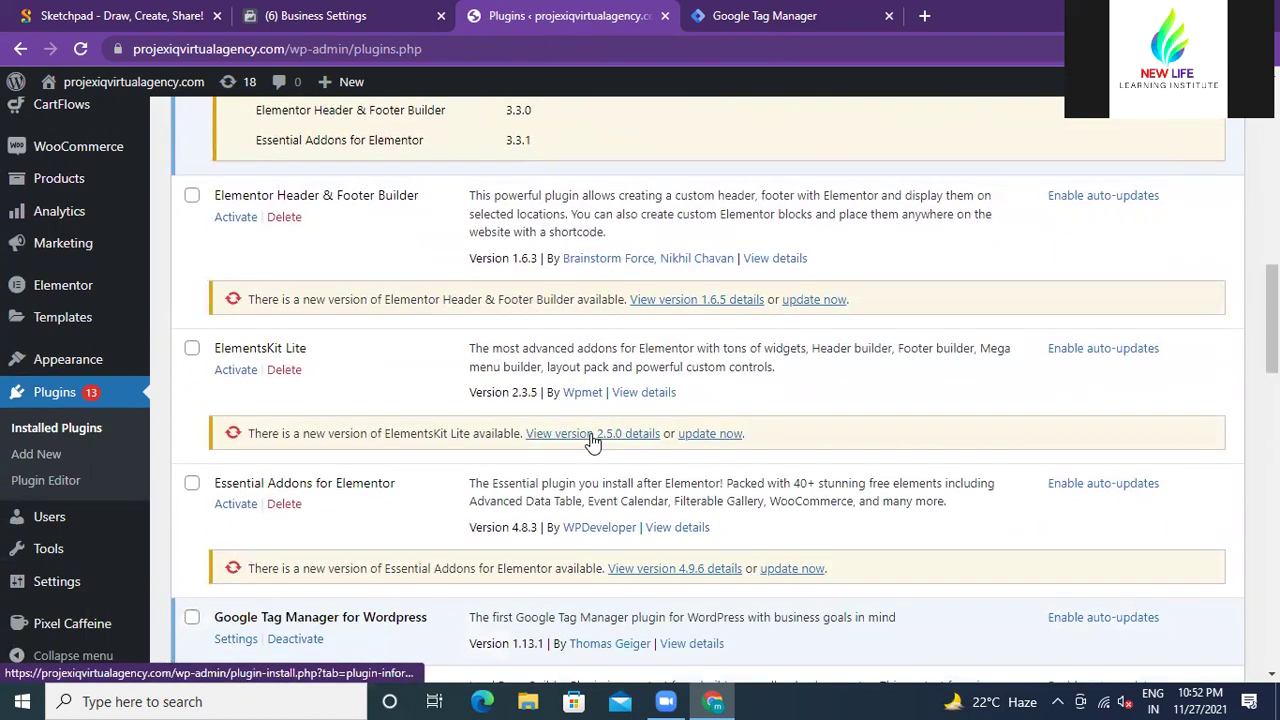
pyautogui.scroll(-2, 592, 441)
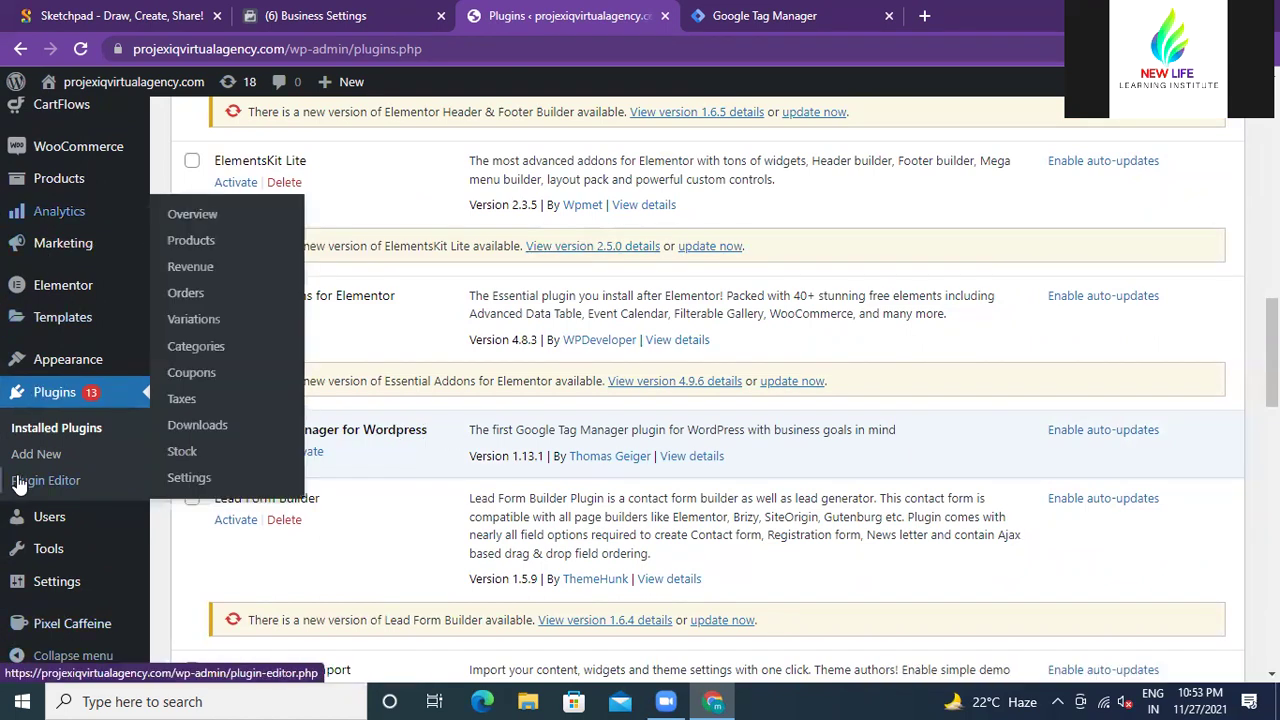
pyautogui.scroll(-1, 75, 520)
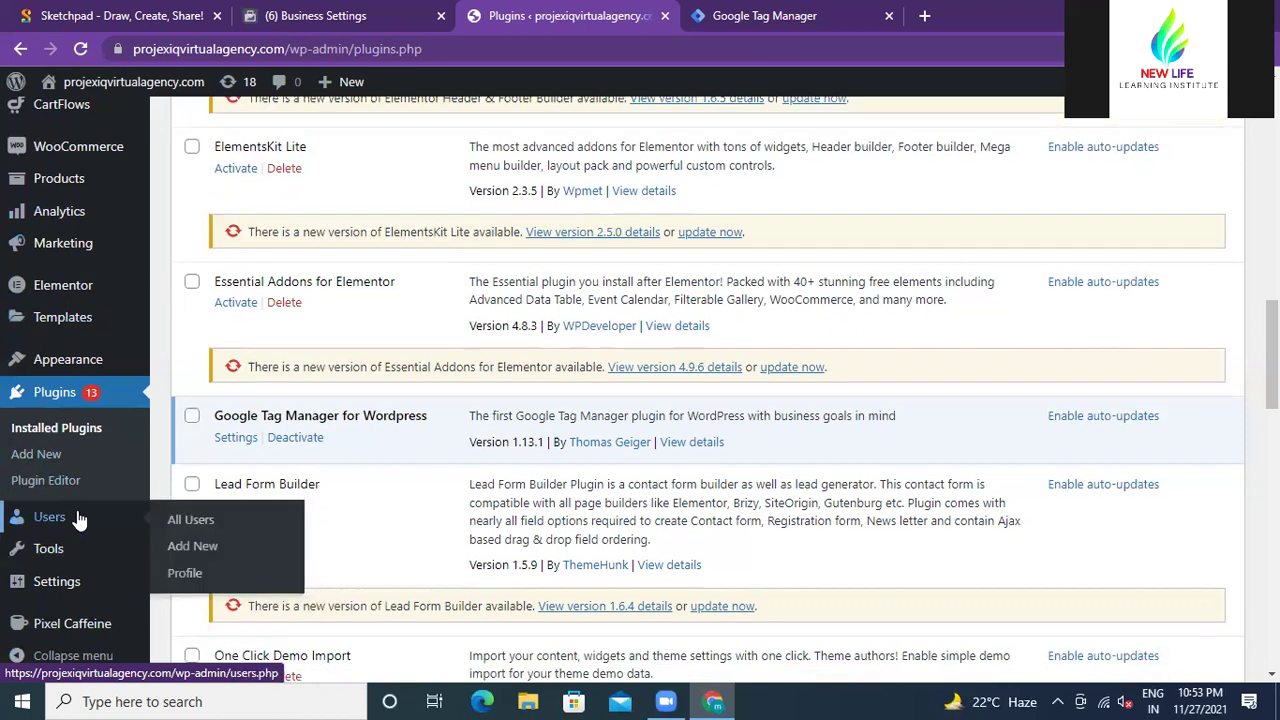
pyautogui.moveTo(52, 580)
pyautogui.scroll(-1, 47, 577)
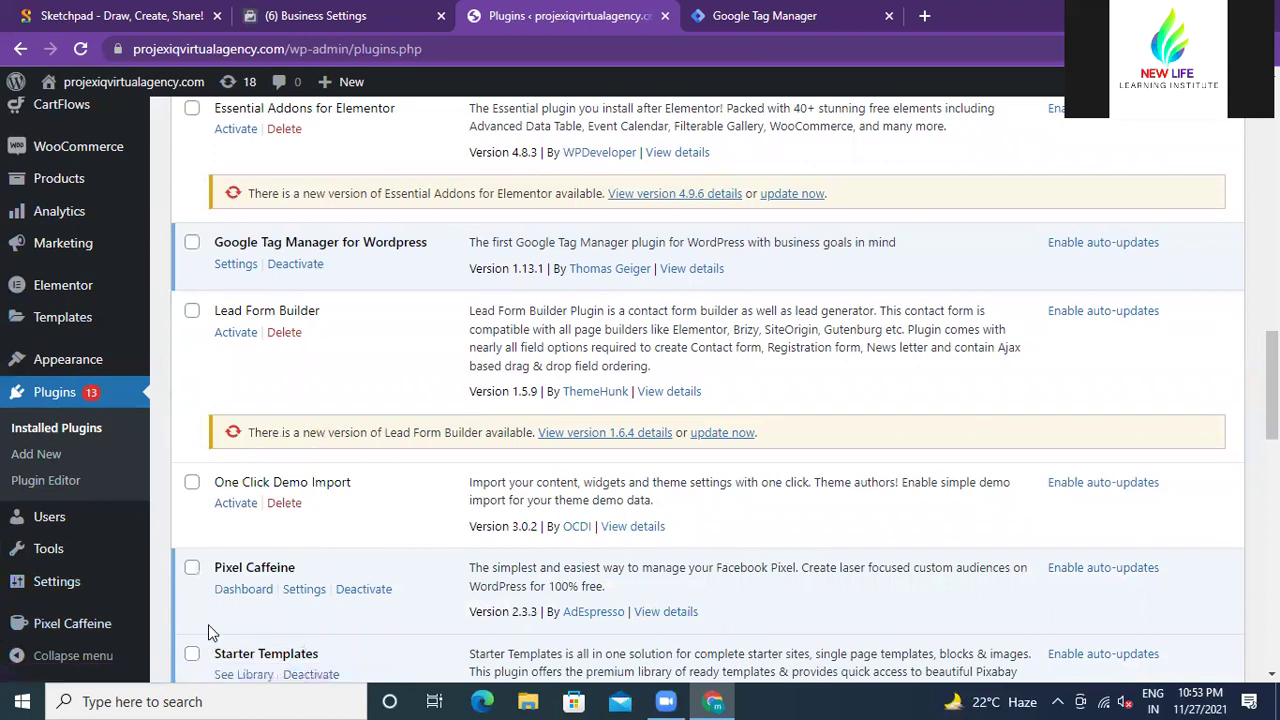
pyautogui.moveTo(45, 545)
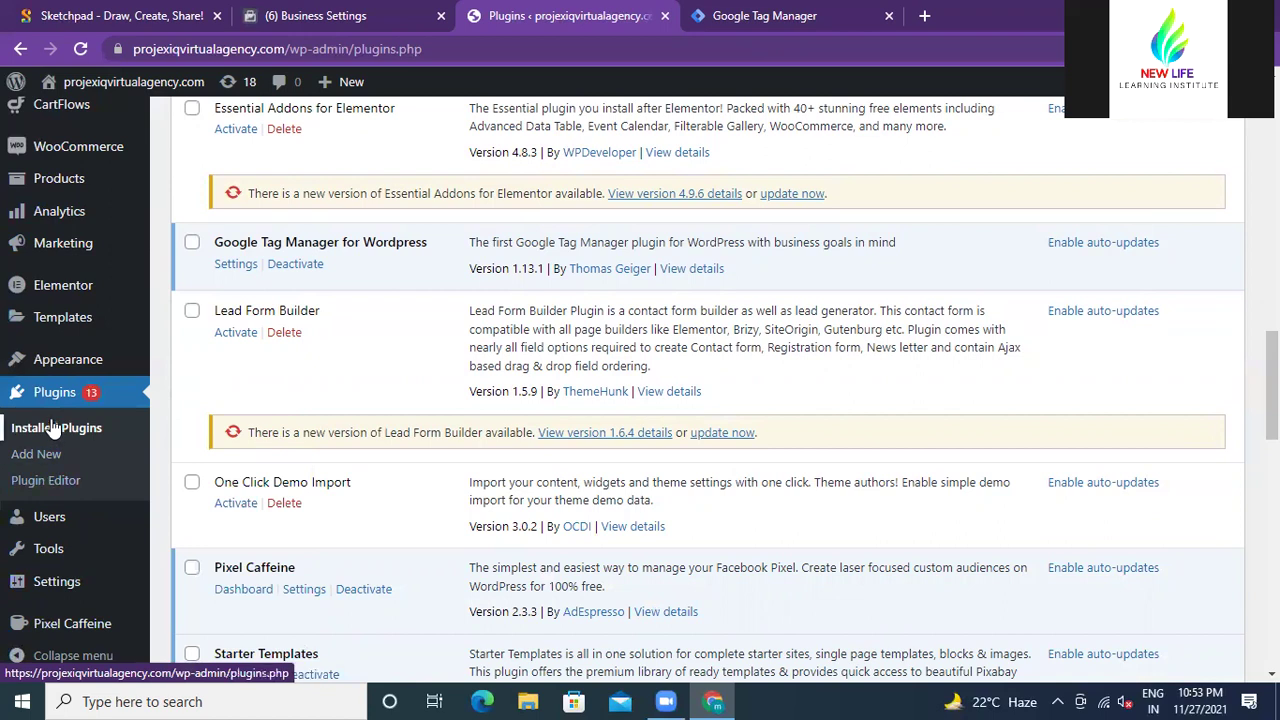
pyautogui.moveTo(46, 590)
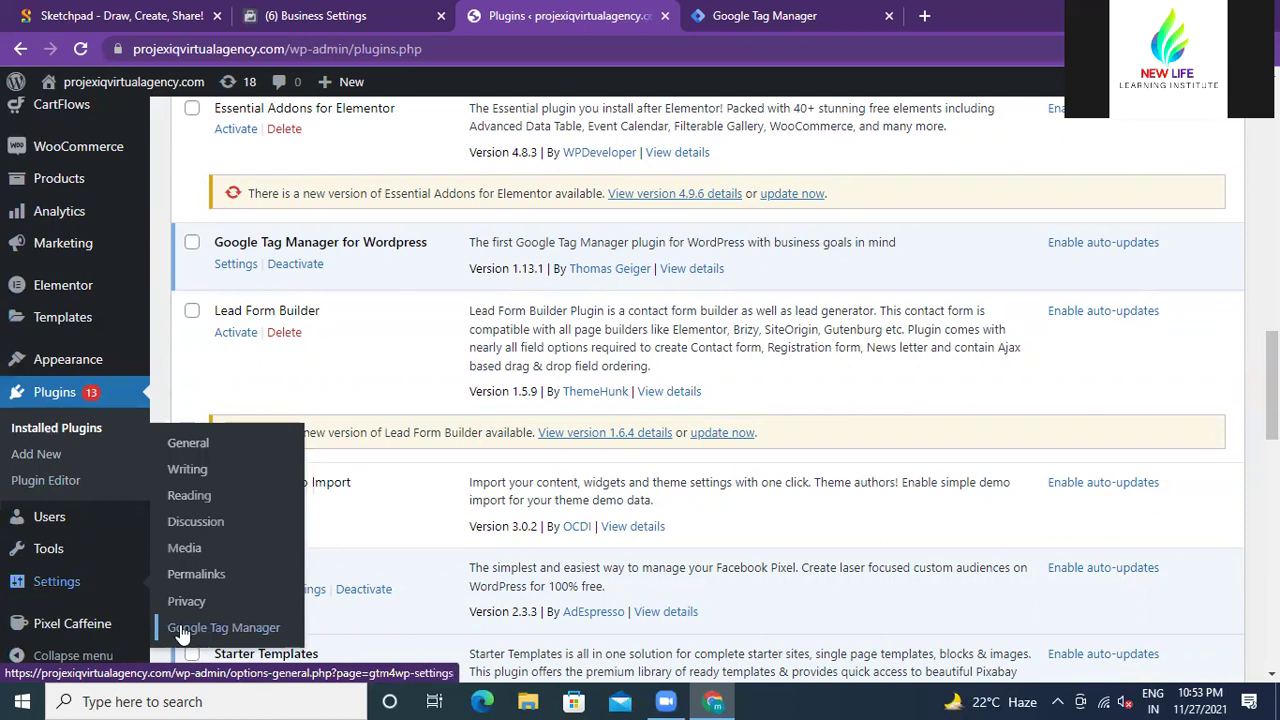
# Open the plugin's Google Tag Manager settings and erase the old ID GTM-W34XDMM.
pyautogui.click(206, 626)
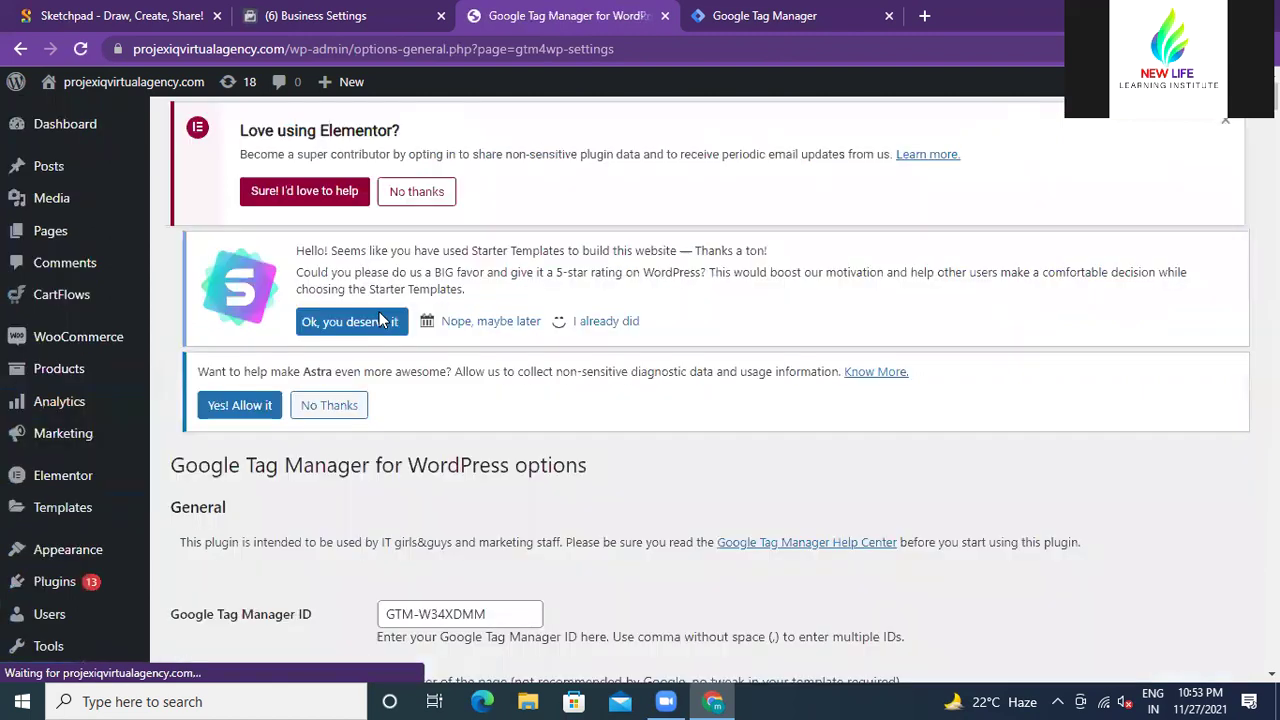
pyautogui.scroll(-4, 630, 350)
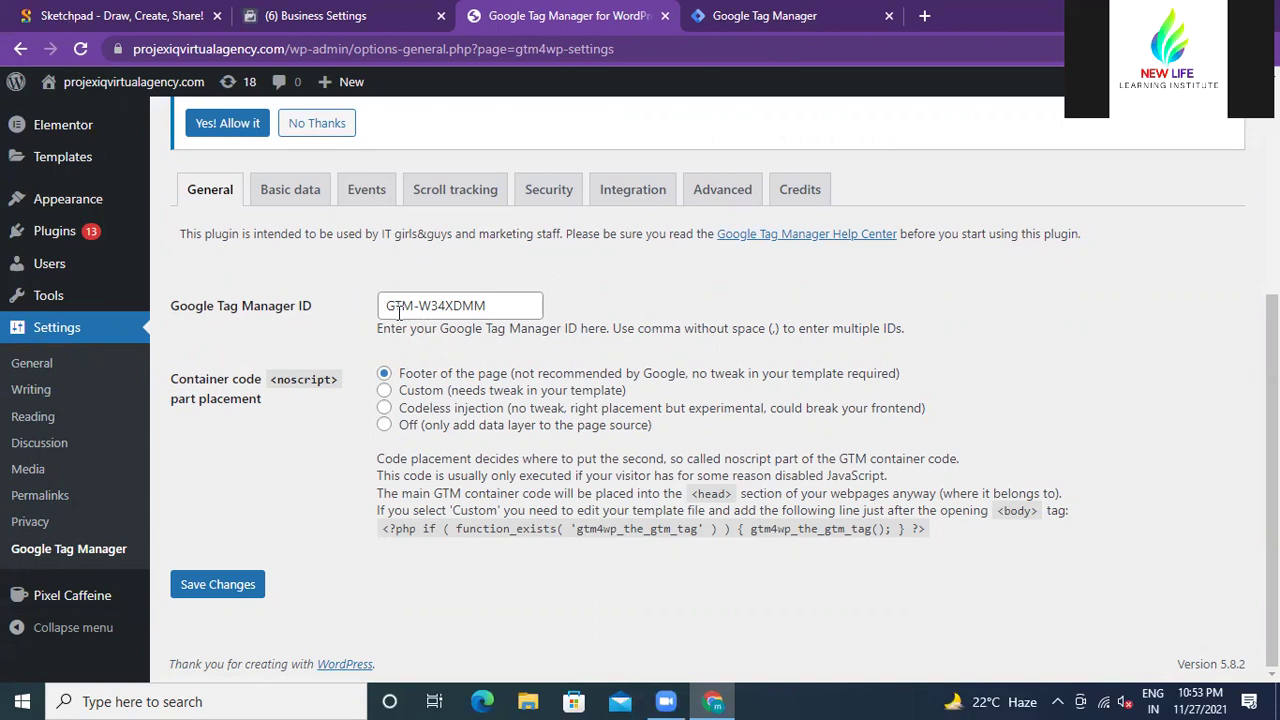
pyautogui.click(489, 305)
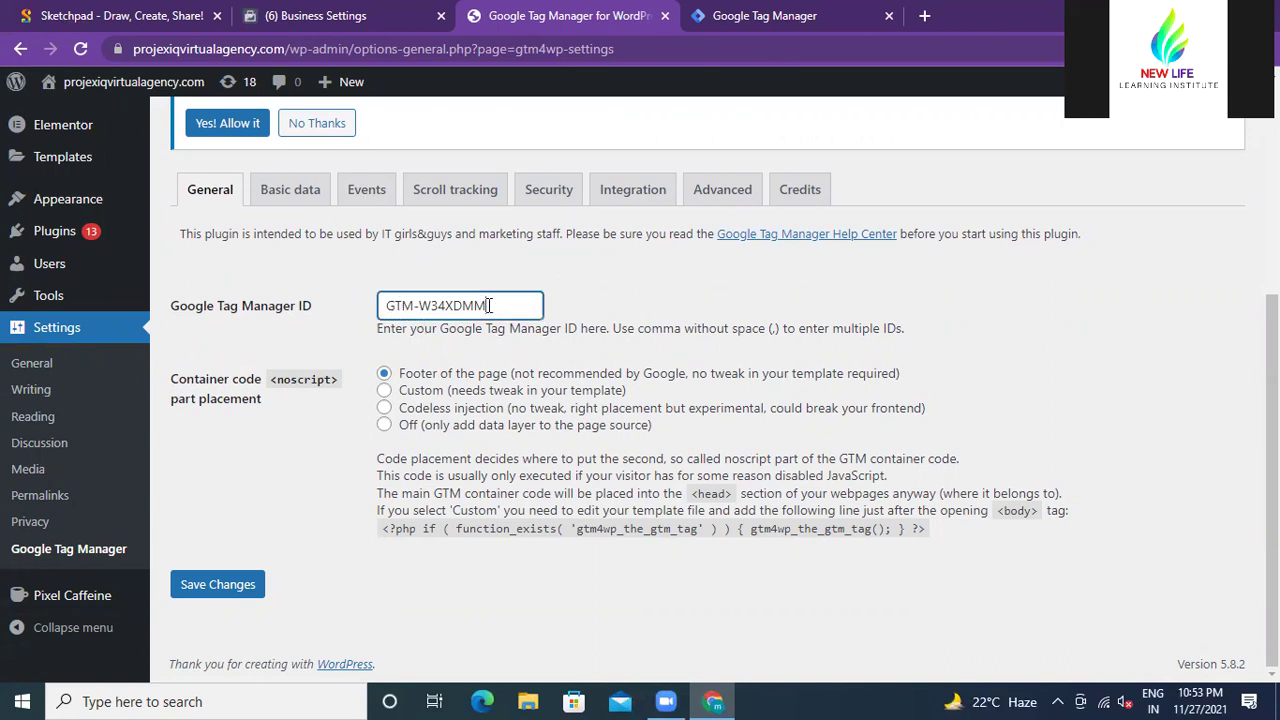
pyautogui.press('BackSpace')
pyautogui.press('BackSpace')
pyautogui.press('BackSpace')
pyautogui.press('BackSpace')
pyautogui.press('BackSpace')
pyautogui.press('BackSpace')
pyautogui.press('BackSpace')
pyautogui.press('BackSpace')
pyautogui.press('BackSpace')
pyautogui.press('BackSpace')
pyautogui.press('BackSpace')
# Copy container ID GTM-KHHR2GB from the Tag Manager head snippet and return to WordPress.
pyautogui.click(764, 16)
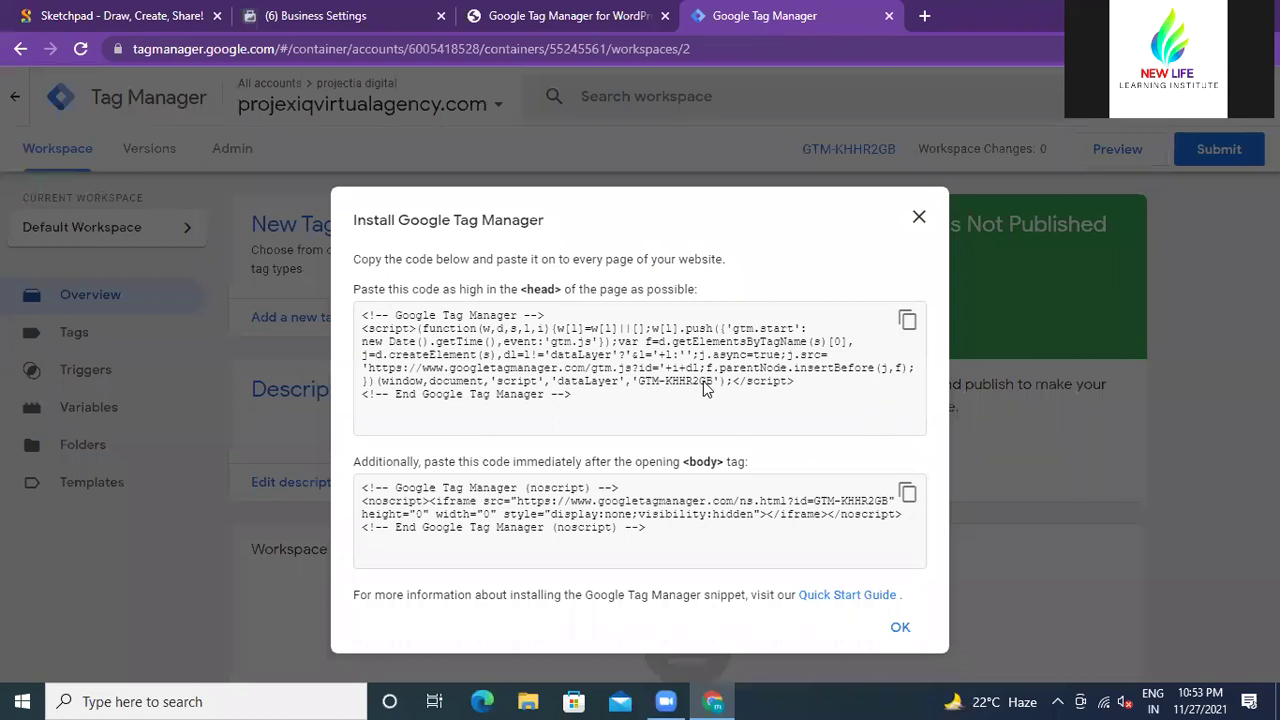
pyautogui.moveTo(636, 381); pyautogui.dragTo(714, 390)
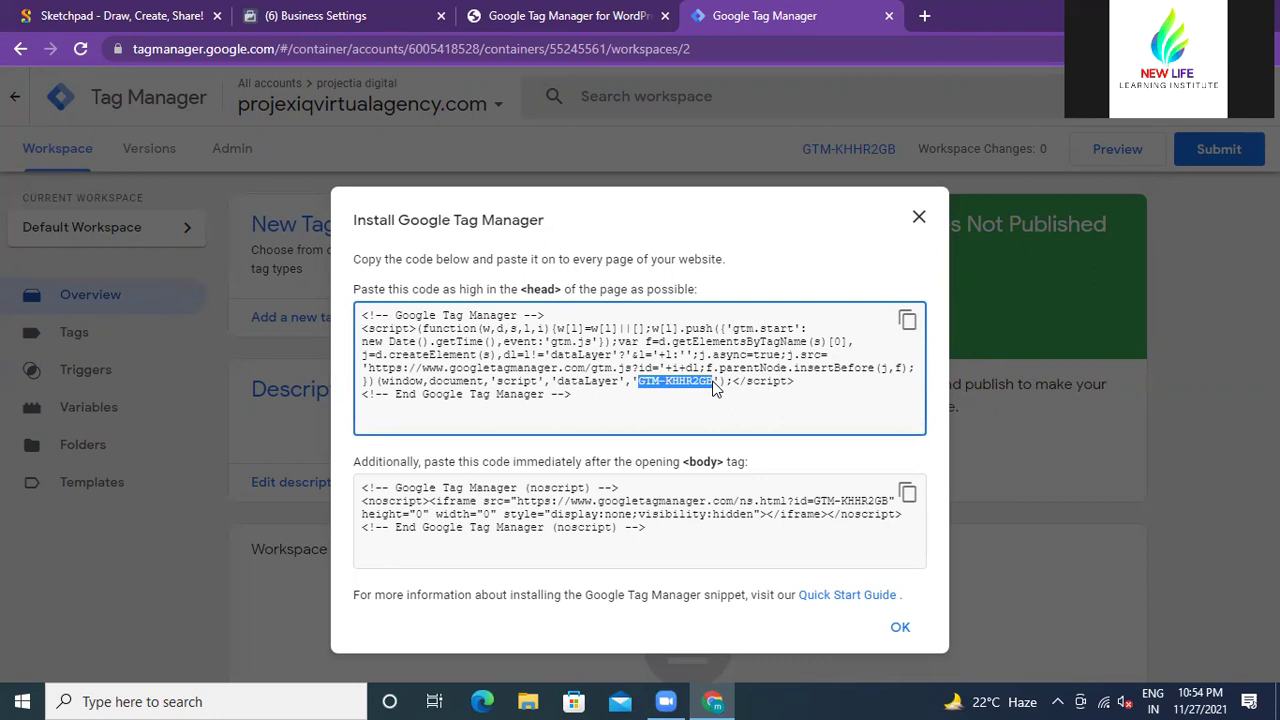
pyautogui.rightClick(686, 383)
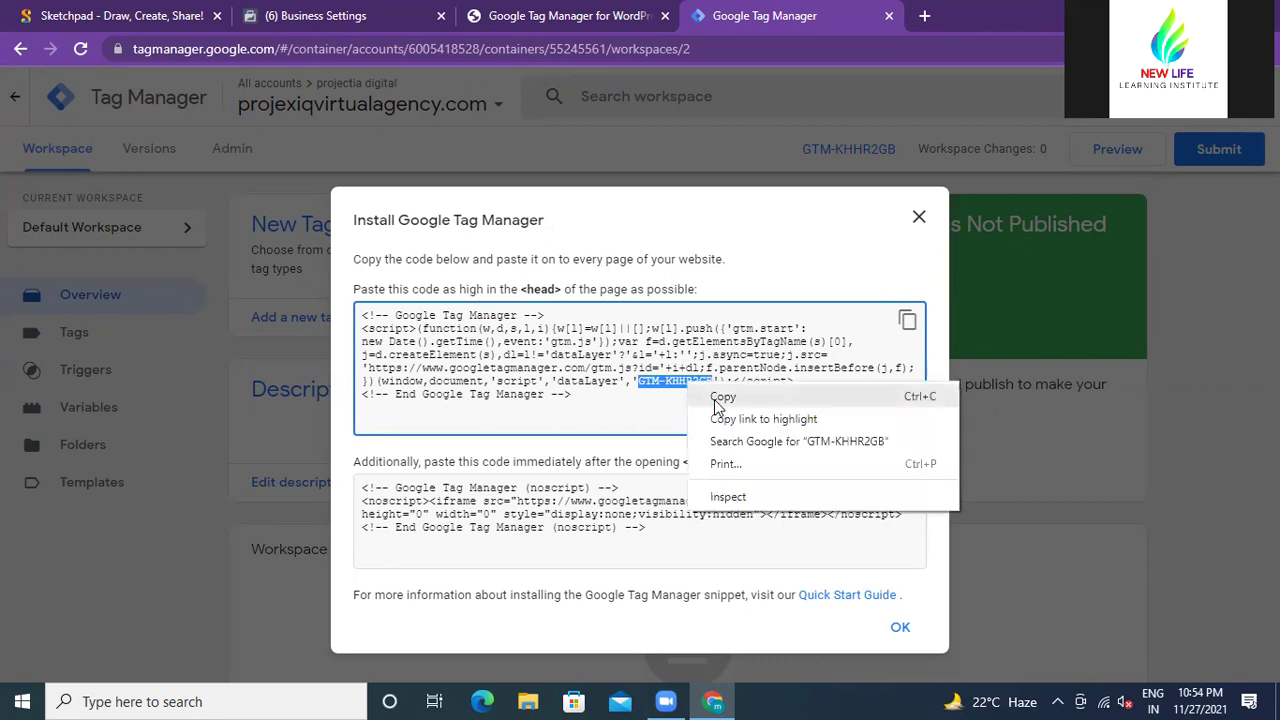
pyautogui.click(720, 400)
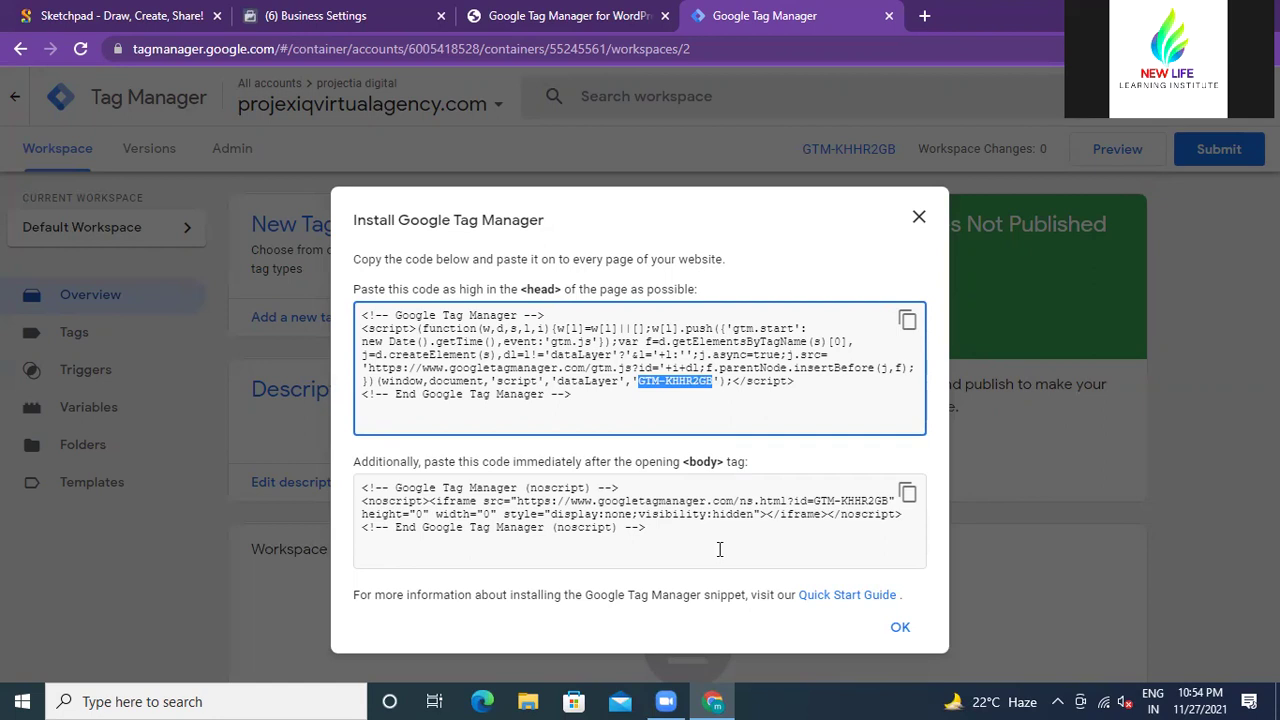
pyautogui.click(583, 22)
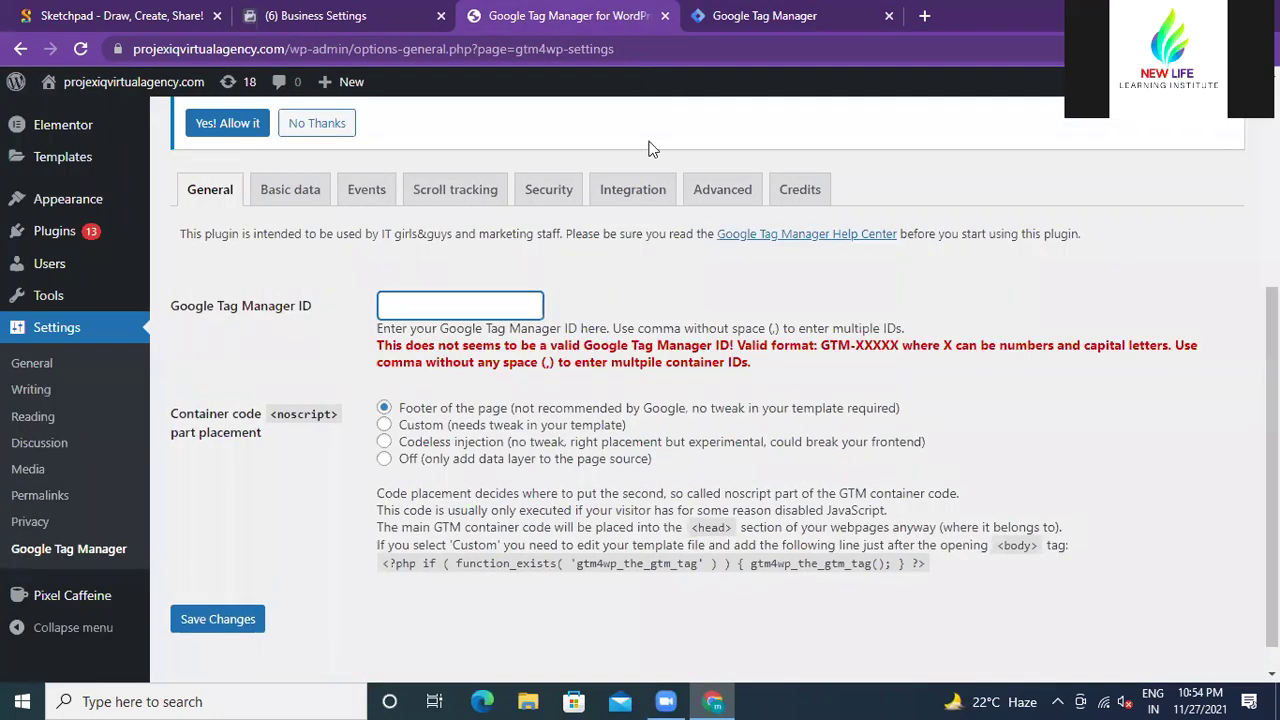
# Paste GTM-KHHR2GB into the Google Tag Manager ID field and save the plugin settings.
pyautogui.rightClick(416, 311)
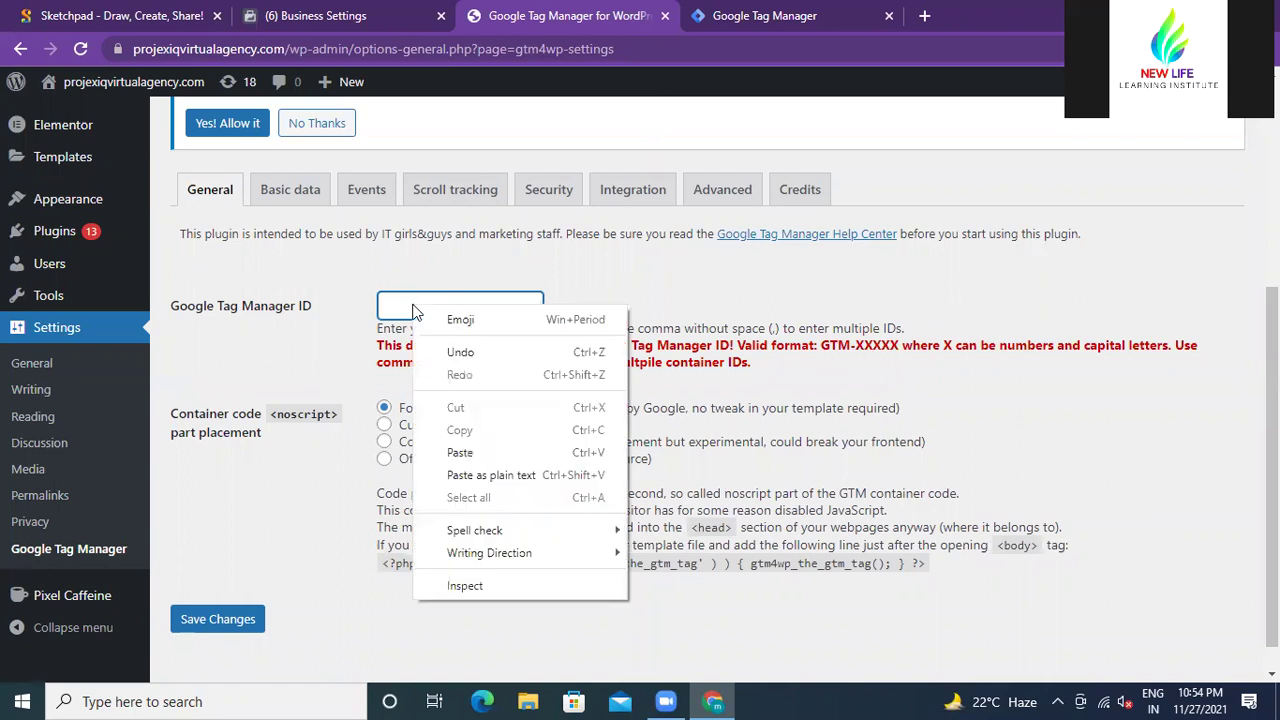
pyautogui.click(460, 452)
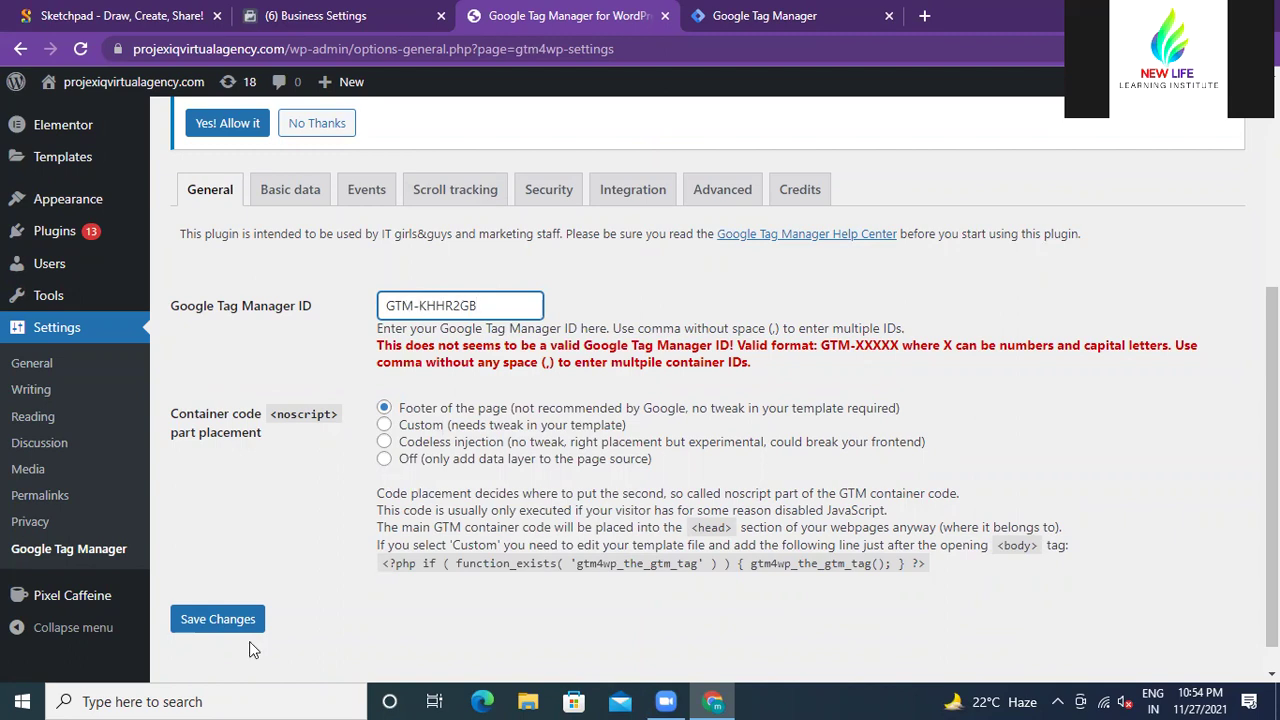
pyautogui.click(214, 621)
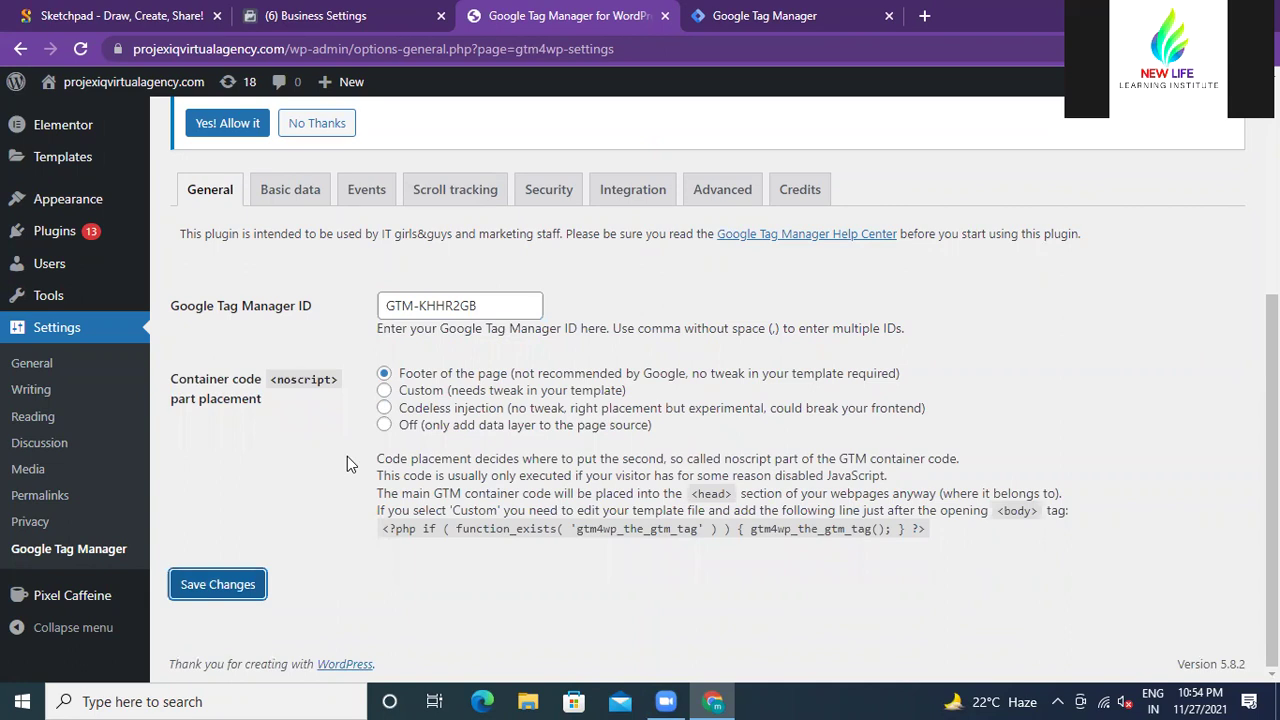
pyautogui.click(222, 590)
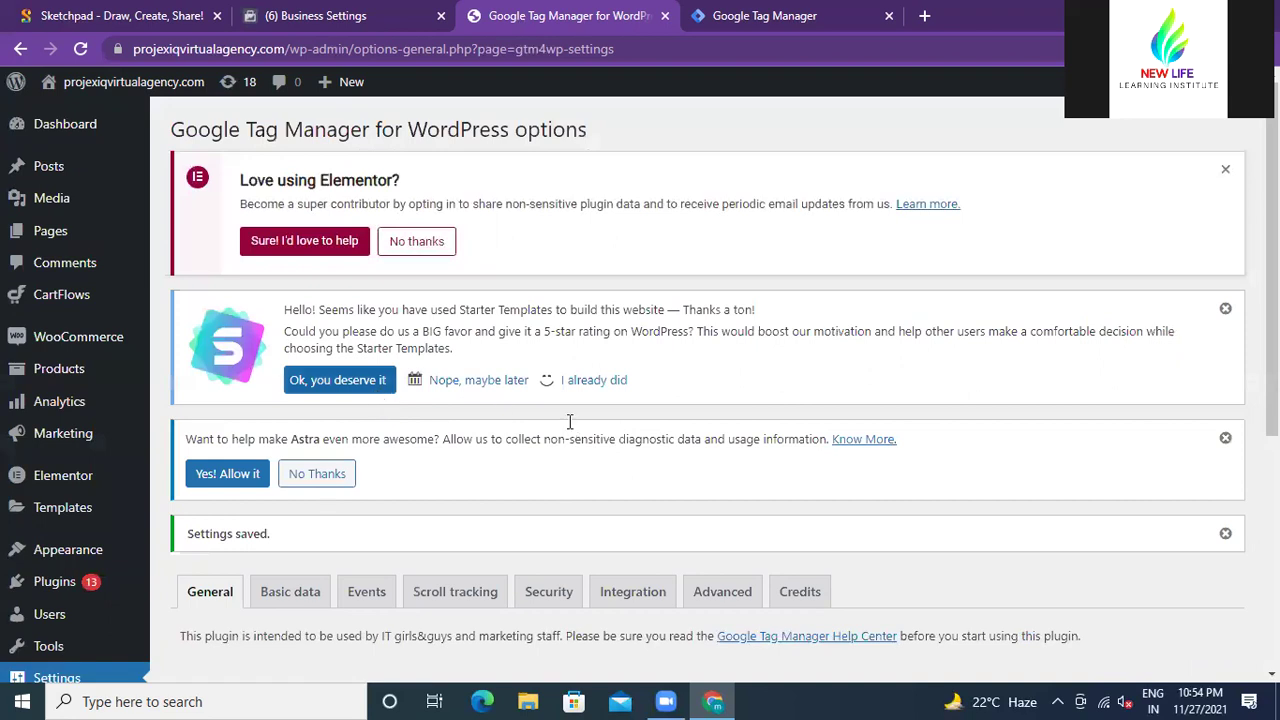
# Show Chrome's installed extensions and open a fresh Google tab.
pyautogui.scroll(-2, 569, 421)
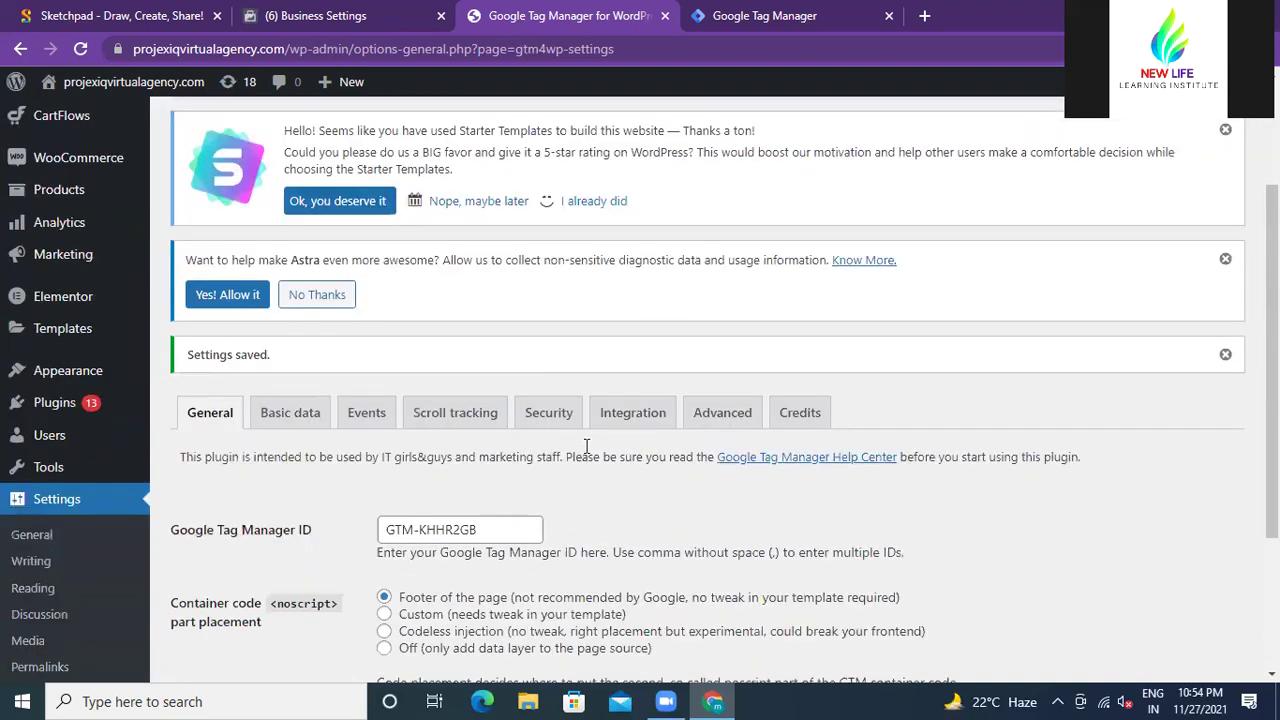
pyautogui.scroll(-1, 480, 522)
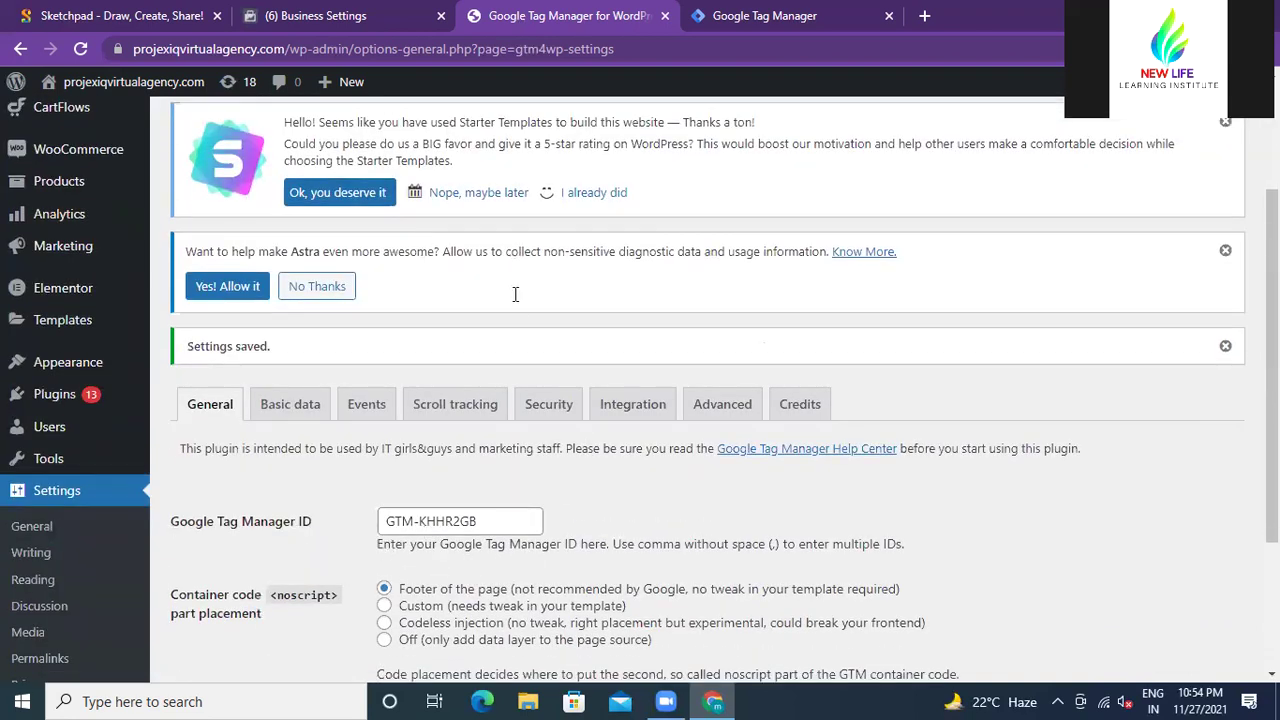
pyautogui.scroll(-2, 514, 291)
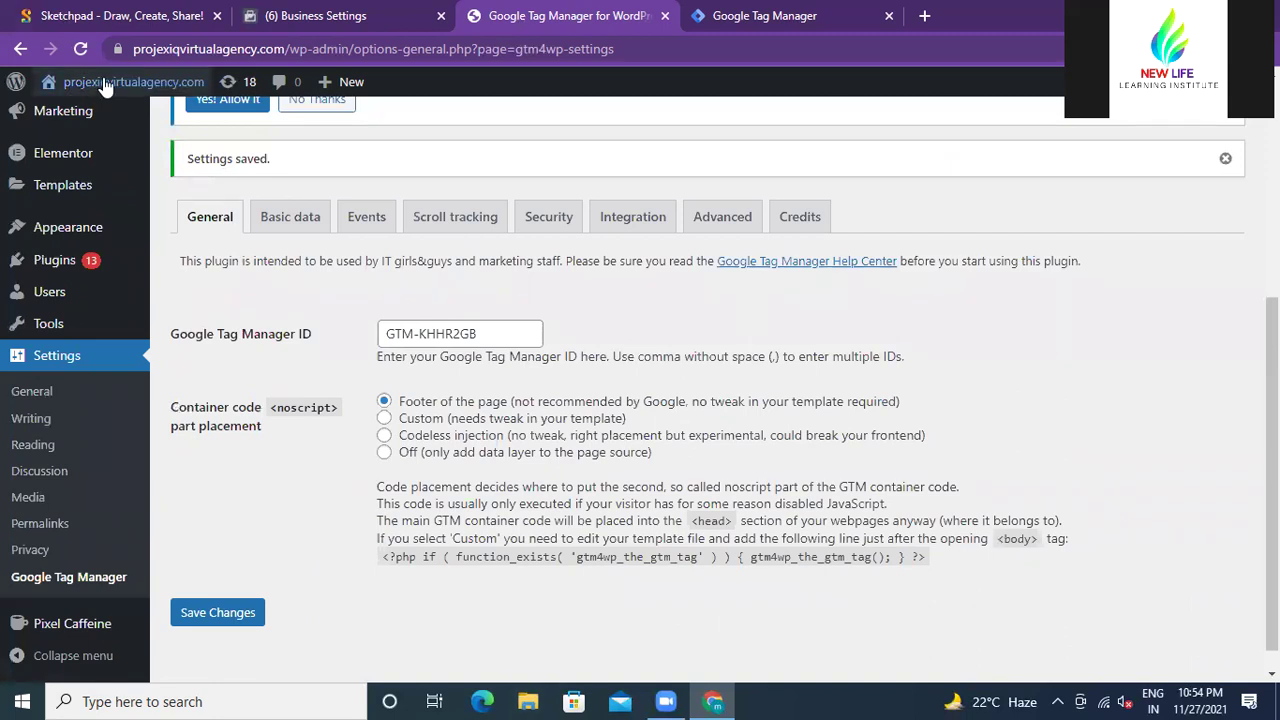
pyautogui.moveTo(100, 90)
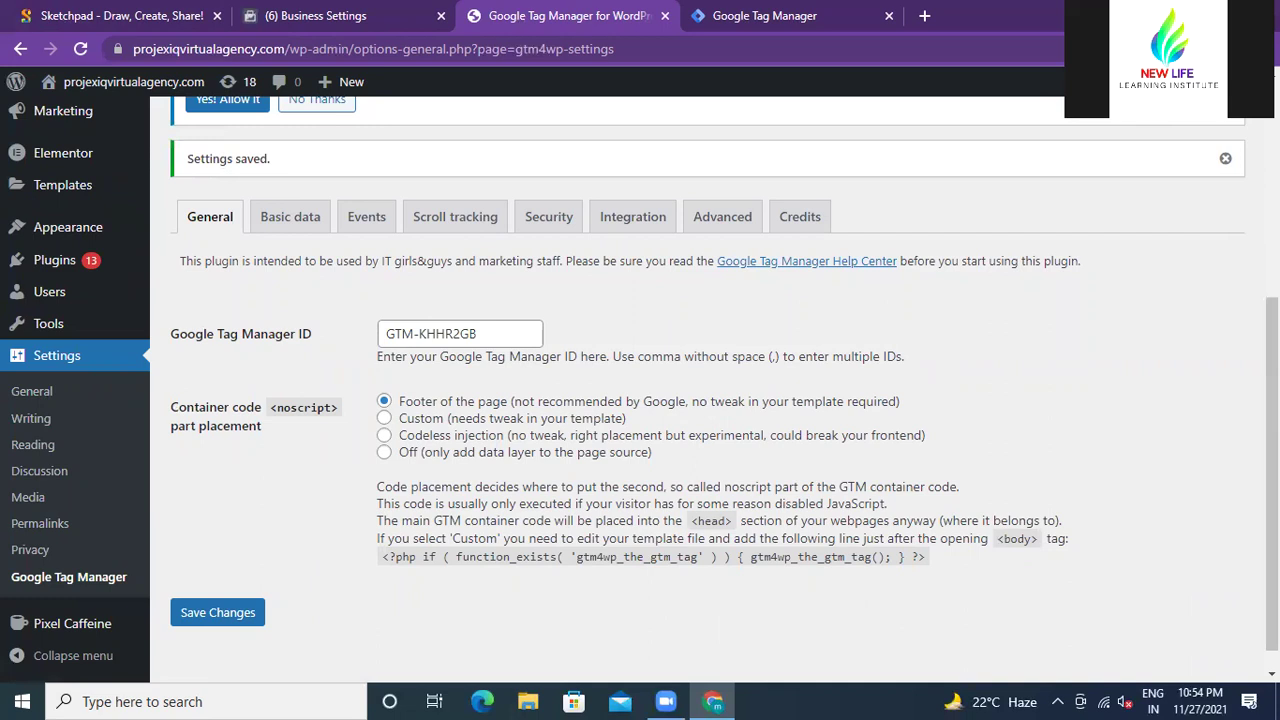
pyautogui.click(1195, 48)
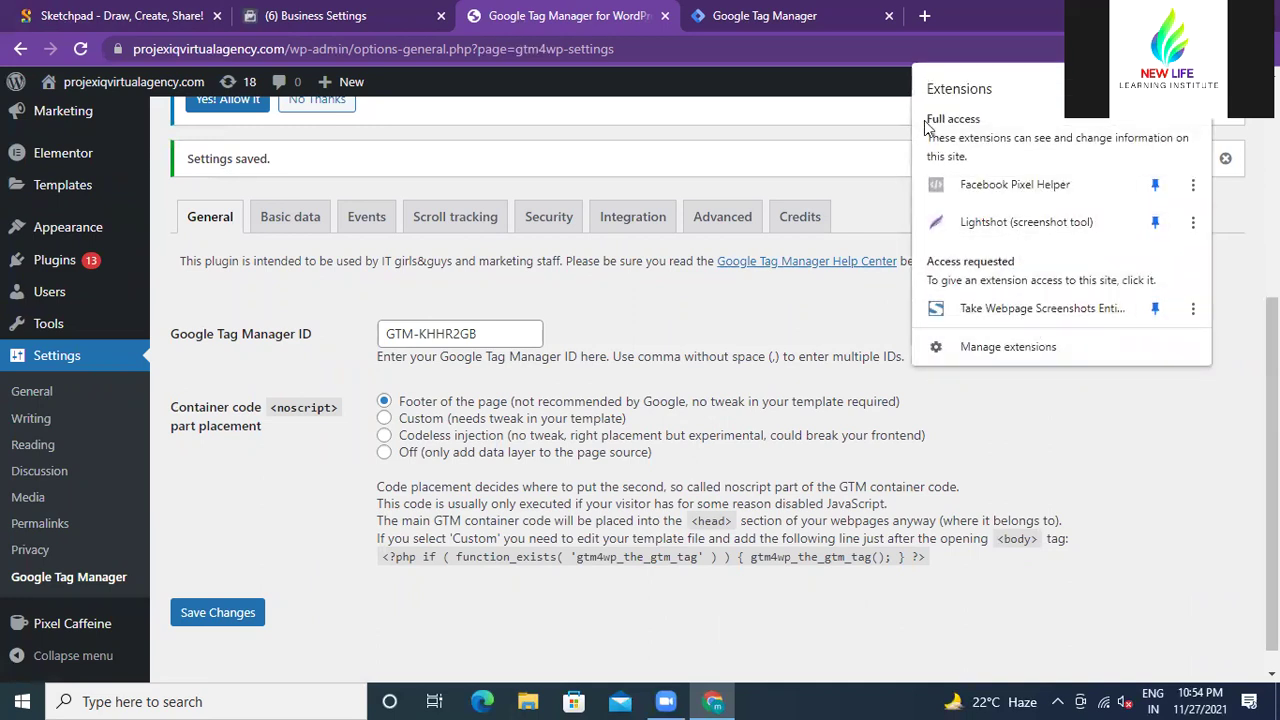
pyautogui.click(924, 15)
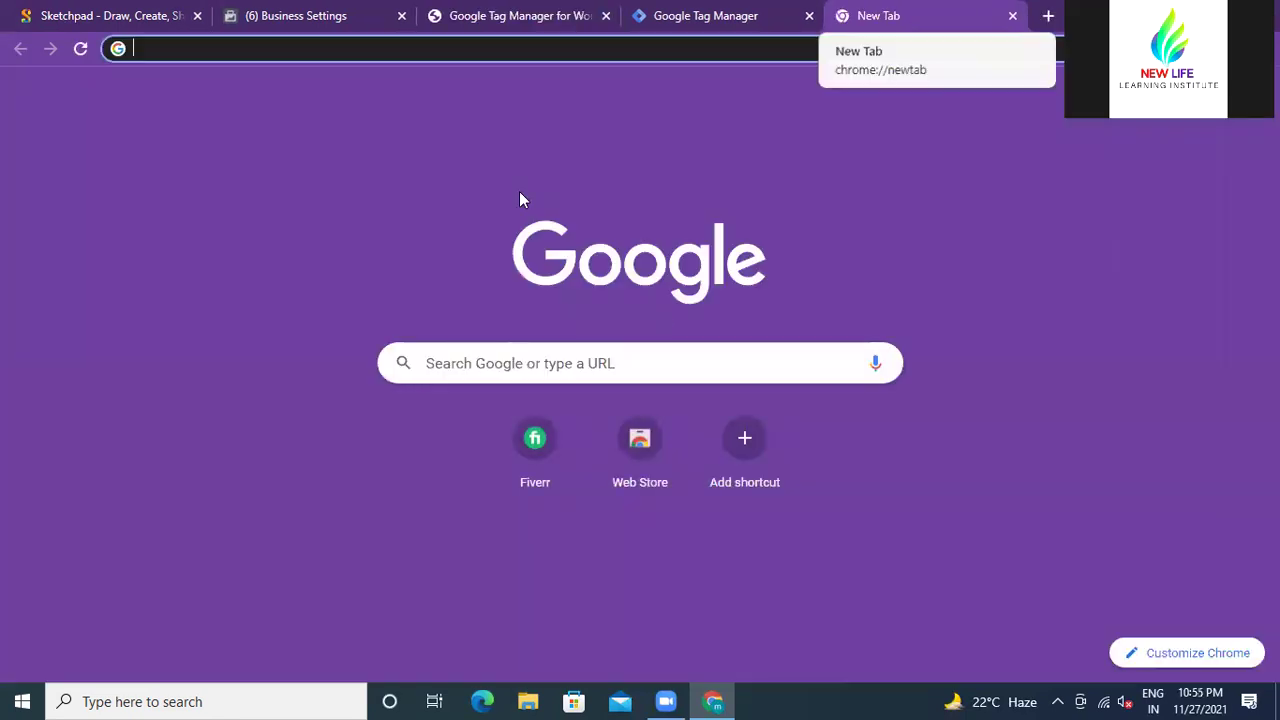
# Search Google for 'google tag assistant' from the new tab's search box.
pyautogui.click(528, 364)
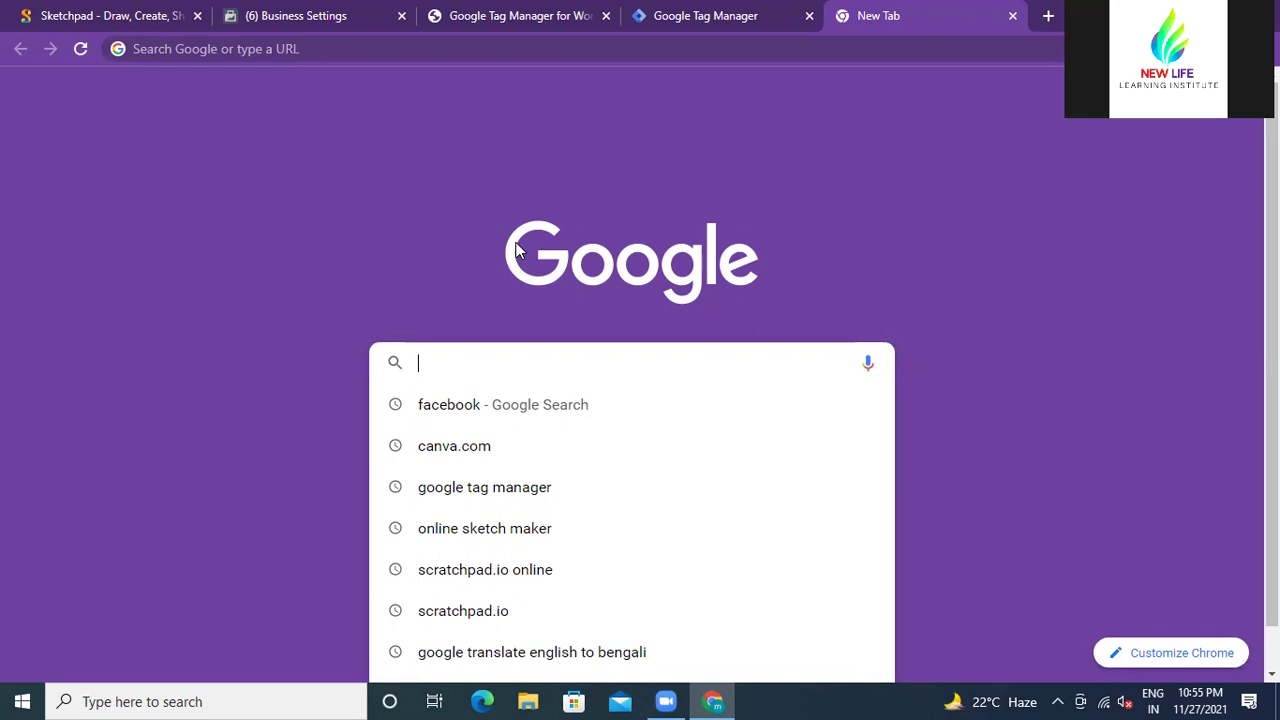
pyautogui.write('goo')
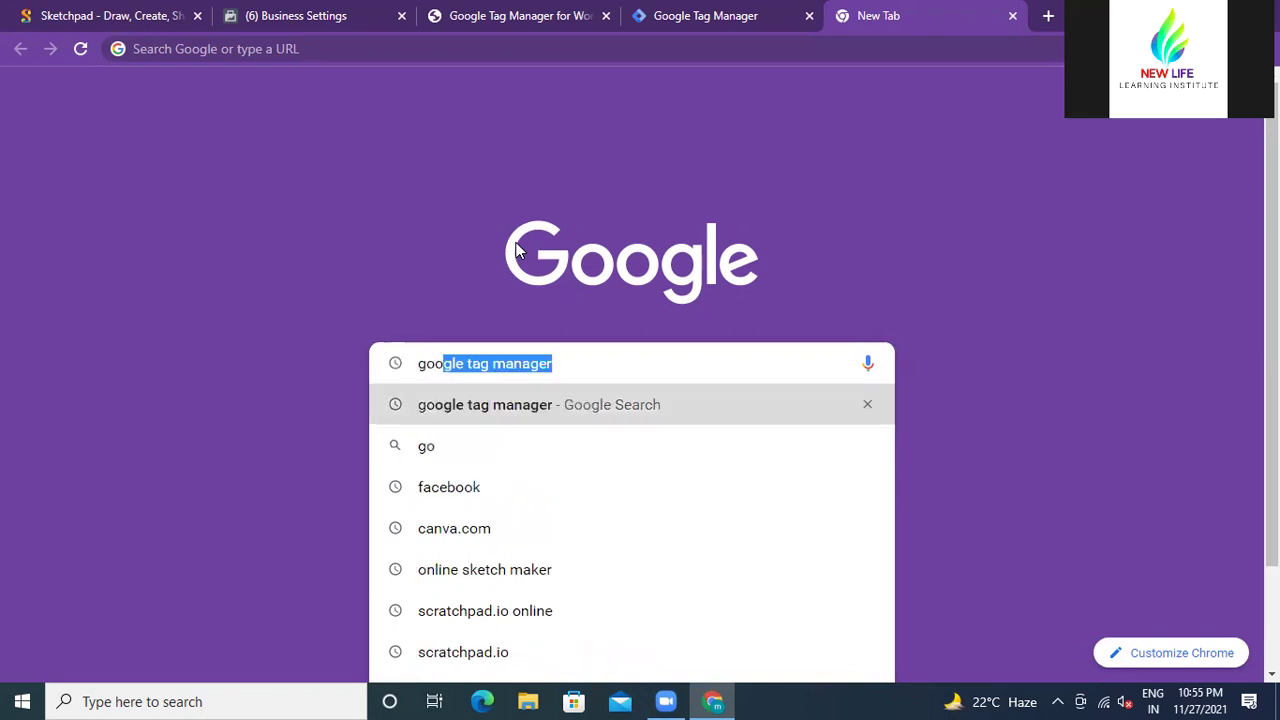
pyautogui.write('gle ')
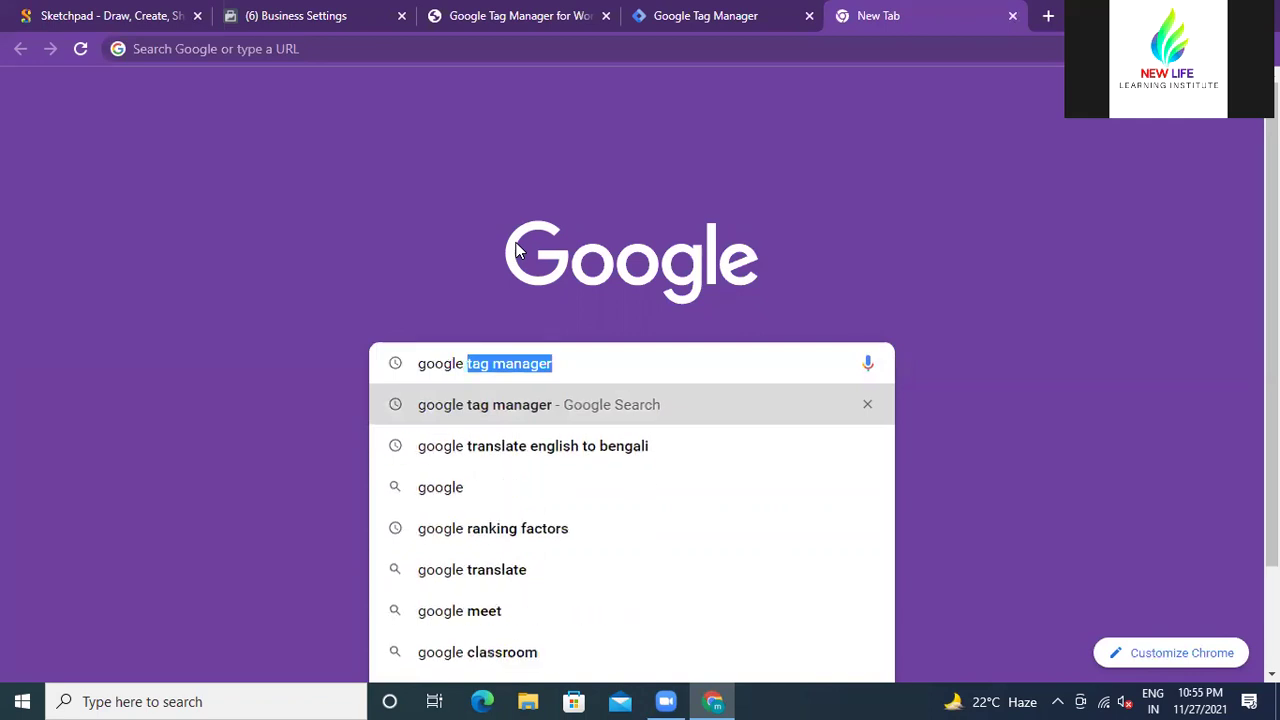
pyautogui.write('tag a')
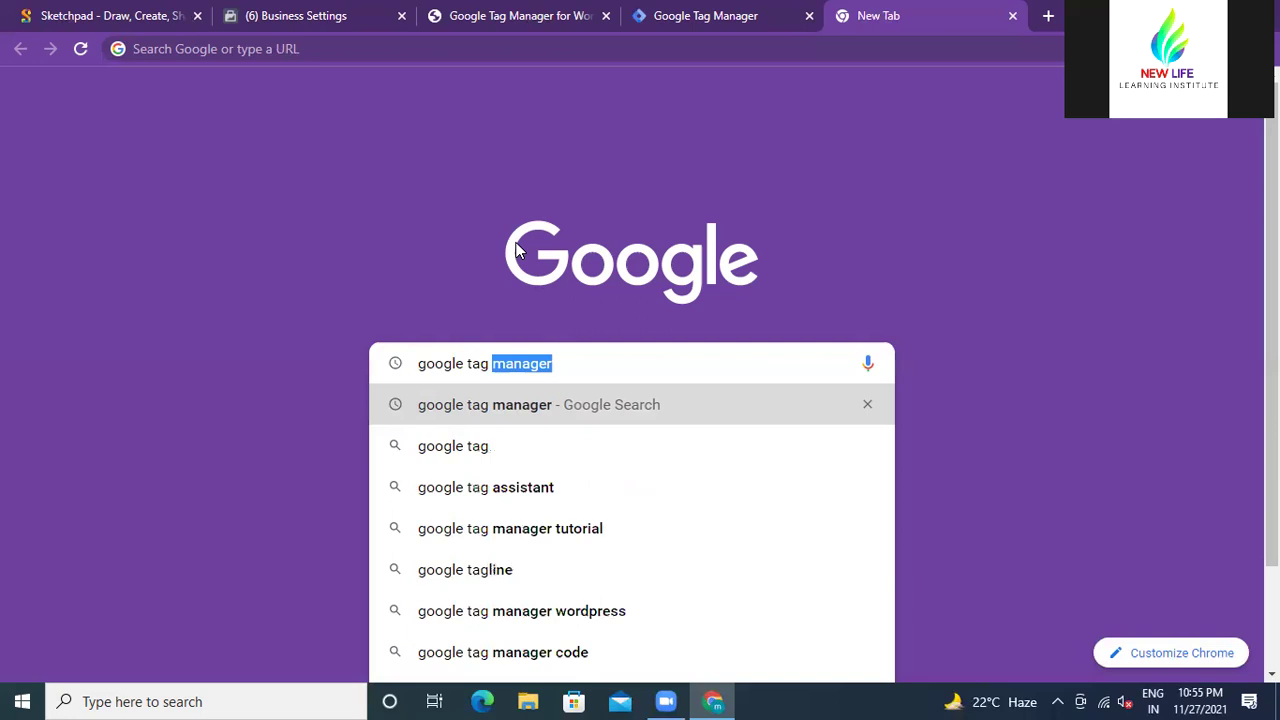
pyautogui.write('ss')
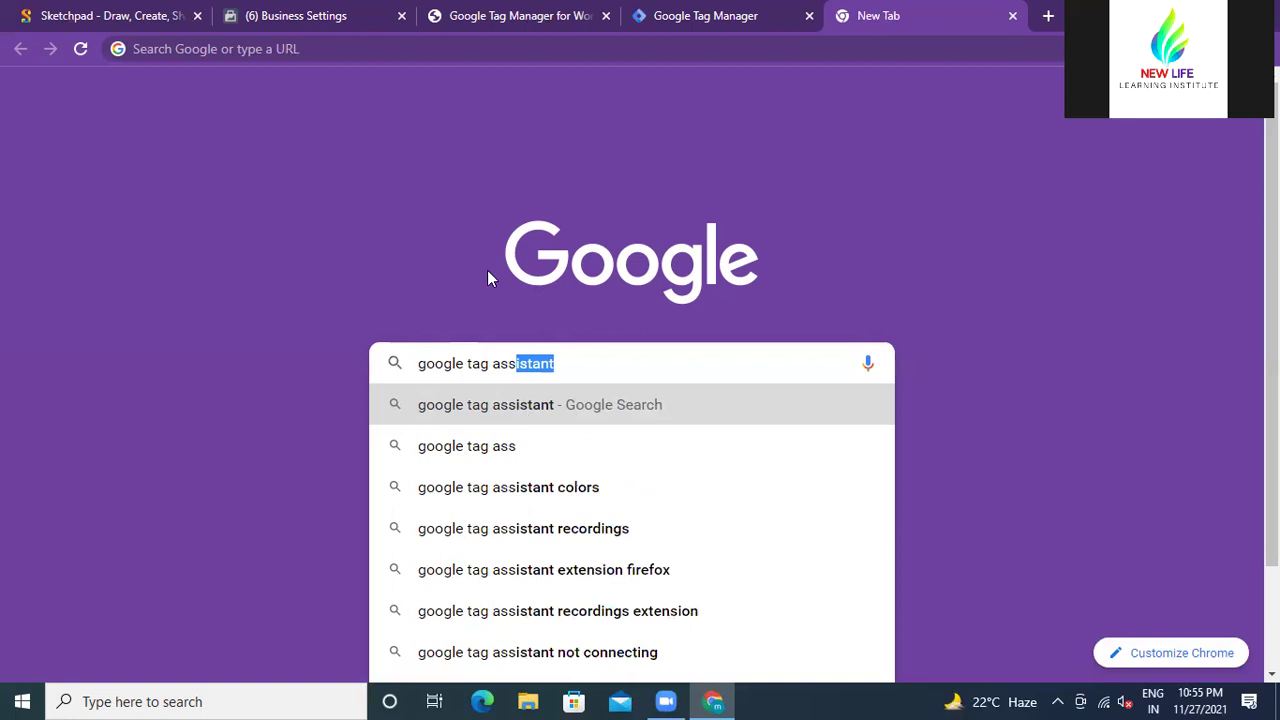
pyautogui.press('Return')
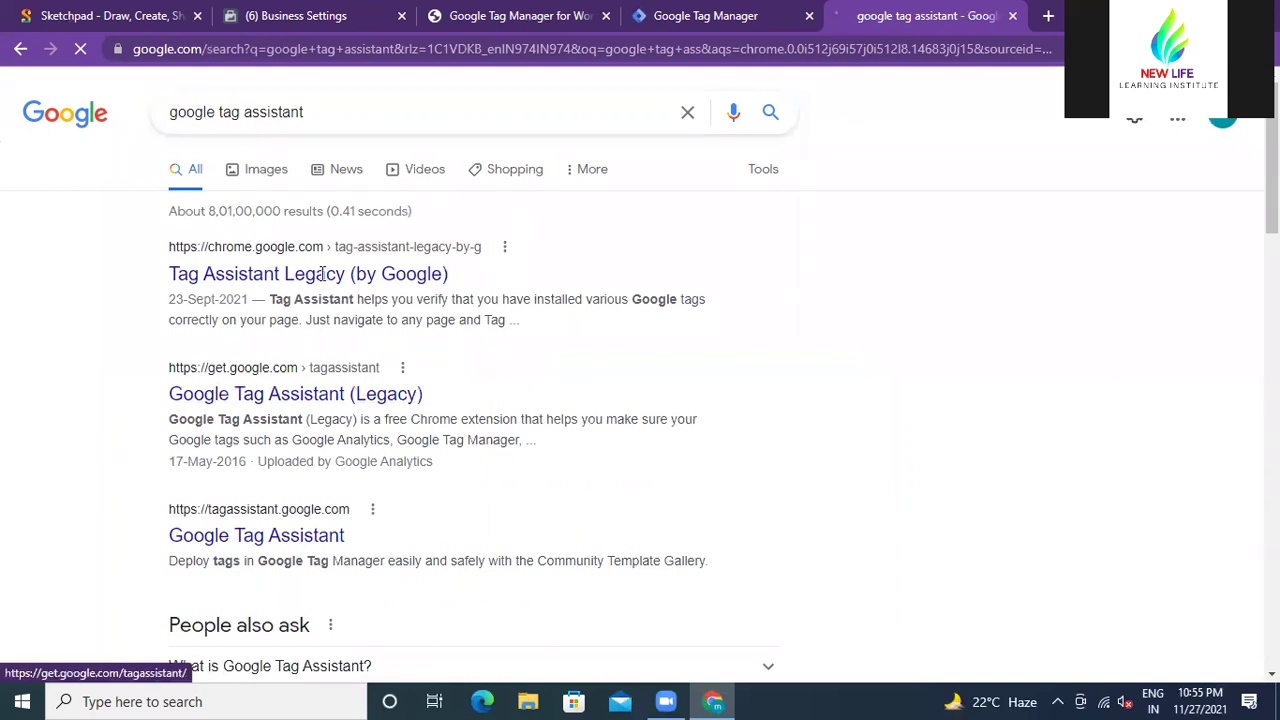
# Look over the Google Tag Assistant (Legacy) result page and return to the results.
pyautogui.scroll(-2, 322, 273)
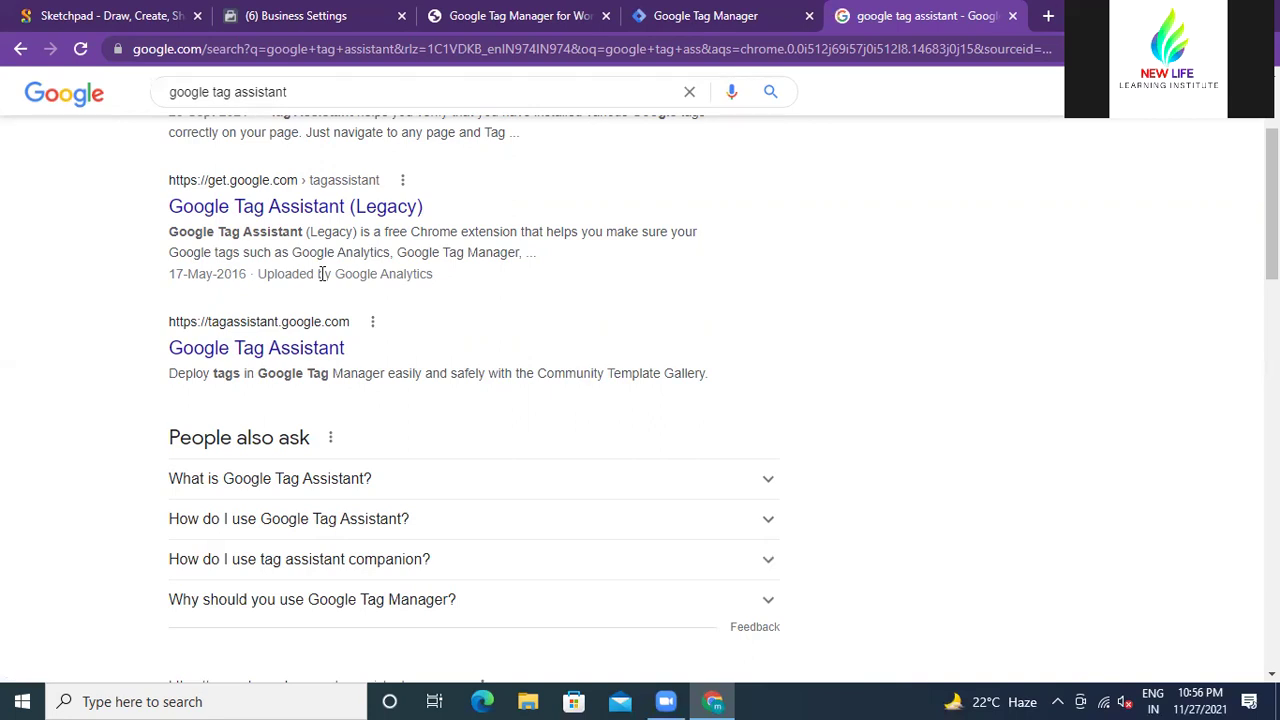
pyautogui.click(335, 208)
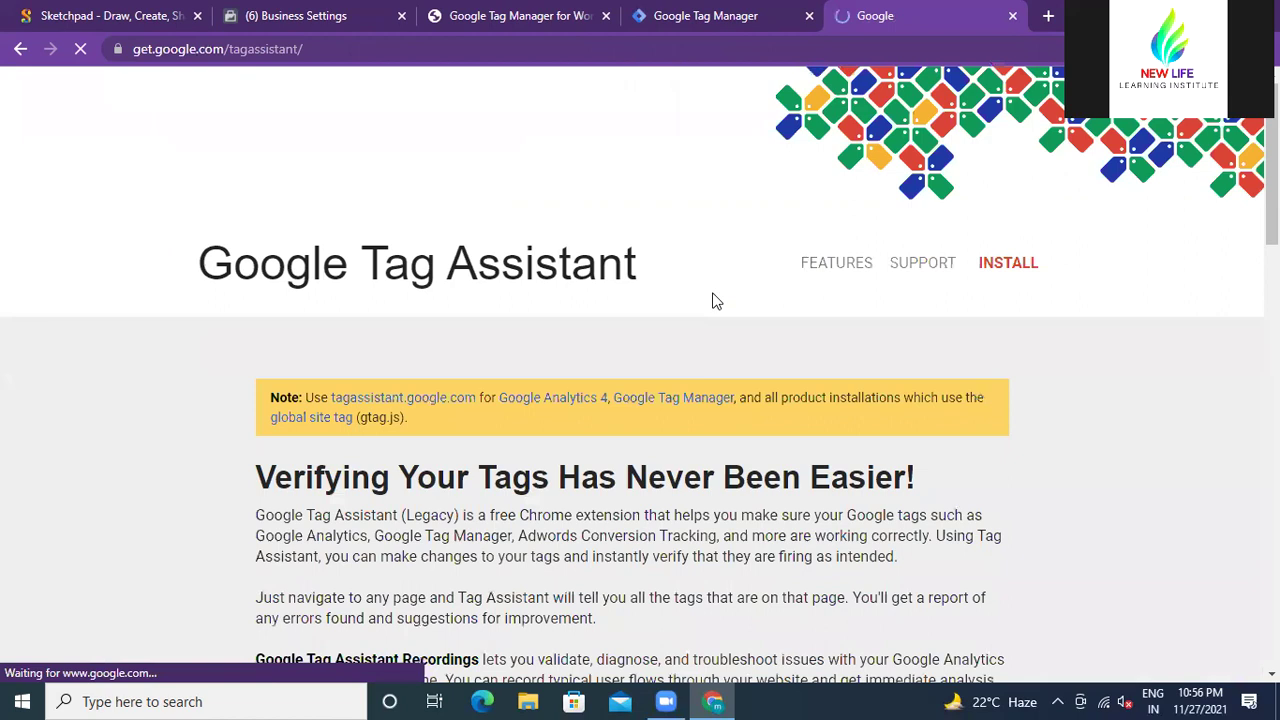
pyautogui.scroll(-1, 716, 301)
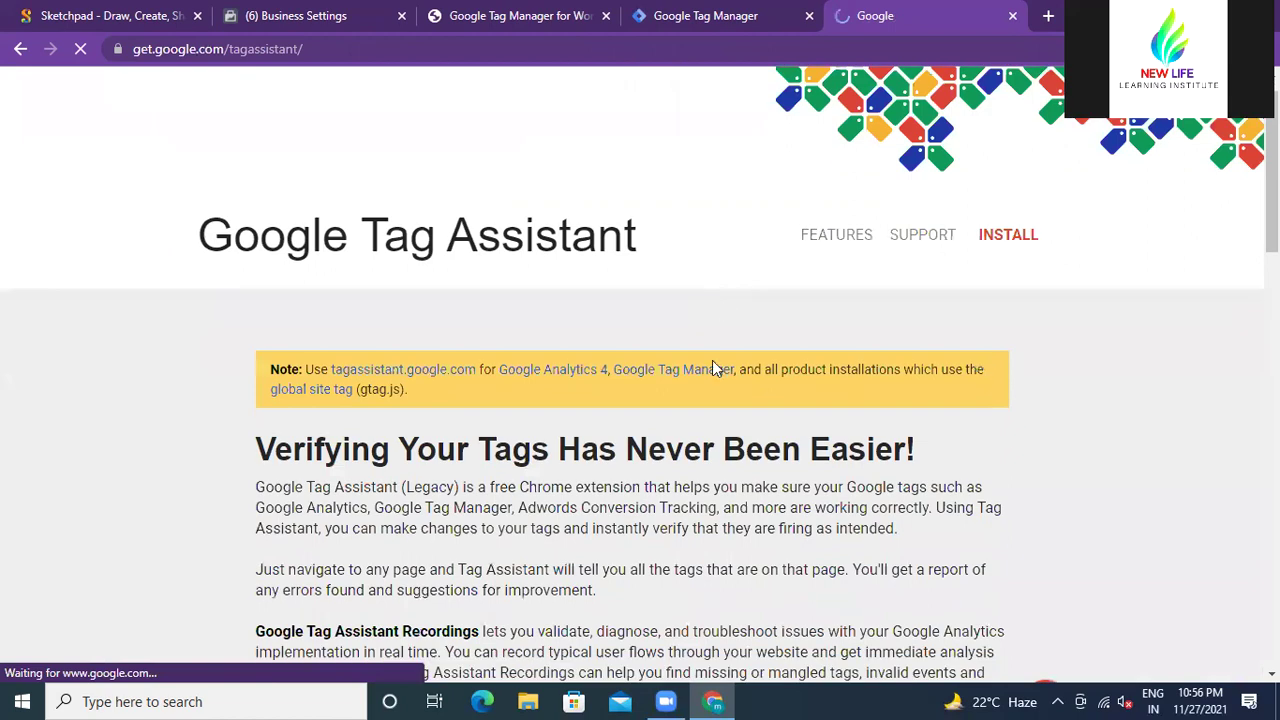
pyautogui.scroll(-3, 712, 369)
pyautogui.click(20, 50)
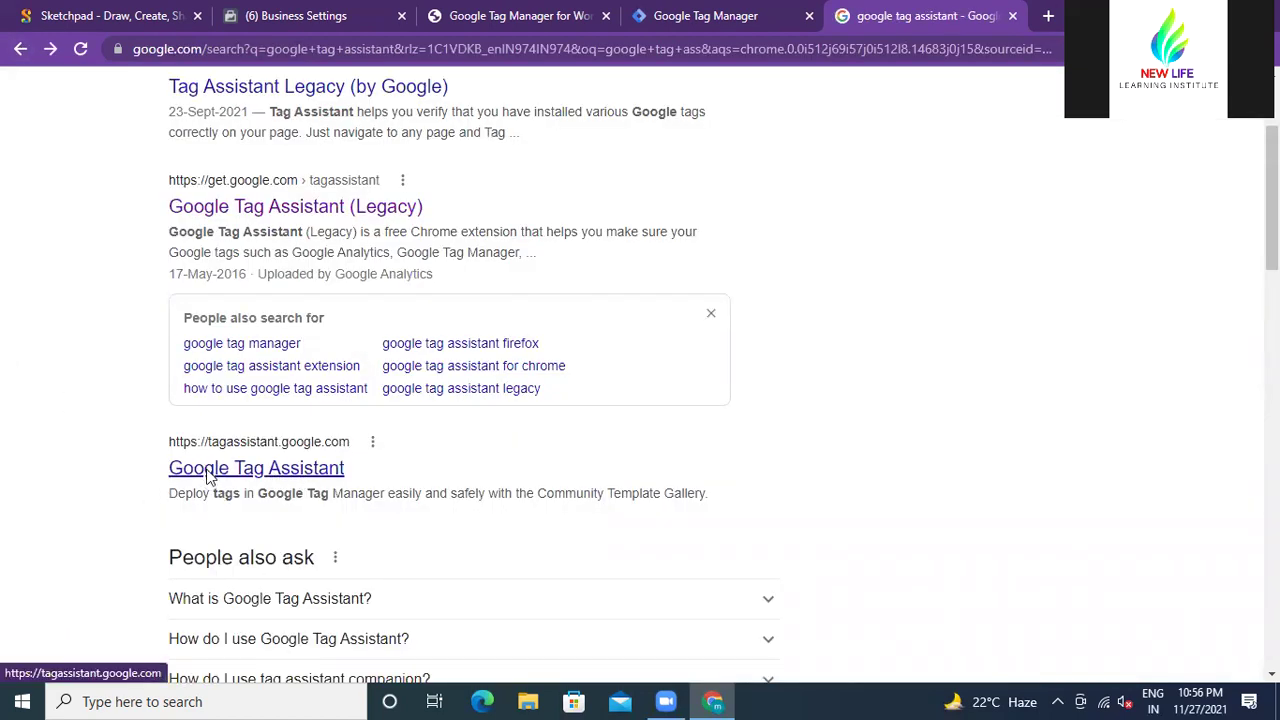
pyautogui.scroll(1, 85, 430)
pyautogui.scroll(2, 92, 491)
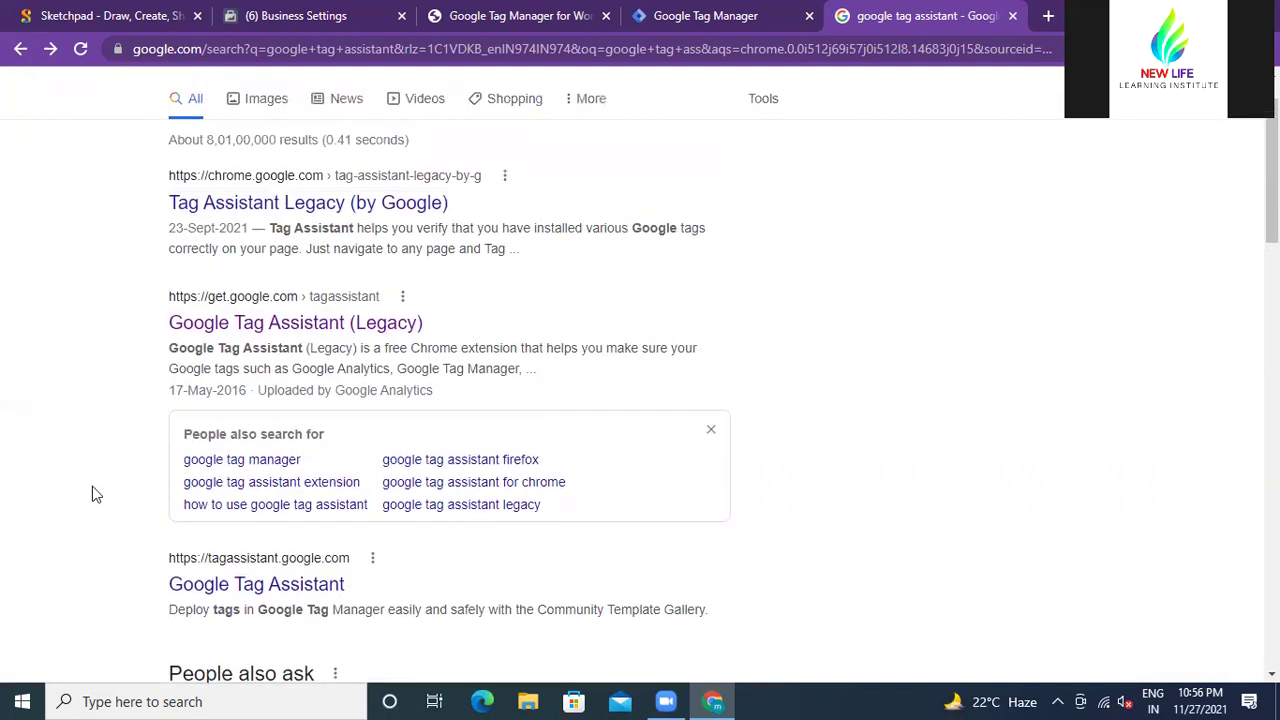
# Search 'google tag assistant extension' and briefly check the tagassistant.google.com site.
pyautogui.click(350, 111)
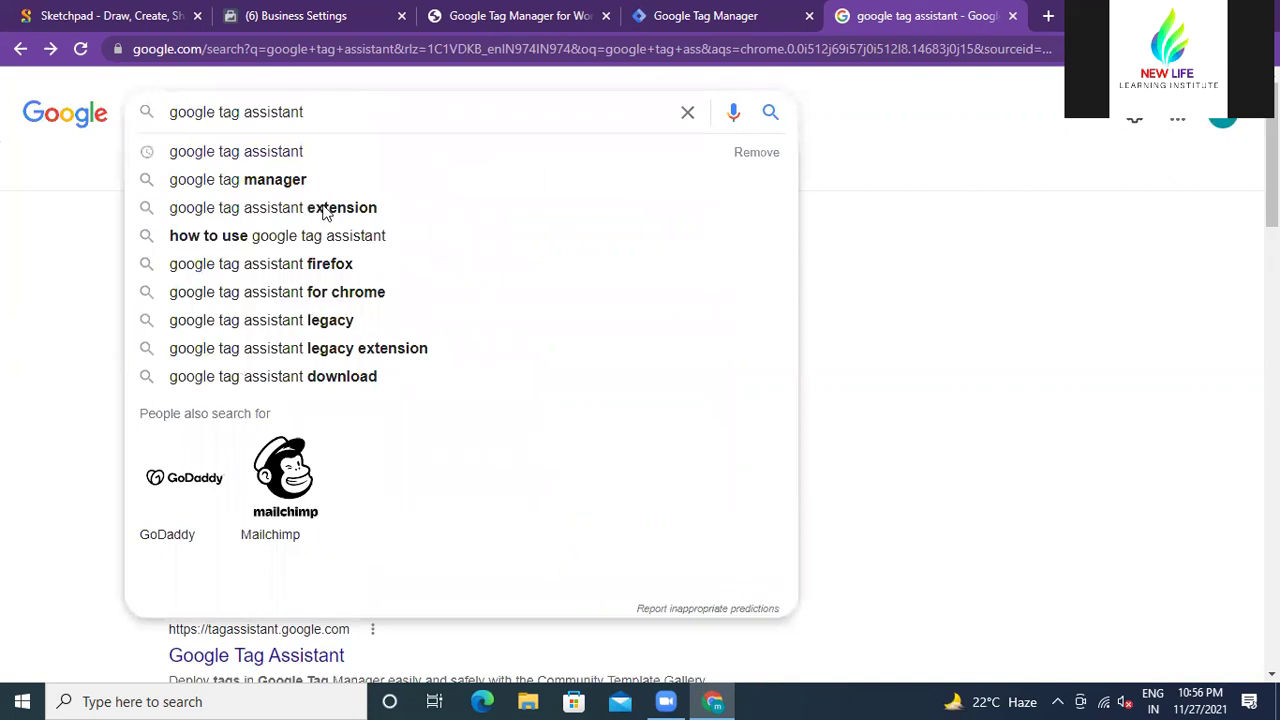
pyautogui.click(320, 207)
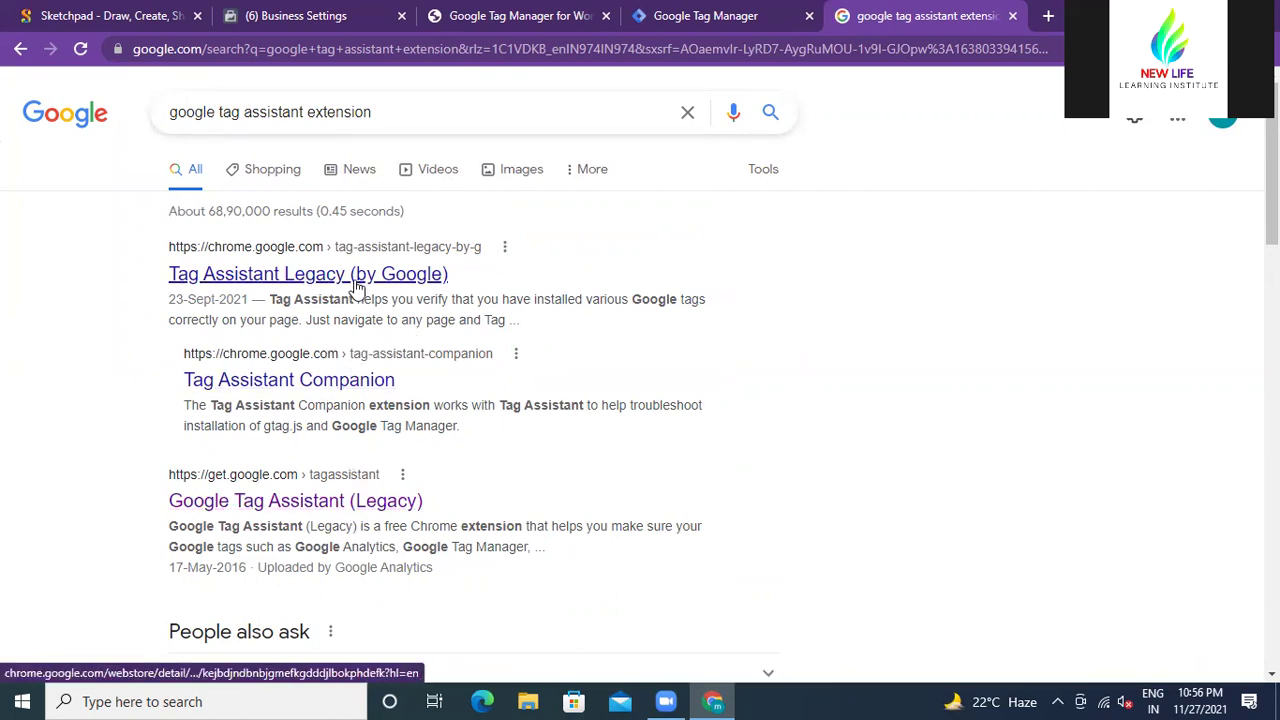
pyautogui.scroll(-3, 578, 401)
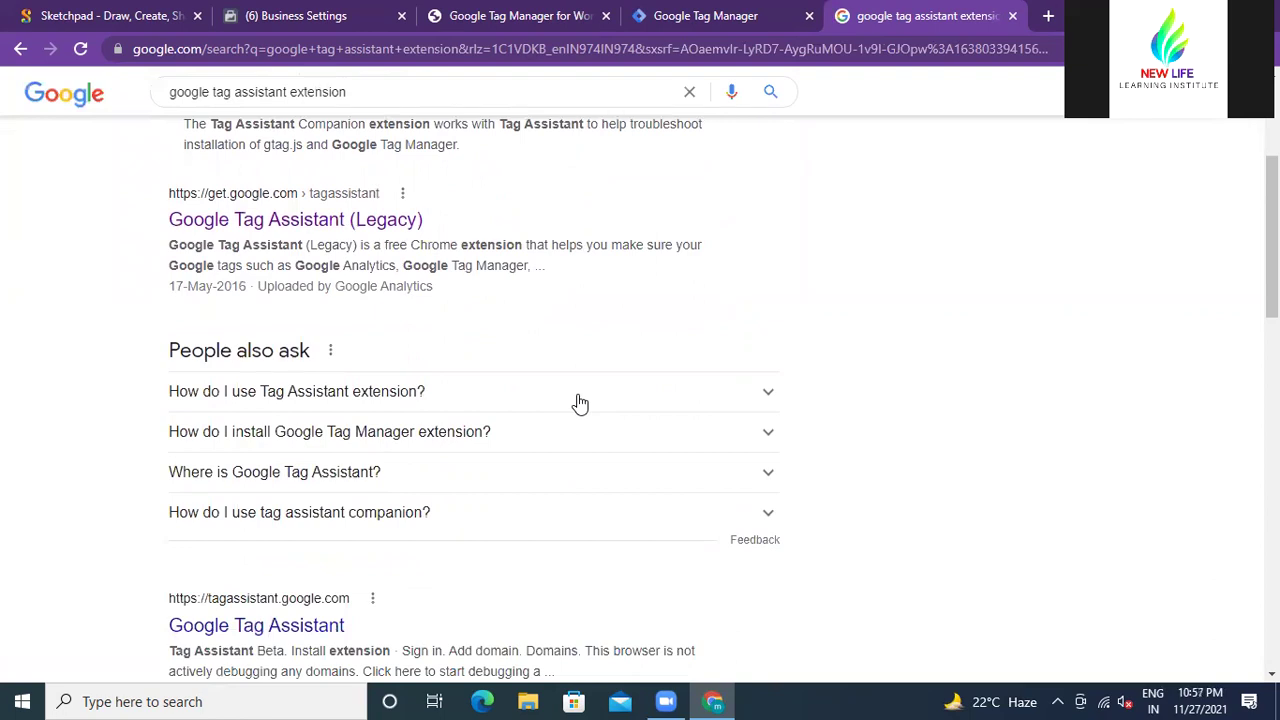
pyautogui.scroll(-6, 578, 401)
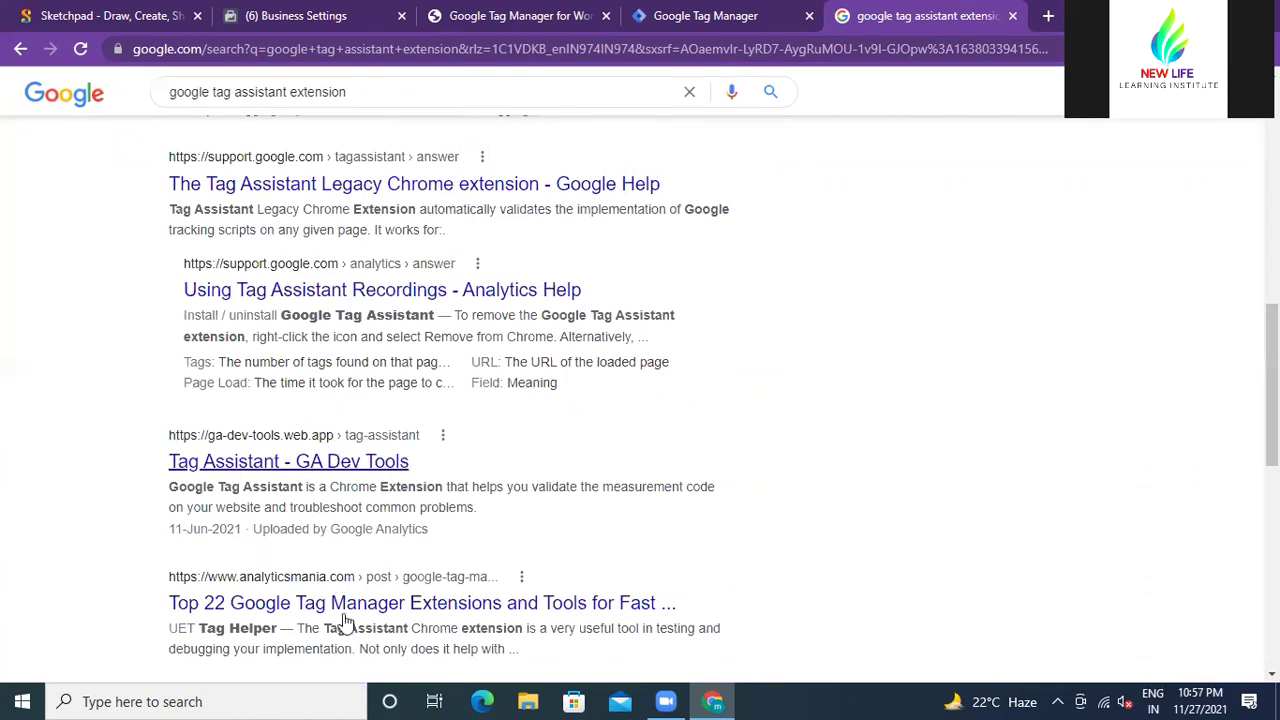
pyautogui.scroll(2, 325, 495)
pyautogui.scroll(1, 325, 495)
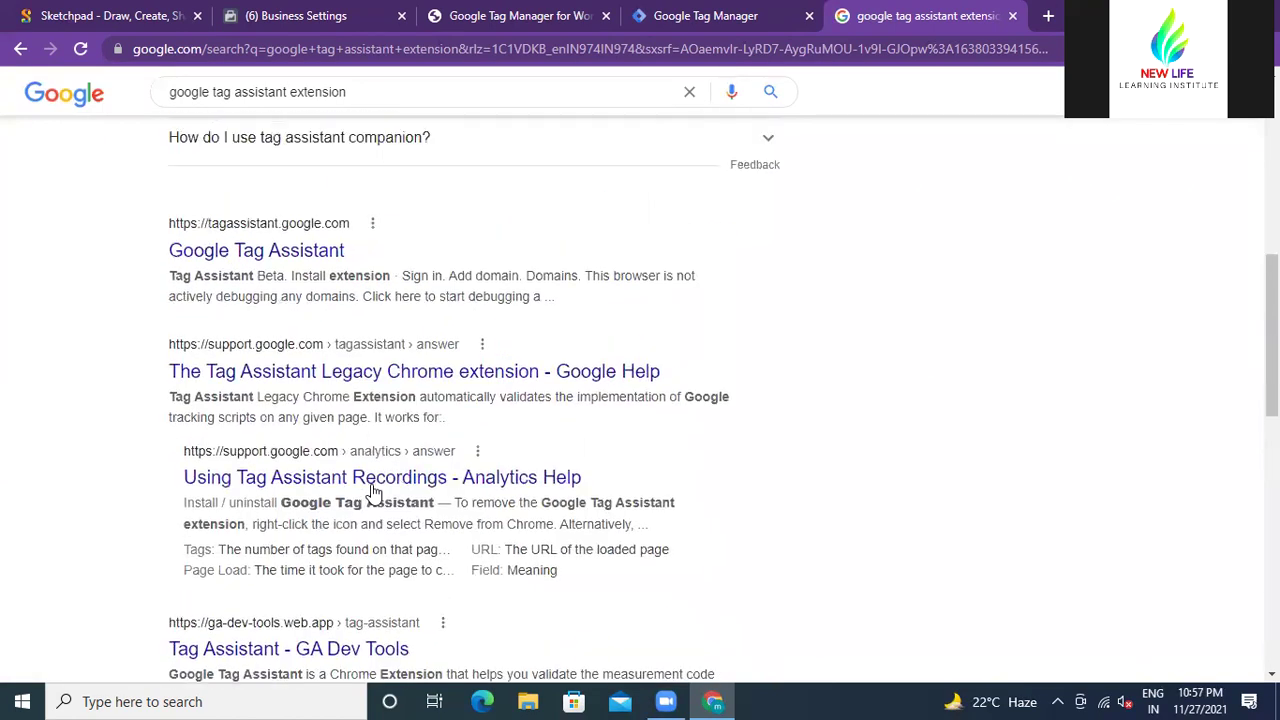
pyautogui.click(292, 258)
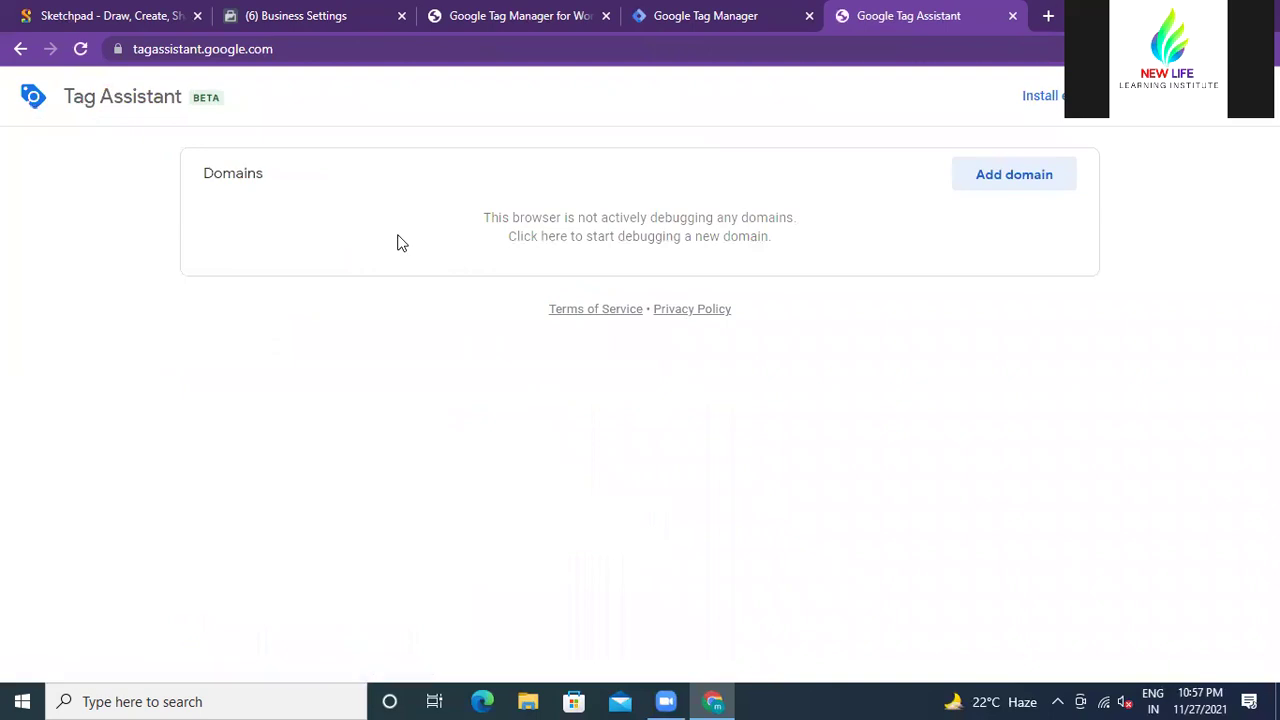
pyautogui.click(20, 50)
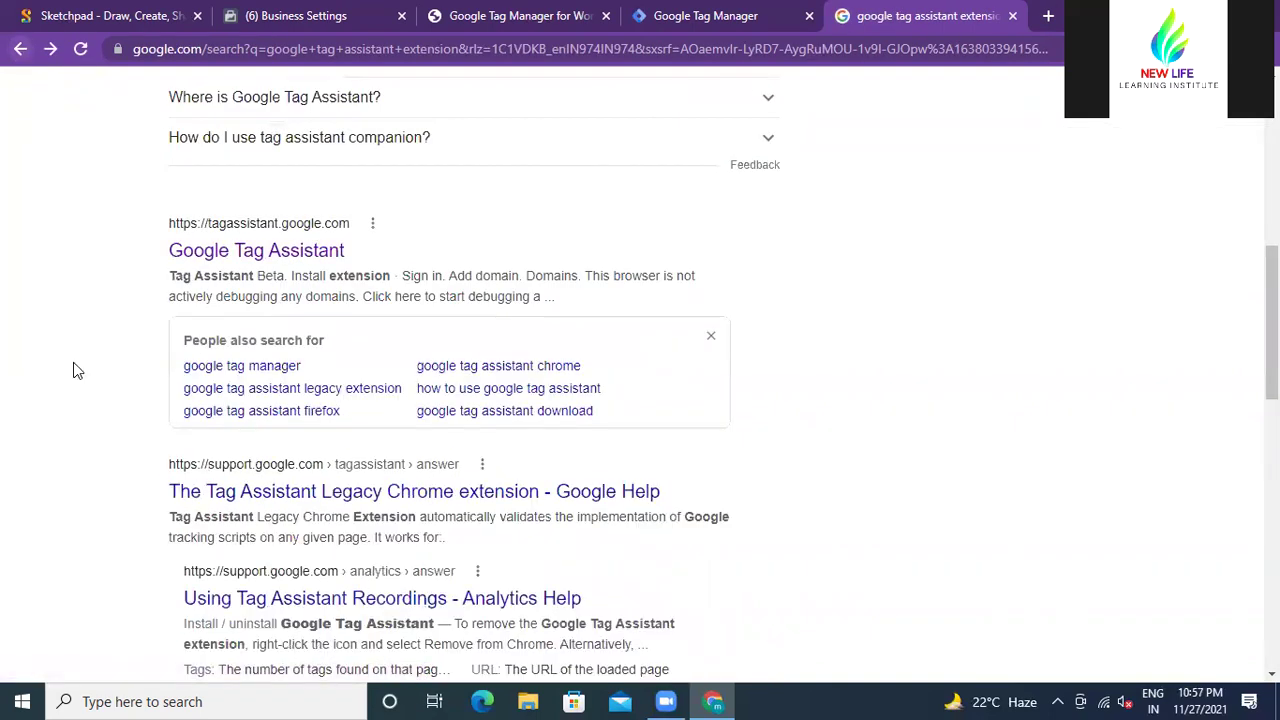
pyautogui.scroll(7, 73, 371)
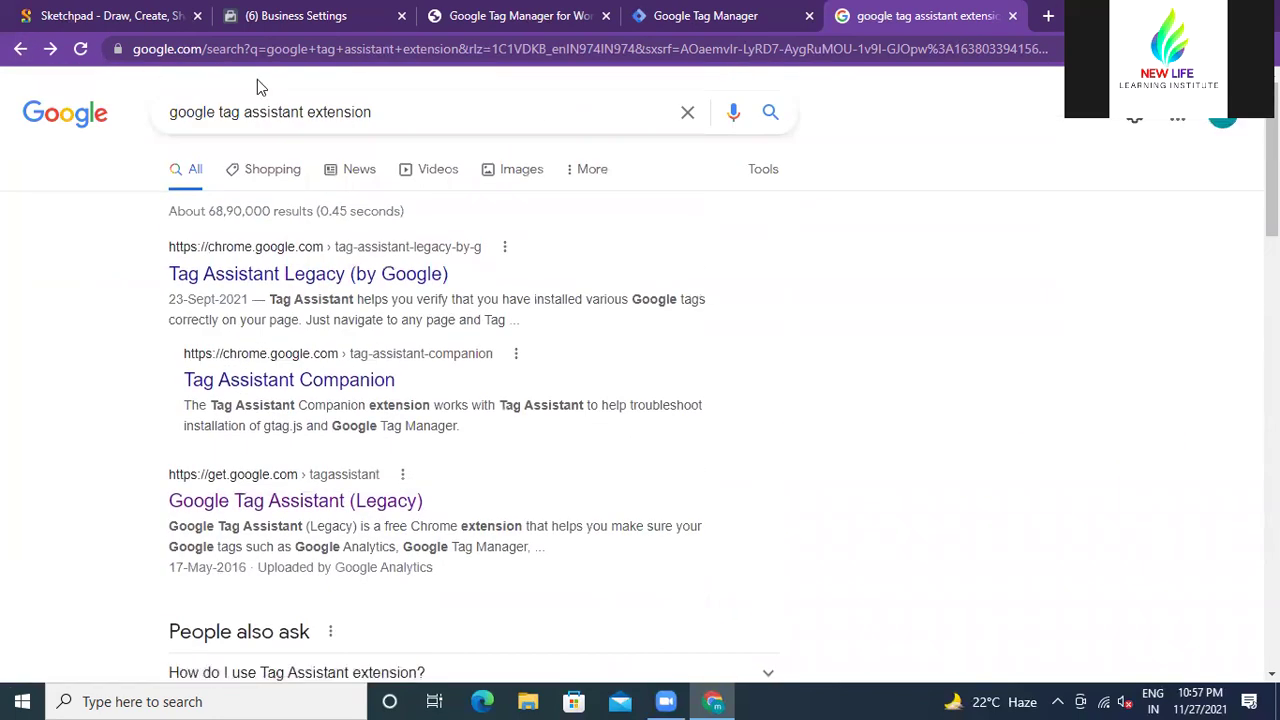
# Refine the query to 'google tag manager assistant chrome extension'.
pyautogui.click(414, 111)
pyautogui.hotkey('ctrl', 'Left')
pyautogui.press('Left')
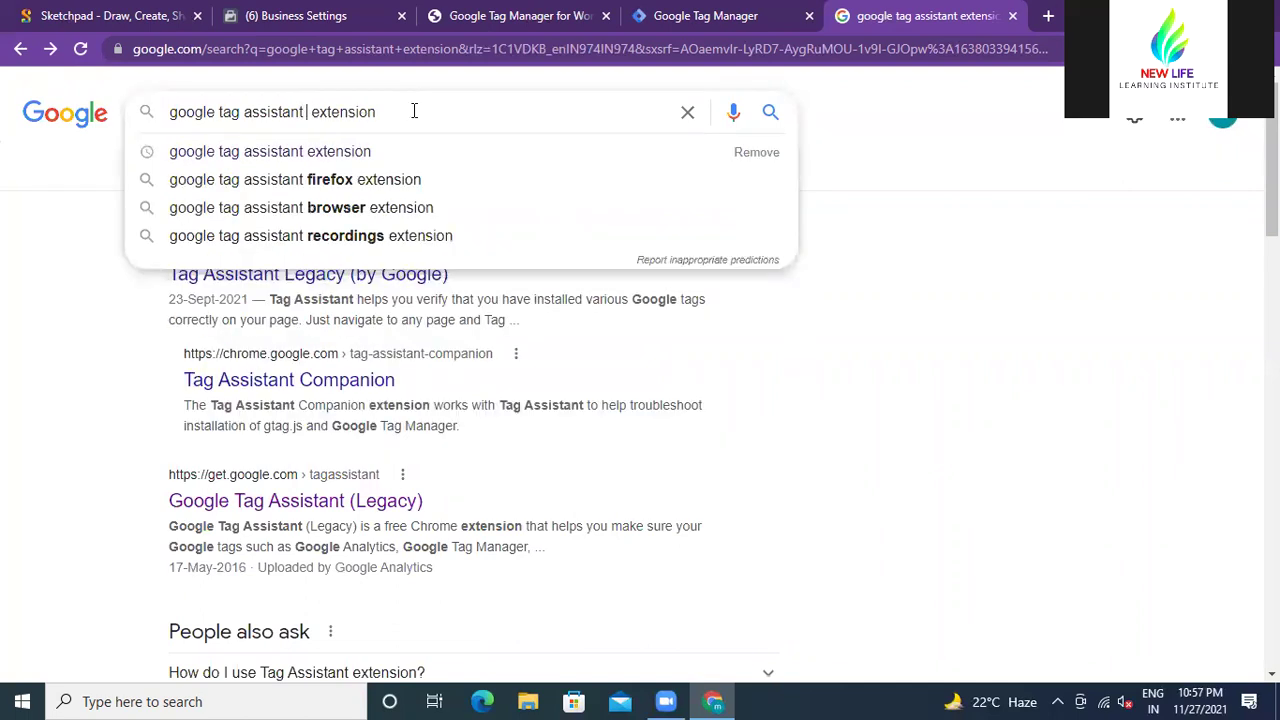
pyautogui.write('chro')
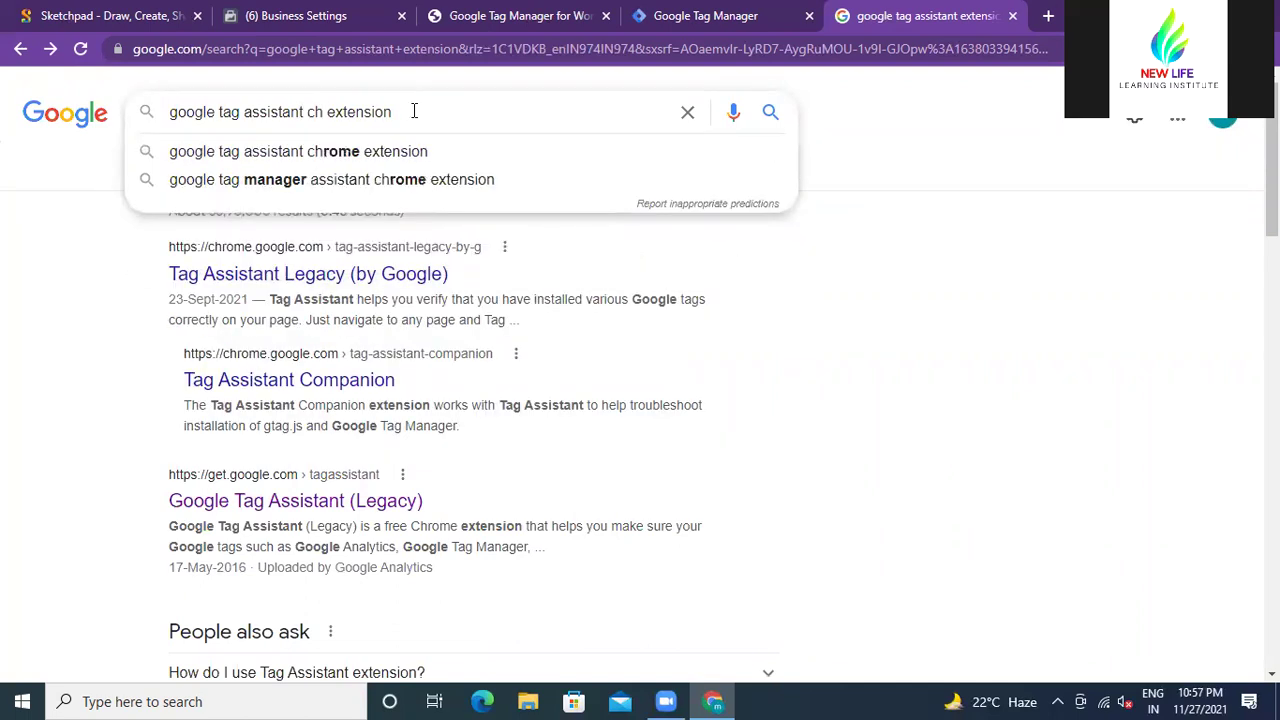
pyautogui.write('me')
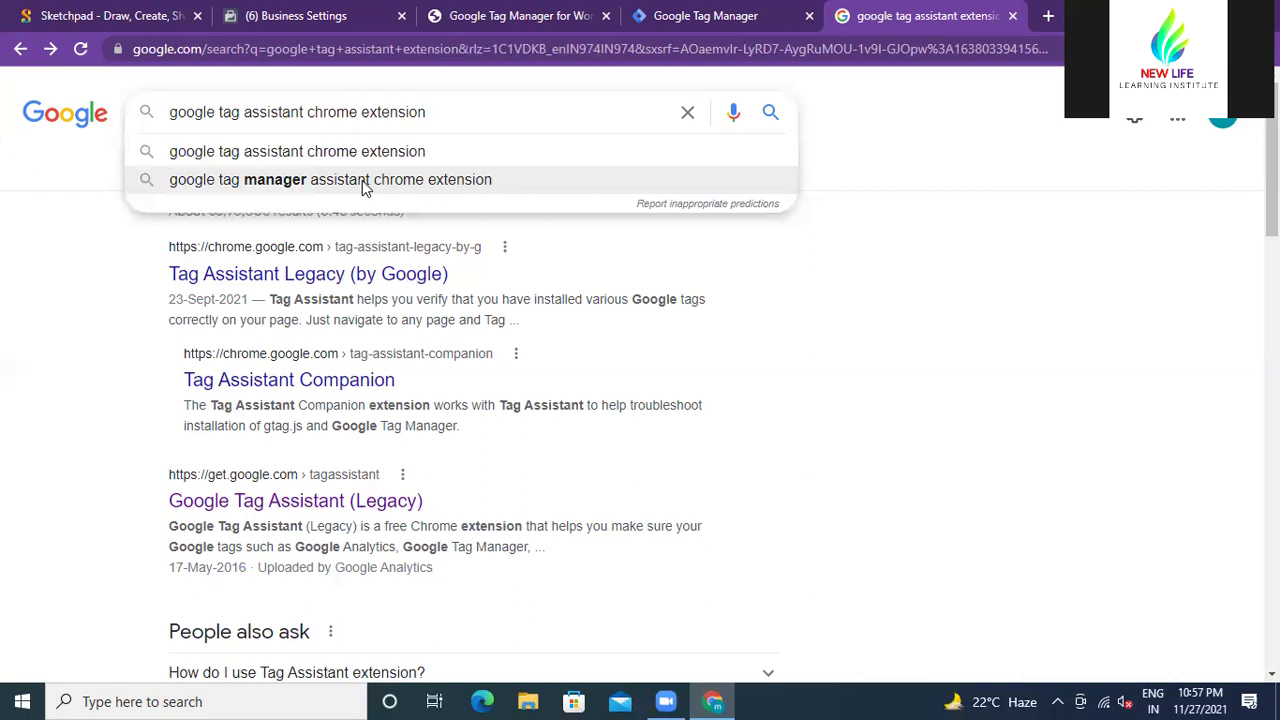
pyautogui.click(365, 183)
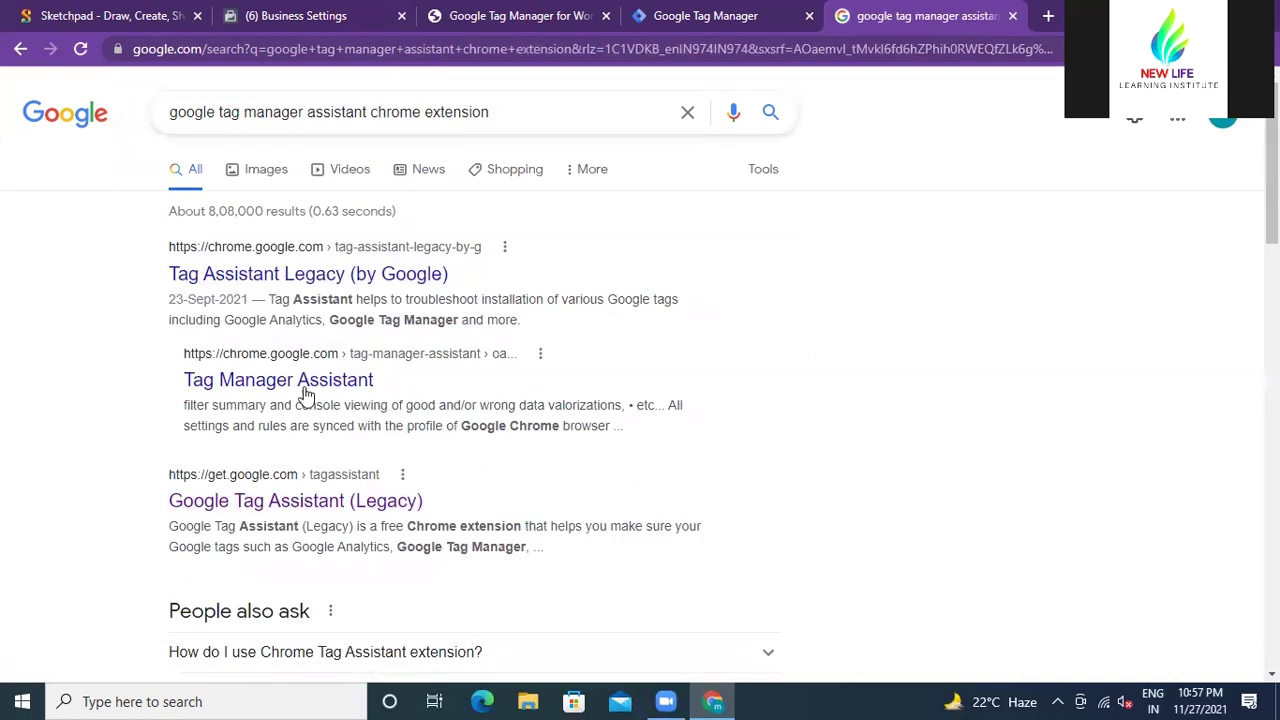
# Review the Tag Manager Assistant Chrome Web Store page, then return to the results.
pyautogui.click(330, 380)
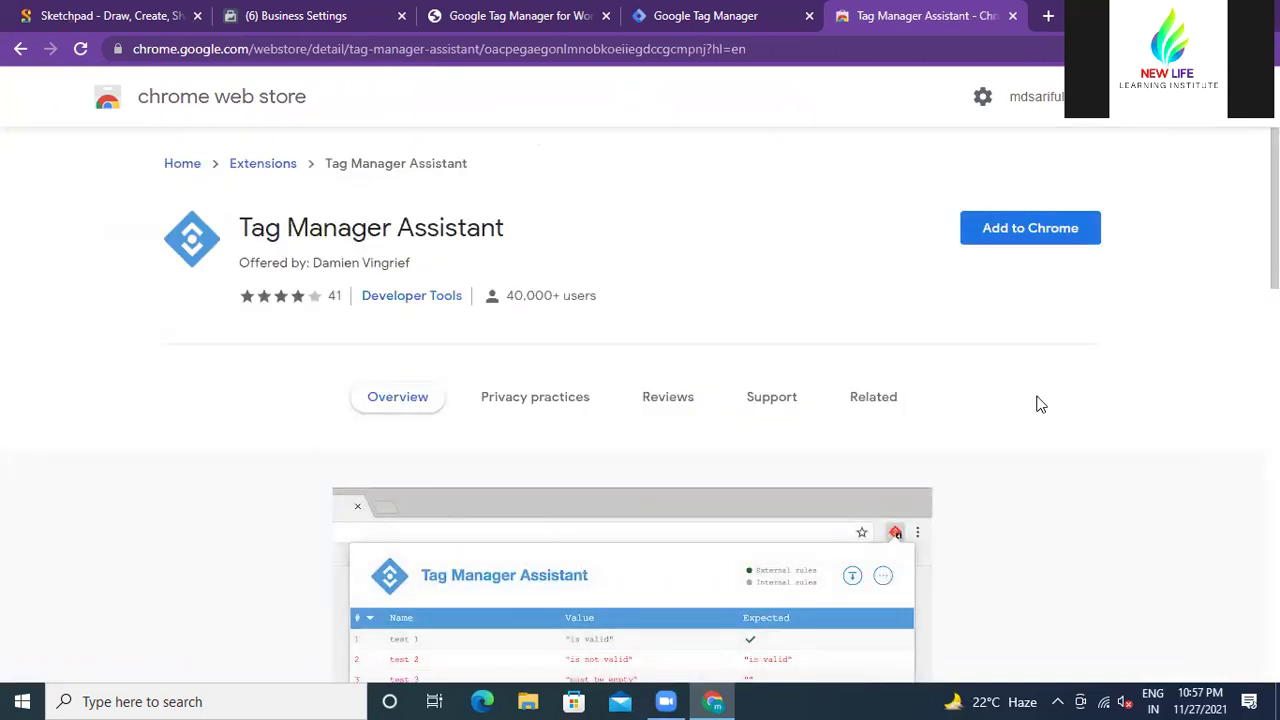
pyautogui.scroll(-2, 1040, 404)
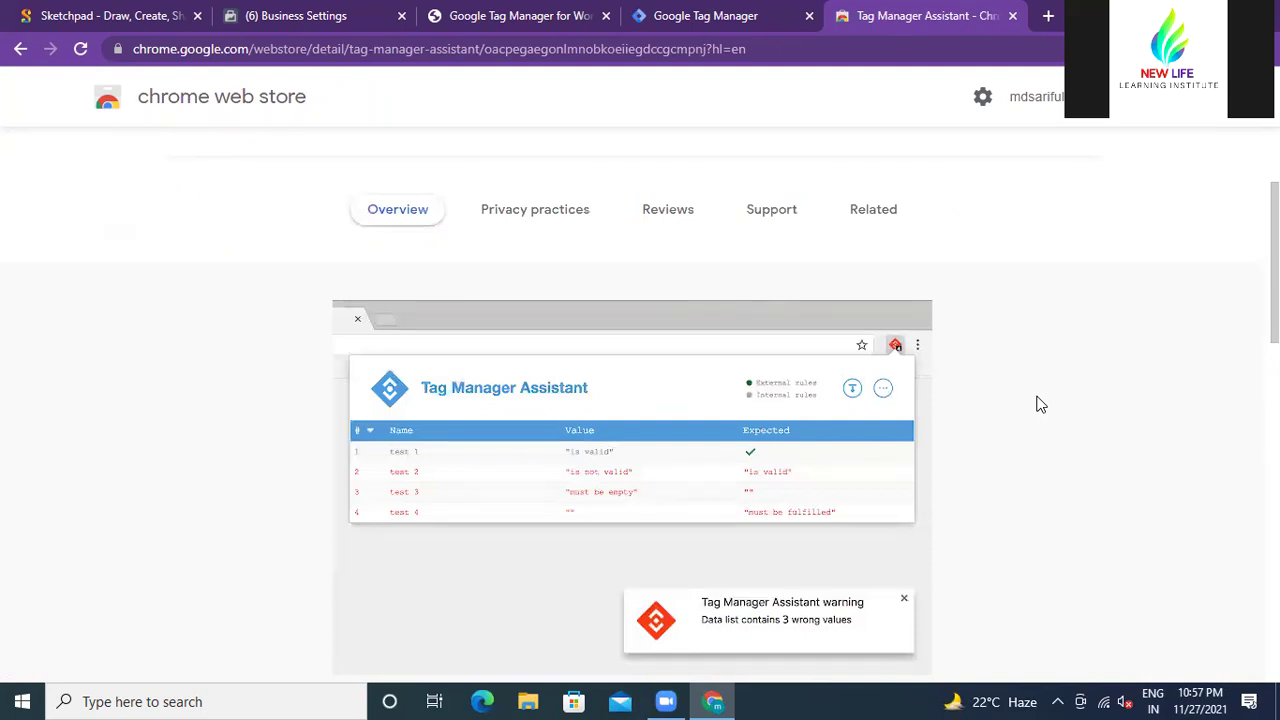
pyautogui.scroll(2, 950, 426)
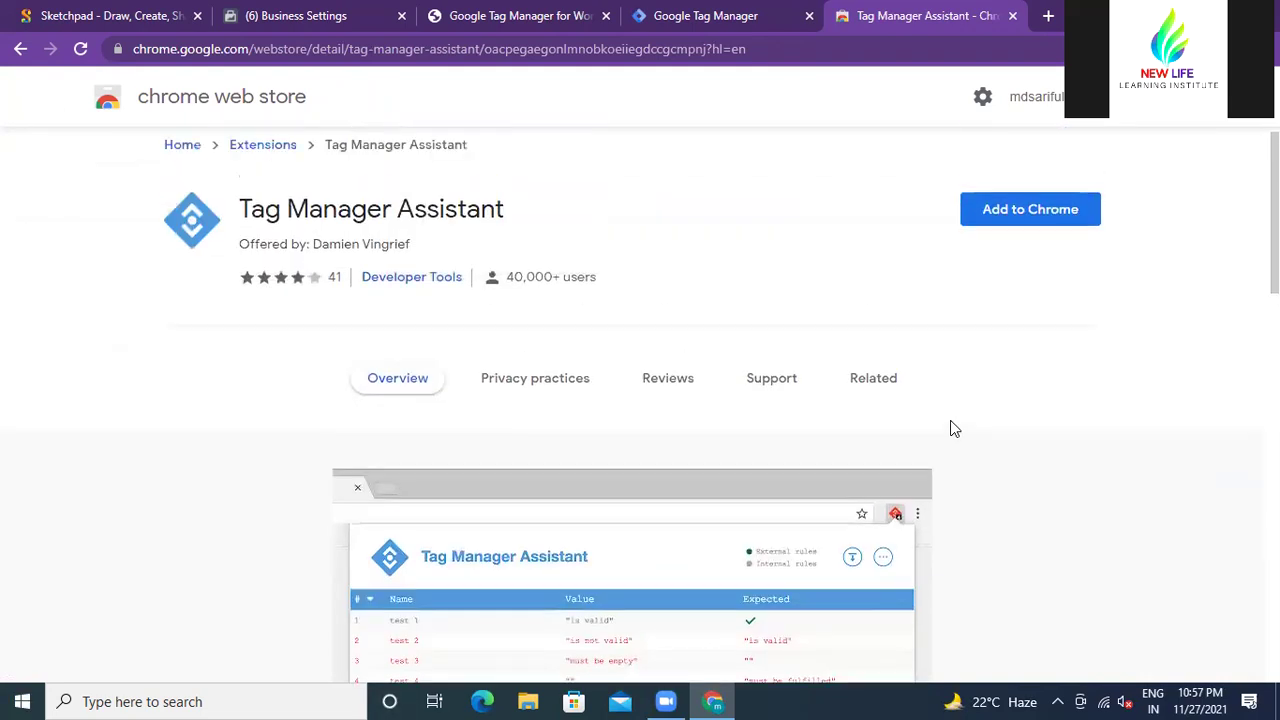
pyautogui.click(20, 49)
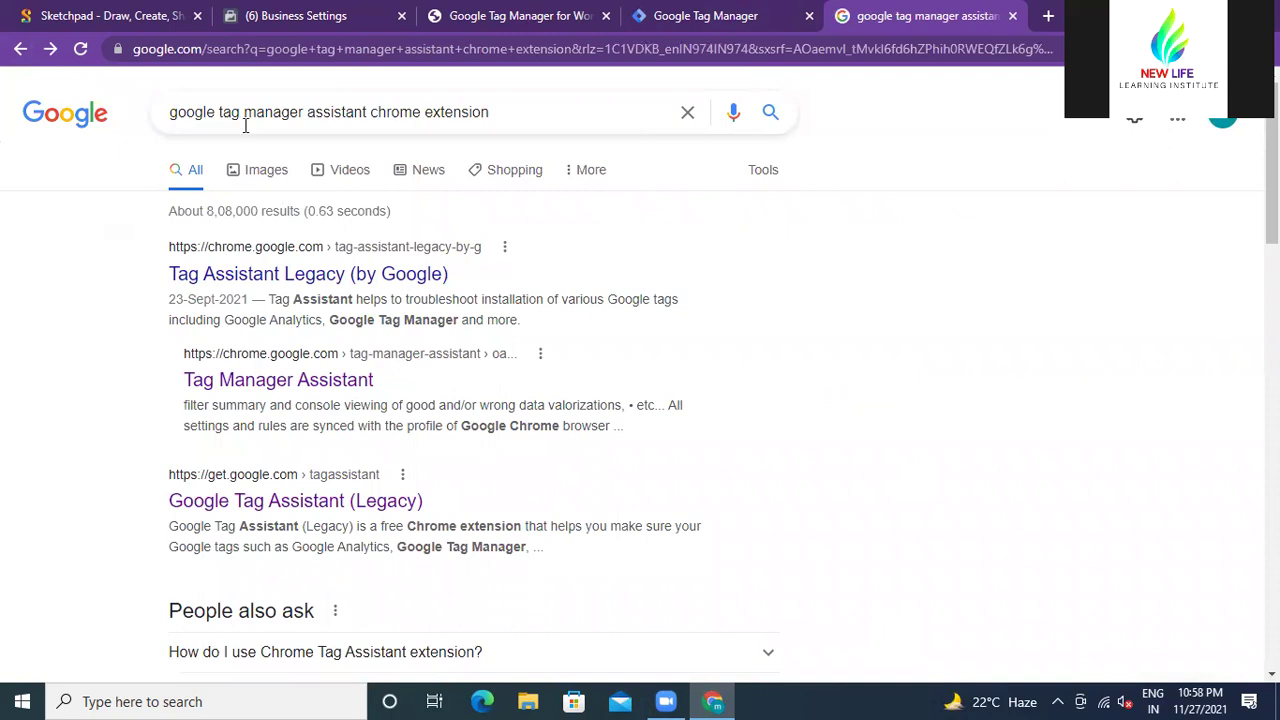
# Clear the previous query from the Google search box.
pyautogui.click(509, 112)
pyautogui.press('BackSpace')
pyautogui.press('BackSpace')
pyautogui.press('BackSpace')
pyautogui.press('BackSpace')
pyautogui.press('BackSpace')
pyautogui.press('BackSpace')
pyautogui.press('BackSpace')
pyautogui.press('BackSpace')
pyautogui.press('BackSpace')
pyautogui.press('BackSpace')
pyautogui.press('BackSpace')
pyautogui.press('BackSpace')
pyautogui.press('BackSpace')
pyautogui.press('BackSpace')
pyautogui.press('BackSpace')
pyautogui.press('BackSpace')
pyautogui.press('BackSpace')
pyautogui.press('BackSpace')
pyautogui.press('BackSpace')
pyautogui.press('BackSpace')
pyautogui.press('BackSpace')
pyautogui.press('BackSpace')
pyautogui.press('BackSpace')
pyautogui.press('BackSpace')
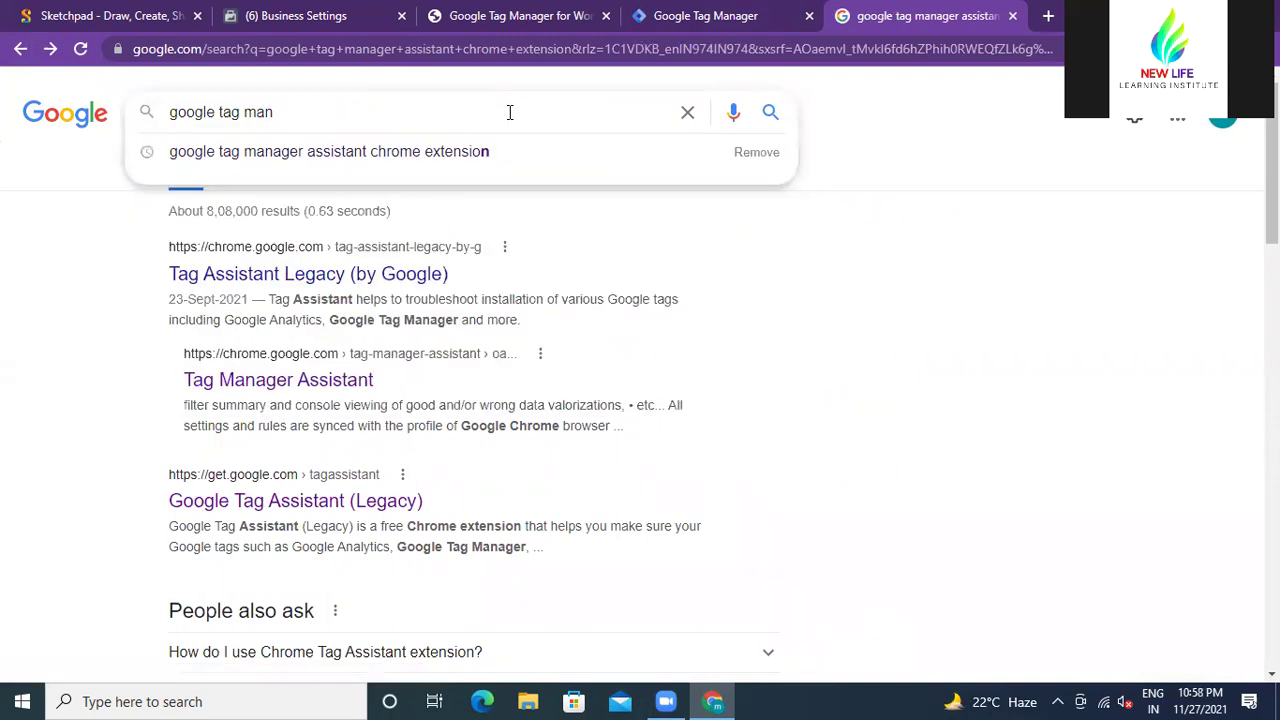
pyautogui.press('BackSpace')
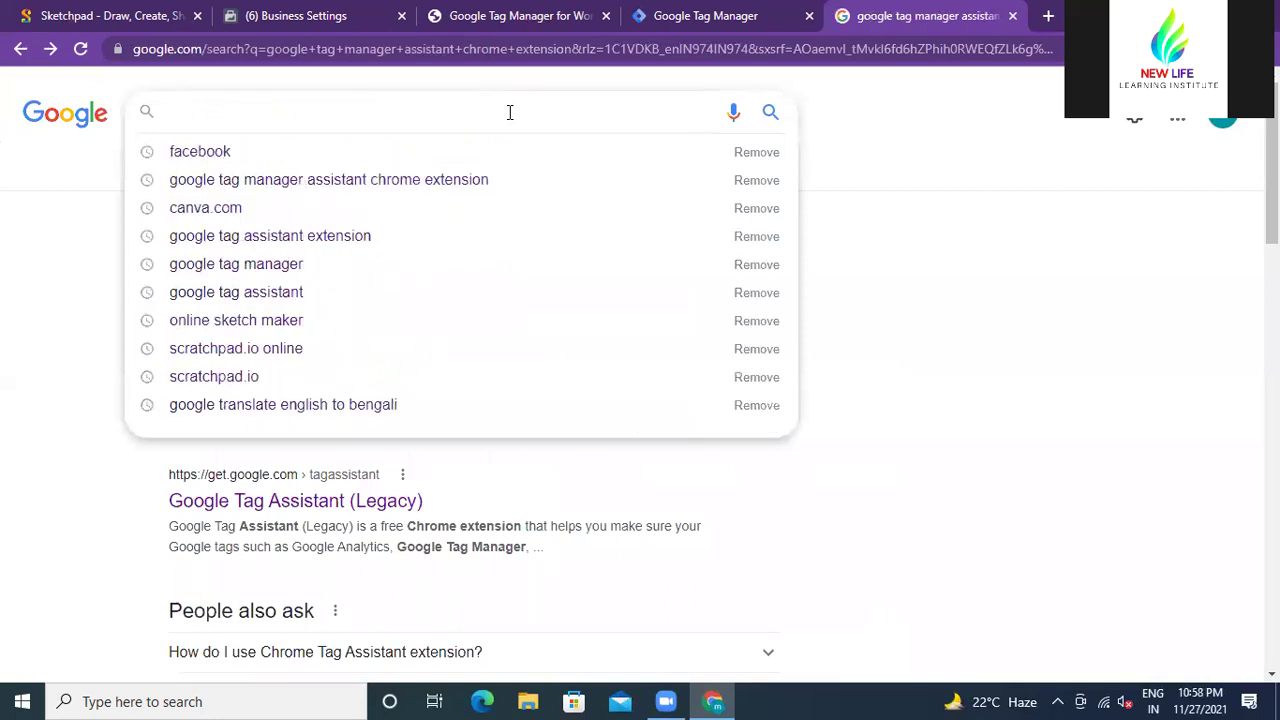
pyautogui.write('g')
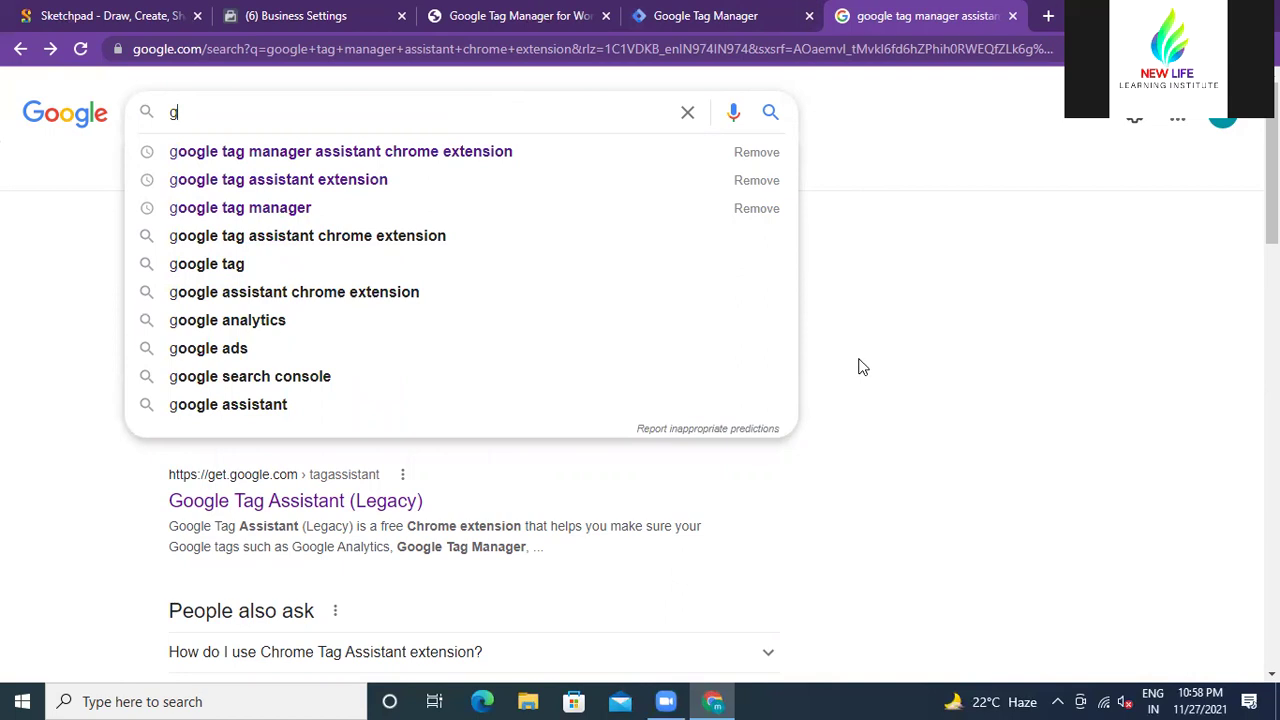
pyautogui.click(760, 652)
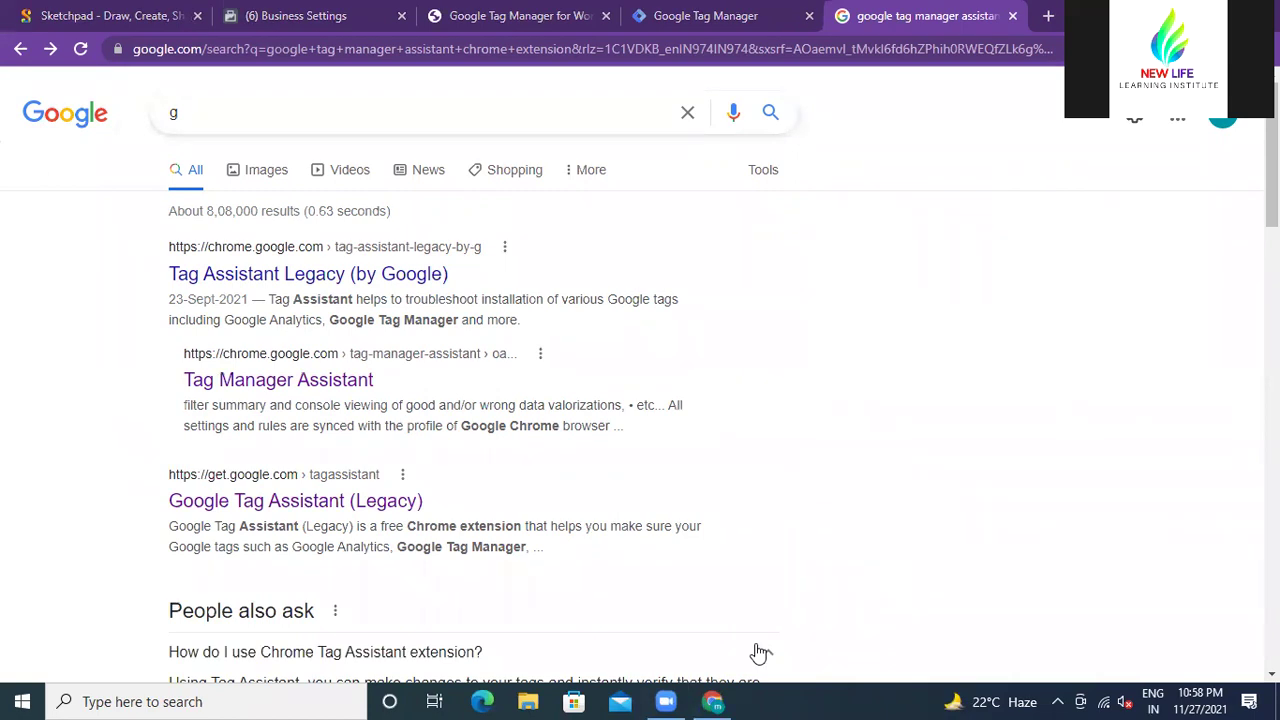
# Paste the Tag Assistant Legacy Chrome Web Store address into Google and search it.
pyautogui.rightClick(199, 114)
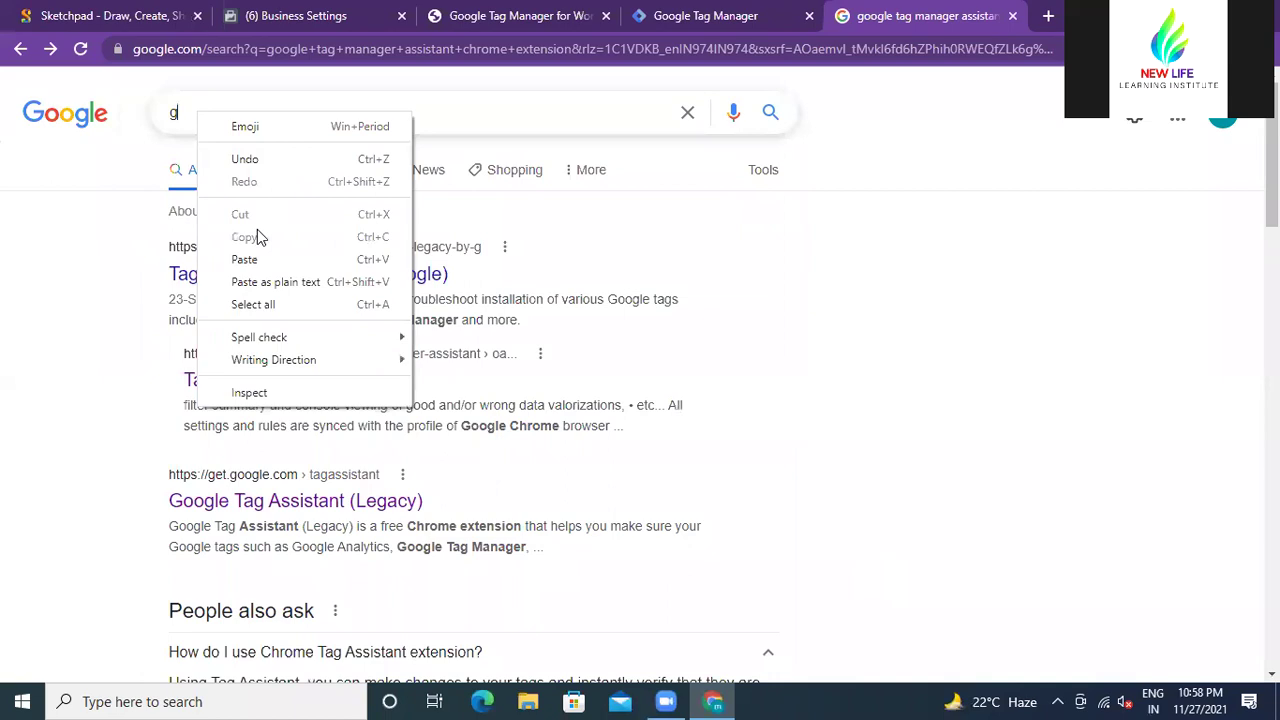
pyautogui.click(250, 259)
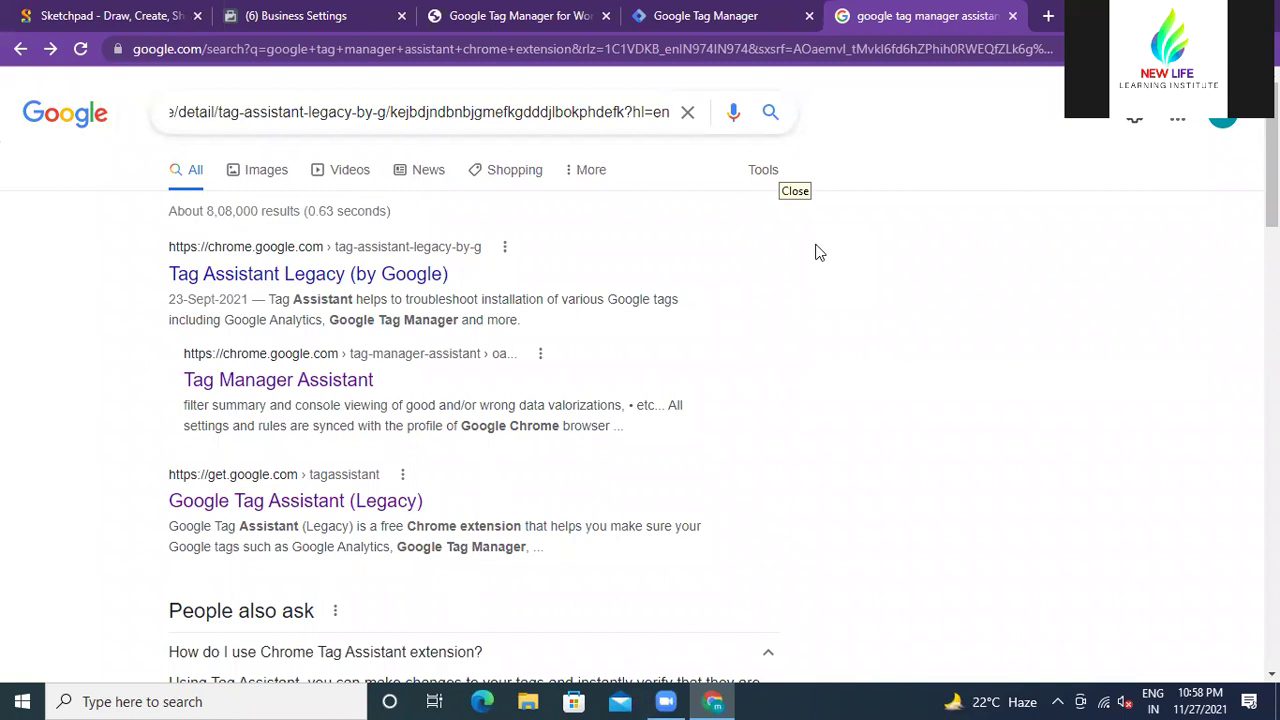
pyautogui.click(689, 114)
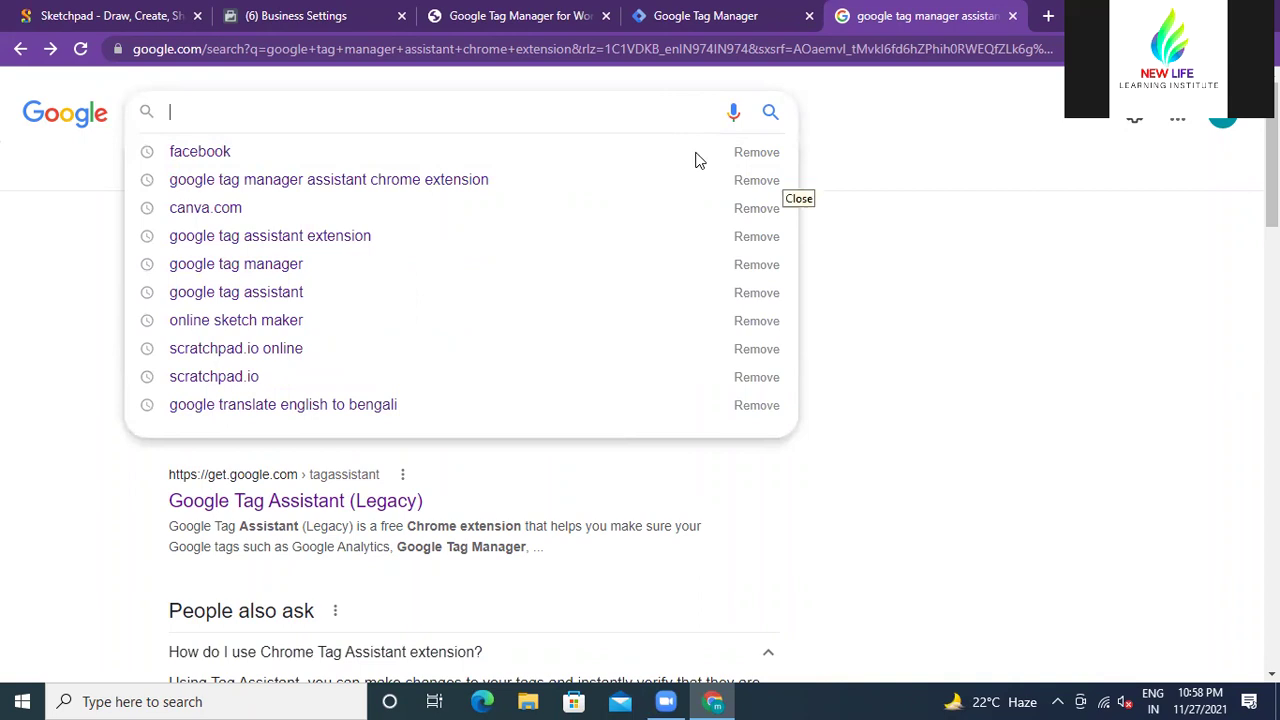
pyautogui.rightClick(167, 104)
pyautogui.click(140, 205)
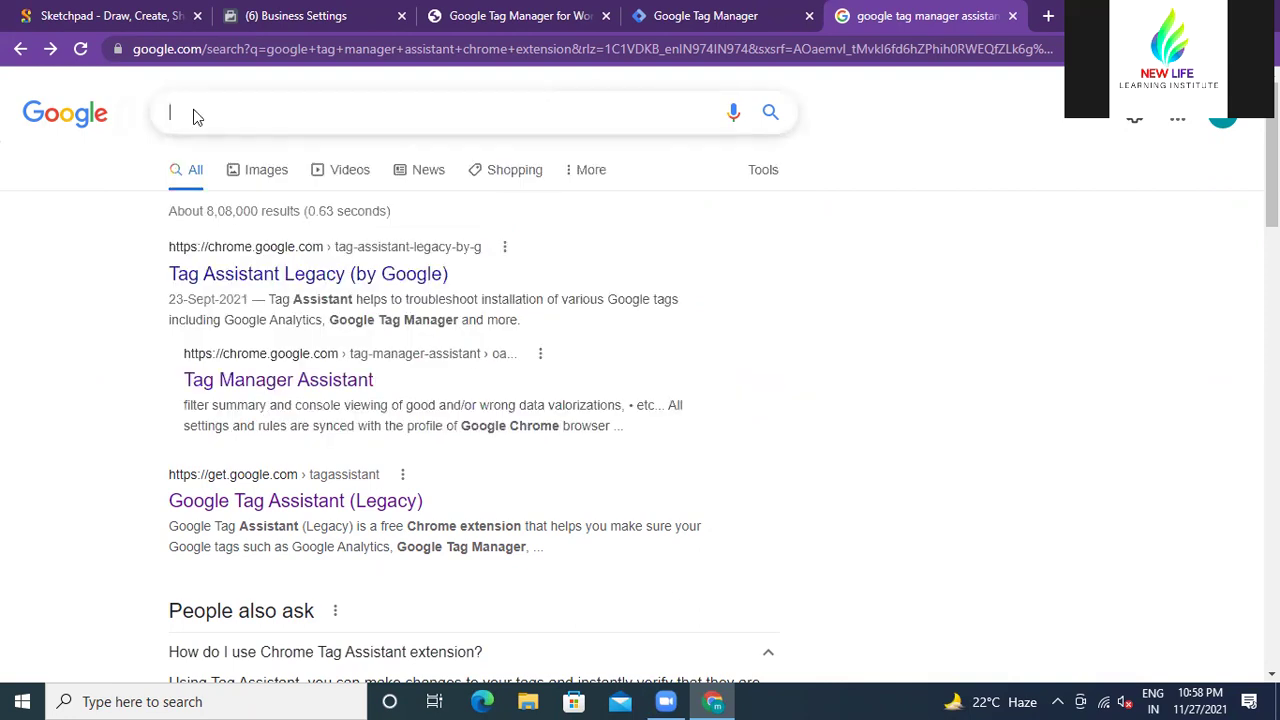
pyautogui.rightClick(194, 114)
pyautogui.click(243, 259)
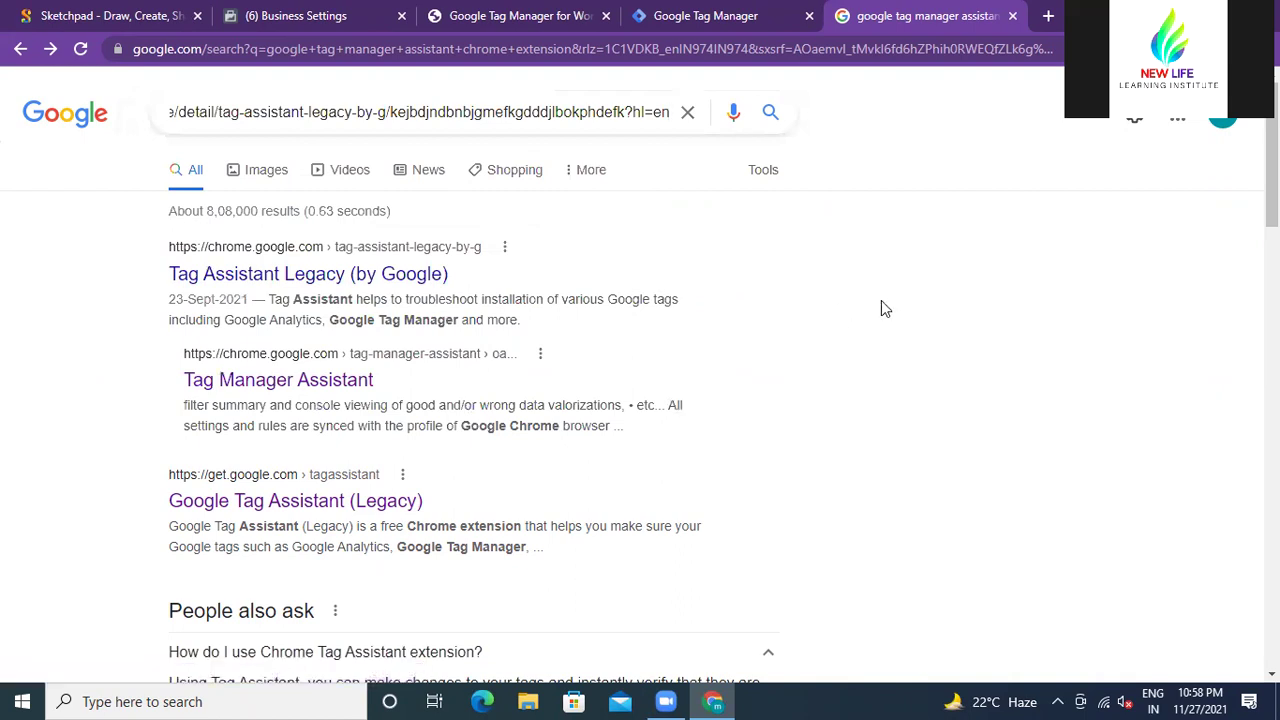
pyautogui.press('Return')
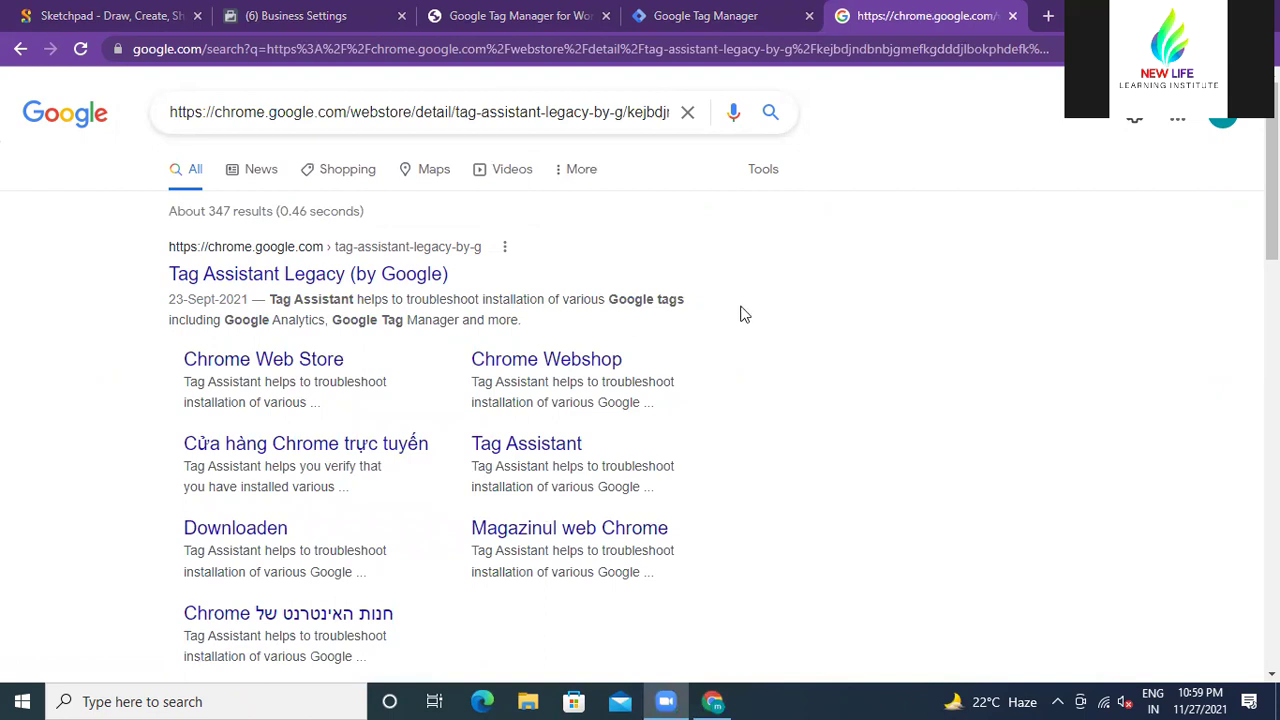
# Install Tag Assistant Legacy from its English-translated store page and pin it to the toolbar.
pyautogui.click(285, 360)
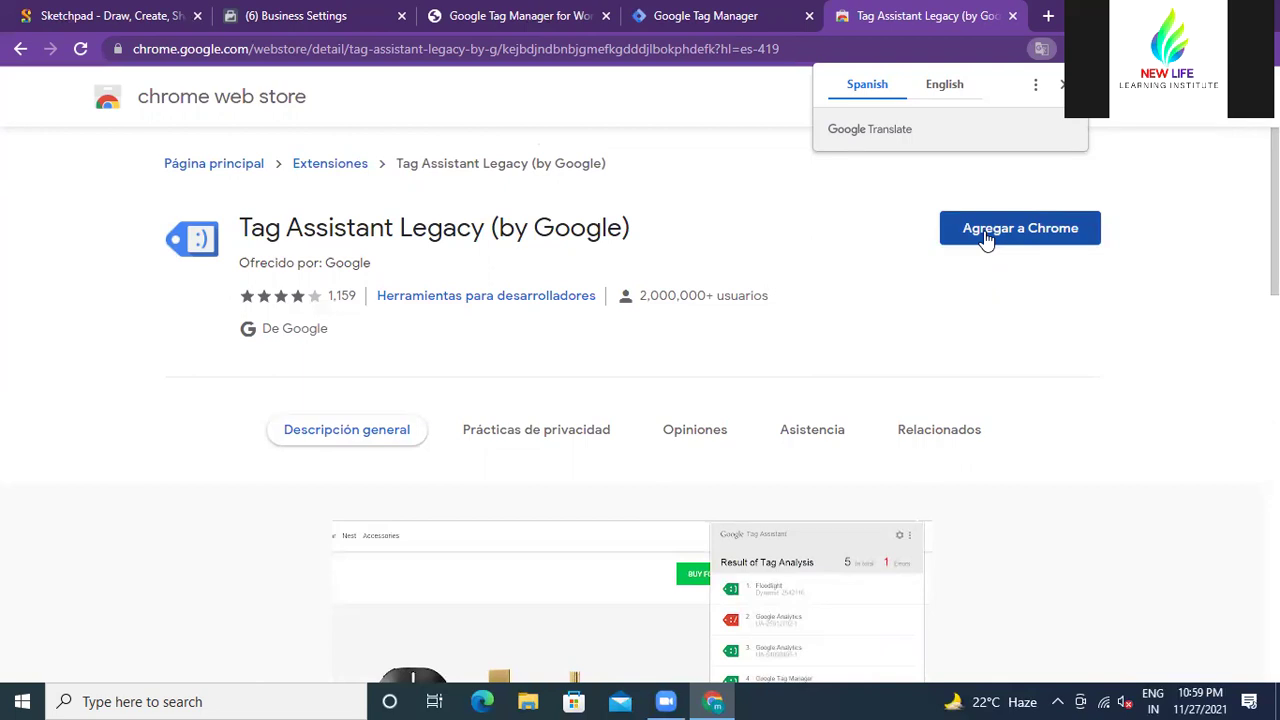
pyautogui.click(950, 92)
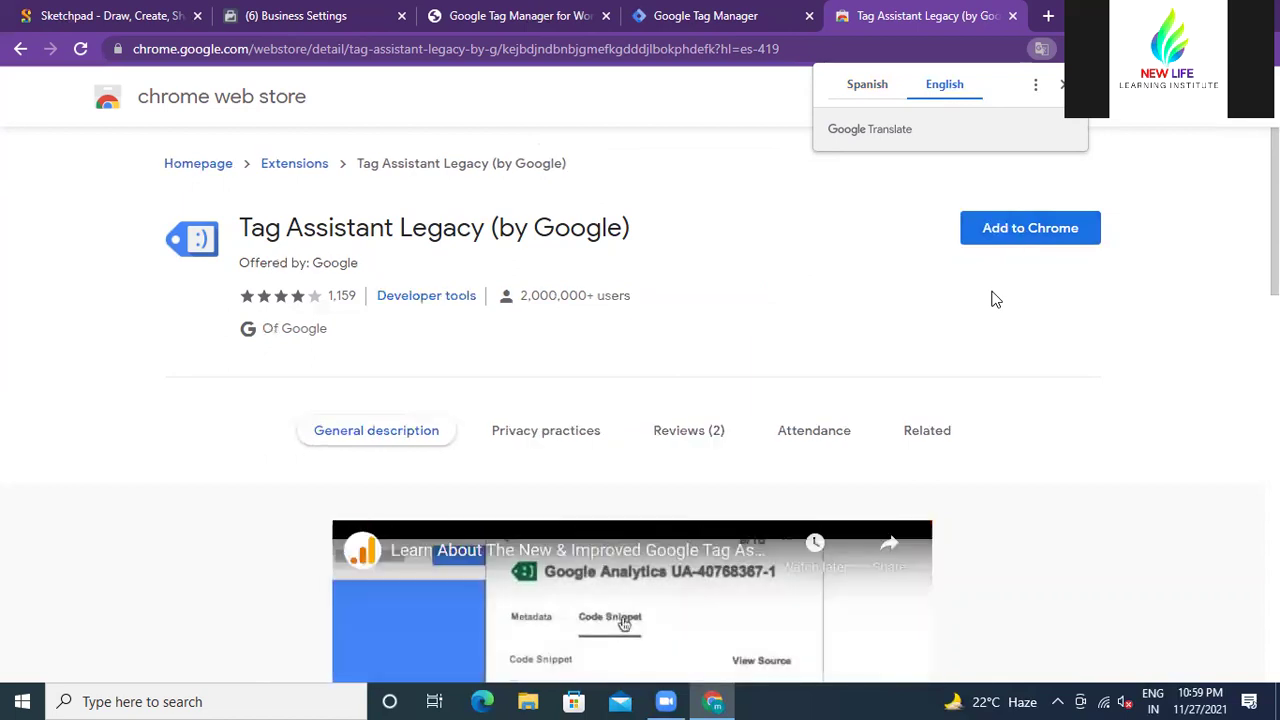
pyautogui.click(995, 233)
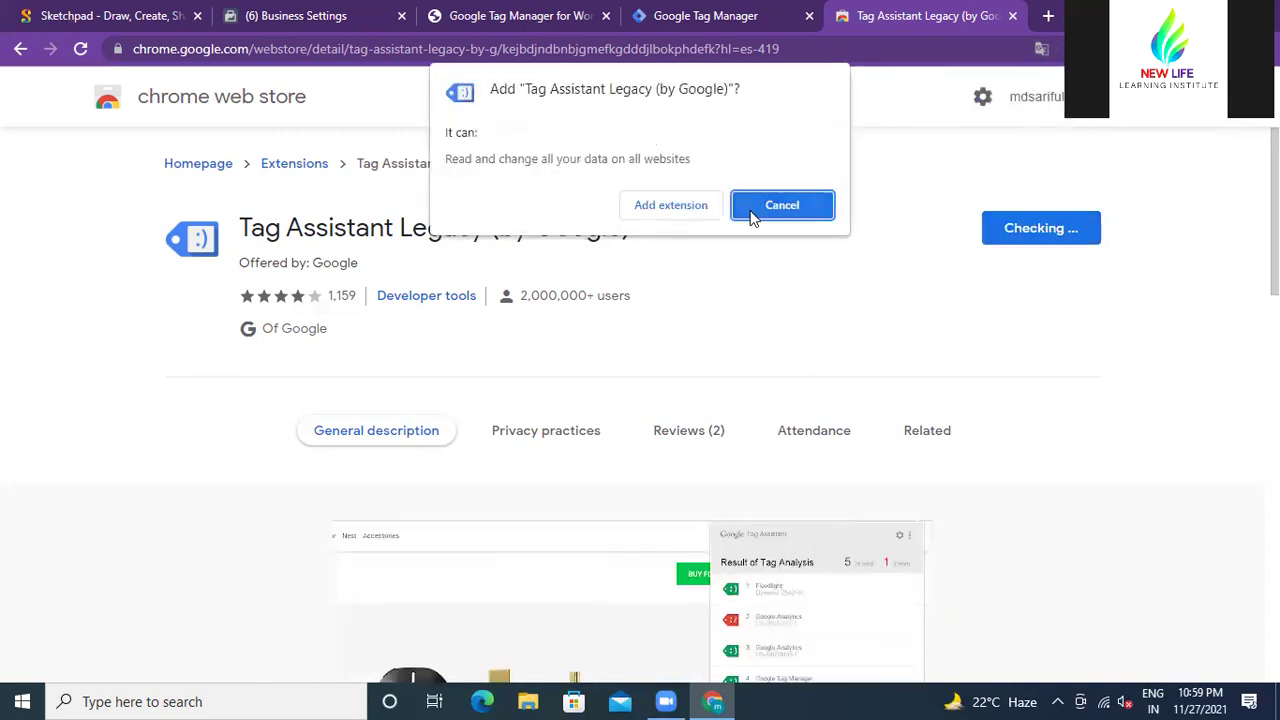
pyautogui.click(662, 210)
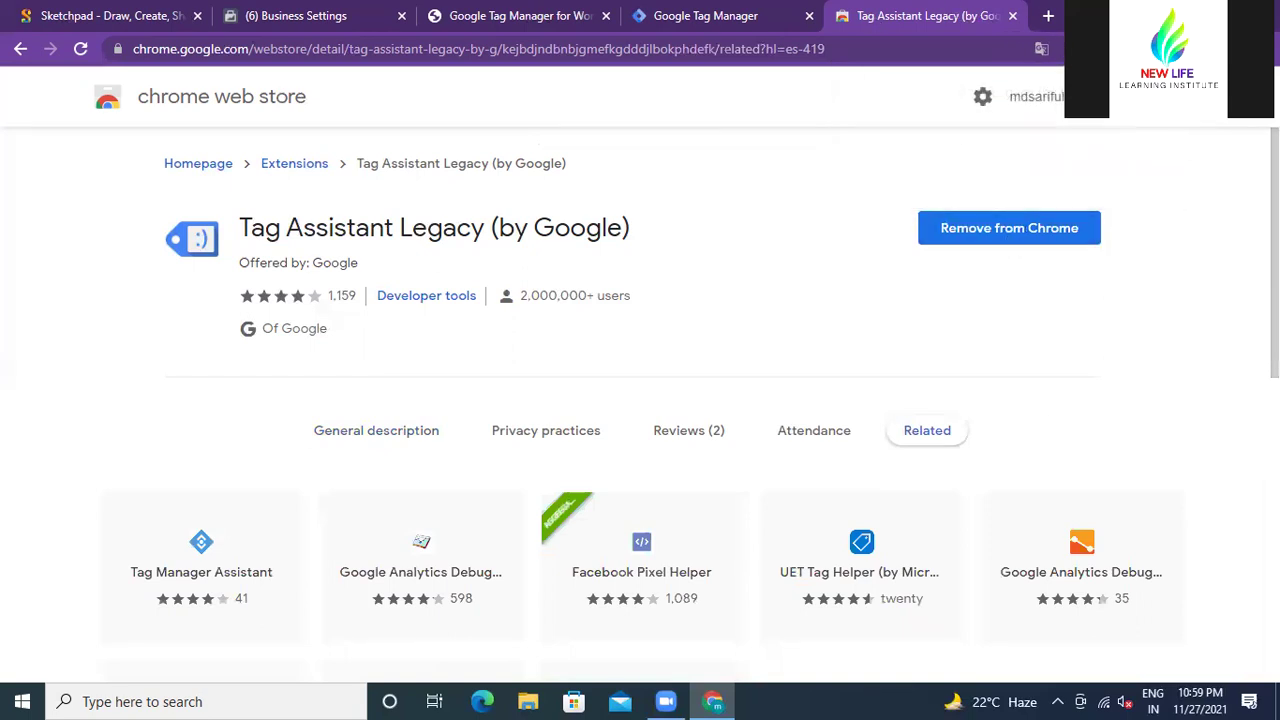
pyautogui.click(1198, 48)
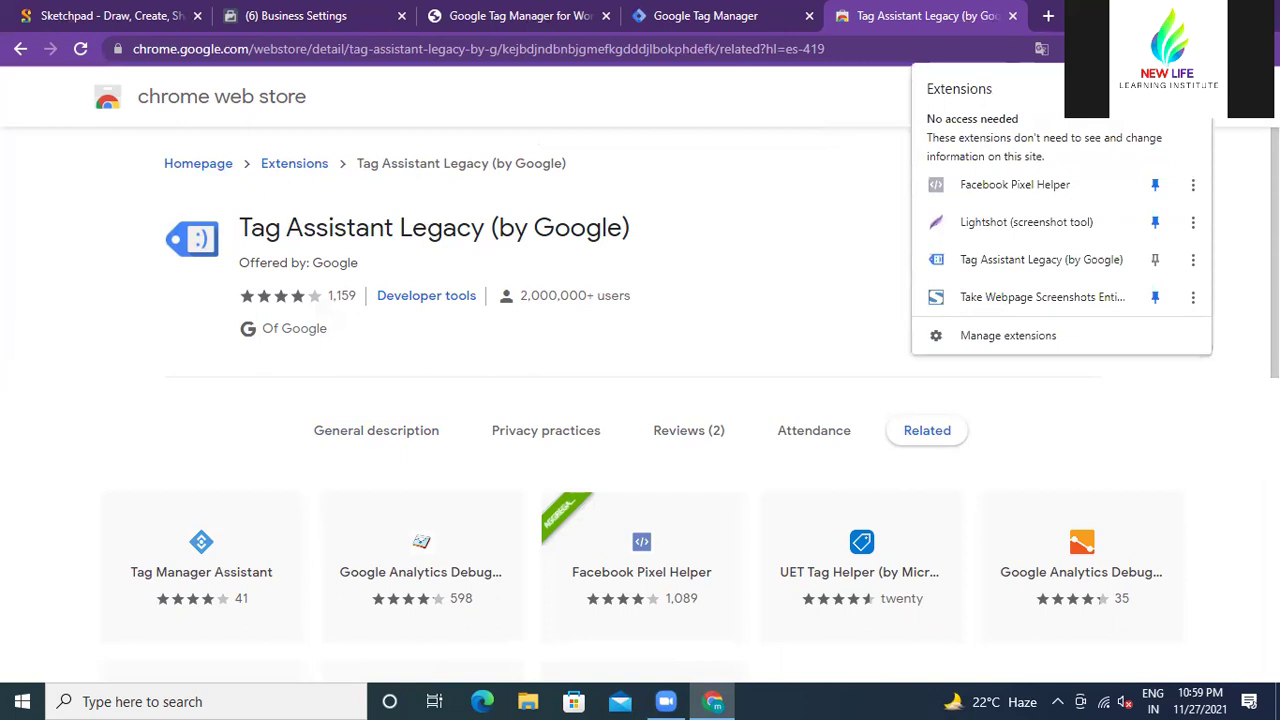
pyautogui.click(1156, 261)
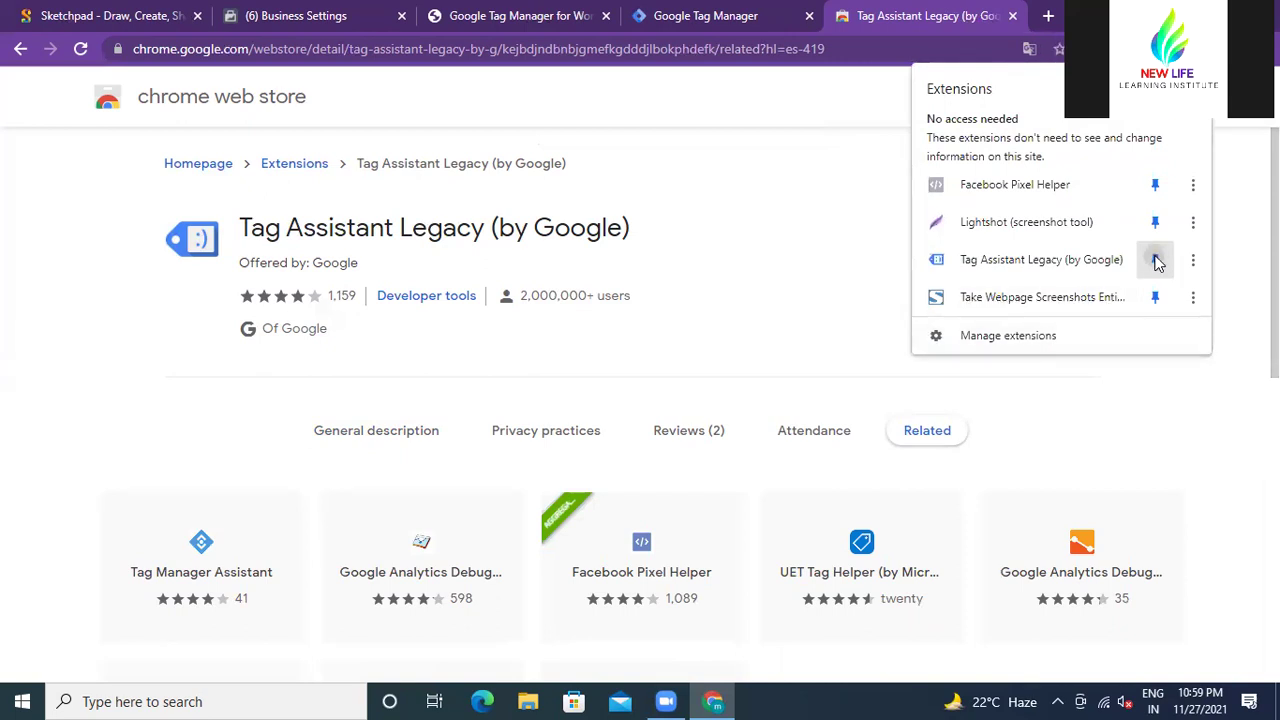
pyautogui.click(1207, 422)
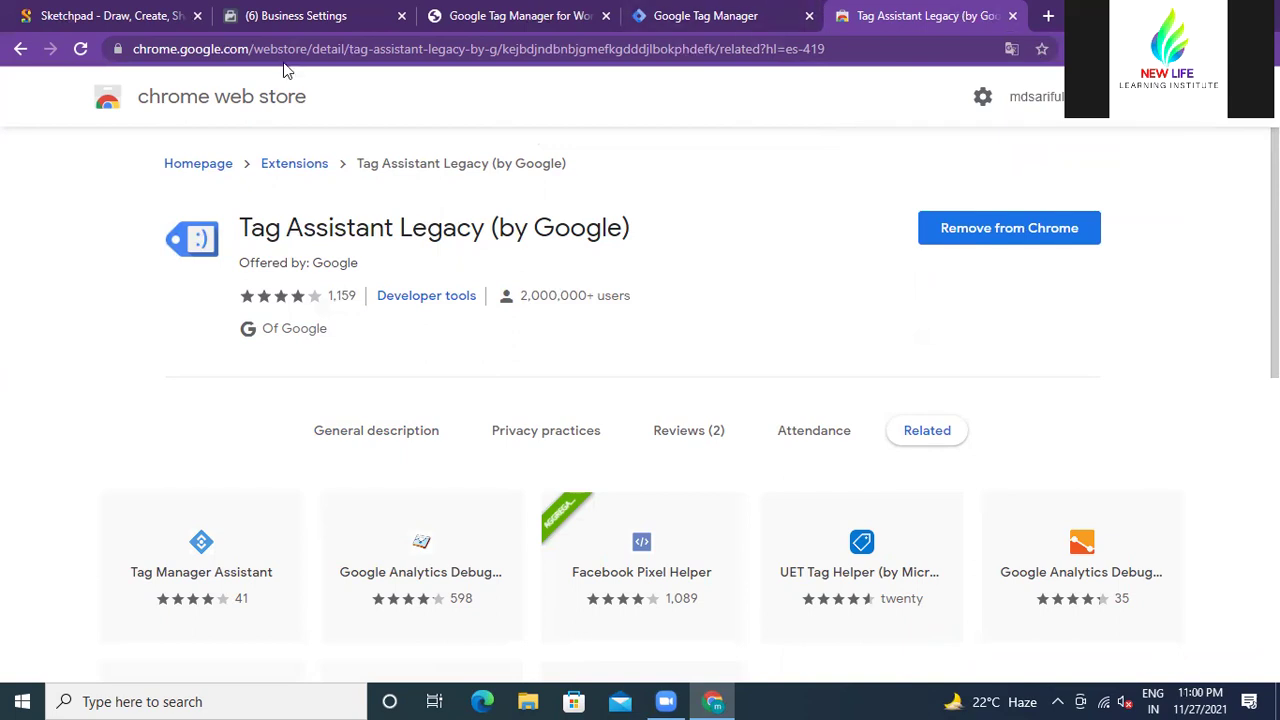
# Step back through the browsing history to the empty New Tab page.
pyautogui.click(20, 49)
pyautogui.click(20, 49)
pyautogui.click(20, 49)
pyautogui.click(20, 49)
pyautogui.click(20, 49)
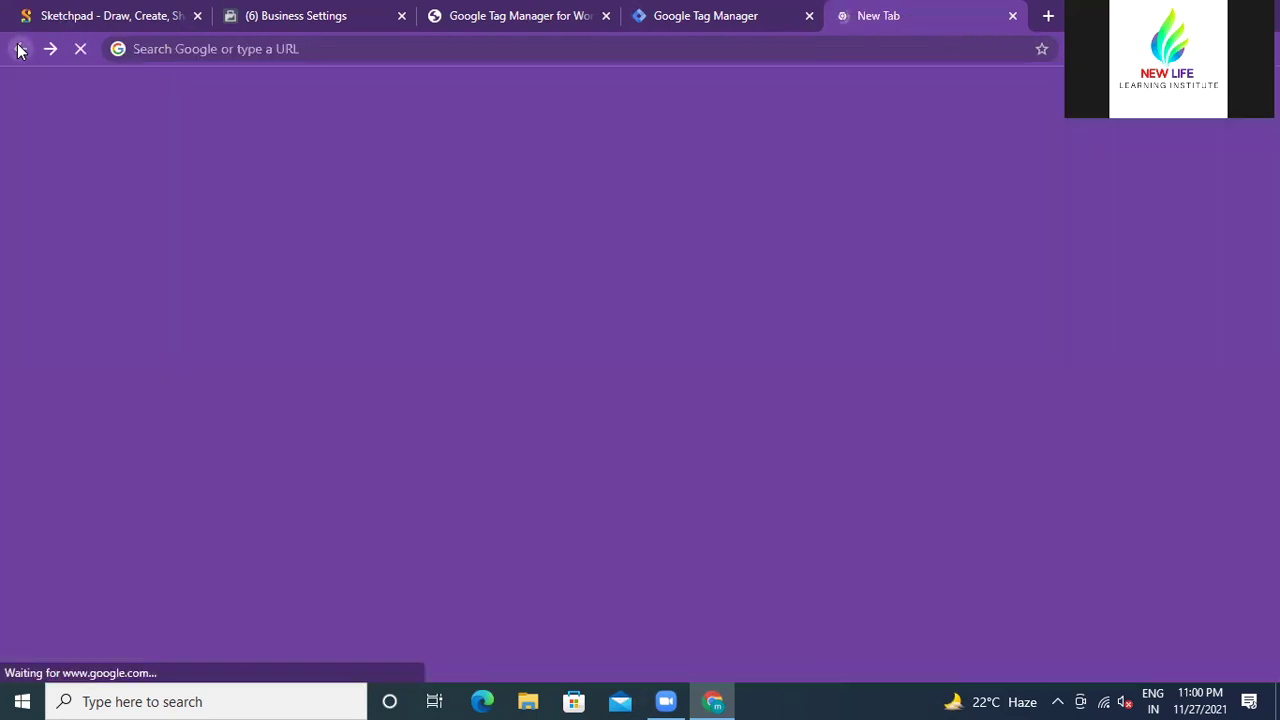
pyautogui.click(20, 49)
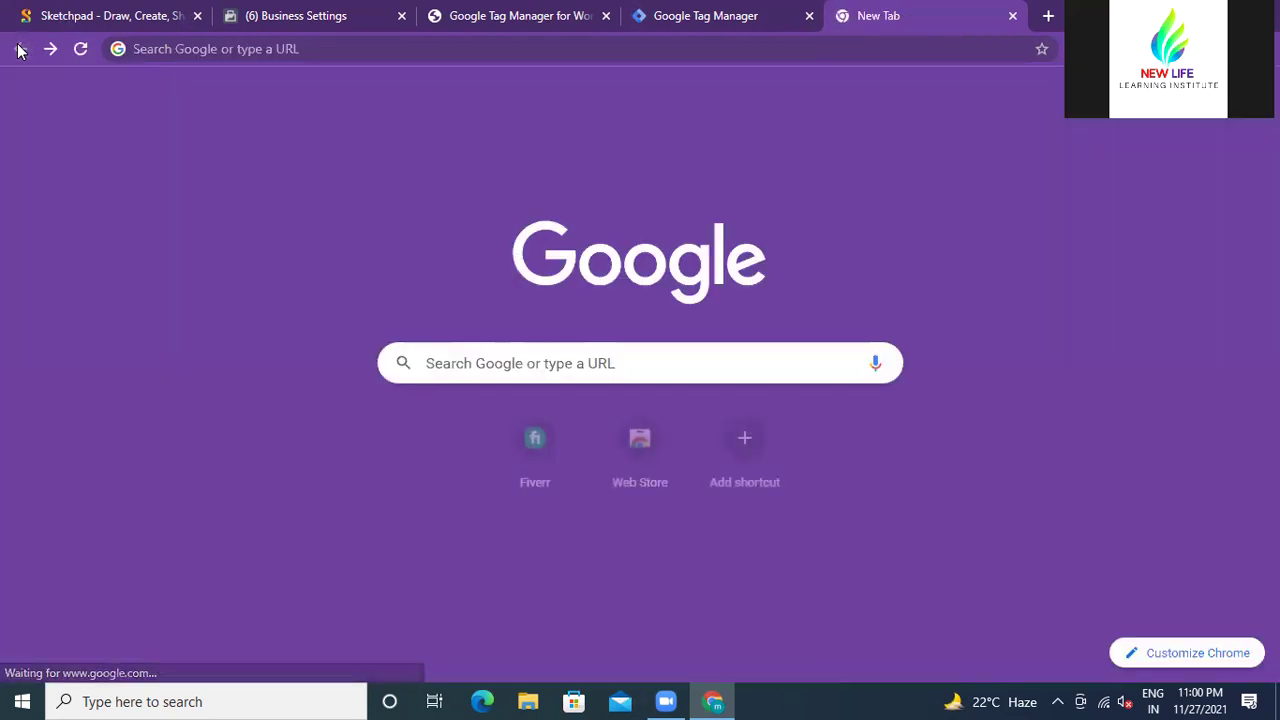
# Open the live Organic Store site in a new tab and launch Tag Assistant Legacy's setup there.
pyautogui.click(1011, 17)
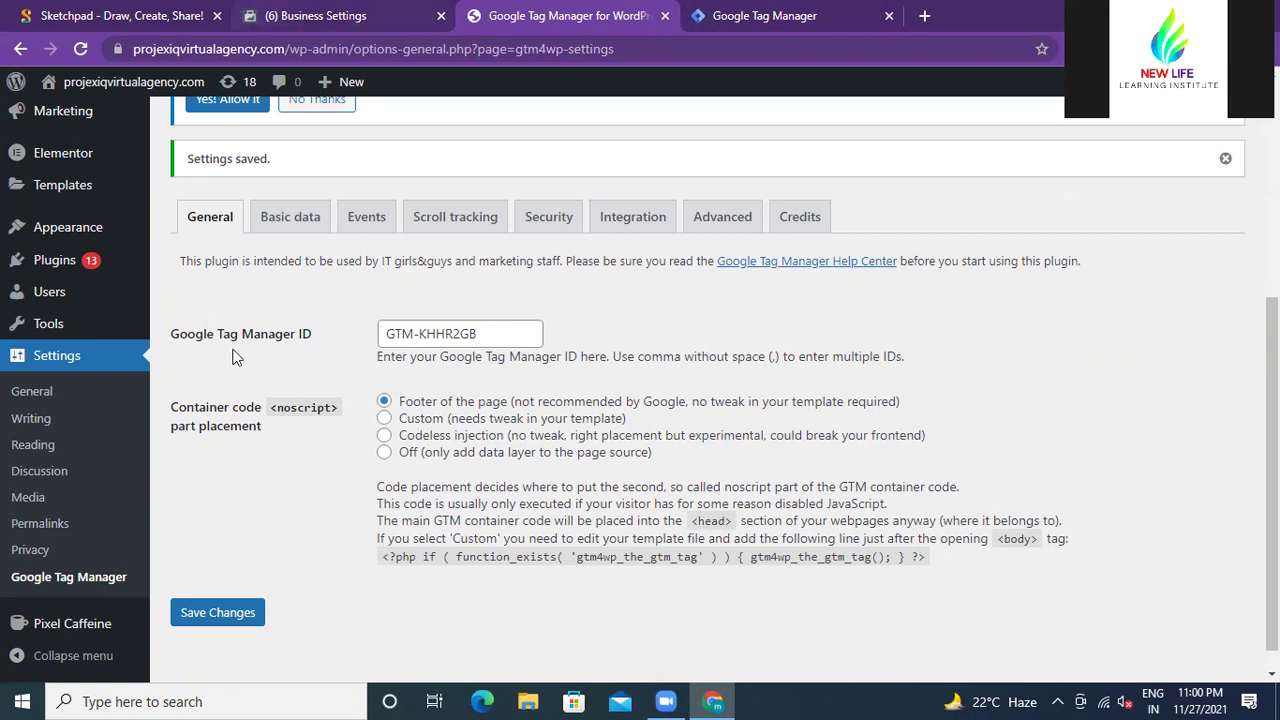
pyautogui.moveTo(100, 84)
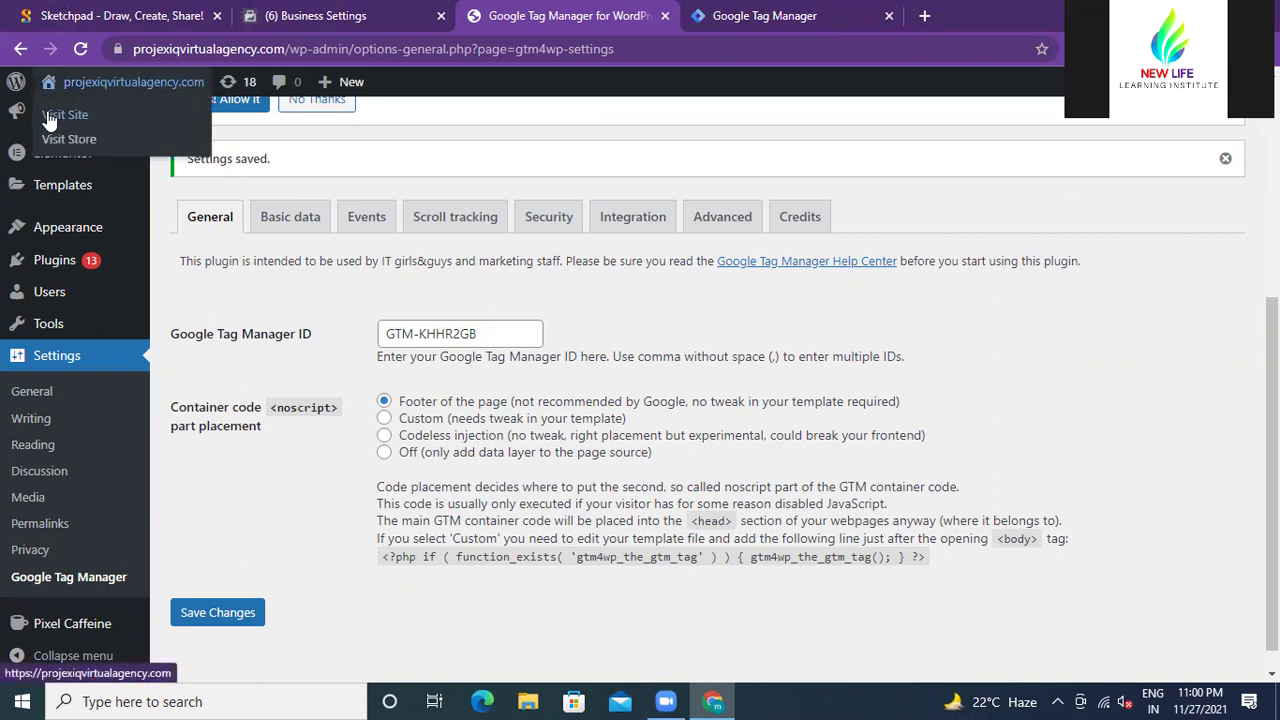
pyautogui.rightClick(57, 118)
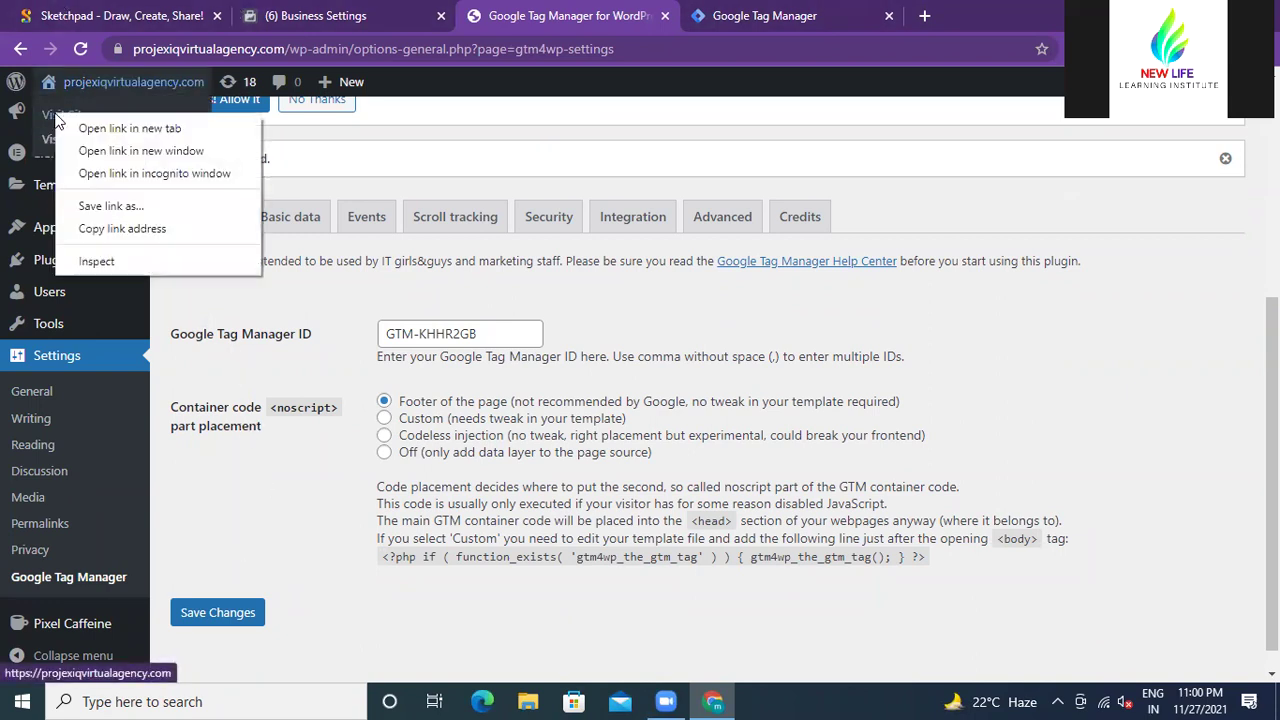
pyautogui.click(108, 129)
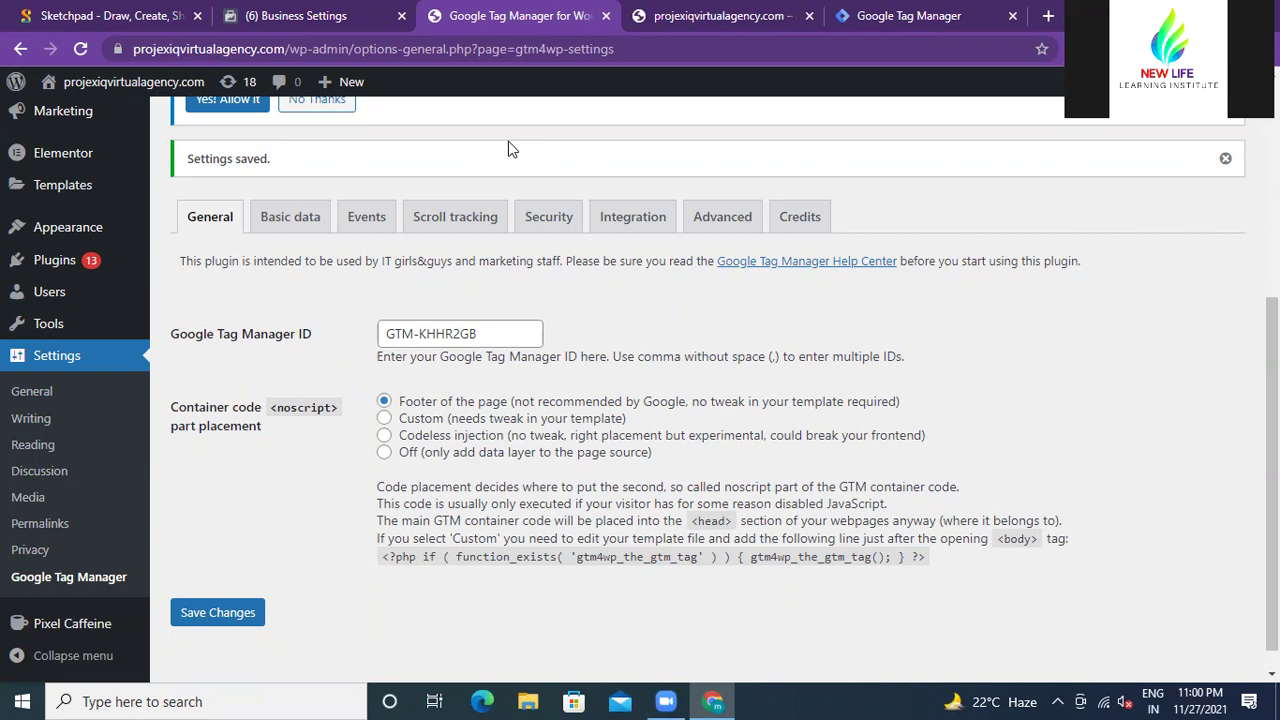
pyautogui.click(690, 27)
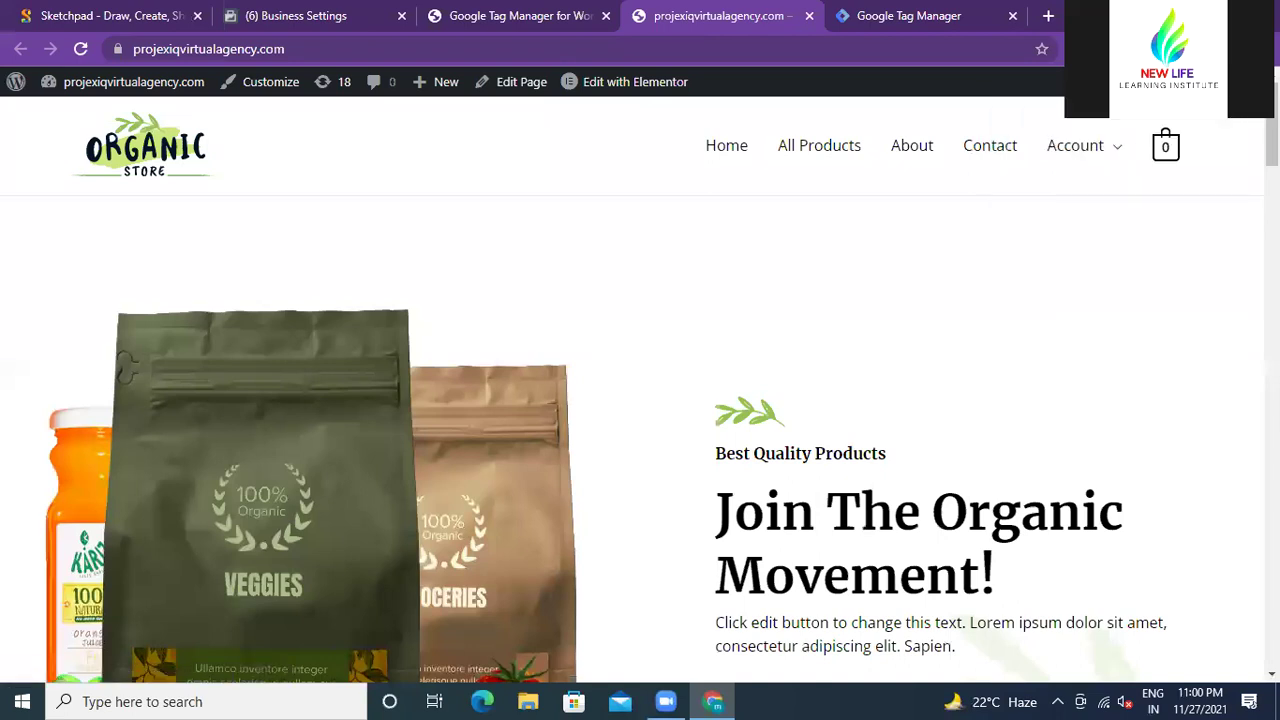
pyautogui.click(1080, 48)
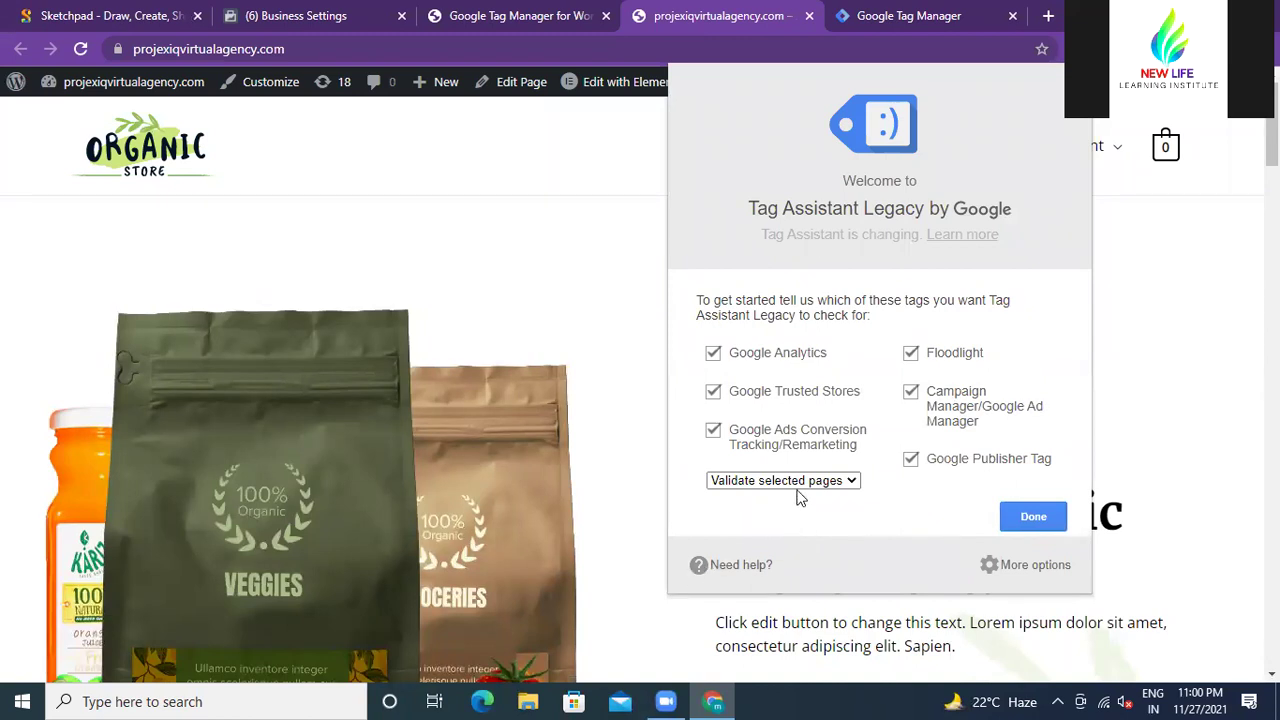
pyautogui.click(852, 482)
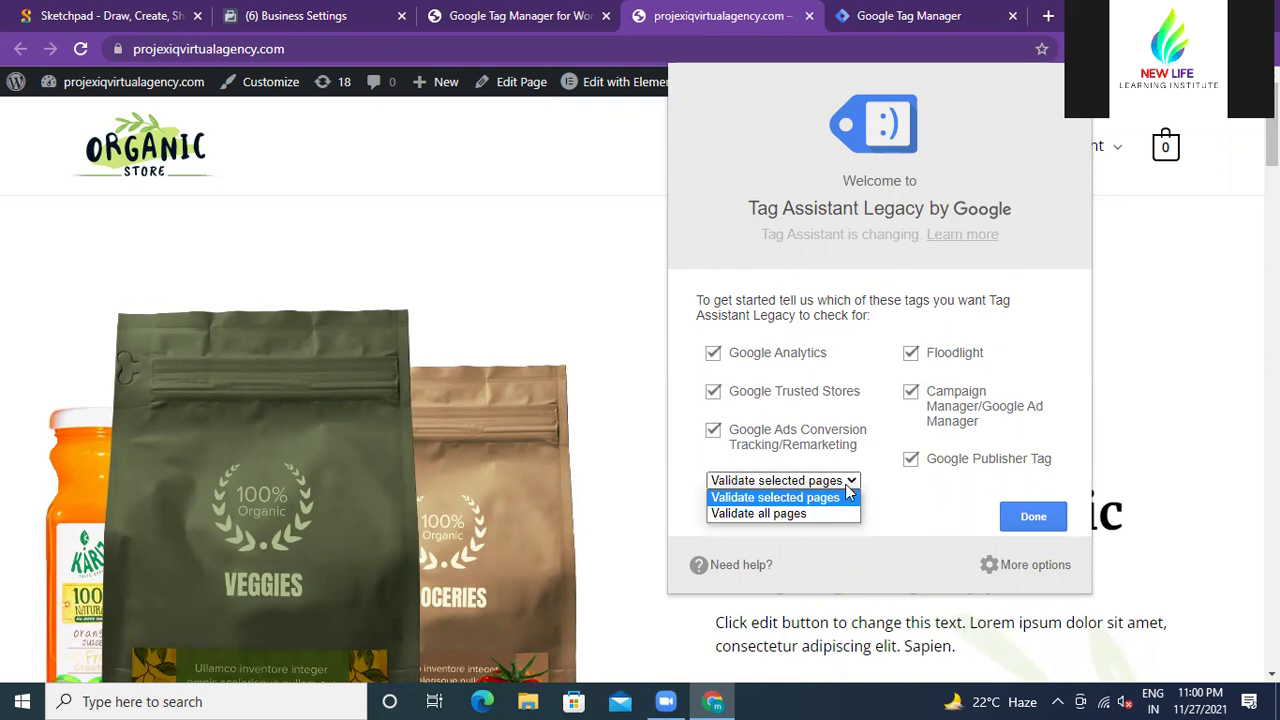
# Finish Tag Assistant setup to validate all pages and start recording tags.
pyautogui.click(787, 515)
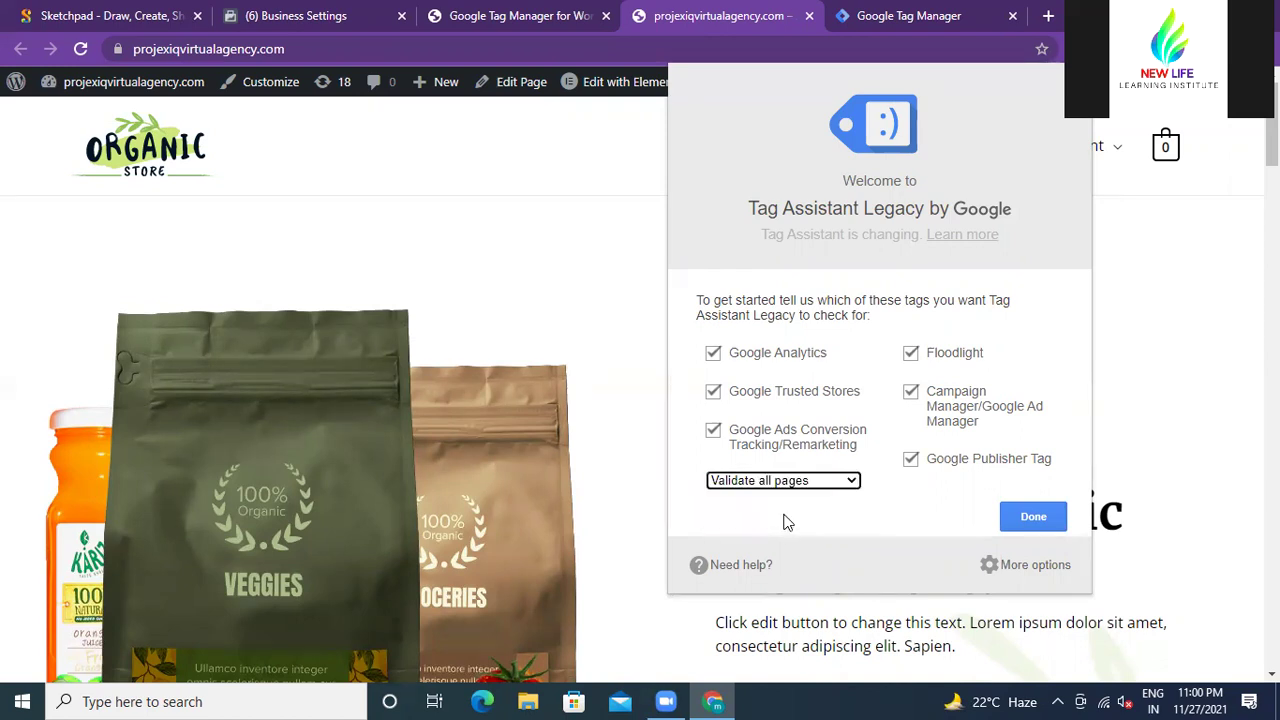
pyautogui.click(1033, 515)
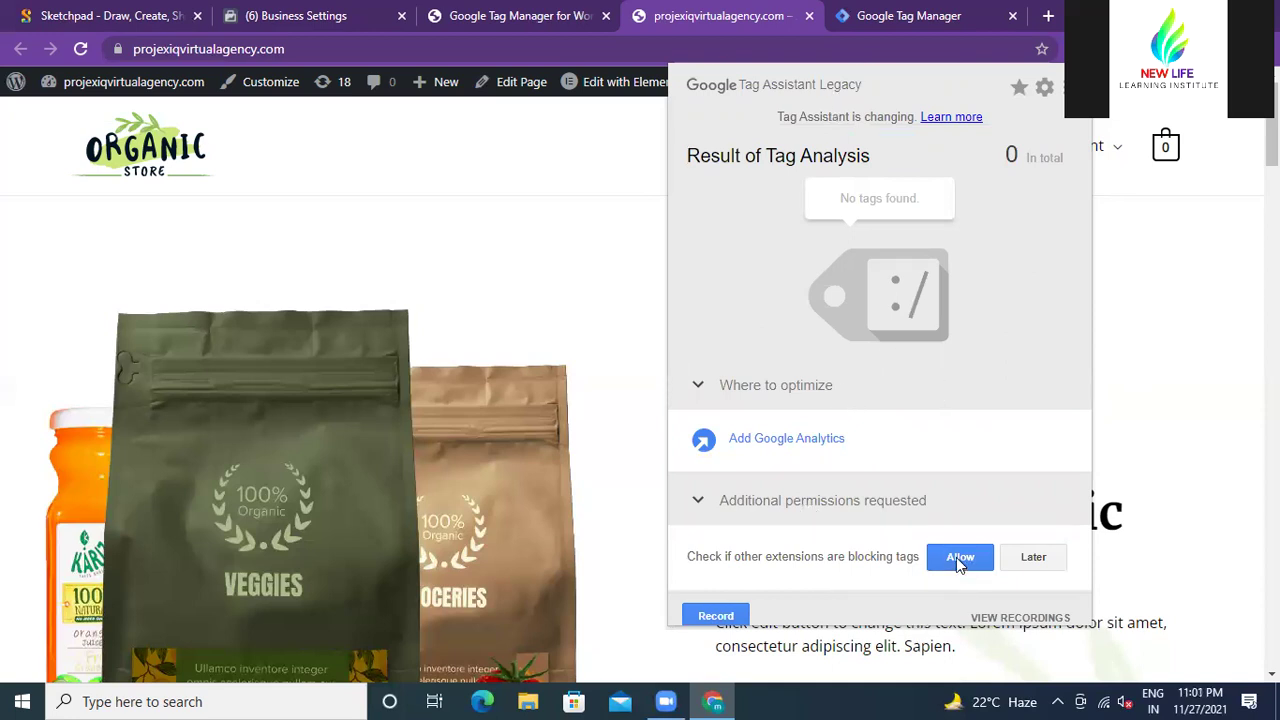
pyautogui.click(729, 617)
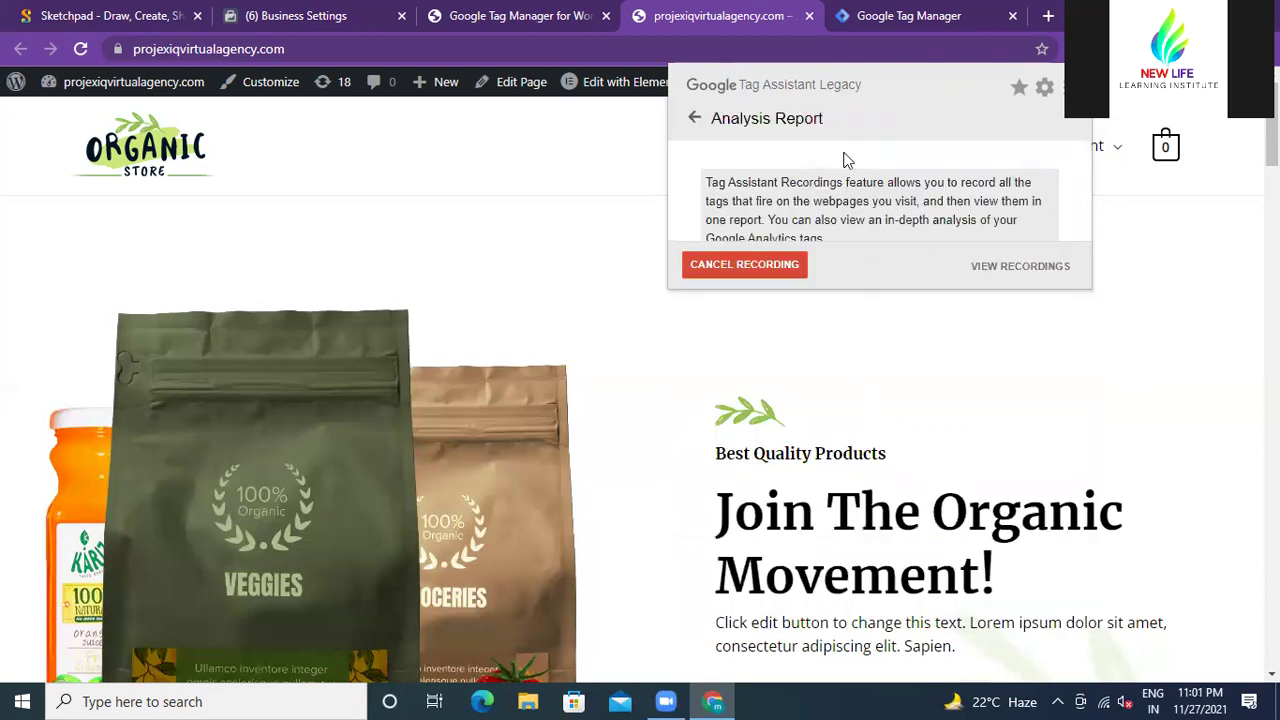
# Stop the recording and confirm the analysis finds one tag, Google Tag Manager GTM-KHHR2GB.
pyautogui.click(871, 351)
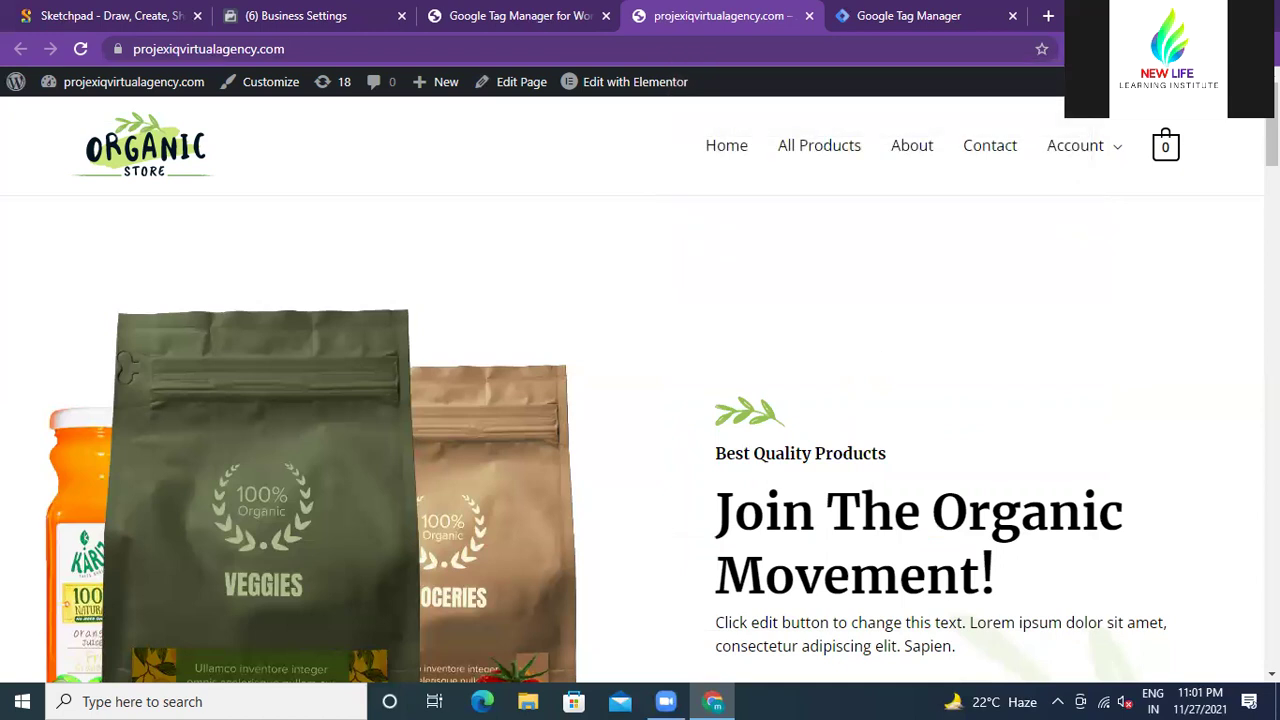
pyautogui.click(1085, 48)
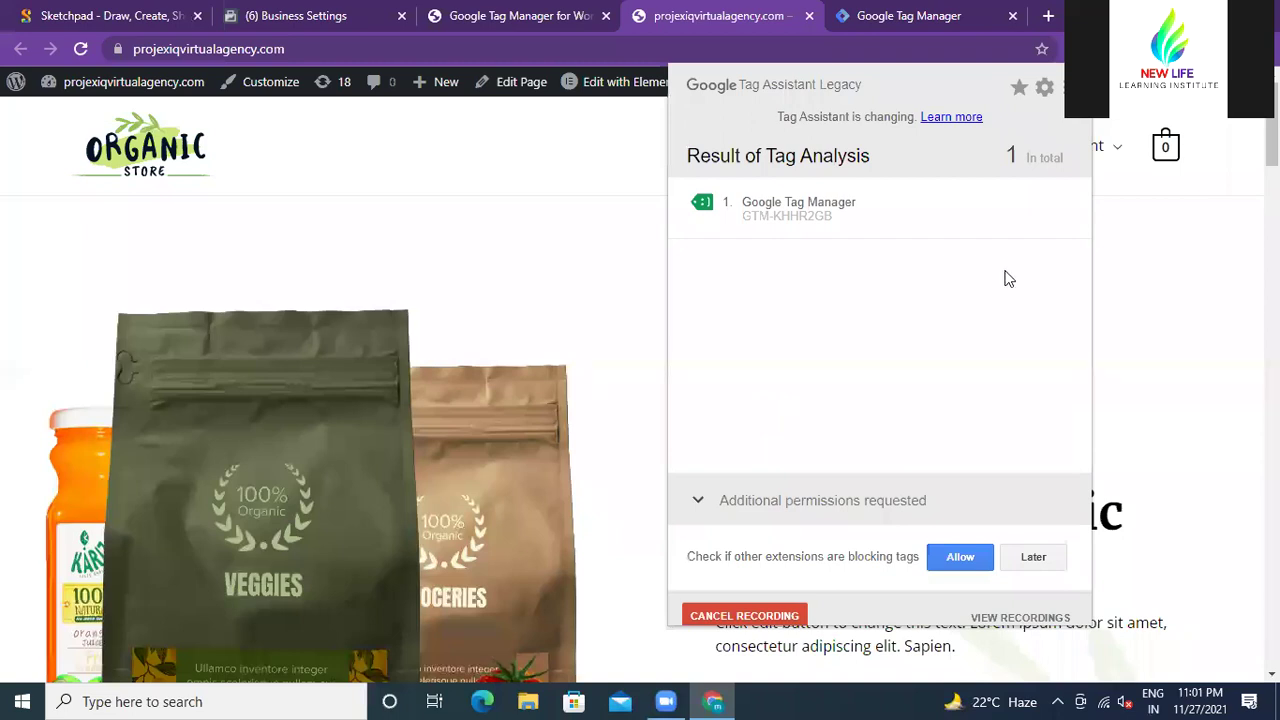
pyautogui.click(772, 617)
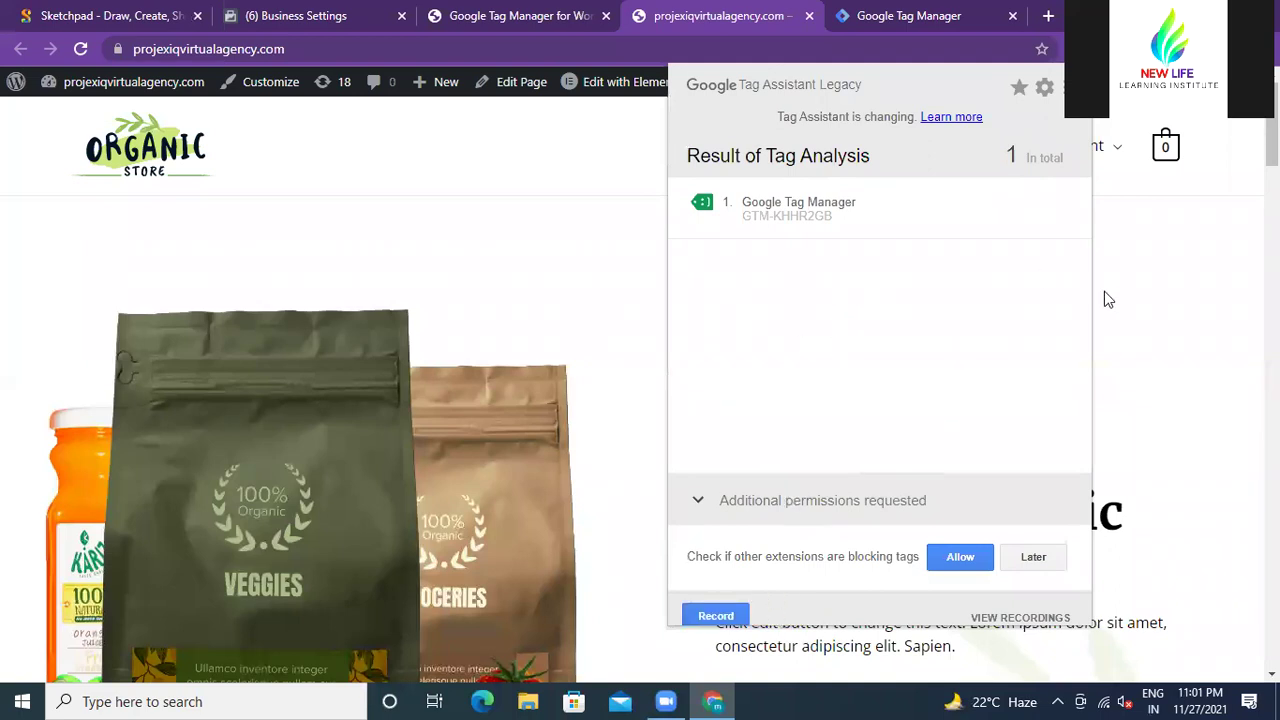
pyautogui.click(1157, 282)
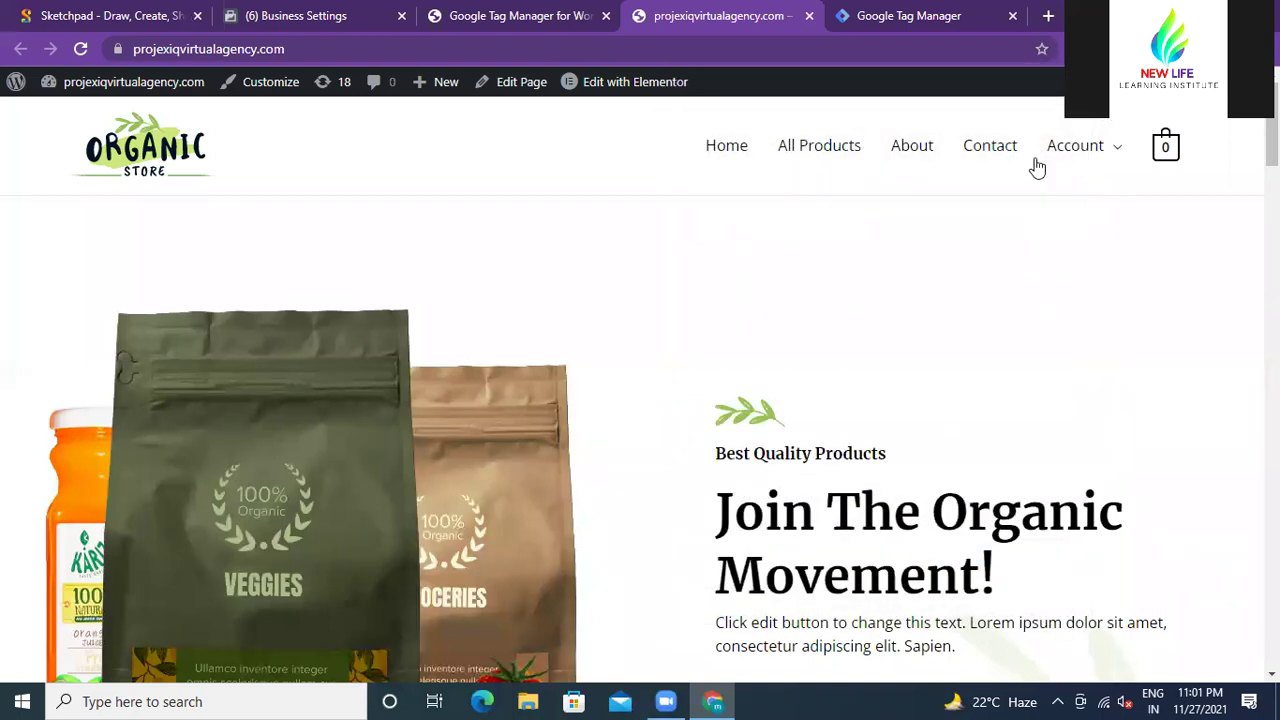
pyautogui.click(1078, 48)
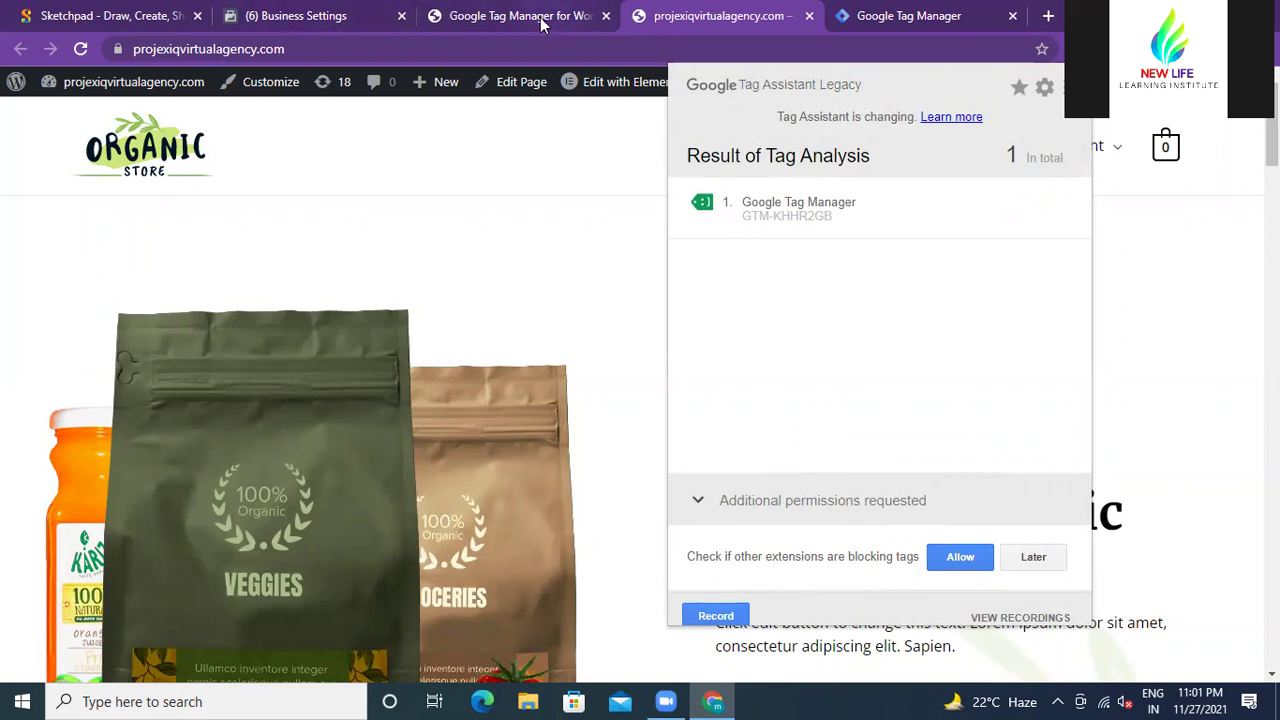
# Compare GTM-KHHR2GB across Business Settings, the live site, GTM4WP settings and Tag Manager install code.
pyautogui.click(293, 16)
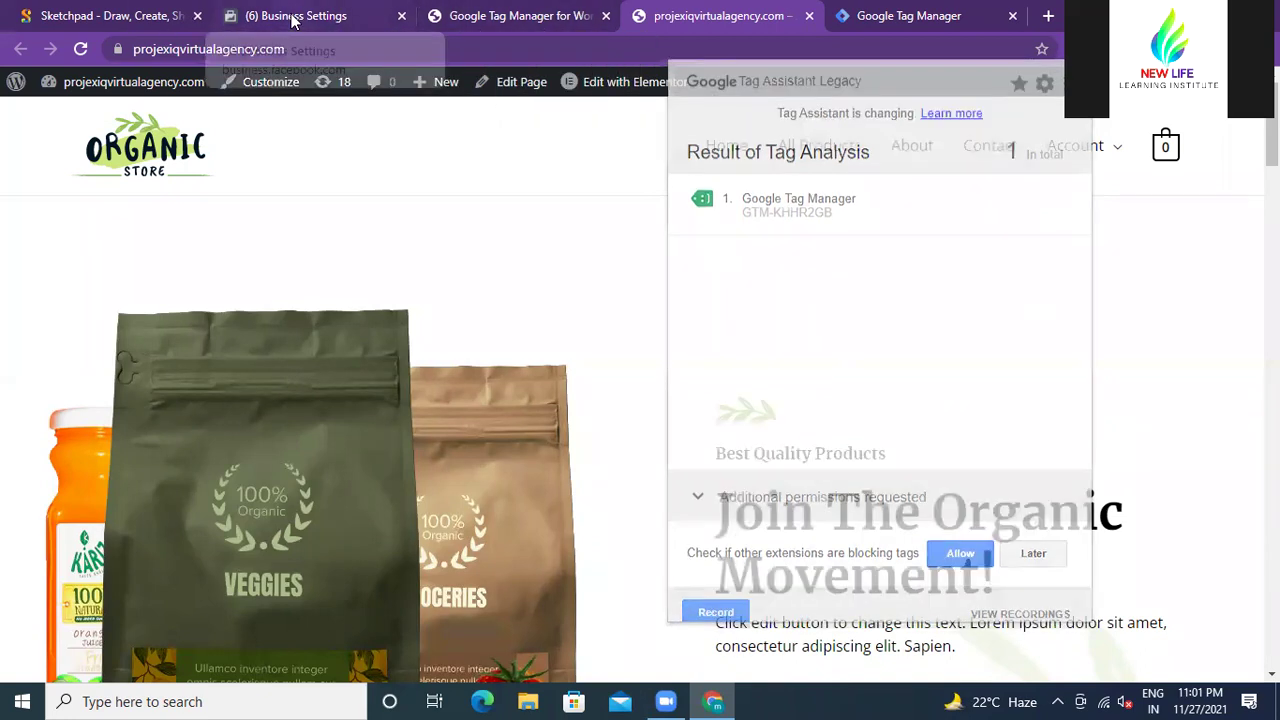
pyautogui.click(738, 15)
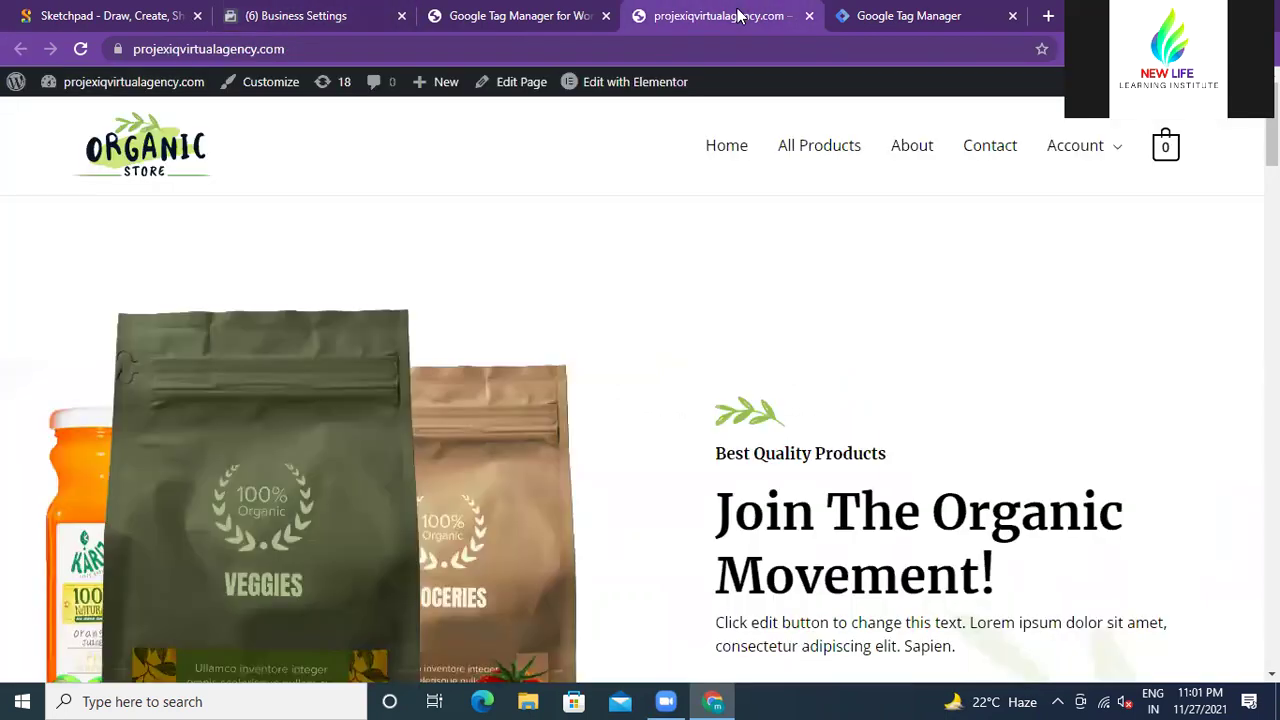
pyautogui.click(476, 14)
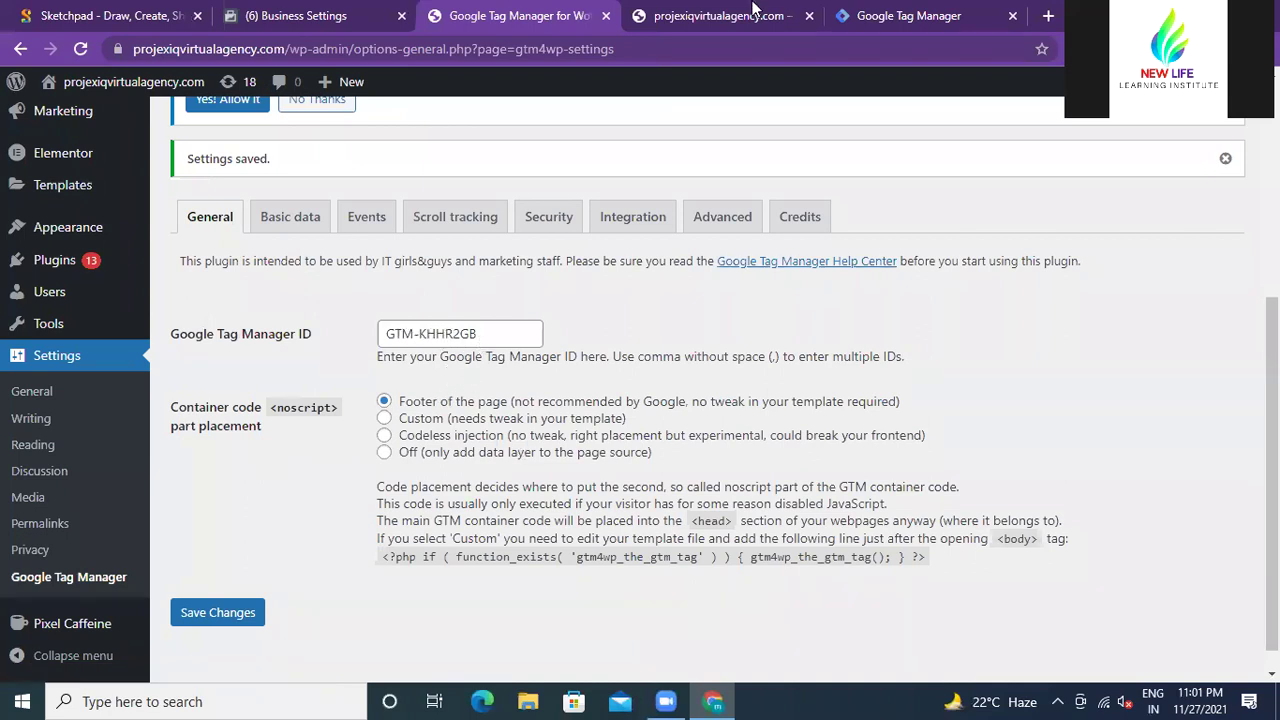
pyautogui.click(866, 18)
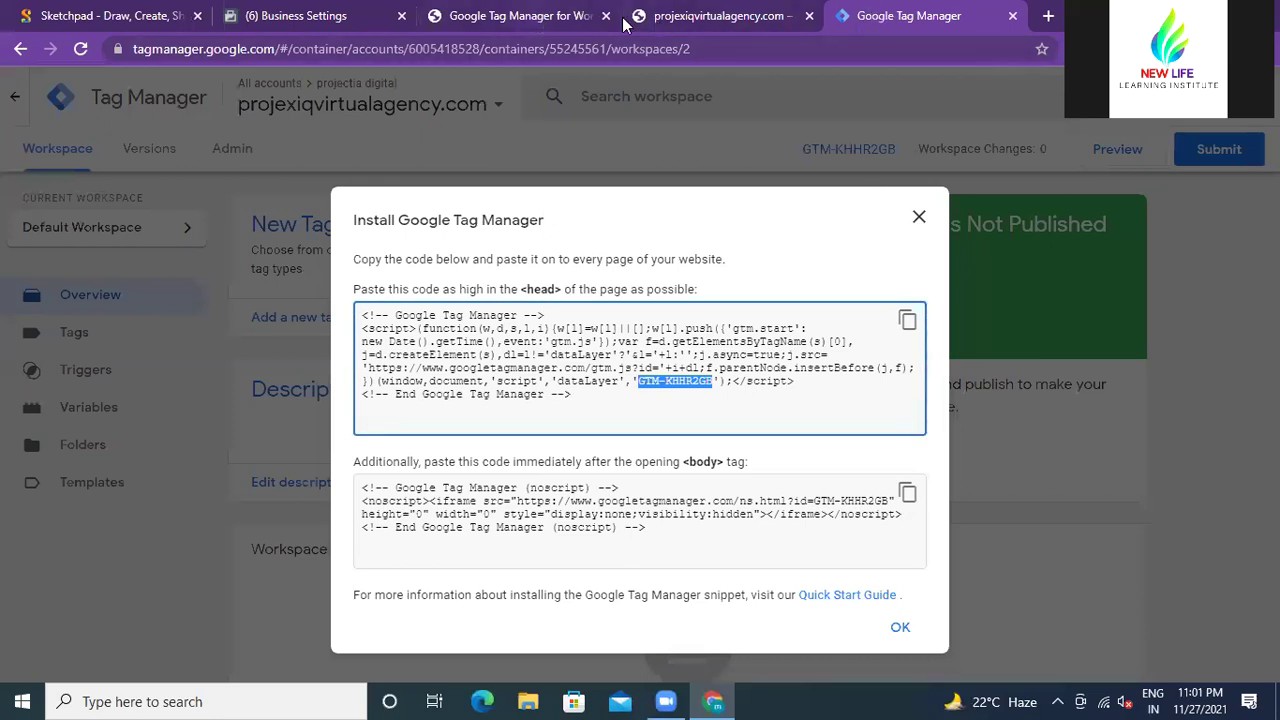
pyautogui.click(722, 20)
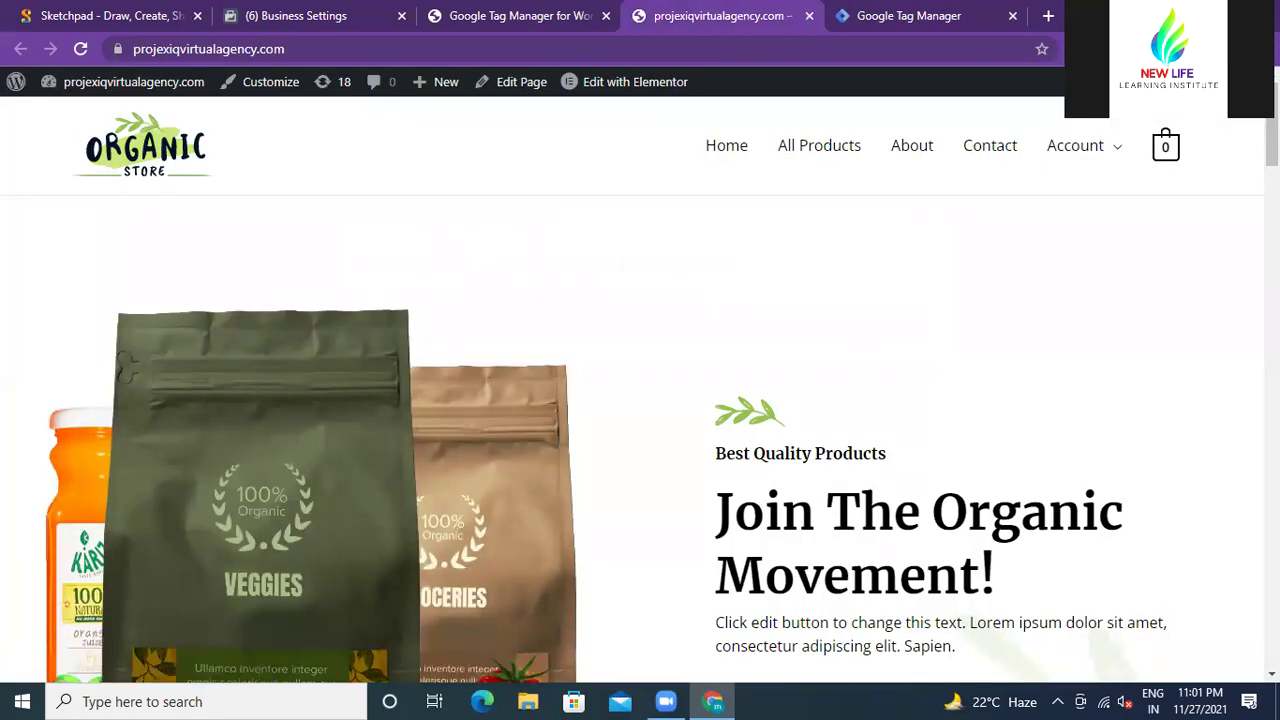
pyautogui.click(1080, 48)
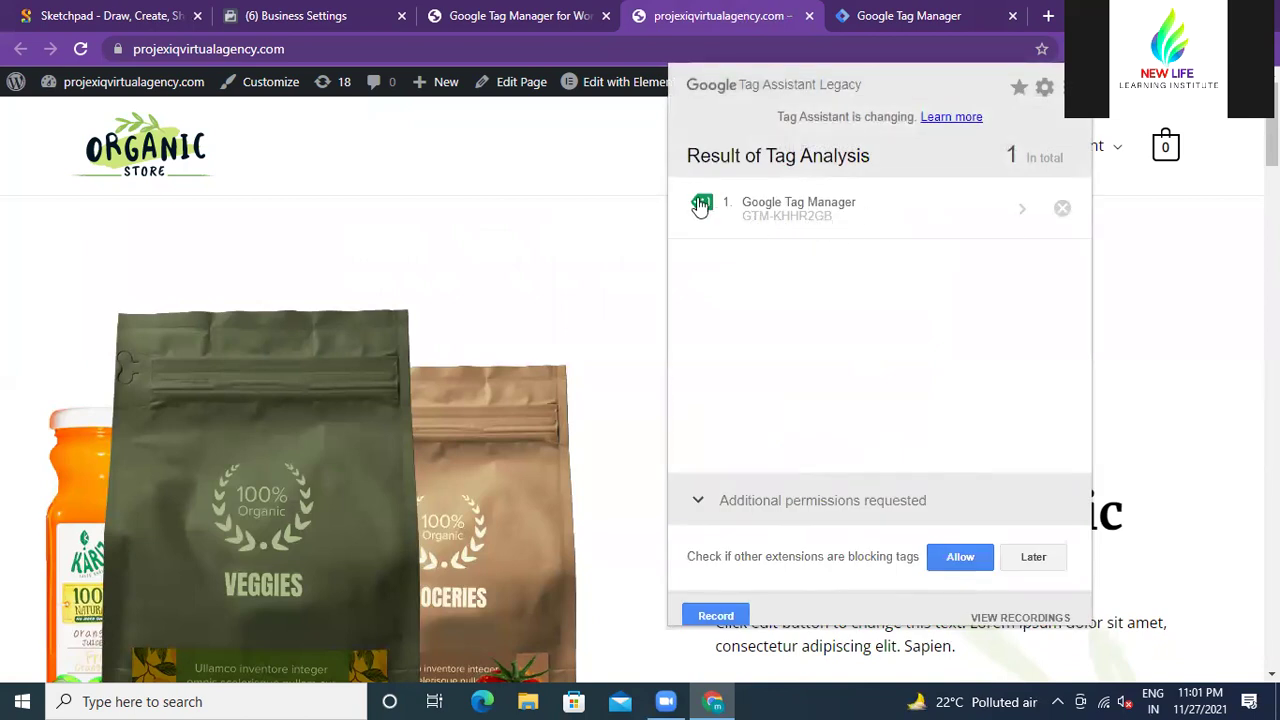
pyautogui.click(1155, 258)
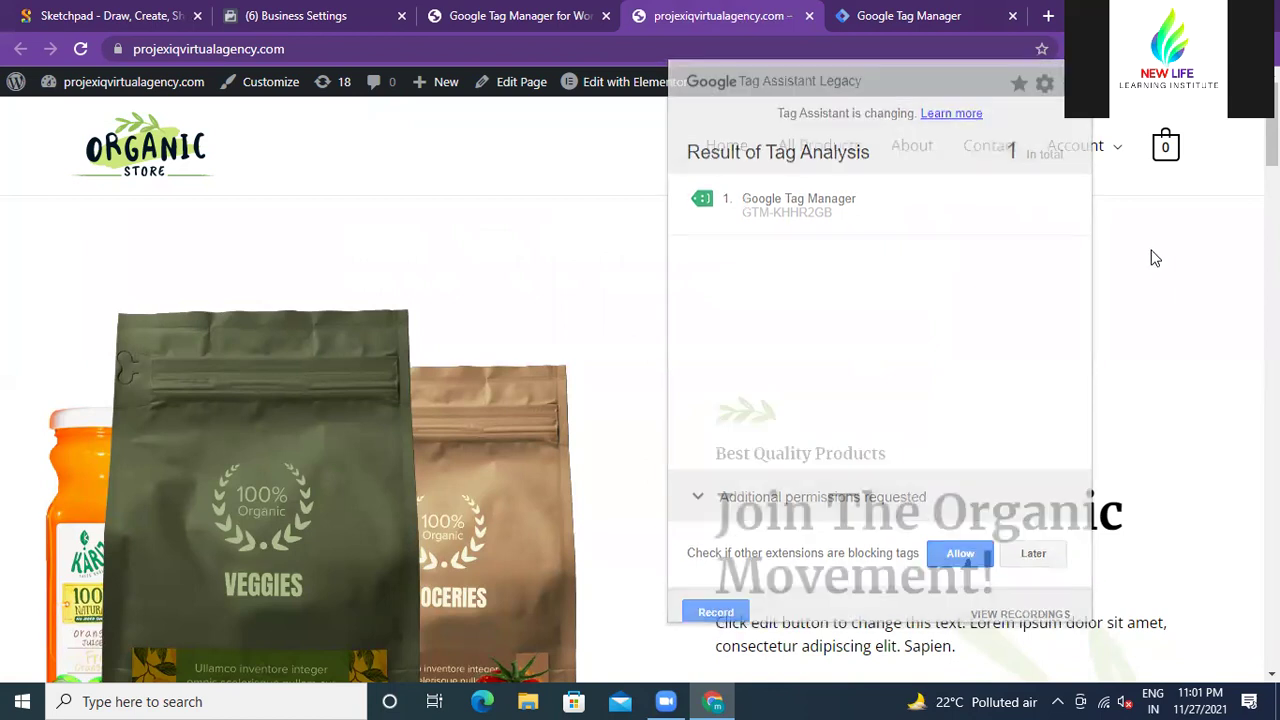
# Review the GTM4WP plugin settings and Facebook pixel install steps, ending on the Sketchpad diagram.
pyautogui.click(543, 22)
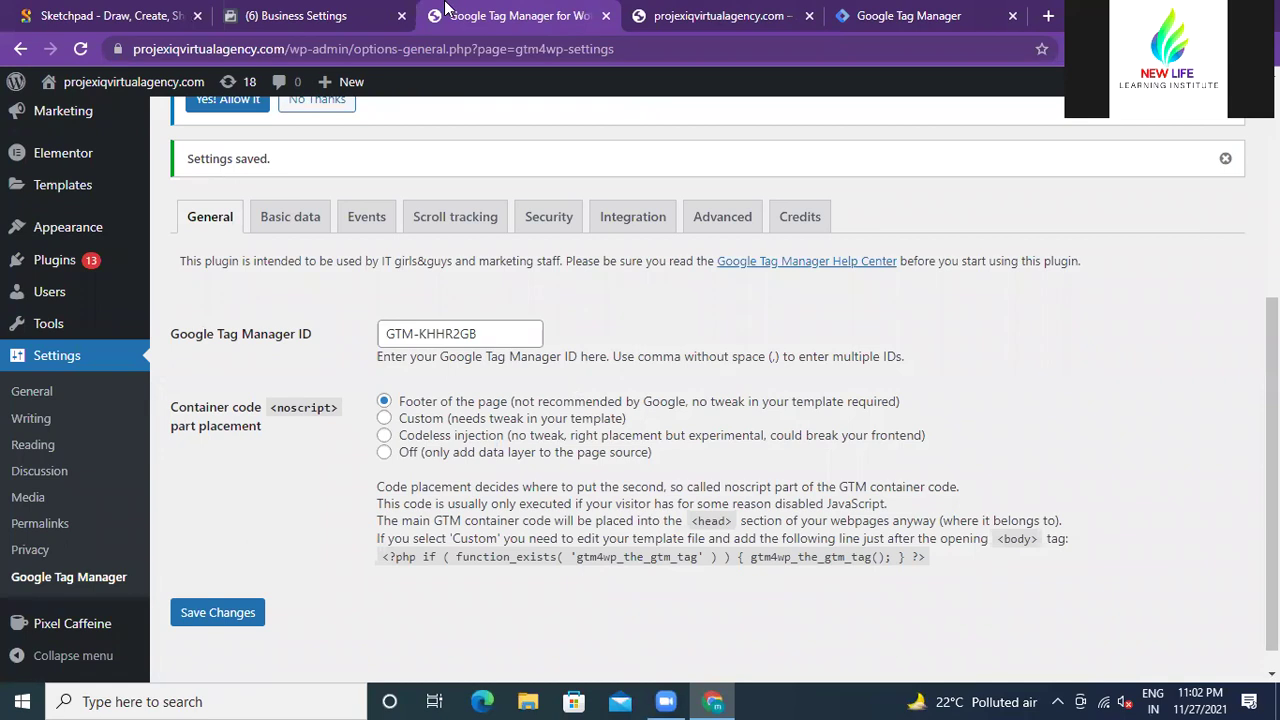
pyautogui.click(352, 17)
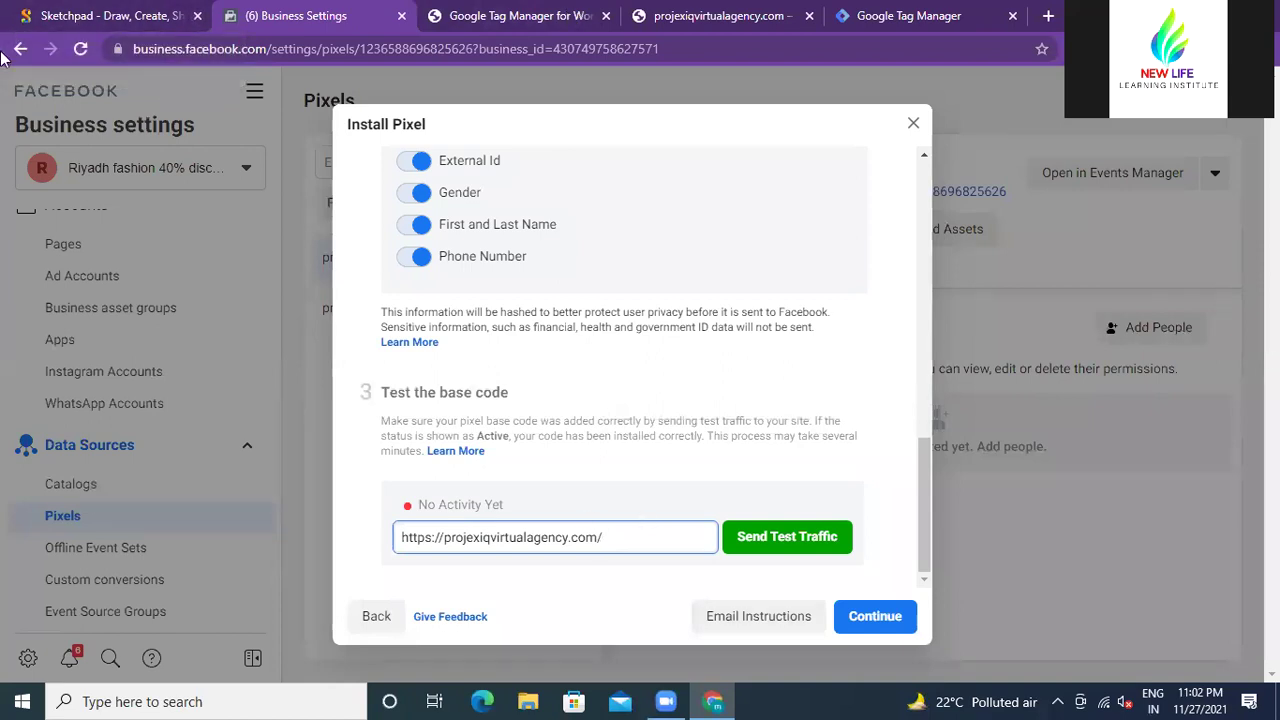
pyautogui.hotkey('ctrl', 'Tab')
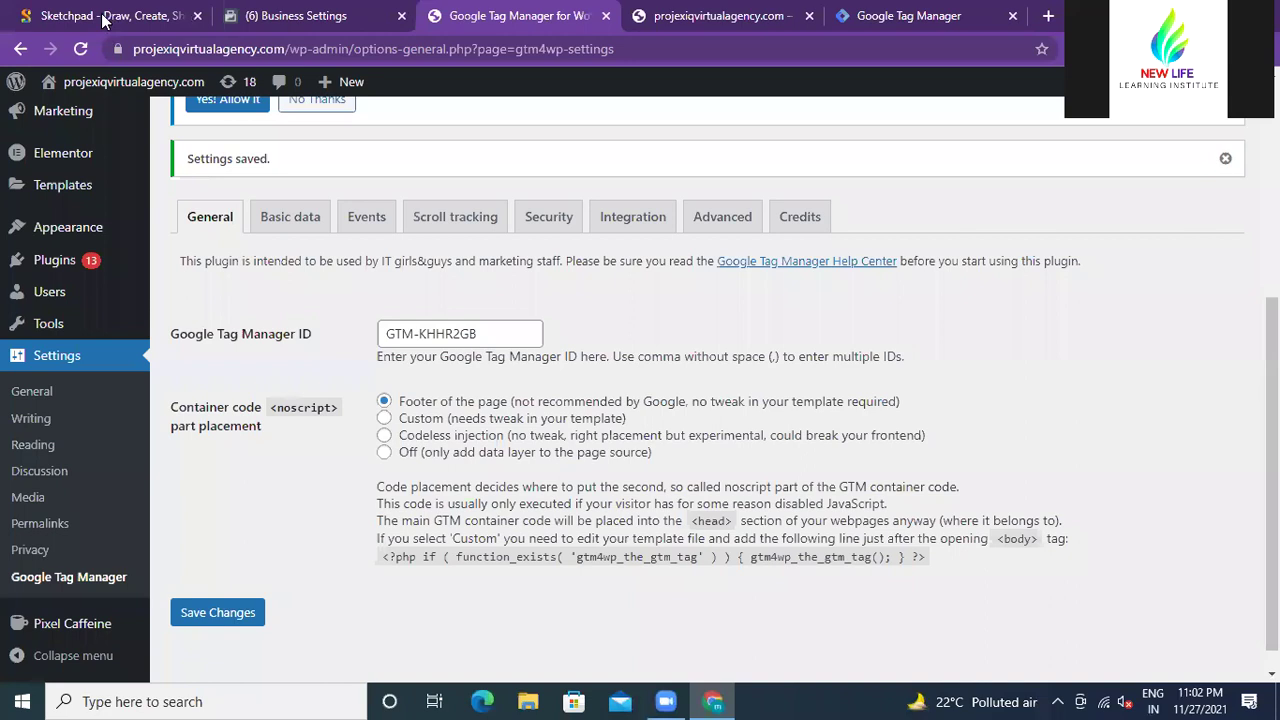
pyautogui.click(106, 18)
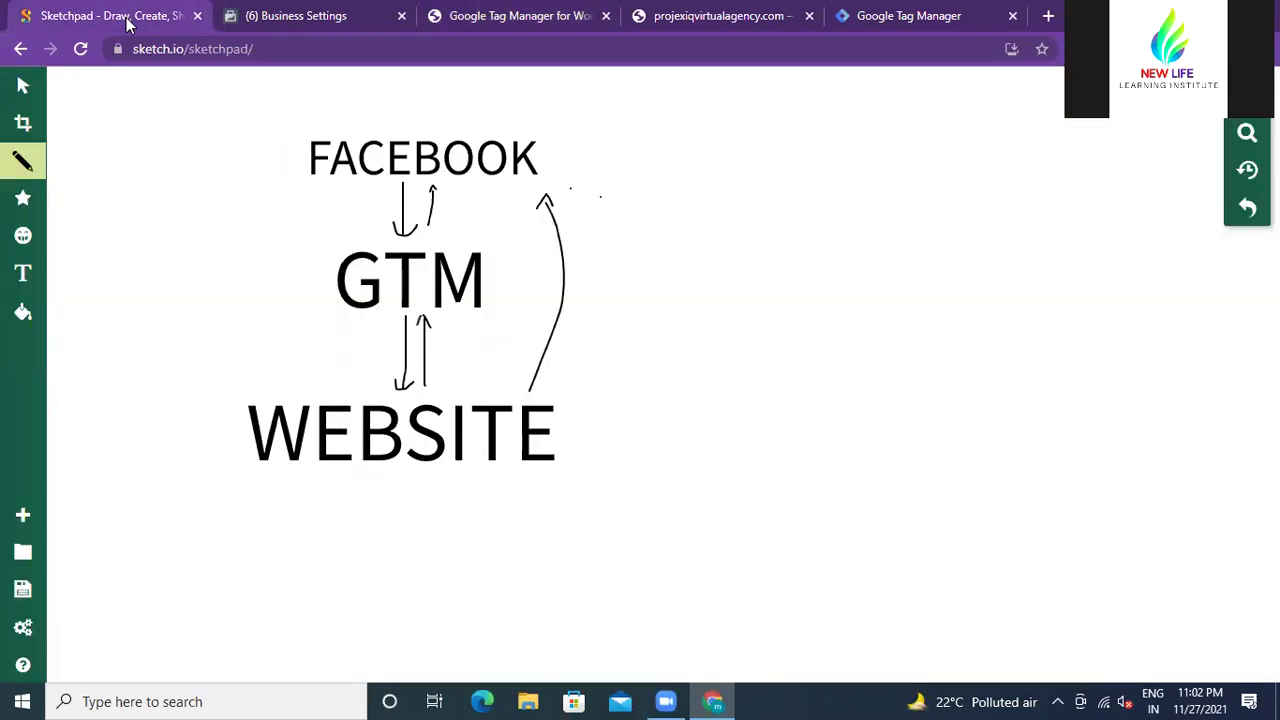
# Move from the Sketchpad diagram to Tag Manager's head and body install snippets for GTM-KHHR2GB.
pyautogui.click(265, 247)
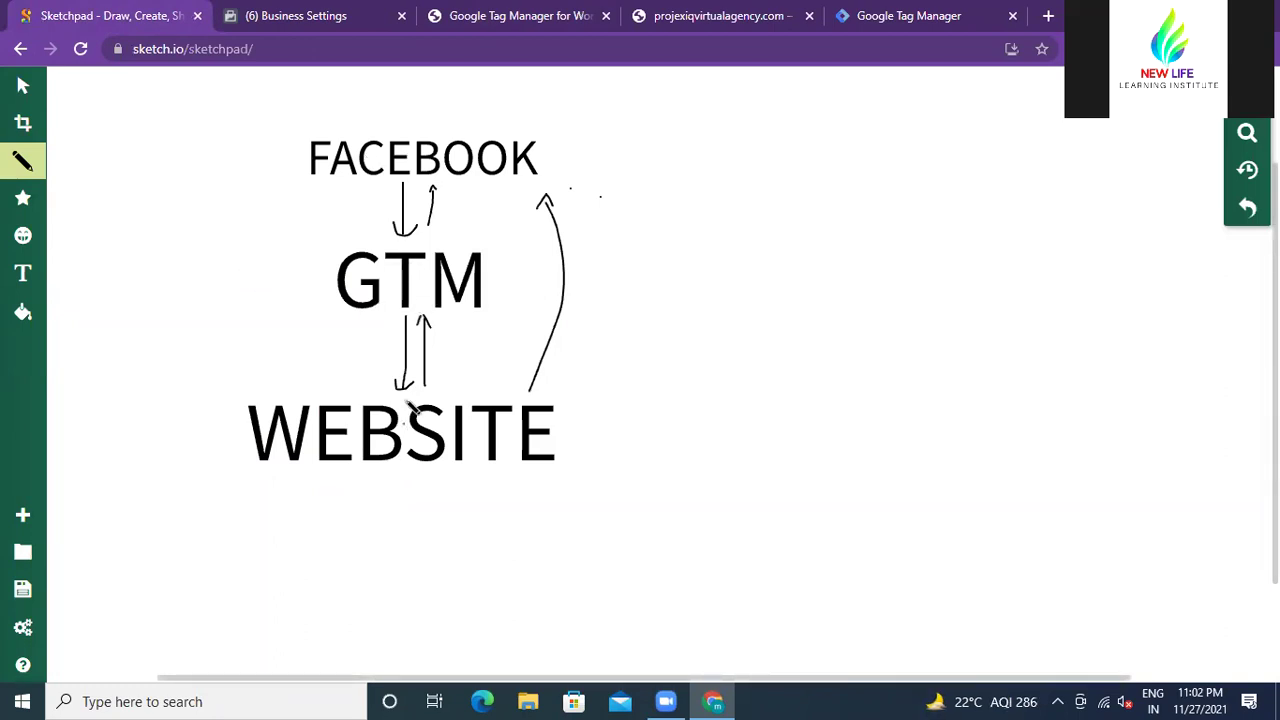
pyautogui.click(685, 22)
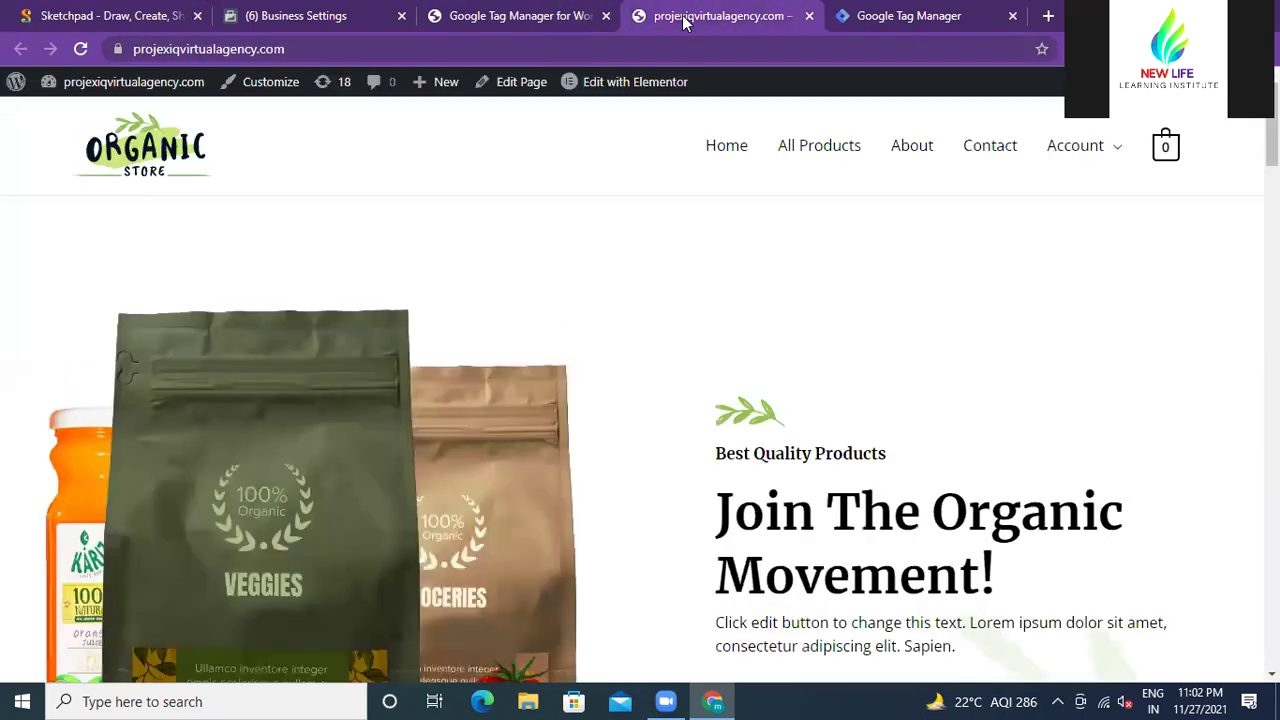
pyautogui.click(866, 24)
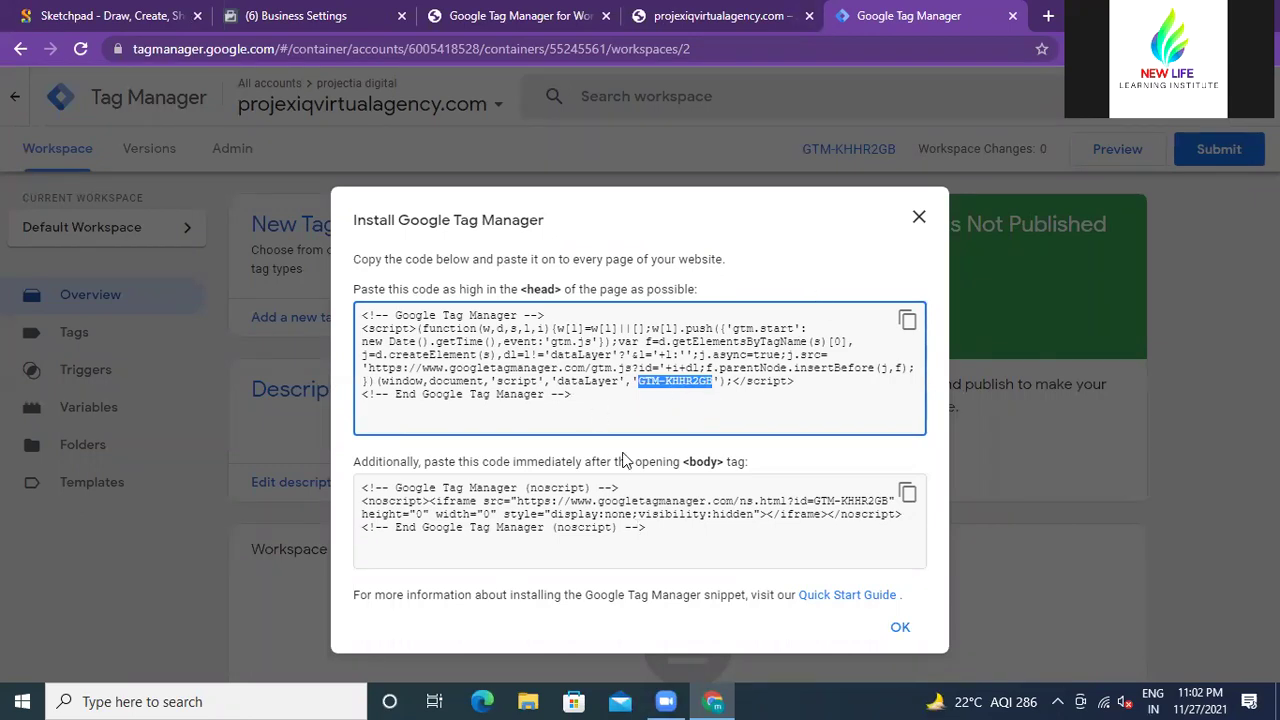
# Close the install code dialog and reconfirm GTM-KHHR2GB is detected on the live site.
pyautogui.click(920, 220)
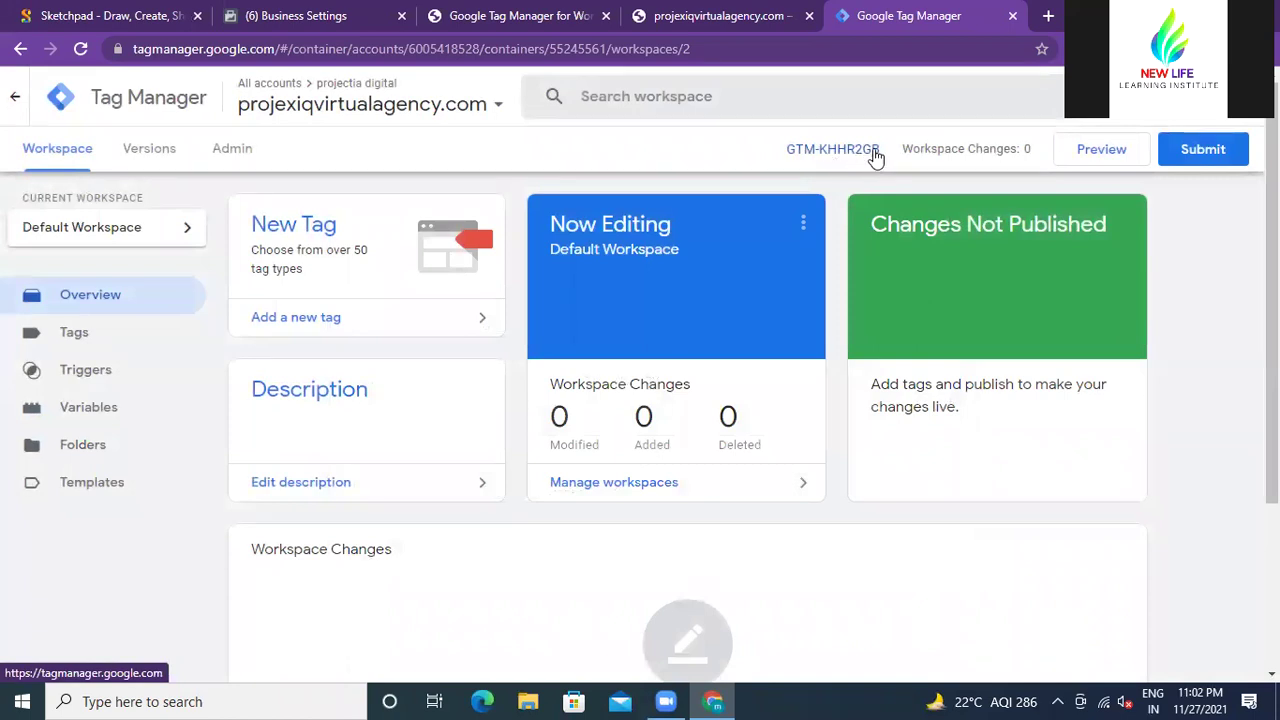
pyautogui.click(708, 16)
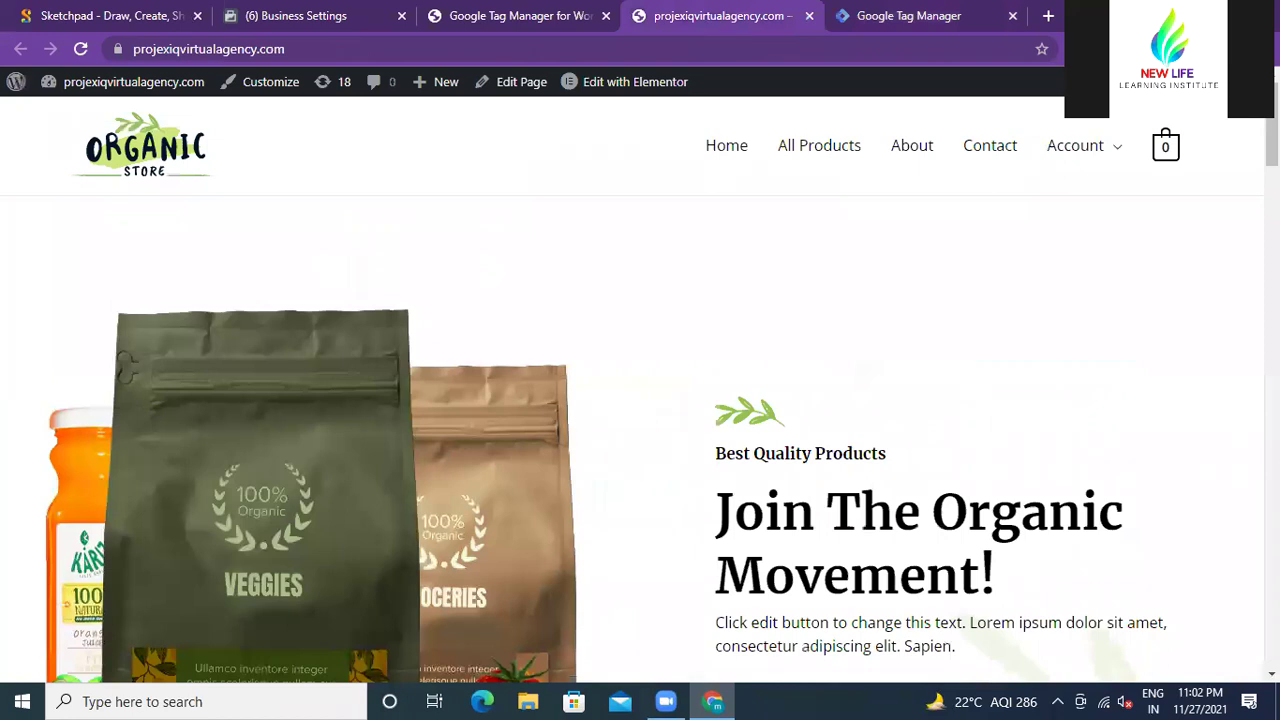
pyautogui.click(1085, 48)
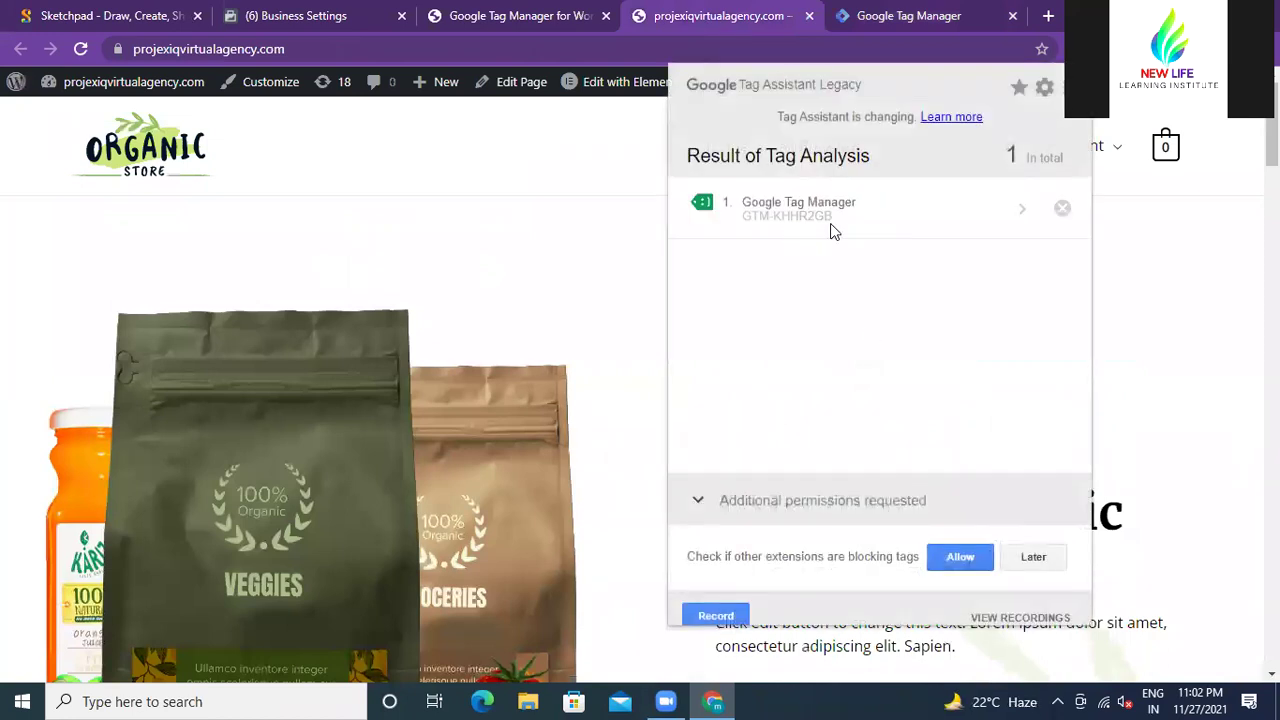
pyautogui.click(1184, 242)
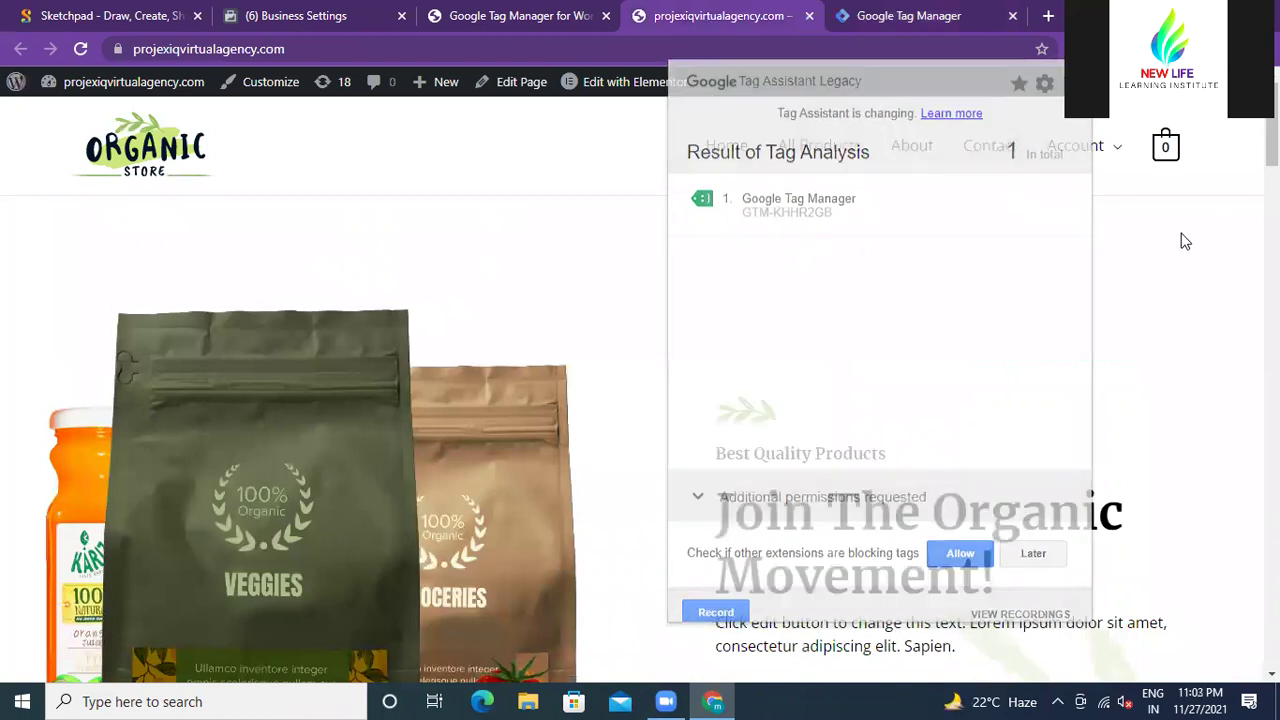
pyautogui.click(489, 16)
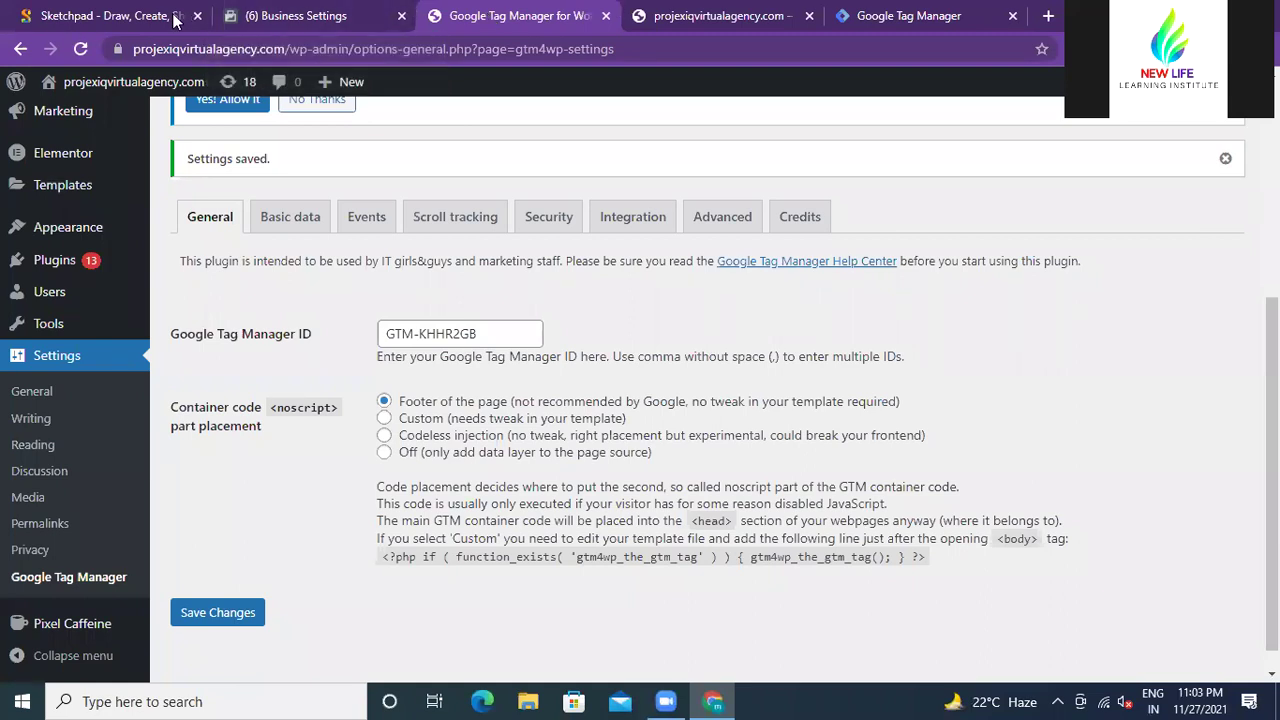
pyautogui.click(727, 20)
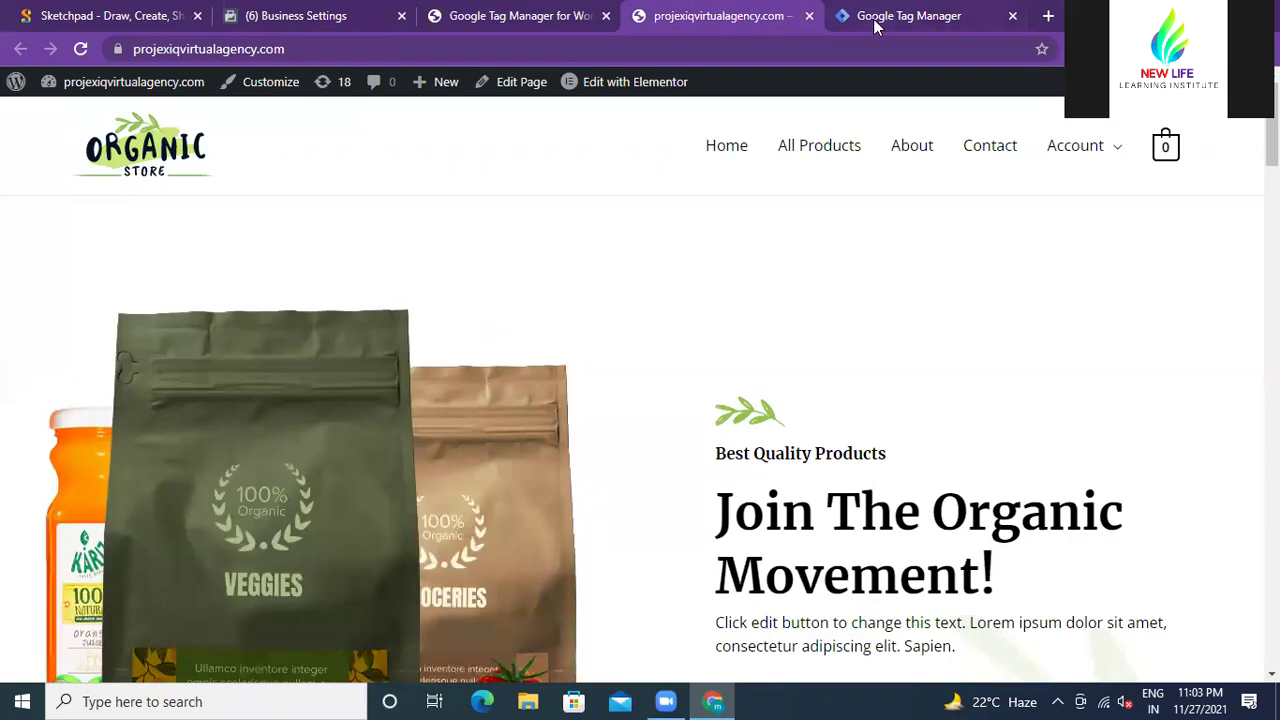
# Move the Tag Manager tab before the store site and view the FACEBOOK/GTM/WEBSITE diagram.
pyautogui.moveTo(812, 20); pyautogui.dragTo(680, 18)
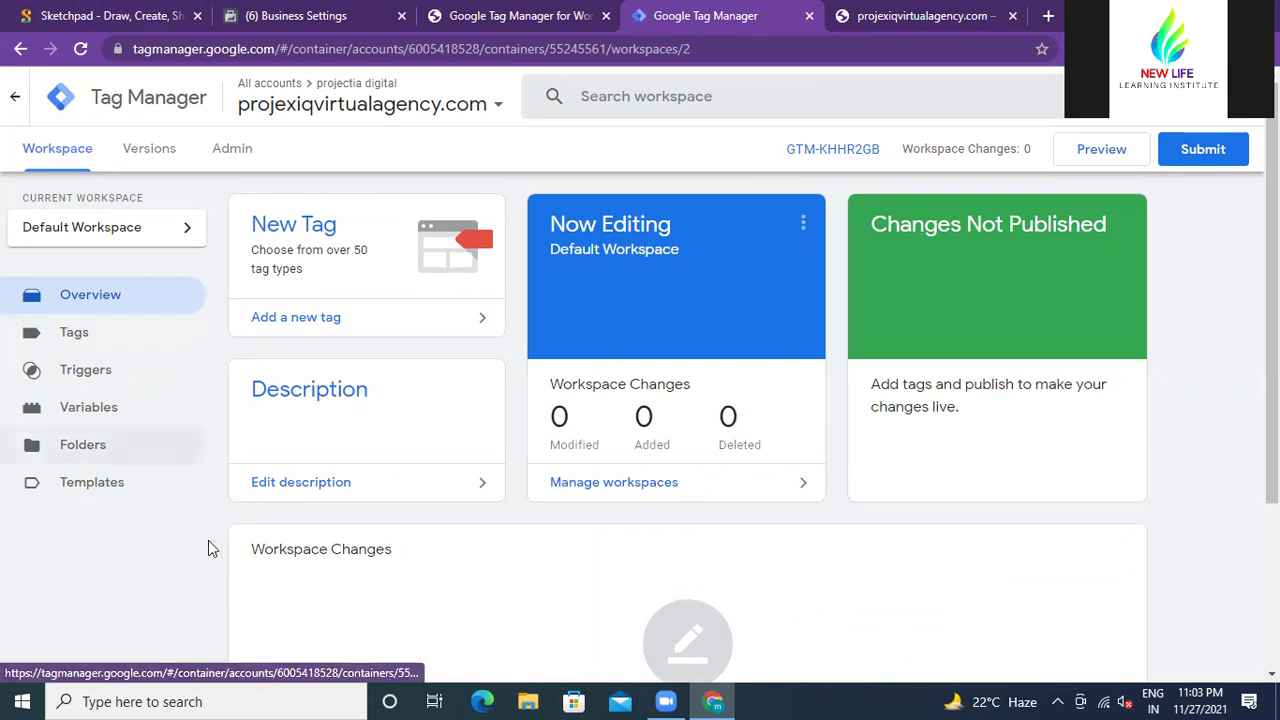
pyautogui.click(96, 19)
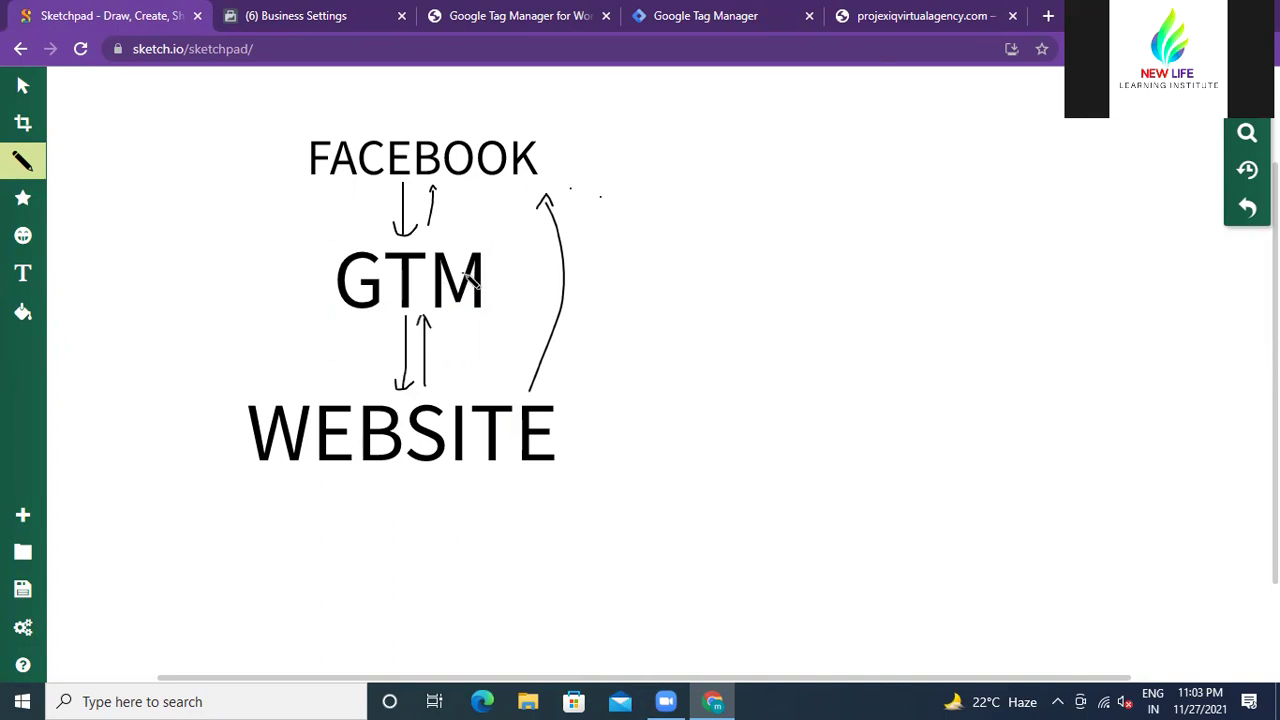
pyautogui.click(718, 22)
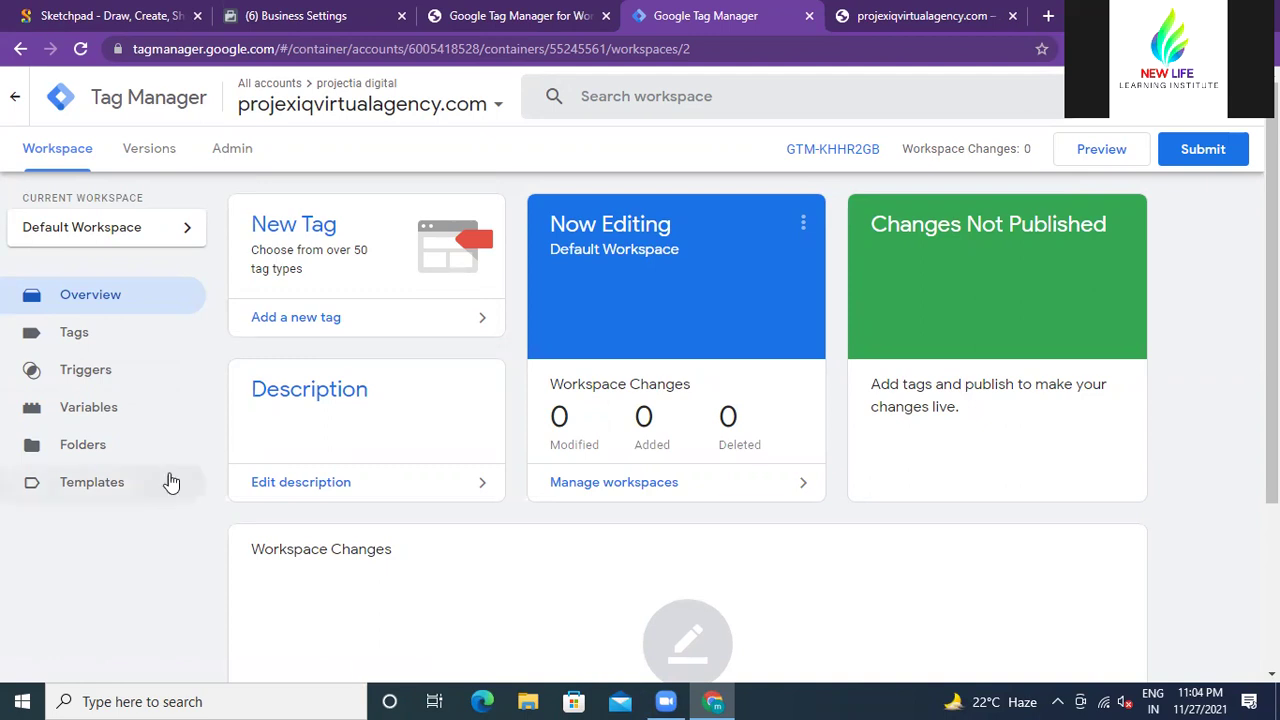
# Leave the Sketchpad diagram and show the projexiqvirtualagency.com Default Workspace overview in Tag Manager.
pyautogui.click(873, 16)
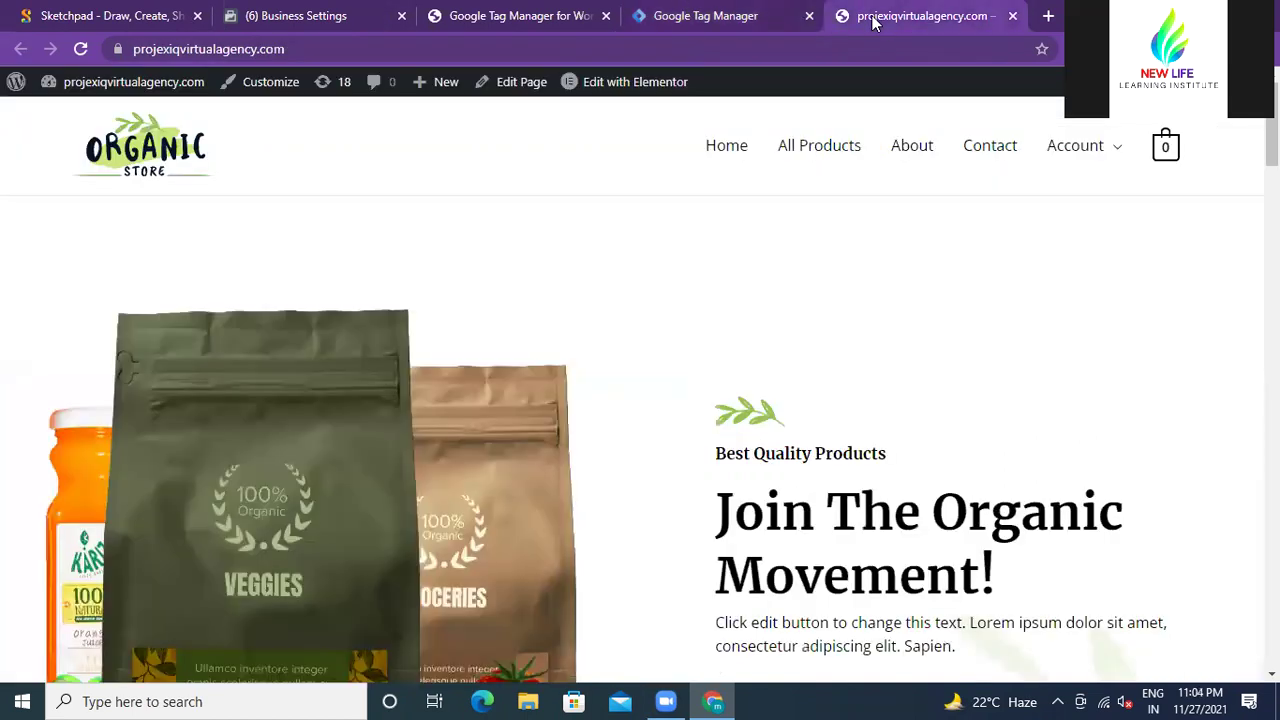
# Scroll through the Organic Store's all-products Shop page, then return to the GTM-KHHR2GB workspace overview.
pyautogui.click(833, 152)
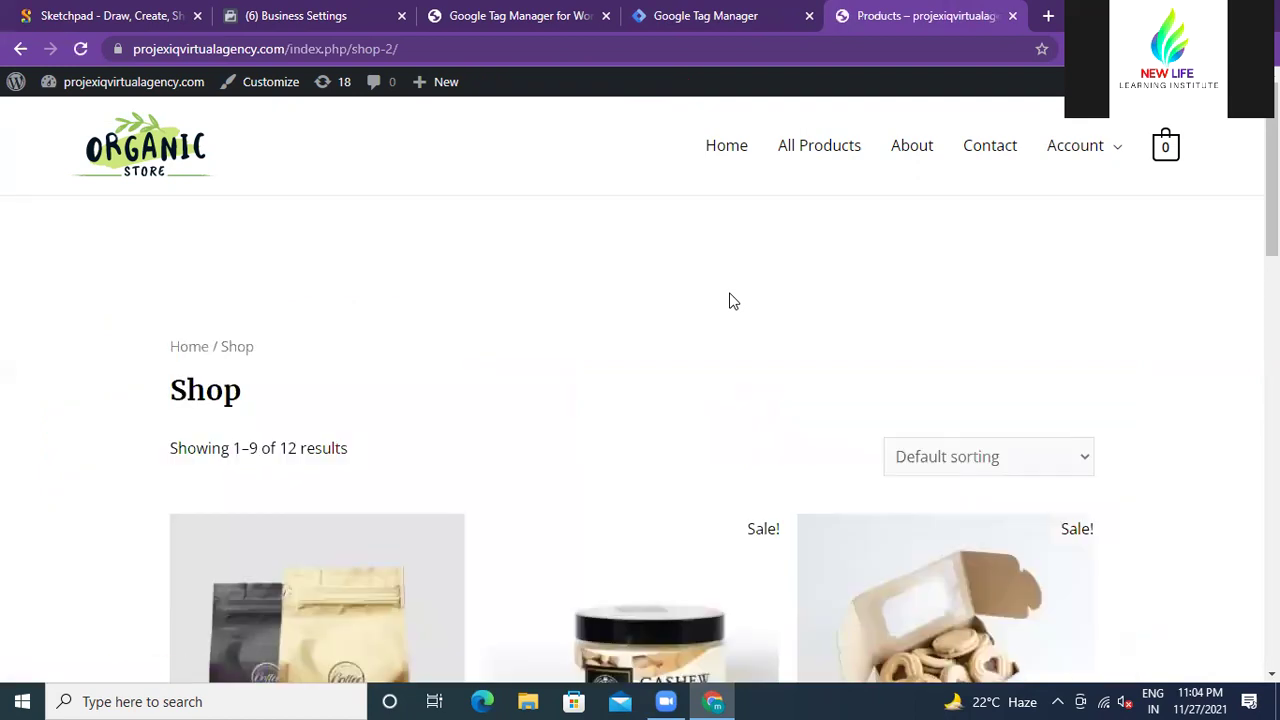
pyautogui.scroll(-2, 730, 300)
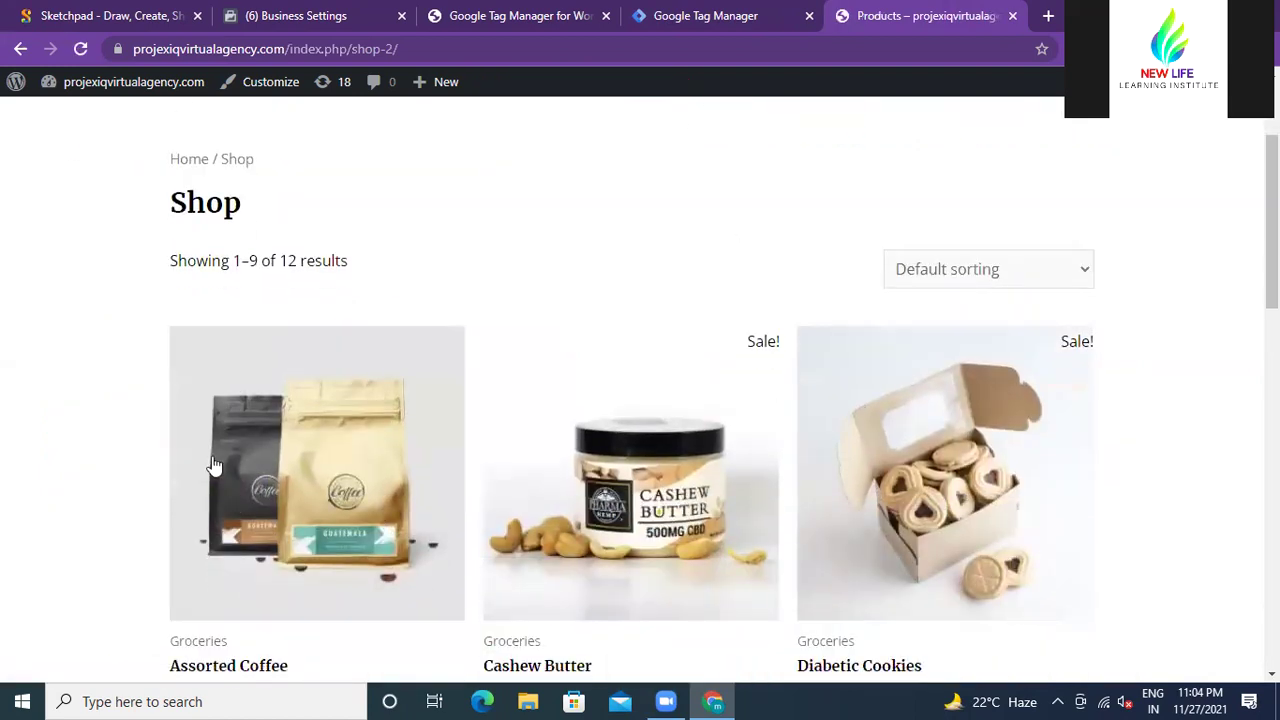
pyautogui.scroll(-4, 310, 484)
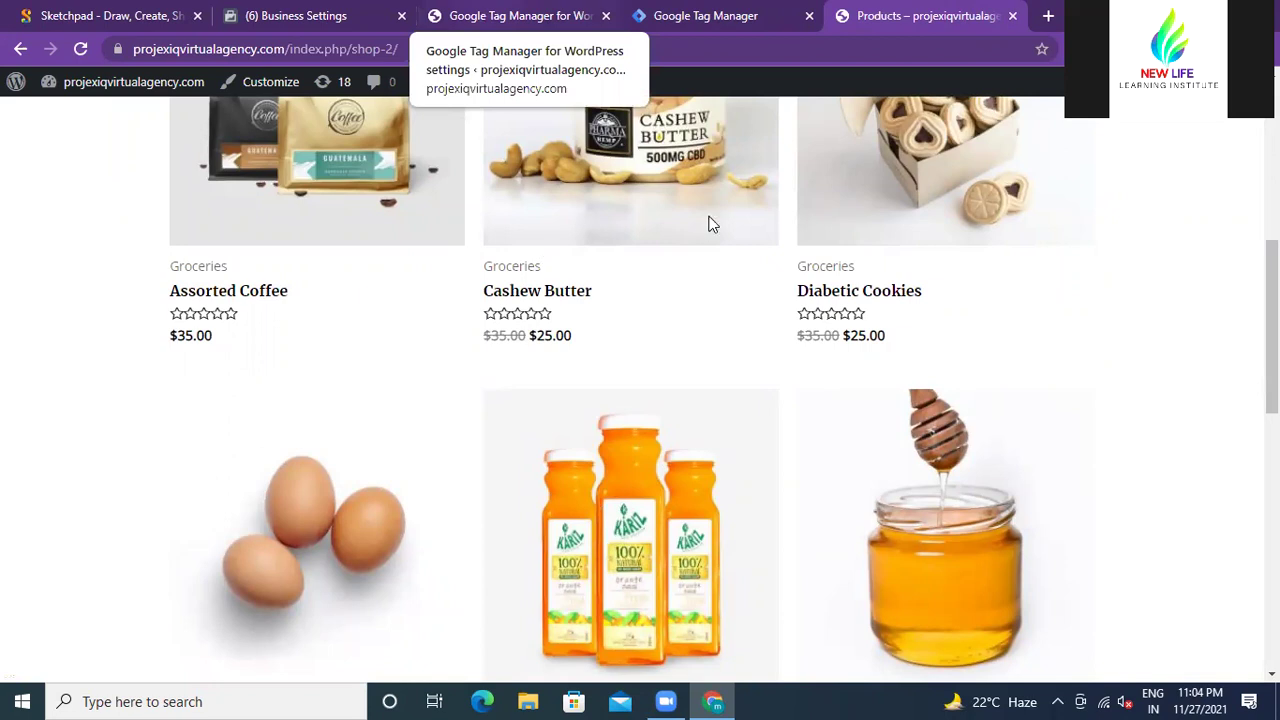
pyautogui.click(736, 25)
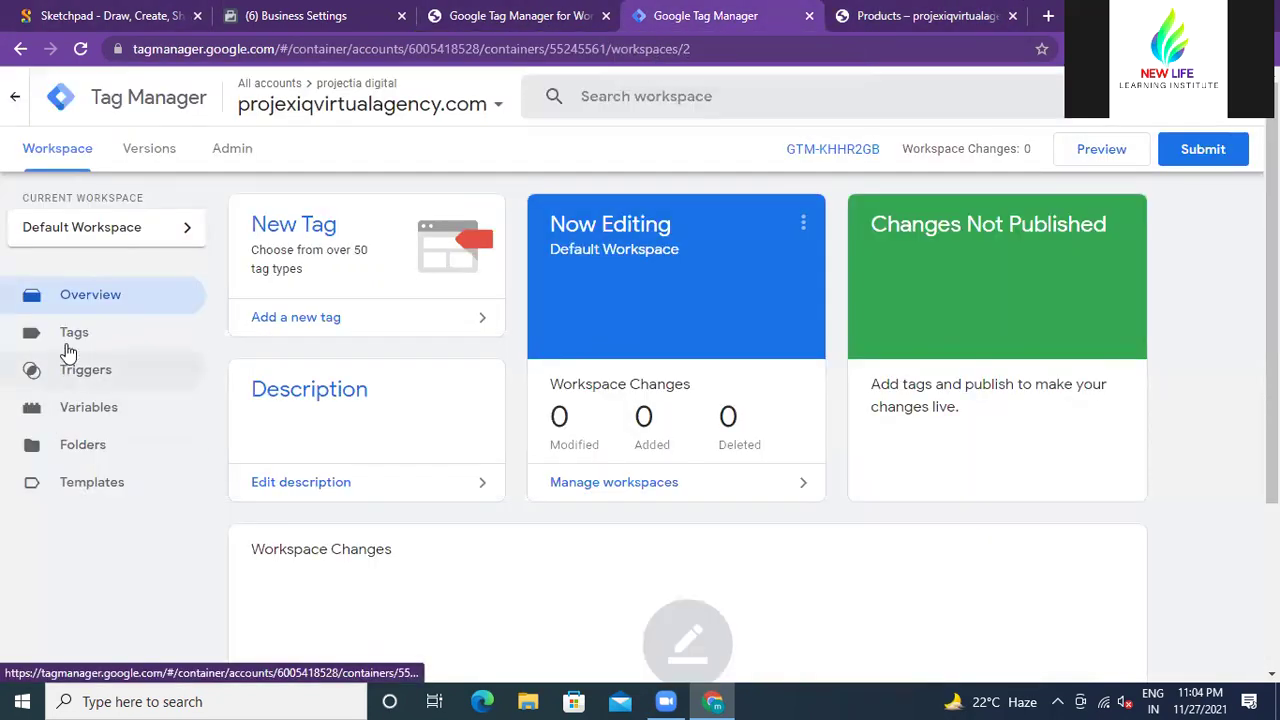
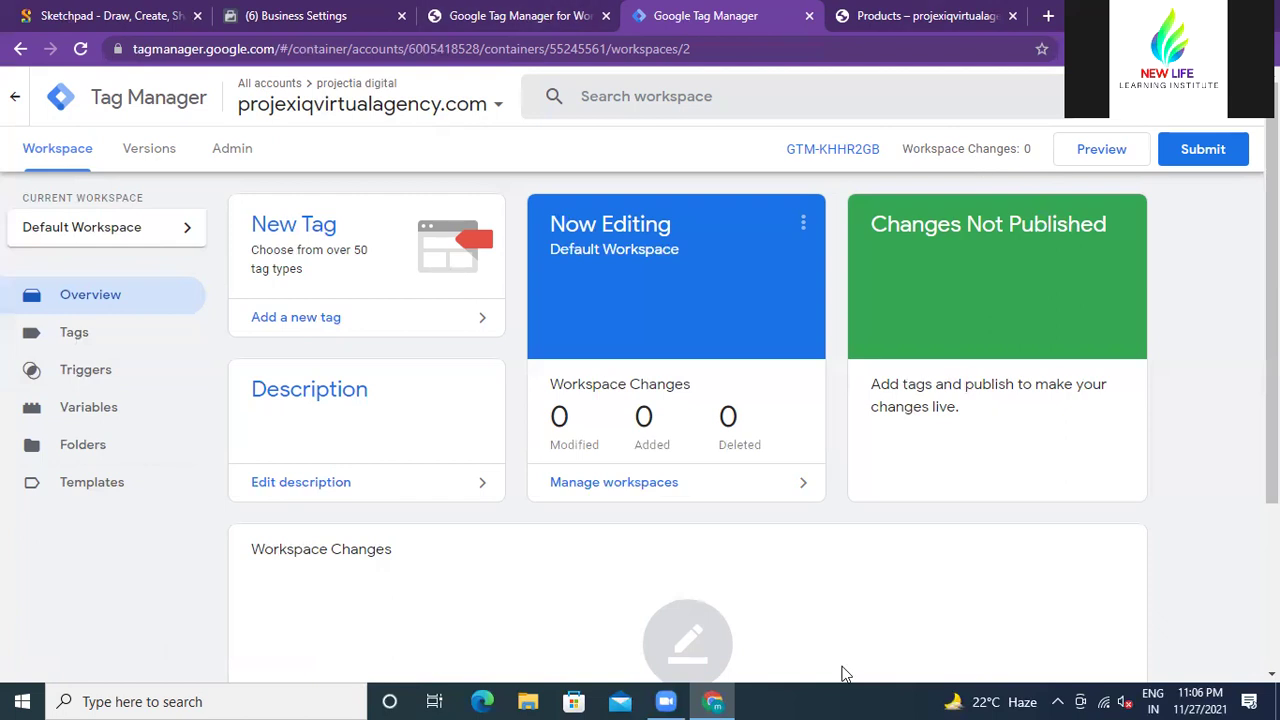
# Review the WordPress Tag Manager plugin and products page, check the container's tags, then open Admin.
pyautogui.click(510, 18)
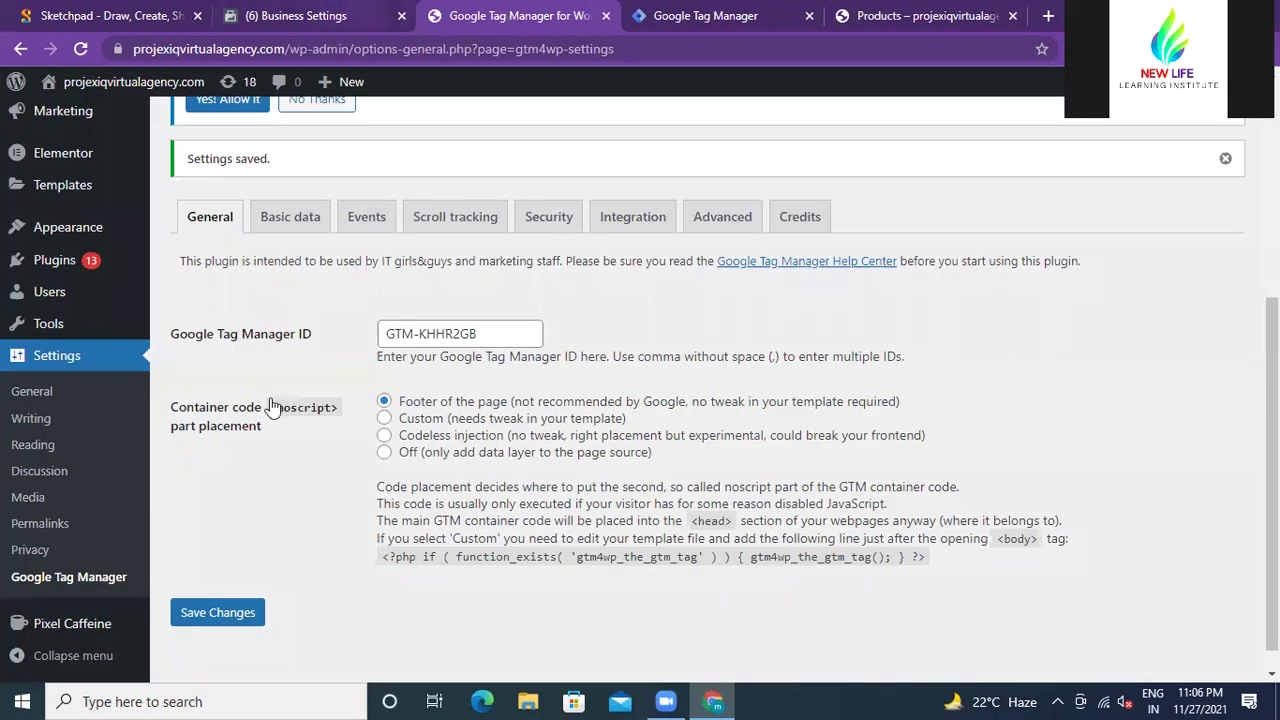
pyautogui.click(874, 18)
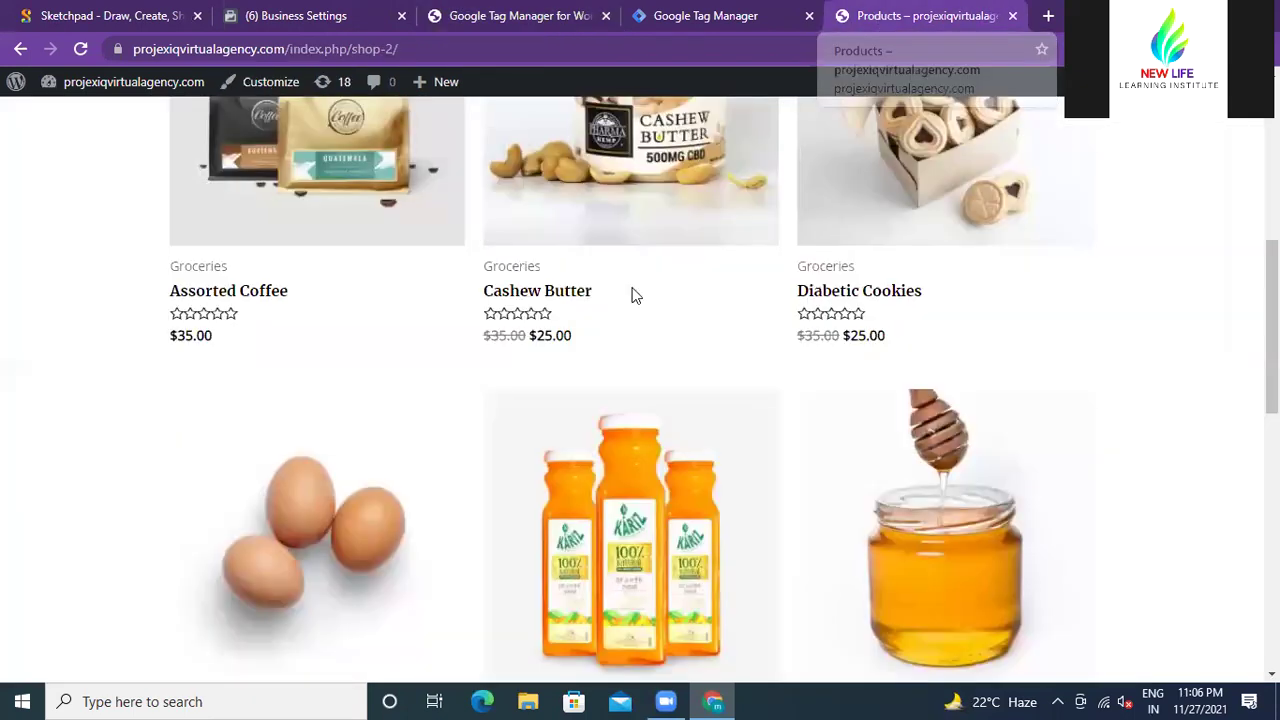
pyautogui.click(528, 20)
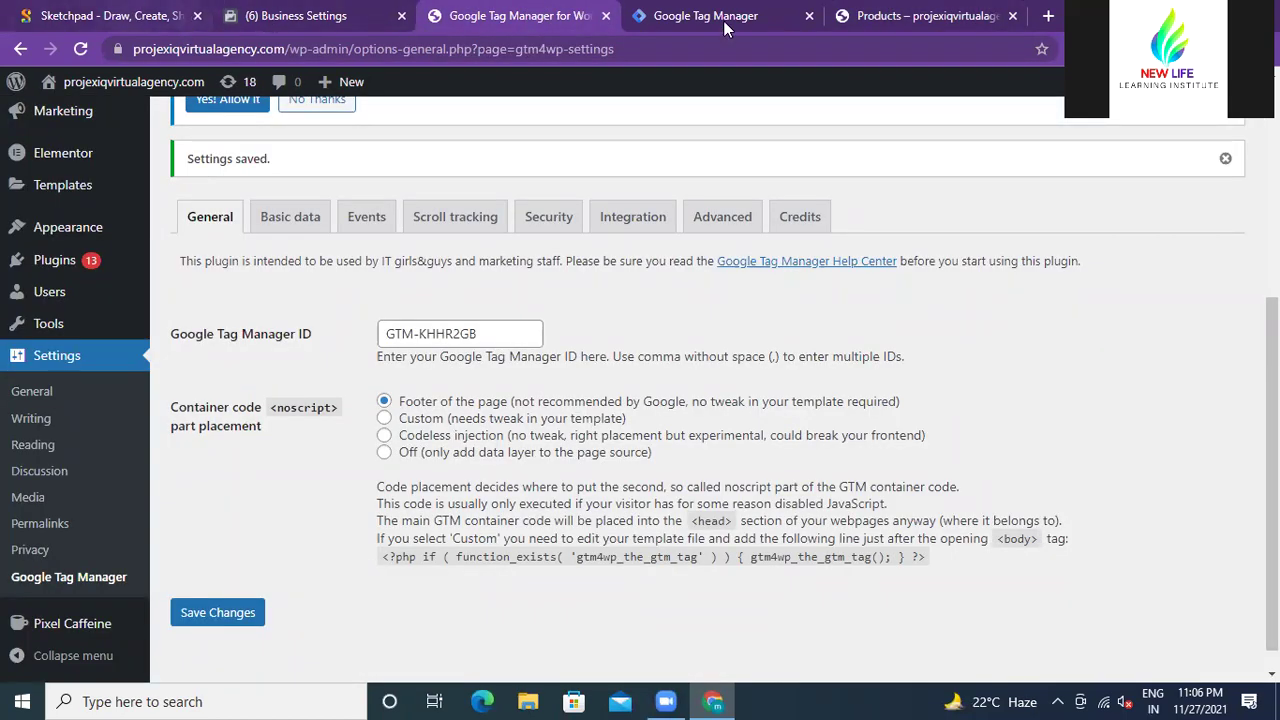
pyautogui.click(770, 10)
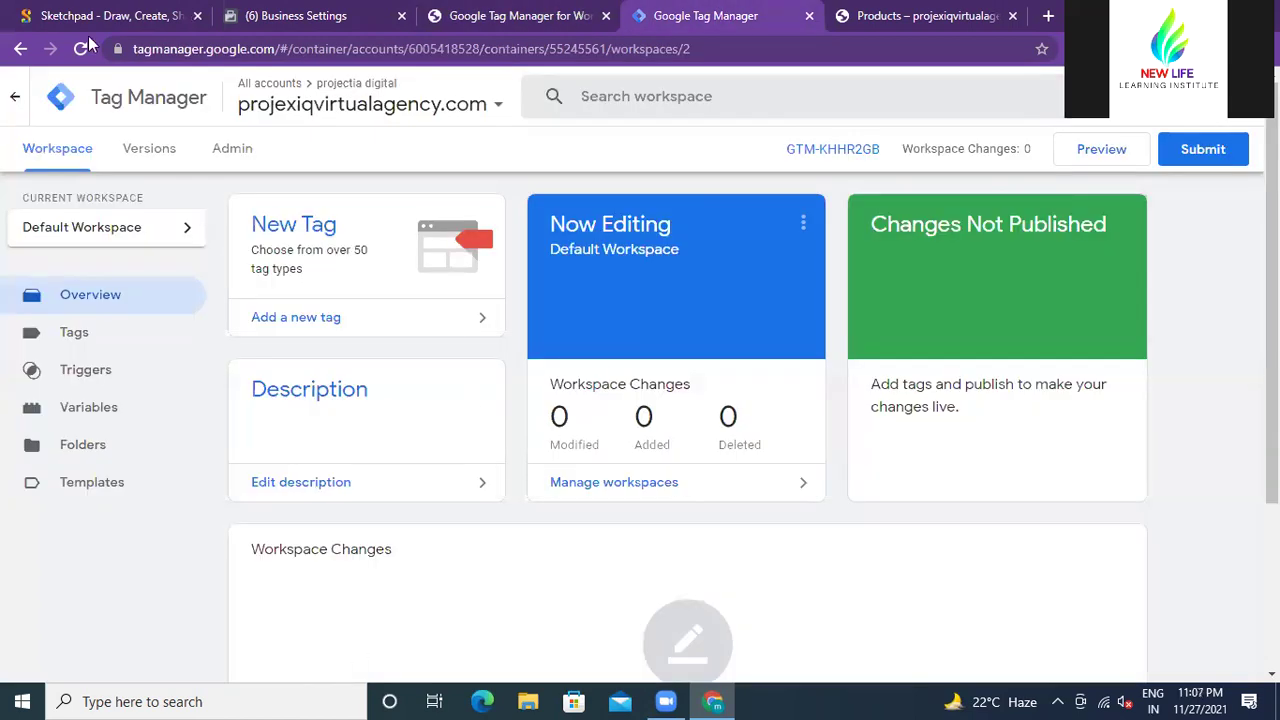
pyautogui.click(68, 336)
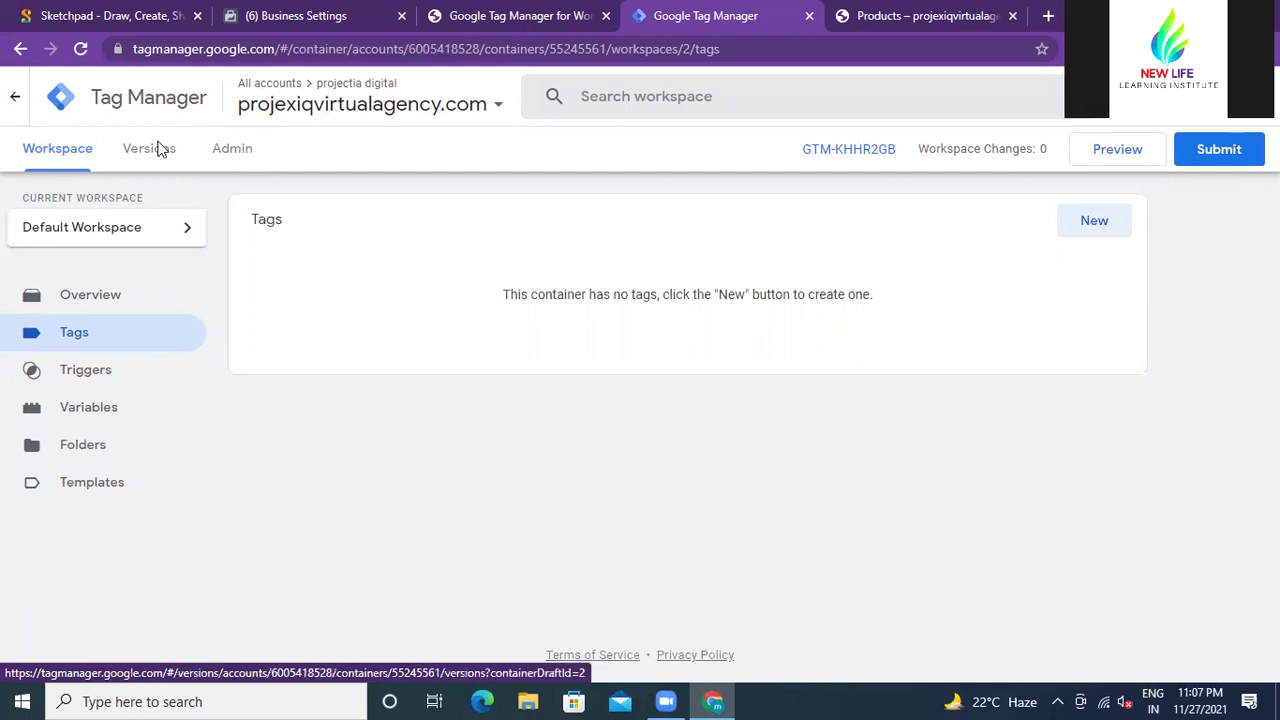
pyautogui.click(224, 155)
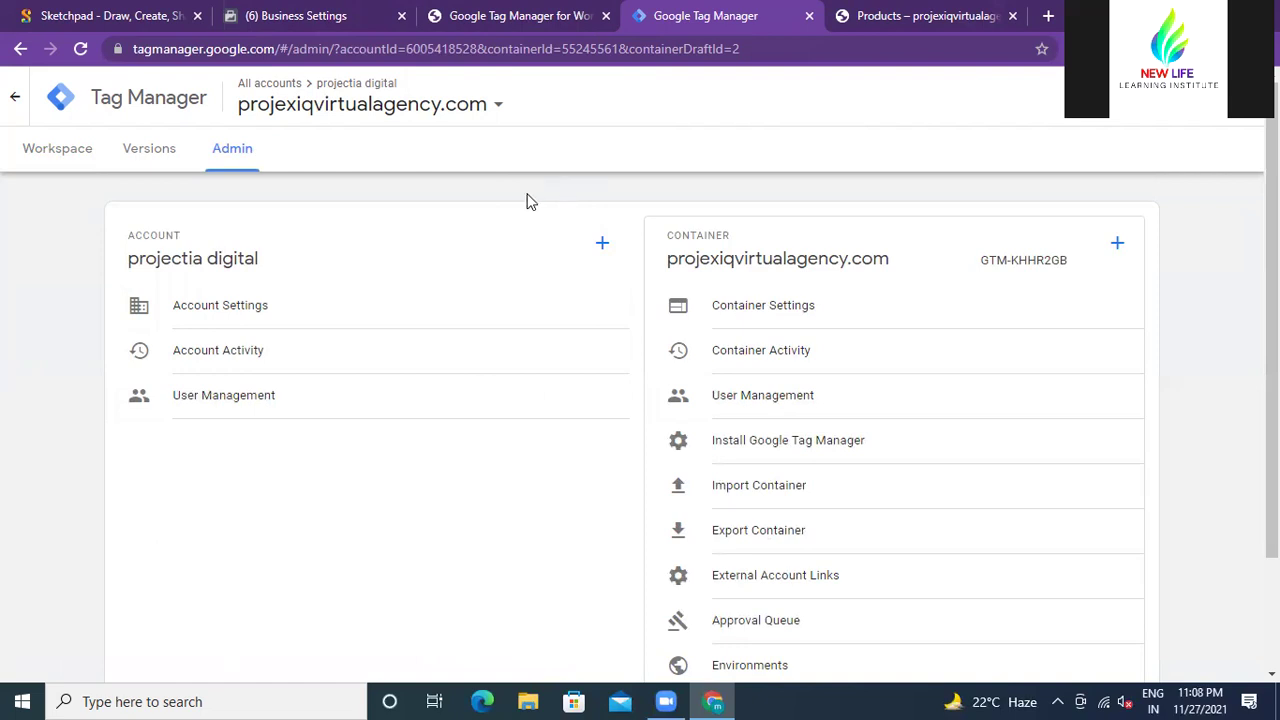
# Open the account/container picker showing projectia digital and its projexiqvirtualagency.com container.
pyautogui.click(498, 108)
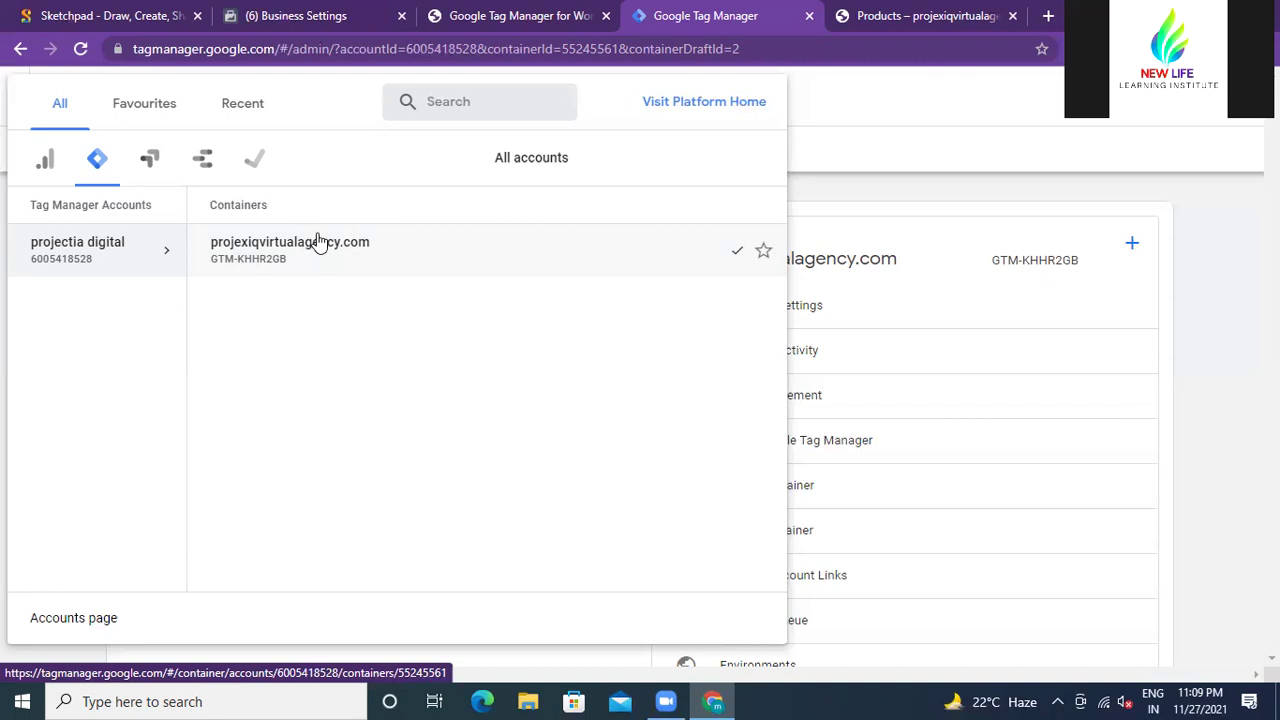
# Close the account/container list, reopen it, and close it again to show the Admin page.
pyautogui.click(1222, 326)
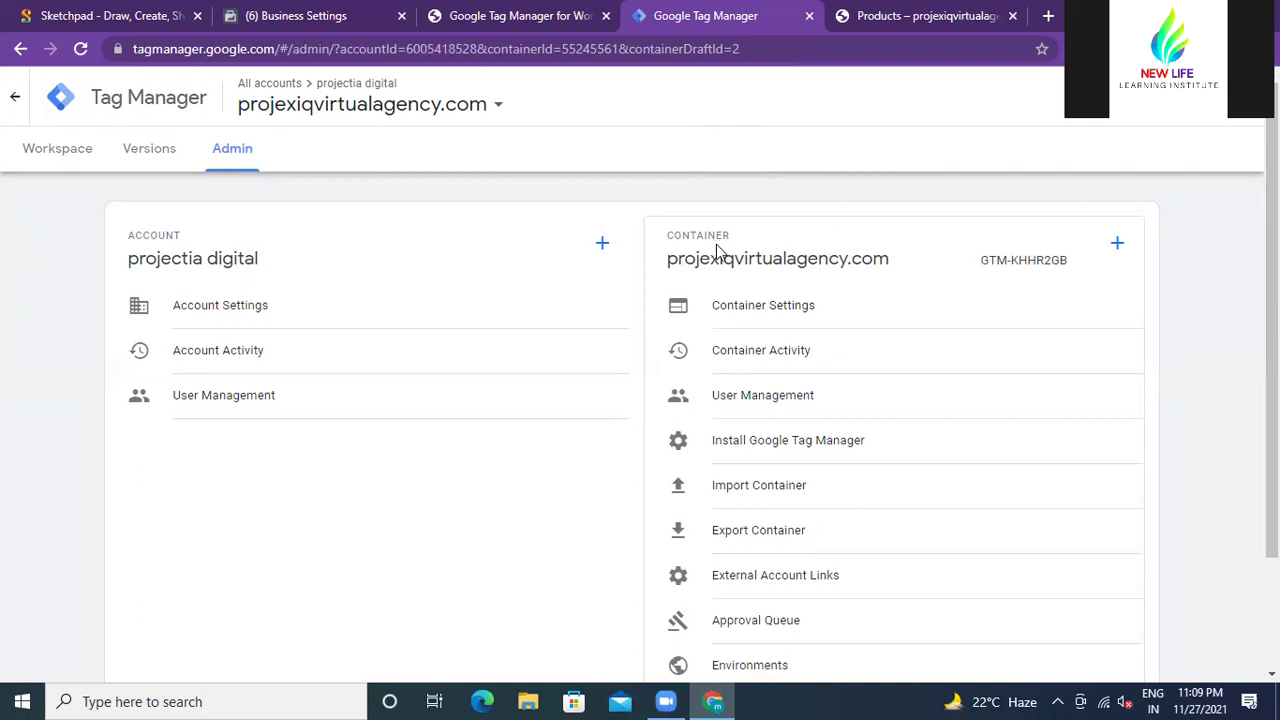
pyautogui.click(497, 107)
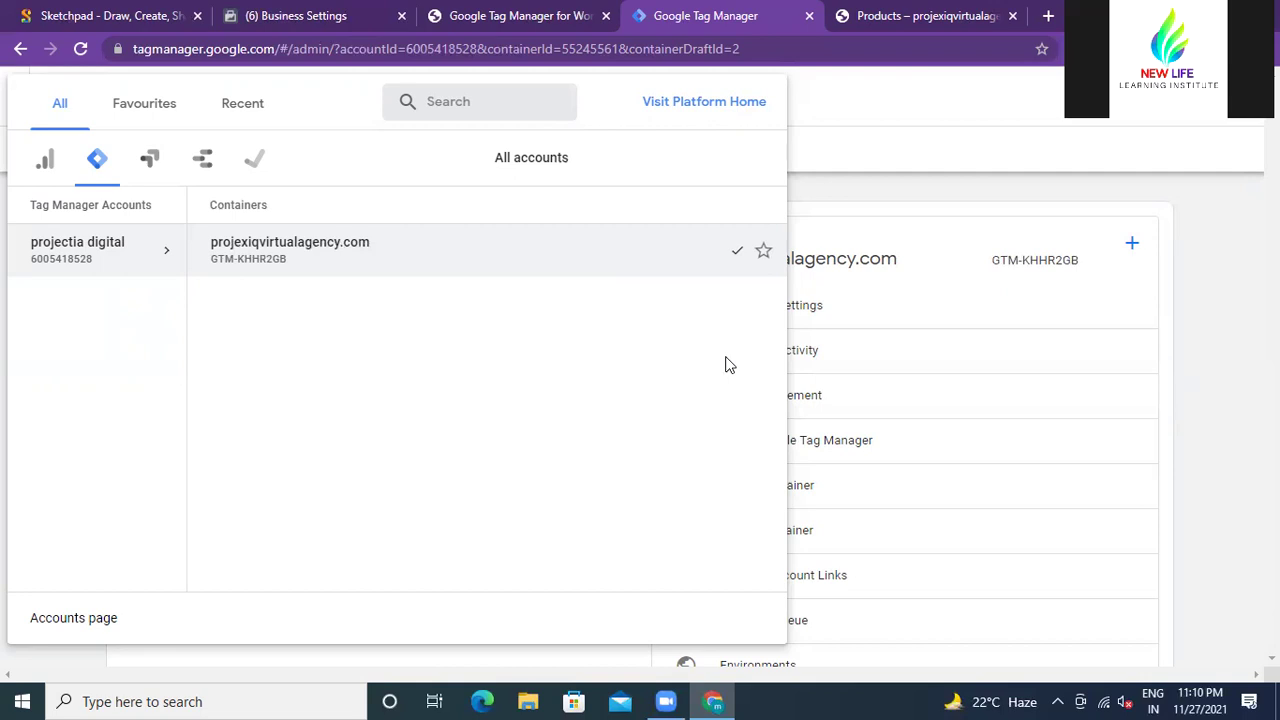
pyautogui.click(1228, 314)
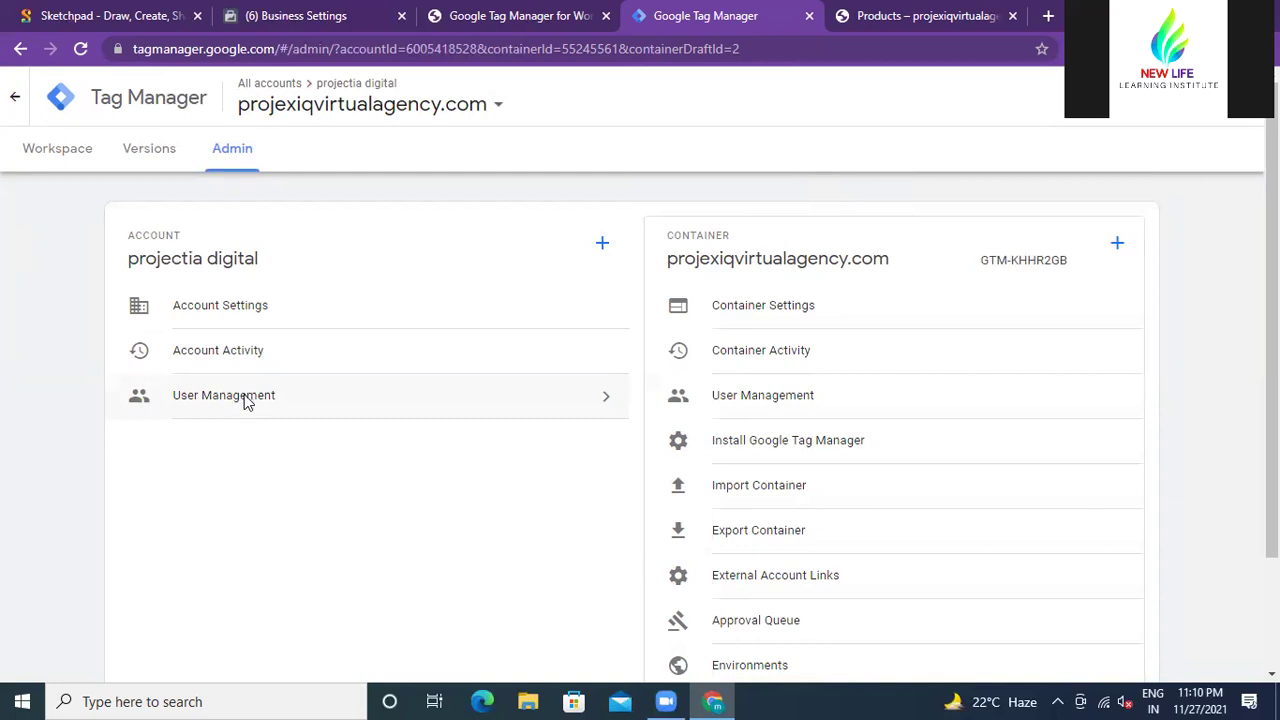
# Open projectia digital's User Management, check the existing Administrator's actions menu, and open the add-people options.
pyautogui.click(244, 396)
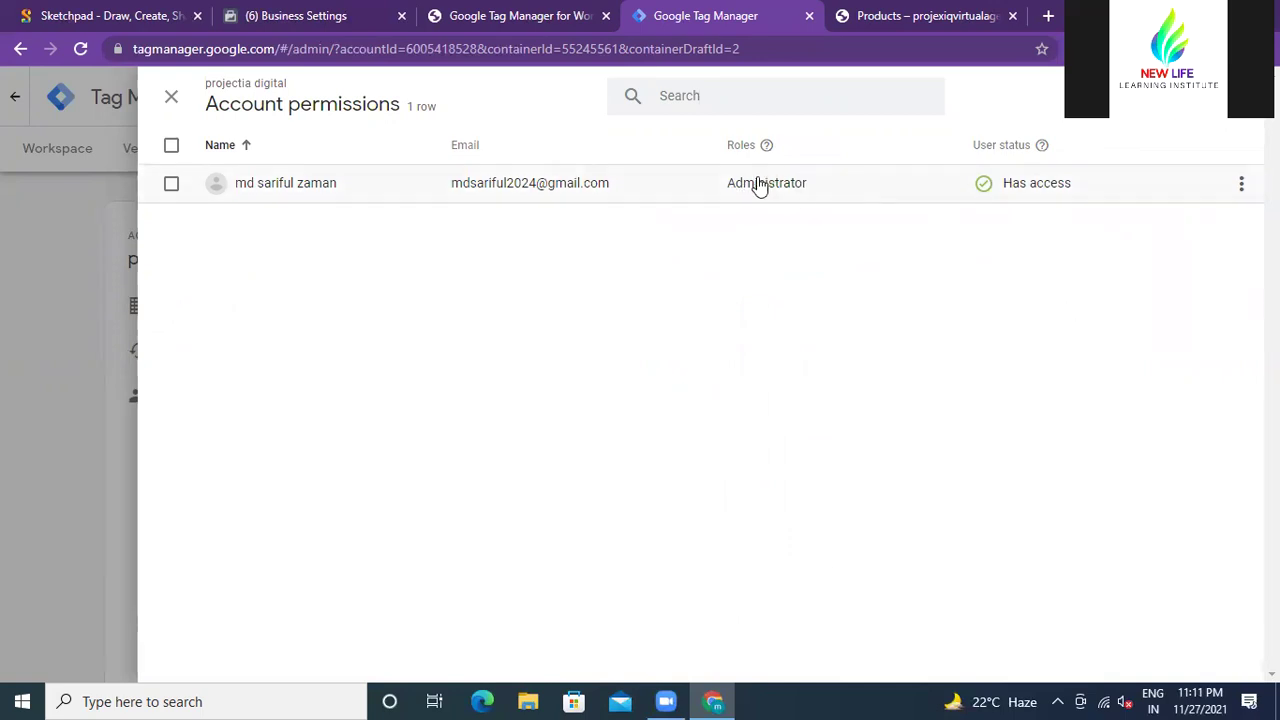
pyautogui.click(1241, 184)
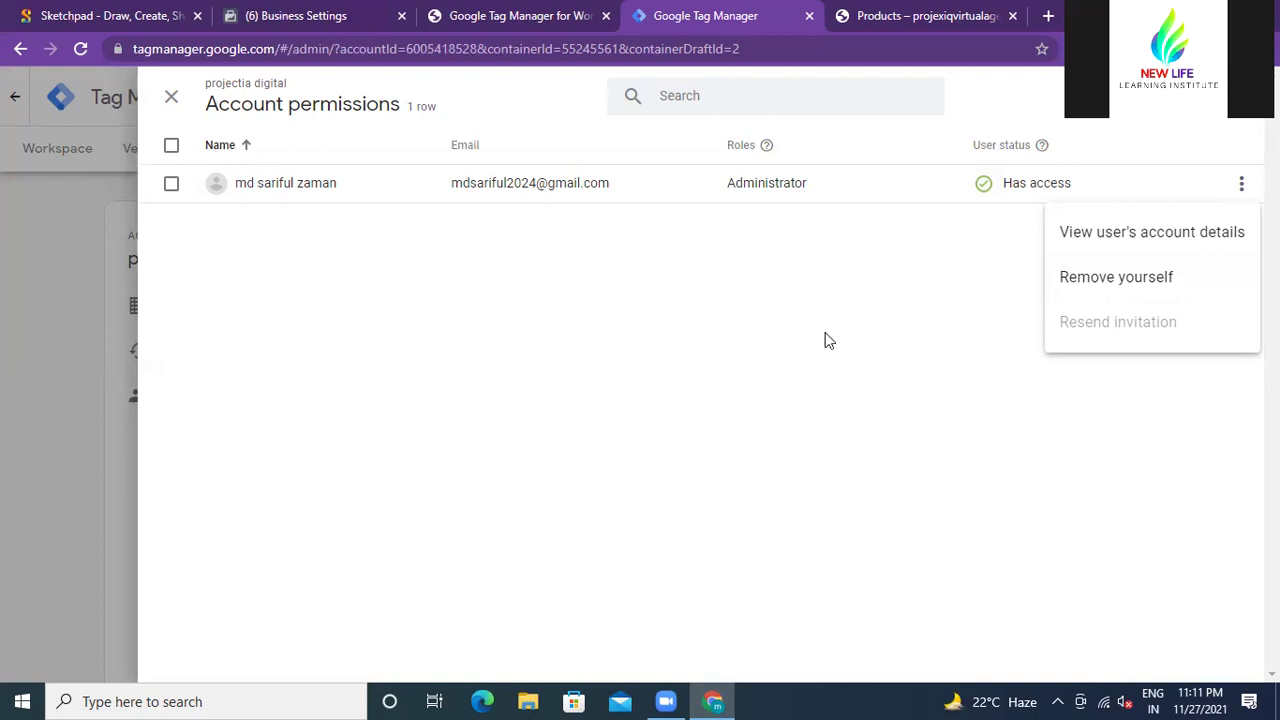
pyautogui.click(825, 340)
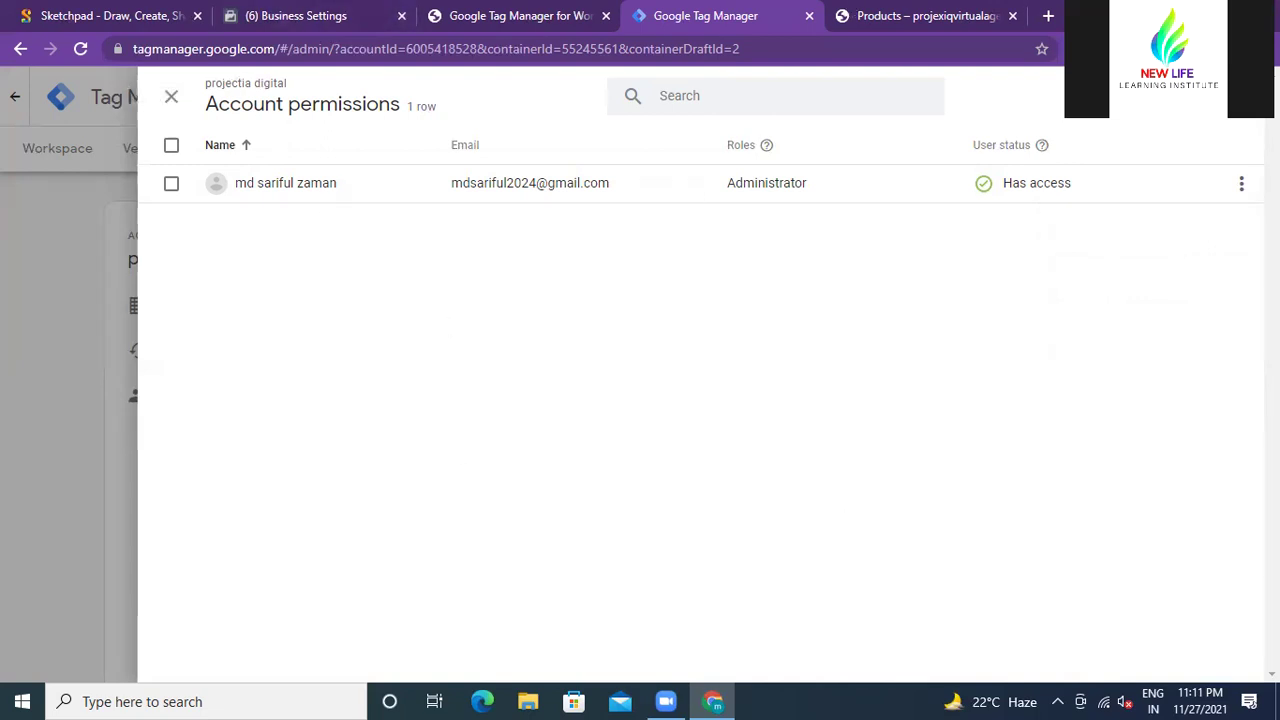
pyautogui.click(1238, 96)
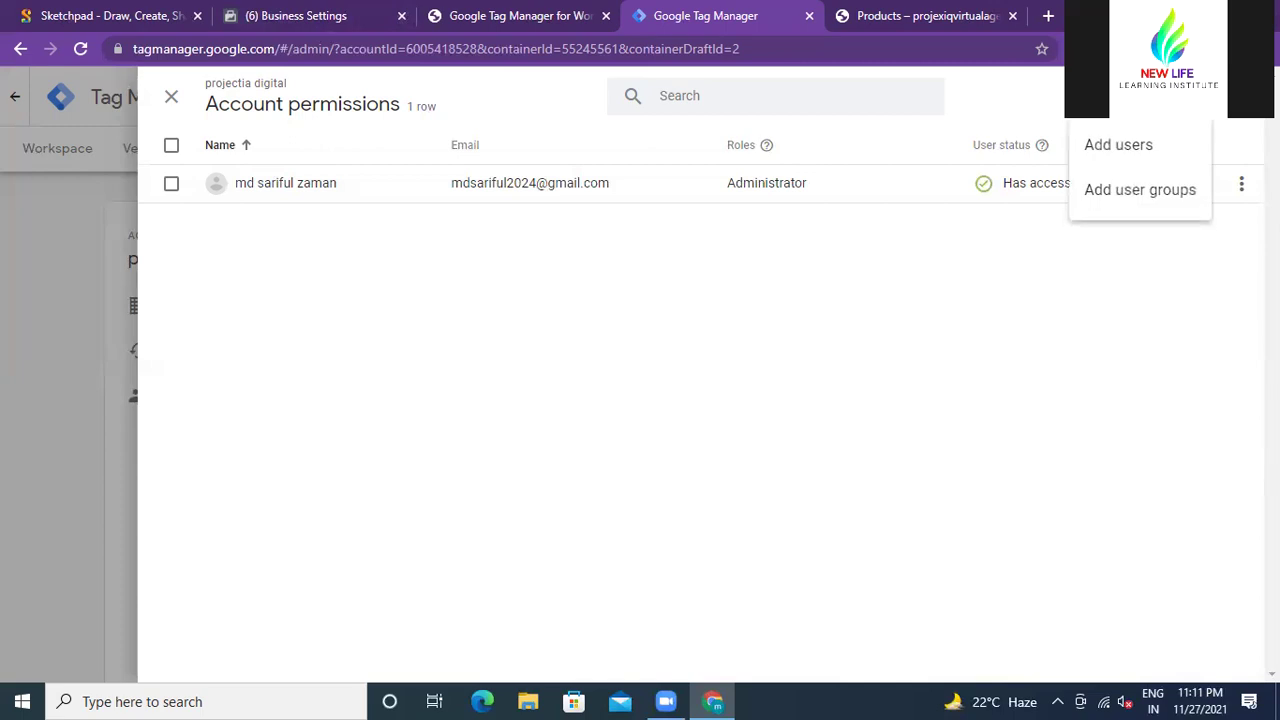
# Start an account invitation for the invitee's e-mail address with Administrator and User rights.
pyautogui.click(1123, 148)
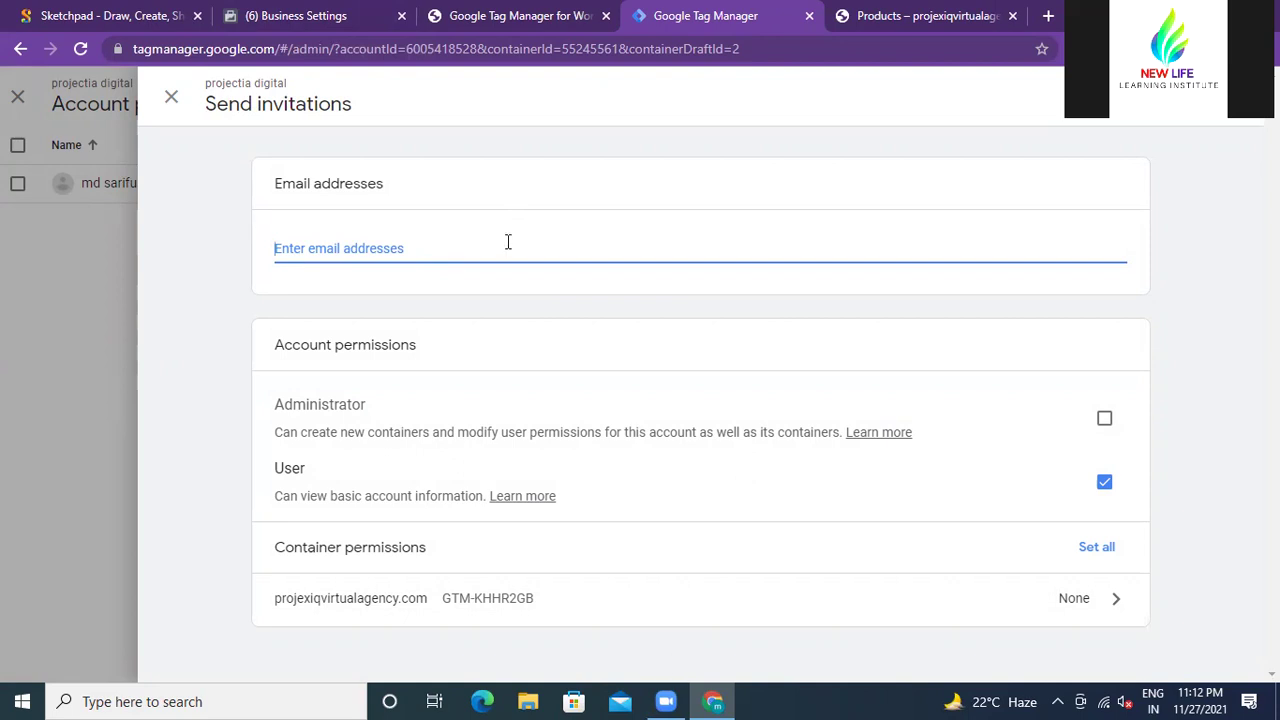
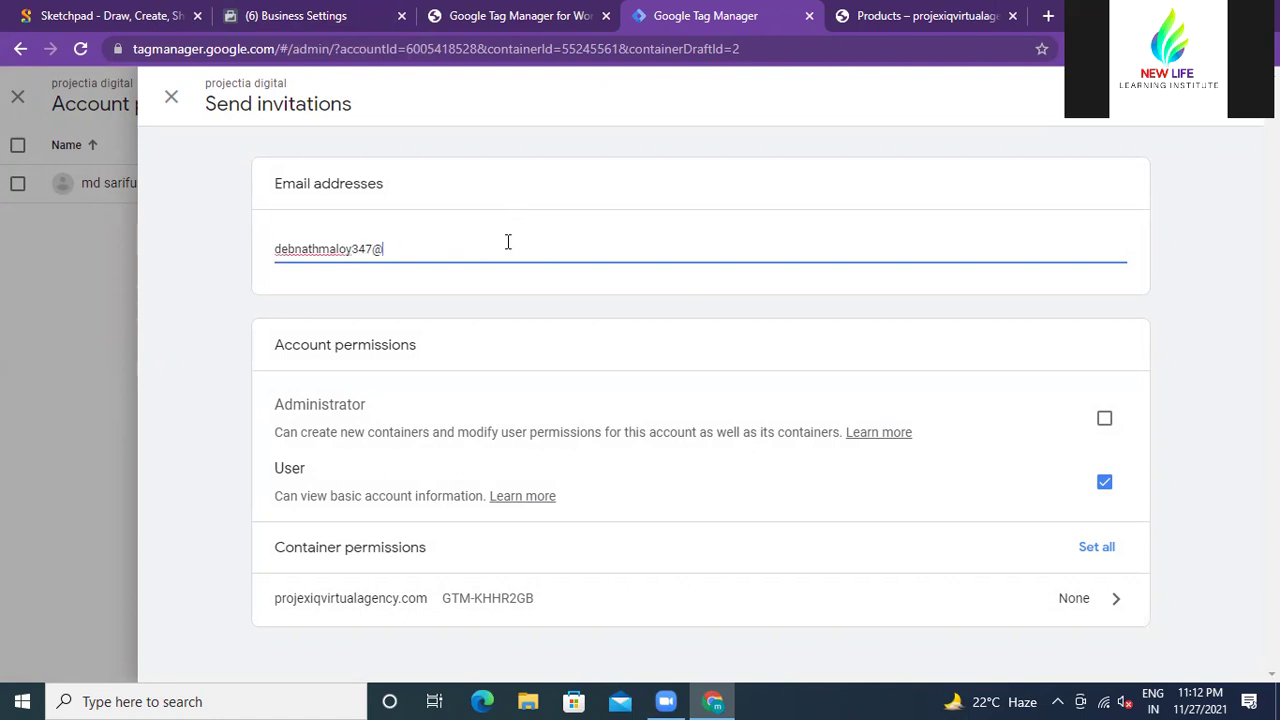
pyautogui.click(468, 289)
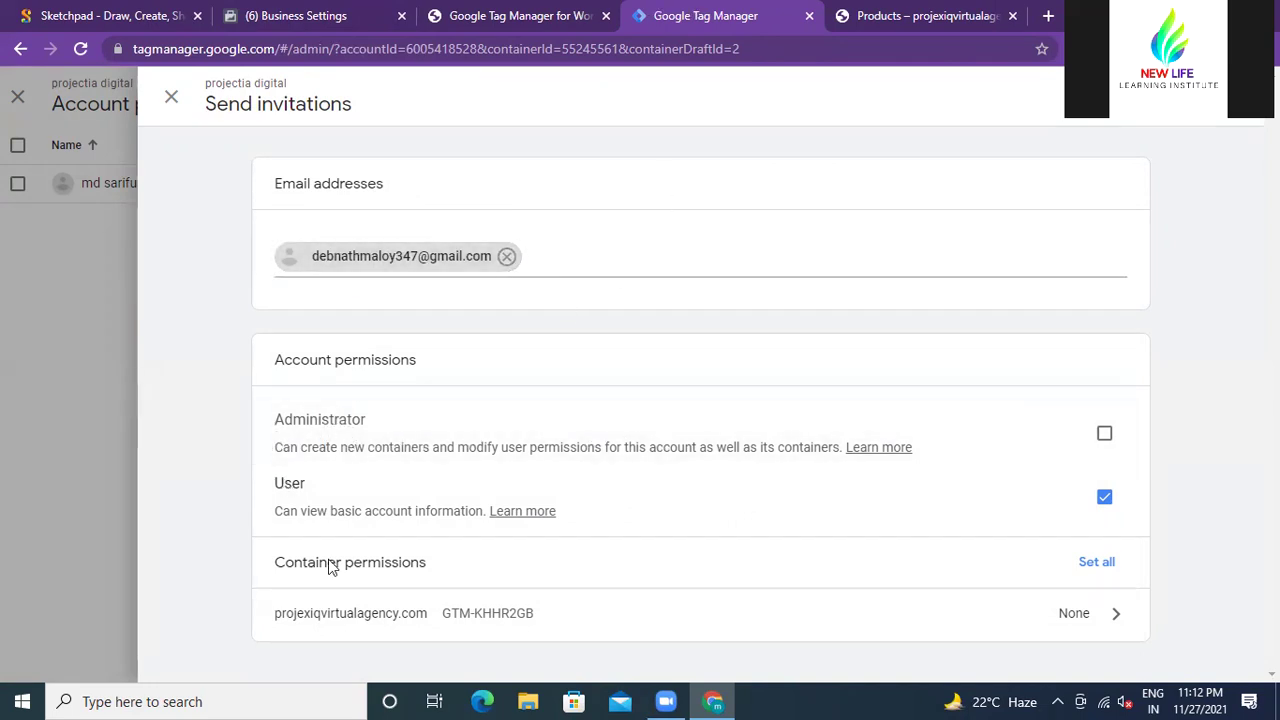
pyautogui.click(1105, 434)
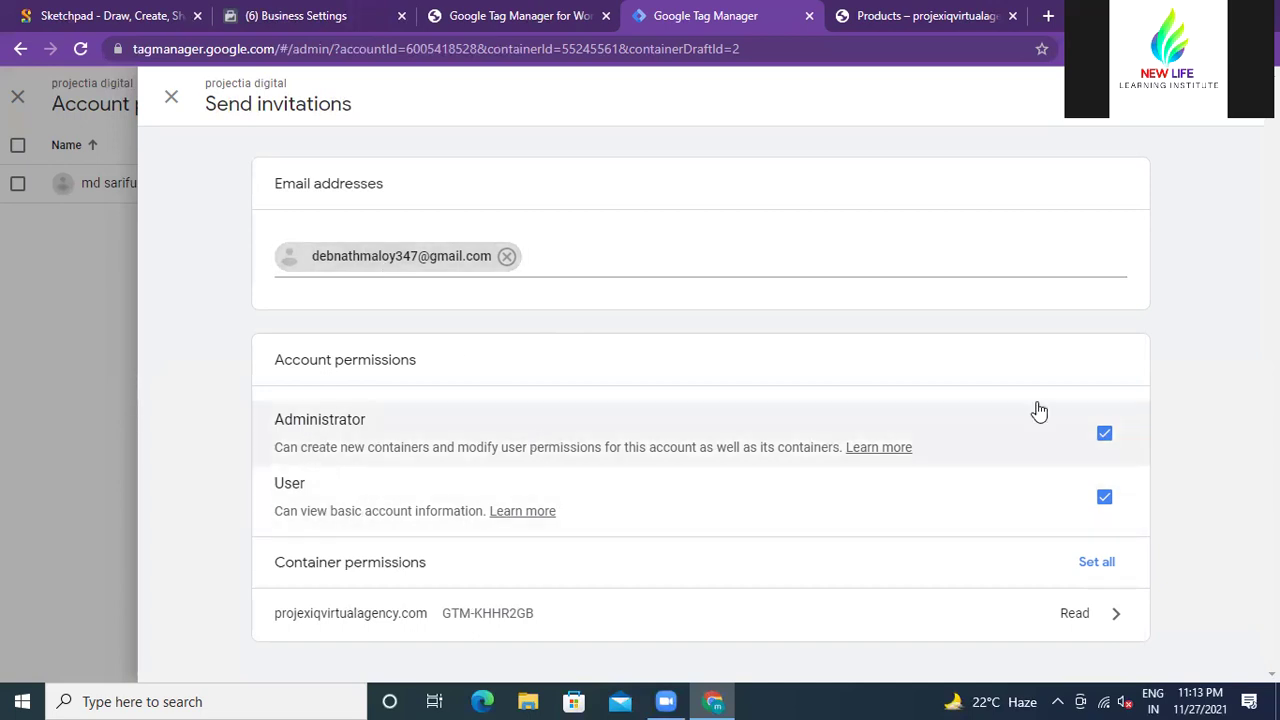
pyautogui.click(1093, 563)
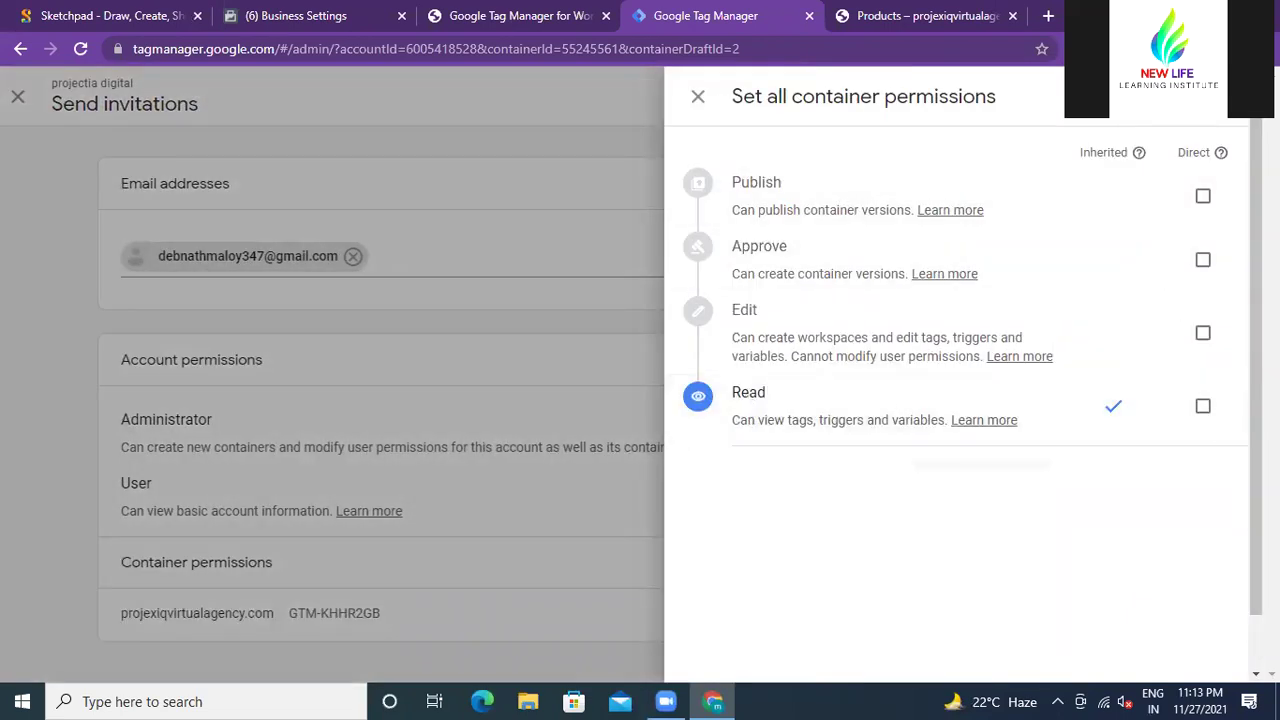
# Grant Direct Read, Edit, Approve and Publish on projexiqvirtualagency.com and send the invitation.
pyautogui.click(1203, 410)
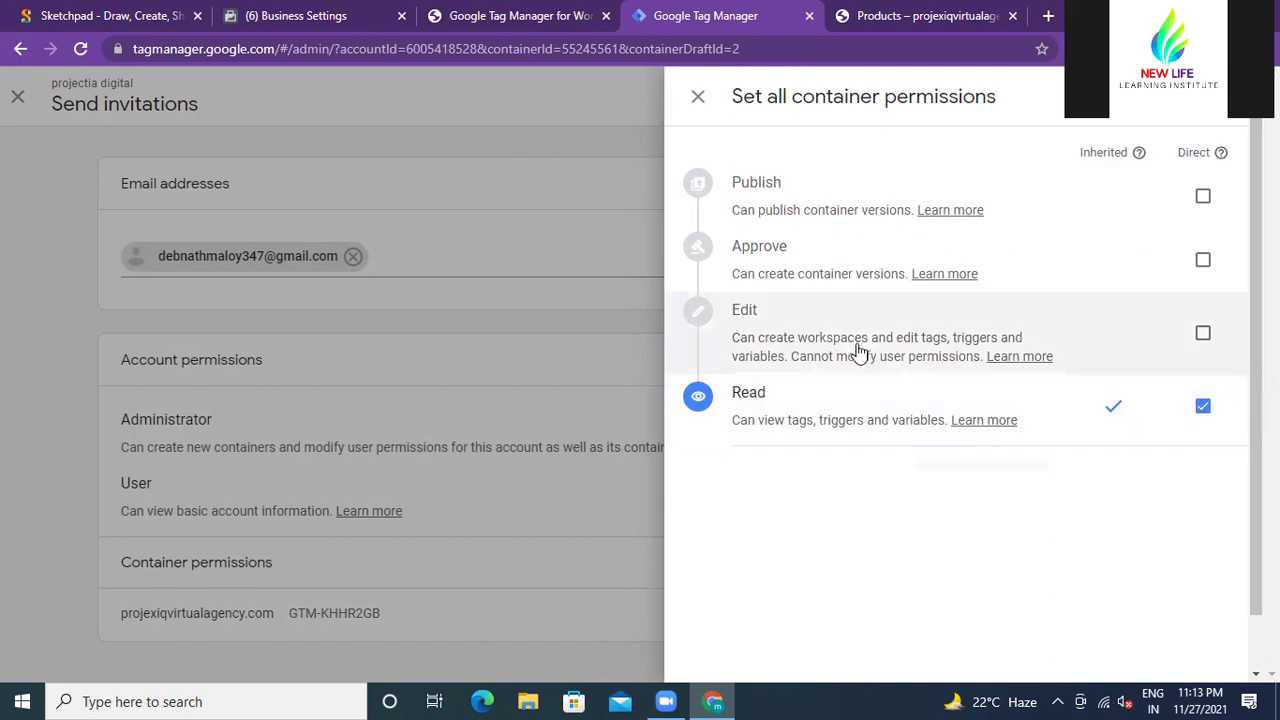
pyautogui.click(1203, 334)
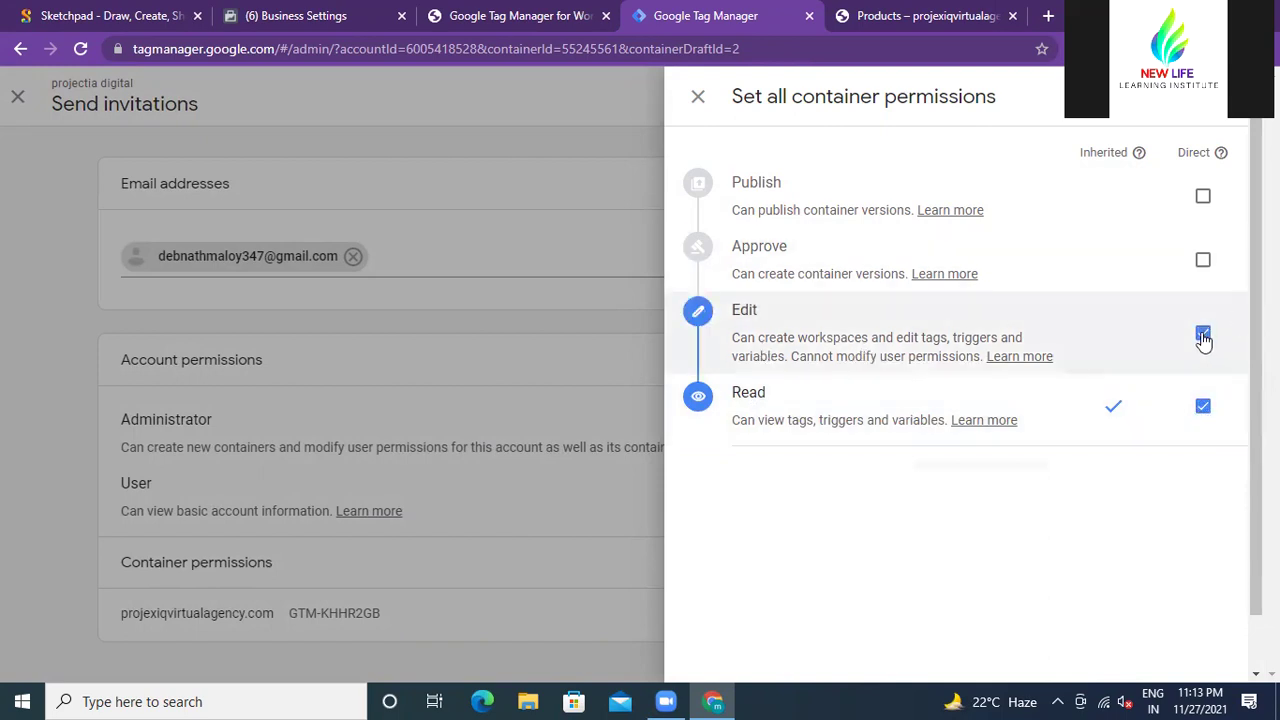
pyautogui.click(1203, 260)
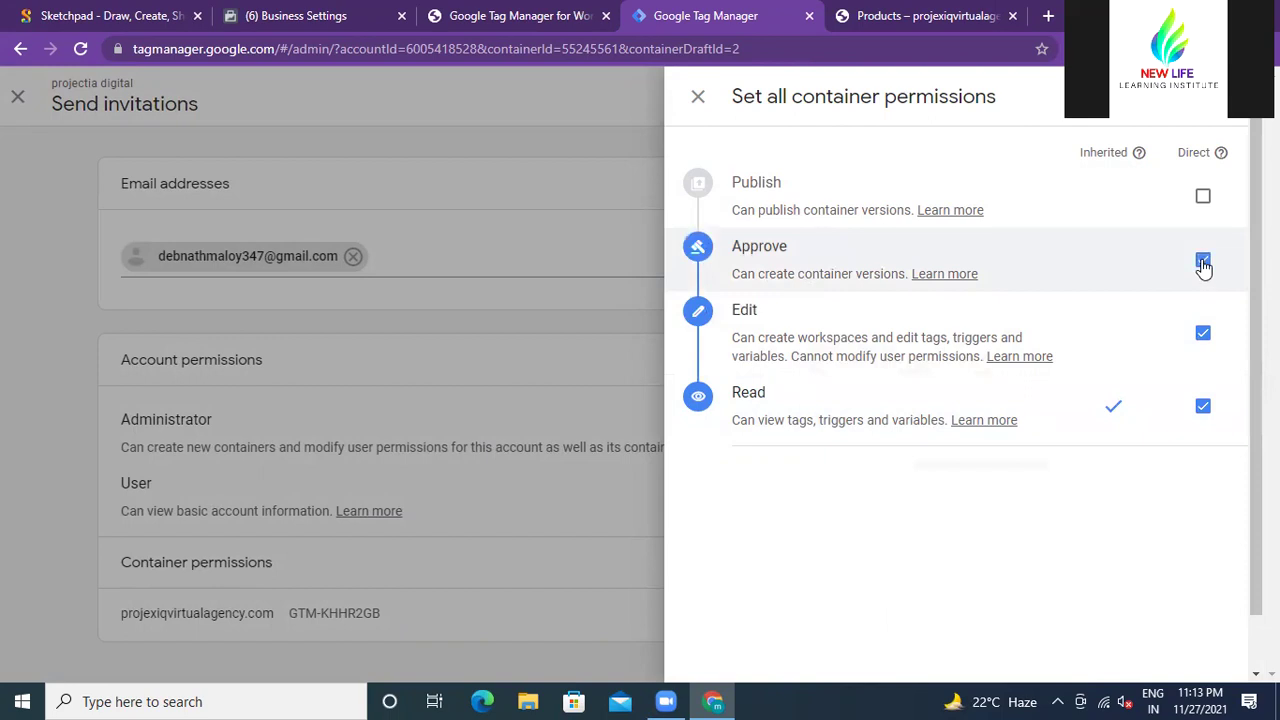
pyautogui.click(1203, 198)
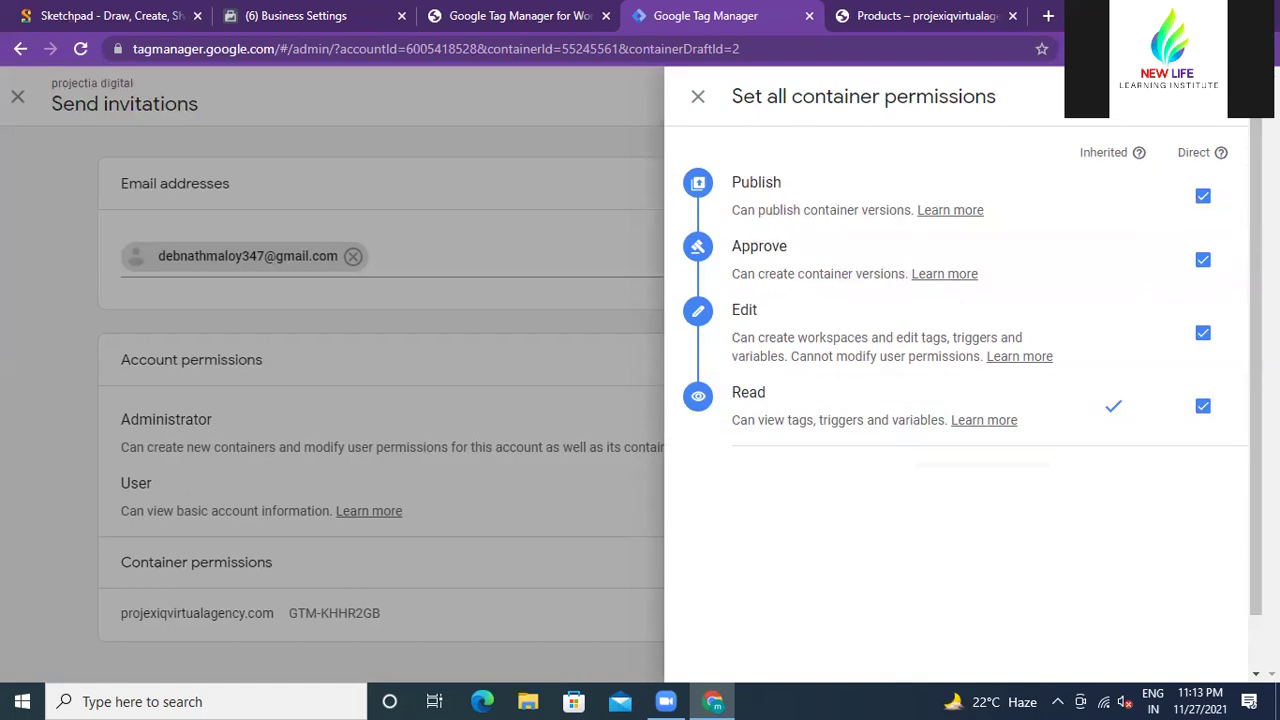
pyautogui.click(1205, 96)
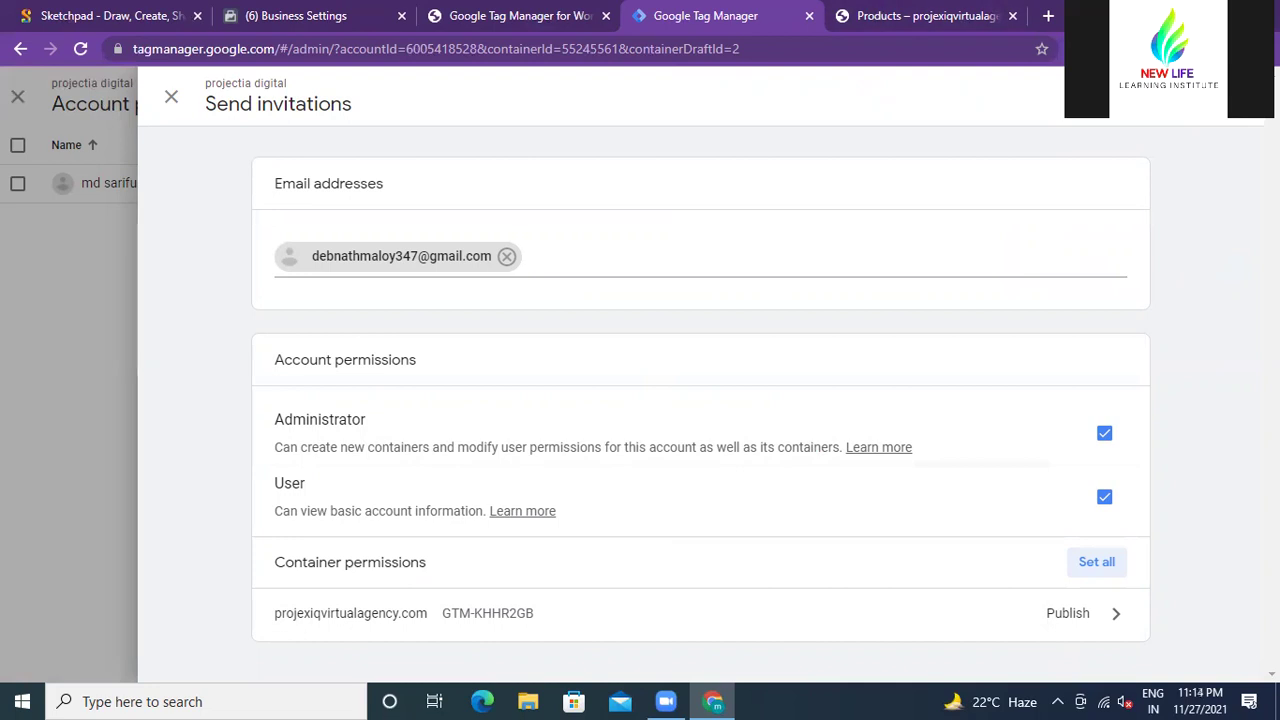
pyautogui.click(1190, 96)
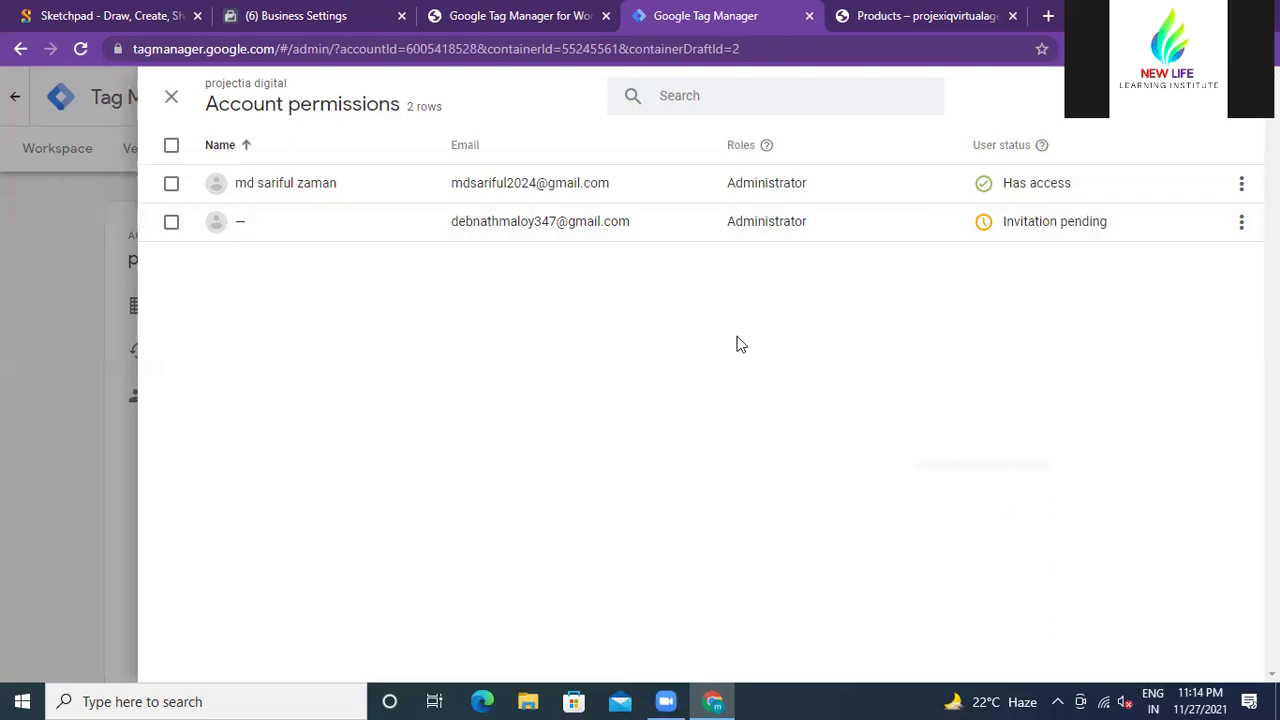
# Close the Account permissions list with the pending Administrator invitation, returning to Admin.
pyautogui.click(172, 99)
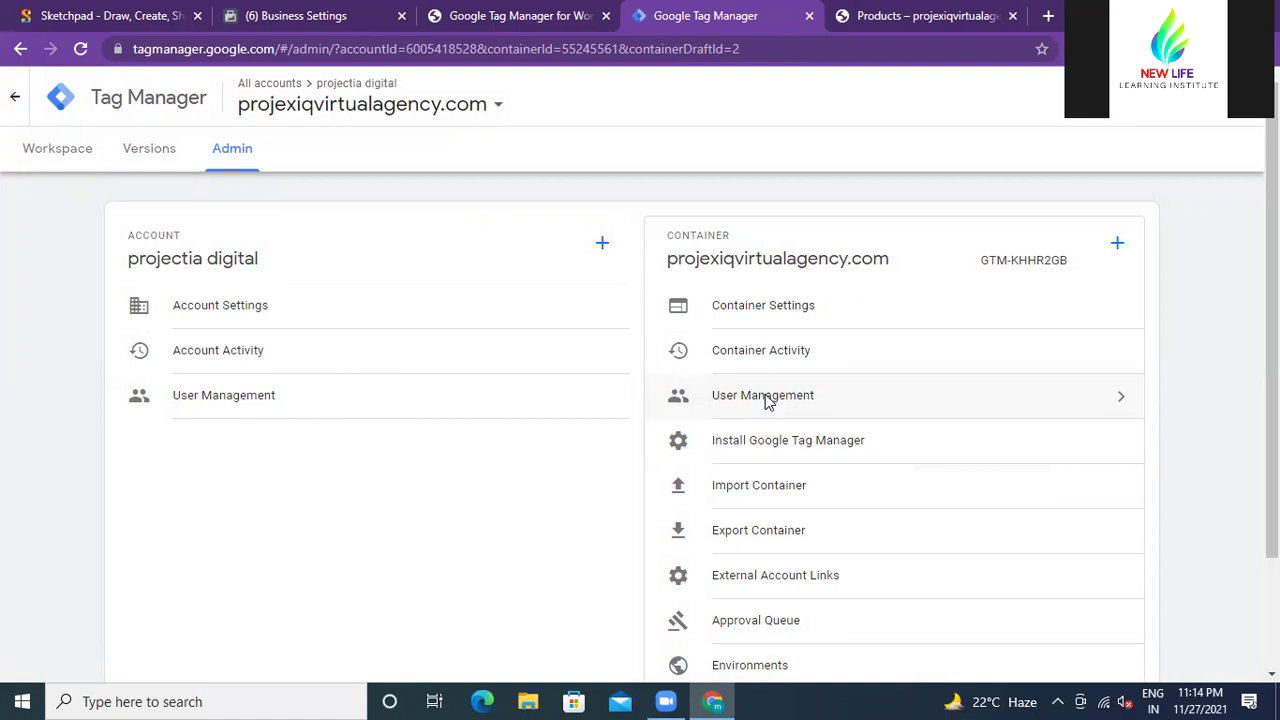
# Invite a user to projexiqvirtualagency.com by e-mail with Publish, Approve and Edit container rights.
pyautogui.click(767, 401)
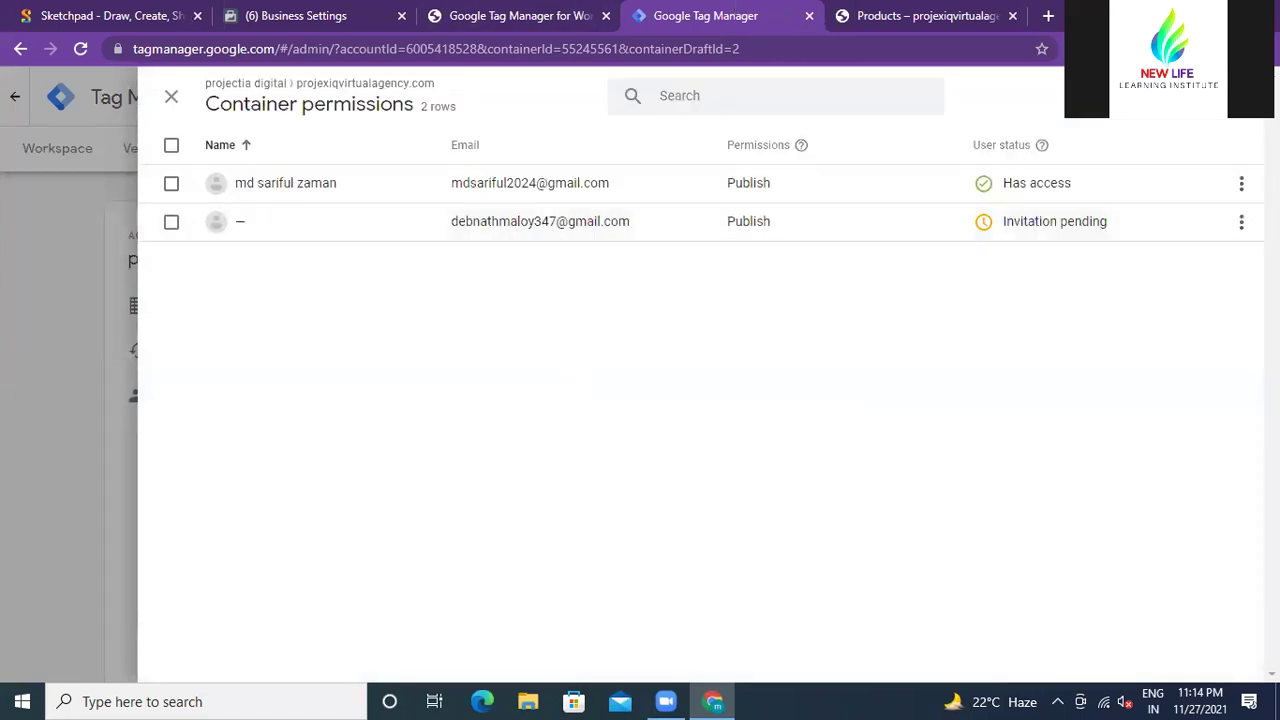
pyautogui.click(1190, 95)
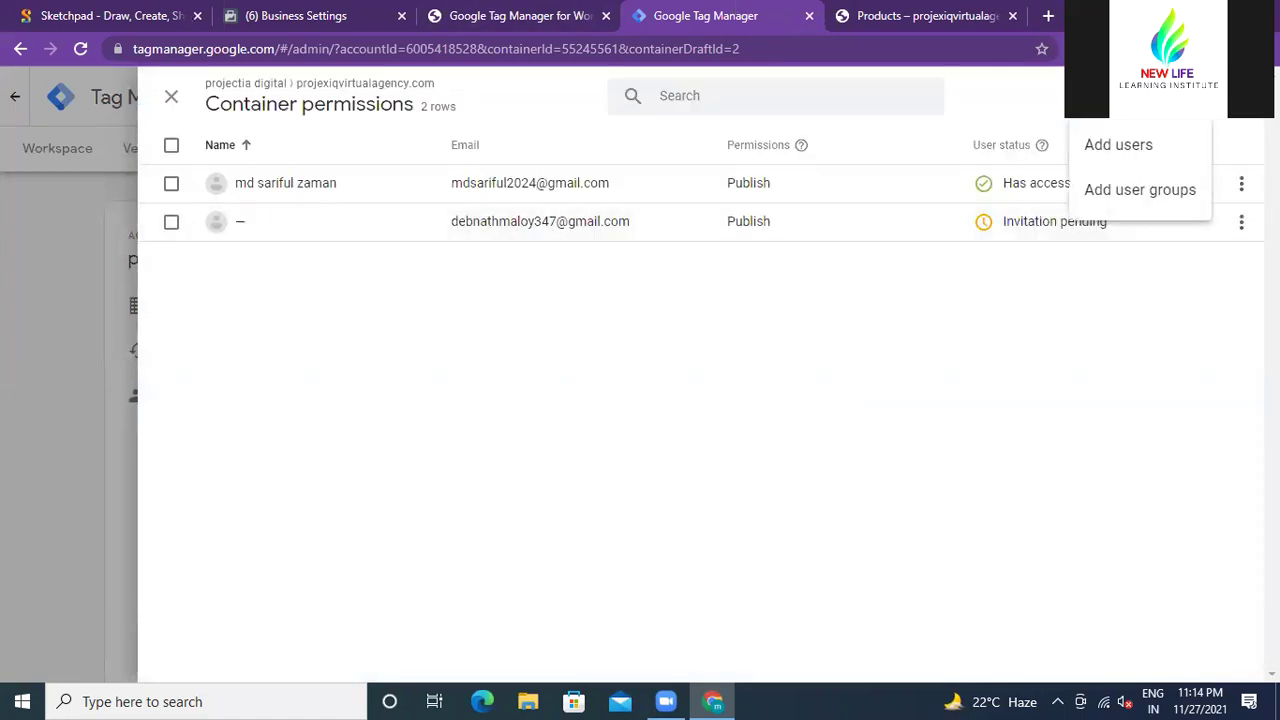
pyautogui.click(1137, 148)
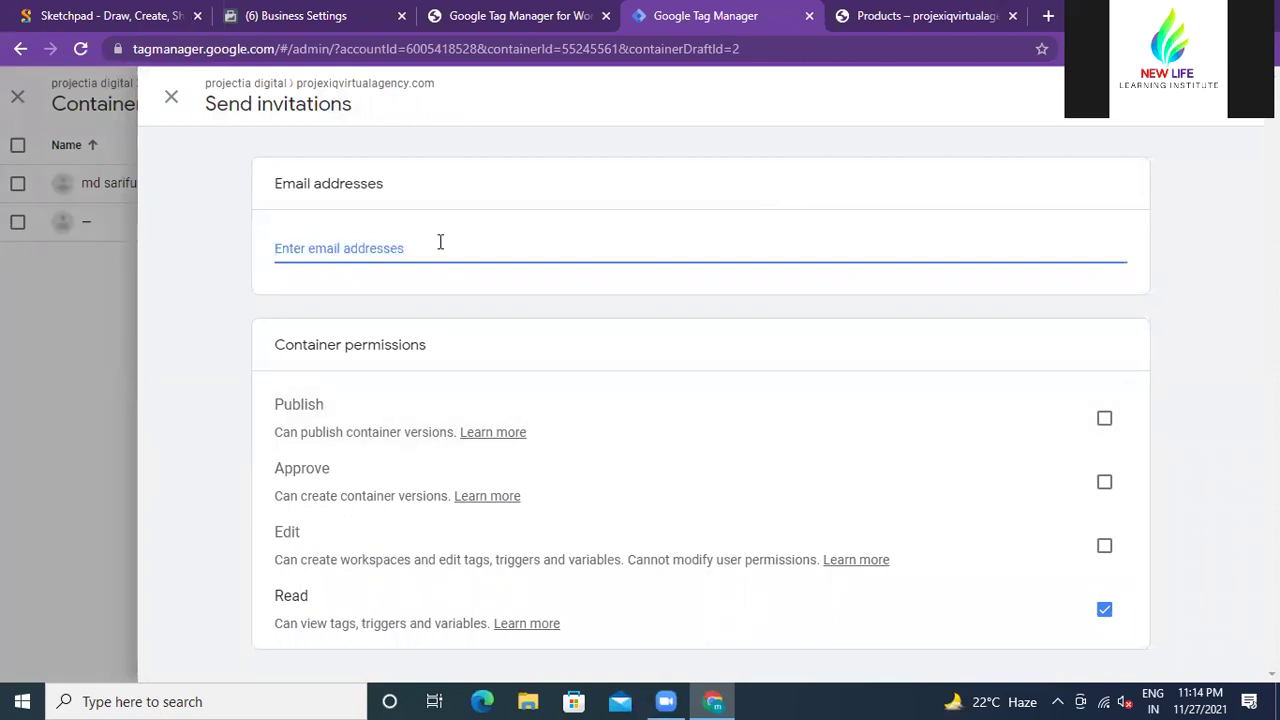
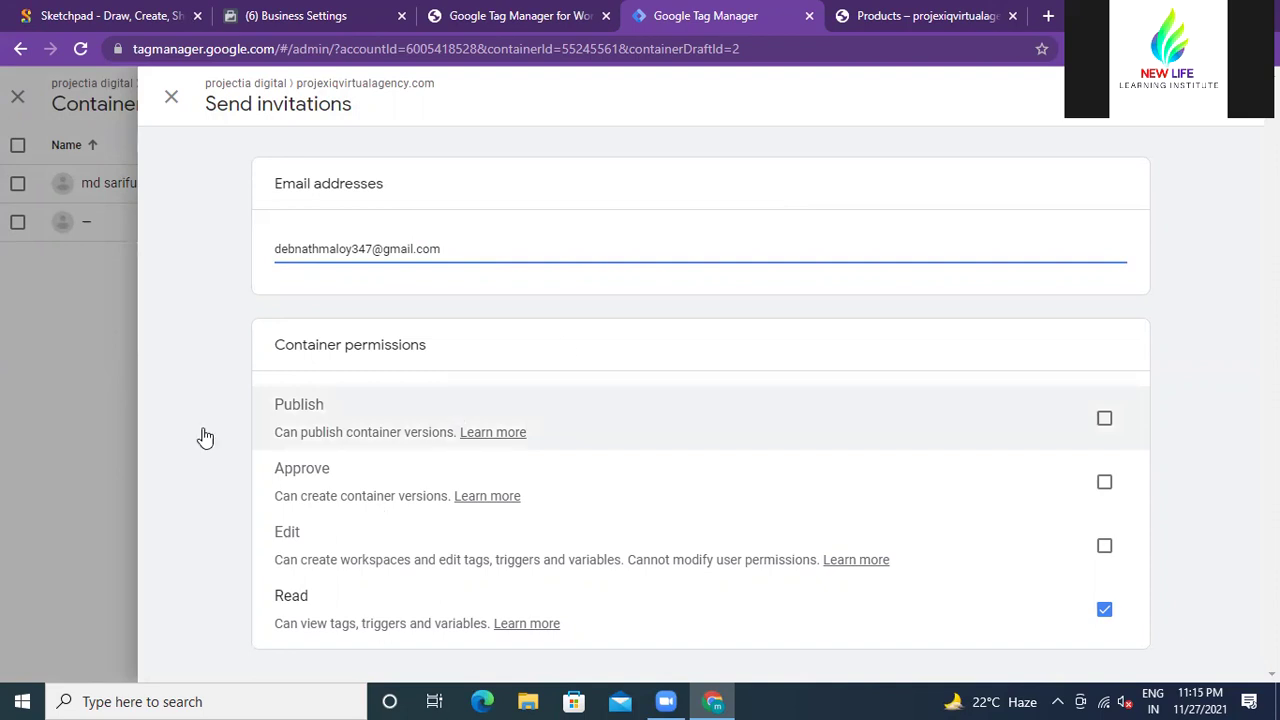
pyautogui.click(1104, 422)
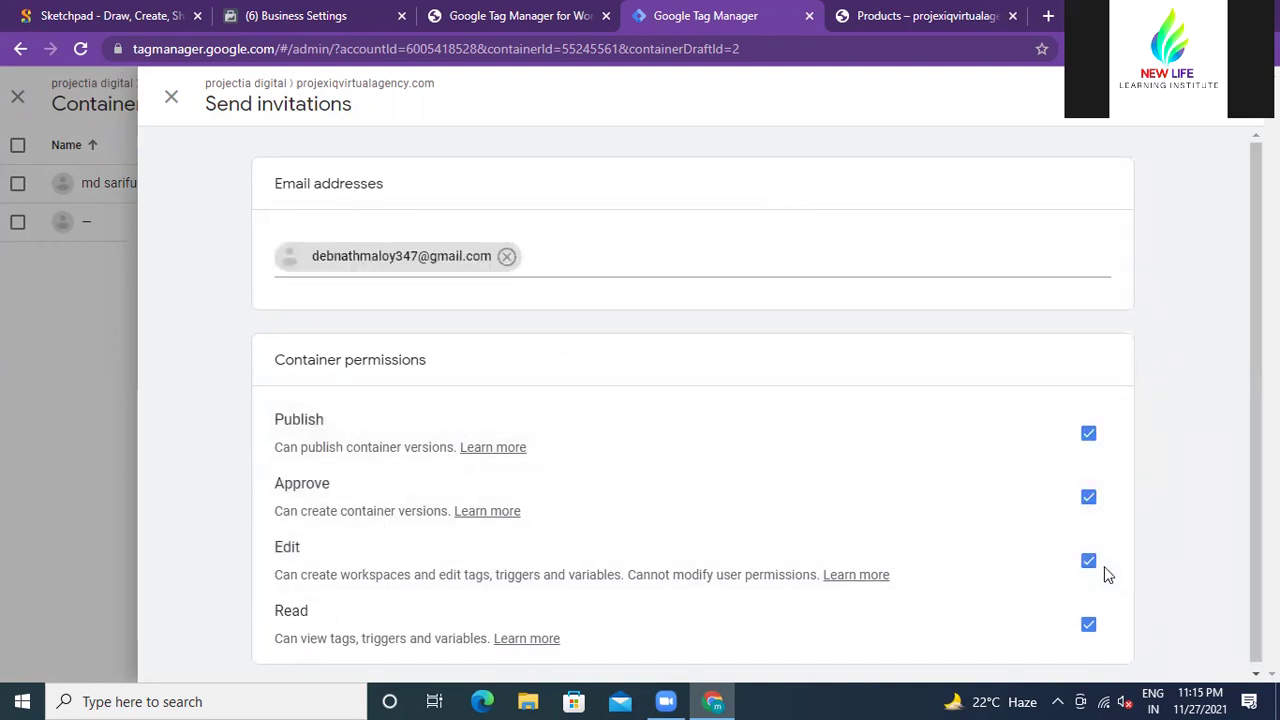
pyautogui.scroll(-1, 1104, 566)
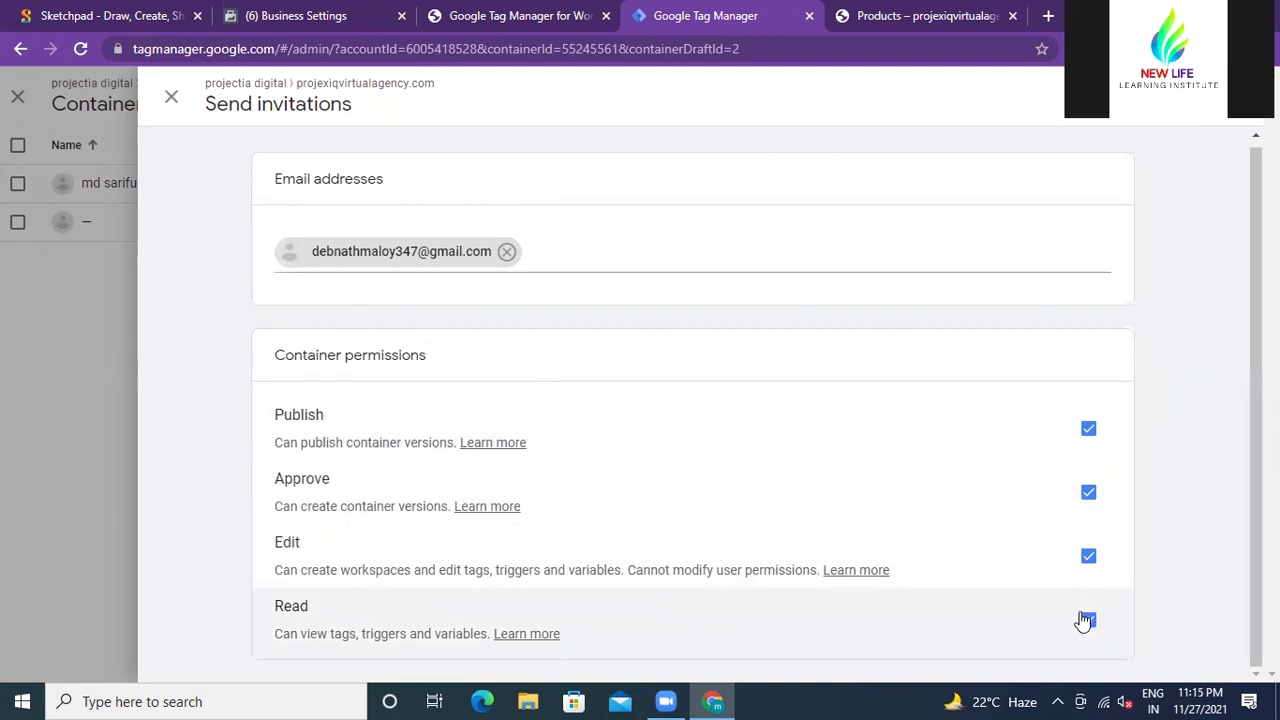
pyautogui.click(1186, 100)
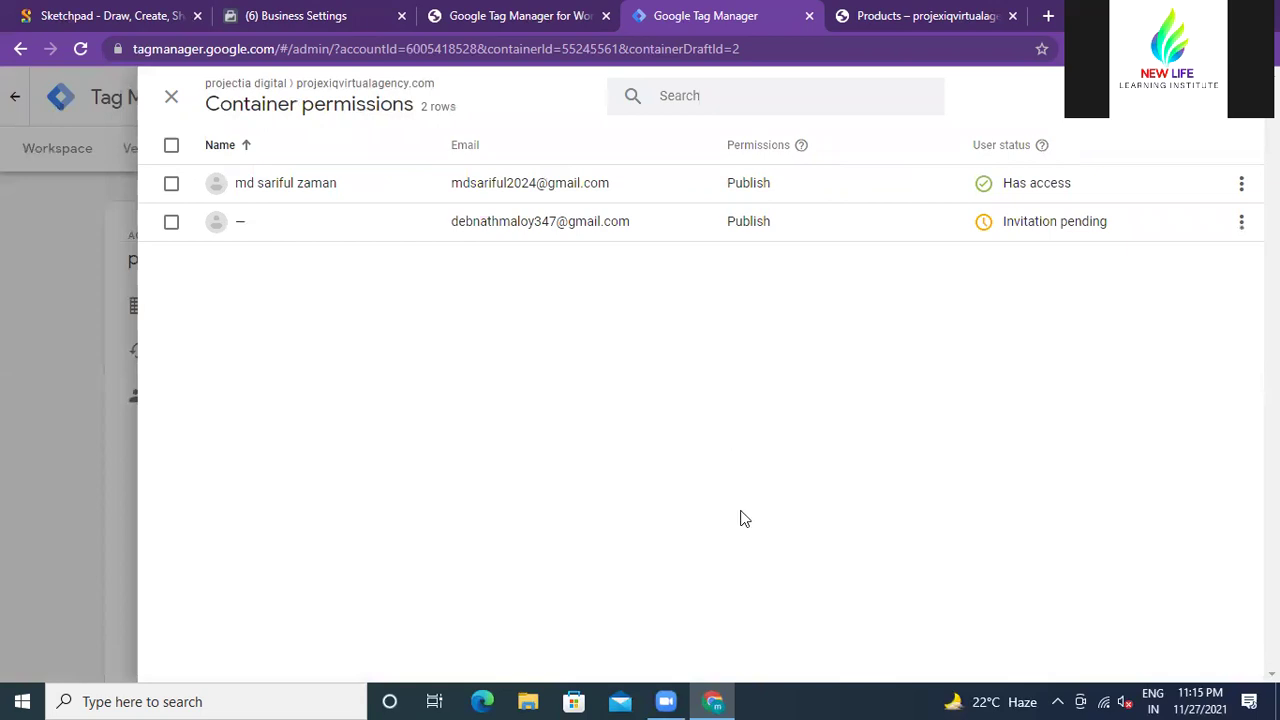
# Close the Container permissions panel and return to the Default Workspace overview.
pyautogui.moveTo(1030, 238)
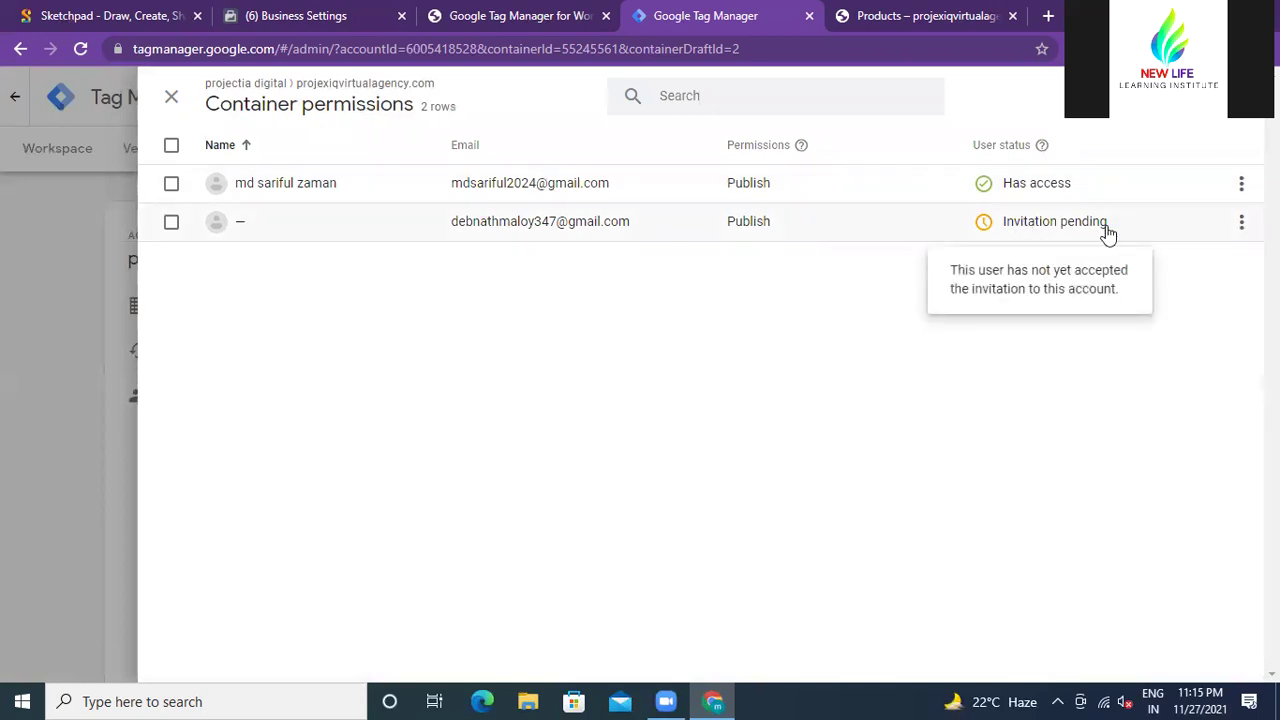
pyautogui.click(172, 100)
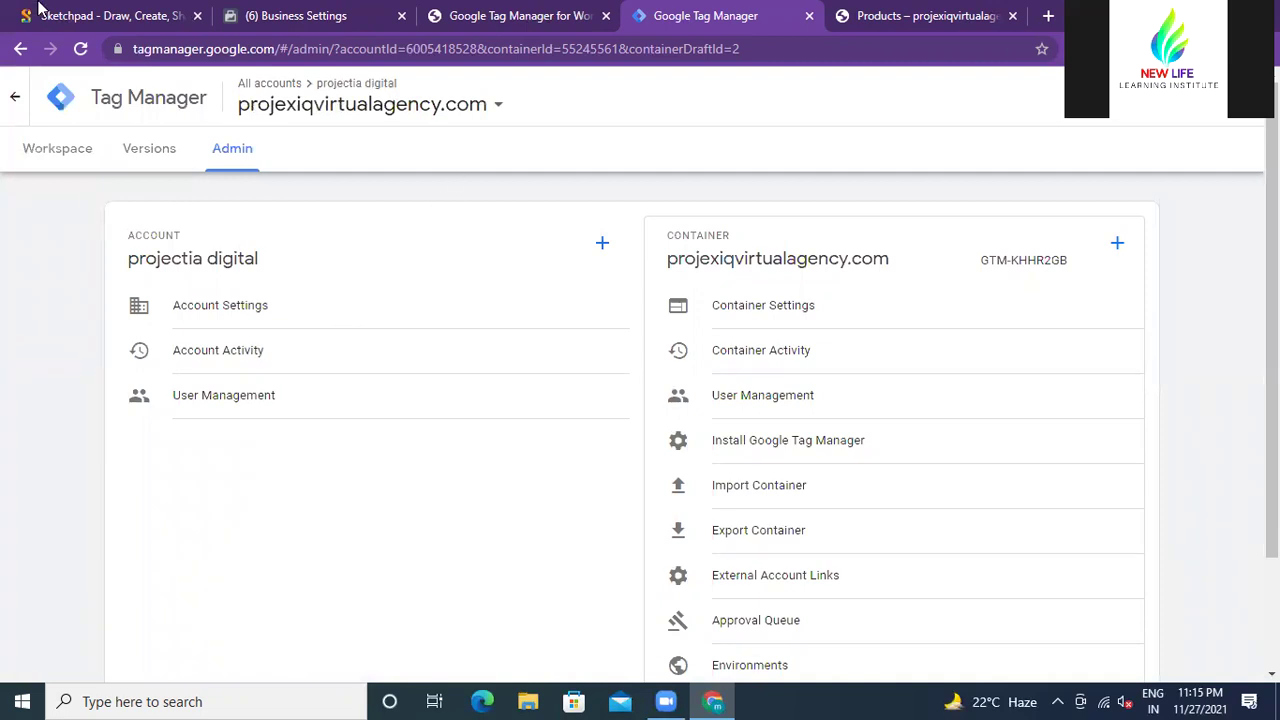
pyautogui.click(67, 158)
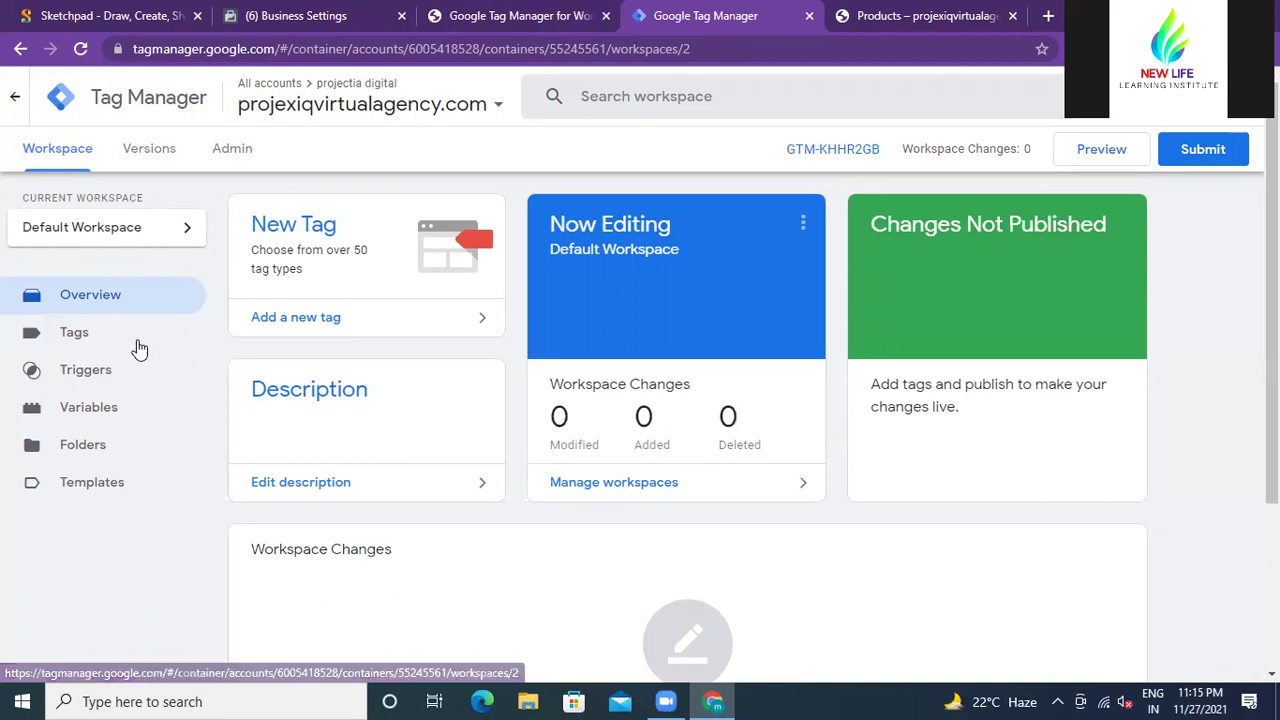
# Start a new tag, clear its default name, then discard the unsaved draft and go back.
pyautogui.click(72, 336)
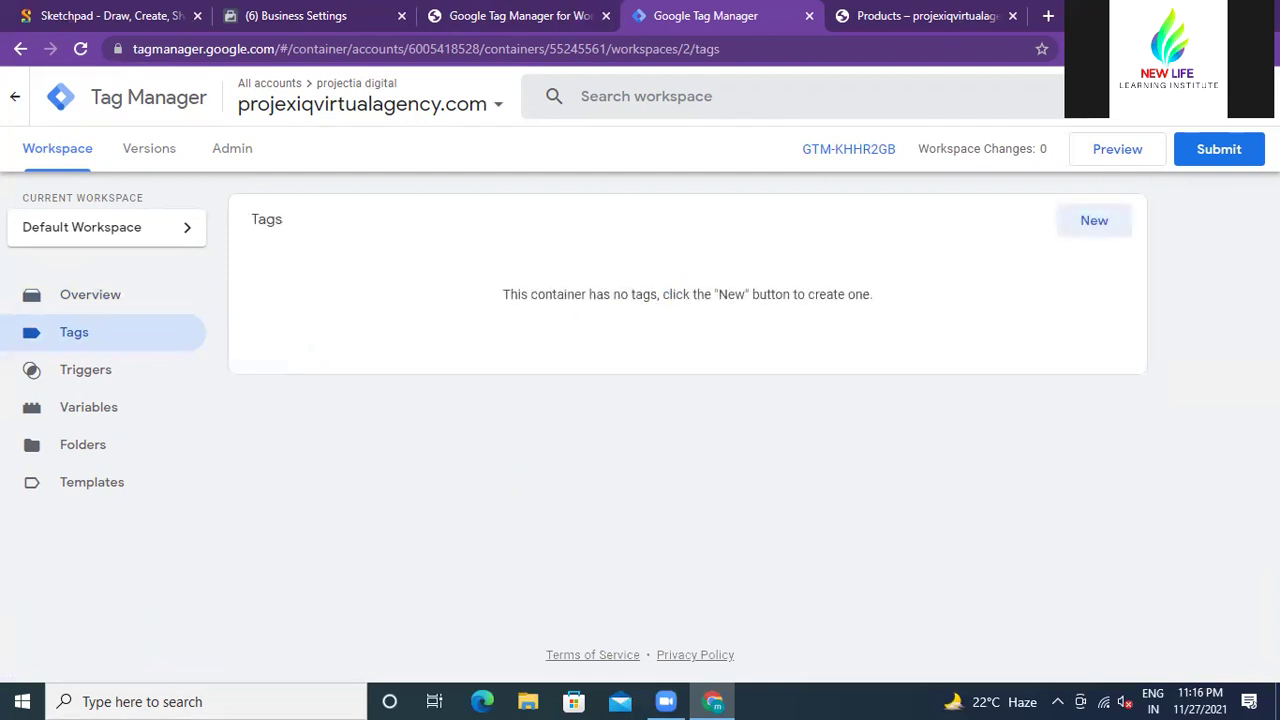
pyautogui.click(1092, 221)
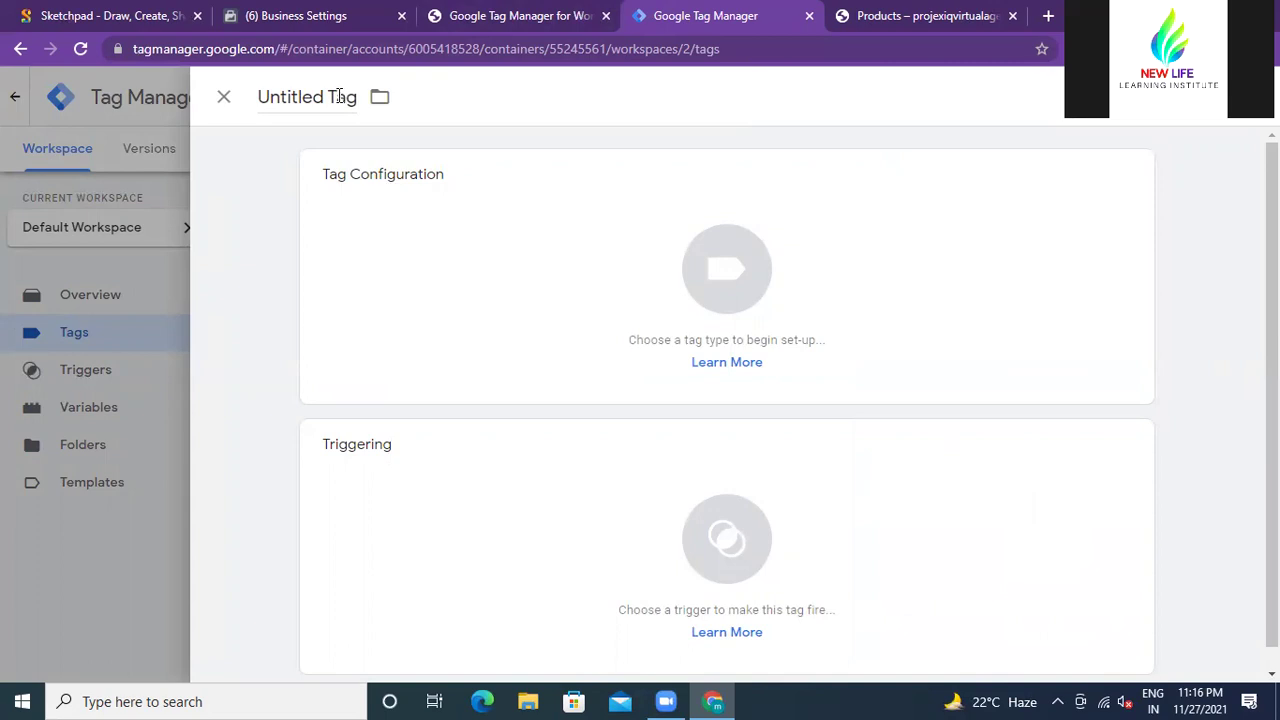
pyautogui.click(325, 97)
pyautogui.press('BackSpace')
pyautogui.press('BackSpace')
pyautogui.press('BackSpace')
pyautogui.press('BackSpace')
pyautogui.press('BackSpace')
pyautogui.press('BackSpace')
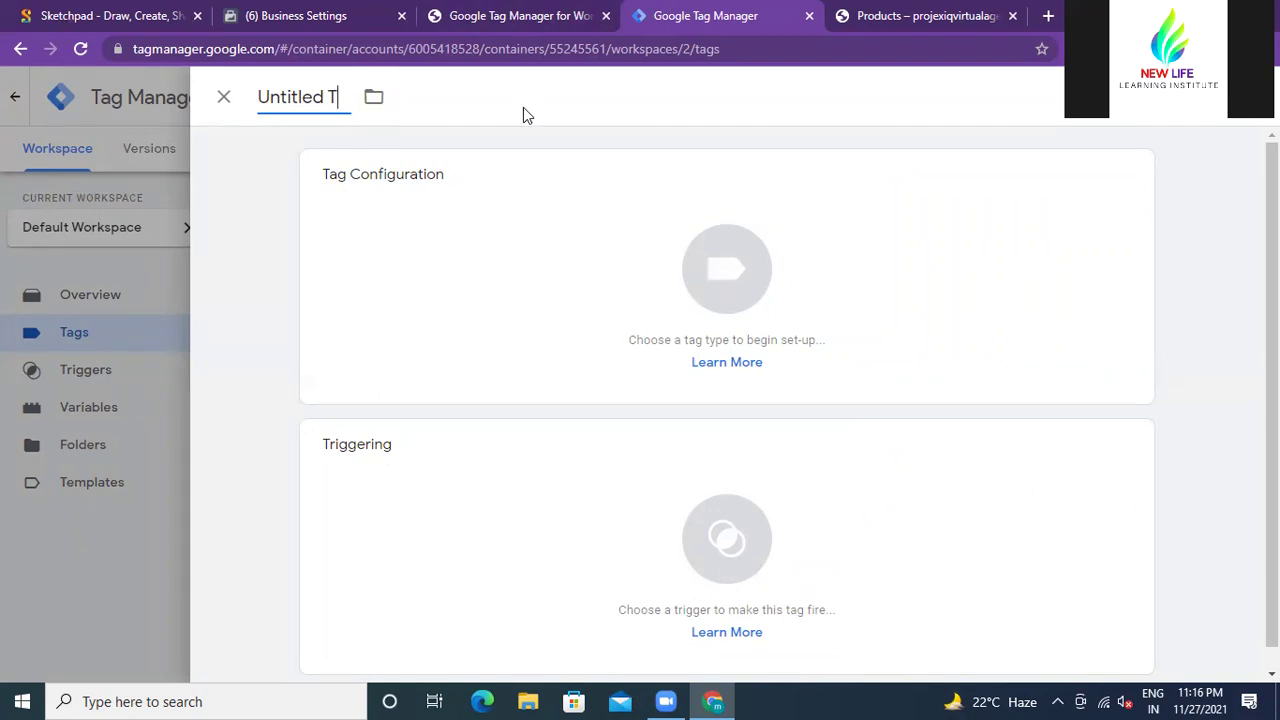
pyautogui.press('BackSpace')
pyautogui.press('BackSpace')
pyautogui.press('BackSpace')
pyautogui.press('BackSpace')
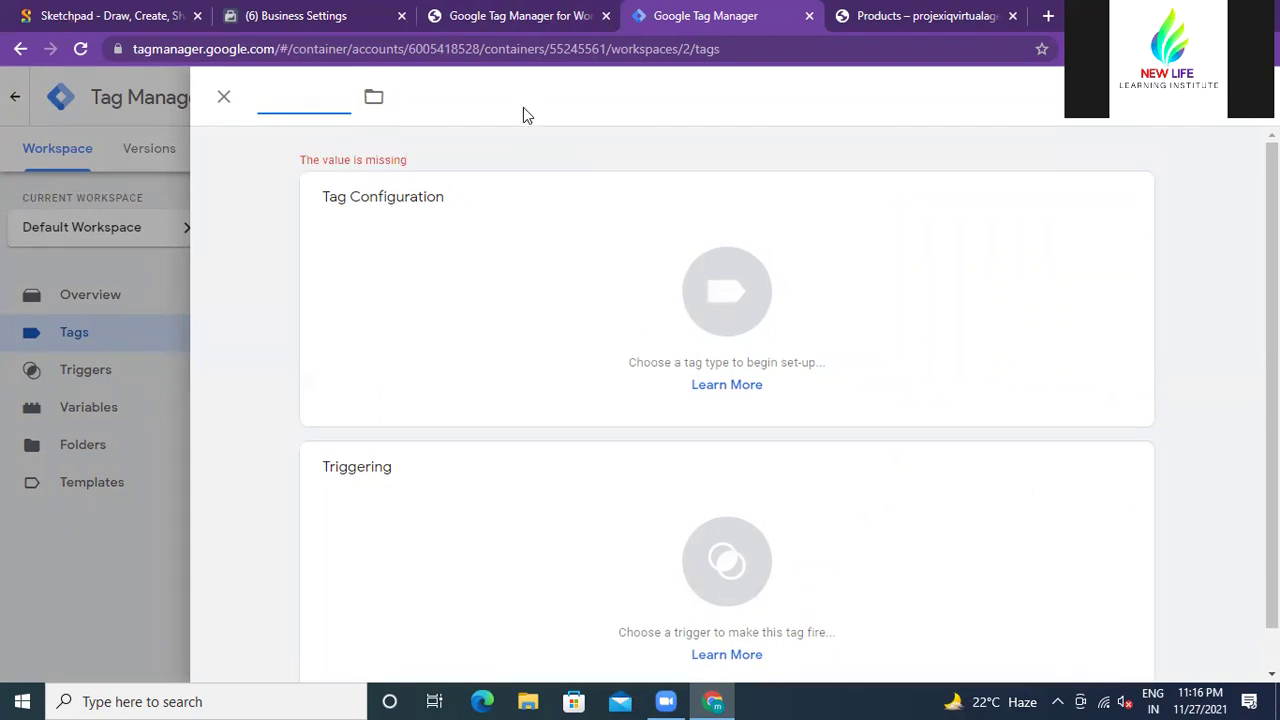
pyautogui.click(224, 97)
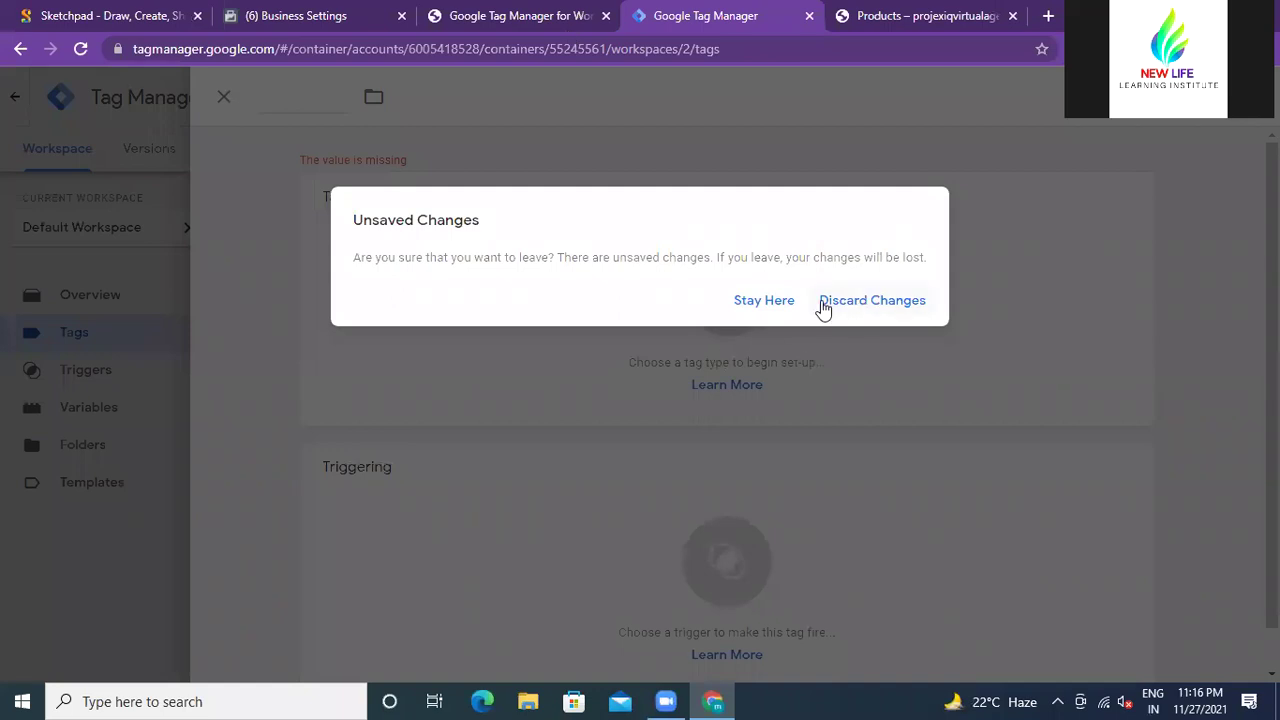
pyautogui.click(864, 303)
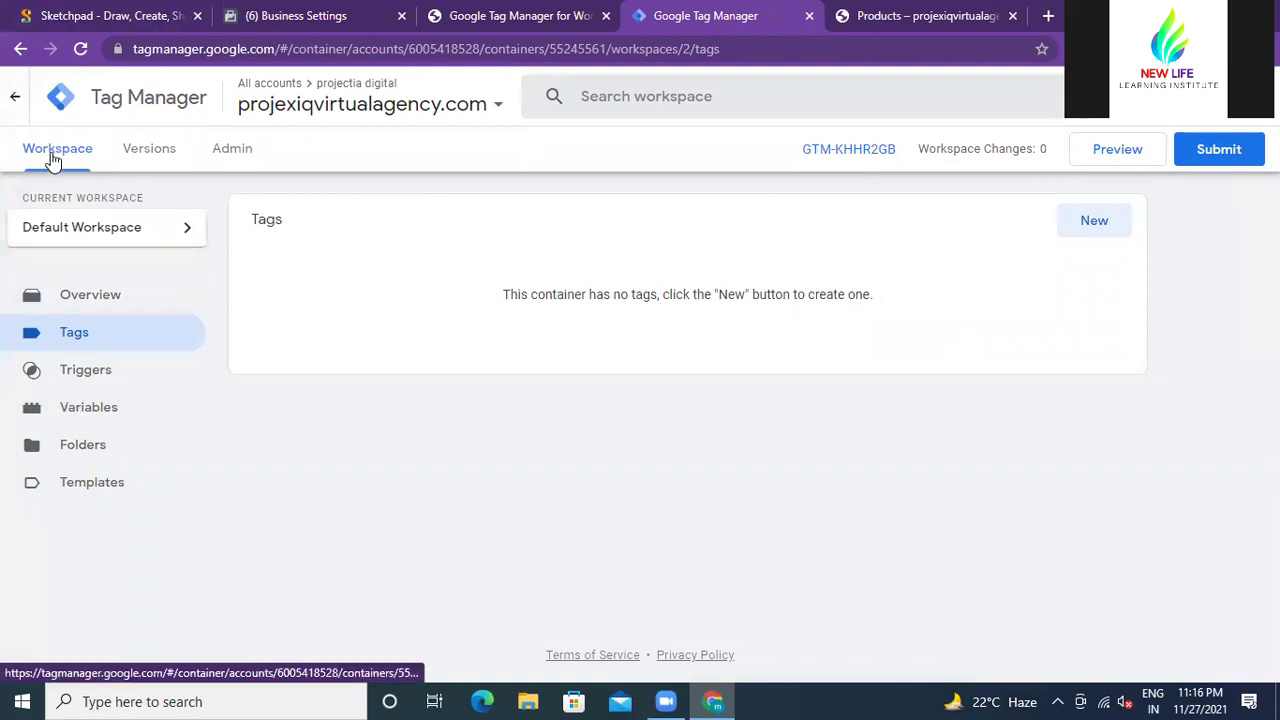
pyautogui.click(19, 49)
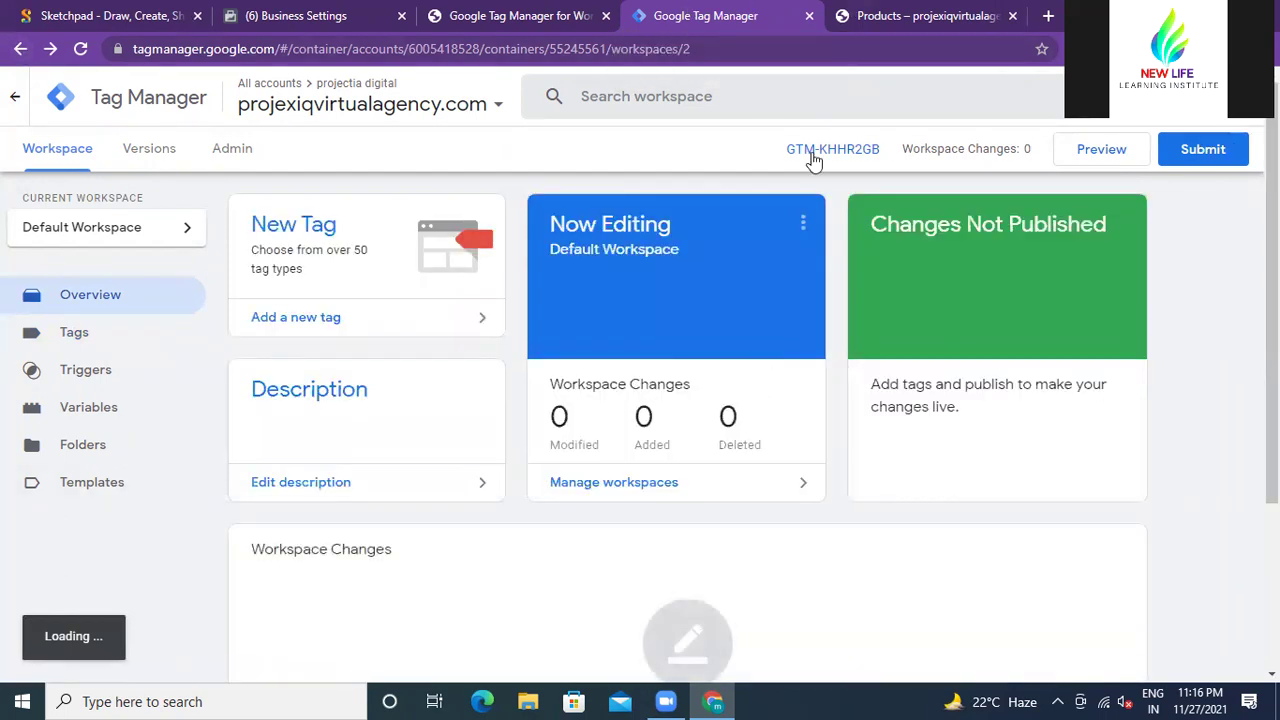
# Cancel the Submit Changes panel without publishing and go to the container's empty Tags list.
pyautogui.click(1201, 152)
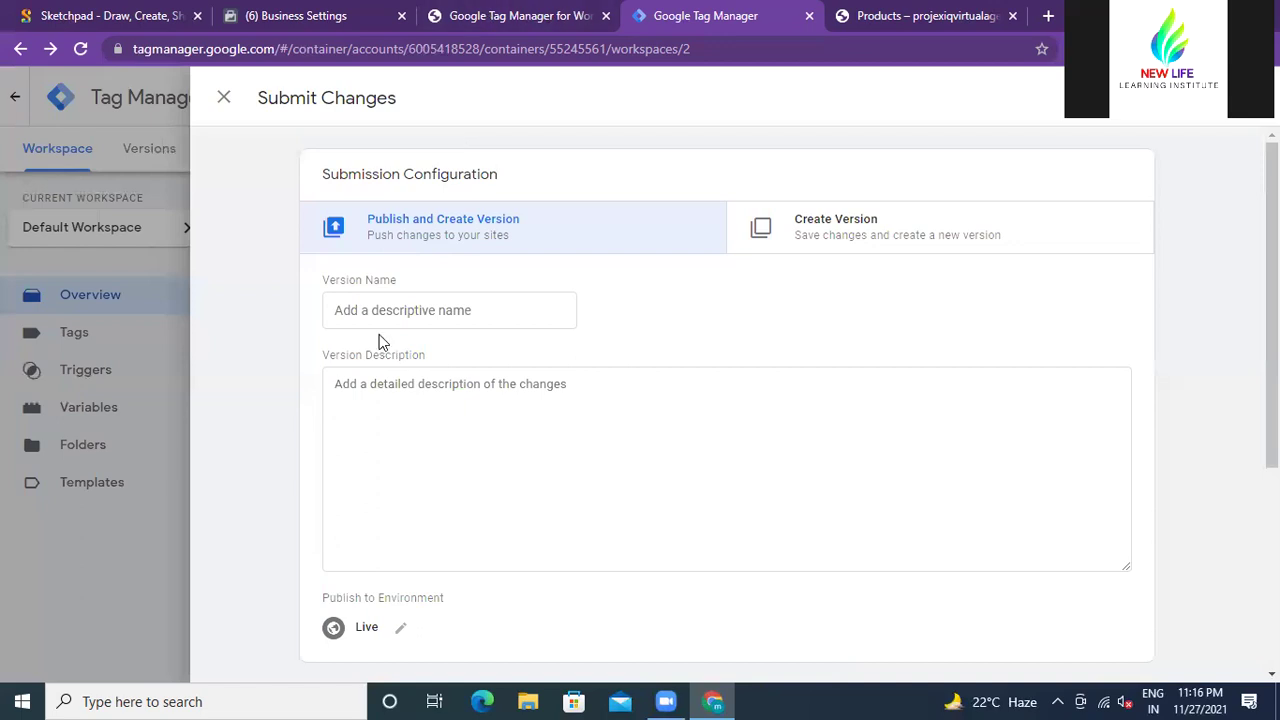
pyautogui.click(418, 310)
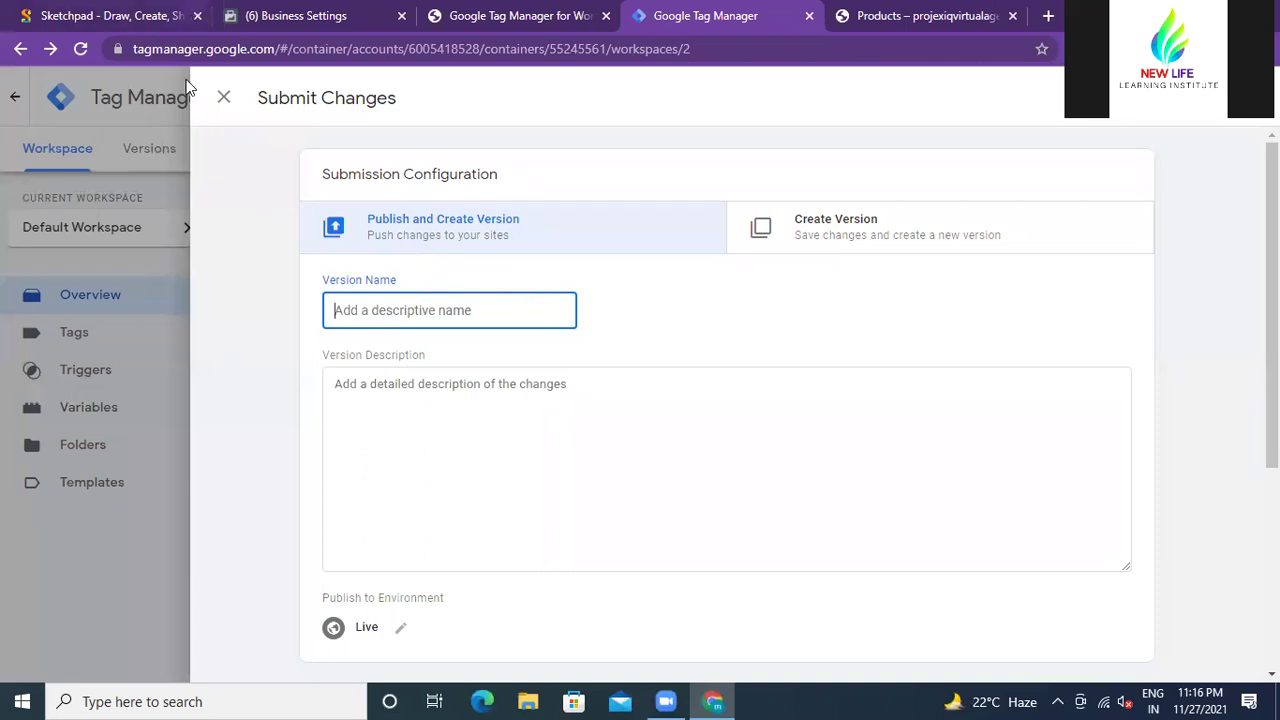
pyautogui.click(223, 101)
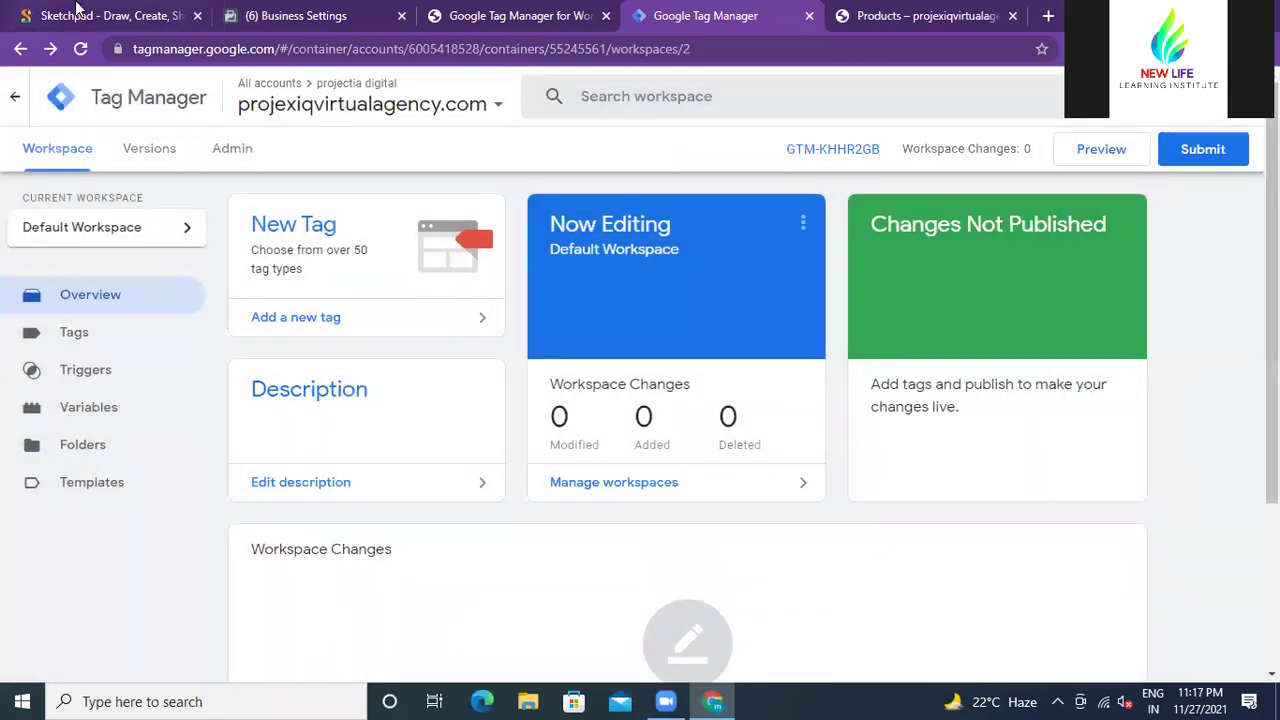
pyautogui.click(77, 336)
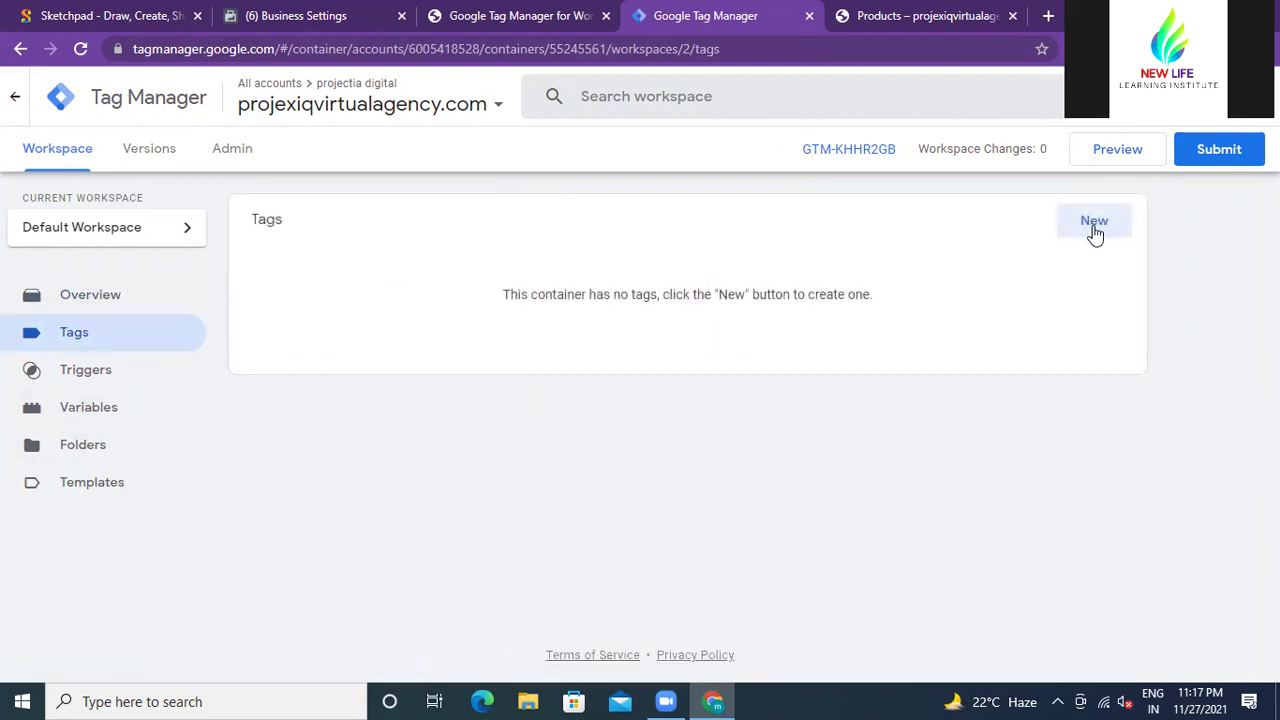
# Create a new tag and rename it from 'Untitled Tag' to 'Facebook code'.
pyautogui.click(1093, 228)
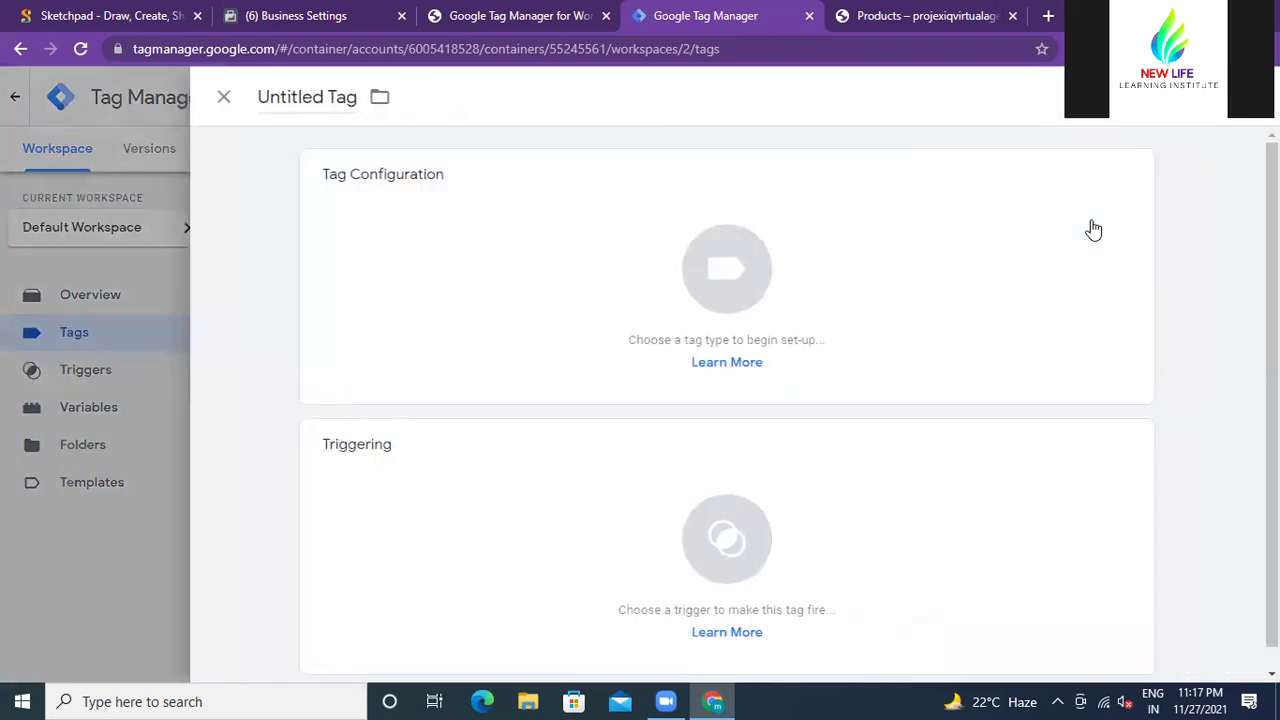
pyautogui.click(329, 90)
pyautogui.press('BackSpace')
pyautogui.press('BackSpace')
pyautogui.press('BackSpace')
pyautogui.press('BackSpace')
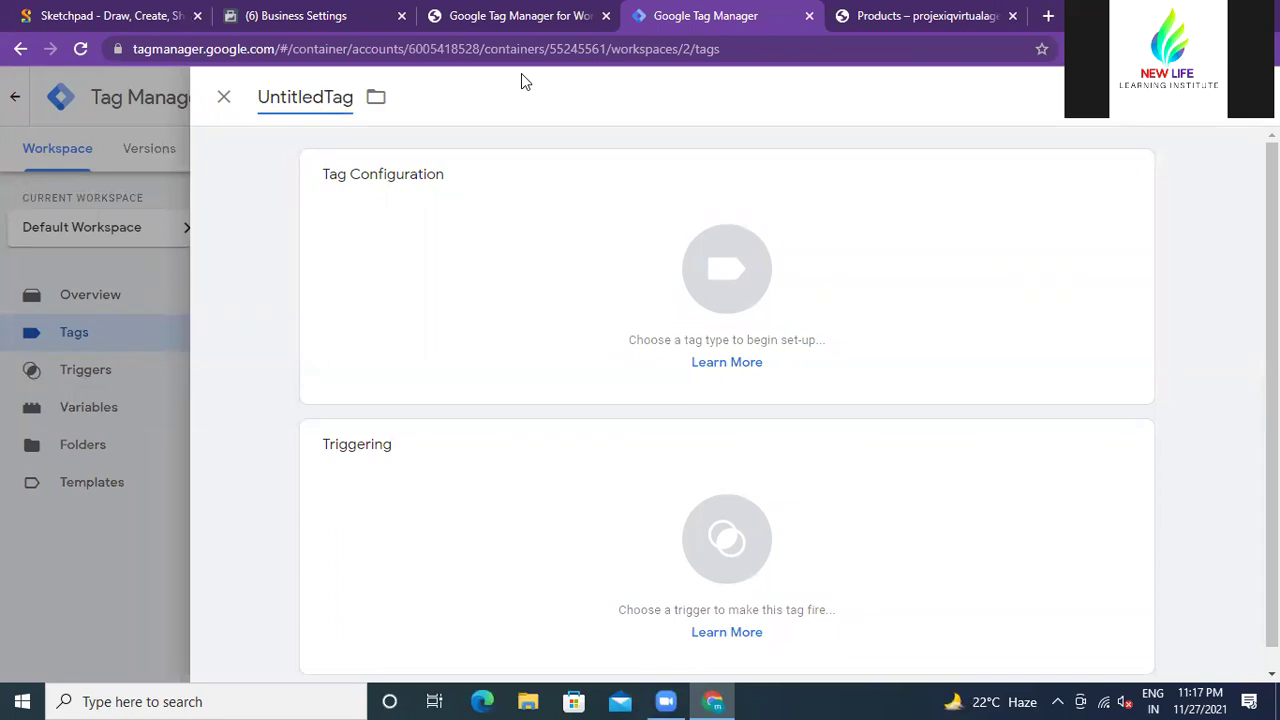
pyautogui.press('BackSpace')
pyautogui.press('BackSpace')
pyautogui.press('BackSpace')
pyautogui.press('BackSpace')
pyautogui.press('BackSpace')
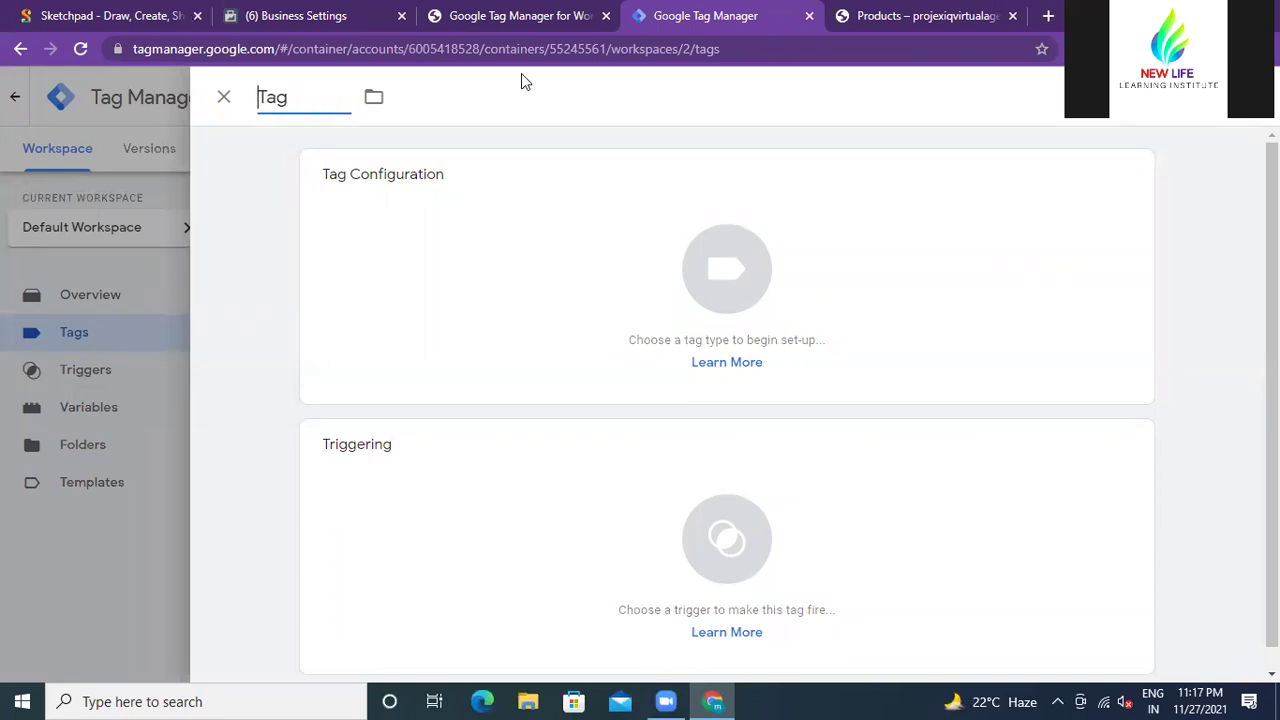
pyautogui.write('Facebo')
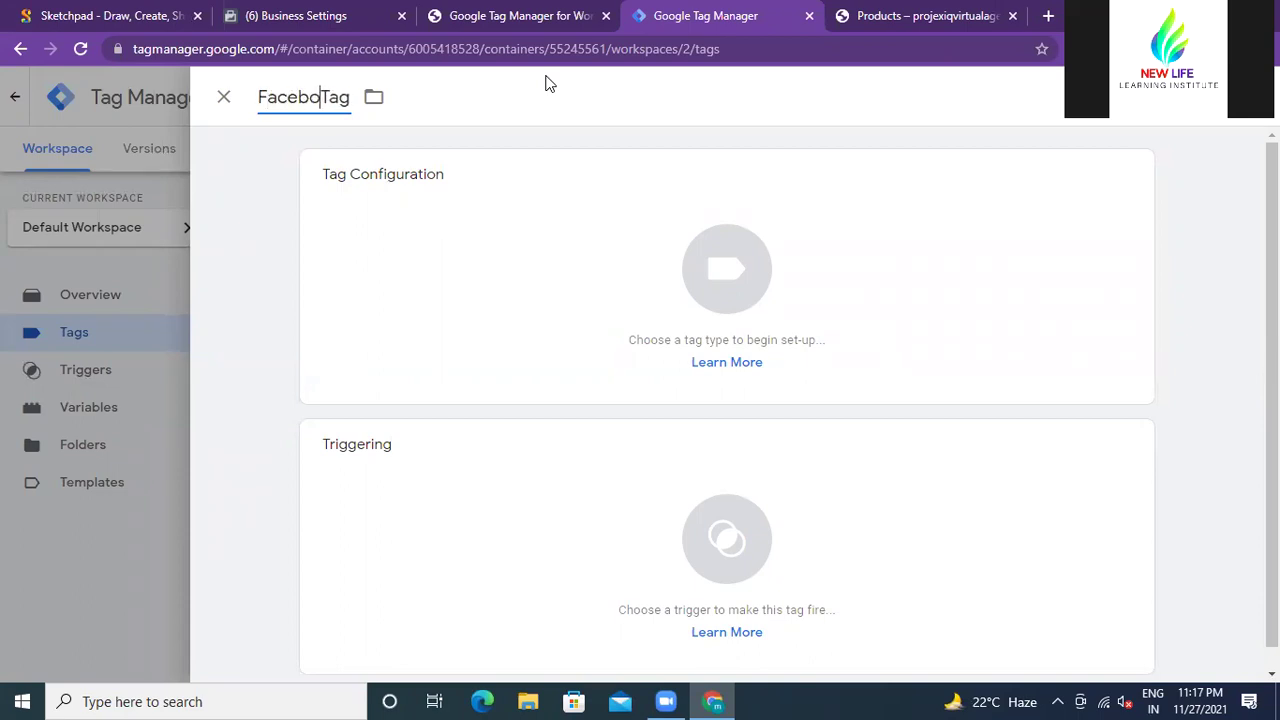
pyautogui.write('ok')
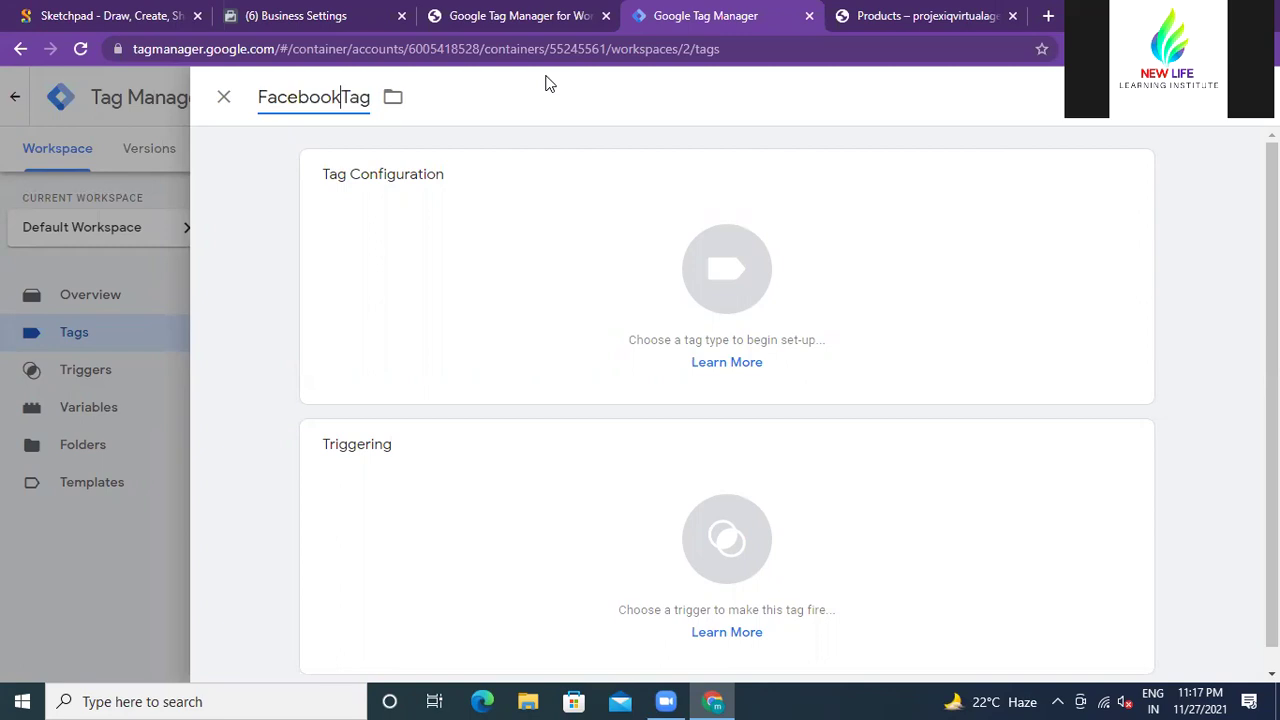
pyautogui.press('Delete')
pyautogui.press('Delete')
pyautogui.press('Delete')
pyautogui.write('code')
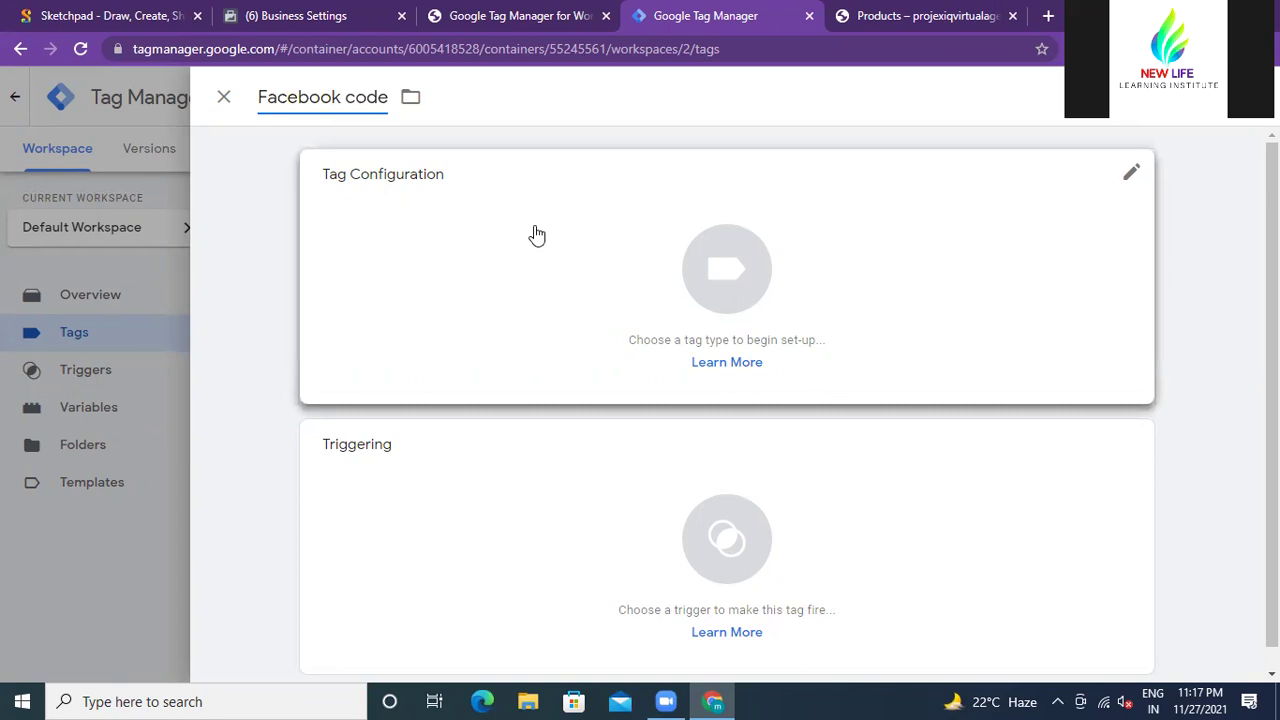
pyautogui.click(729, 273)
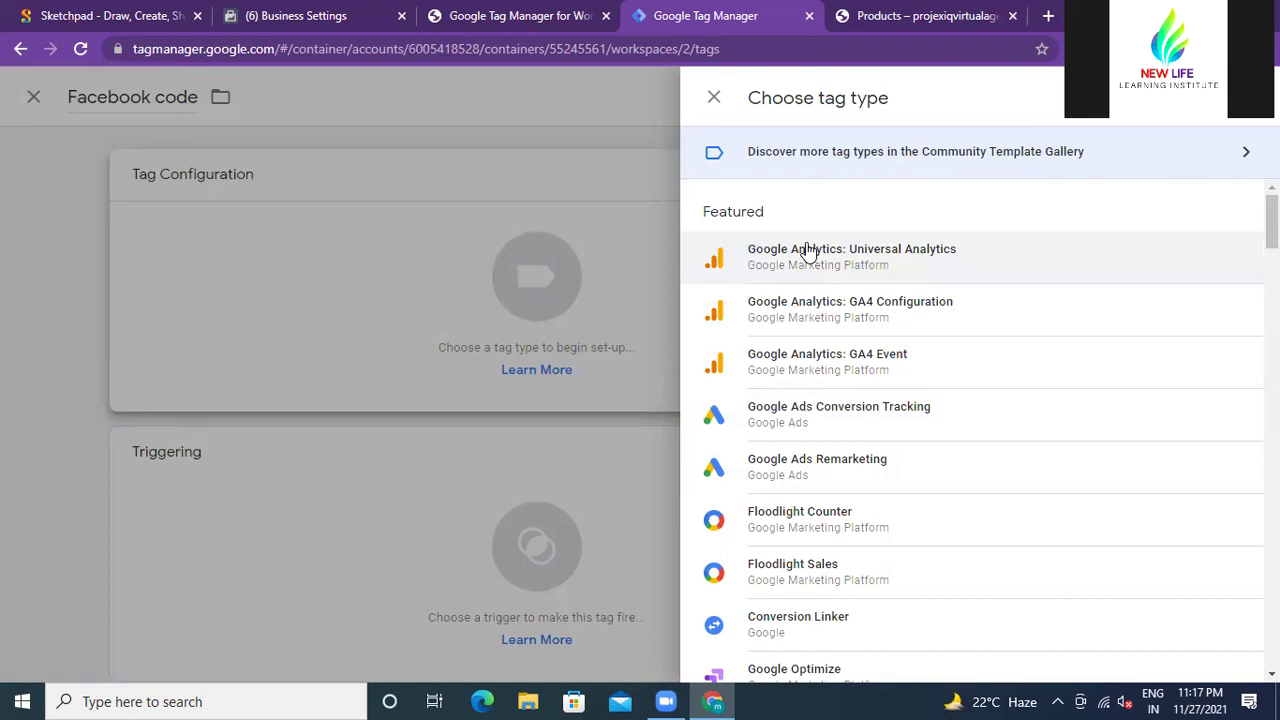
# Set the Facebook code tag's type to Custom HTML.
pyautogui.scroll(-3, 792, 330)
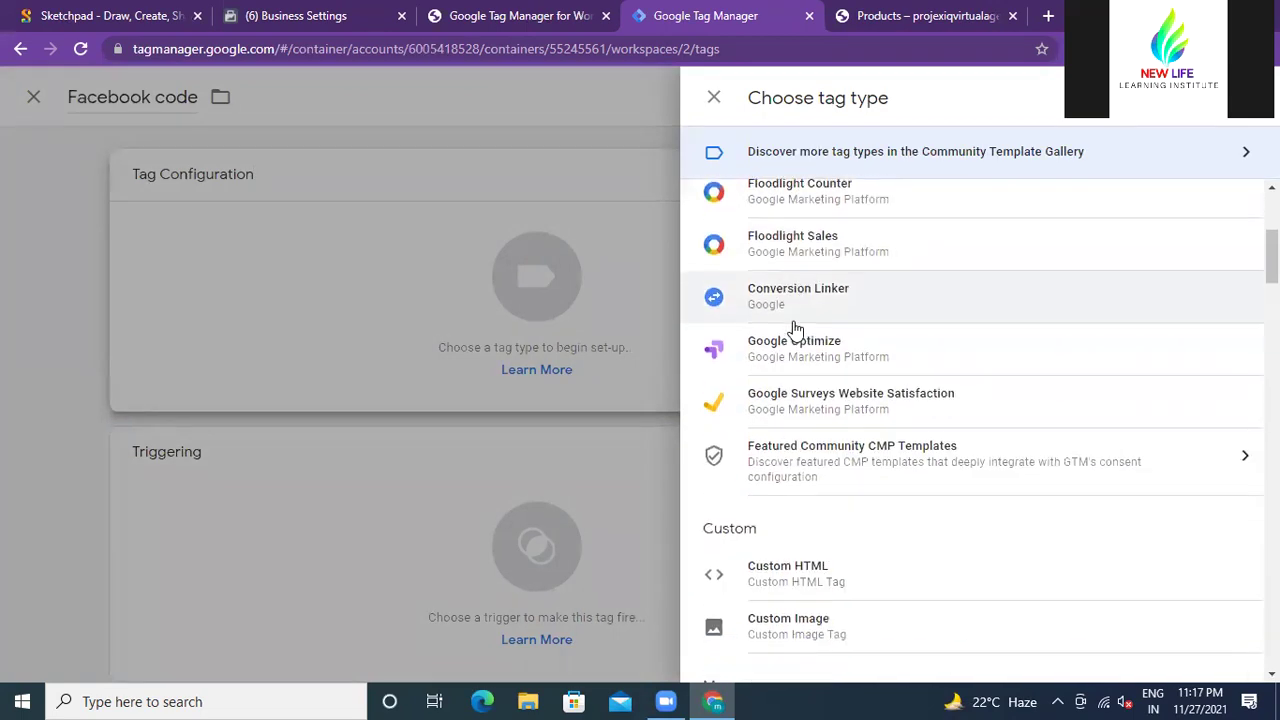
pyautogui.scroll(-1, 795, 330)
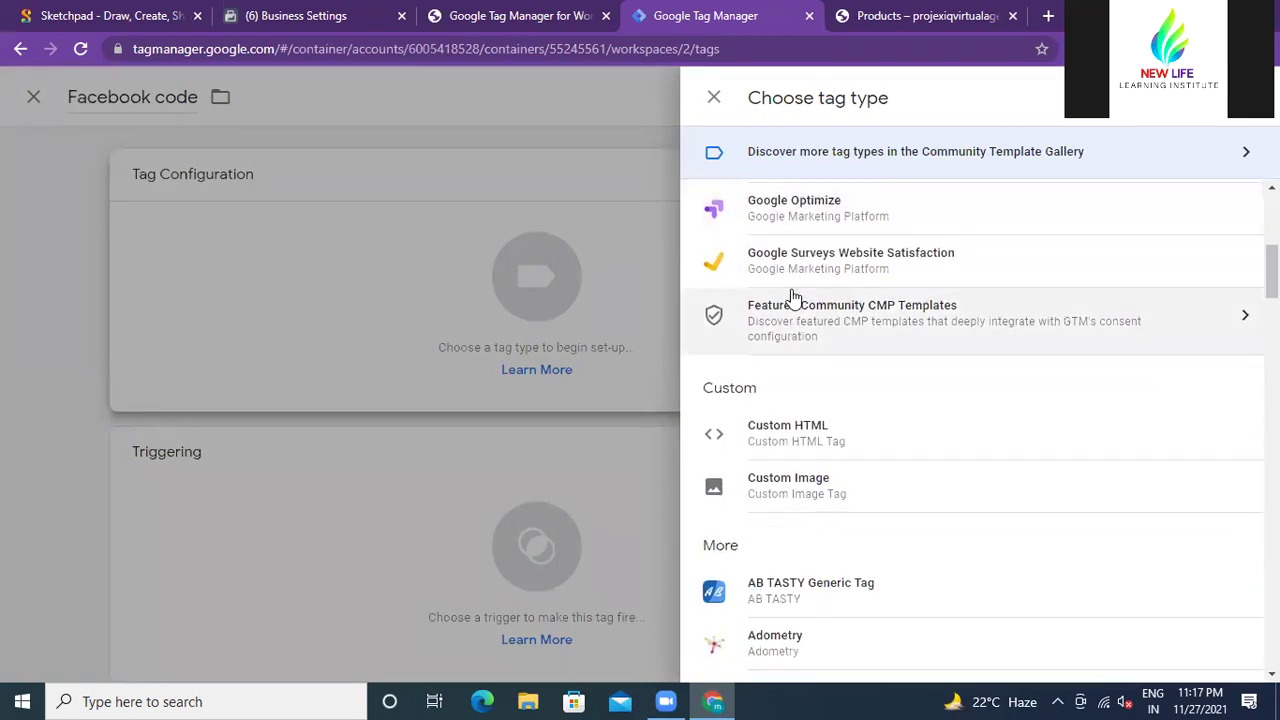
pyautogui.click(778, 441)
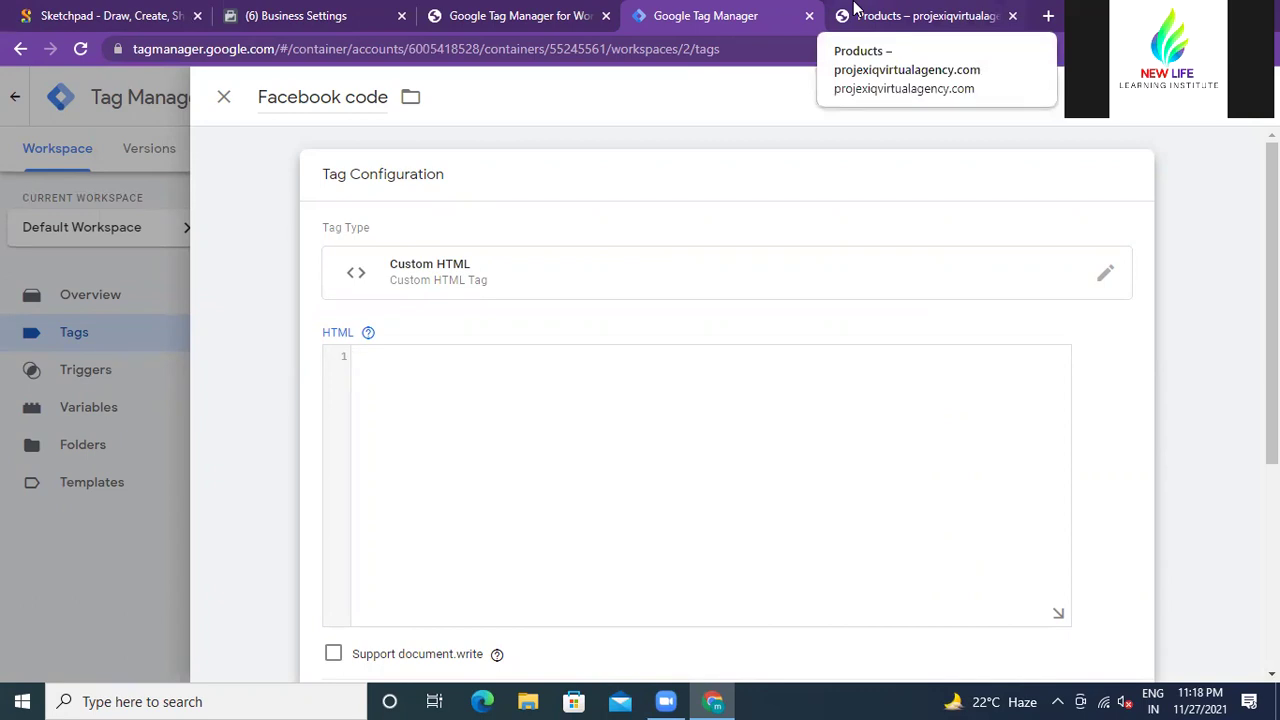
# Copy the pixel base code from Facebook Business Settings' Install Pixel dialog.
pyautogui.click(292, 16)
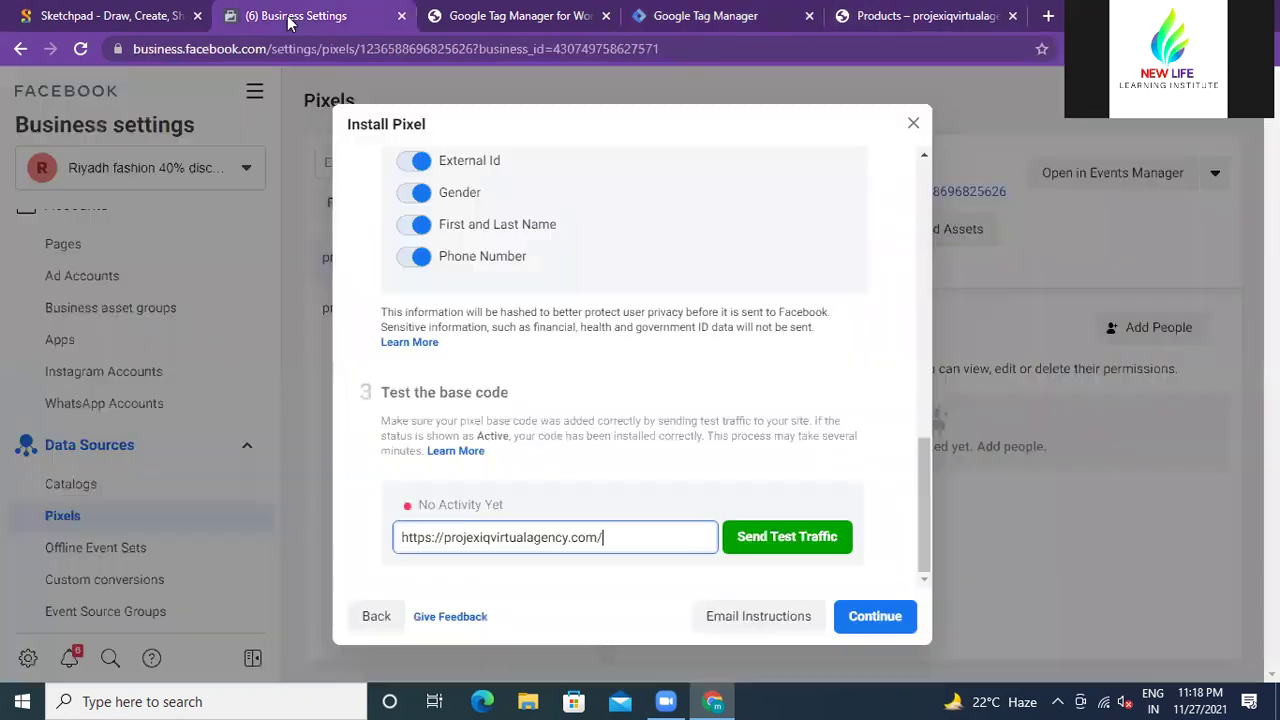
pyautogui.scroll(2, 640, 403)
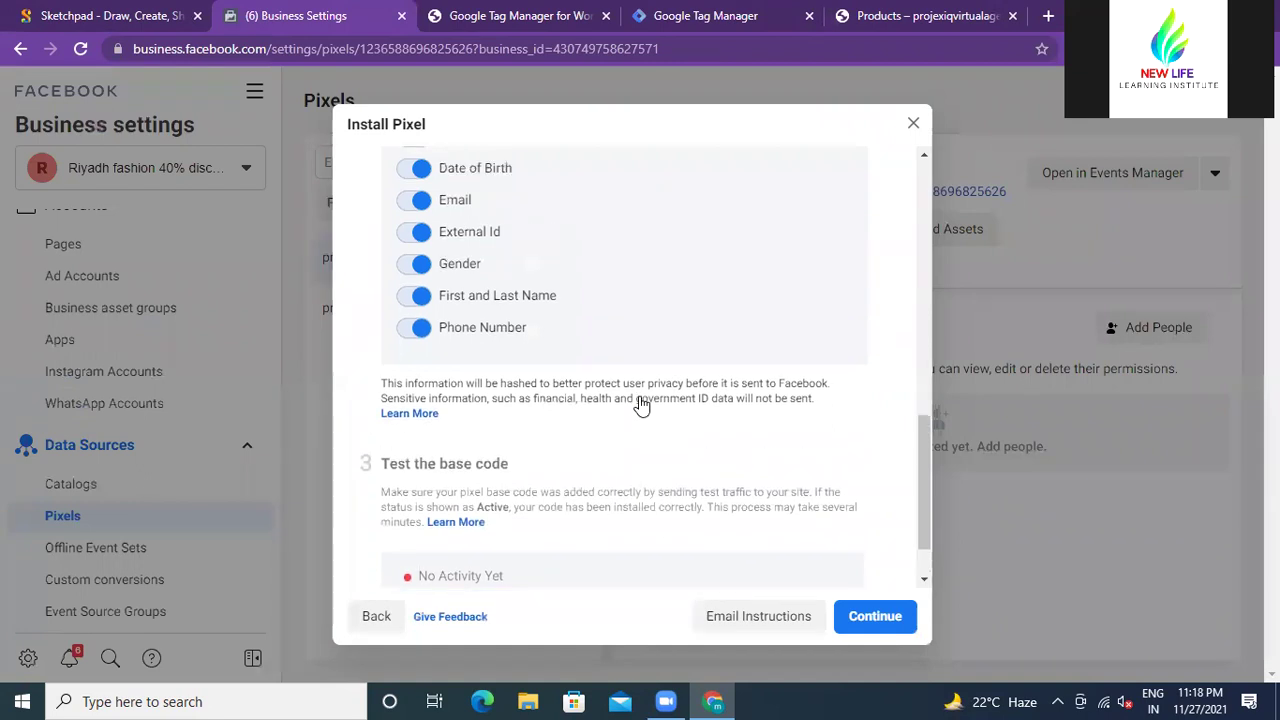
pyautogui.scroll(2, 640, 403)
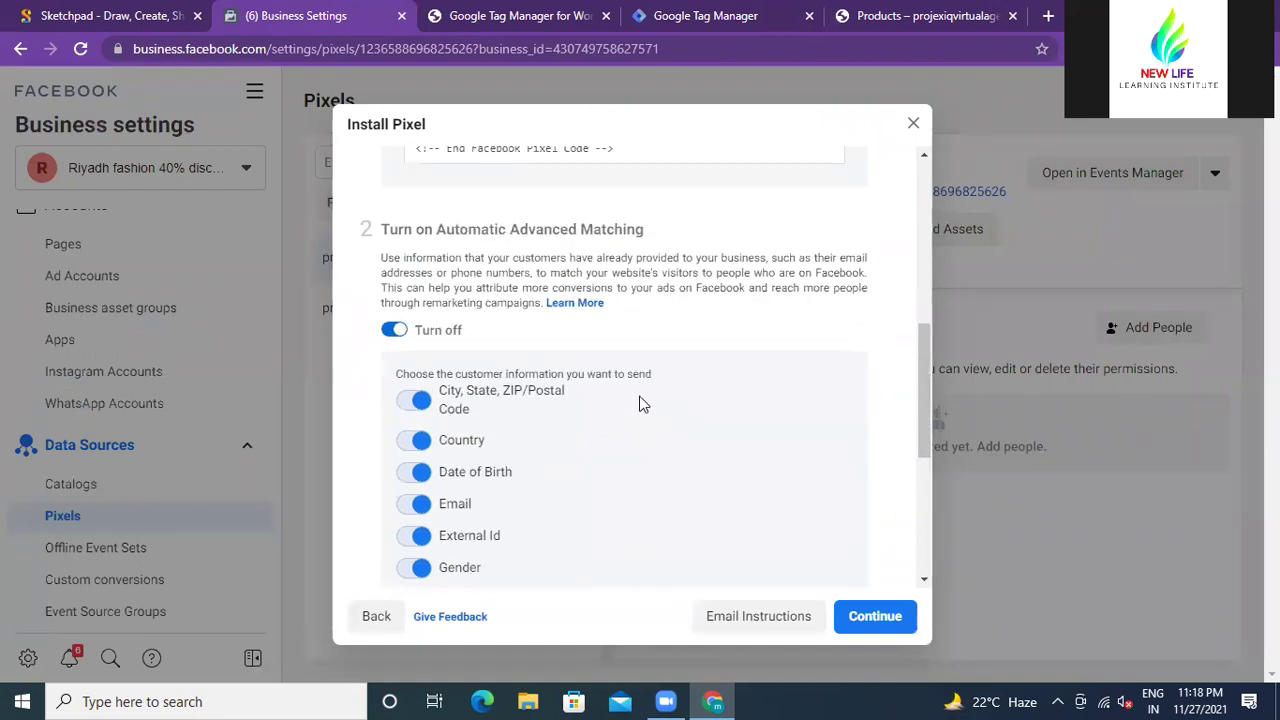
pyautogui.scroll(2, 642, 403)
pyautogui.scroll(1, 628, 379)
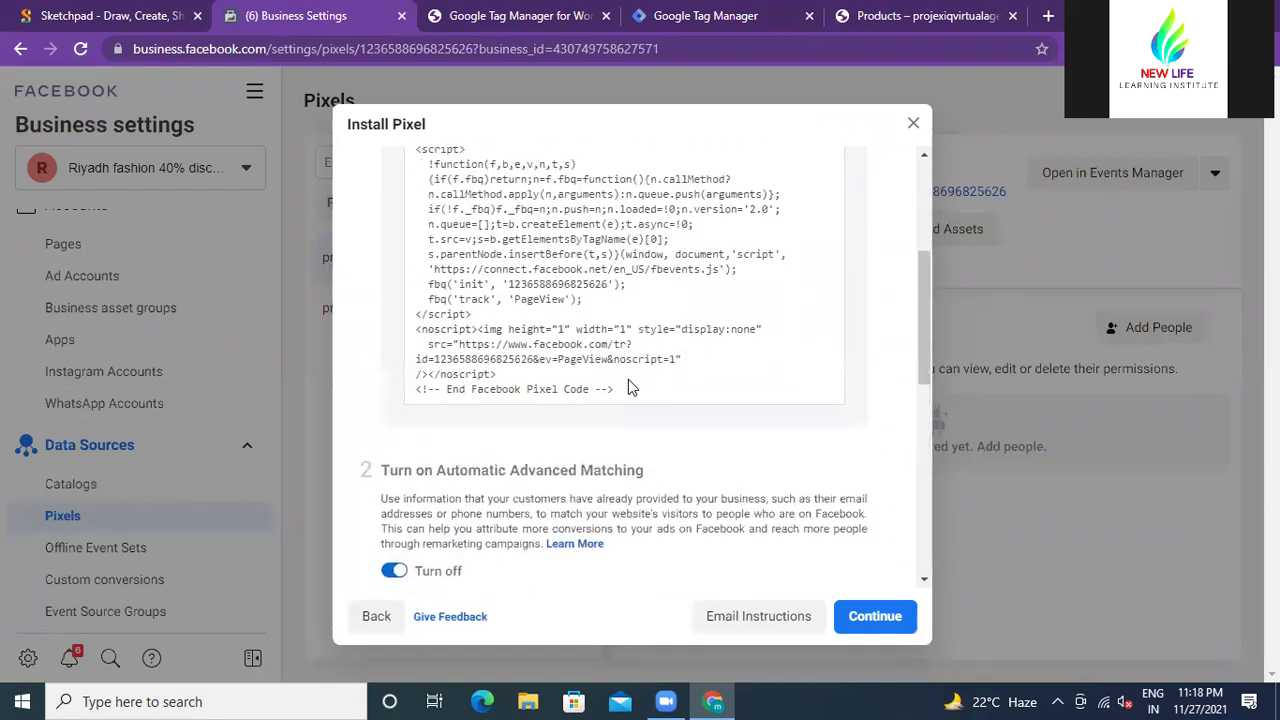
pyautogui.click(614, 296)
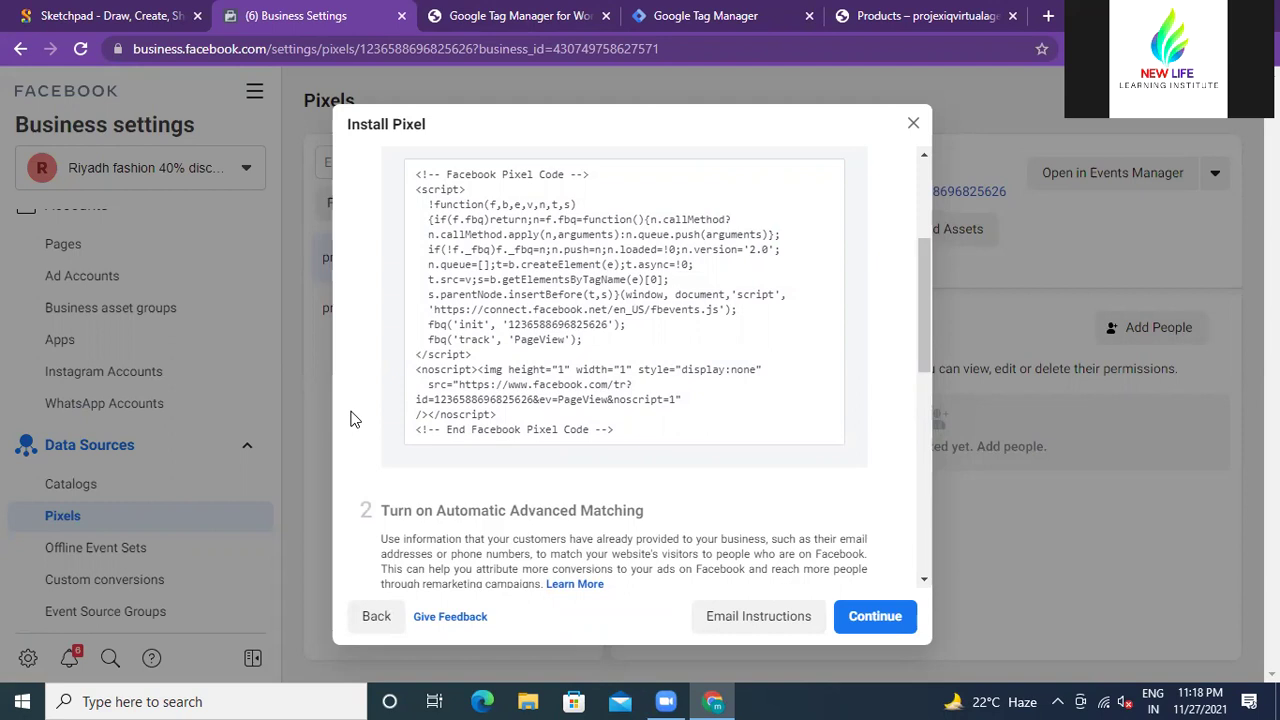
pyautogui.click(623, 292)
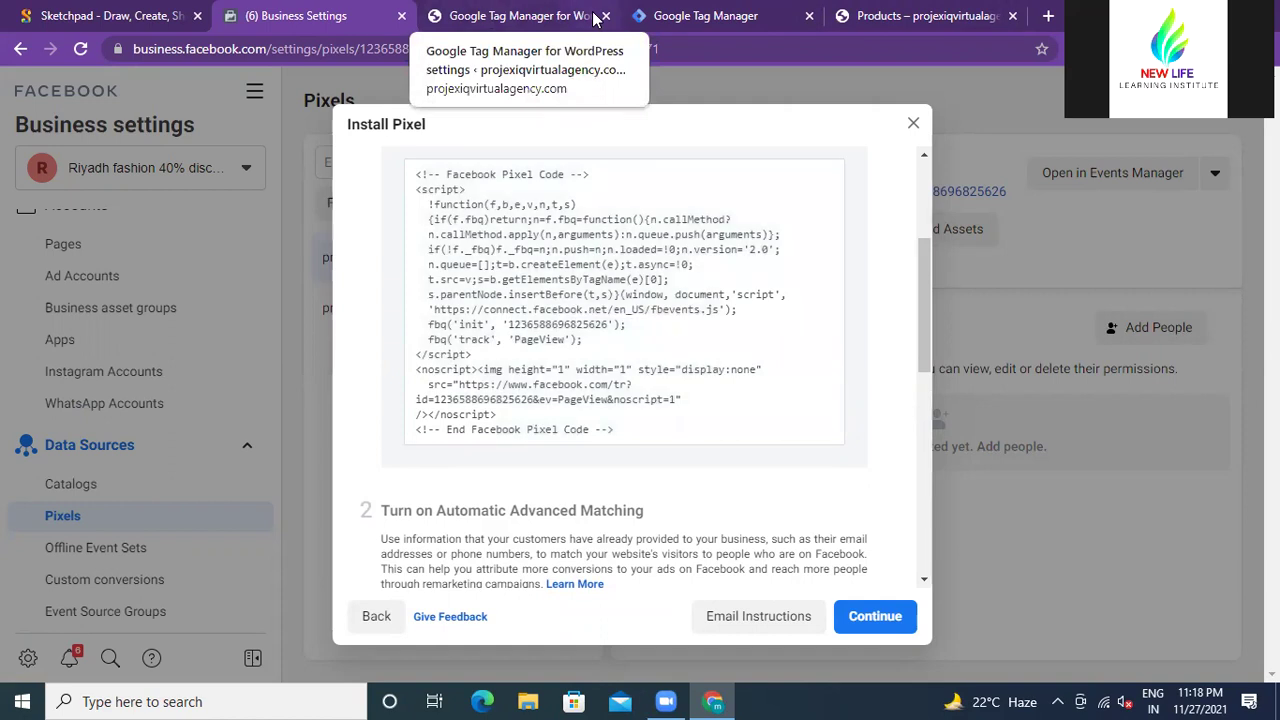
# Go back to the Facebook code tag in Tag Manager, with the caret in its empty HTML box.
pyautogui.click(548, 16)
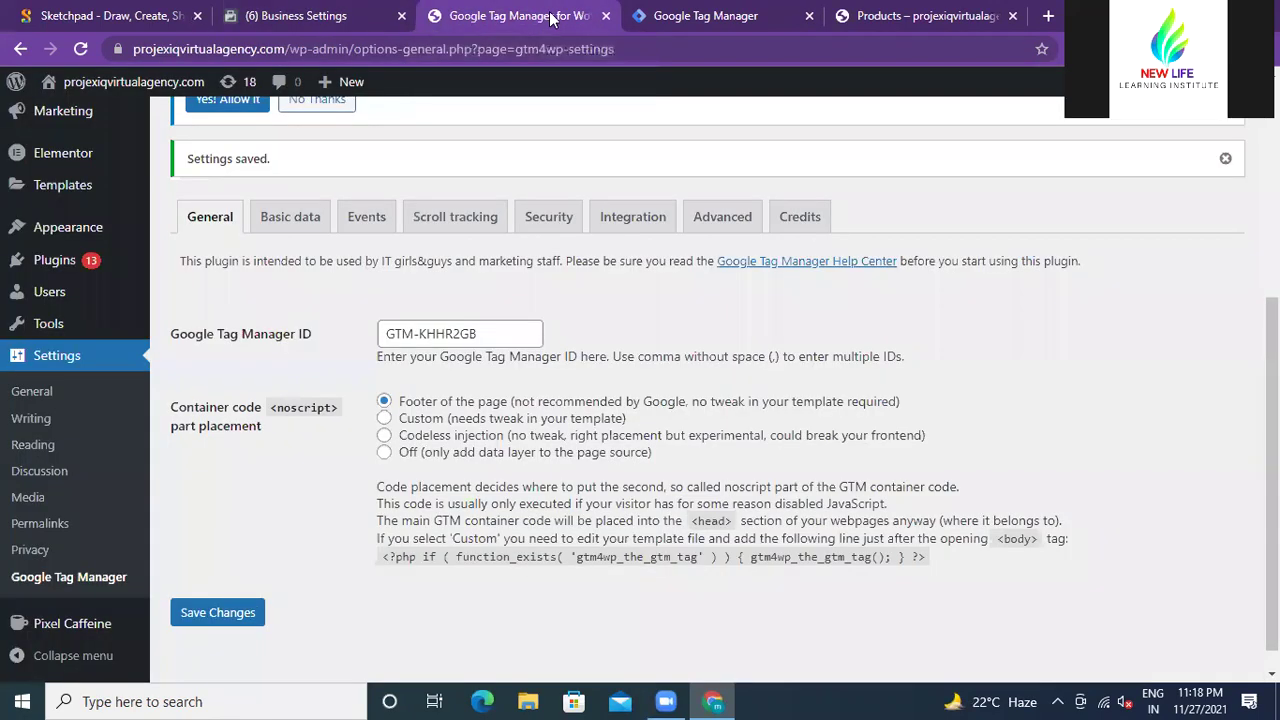
pyautogui.click(748, 17)
pyautogui.click(610, 491)
pyautogui.scroll(-1, 600, 453)
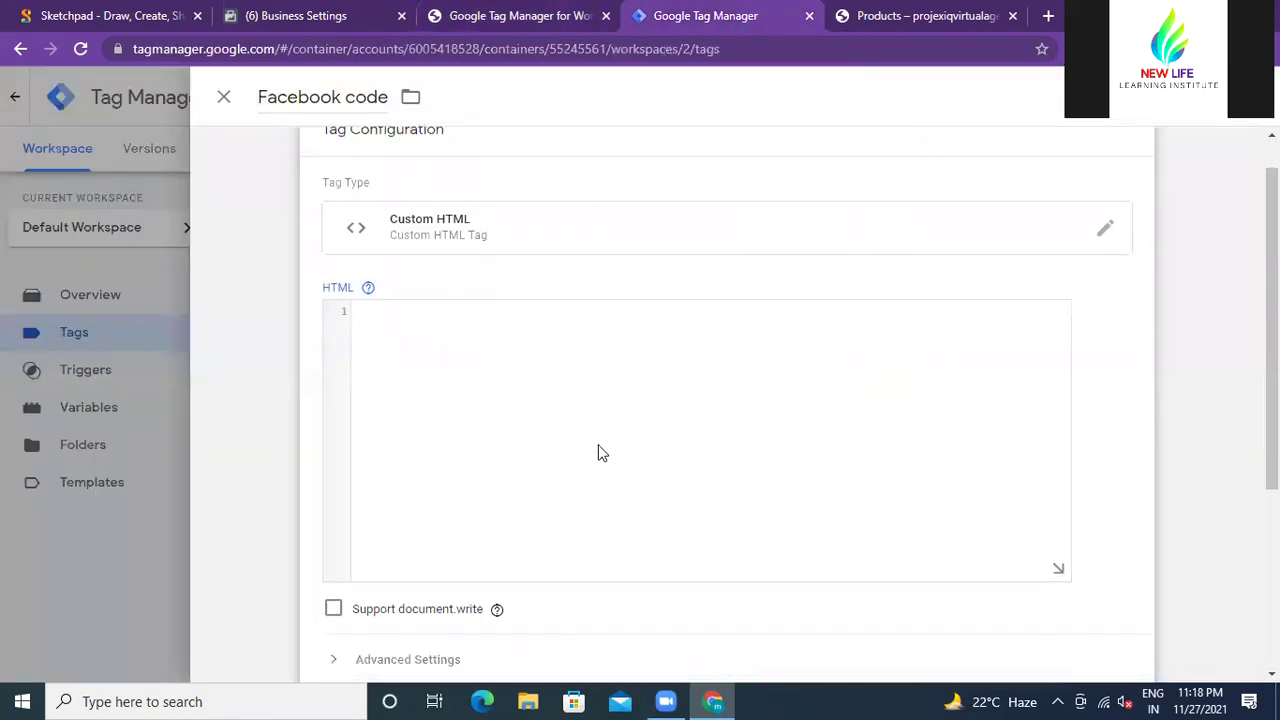
pyautogui.scroll(-3, 598, 453)
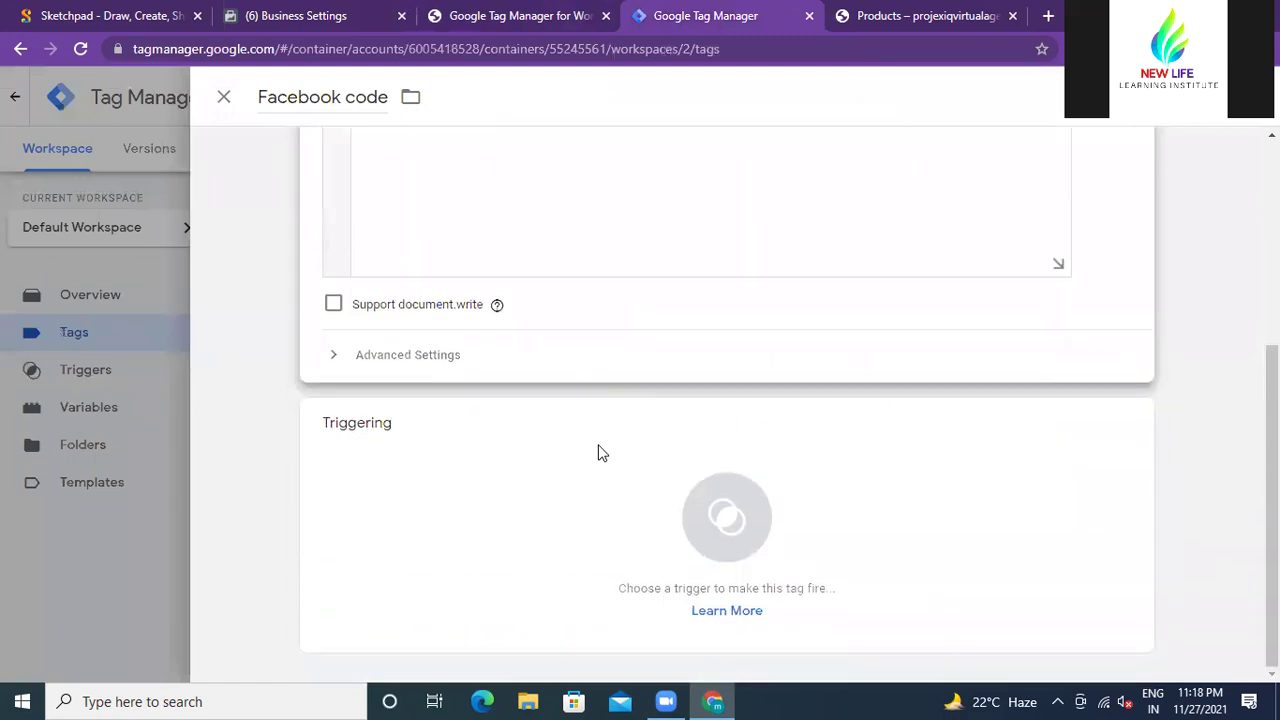
pyautogui.scroll(4, 600, 453)
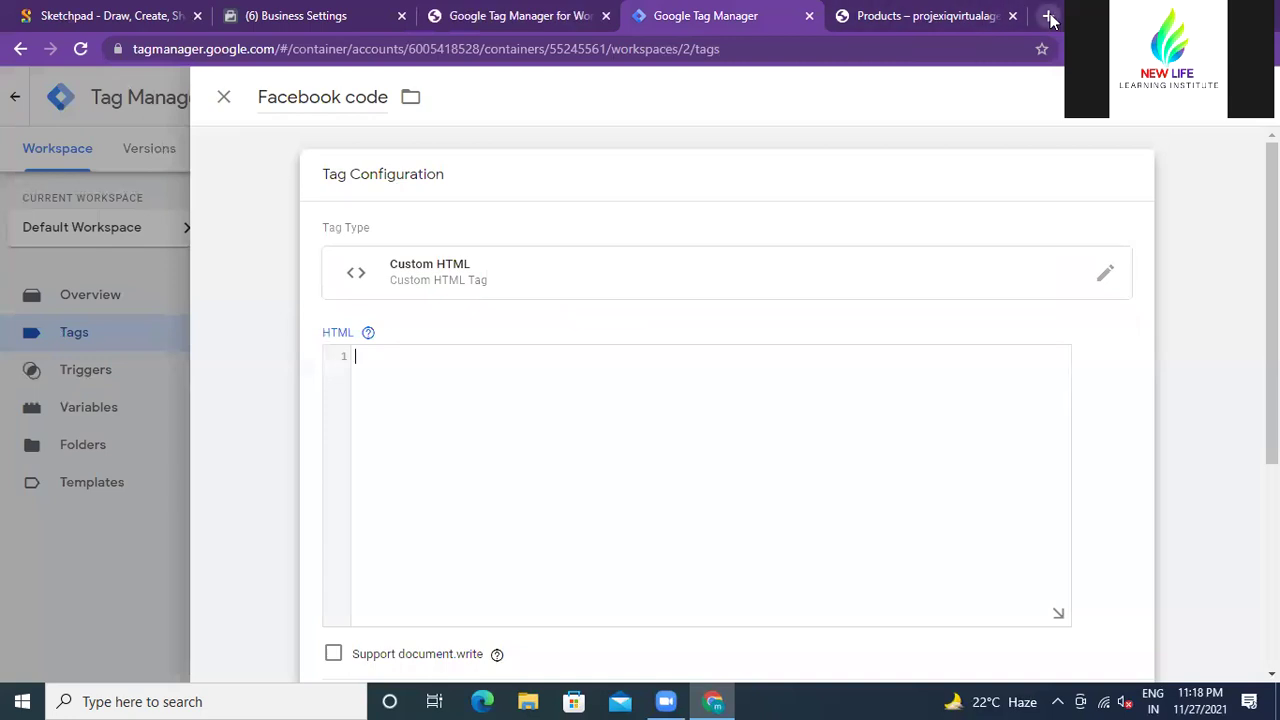
# Close the shop's Products tab and a stray new tab, returning to the tag's HTML box.
pyautogui.click(948, 22)
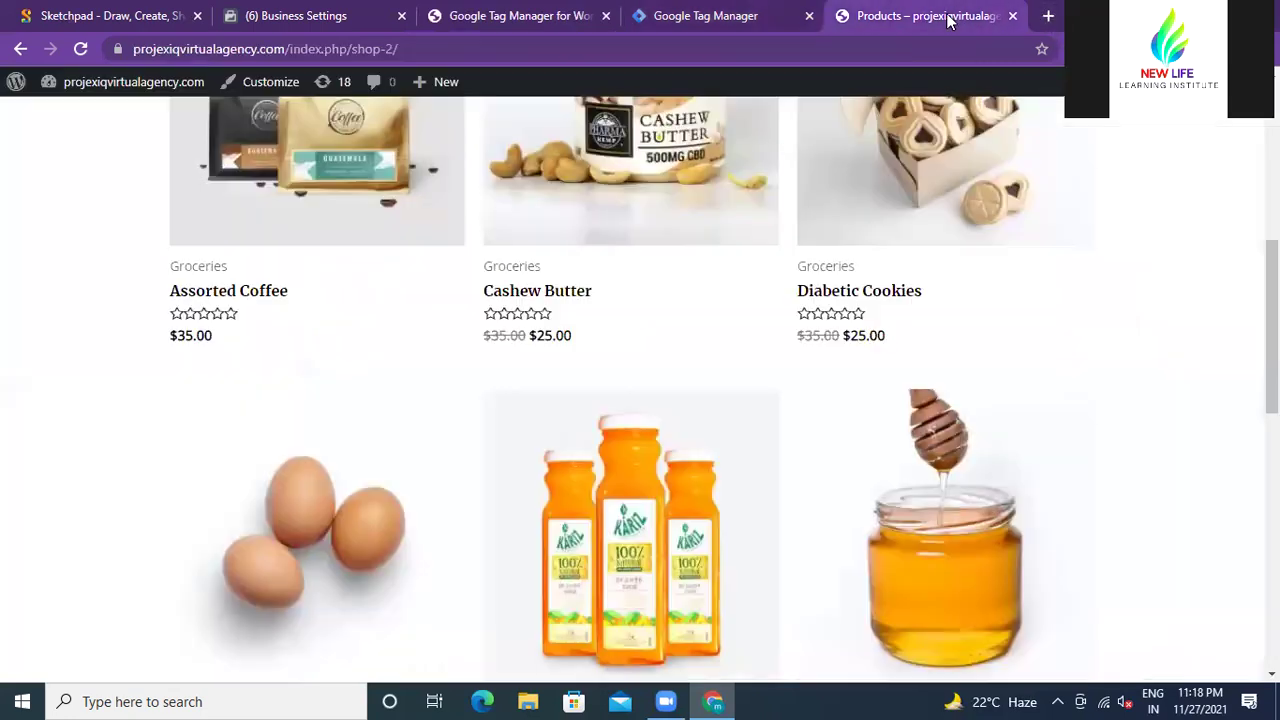
pyautogui.click(1012, 16)
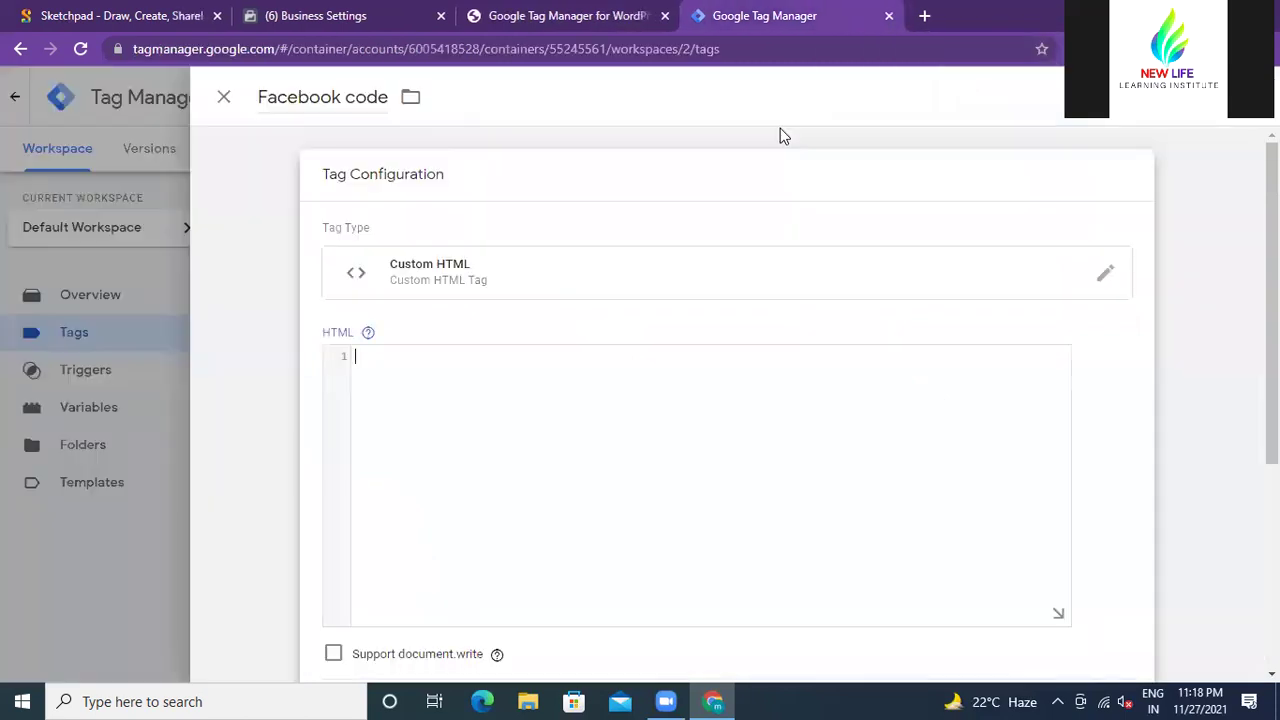
pyautogui.click(927, 15)
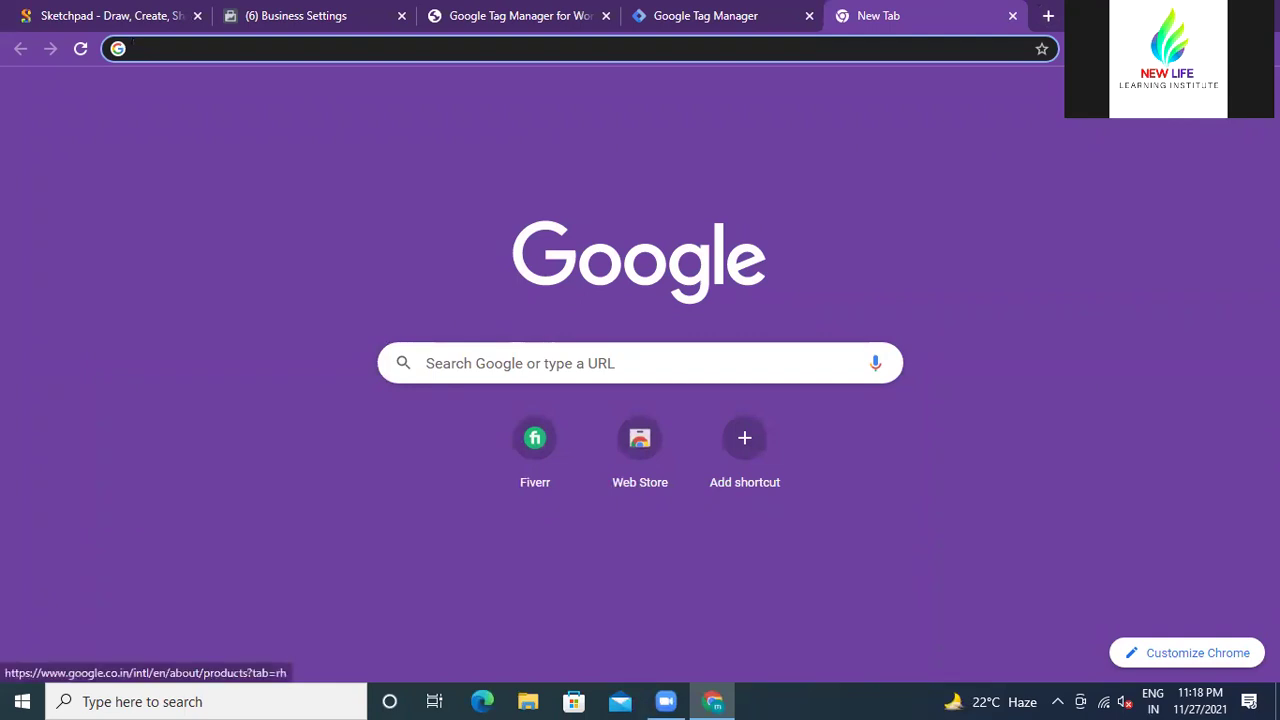
pyautogui.click(1202, 96)
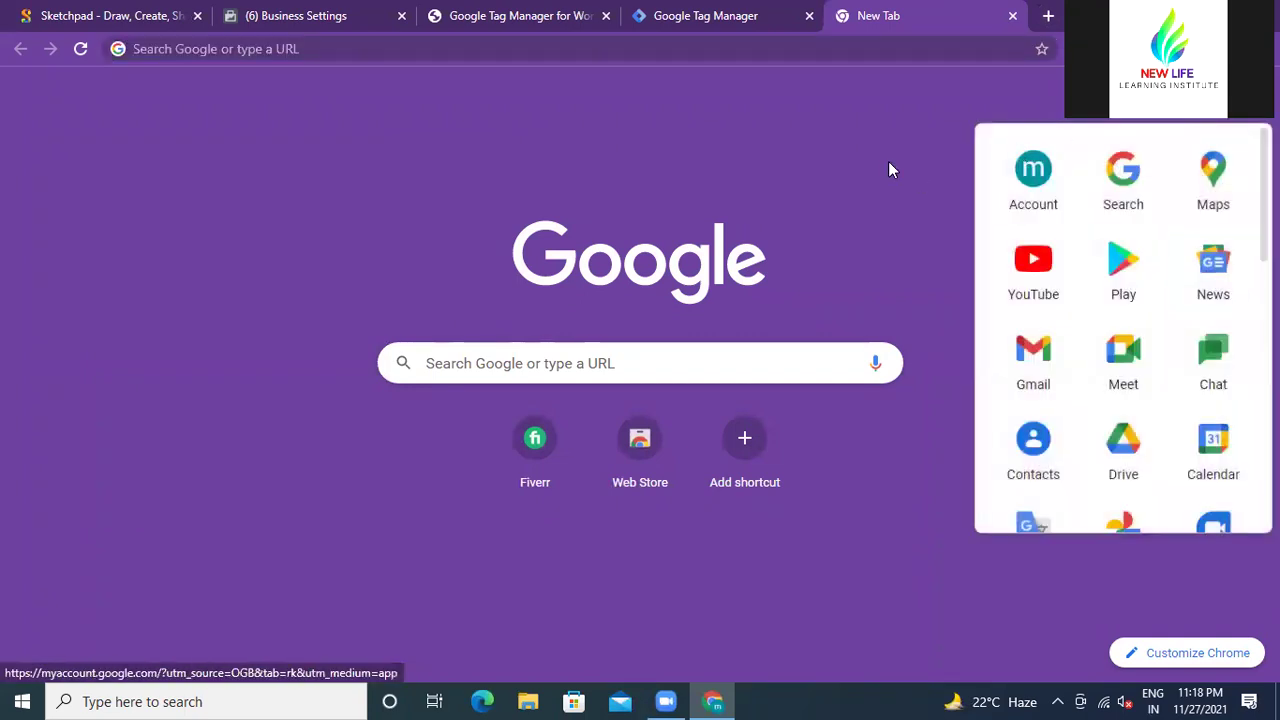
pyautogui.click(894, 192)
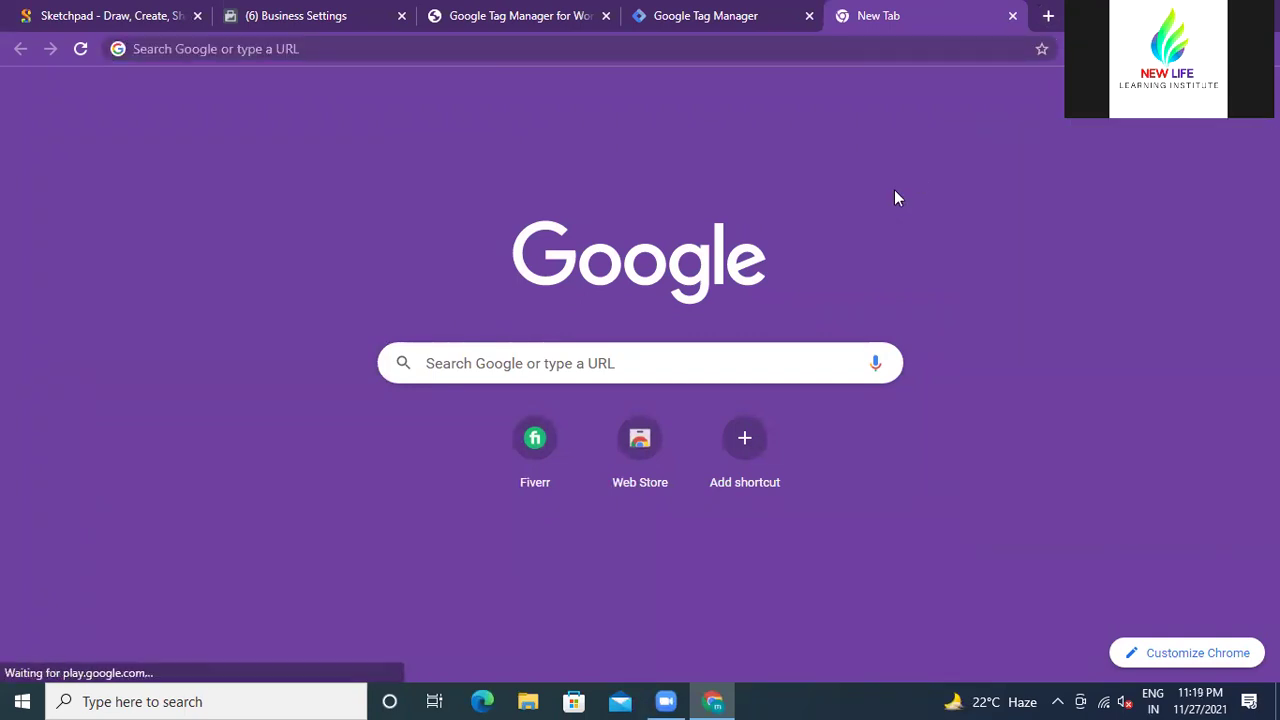
pyautogui.click(1012, 15)
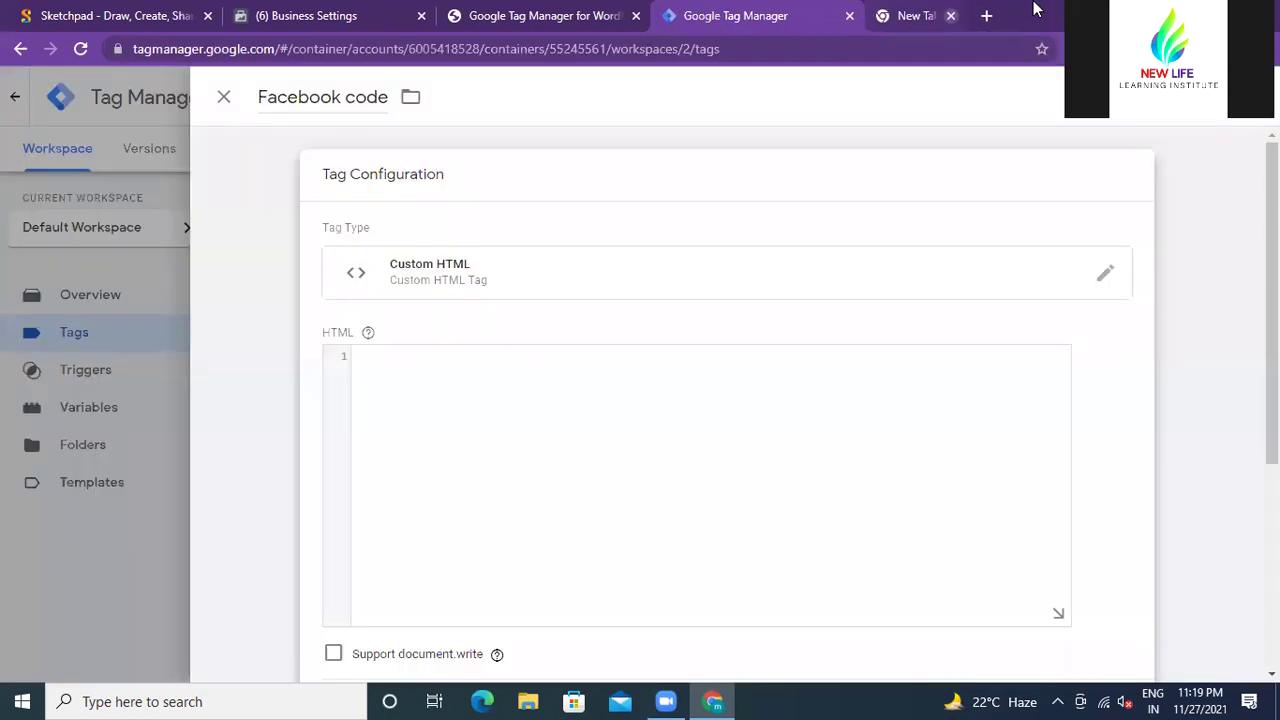
pyautogui.click(414, 443)
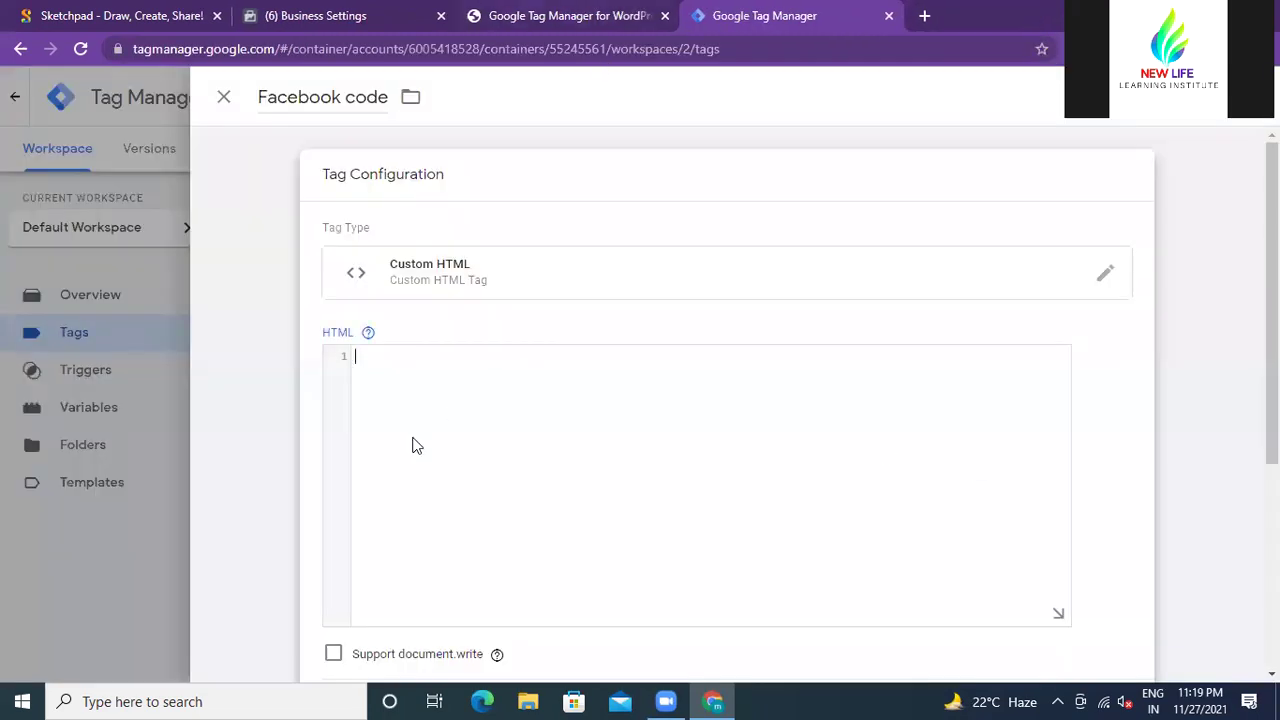
# Paste the Facebook pixel code into the HTML box and remove the blank line before </script>.
pyautogui.rightClick(367, 358)
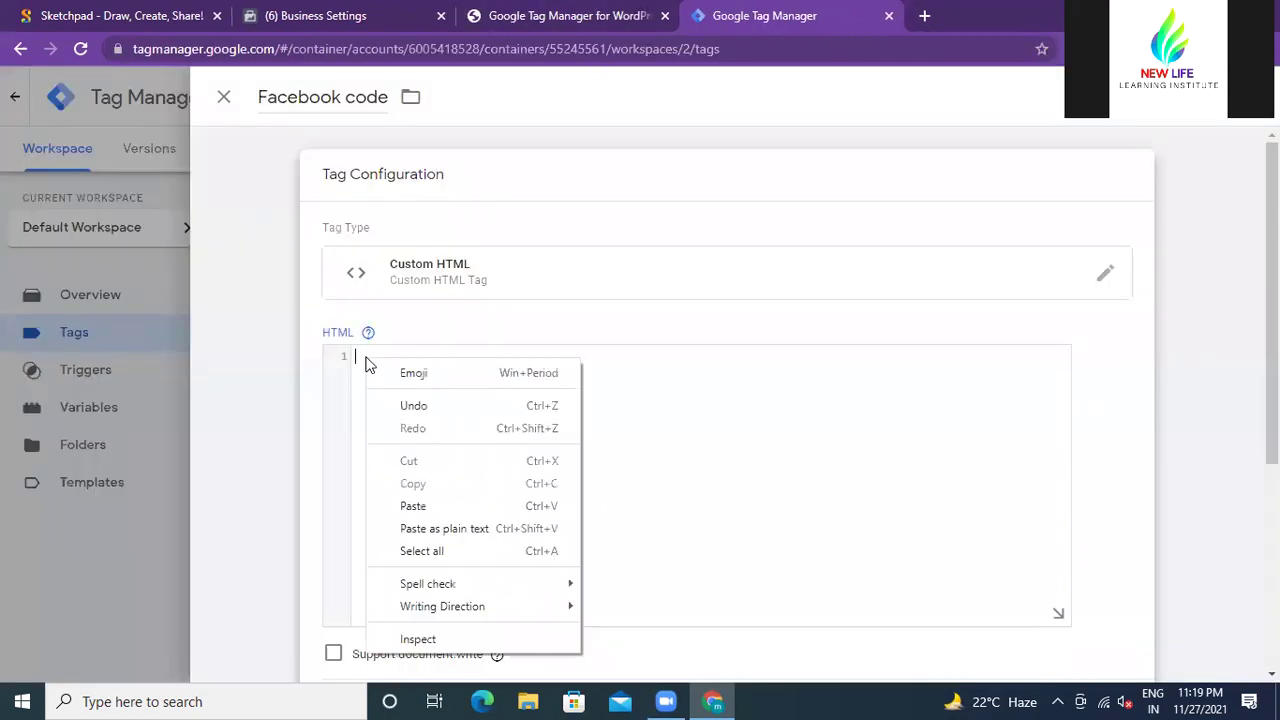
pyautogui.click(418, 508)
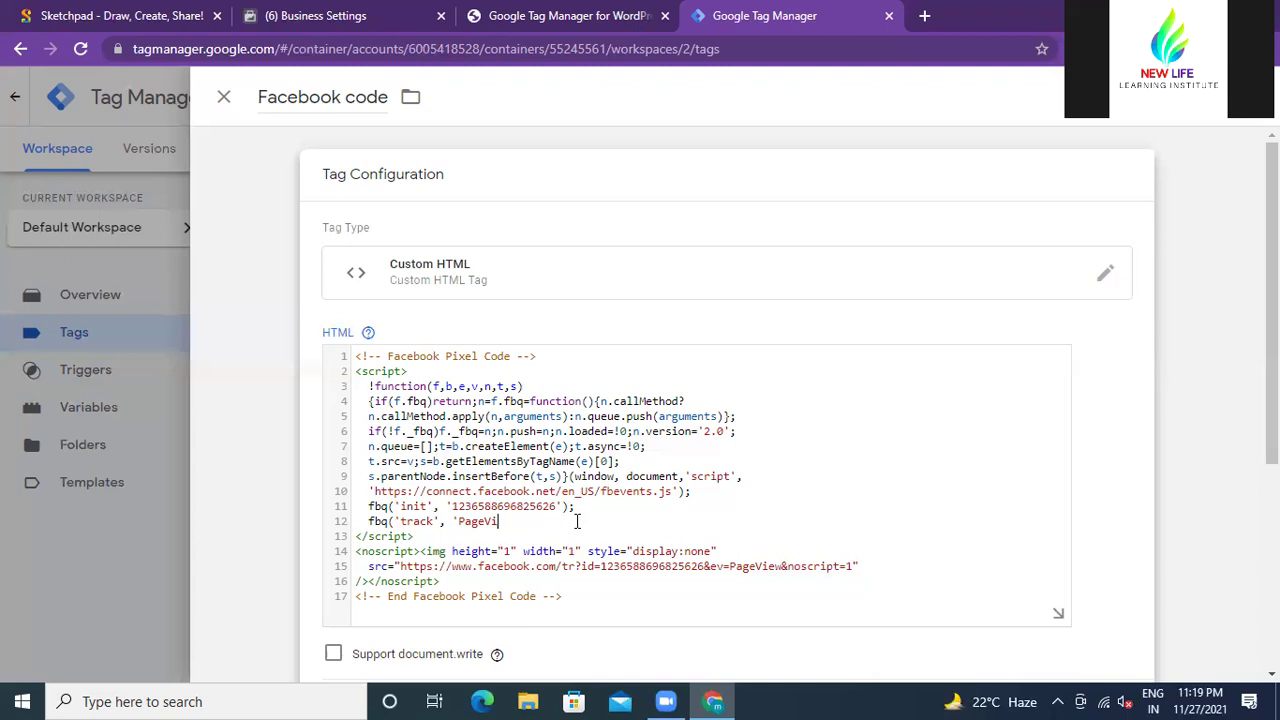
pyautogui.press('BackSpace')
pyautogui.press('BackSpace')
pyautogui.press('BackSpace')
pyautogui.click(356, 536)
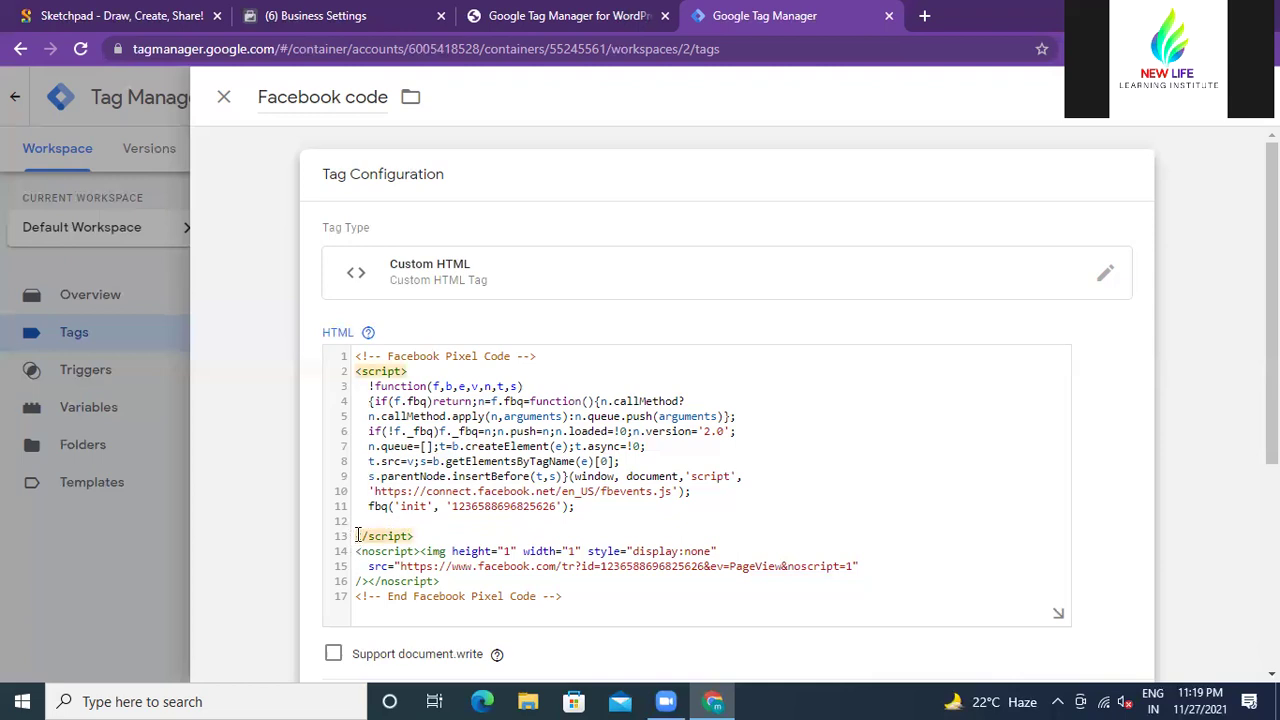
pyautogui.click(478, 530)
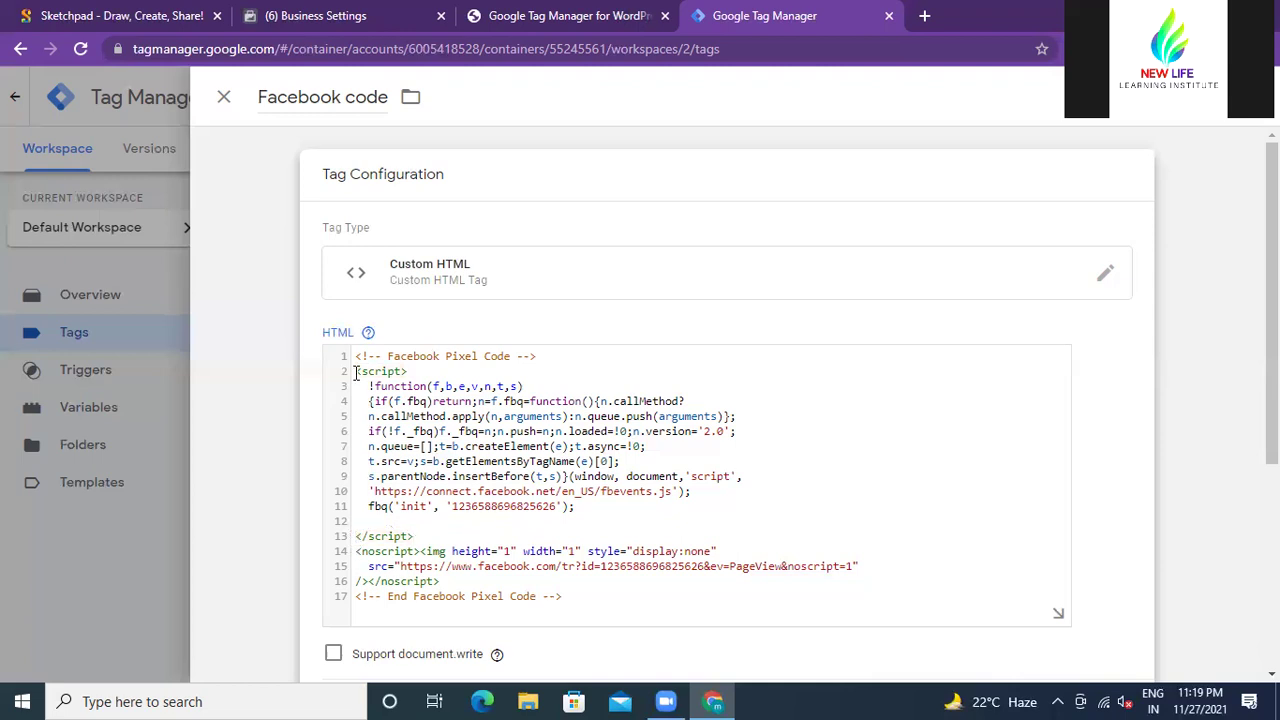
pyautogui.click(354, 536)
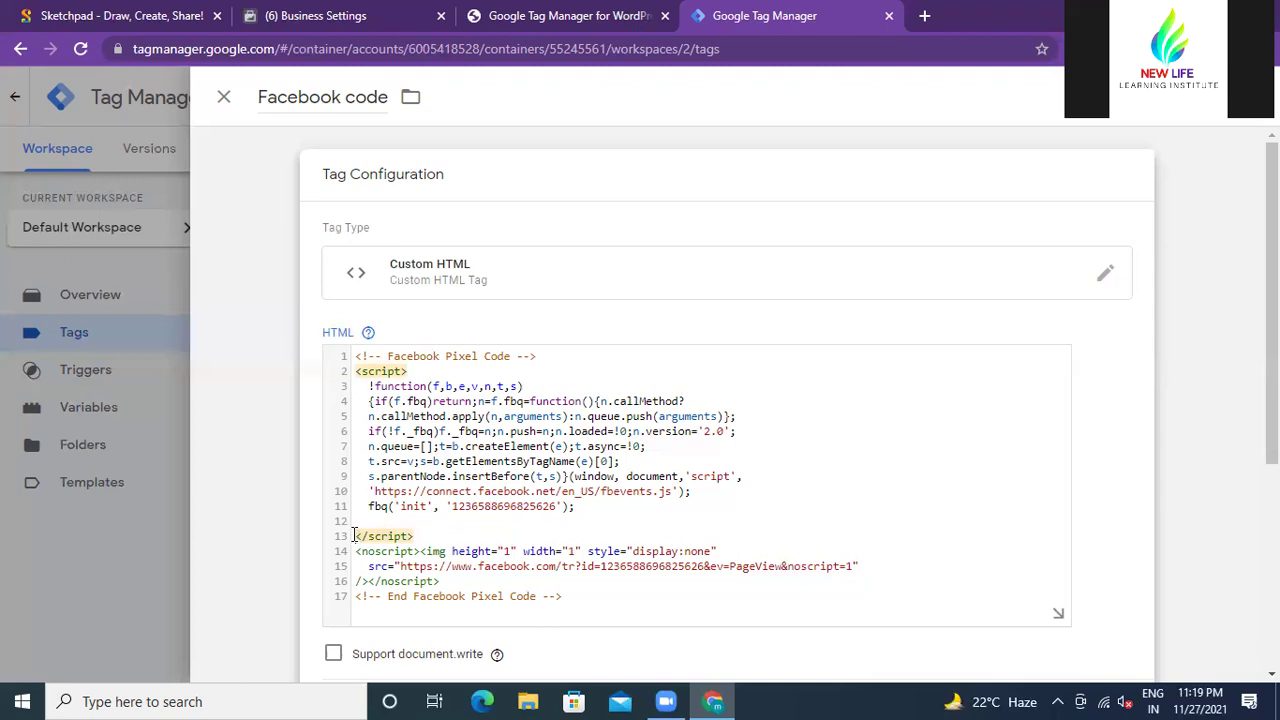
pyautogui.press('BackSpace')
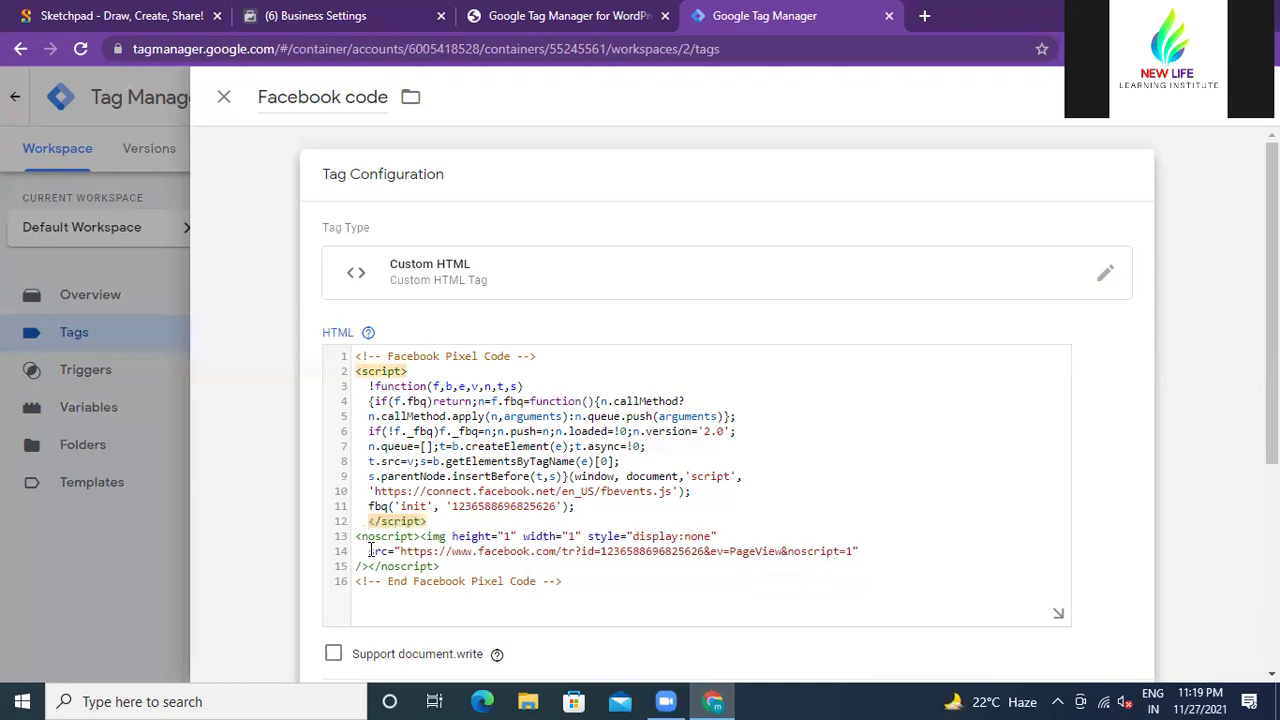
pyautogui.click(432, 521)
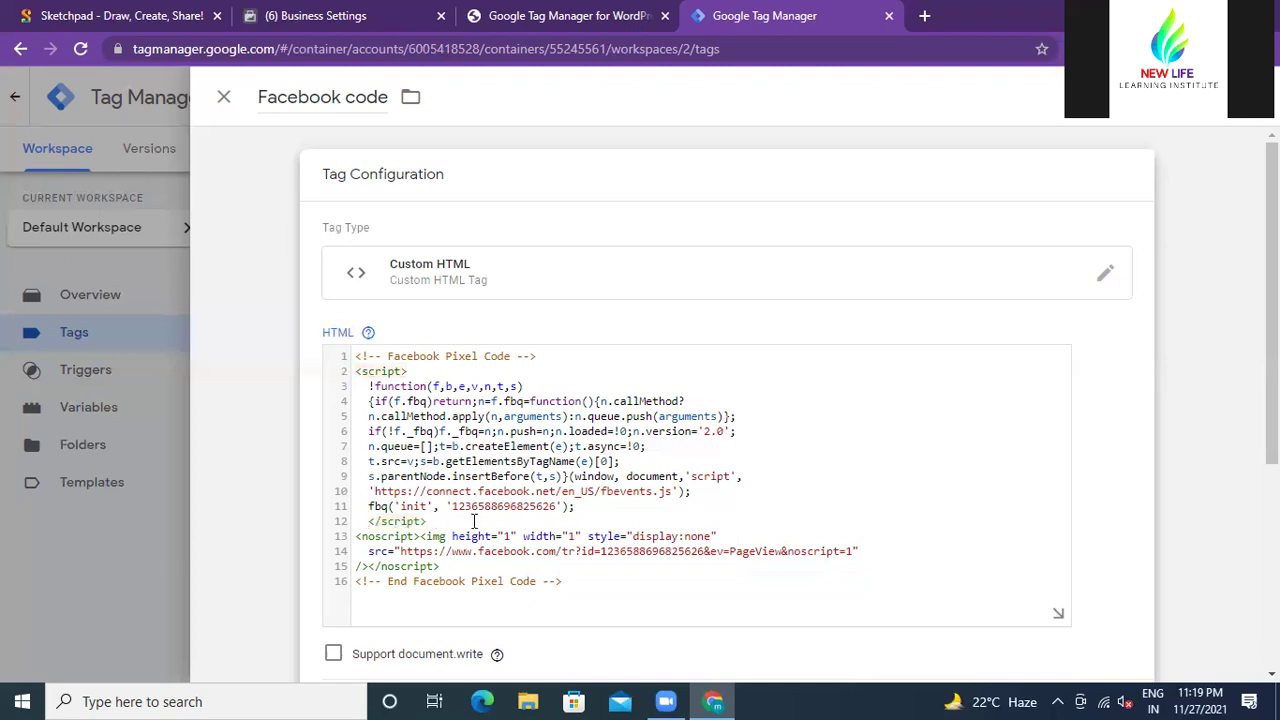
pyautogui.press('Return')
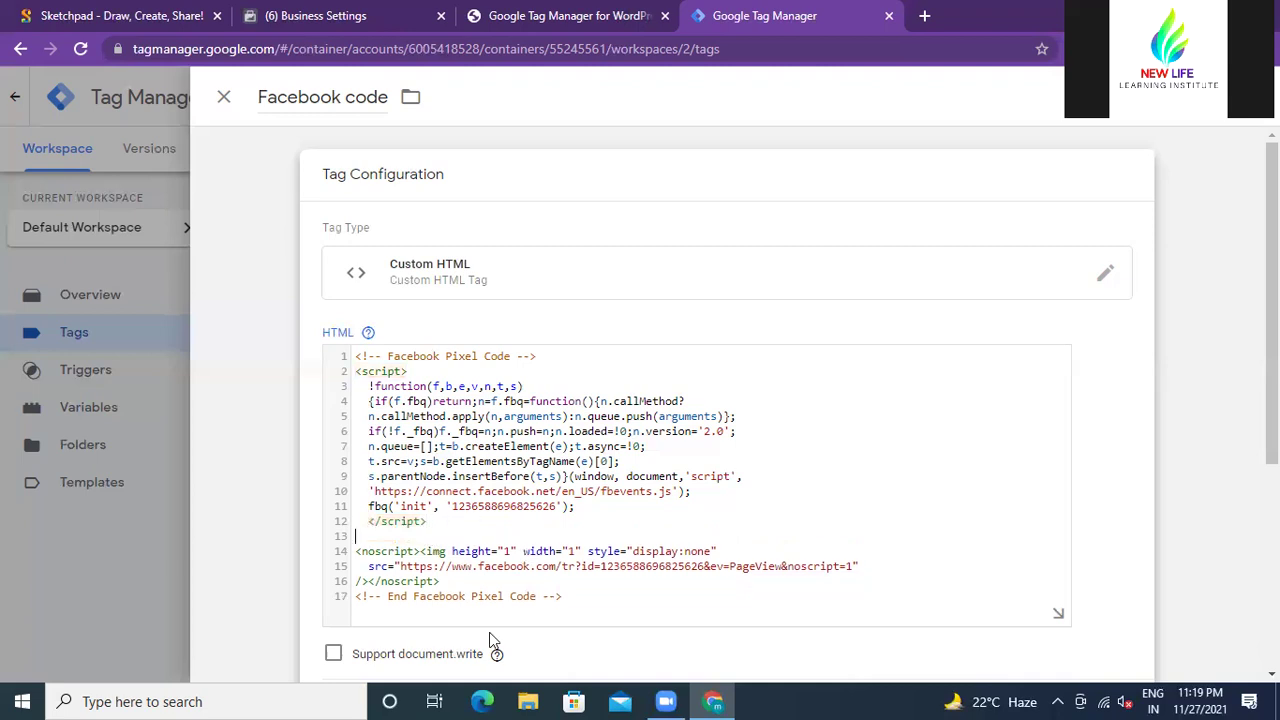
# Copy the End Facebook Pixel Code comment onto a new line 13 after </script>.
pyautogui.moveTo(355, 596); pyautogui.dragTo(576, 597)
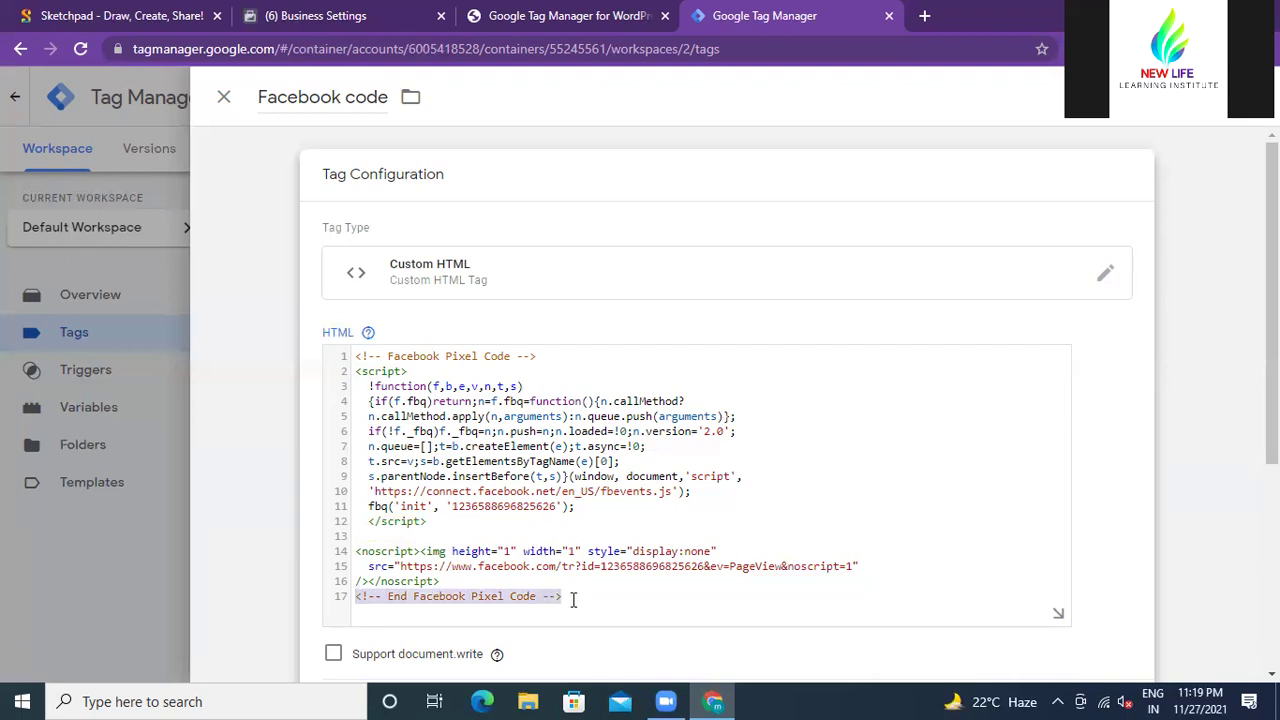
pyautogui.rightClick(528, 597)
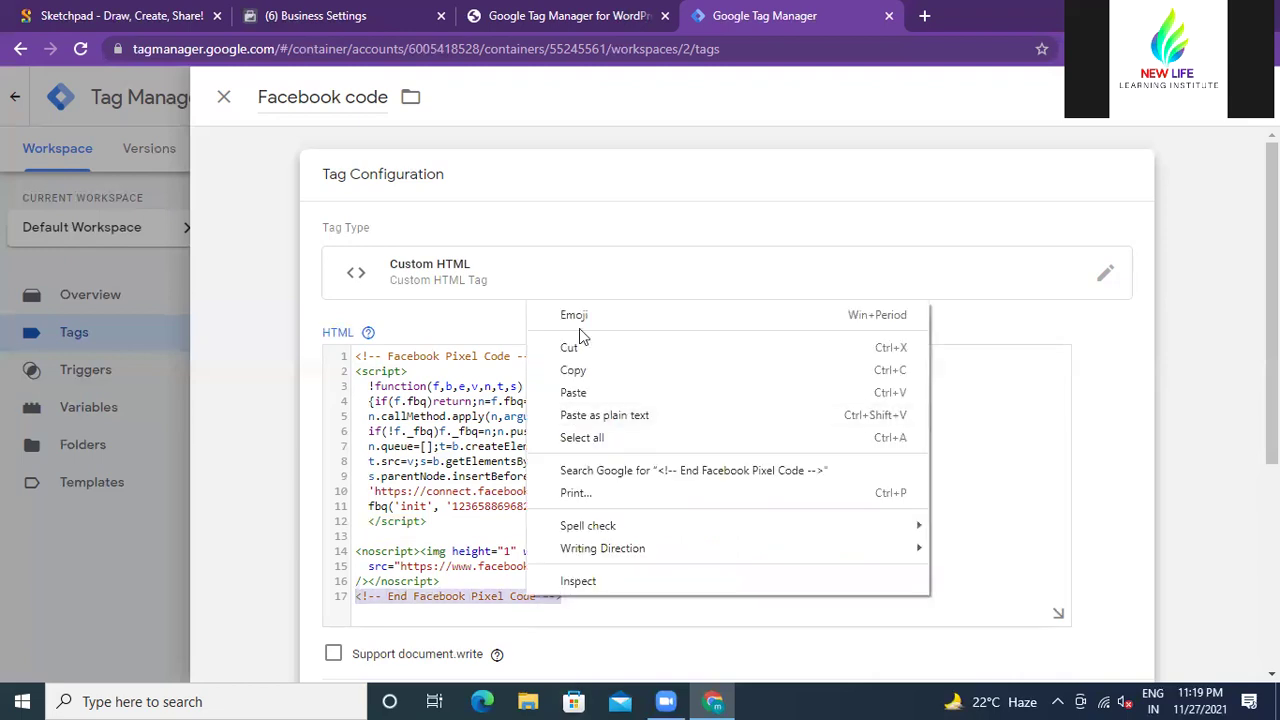
pyautogui.click(575, 371)
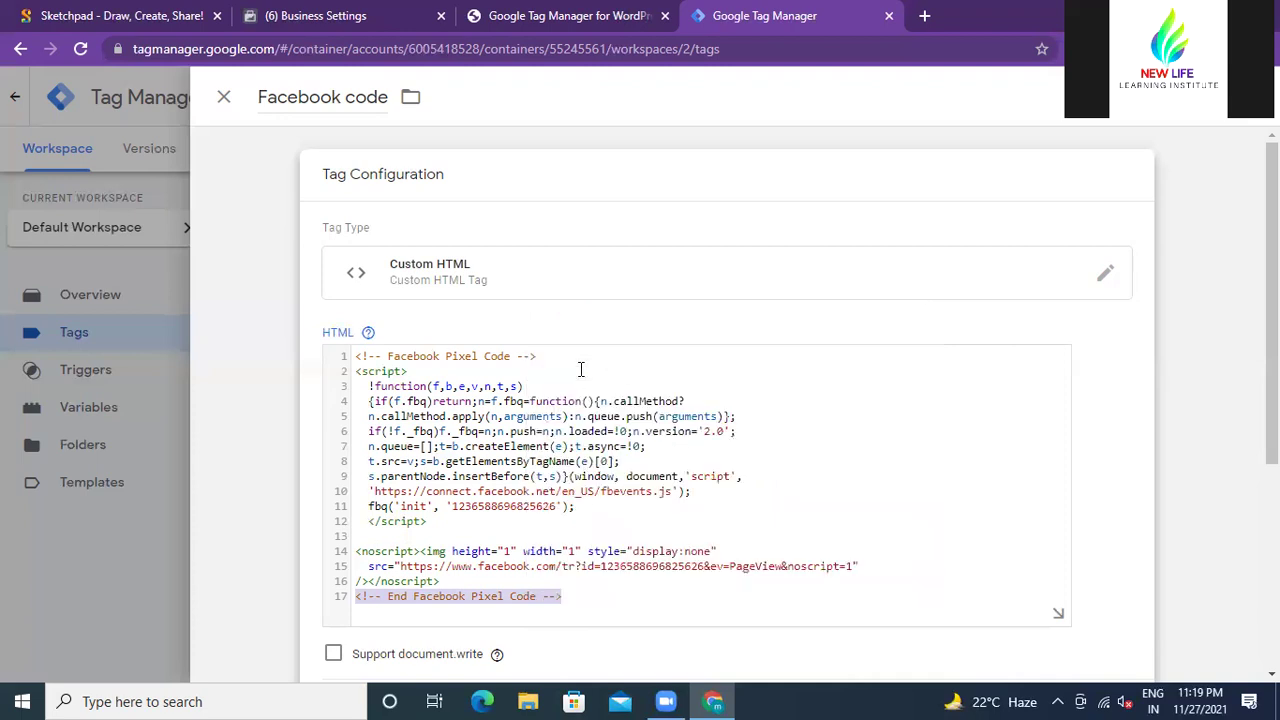
pyautogui.click(457, 523)
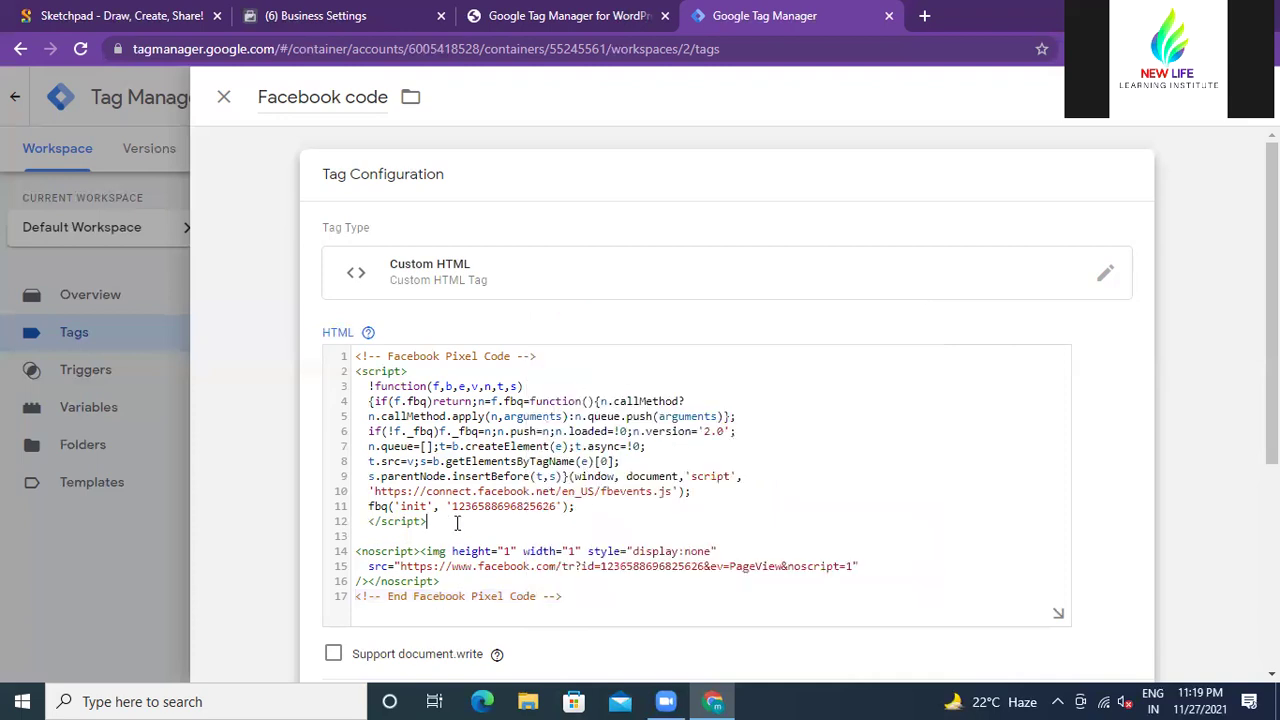
pyautogui.press('Return')
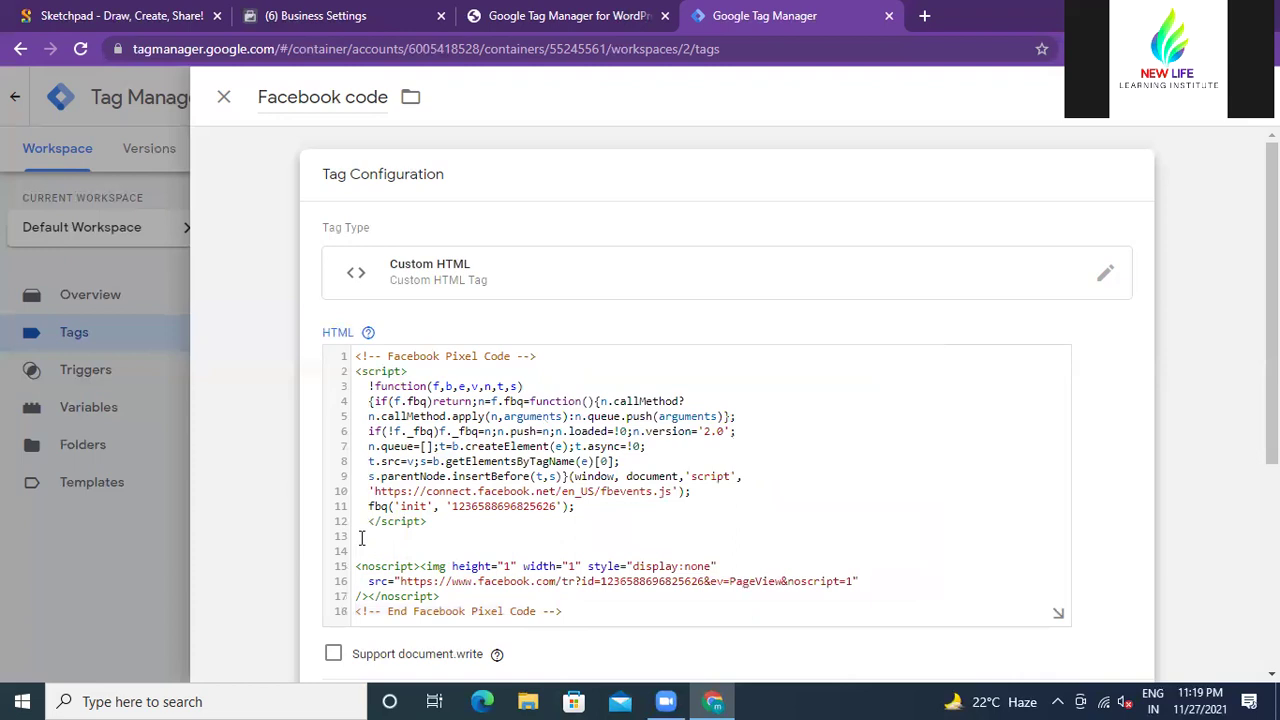
pyautogui.rightClick(360, 536)
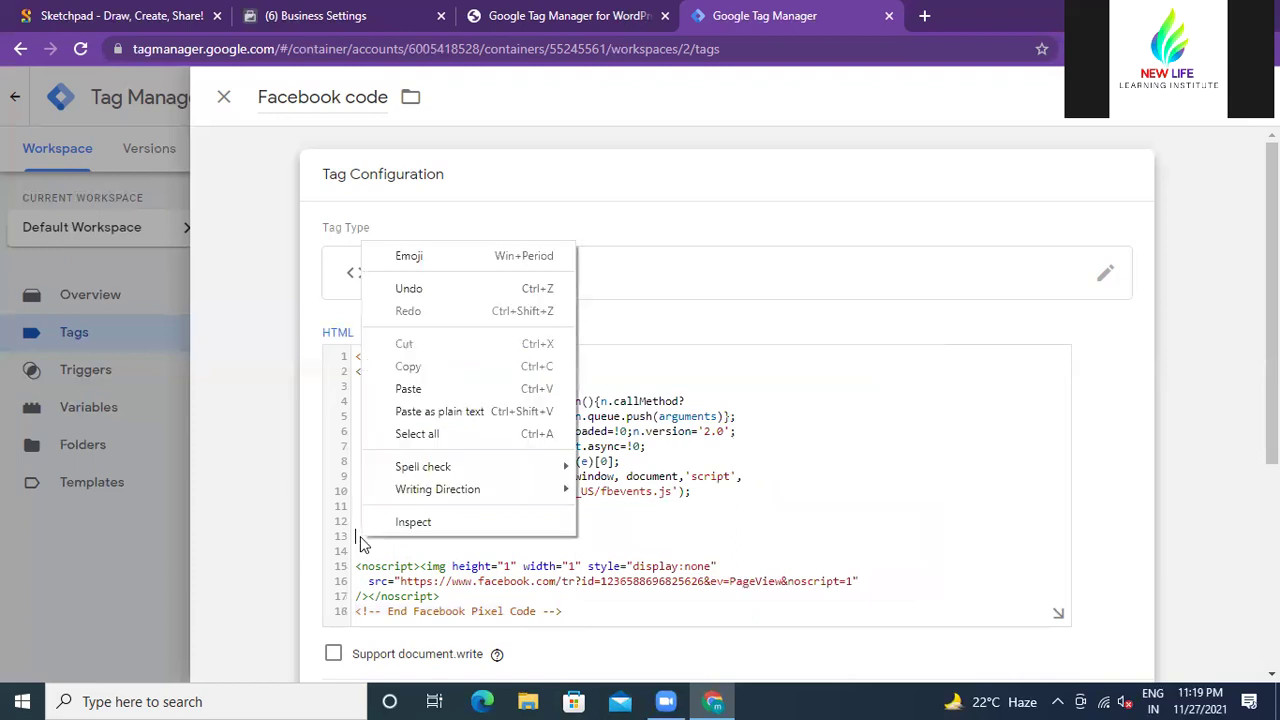
pyautogui.click(430, 389)
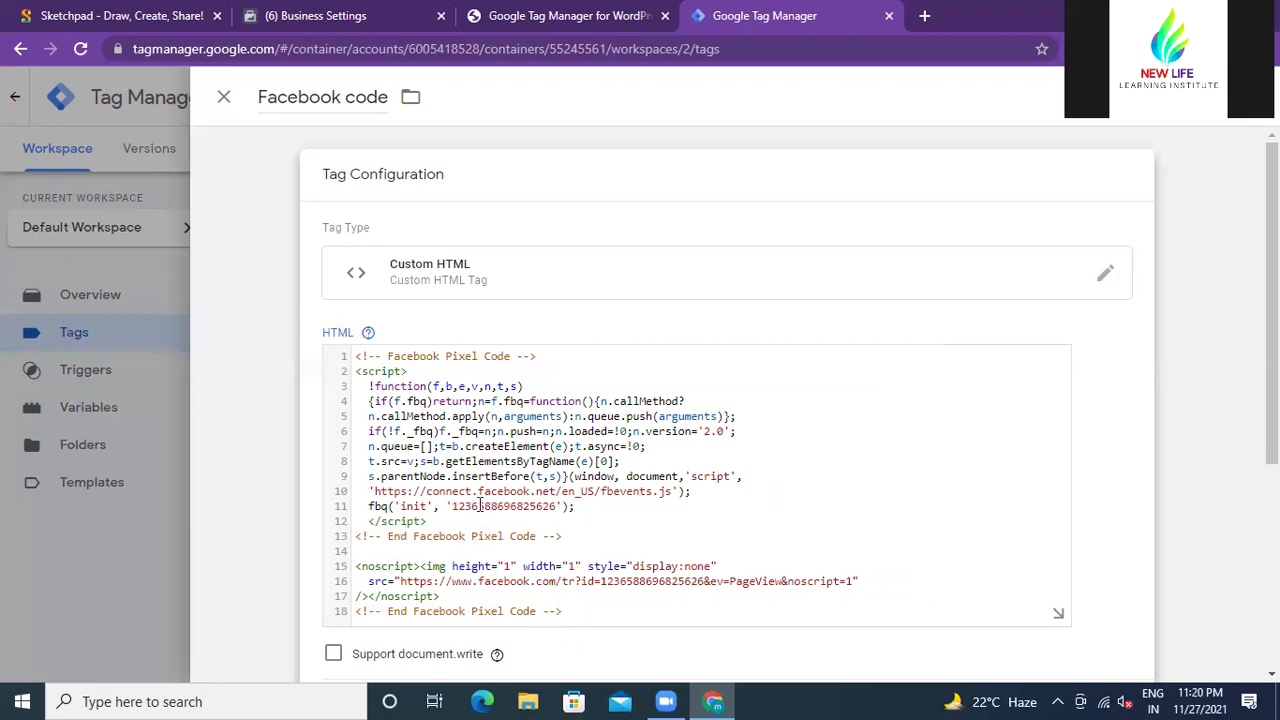
# Delete the noscript image block and the trailing comment below it.
pyautogui.click(566, 611)
pyautogui.moveTo(355, 566); pyautogui.dragTo(575, 614)
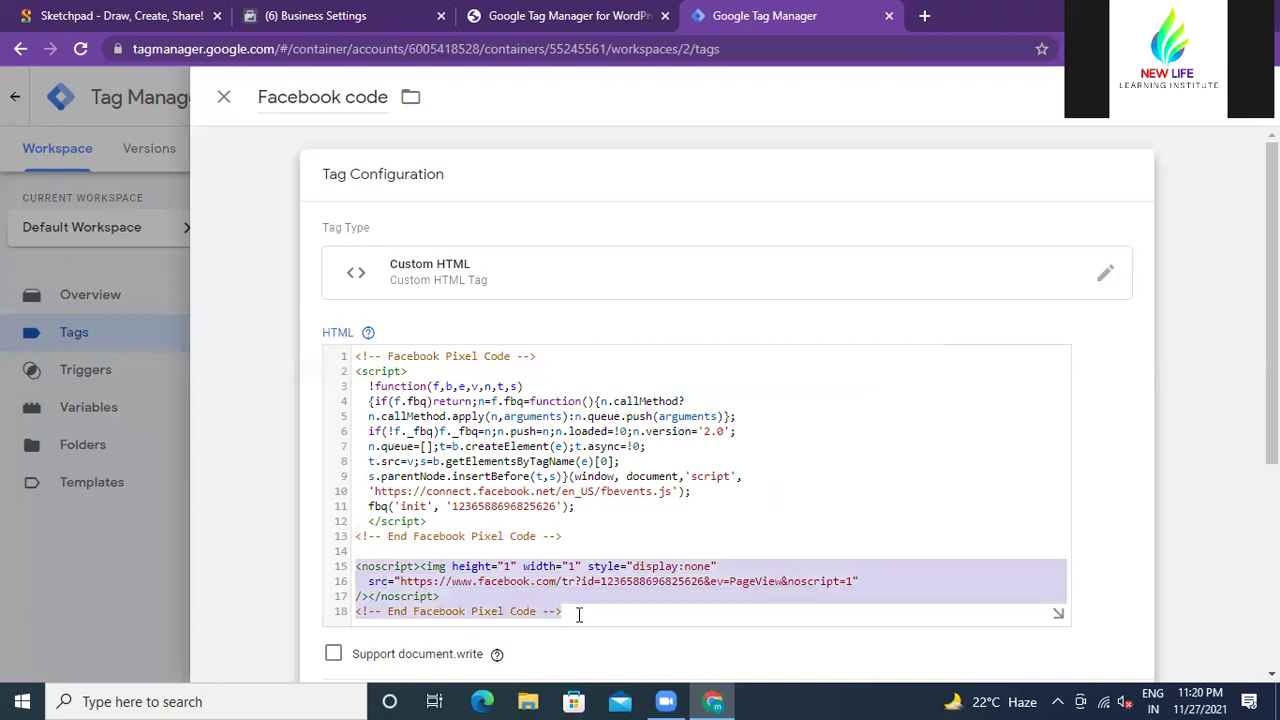
pyautogui.press('BackSpace')
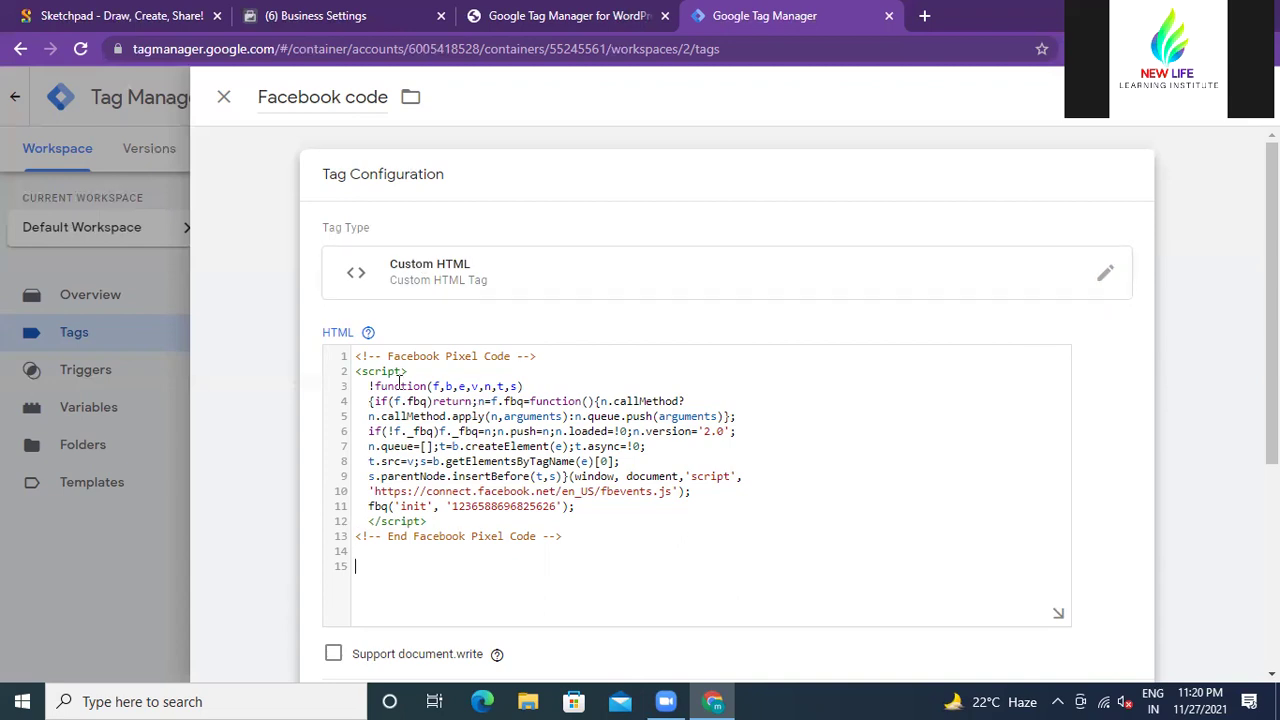
# Save the Facebook code tag with no trigger, confirming Save tag in the No Triggers Selected dialog.
pyautogui.scroll(-1, 841, 442)
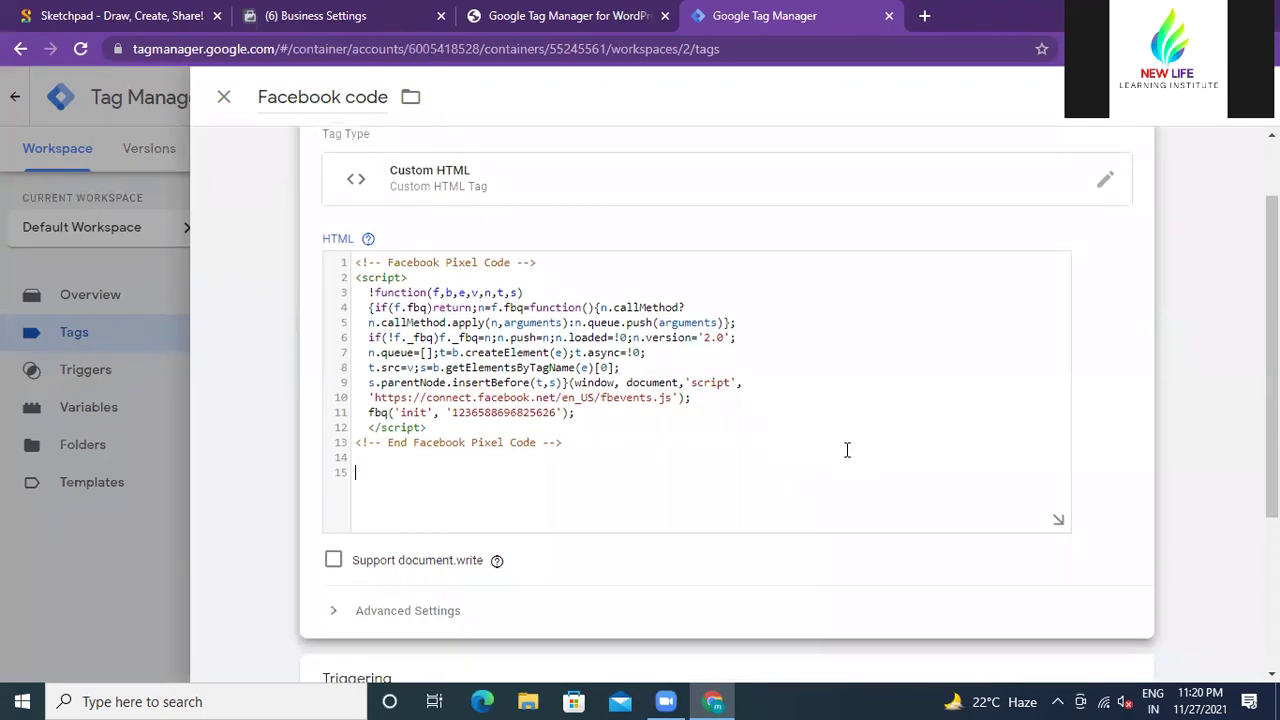
pyautogui.scroll(1, 846, 450)
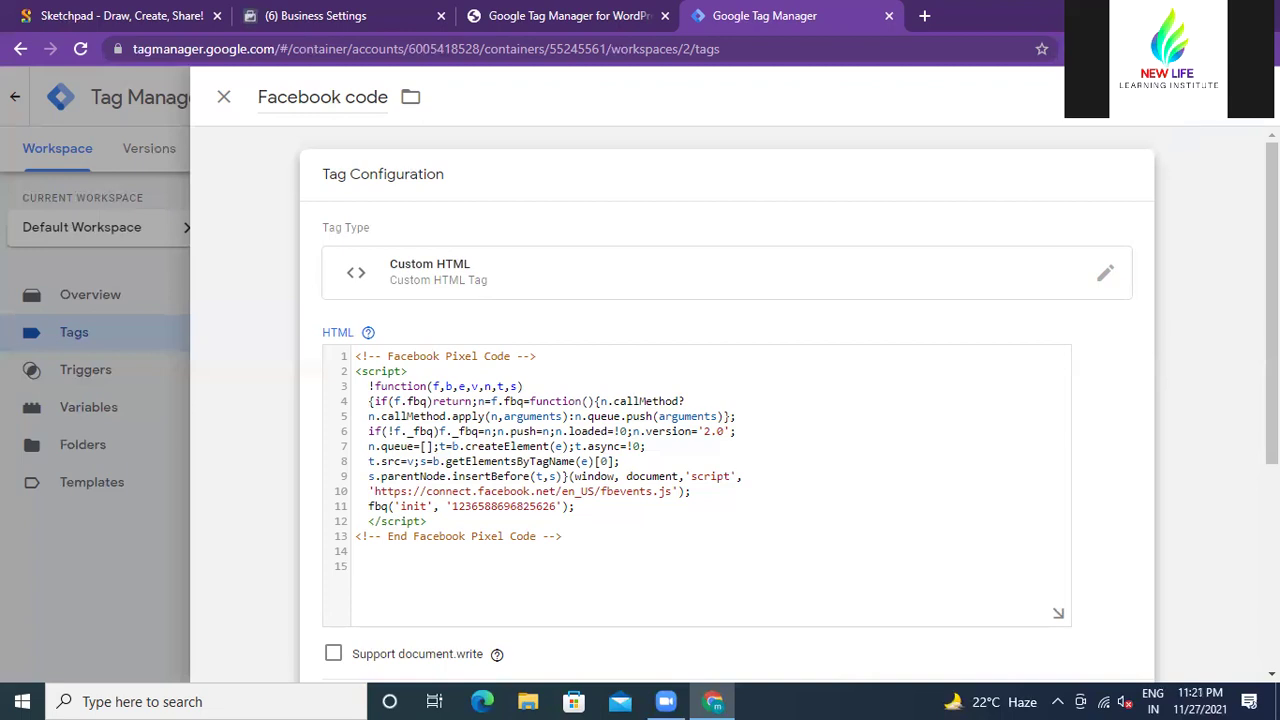
pyautogui.click(1195, 98)
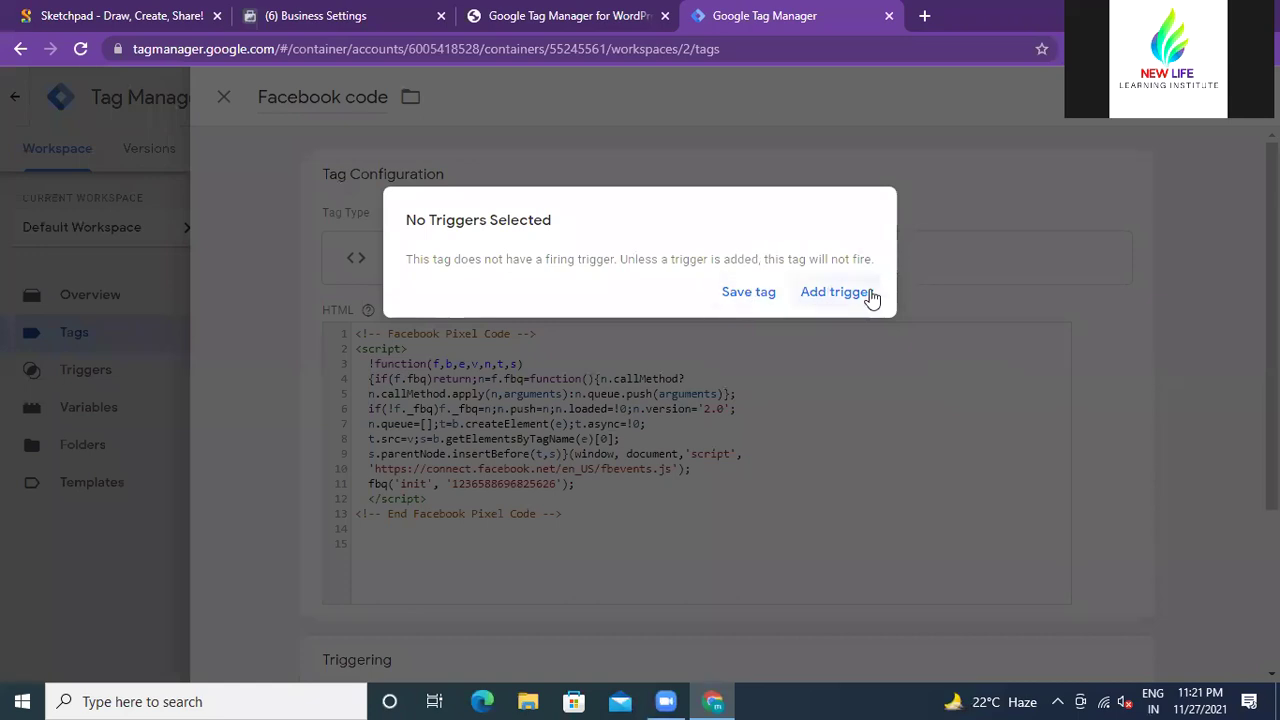
pyautogui.click(748, 295)
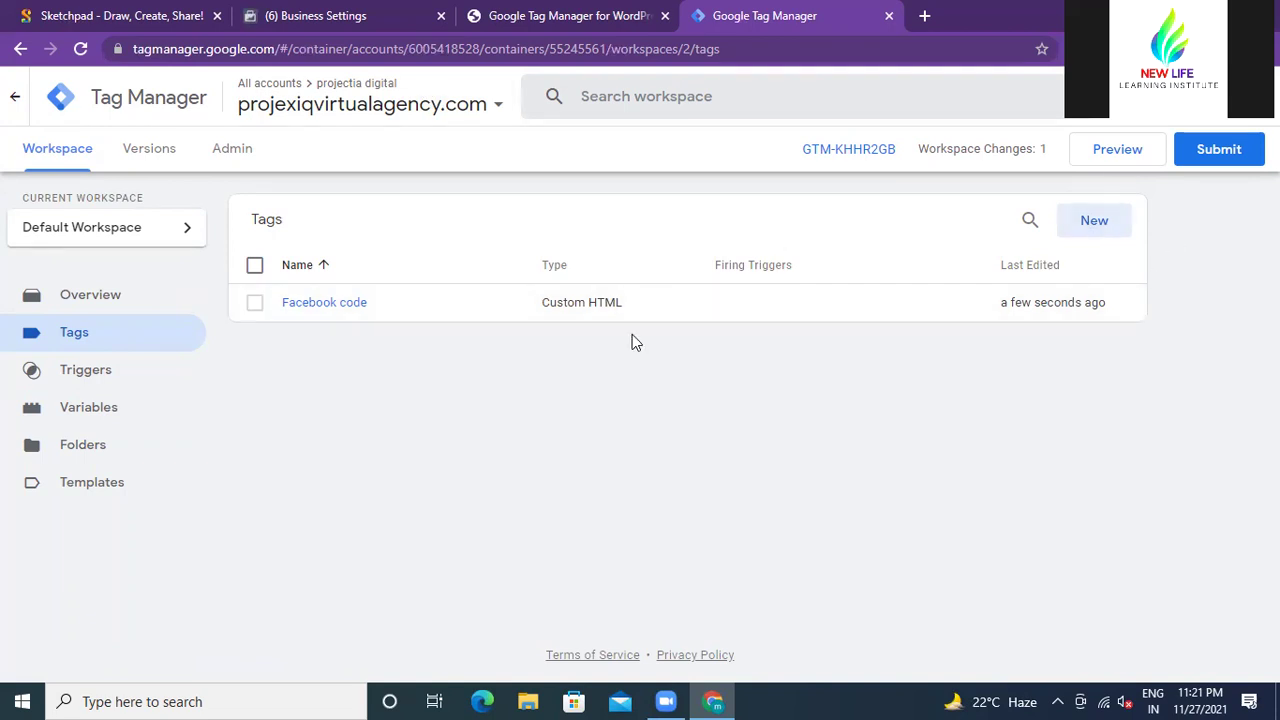
# Select the Facebook code tag in the Tags list and delete it, confirming the deletion.
pyautogui.click(593, 310)
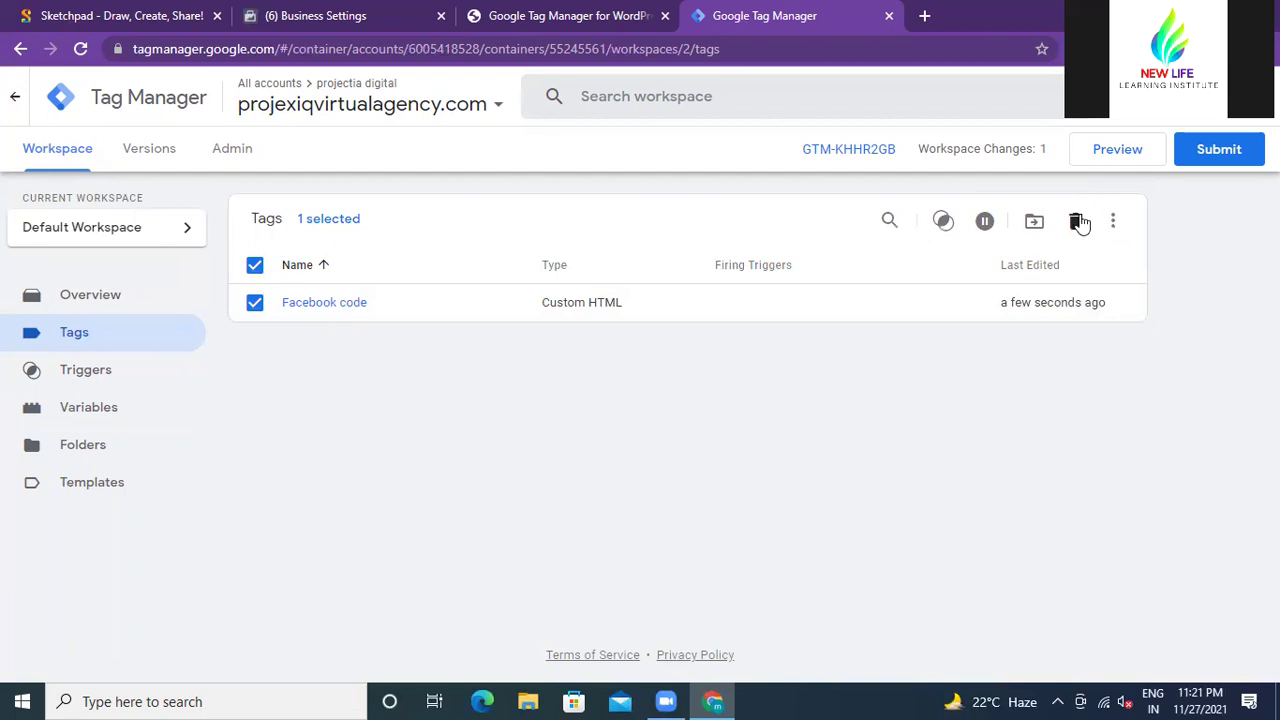
pyautogui.click(1113, 220)
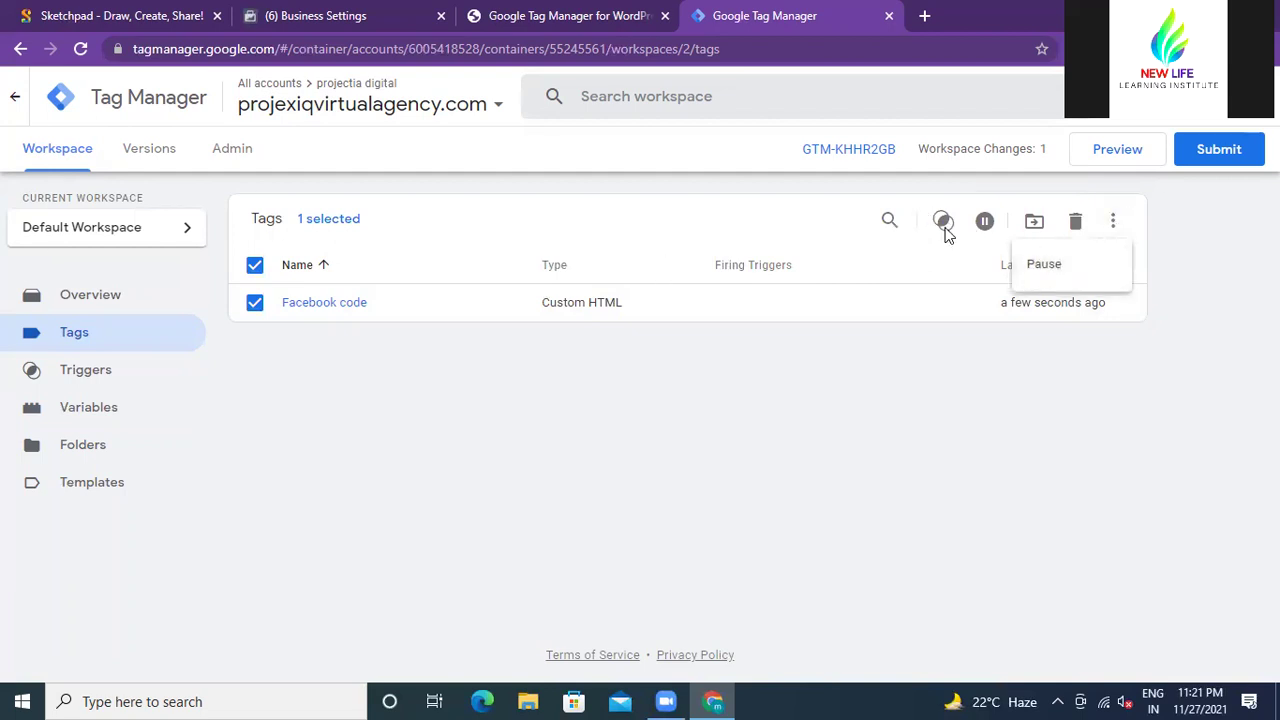
pyautogui.click(708, 405)
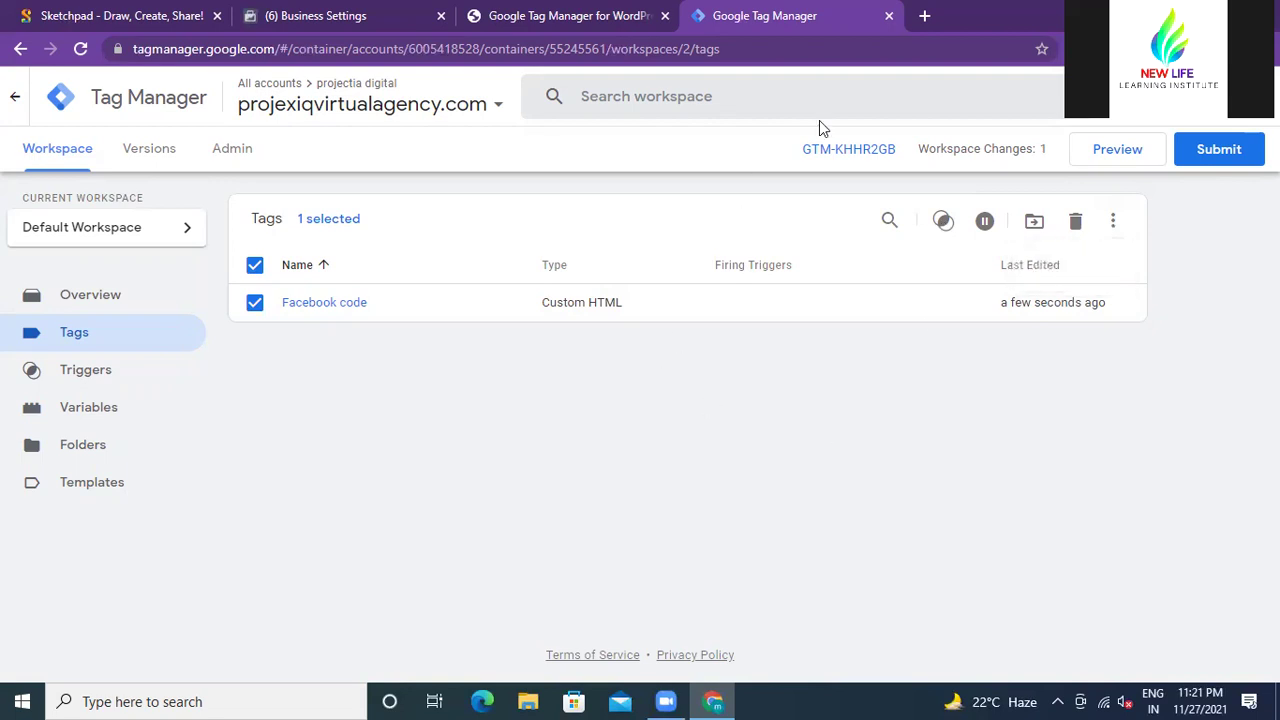
pyautogui.click(1076, 222)
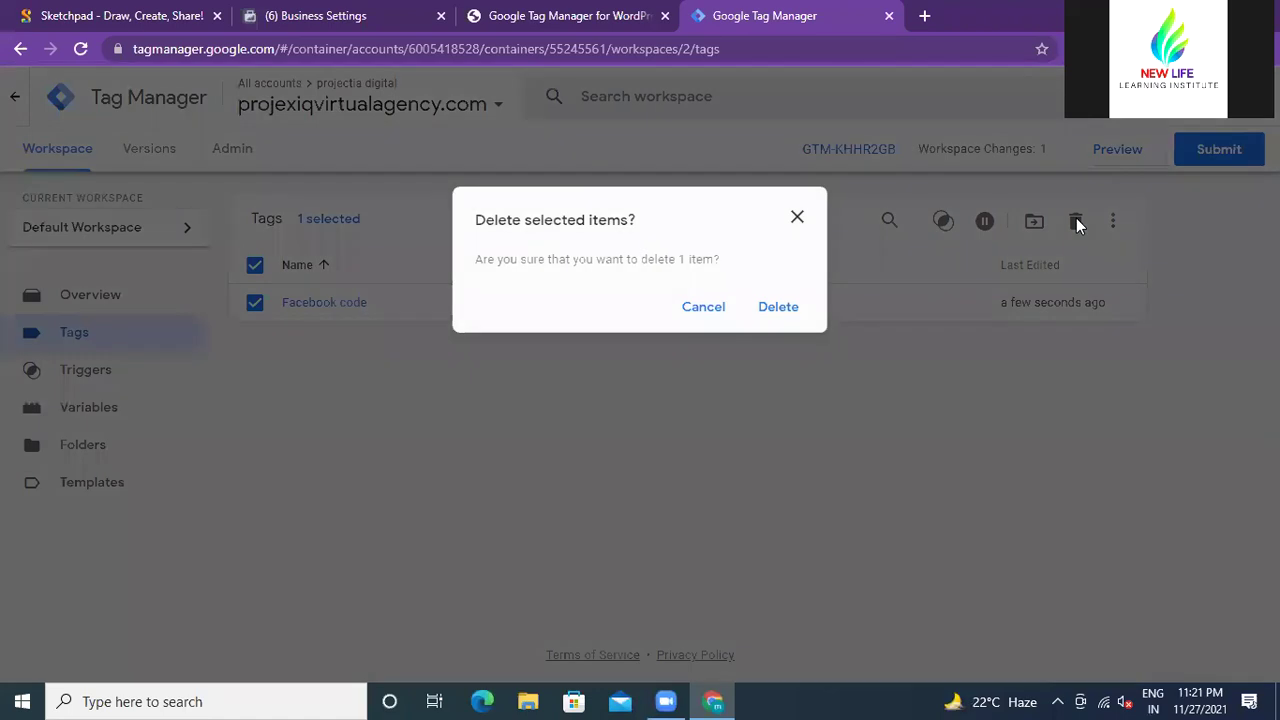
pyautogui.click(775, 308)
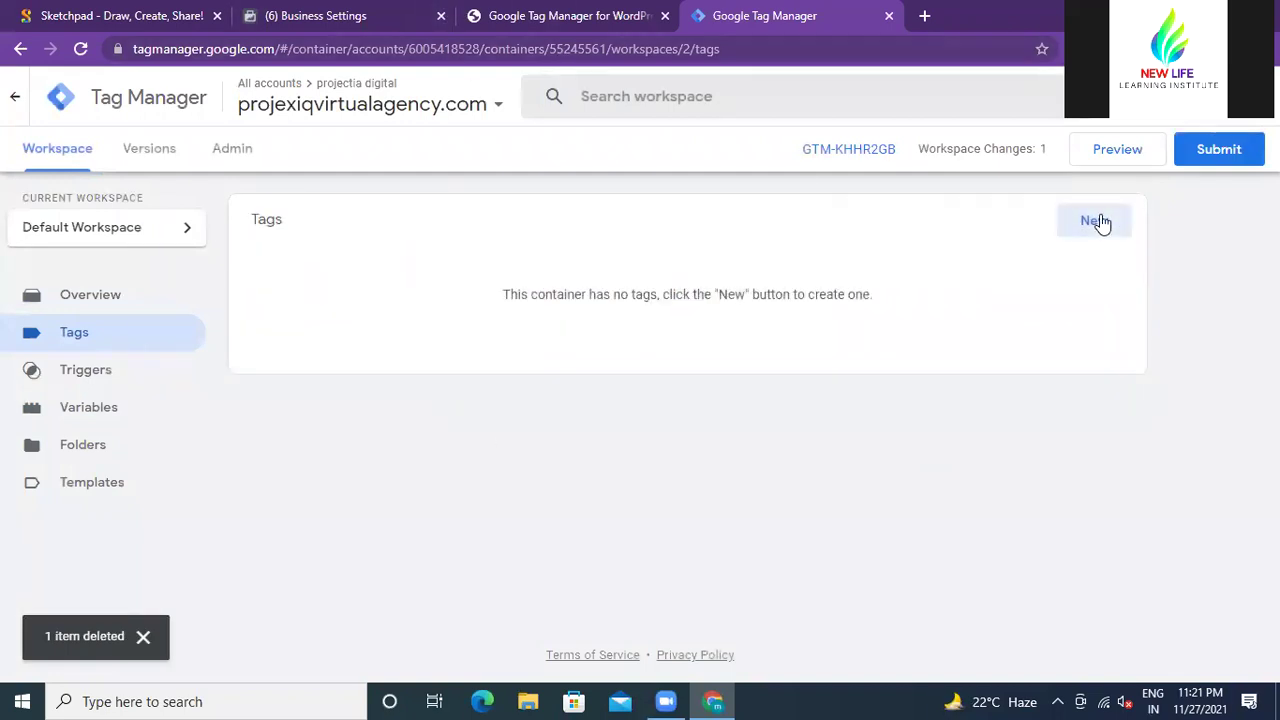
pyautogui.click(1087, 228)
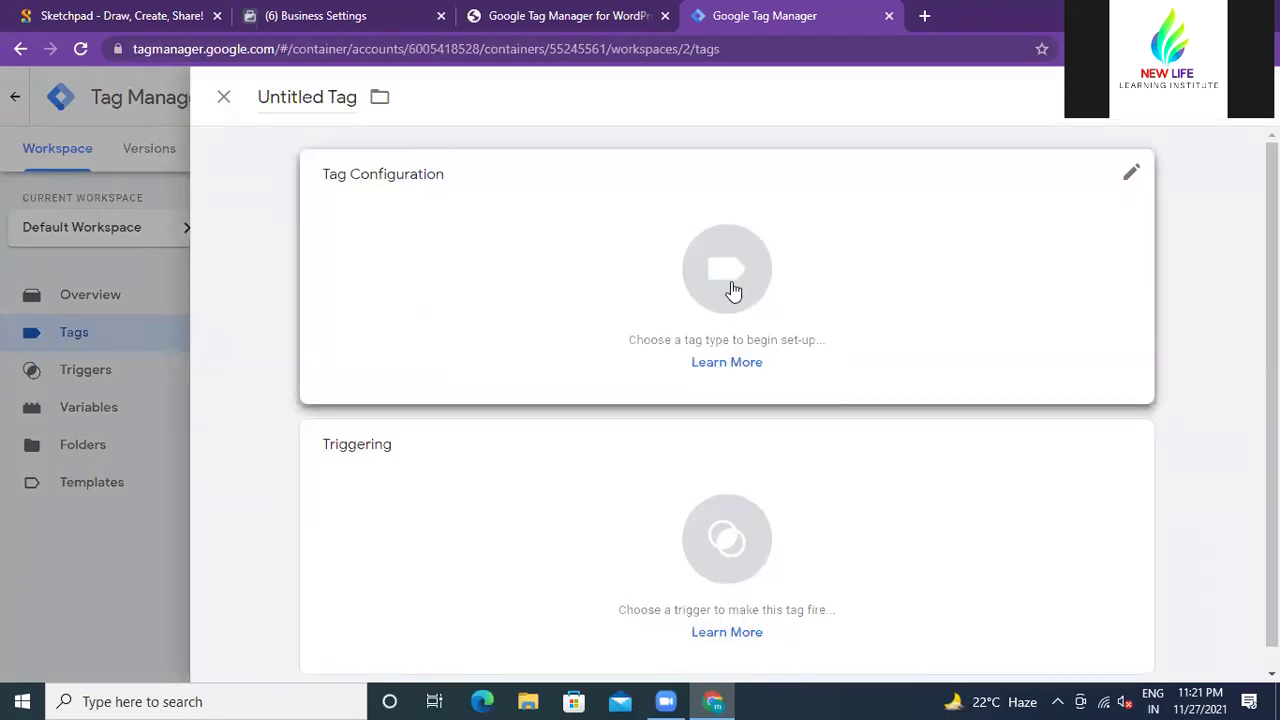
# Make the new tag Custom HTML and erase the wrongly pasted comment from its HTML box.
pyautogui.click(755, 239)
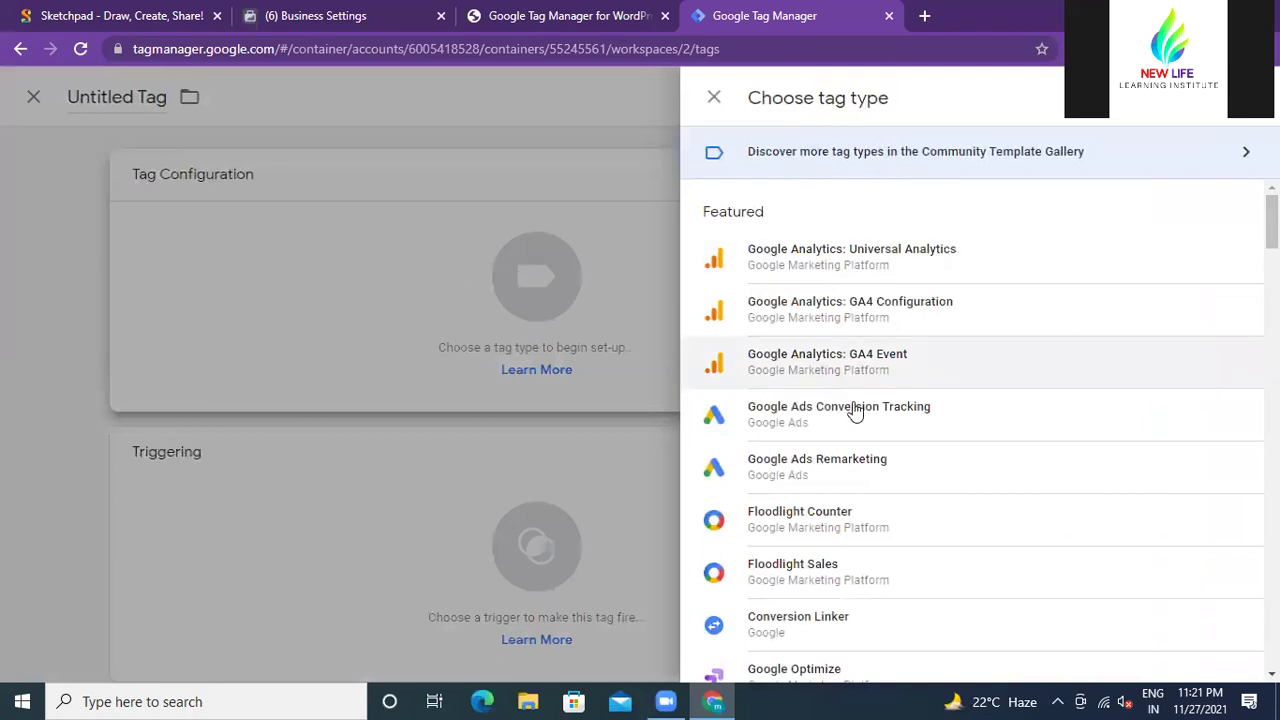
pyautogui.scroll(-3, 853, 408)
pyautogui.scroll(-2, 853, 408)
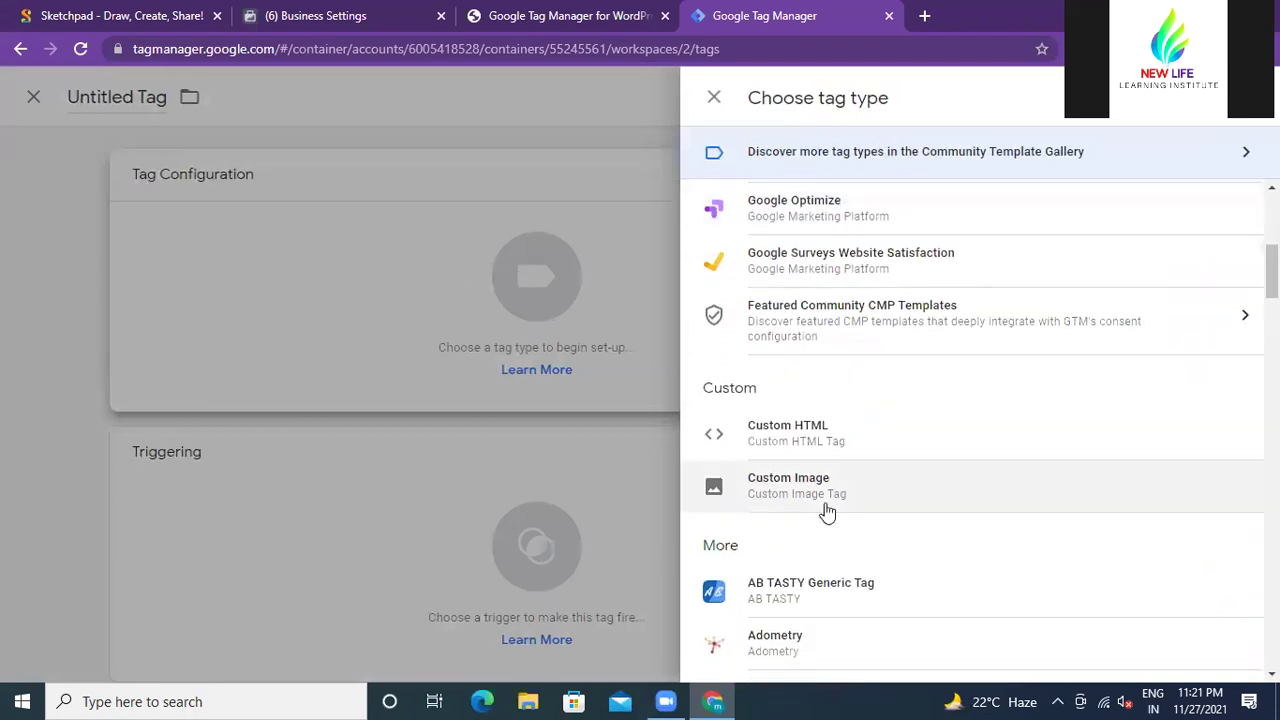
pyautogui.click(791, 436)
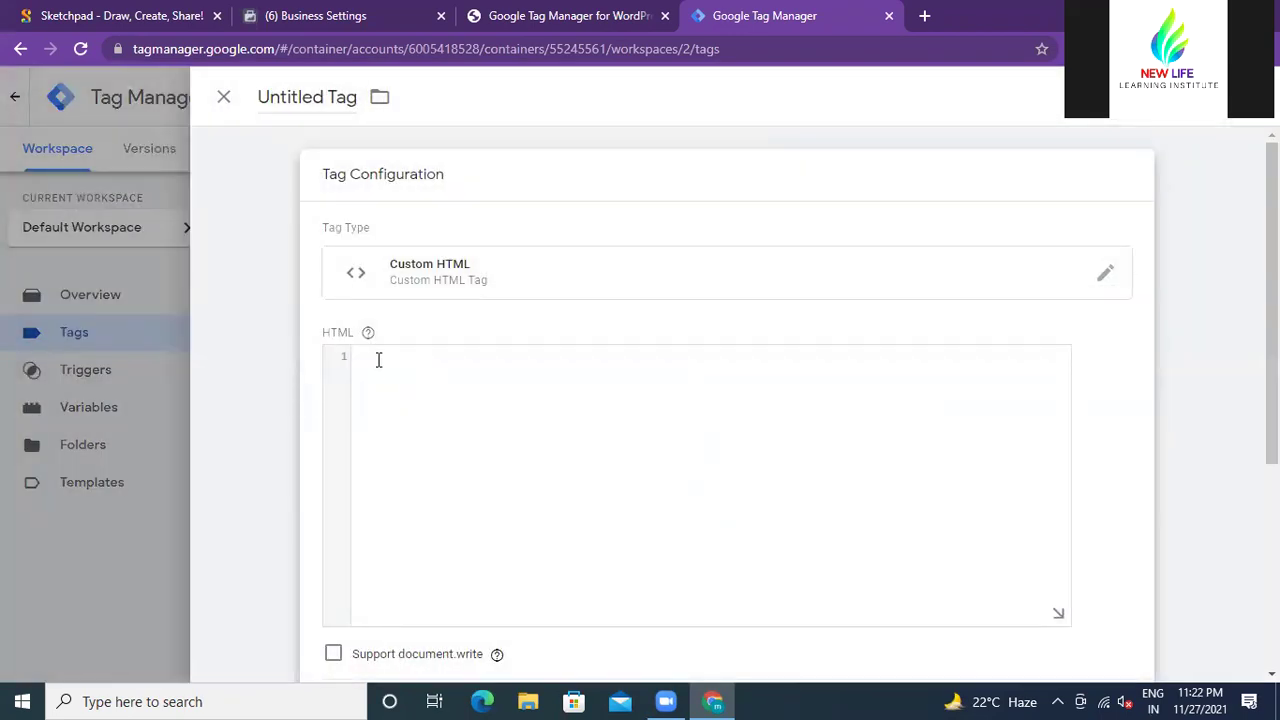
pyautogui.rightClick(371, 360)
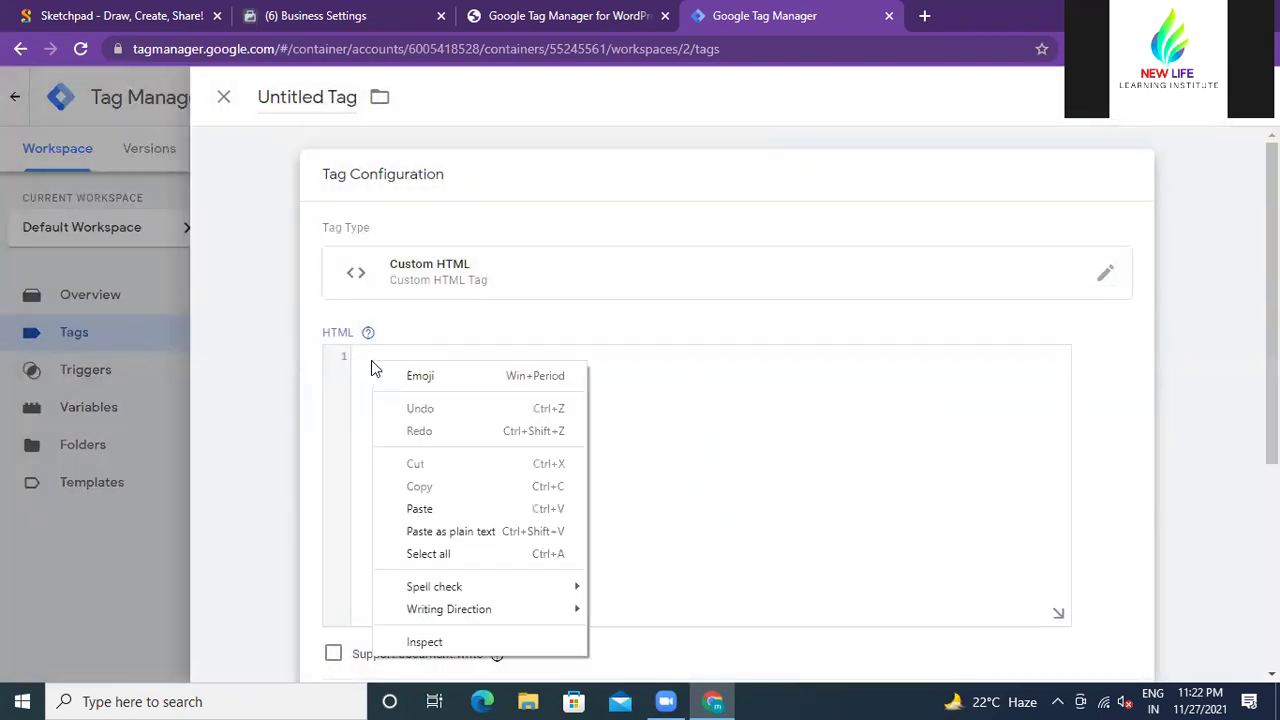
pyautogui.click(420, 509)
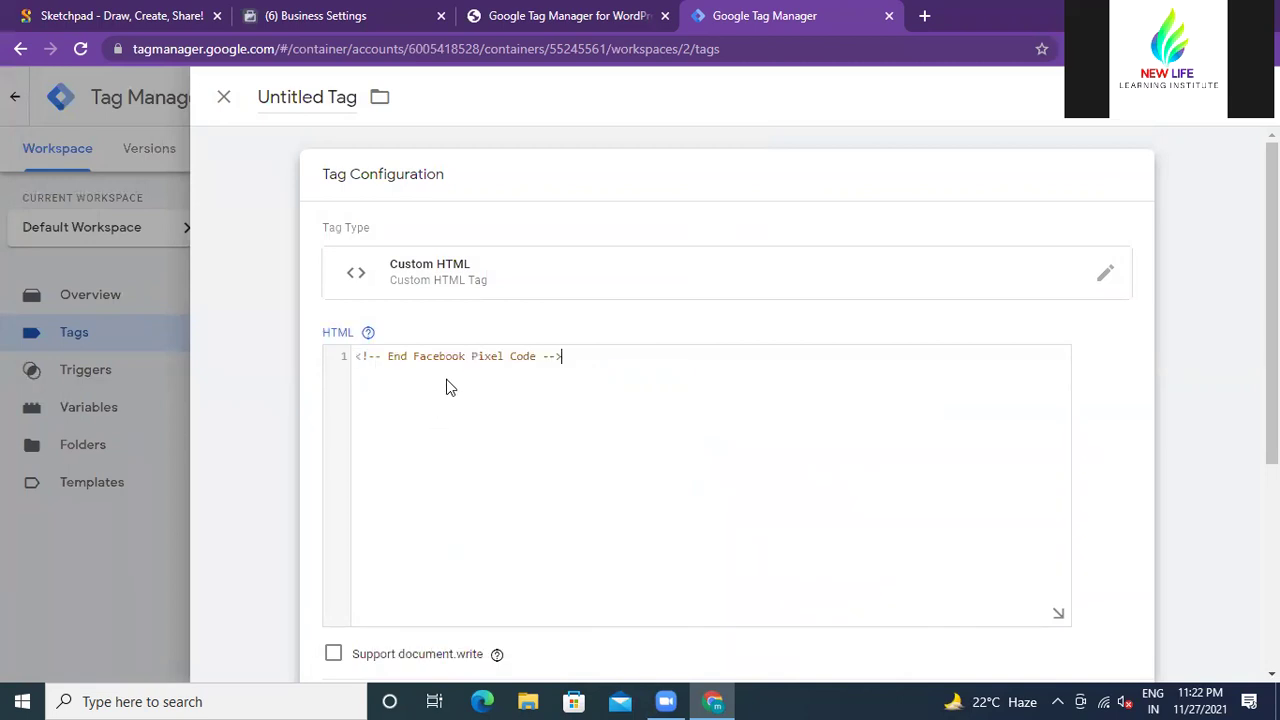
pyautogui.press('BackSpace')
pyautogui.press('BackSpace')
pyautogui.press('BackSpace')
pyautogui.press('BackSpace')
pyautogui.press('BackSpace')
pyautogui.press('BackSpace')
pyautogui.press('BackSpace')
pyautogui.press('BackSpace')
pyautogui.press('BackSpace')
pyautogui.press('BackSpace')
pyautogui.press('BackSpace')
pyautogui.press('BackSpace')
pyautogui.press('BackSpace')
pyautogui.press('BackSpace')
pyautogui.press('BackSpace')
pyautogui.press('BackSpace')
pyautogui.press('BackSpace')
pyautogui.press('BackSpace')
pyautogui.press('BackSpace')
pyautogui.press('BackSpace')
# Recopy the full Facebook pixel code from the Install Pixel dialog and return to Tag Manager.
pyautogui.click(335, 18)
pyautogui.click(540, 250)
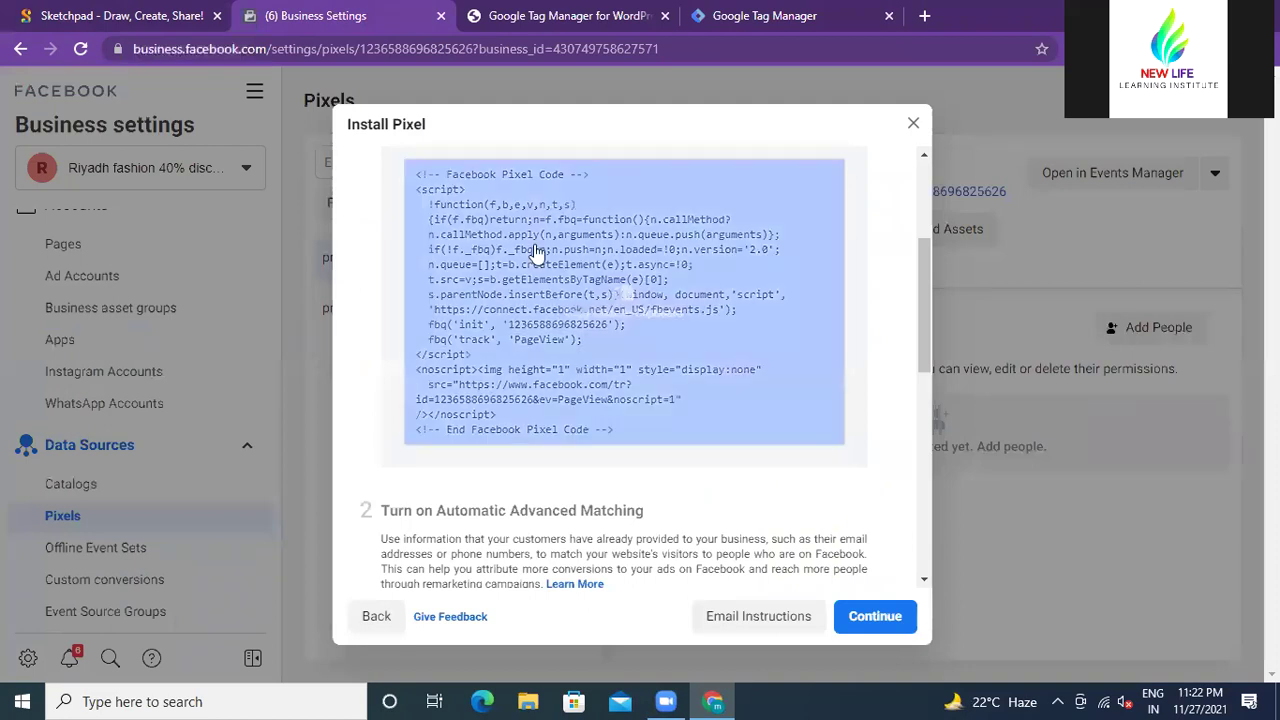
pyautogui.click(622, 298)
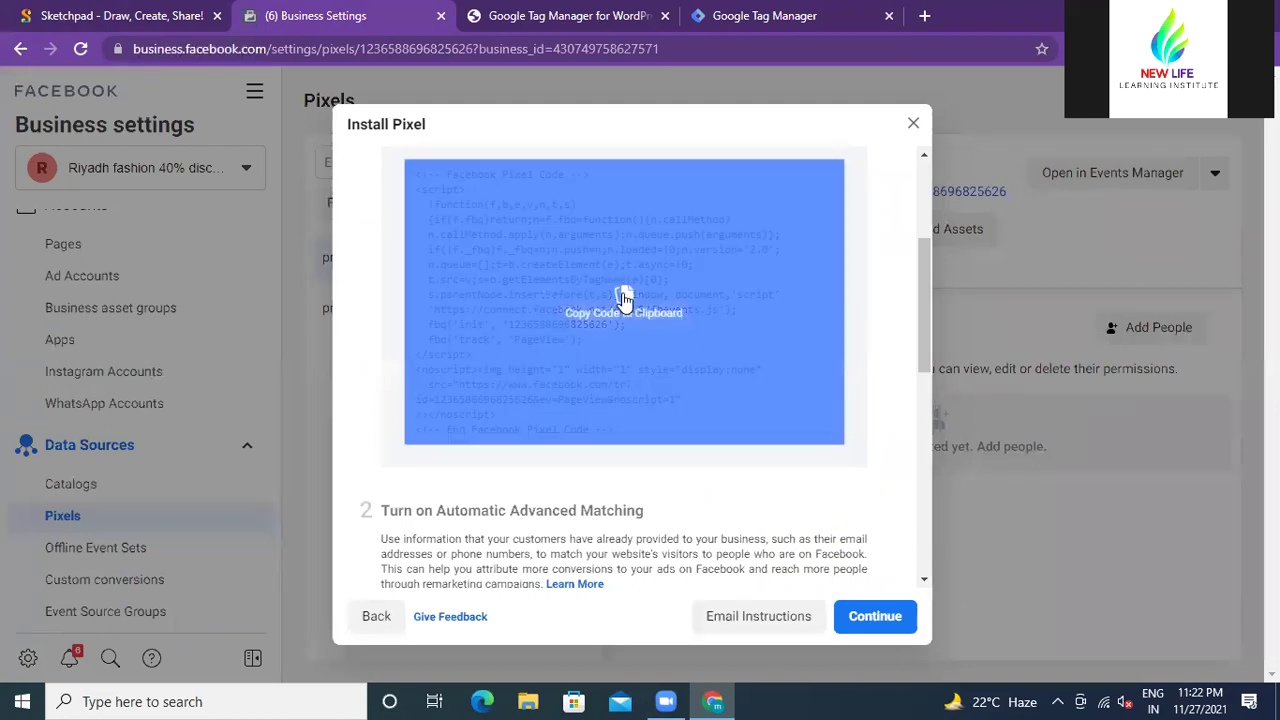
pyautogui.click(760, 15)
# Paste the pixel code into the HTML box and remove the blank line before </script>.
pyautogui.click(365, 358)
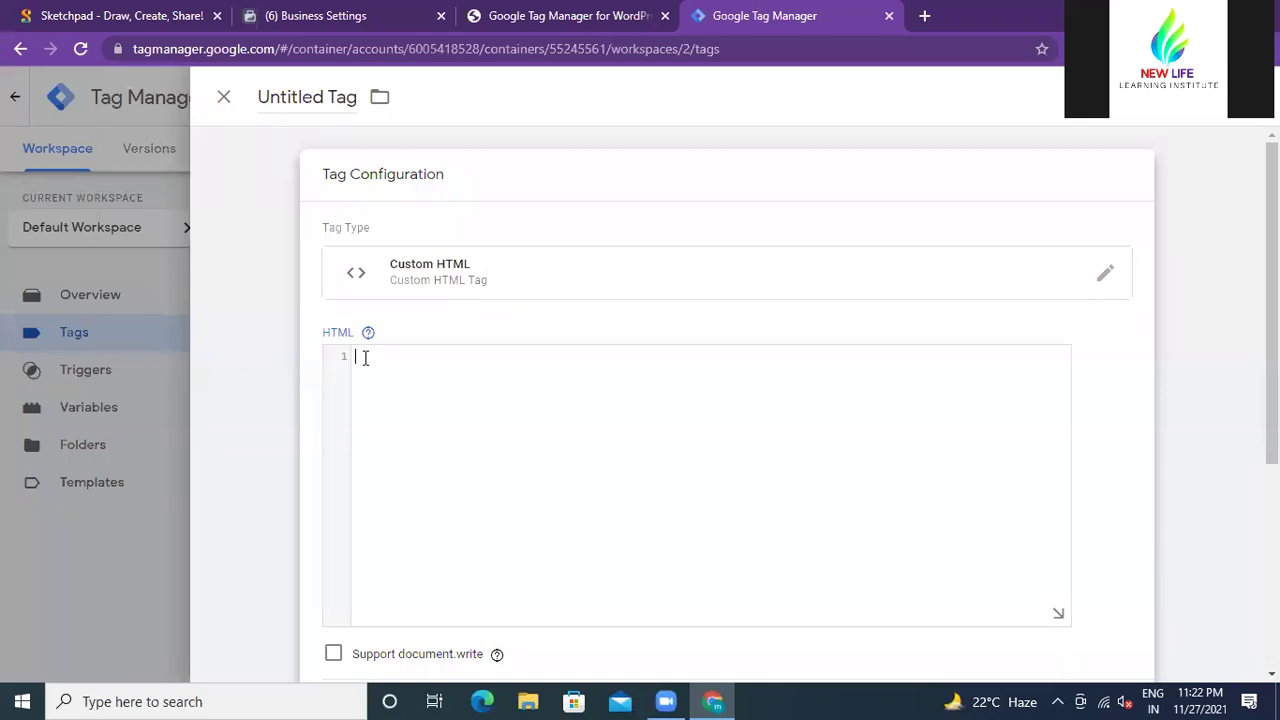
pyautogui.rightClick(365, 357)
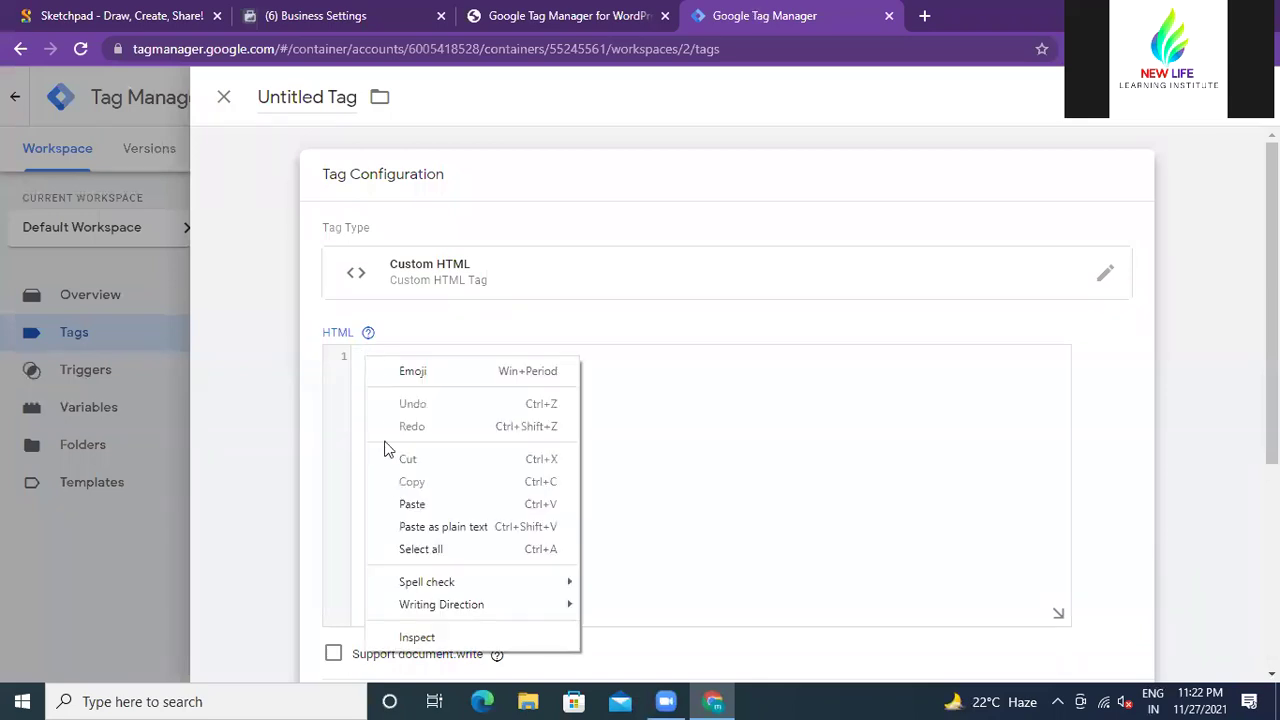
pyautogui.click(411, 505)
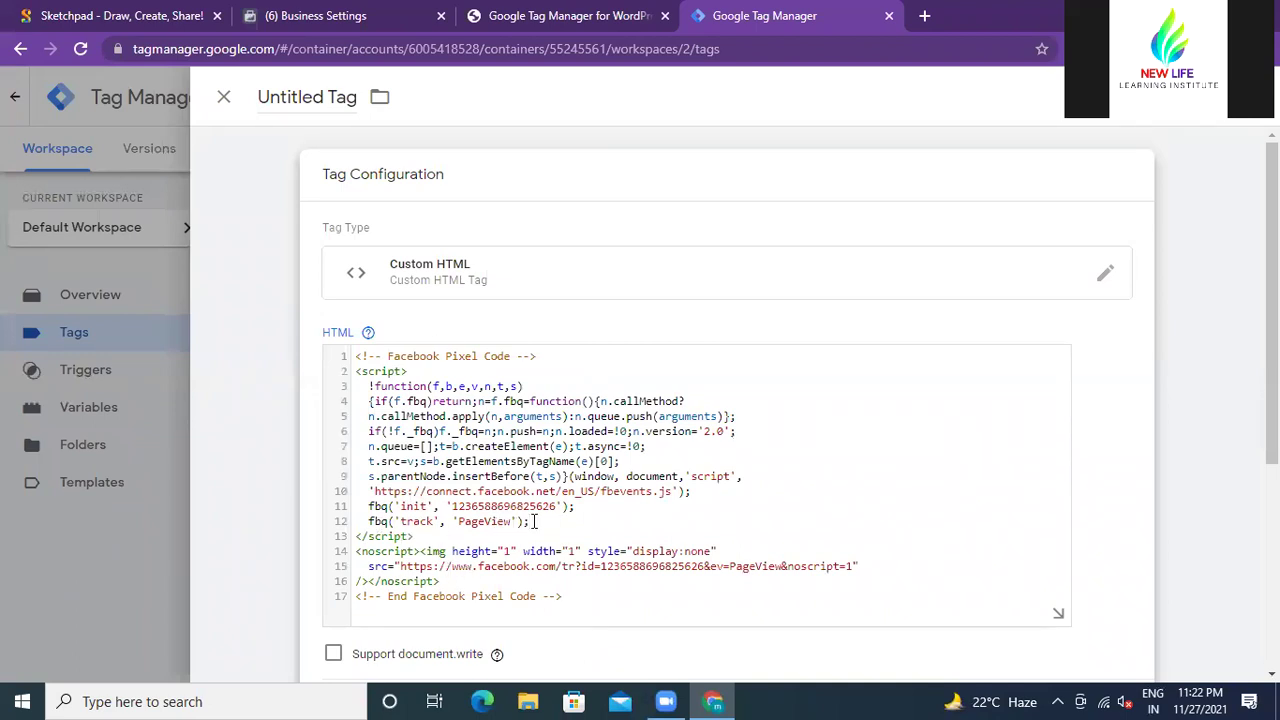
pyautogui.press('BackSpace')
pyautogui.press('BackSpace')
pyautogui.press('BackSpace')
pyautogui.press('BackSpace')
pyautogui.press('BackSpace')
pyautogui.press('BackSpace')
pyautogui.press('BackSpace')
pyautogui.press('BackSpace')
pyautogui.press('BackSpace')
pyautogui.press('BackSpace')
pyautogui.press('BackSpace')
pyautogui.press('BackSpace')
pyautogui.press('BackSpace')
pyautogui.press('BackSpace')
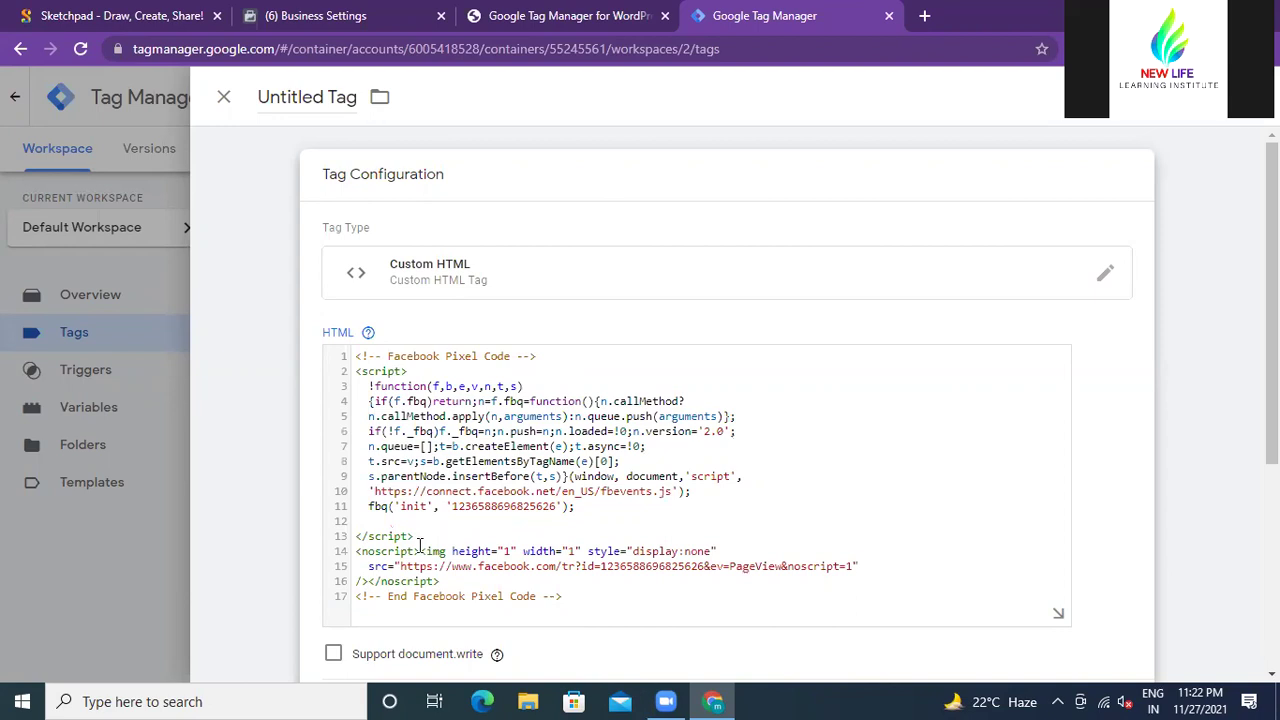
pyautogui.click(356, 536)
pyautogui.press('BackSpace')
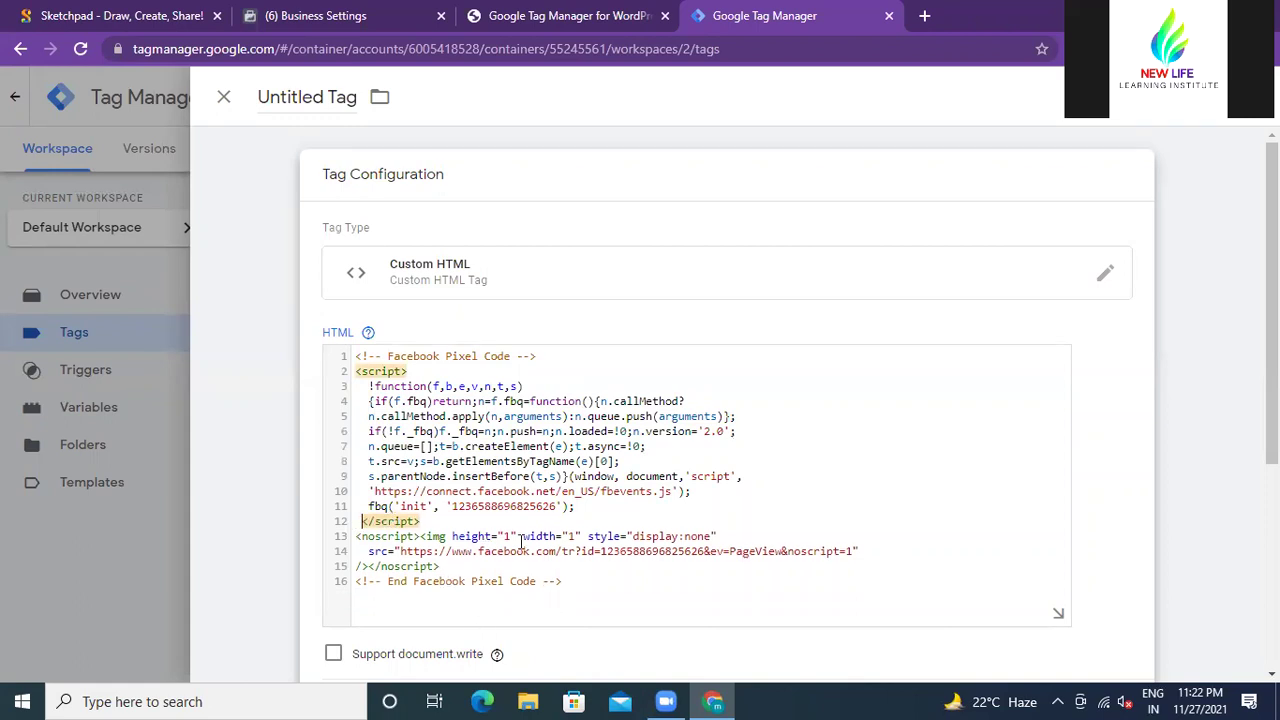
pyautogui.click(466, 524)
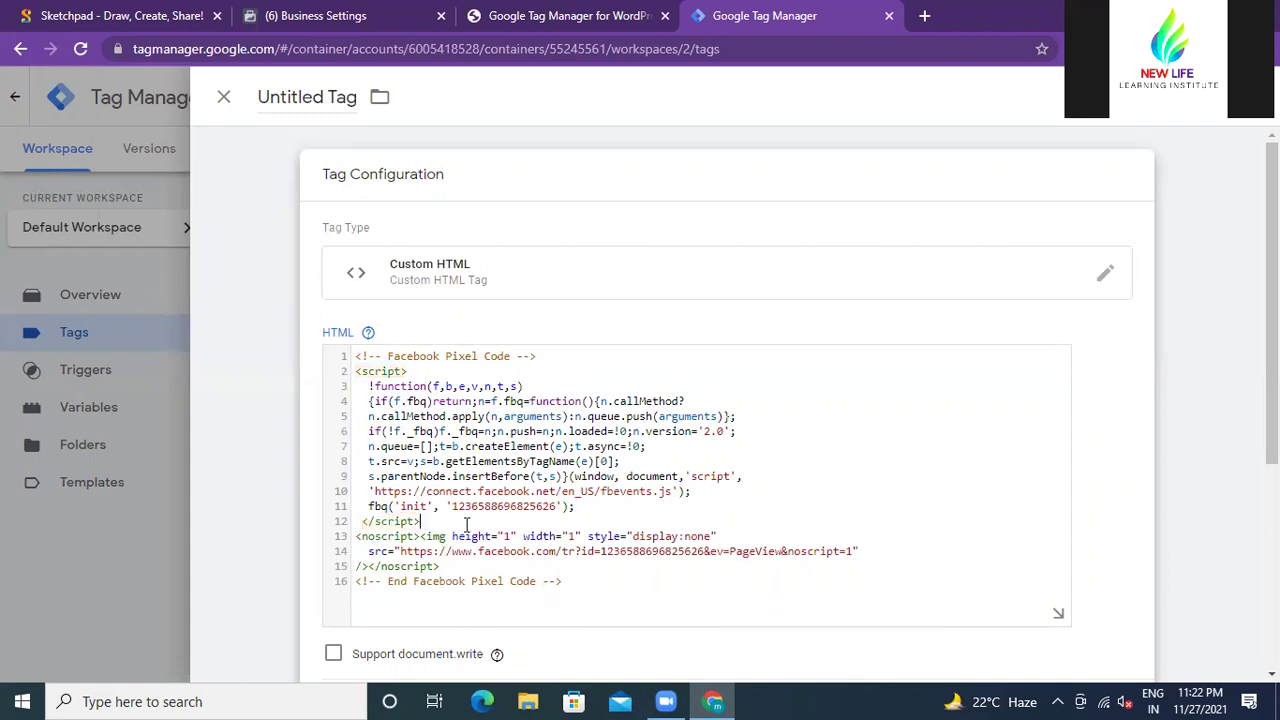
pyautogui.press('Return')
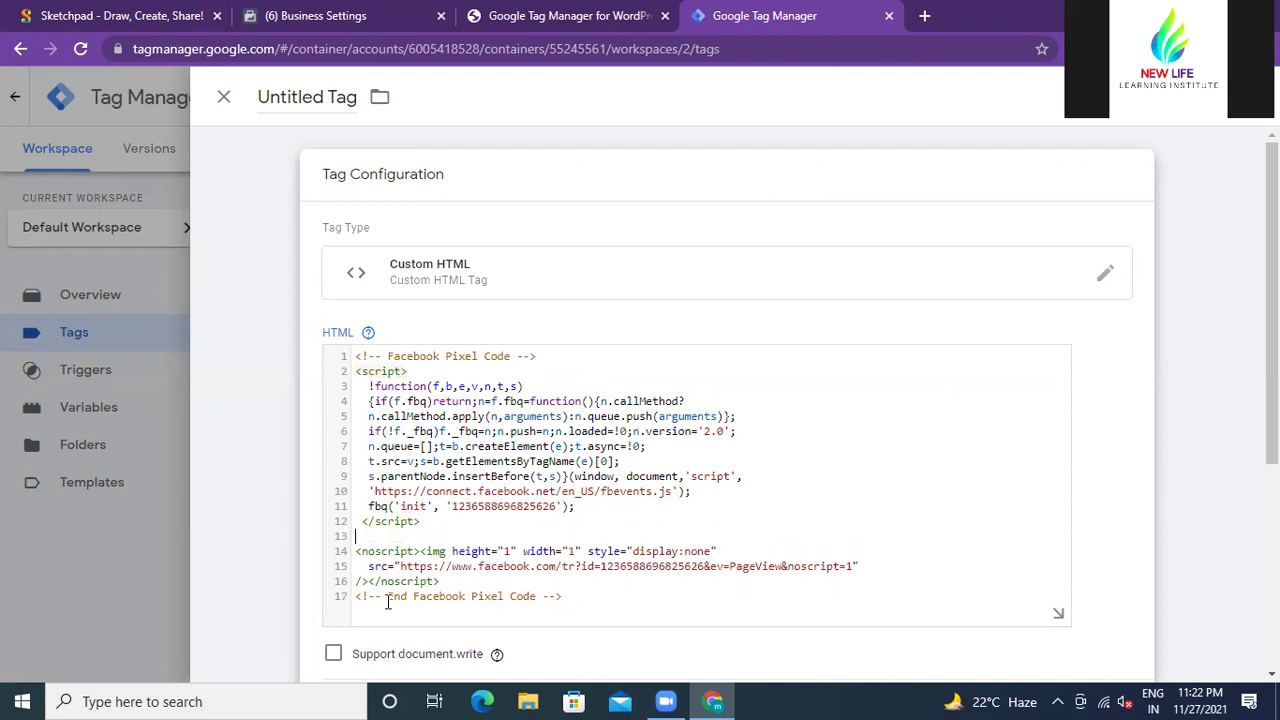
# Copy the End Facebook Pixel Code comment onto a new line 13 after </script>.
pyautogui.moveTo(353, 597); pyautogui.dragTo(566, 597)
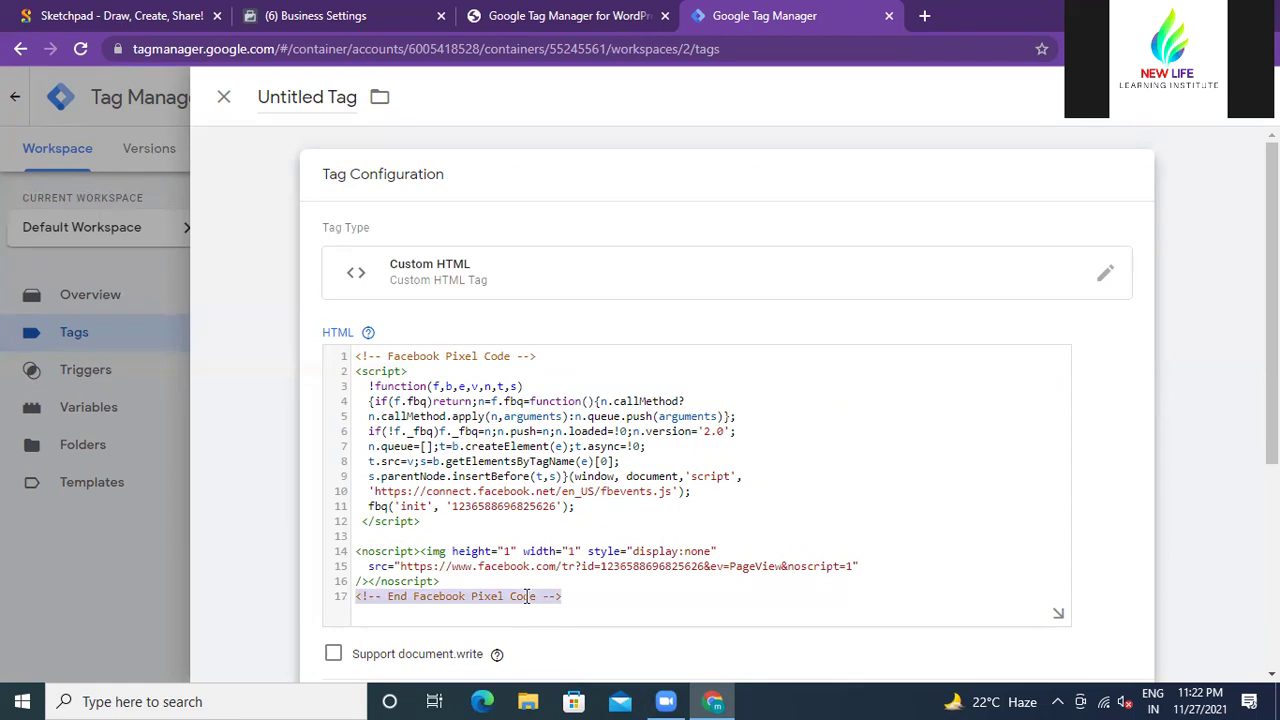
pyautogui.rightClick(527, 597)
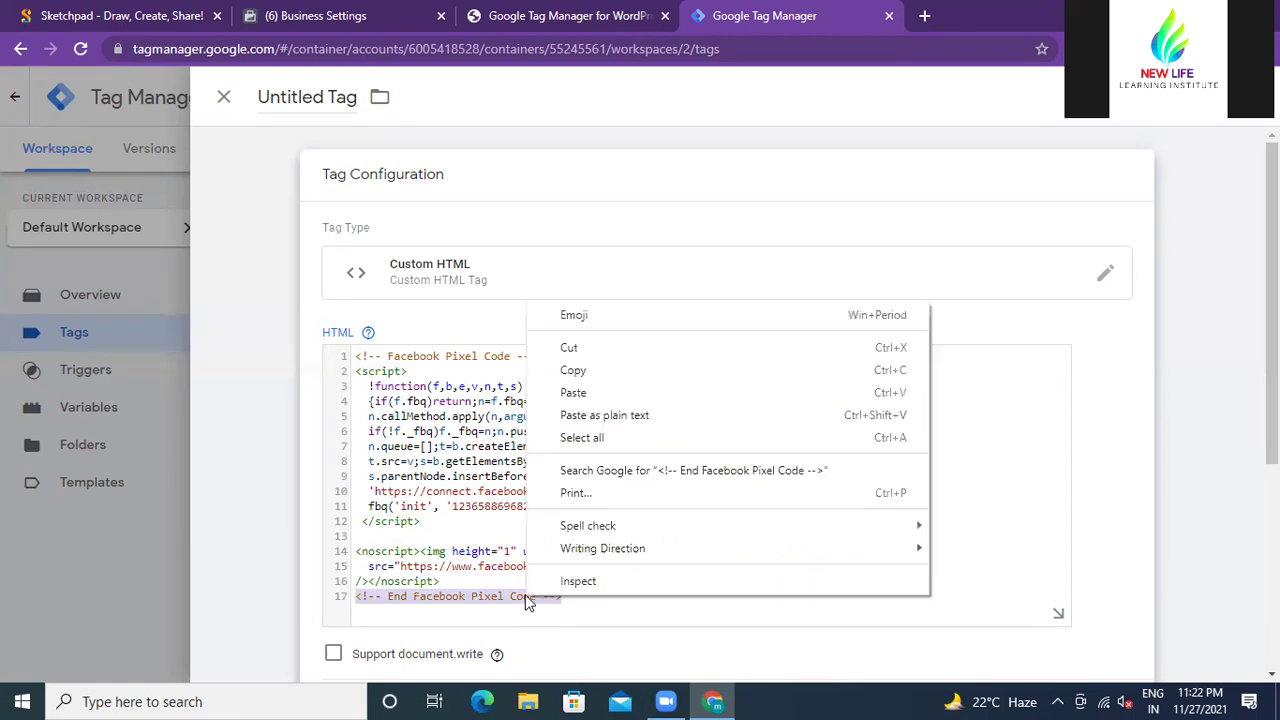
pyautogui.click(574, 371)
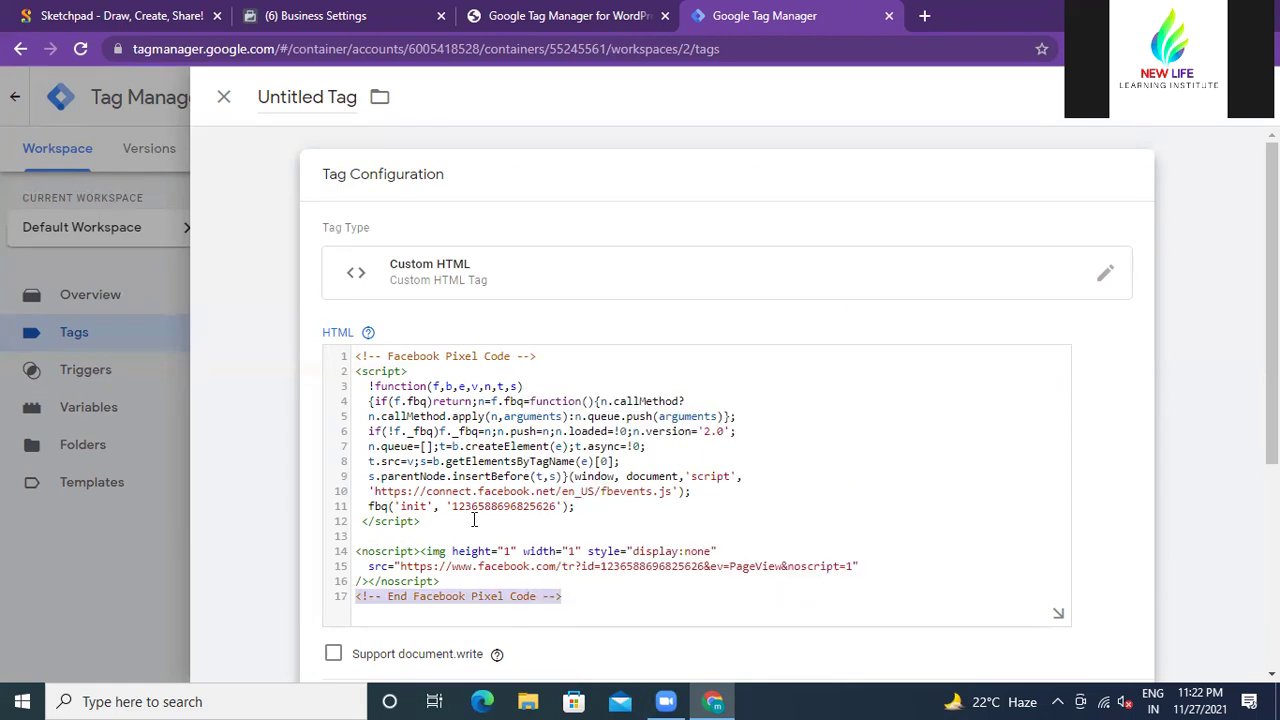
pyautogui.click(423, 521)
pyautogui.press('Return')
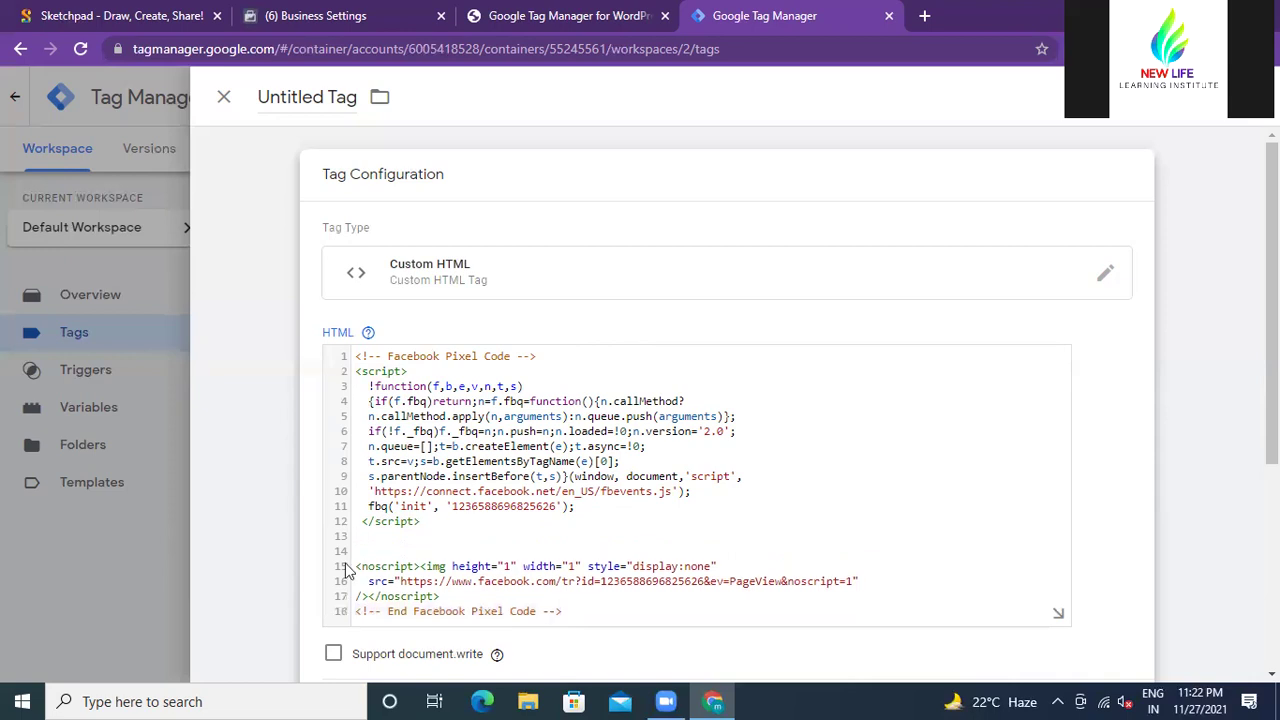
pyautogui.rightClick(357, 535)
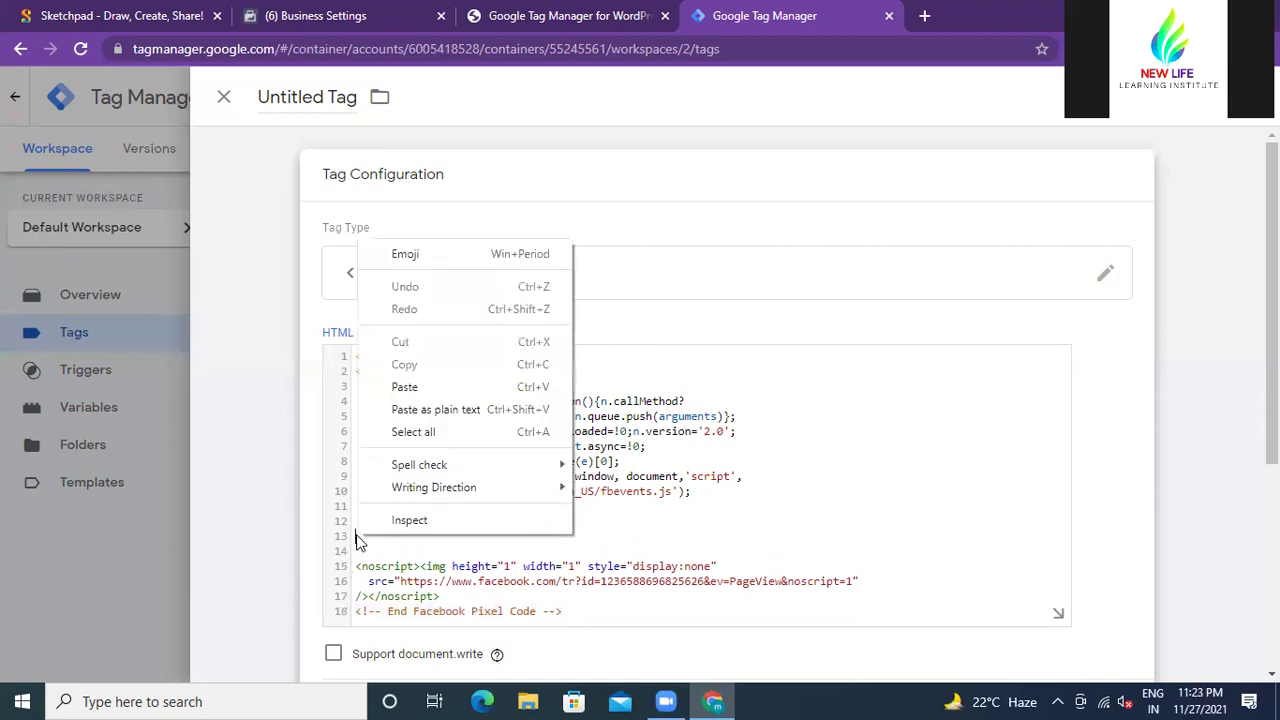
pyautogui.click(433, 386)
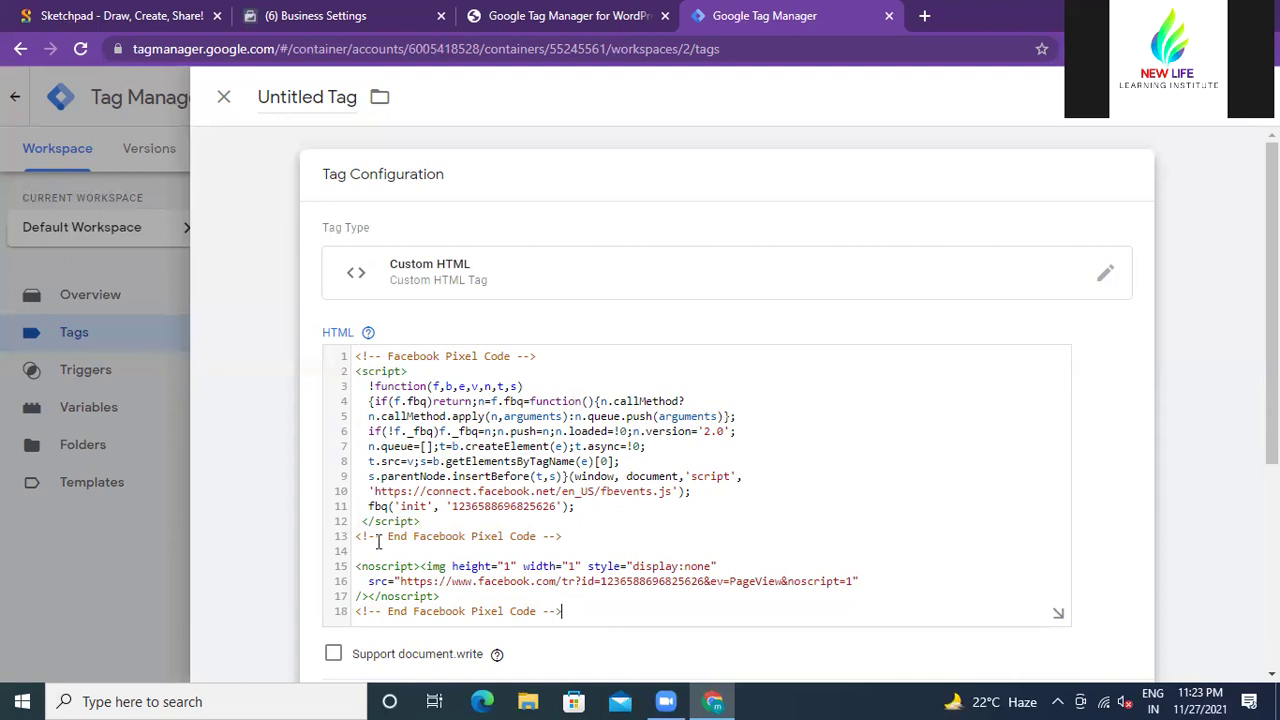
# Erase the duplicate closing comment and the noscript image fallback below it.
pyautogui.press('BackSpace')
pyautogui.press('BackSpace')
pyautogui.press('BackSpace')
pyautogui.press('BackSpace')
pyautogui.press('BackSpace')
pyautogui.press('BackSpace')
pyautogui.press('BackSpace')
pyautogui.press('BackSpace')
pyautogui.press('BackSpace')
pyautogui.press('BackSpace')
pyautogui.press('BackSpace')
pyautogui.press('BackSpace')
pyautogui.press('BackSpace')
pyautogui.press('BackSpace')
pyautogui.press('BackSpace')
pyautogui.press('BackSpace')
pyautogui.press('BackSpace')
pyautogui.press('BackSpace')
pyautogui.press('BackSpace')
pyautogui.press('BackSpace')
pyautogui.press('BackSpace')
pyautogui.press('BackSpace')
pyautogui.press('BackSpace')
pyautogui.press('BackSpace')
pyautogui.press('BackSpace')
pyautogui.press('BackSpace')
pyautogui.press('BackSpace')
pyautogui.press('BackSpace')
pyautogui.press('BackSpace')
pyautogui.press('BackSpace')
pyautogui.press('BackSpace')
pyautogui.press('BackSpace')
pyautogui.press('BackSpace')
pyautogui.press('BackSpace')
pyautogui.press('BackSpace')
pyautogui.press('BackSpace')
pyautogui.press('BackSpace')
pyautogui.press('BackSpace')
pyautogui.press('BackSpace')
pyautogui.press('BackSpace')
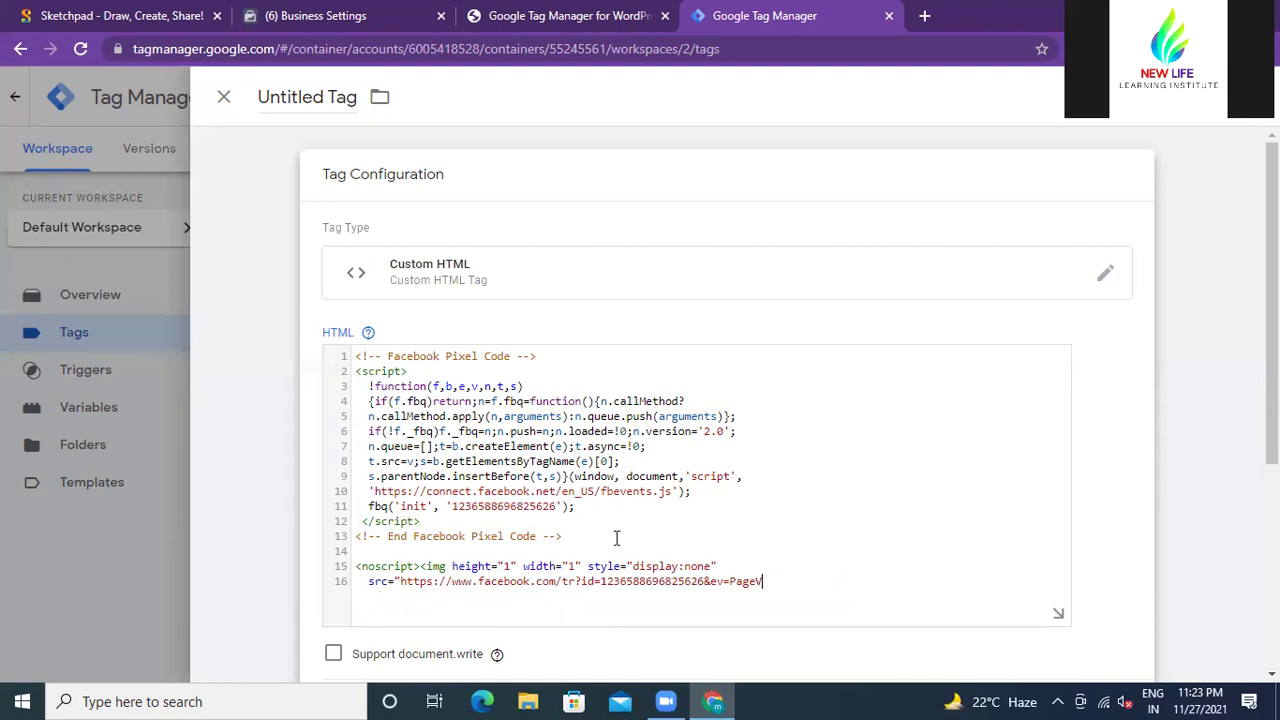
pyautogui.press('BackSpace')
pyautogui.press('BackSpace')
pyautogui.press('BackSpace')
pyautogui.press('BackSpace')
pyautogui.press('BackSpace')
pyautogui.press('BackSpace')
pyautogui.press('BackSpace')
pyautogui.press('BackSpace')
pyautogui.press('BackSpace')
pyautogui.press('BackSpace')
pyautogui.press('BackSpace')
pyautogui.press('BackSpace')
pyautogui.press('BackSpace')
pyautogui.press('BackSpace')
pyautogui.press('BackSpace')
pyautogui.press('BackSpace')
pyautogui.press('BackSpace')
pyautogui.press('BackSpace')
pyautogui.press('BackSpace')
pyautogui.press('BackSpace')
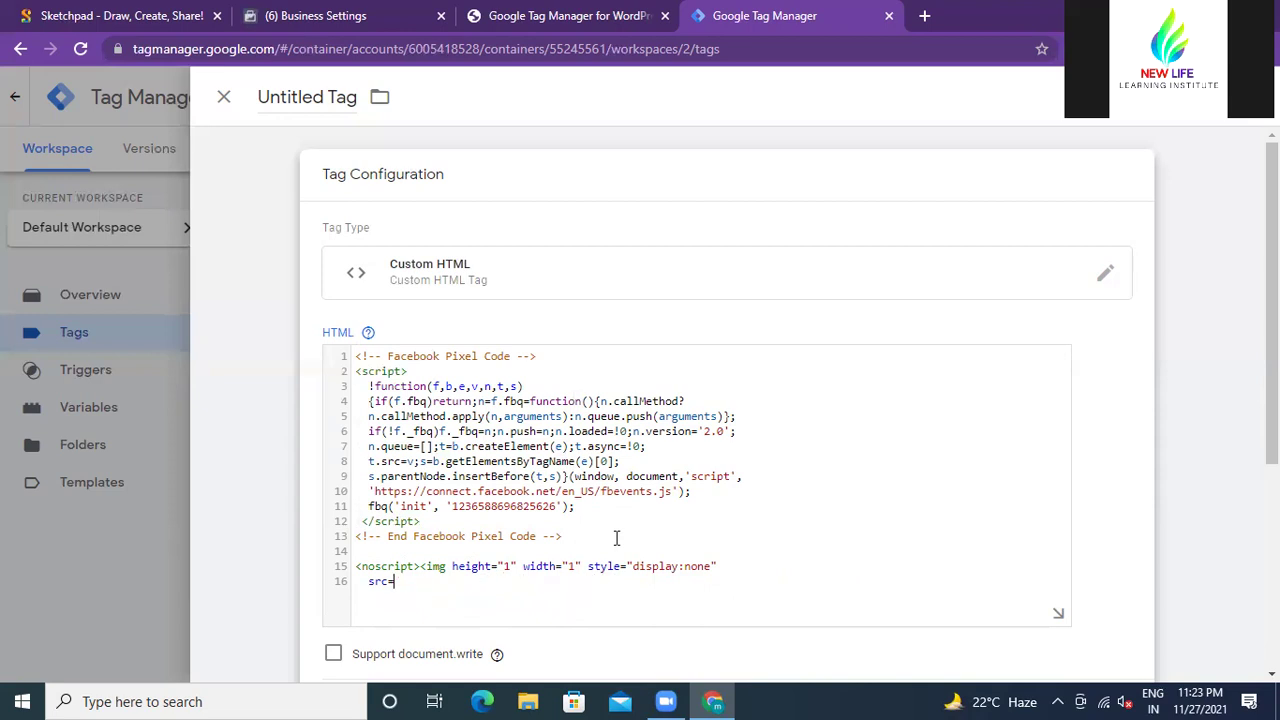
pyautogui.press('BackSpace')
pyautogui.press('BackSpace')
pyautogui.press('BackSpace')
pyautogui.press('BackSpace')
pyautogui.press('BackSpace')
pyautogui.press('BackSpace')
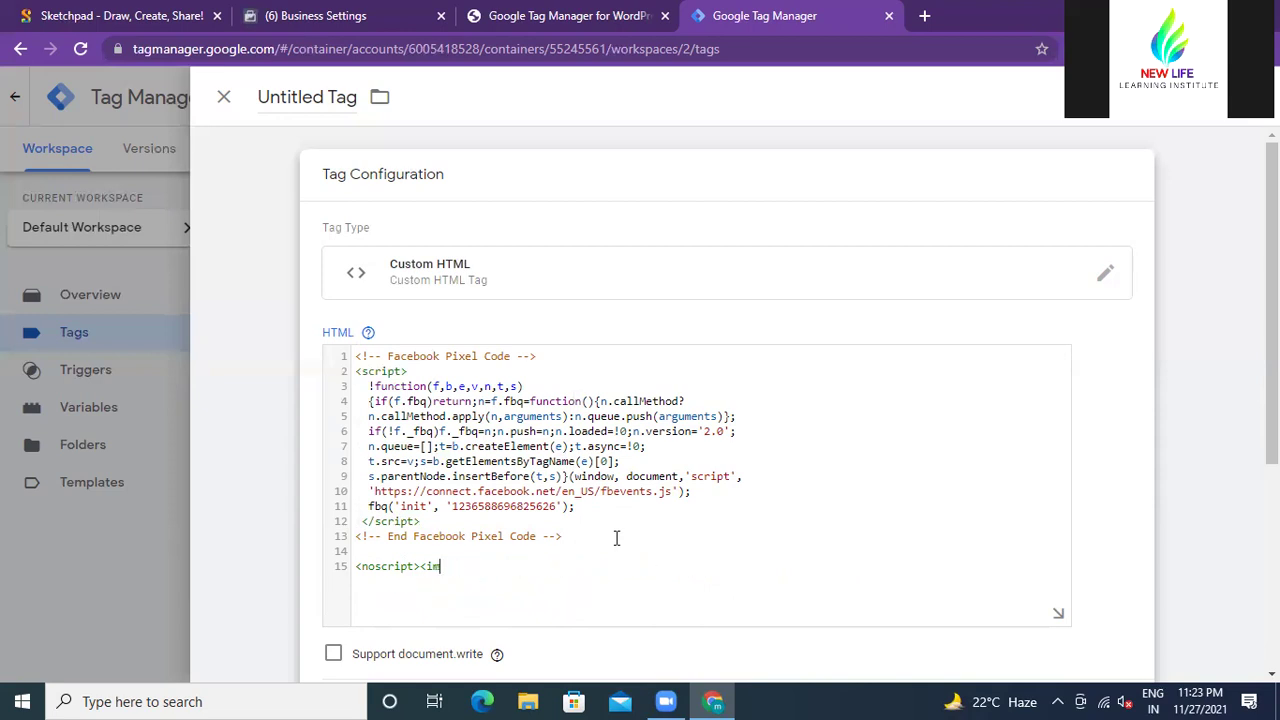
pyautogui.press('BackSpace')
pyautogui.press('BackSpace')
pyautogui.press('BackSpace')
pyautogui.press('BackSpace')
pyautogui.press('BackSpace')
pyautogui.press('BackSpace')
pyautogui.press('BackSpace')
# Set the Custom HTML tag's firing option to Once per page under Advanced Settings.
pyautogui.scroll(-2, 727, 525)
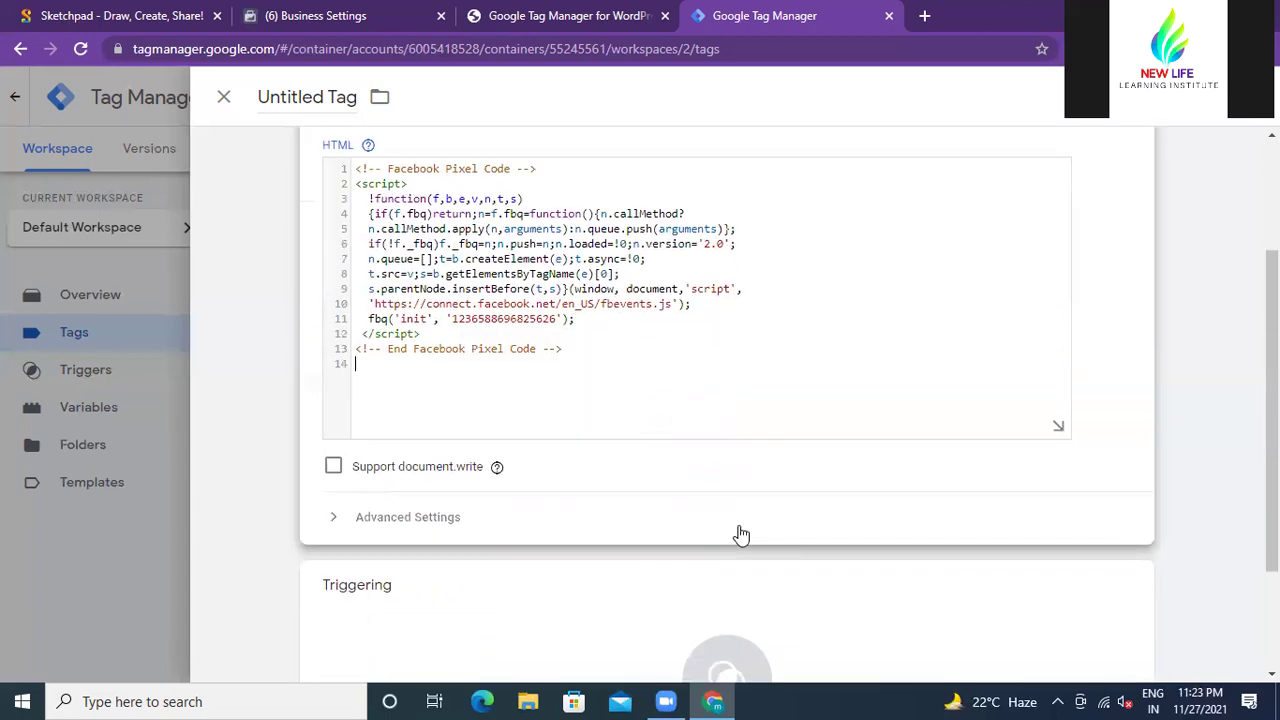
pyautogui.click(450, 510)
pyautogui.scroll(-2, 738, 575)
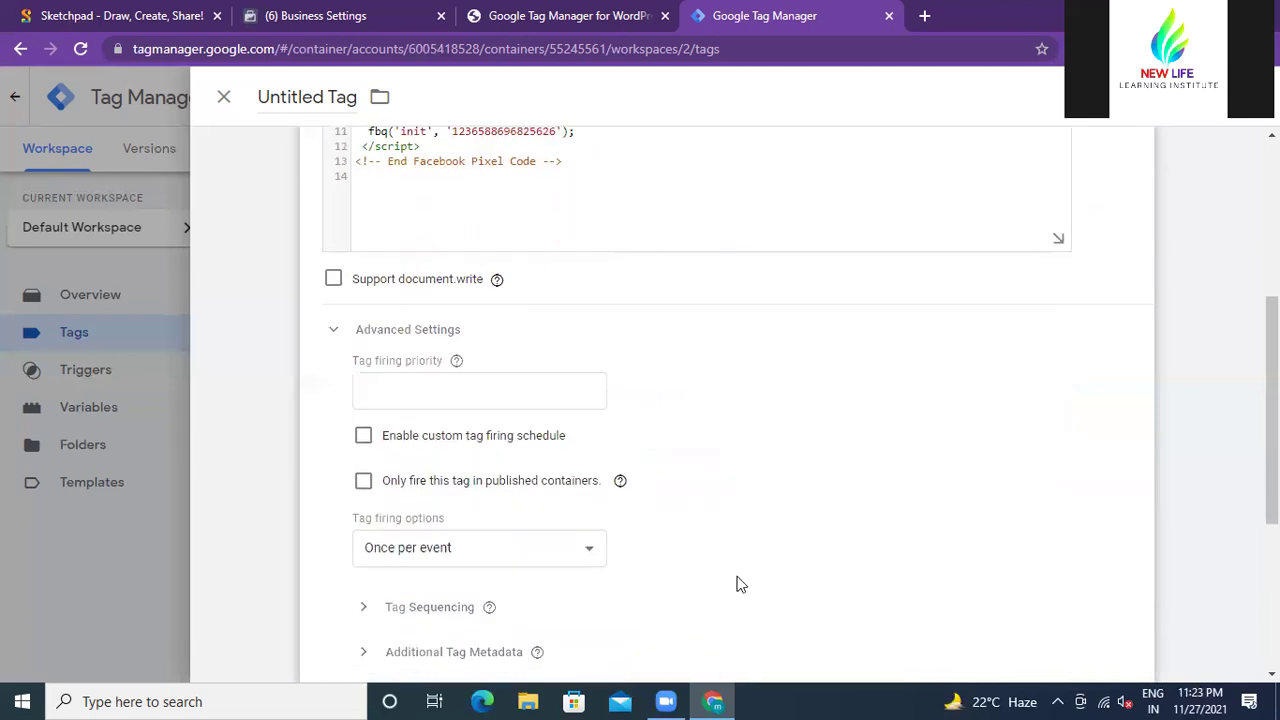
pyautogui.scroll(-1, 735, 497)
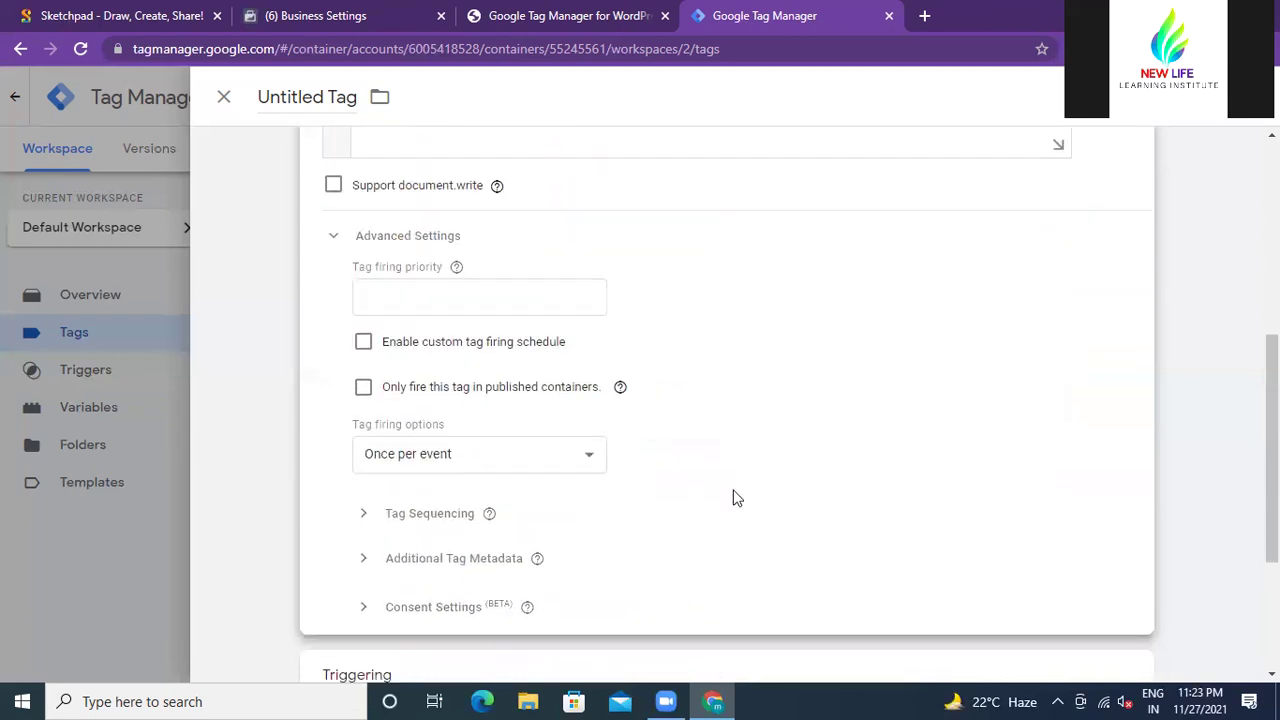
pyautogui.click(593, 458)
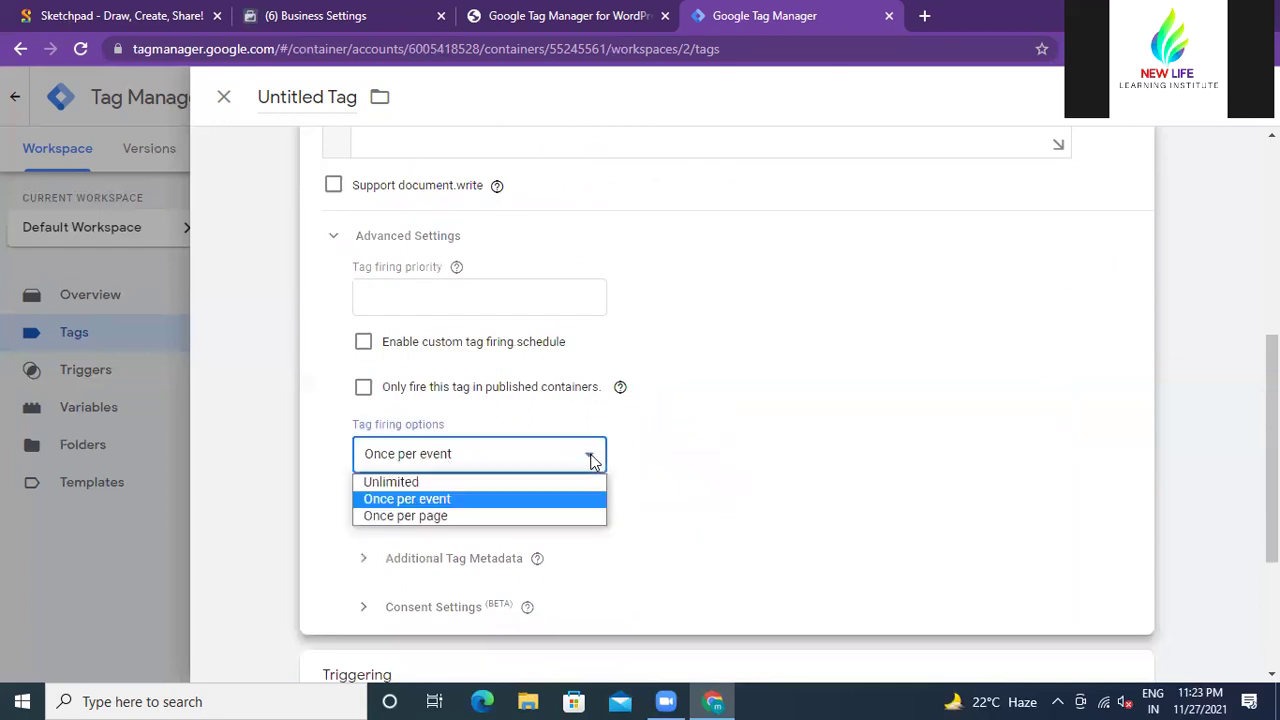
pyautogui.click(414, 518)
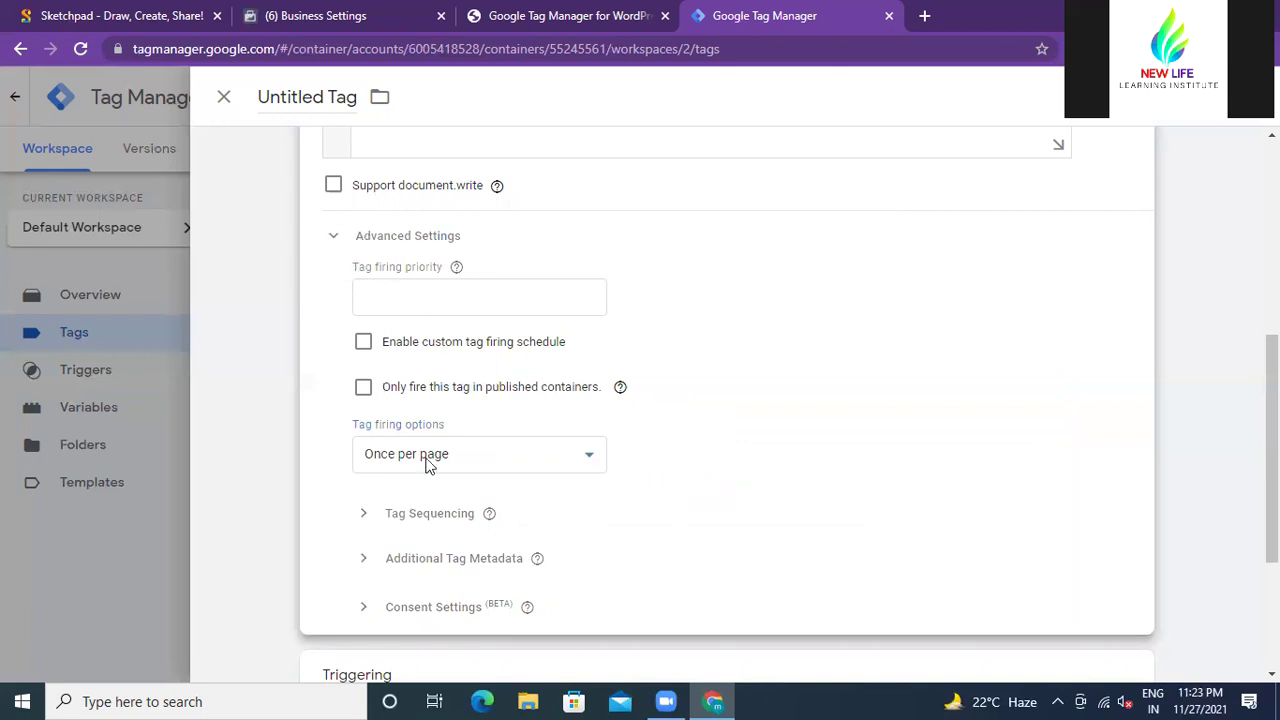
pyautogui.scroll(2, 714, 440)
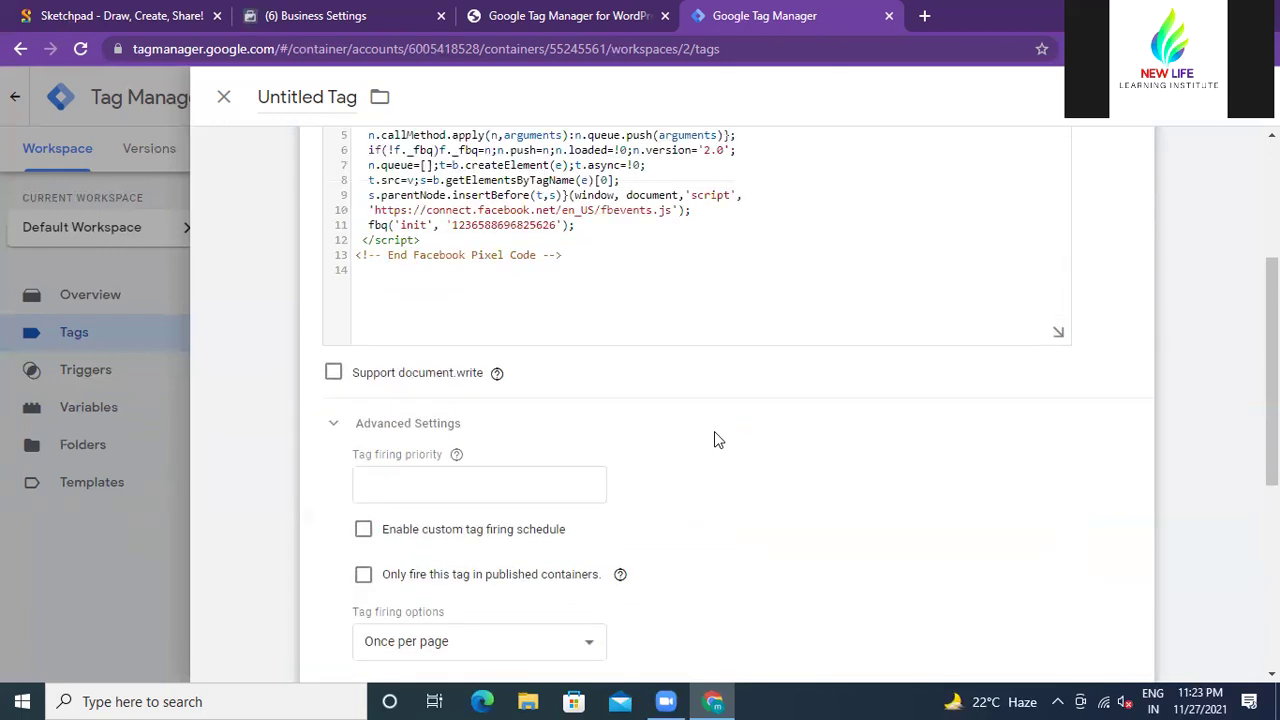
pyautogui.scroll(-2, 716, 441)
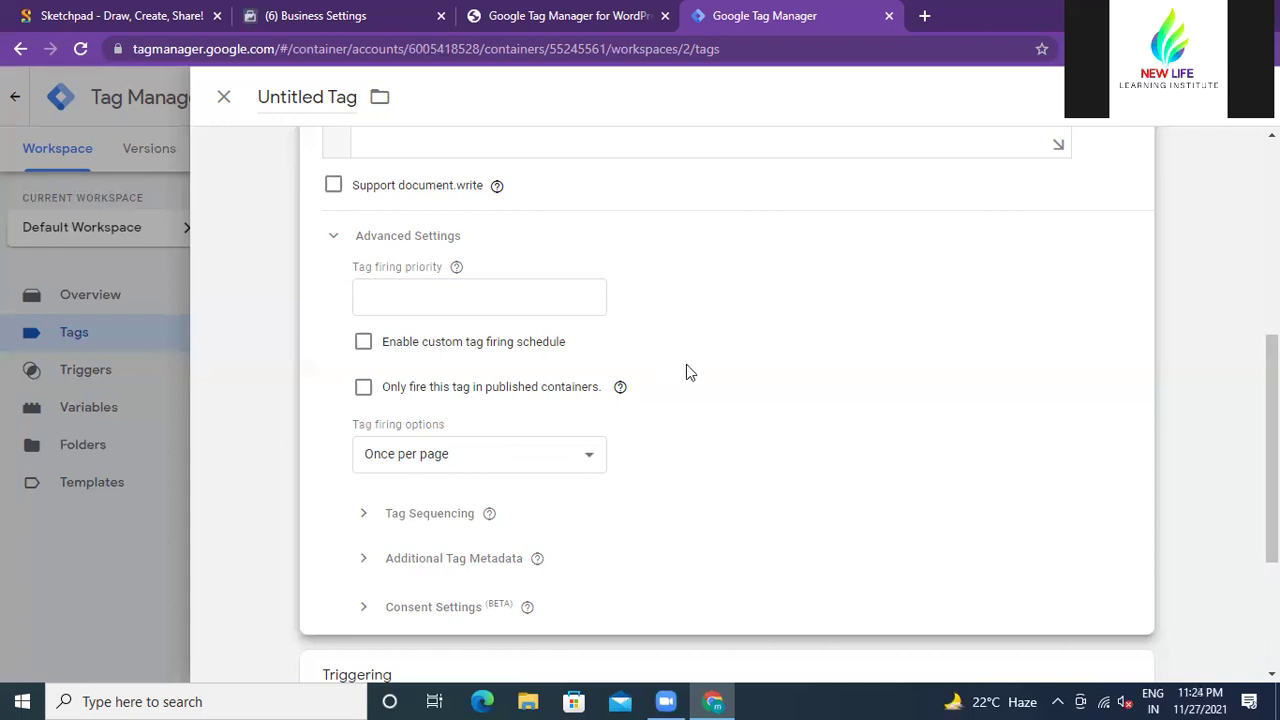
pyautogui.scroll(2, 686, 372)
pyautogui.scroll(-4, 686, 372)
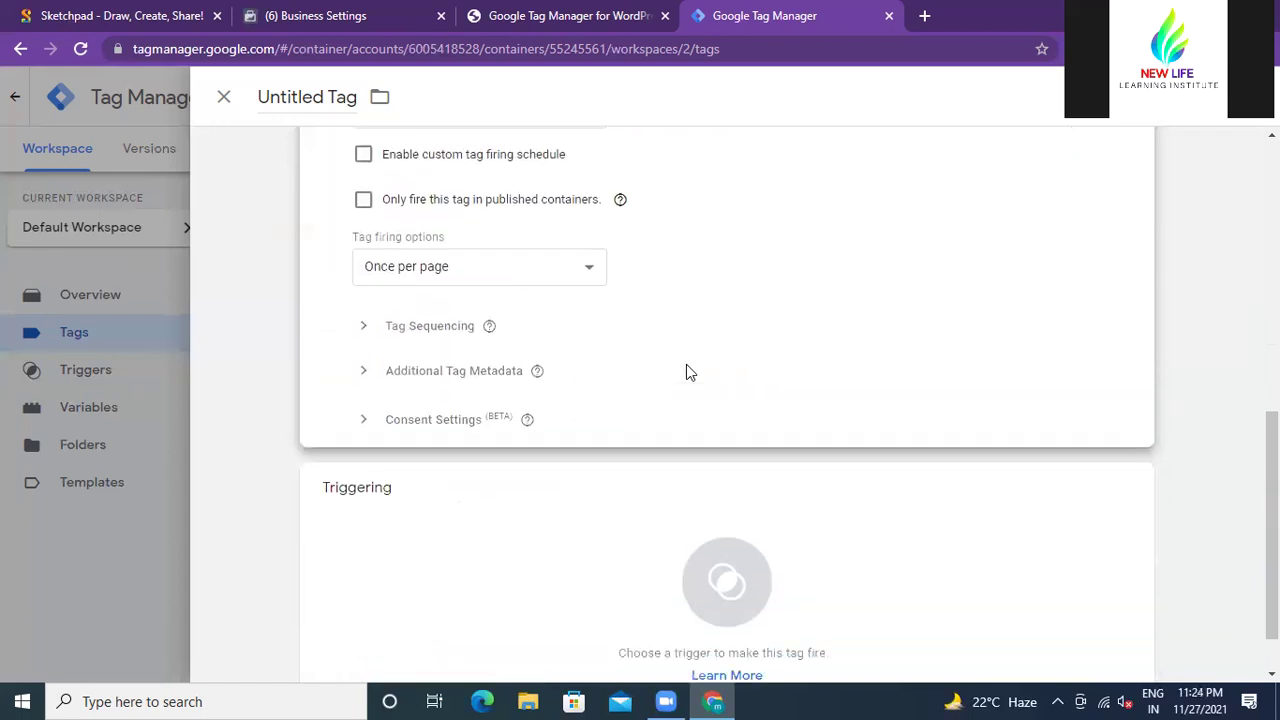
pyautogui.scroll(-1, 686, 372)
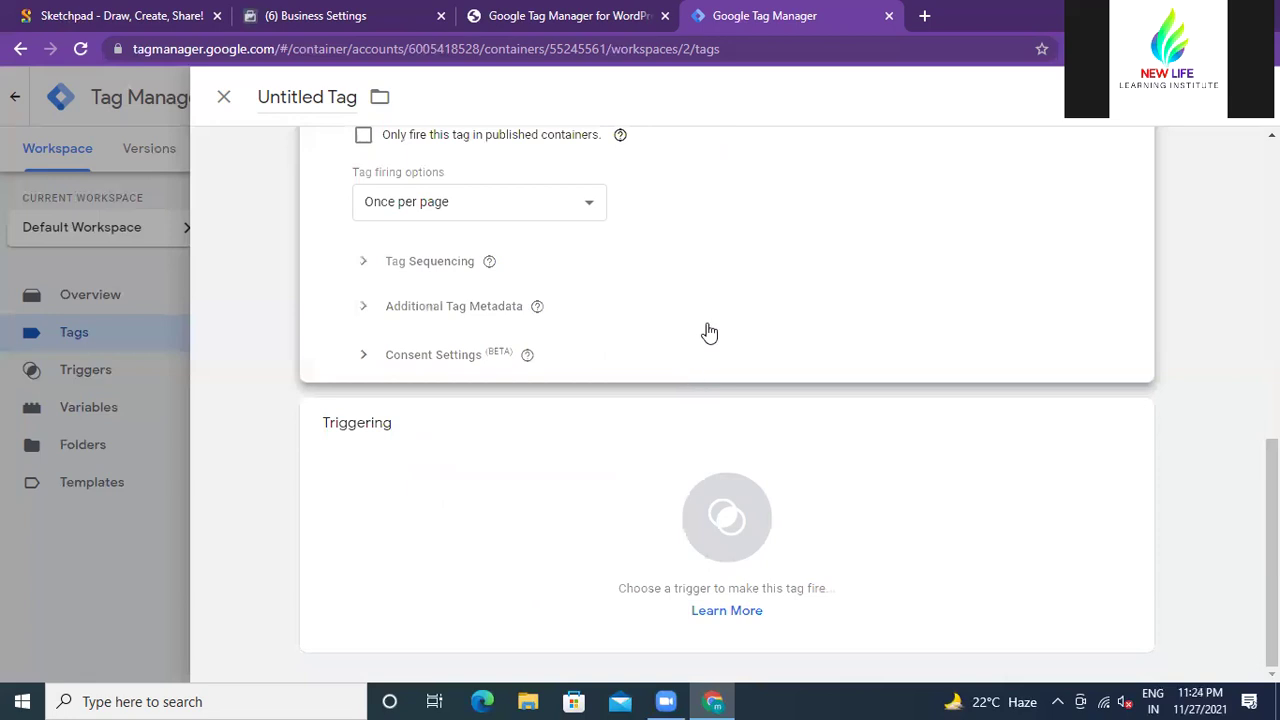
# Attach the All Pages (Page View) firing trigger to the tag.
pyautogui.click(726, 519)
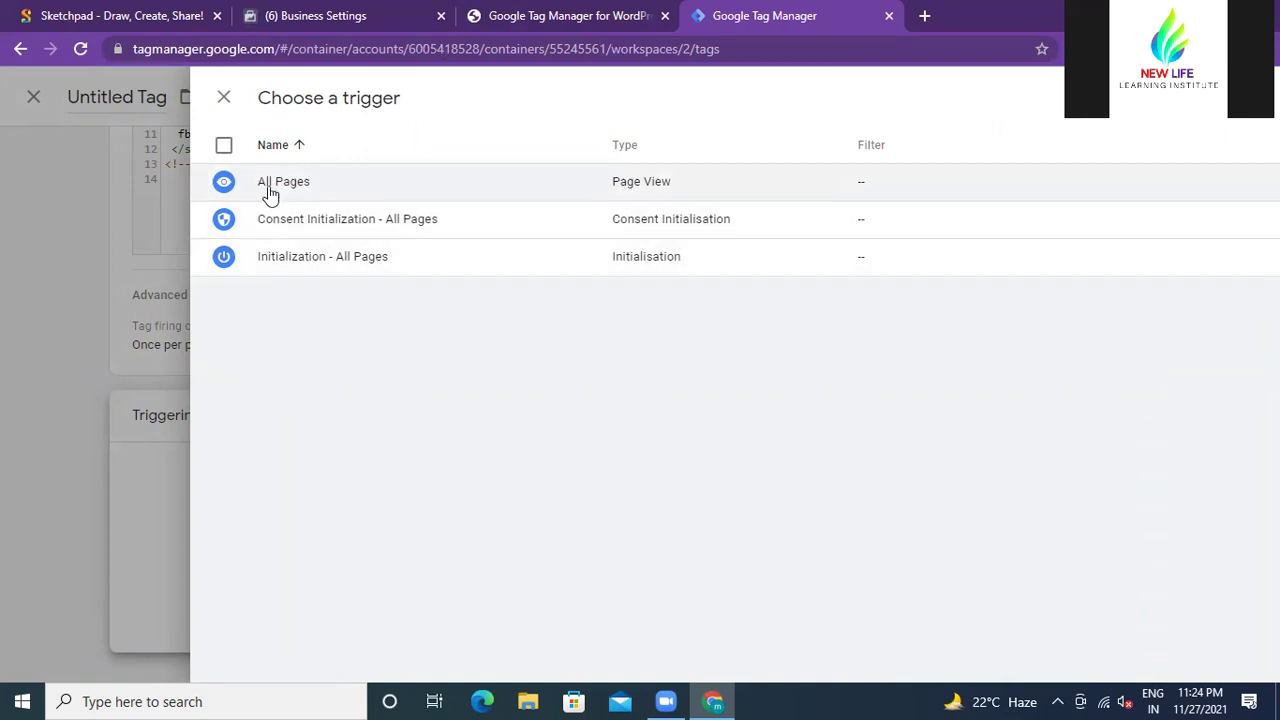
pyautogui.click(639, 188)
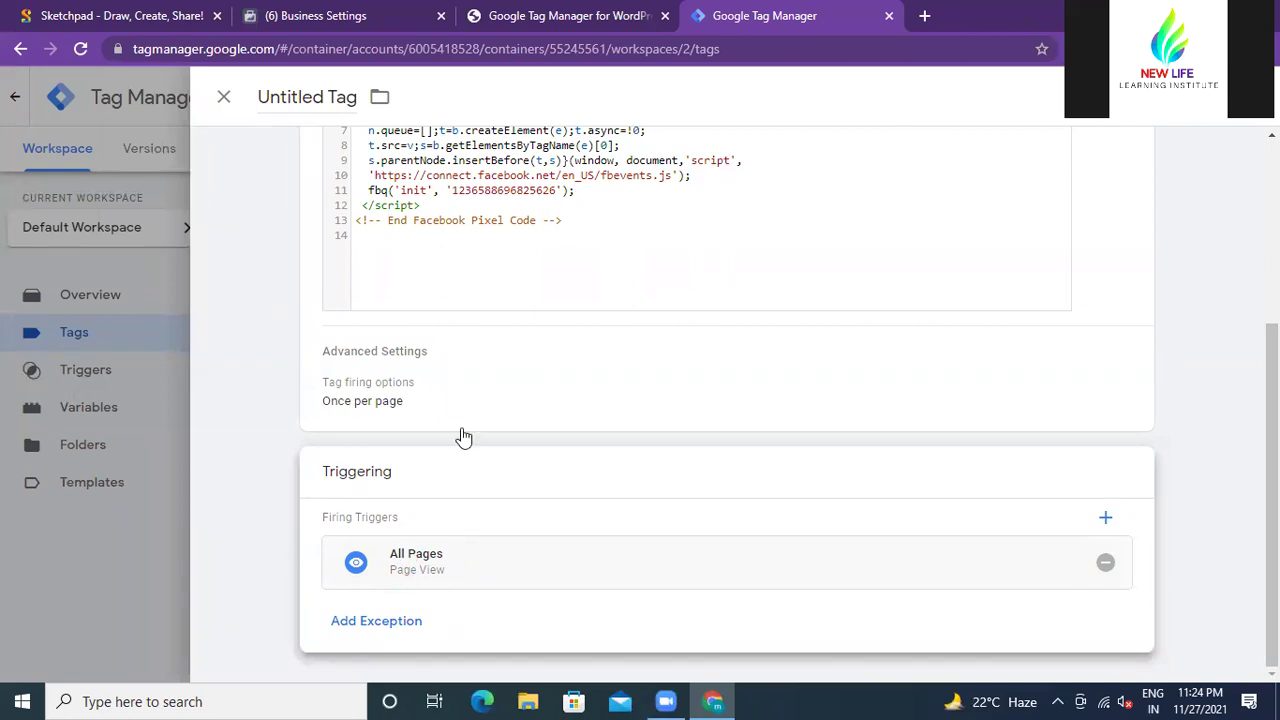
pyautogui.scroll(2, 524, 268)
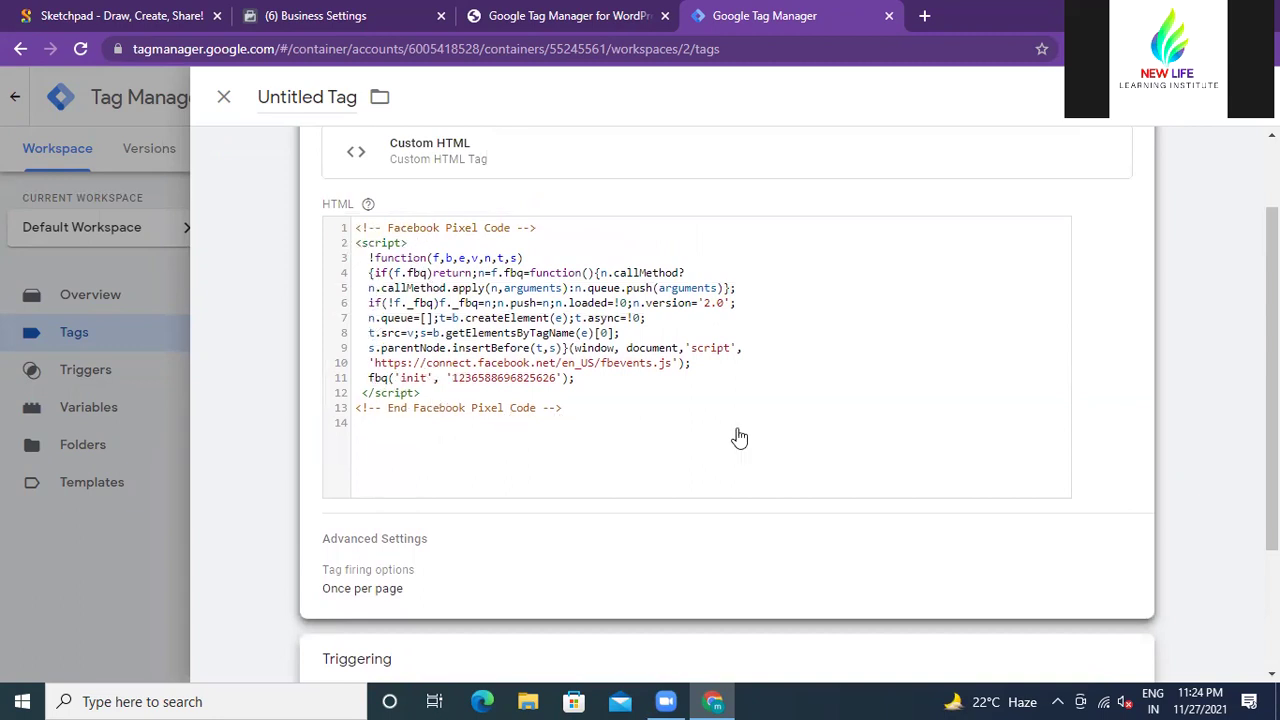
pyautogui.scroll(-2, 736, 437)
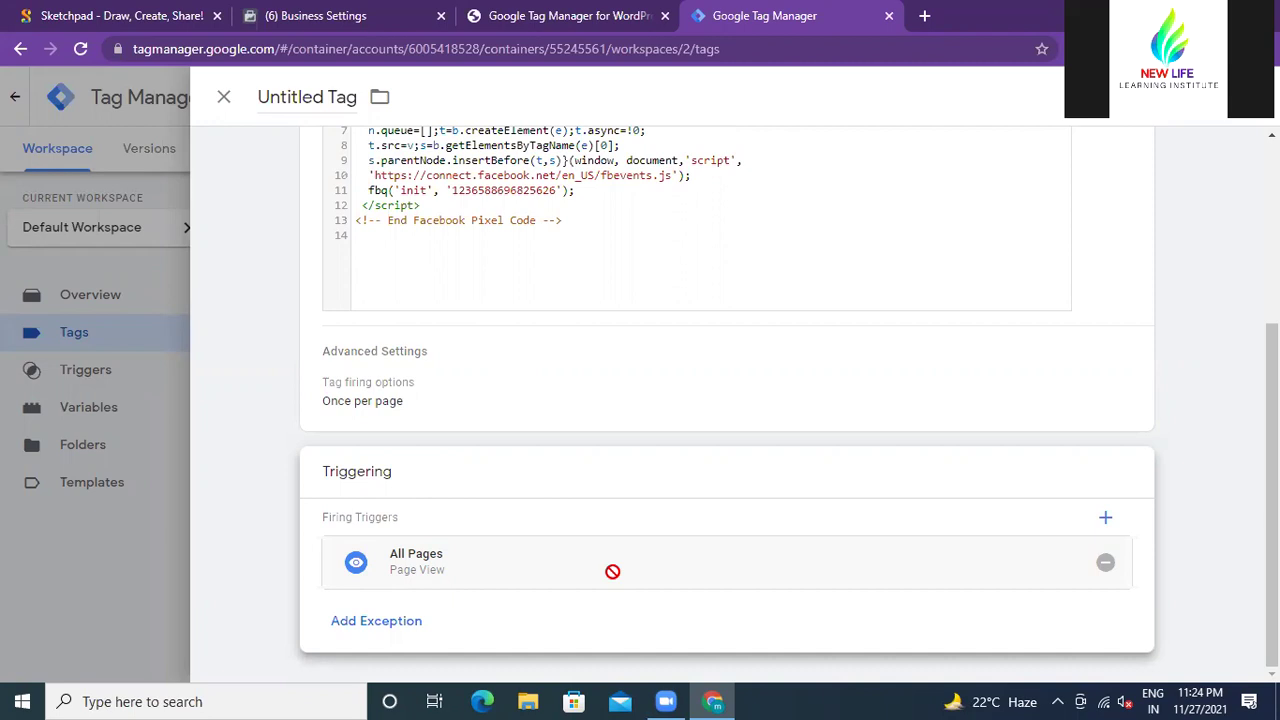
pyautogui.scroll(2, 488, 340)
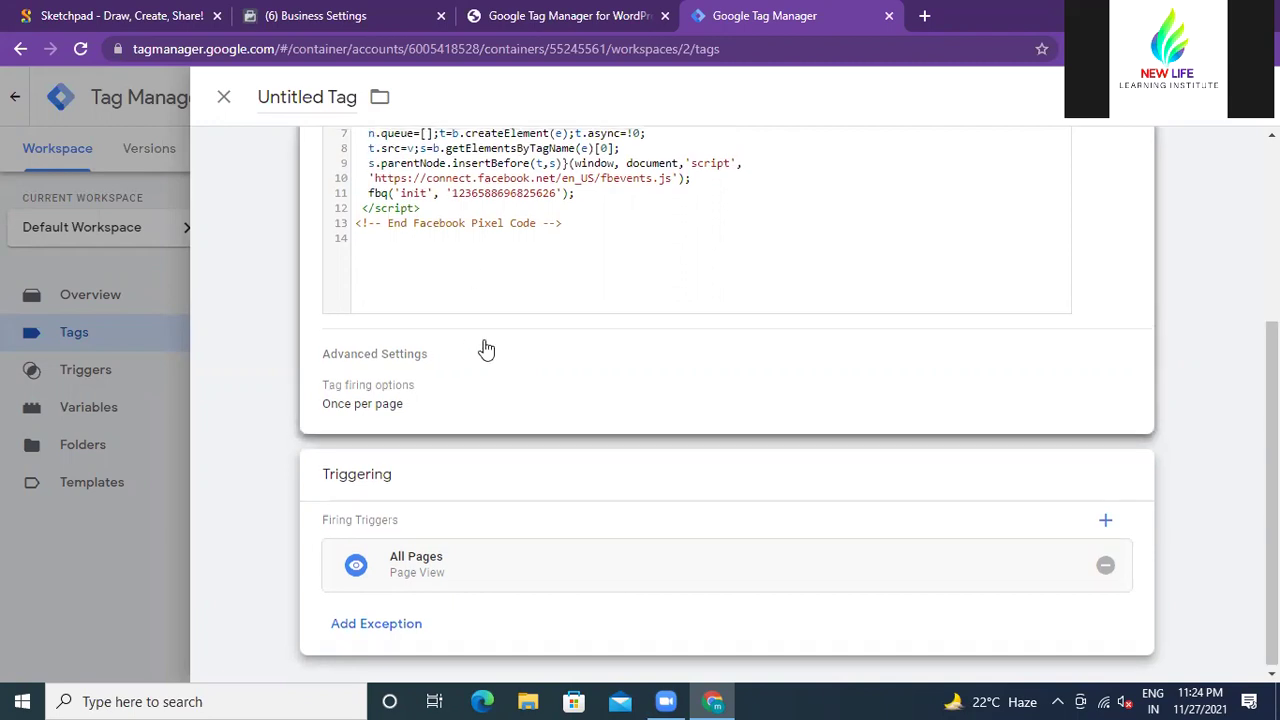
pyautogui.scroll(-2, 640, 437)
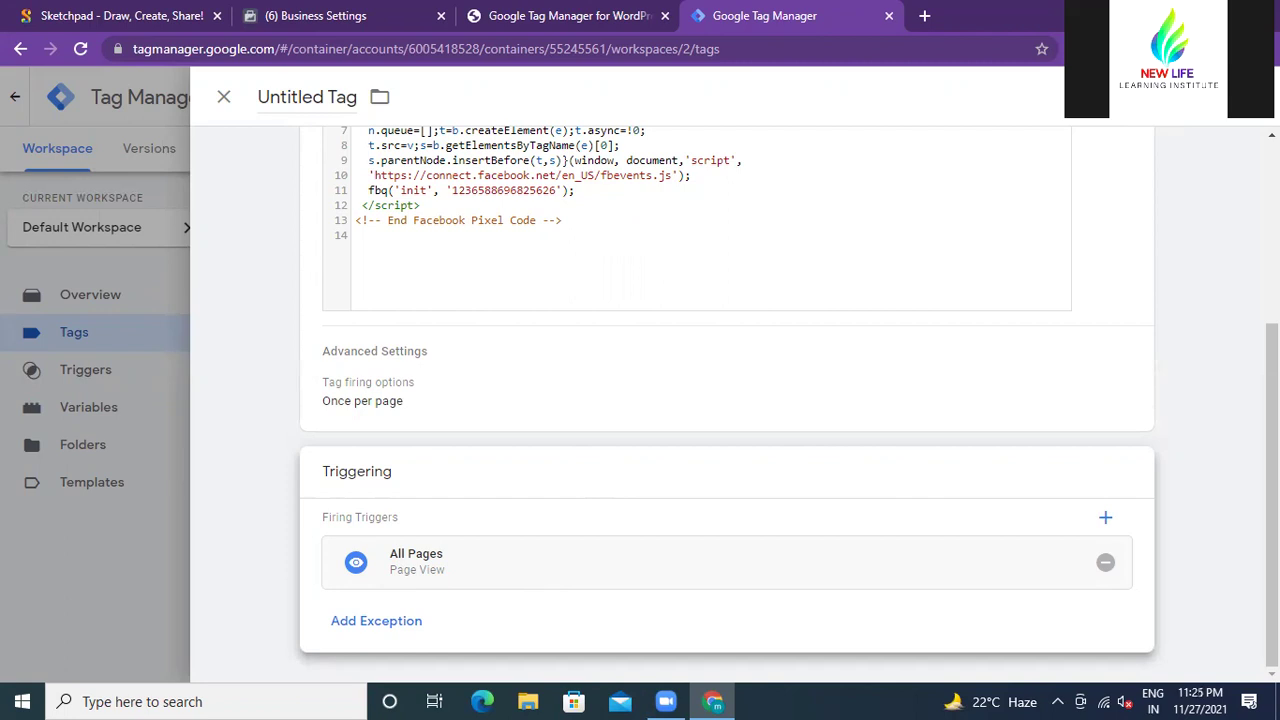
# Save the tag, renaming it from Custom HTML to 'Facebook base code'.
pyautogui.hotkey('ctrl', 's')
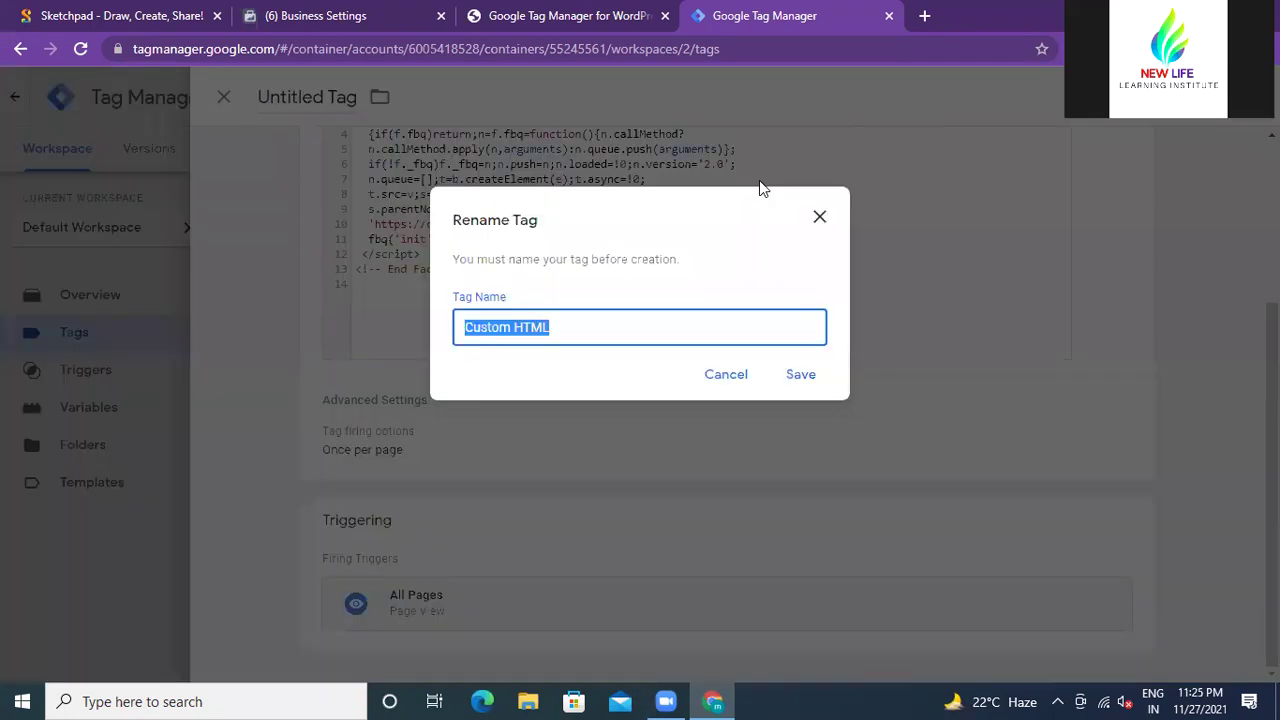
pyautogui.click(586, 327)
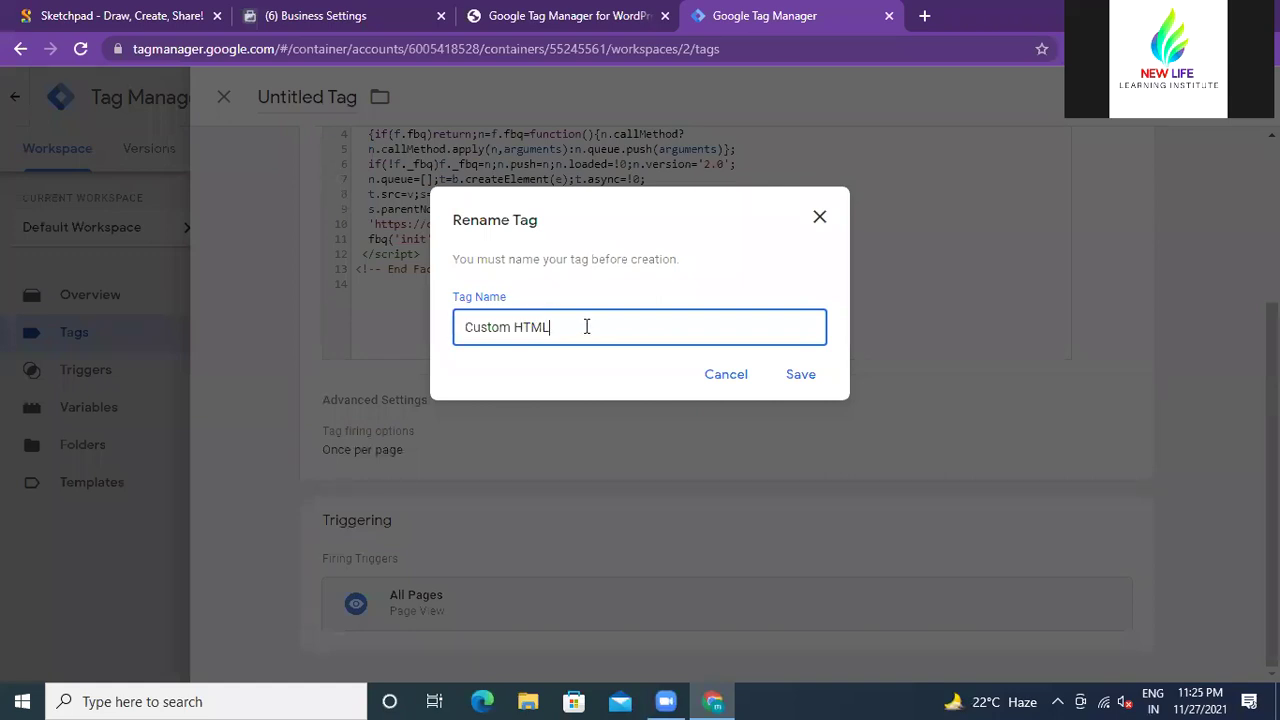
pyautogui.press('BackSpace')
pyautogui.press('BackSpace')
pyautogui.press('BackSpace')
pyautogui.press('BackSpace')
pyautogui.press('BackSpace')
pyautogui.press('BackSpace')
pyautogui.press('BackSpace')
pyautogui.press('BackSpace')
pyautogui.press('BackSpace')
pyautogui.press('BackSpace')
pyautogui.press('BackSpace')
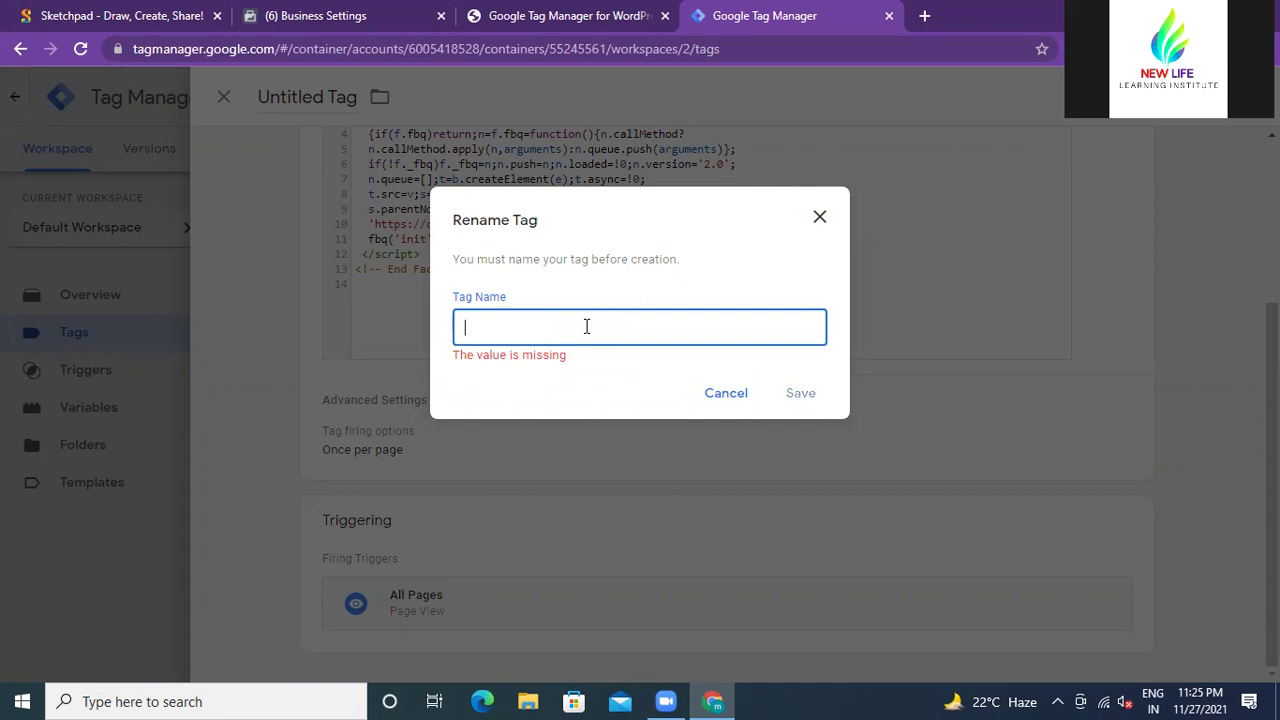
pyautogui.write('Faceboo')
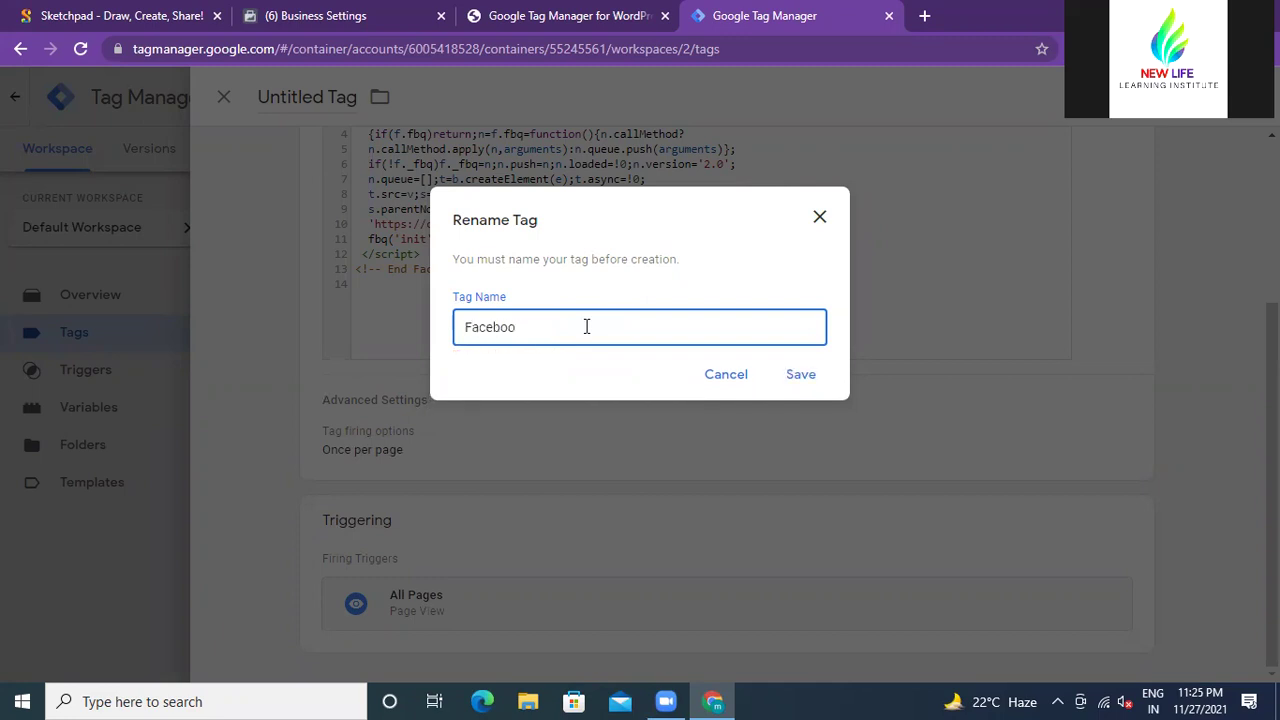
pyautogui.write('k base code')
pyautogui.click(797, 378)
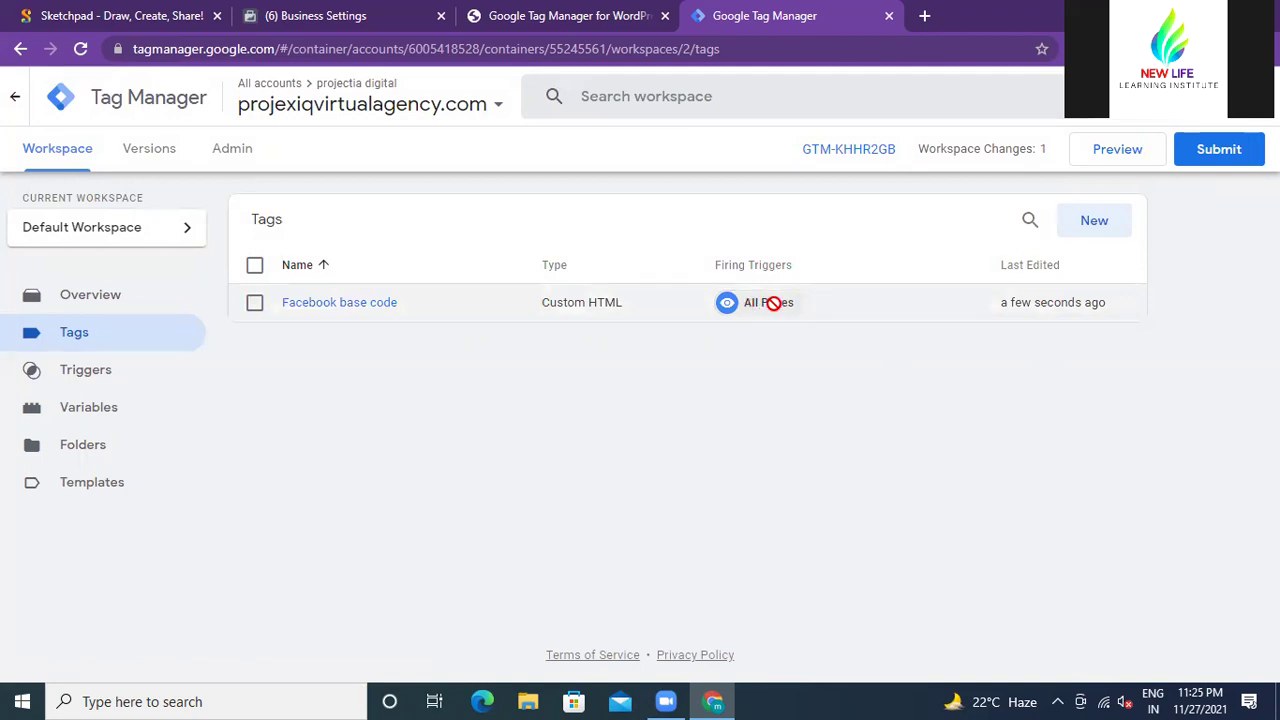
# Publish the workspace changes as a new version named 'facebook base code'.
pyautogui.click(1205, 152)
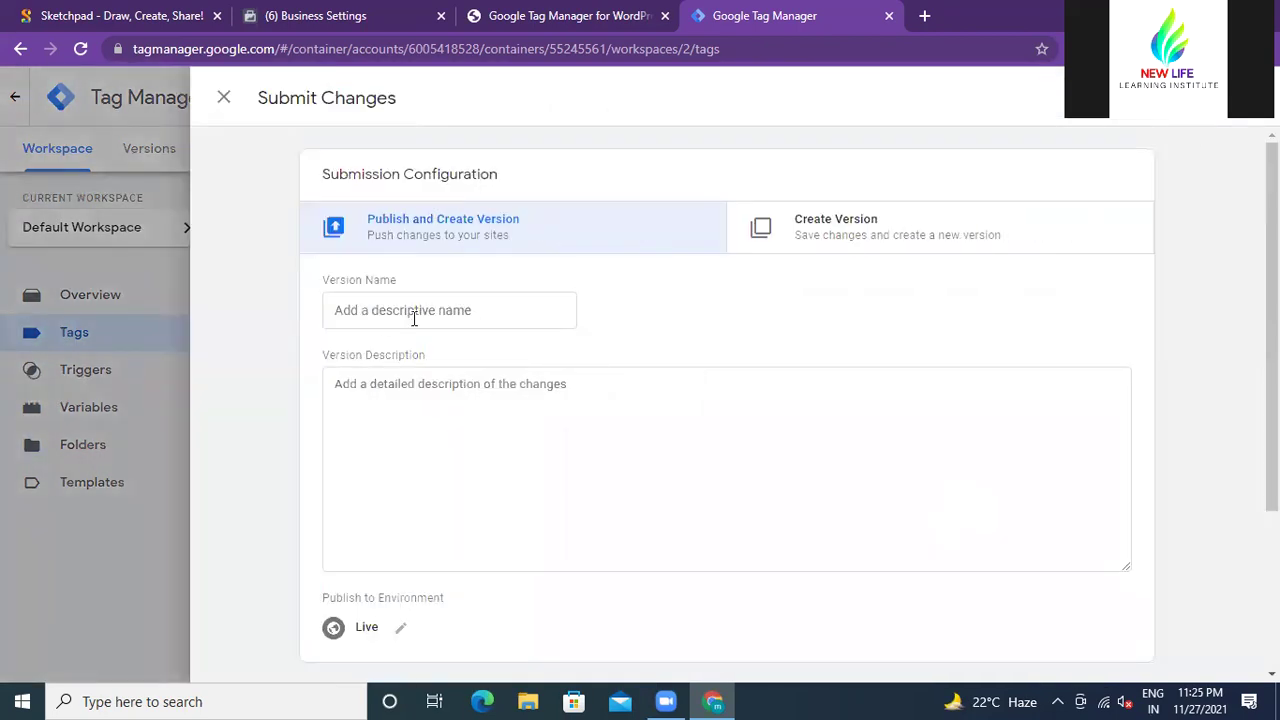
pyautogui.click(414, 310)
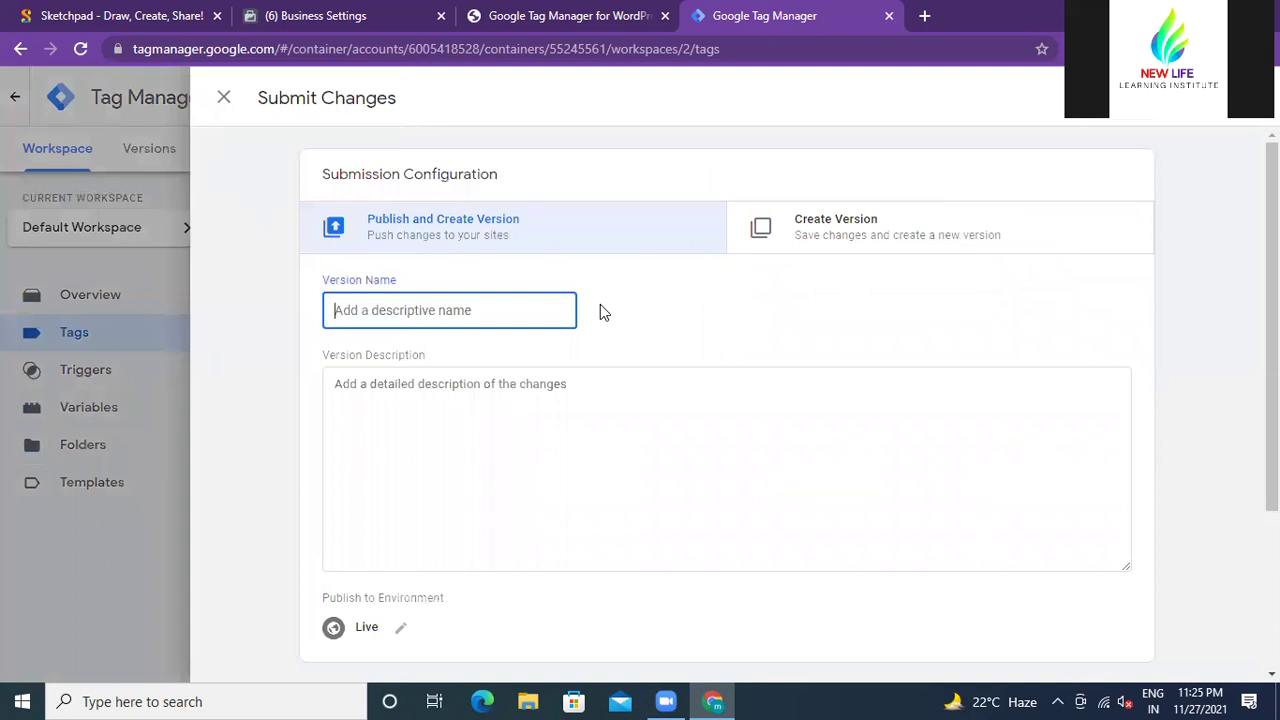
pyautogui.write('face')
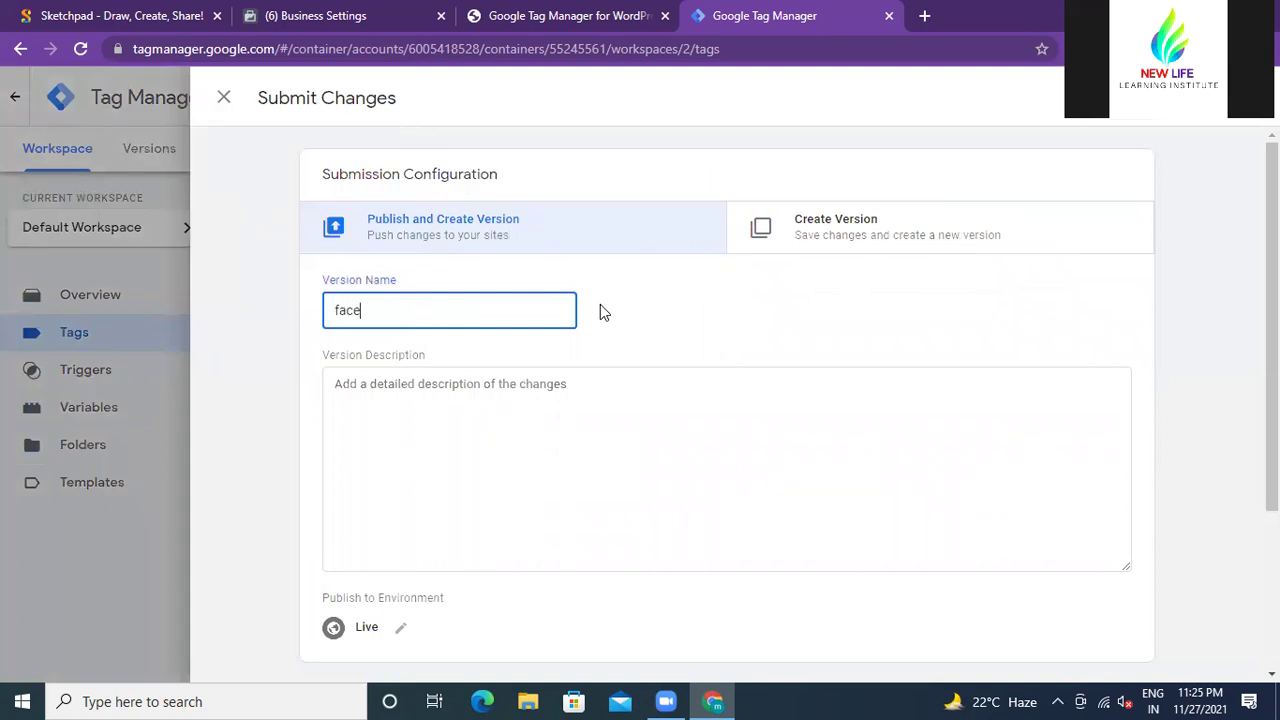
pyautogui.write('book base code')
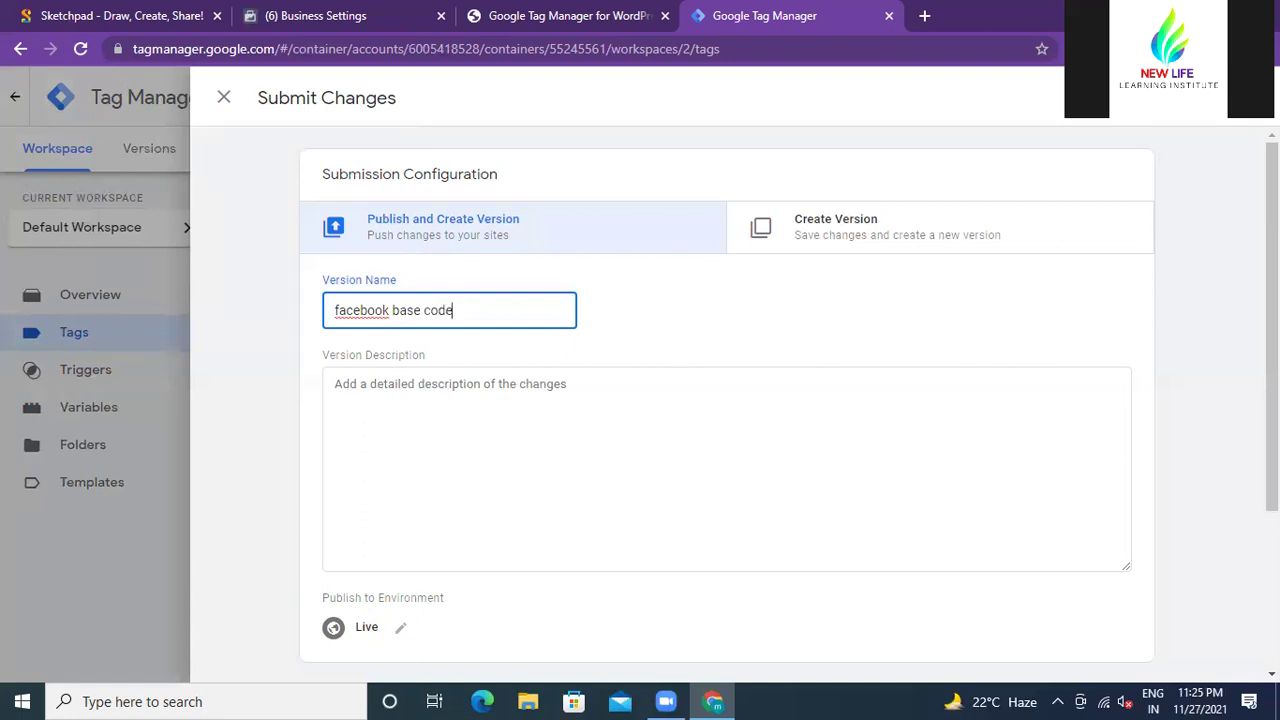
pyautogui.click(1110, 97)
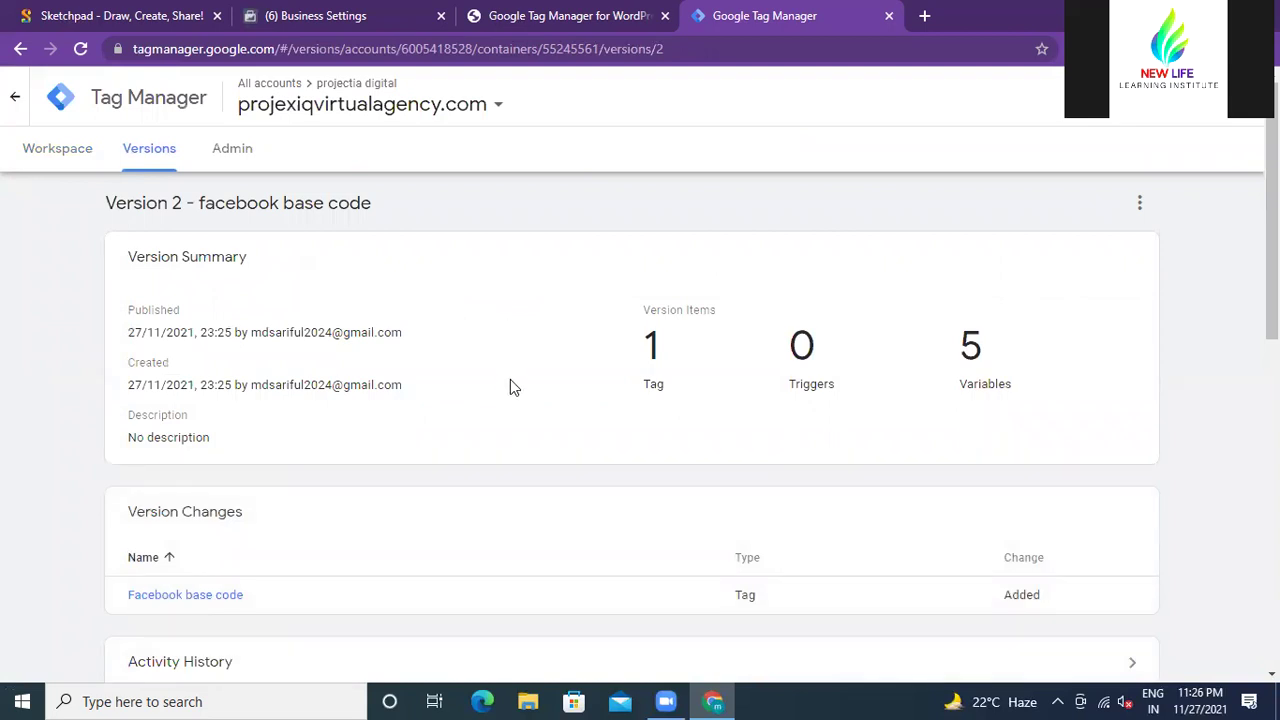
pyautogui.scroll(-1, 463, 446)
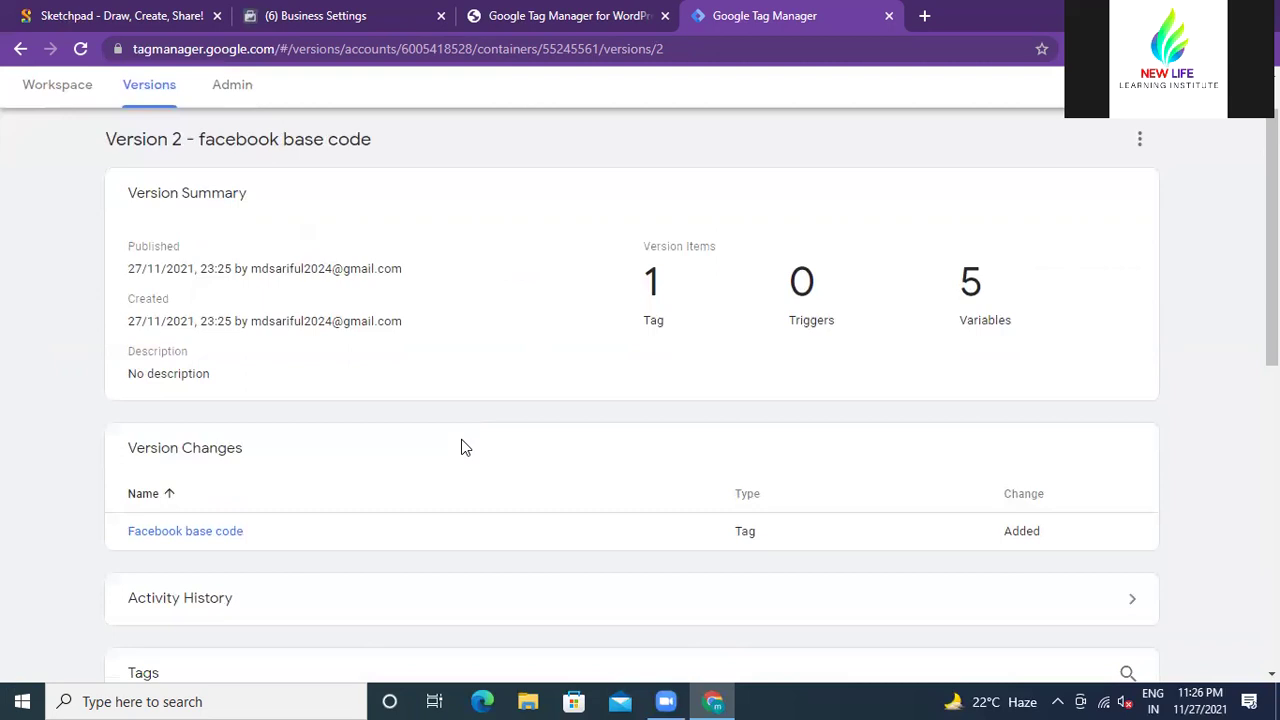
pyautogui.scroll(-2, 463, 446)
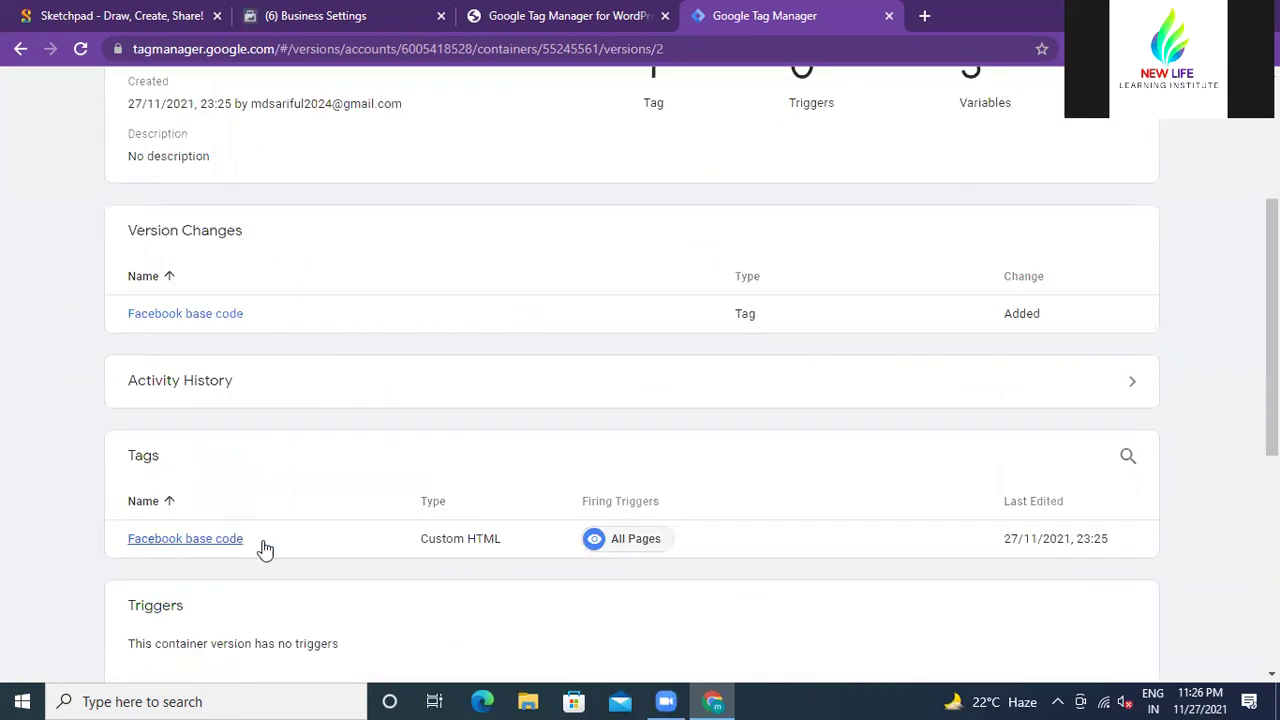
pyautogui.scroll(-2, 585, 470)
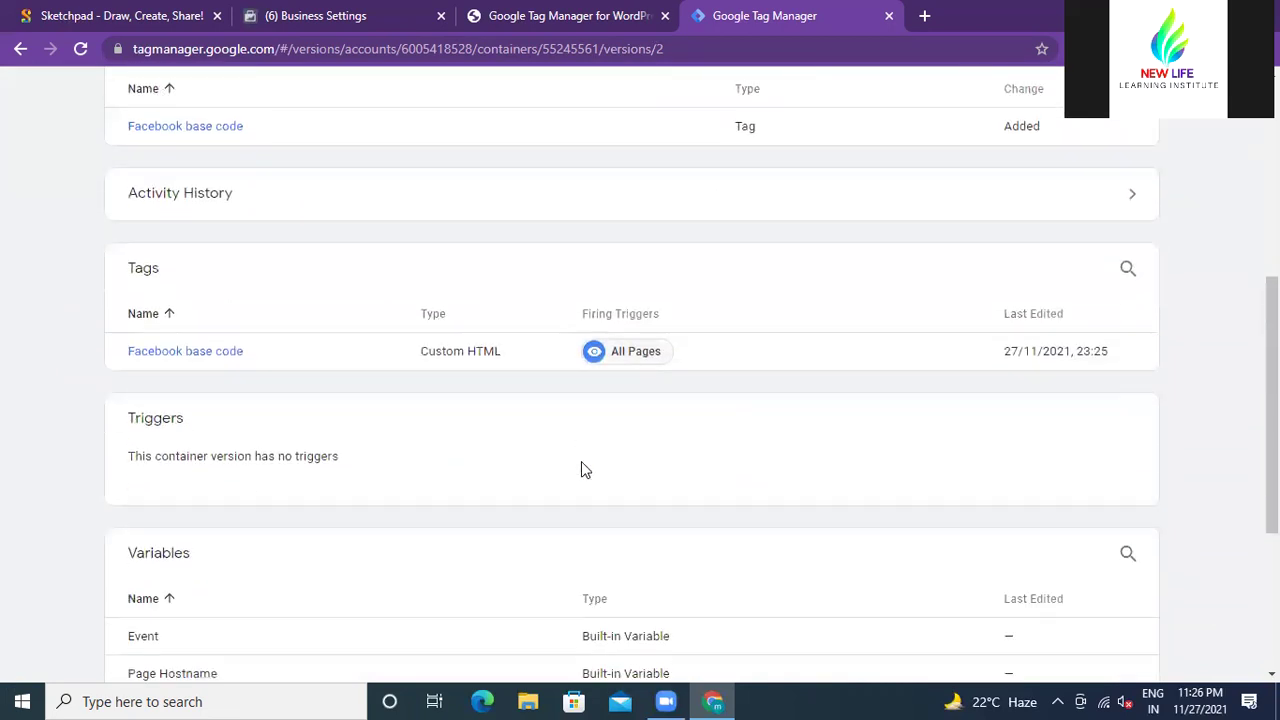
pyautogui.scroll(-3, 585, 470)
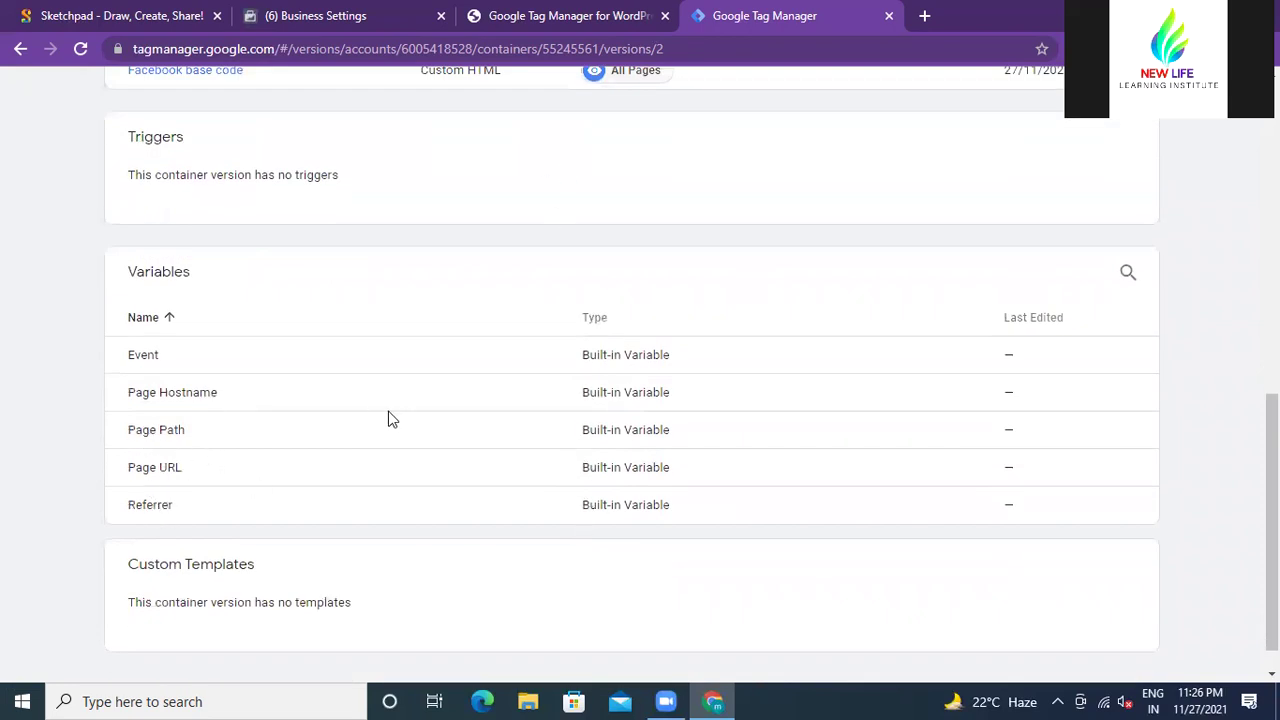
pyautogui.scroll(5, 390, 420)
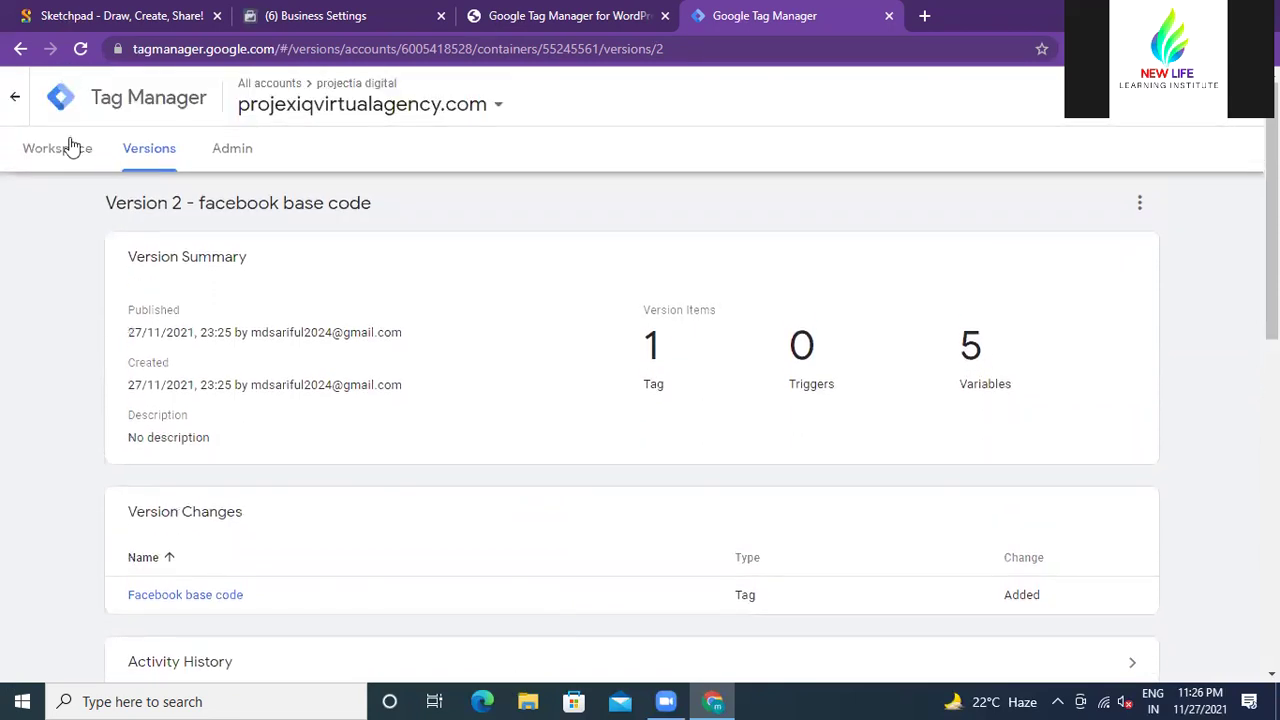
# Return to the workspace, go to the empty Triggers page, and start a new trigger.
pyautogui.click(63, 152)
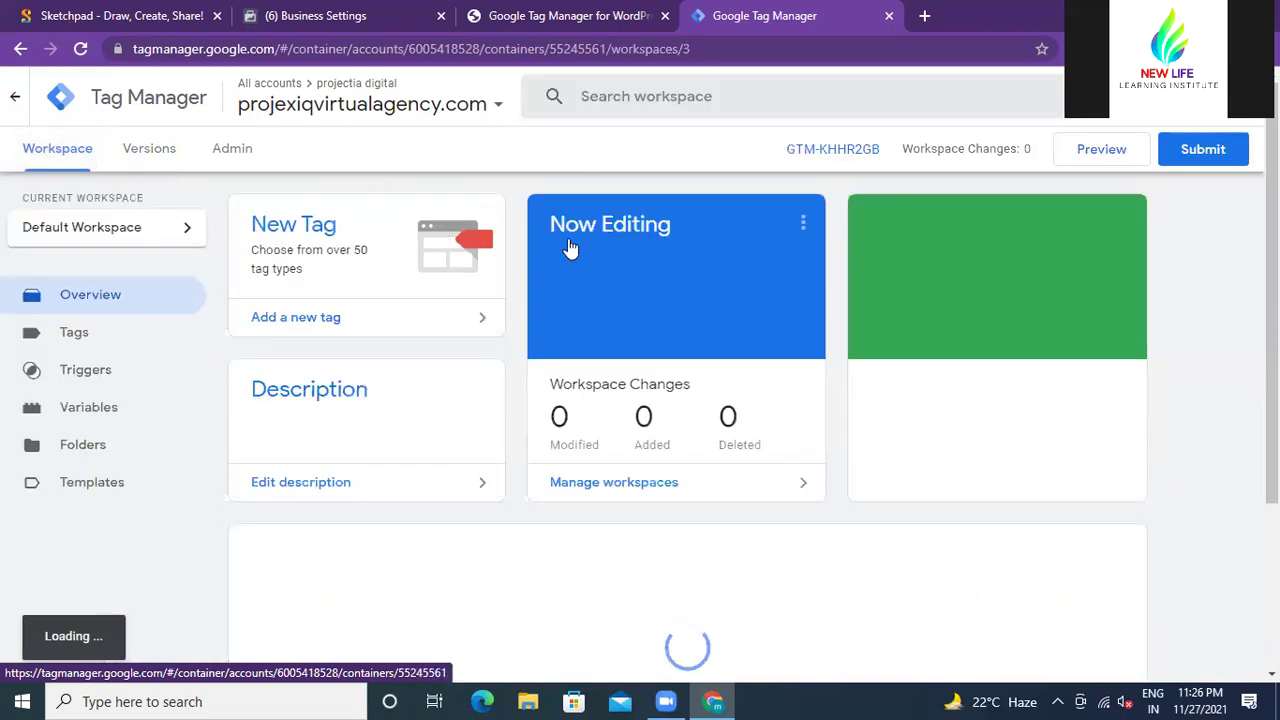
pyautogui.click(80, 372)
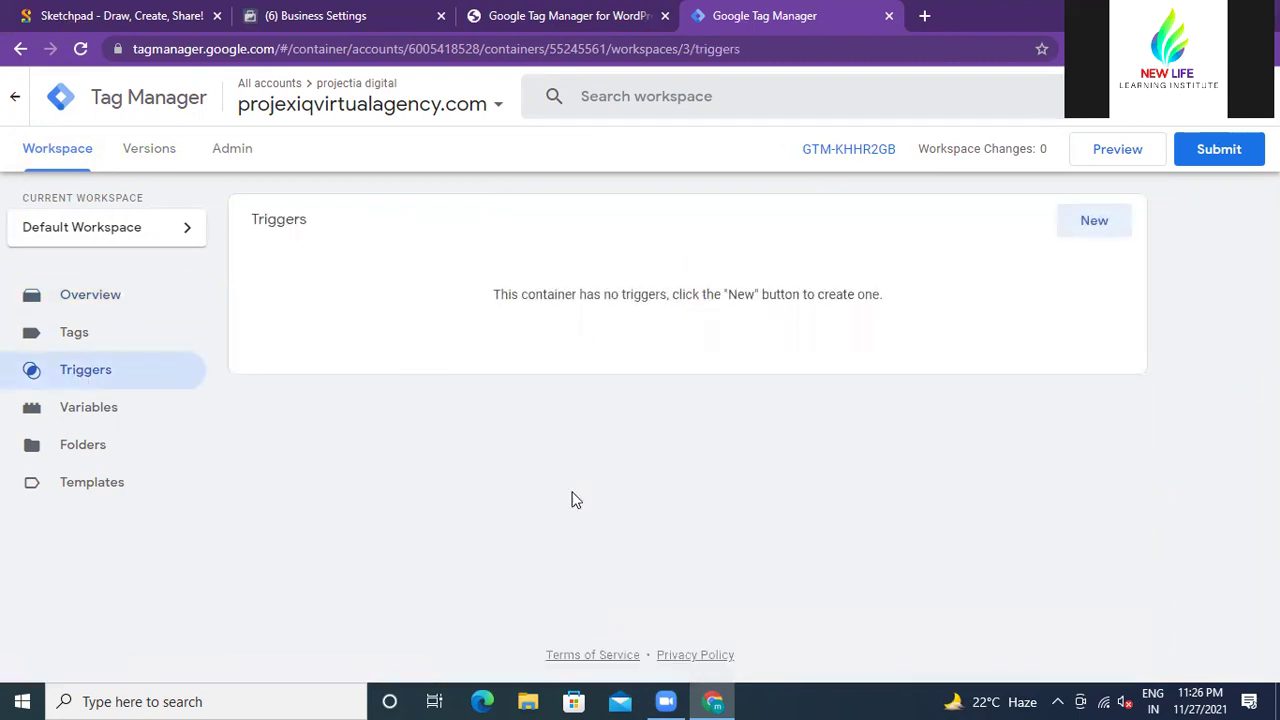
pyautogui.click(1095, 223)
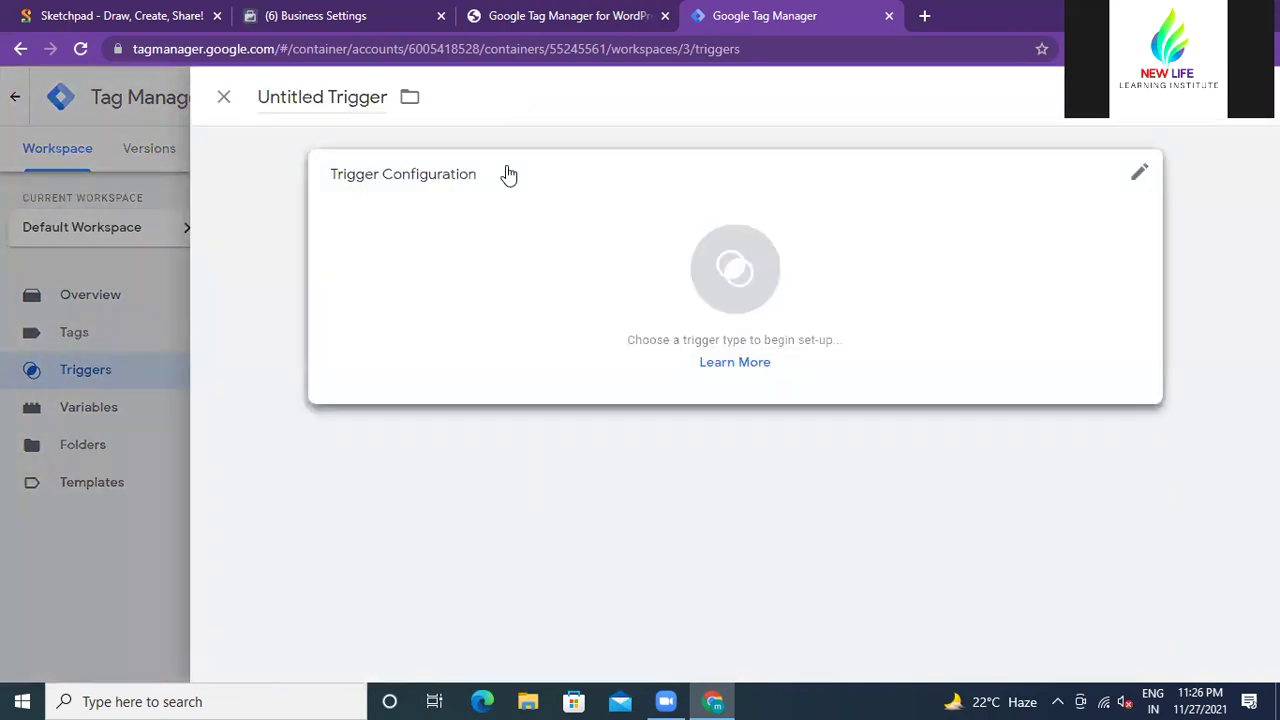
# Create a Page View trigger and name it 'Facebook page view'.
pyautogui.click(733, 273)
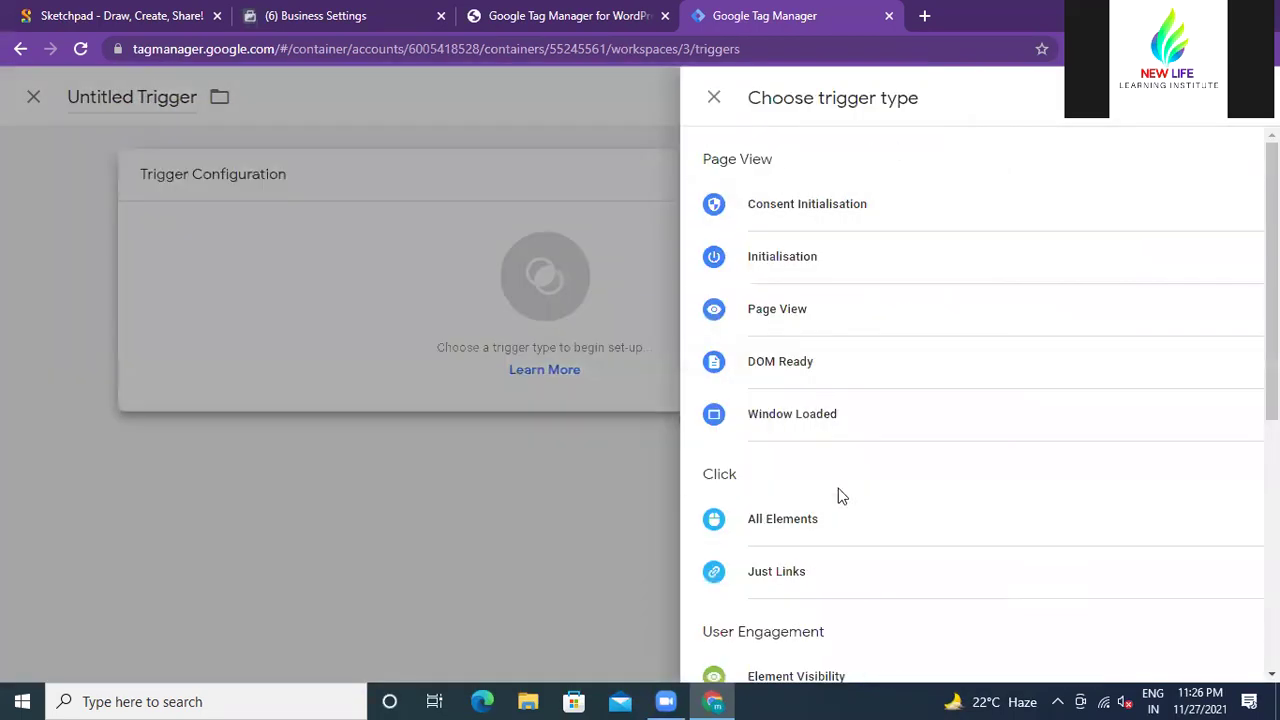
pyautogui.scroll(-3, 840, 495)
pyautogui.scroll(-2, 840, 497)
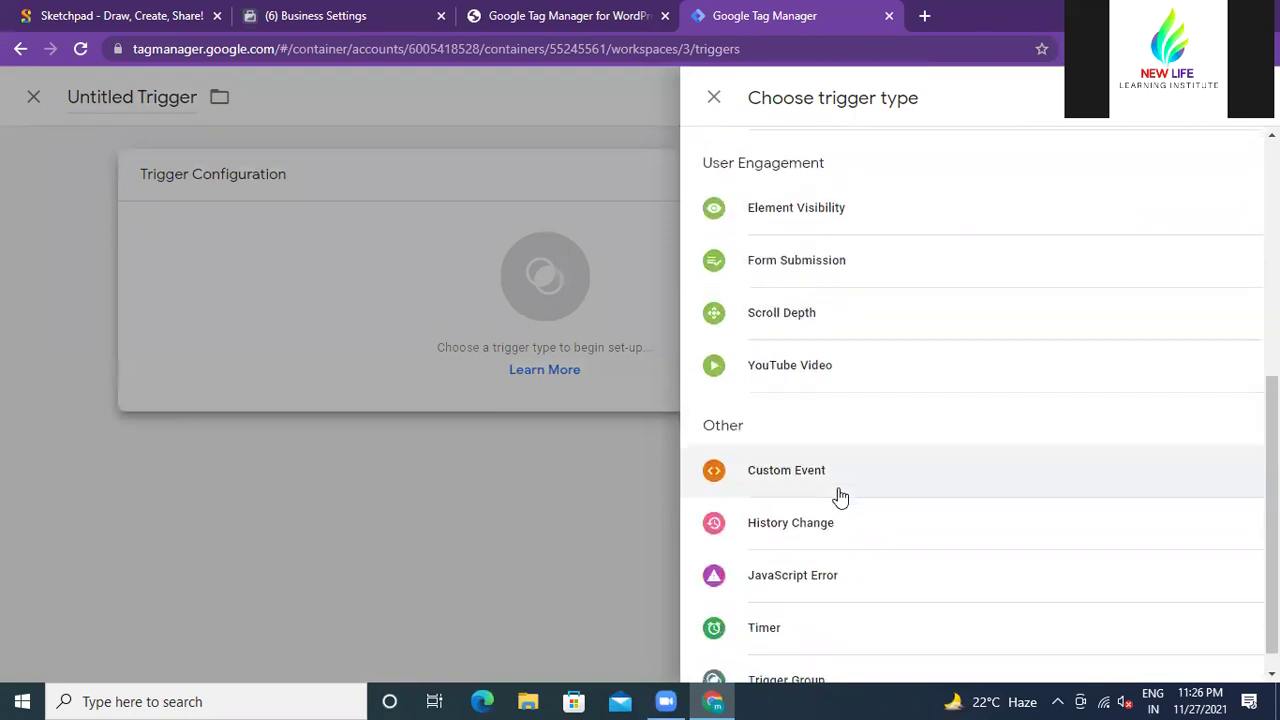
pyautogui.scroll(1, 838, 495)
pyautogui.scroll(-1, 840, 495)
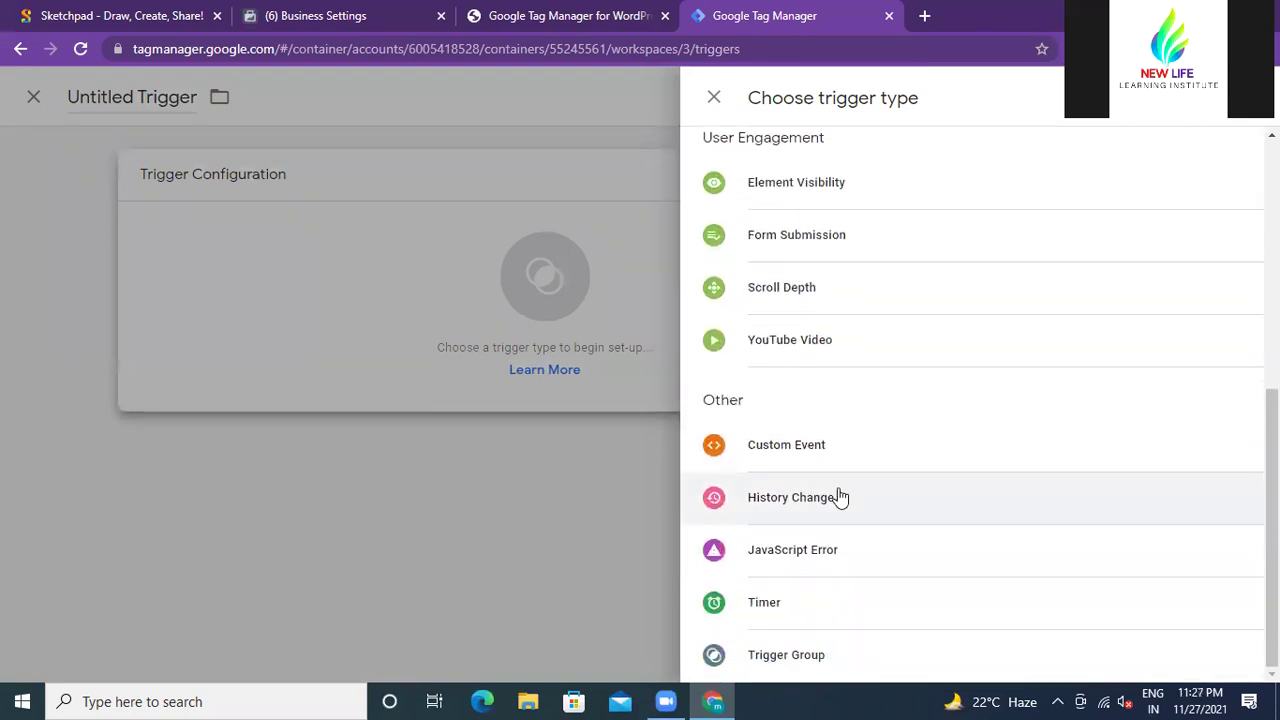
pyautogui.scroll(5, 840, 497)
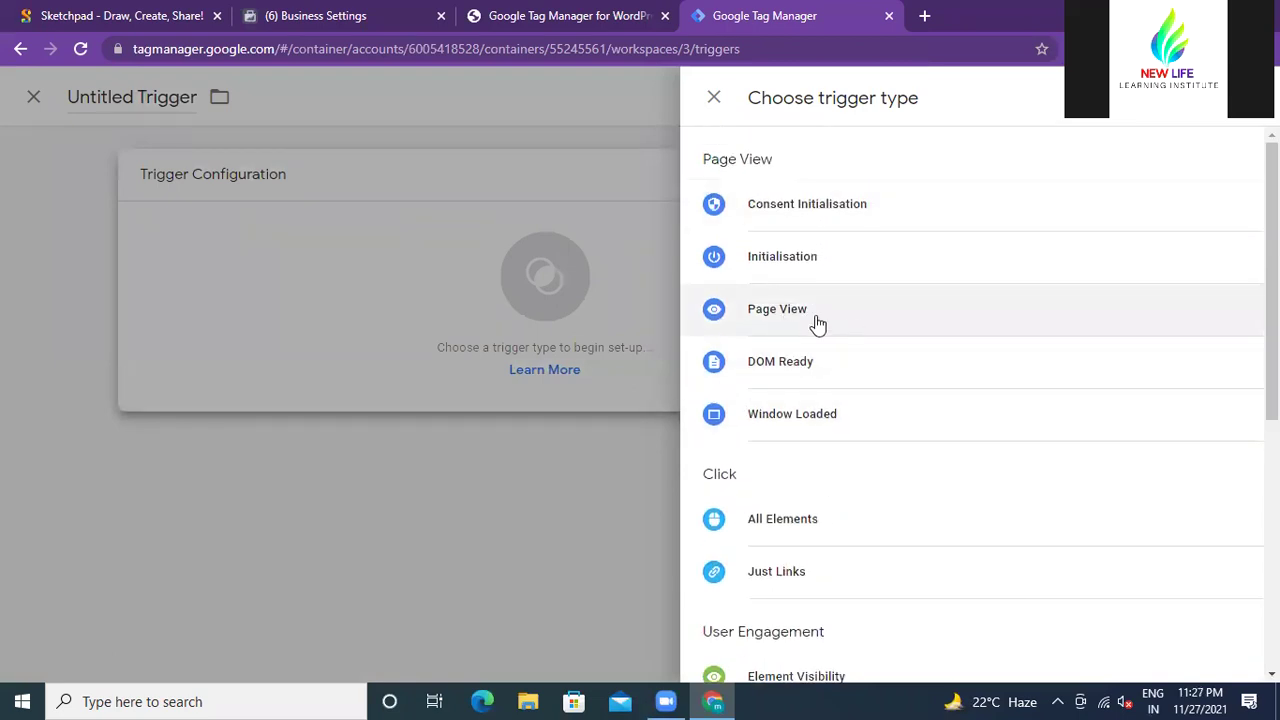
pyautogui.click(797, 315)
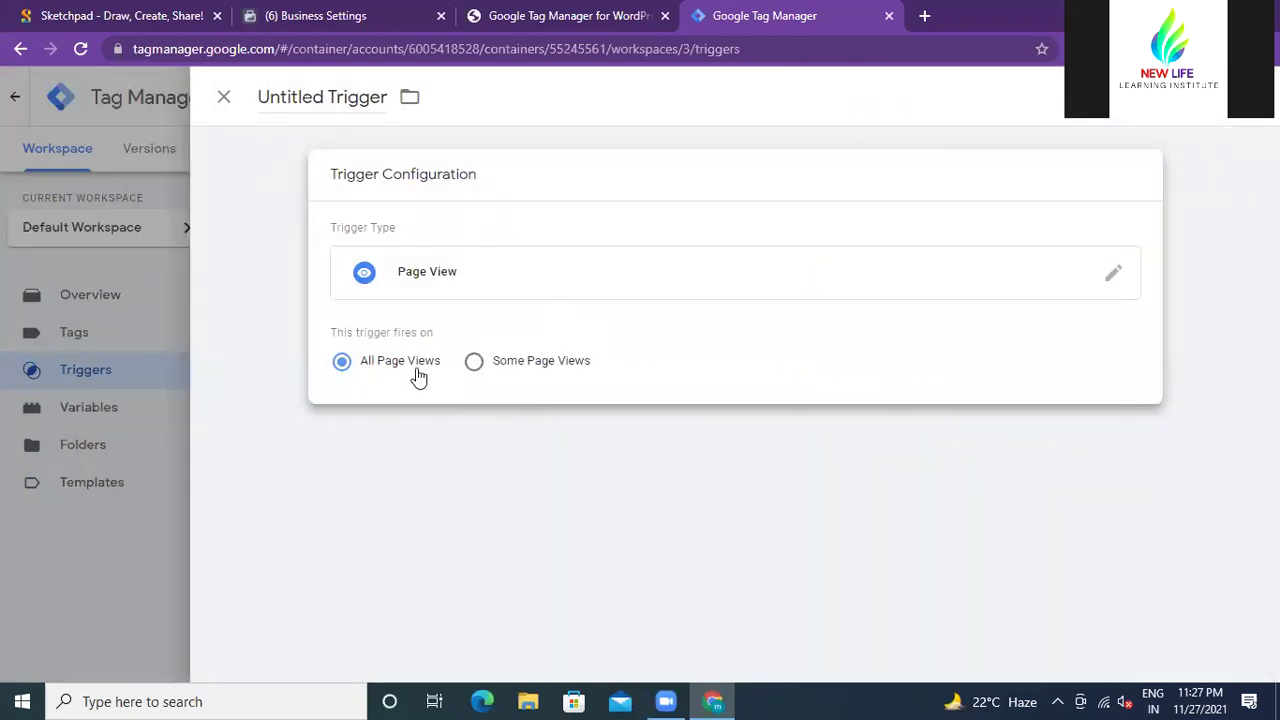
pyautogui.click(1114, 280)
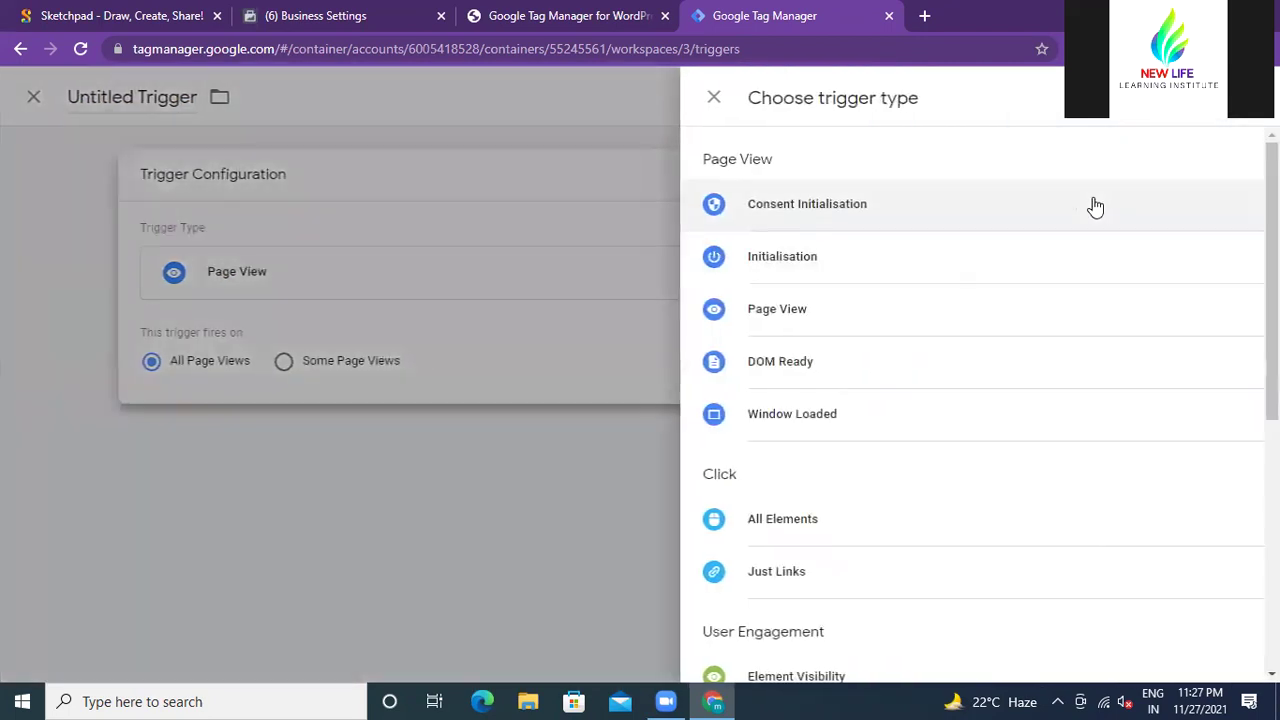
pyautogui.click(525, 475)
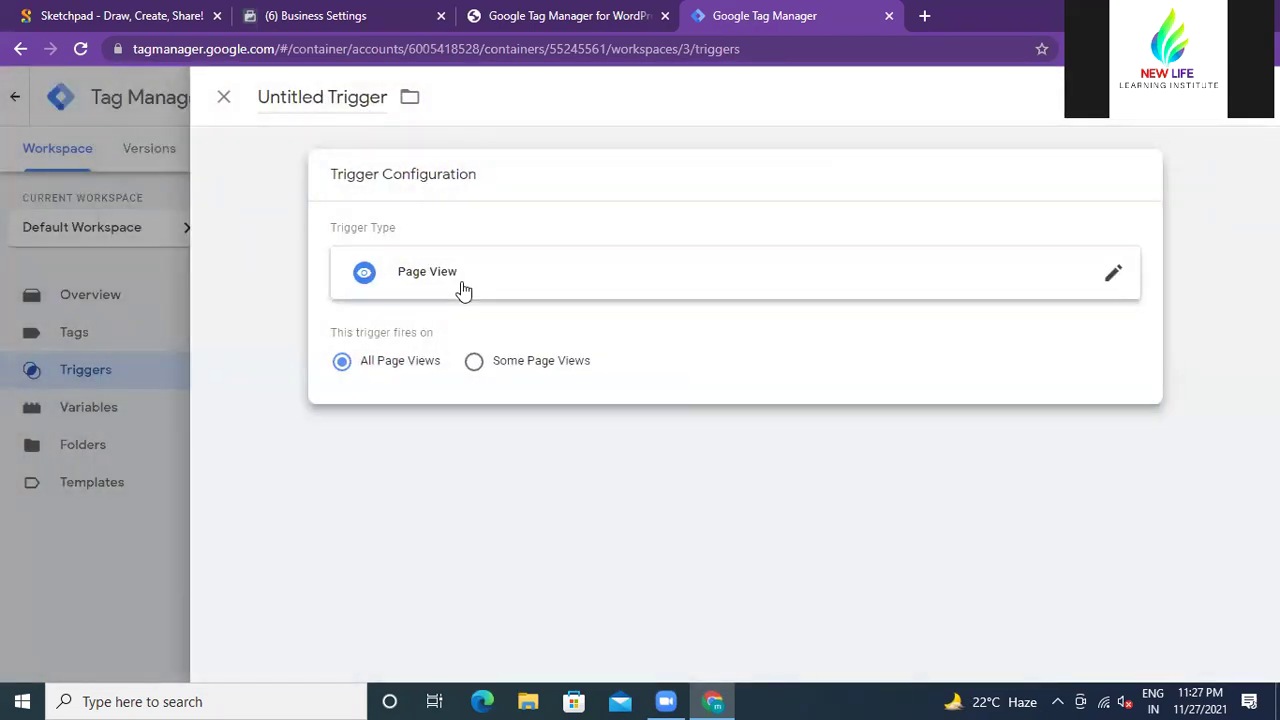
pyautogui.click(385, 99)
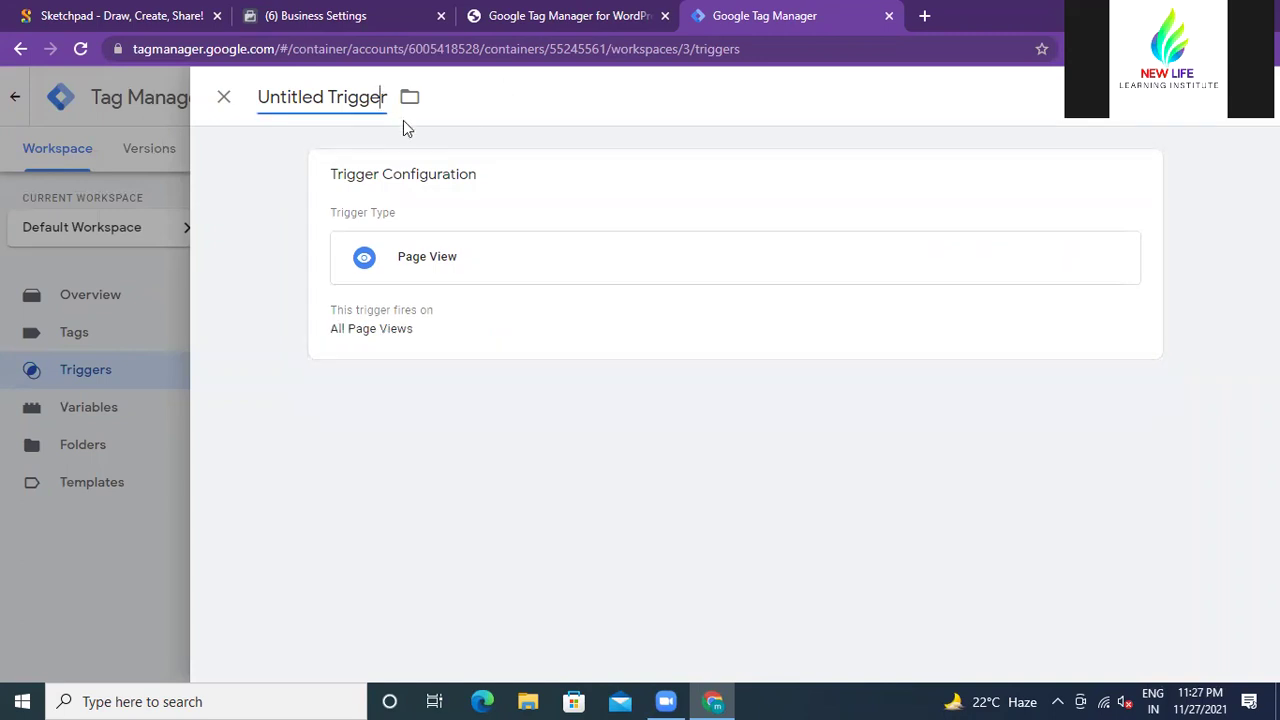
pyautogui.press('BackSpace')
pyautogui.press('BackSpace')
pyautogui.press('BackSpace')
pyautogui.press('BackSpace')
pyautogui.press('BackSpace')
pyautogui.press('BackSpace')
pyautogui.press('BackSpace')
pyautogui.press('BackSpace')
pyautogui.press('BackSpace')
pyautogui.press('BackSpace')
pyautogui.press('BackSpace')
pyautogui.press('BackSpace')
pyautogui.press('BackSpace')
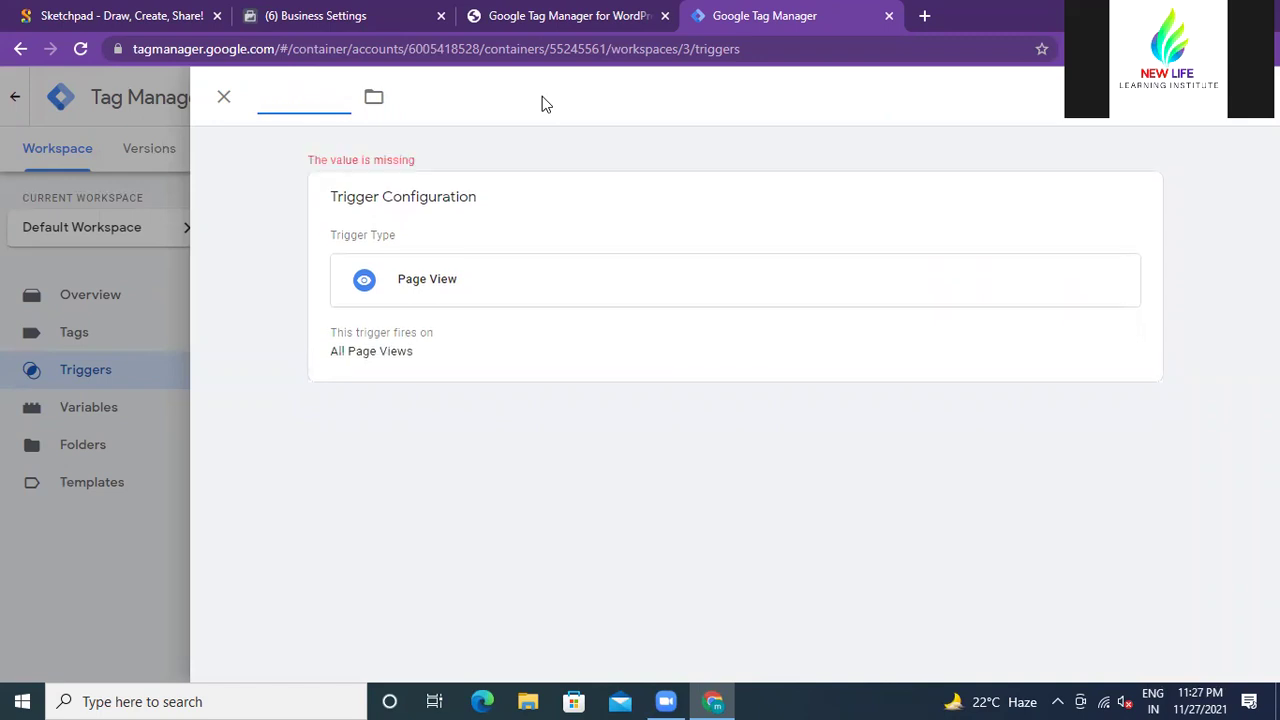
pyautogui.write('Fa')
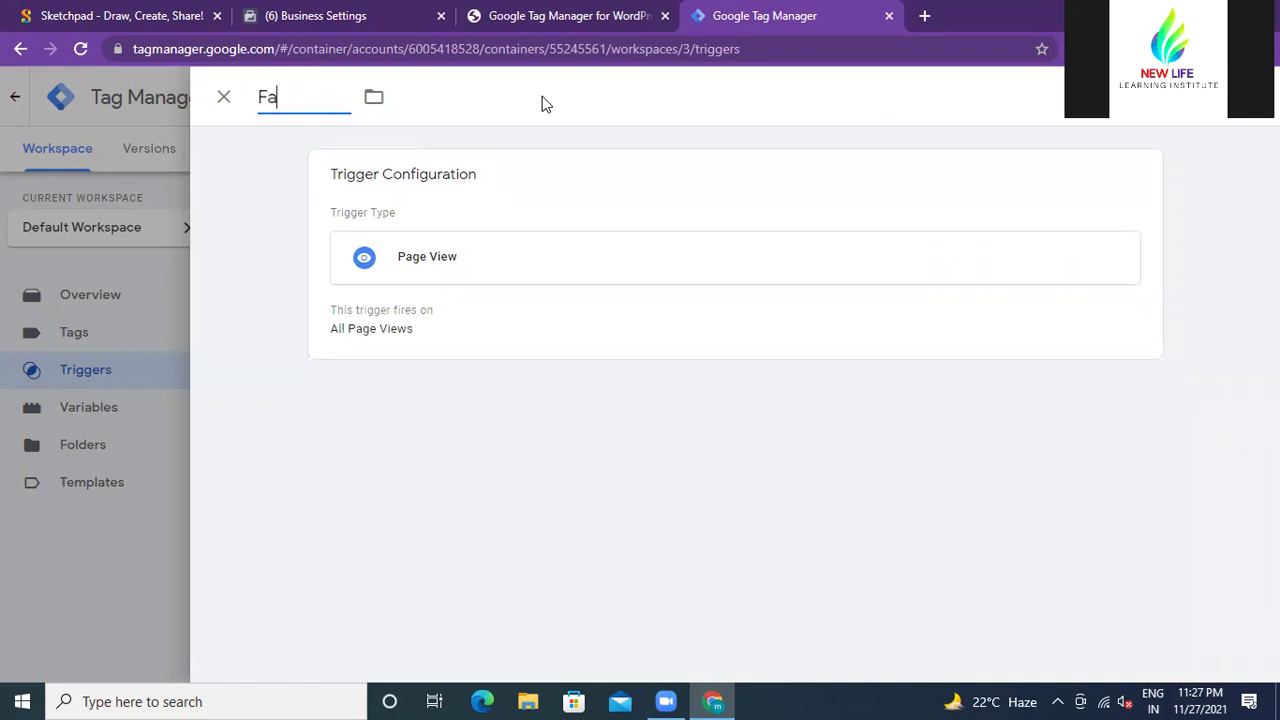
pyautogui.write('cebook page')
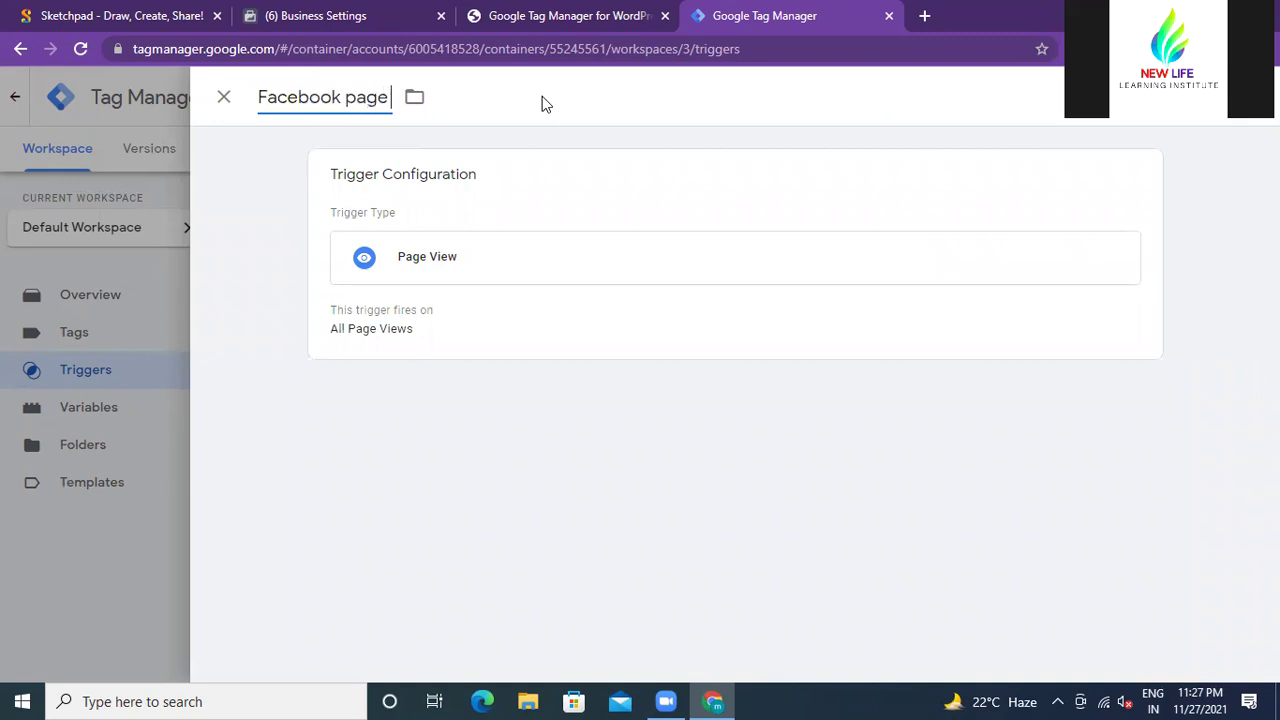
pyautogui.write(' view')
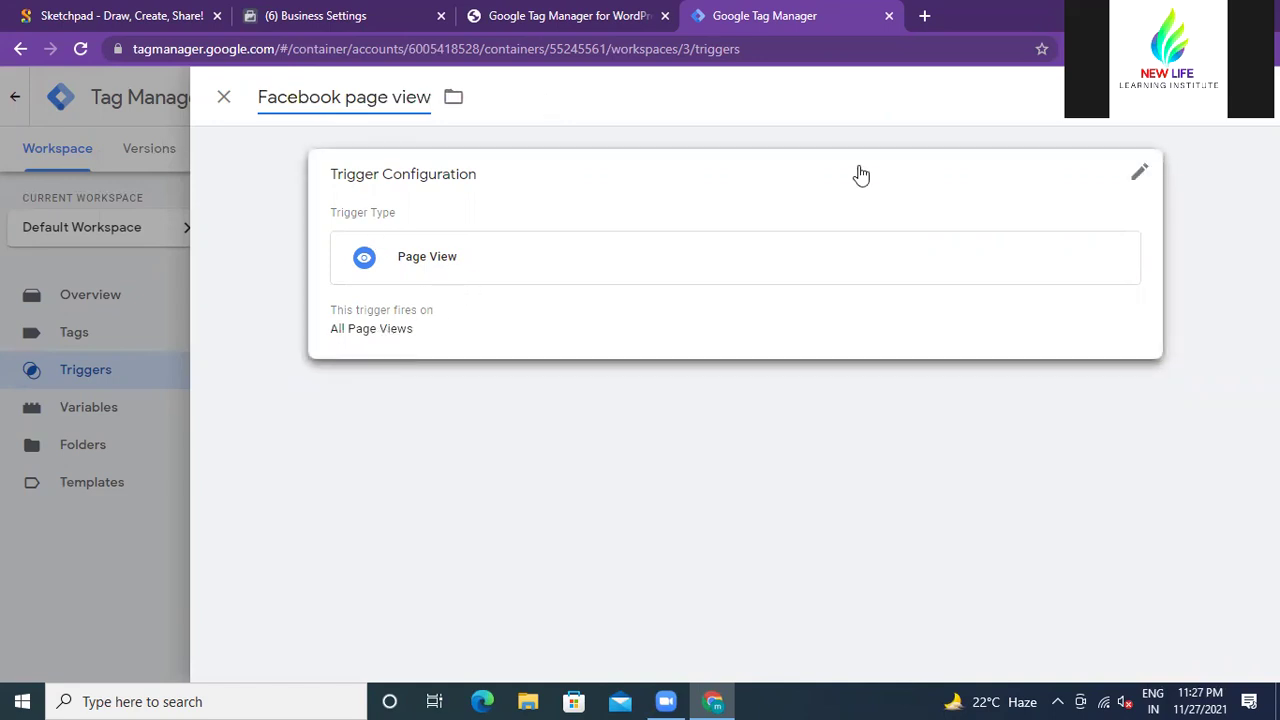
# Change the trigger type from Page View to Custom Event.
pyautogui.click(1139, 177)
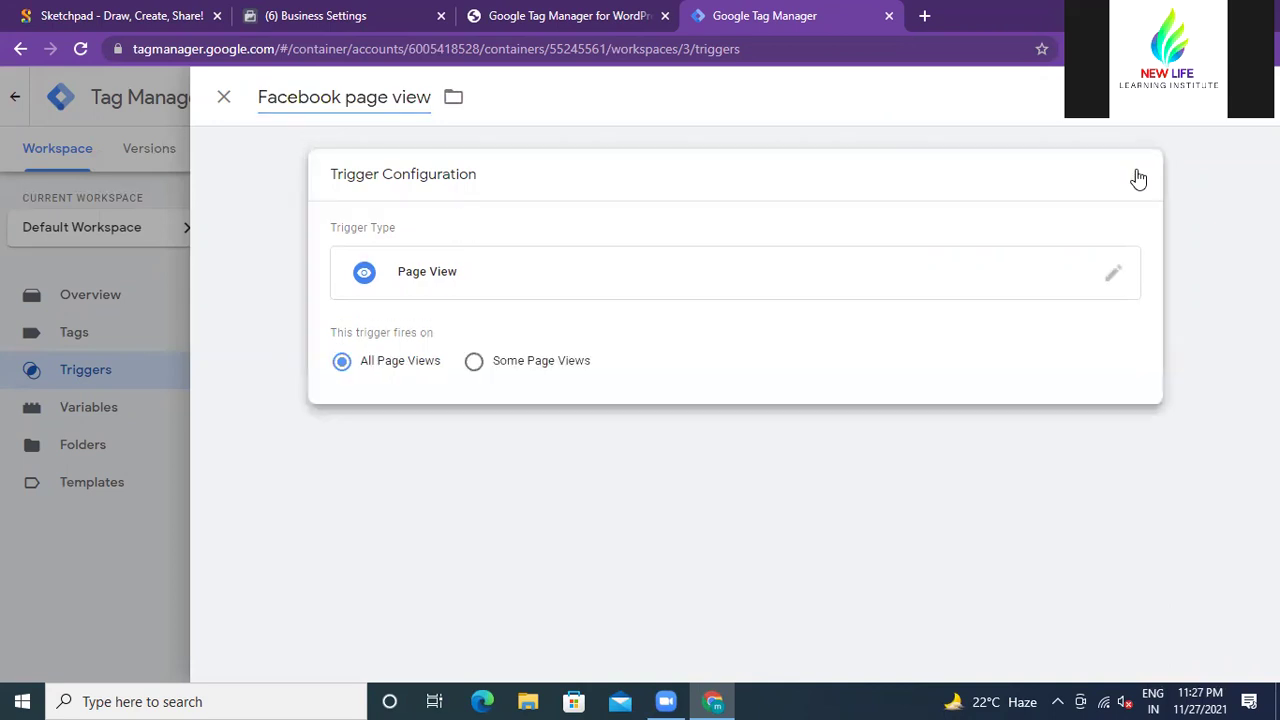
pyautogui.click(1115, 277)
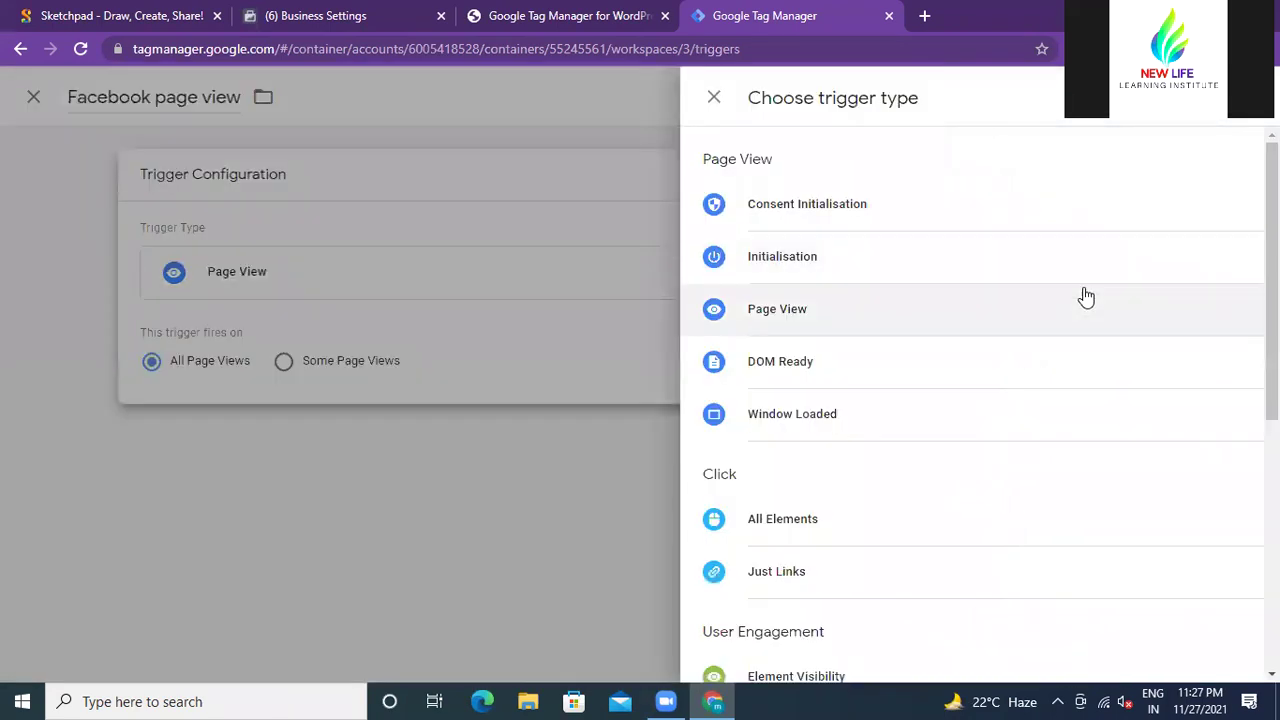
pyautogui.scroll(-2, 880, 362)
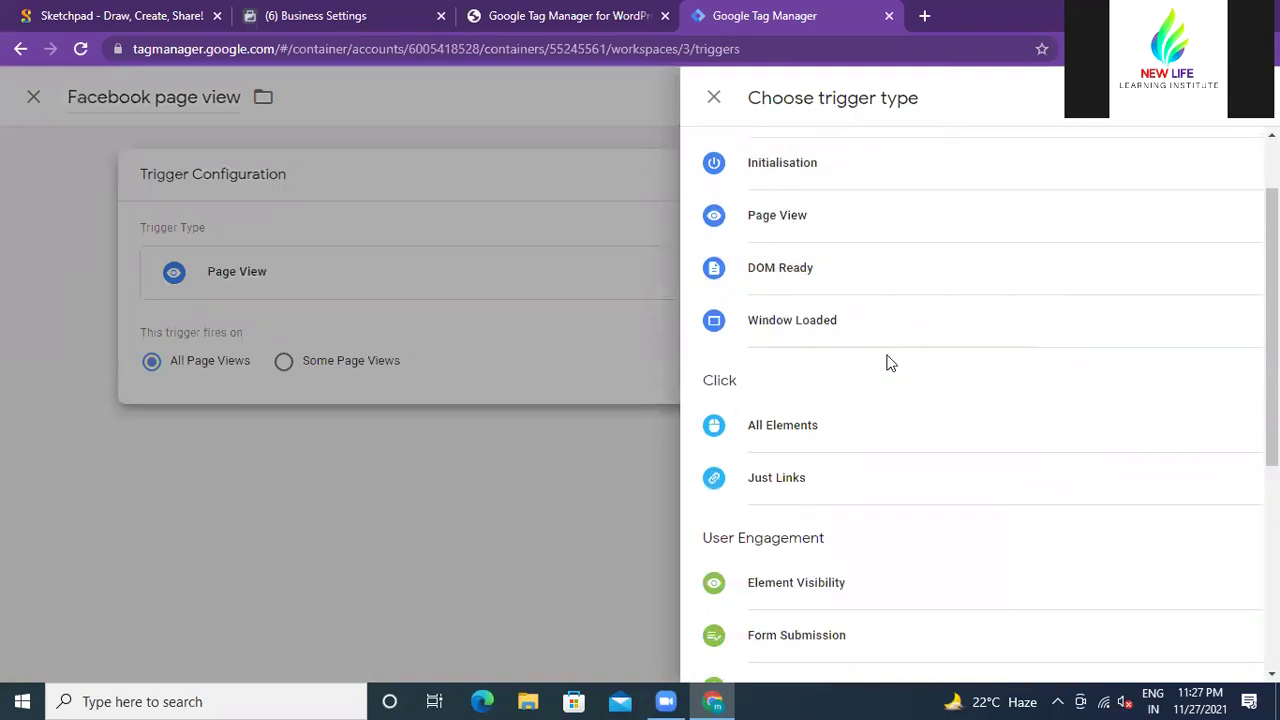
pyautogui.scroll(-2, 890, 362)
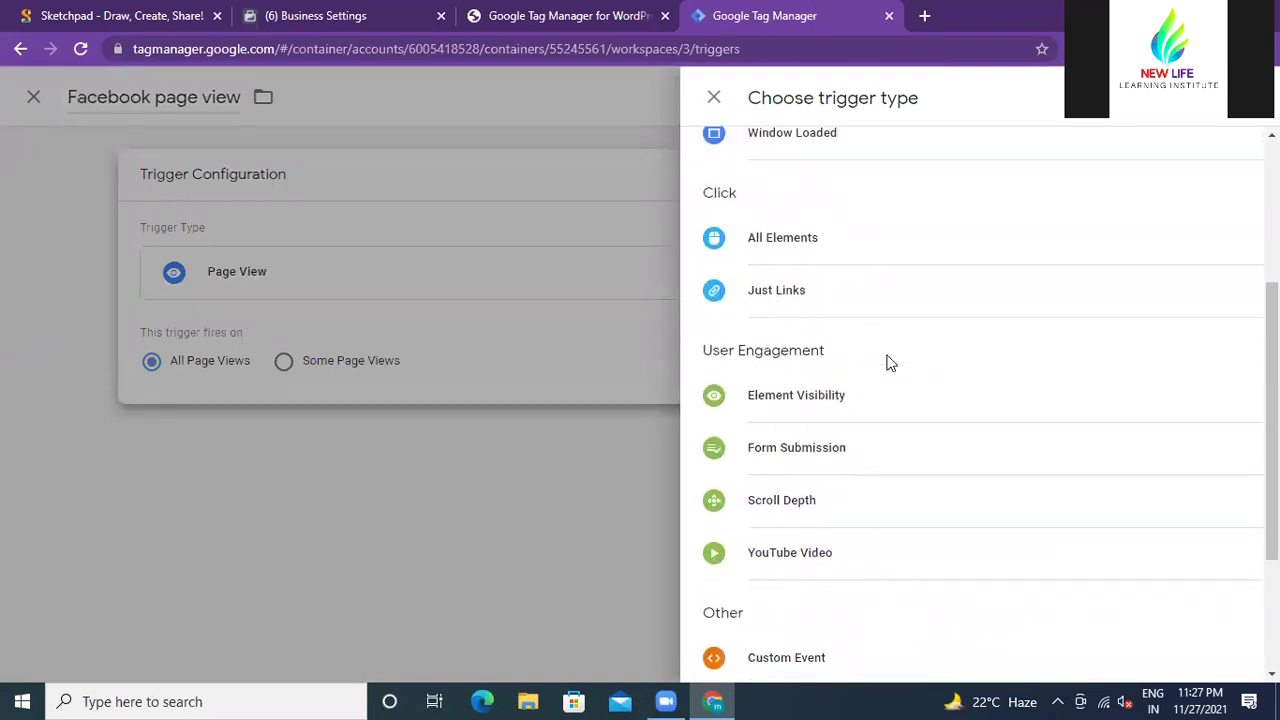
pyautogui.scroll(-1, 890, 362)
pyautogui.scroll(-2, 889, 363)
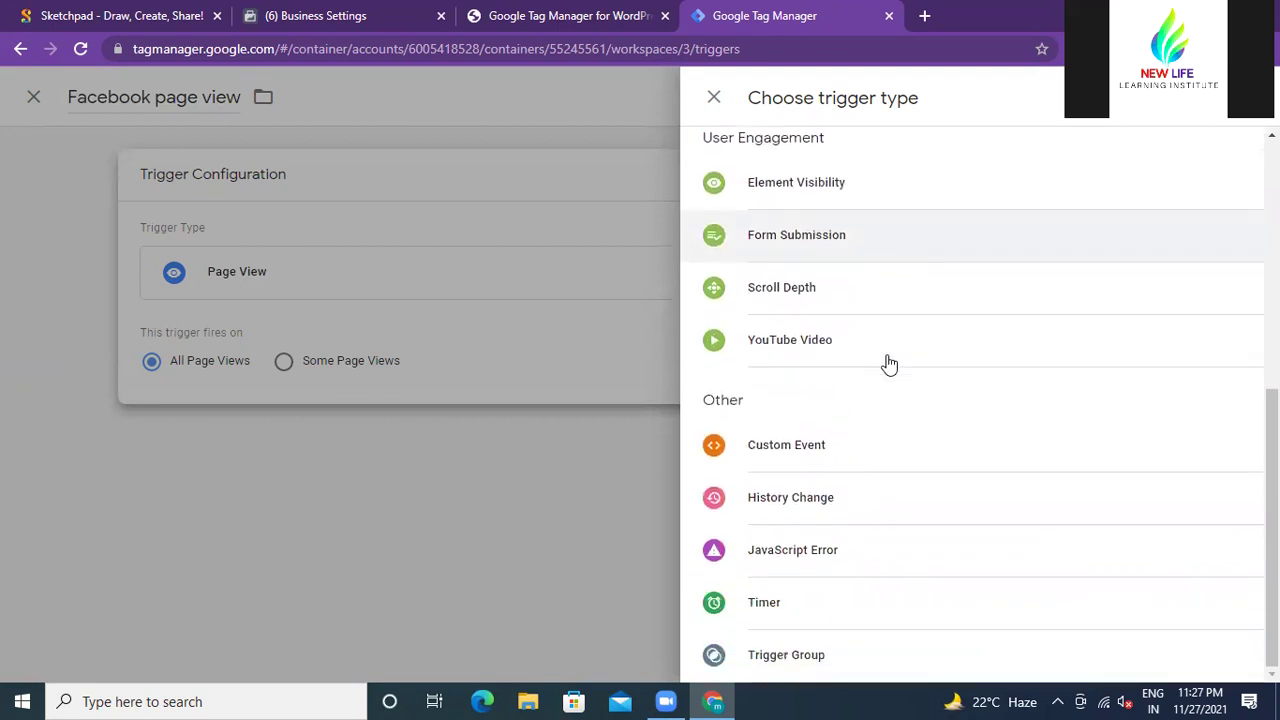
pyautogui.scroll(1, 905, 350)
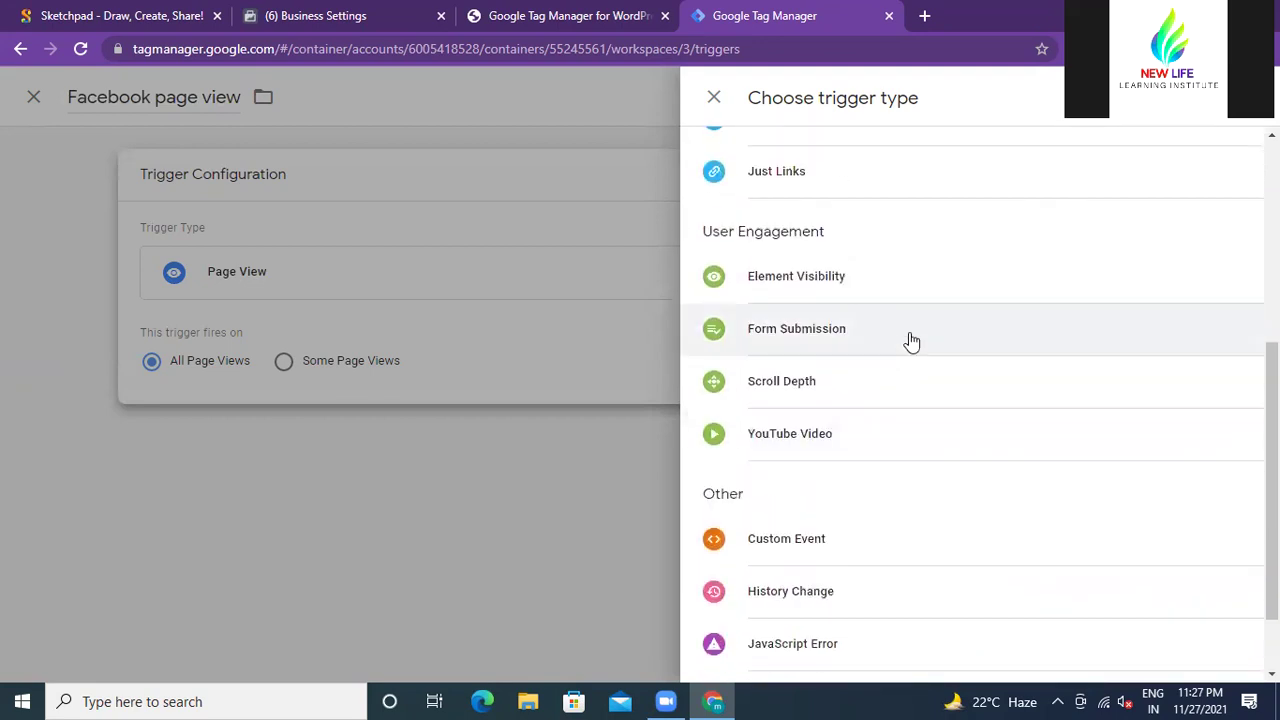
pyautogui.scroll(-1, 809, 506)
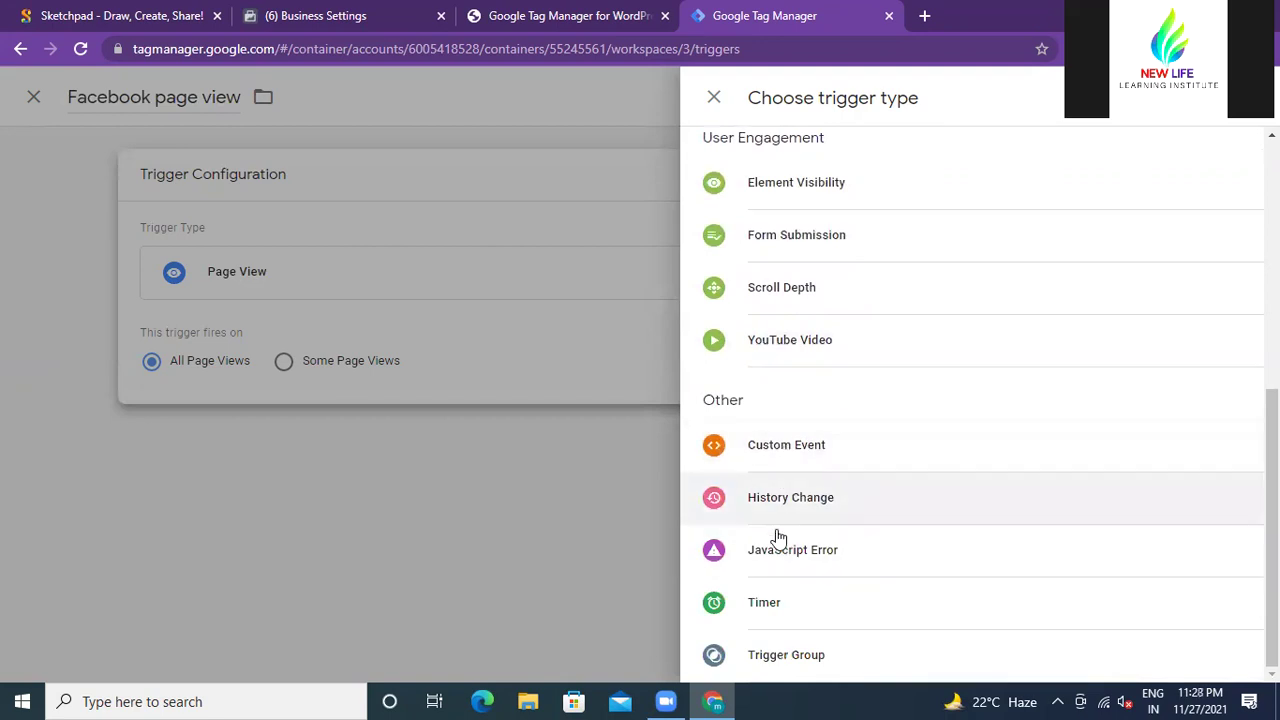
pyautogui.click(773, 452)
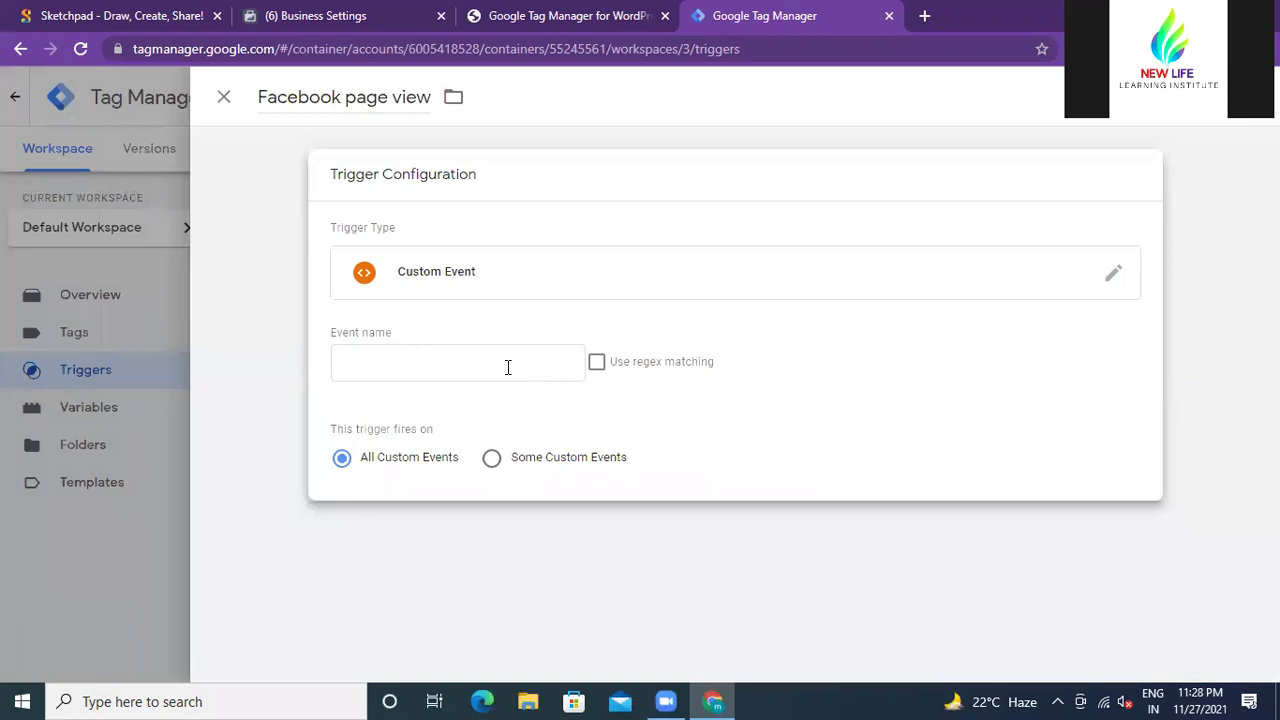
# Close the unfinished 'Facebook page view' trigger and discard its unsaved changes.
pyautogui.click(461, 352)
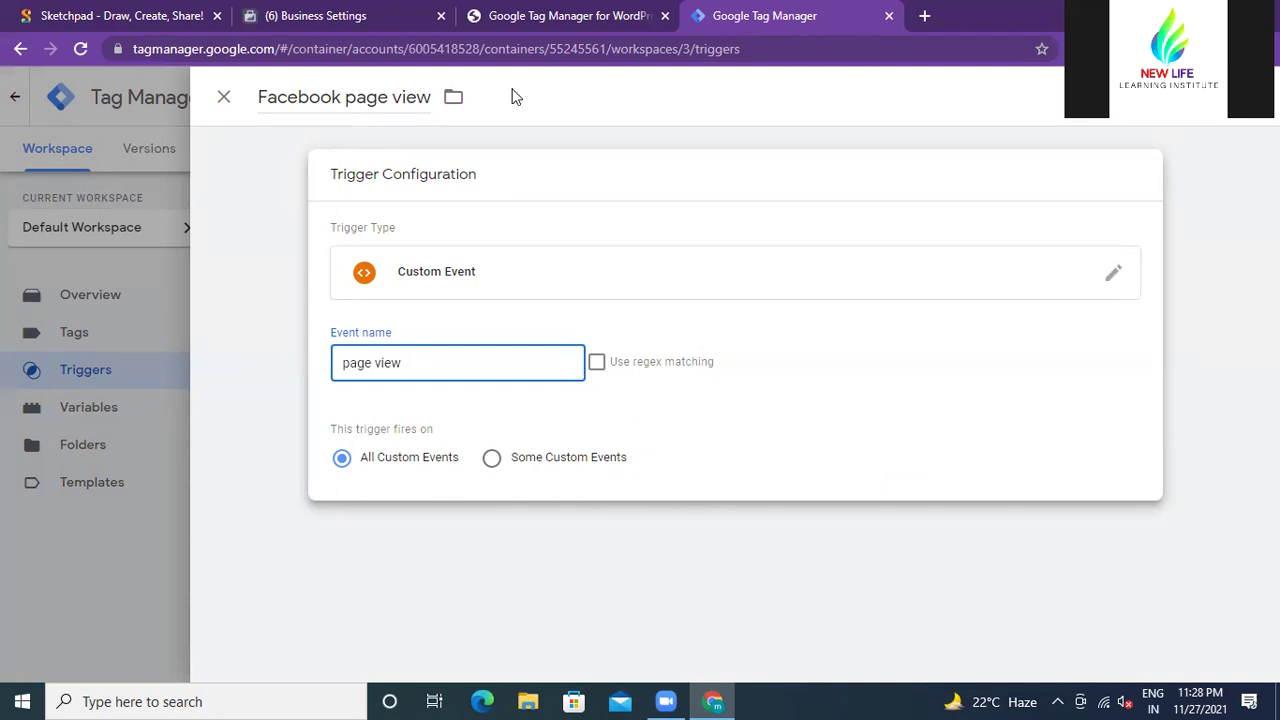
pyautogui.click(223, 97)
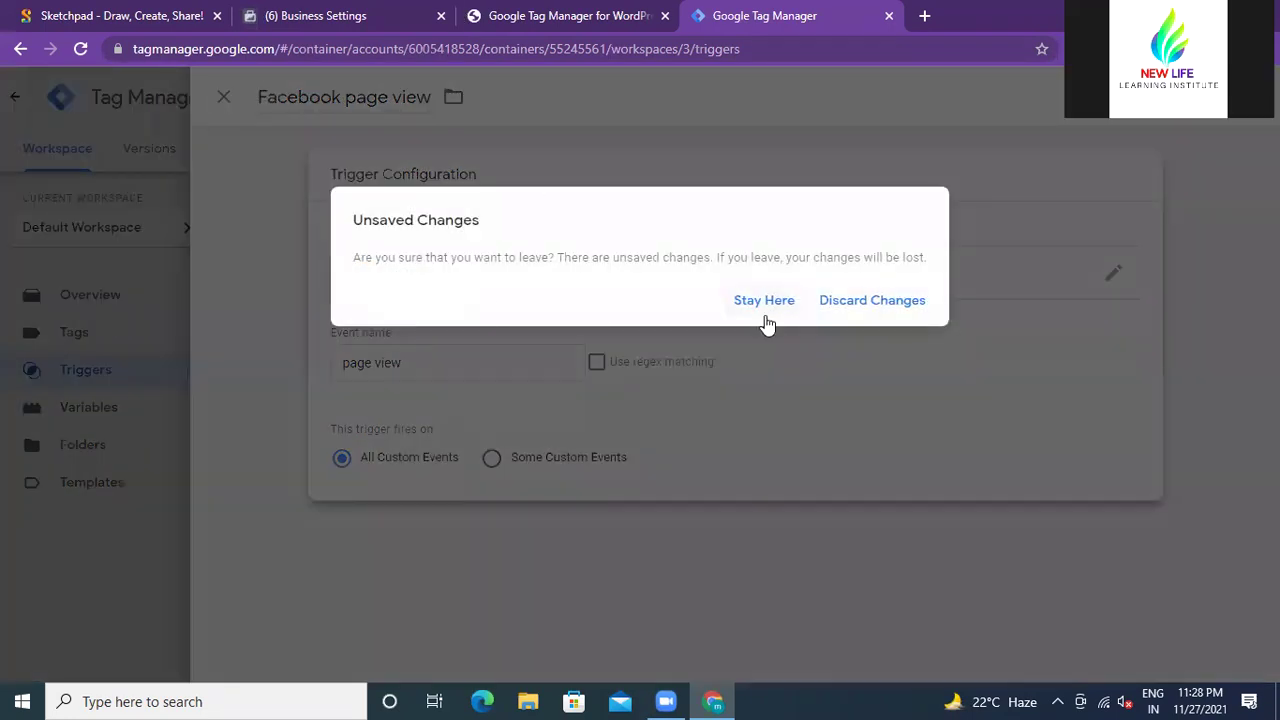
pyautogui.click(891, 305)
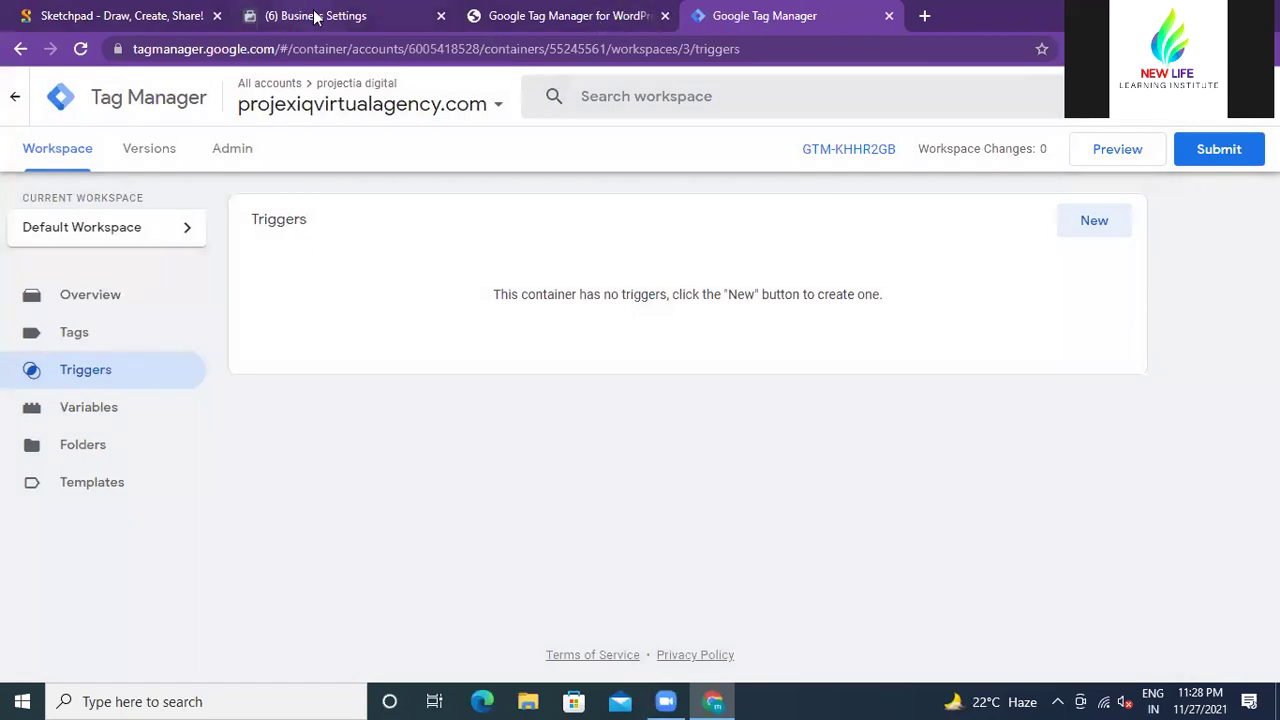
# Open the Organic Store site in a new tab from the WordPress GTM plugin page.
pyautogui.click(549, 21)
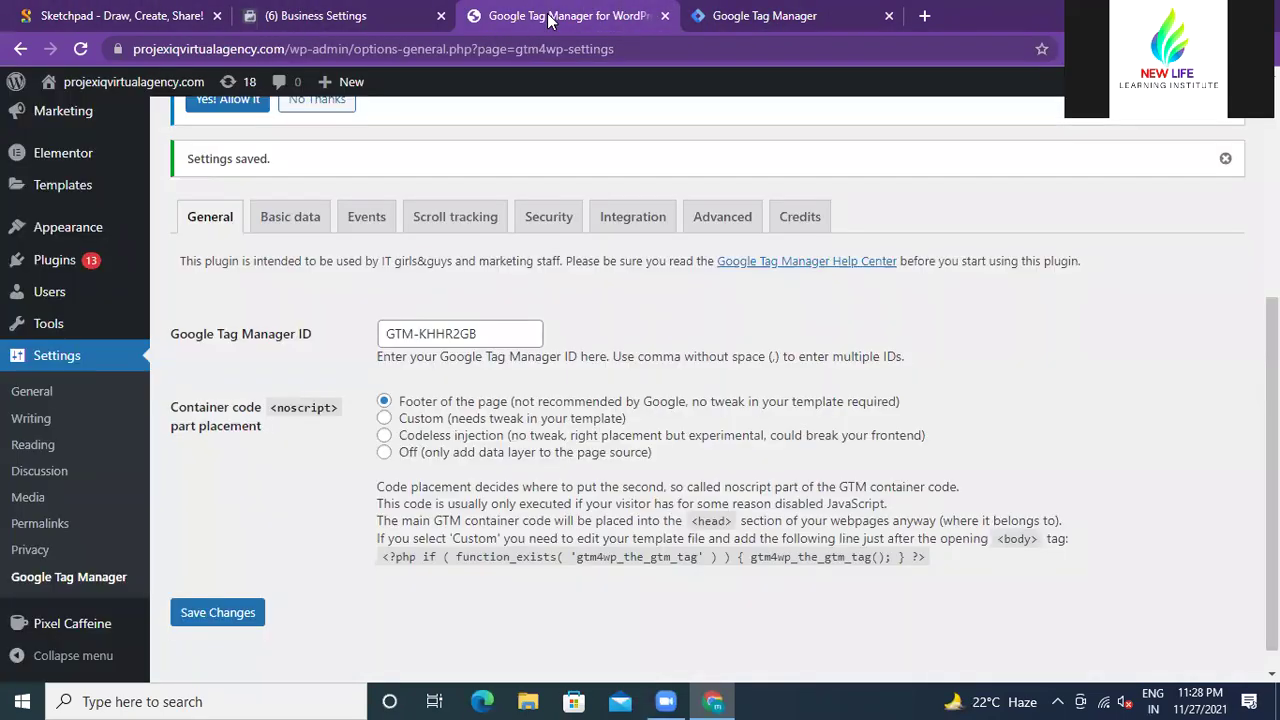
pyautogui.moveTo(100, 90)
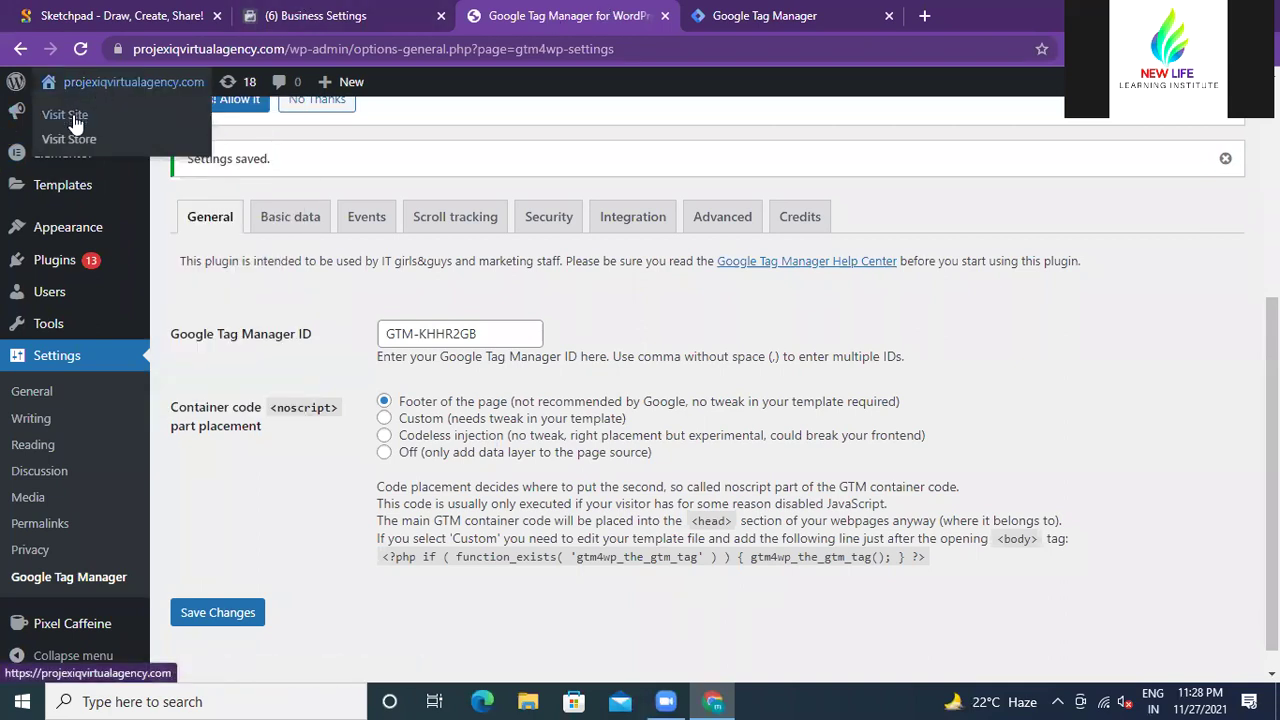
pyautogui.rightClick(74, 120)
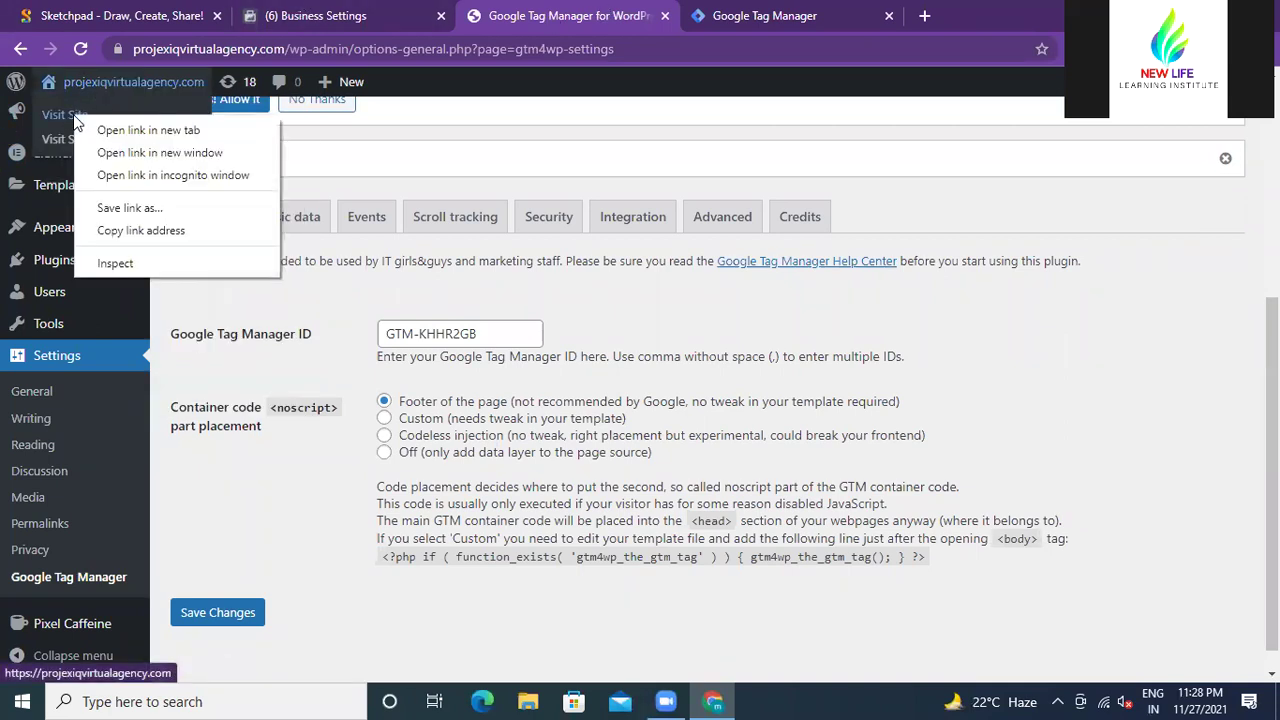
pyautogui.click(148, 131)
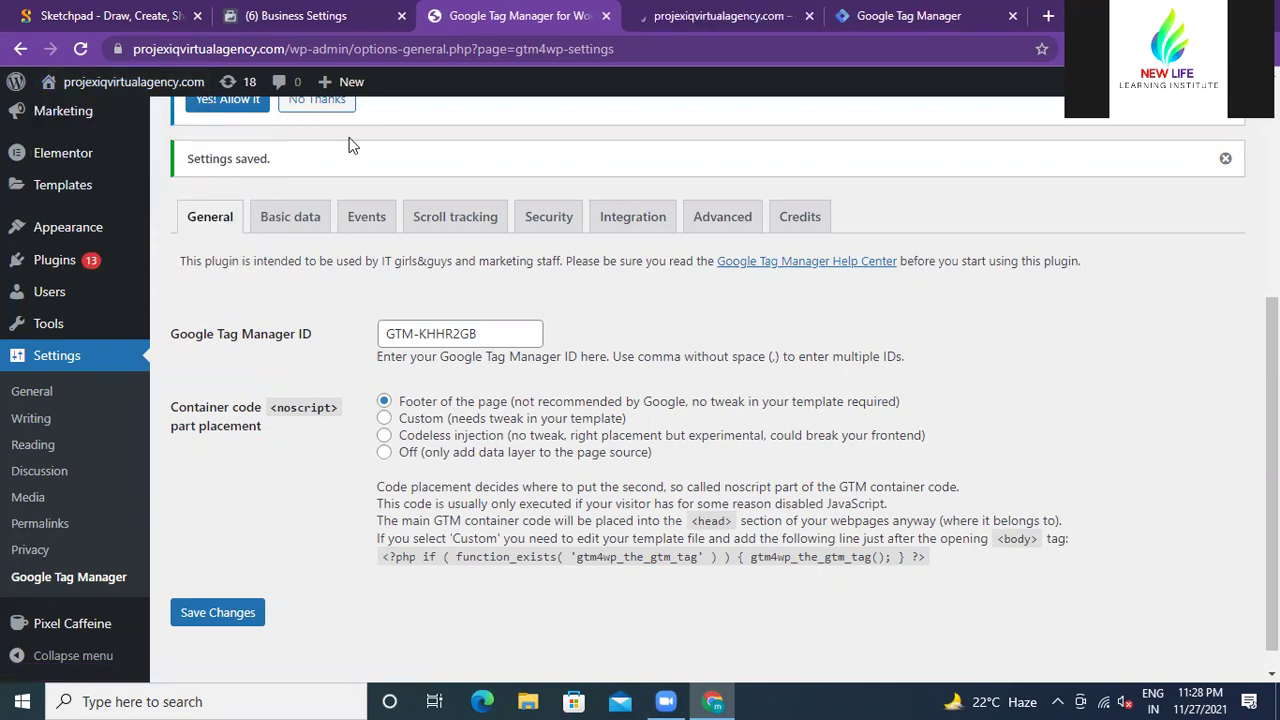
# Reload the store homepage to check for a Facebook pixel, then return to the plugin settings.
pyautogui.click(715, 18)
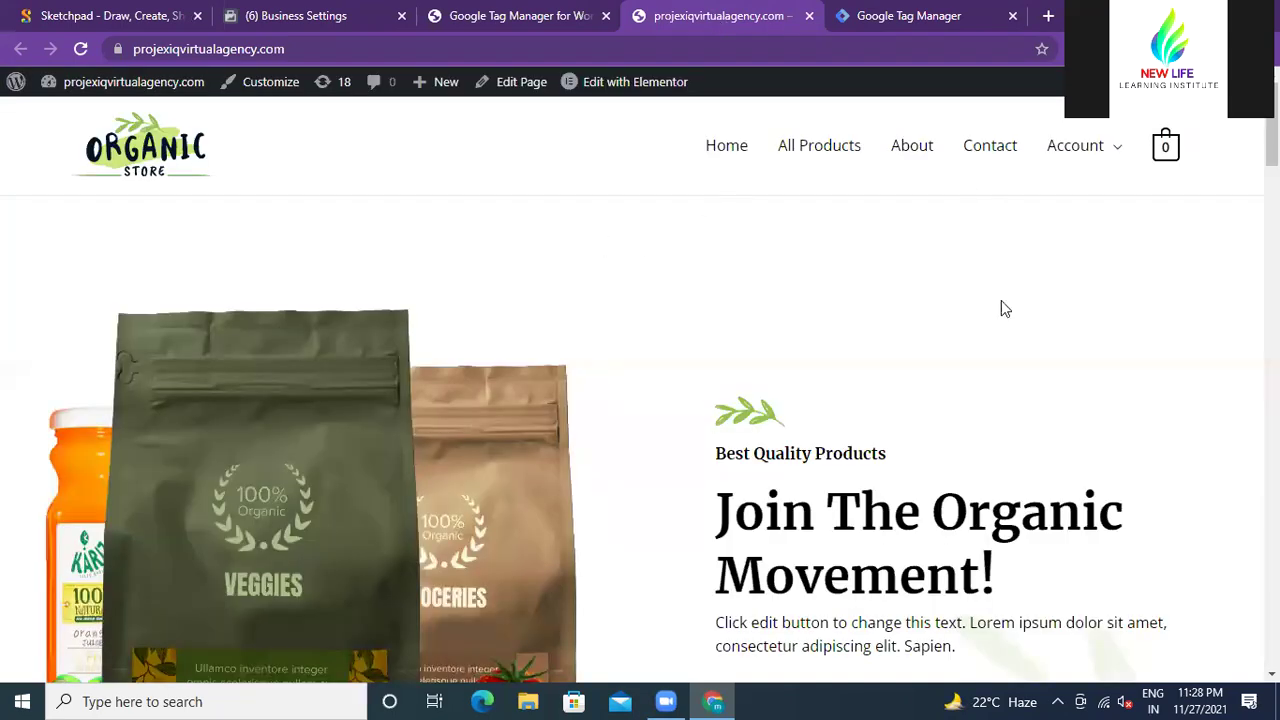
pyautogui.click(82, 49)
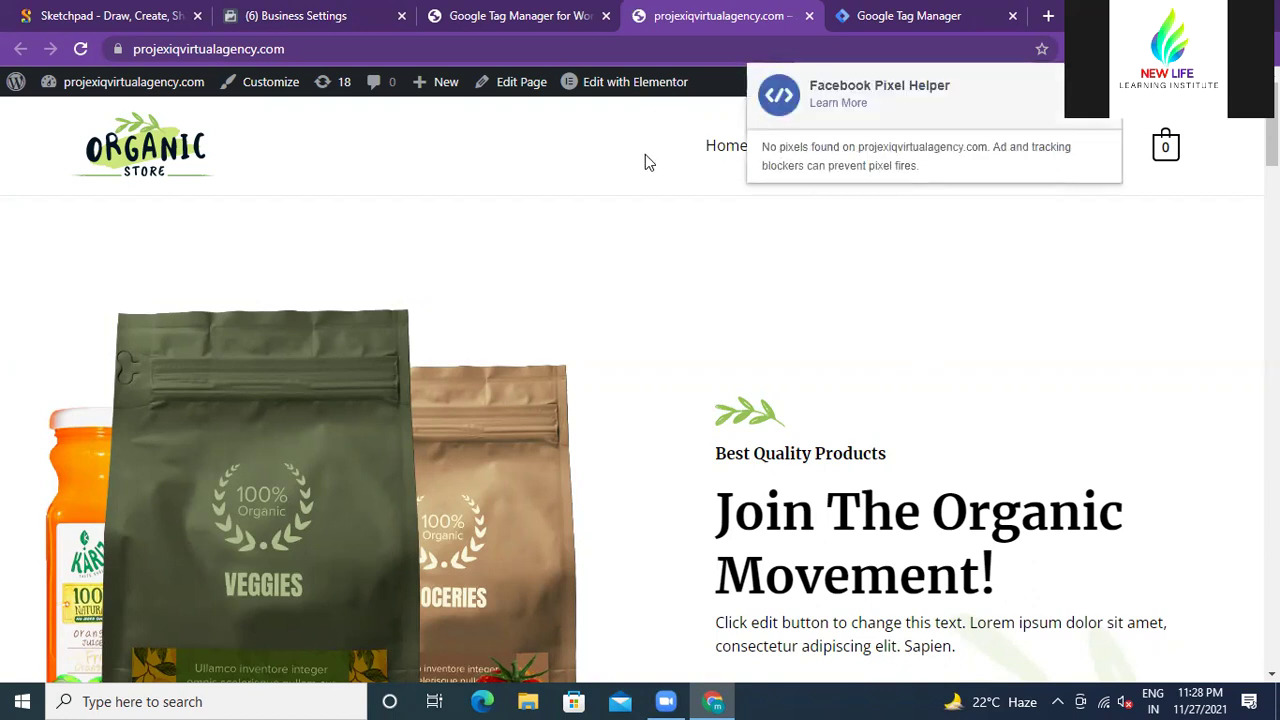
pyautogui.click(490, 20)
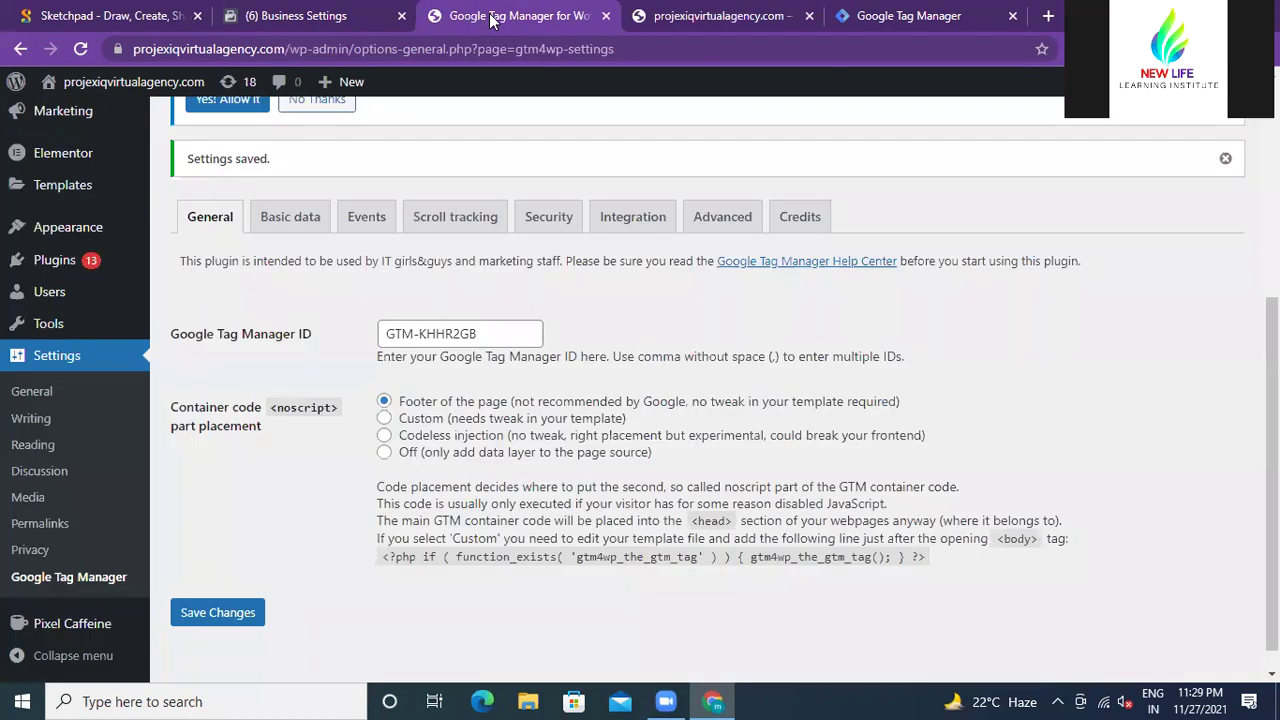
# Refresh the Tag Manager workspace overview showing Version 2, then reload the Organic Store homepage.
pyautogui.click(314, 20)
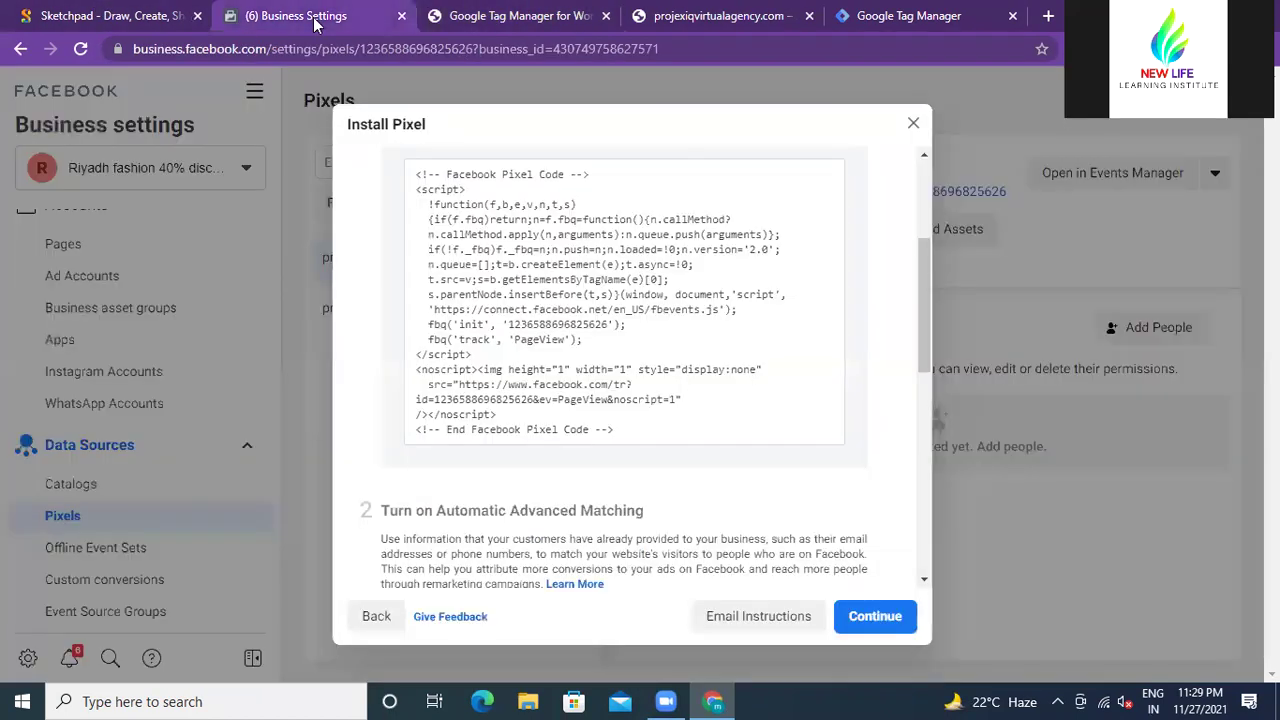
pyautogui.click(865, 24)
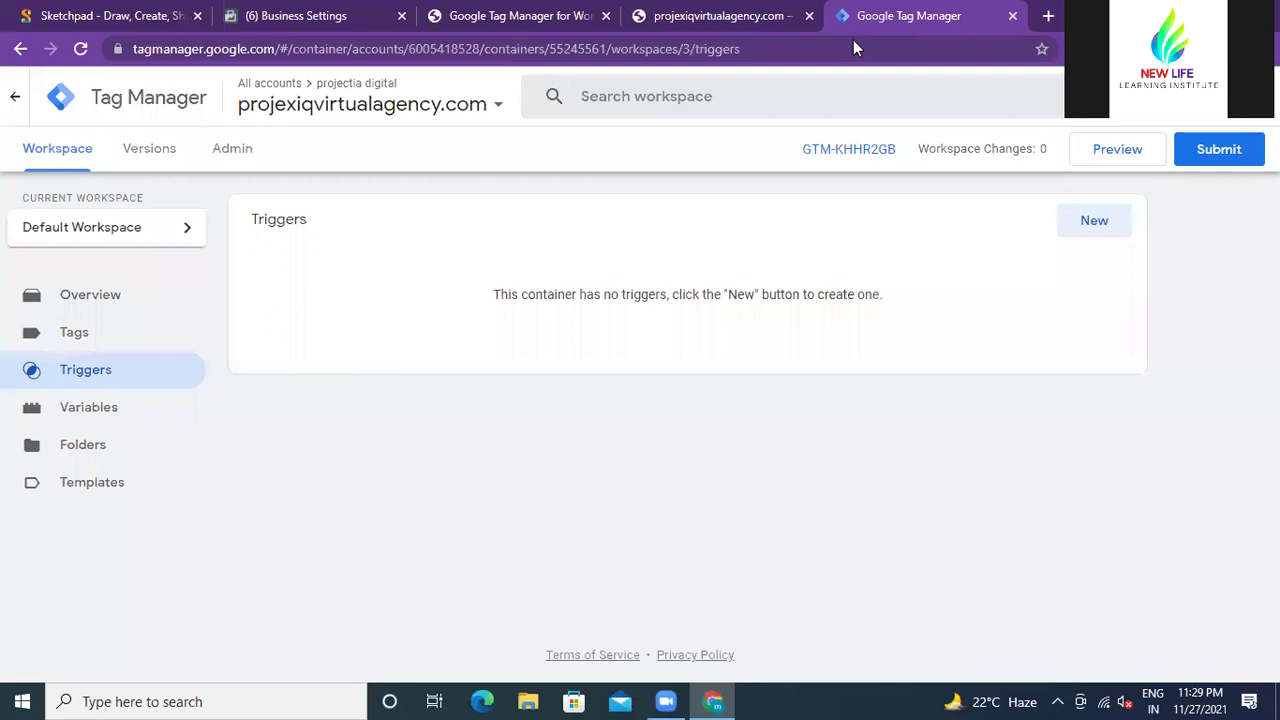
pyautogui.click(80, 49)
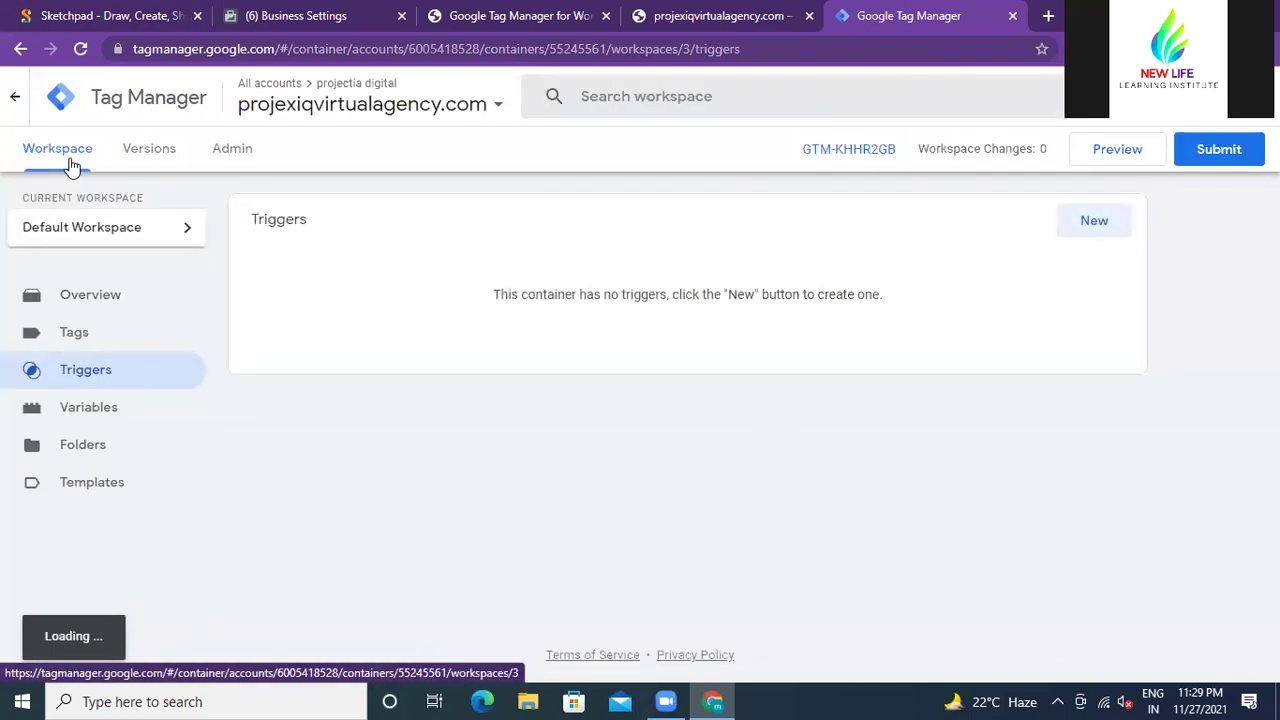
pyautogui.click(75, 155)
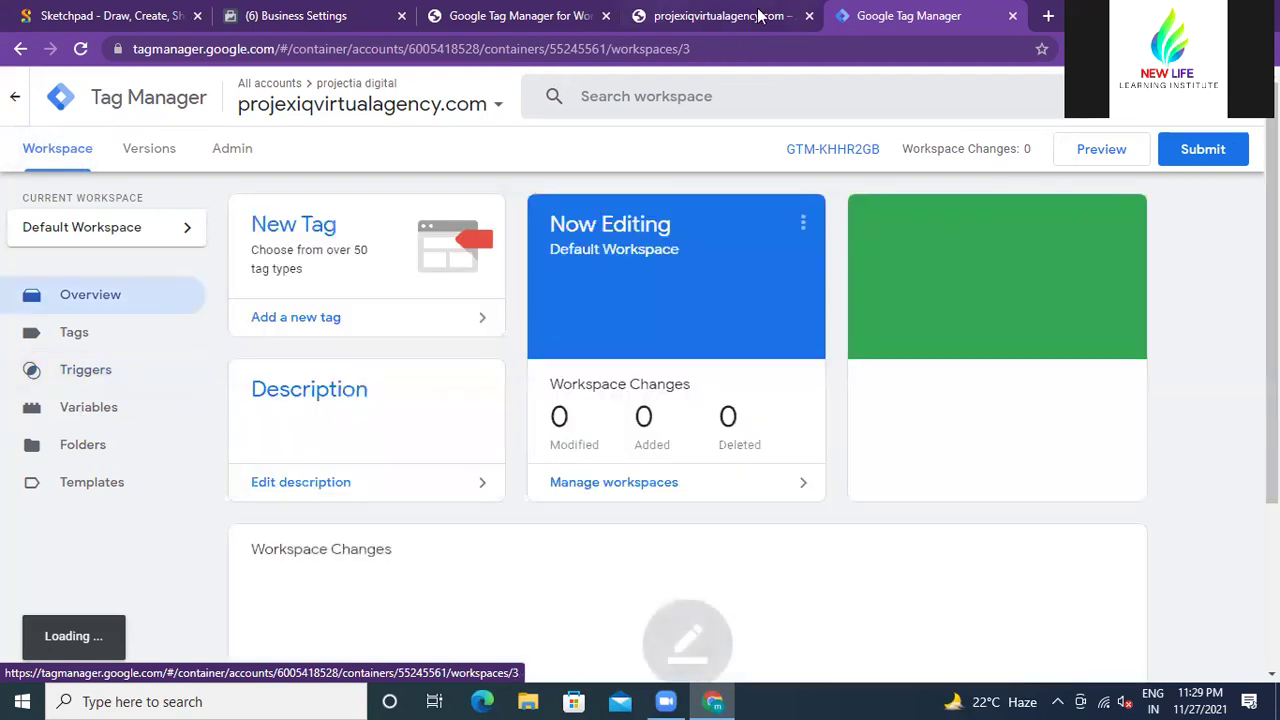
pyautogui.click(708, 17)
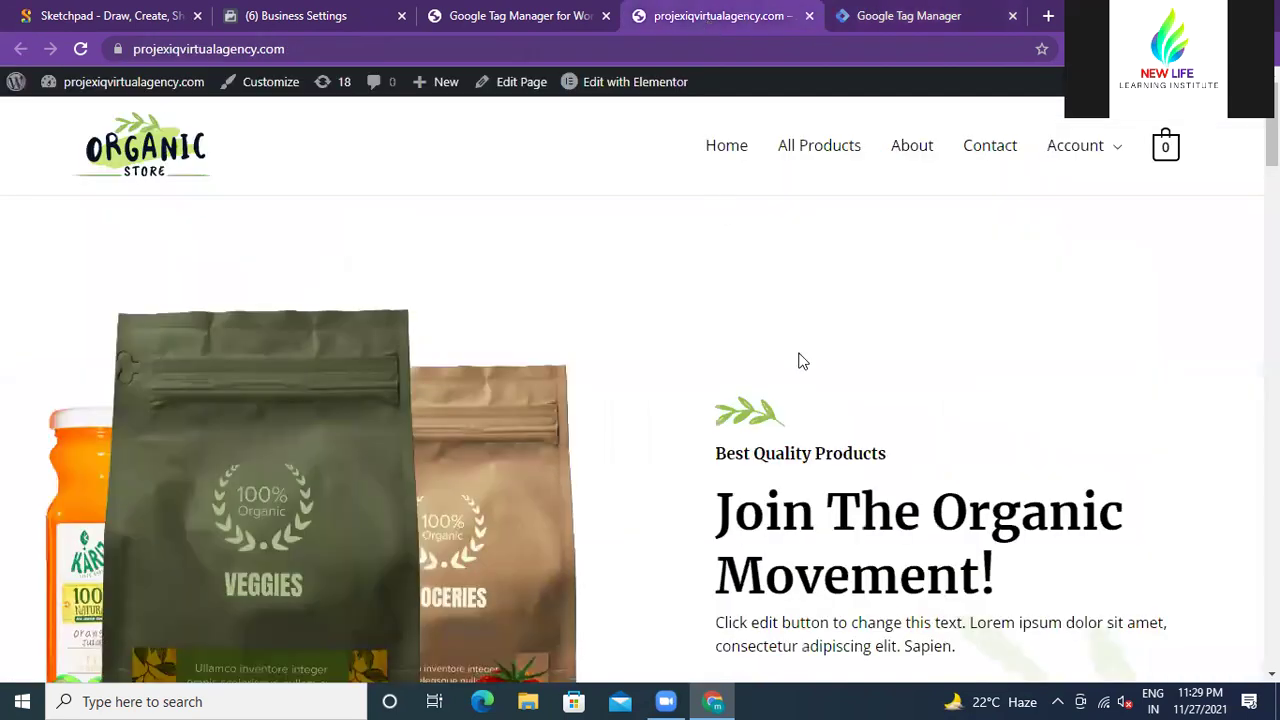
pyautogui.click(80, 49)
# Check Tag Assistant (GTM-KHHR2GB loads) and Pixel Helper (no pixel), then return to the plugin settings.
pyautogui.click(1078, 49)
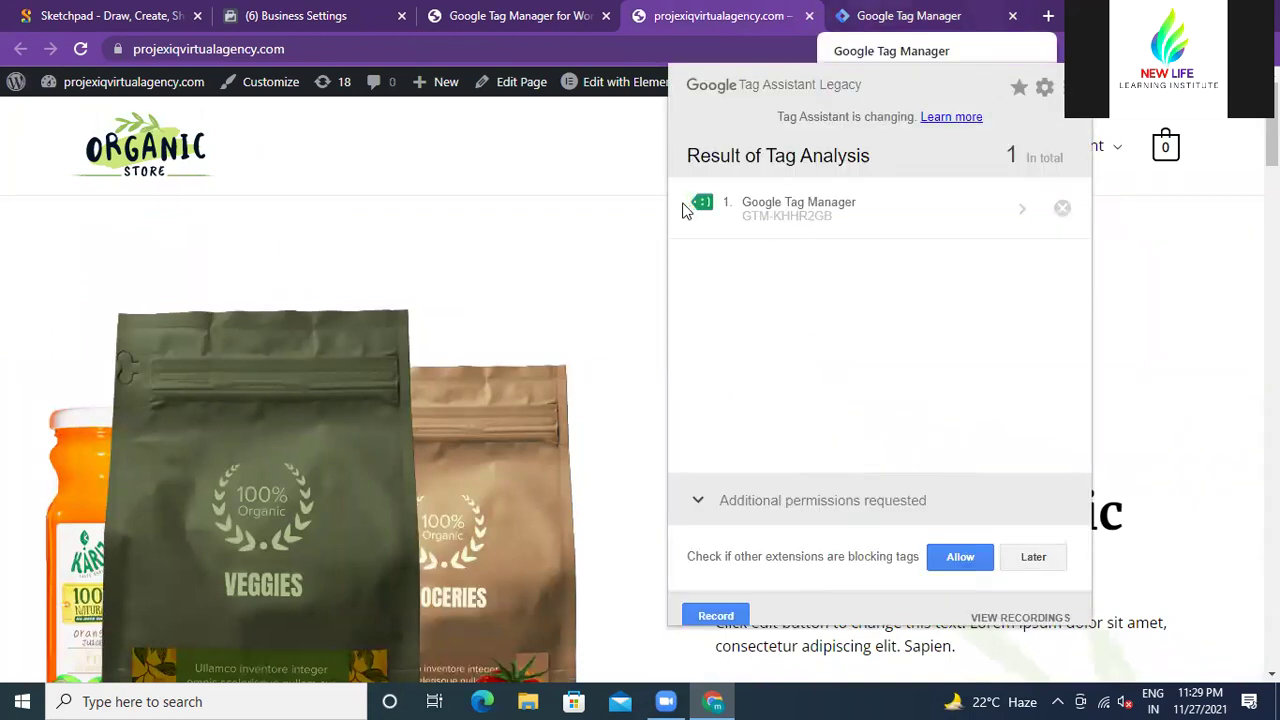
pyautogui.click(600, 280)
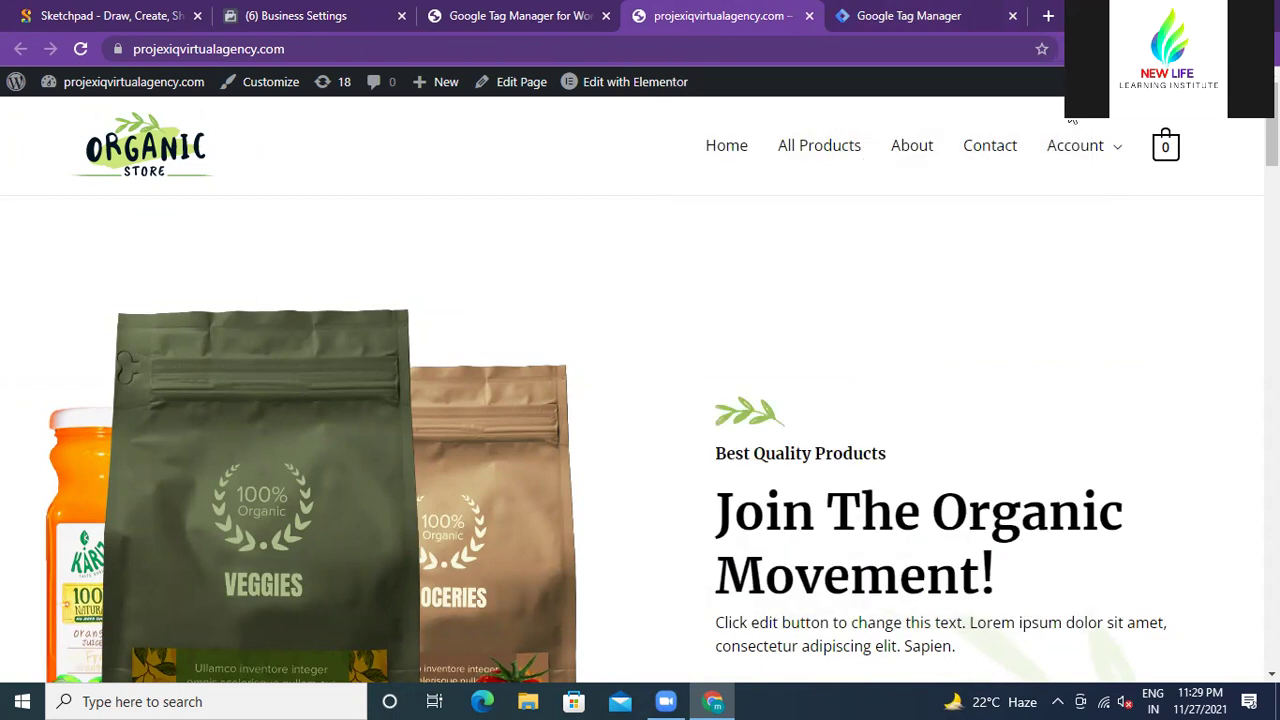
pyautogui.click(1110, 48)
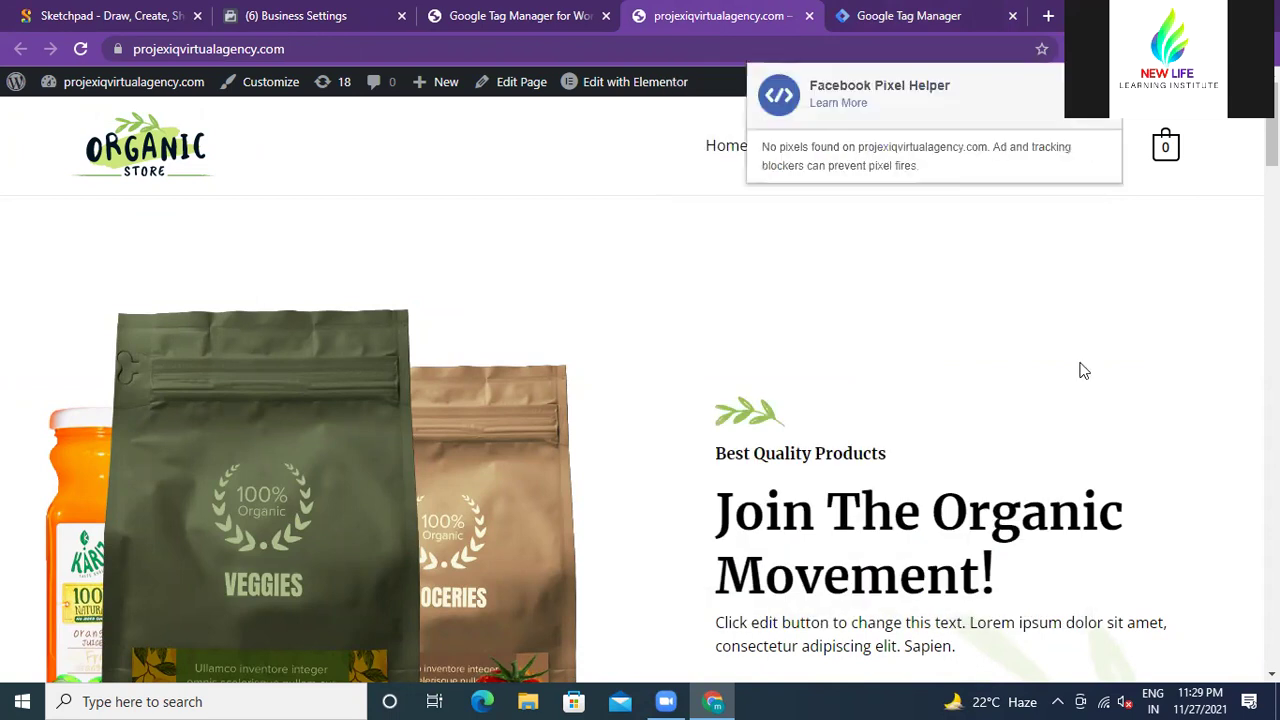
pyautogui.click(988, 277)
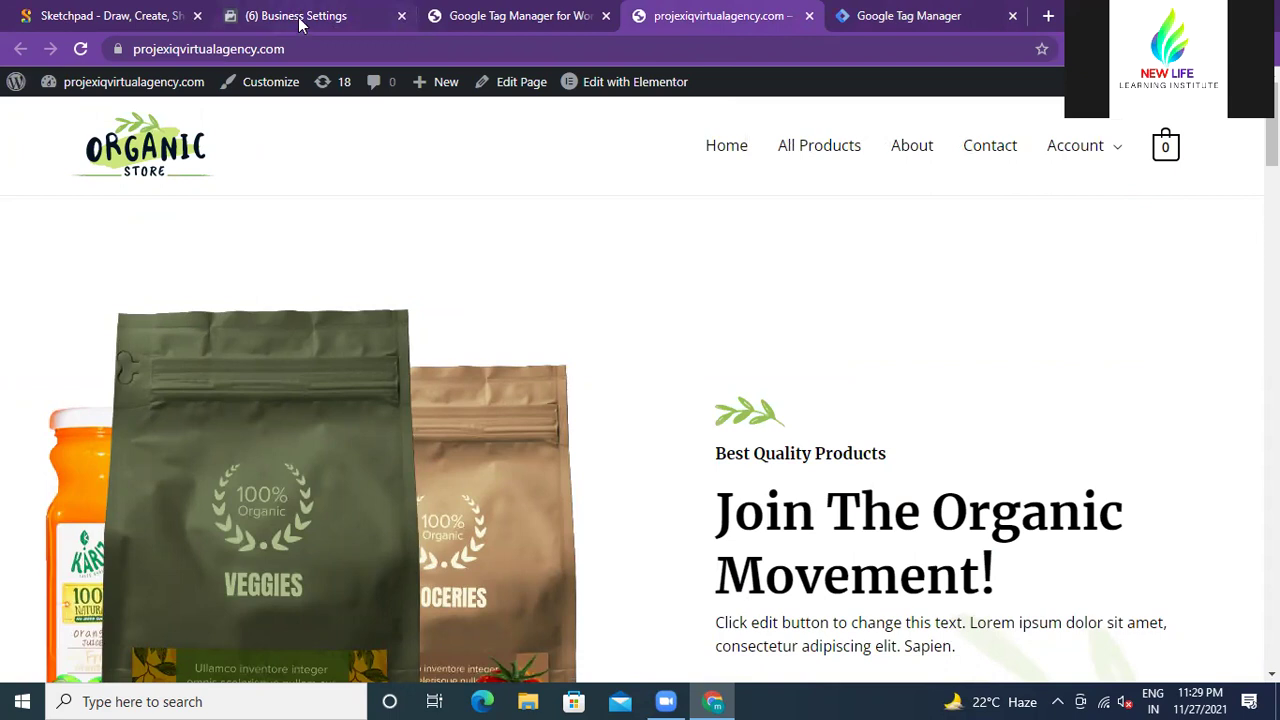
pyautogui.click(520, 16)
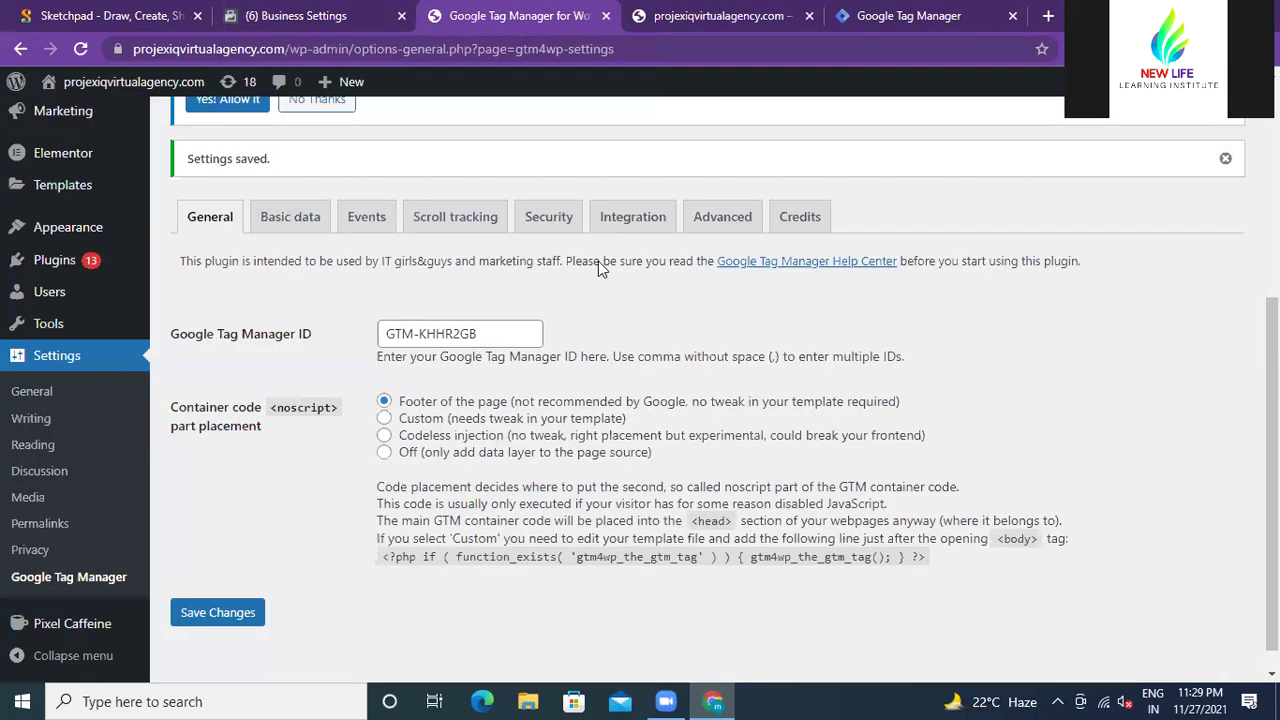
# Review the Facebook base code tag's pixel HTML and All Pages trigger, then return to the store homepage.
pyautogui.click(880, 16)
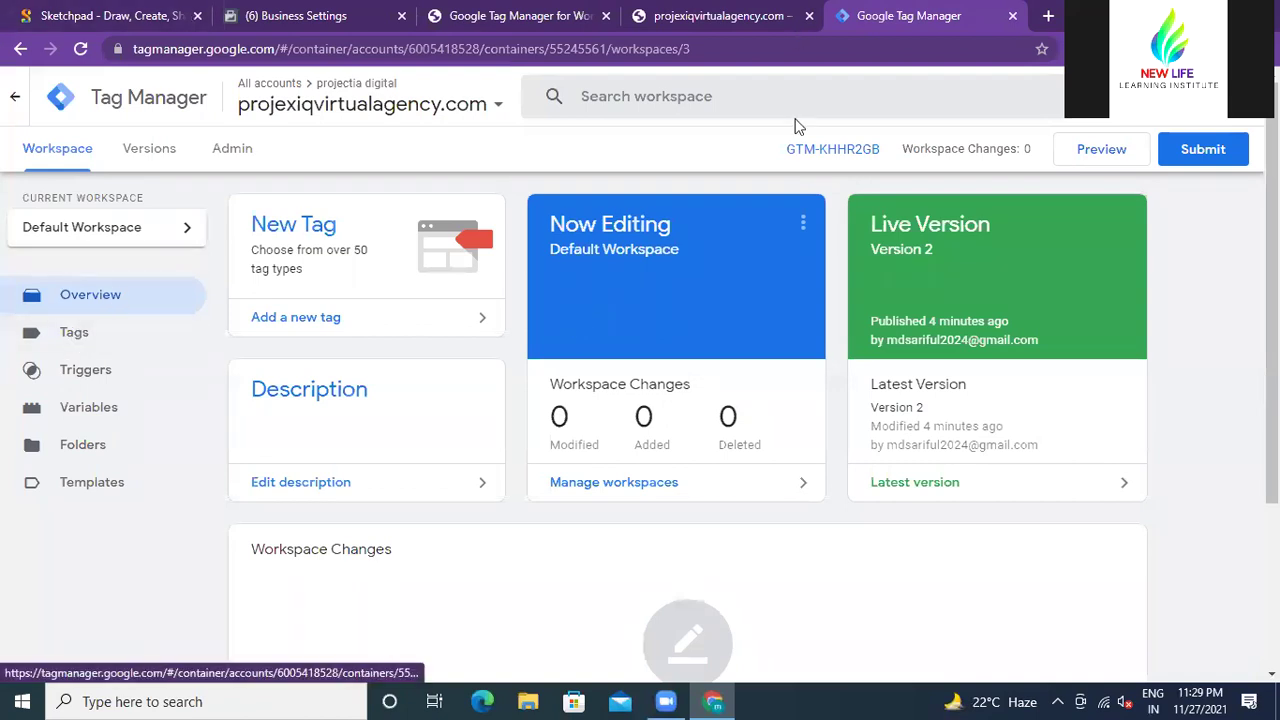
pyautogui.click(75, 336)
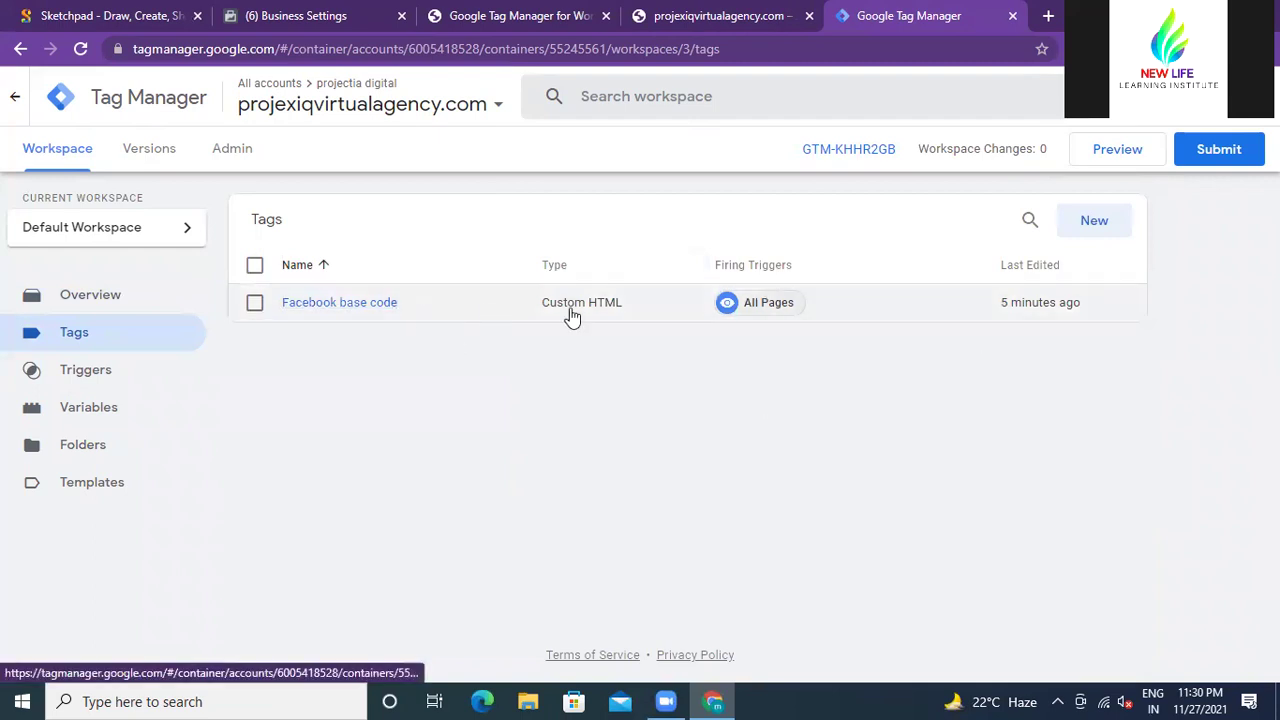
pyautogui.click(353, 306)
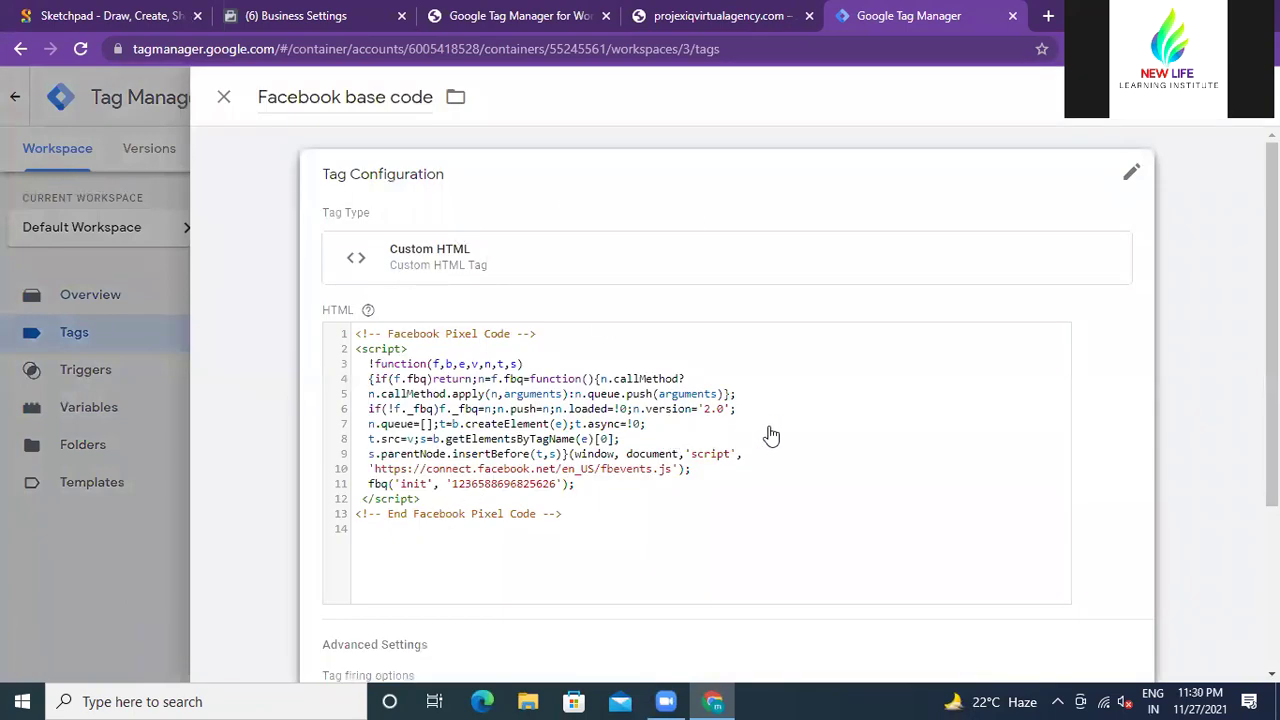
pyautogui.scroll(-2, 771, 435)
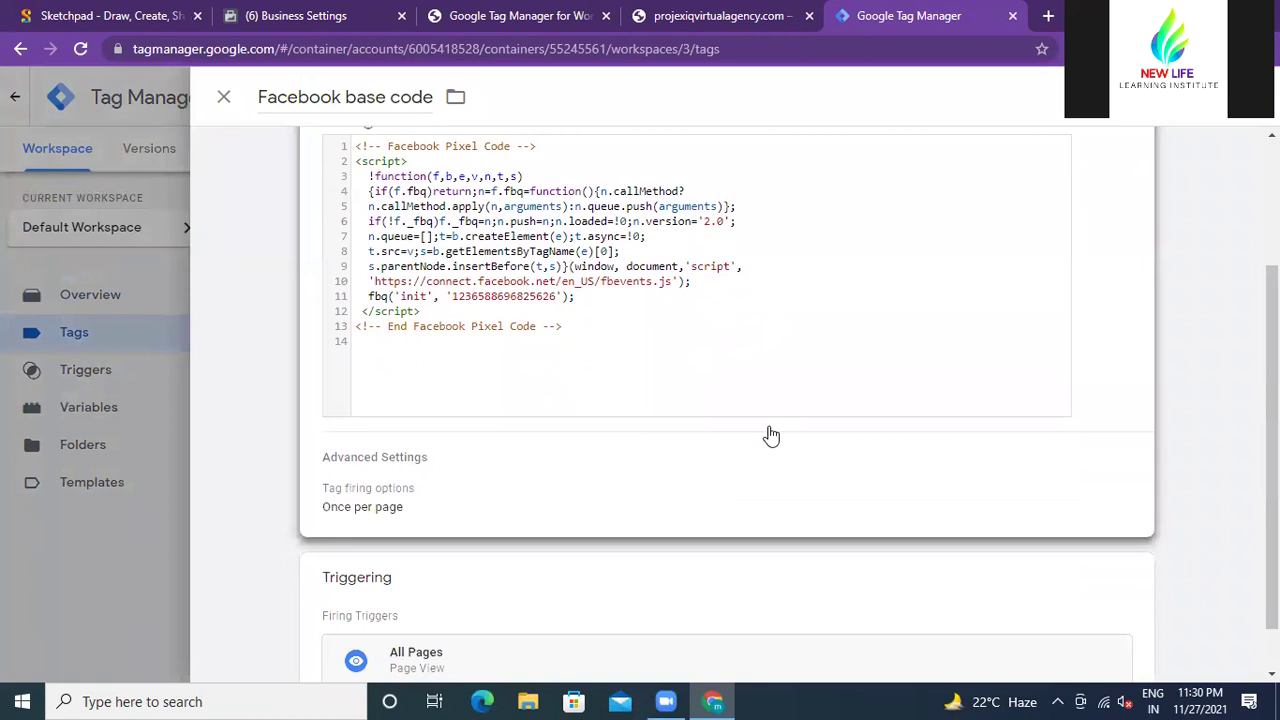
pyautogui.scroll(-1, 611, 365)
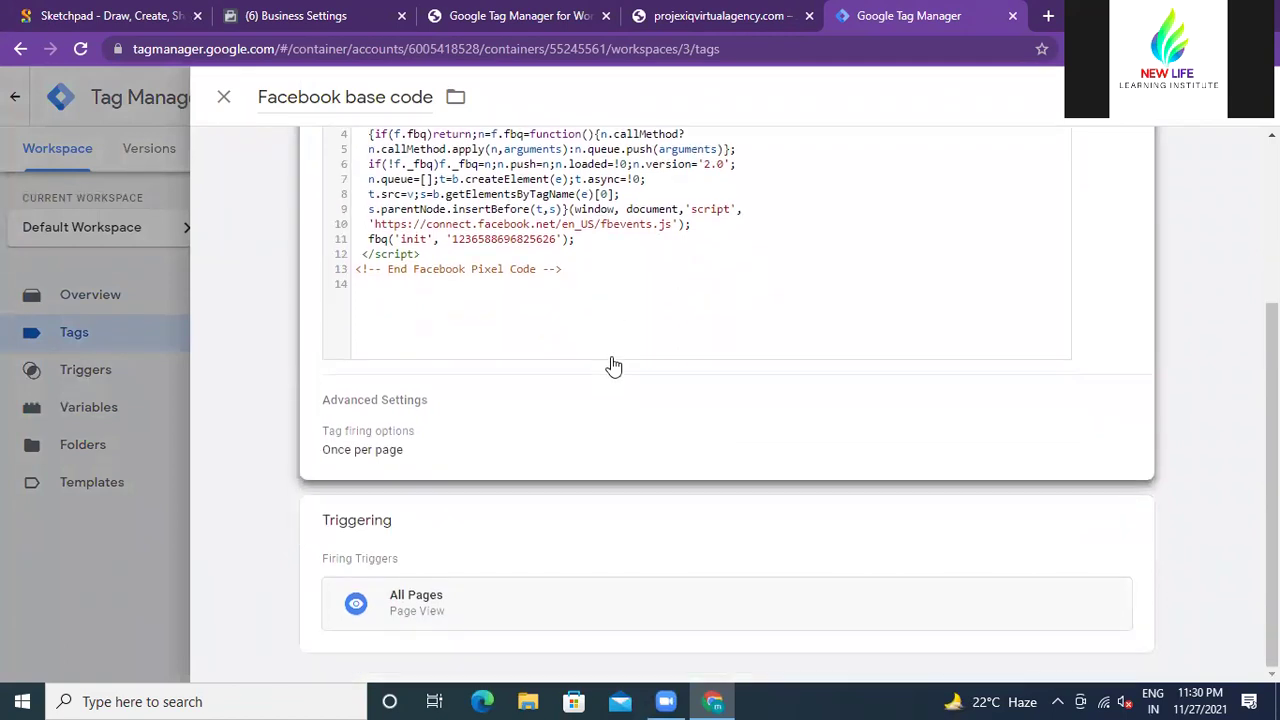
pyautogui.scroll(2, 613, 366)
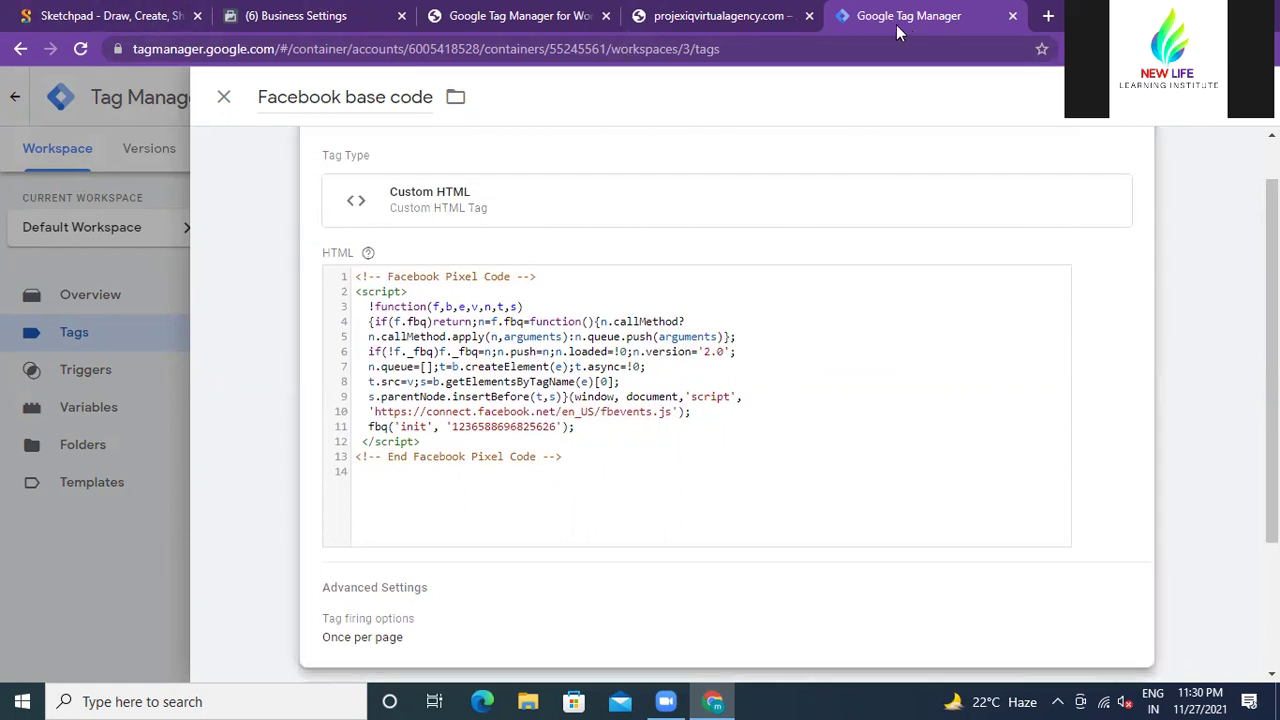
pyautogui.click(722, 16)
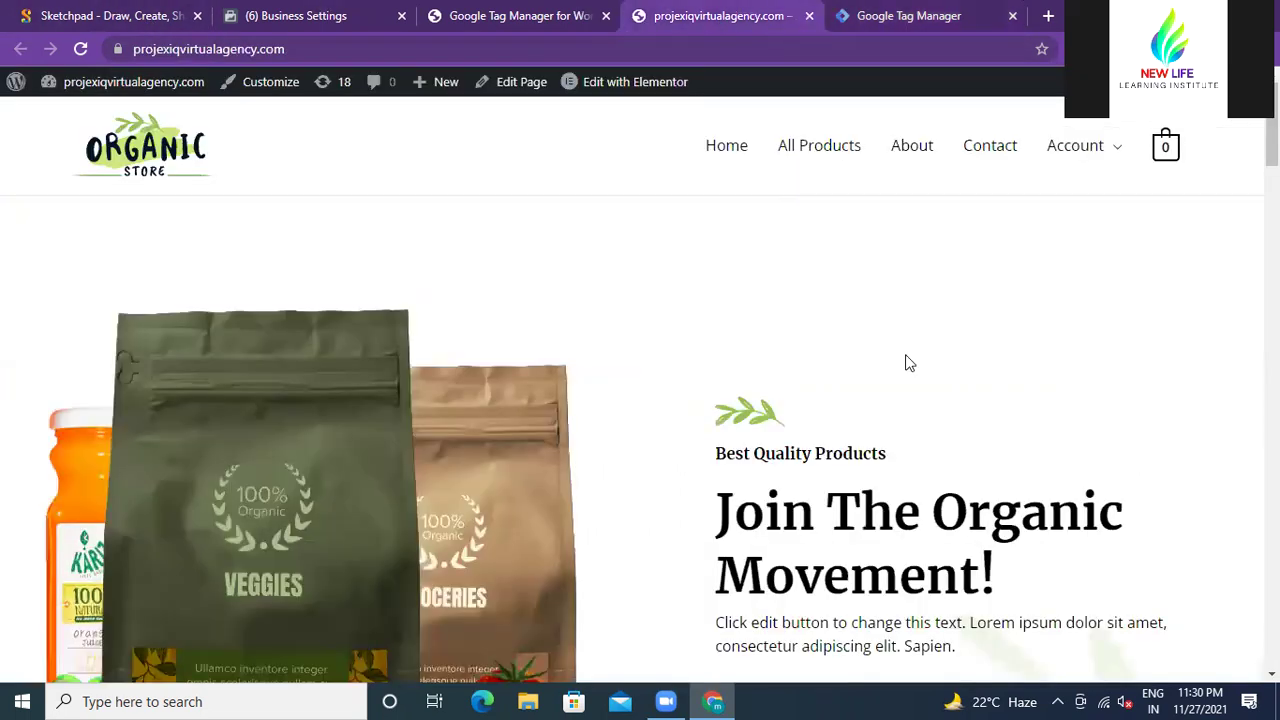
# Reload the store homepage and check it for Facebook pixels, finding none.
pyautogui.click(82, 50)
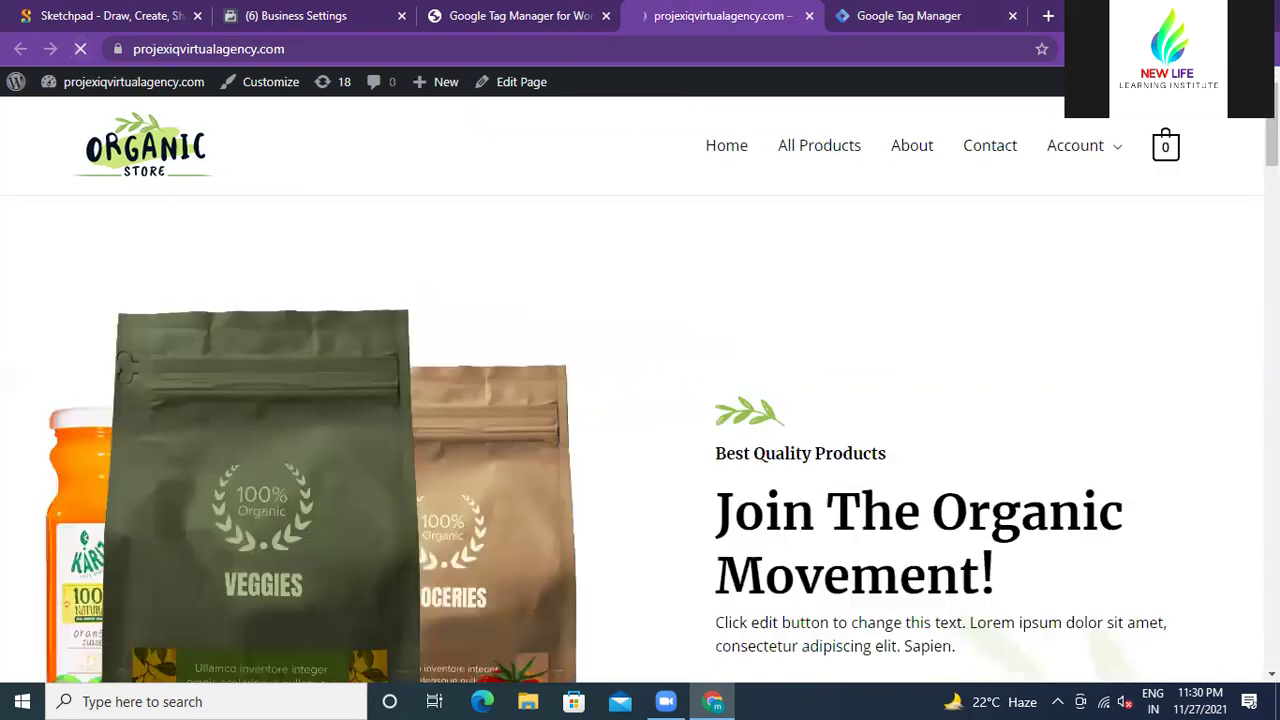
pyautogui.click(1100, 49)
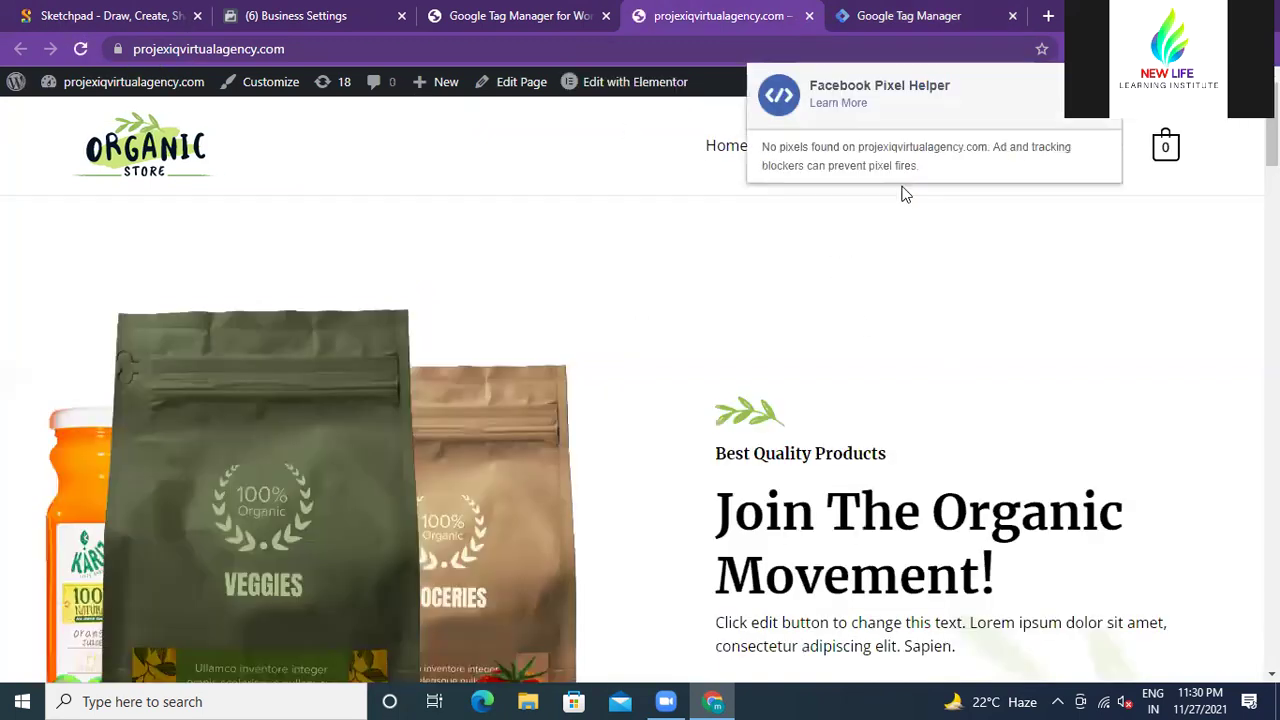
pyautogui.click(891, 285)
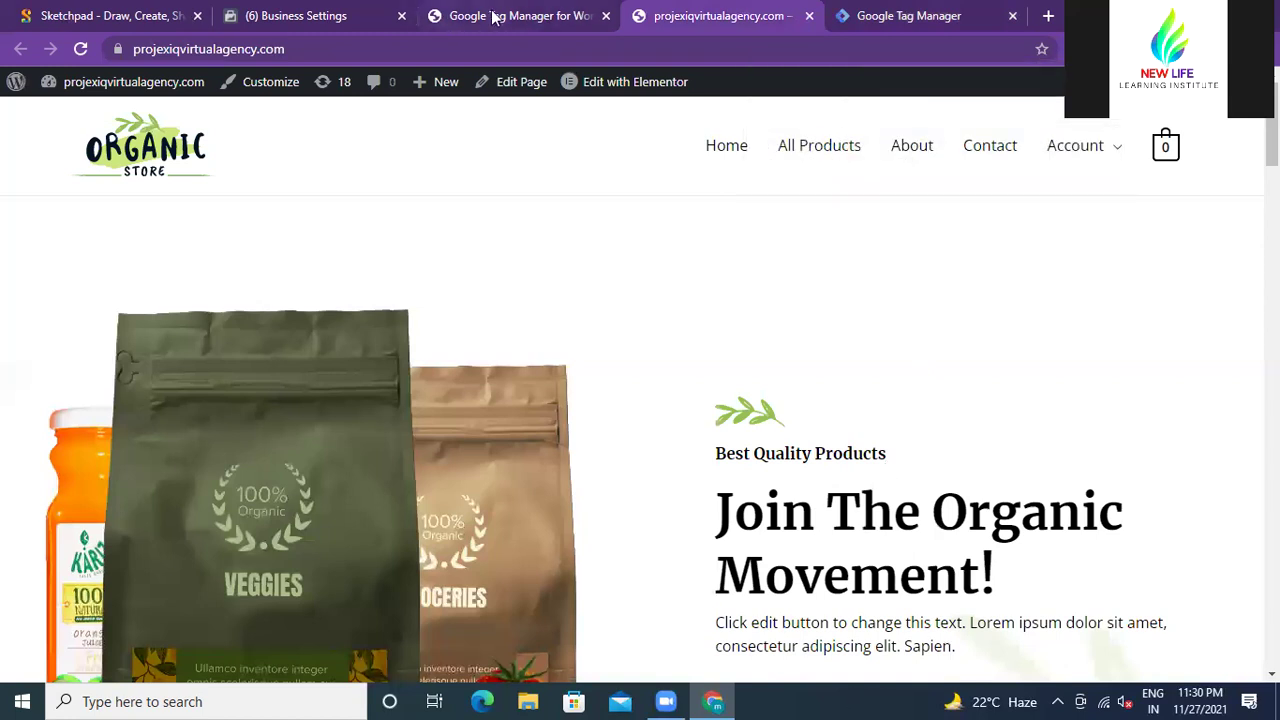
# Copy the Facebook pixel base code from the Install Pixel dialog in Business Settings.
pyautogui.click(492, 17)
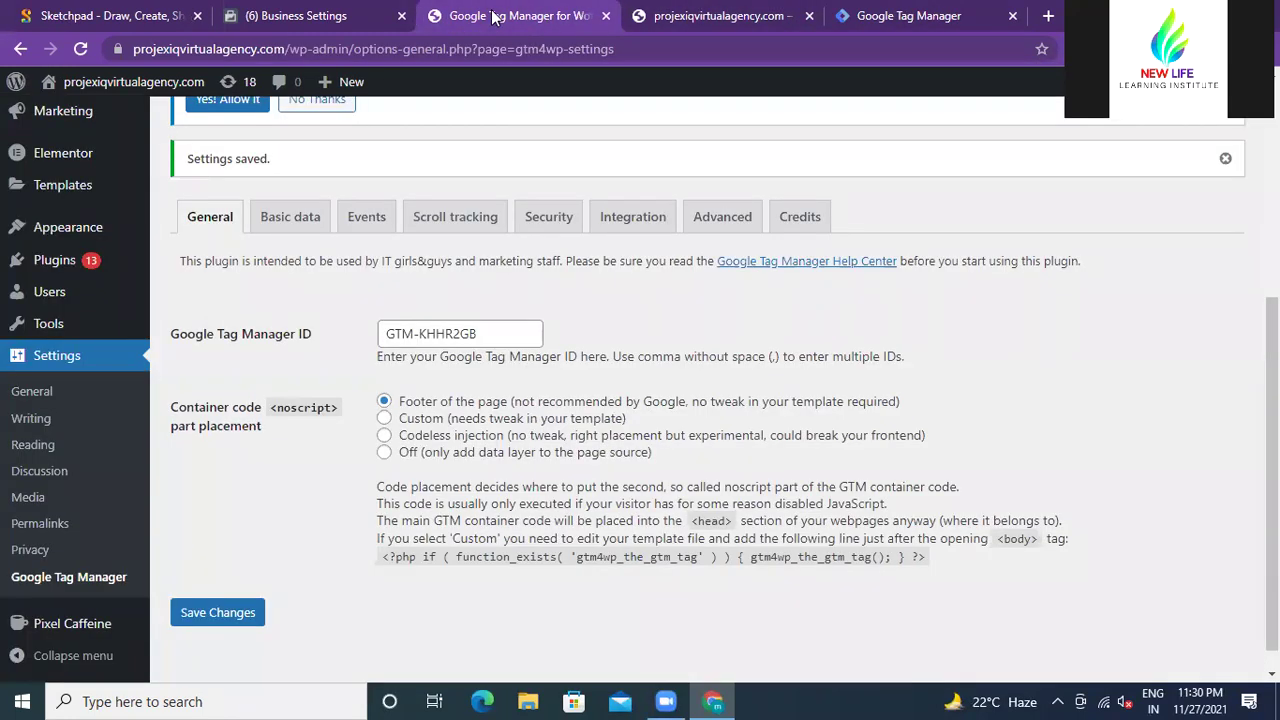
pyautogui.click(302, 15)
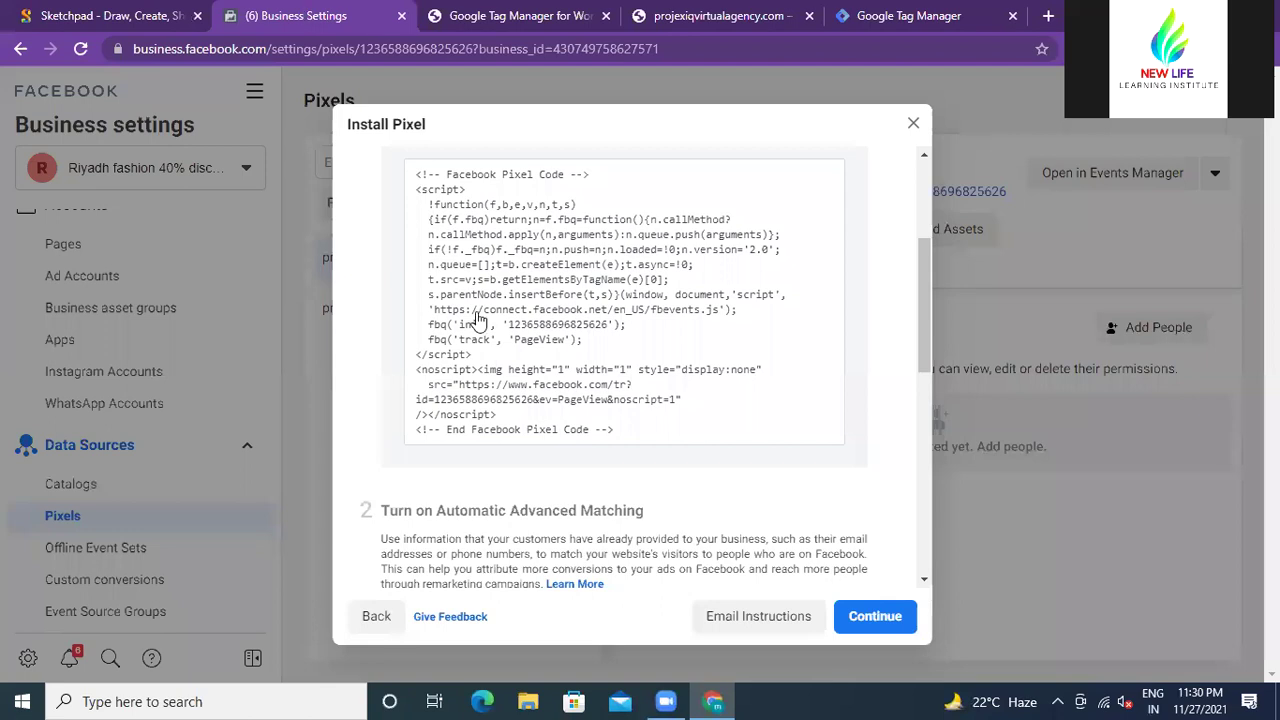
pyautogui.click(640, 320)
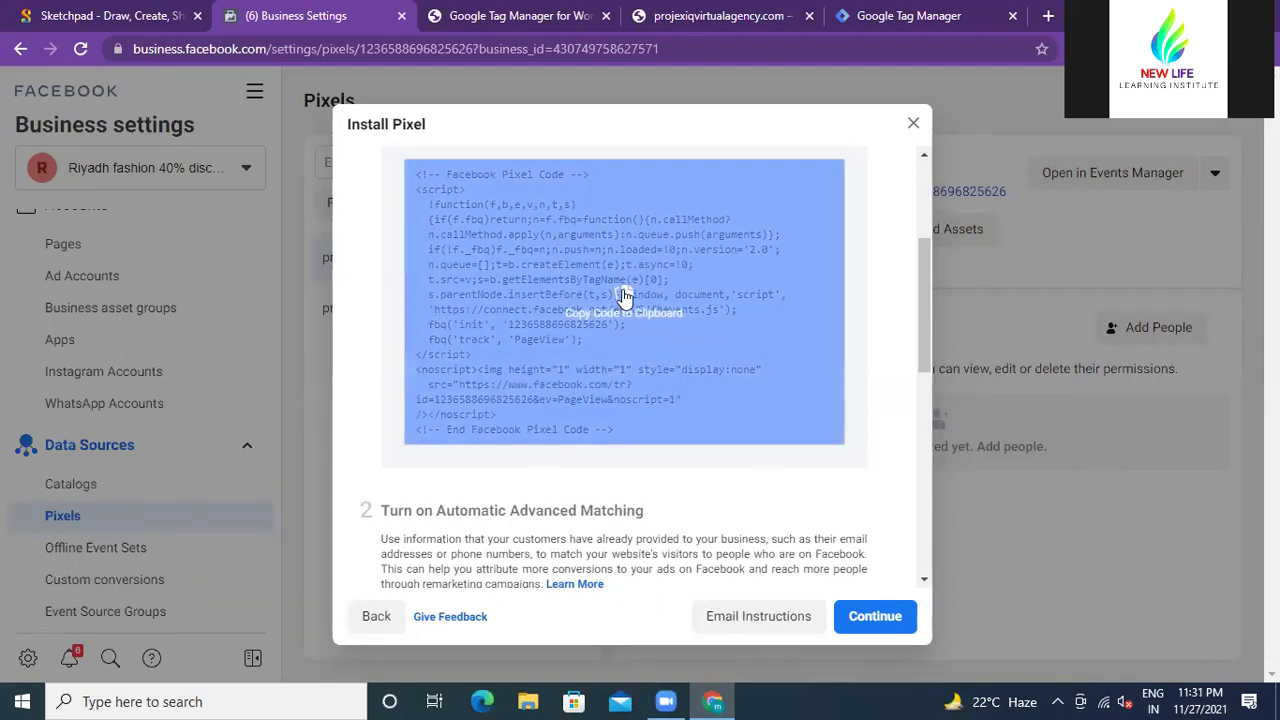
pyautogui.click(624, 292)
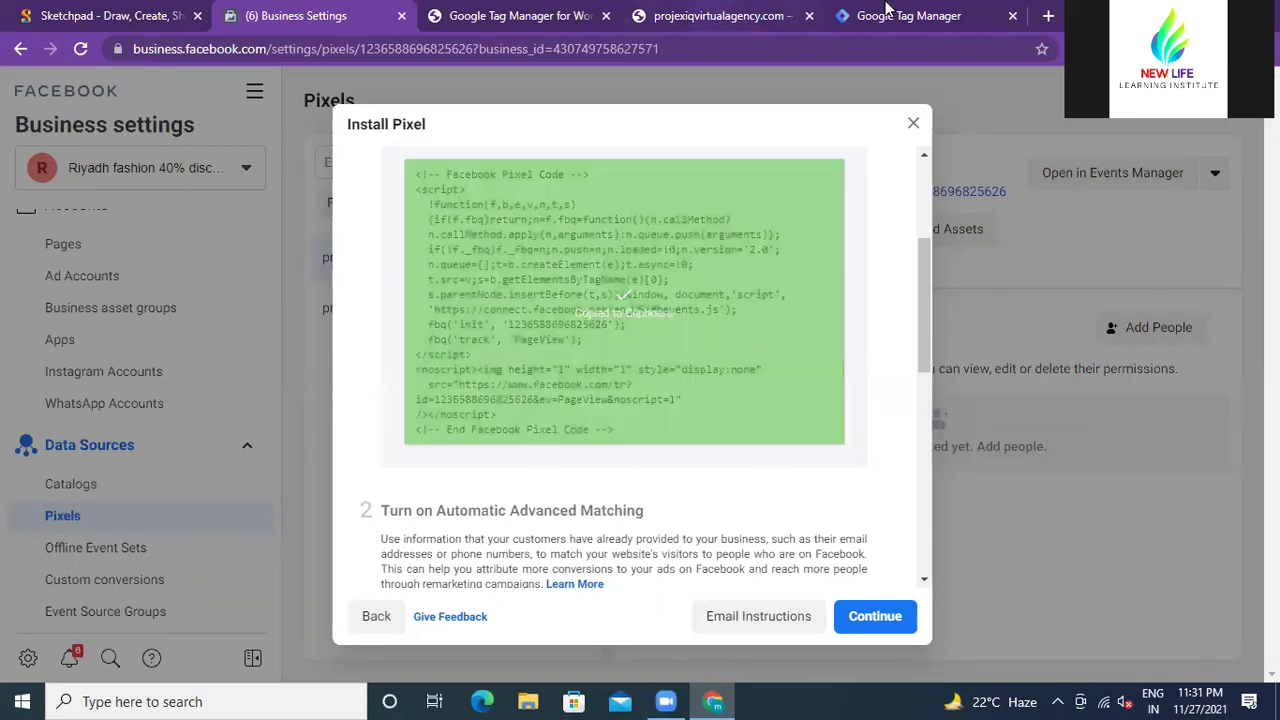
# Edit the Facebook base code tag configuration and review its once-per-page firing and All Pages trigger.
pyautogui.click(880, 16)
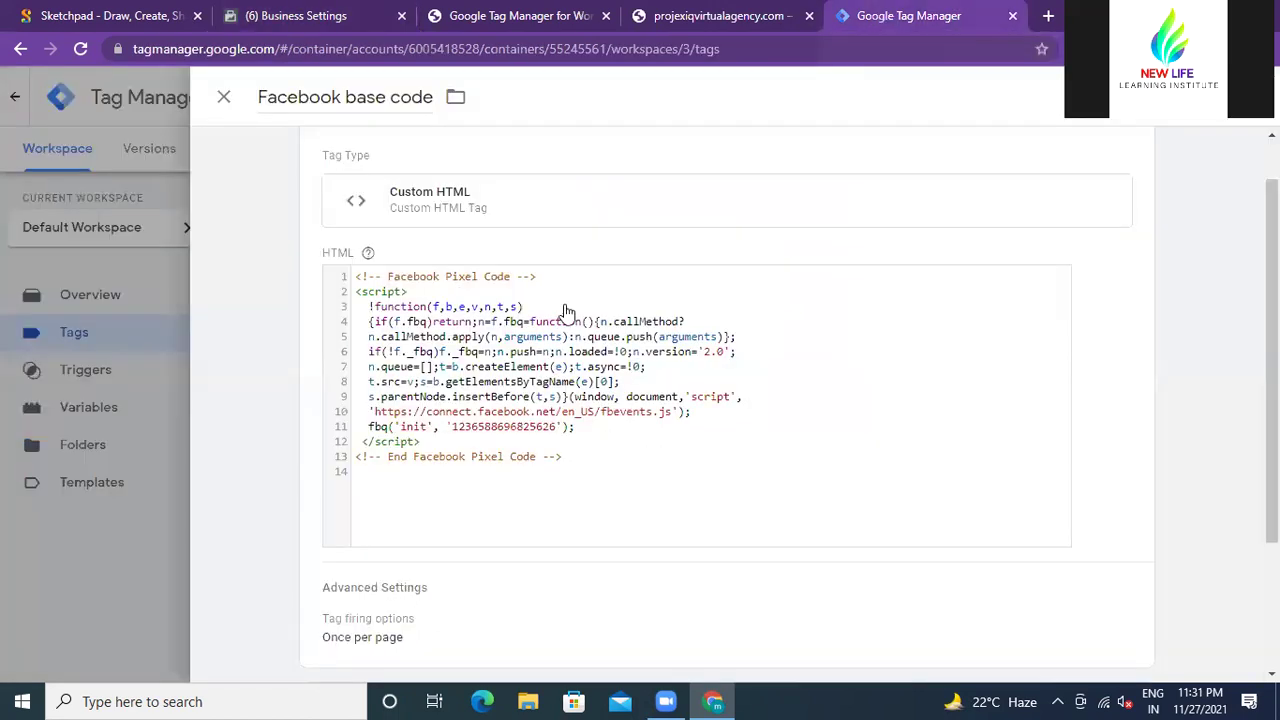
pyautogui.scroll(-1, 701, 432)
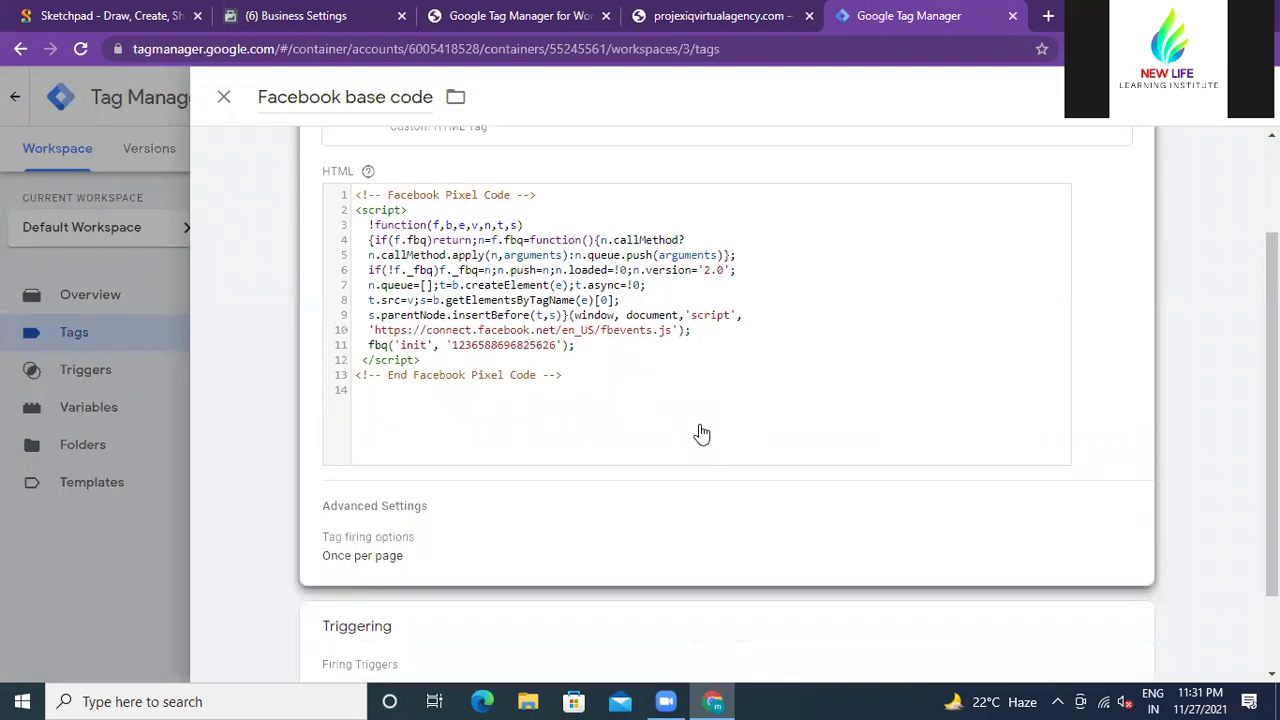
pyautogui.scroll(2, 701, 432)
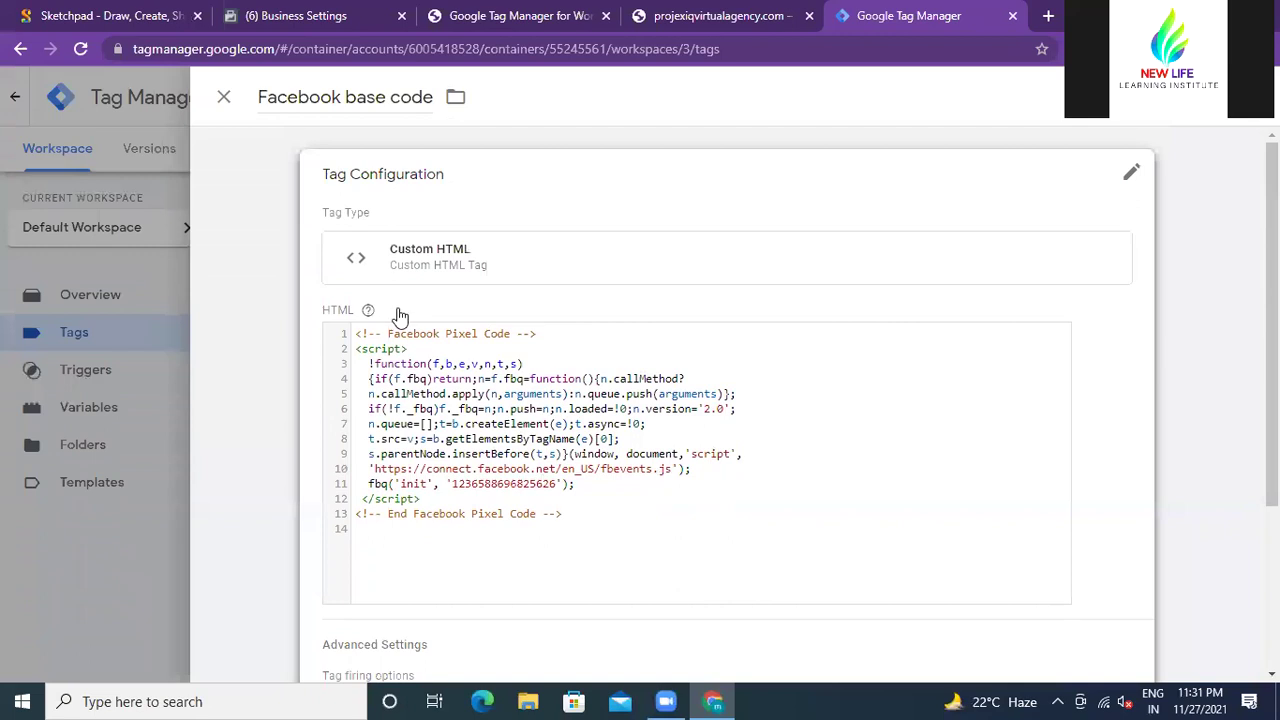
pyautogui.moveTo(1109, 194)
pyautogui.click(1132, 178)
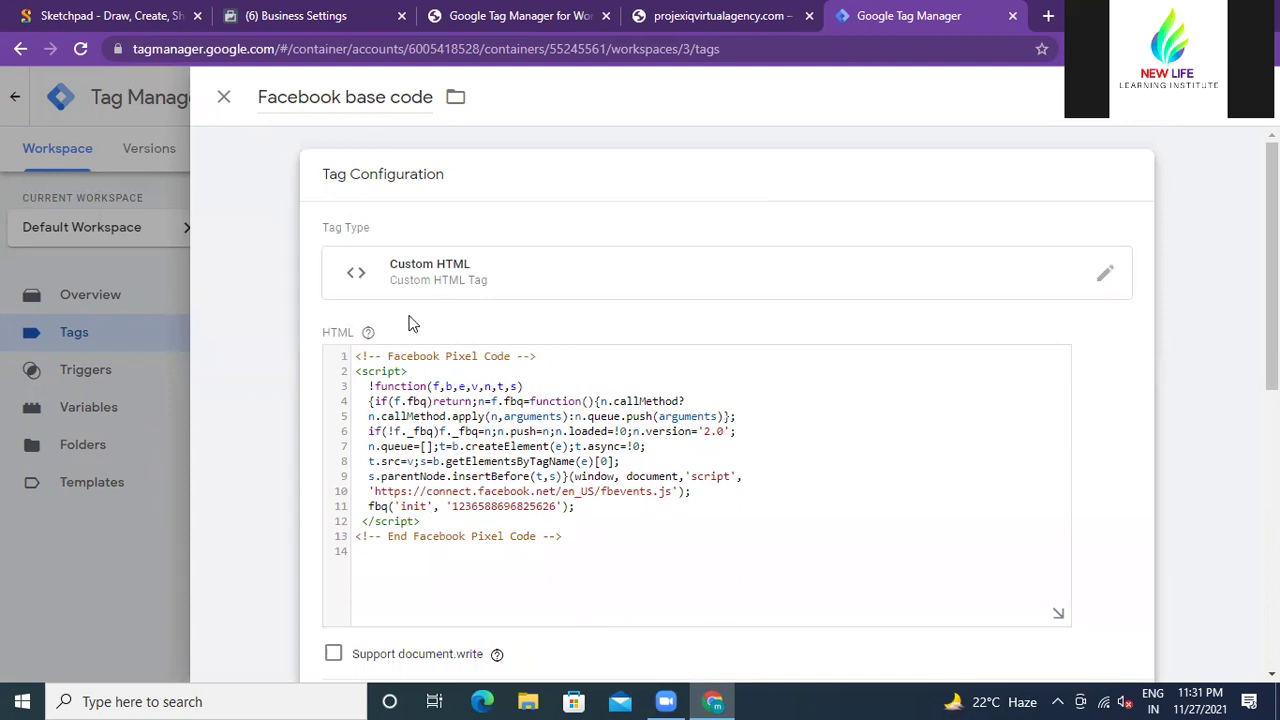
pyautogui.scroll(-1, 518, 548)
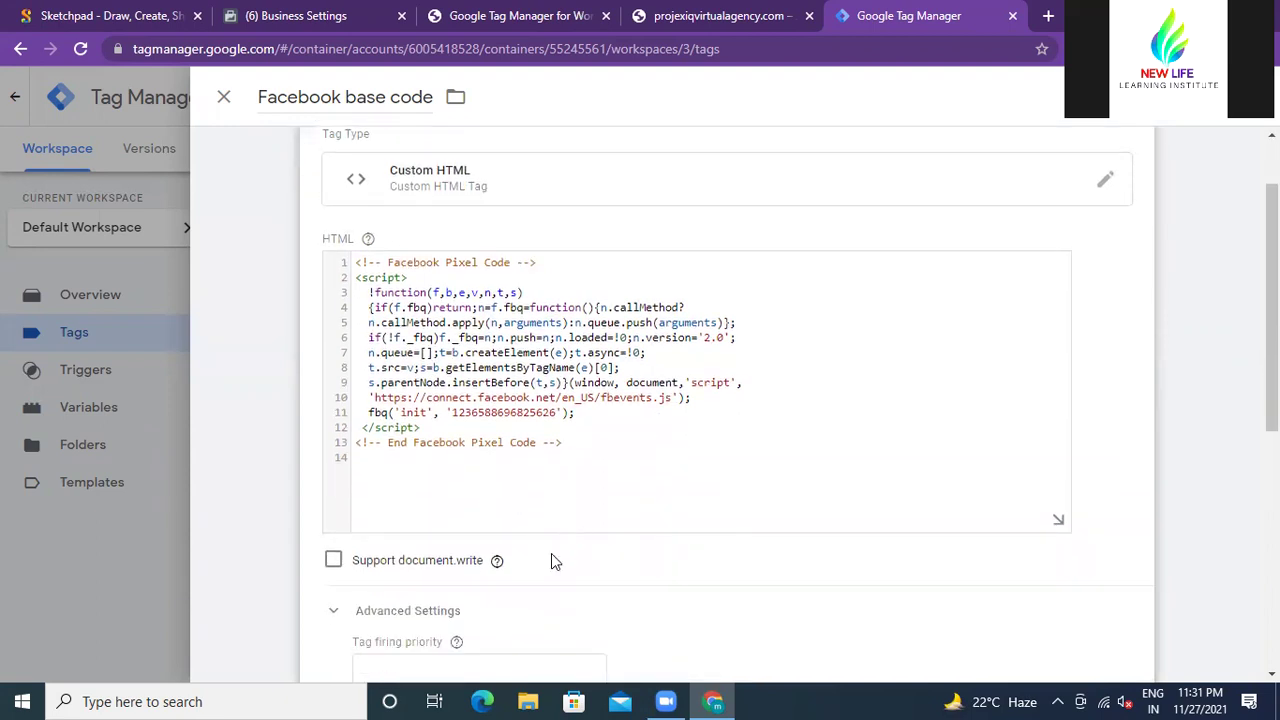
pyautogui.scroll(-3, 551, 560)
pyautogui.scroll(-2, 551, 560)
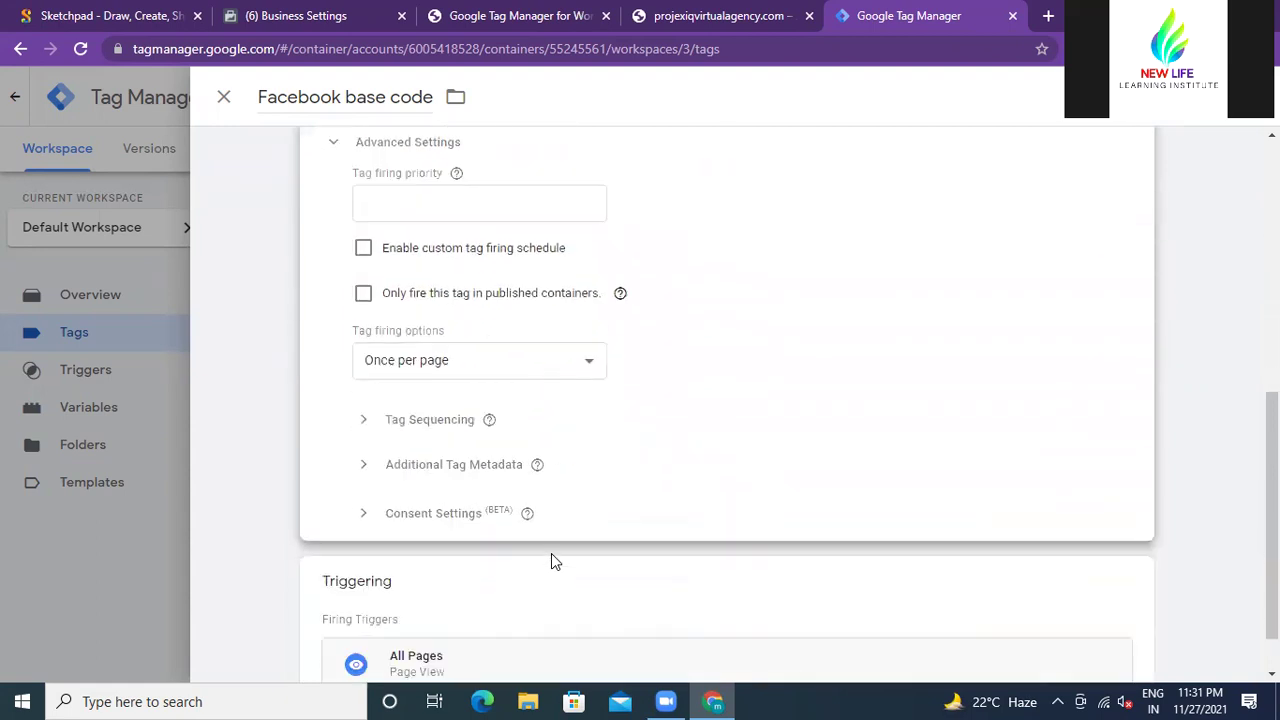
pyautogui.scroll(1, 551, 560)
pyautogui.scroll(-2, 551, 558)
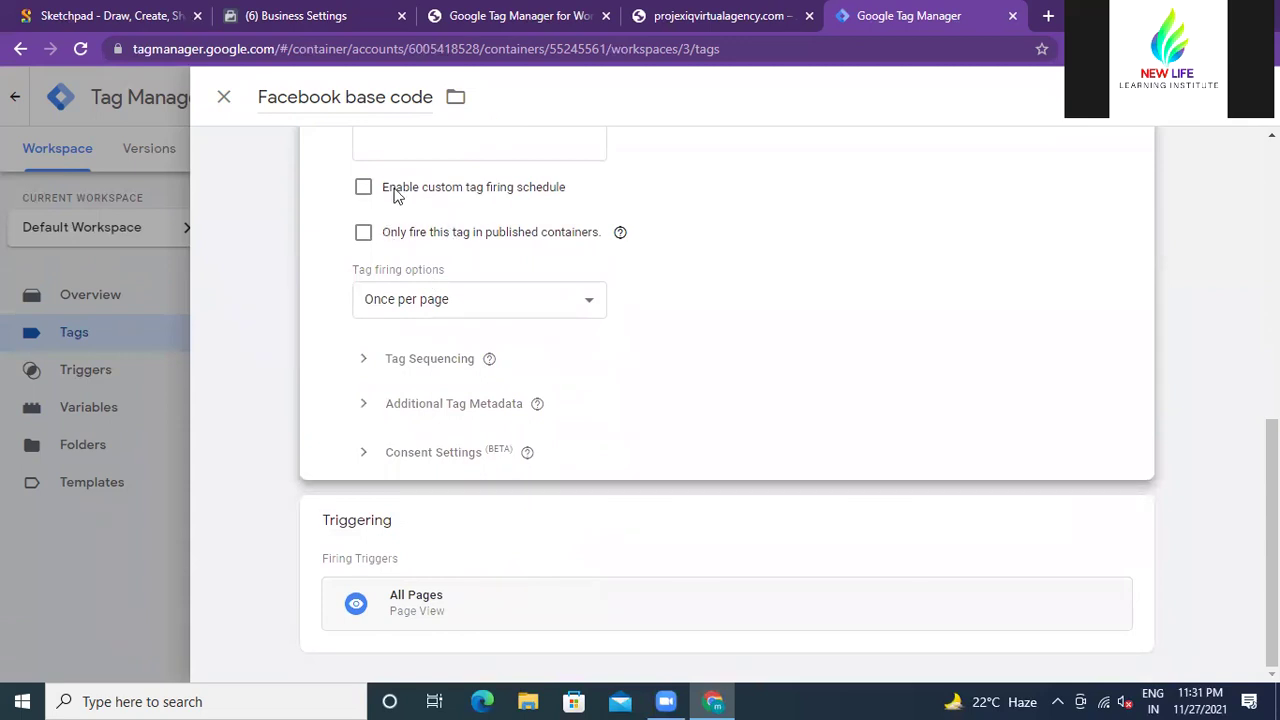
pyautogui.click(364, 189)
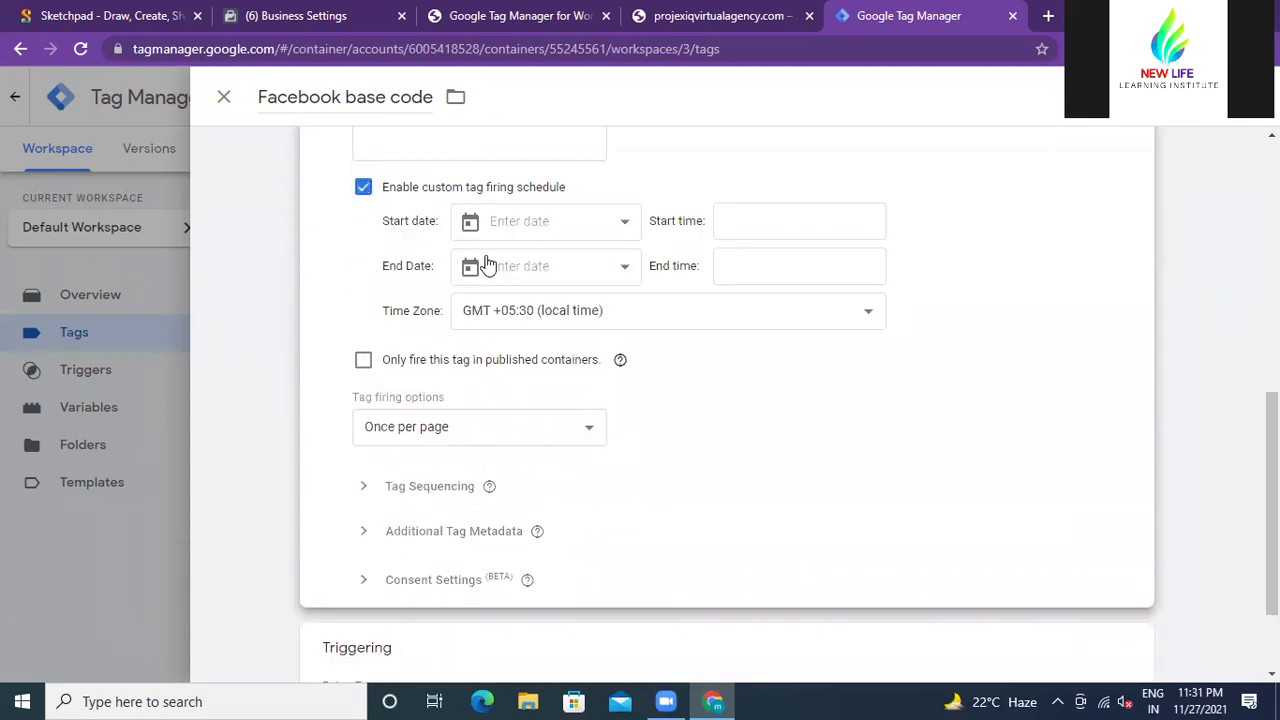
pyautogui.click(364, 188)
pyautogui.click(364, 236)
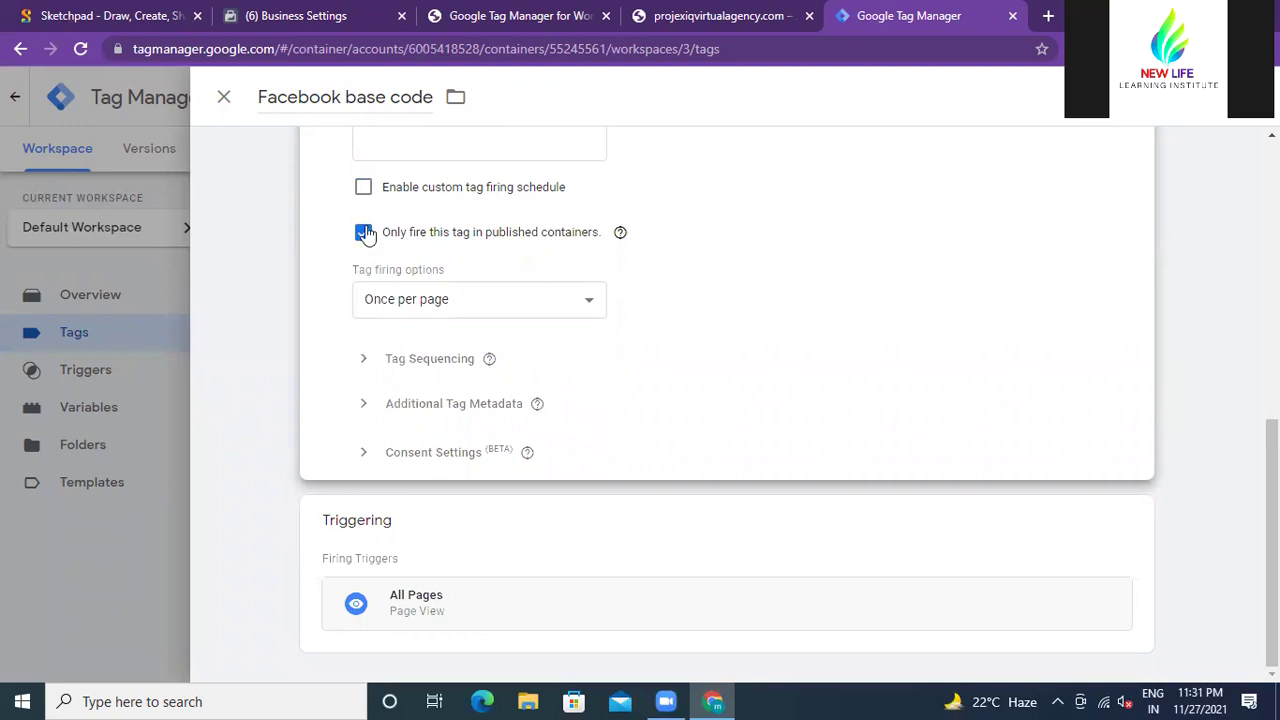
pyautogui.click(363, 234)
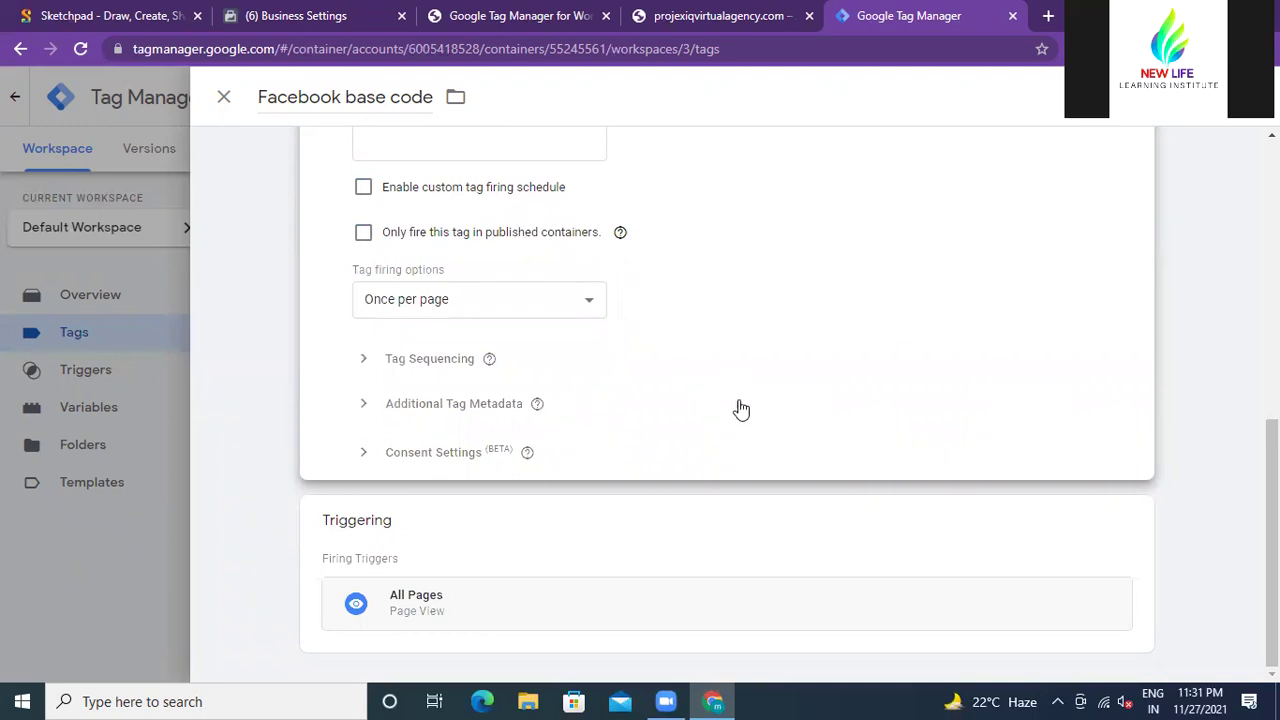
pyautogui.click(364, 360)
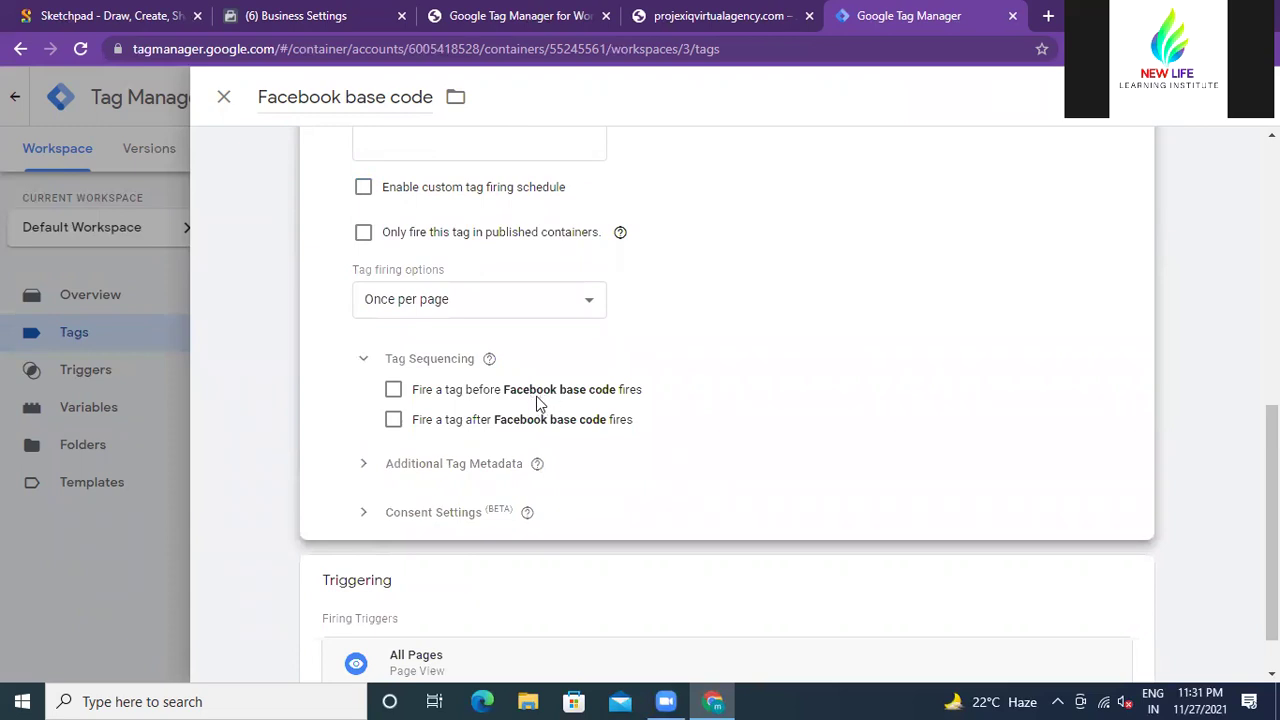
pyautogui.click(393, 390)
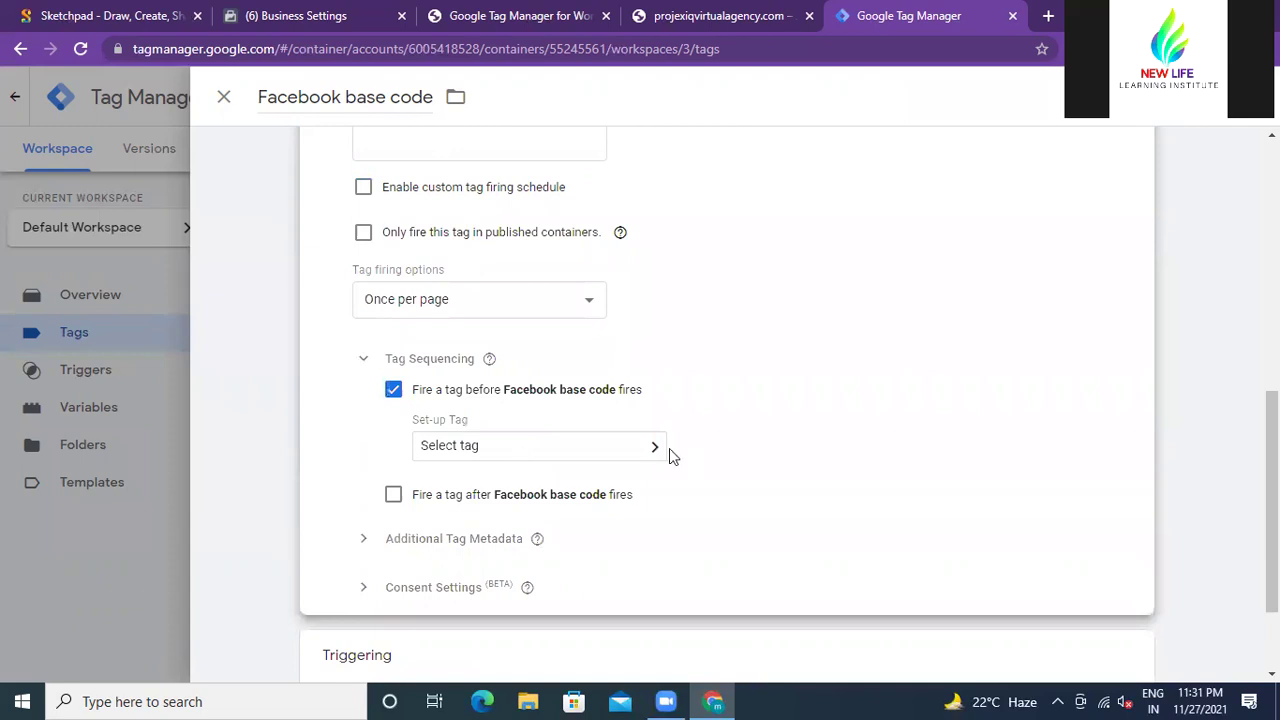
pyautogui.click(654, 455)
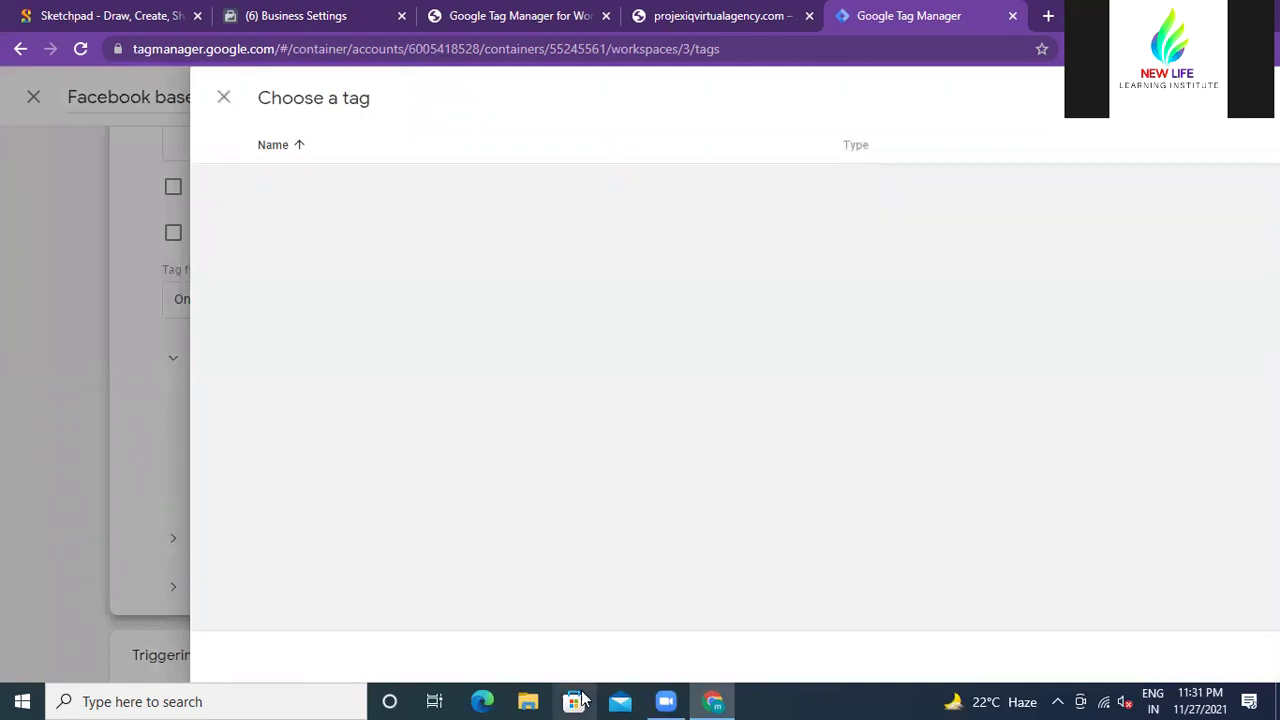
pyautogui.click(223, 97)
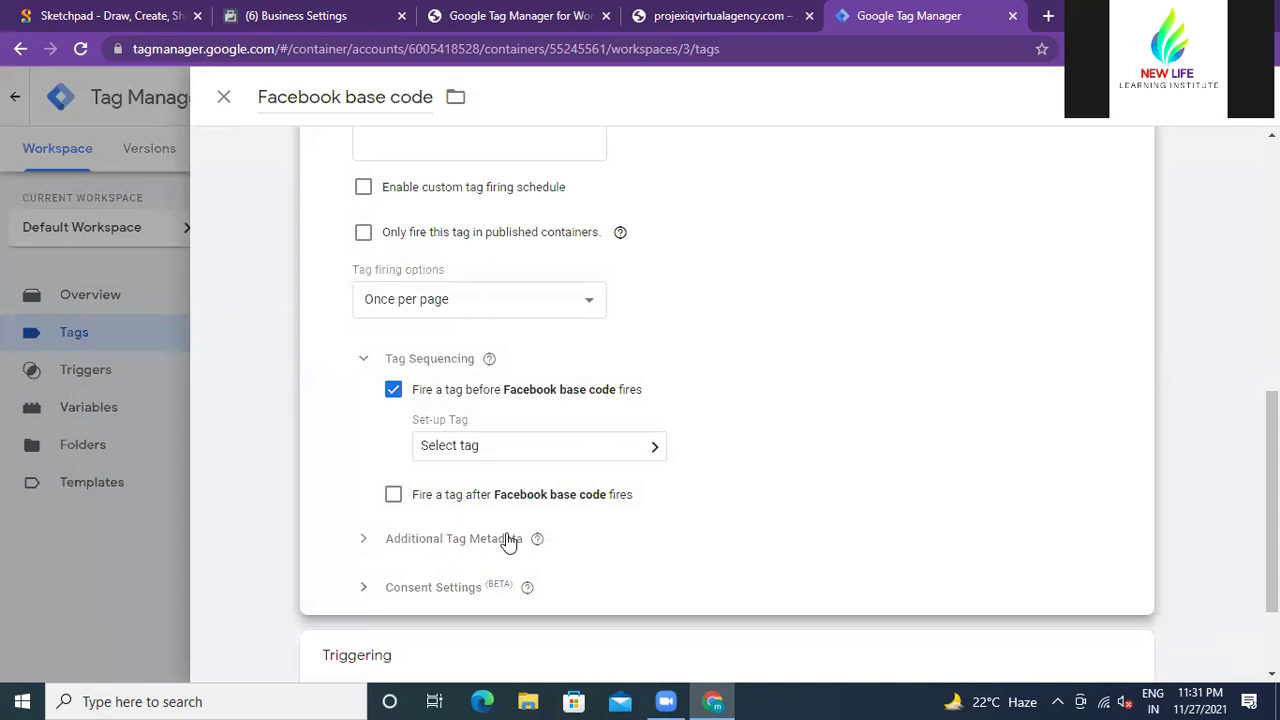
pyautogui.click(393, 389)
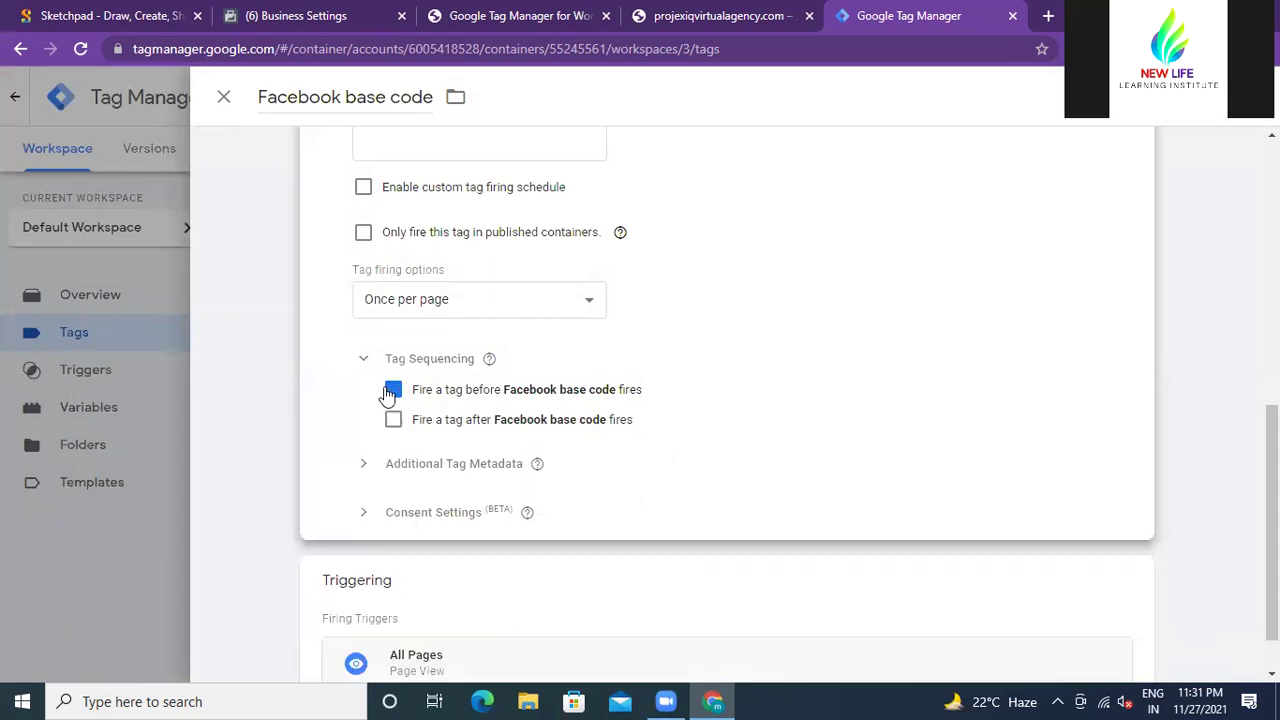
pyautogui.click(393, 419)
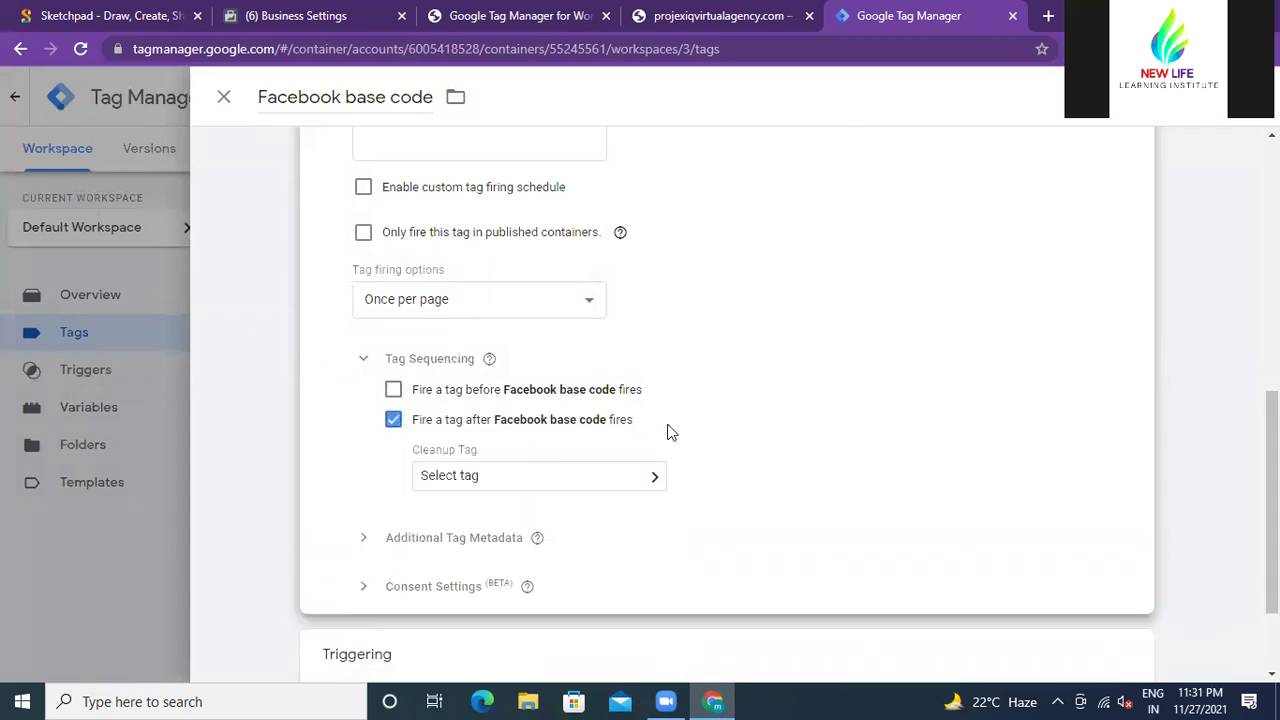
pyautogui.scroll(-2, 669, 431)
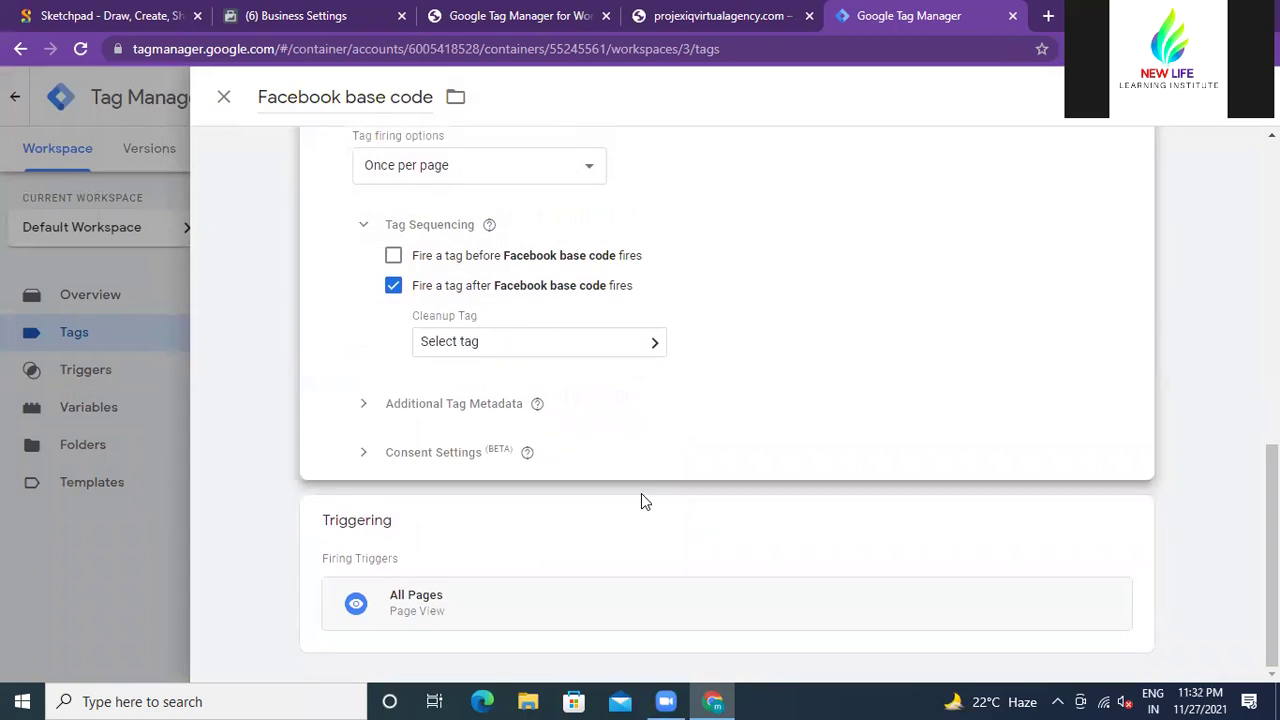
pyautogui.click(653, 345)
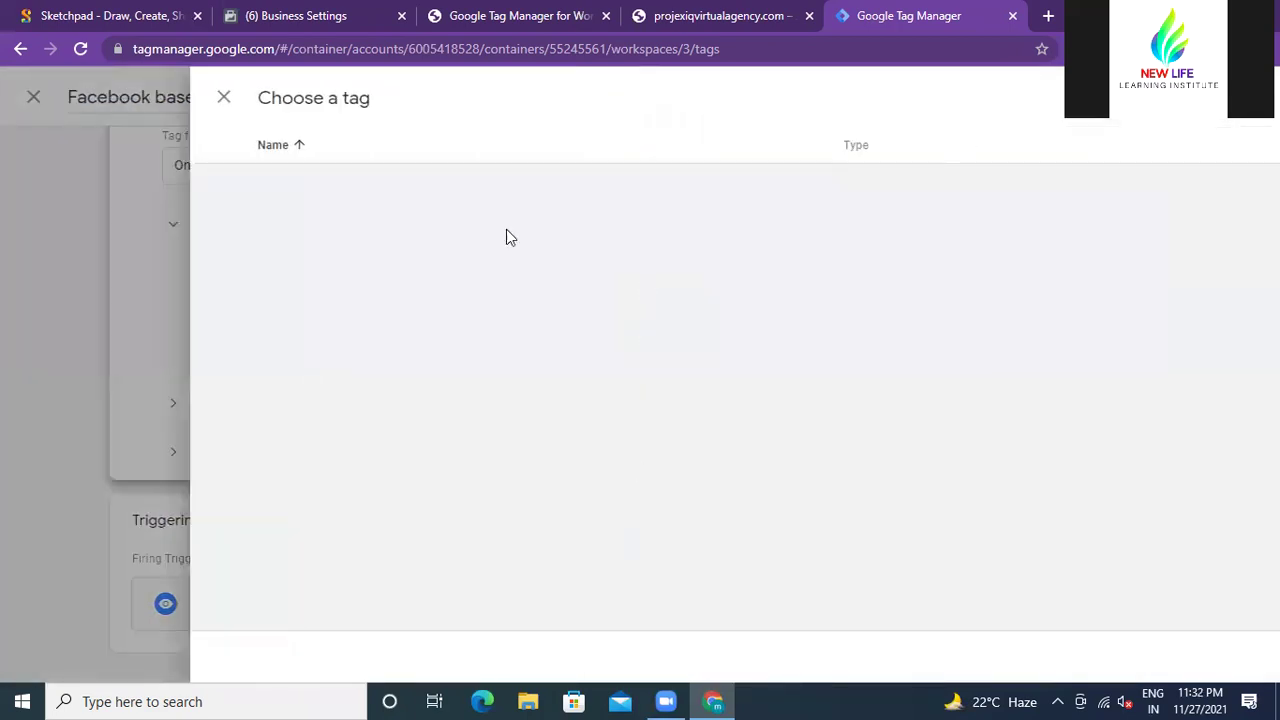
pyautogui.click(222, 96)
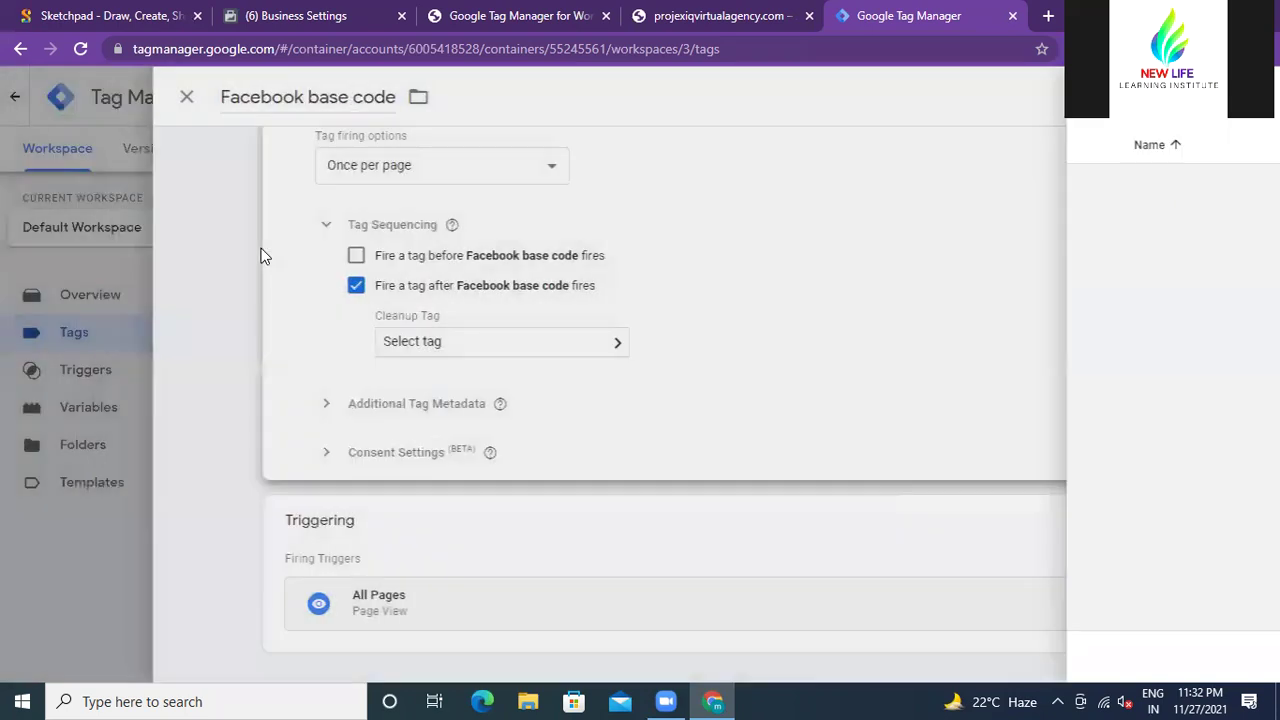
pyautogui.scroll(5, 735, 413)
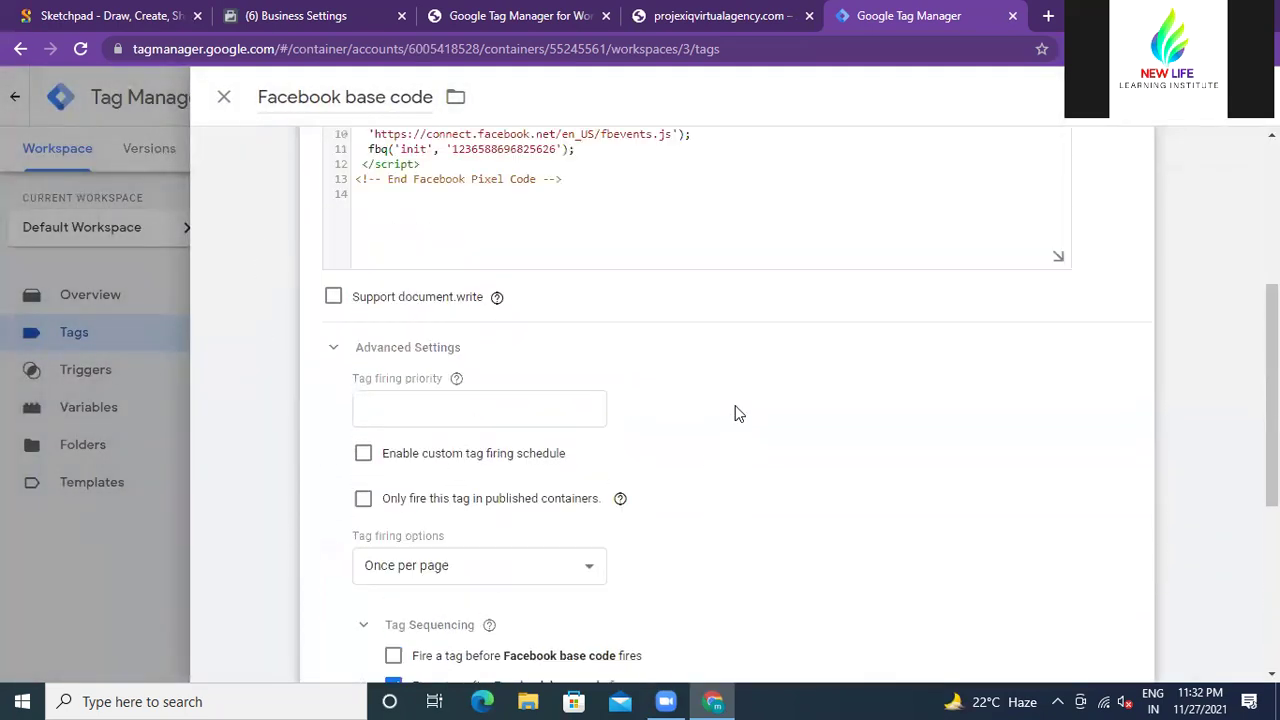
pyautogui.scroll(1, 735, 413)
pyautogui.scroll(-7, 717, 372)
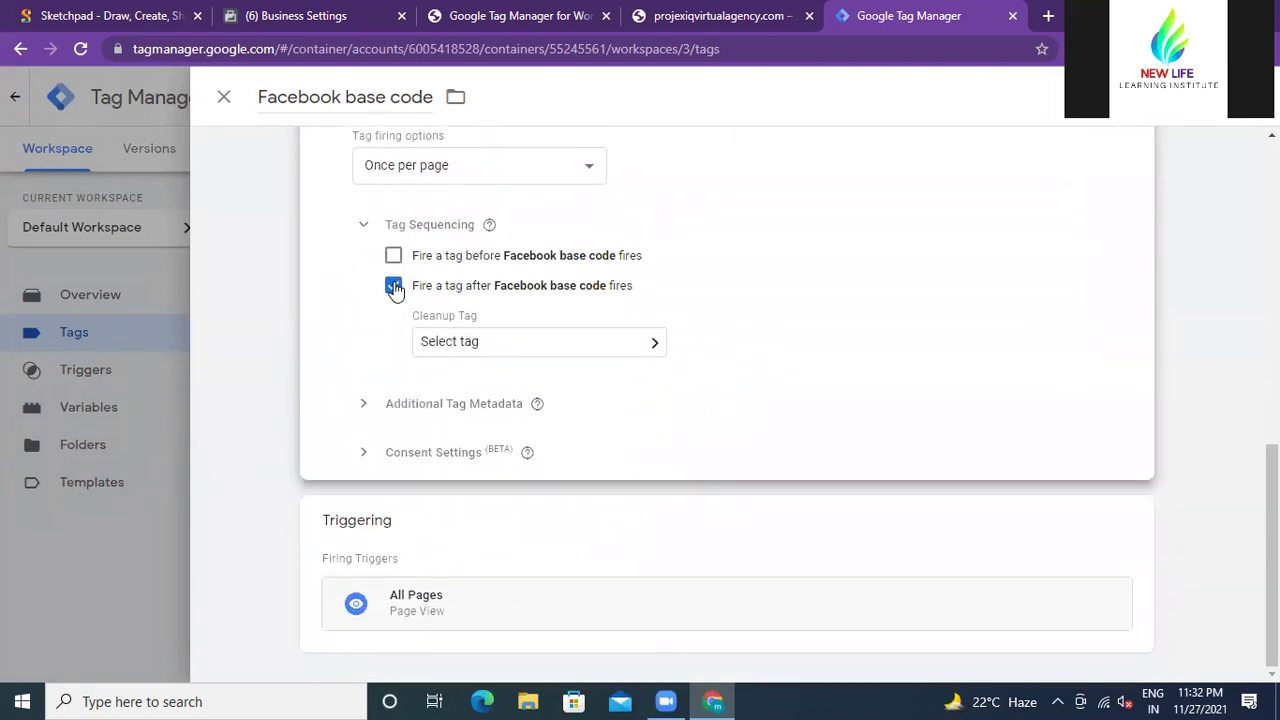
pyautogui.click(395, 286)
pyautogui.scroll(1, 780, 357)
pyautogui.scroll(6, 785, 357)
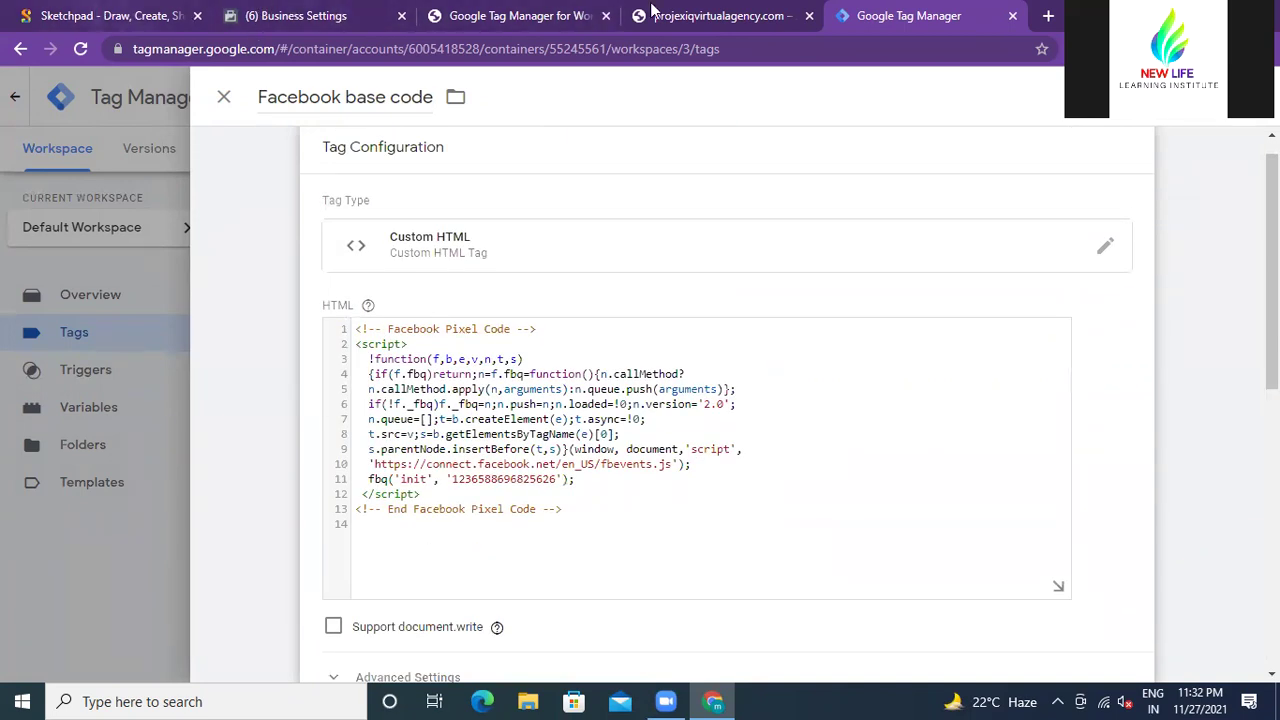
# Copy the Facebook pixel base code from the Install Pixel dialog again.
pyautogui.click(722, 22)
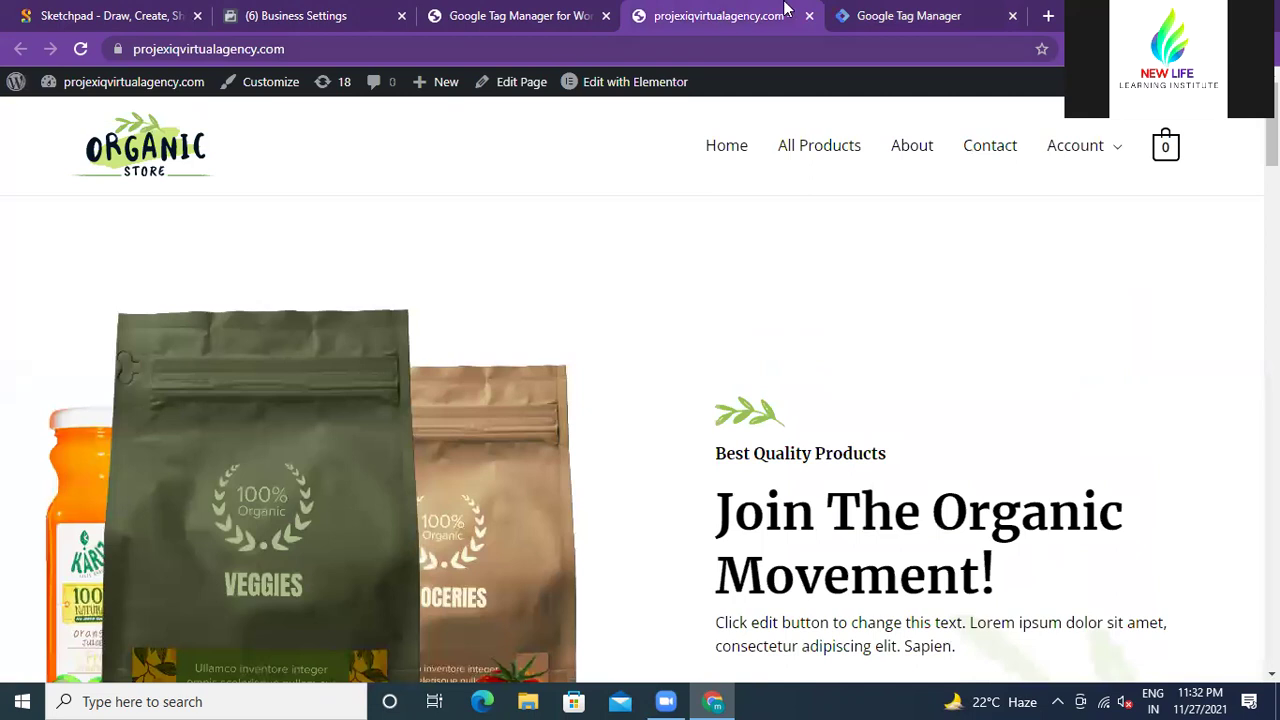
pyautogui.click(496, 19)
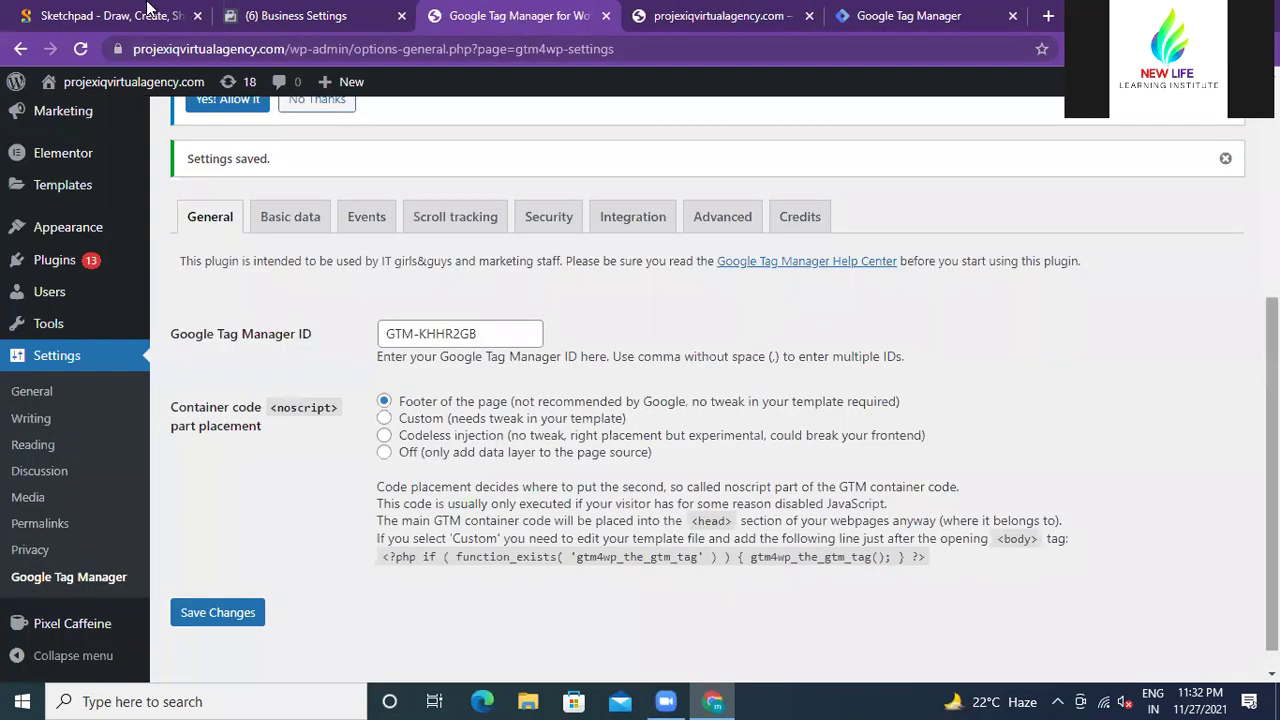
pyautogui.click(316, 22)
pyautogui.moveTo(623, 296)
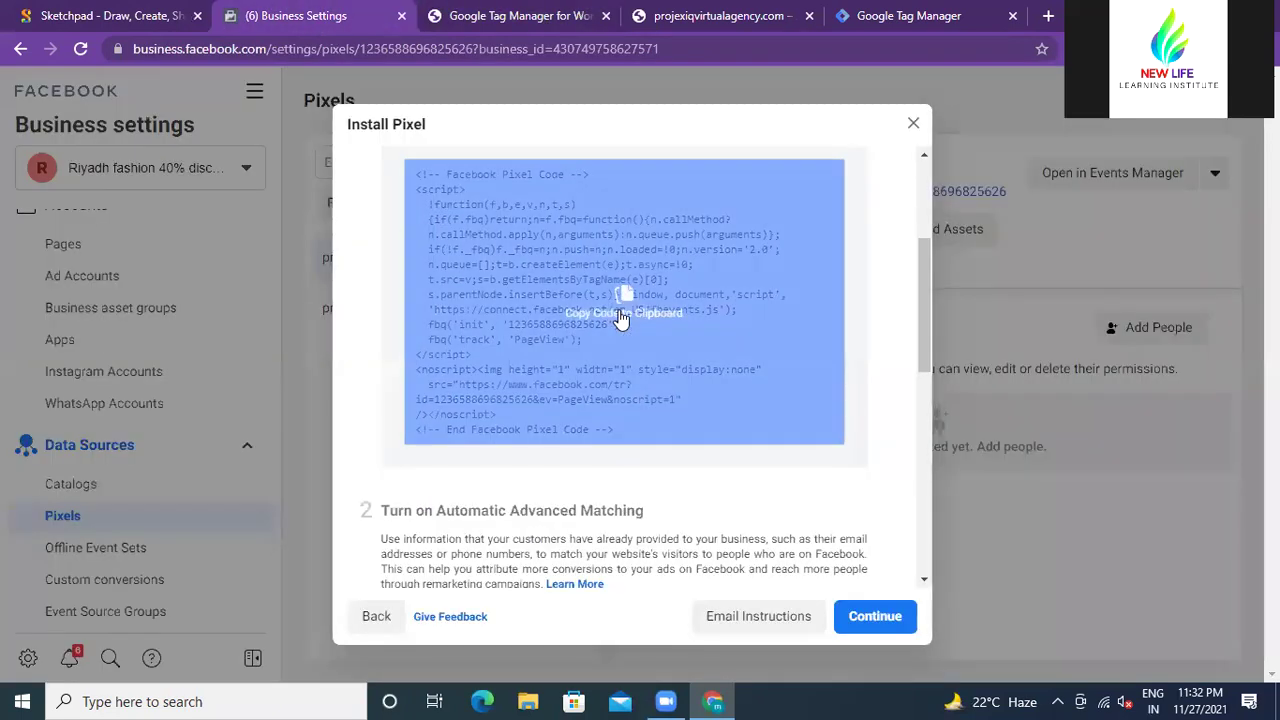
pyautogui.click(623, 296)
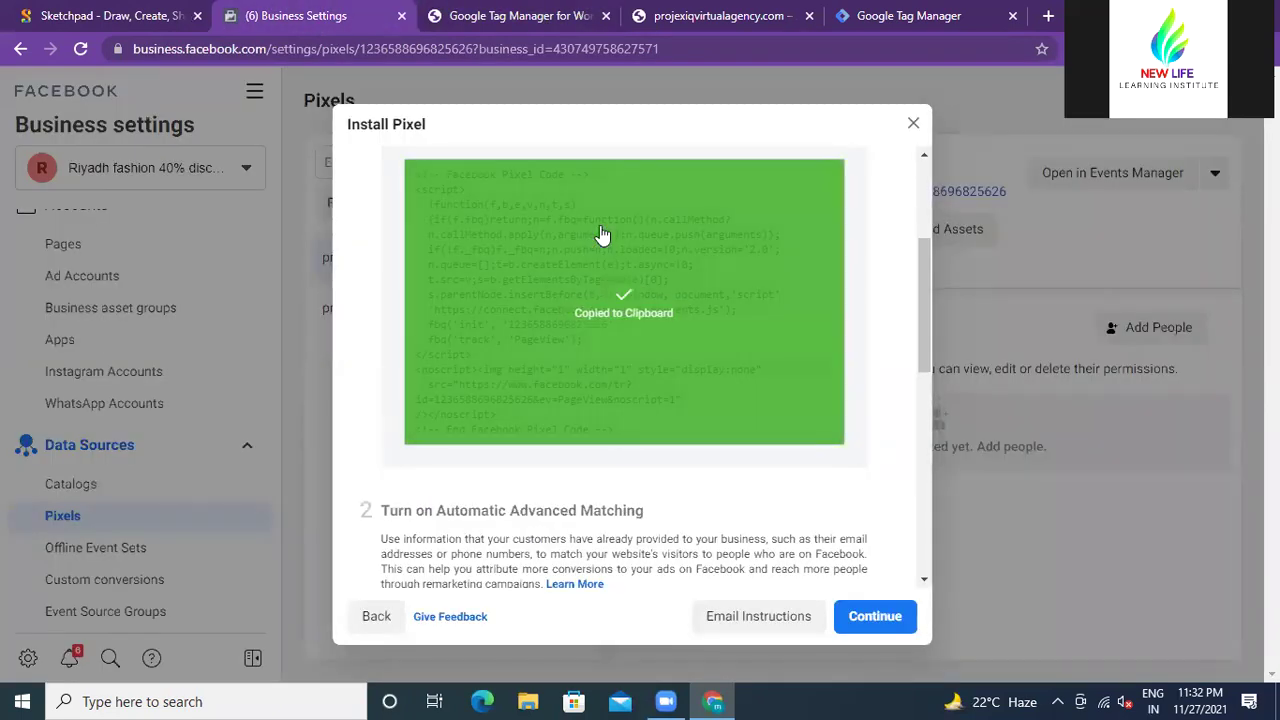
# Cycle through the store site and GTM4WP settings back to the Install Pixel dialog.
pyautogui.click(697, 22)
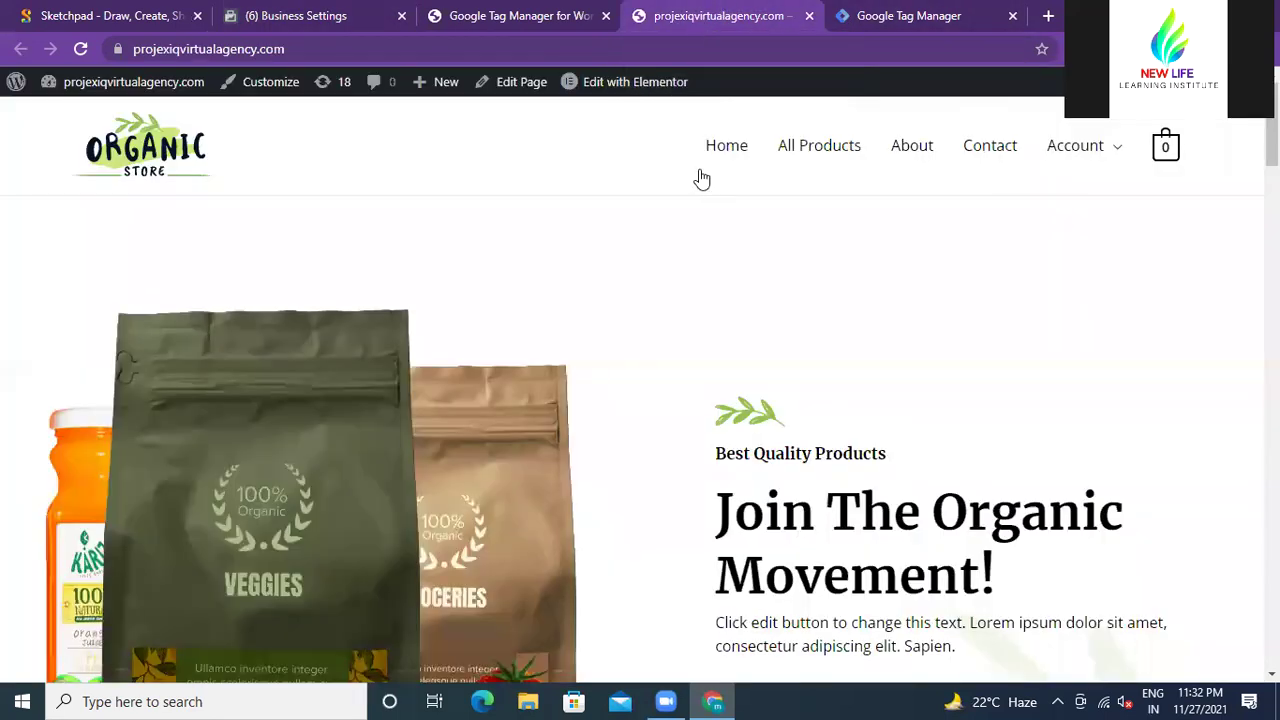
pyautogui.click(500, 22)
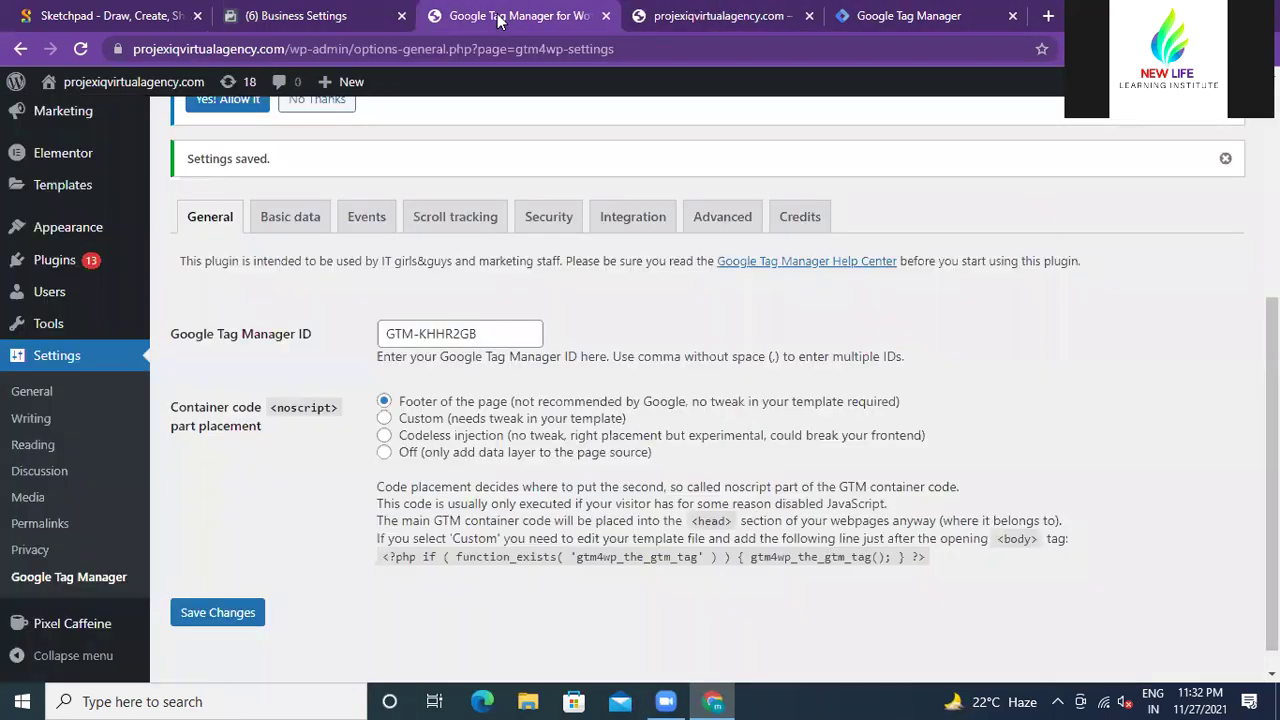
pyautogui.click(295, 20)
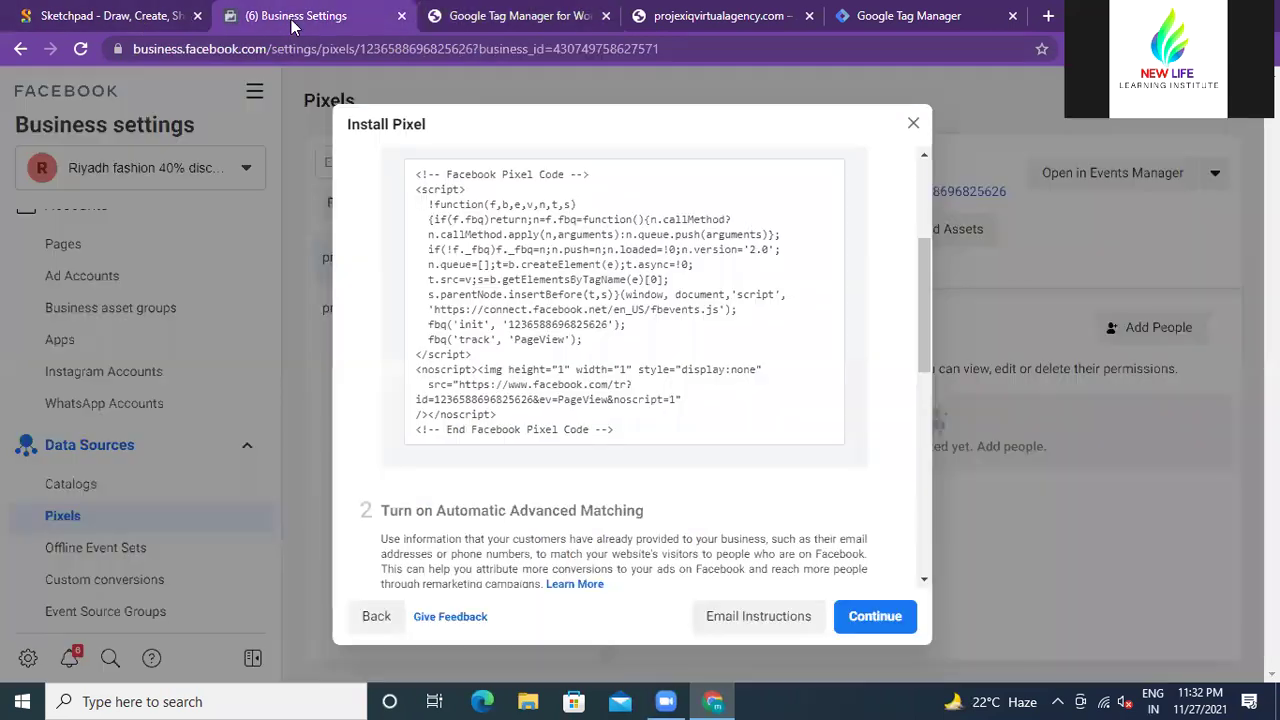
# Replace the tag's old HTML with the full 17-line Facebook Pixel code.
pyautogui.click(868, 22)
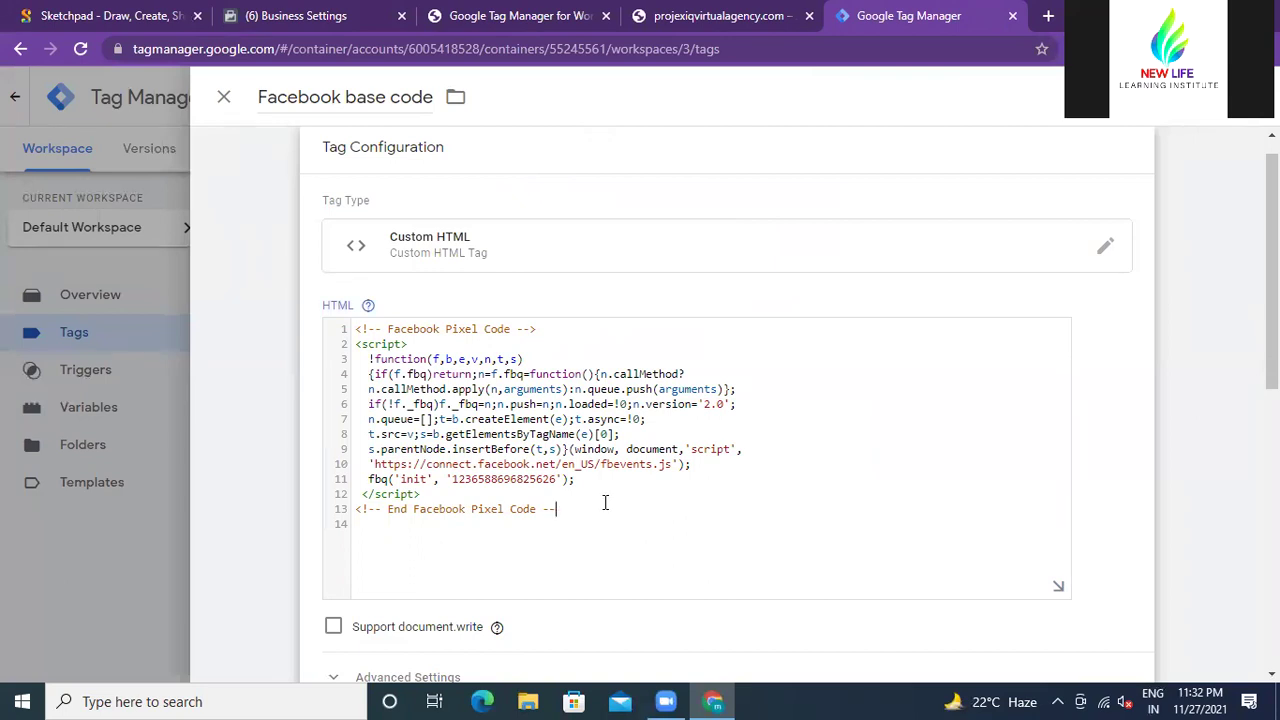
pyautogui.press('BackSpace')
pyautogui.press('BackSpace')
pyautogui.press('BackSpace')
pyautogui.press('BackSpace')
pyautogui.press('BackSpace')
pyautogui.press('BackSpace')
pyautogui.press('BackSpace')
pyautogui.press('BackSpace')
pyautogui.press('BackSpace')
pyautogui.press('BackSpace')
pyautogui.press('BackSpace')
pyautogui.press('BackSpace')
pyautogui.press('BackSpace')
pyautogui.press('BackSpace')
pyautogui.press('BackSpace')
pyautogui.press('BackSpace')
pyautogui.press('BackSpace')
pyautogui.press('BackSpace')
pyautogui.press('BackSpace')
pyautogui.press('BackSpace')
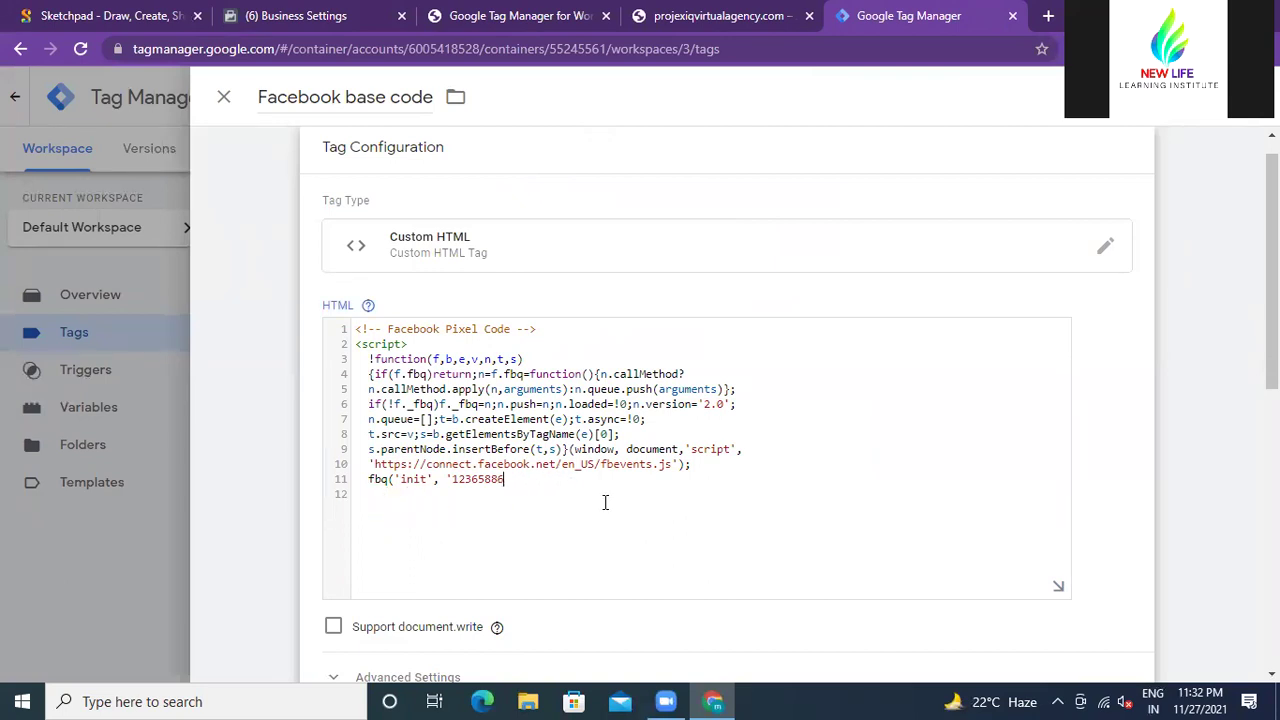
pyautogui.press('BackSpace')
pyautogui.press('BackSpace')
pyautogui.press('BackSpace')
pyautogui.press('BackSpace')
pyautogui.press('BackSpace')
pyautogui.press('BackSpace')
pyautogui.press('BackSpace')
pyautogui.press('BackSpace')
pyautogui.press('BackSpace')
pyautogui.press('BackSpace')
pyautogui.press('BackSpace')
pyautogui.press('BackSpace')
pyautogui.press('BackSpace')
pyautogui.press('BackSpace')
pyautogui.press('BackSpace')
pyautogui.press('BackSpace')
pyautogui.press('BackSpace')
pyautogui.press('BackSpace')
pyautogui.press('BackSpace')
pyautogui.press('BackSpace')
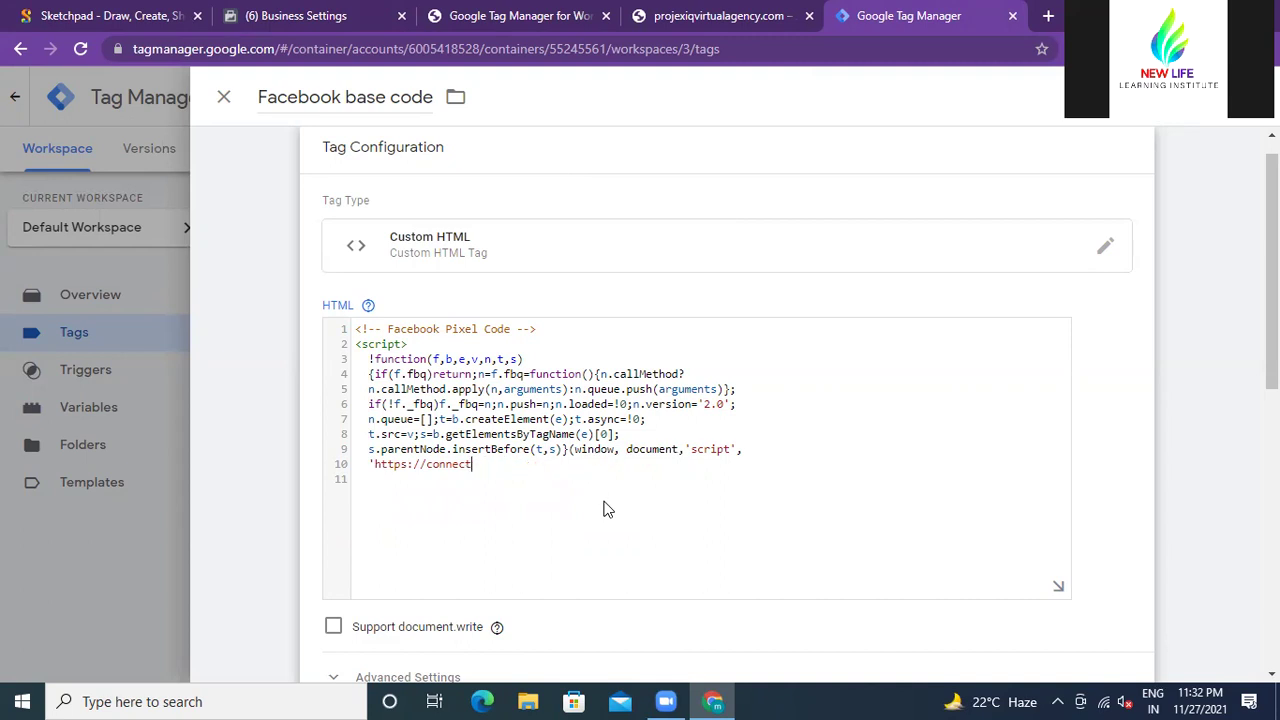
pyautogui.press('BackSpace')
pyautogui.press('BackSpace')
pyautogui.press('BackSpace')
pyautogui.press('BackSpace')
pyautogui.press('BackSpace')
pyautogui.press('BackSpace')
pyautogui.press('BackSpace')
pyautogui.press('BackSpace')
pyautogui.press('BackSpace')
pyautogui.press('BackSpace')
pyautogui.press('BackSpace')
pyautogui.press('BackSpace')
pyautogui.press('BackSpace')
pyautogui.press('BackSpace')
pyautogui.press('BackSpace')
pyautogui.press('BackSpace')
pyautogui.press('BackSpace')
pyautogui.press('BackSpace')
pyautogui.press('BackSpace')
pyautogui.press('BackSpace')
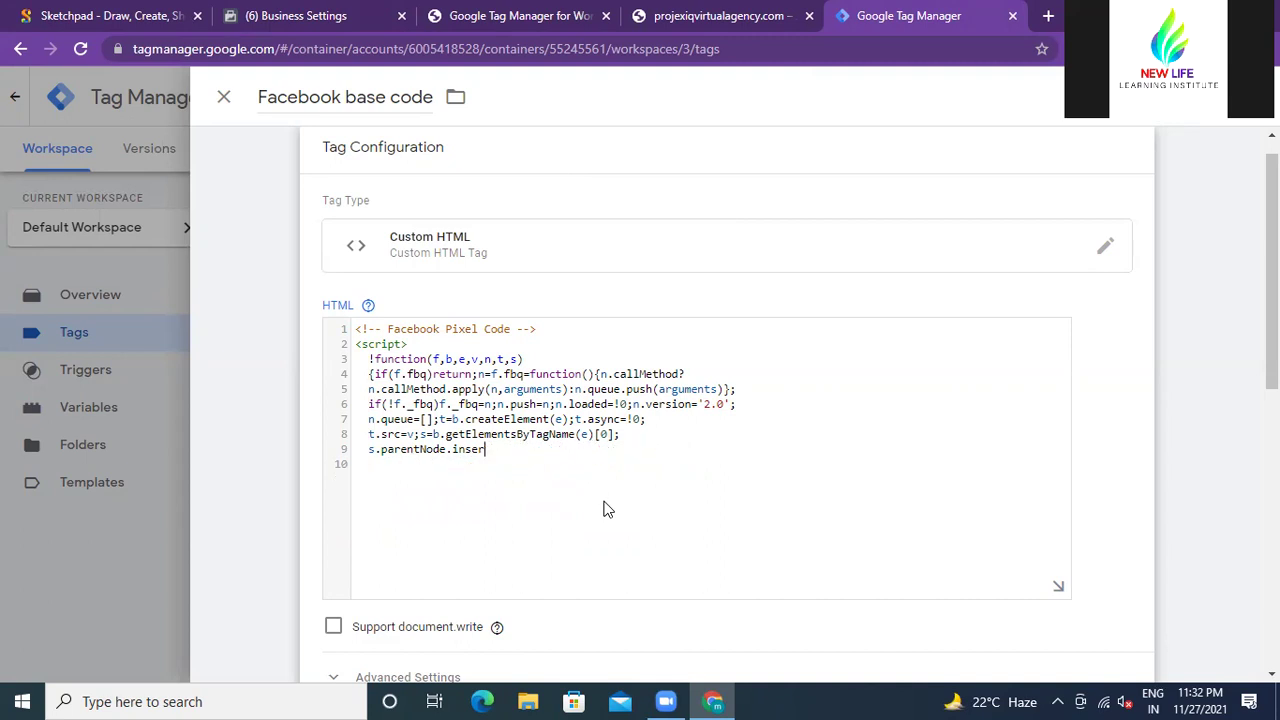
pyautogui.press('BackSpace')
pyautogui.press('BackSpace')
pyautogui.press('BackSpace')
pyautogui.press('BackSpace')
pyautogui.press('BackSpace')
pyautogui.press('BackSpace')
pyautogui.press('BackSpace')
pyautogui.press('BackSpace')
pyautogui.press('BackSpace')
pyautogui.press('BackSpace')
pyautogui.press('BackSpace')
pyautogui.press('BackSpace')
pyautogui.press('BackSpace')
pyautogui.press('BackSpace')
pyautogui.press('BackSpace')
pyautogui.press('BackSpace')
pyautogui.press('BackSpace')
pyautogui.press('BackSpace')
pyautogui.press('BackSpace')
pyautogui.press('BackSpace')
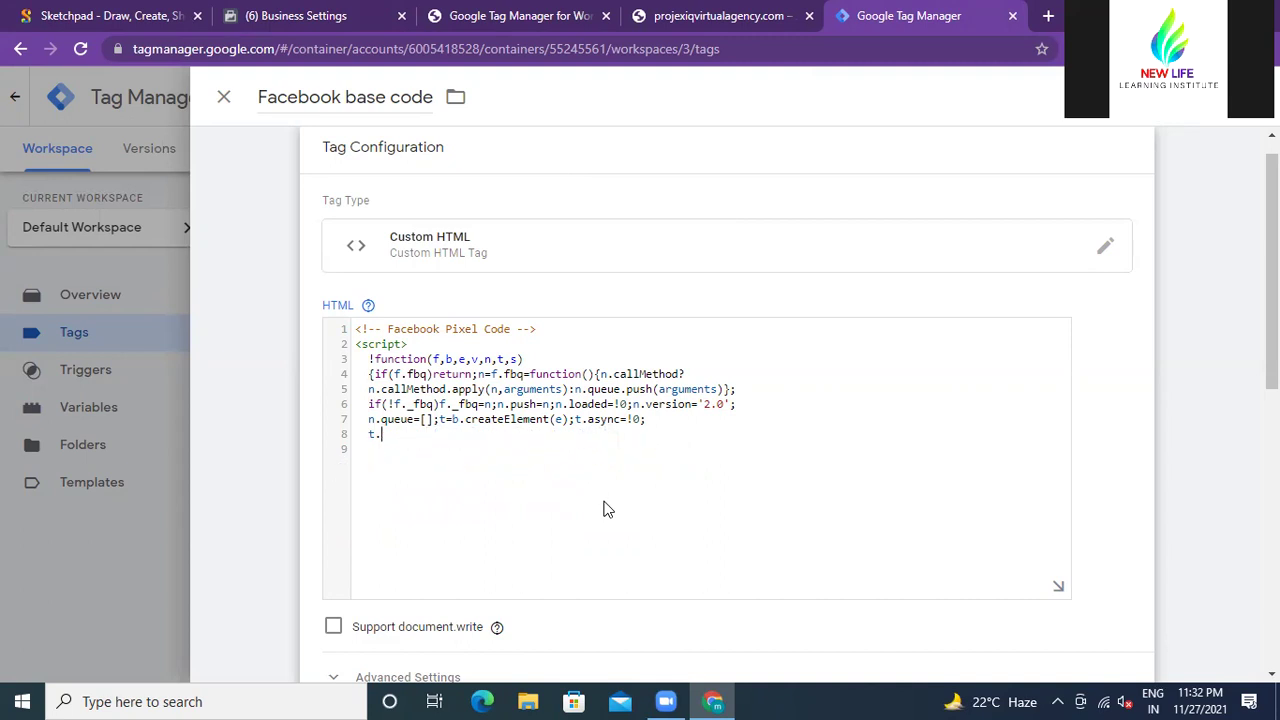
pyautogui.press('BackSpace')
pyautogui.press('BackSpace')
pyautogui.press('BackSpace')
pyautogui.press('BackSpace')
pyautogui.press('BackSpace')
pyautogui.press('BackSpace')
pyautogui.press('BackSpace')
pyautogui.press('BackSpace')
pyautogui.press('BackSpace')
pyautogui.press('BackSpace')
pyautogui.press('BackSpace')
pyautogui.press('BackSpace')
pyautogui.press('BackSpace')
pyautogui.press('BackSpace')
pyautogui.press('BackSpace')
pyautogui.press('BackSpace')
pyautogui.press('BackSpace')
pyautogui.press('BackSpace')
pyautogui.press('BackSpace')
pyautogui.press('BackSpace')
pyautogui.press('BackSpace')
pyautogui.press('BackSpace')
pyautogui.press('BackSpace')
pyautogui.press('BackSpace')
pyautogui.press('BackSpace')
pyautogui.press('BackSpace')
pyautogui.press('BackSpace')
pyautogui.press('BackSpace')
pyautogui.press('BackSpace')
pyautogui.press('BackSpace')
pyautogui.press('BackSpace')
pyautogui.press('BackSpace')
pyautogui.press('BackSpace')
pyautogui.press('BackSpace')
pyautogui.press('BackSpace')
pyautogui.press('BackSpace')
pyautogui.press('BackSpace')
pyautogui.press('BackSpace')
pyautogui.press('BackSpace')
pyautogui.press('BackSpace')
pyautogui.press('BackSpace')
pyautogui.press('BackSpace')
pyautogui.press('BackSpace')
pyautogui.press('BackSpace')
pyautogui.press('BackSpace')
pyautogui.press('BackSpace')
pyautogui.press('BackSpace')
pyautogui.press('BackSpace')
pyautogui.press('BackSpace')
pyautogui.press('BackSpace')
pyautogui.press('BackSpace')
pyautogui.press('BackSpace')
pyautogui.press('BackSpace')
pyautogui.press('BackSpace')
pyautogui.press('BackSpace')
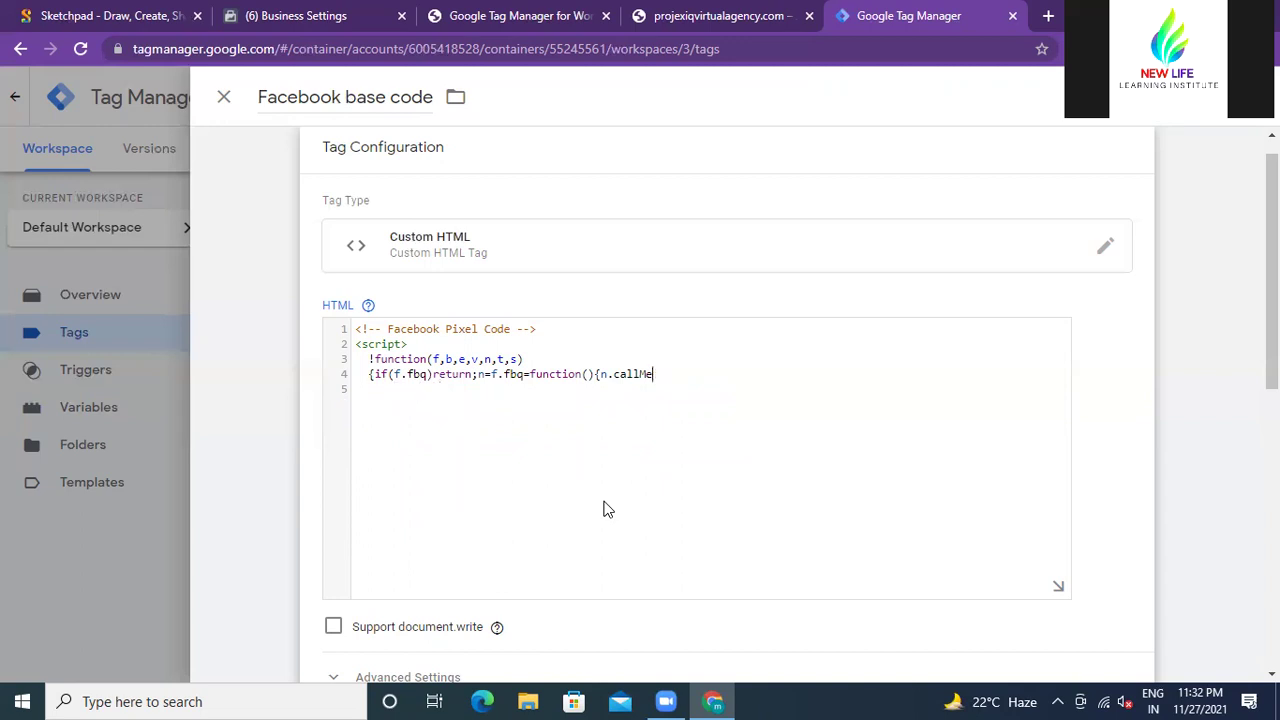
pyautogui.press('BackSpace')
pyautogui.press('BackSpace')
pyautogui.press('BackSpace')
pyautogui.press('BackSpace')
pyautogui.press('BackSpace')
pyautogui.press('BackSpace')
pyautogui.press('BackSpace')
pyautogui.press('BackSpace')
pyautogui.press('BackSpace')
pyautogui.press('BackSpace')
pyautogui.press('BackSpace')
pyautogui.press('BackSpace')
pyautogui.press('BackSpace')
pyautogui.press('BackSpace')
pyautogui.press('BackSpace')
pyautogui.press('BackSpace')
pyautogui.press('BackSpace')
pyautogui.press('BackSpace')
pyautogui.press('BackSpace')
pyautogui.press('BackSpace')
pyautogui.press('BackSpace')
pyautogui.press('BackSpace')
pyautogui.press('BackSpace')
pyautogui.press('BackSpace')
pyautogui.press('BackSpace')
pyautogui.press('BackSpace')
pyautogui.press('BackSpace')
pyautogui.press('BackSpace')
pyautogui.press('BackSpace')
pyautogui.press('BackSpace')
pyautogui.press('BackSpace')
pyautogui.press('BackSpace')
pyautogui.press('BackSpace')
pyautogui.press('BackSpace')
pyautogui.press('BackSpace')
pyautogui.press('BackSpace')
pyautogui.press('BackSpace')
pyautogui.press('BackSpace')
pyautogui.press('BackSpace')
pyautogui.press('BackSpace')
pyautogui.press('BackSpace')
pyautogui.press('BackSpace')
pyautogui.press('BackSpace')
pyautogui.press('BackSpace')
pyautogui.press('BackSpace')
pyautogui.press('BackSpace')
pyautogui.press('BackSpace')
pyautogui.press('BackSpace')
pyautogui.press('BackSpace')
pyautogui.press('BackSpace')
pyautogui.press('BackSpace')
pyautogui.press('BackSpace')
pyautogui.press('BackSpace')
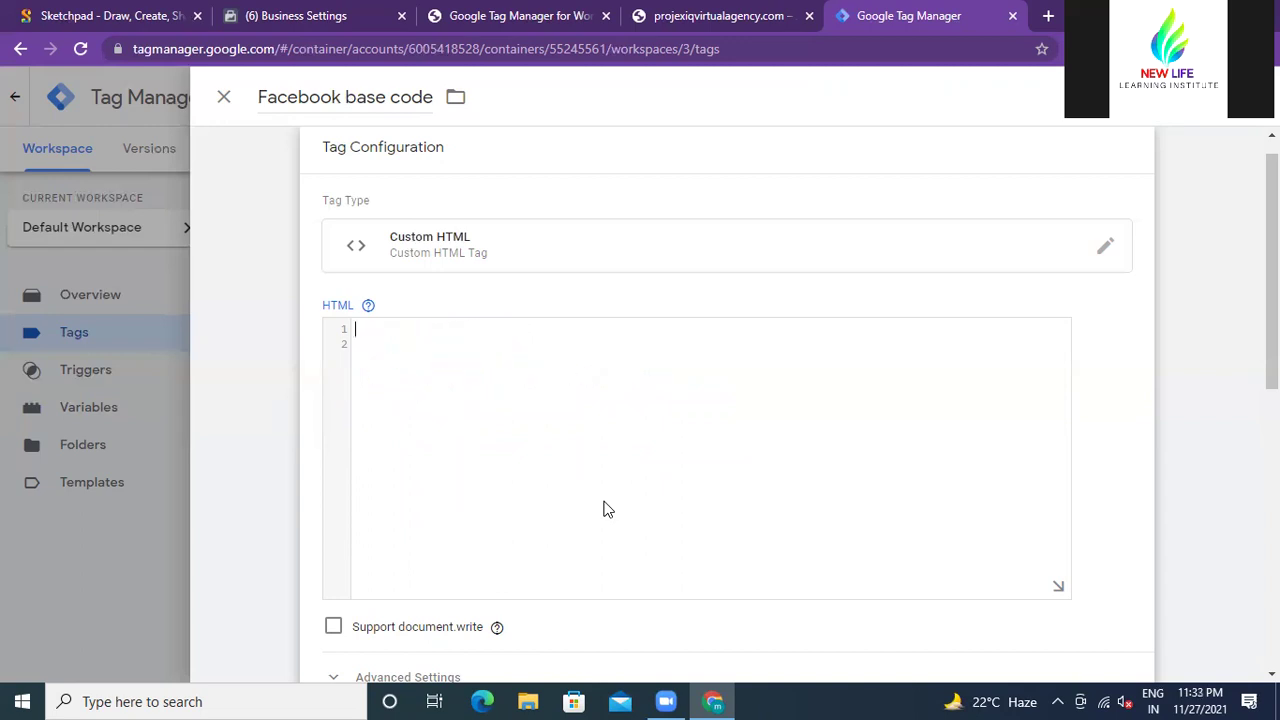
pyautogui.rightClick(361, 328)
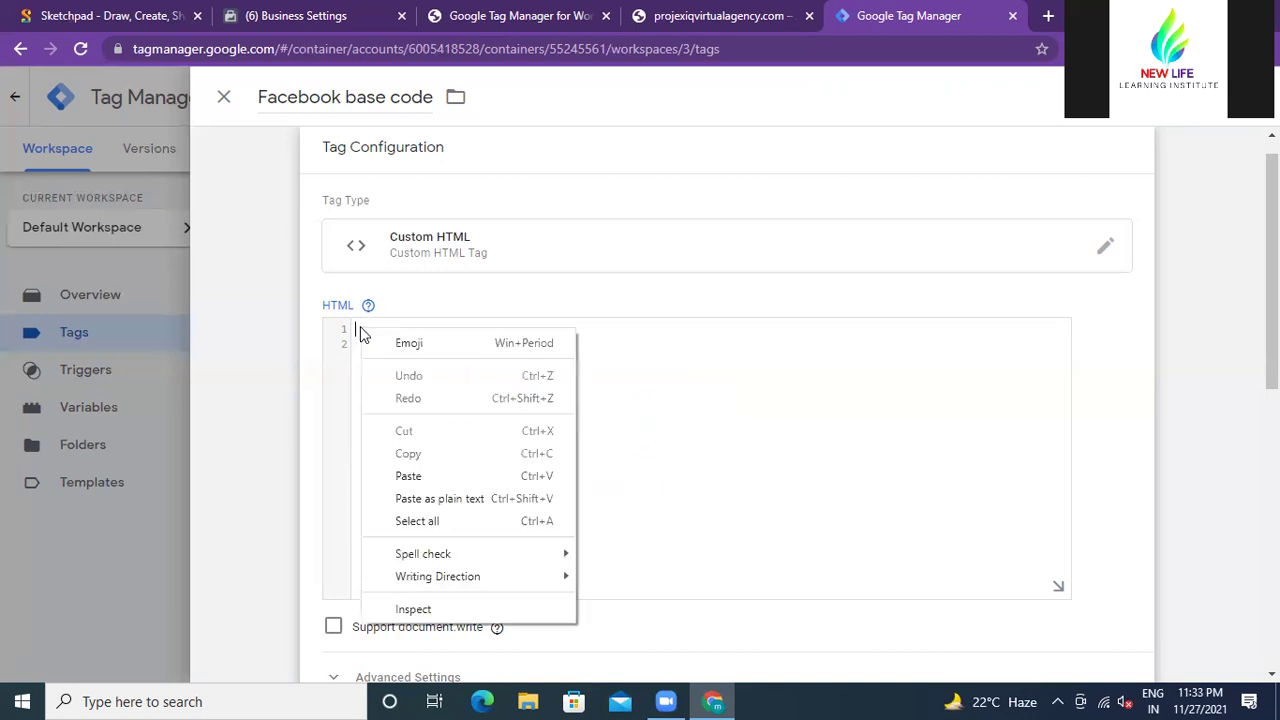
pyautogui.click(409, 476)
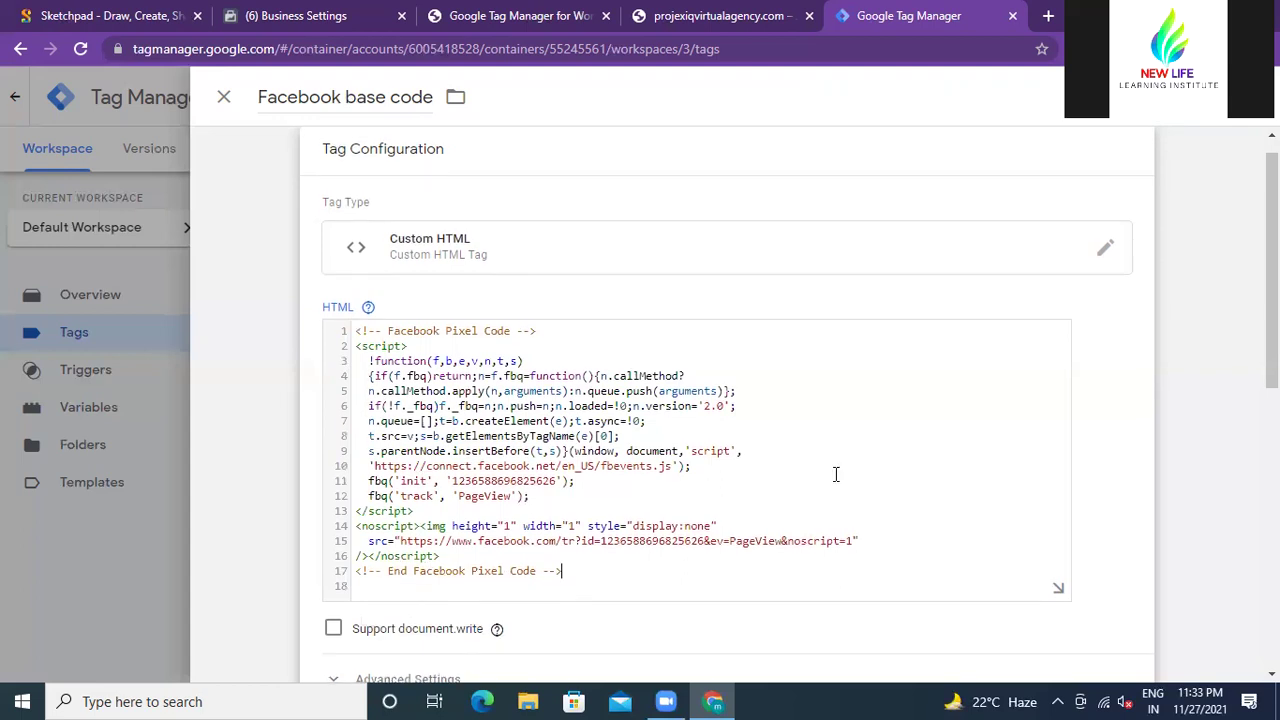
# Check the All Pages trigger and save the Facebook base code tag.
pyautogui.scroll(-1, 836, 474)
pyautogui.scroll(-3, 818, 502)
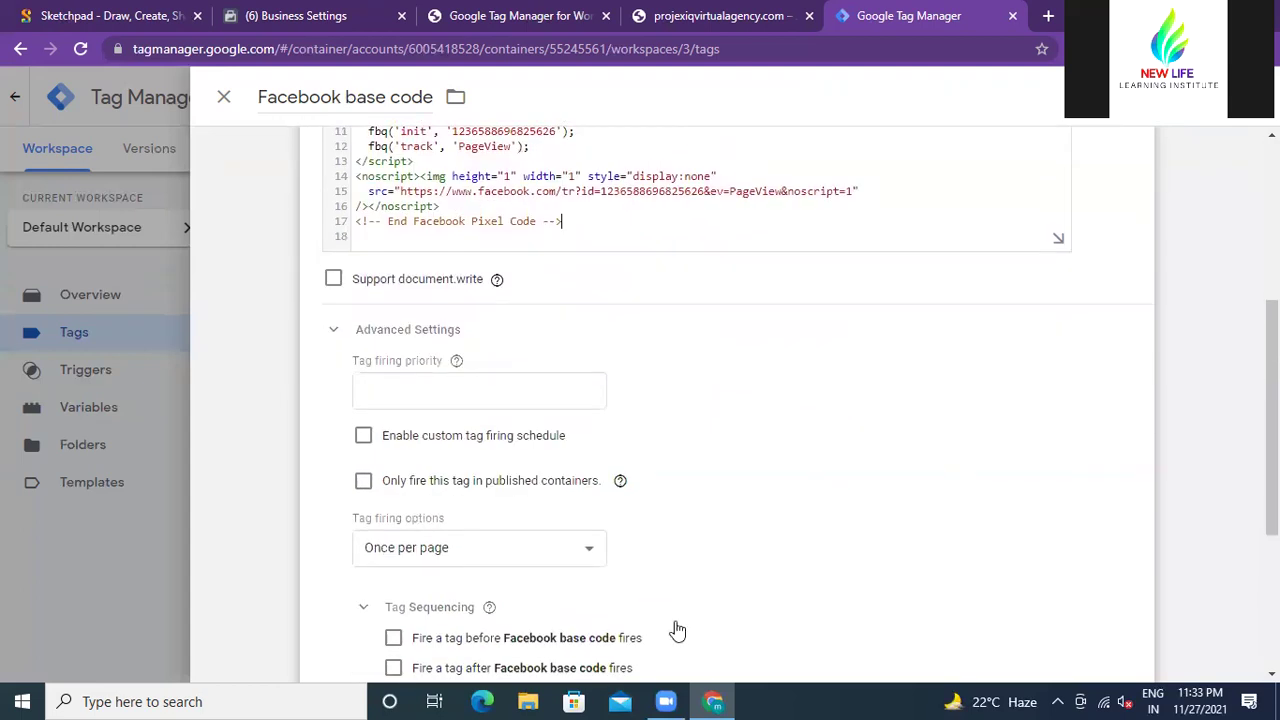
pyautogui.scroll(-2, 726, 549)
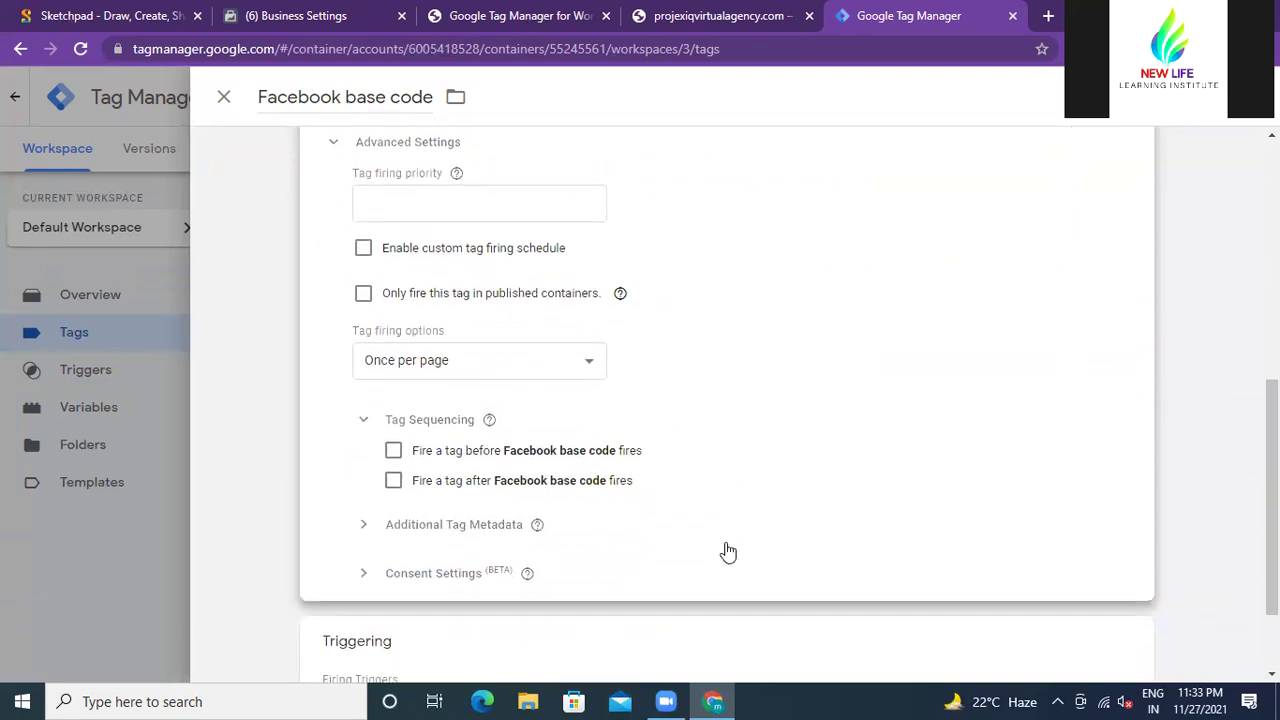
pyautogui.scroll(2, 728, 480)
pyautogui.scroll(-3, 728, 480)
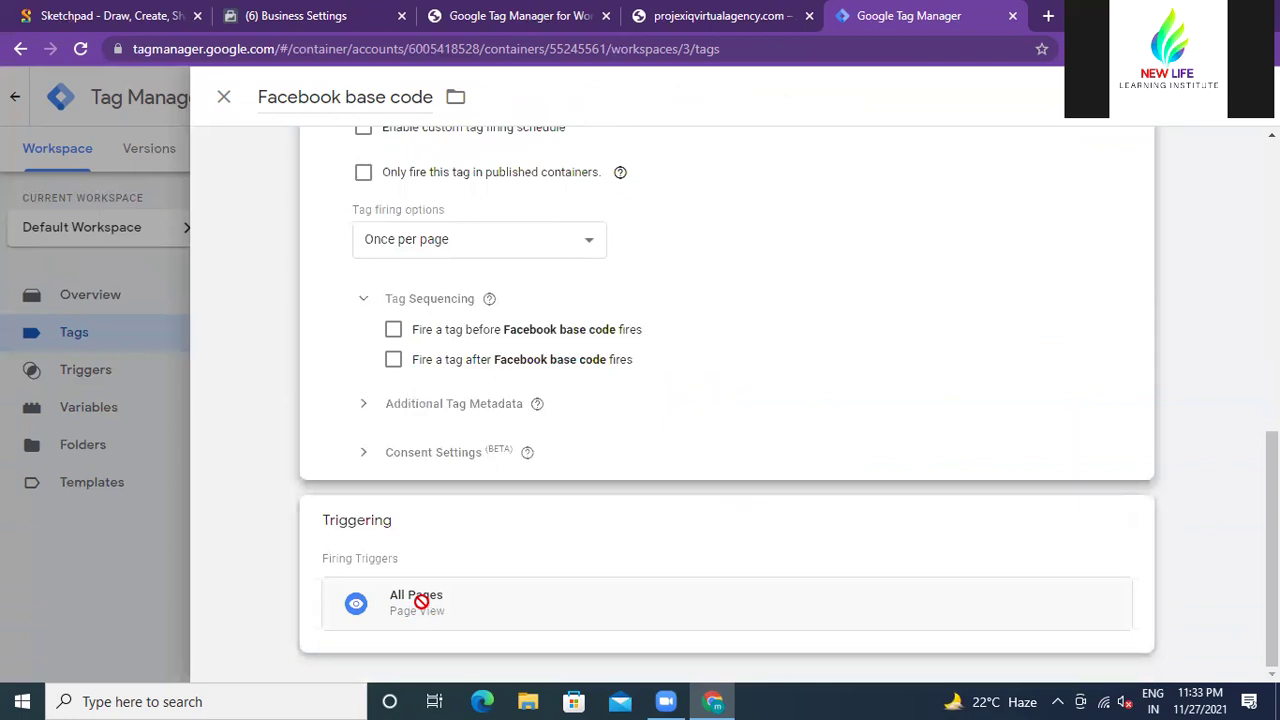
pyautogui.scroll(3, 807, 437)
pyautogui.scroll(4, 807, 437)
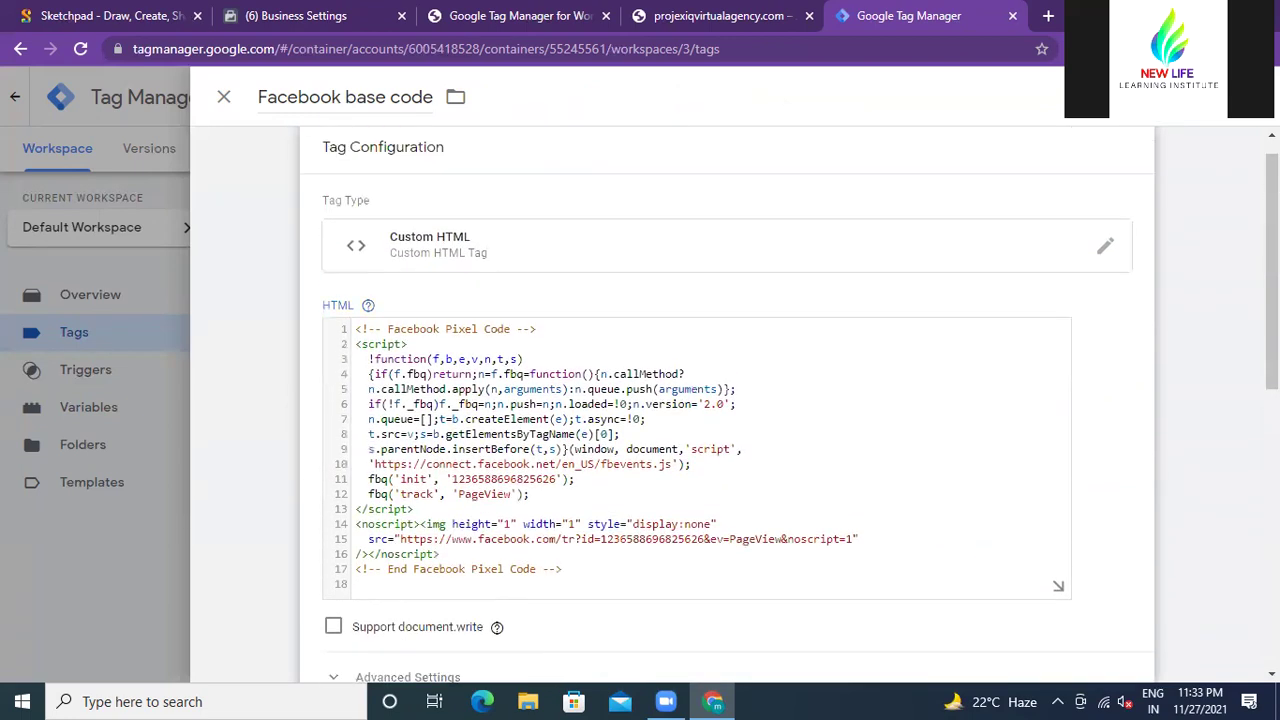
pyautogui.click(1190, 96)
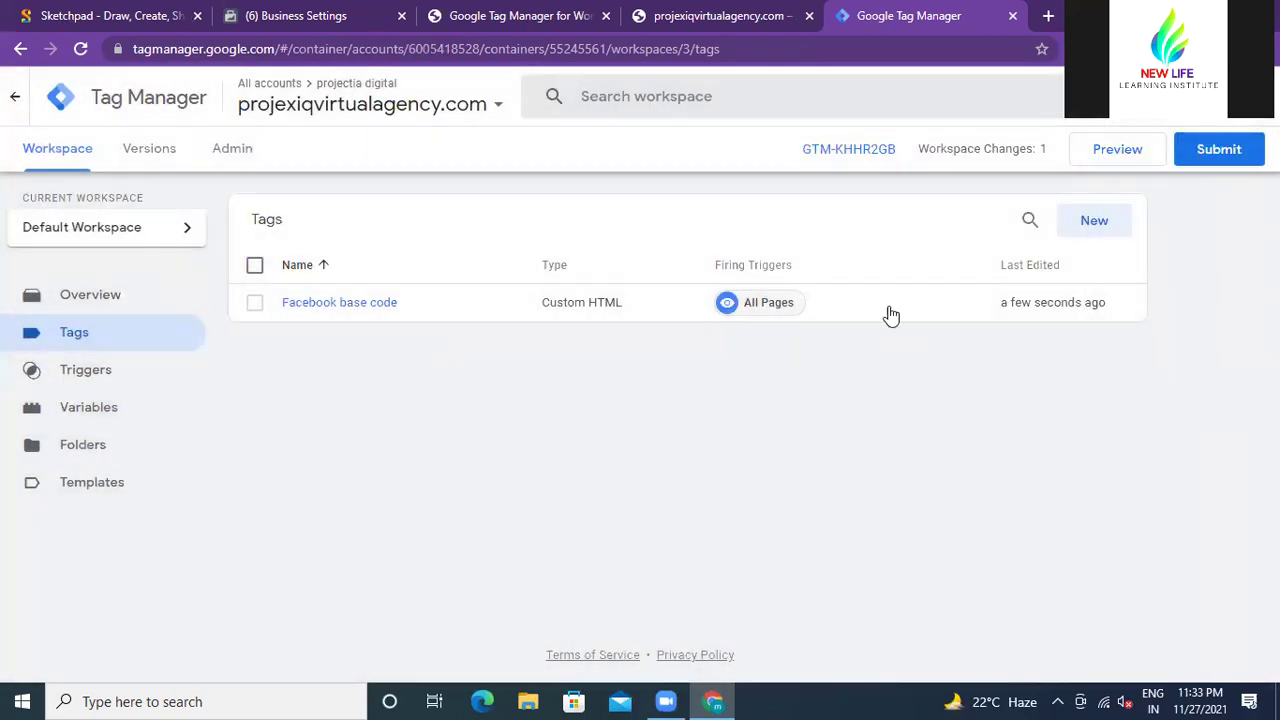
# Submit the workspace changes and publish them as version 'facebook base code'.
pyautogui.click(1200, 152)
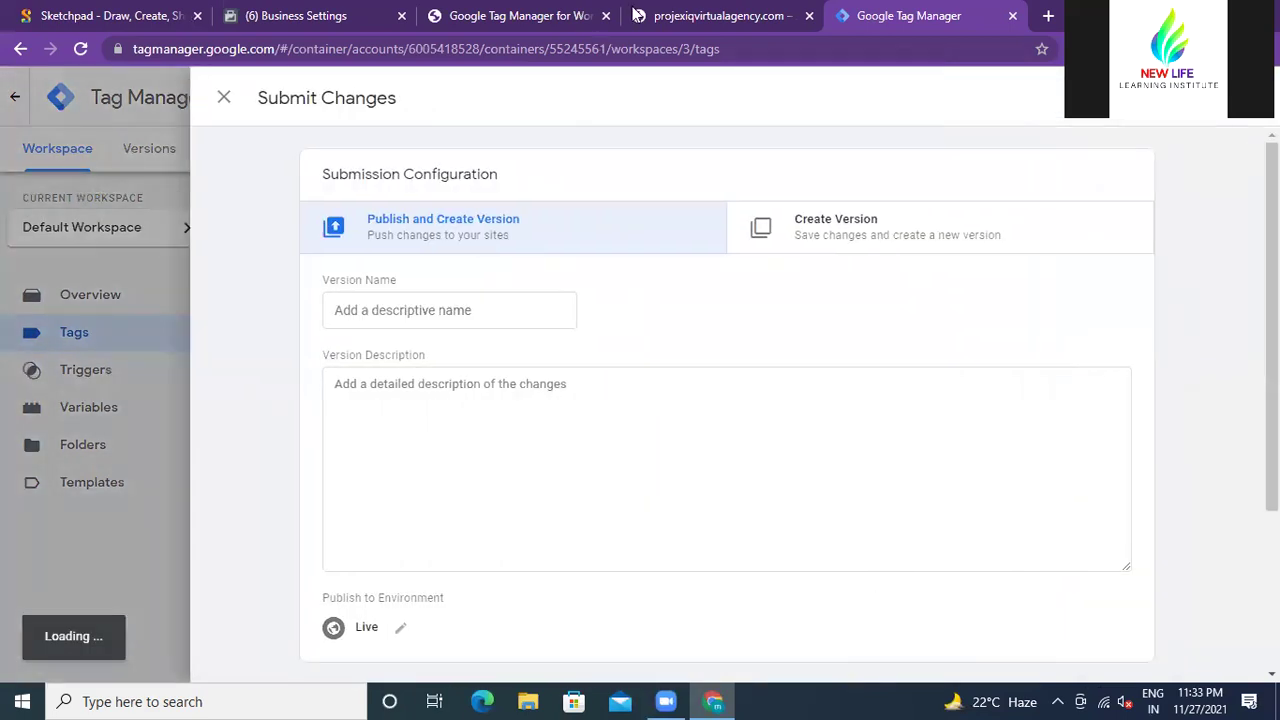
pyautogui.click(424, 309)
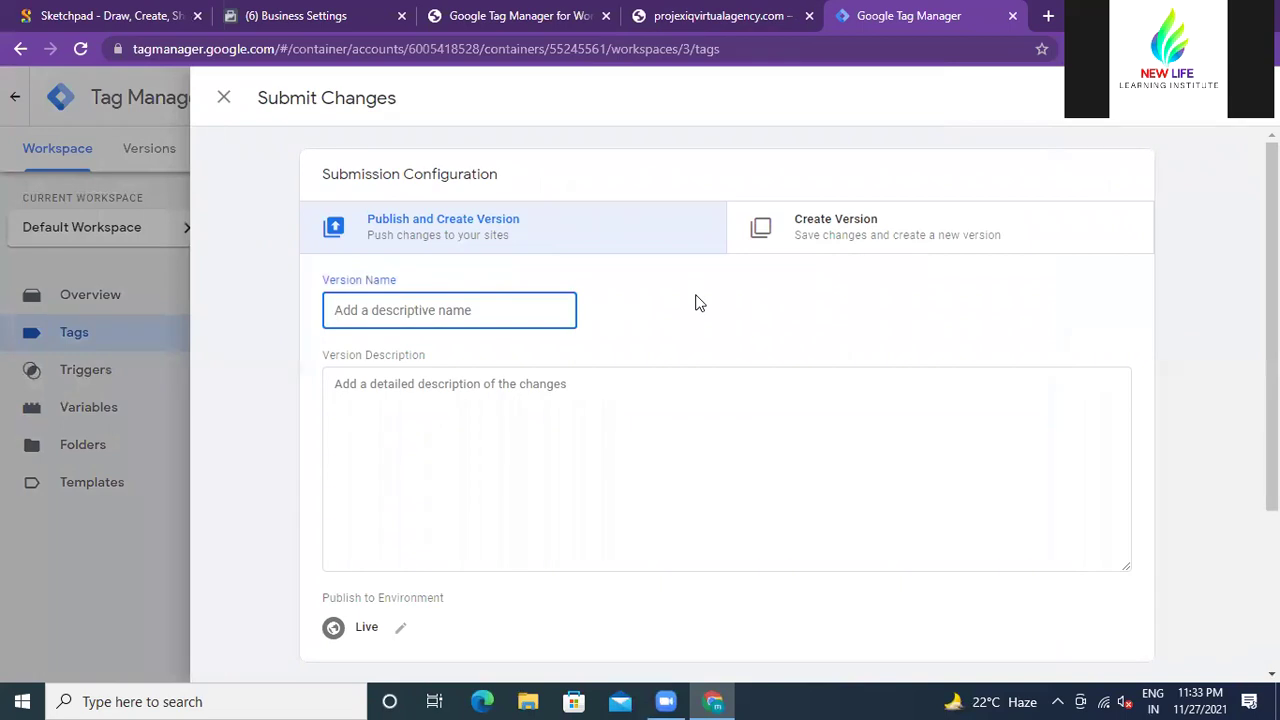
pyautogui.write('facebook bas')
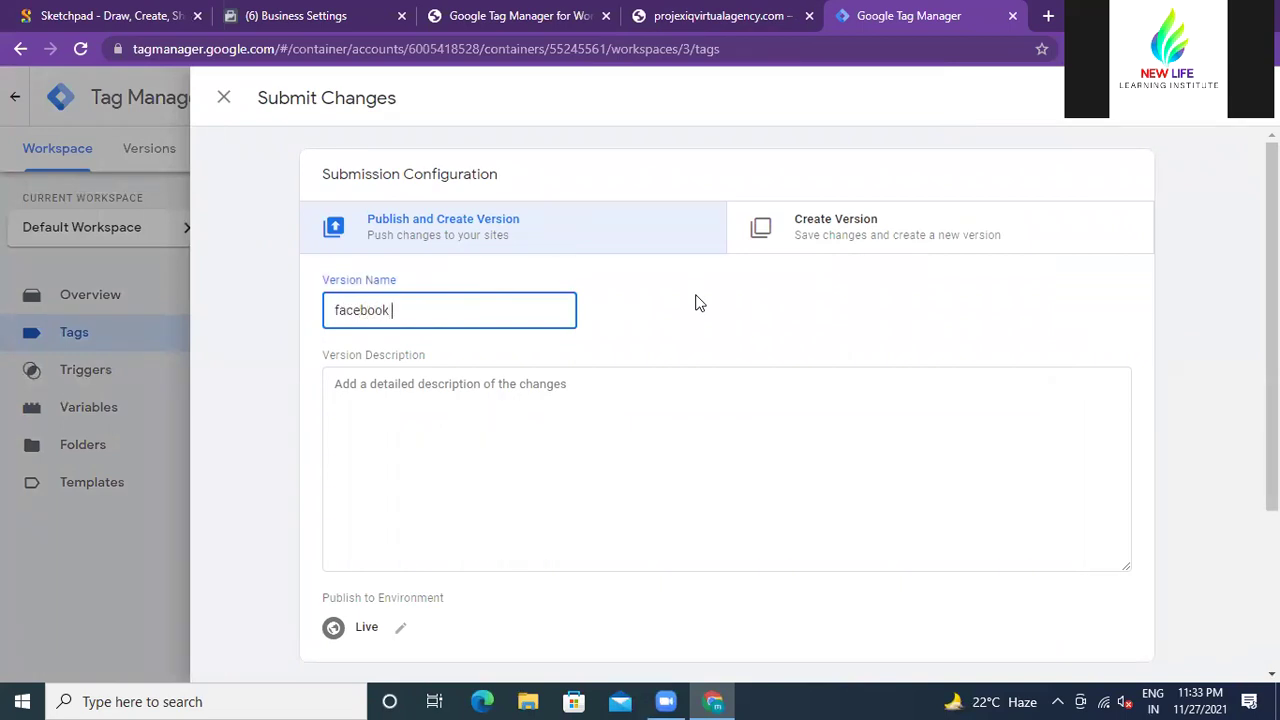
pyautogui.write('e code')
pyautogui.click(1190, 97)
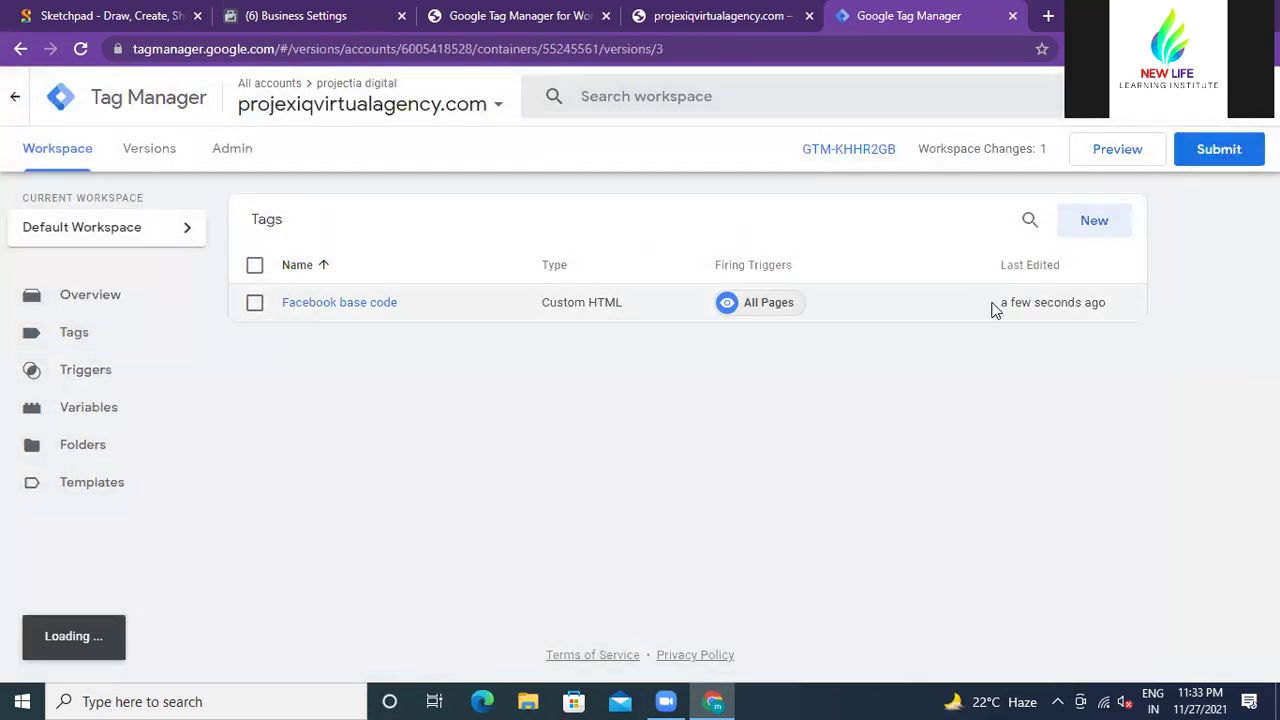
# Review the published Version 3 summary listing the Facebook base code tag.
pyautogui.click(686, 18)
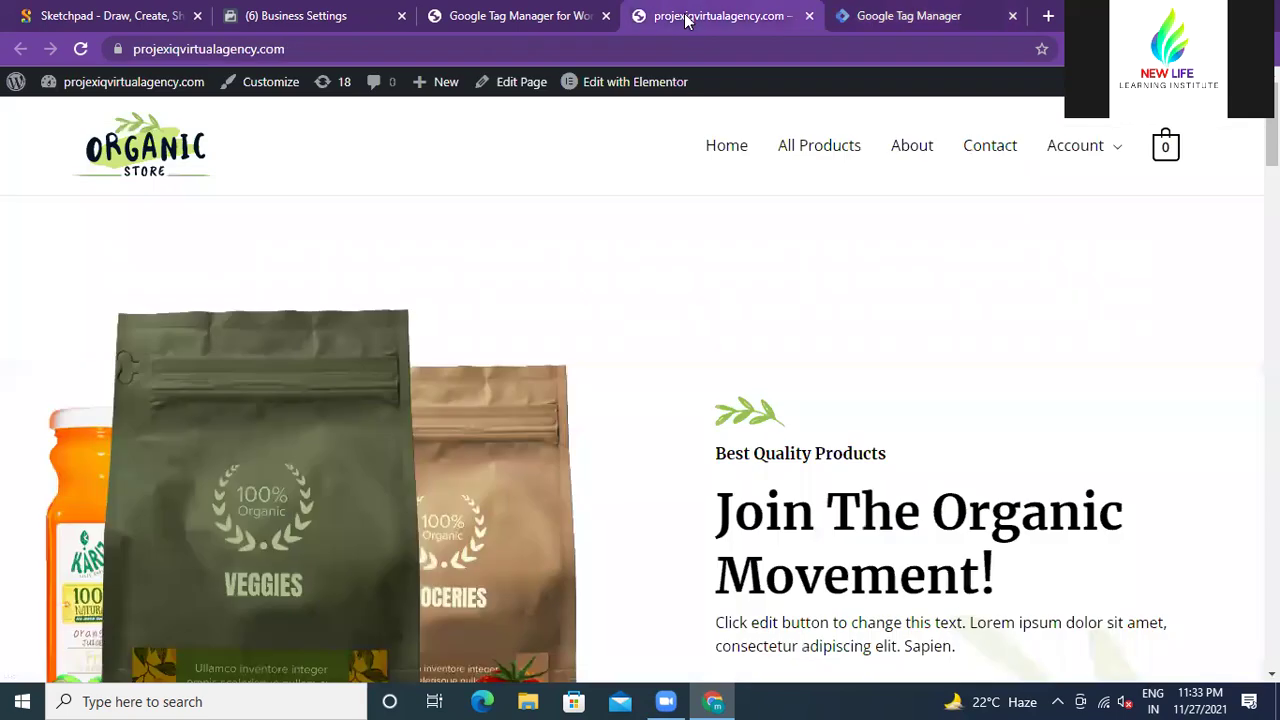
pyautogui.click(497, 17)
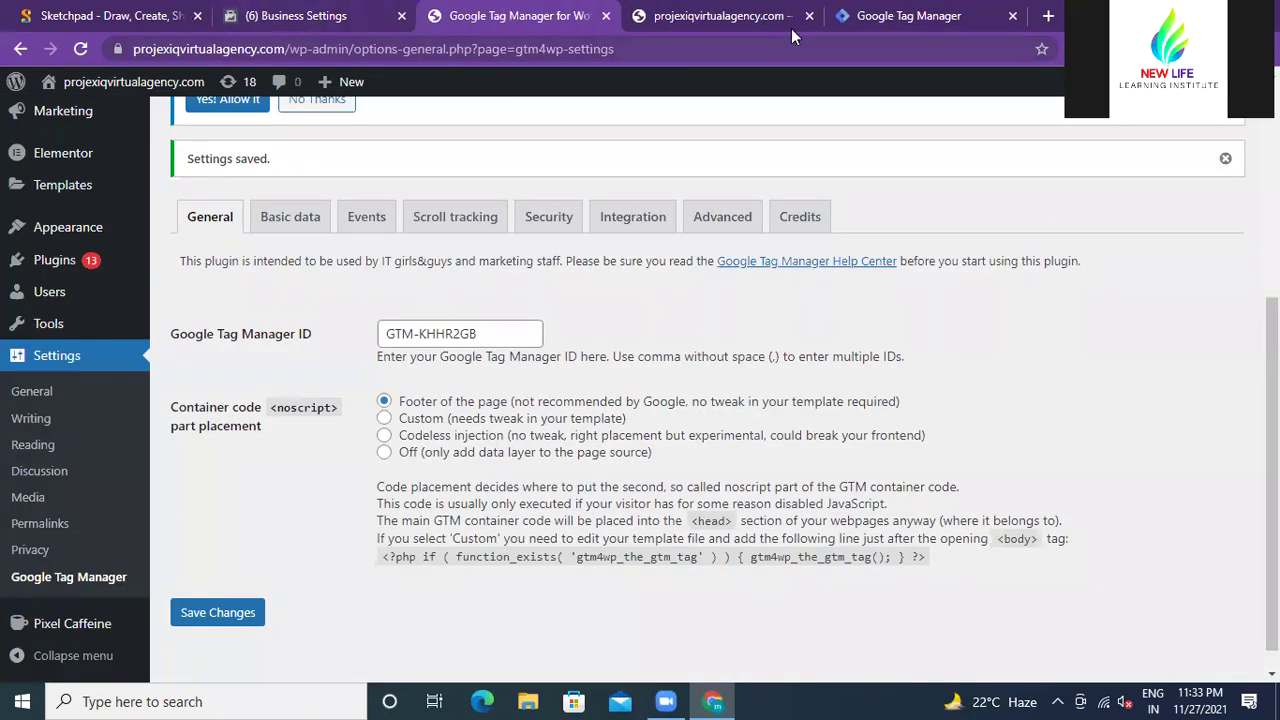
pyautogui.click(885, 17)
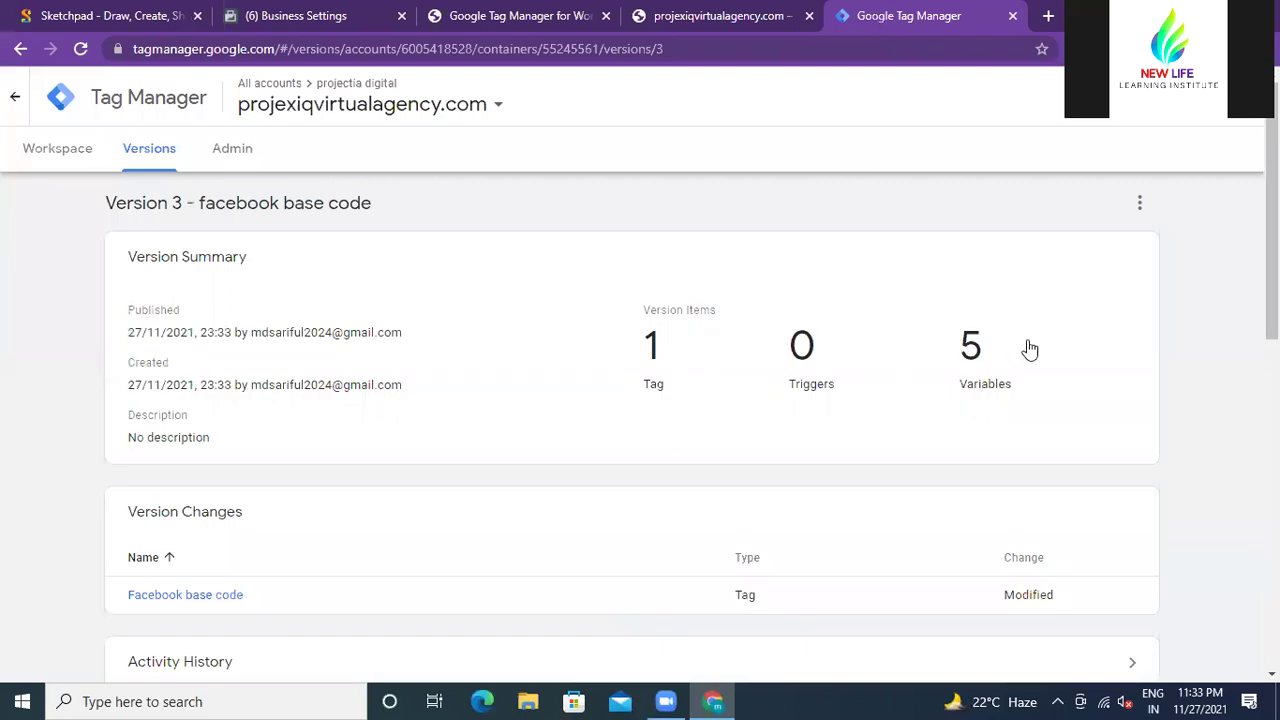
pyautogui.scroll(-3, 700, 391)
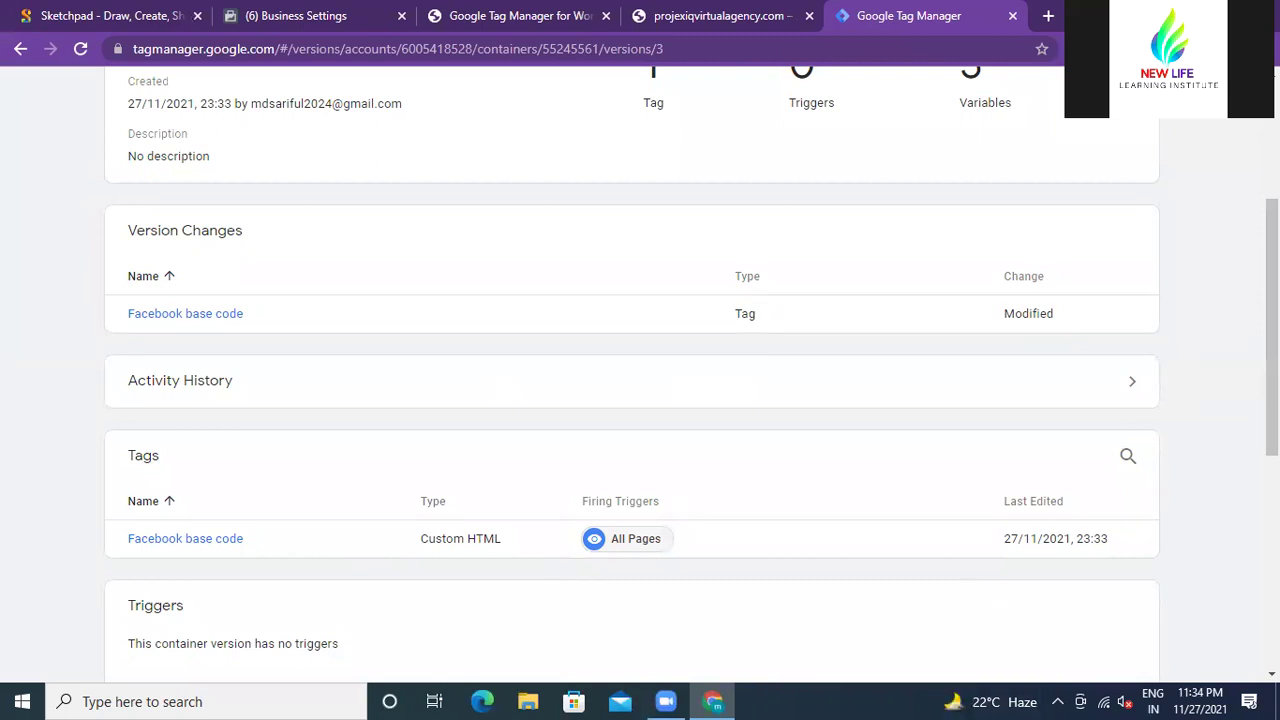
# Reload the live site, confirm with Tag Assistant it loads GTM-KHHR2GB, then refresh Tag Manager.
pyautogui.click(720, 16)
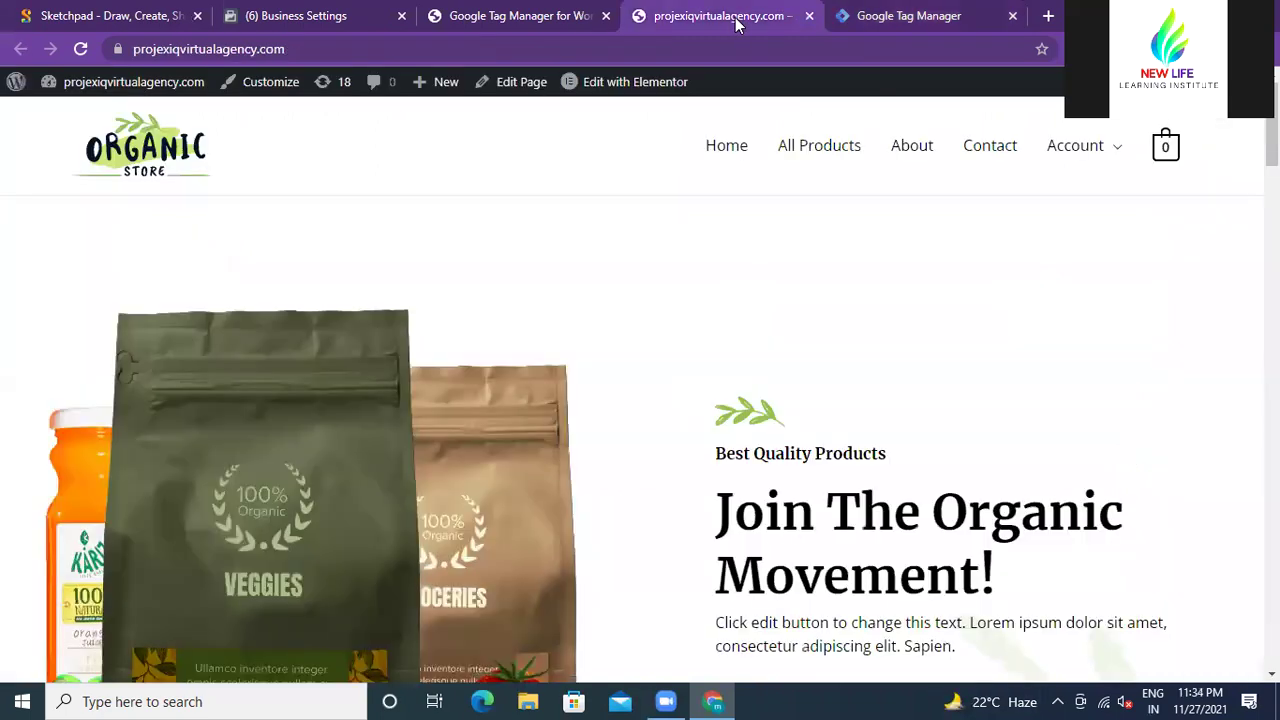
pyautogui.click(80, 50)
pyautogui.click(1080, 48)
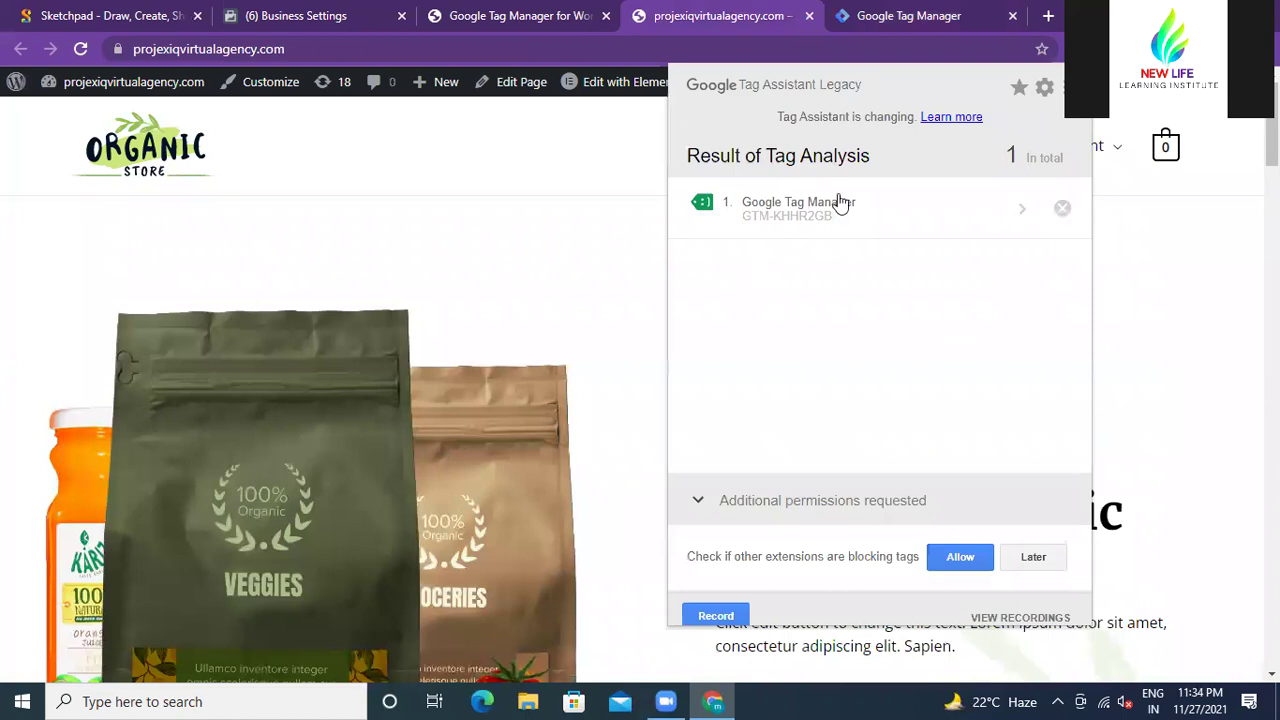
pyautogui.click(627, 240)
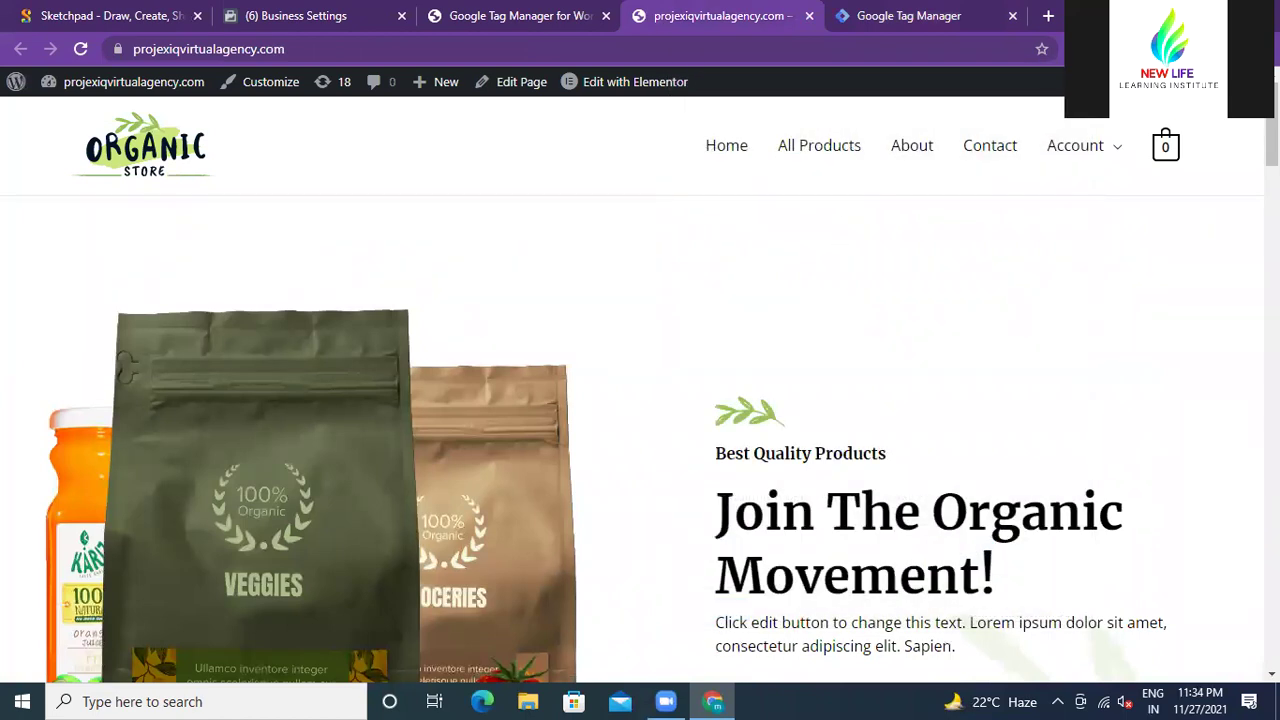
pyautogui.click(871, 17)
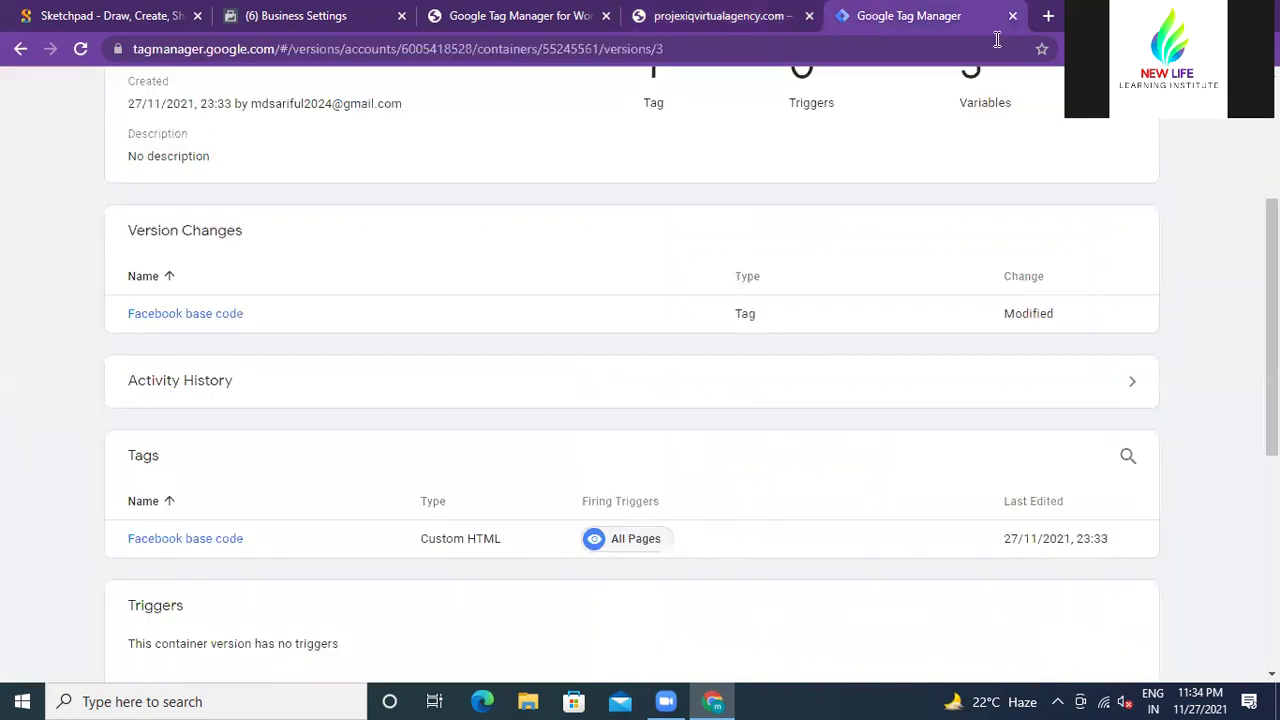
pyautogui.click(80, 49)
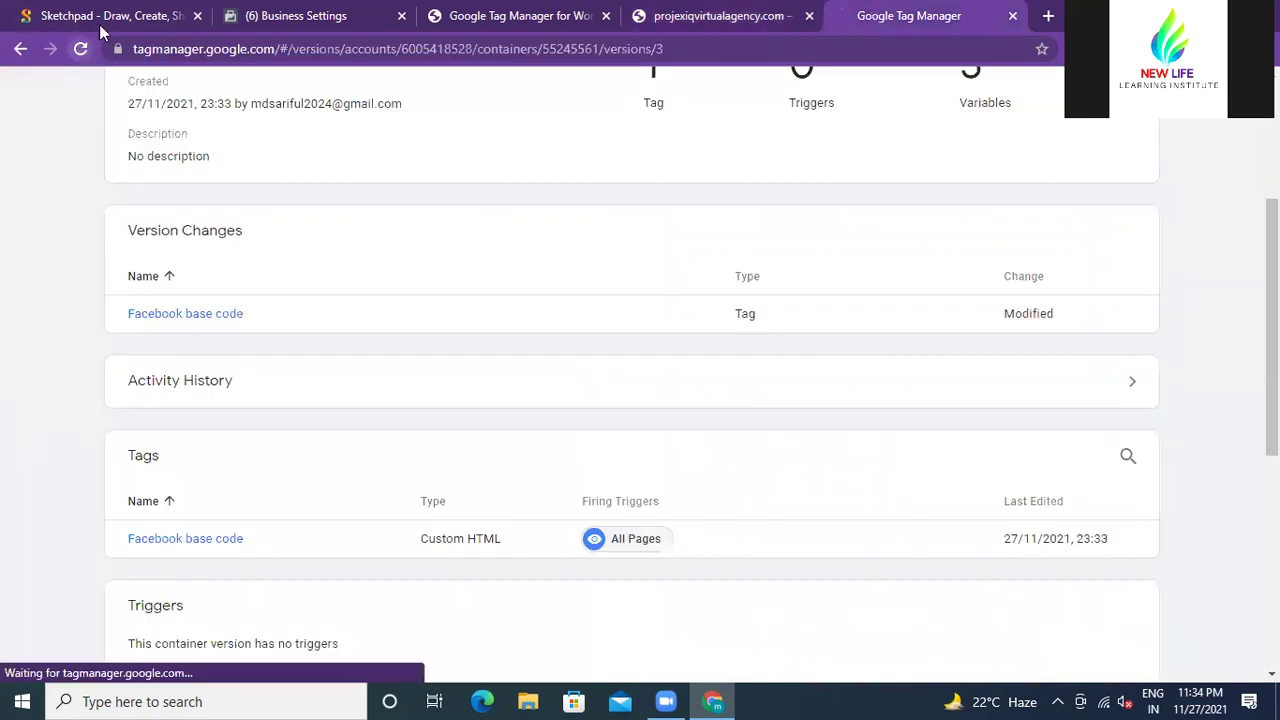
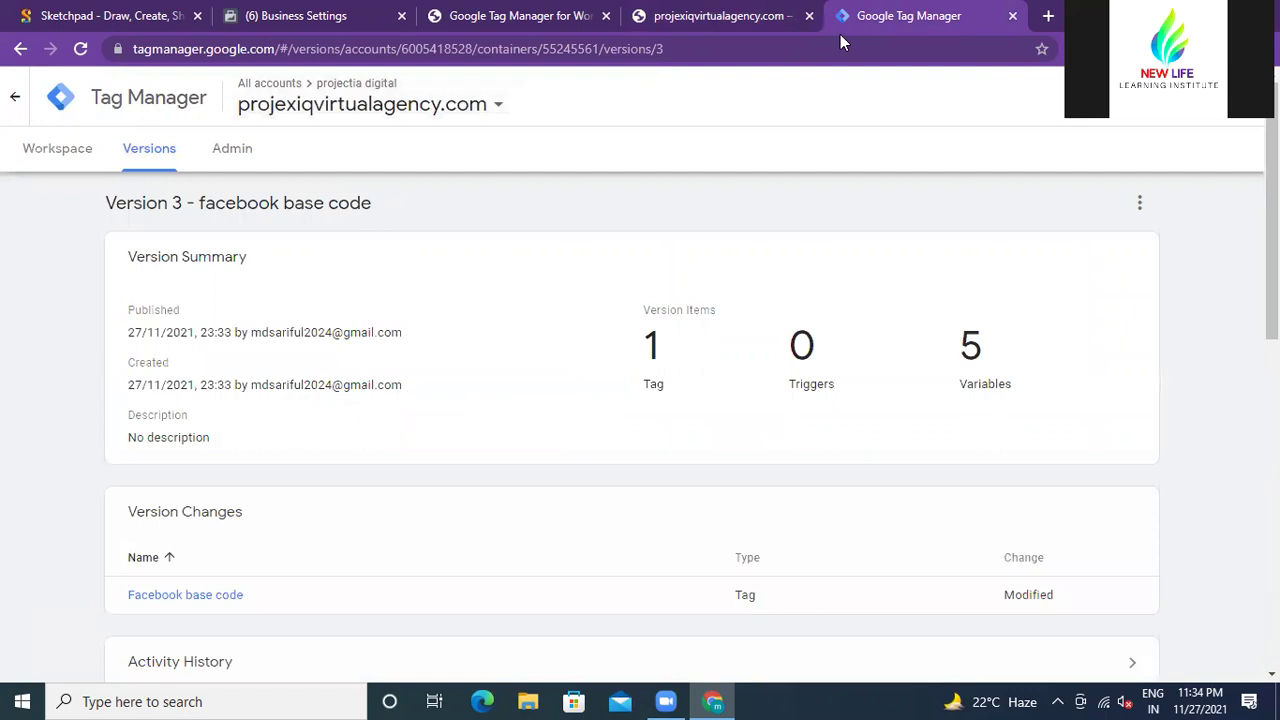
# Reload the Organic Store homepage and check it with Facebook Pixel Helper for a pixel.
pyautogui.click(1100, 48)
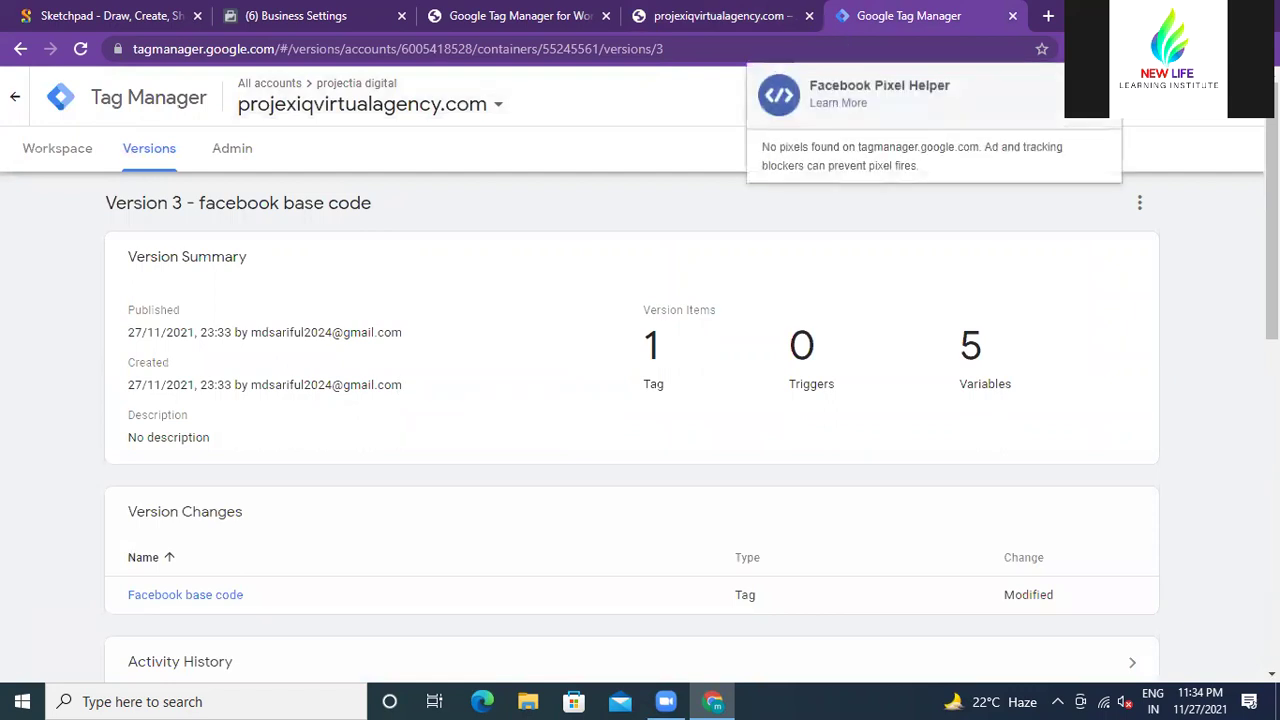
pyautogui.click(1209, 240)
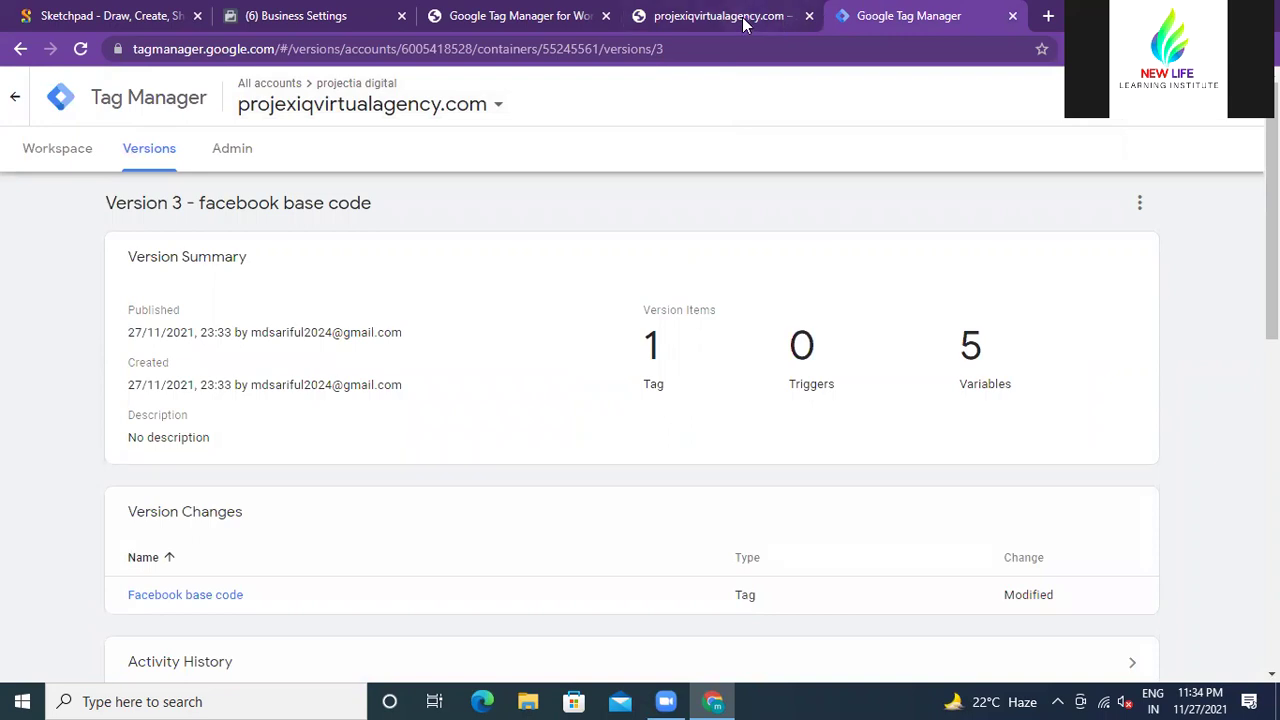
pyautogui.click(743, 16)
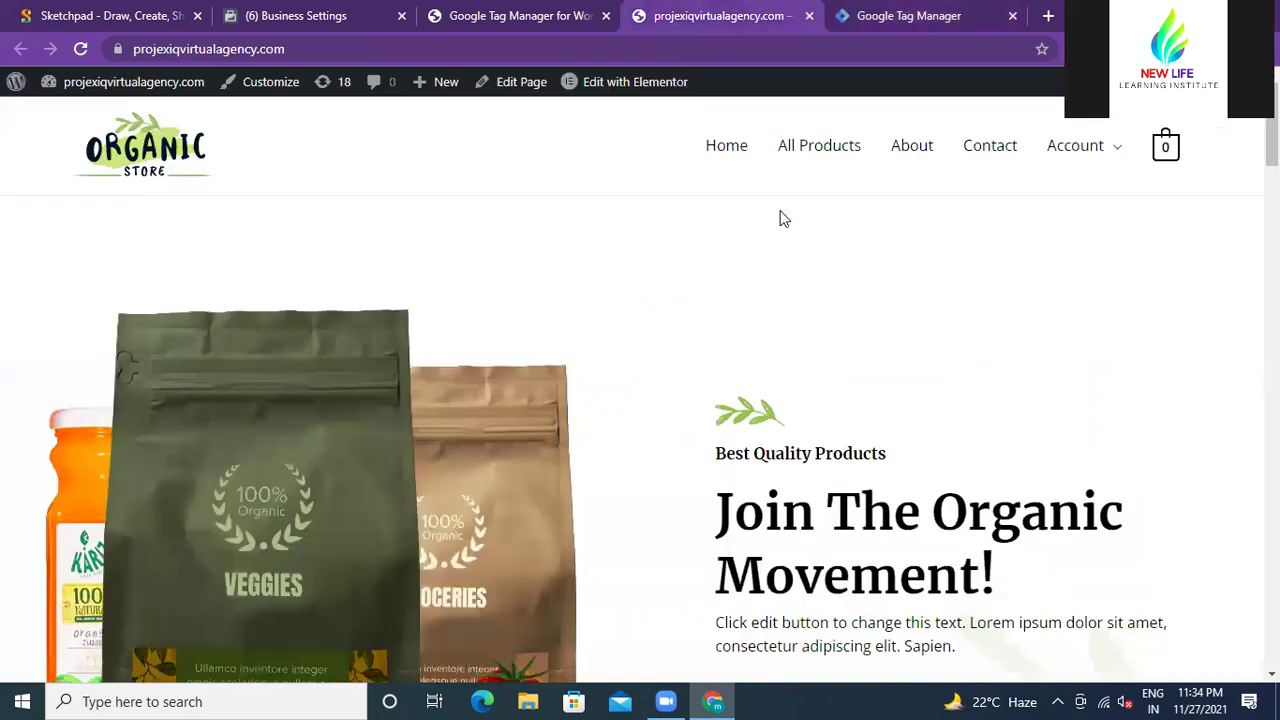
pyautogui.click(81, 49)
pyautogui.click(1100, 48)
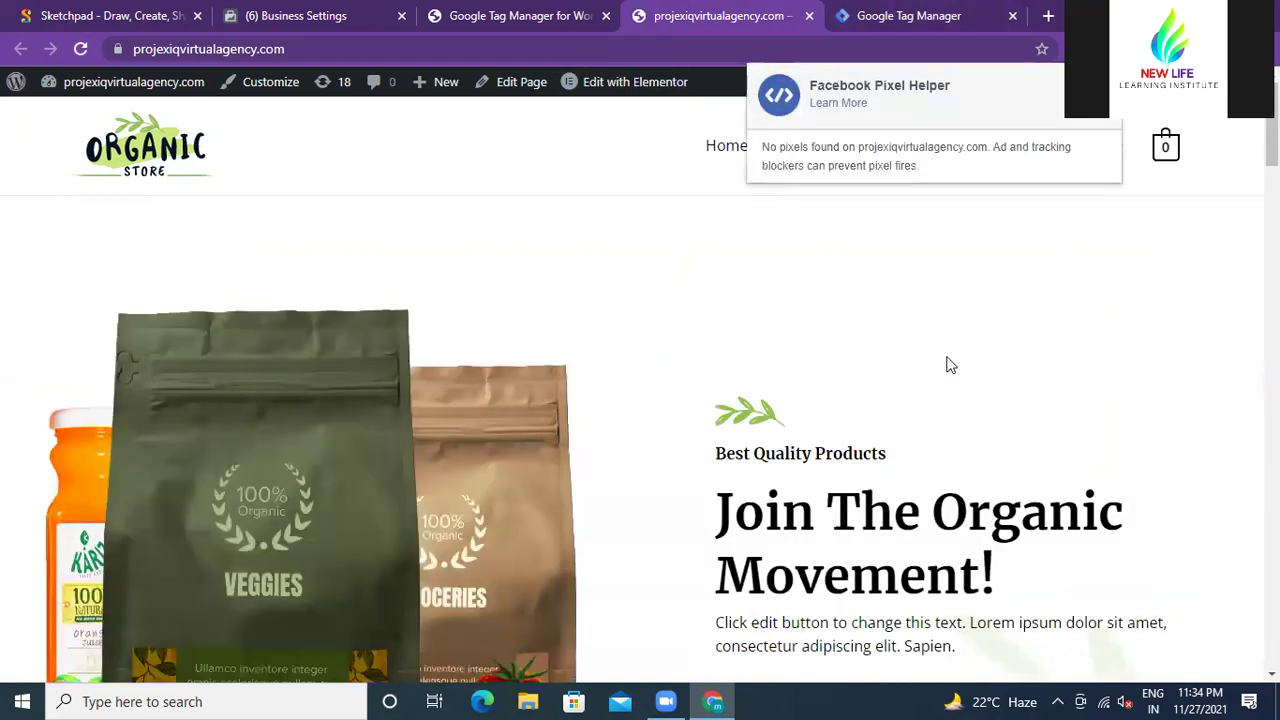
pyautogui.click(868, 248)
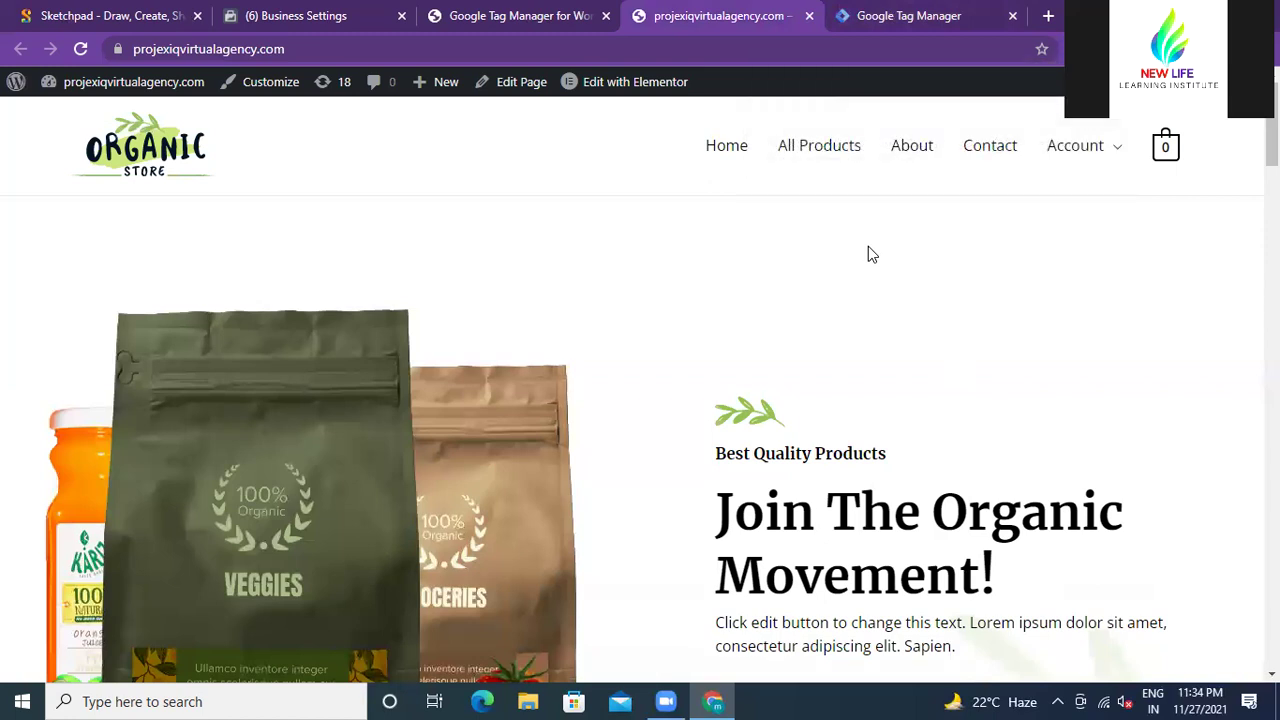
pyautogui.click(570, 19)
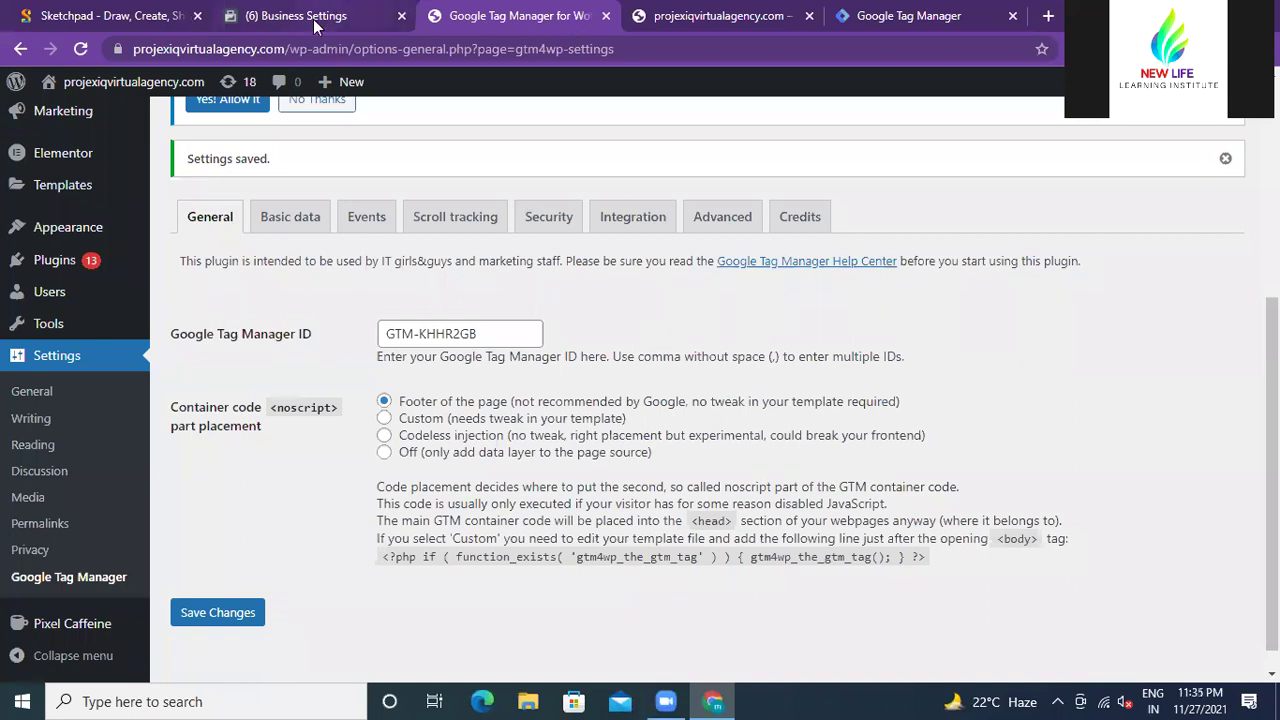
# Copy the Facebook pixel base code from the installation instructions.
pyautogui.click(314, 26)
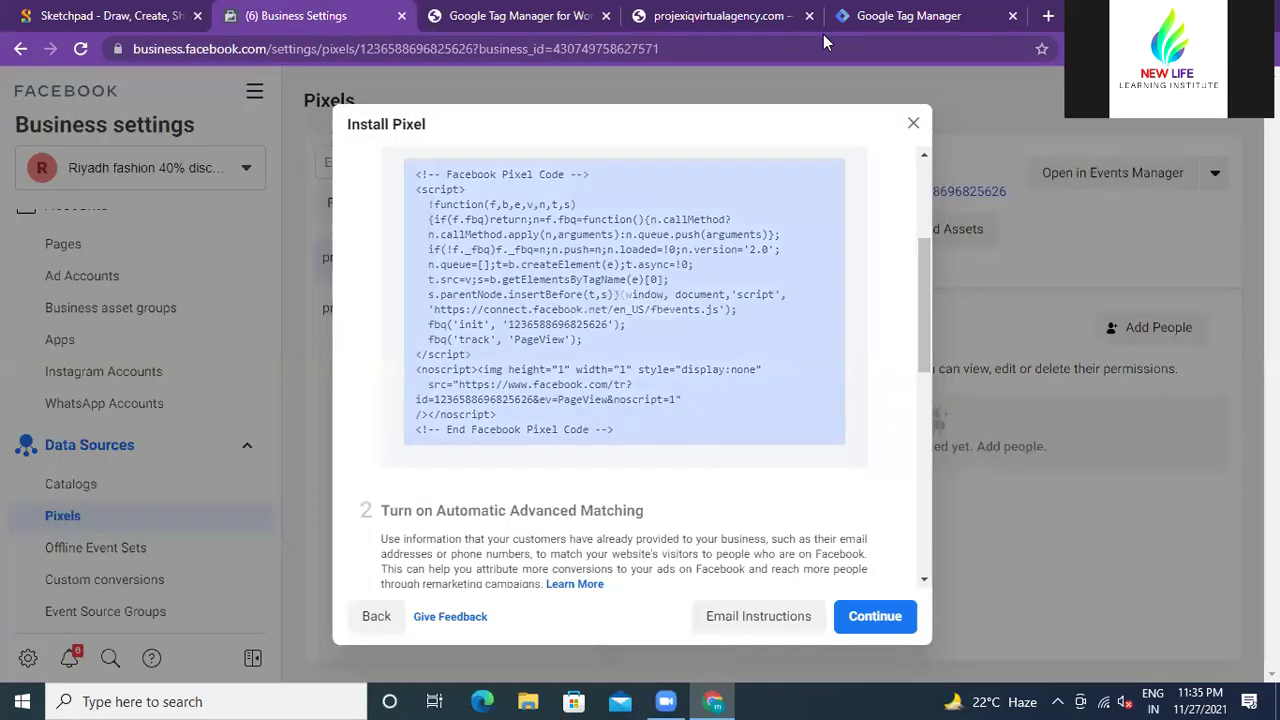
pyautogui.click(763, 20)
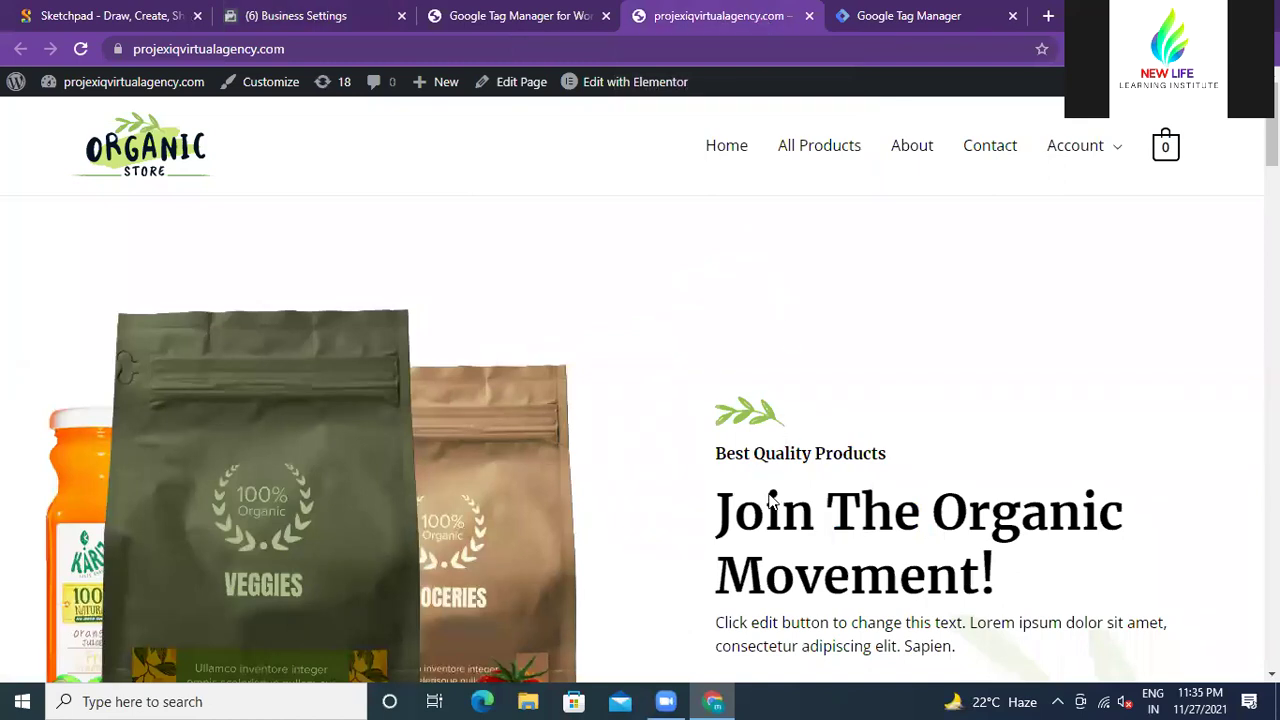
pyautogui.click(548, 18)
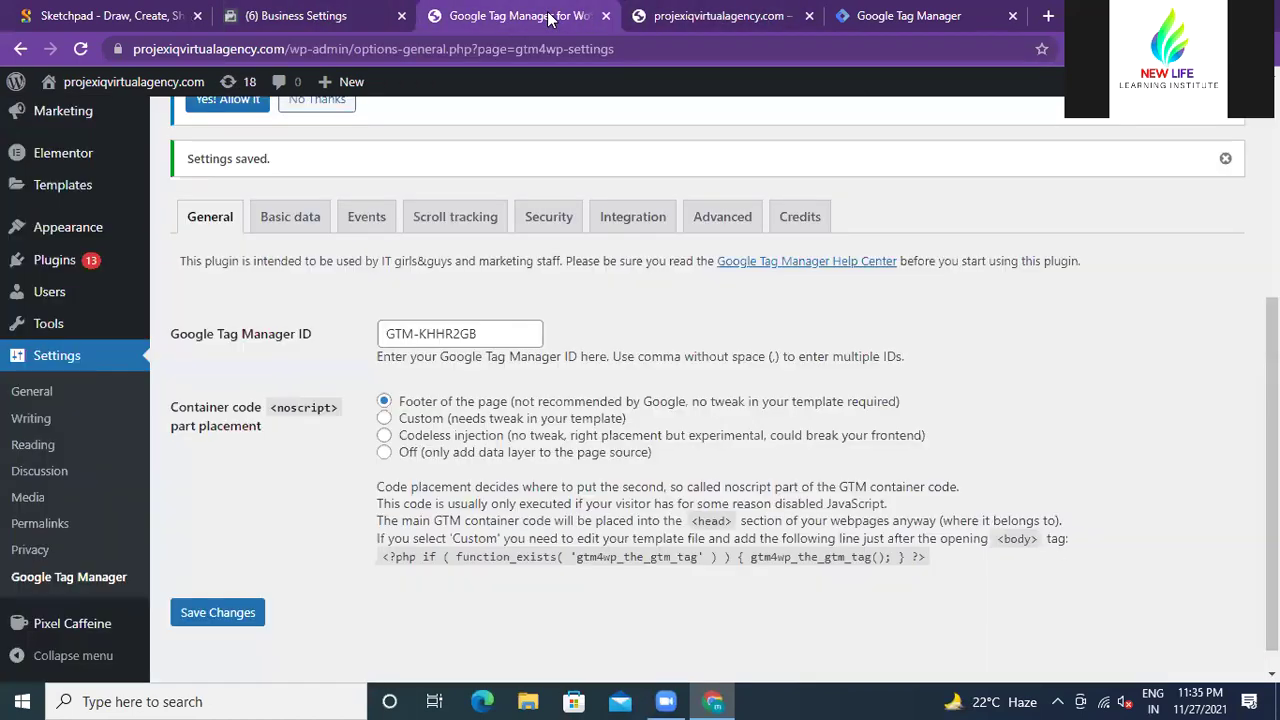
pyautogui.click(306, 18)
pyautogui.click(420, 332)
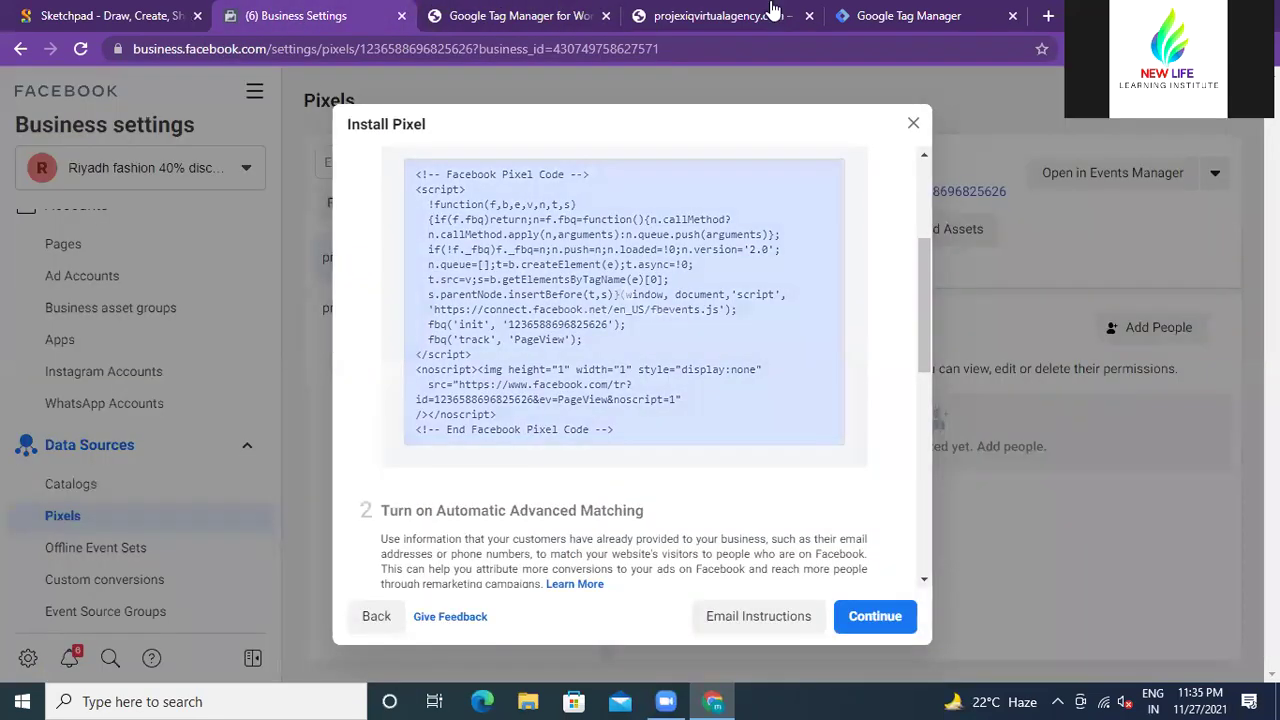
pyautogui.click(760, 270)
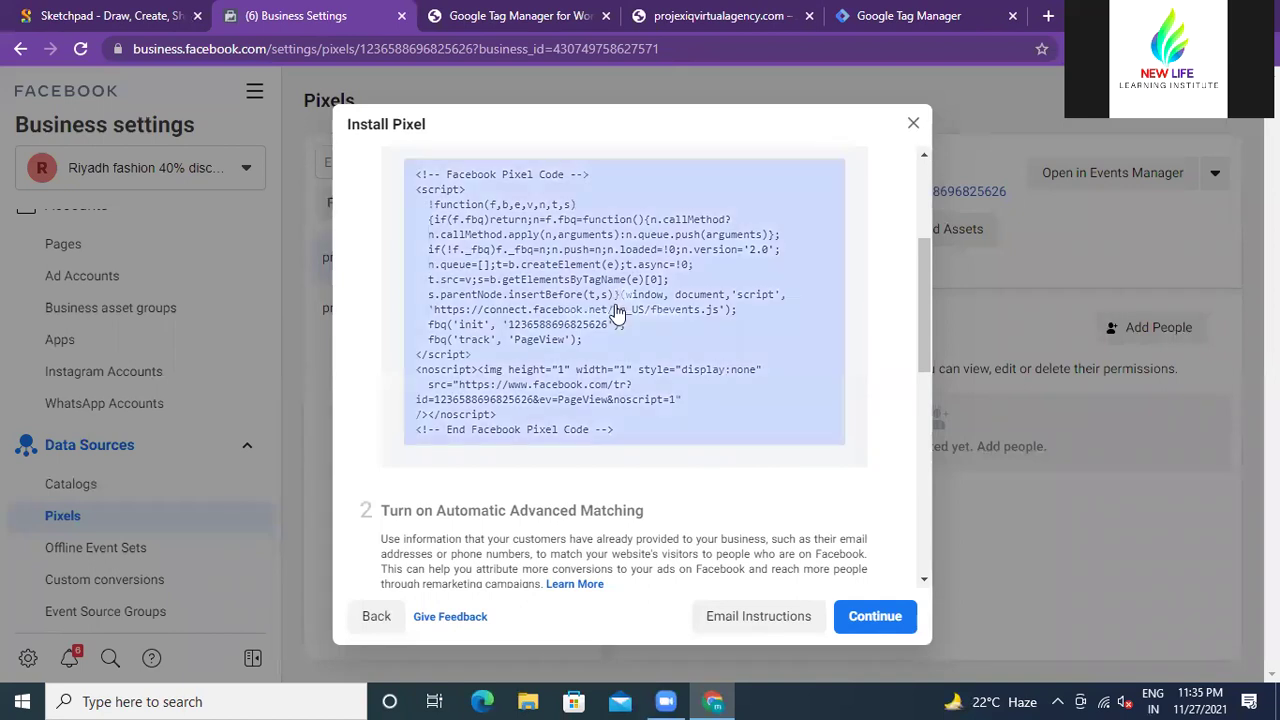
# Finish the pixel installation step and close Set Up Events without adding events.
pyautogui.scroll(-2, 620, 316)
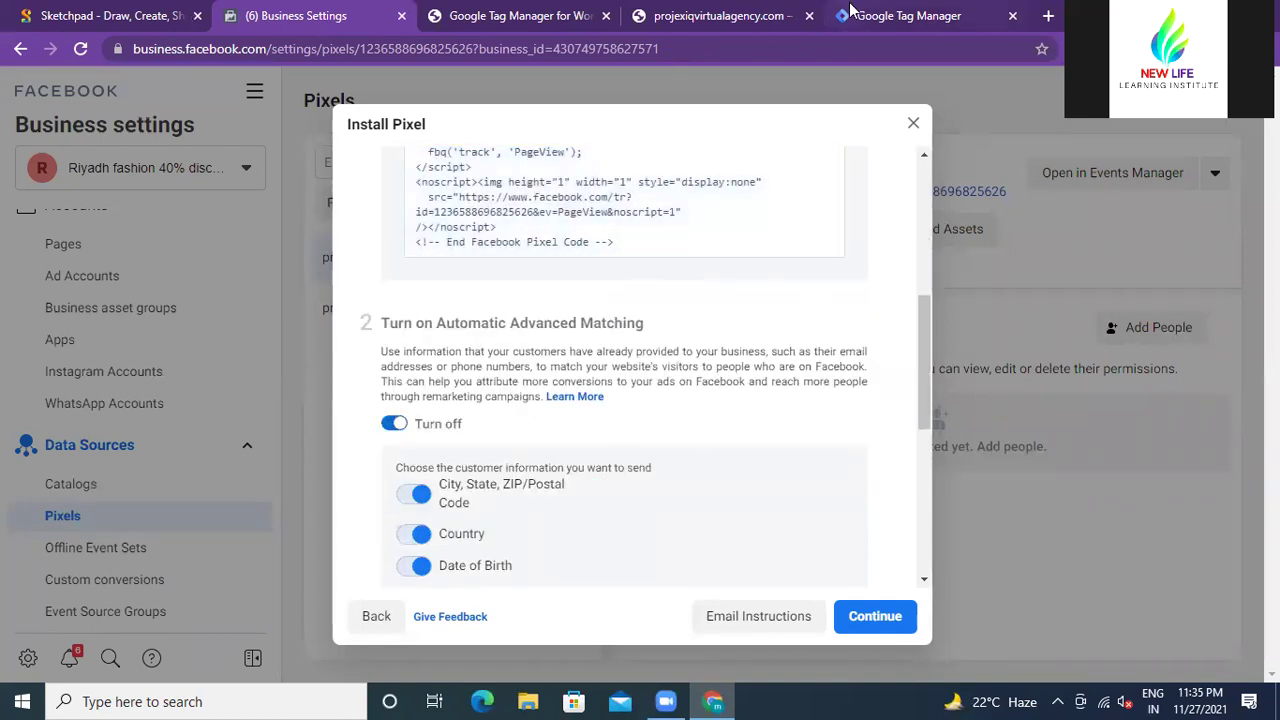
pyautogui.scroll(-5, 714, 461)
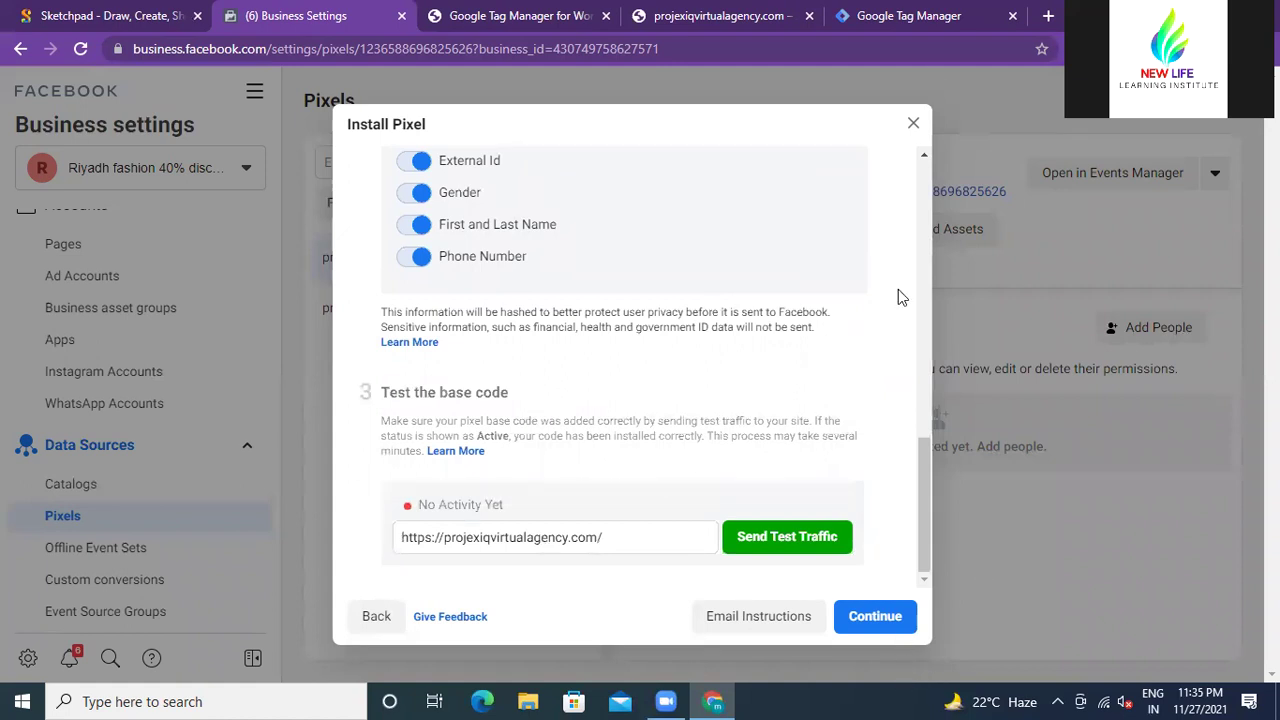
pyautogui.click(876, 617)
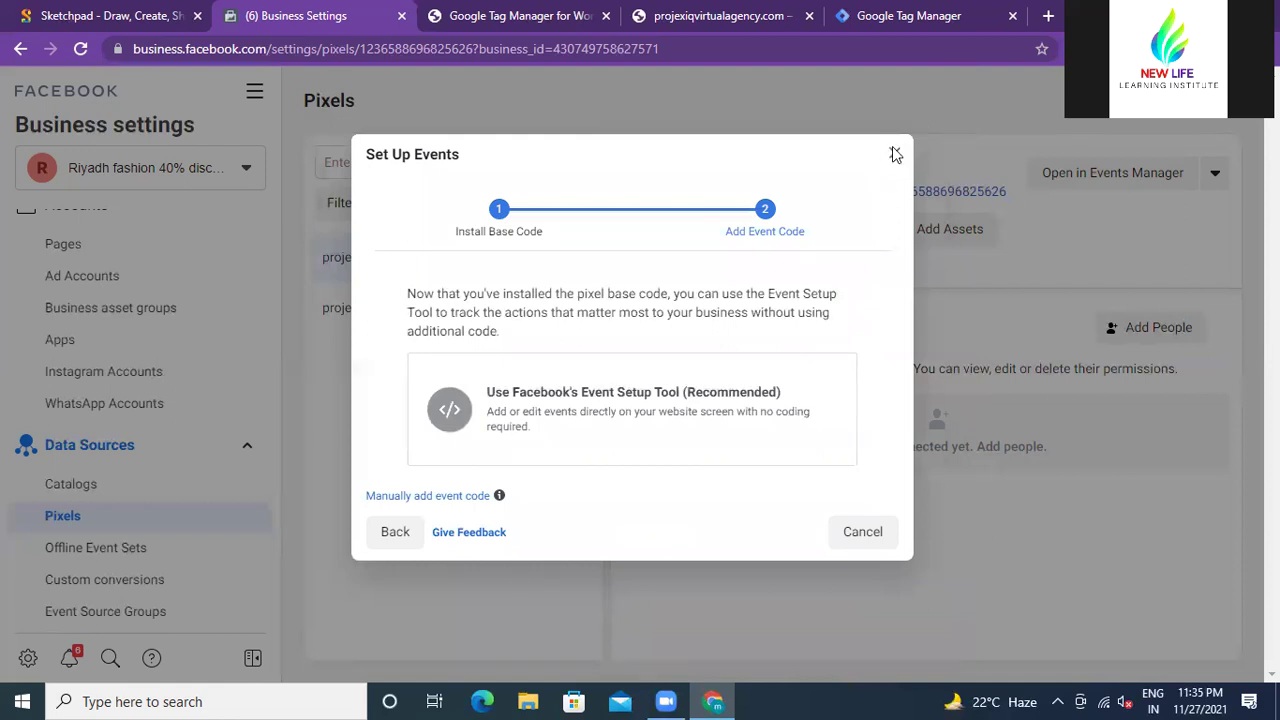
pyautogui.click(897, 154)
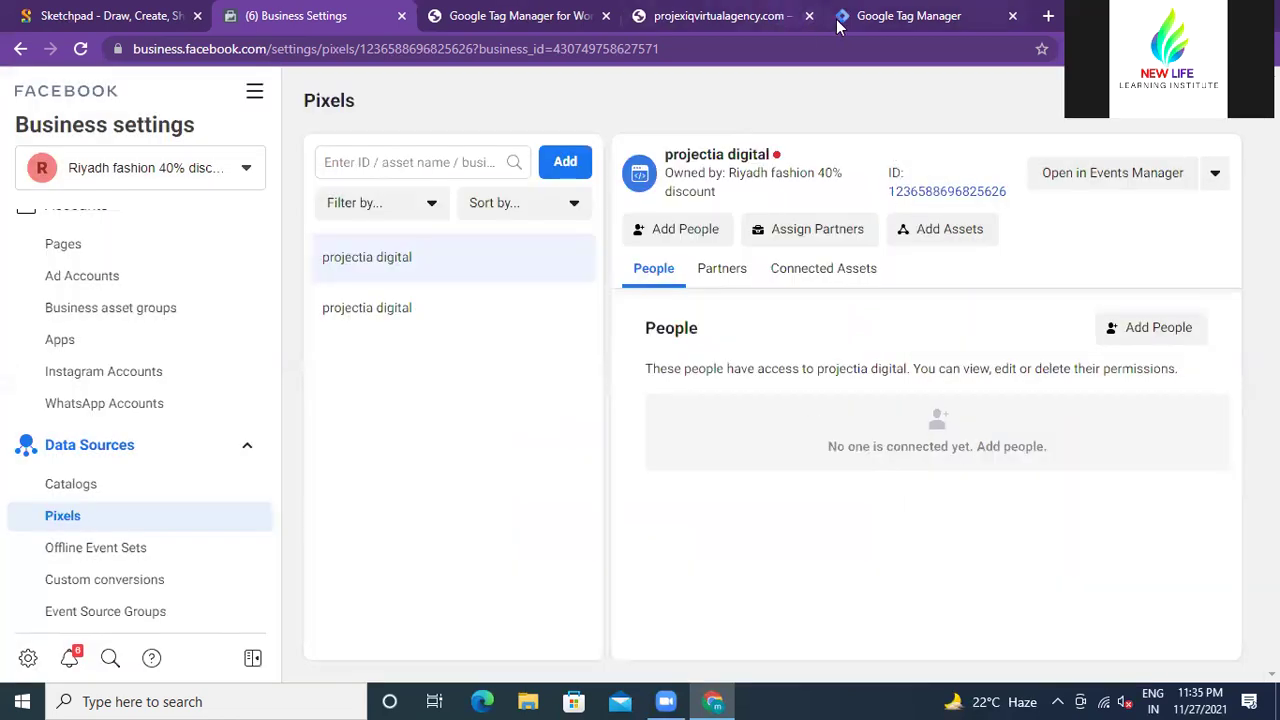
pyautogui.click(875, 20)
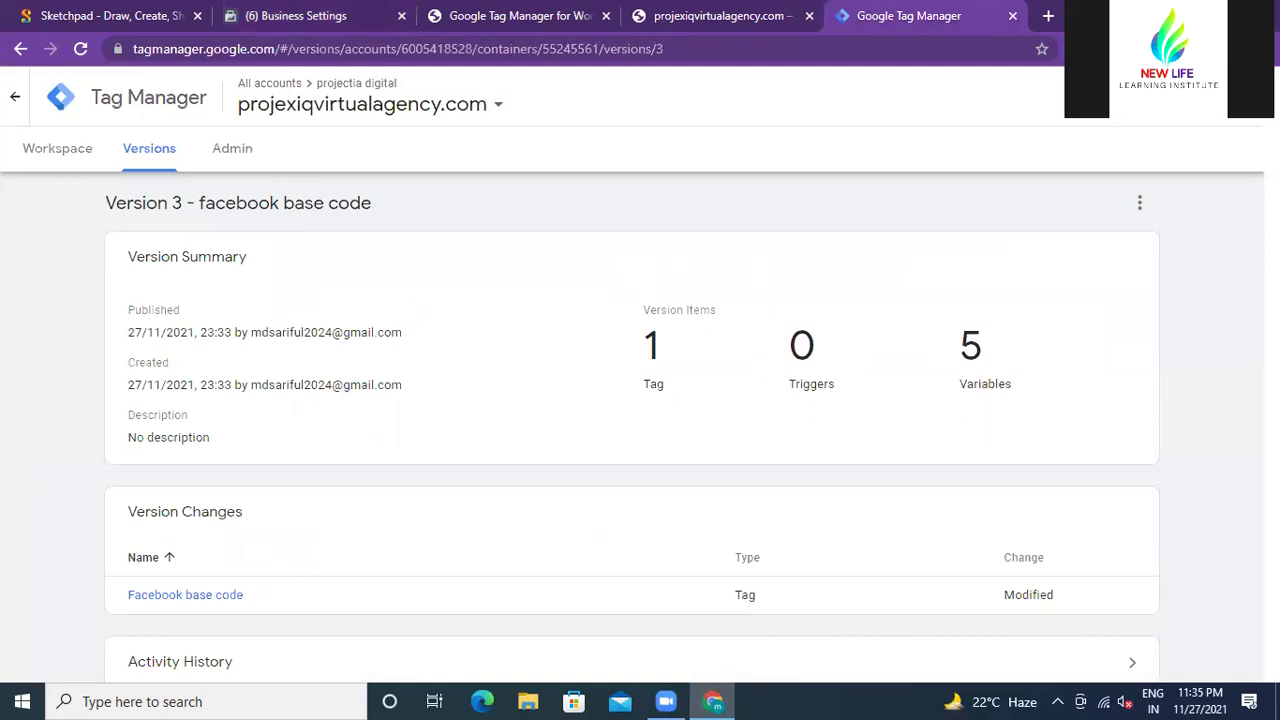
# Review Version 3's 'Facebook base code' tag, All Pages trigger and variables, then open the Workspace.
pyautogui.click(701, 17)
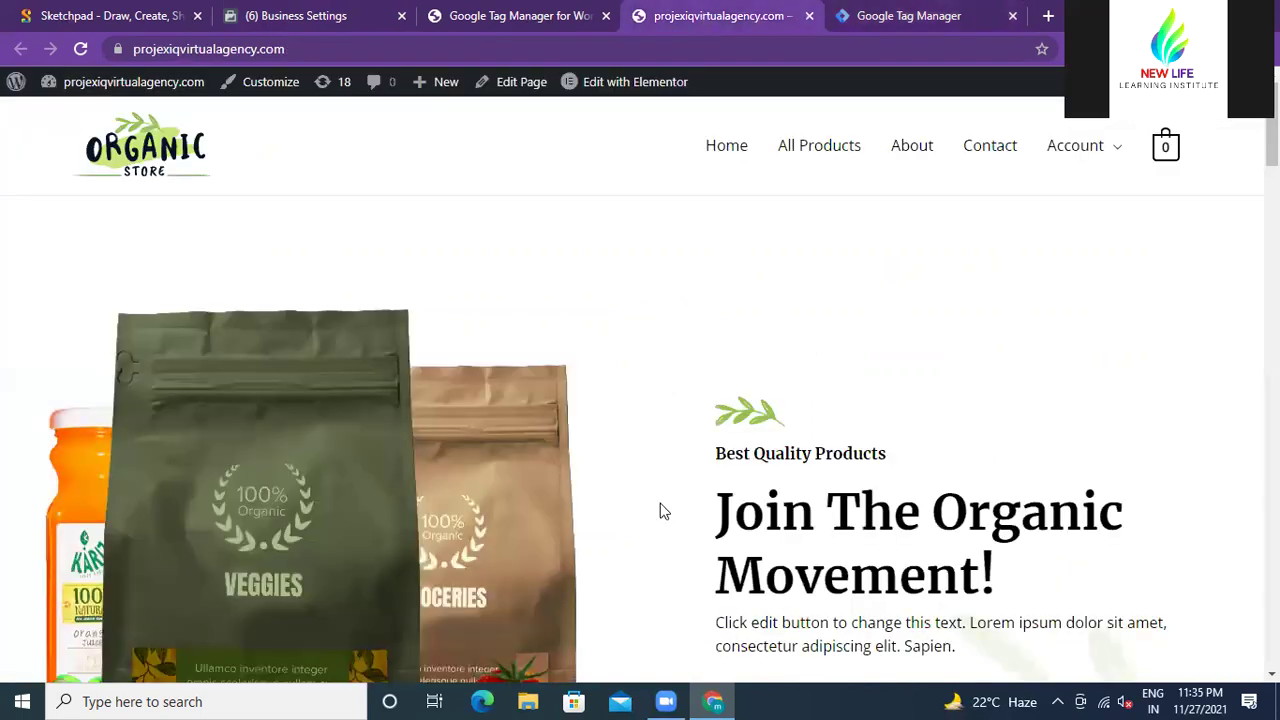
pyautogui.click(868, 18)
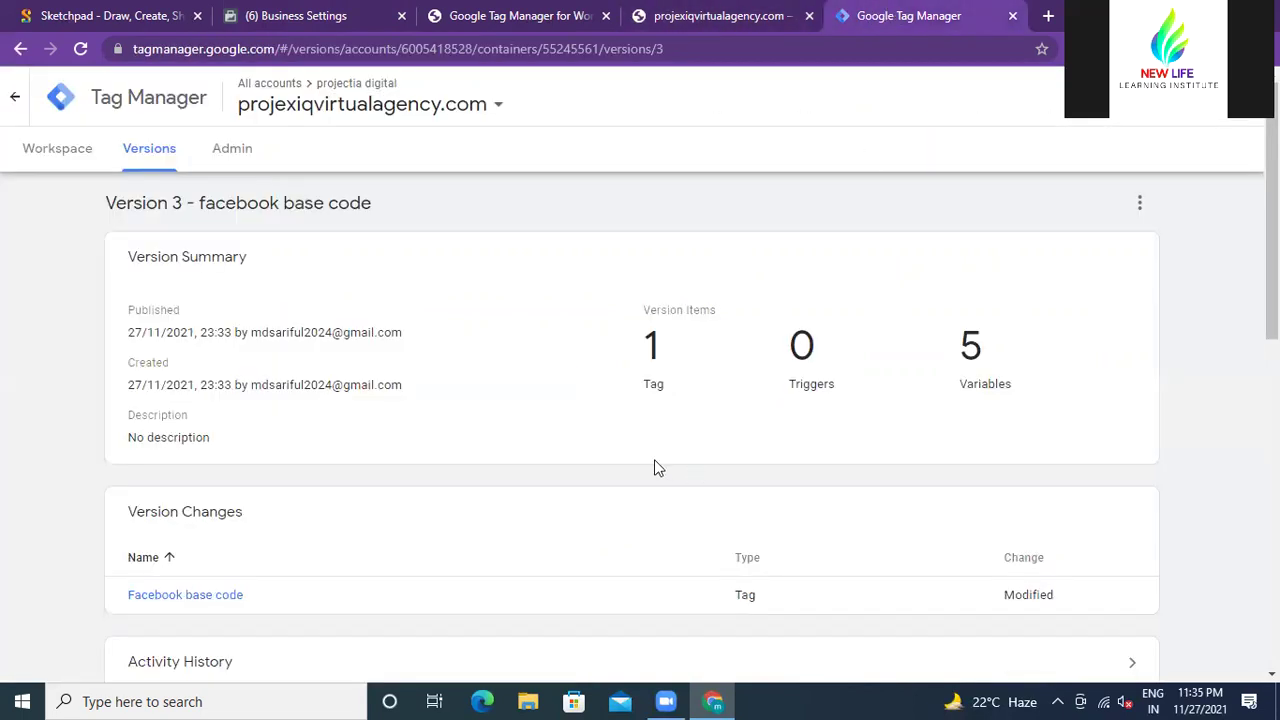
pyautogui.scroll(-3, 966, 368)
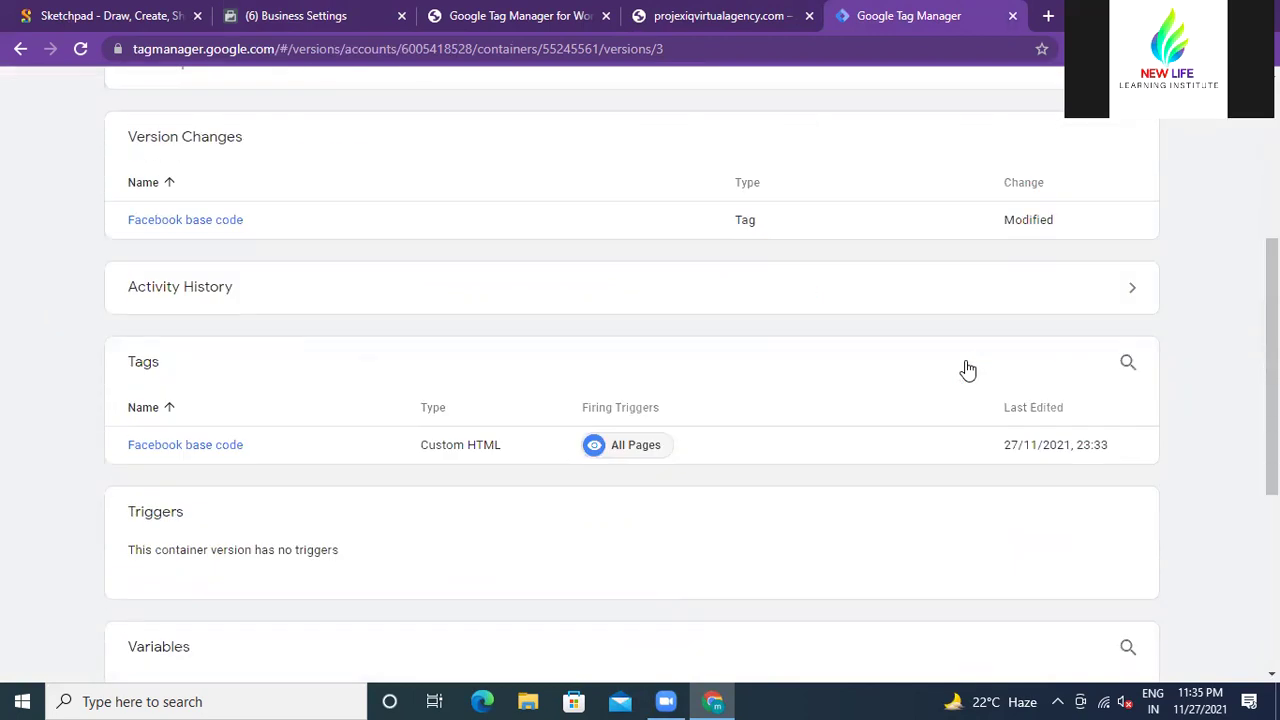
pyautogui.scroll(1, 669, 327)
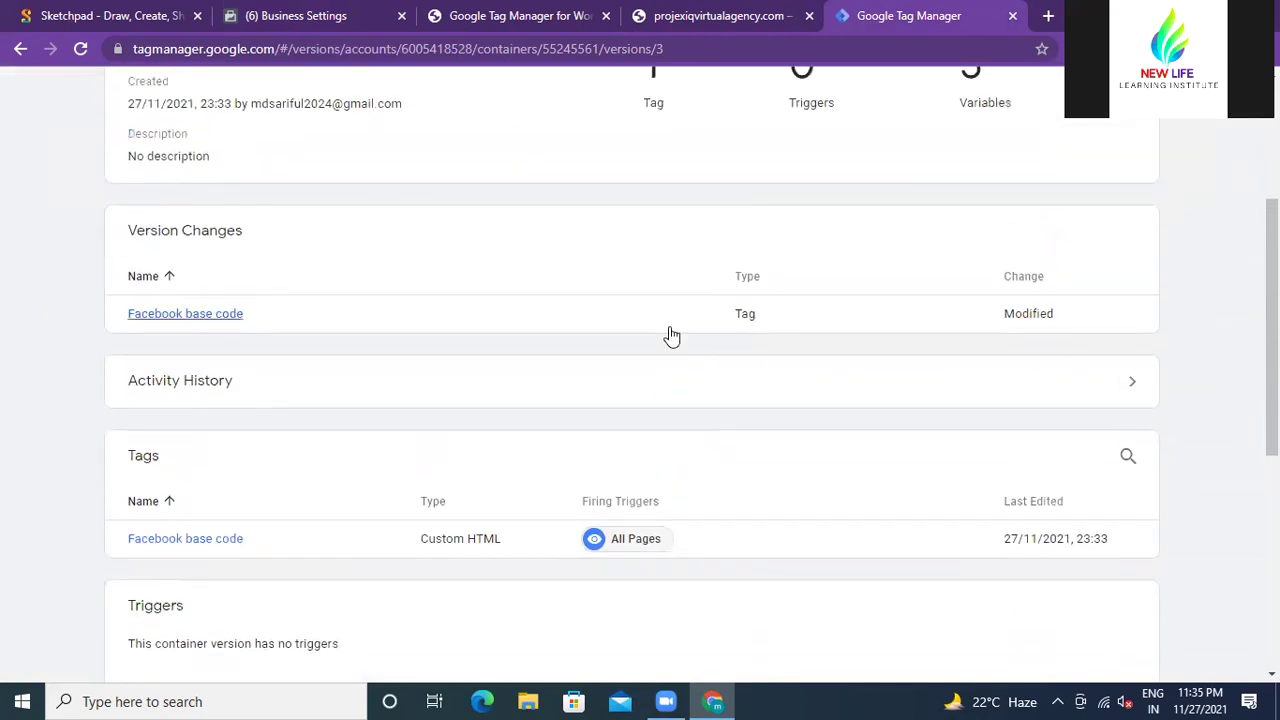
pyautogui.scroll(-4, 671, 336)
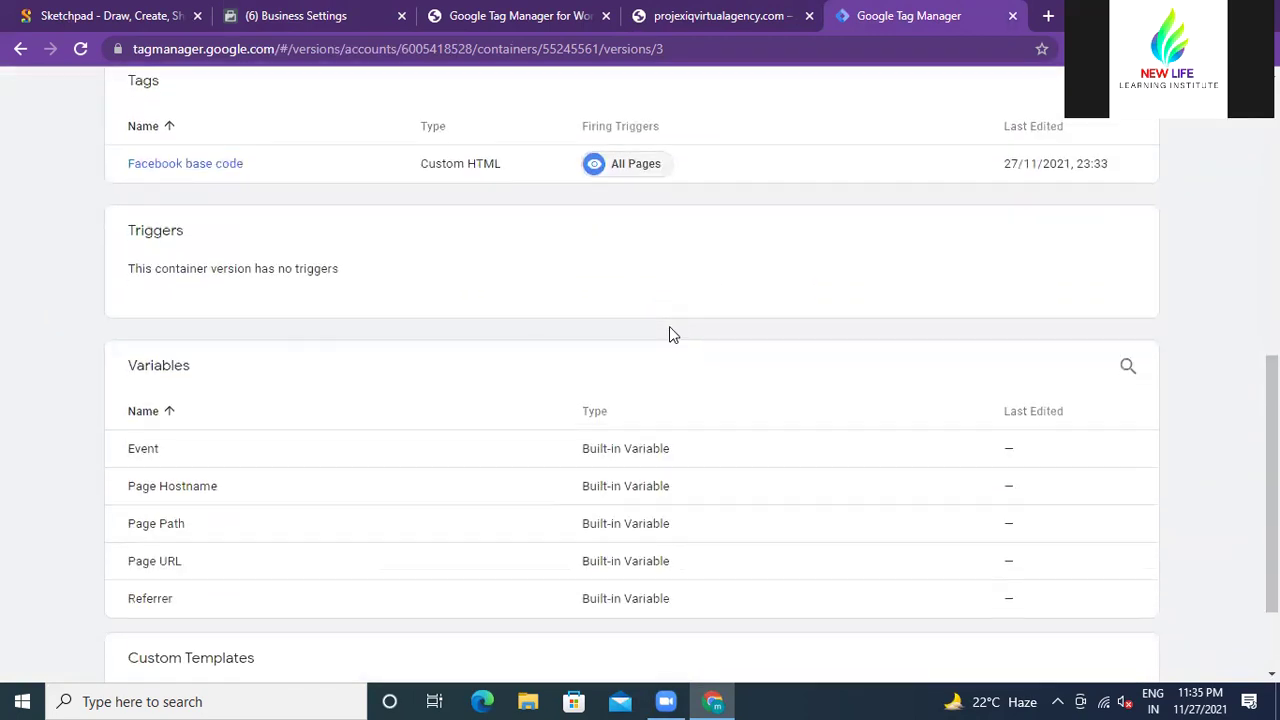
pyautogui.scroll(-2, 672, 335)
pyautogui.scroll(4, 672, 335)
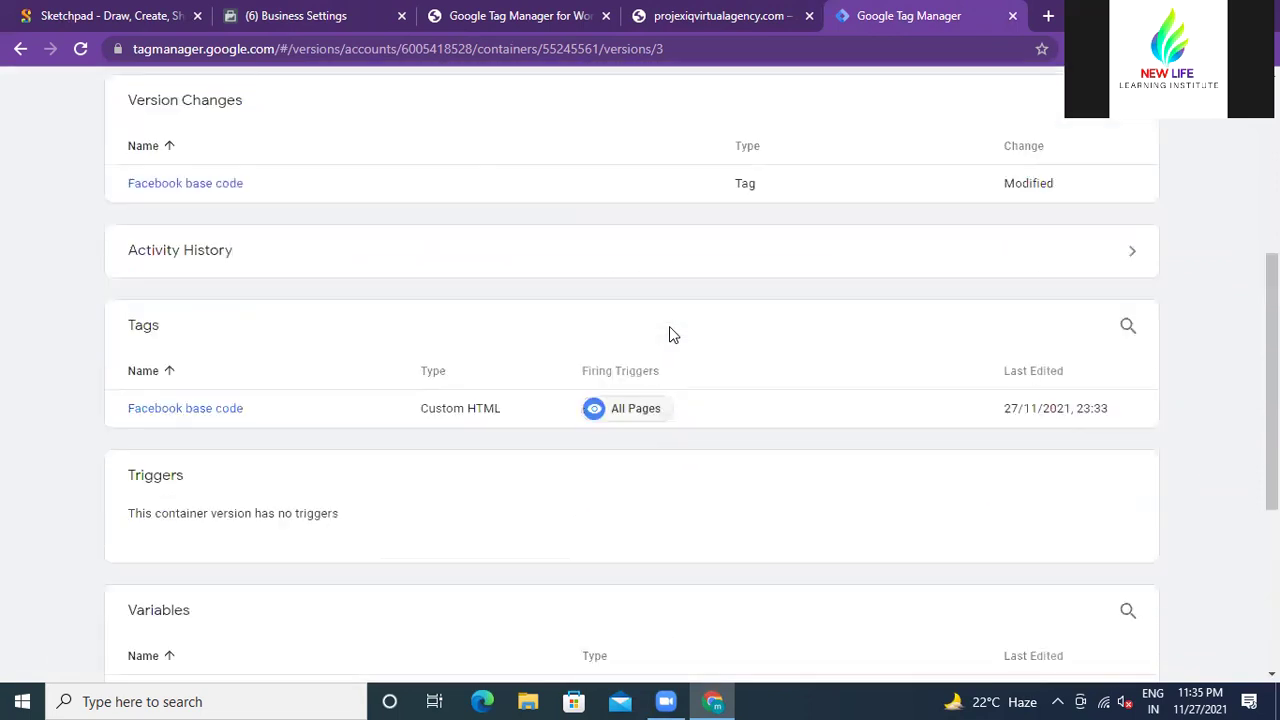
pyautogui.scroll(3, 669, 331)
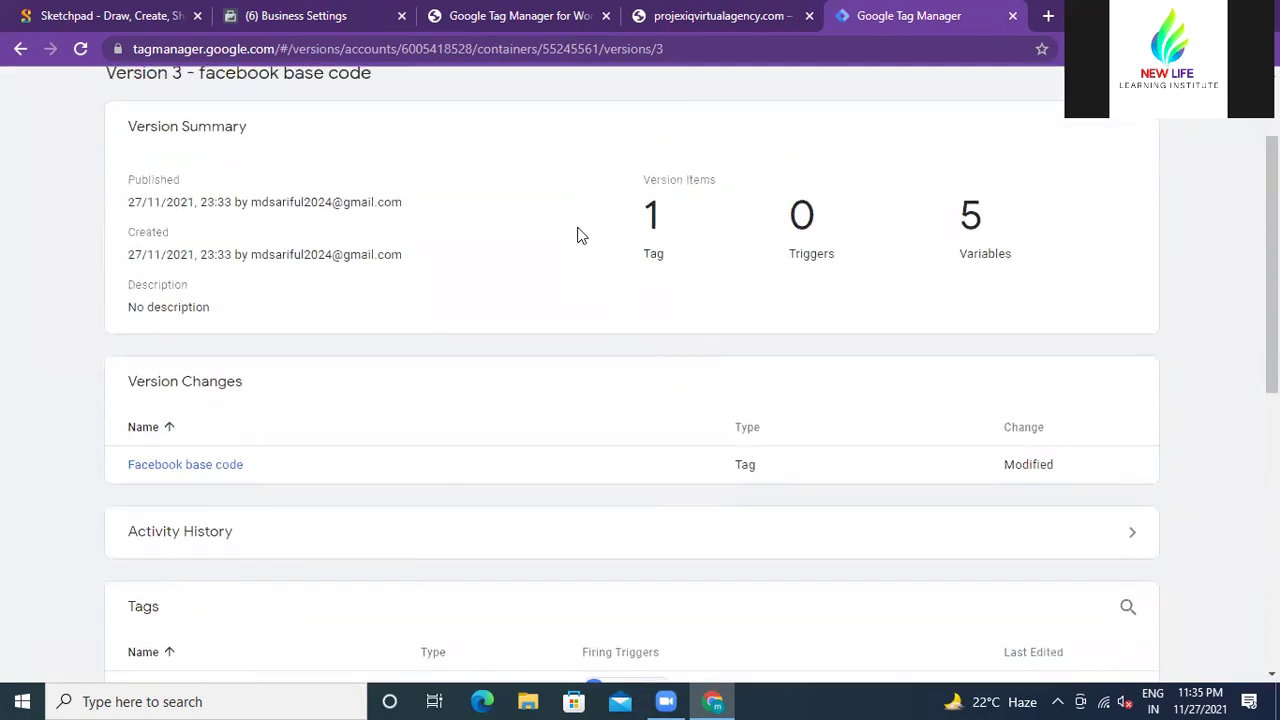
pyautogui.scroll(2, 577, 235)
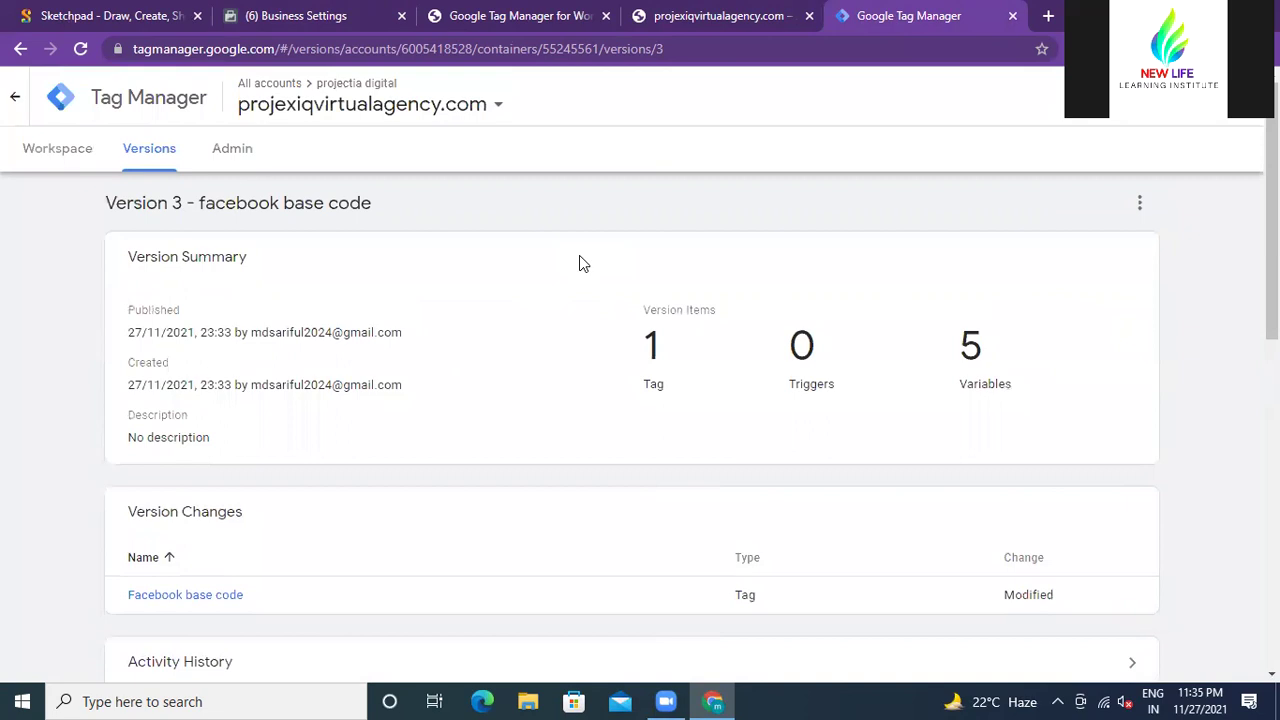
pyautogui.click(57, 155)
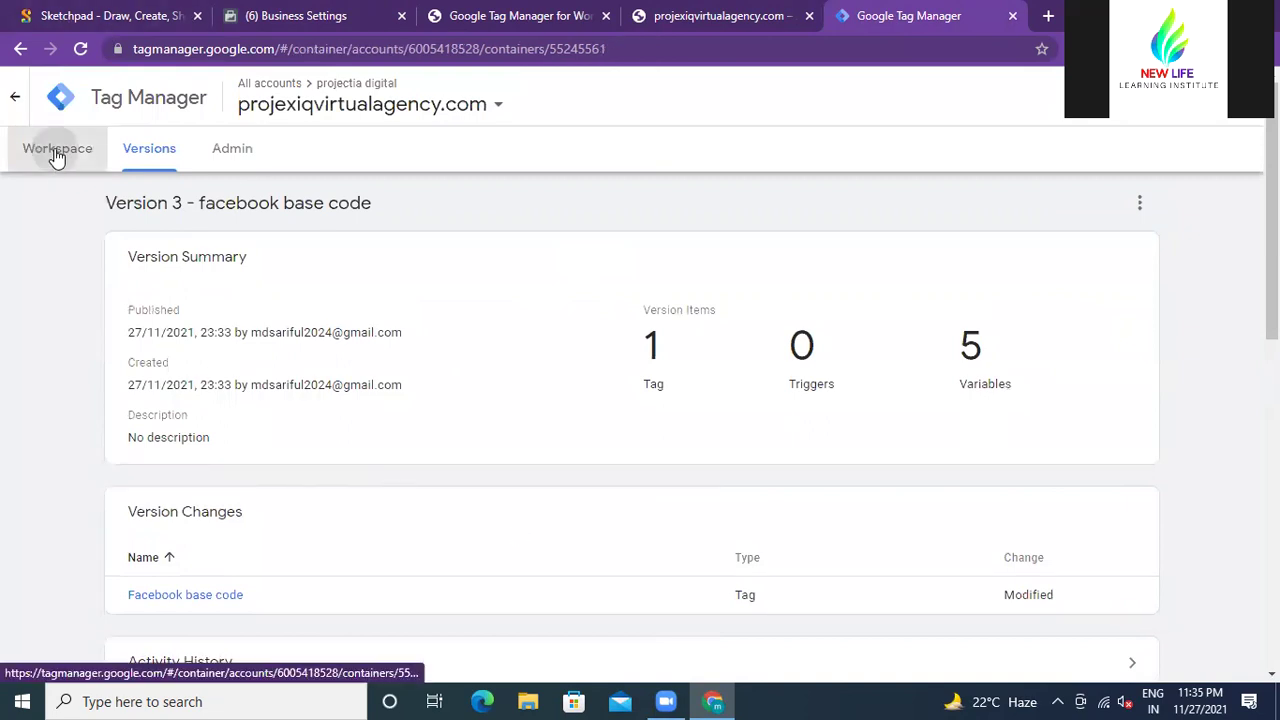